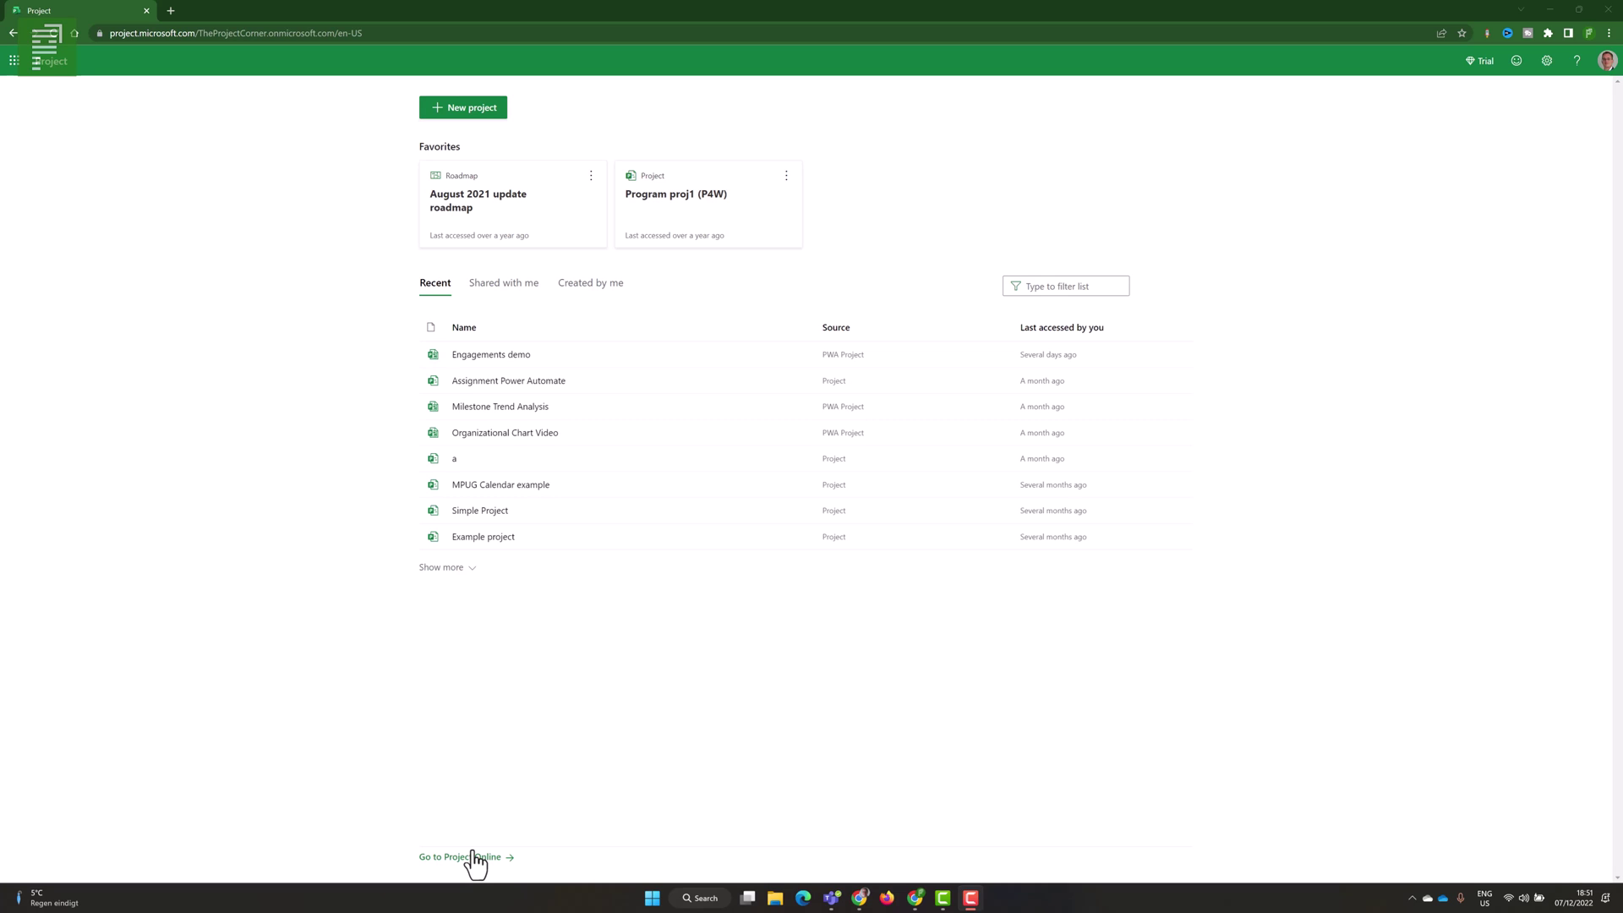
- Start creating a new project from the Project home page
click(433, 110)
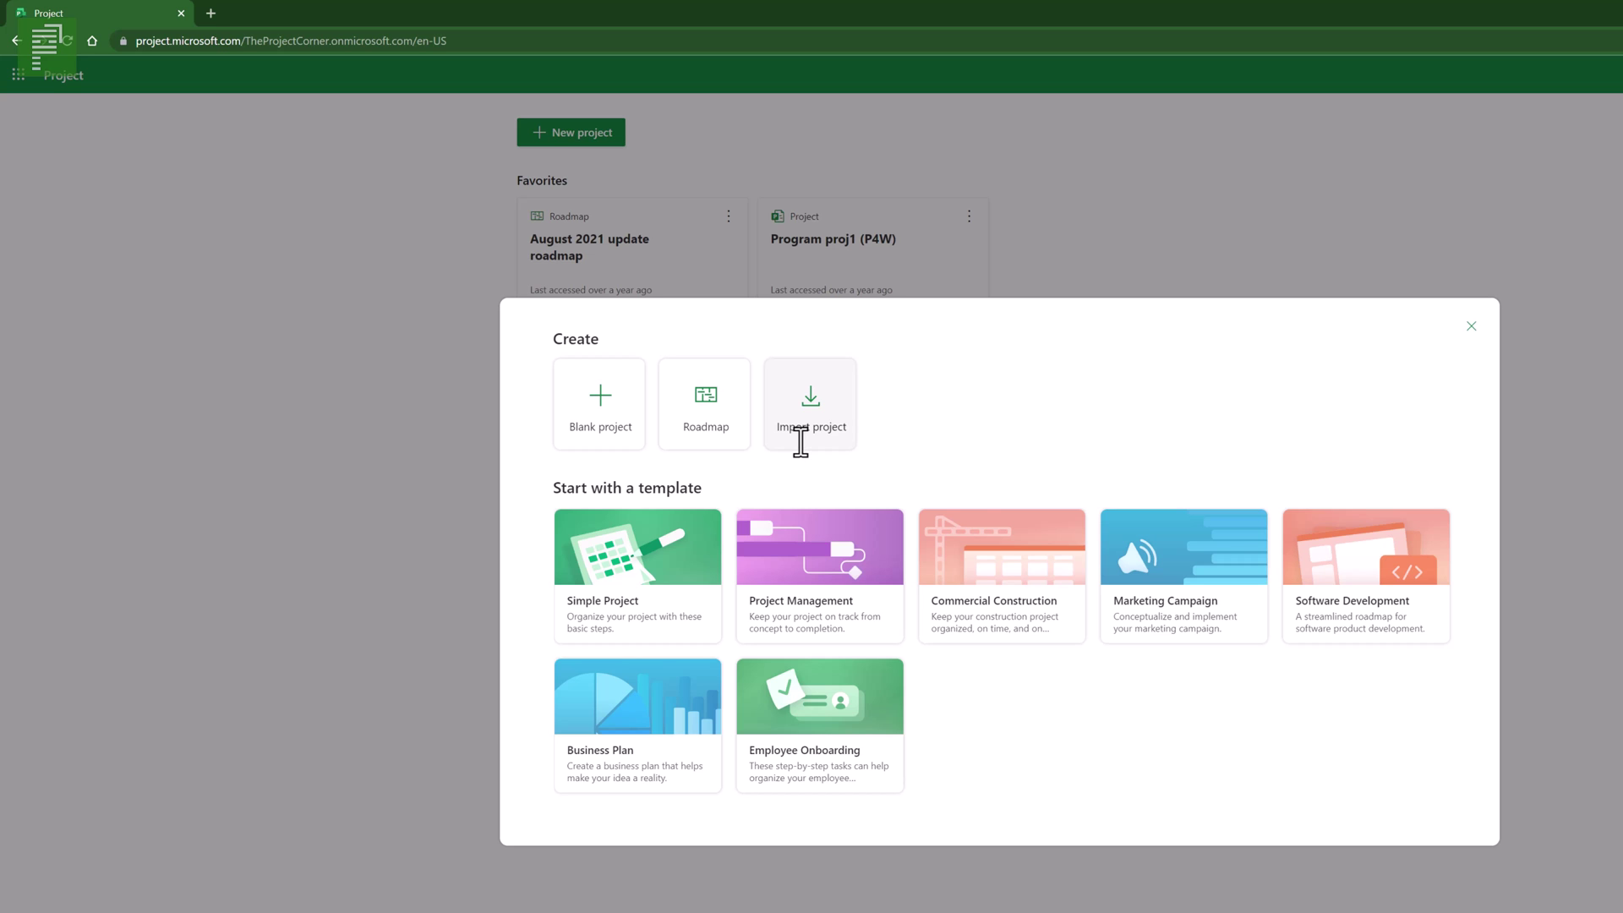
- Choose Import project and open its Learn more help article on importing from Project desktop
click(800, 442)
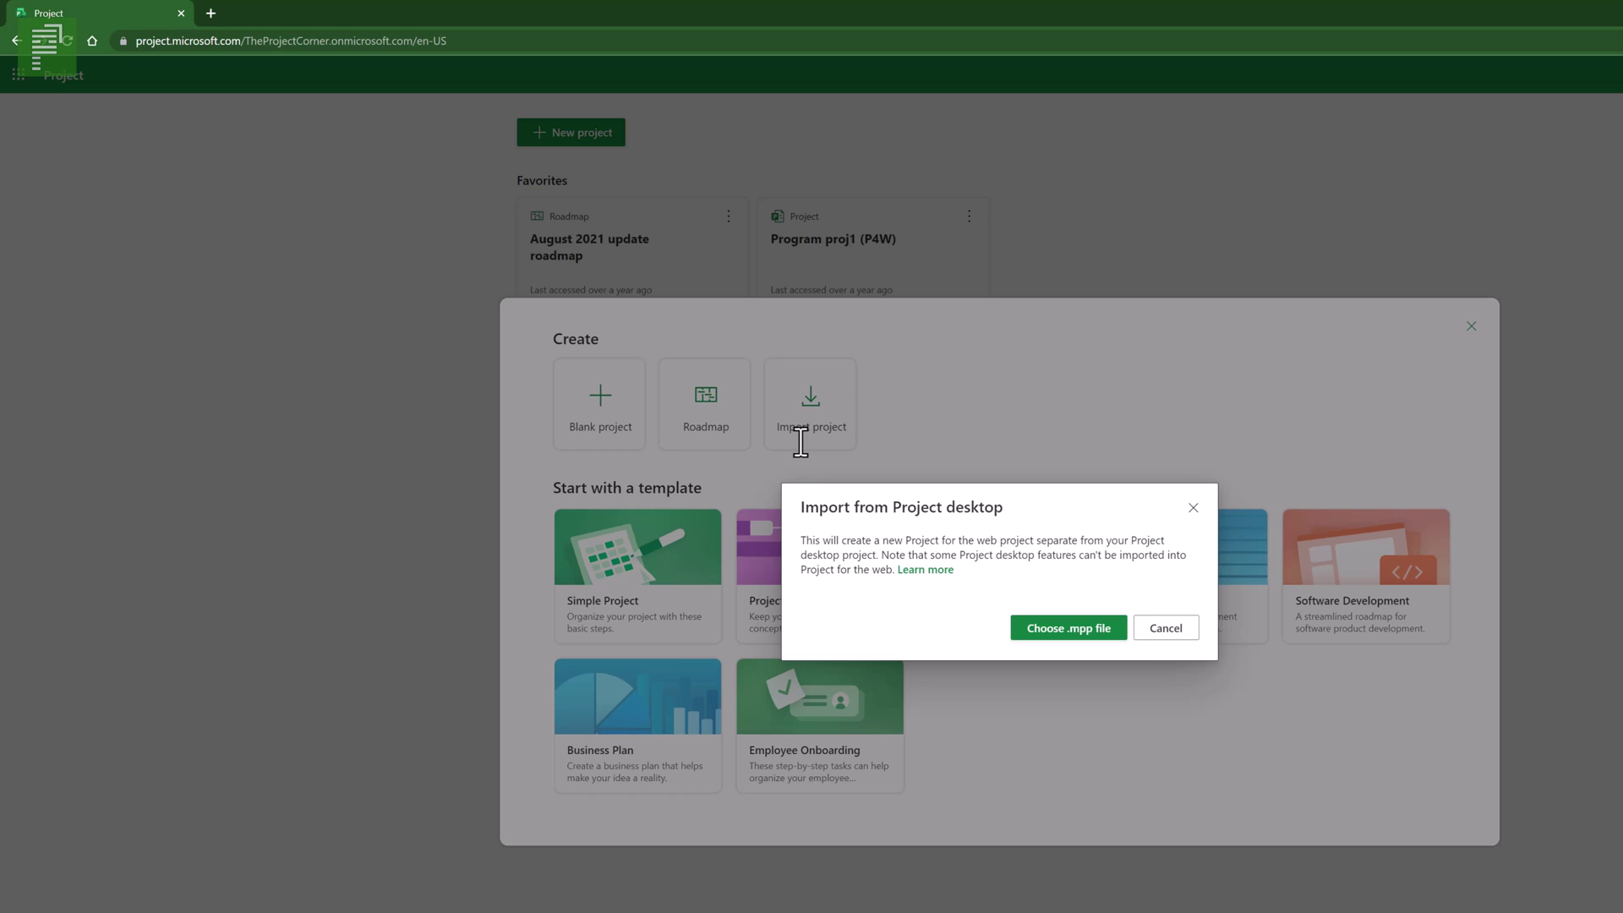
click(912, 568)
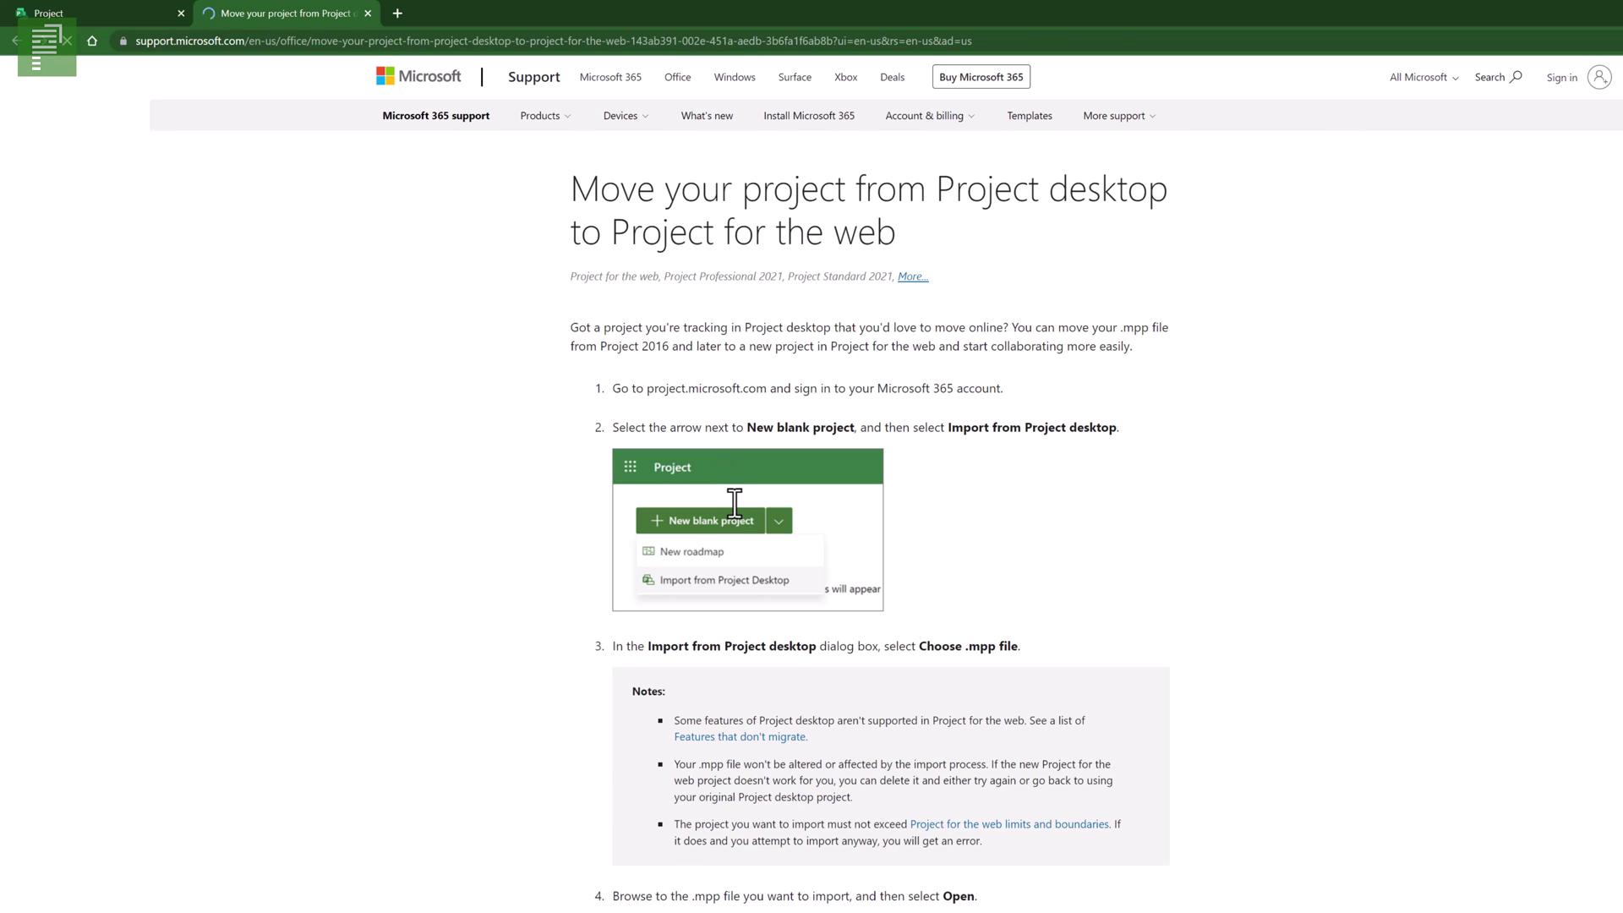
- Jump to the article's Features that don't migrate section
click(753, 736)
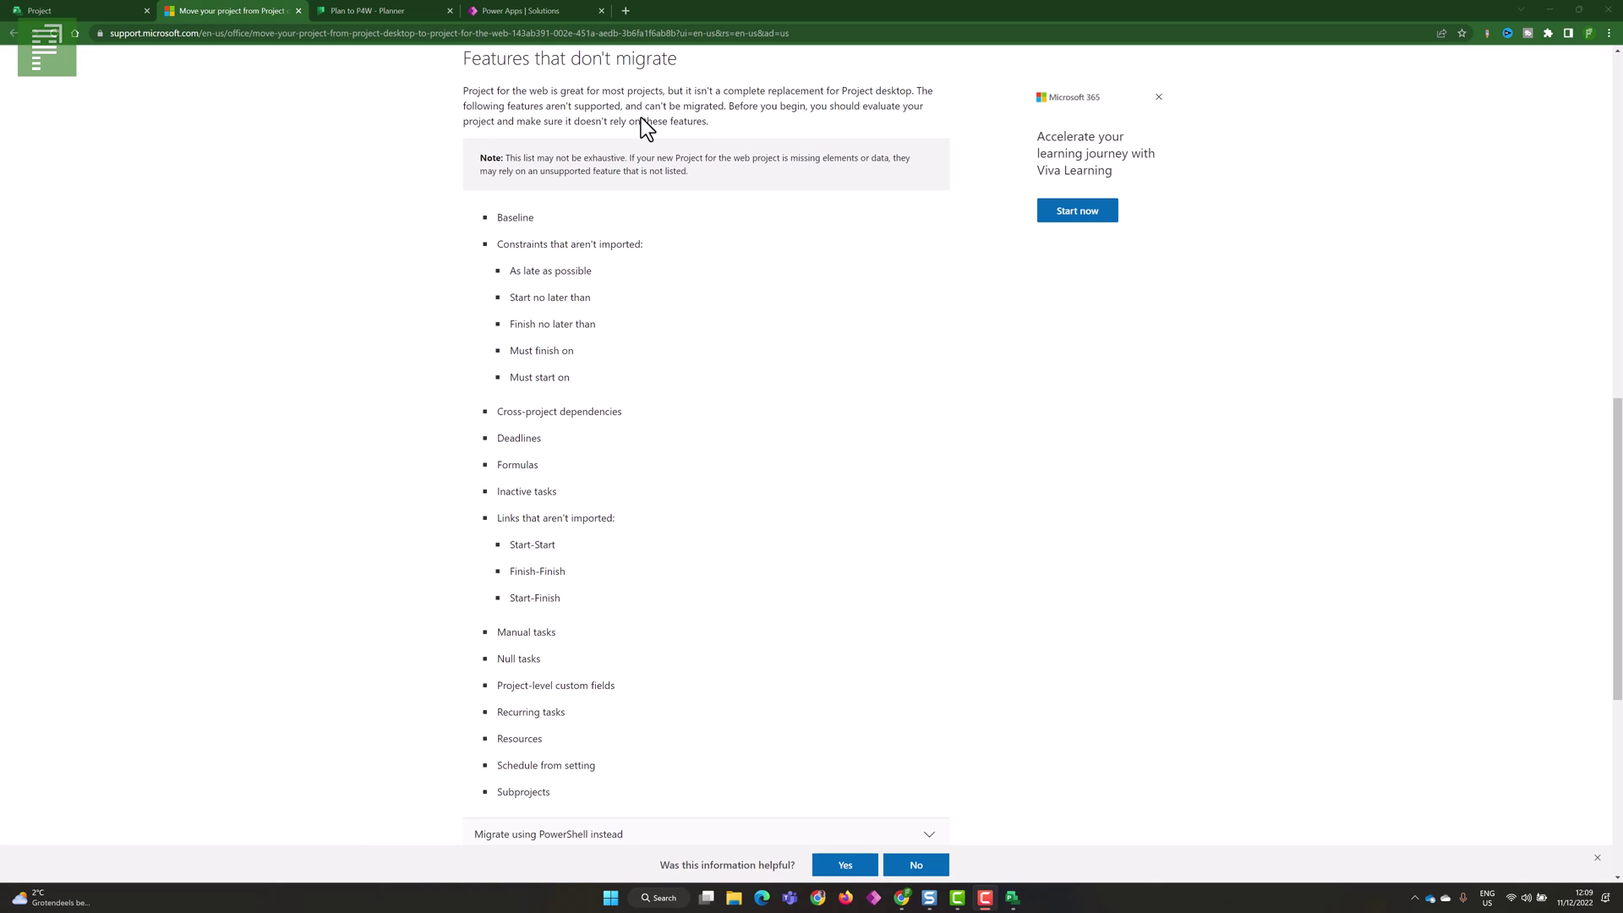
- Close the support article, browse to the post 100 folder for an .mpp file, then cancel
click(298, 10)
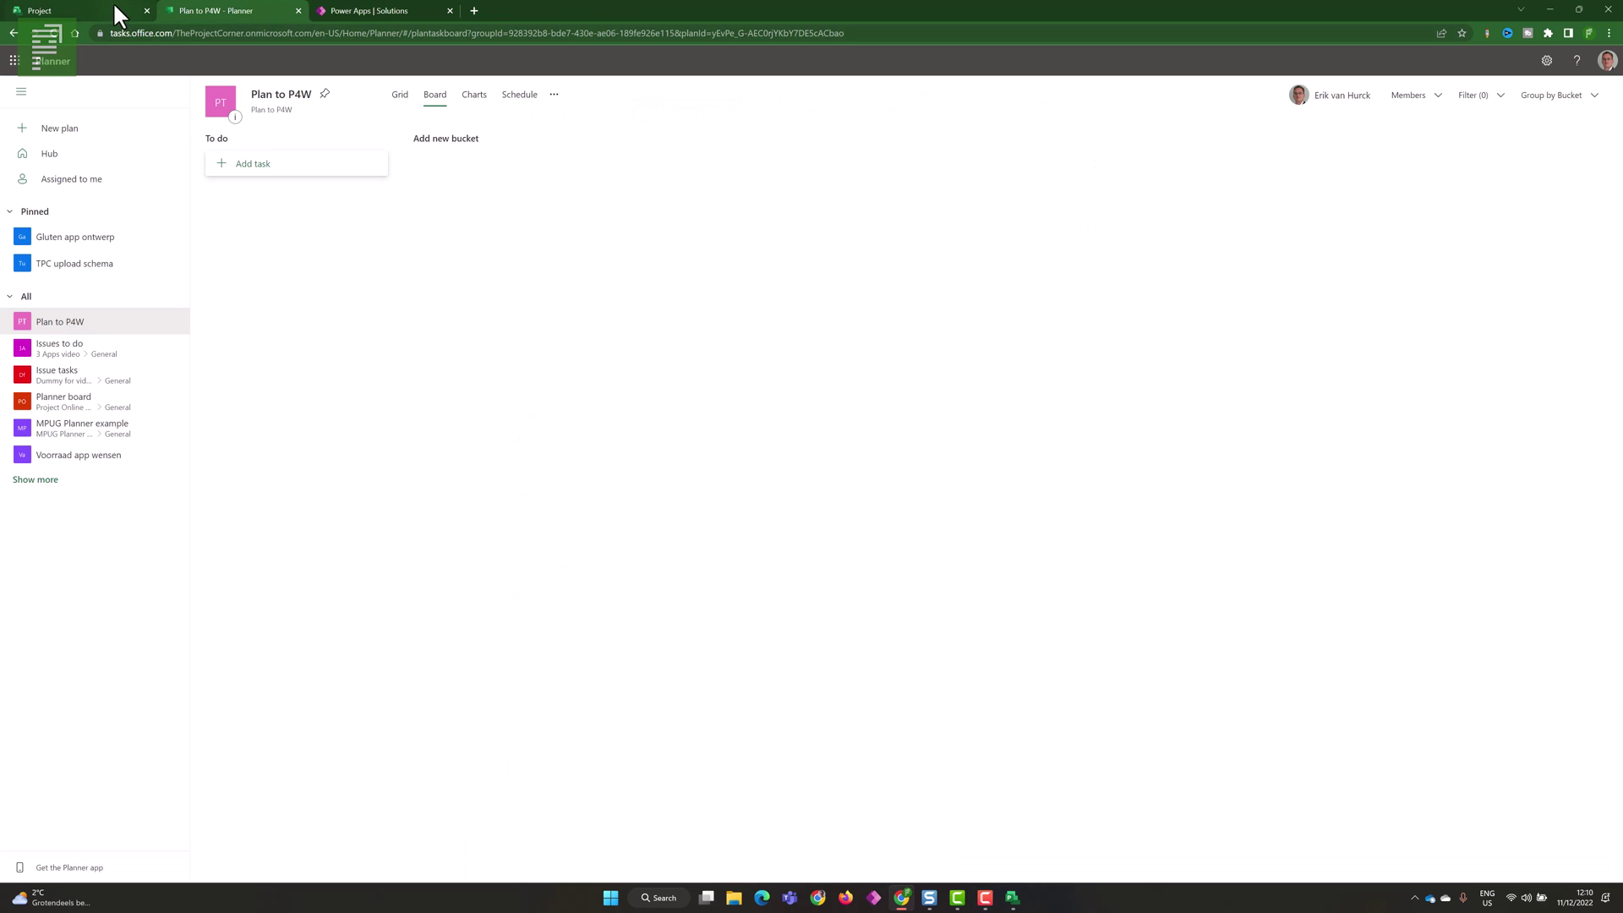
click(102, 11)
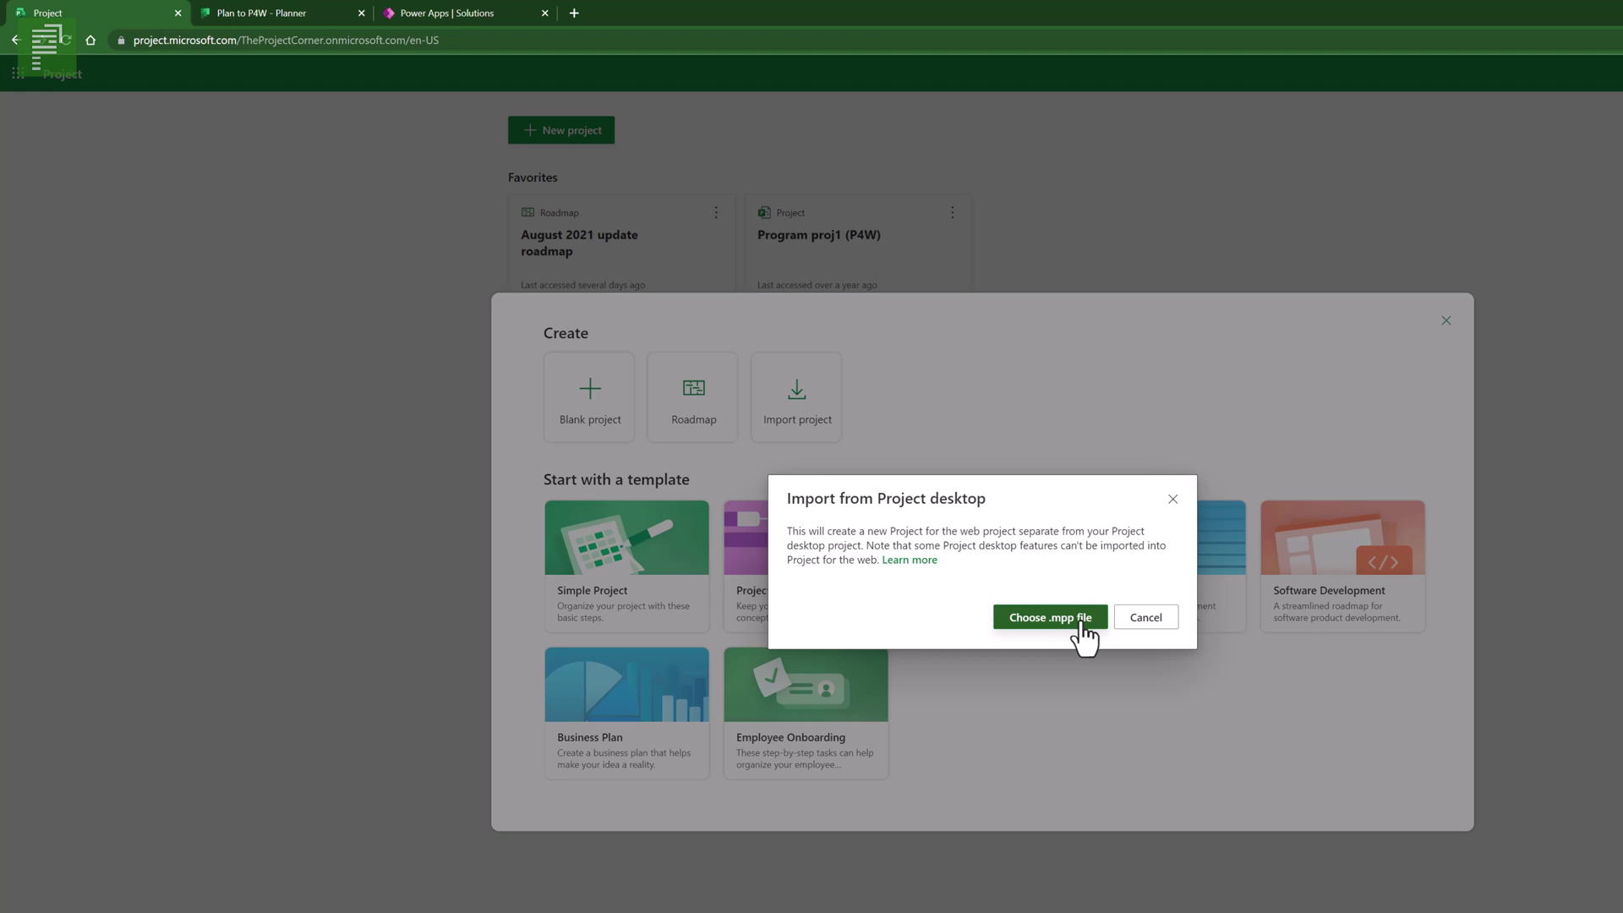
click(1026, 611)
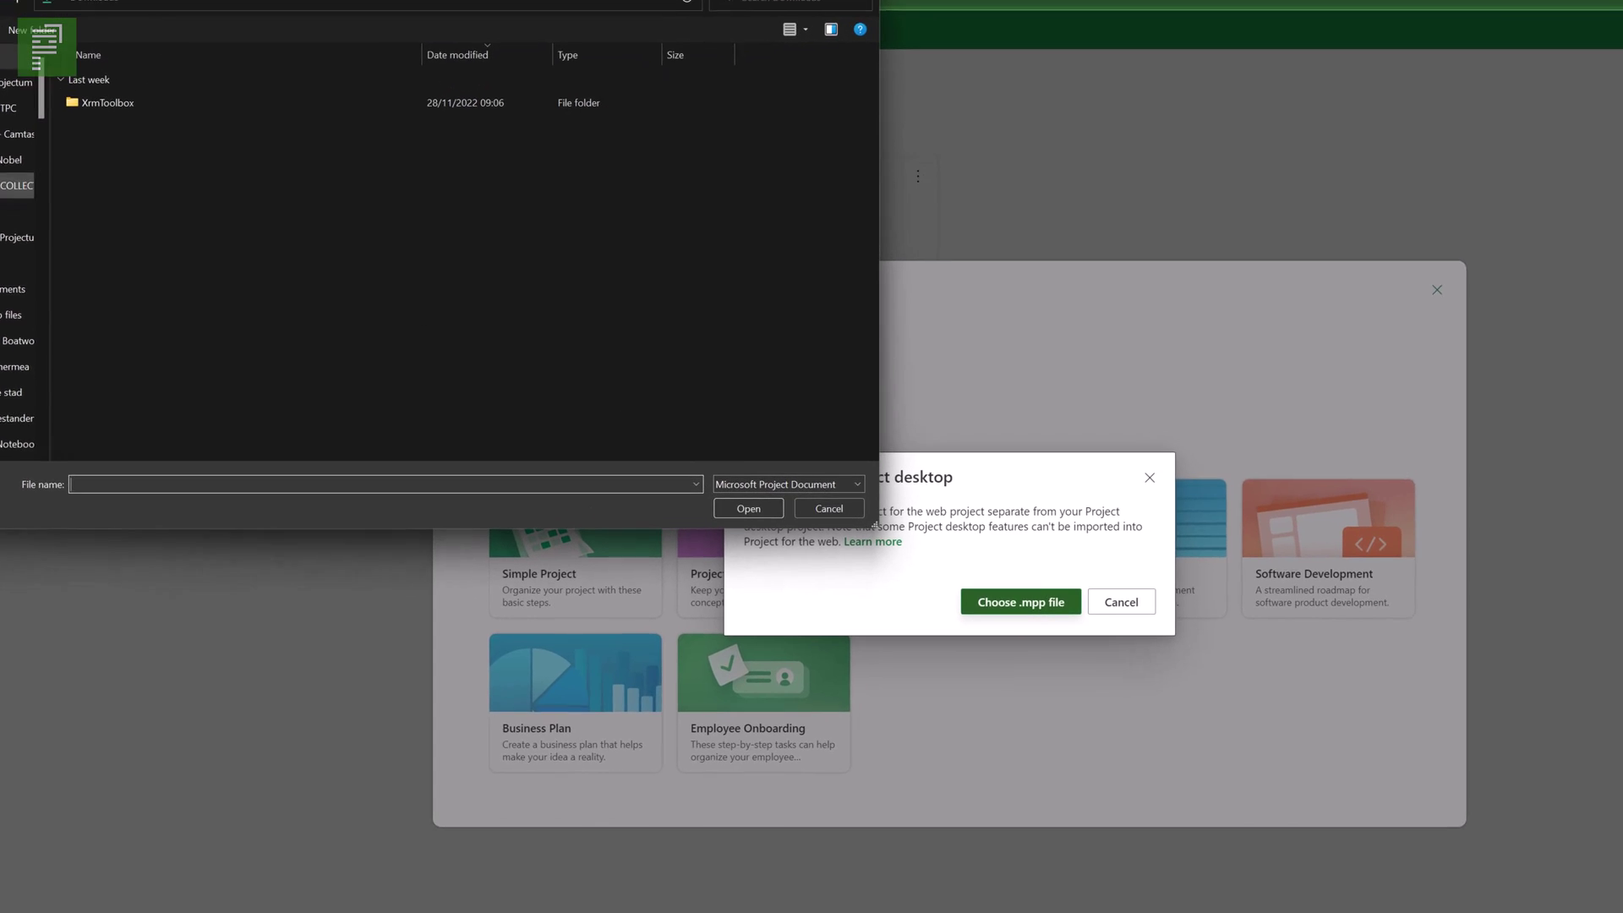
click(0, 84)
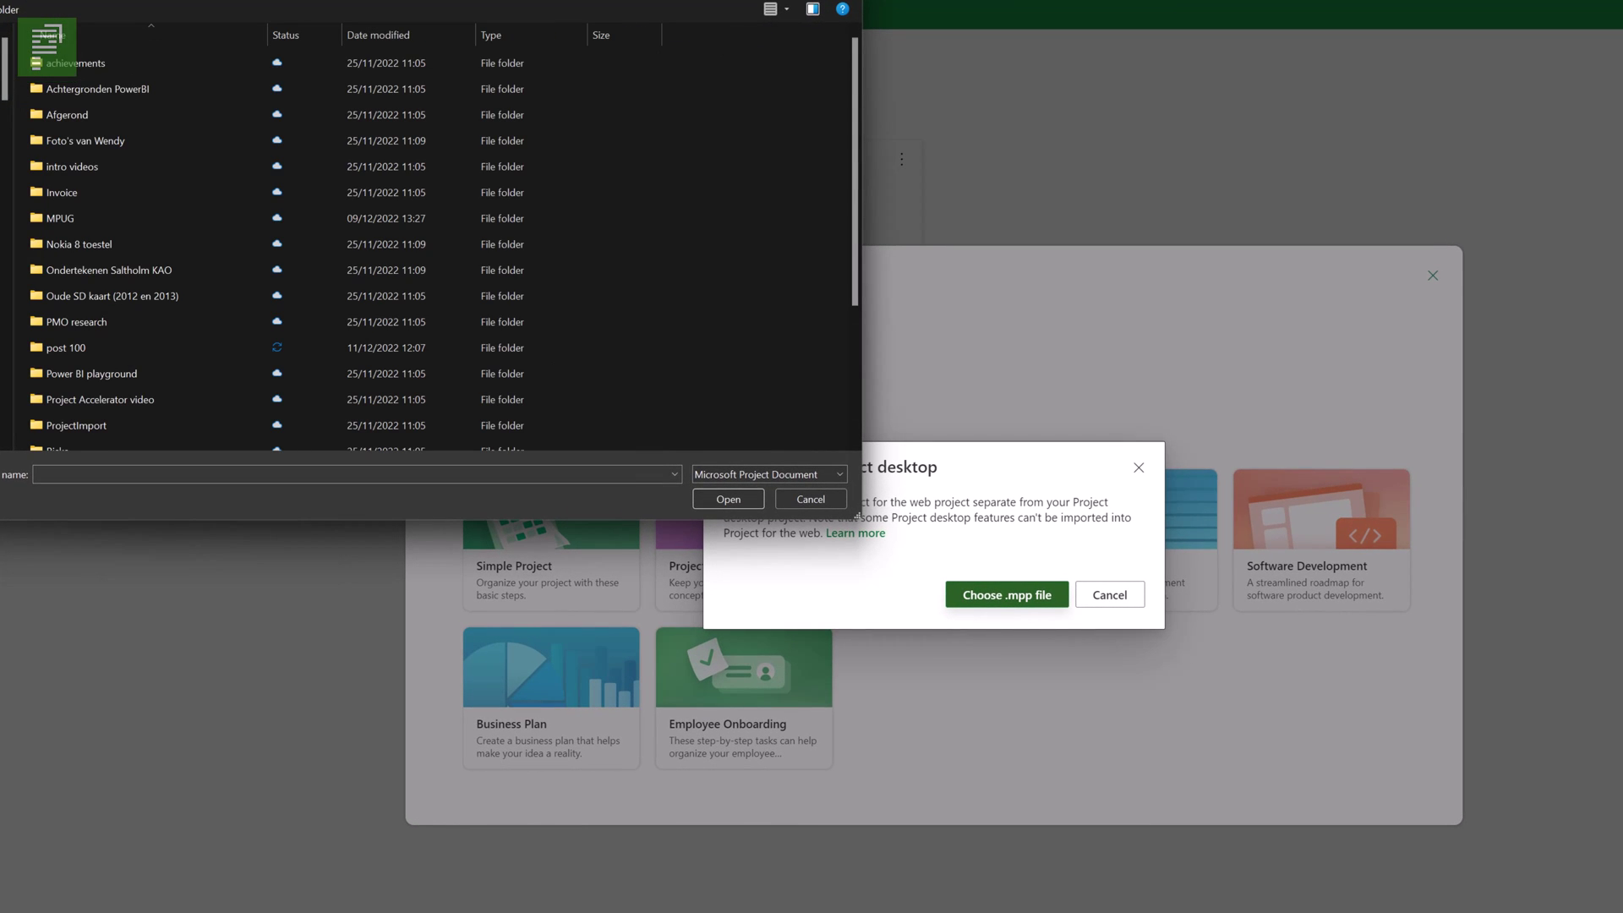
double_click(69, 343)
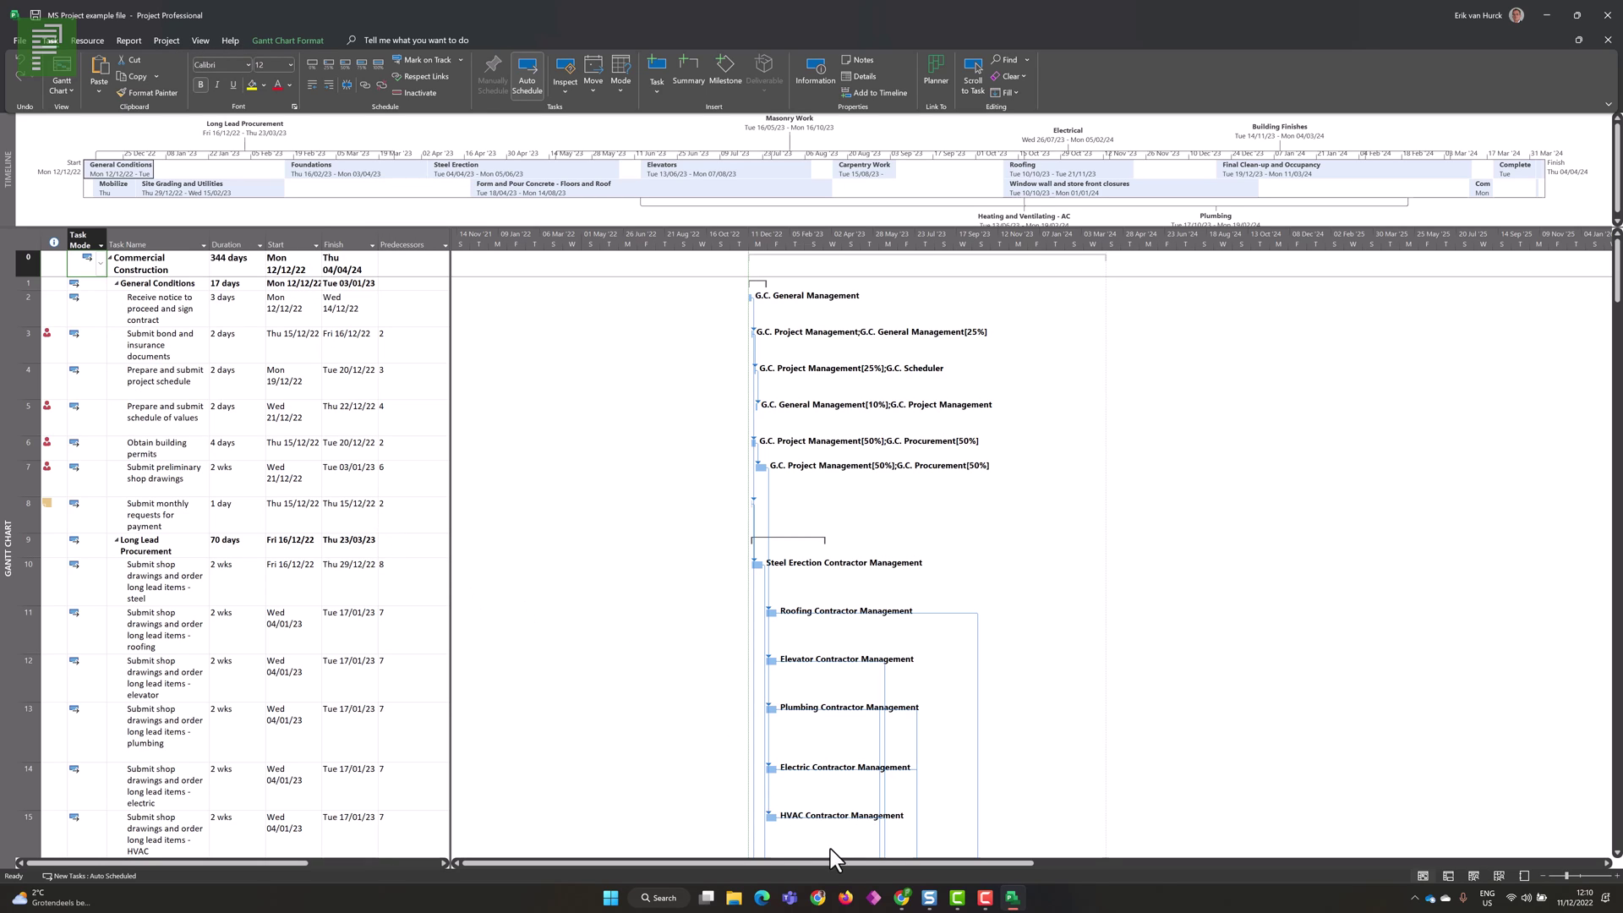
click(902, 898)
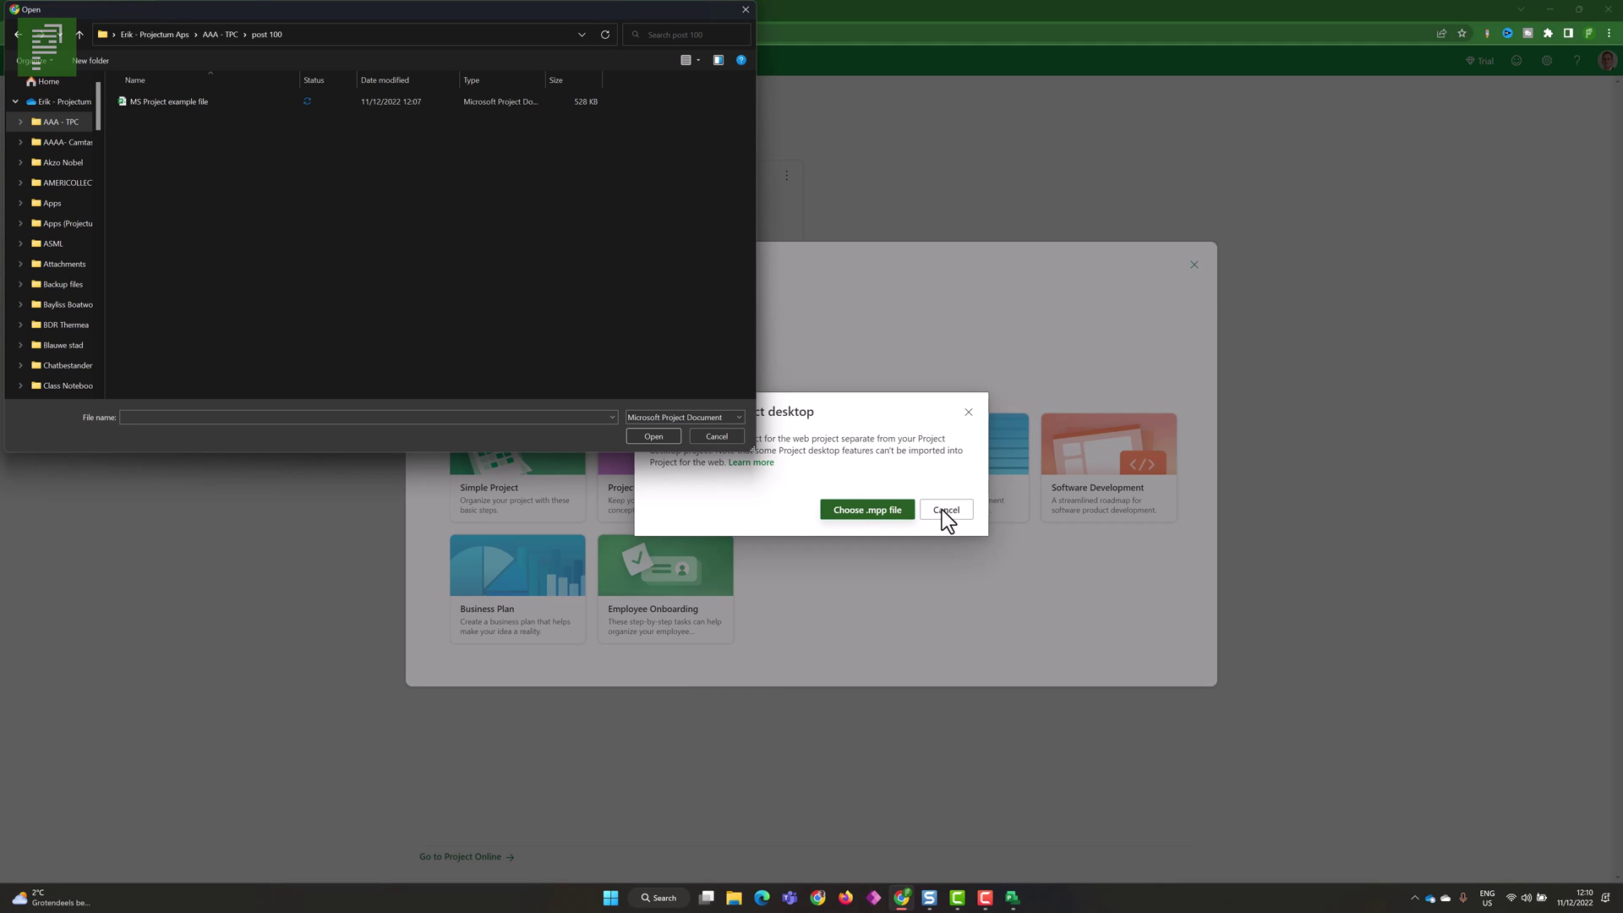
click(717, 436)
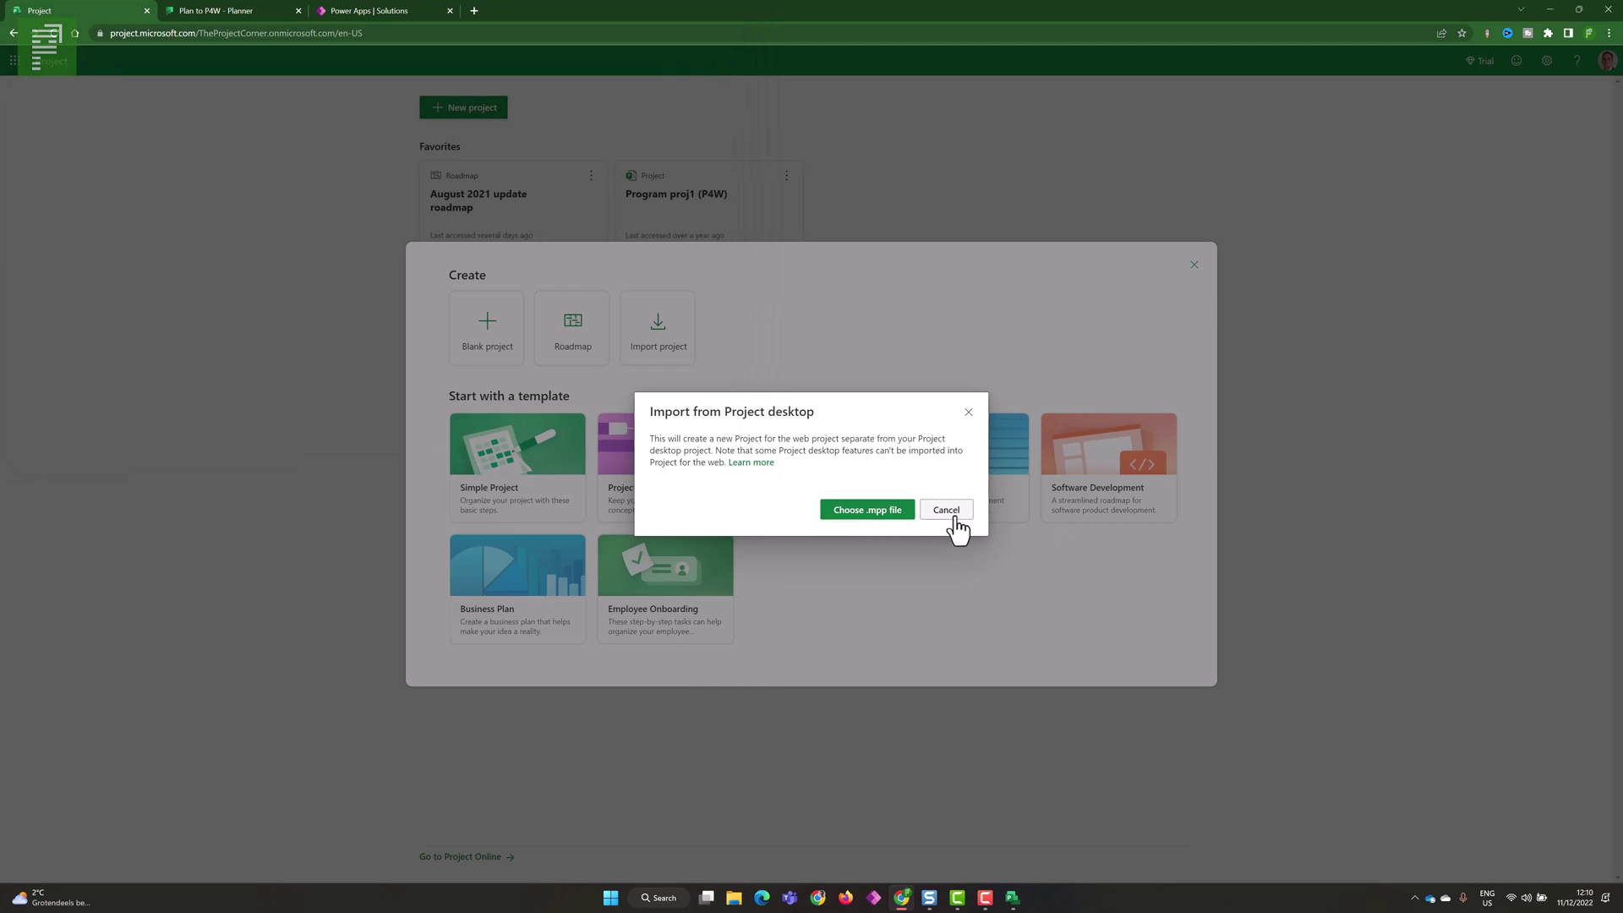
- Import 'MS Project example file' from the post 100 folder into Project for the web
click(946, 510)
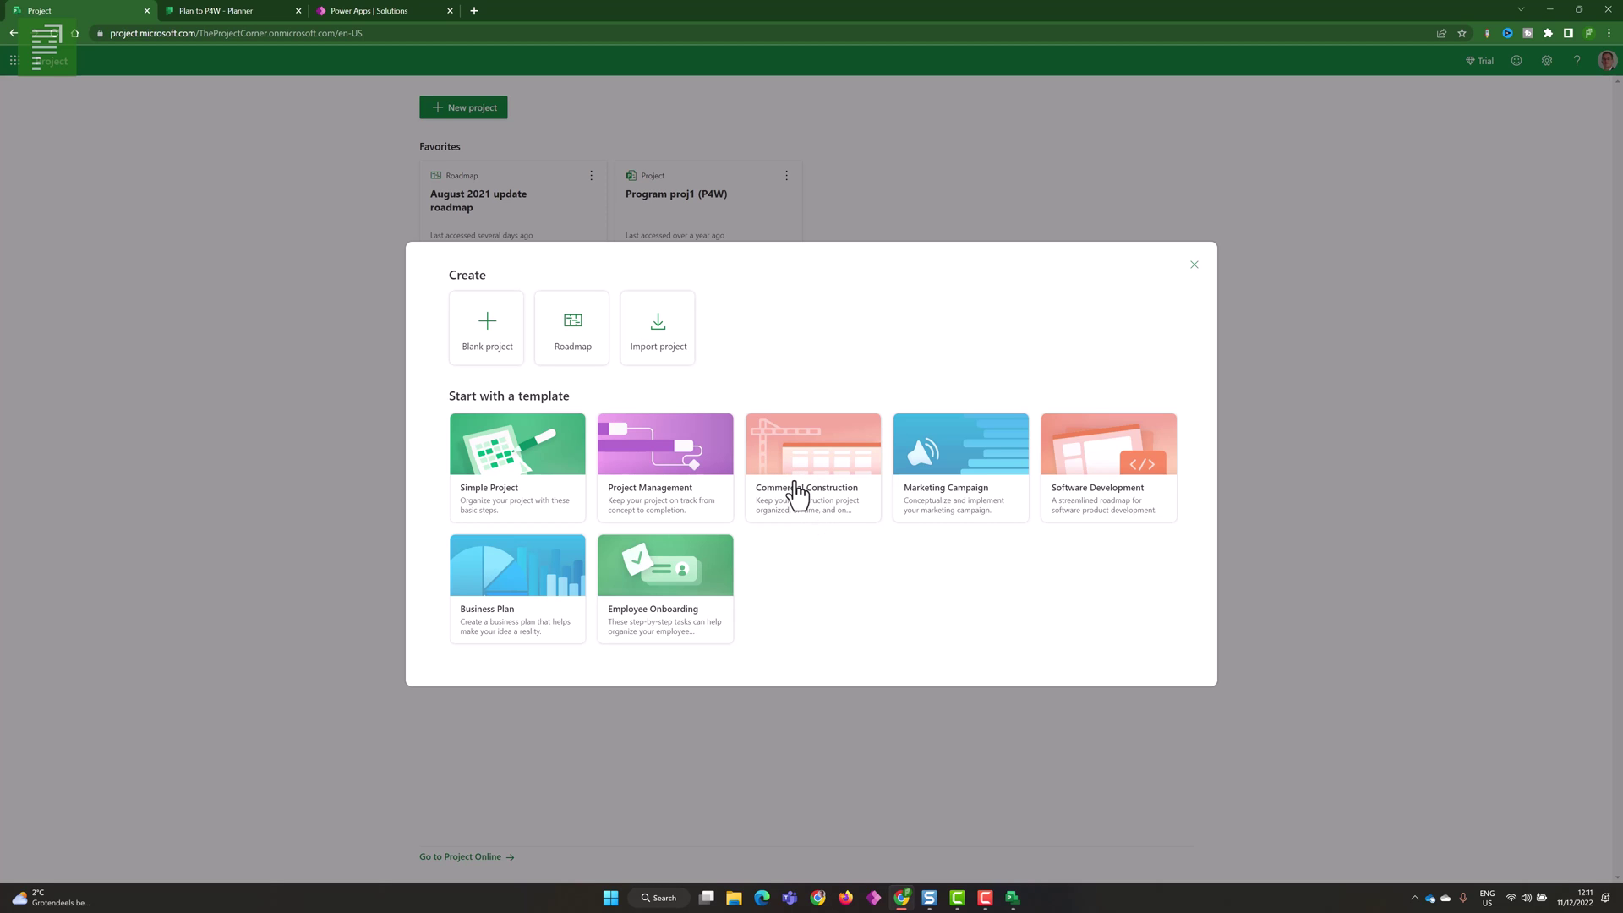
click(652, 347)
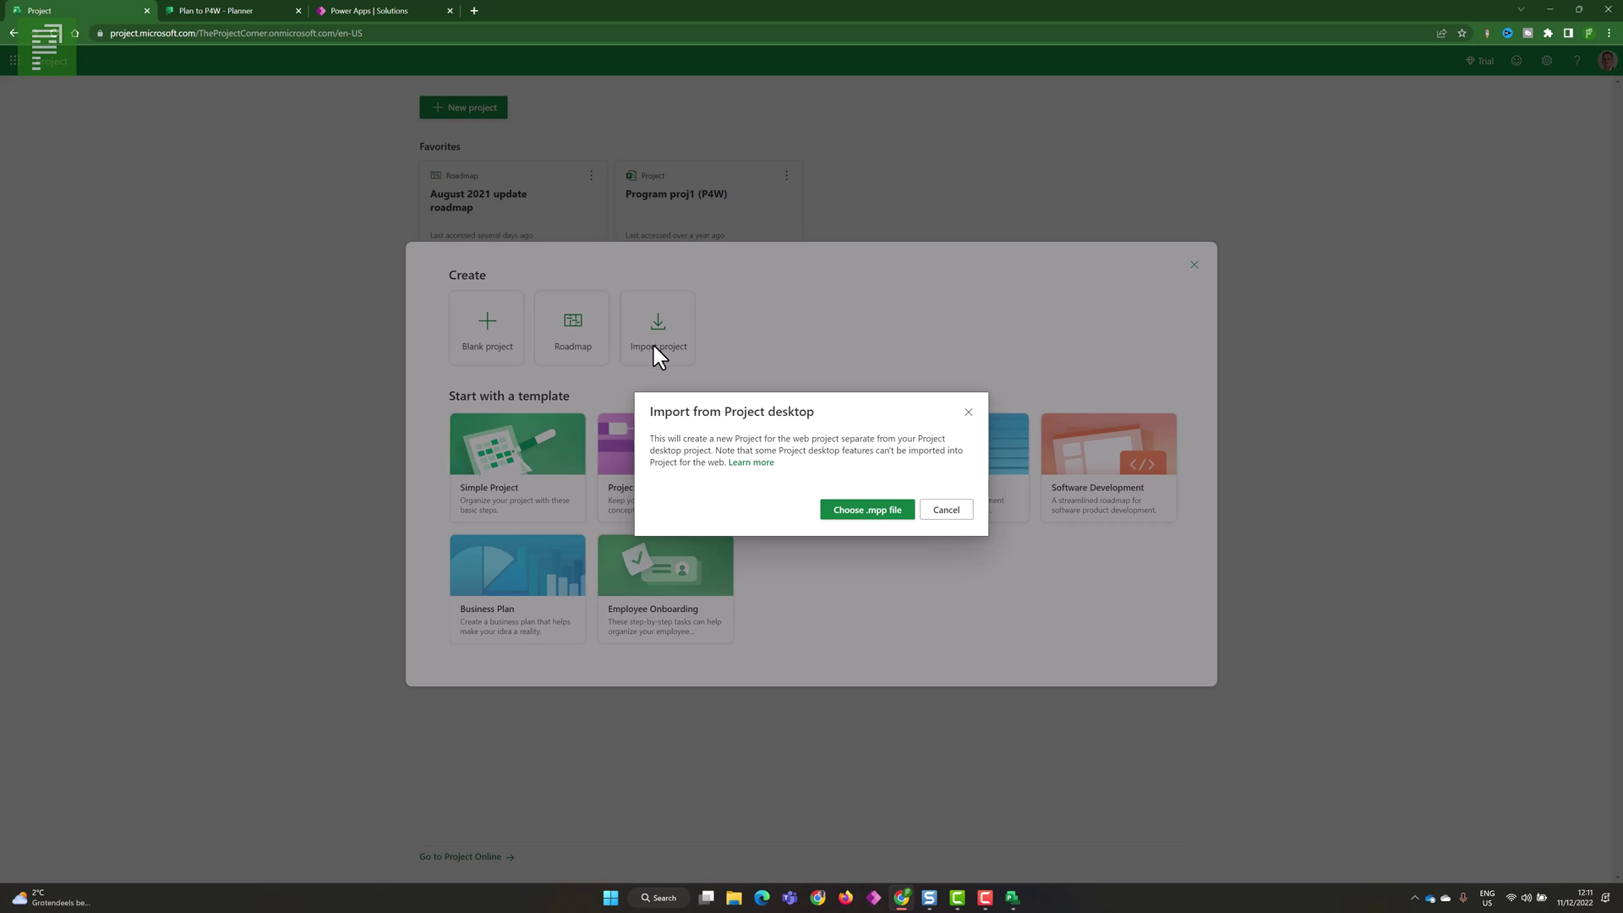
click(864, 511)
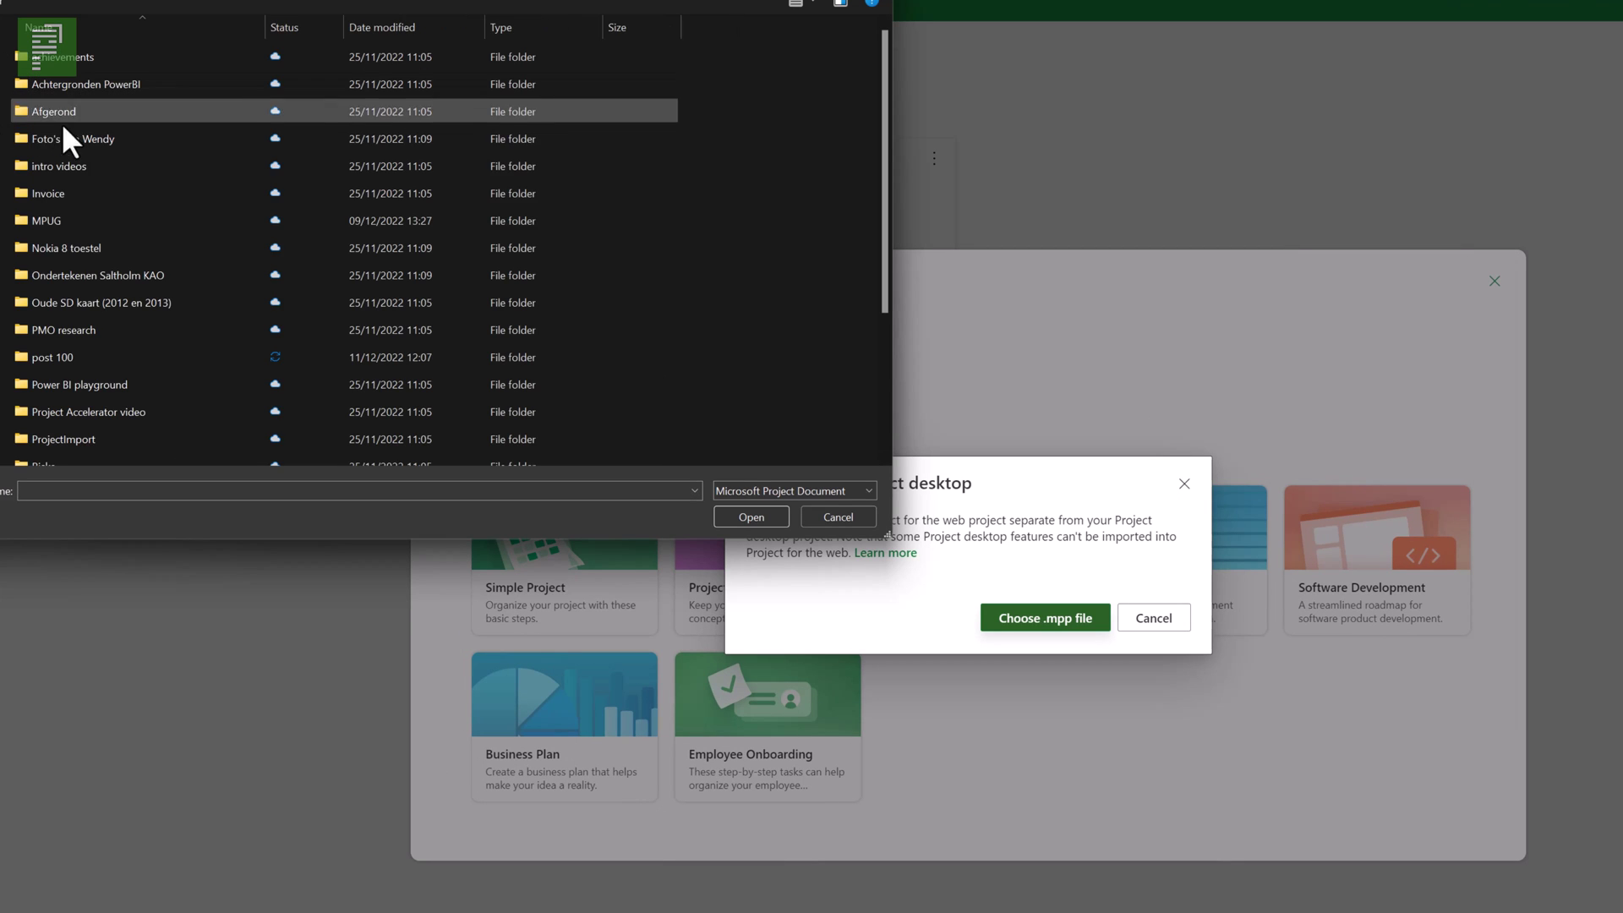
double_click(73, 355)
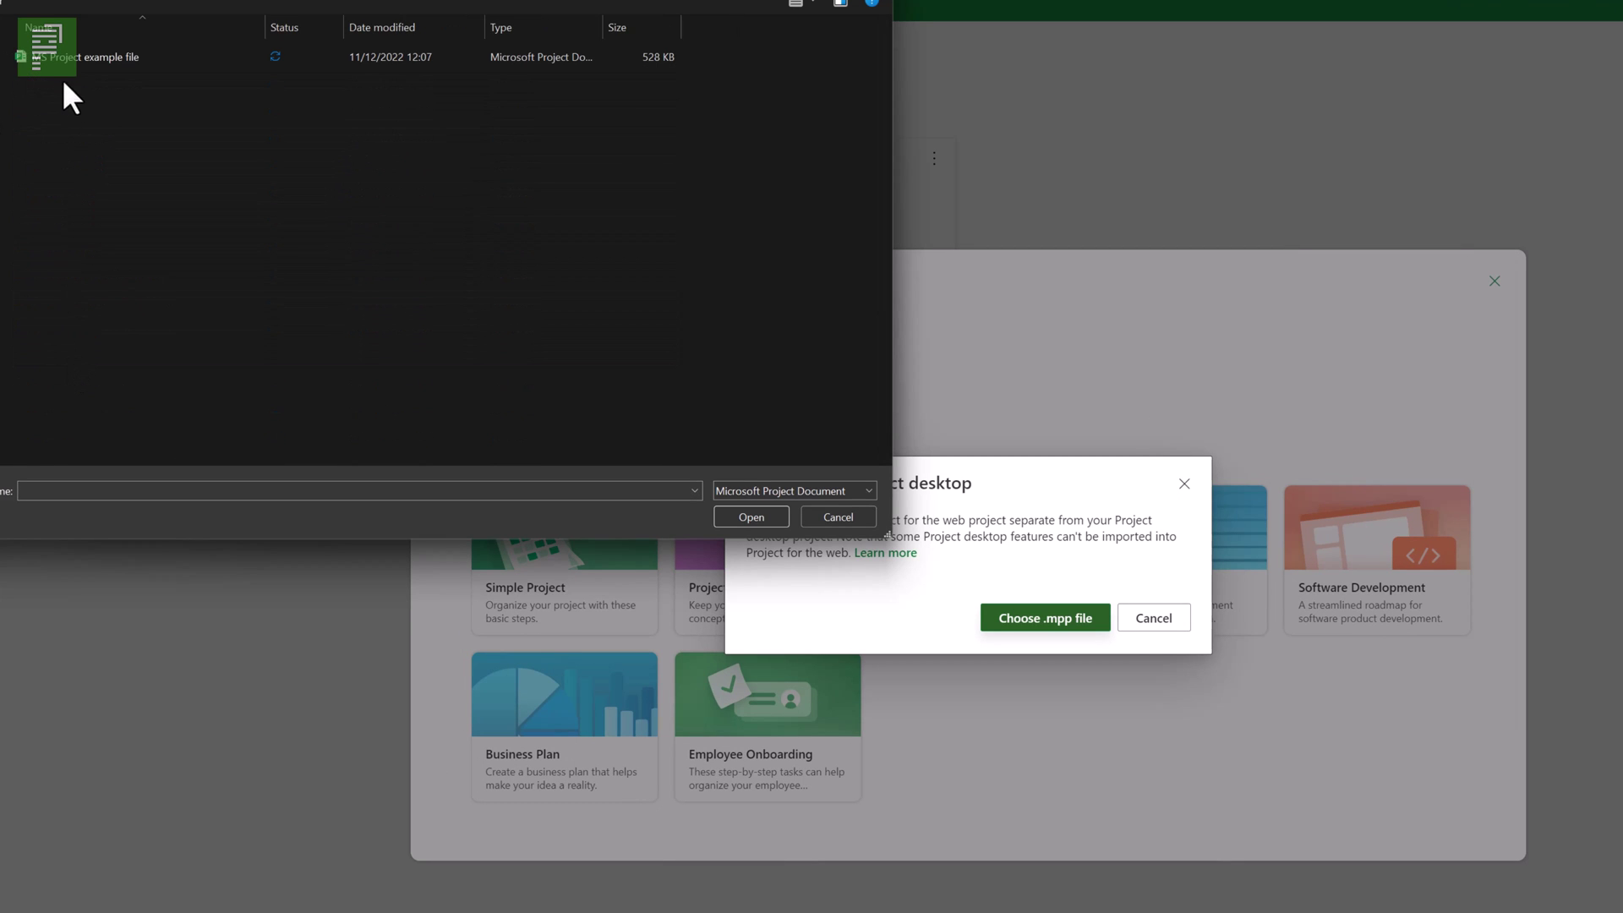
click(63, 56)
click(774, 519)
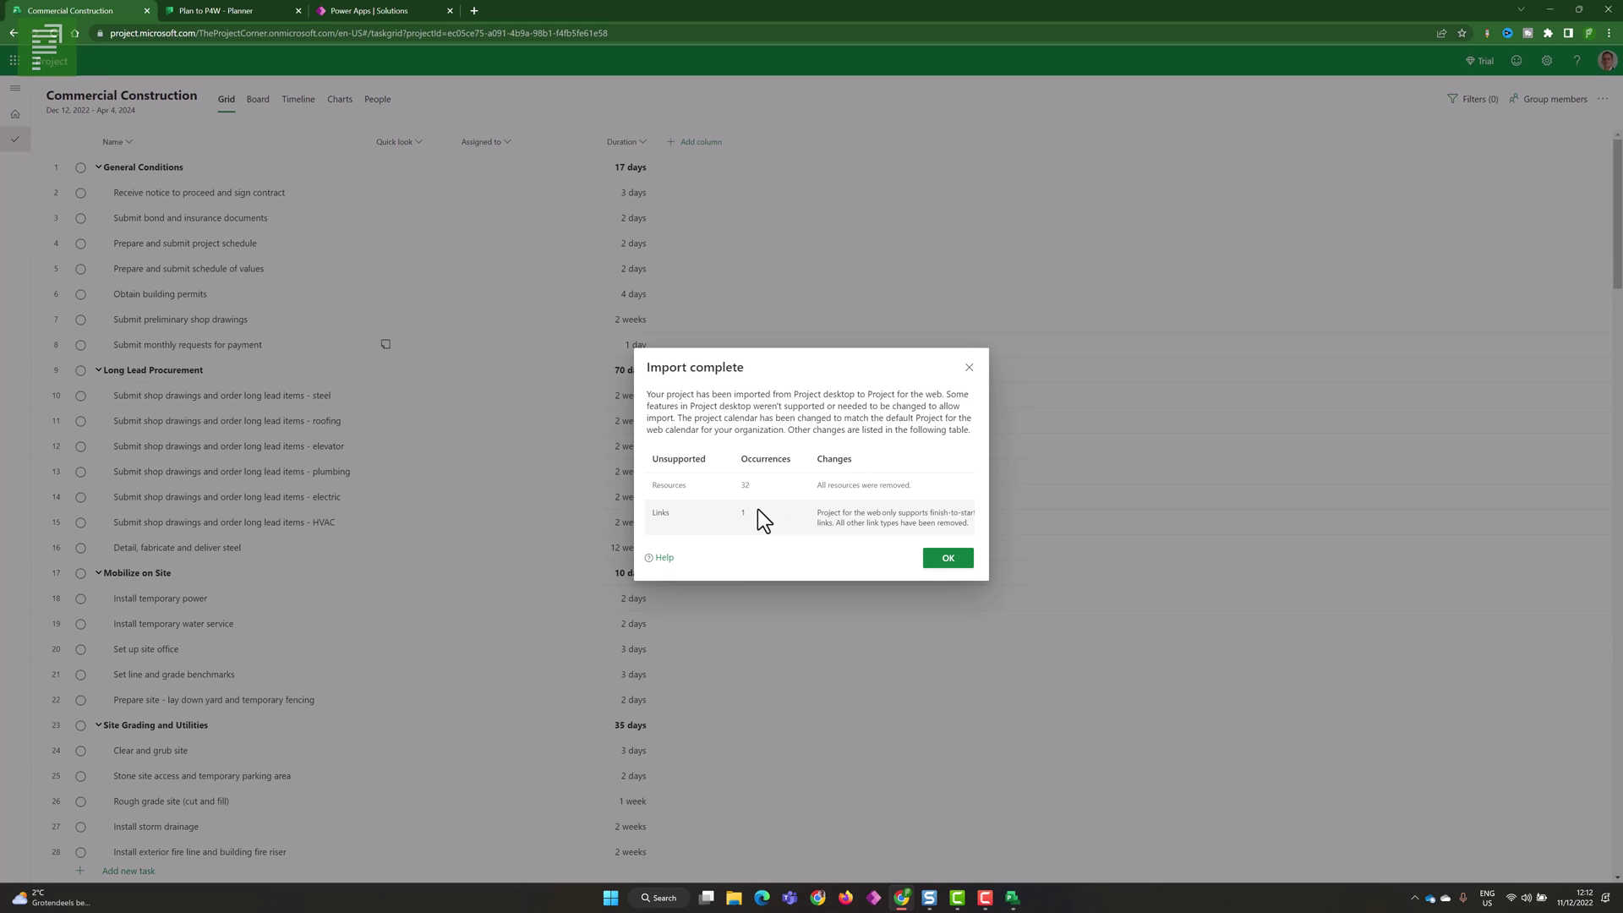
- Dismiss the import summary and scroll through the Commercial Construction task grid
click(948, 559)
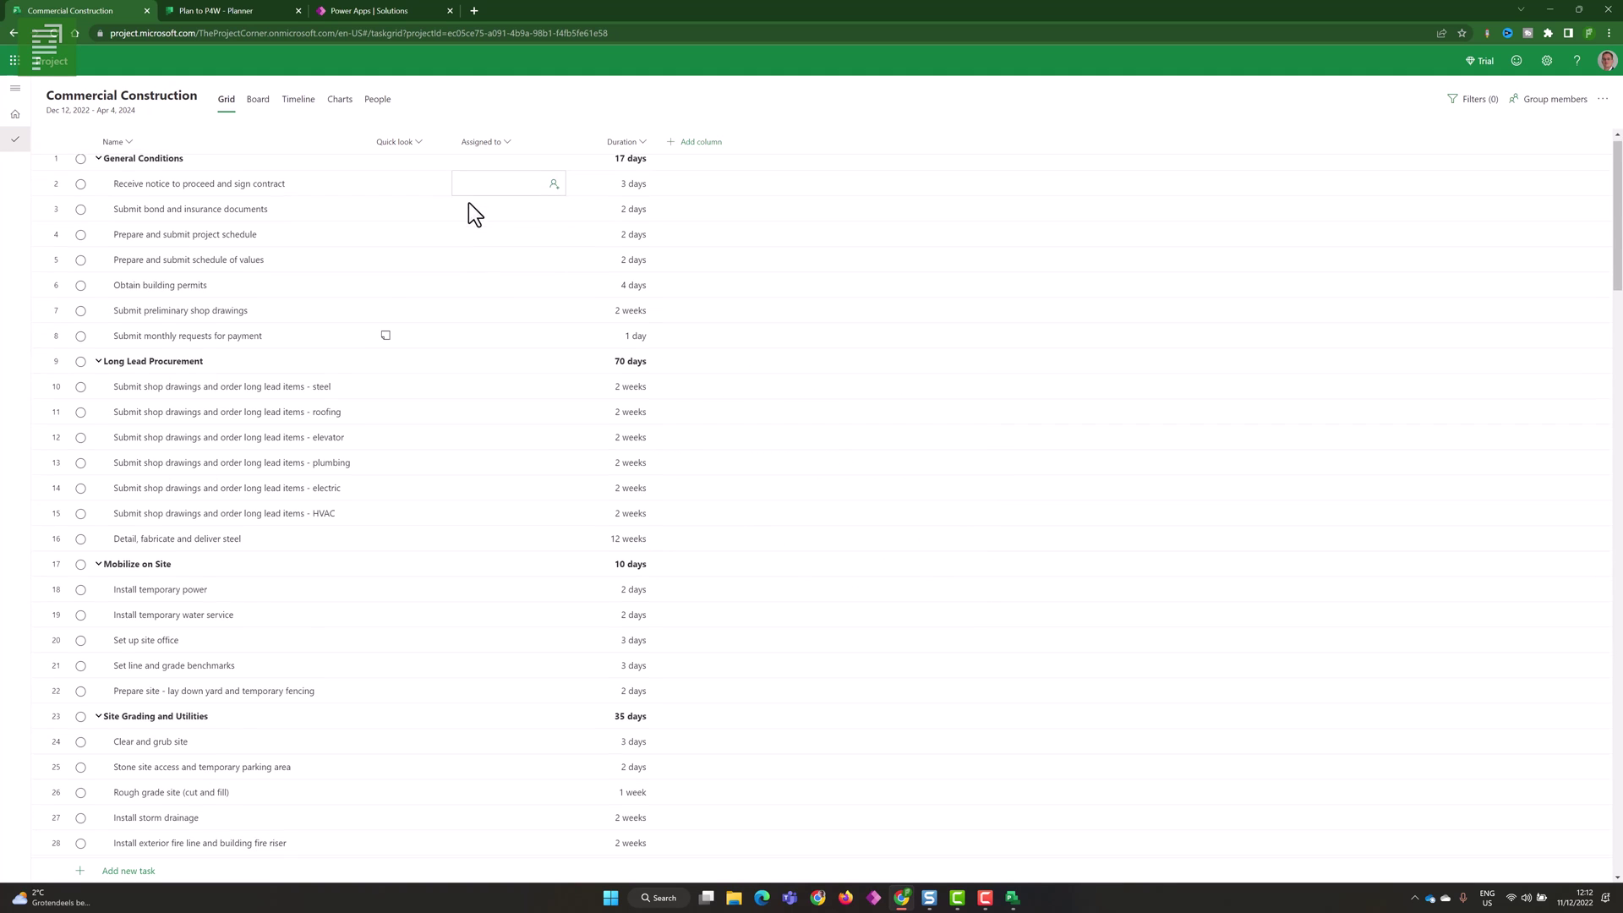
scroll(468, 207, down, 10)
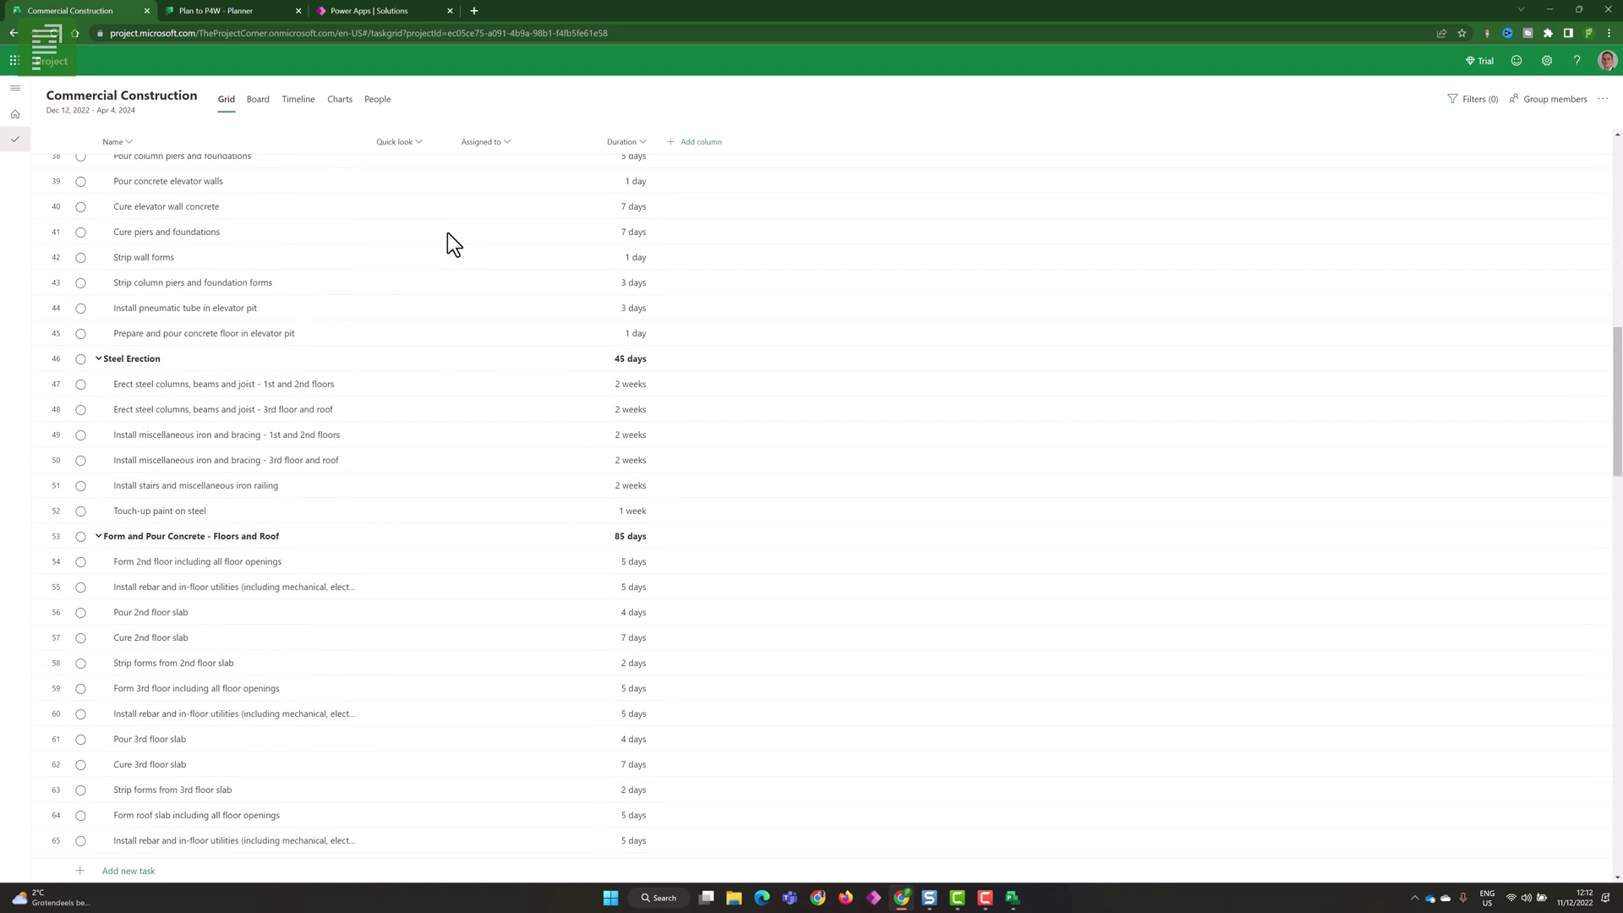
scroll(450, 235, down, 14)
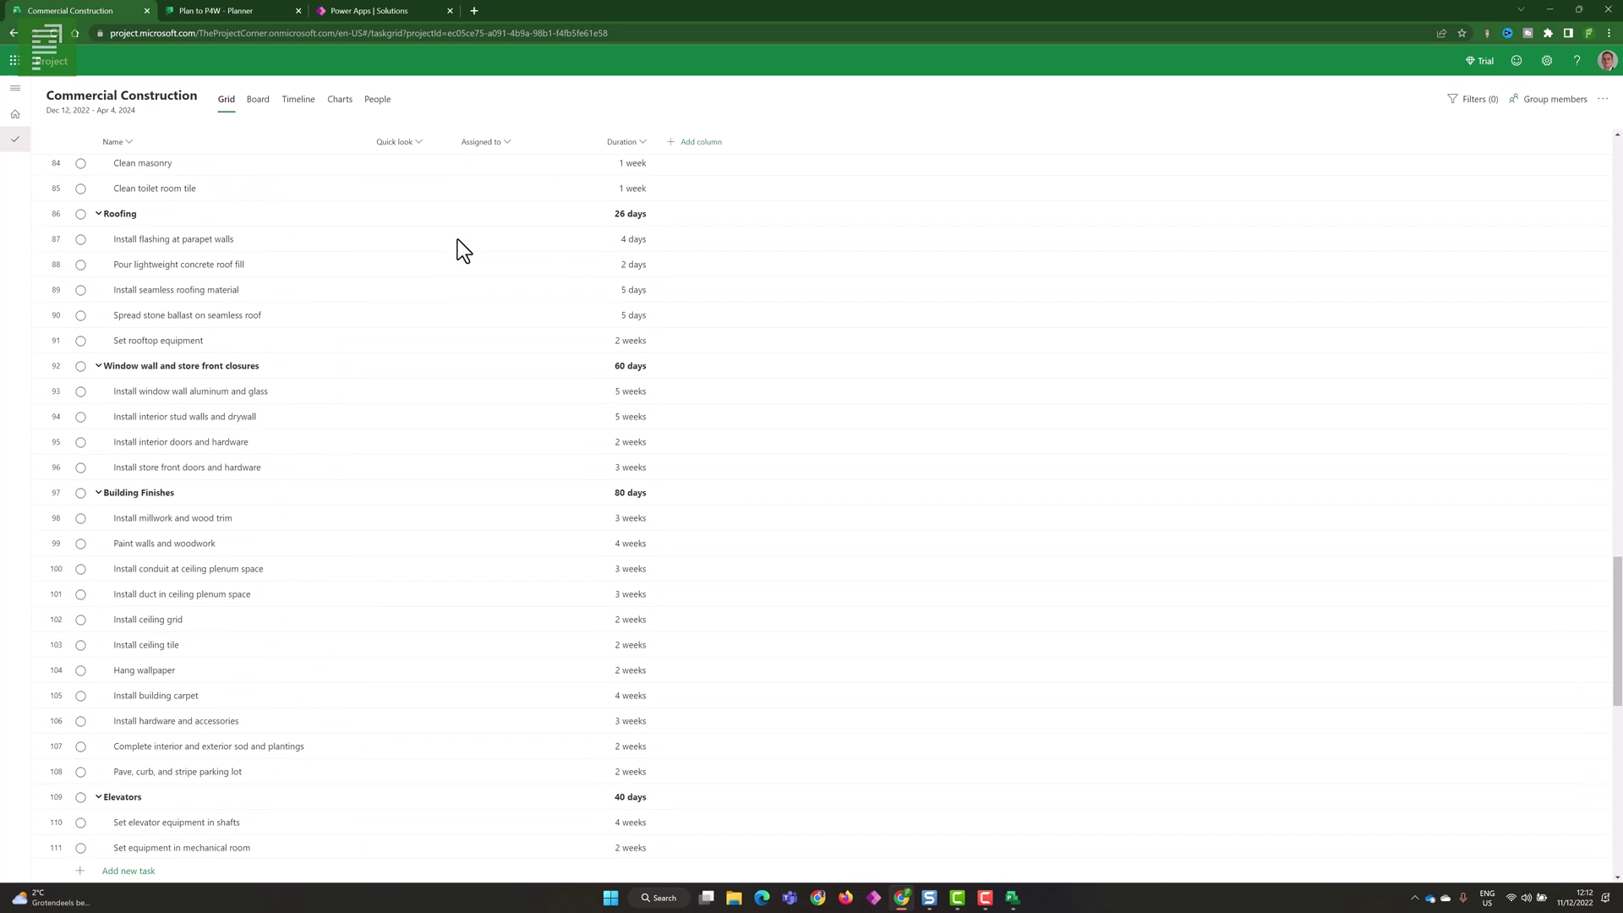
scroll(458, 240, down, 10)
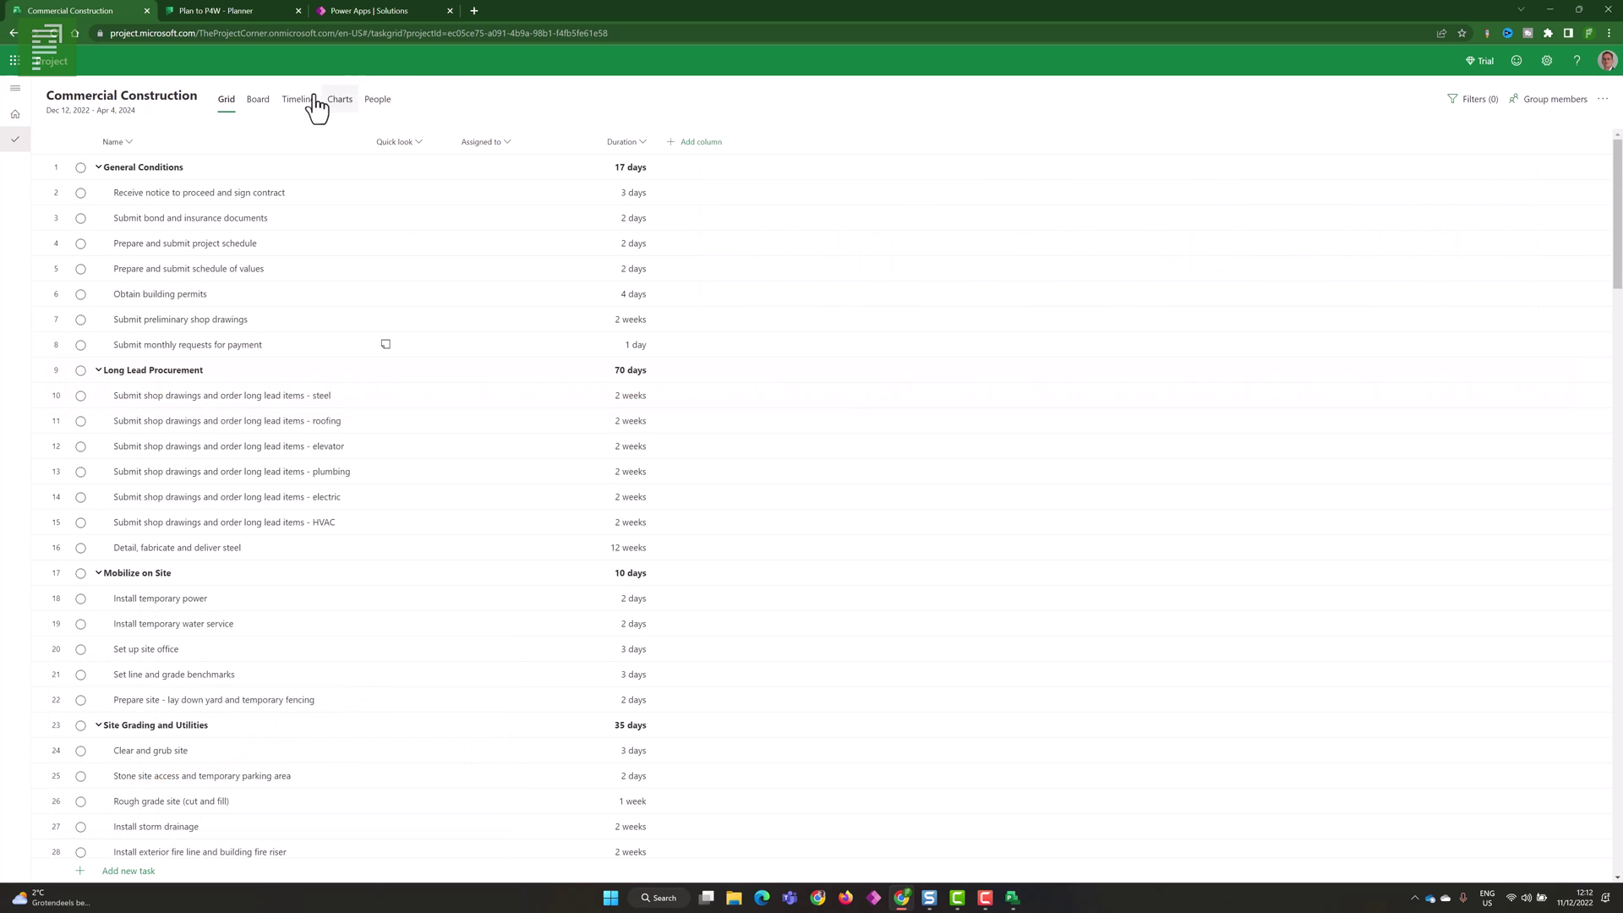
- View the tasks as a Board, then on a monthly Timeline around December 11, 2022
click(249, 116)
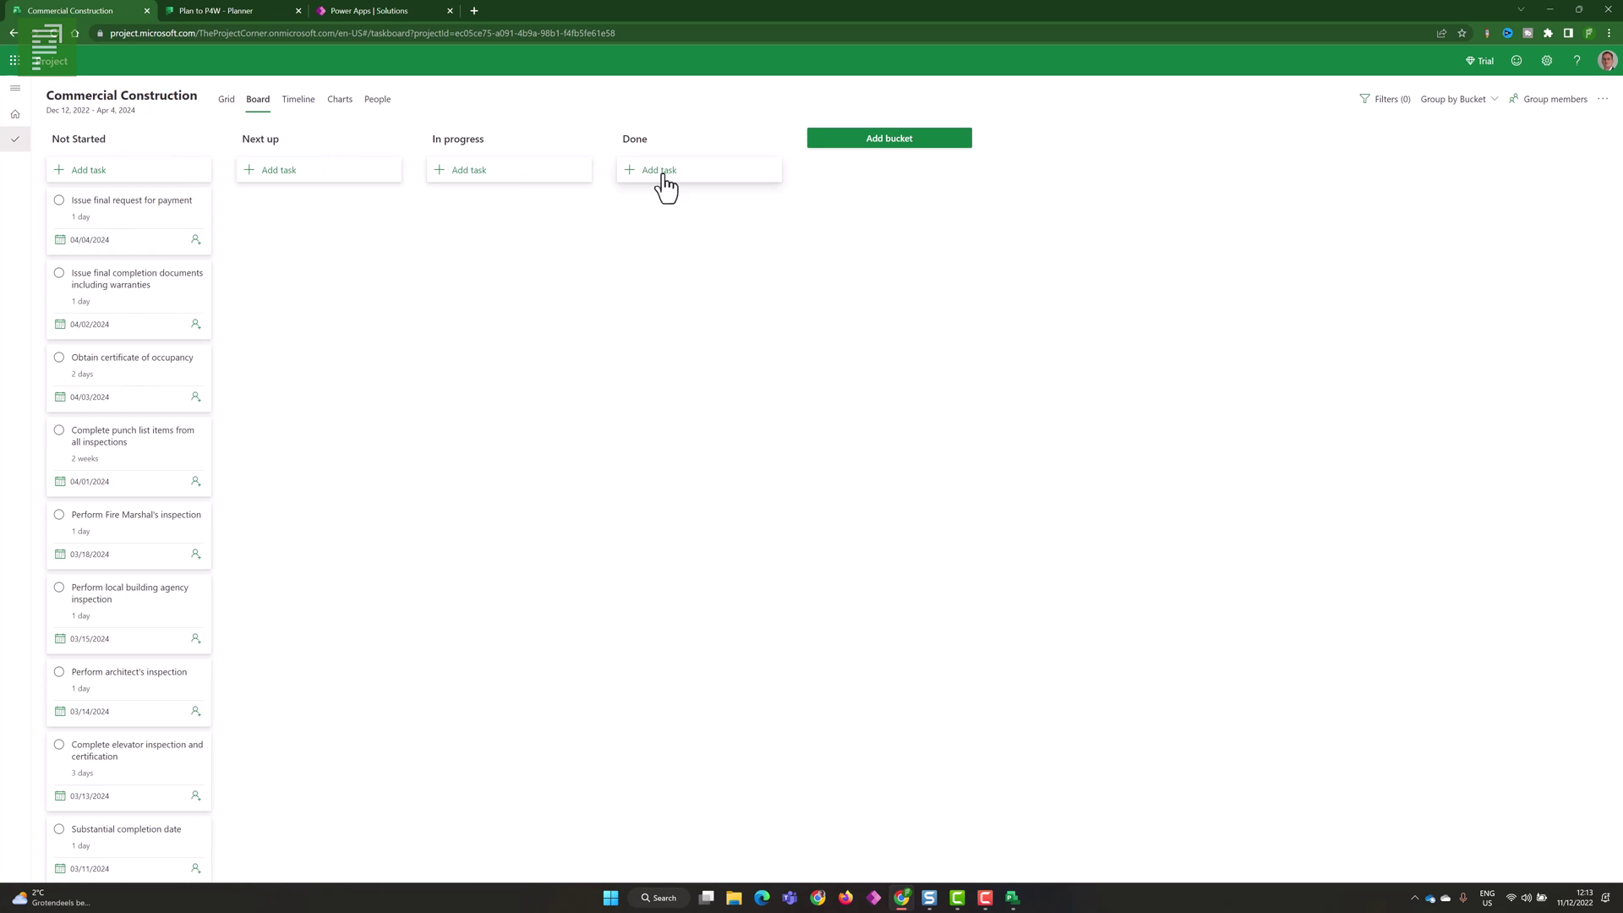
click(301, 108)
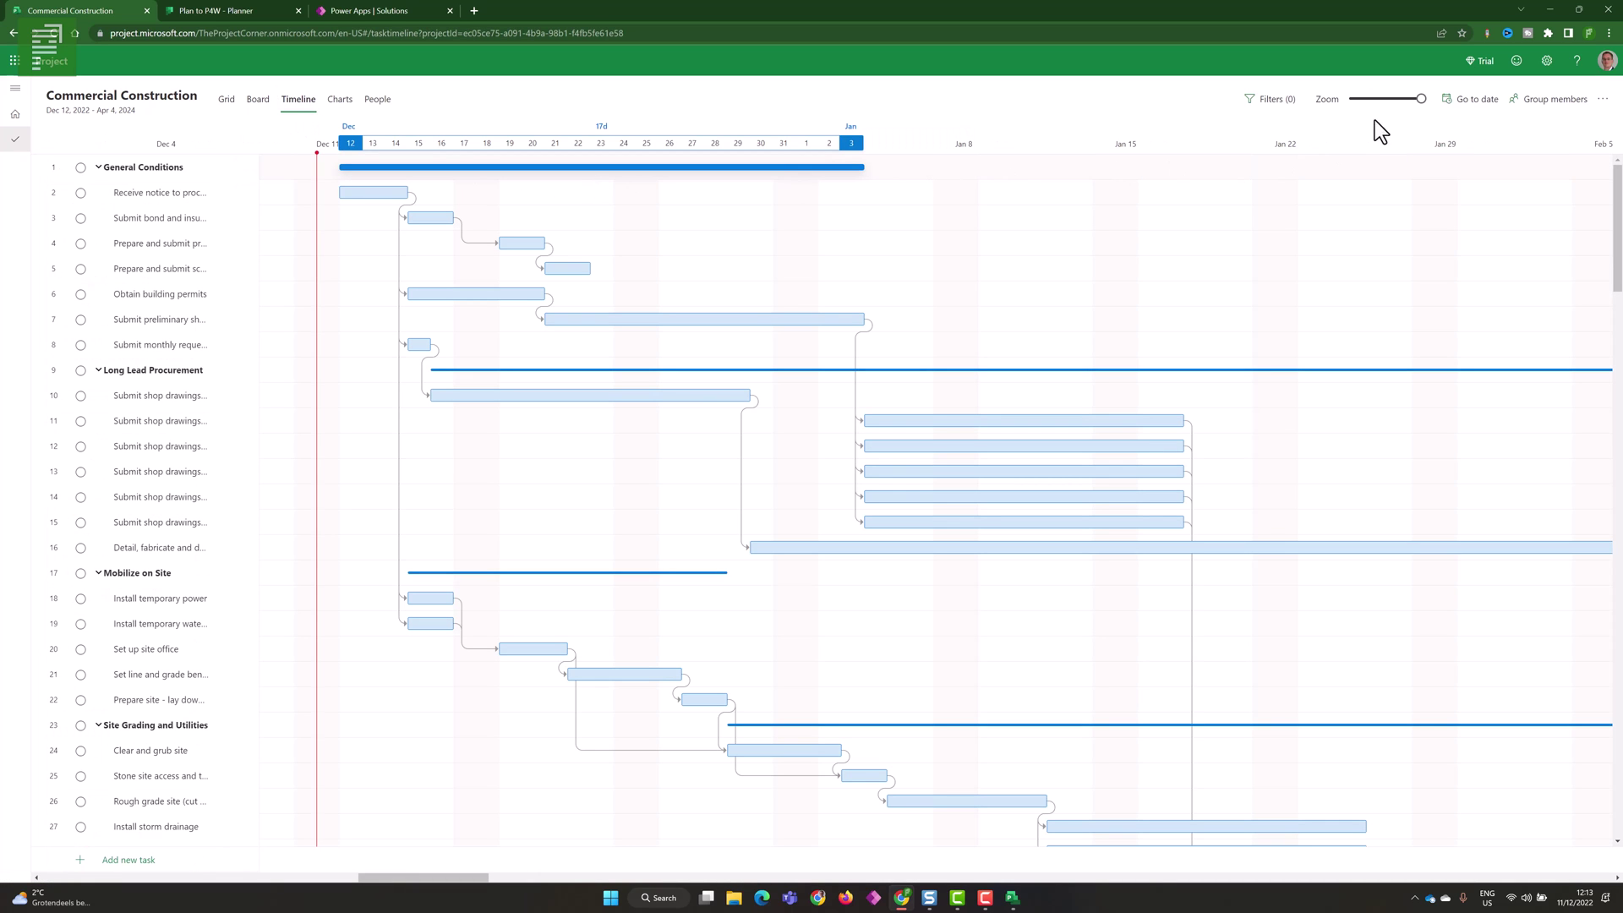
drag(1421, 98, 1305, 99)
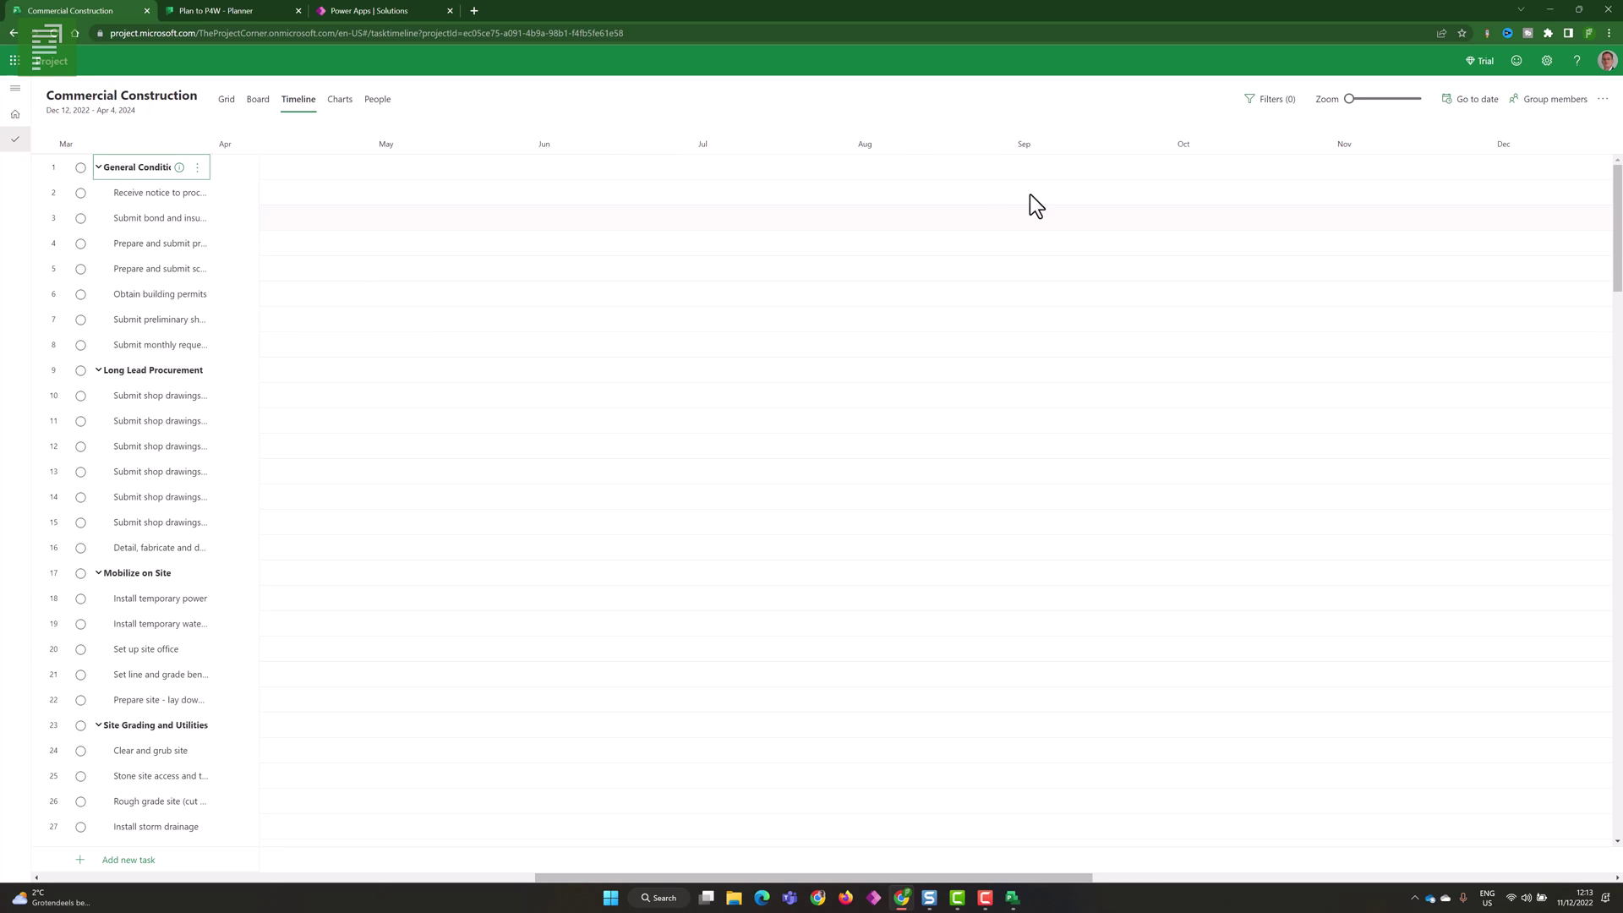
click(1488, 100)
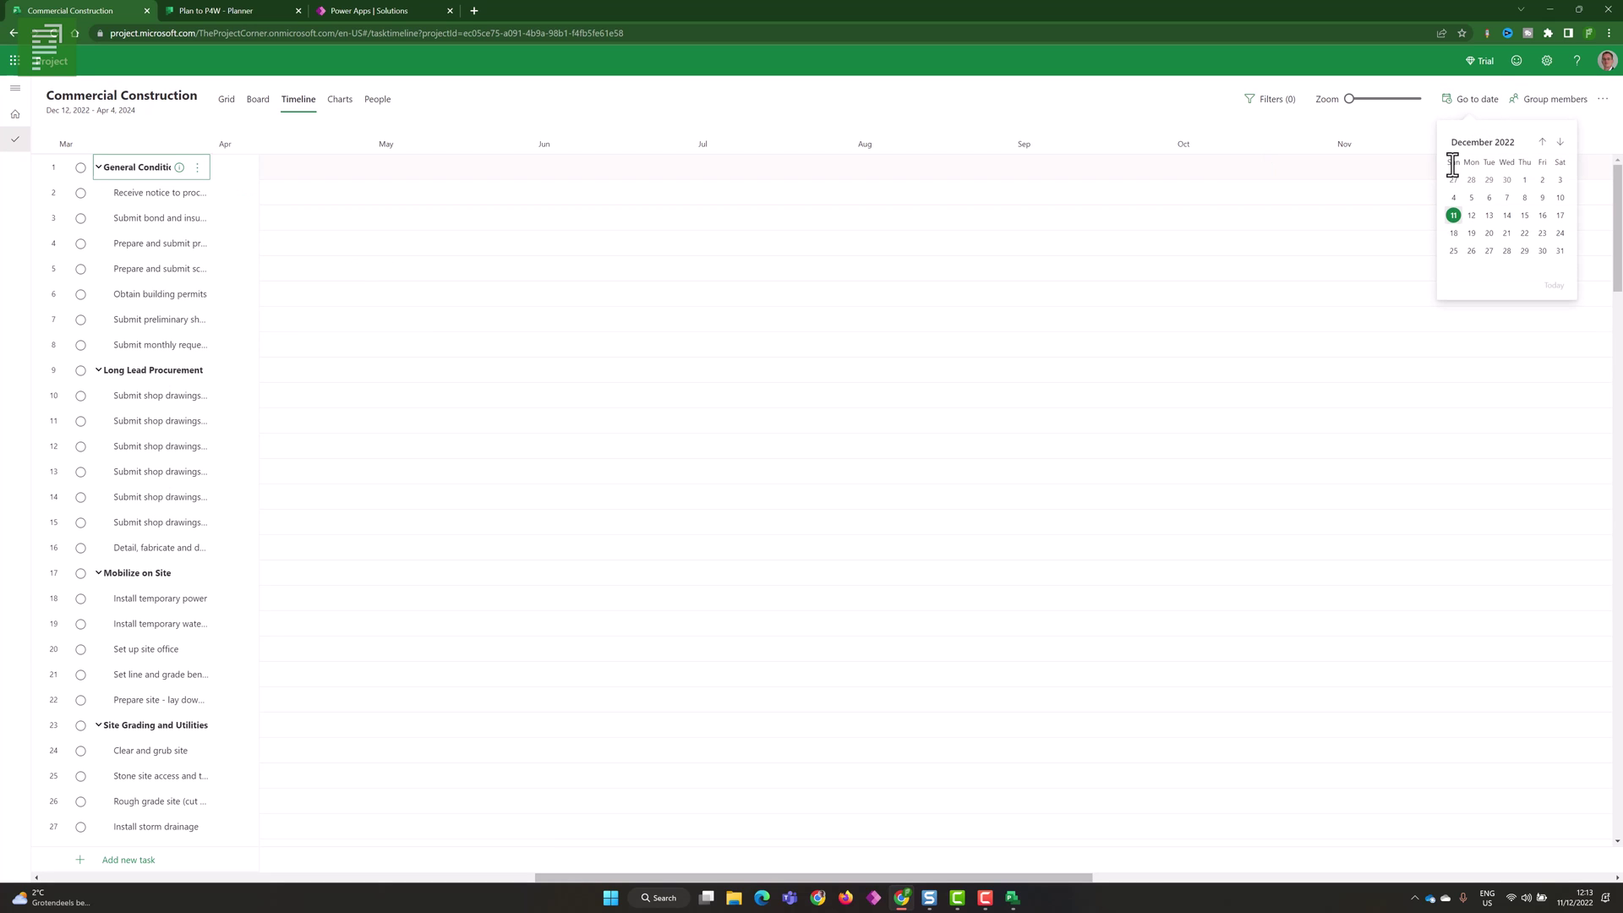
click(1454, 217)
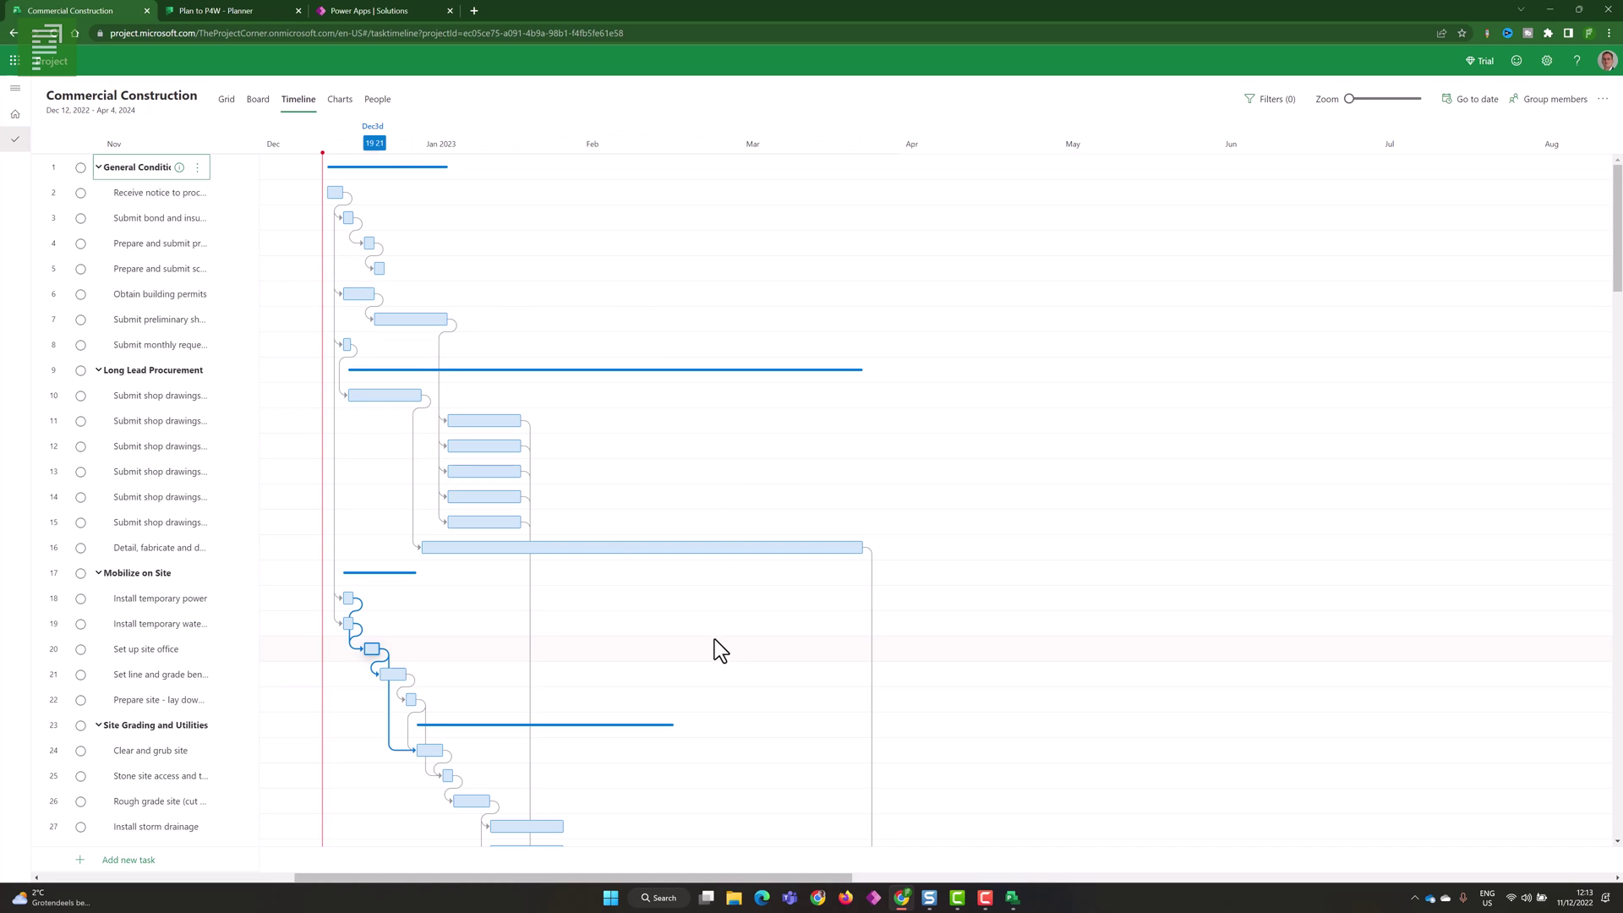
- Look at the Charts view, then return to the Grid and the Project home page
click(339, 102)
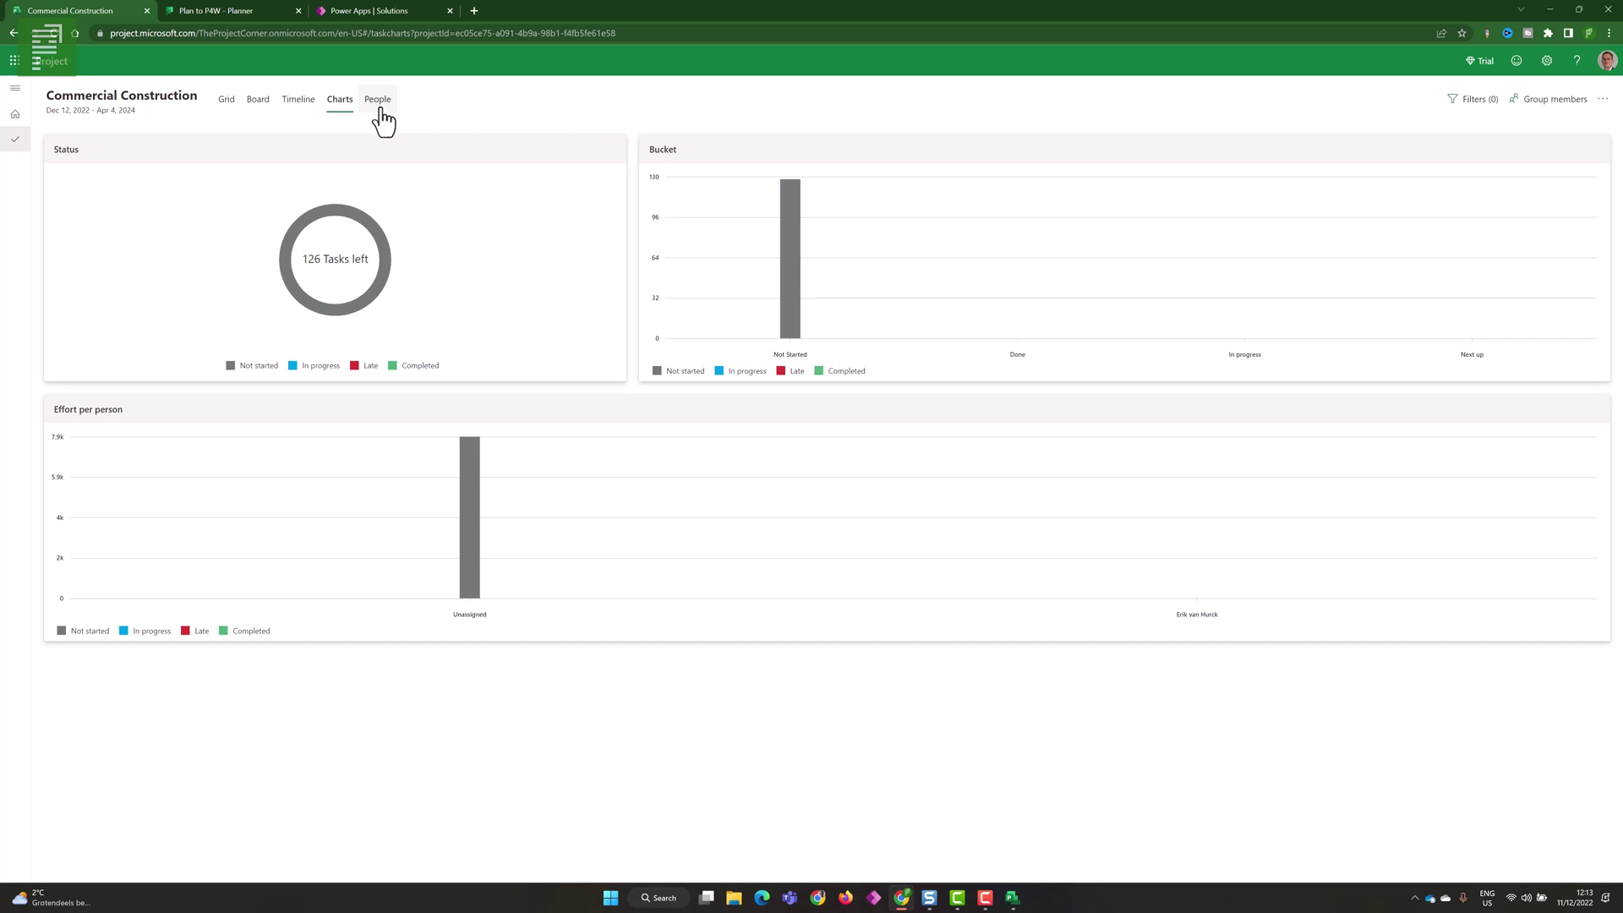
click(213, 110)
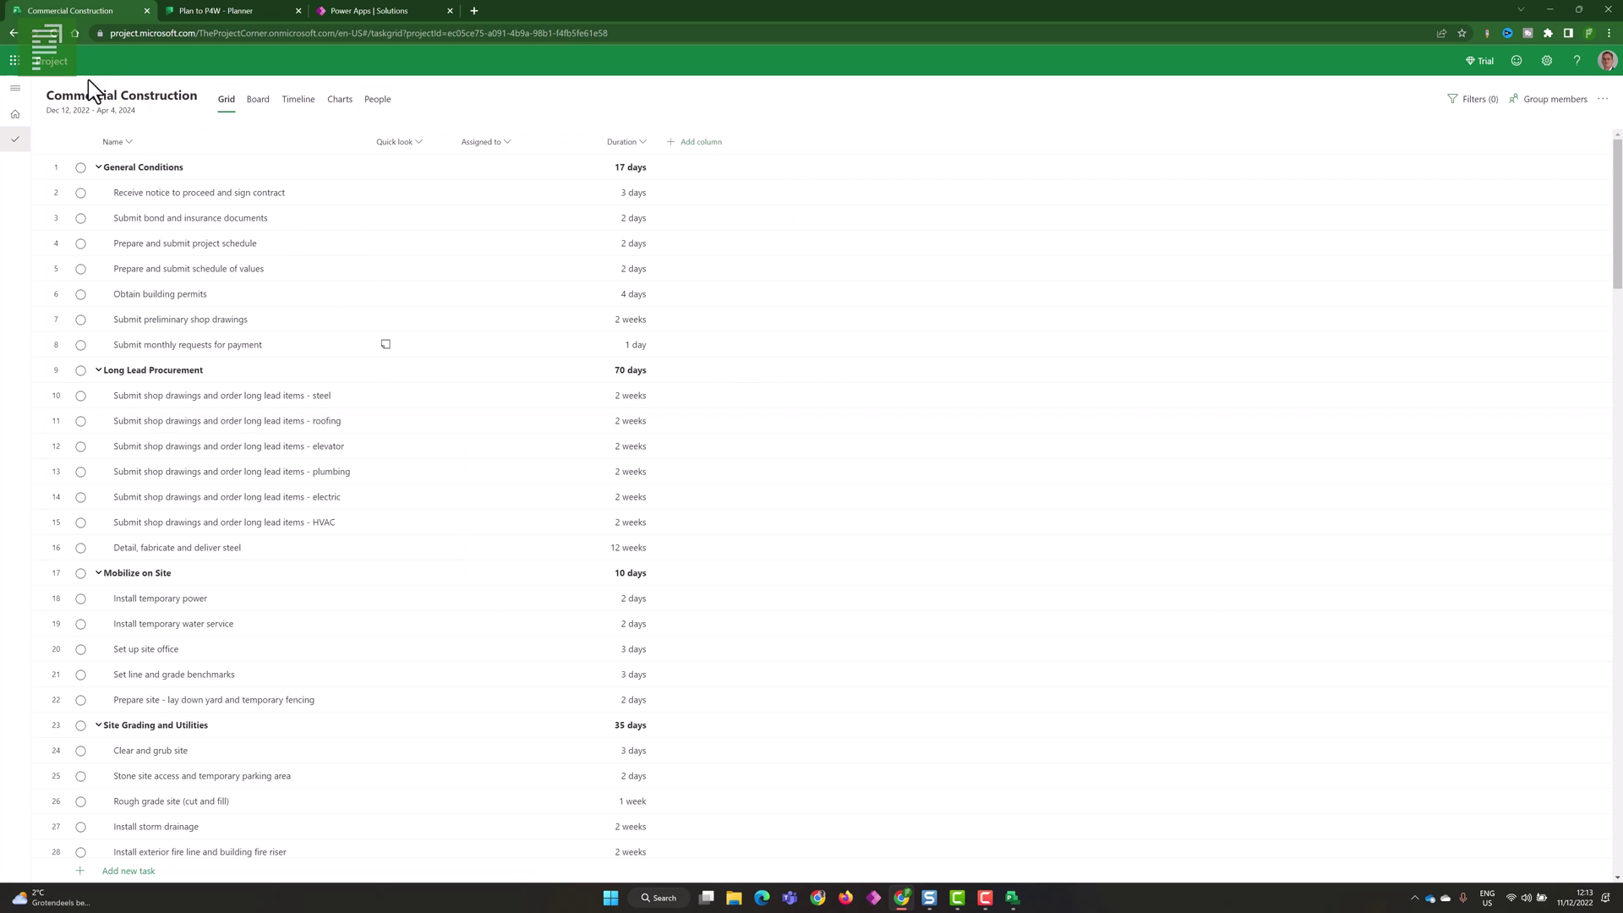
click(16, 117)
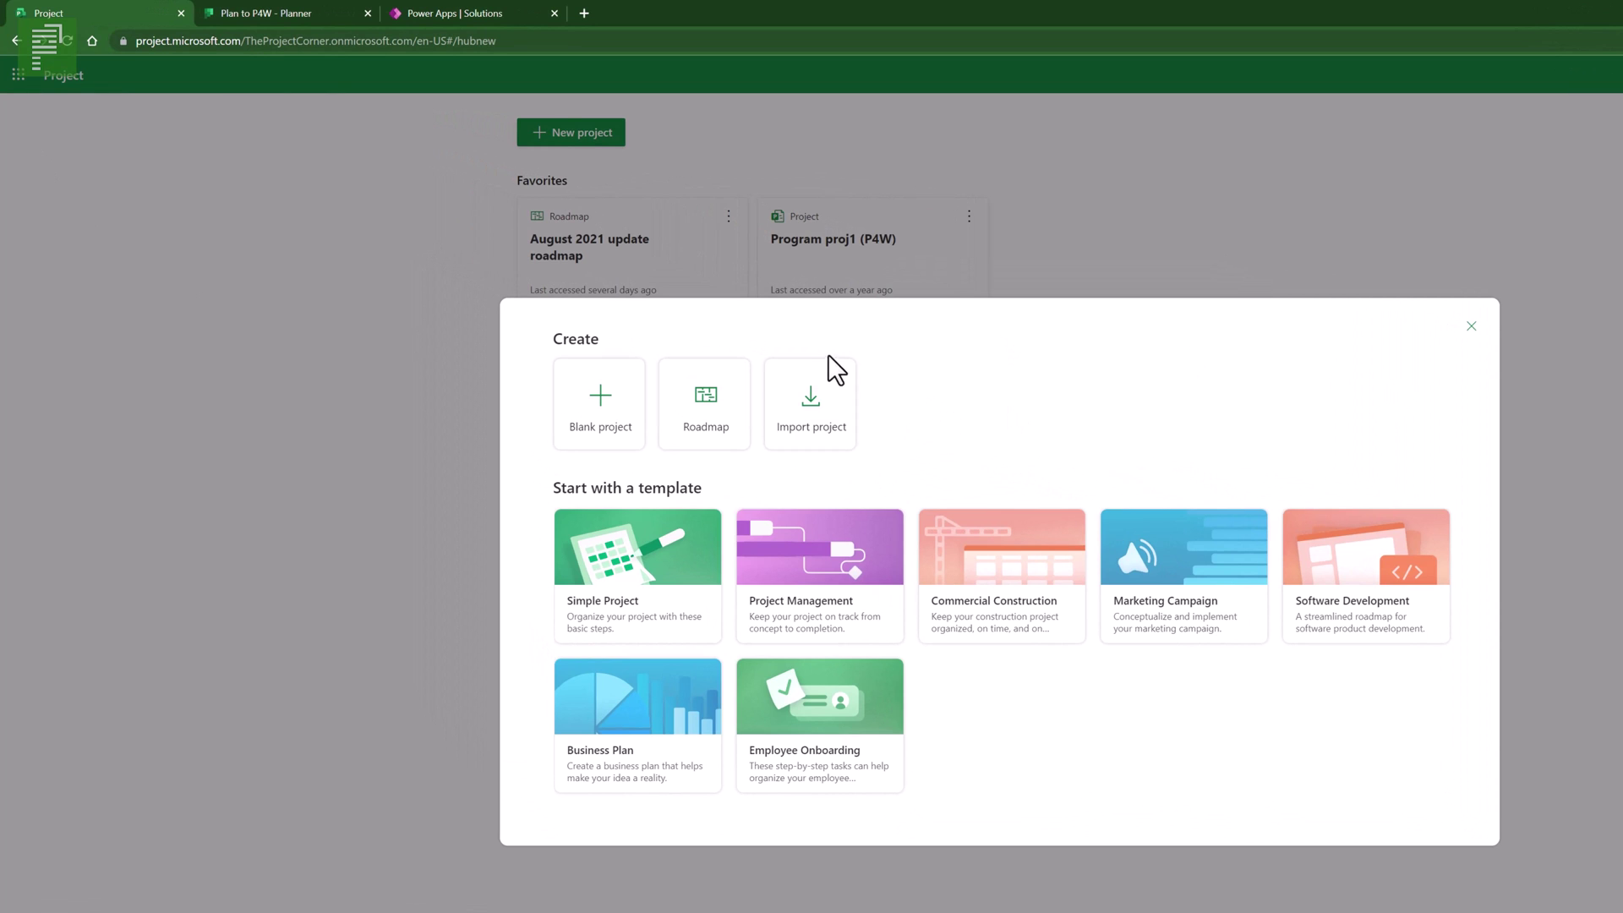
- Create a blank project and set its start date to 12 December 2022
click(633, 407)
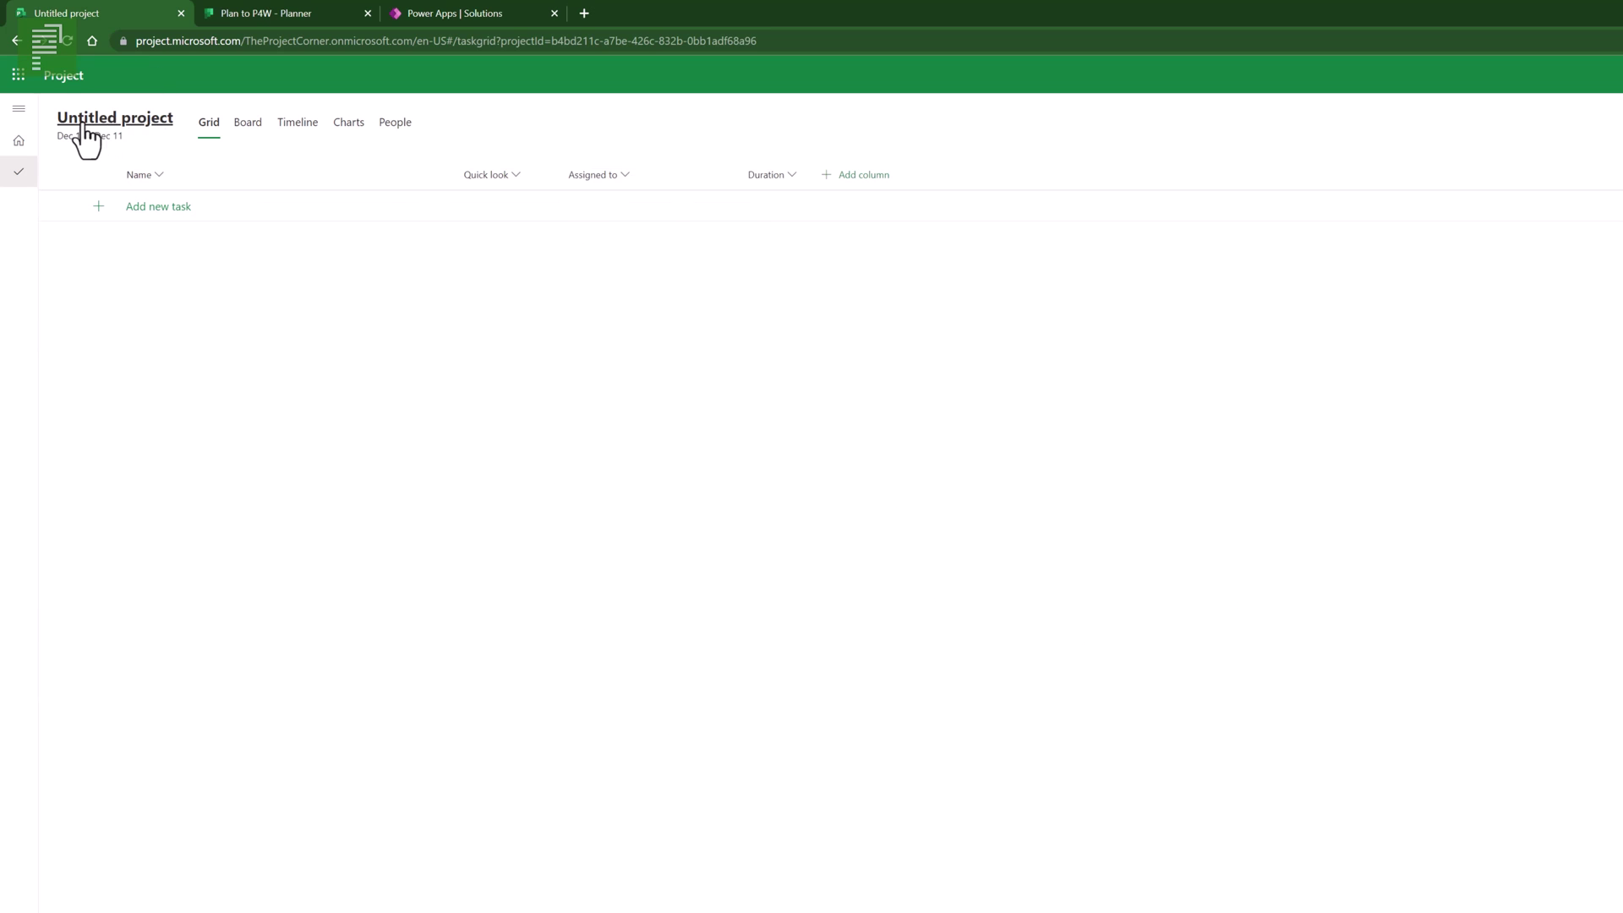
click(116, 122)
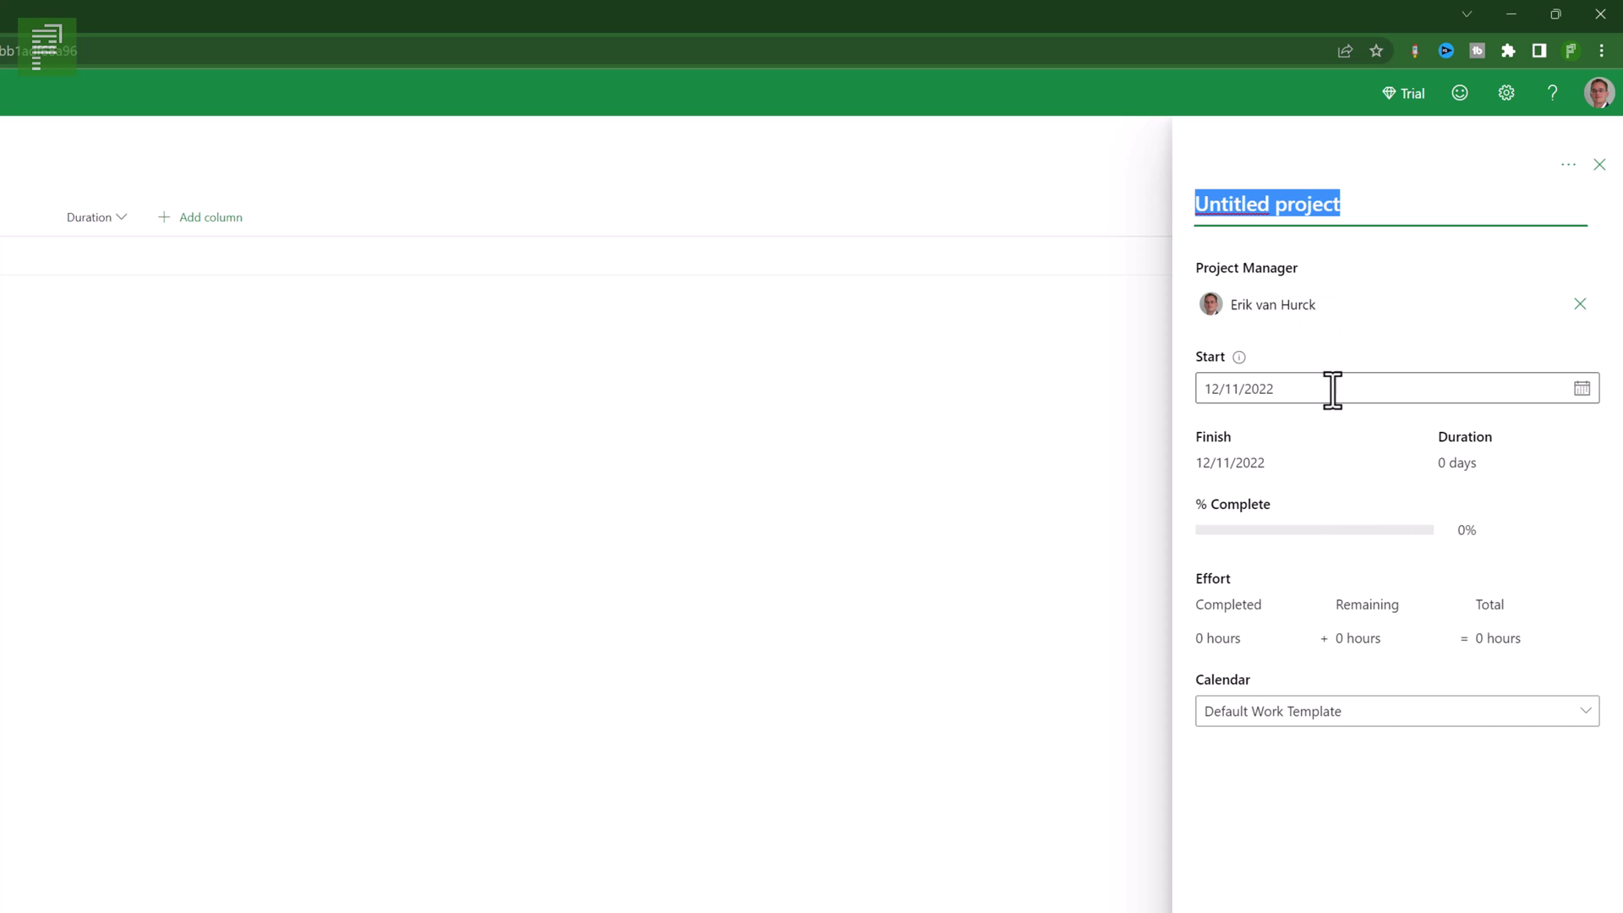
click(1581, 389)
click(1239, 549)
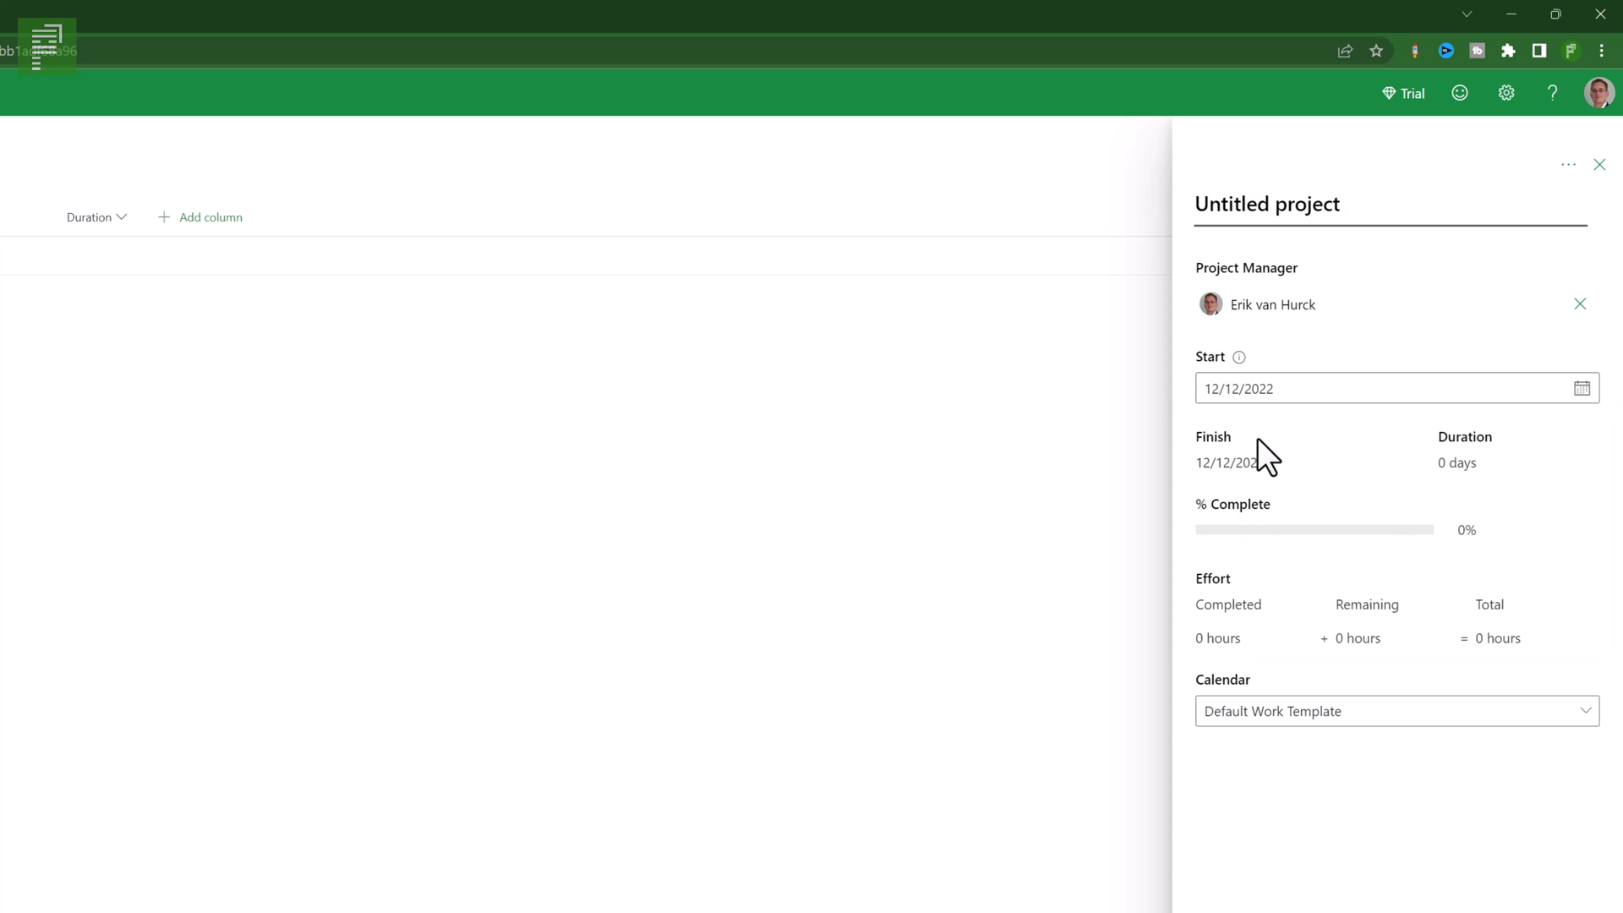
- Rename the project to 'Project video 100-2', leave the calendar unchanged, and close the details panel
click(1348, 207)
key(ctrl+a)
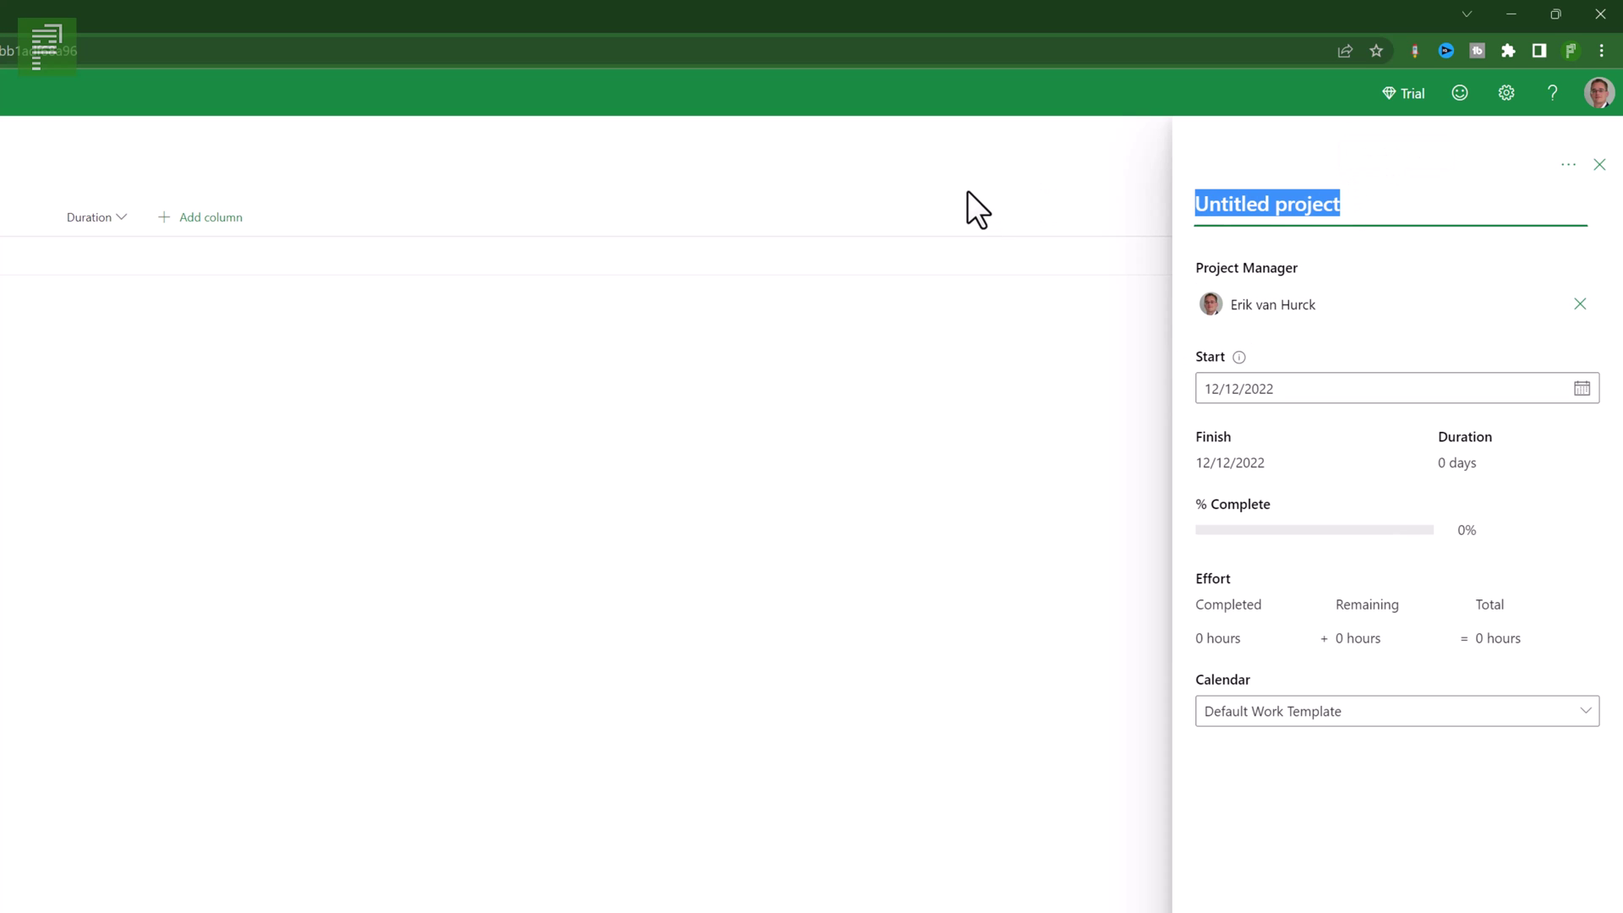
text(Project )
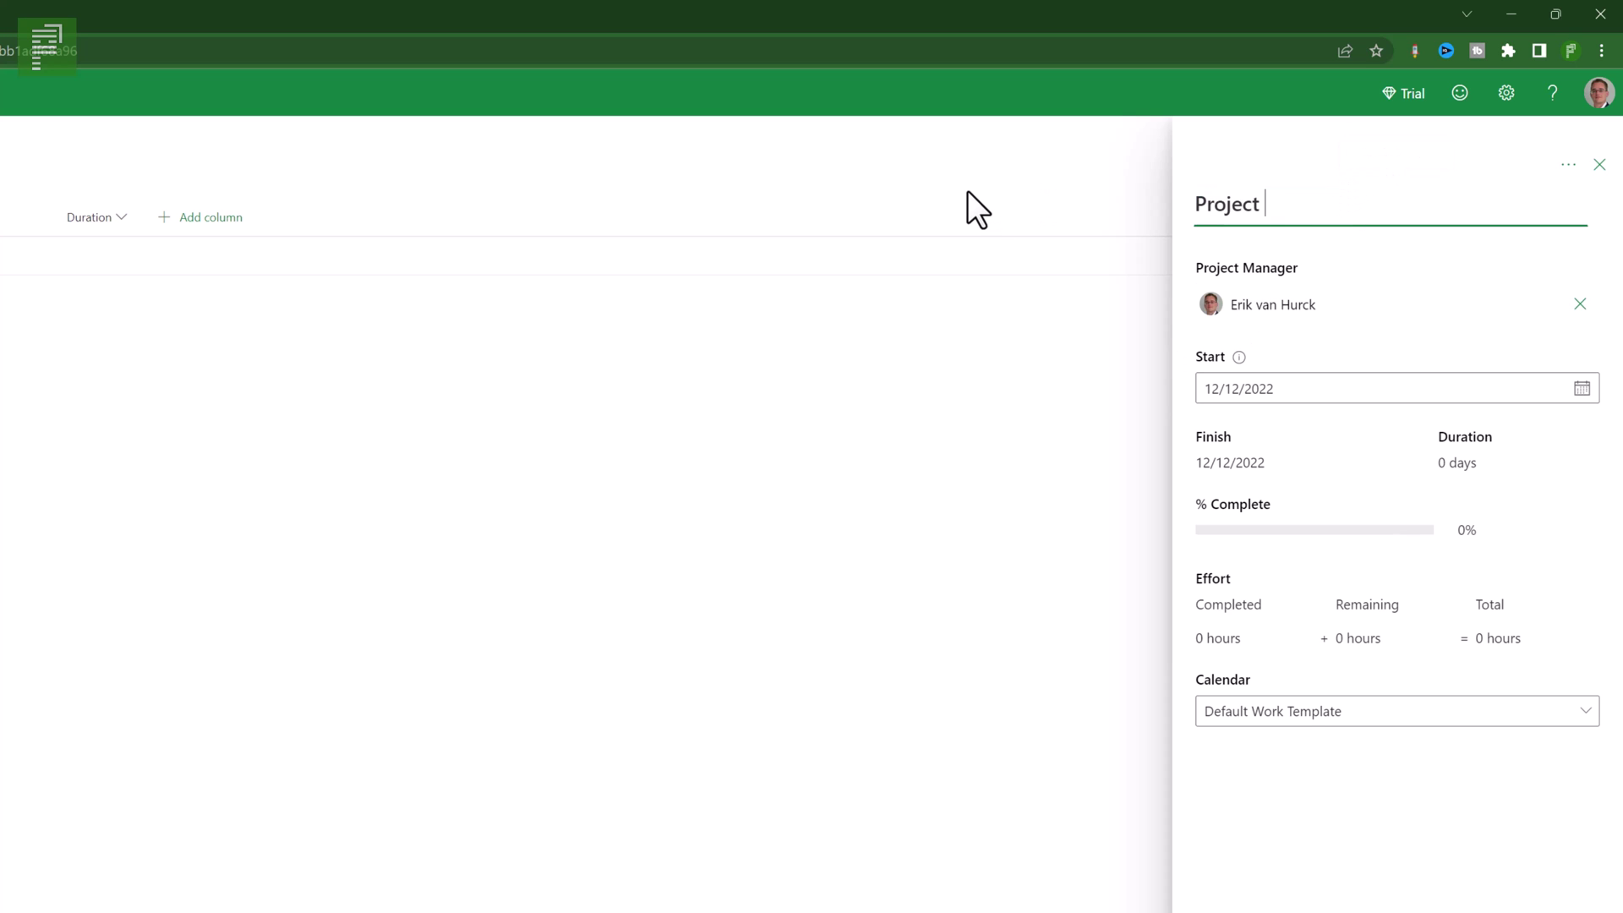
text(video 100-1)
key(BackSpace)
text(2)
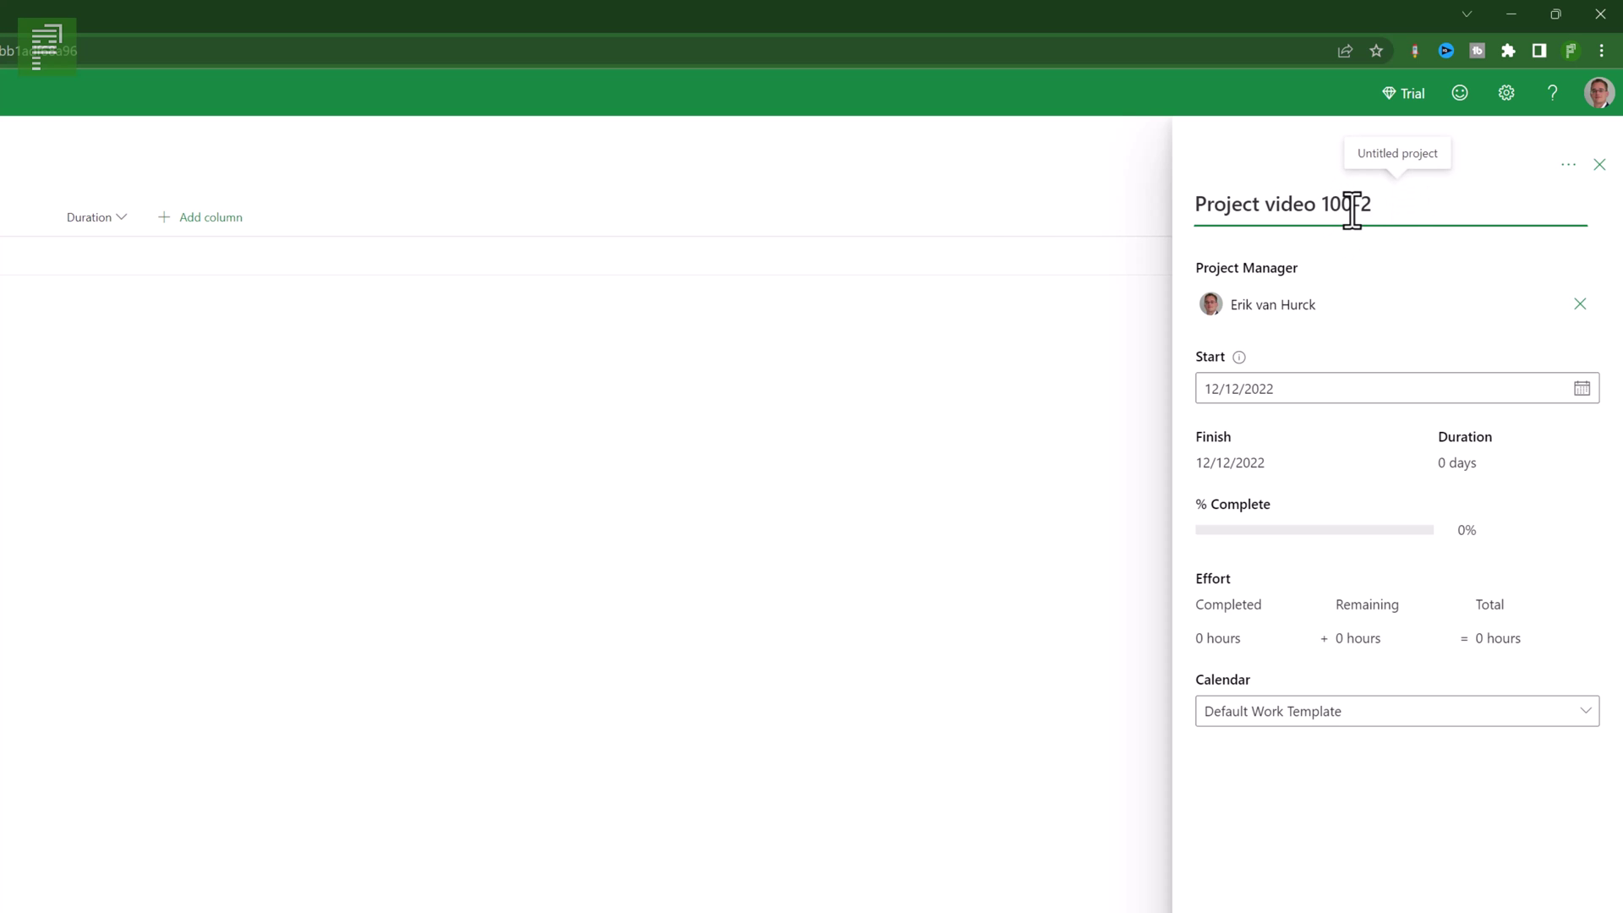
click(1356, 711)
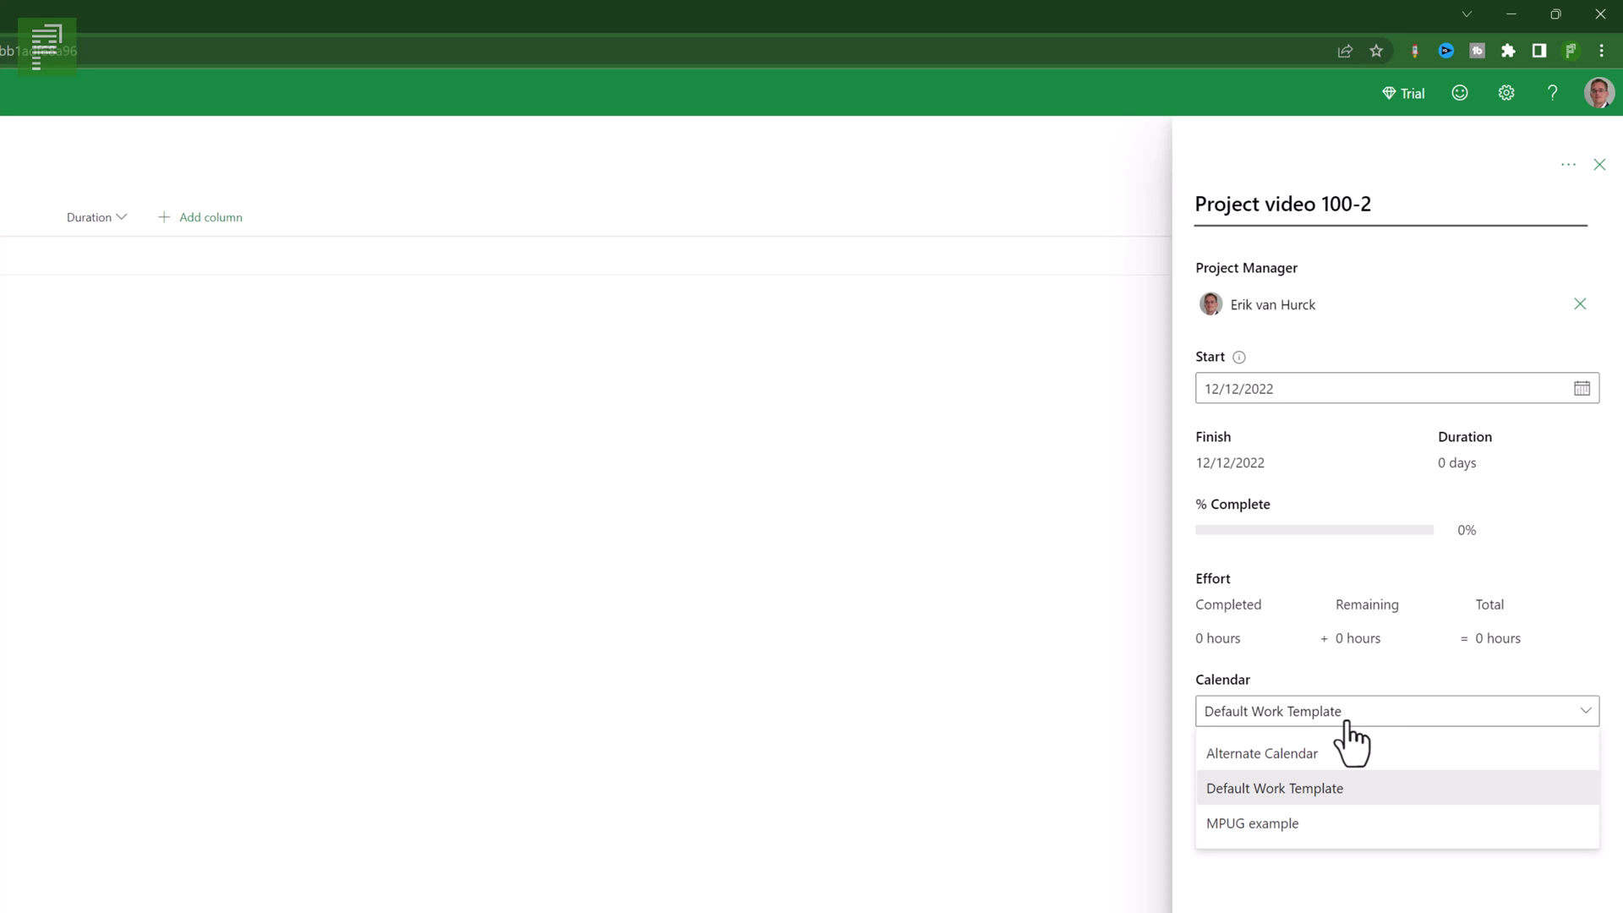
click(1598, 166)
click(1598, 166)
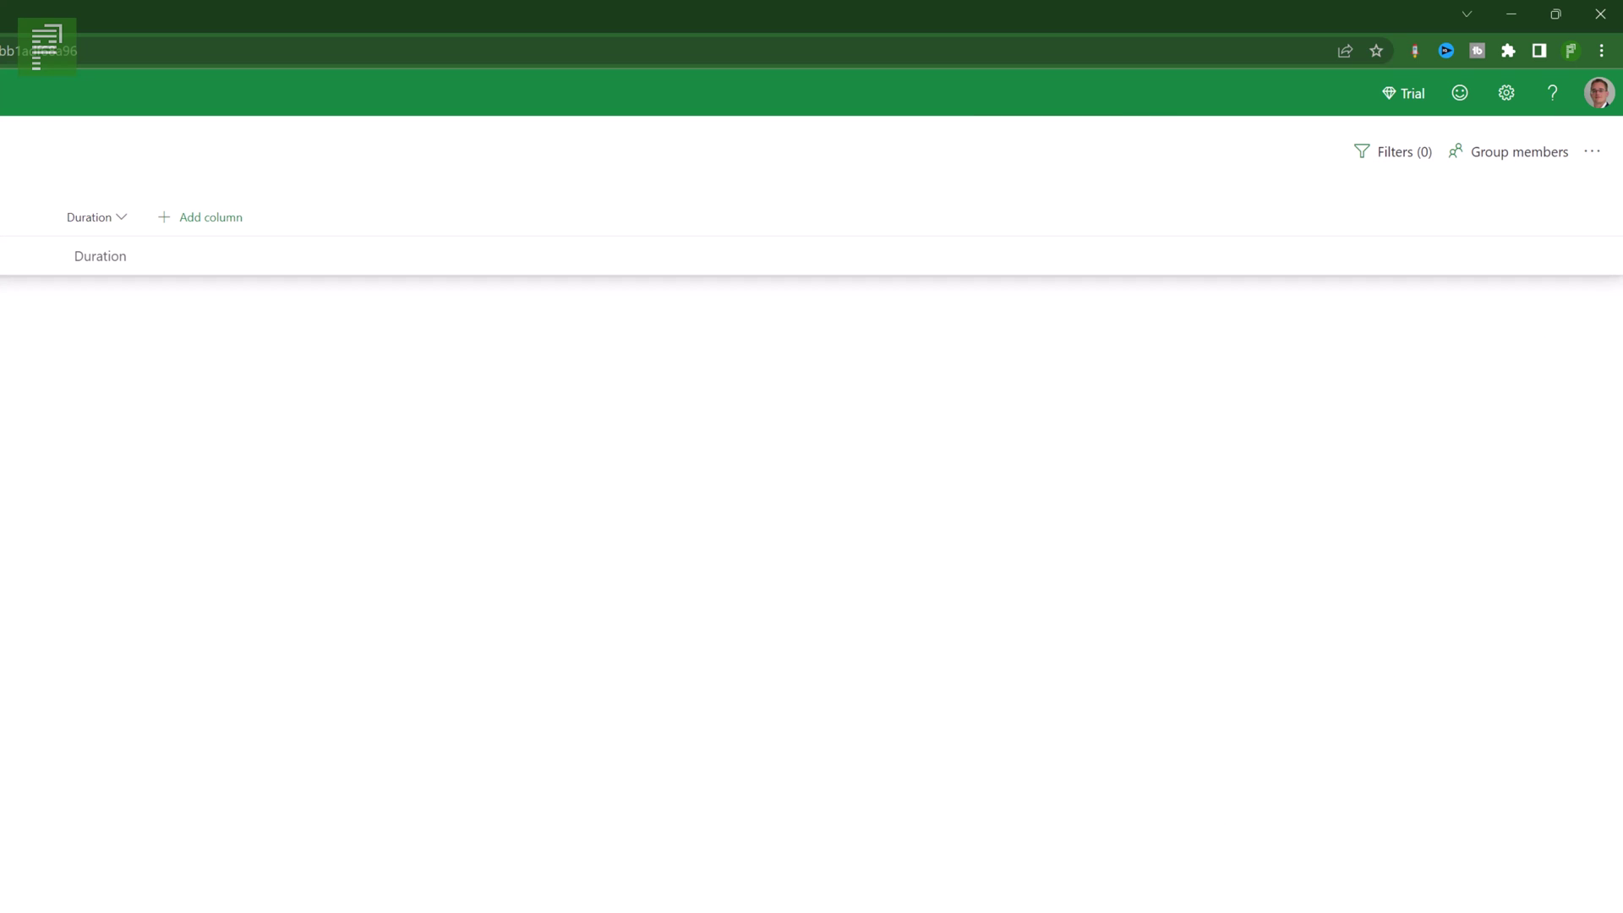
- Add three rows named Task, Task 2 and Milestone
text(Tas)
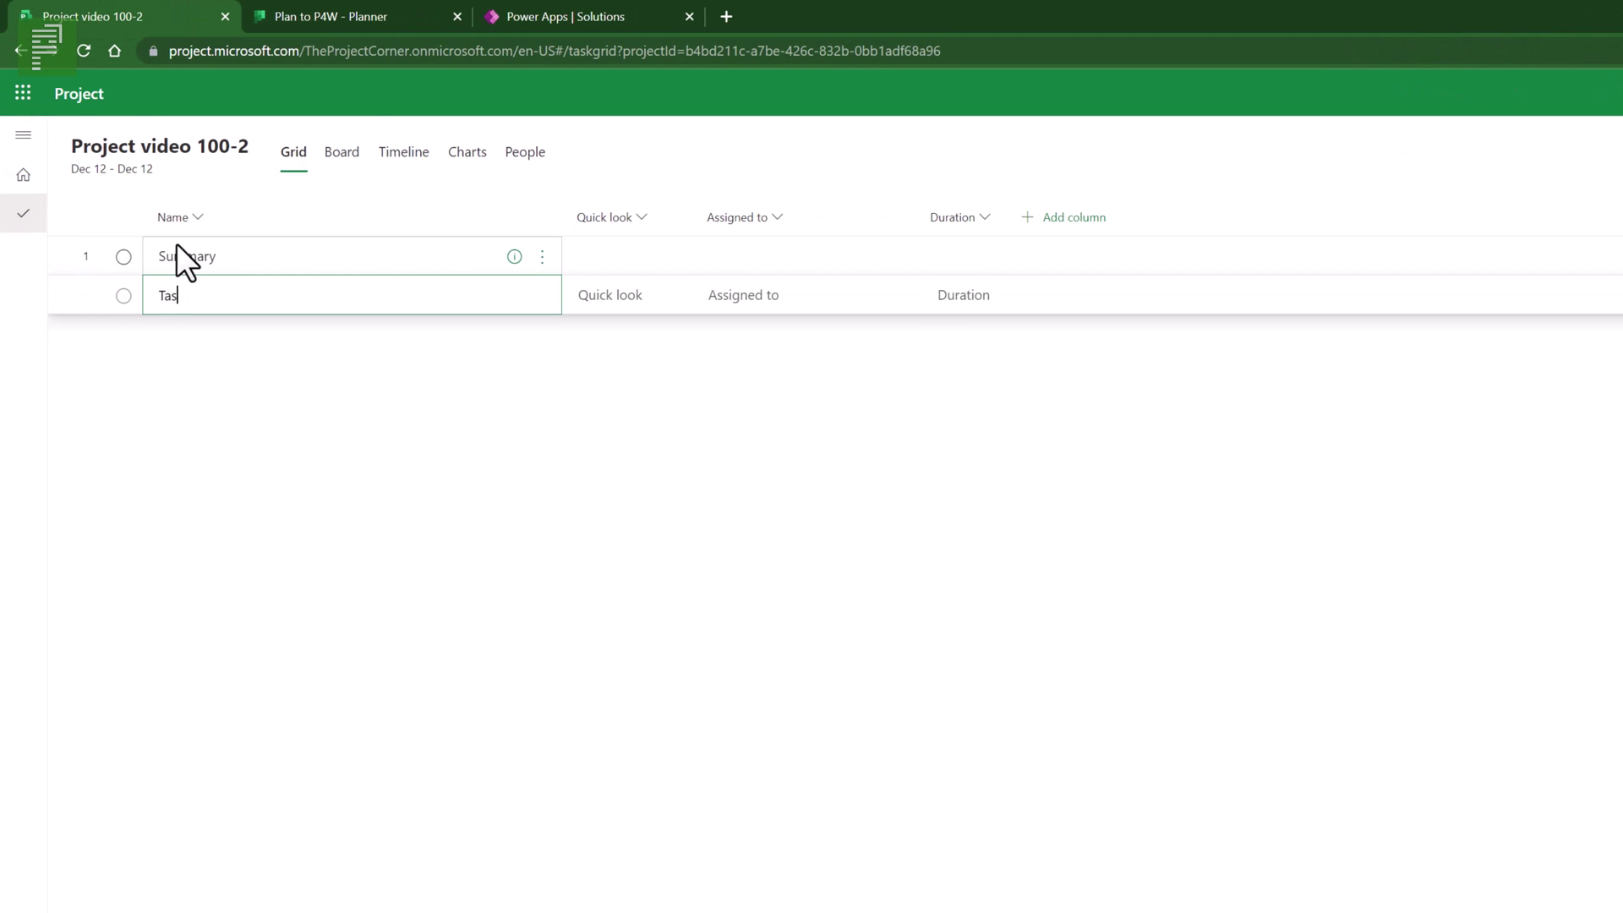
text(k)
key(Return)
text(Tak)
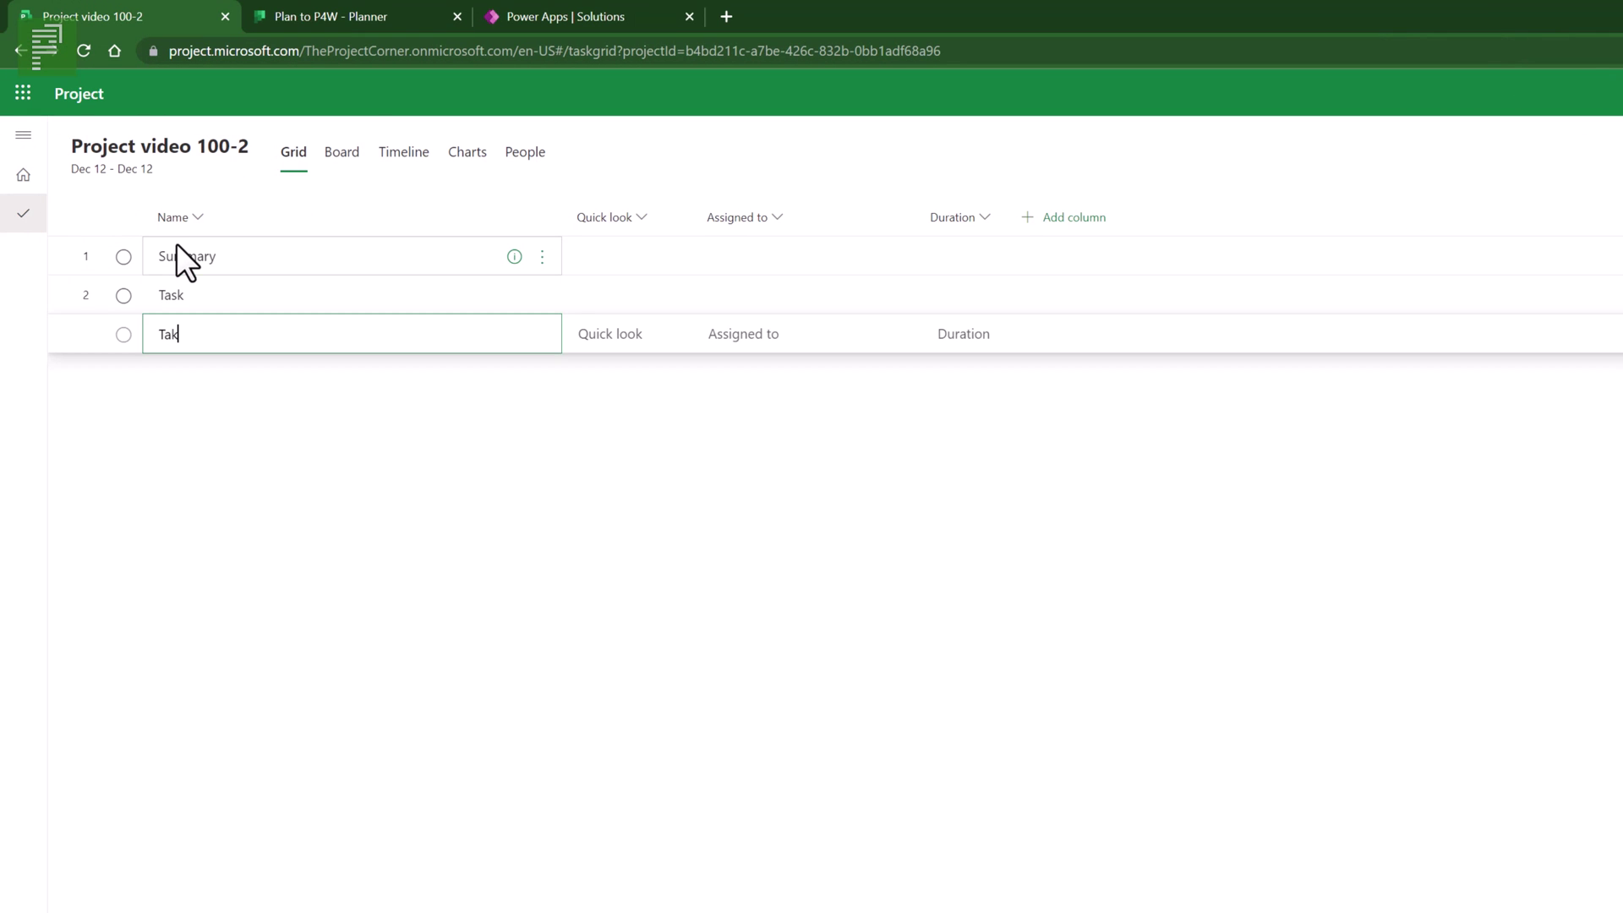
key(BackSpace)
text(sk 2)
key(Return)
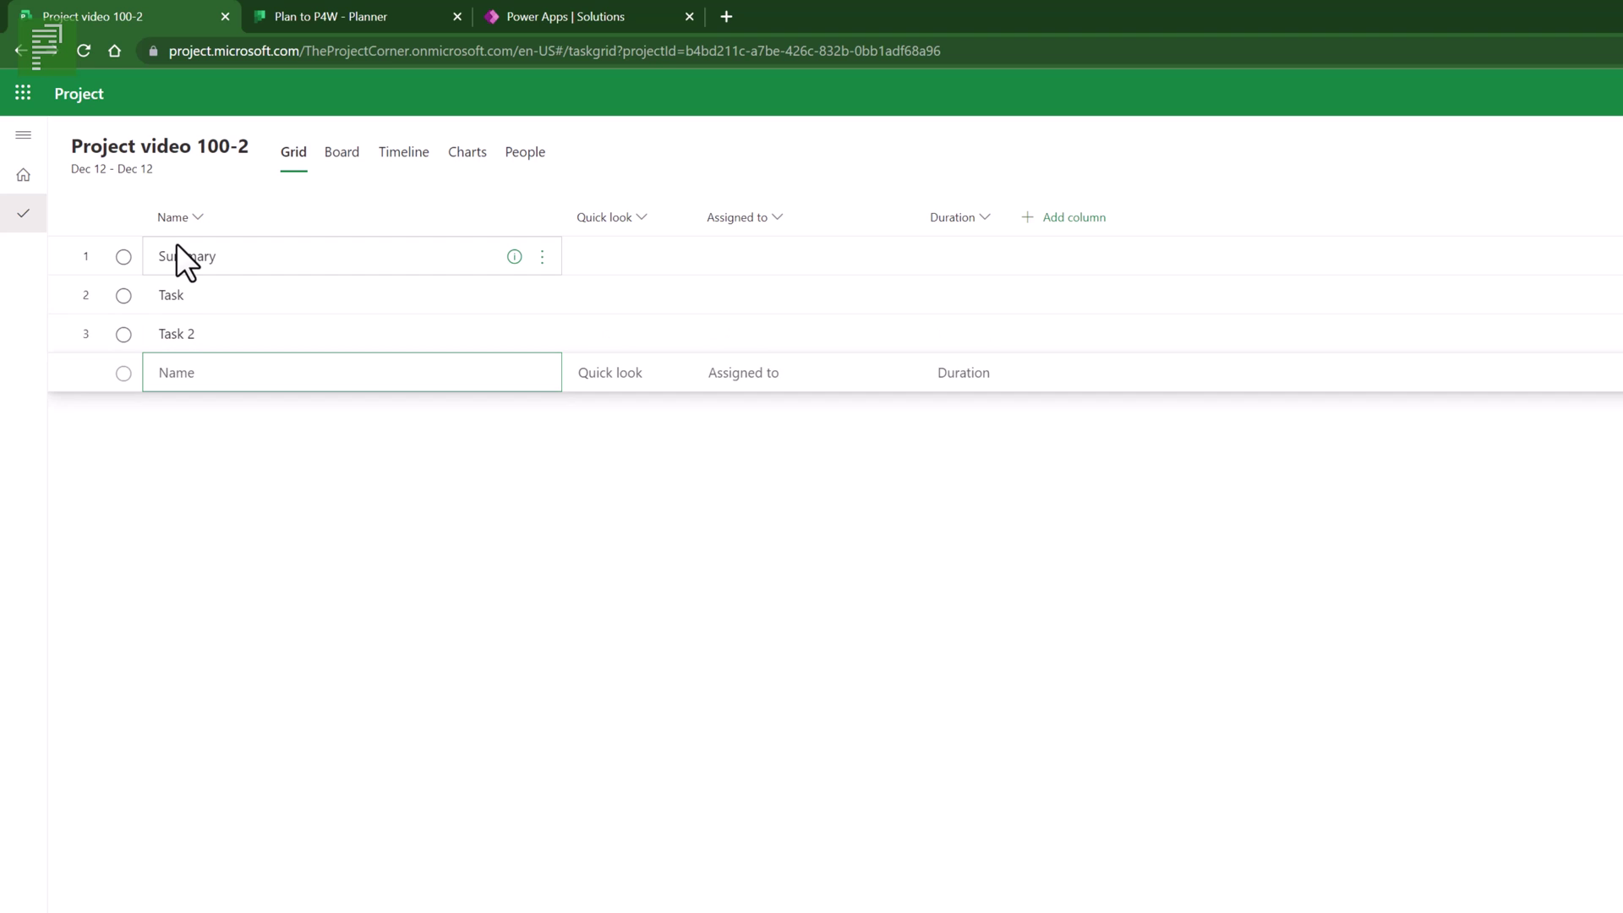
text(Milestone)
key(Return)
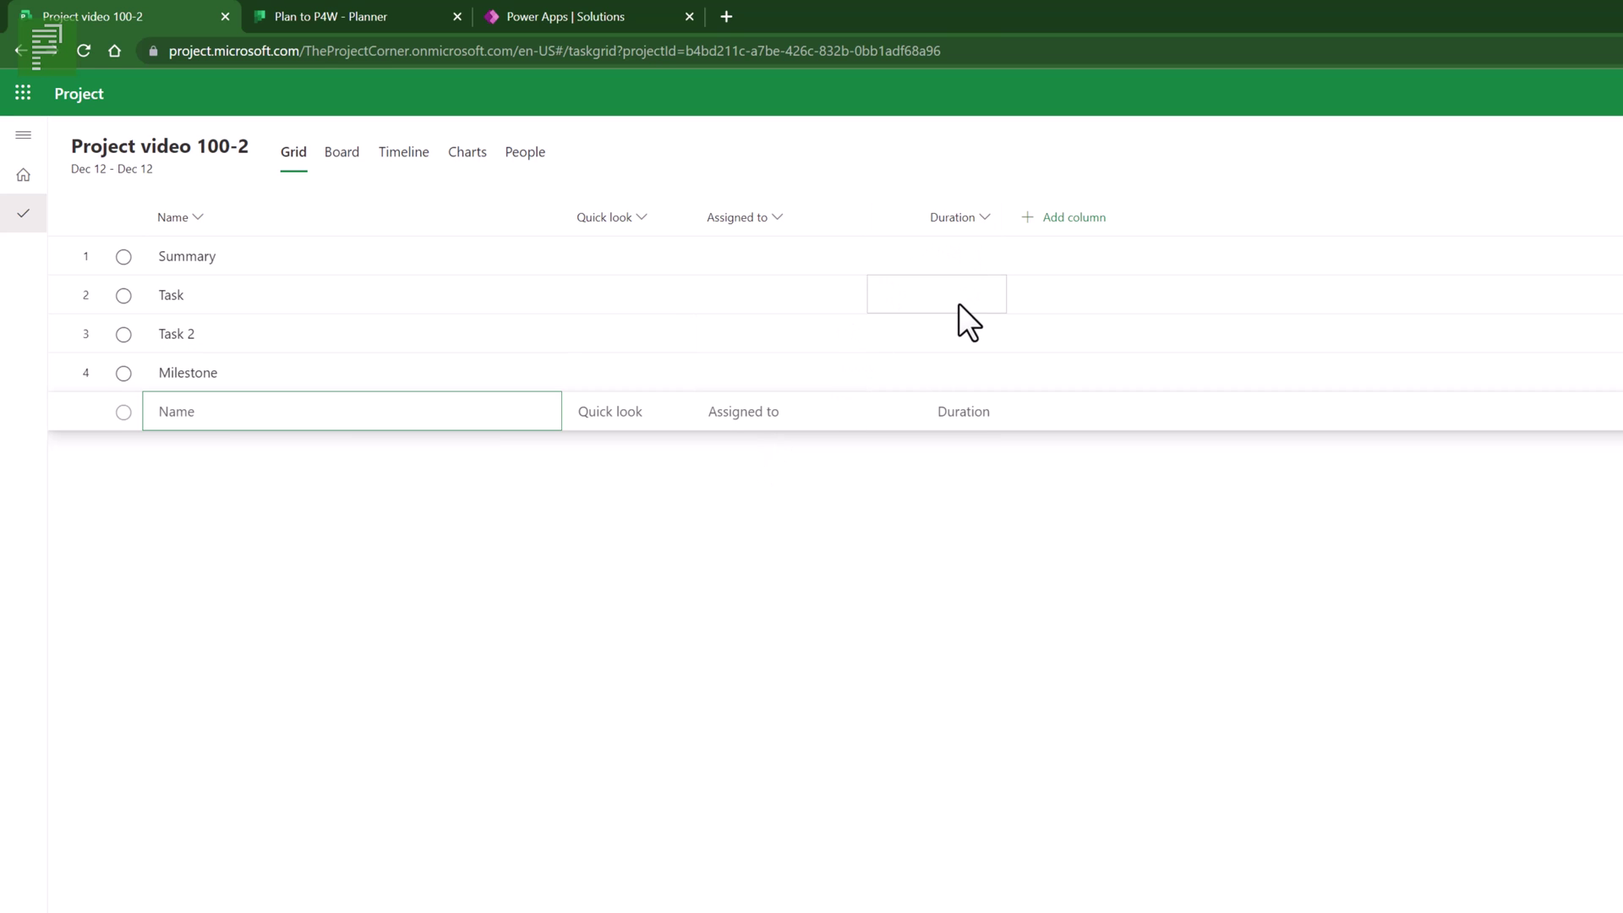
- Set durations of 3w for Task, 2w for Task 2 and 1w for Milestone
click(959, 304)
text(3w)
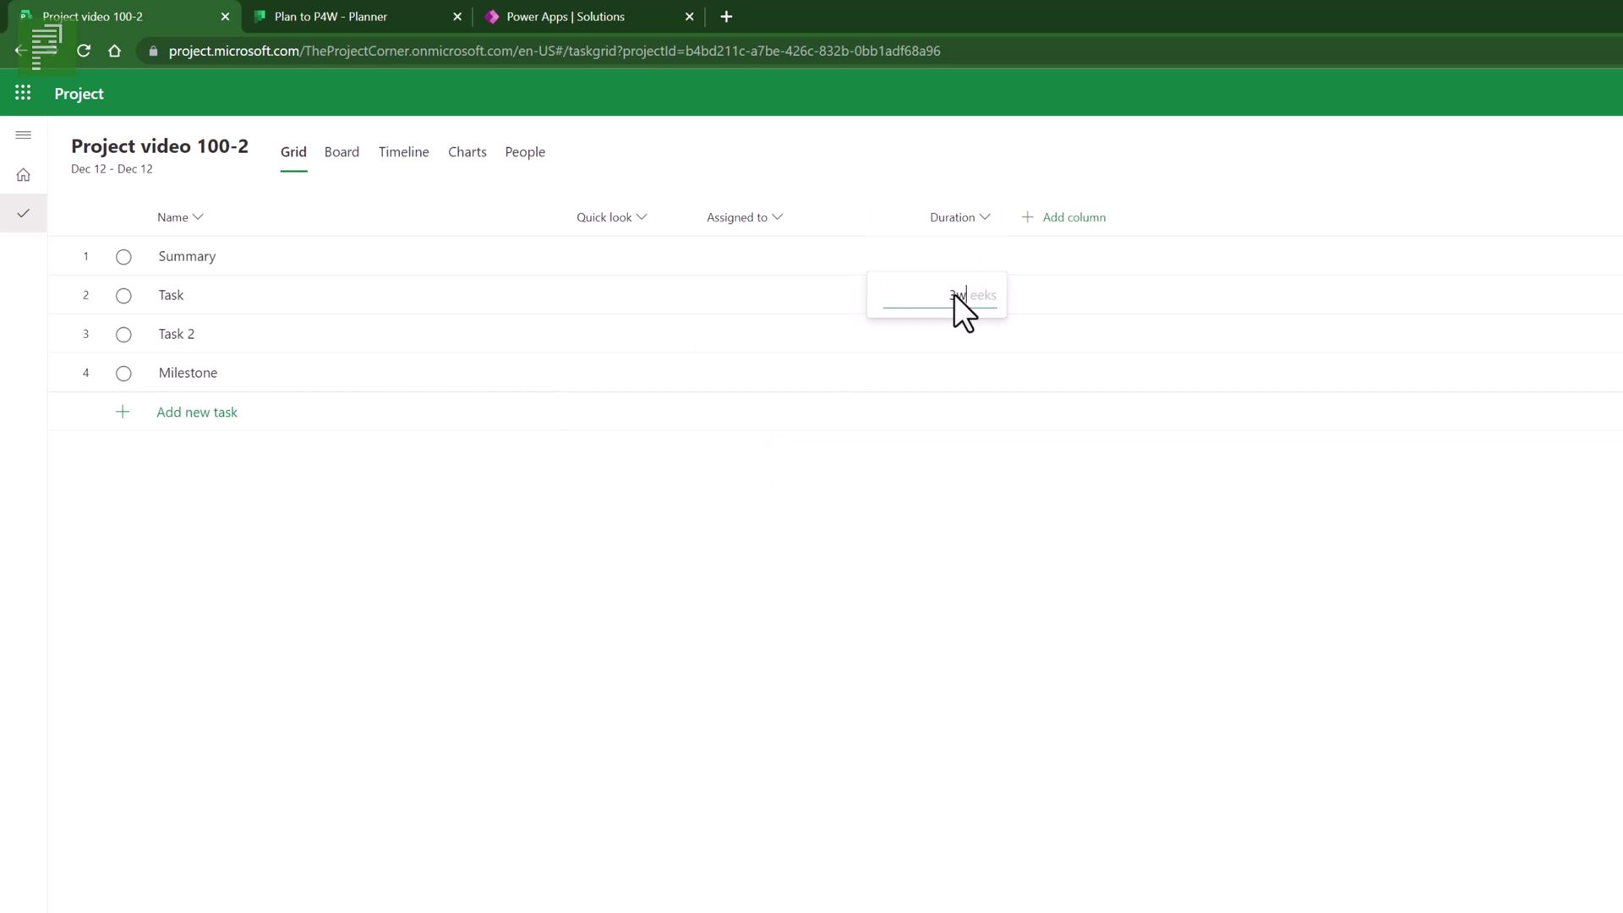
key(Return)
text(2w)
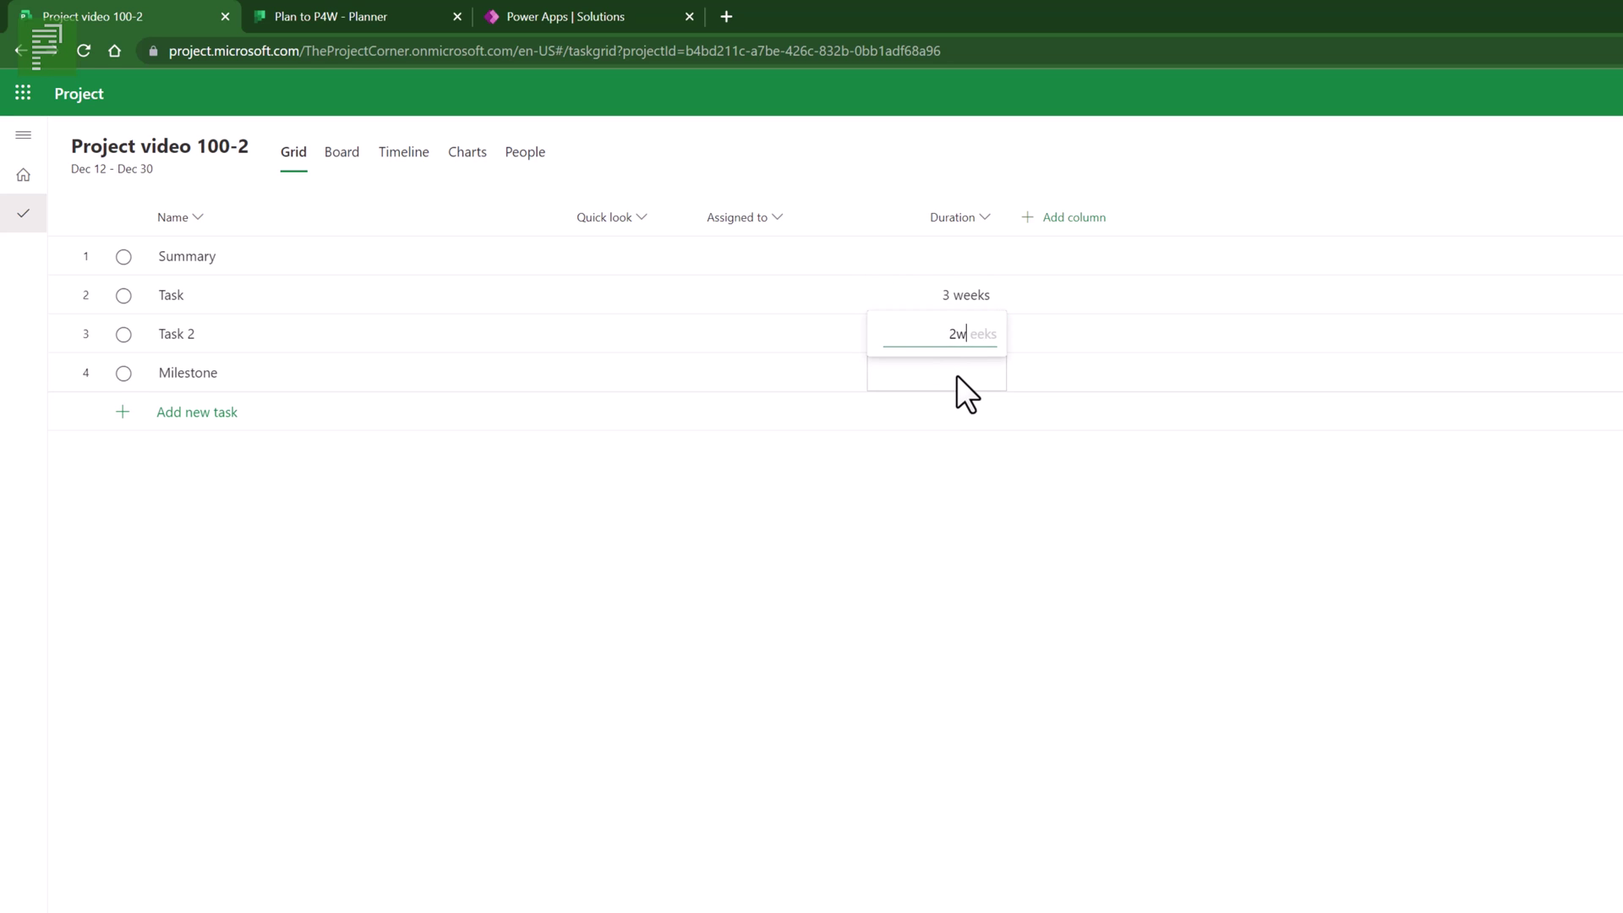
key(Return)
text(1w)
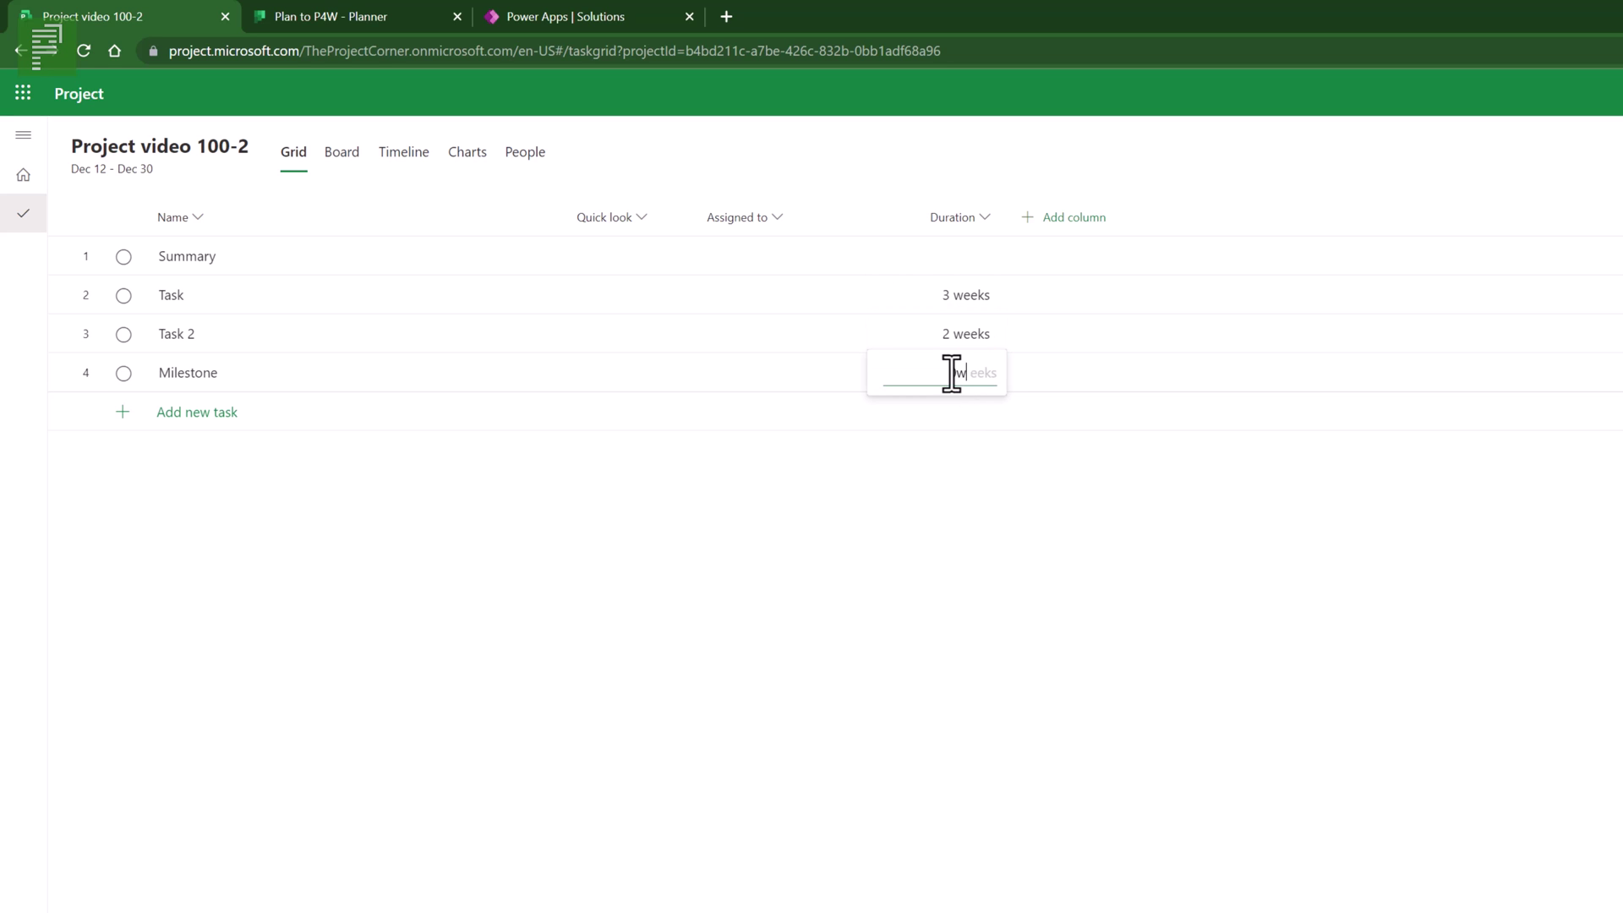
key(Return)
- Link Task, Task 2 and Milestone in a chain of dependencies
drag(188, 297, 206, 393)
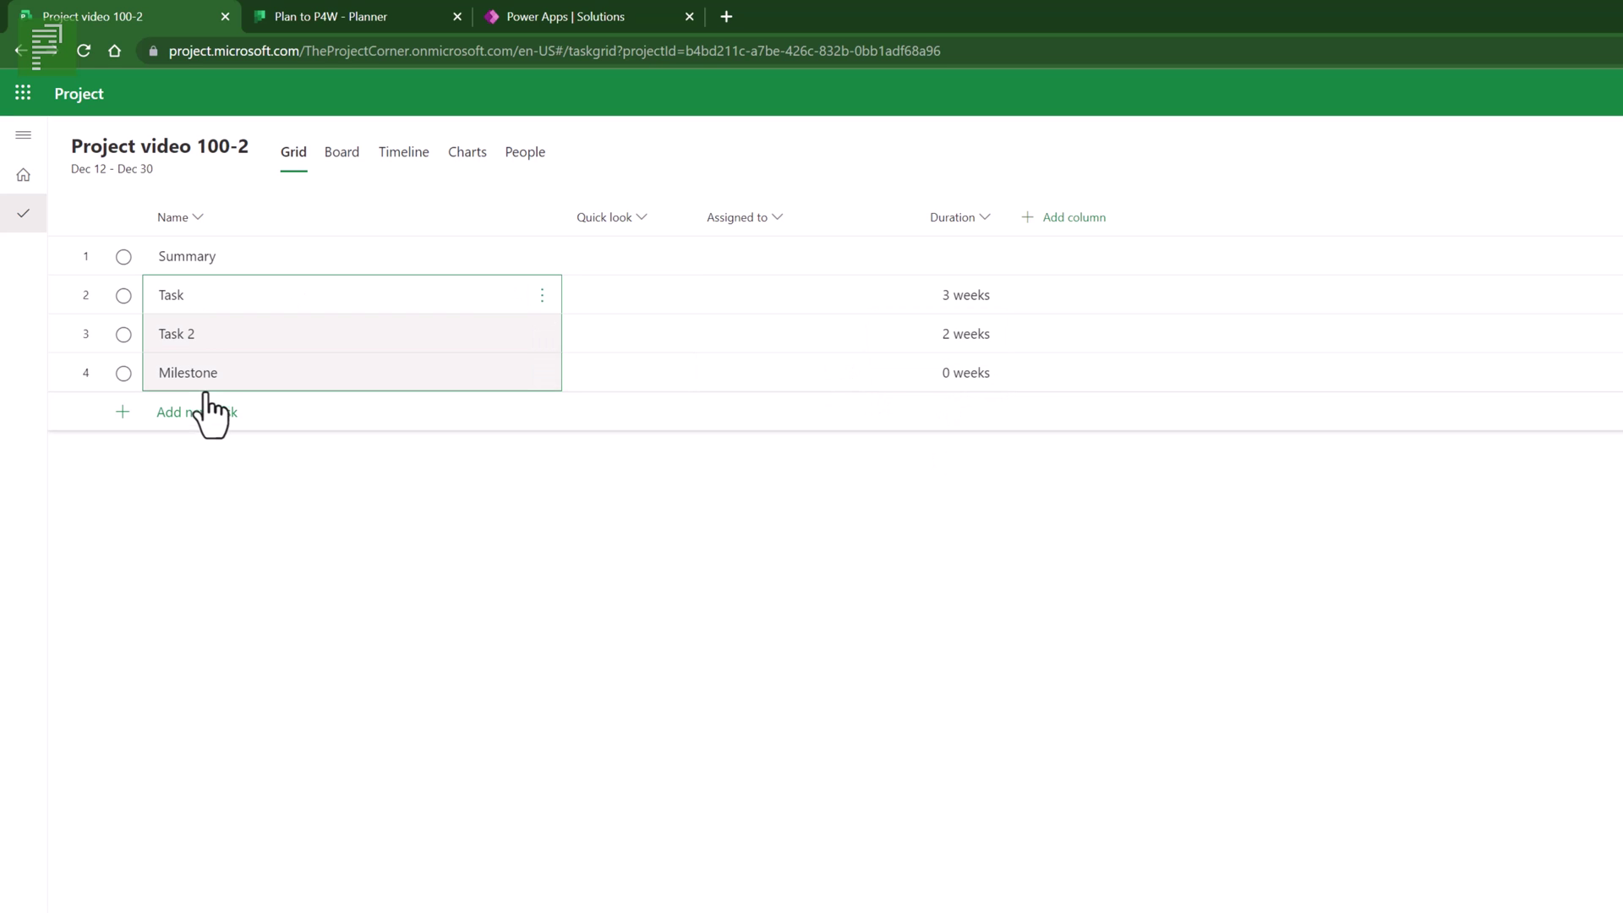
right_click(314, 373)
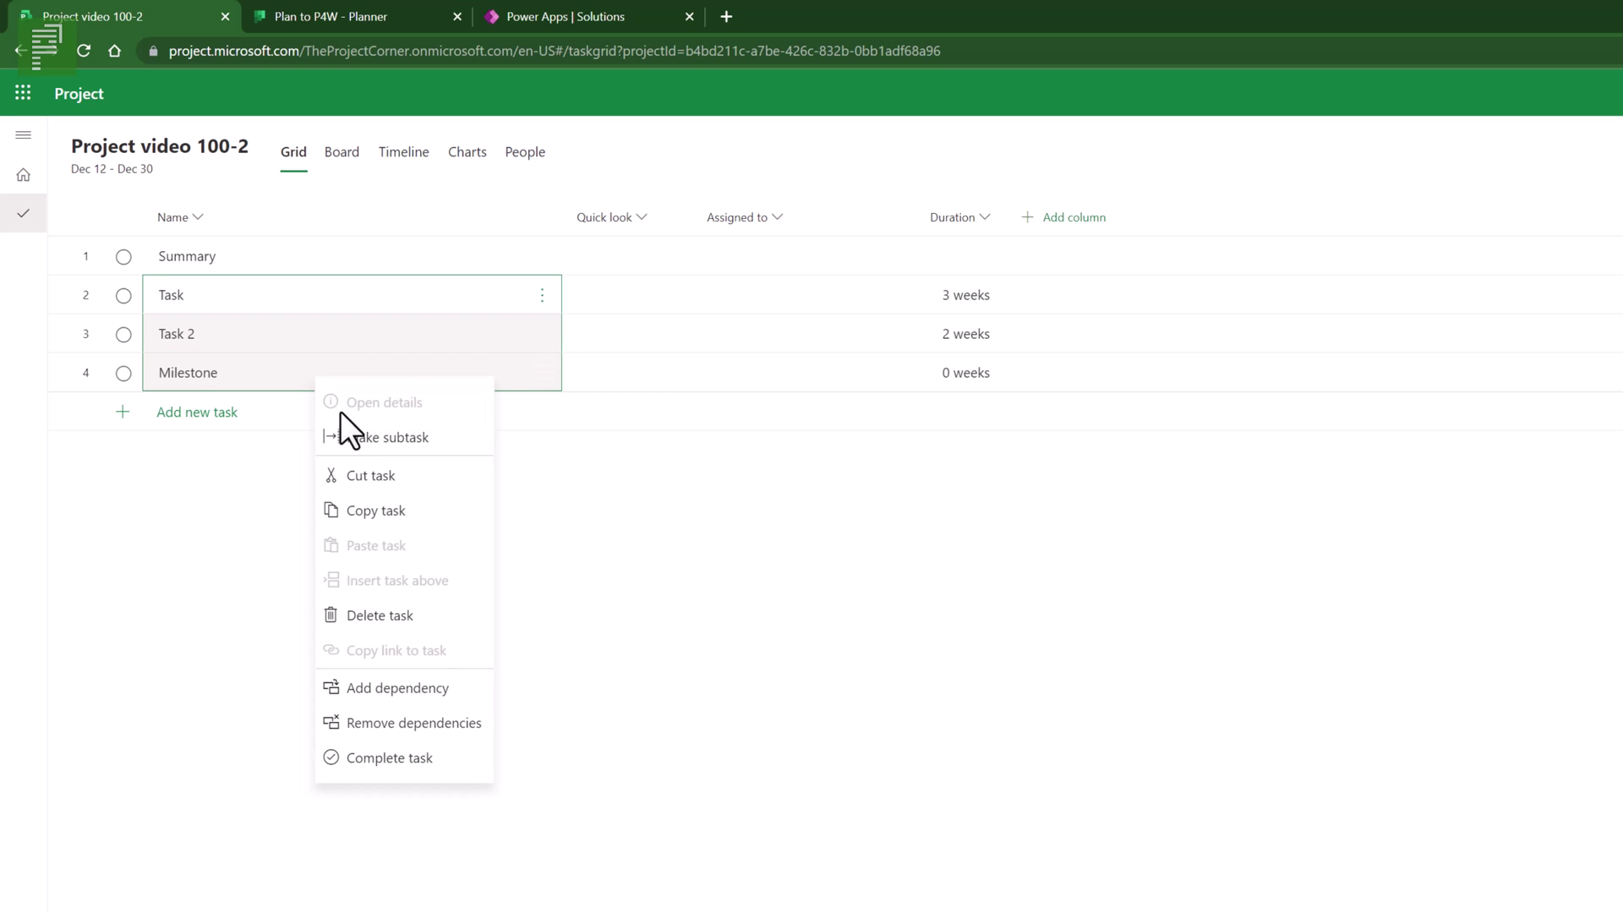
click(436, 688)
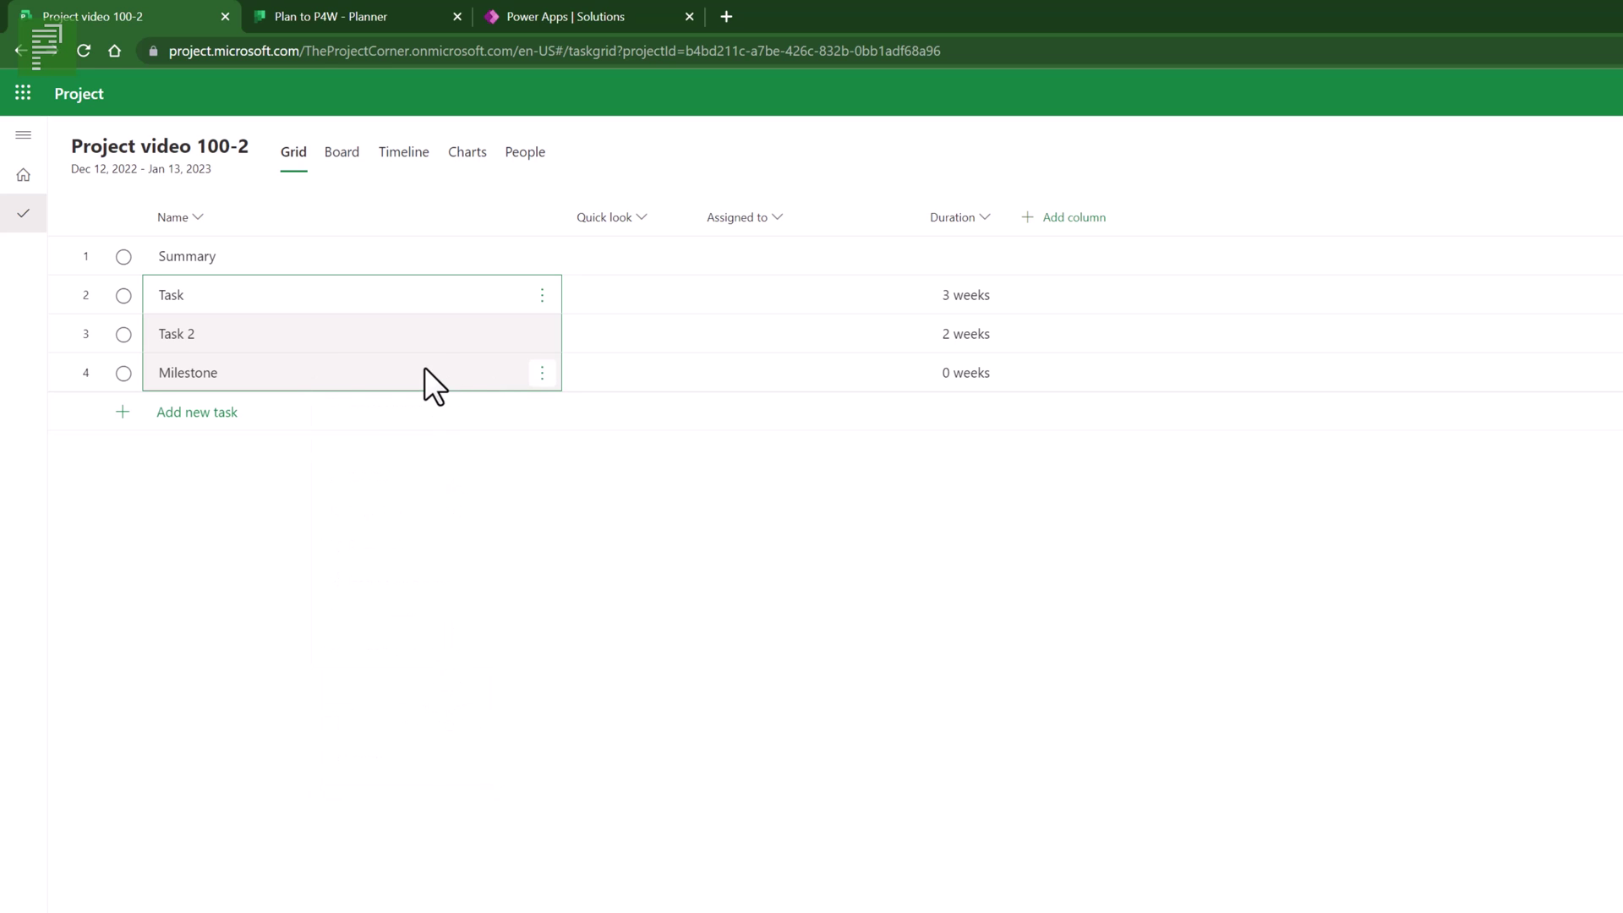
click(407, 156)
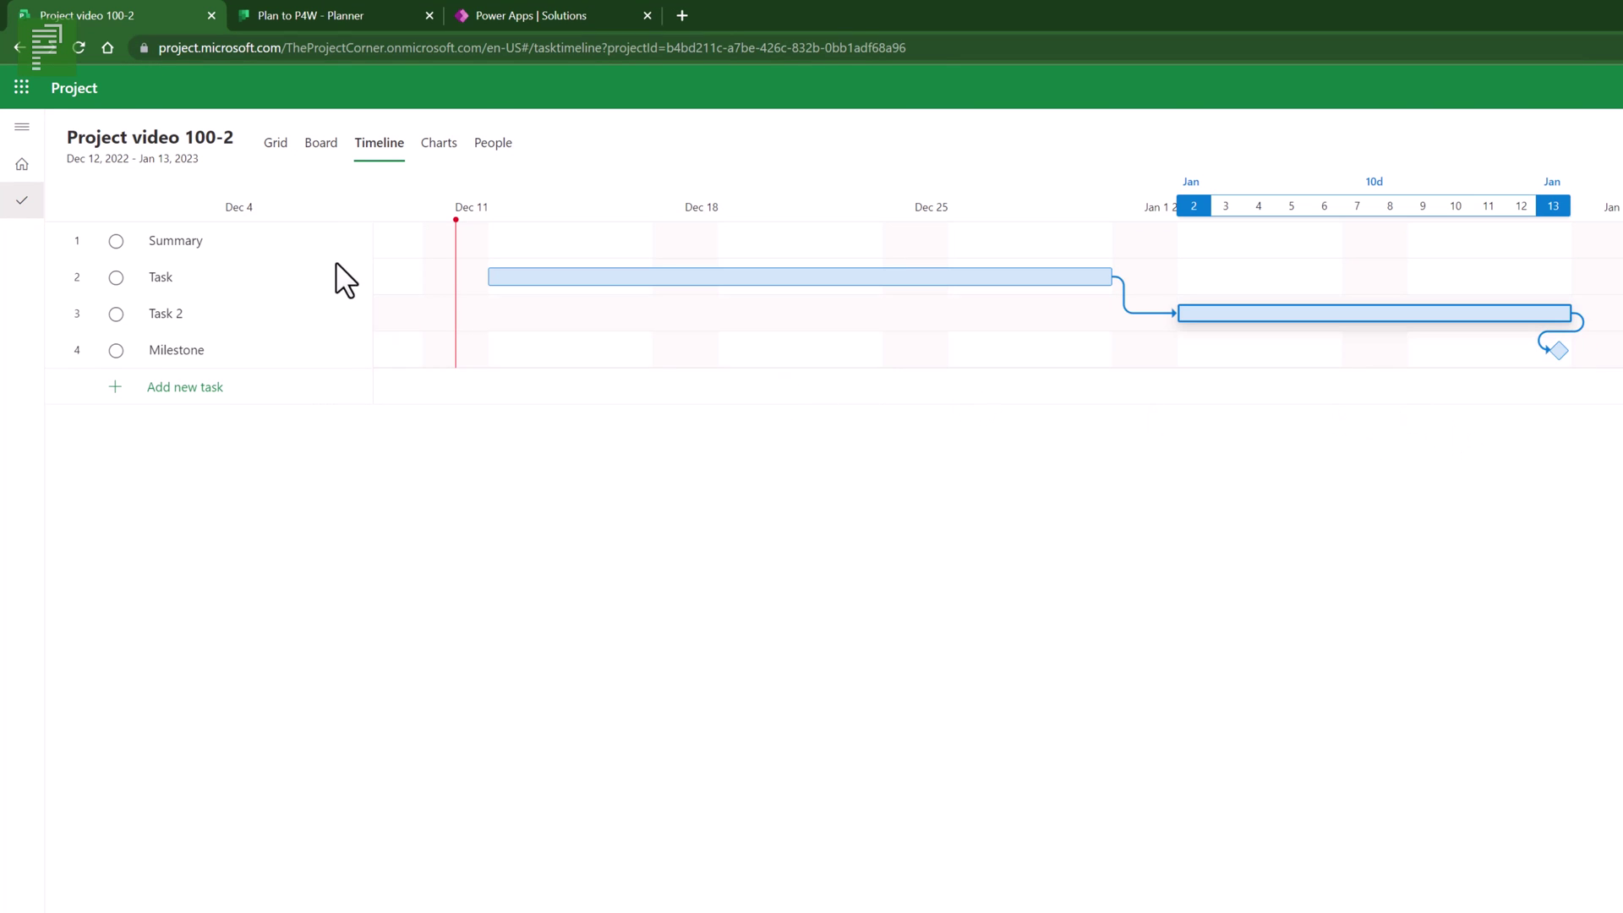
click(277, 142)
mouse_move(245, 271)
mouse_down()
mouse_move(237, 353)
mouse_move(175, 370)
mouse_up()
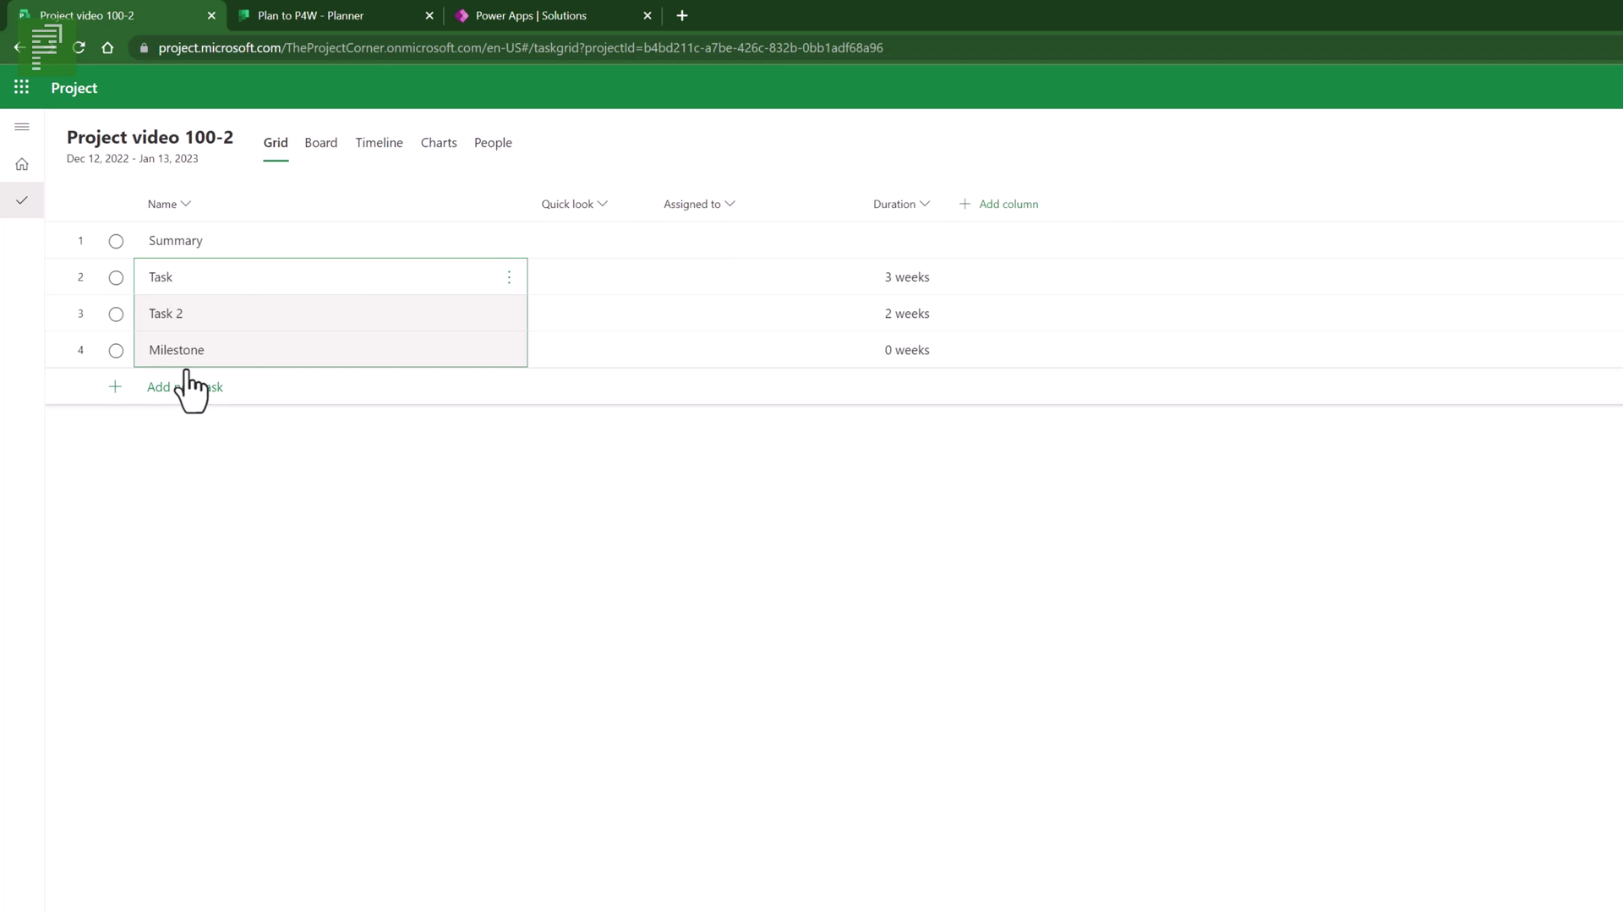
- Make Task, Task 2 and Milestone subtasks of Summary, which extends it to 25 days
right_click(243, 358)
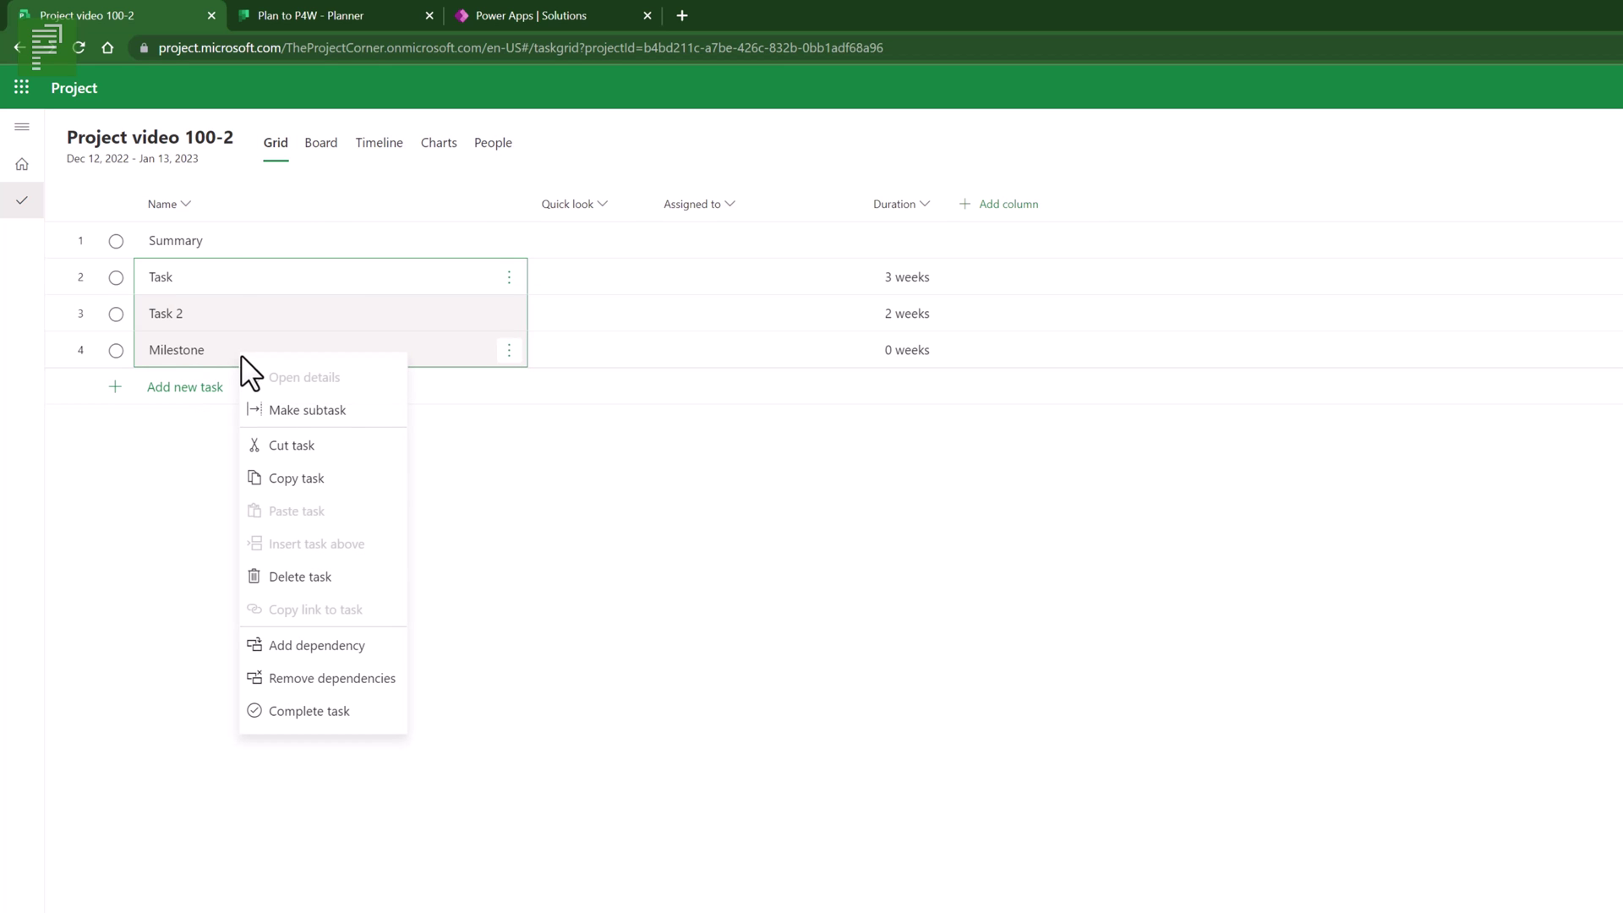
click(272, 409)
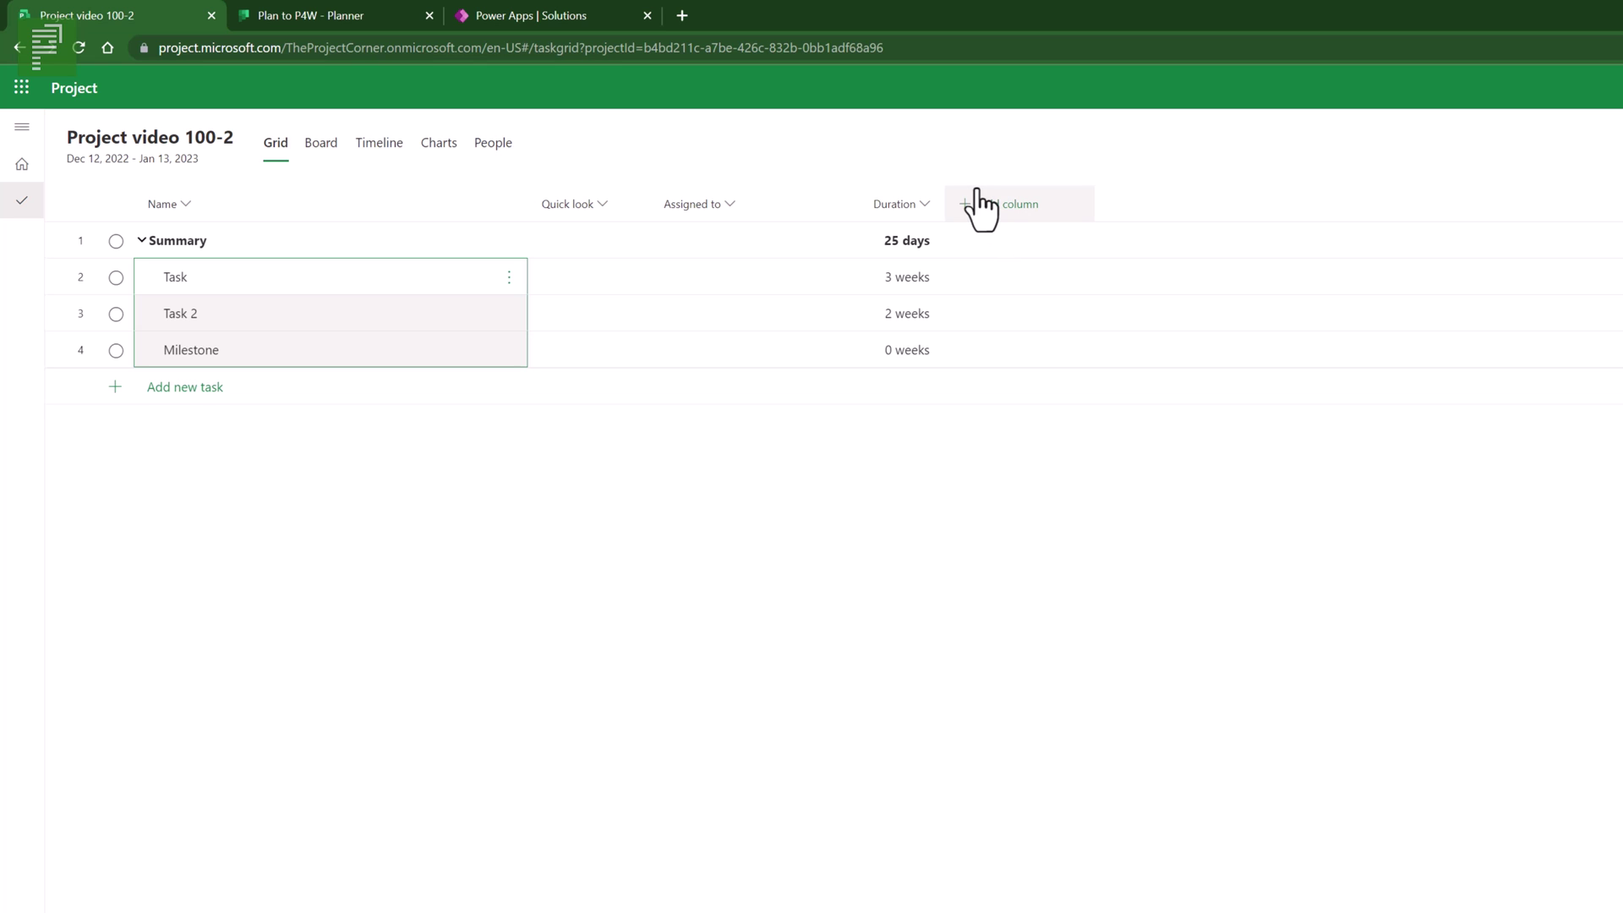
- From the Project home page, create a new project from the Commercial Construction template
click(23, 166)
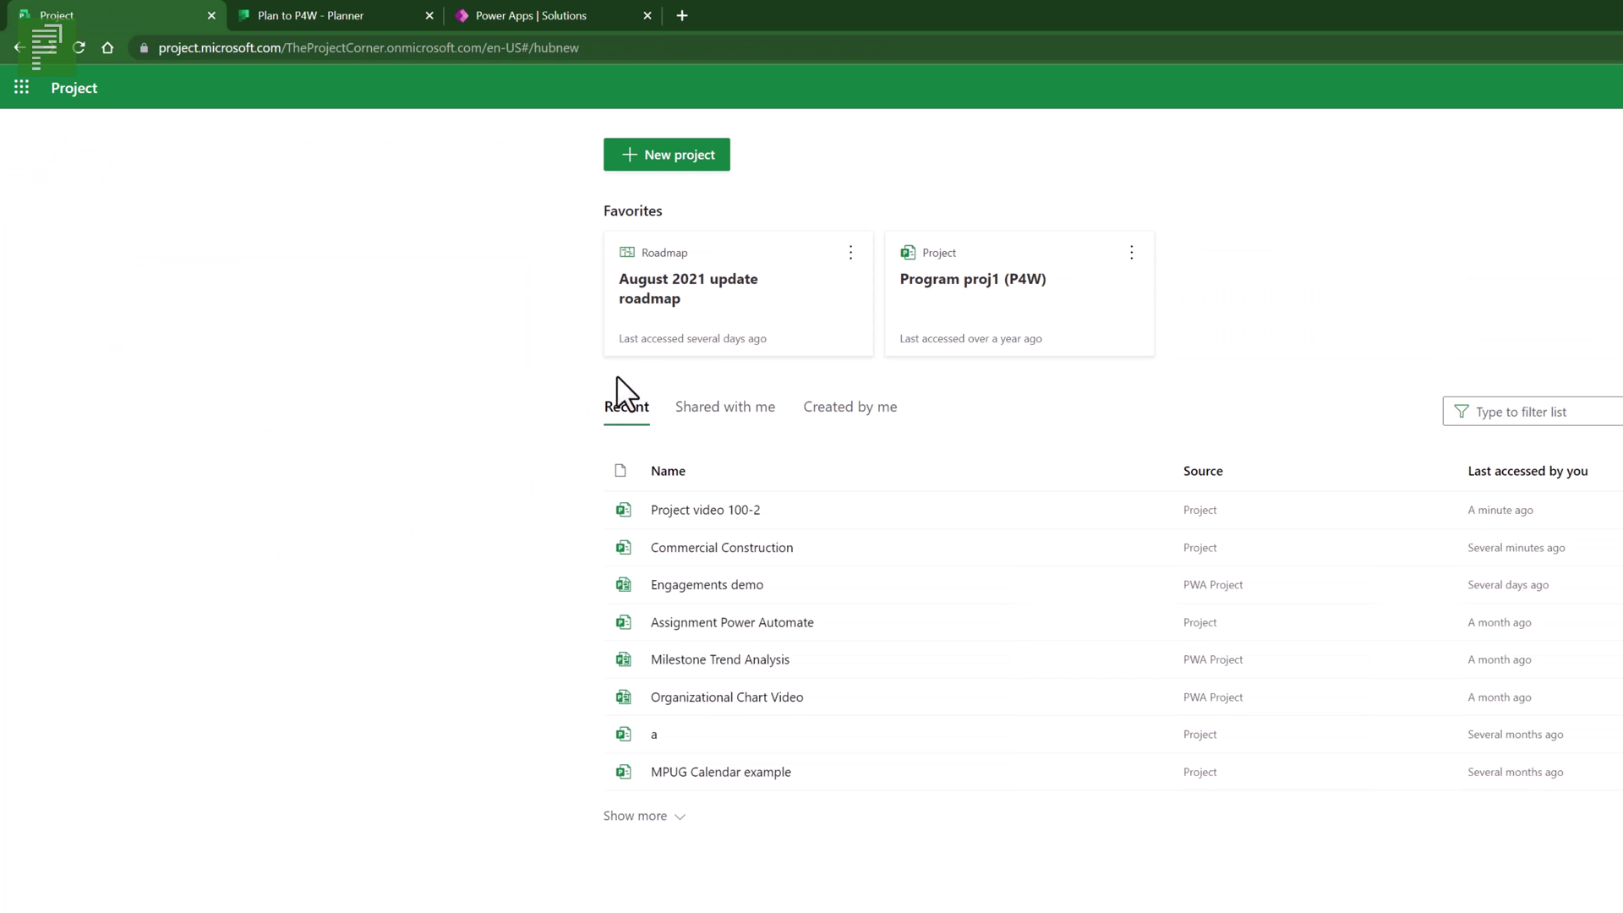
click(660, 161)
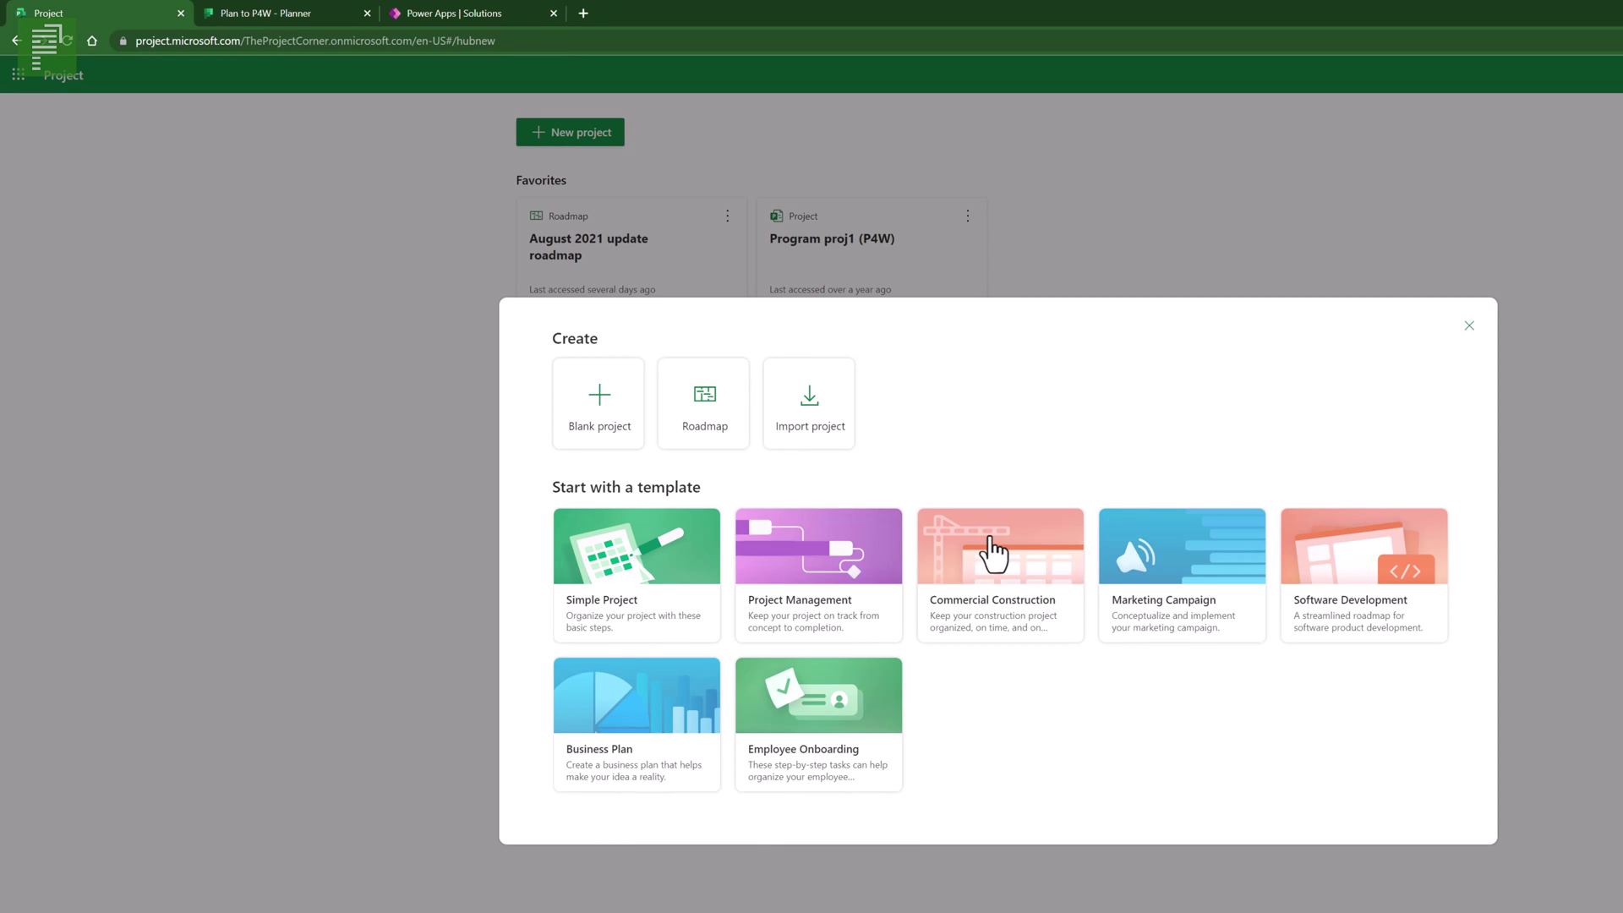
click(994, 554)
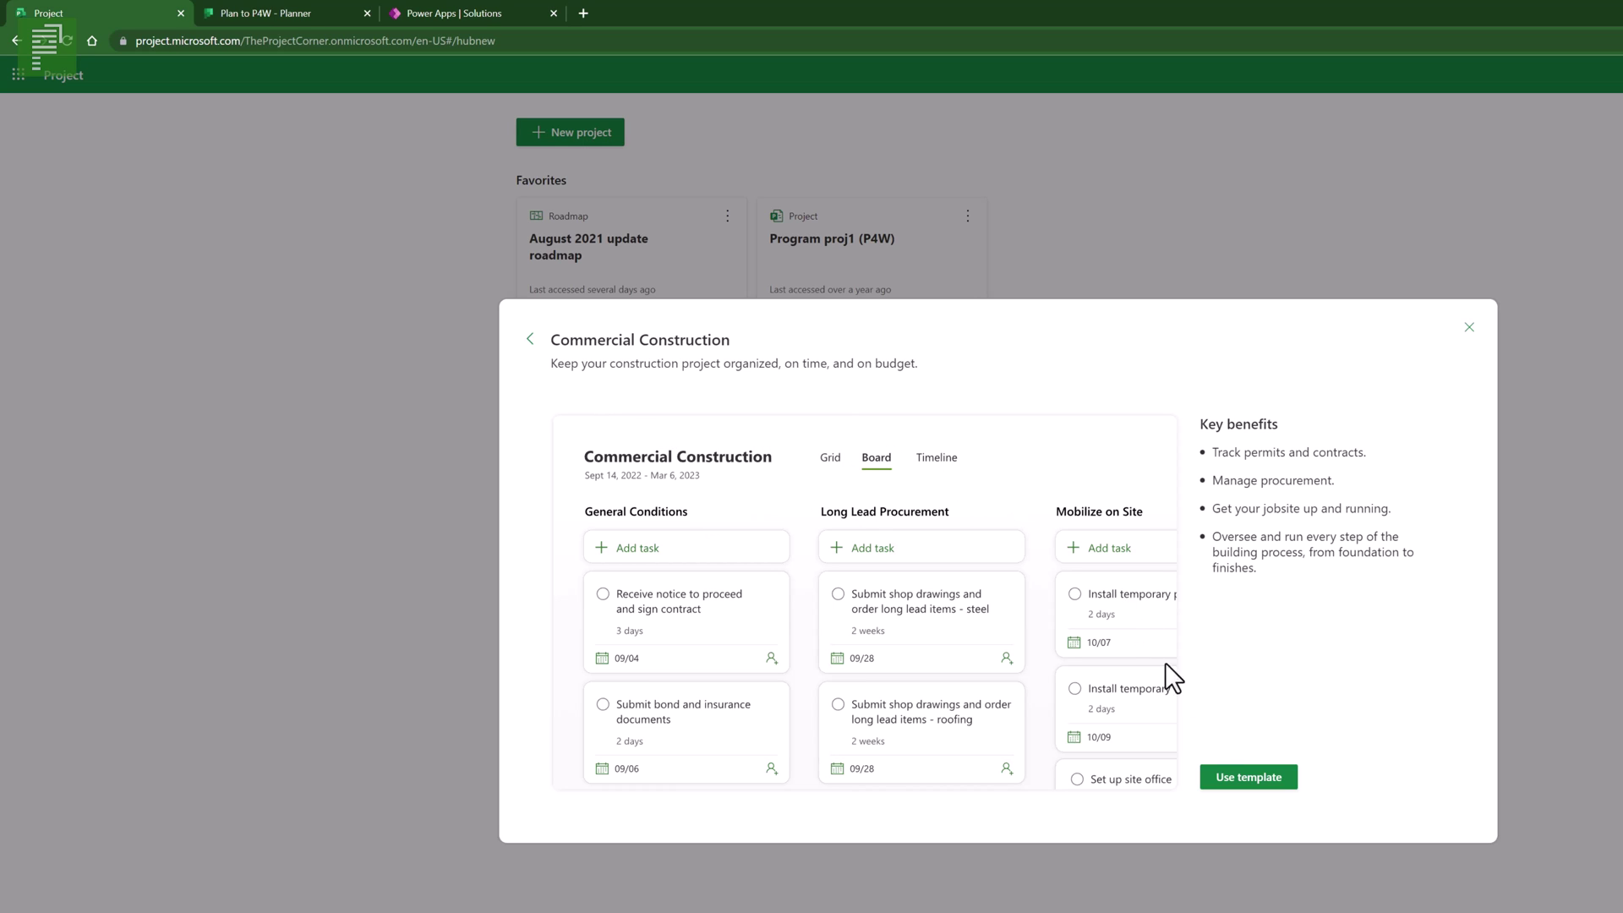
click(1239, 782)
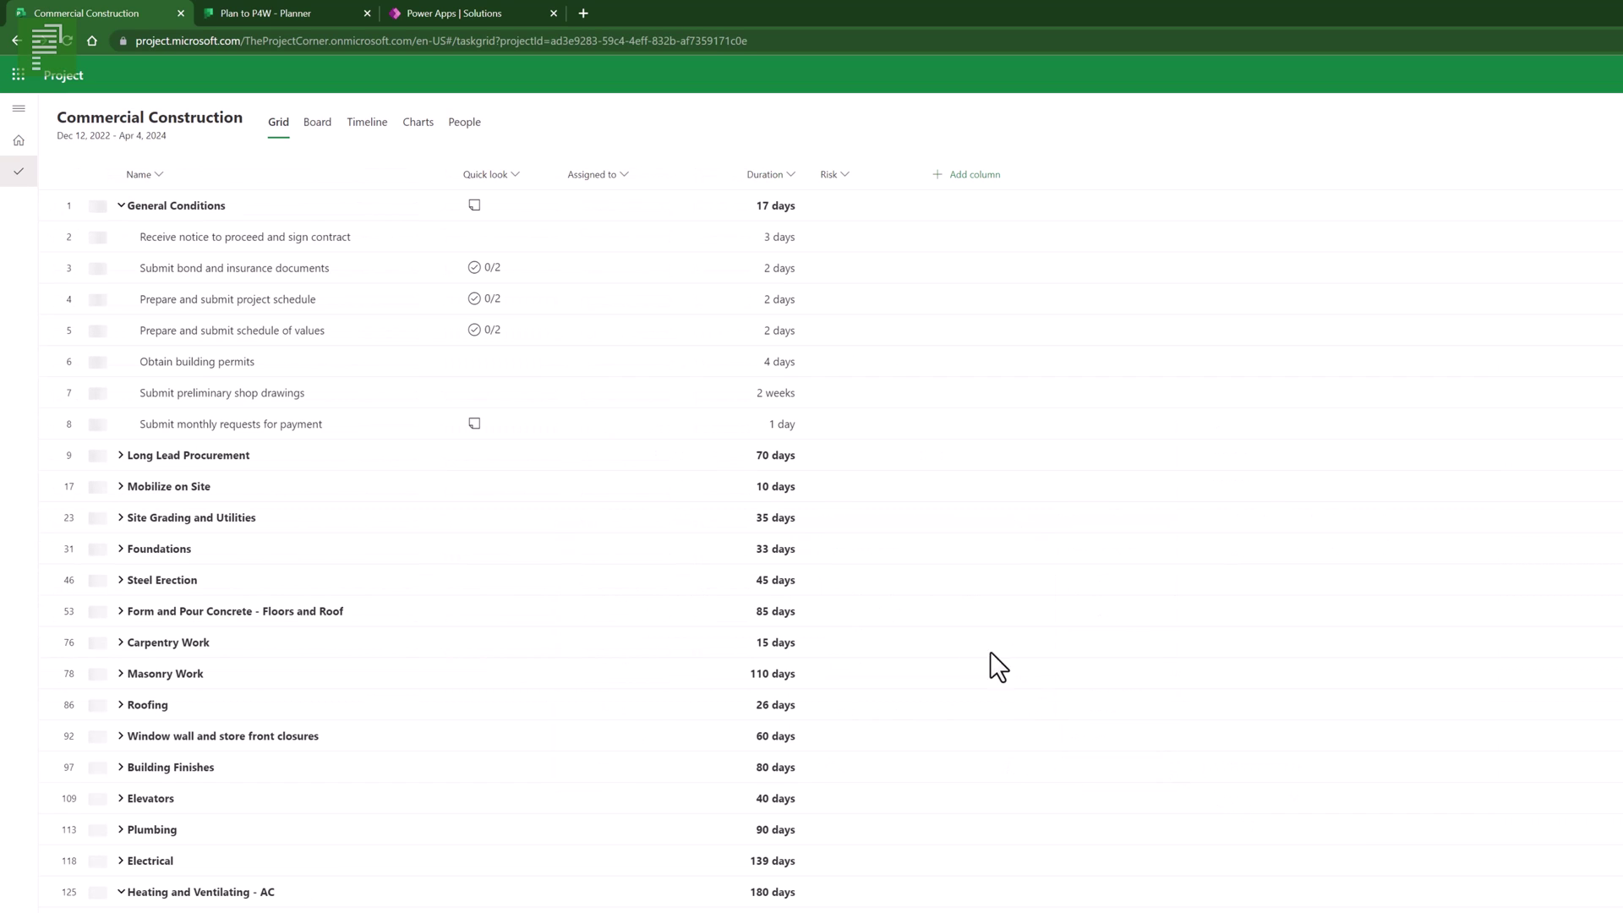
click(481, 265)
right_click(482, 269)
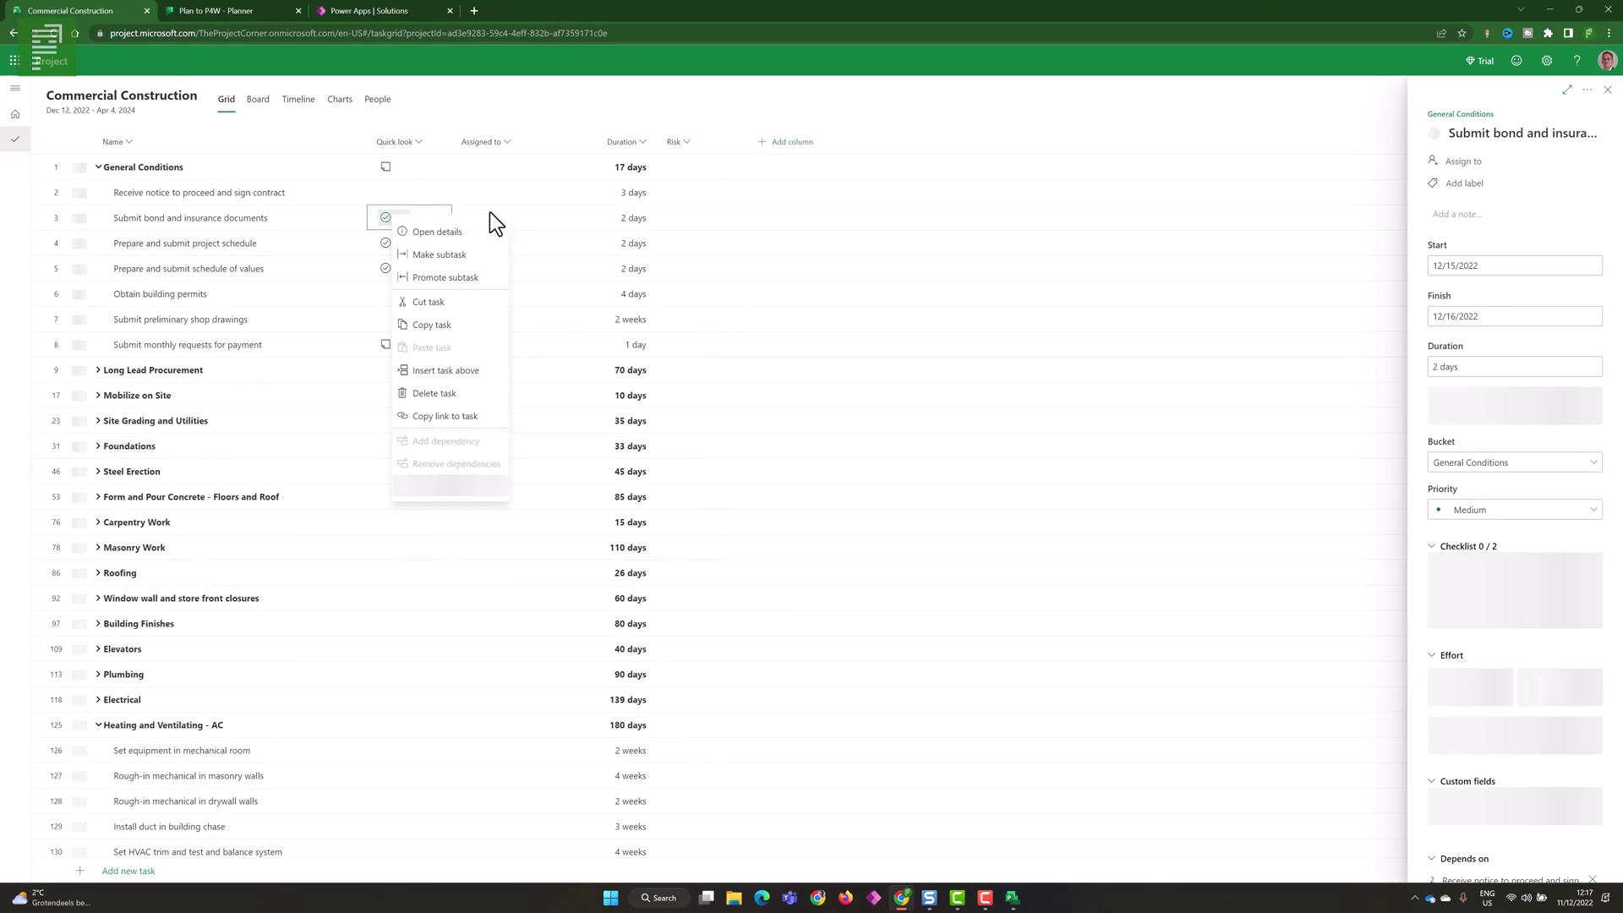
click(1498, 491)
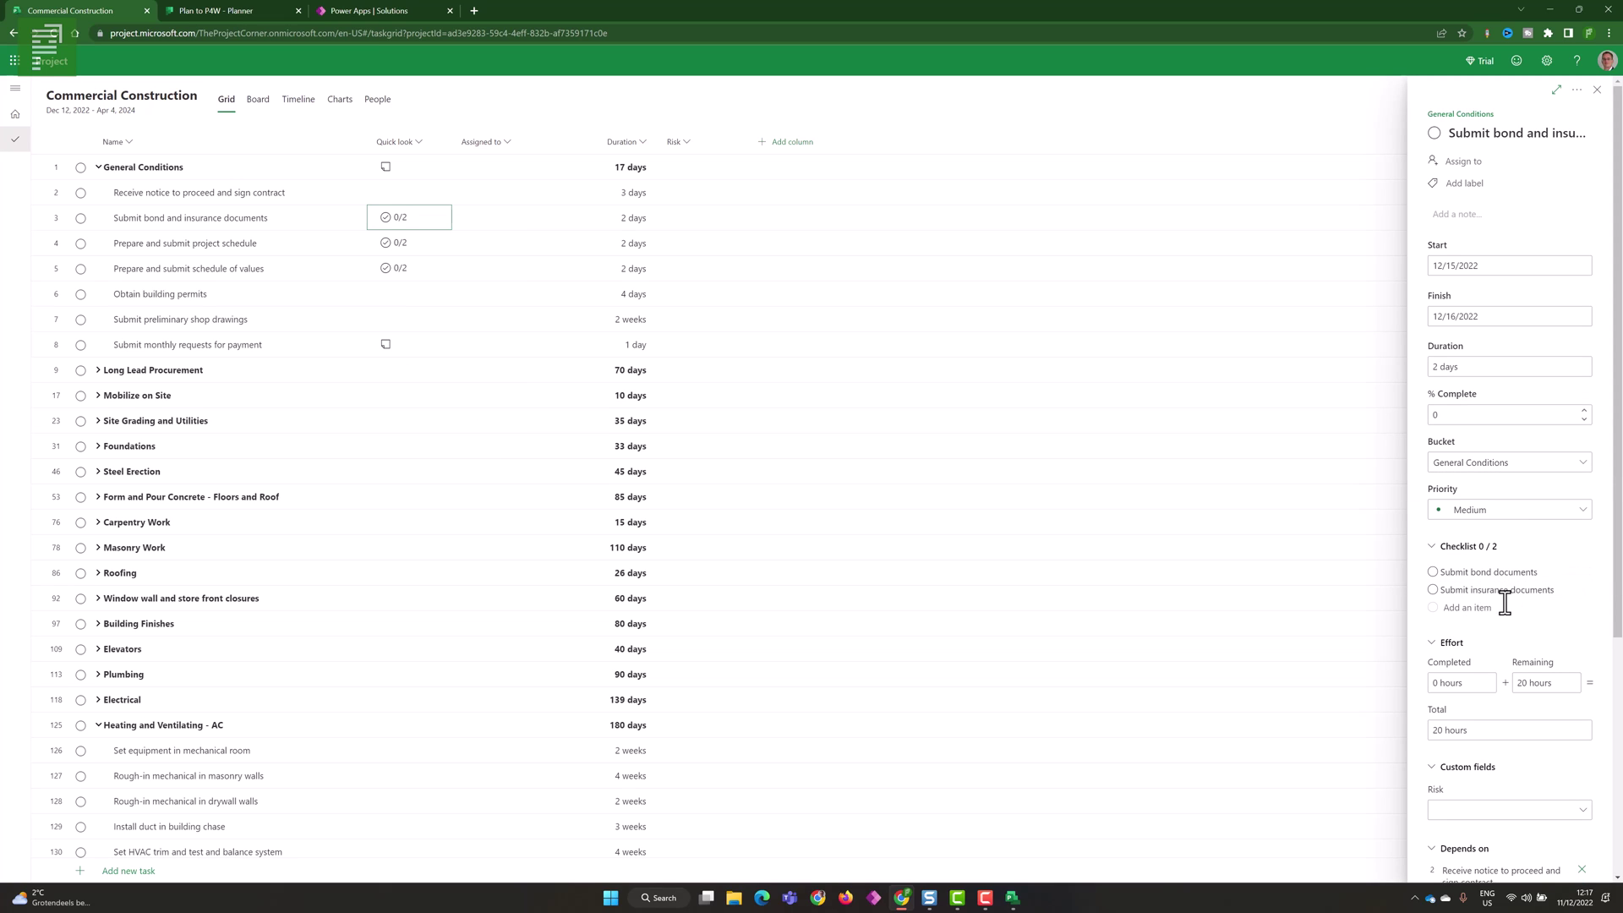
click(1433, 571)
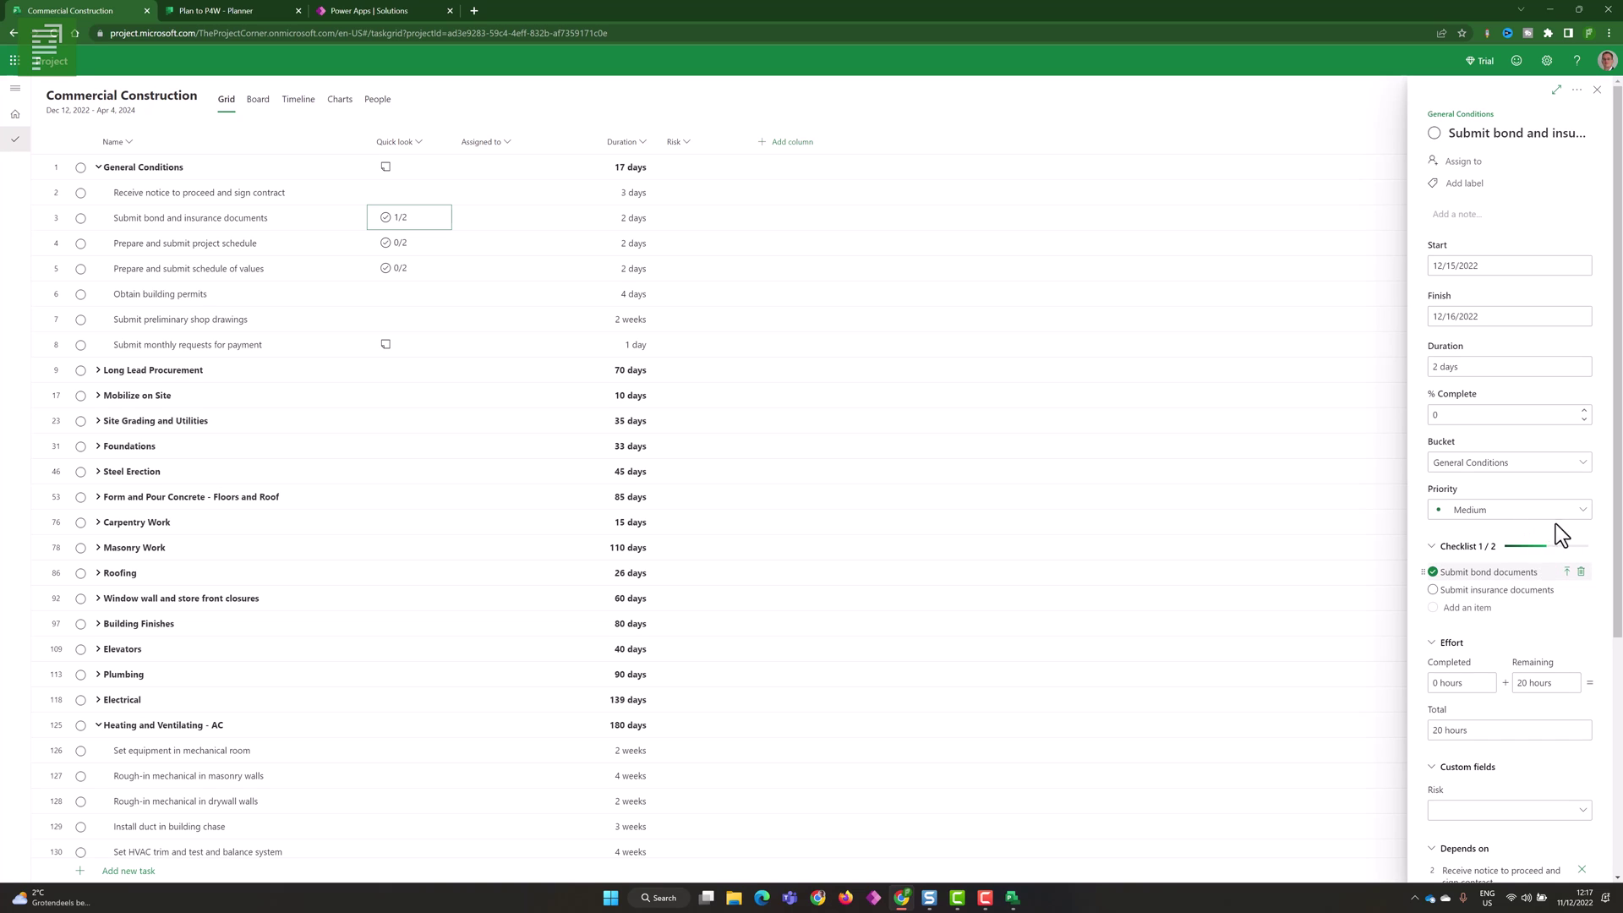
click(1433, 572)
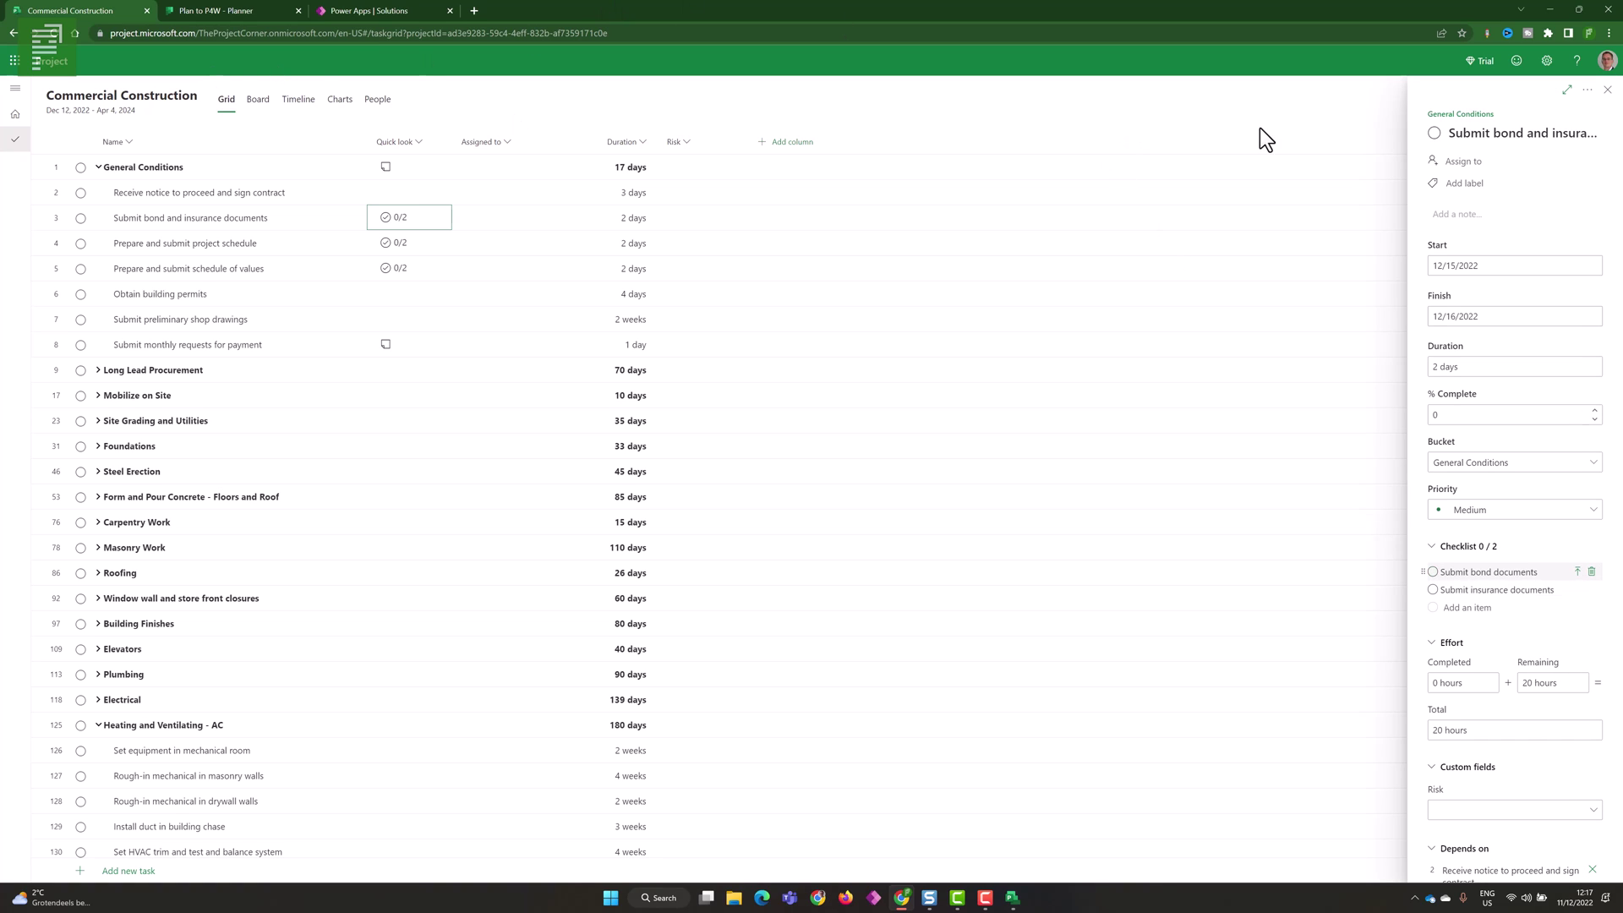
click(1607, 89)
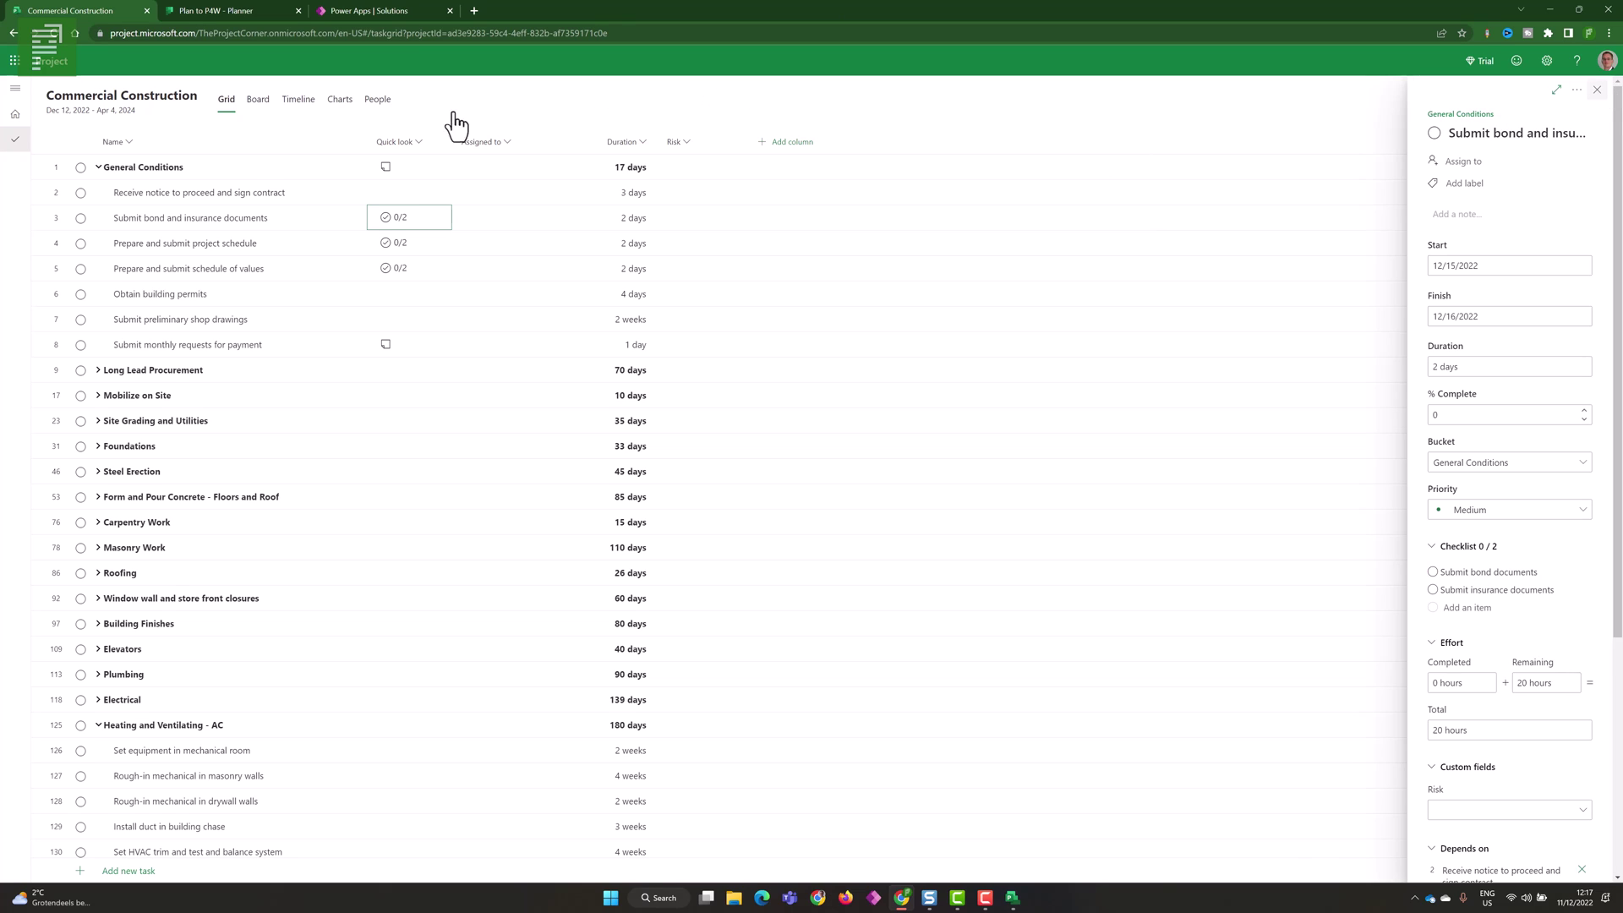
- Rename the project from 'Project 100-2' to 'Project 100-3' in the details pane
click(166, 96)
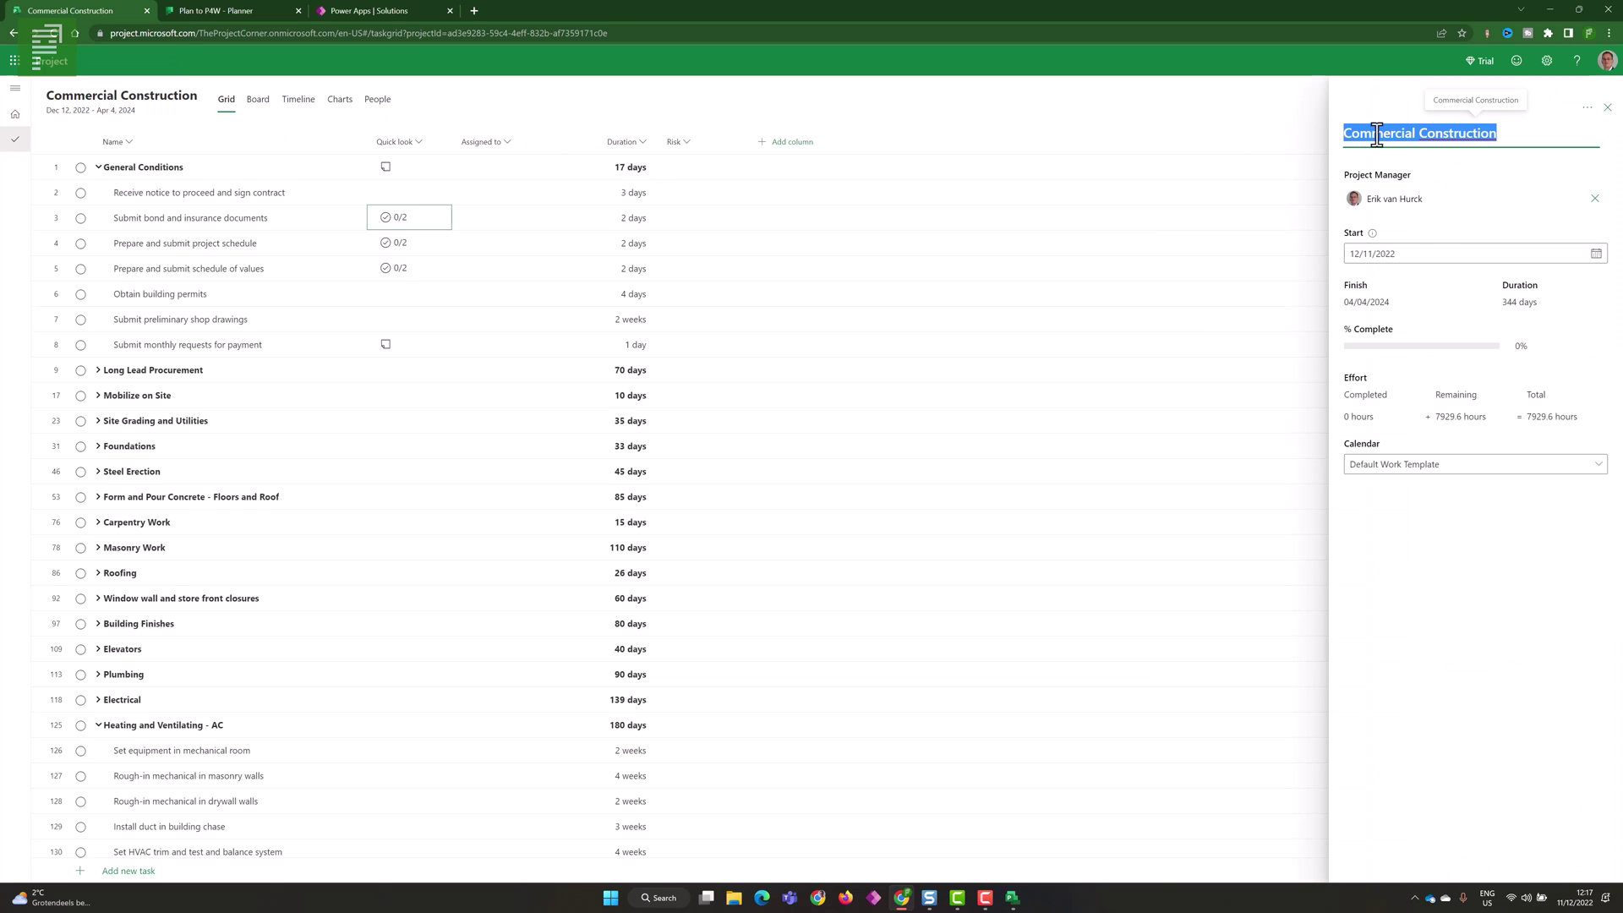
text(Project )
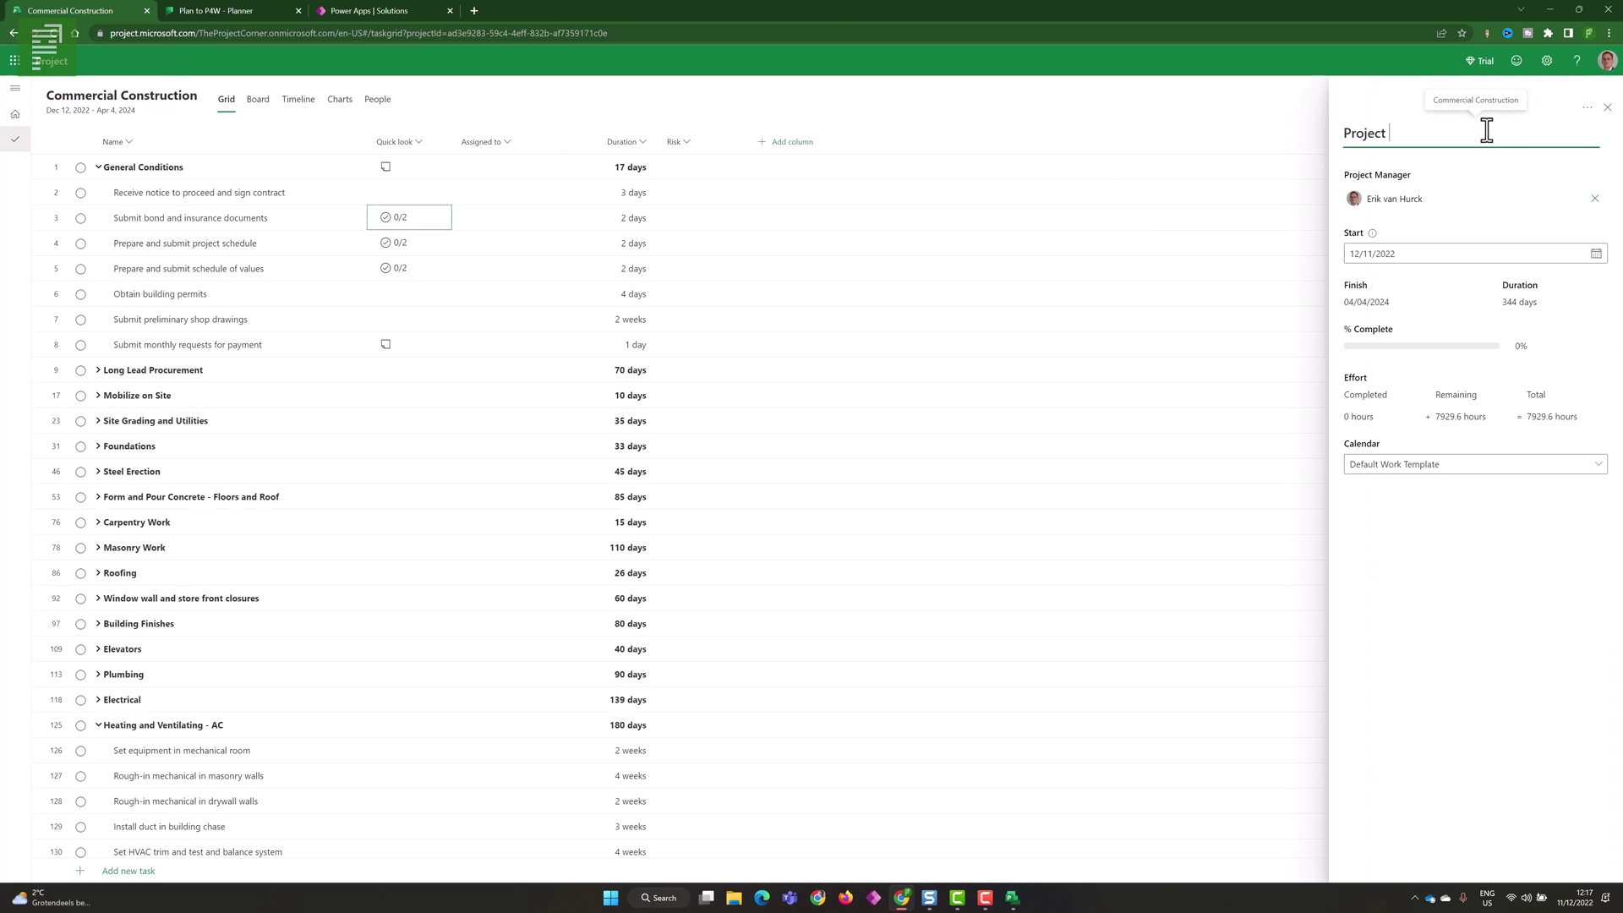
text(100-2)
key(BackSpace)
text(3)
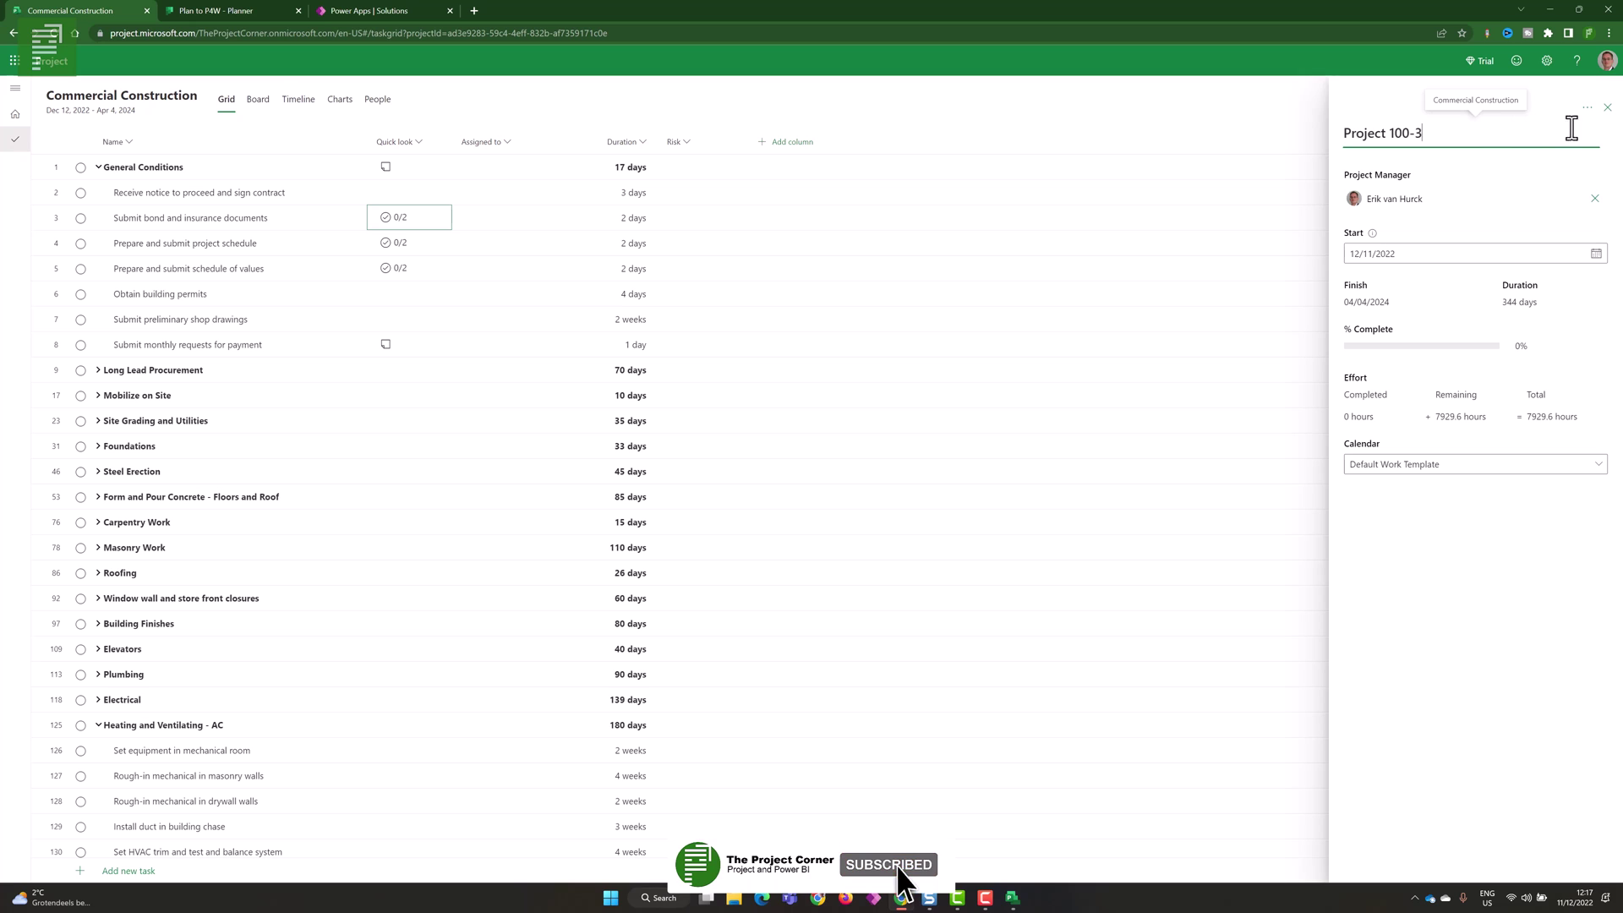
click(1607, 108)
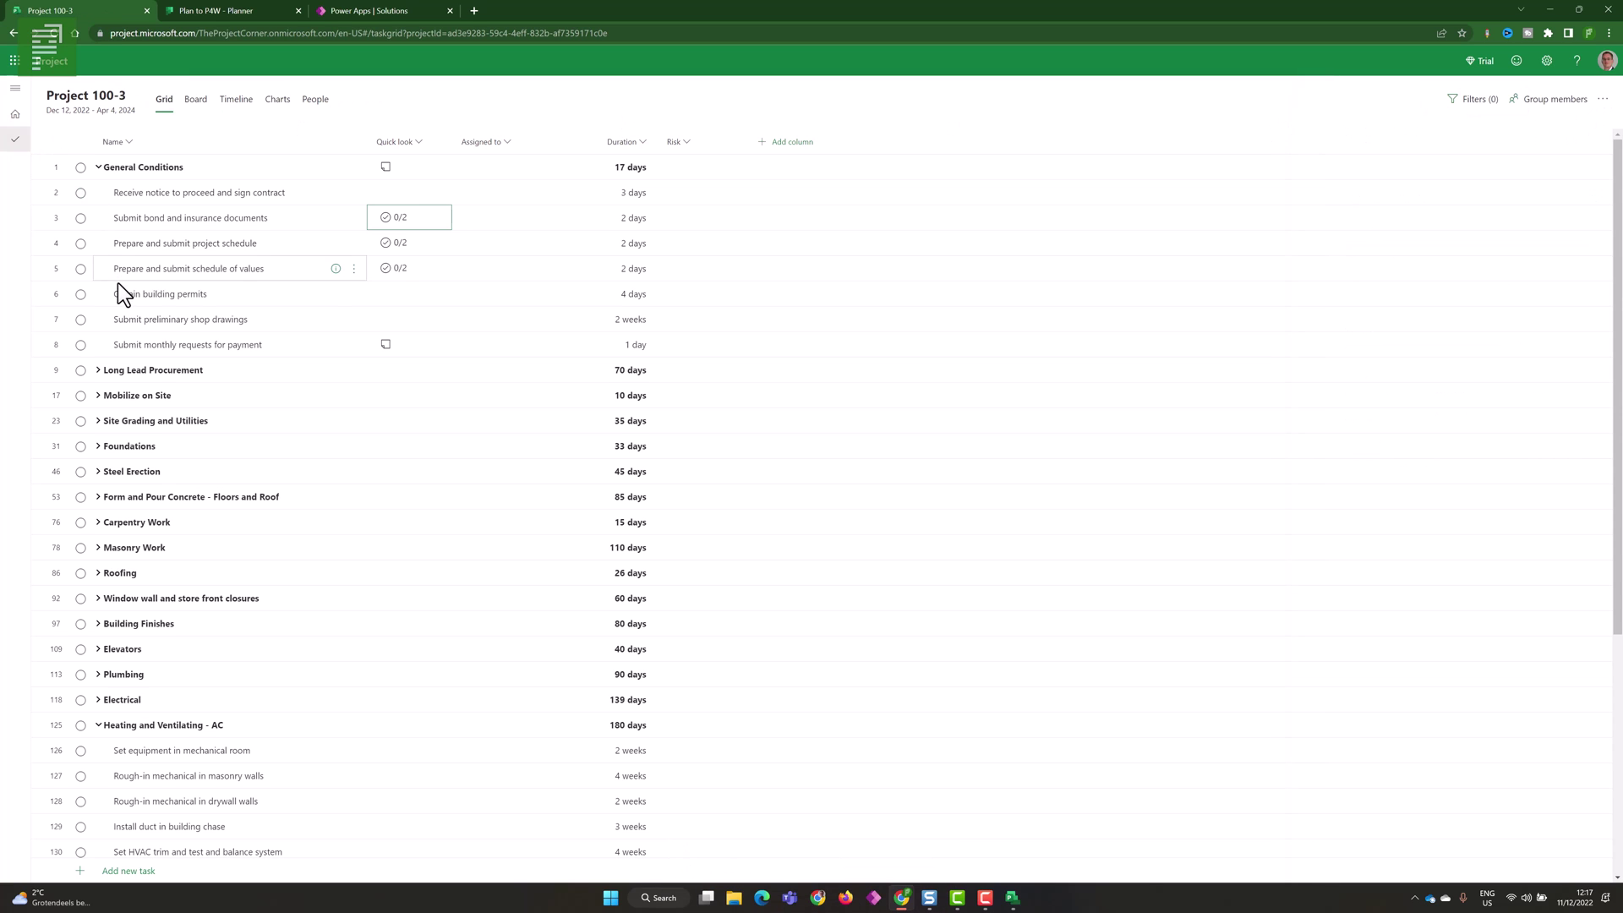
- Switch the project to the Board view, with task cards grouped by bucket
scroll(87, 319, down, 4)
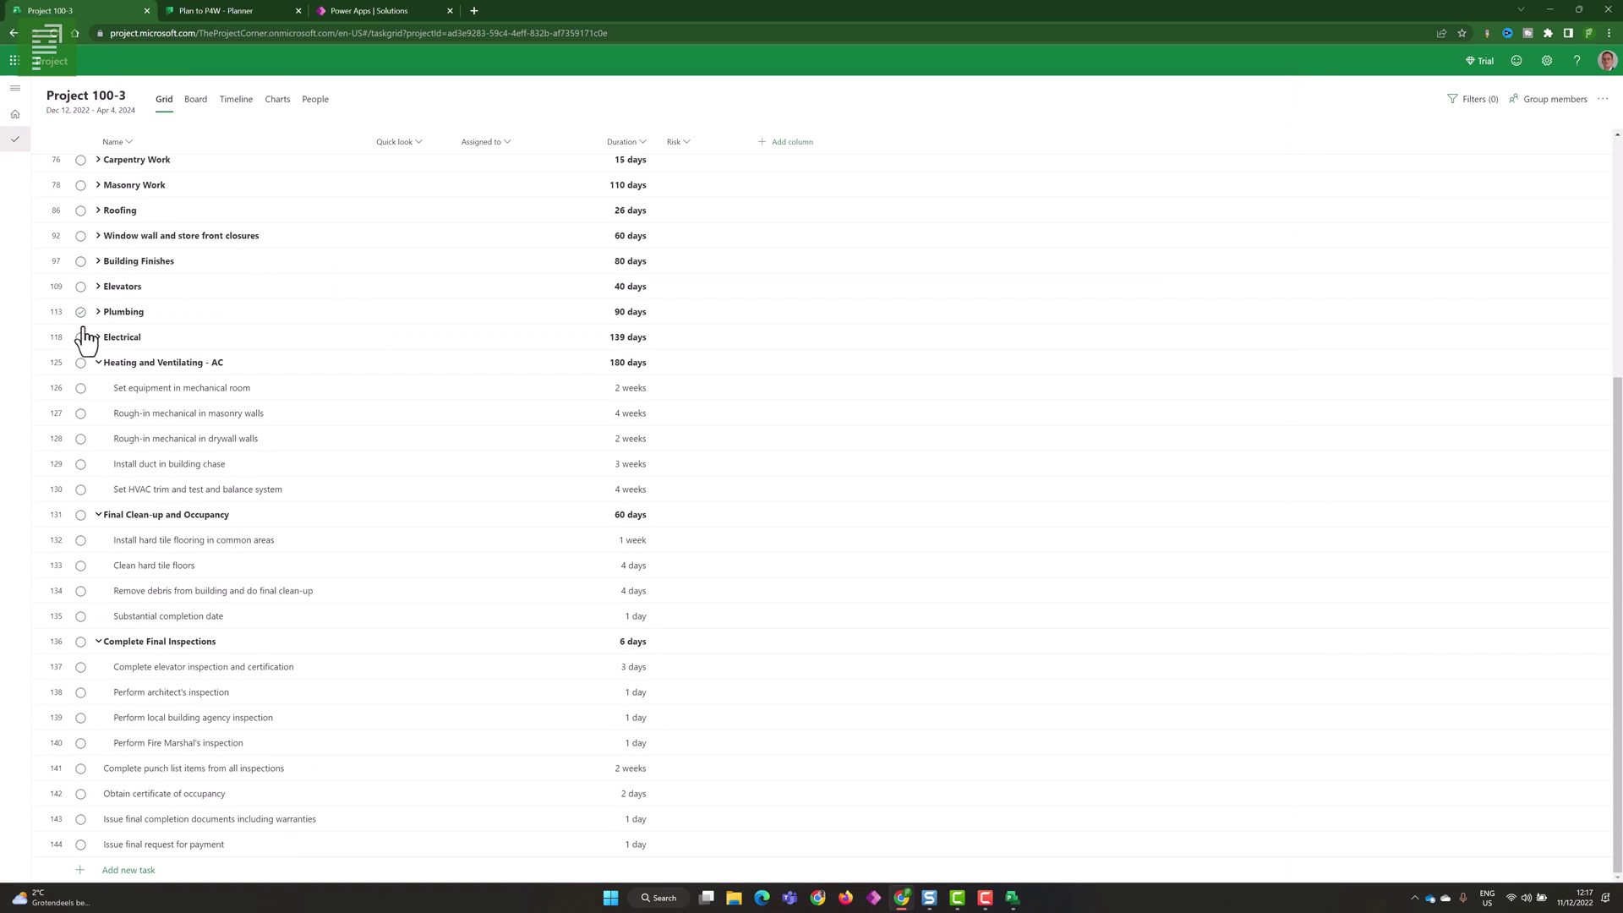
scroll(85, 414, up, 4)
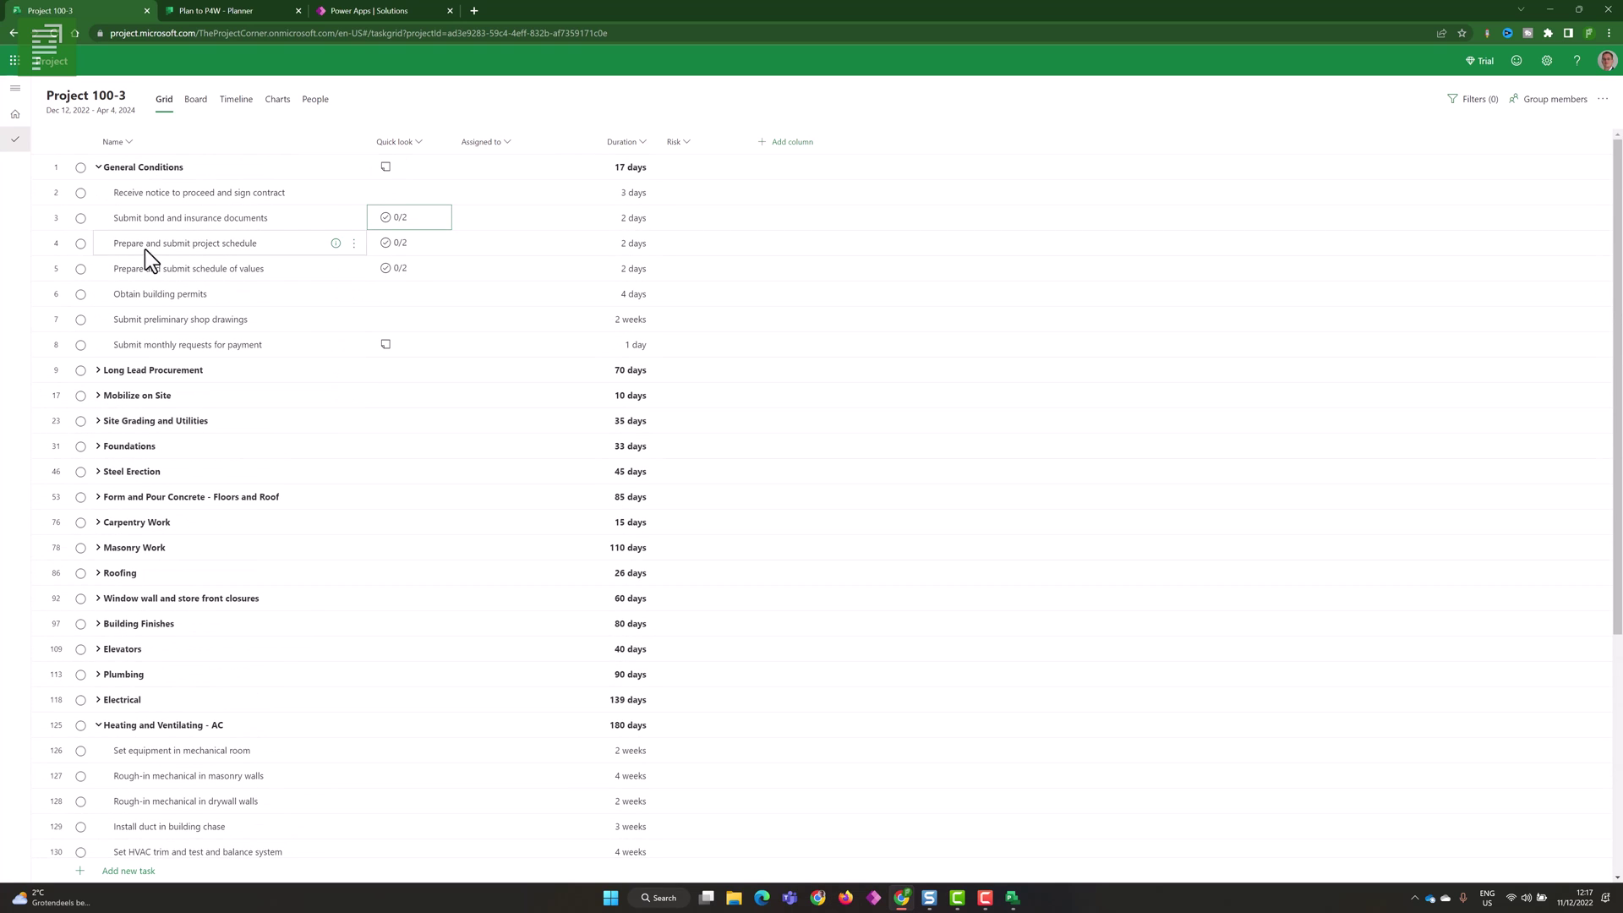
click(179, 110)
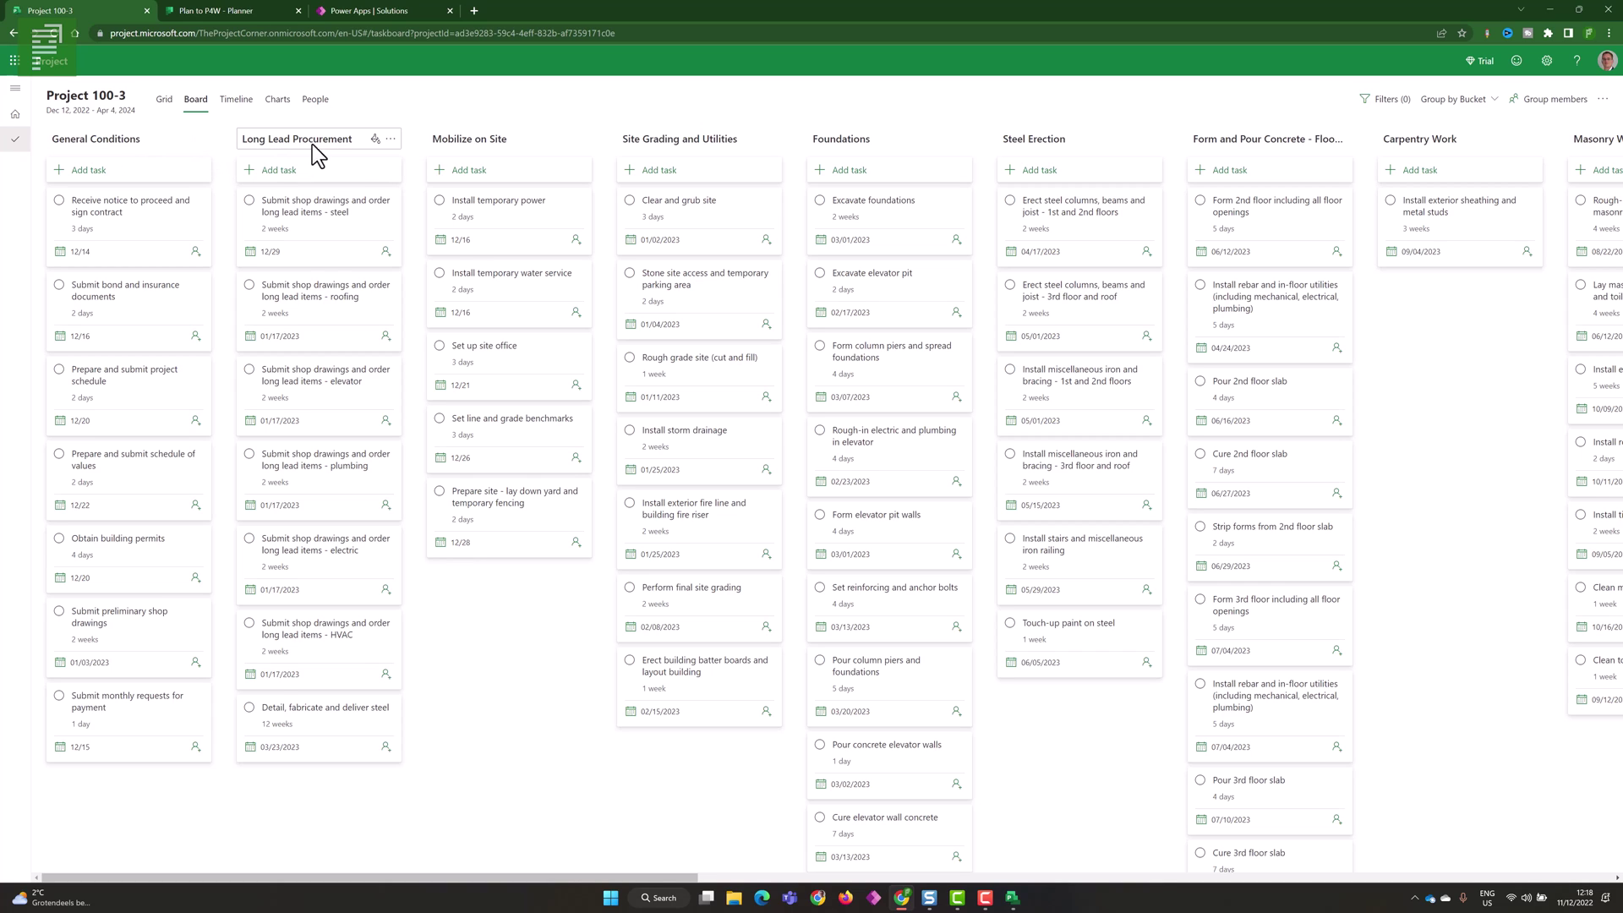
- Tint the Long Lead Procurement bucket light teal and the Mobilize on Site bucket dark red
click(375, 139)
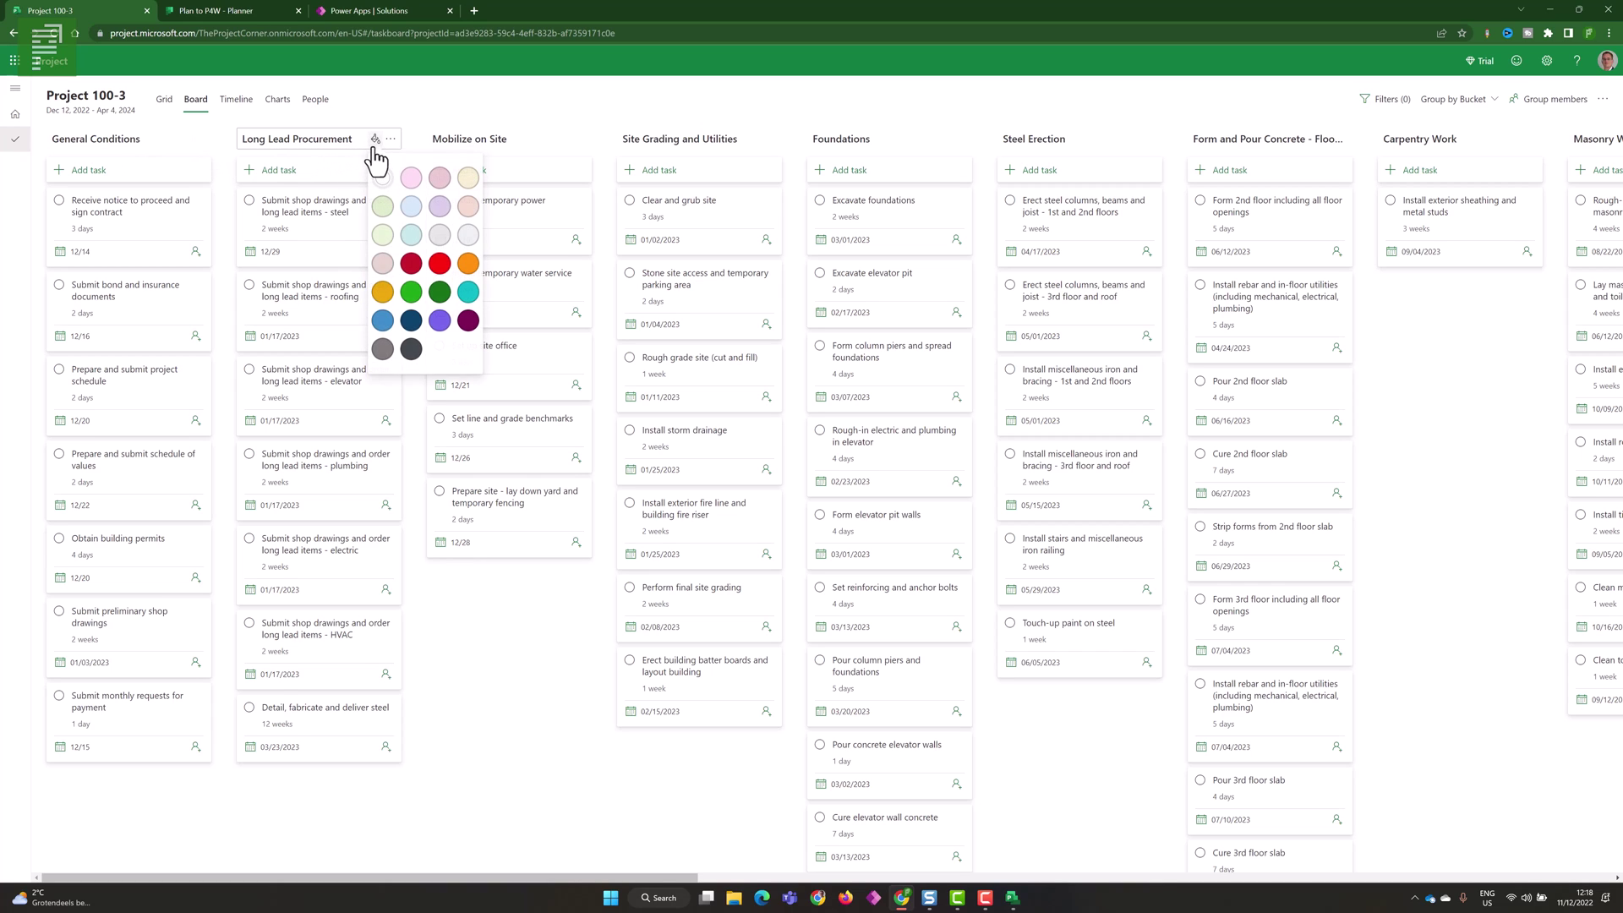
click(411, 236)
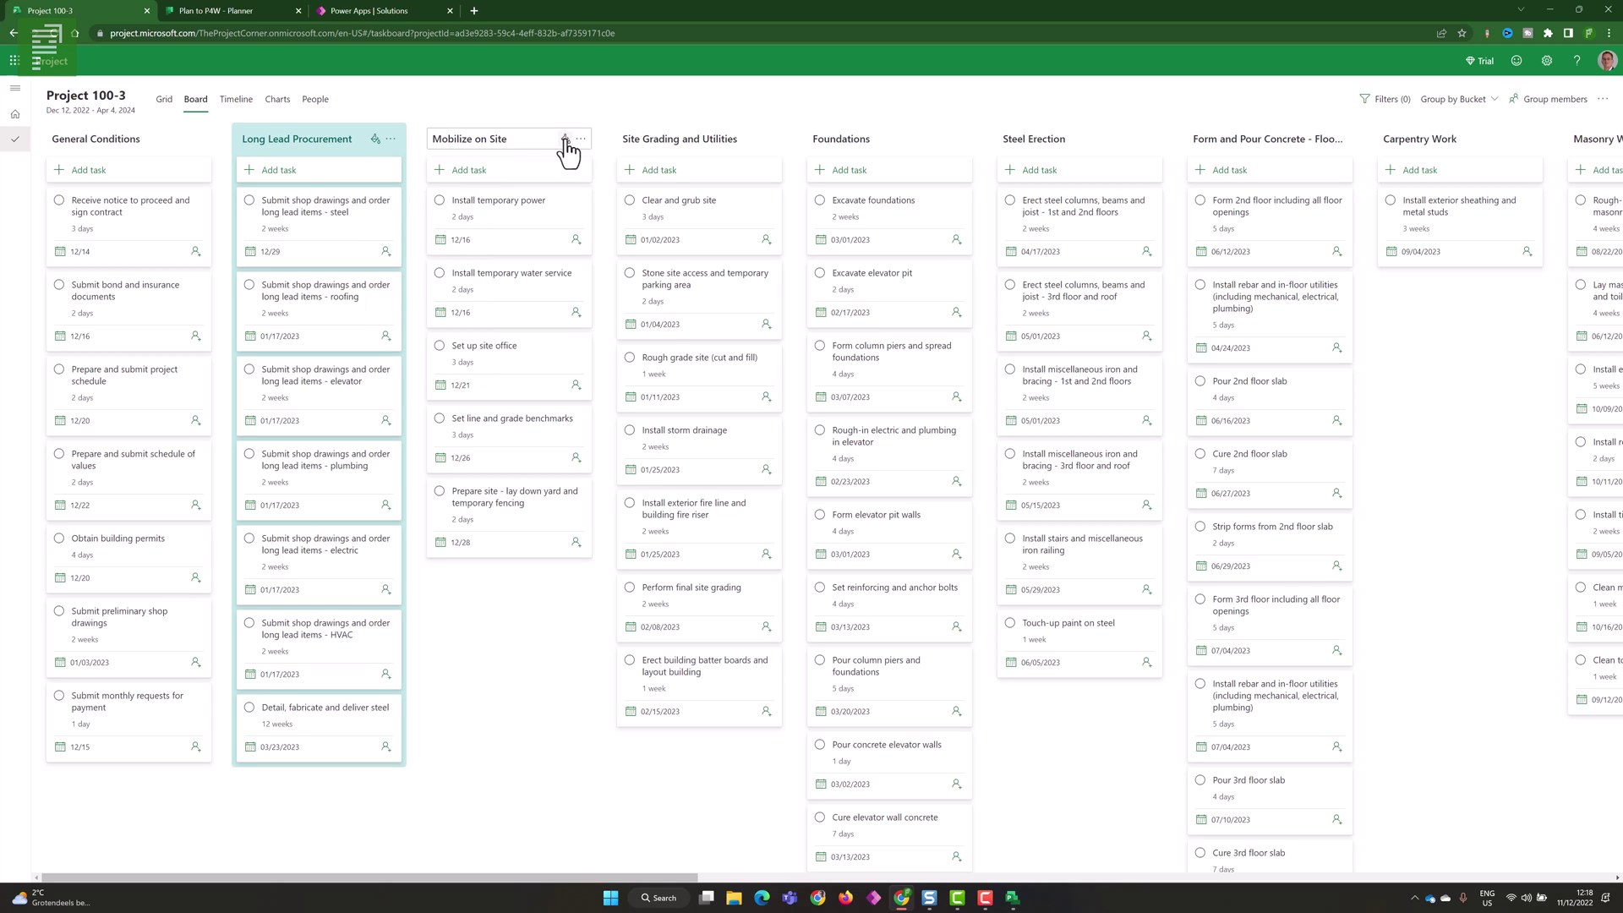
click(566, 139)
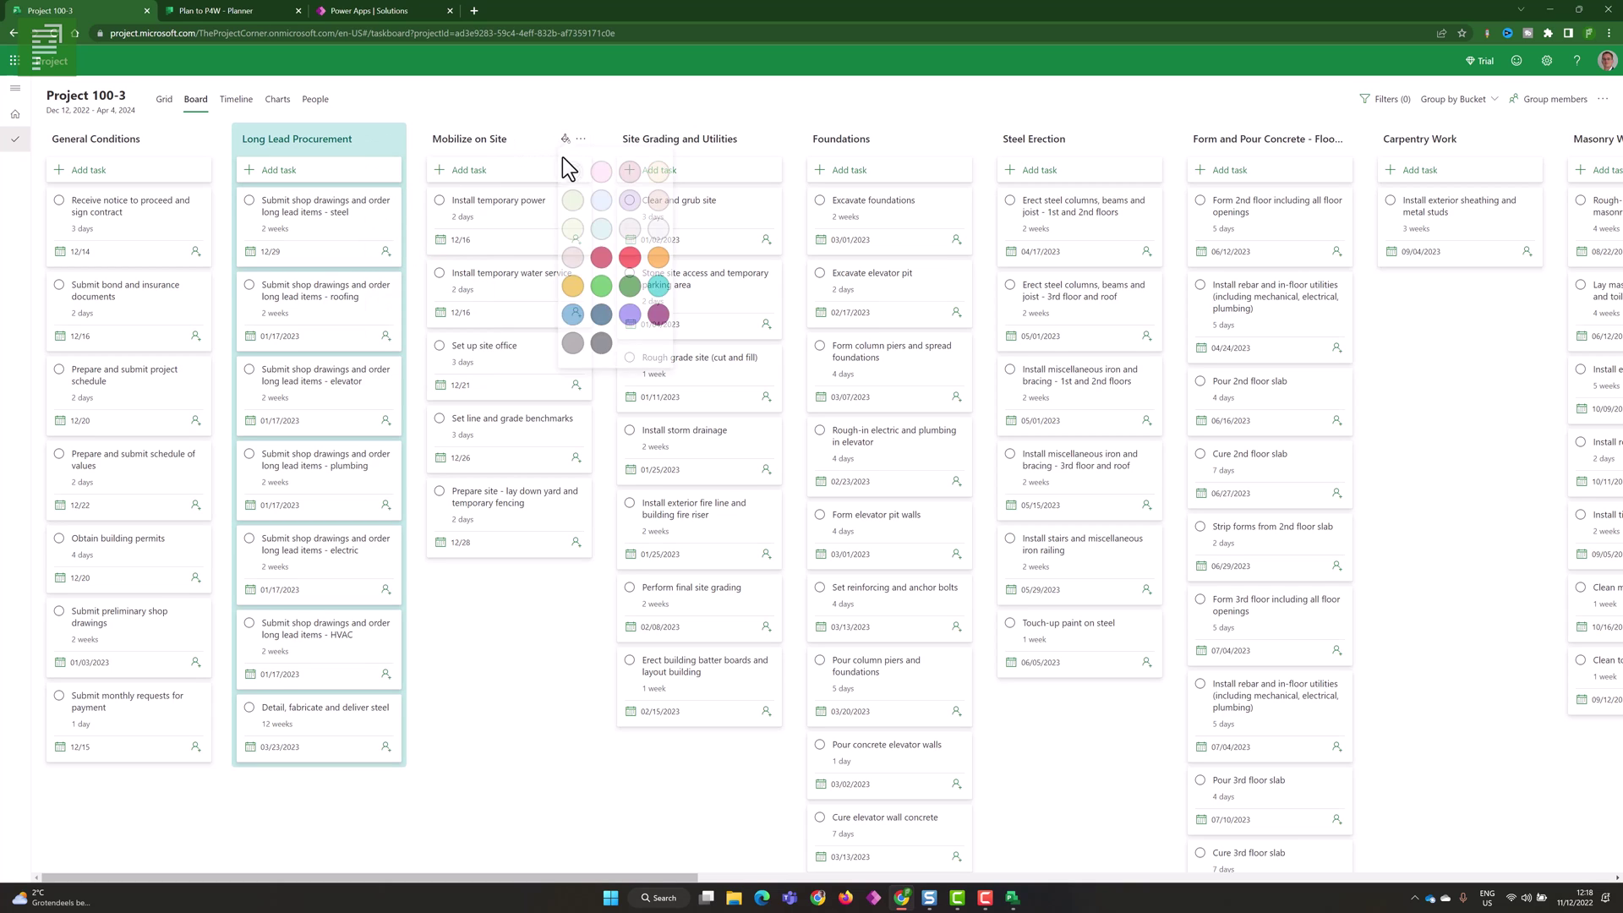
click(602, 265)
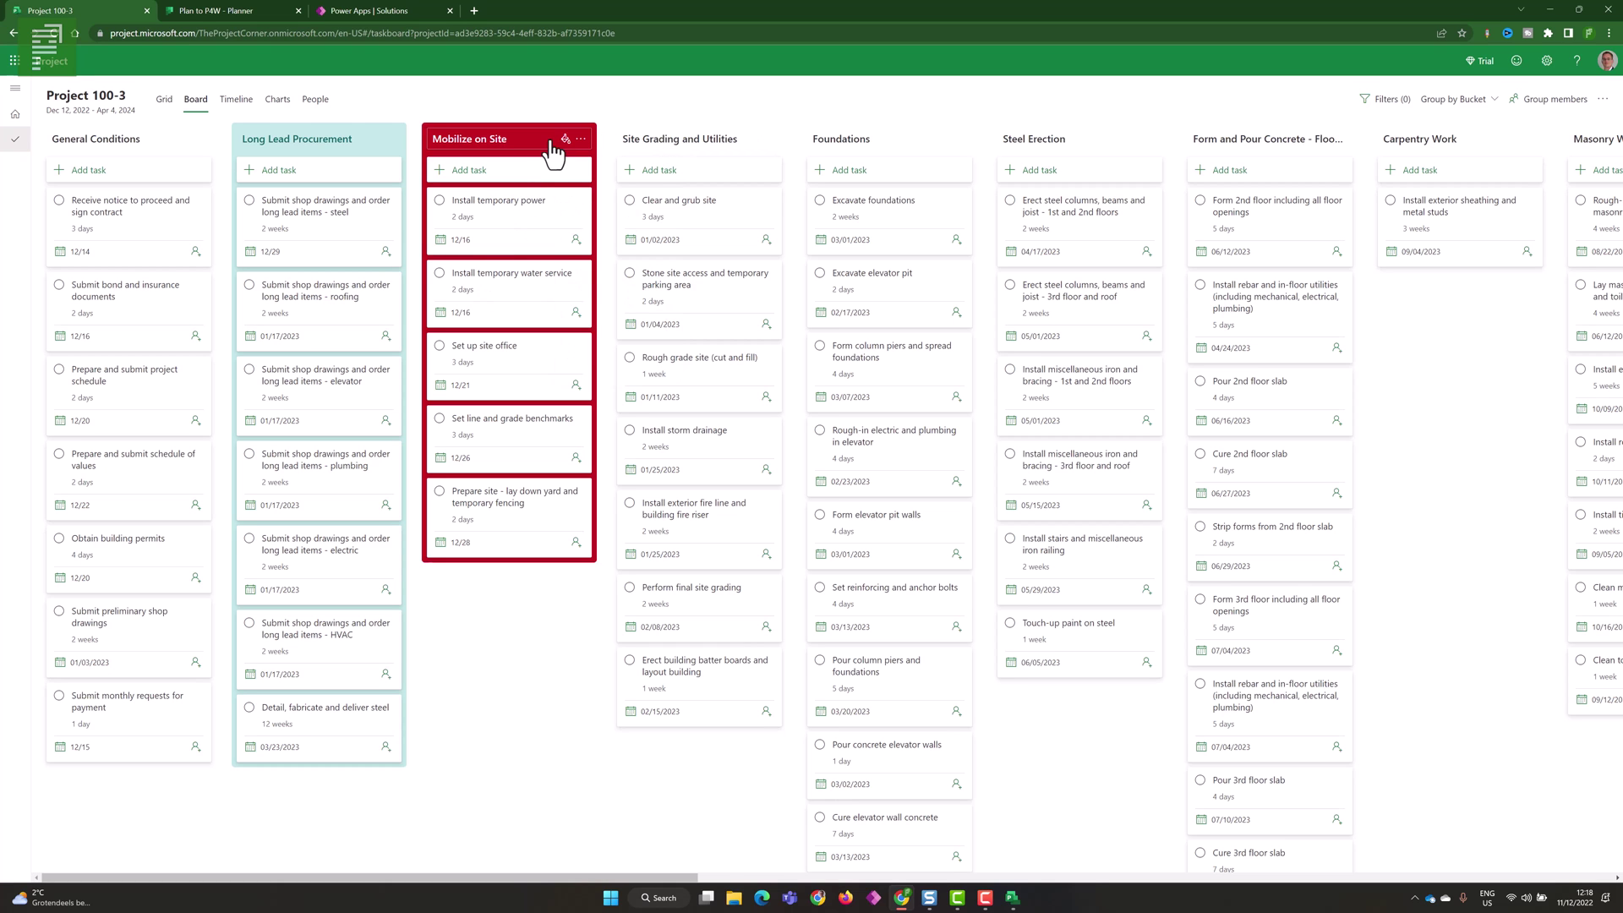
mouse_move(552, 152)
mouse_down()
mouse_move(1271, 165)
mouse_move(533, 154)
mouse_up()
- View Project 100-3 as a Timeline and as Charts, then return to the projects home page
click(240, 120)
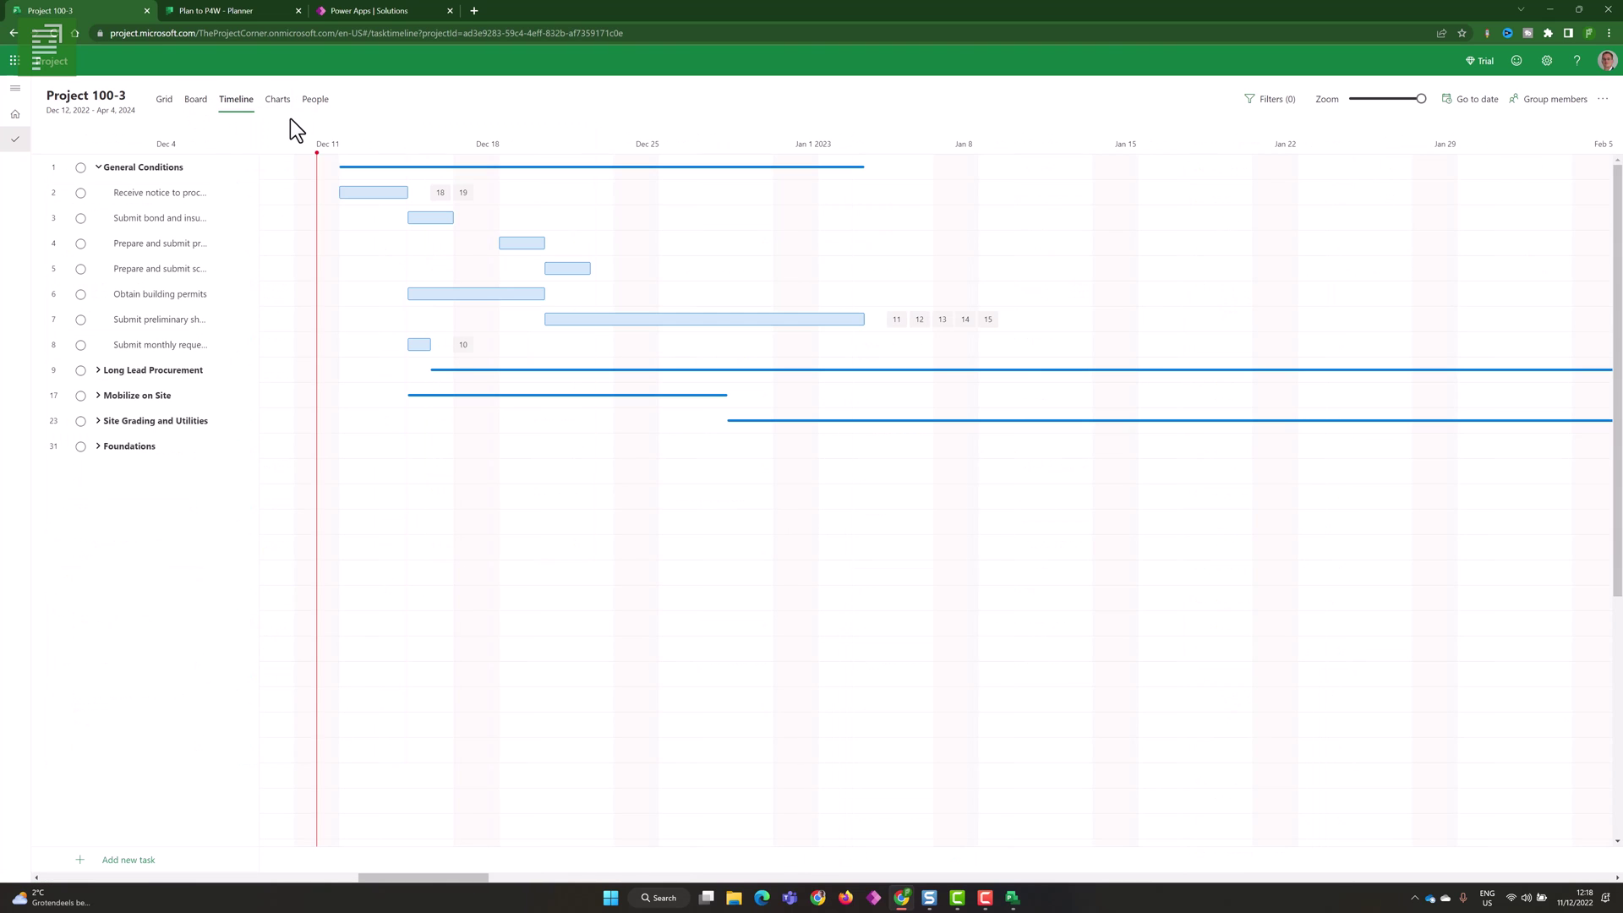
scroll(366, 232, down, 5)
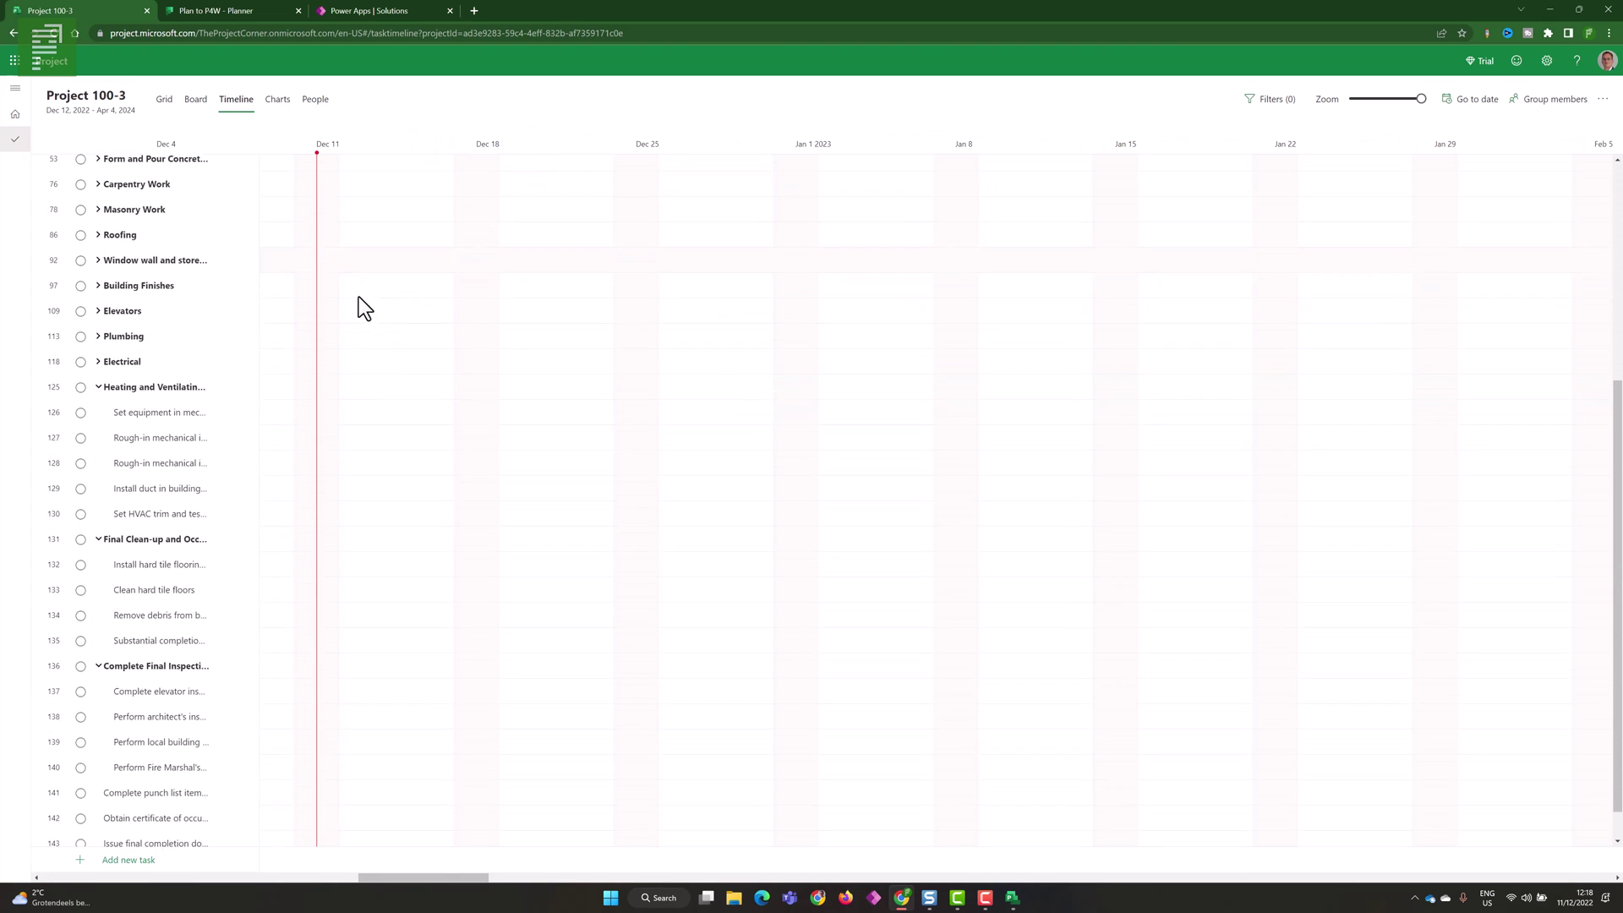
scroll(359, 297, up, 5)
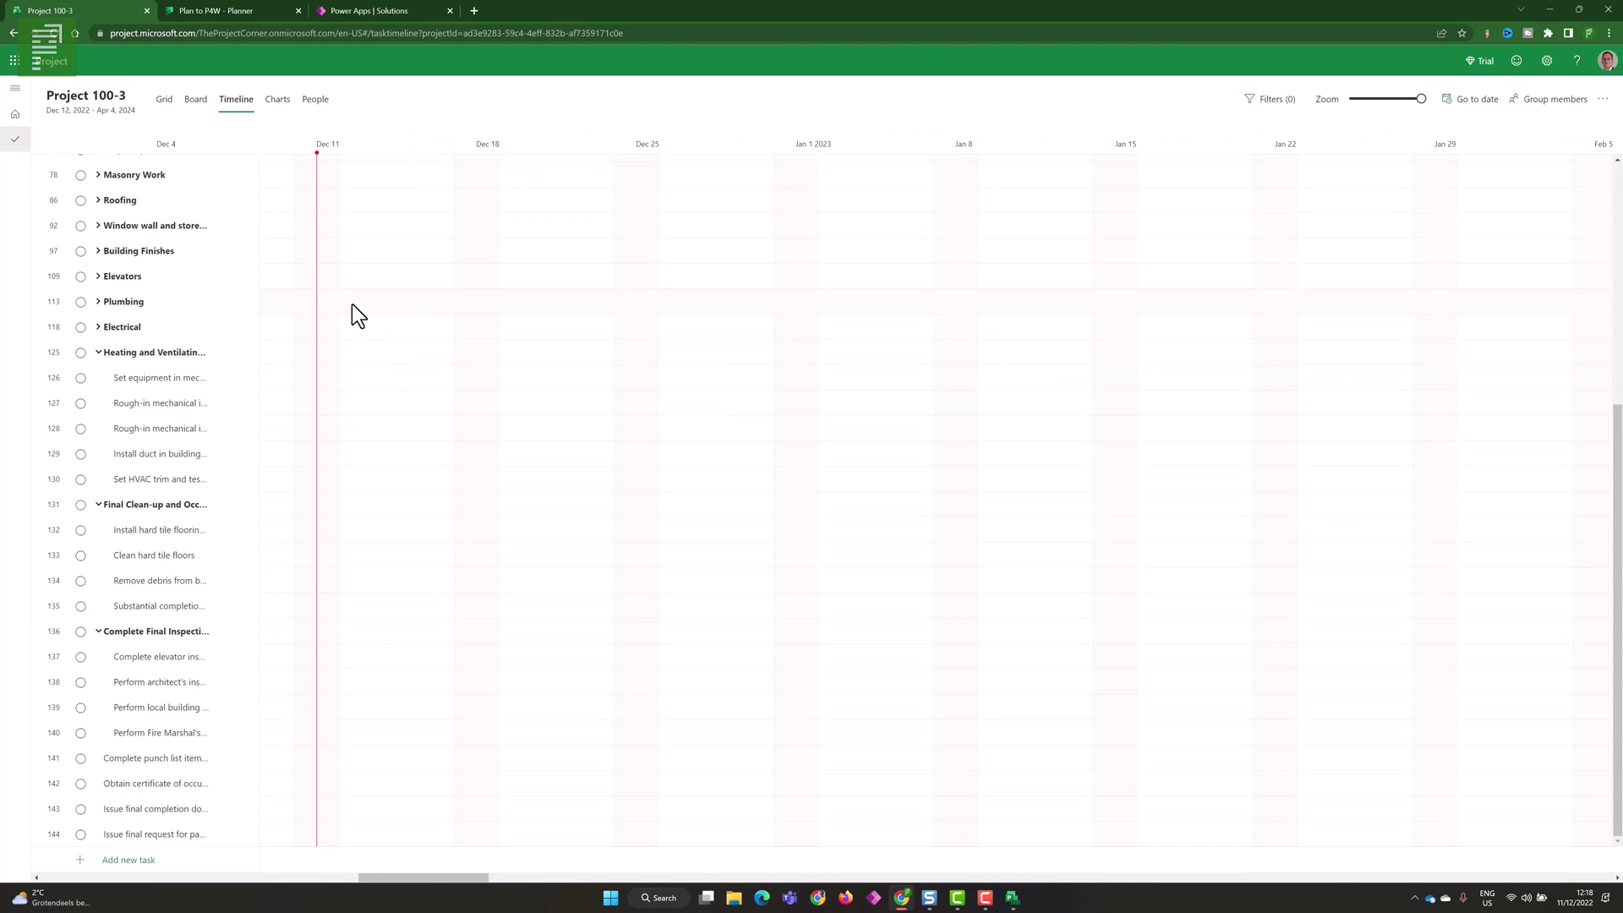
click(277, 100)
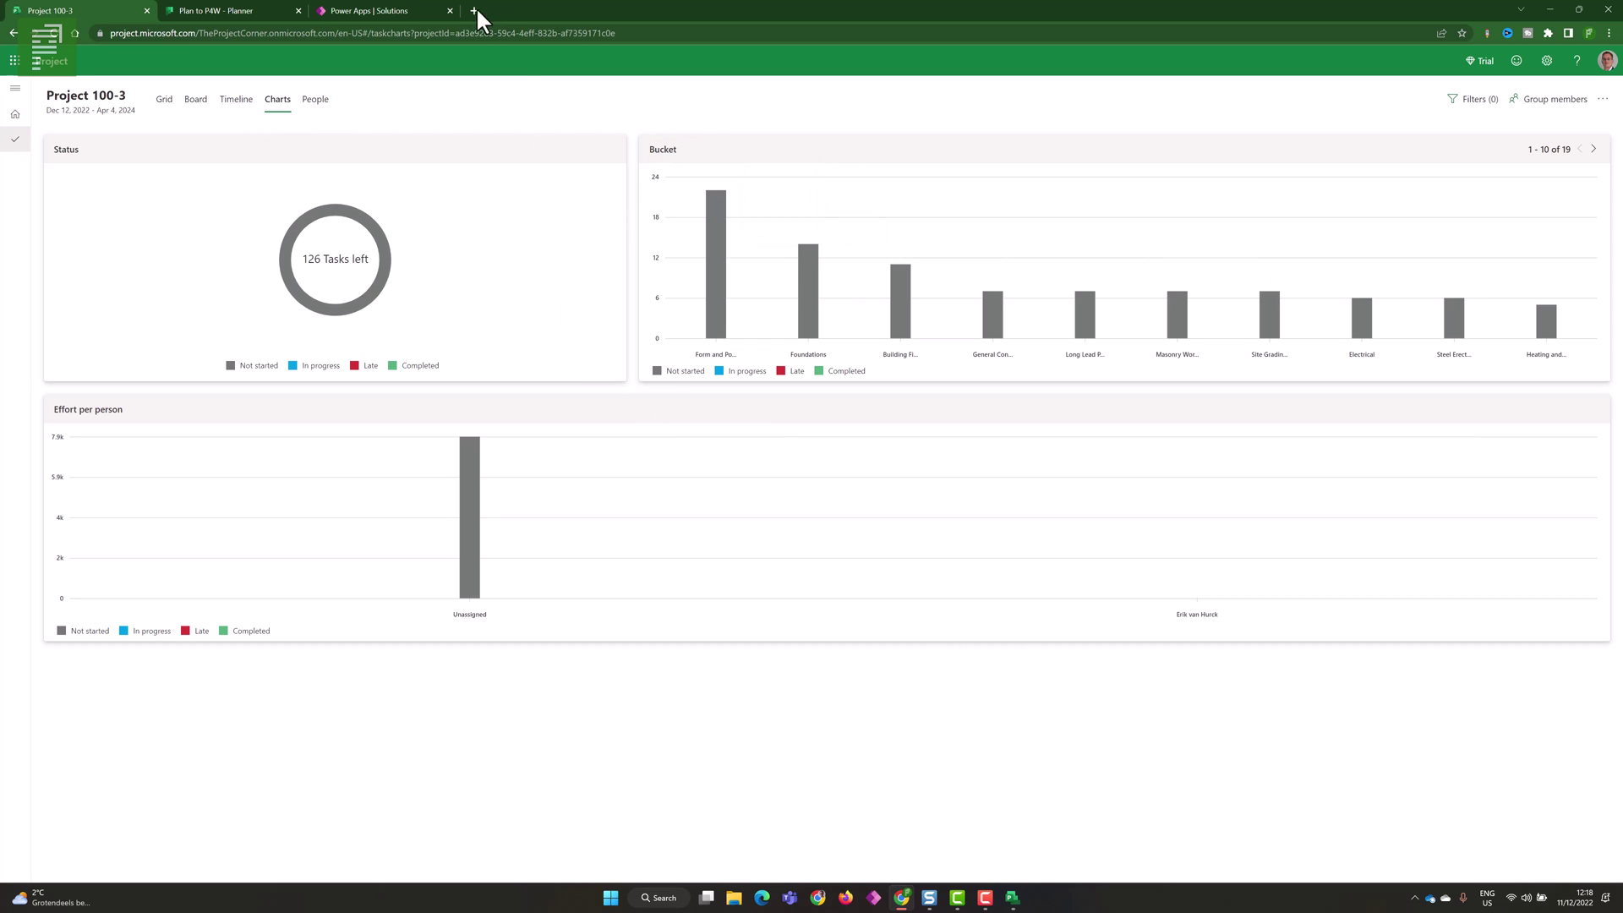
click(56, 62)
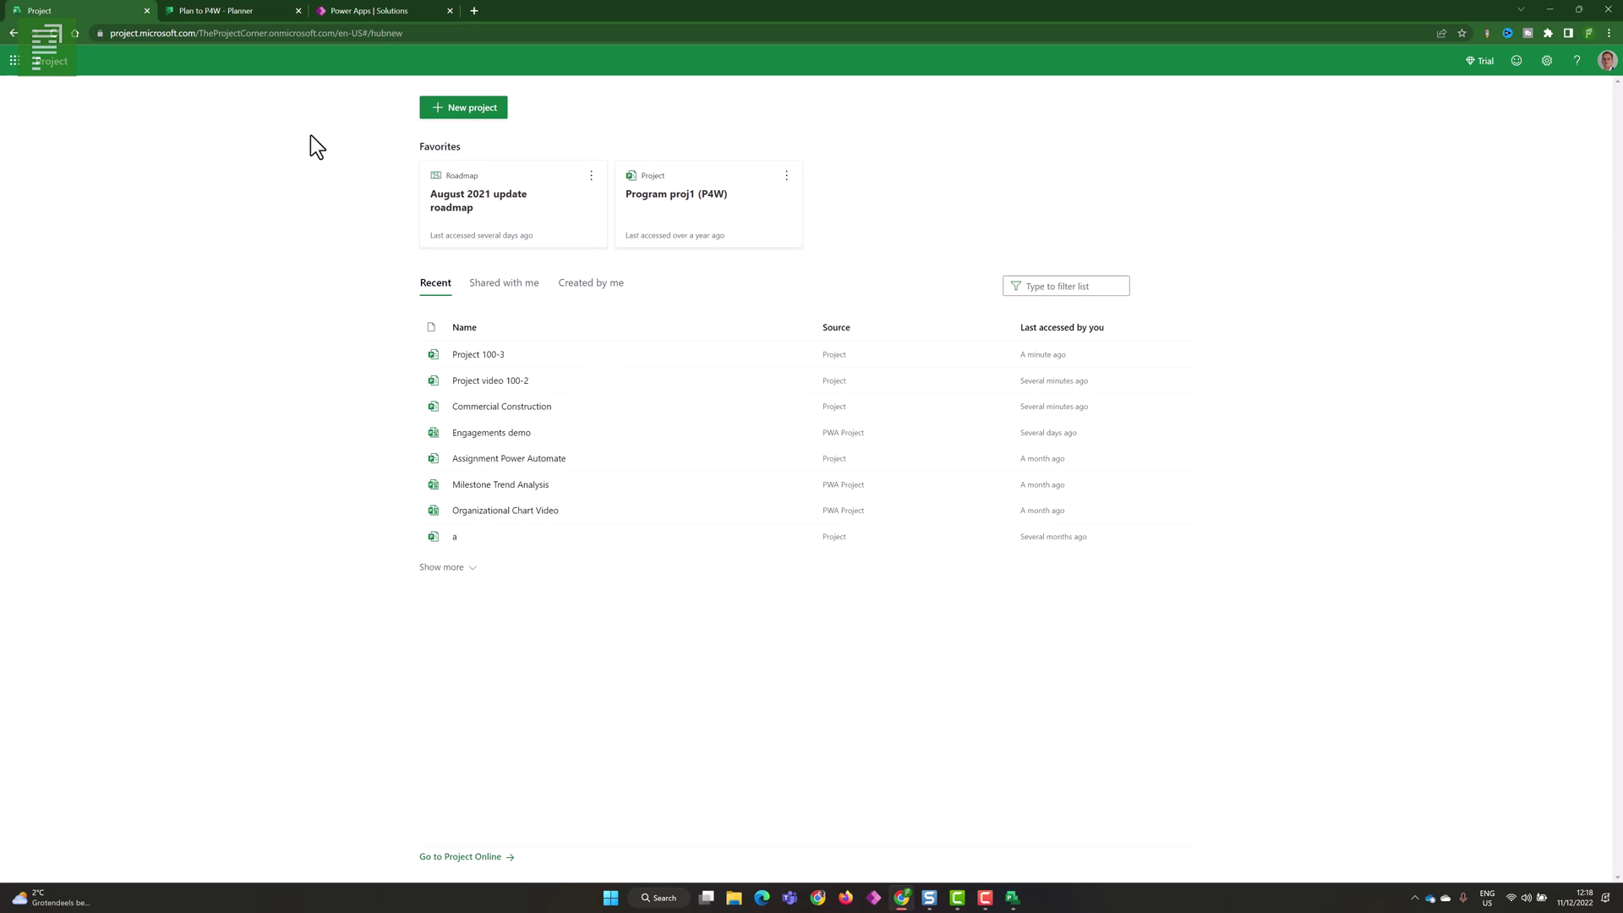
click(436, 108)
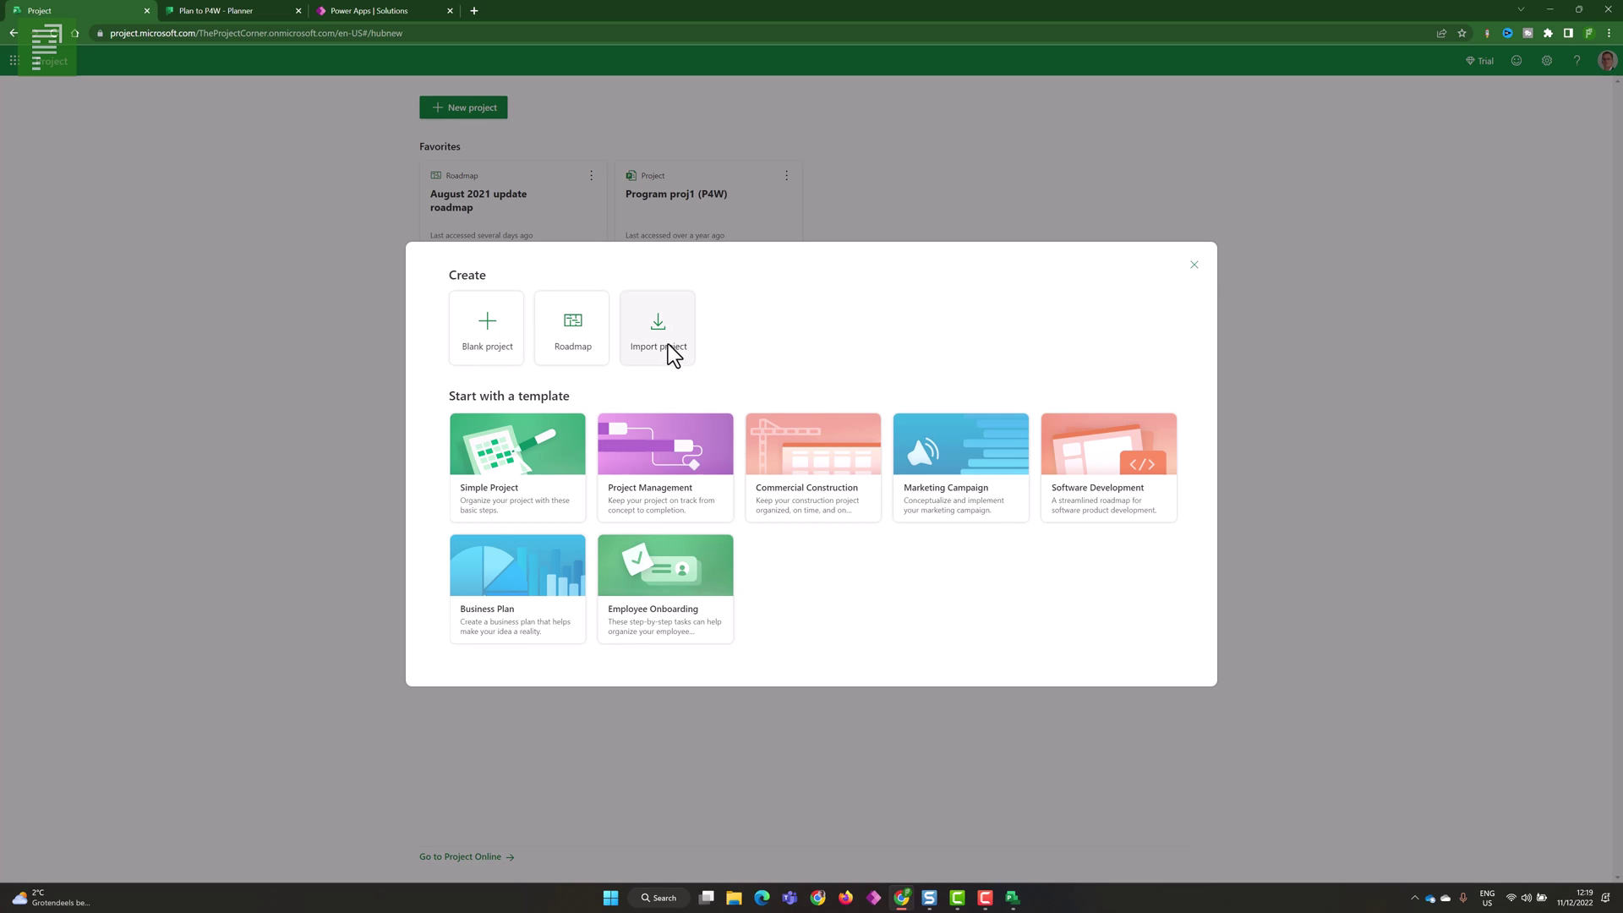
click(972, 223)
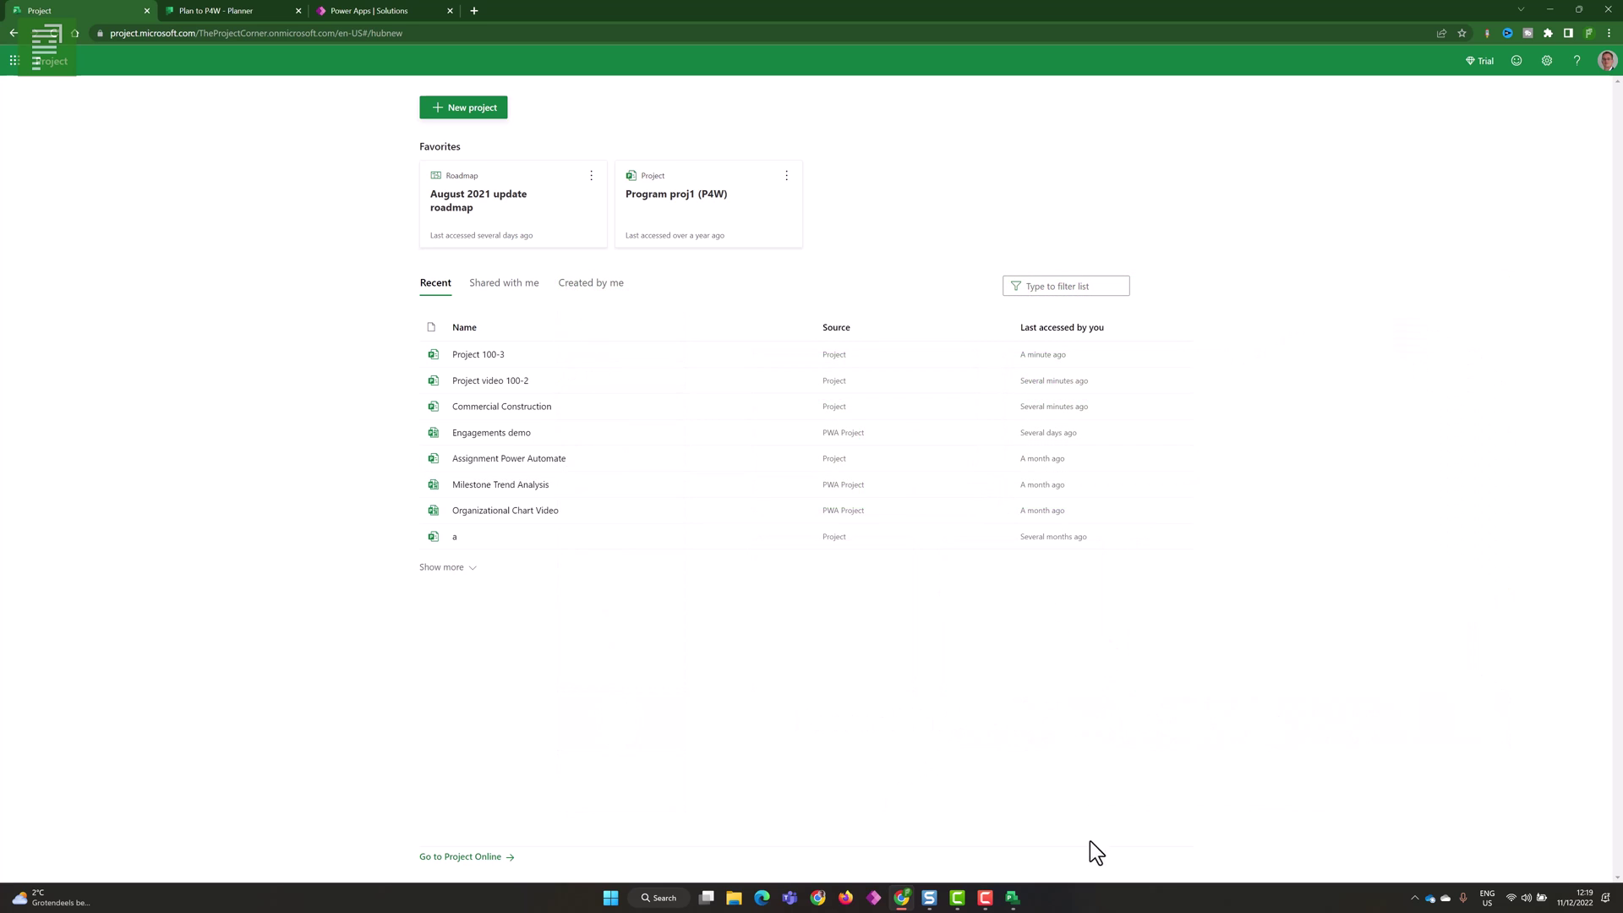
- Bring the Power PPM app forward, maximize it, and open Projects under Work
click(879, 895)
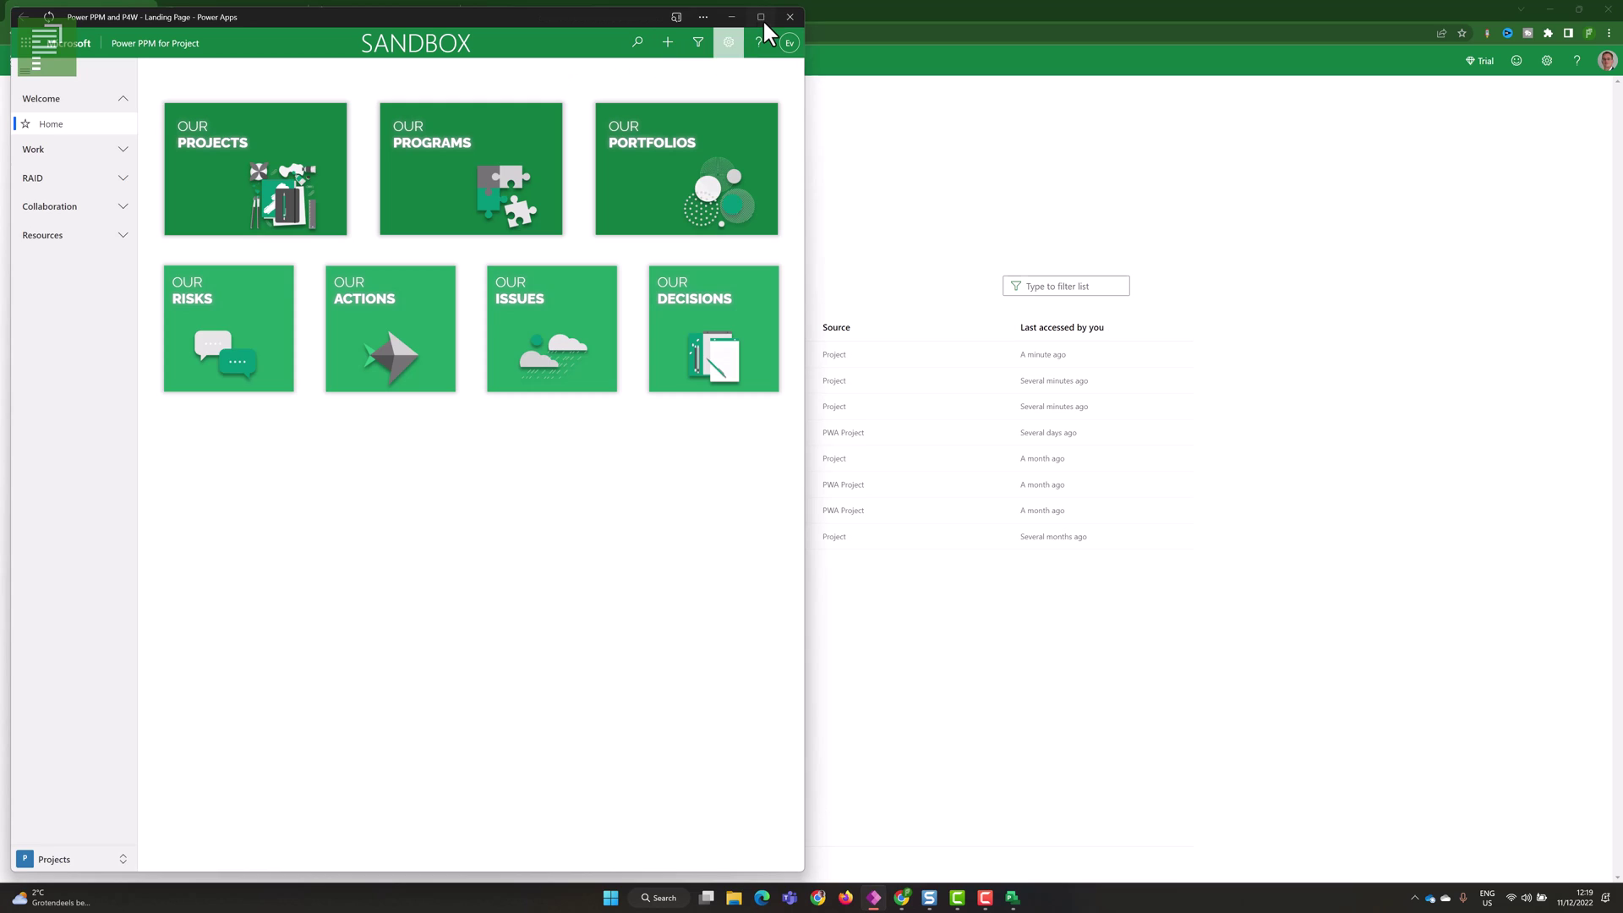
click(761, 17)
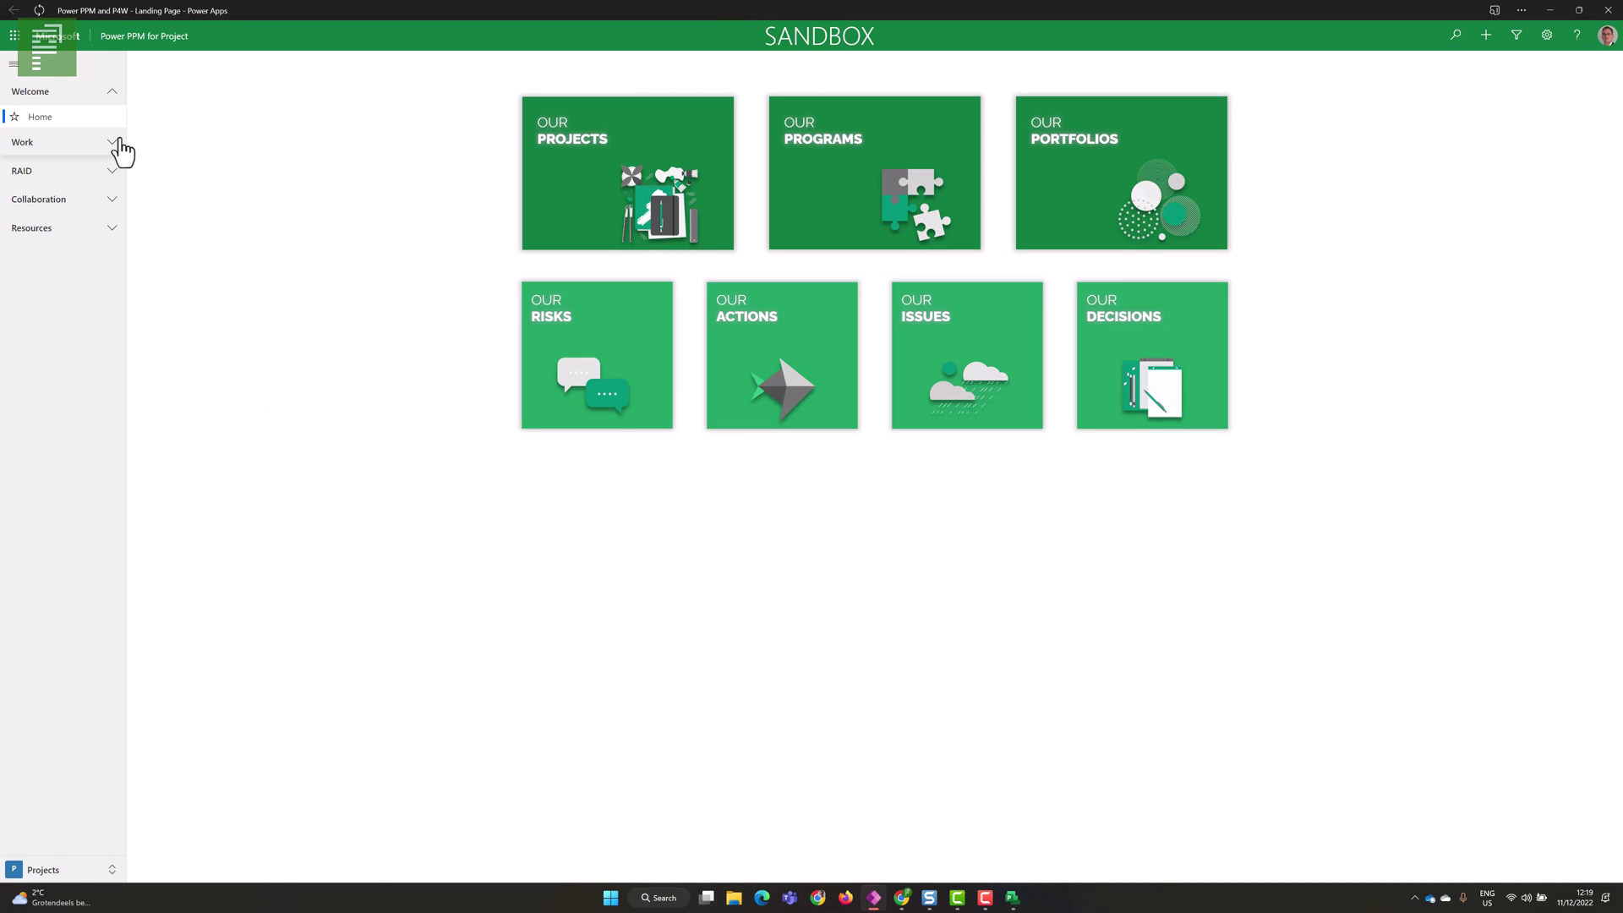
click(117, 140)
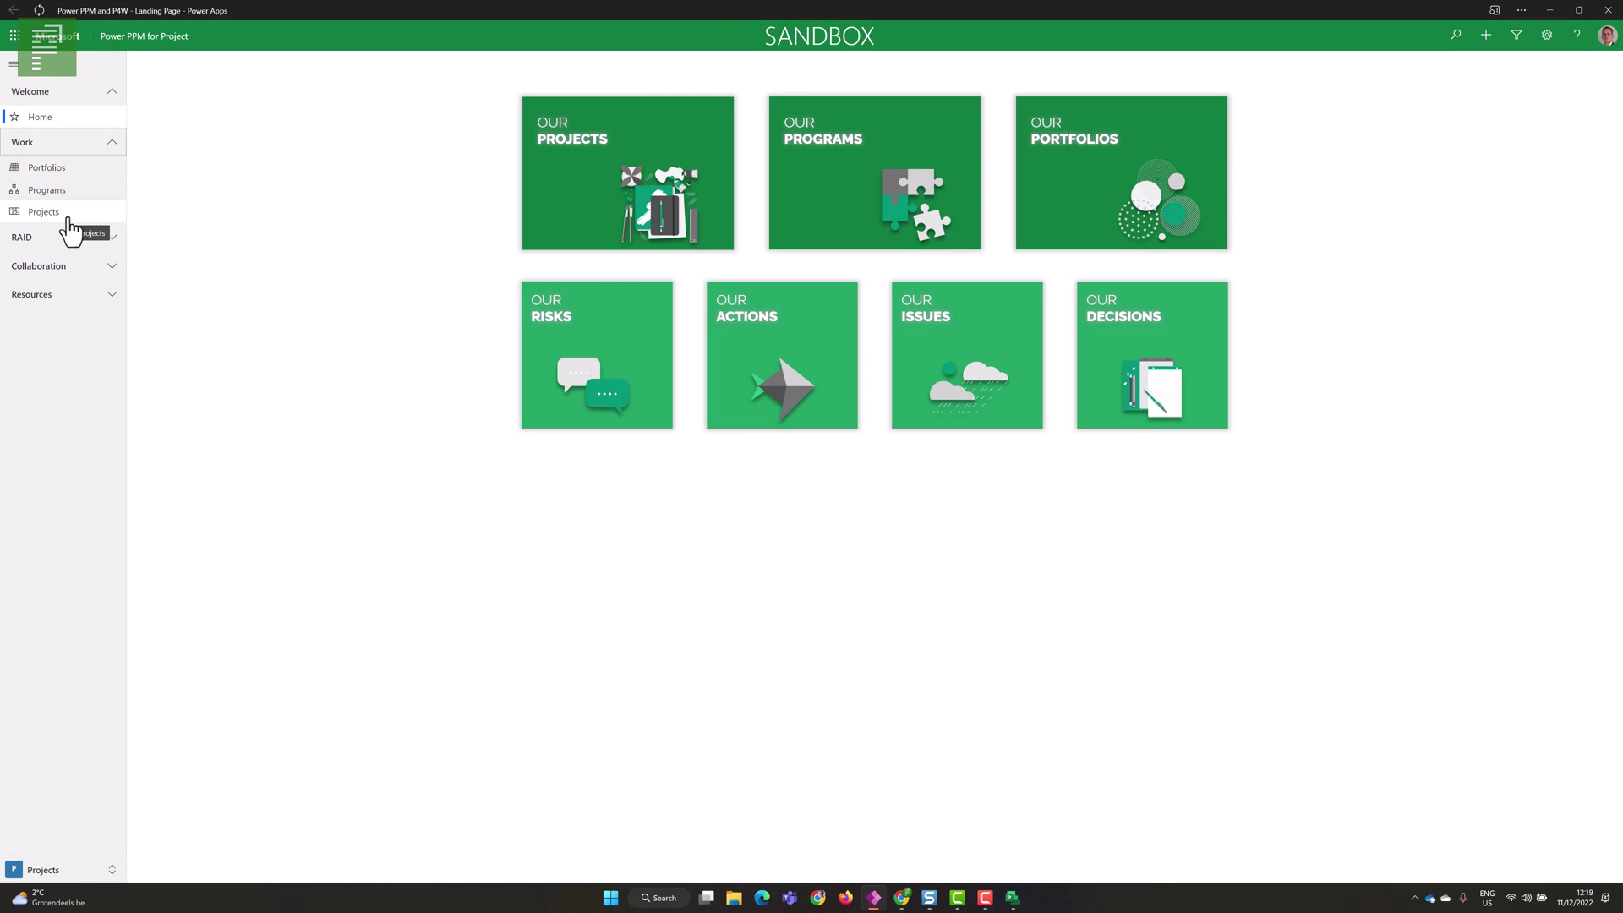
click(74, 217)
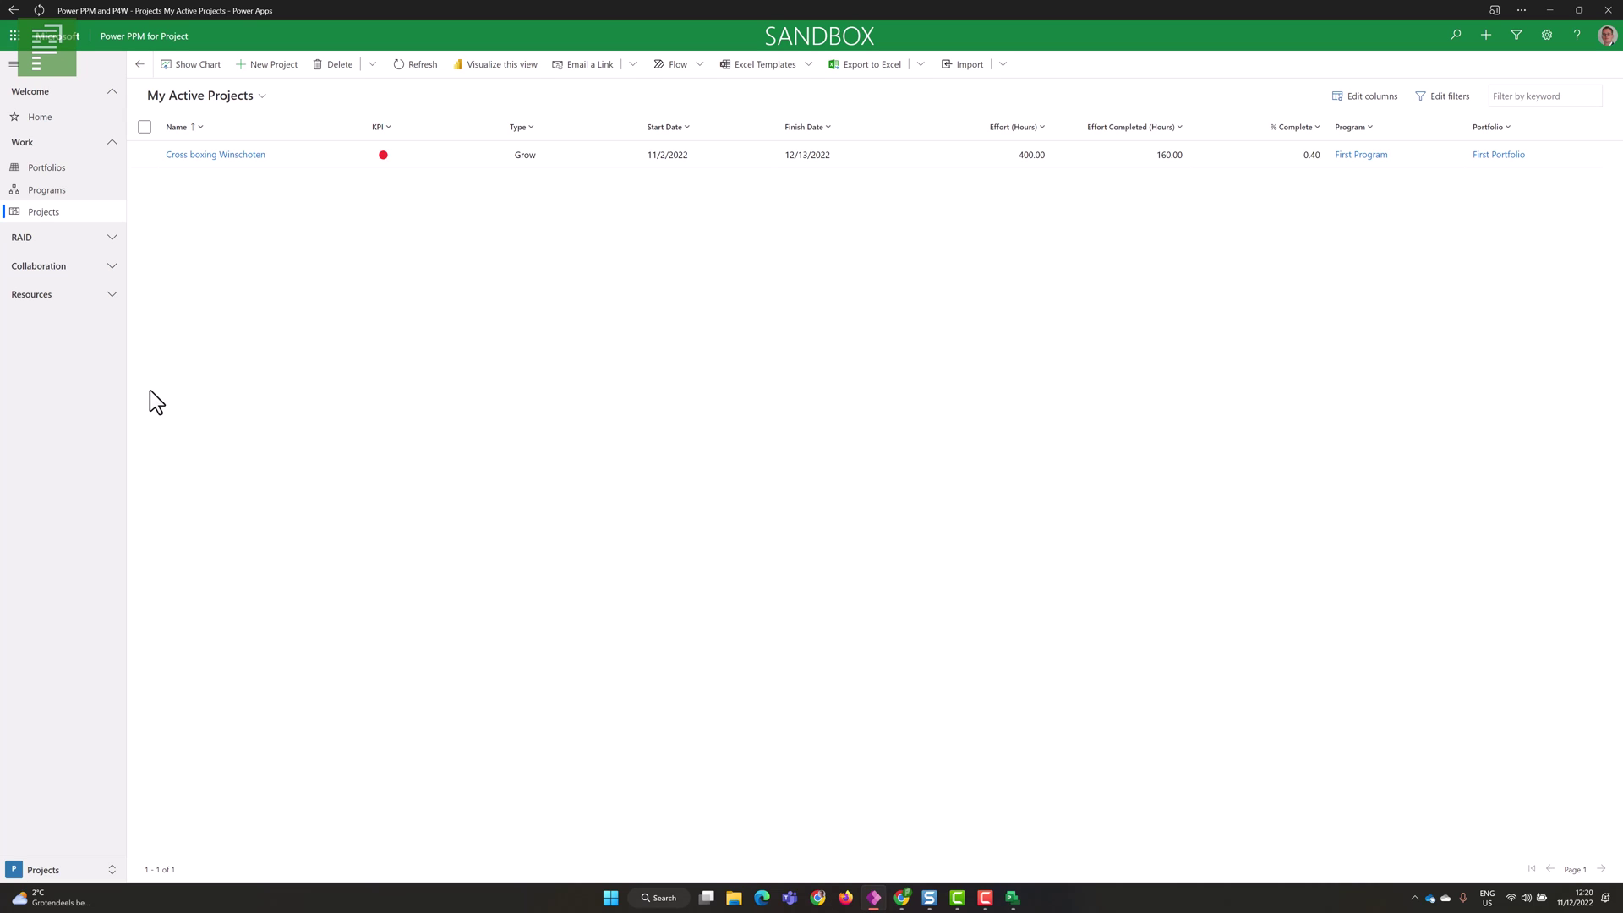
- Create and save a new project named 'Project 100-4', then view its Schedule
click(267, 66)
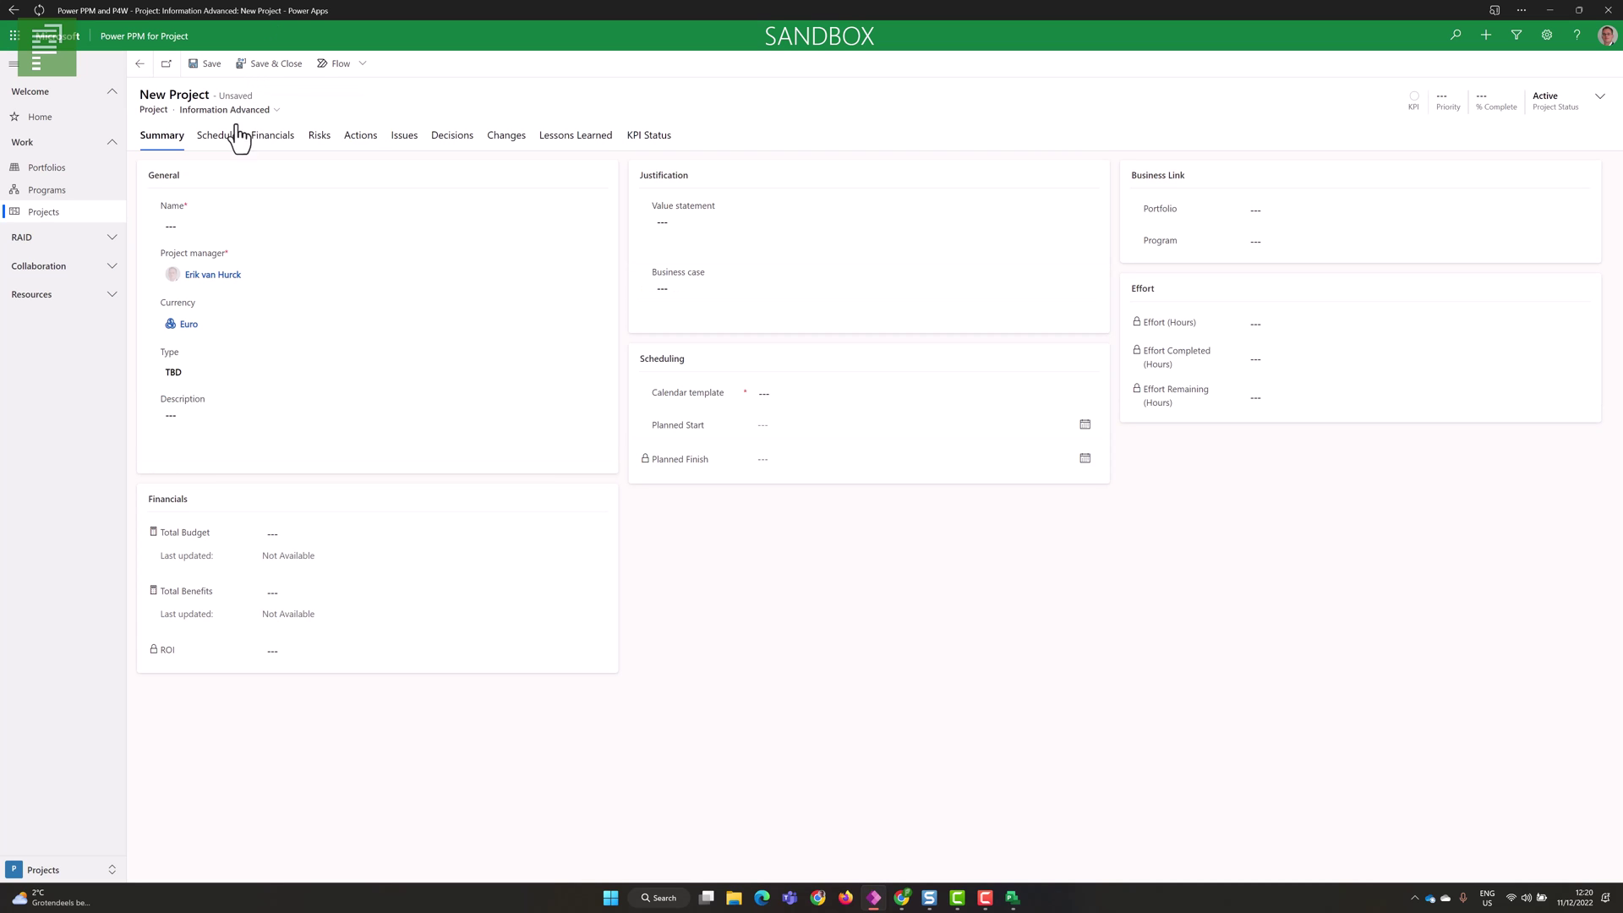
click(219, 226)
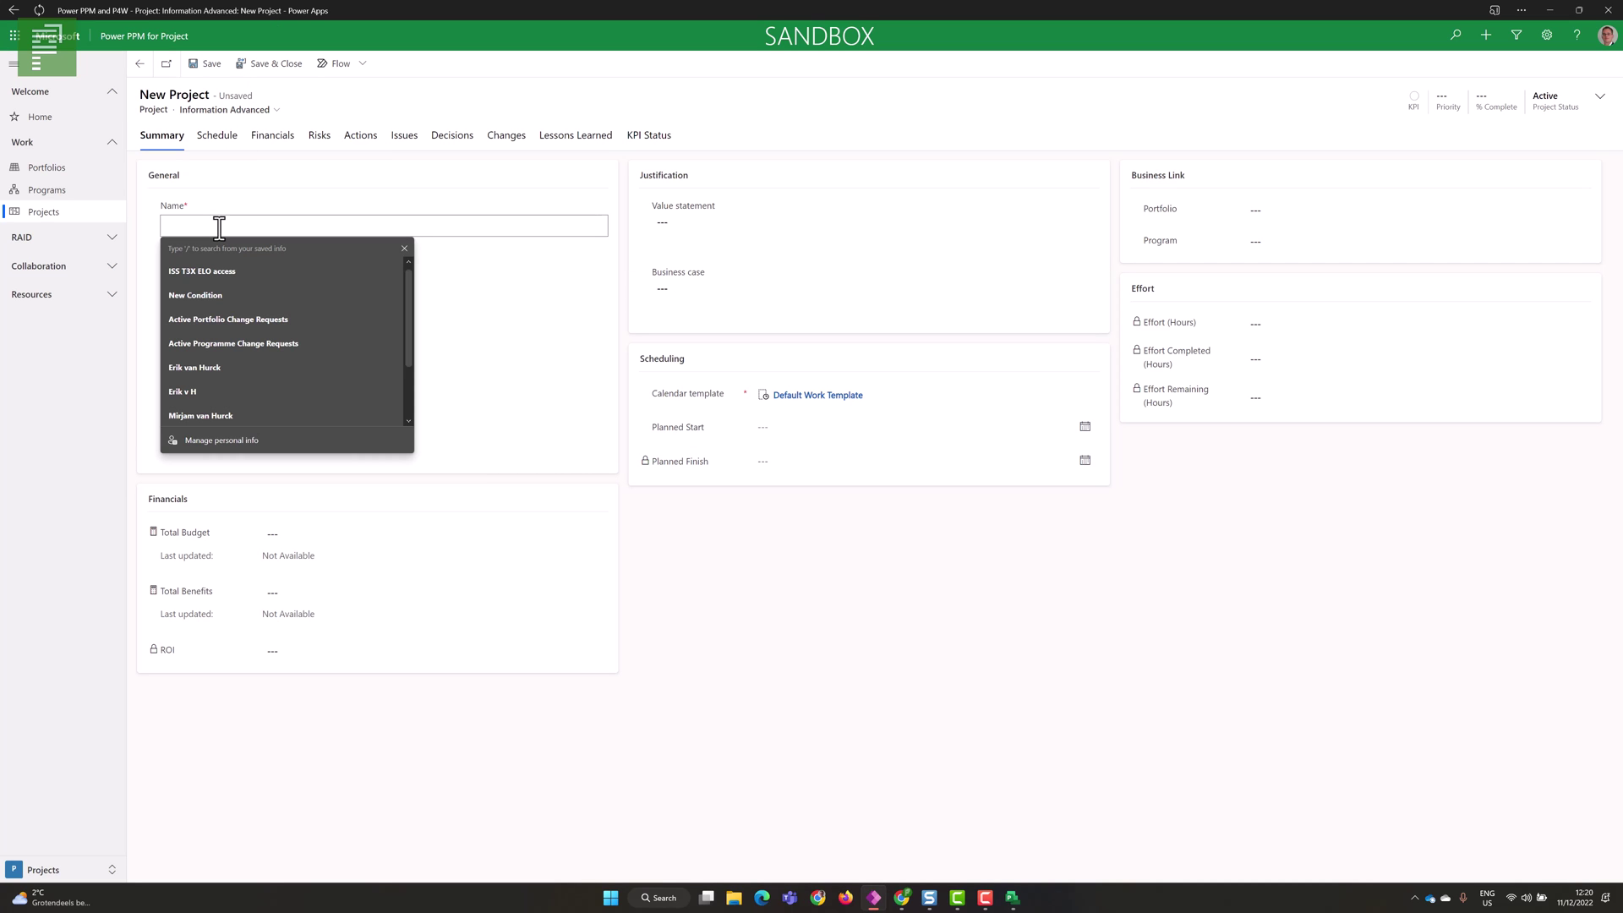
text(Project 1)
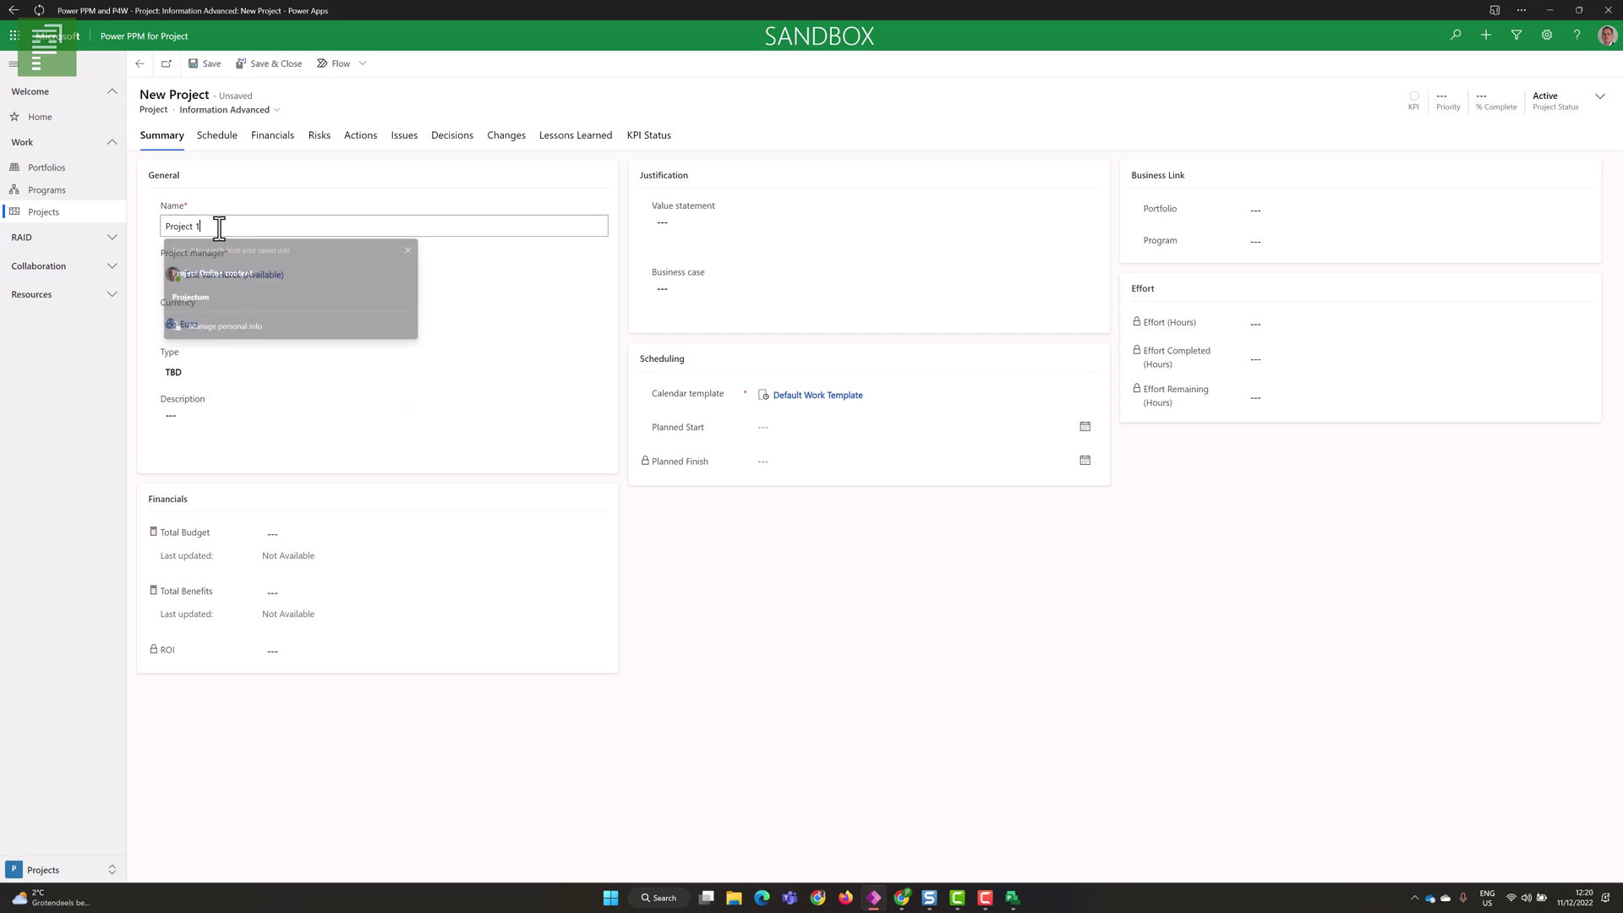
text(00-4)
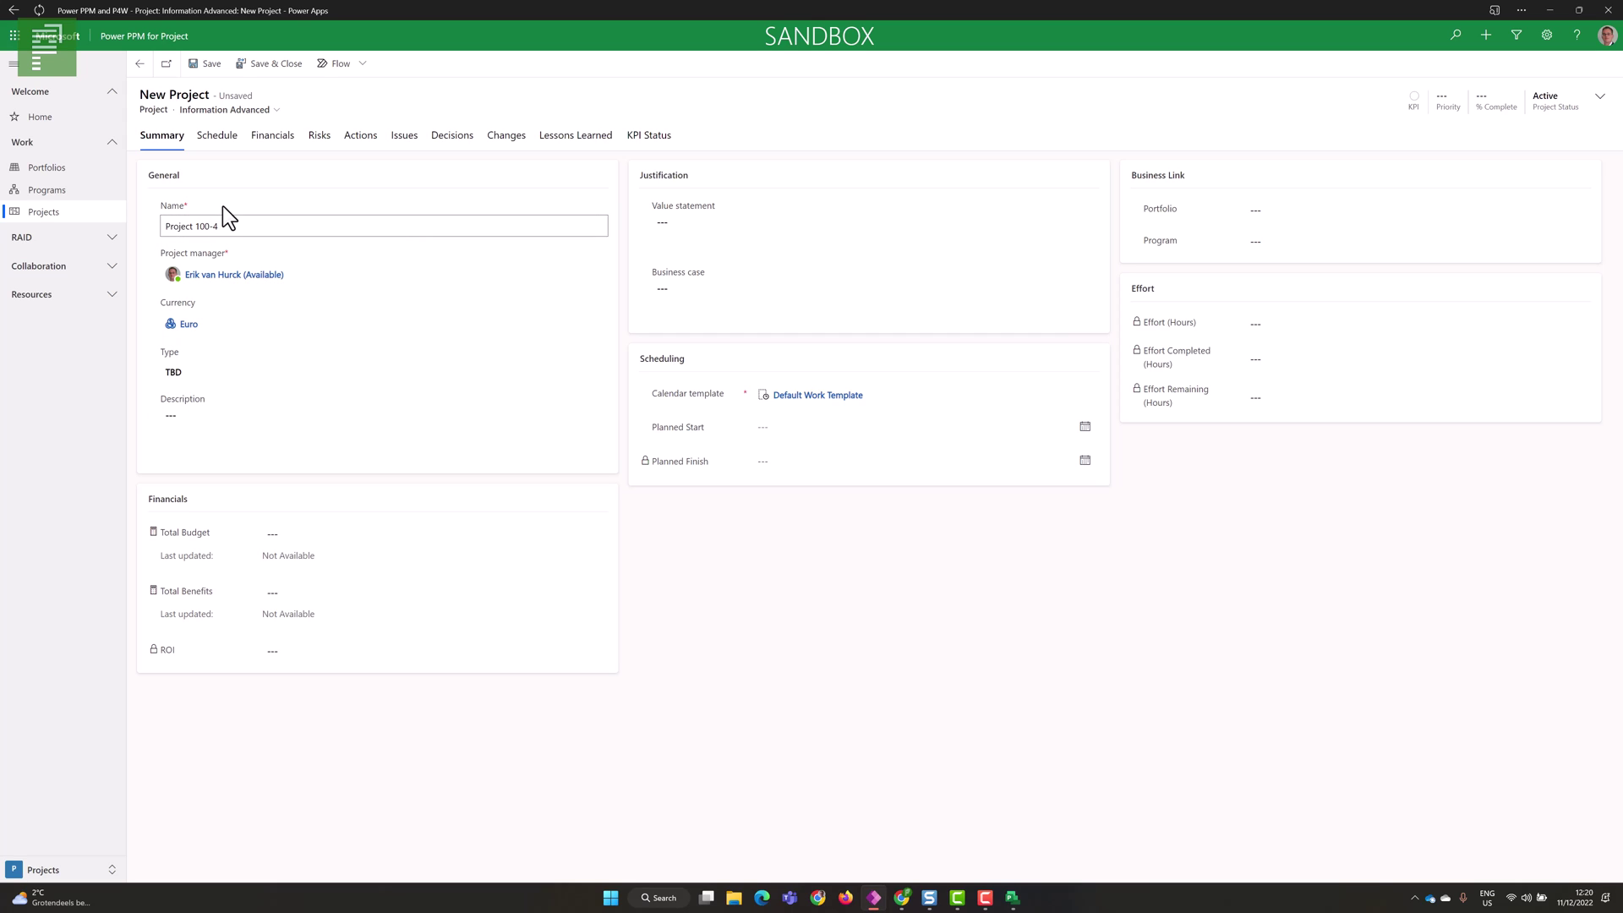
click(222, 205)
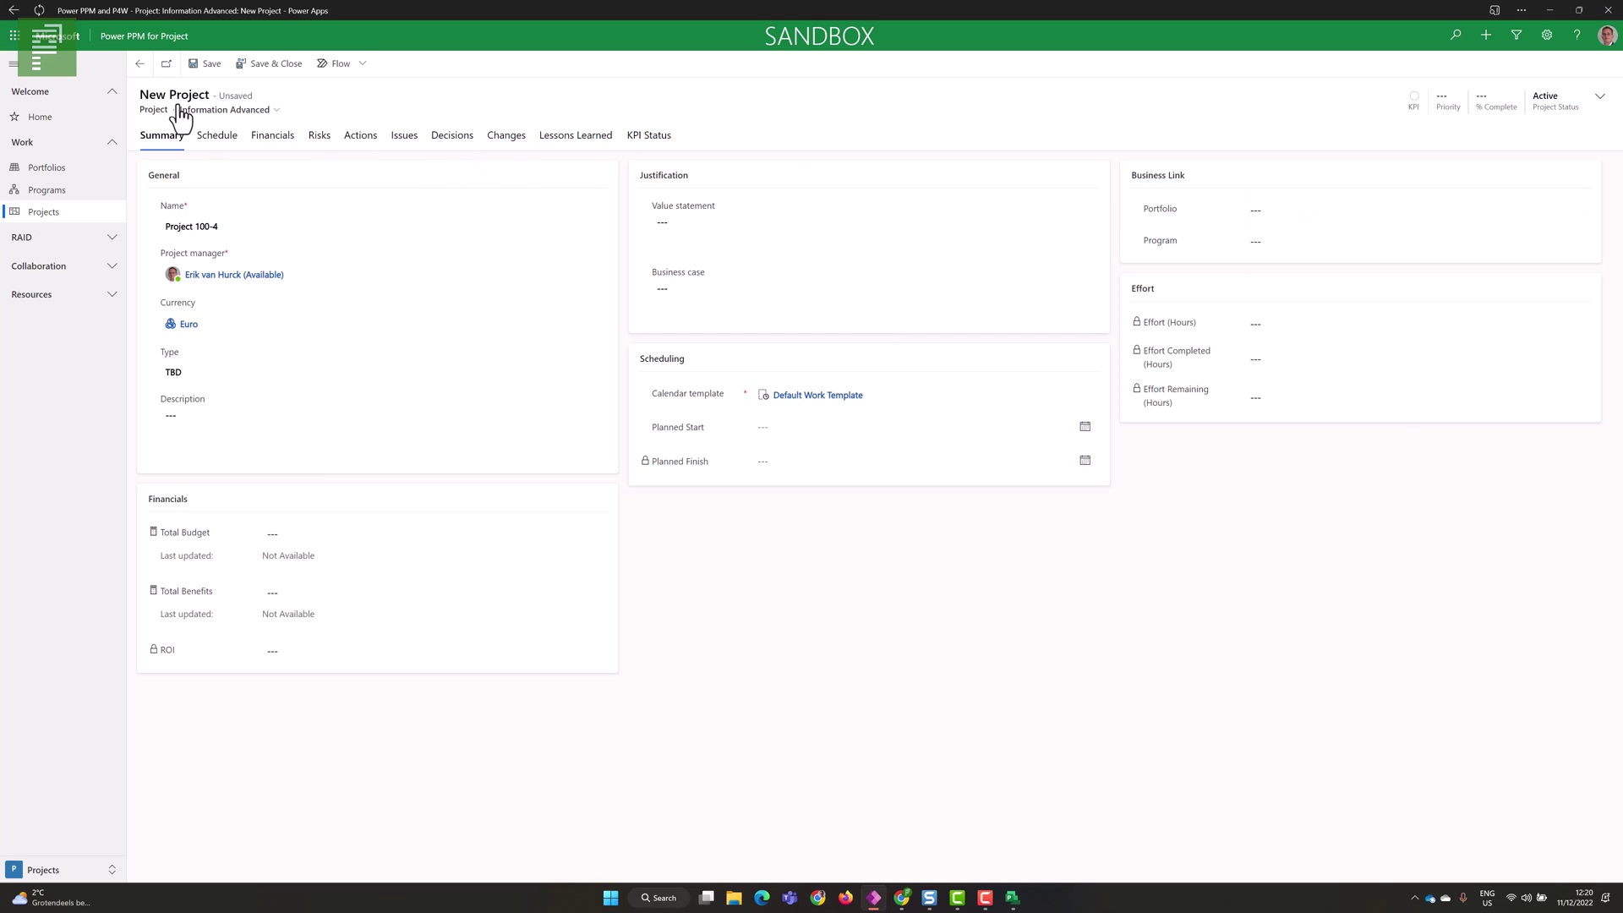
click(202, 74)
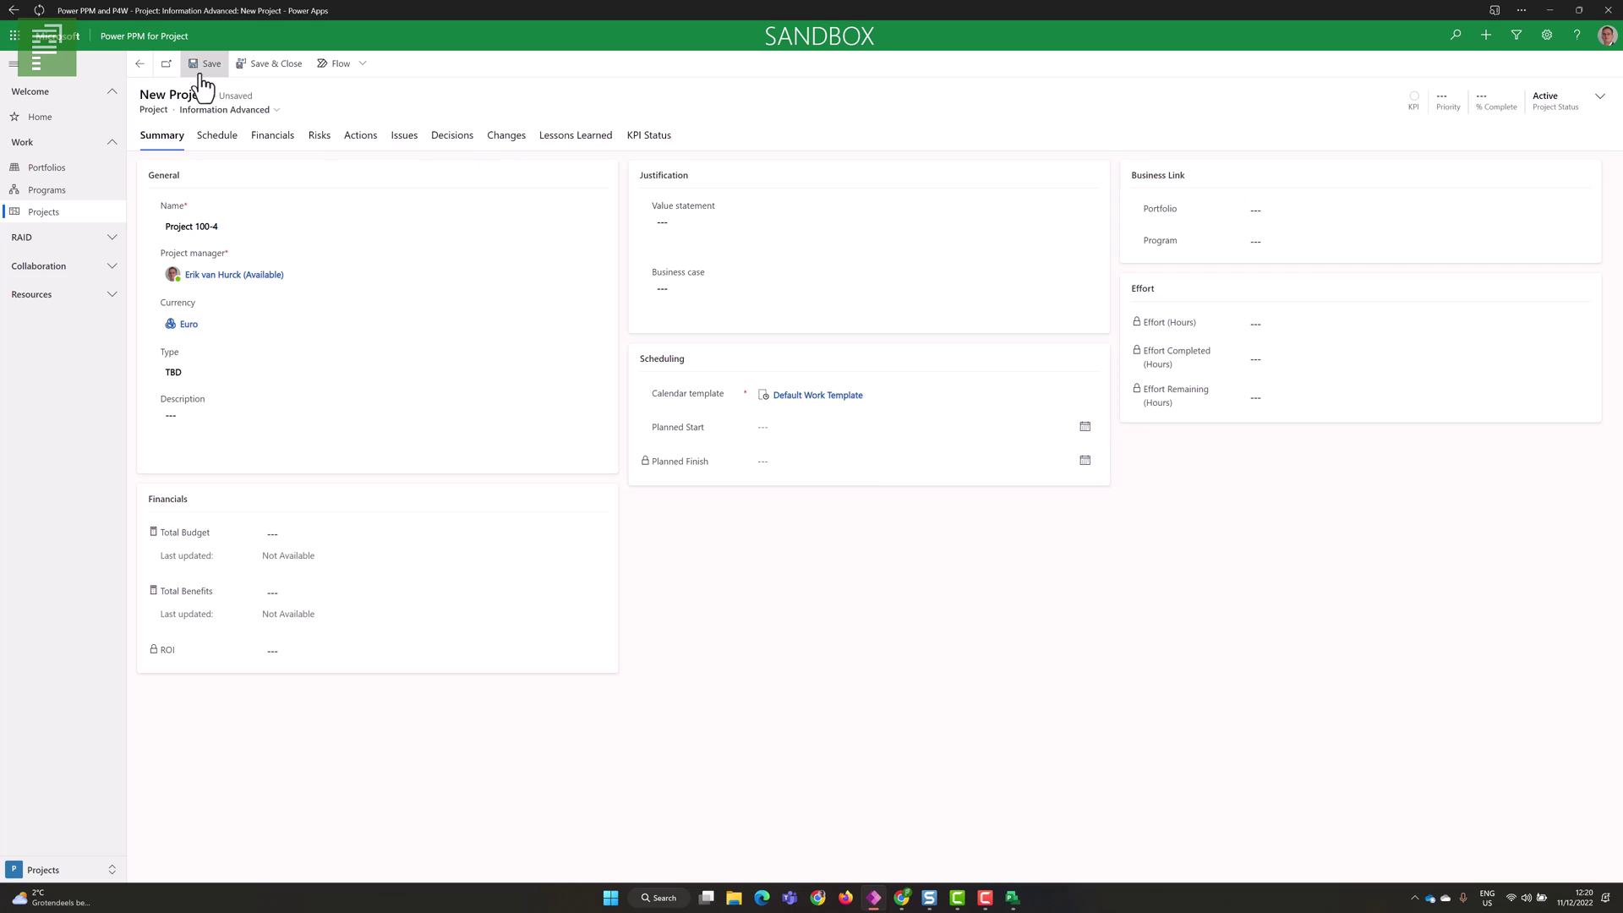
click(225, 149)
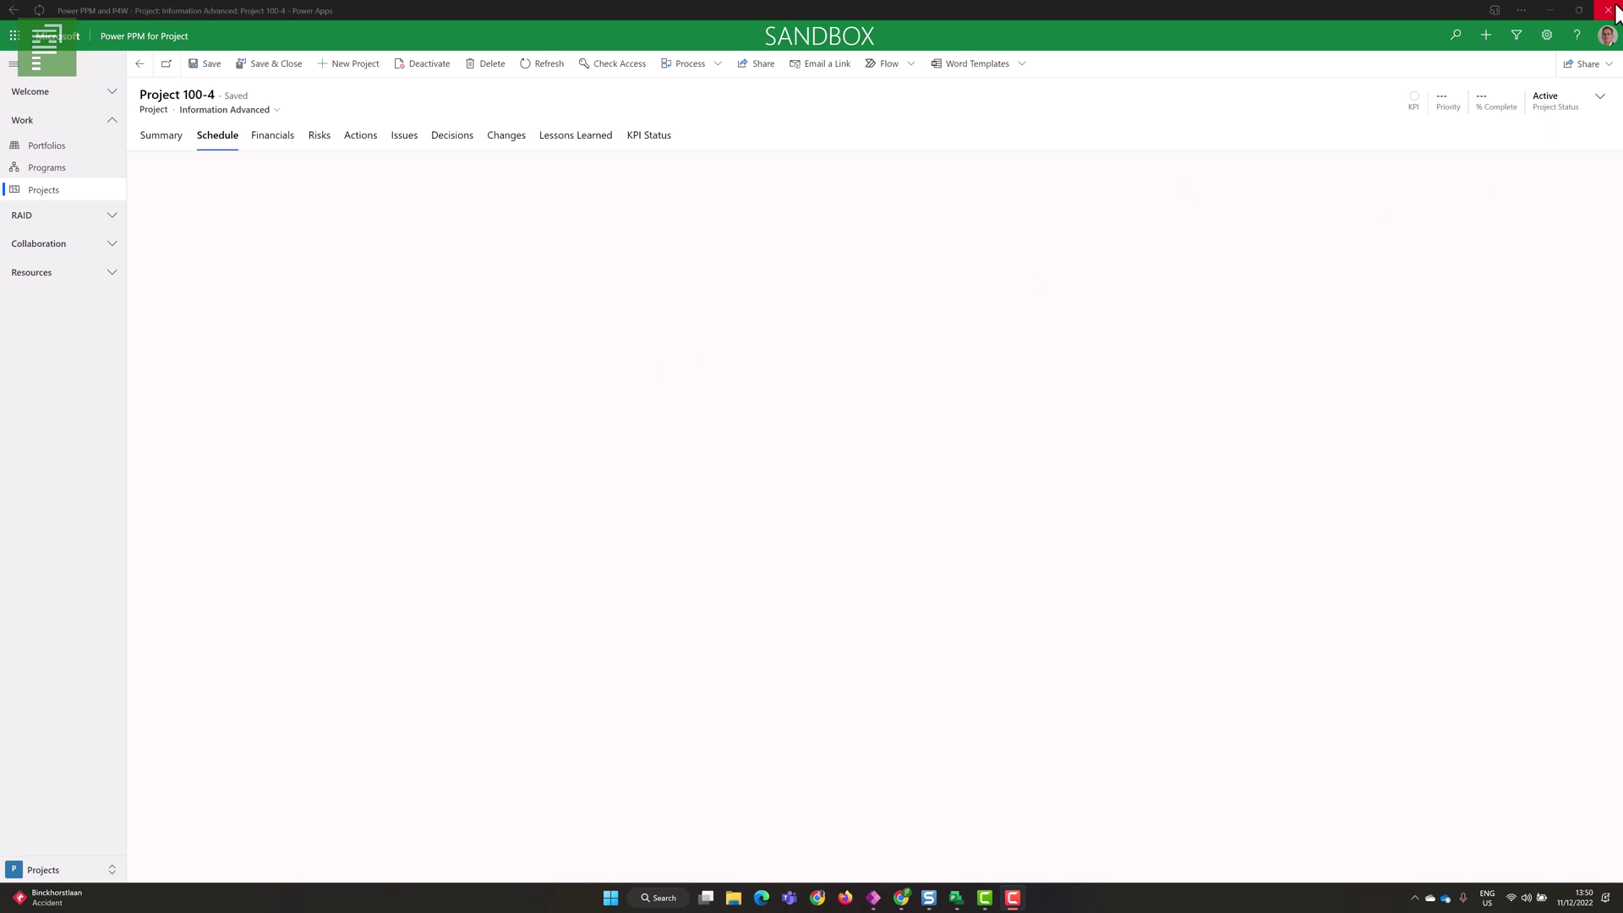
- Close the Power PPM window and launch the Project app from the Power Apps app list
click(1609, 11)
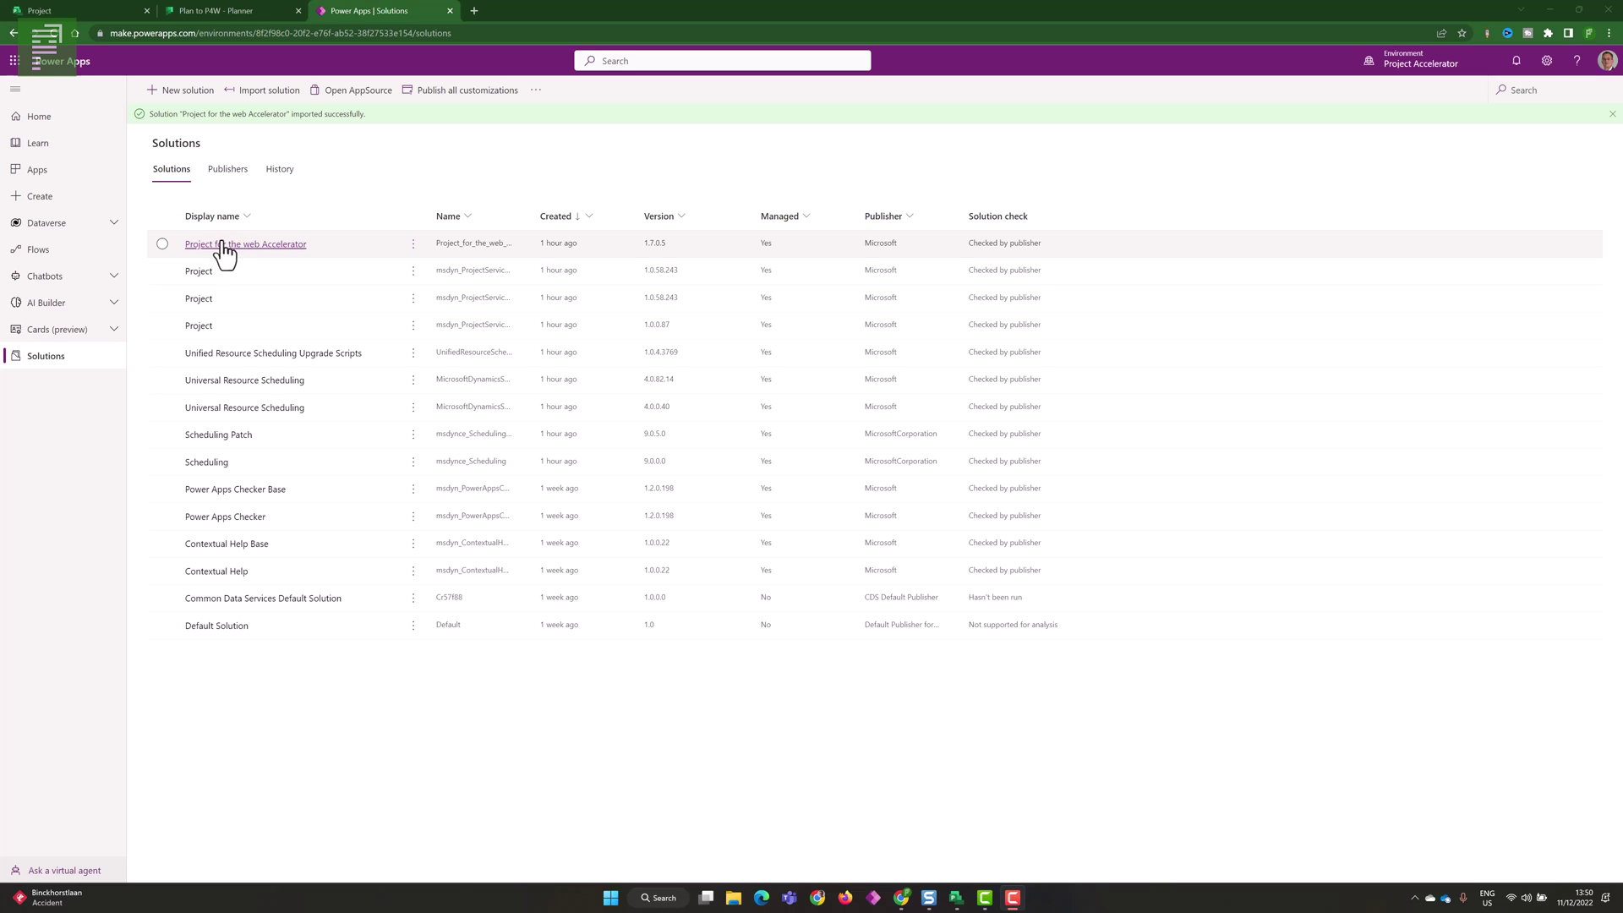
click(90, 169)
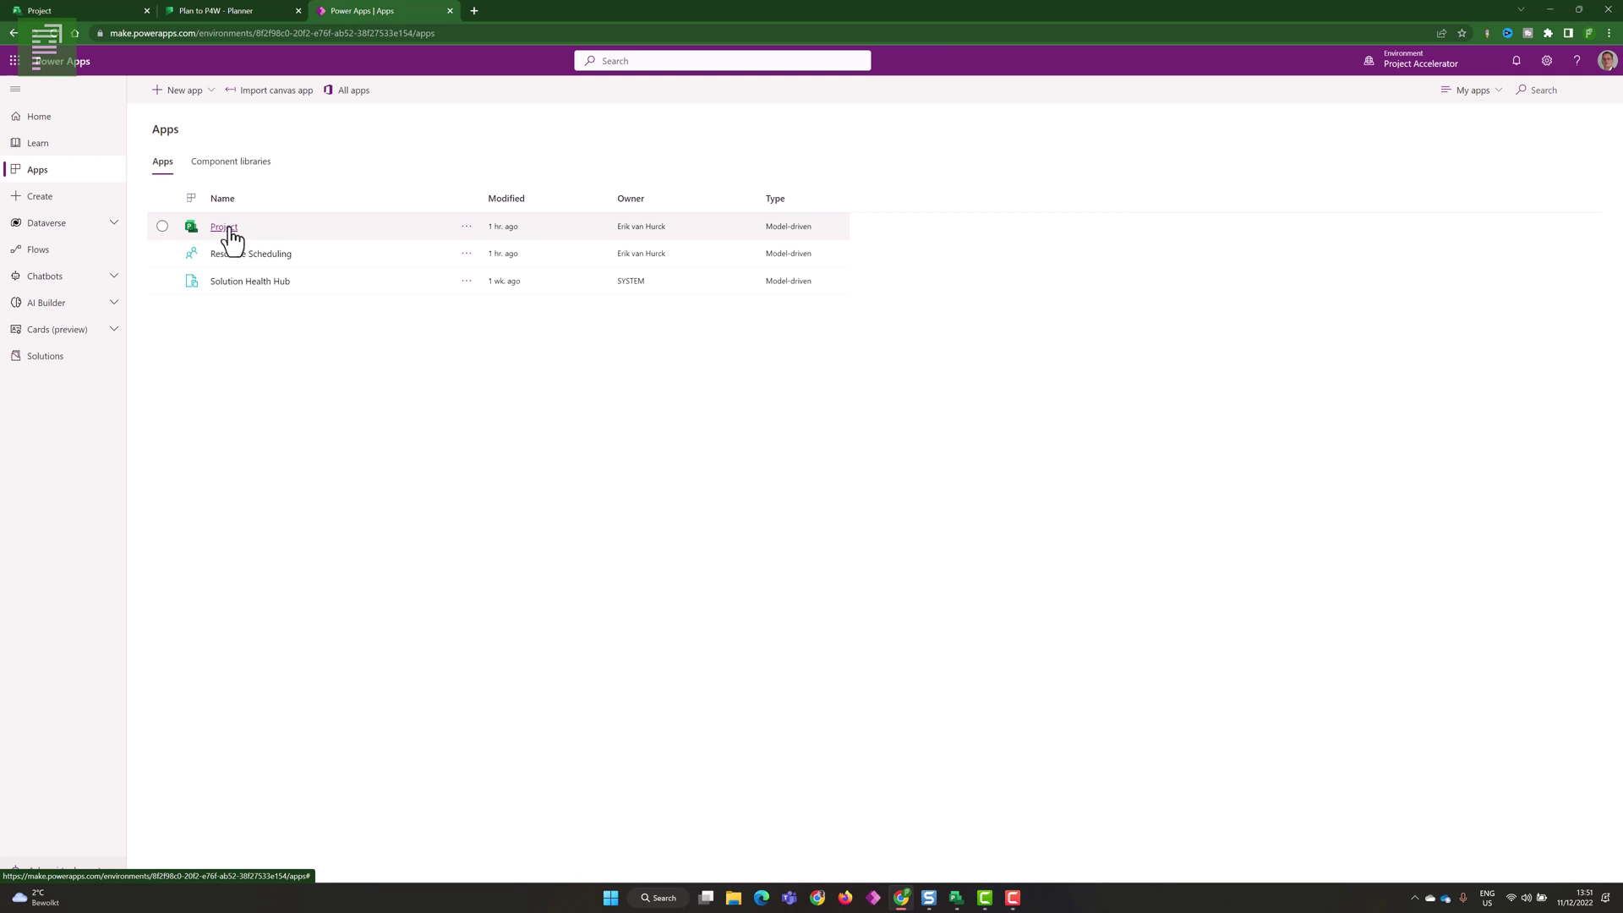
click(230, 230)
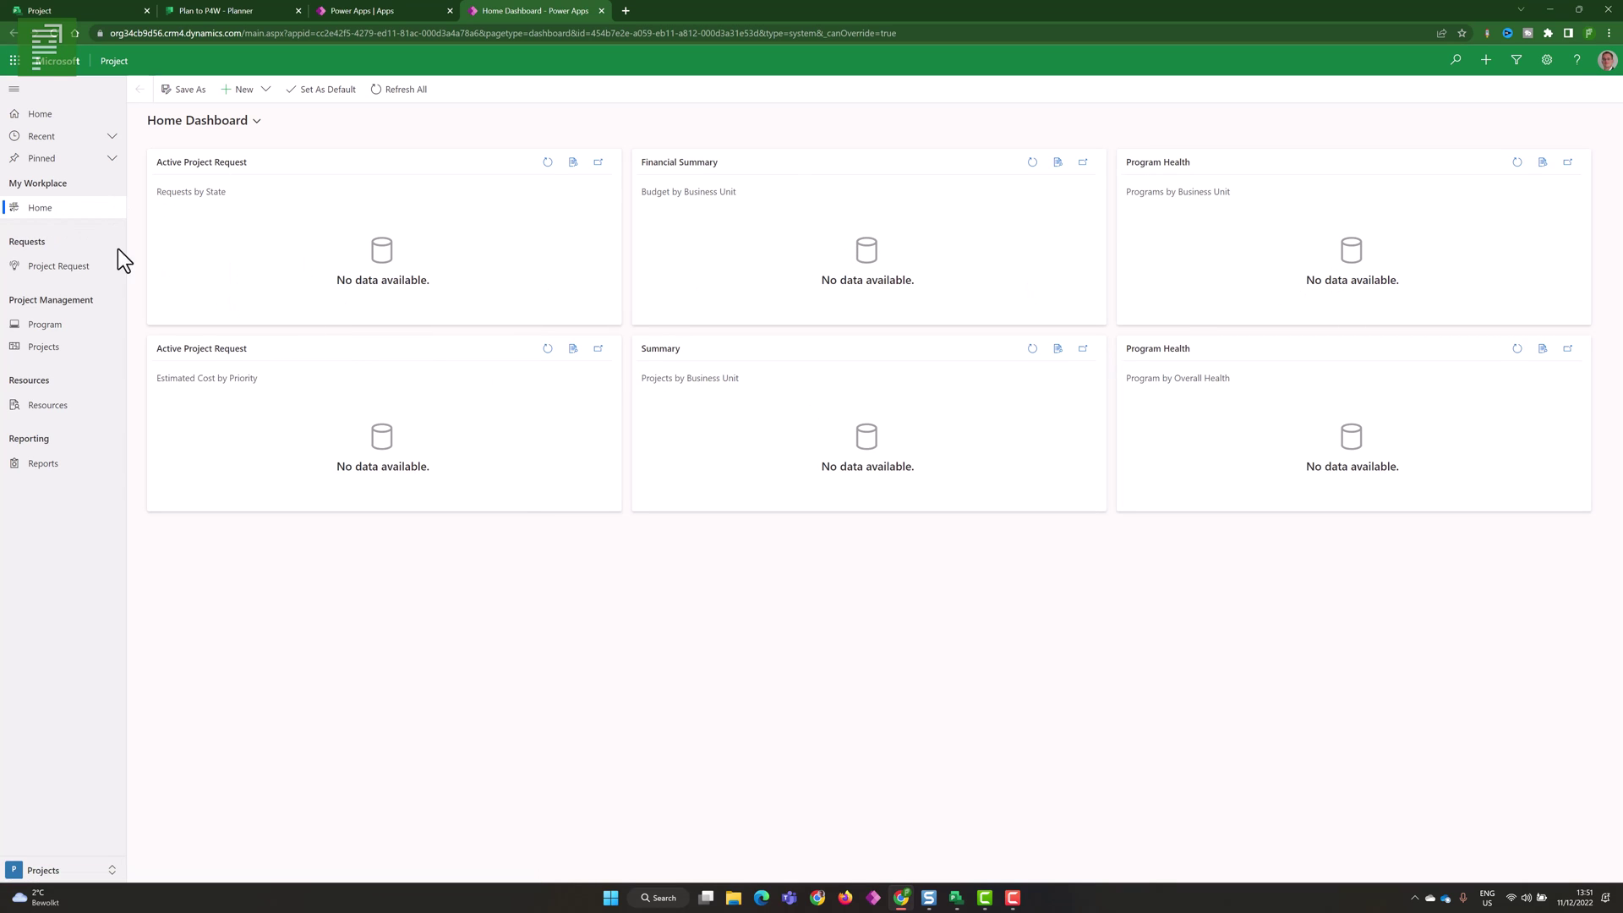
- Create and save a new project named 'Project 100-5', then go to its Tasks tab
click(49, 351)
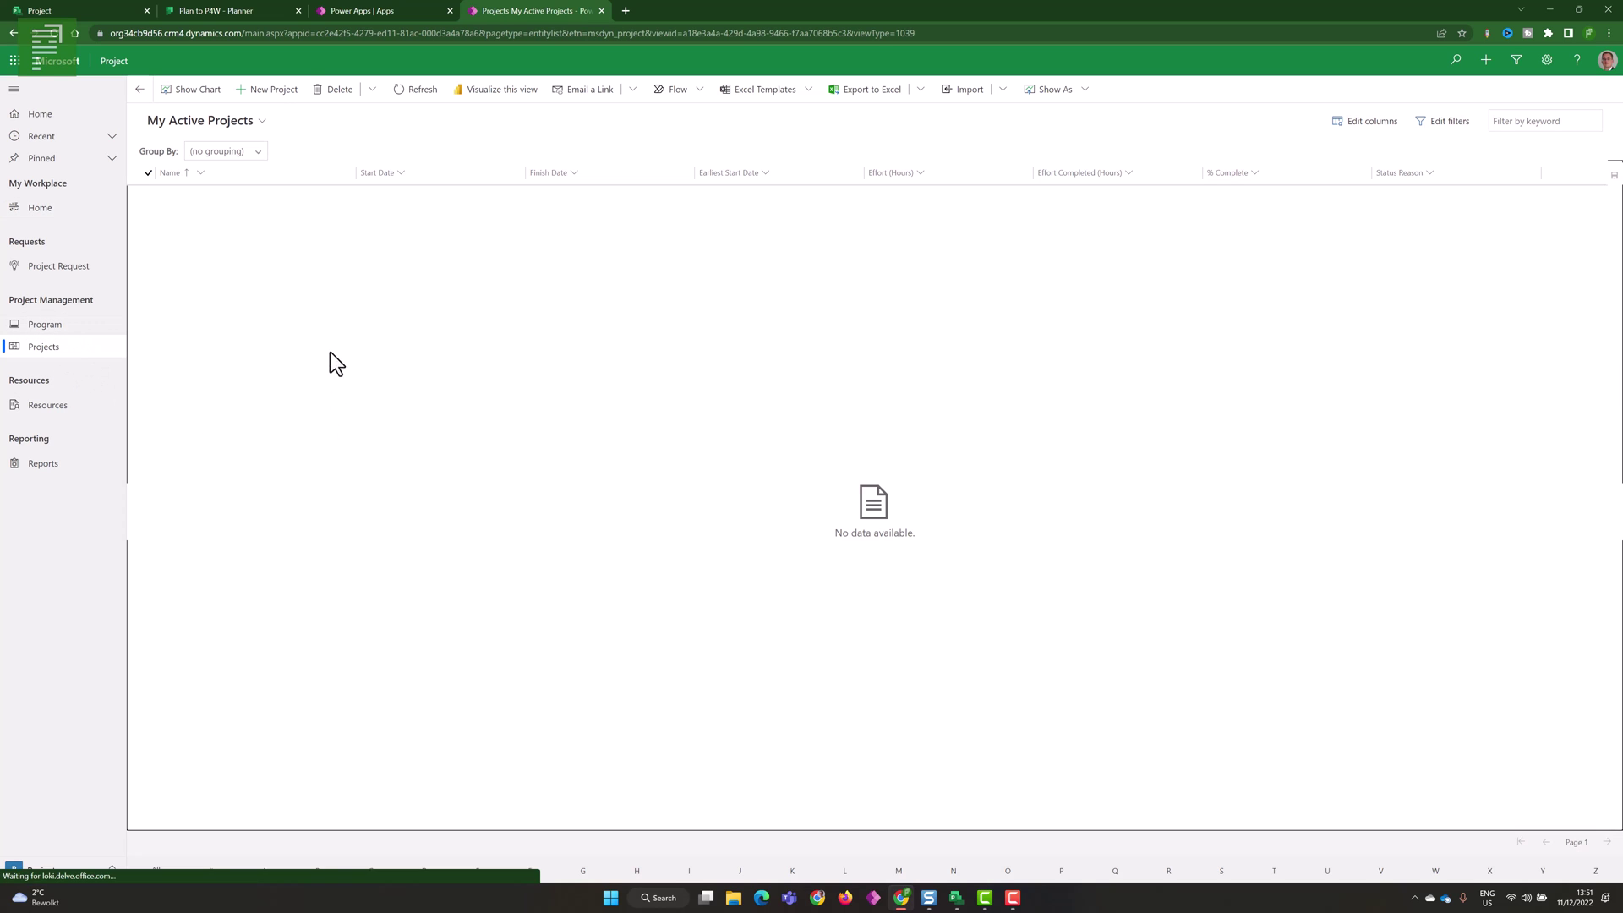
click(257, 90)
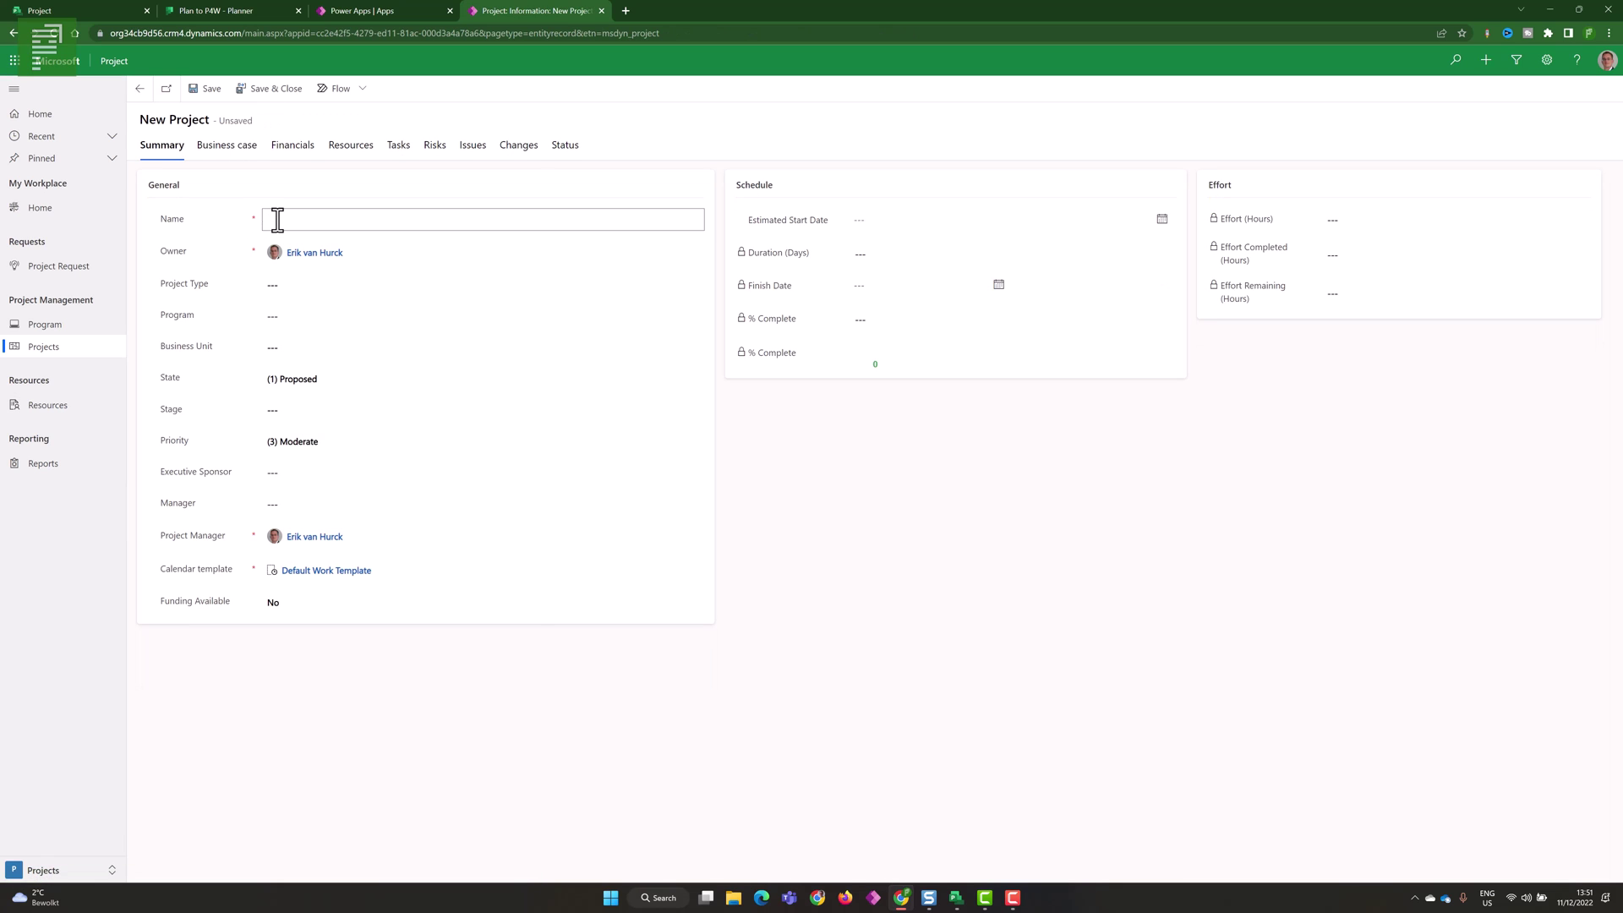
click(277, 219)
text(Projectu)
key(BackSpace)
key(BackSpace)
text(Project 100-5)
click(211, 89)
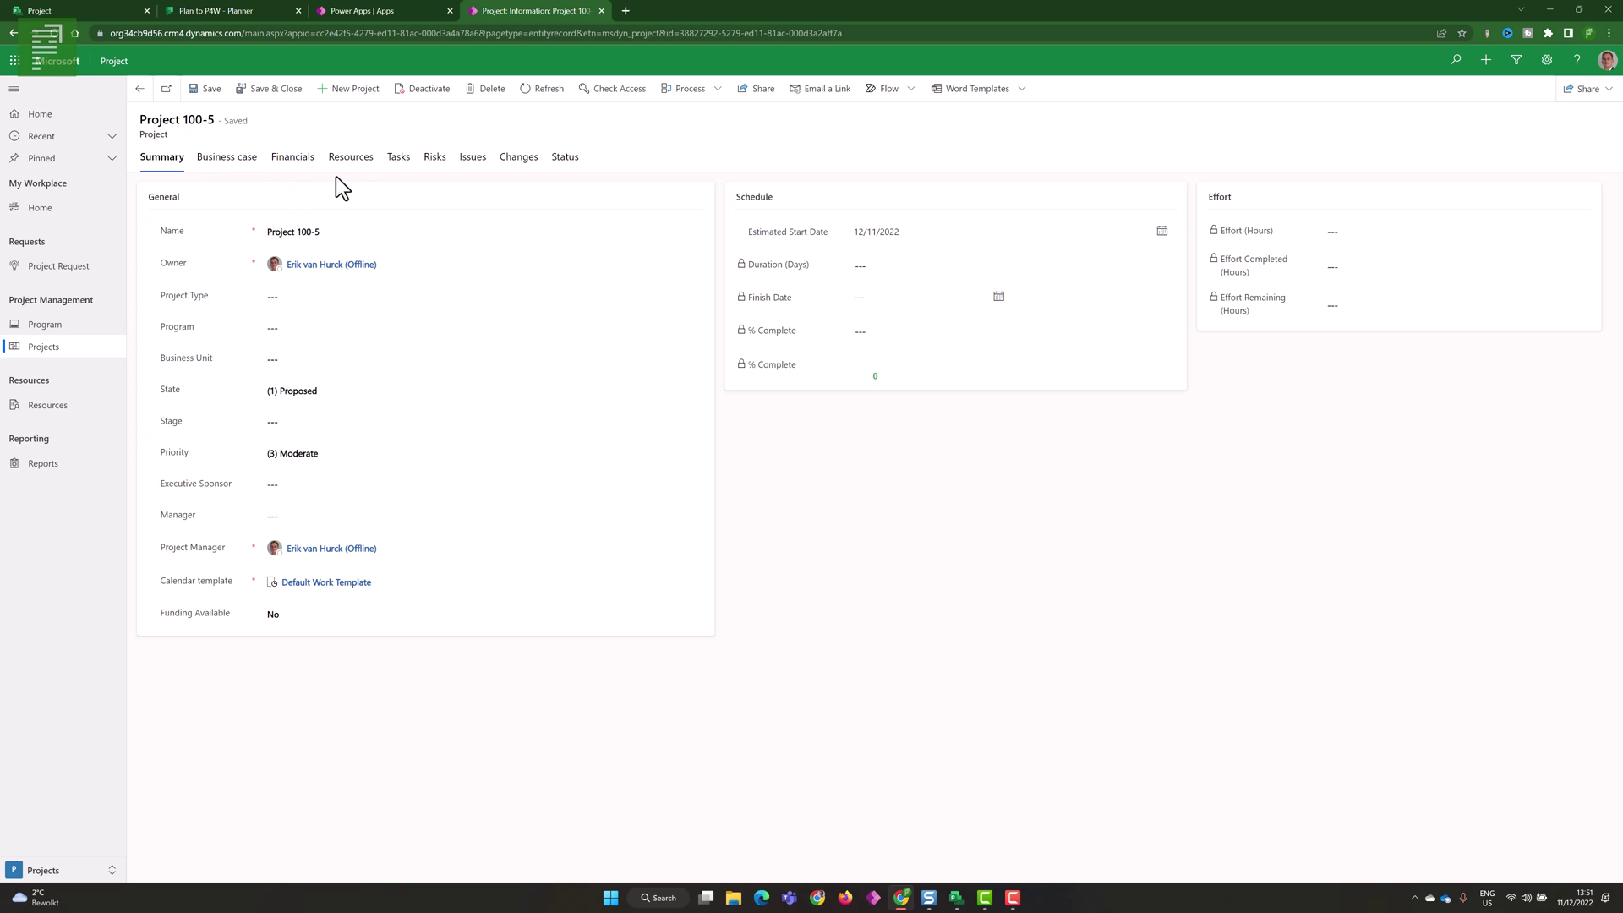
click(392, 164)
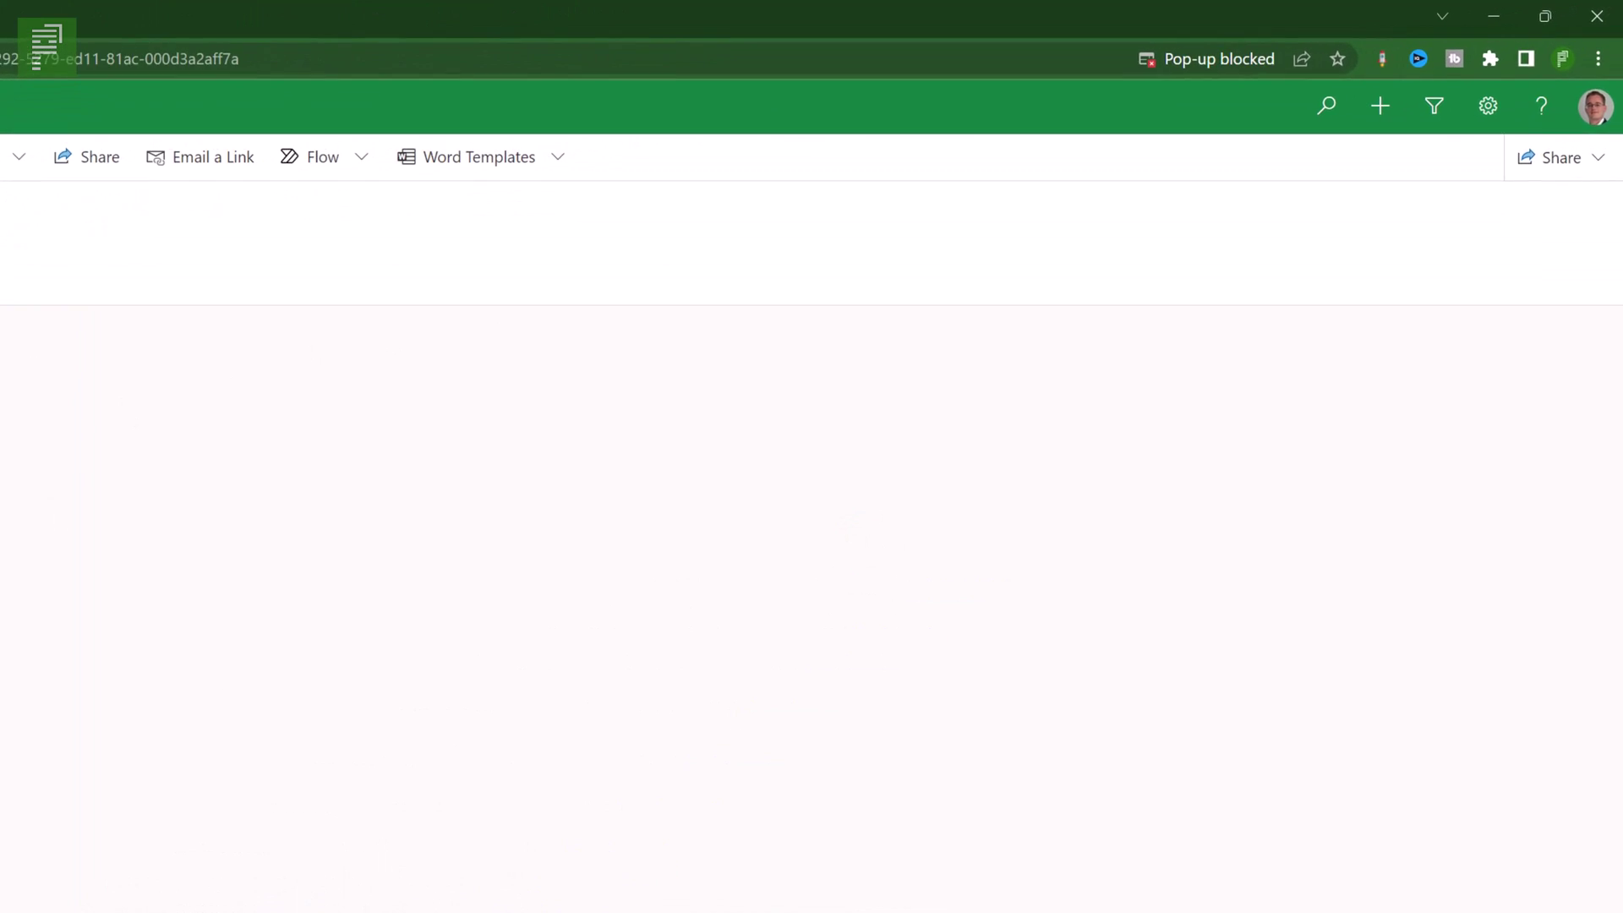
- Always allow pop-ups for the site and reload Project 100-5 so its task grid loads
click(1264, 59)
click(1104, 170)
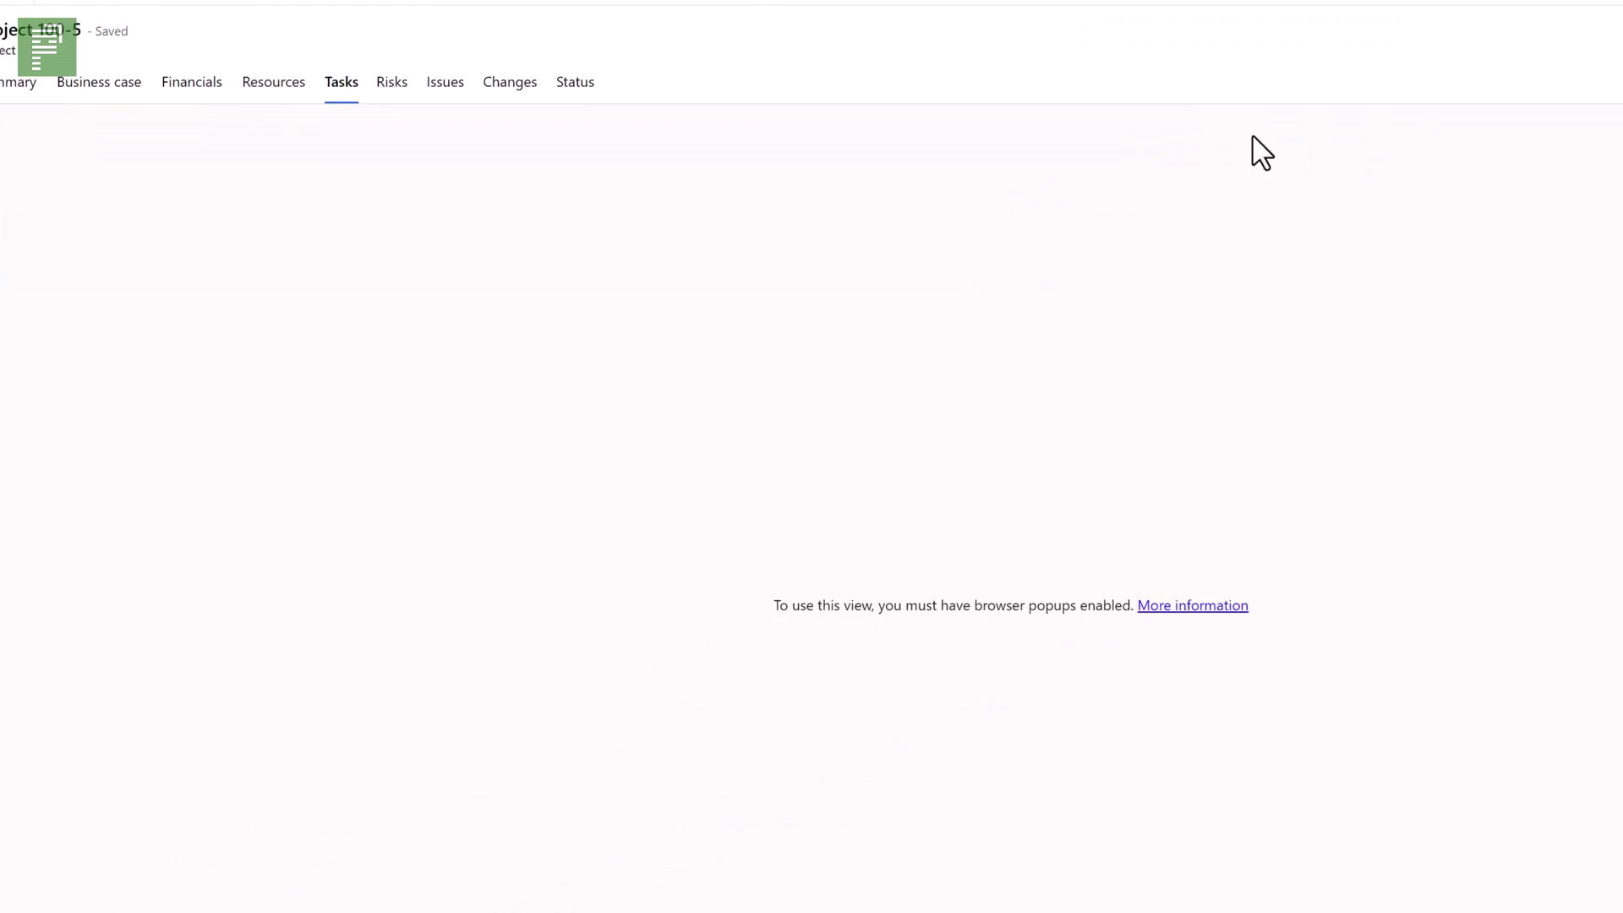
click(56, 95)
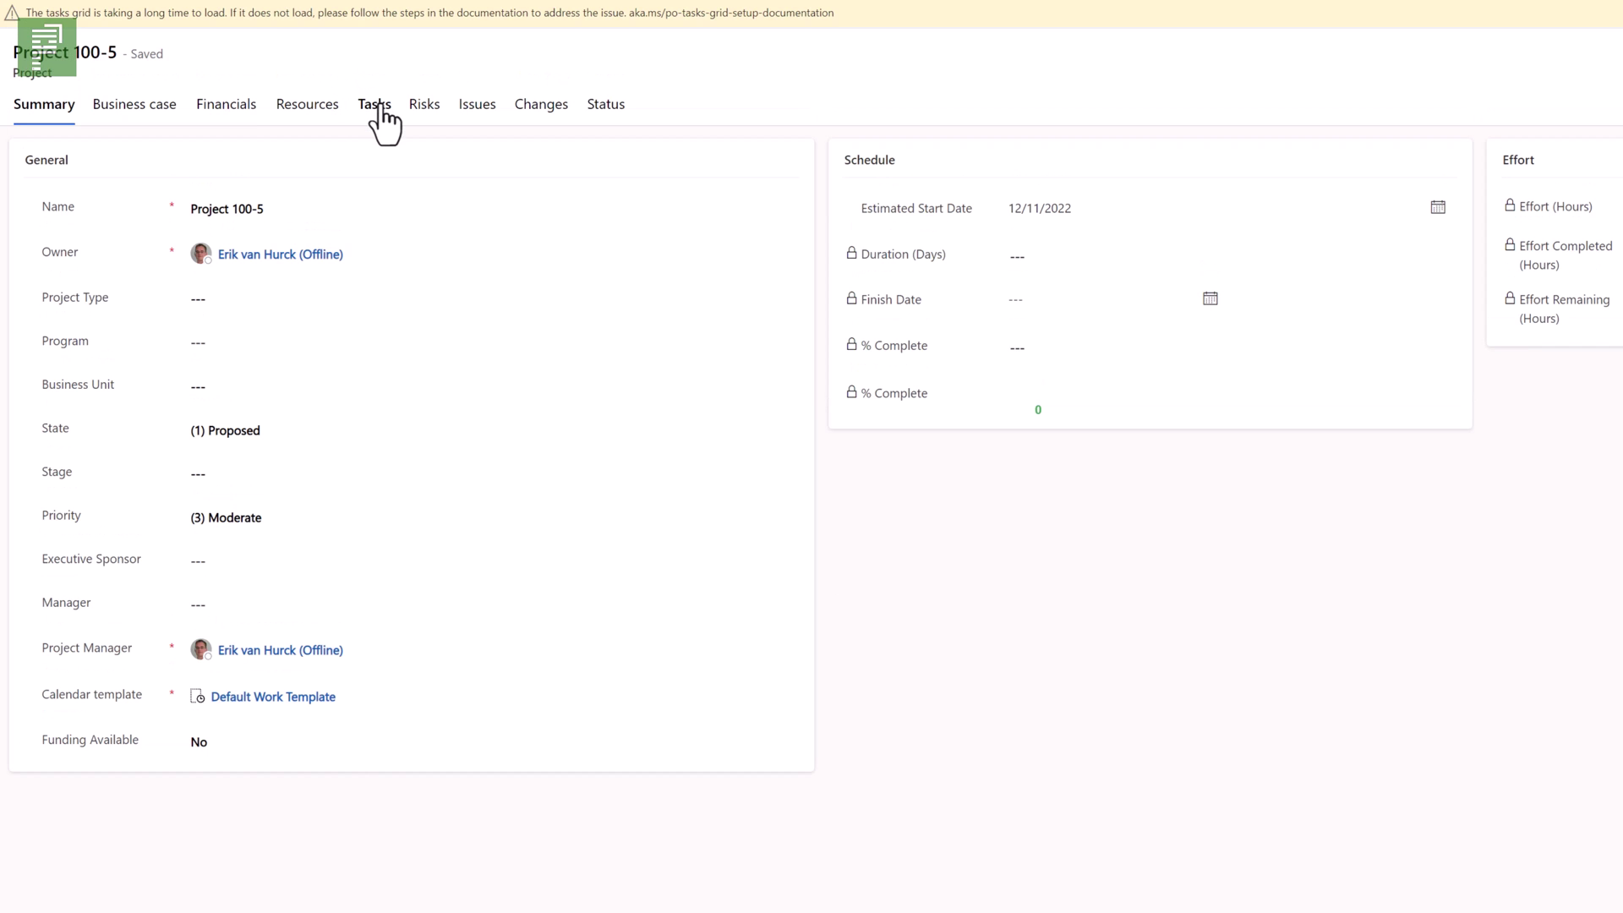
click(380, 108)
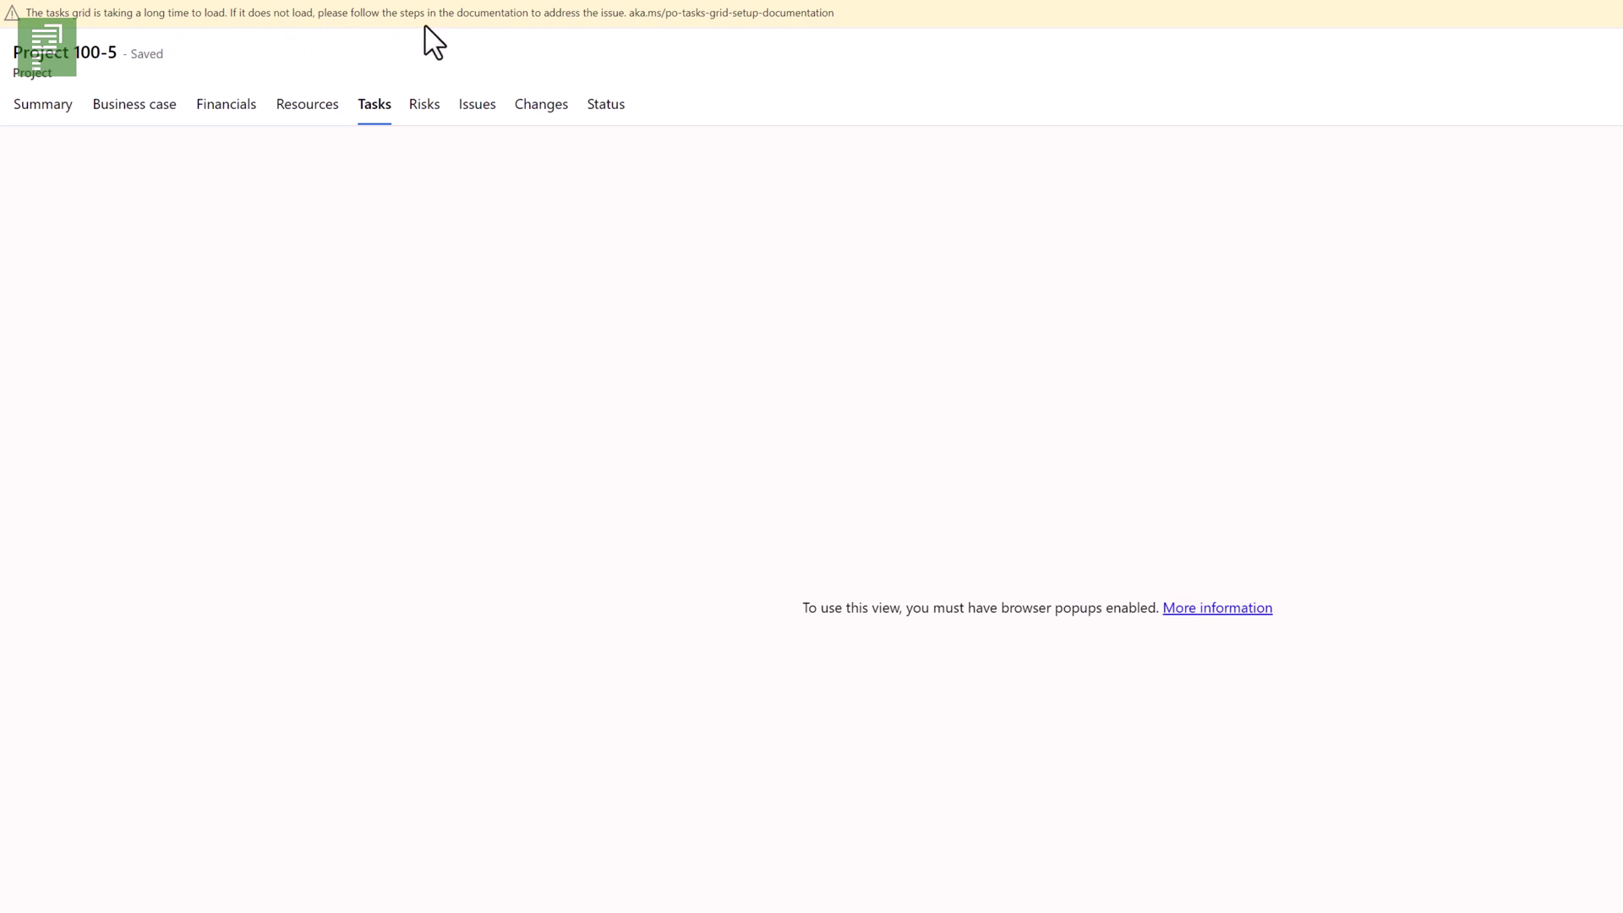
drag(630, 13, 845, 26)
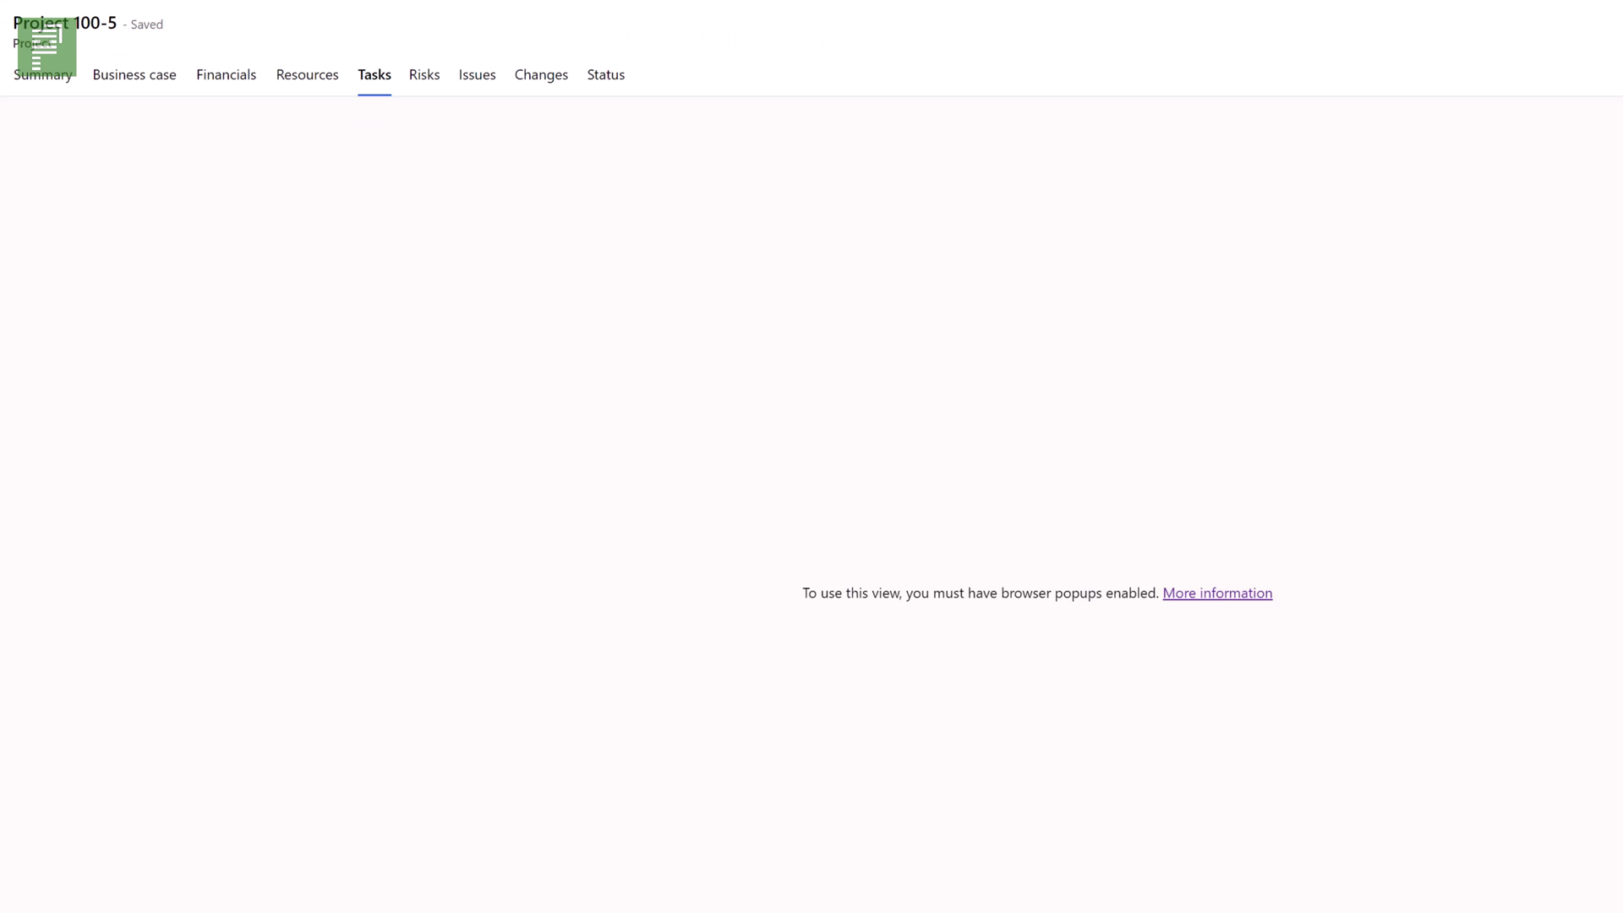
click(362, 76)
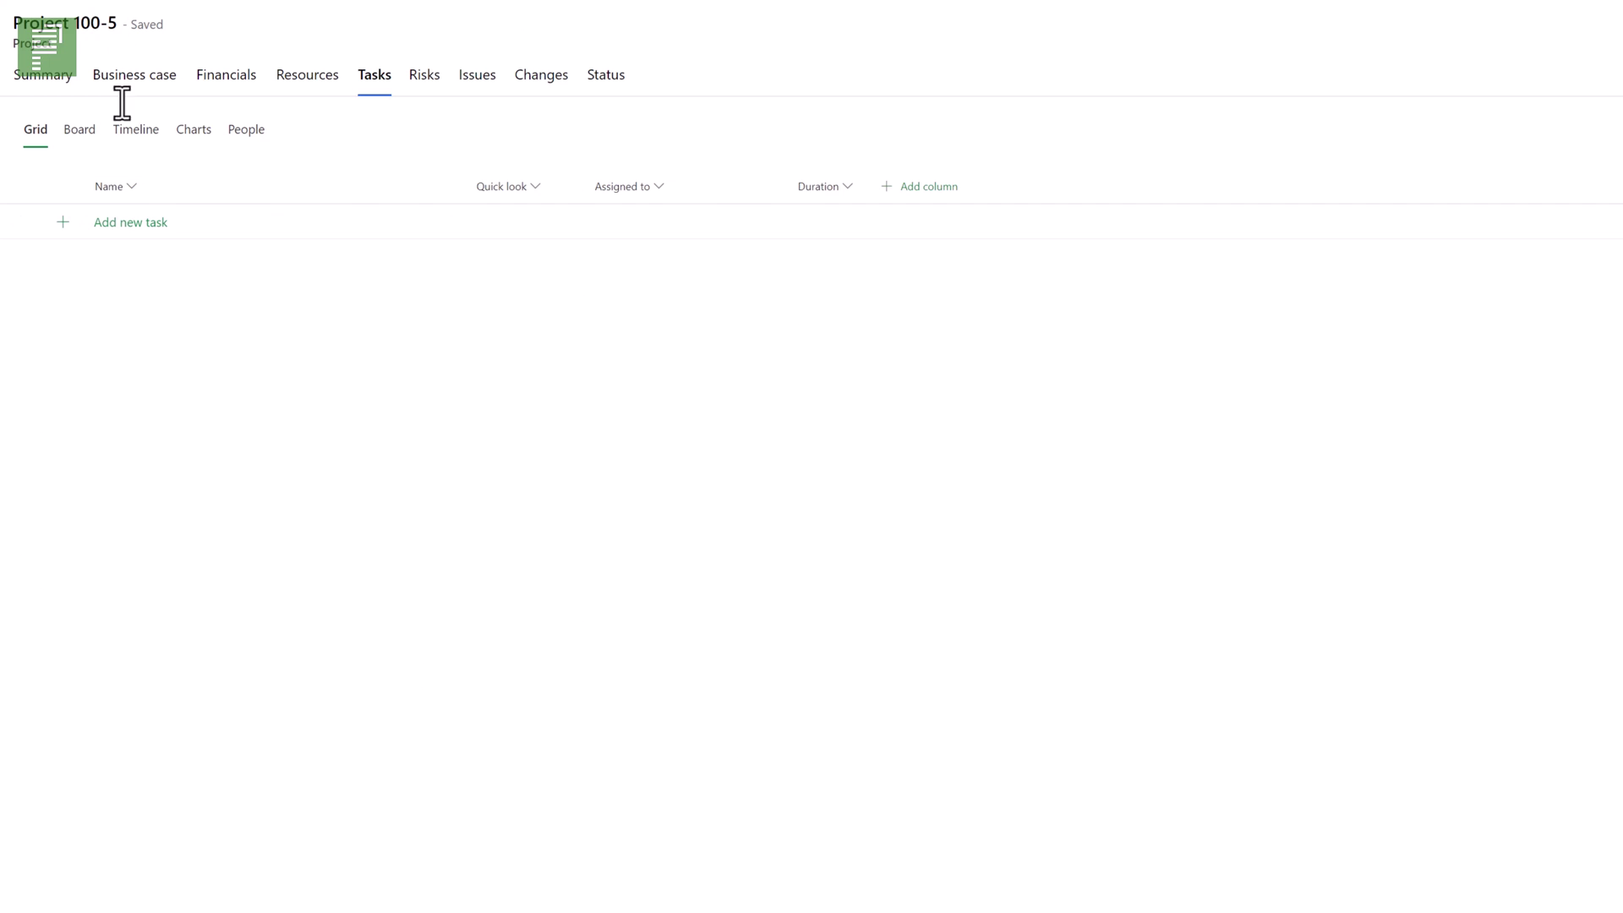
- Add the tasks Summary 1, Task 1, Task 2 and Milestone to the grid
click(142, 212)
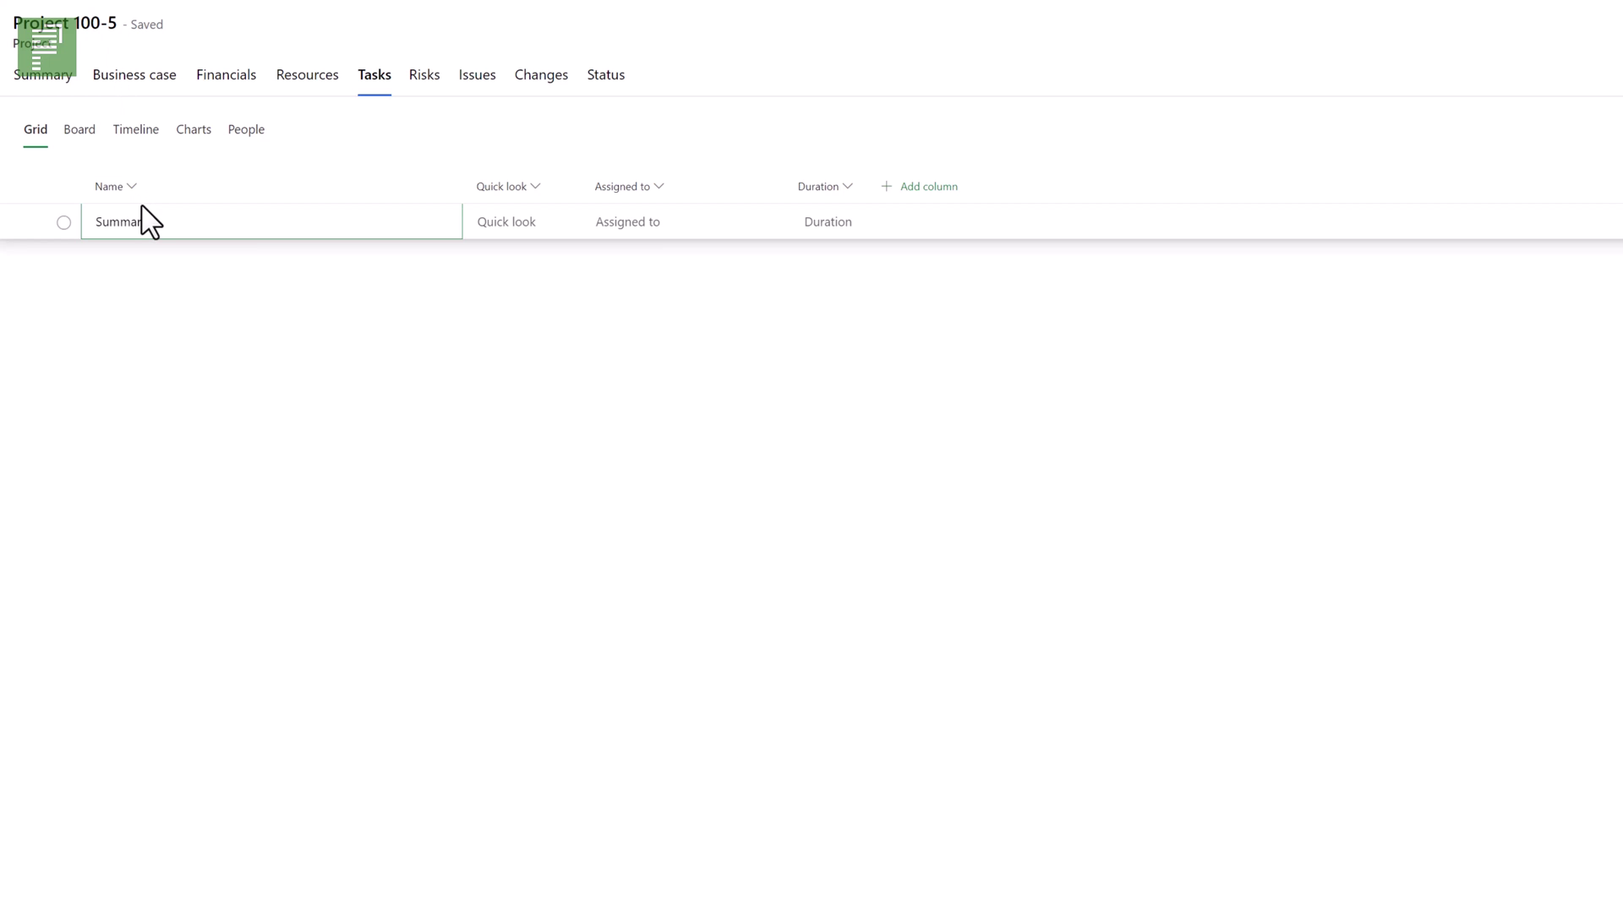
key(Return)
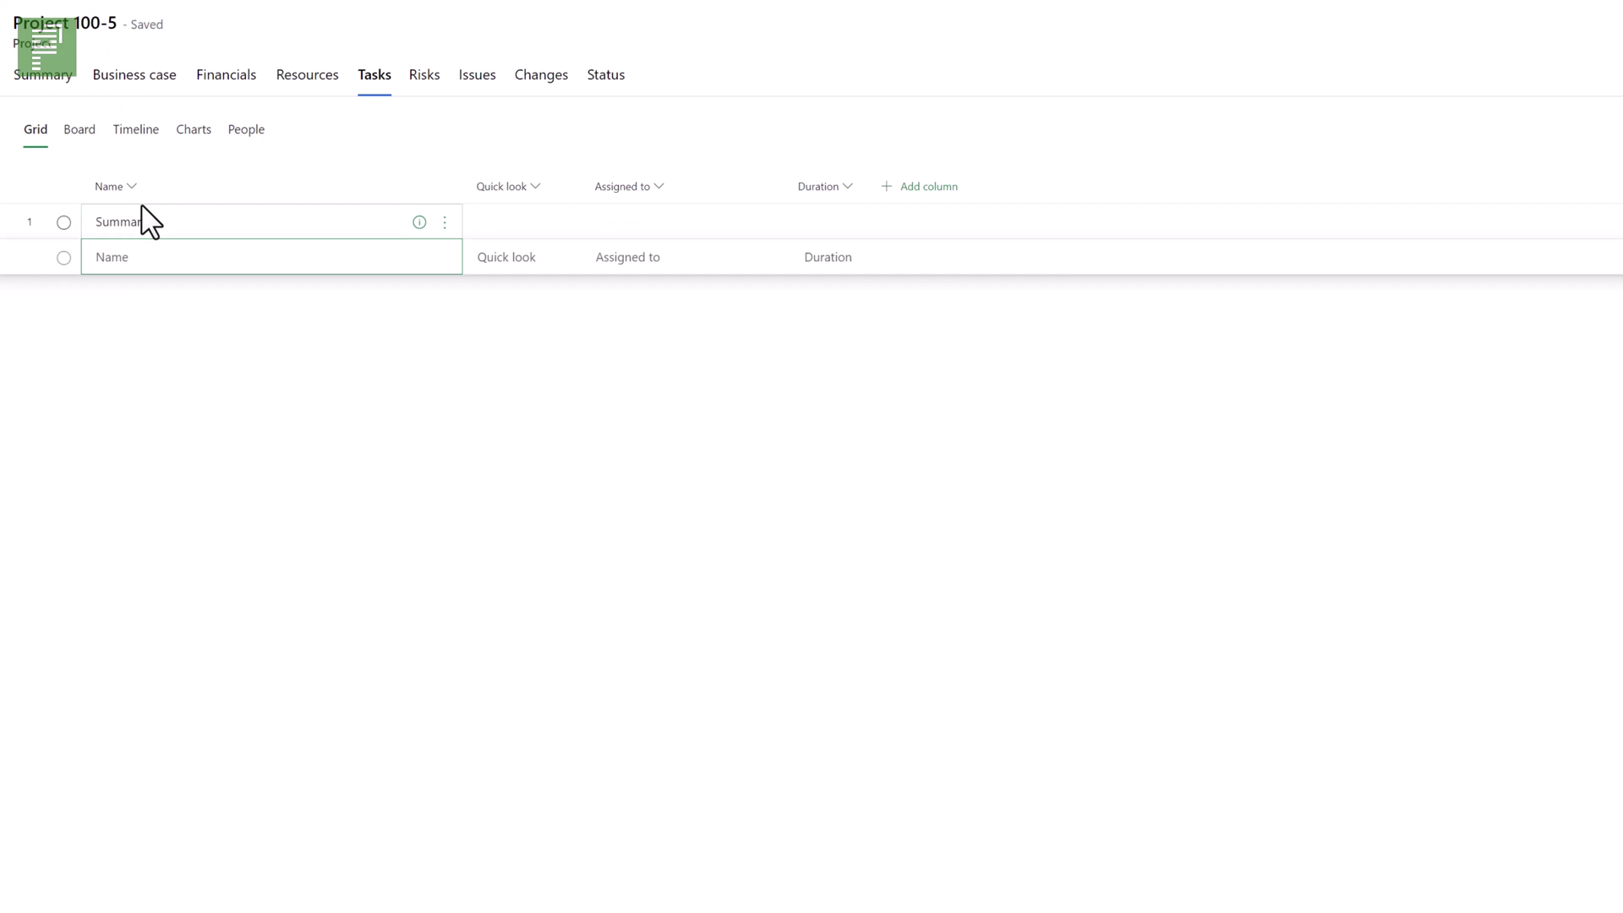
key(Return)
text(Ta)
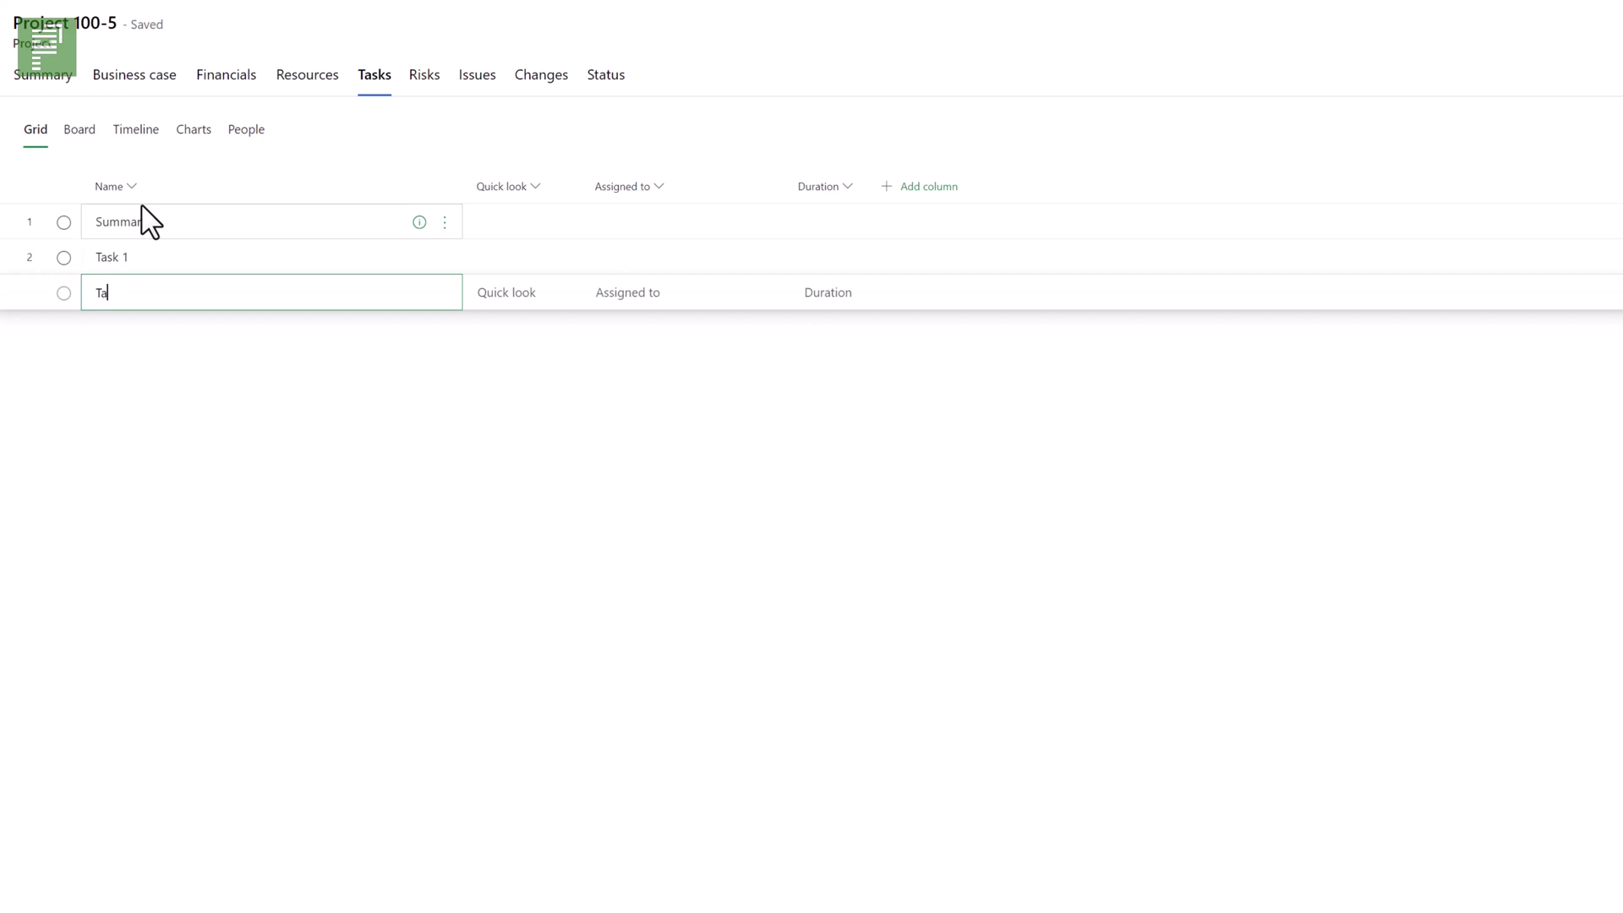
text(sk 2)
key(Return)
text(Milestone)
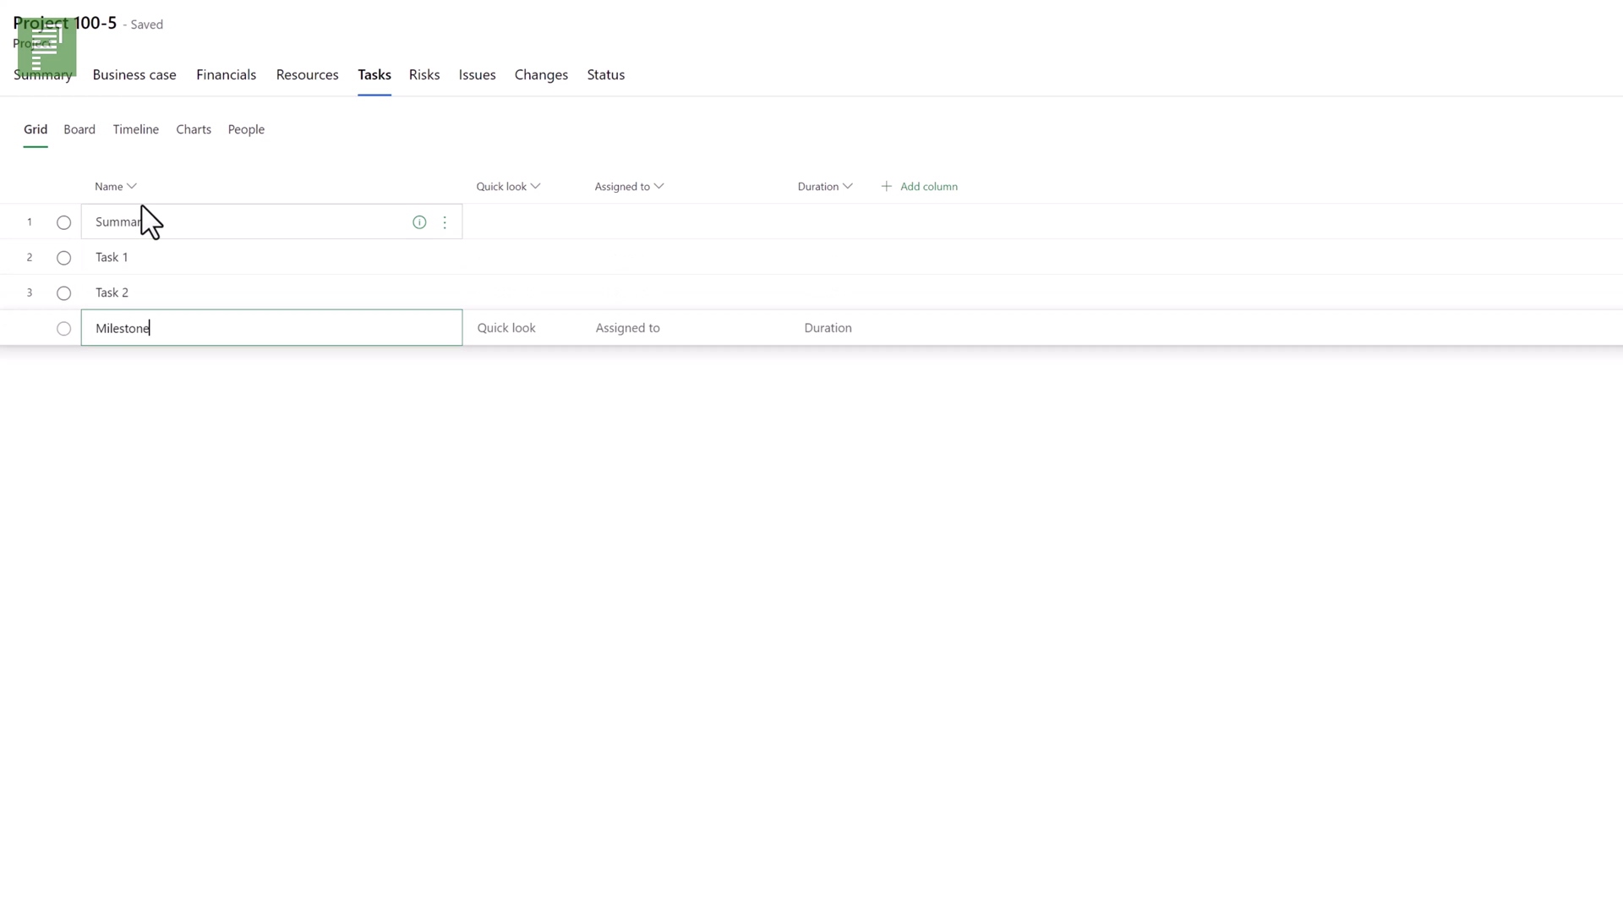
- Set durations: Milestone 0 days, Task 2 3 weeks and Task 1 3 weeks
click(849, 328)
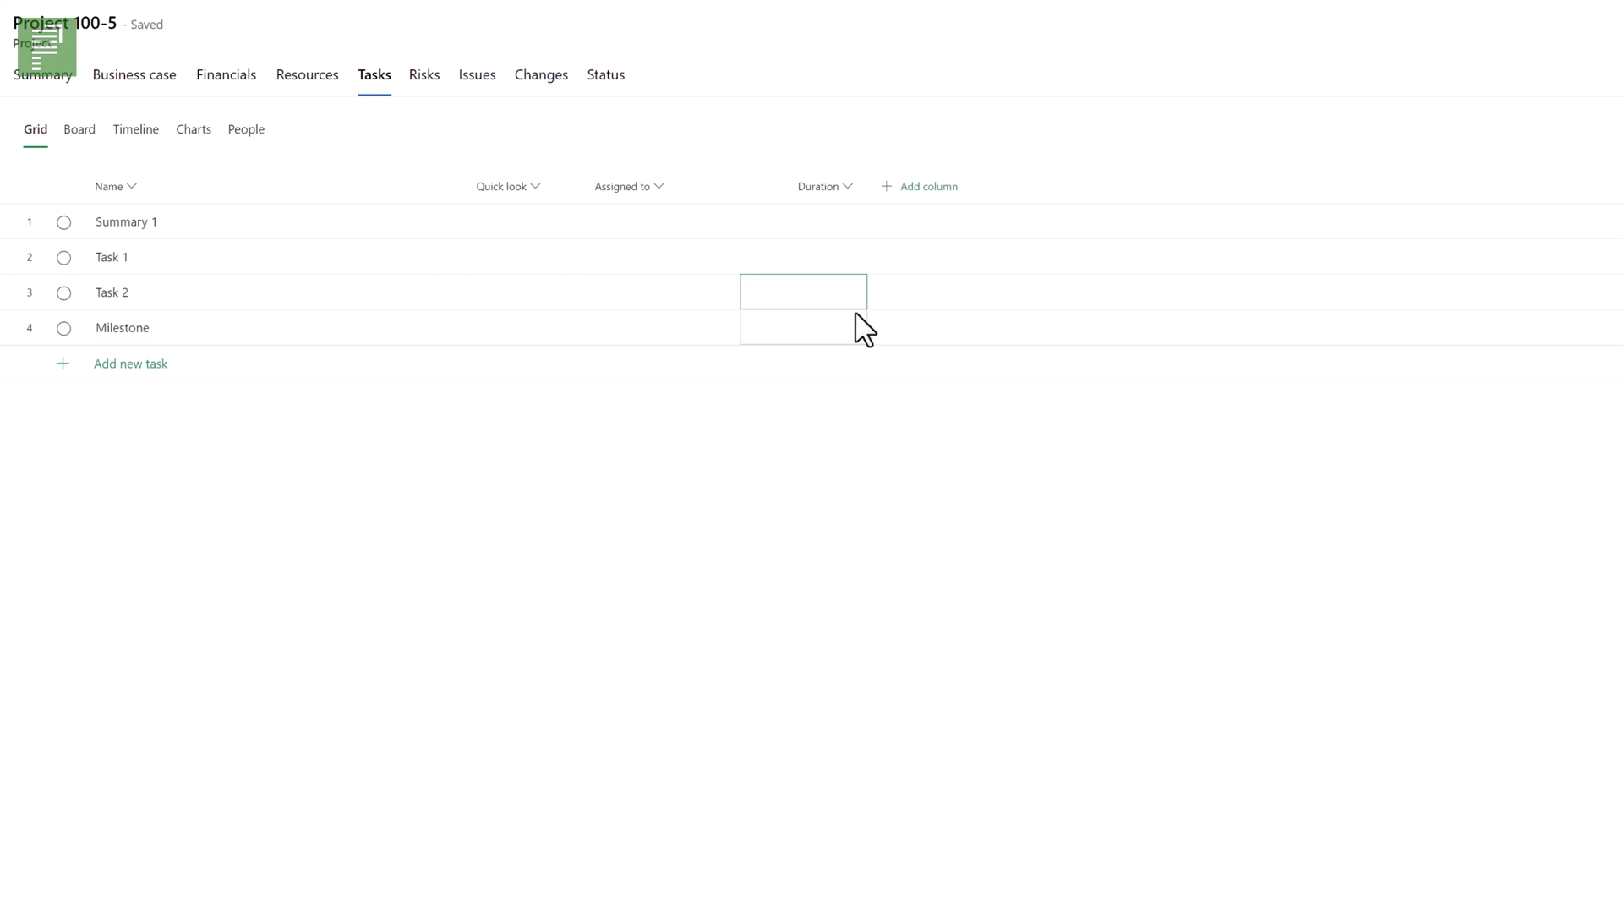
text(0d)
key(Up)
text(3)
key(Up)
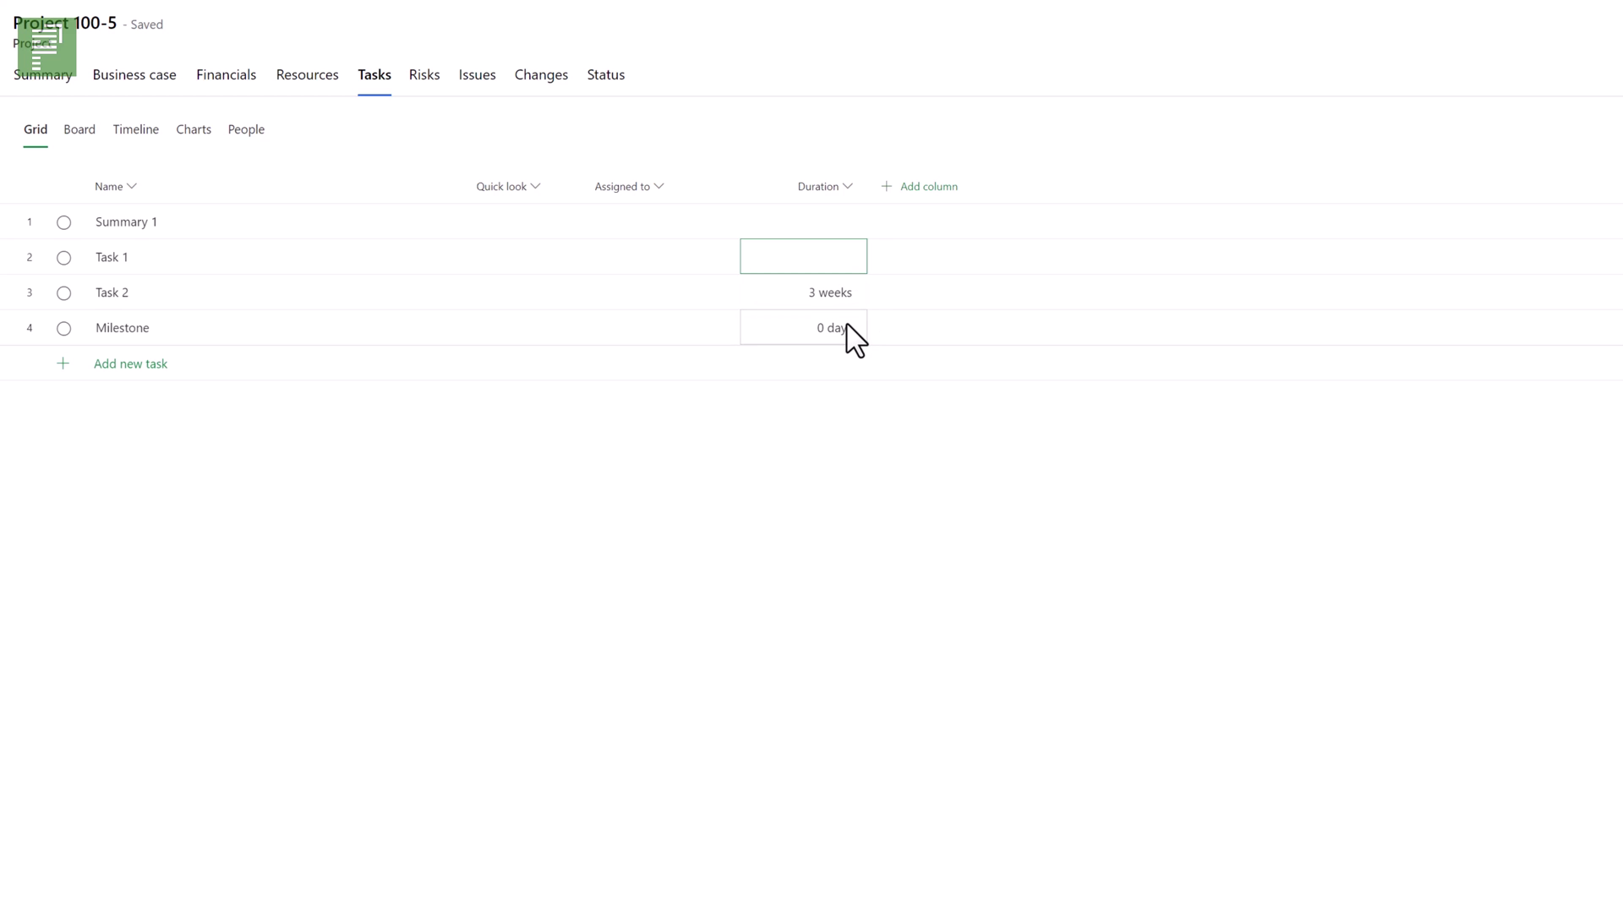
text(3w)
key(Up)
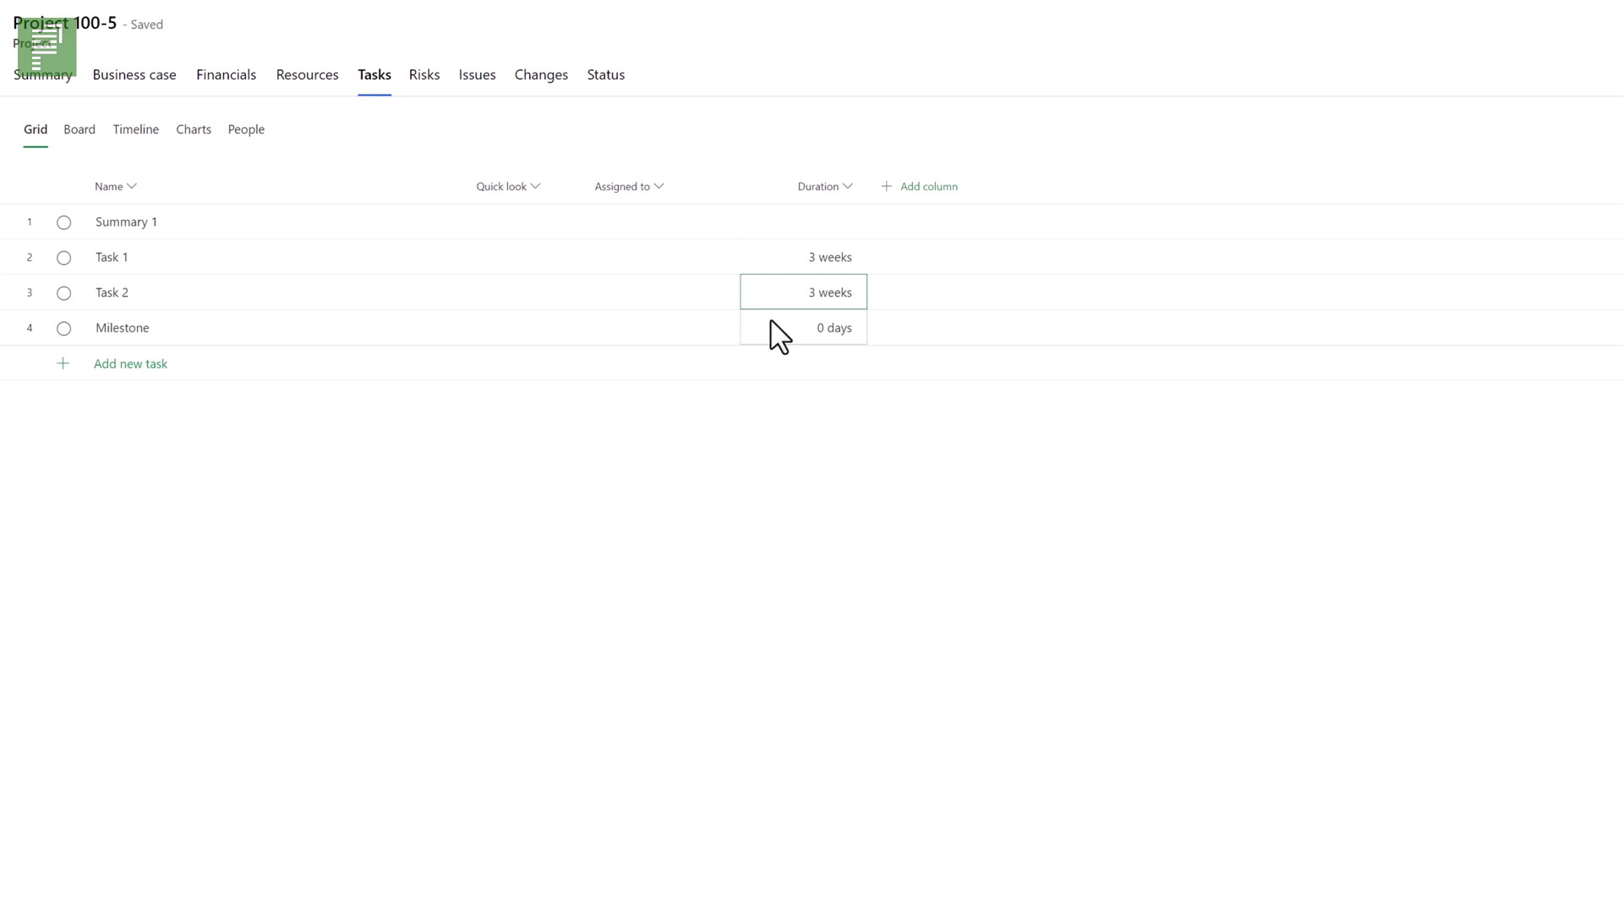
- Make Task 1 through Milestone linked subtasks of Summary 1 and view them as a board
drag(246, 263, 242, 317)
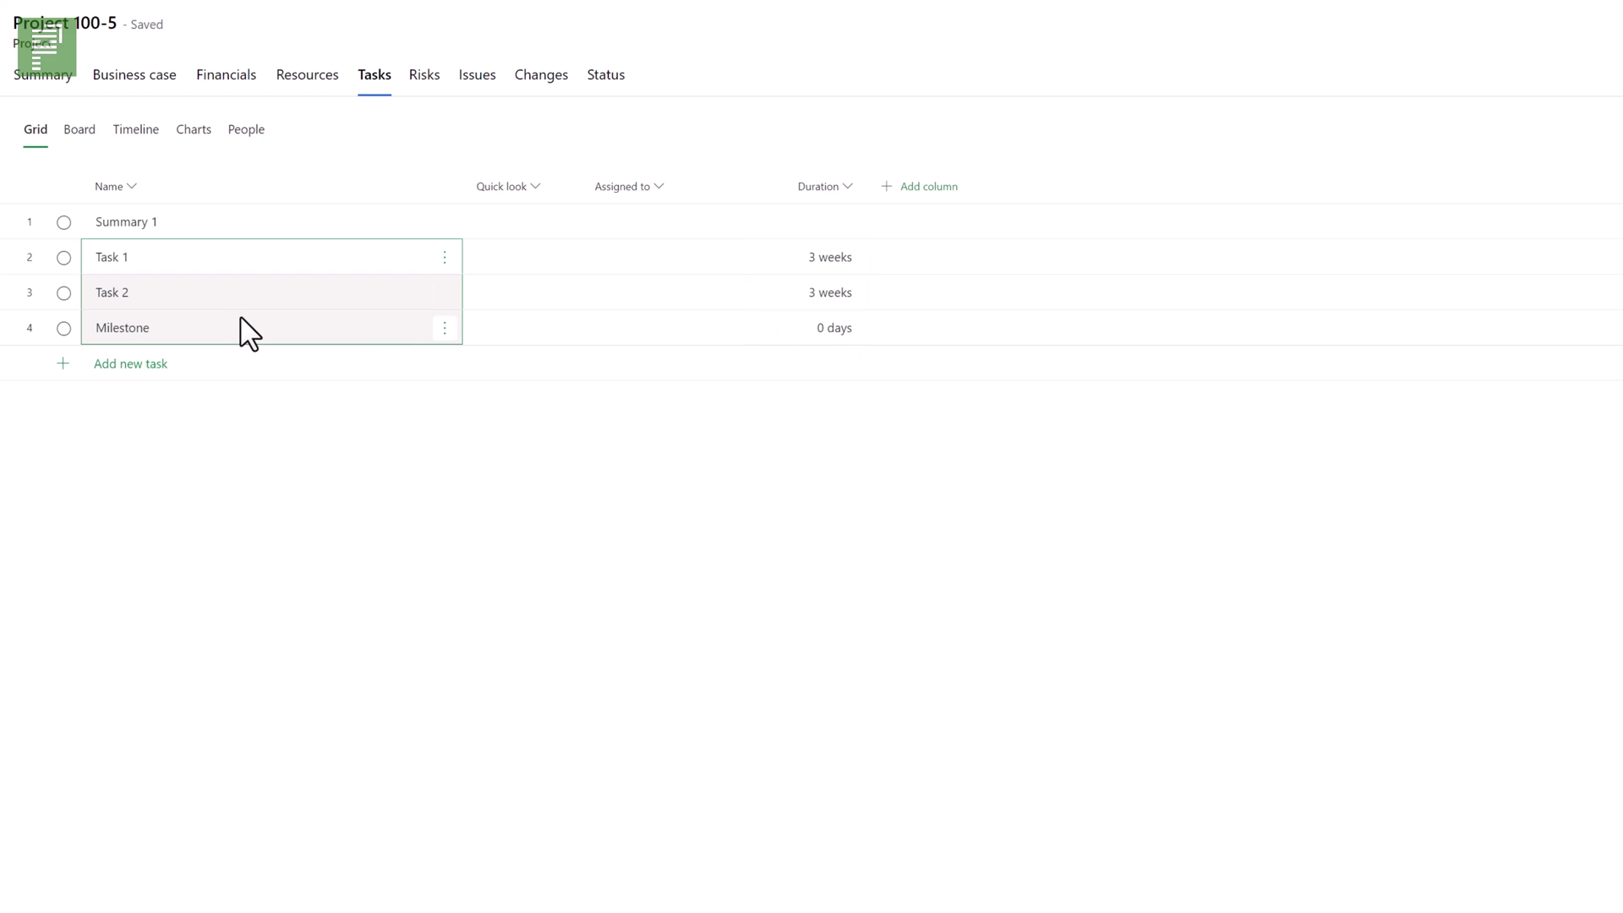
right_click(240, 319)
click(309, 371)
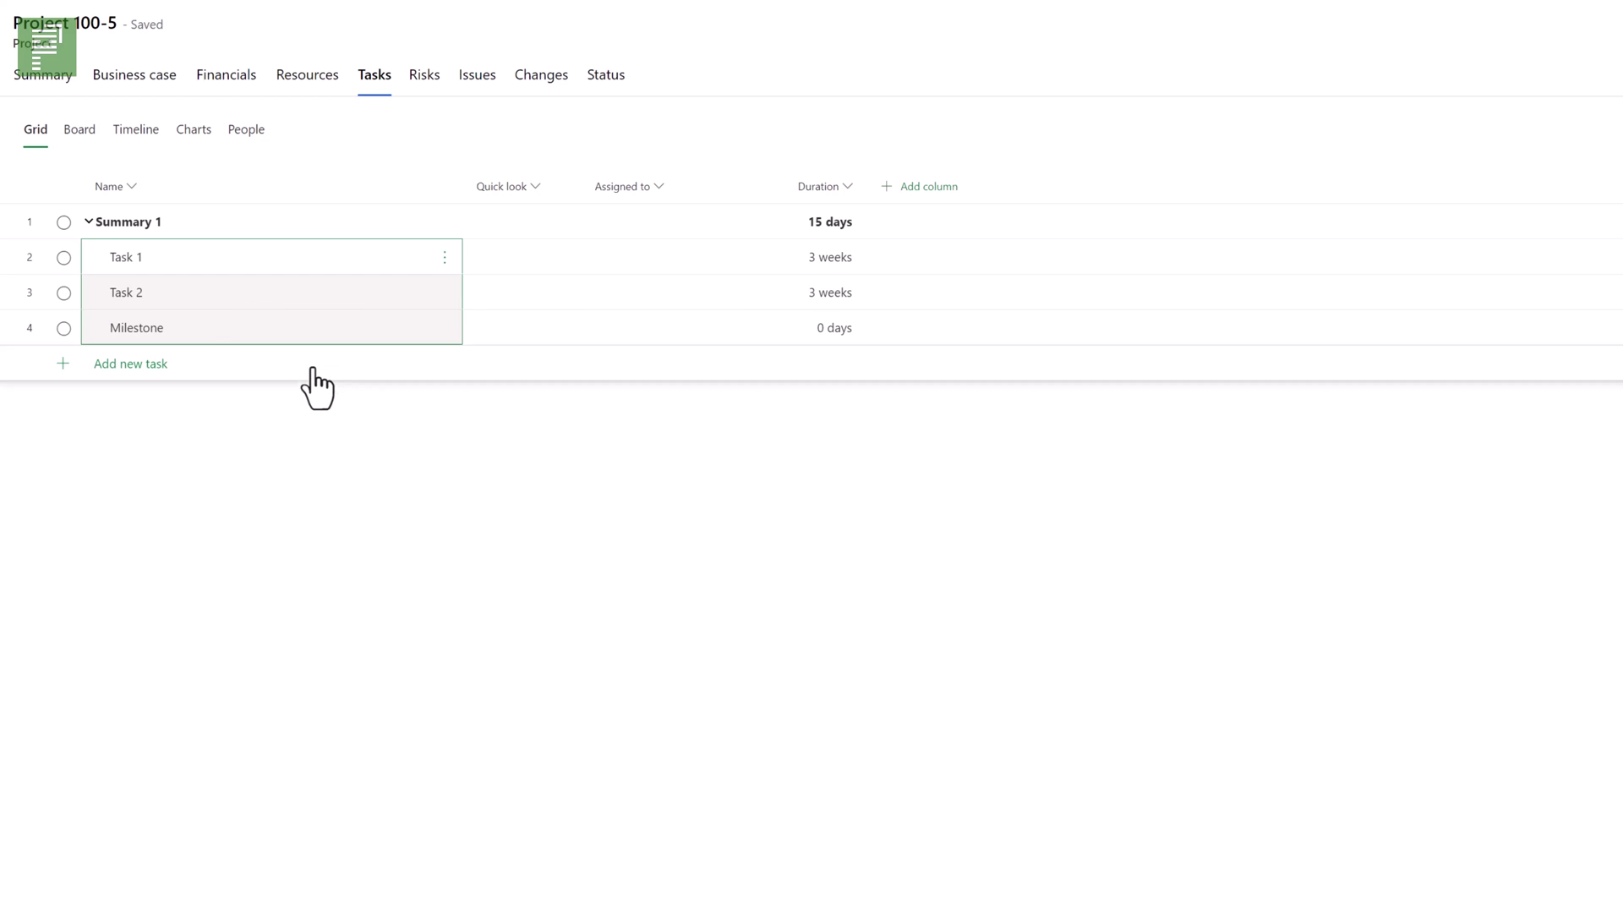
drag(286, 265, 271, 326)
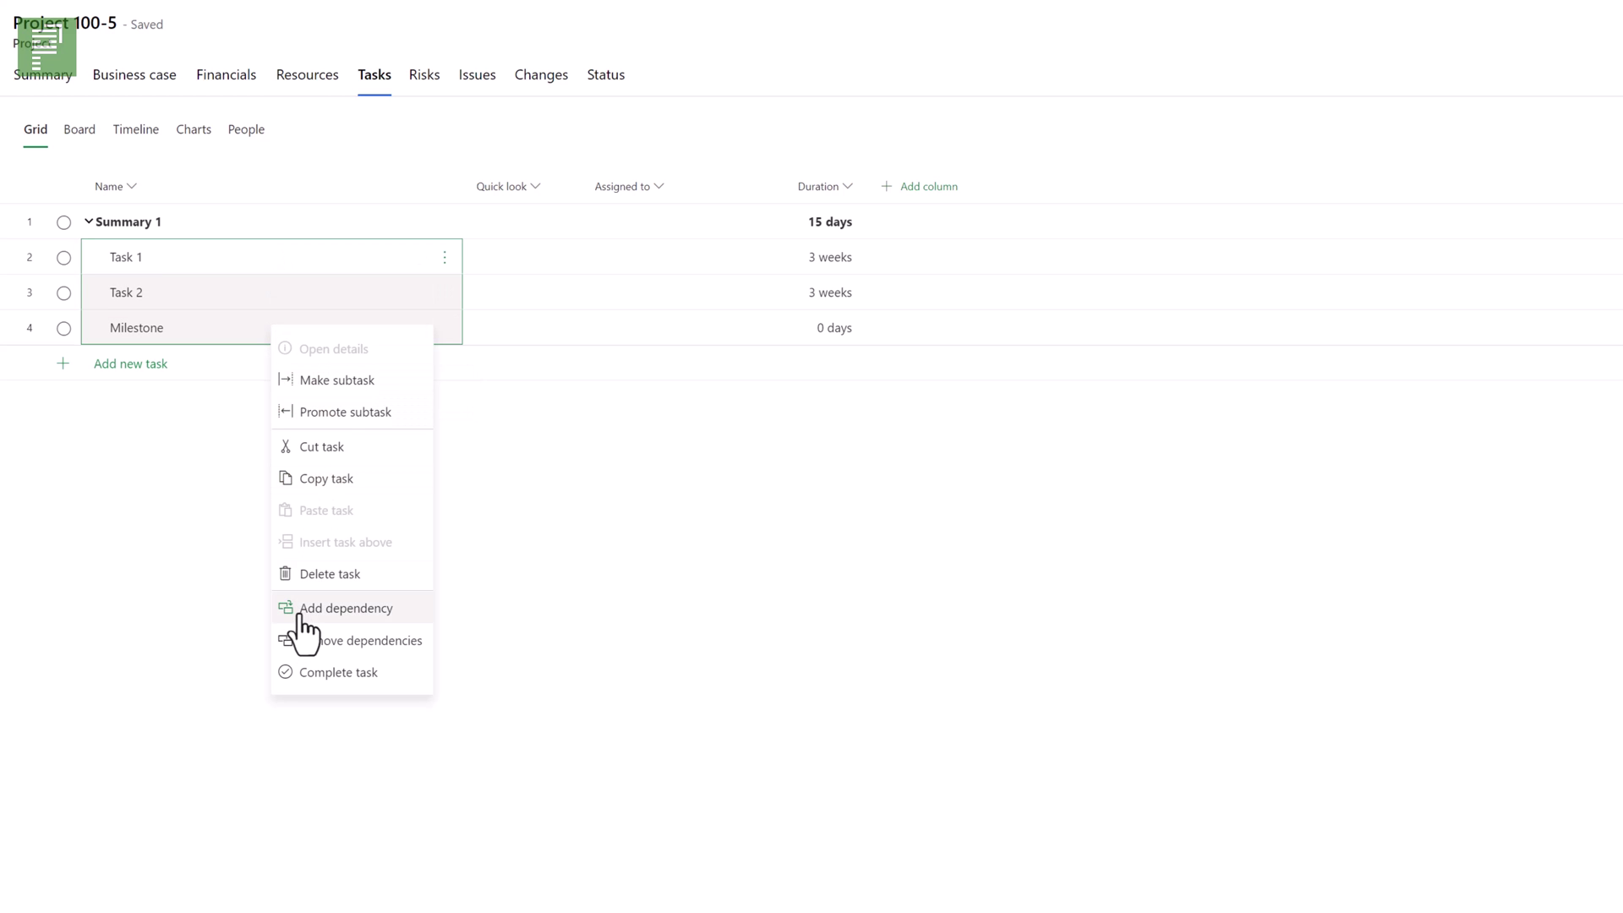
click(302, 622)
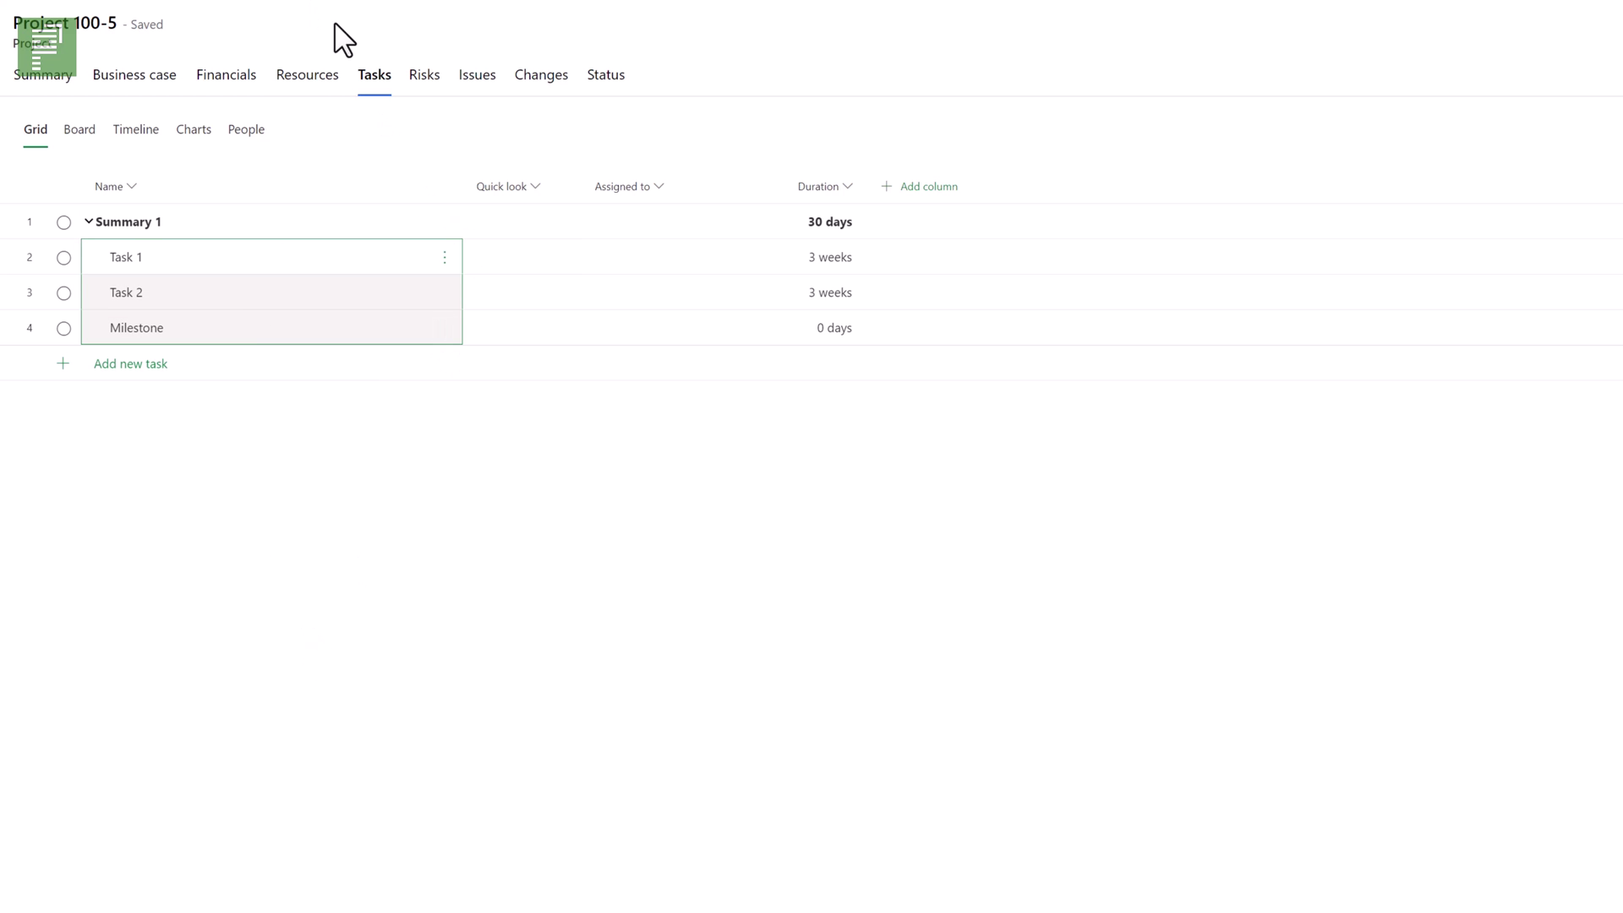
click(90, 131)
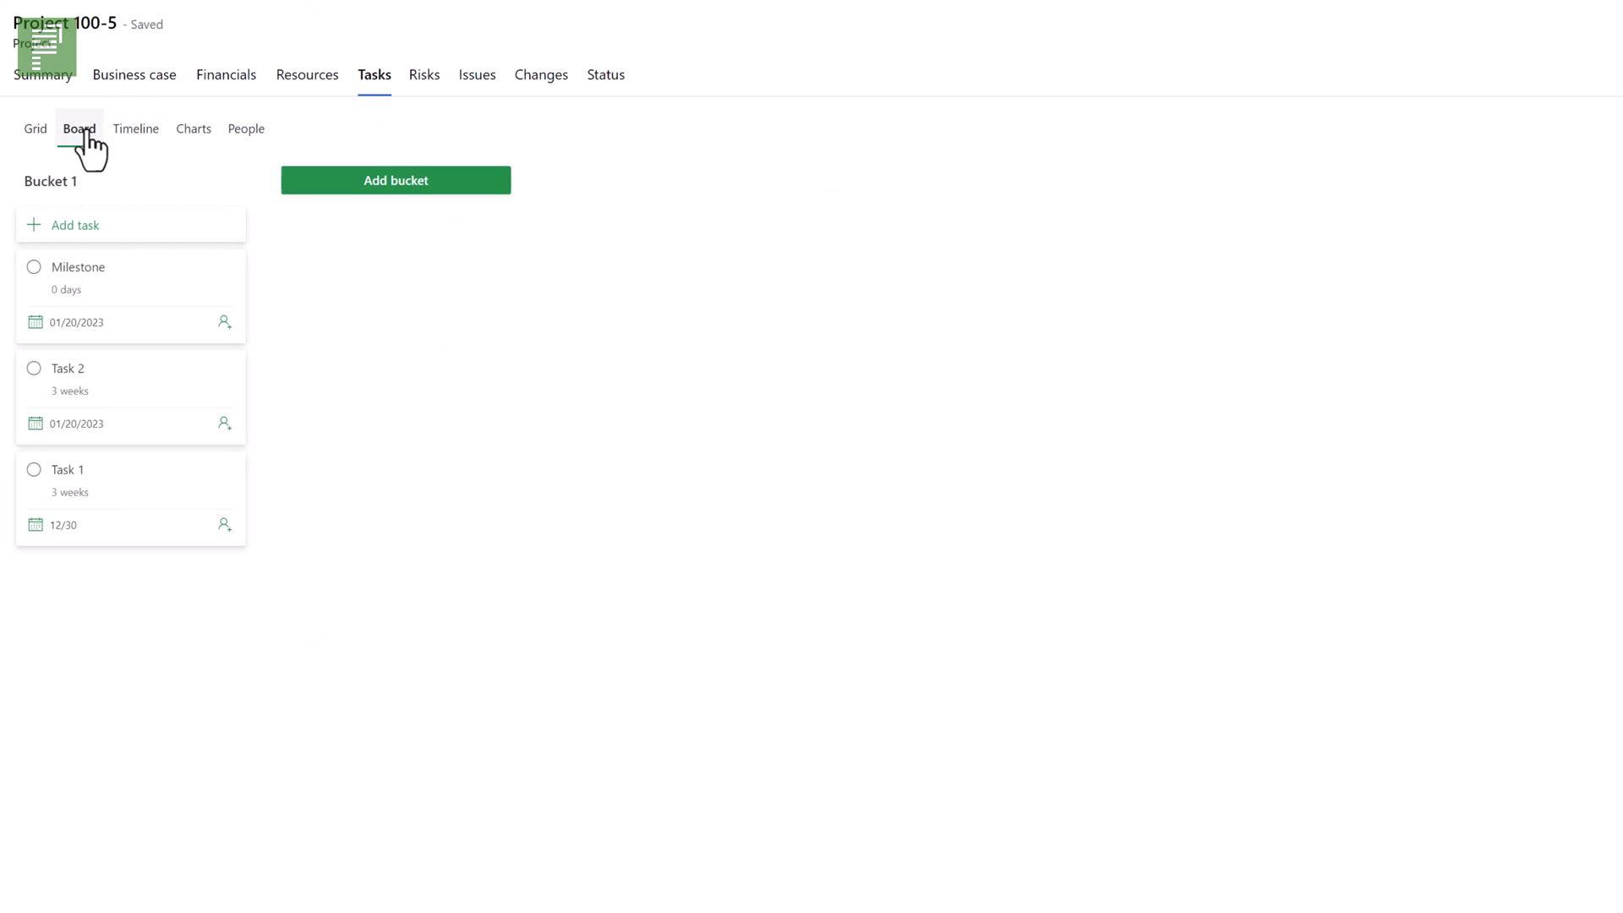
- Review the Timeline, Charts and Grid views, then return to the project summary
click(137, 136)
click(194, 137)
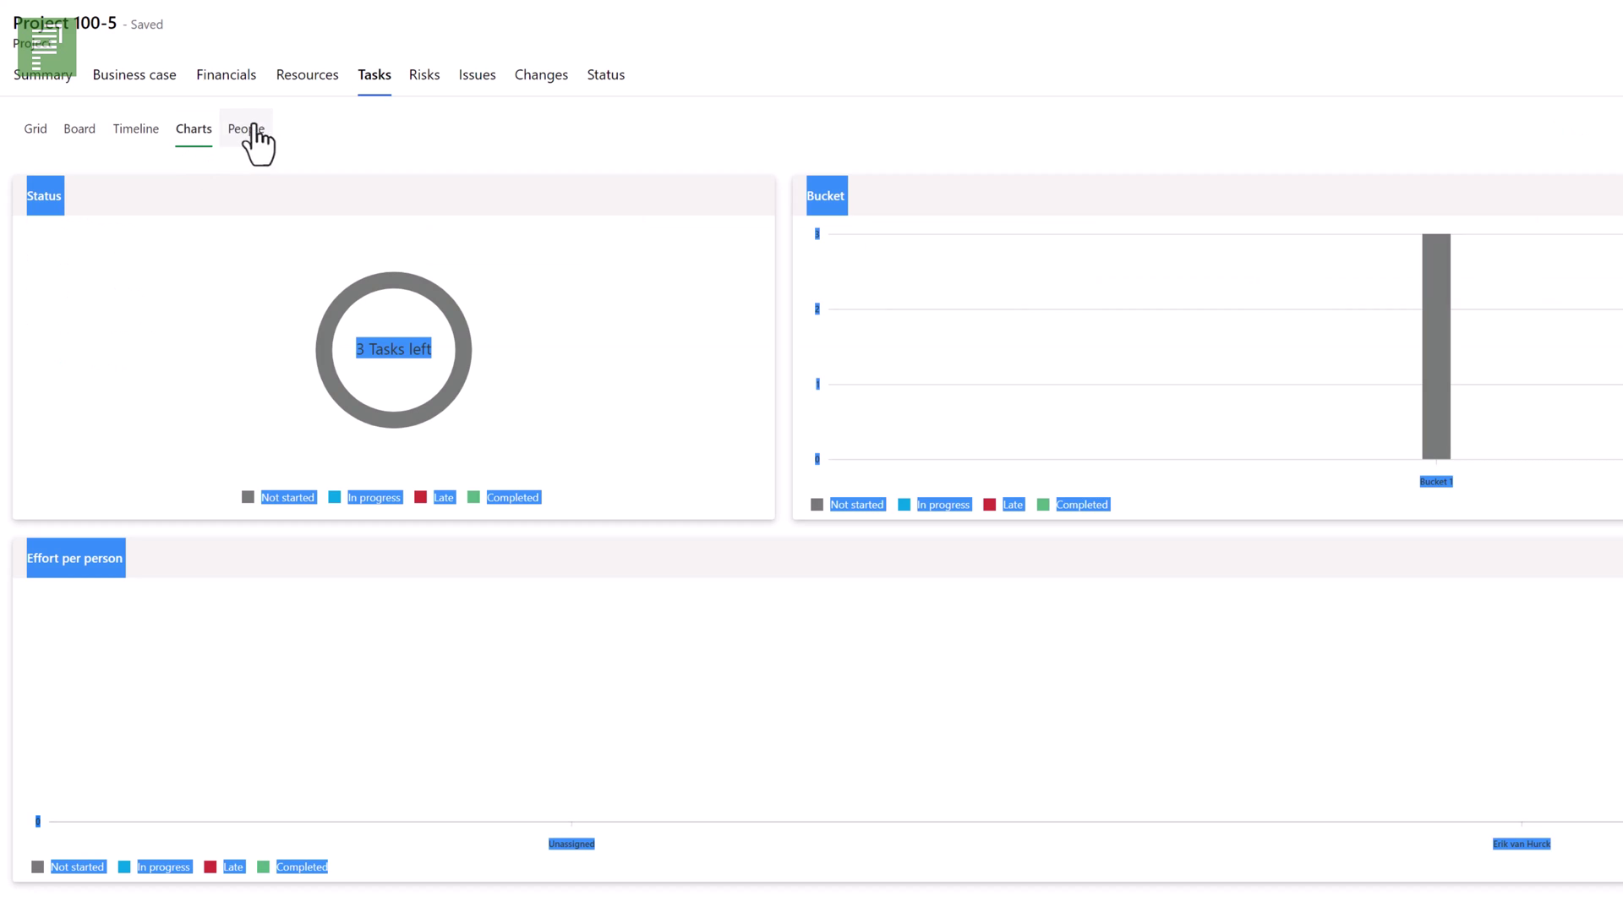
click(30, 134)
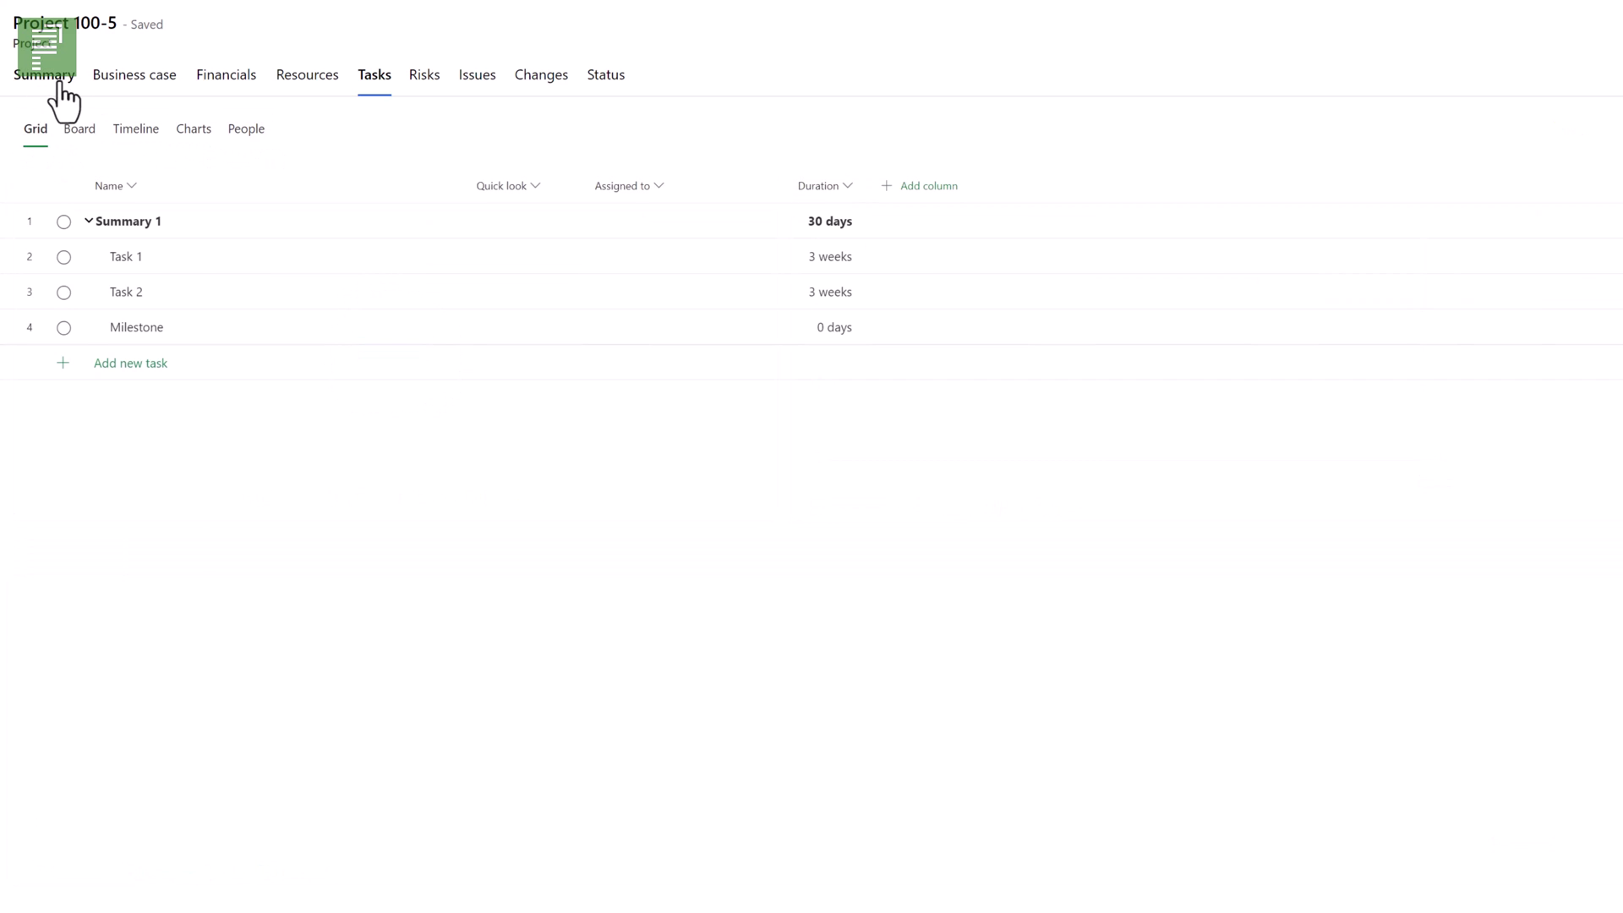
click(52, 78)
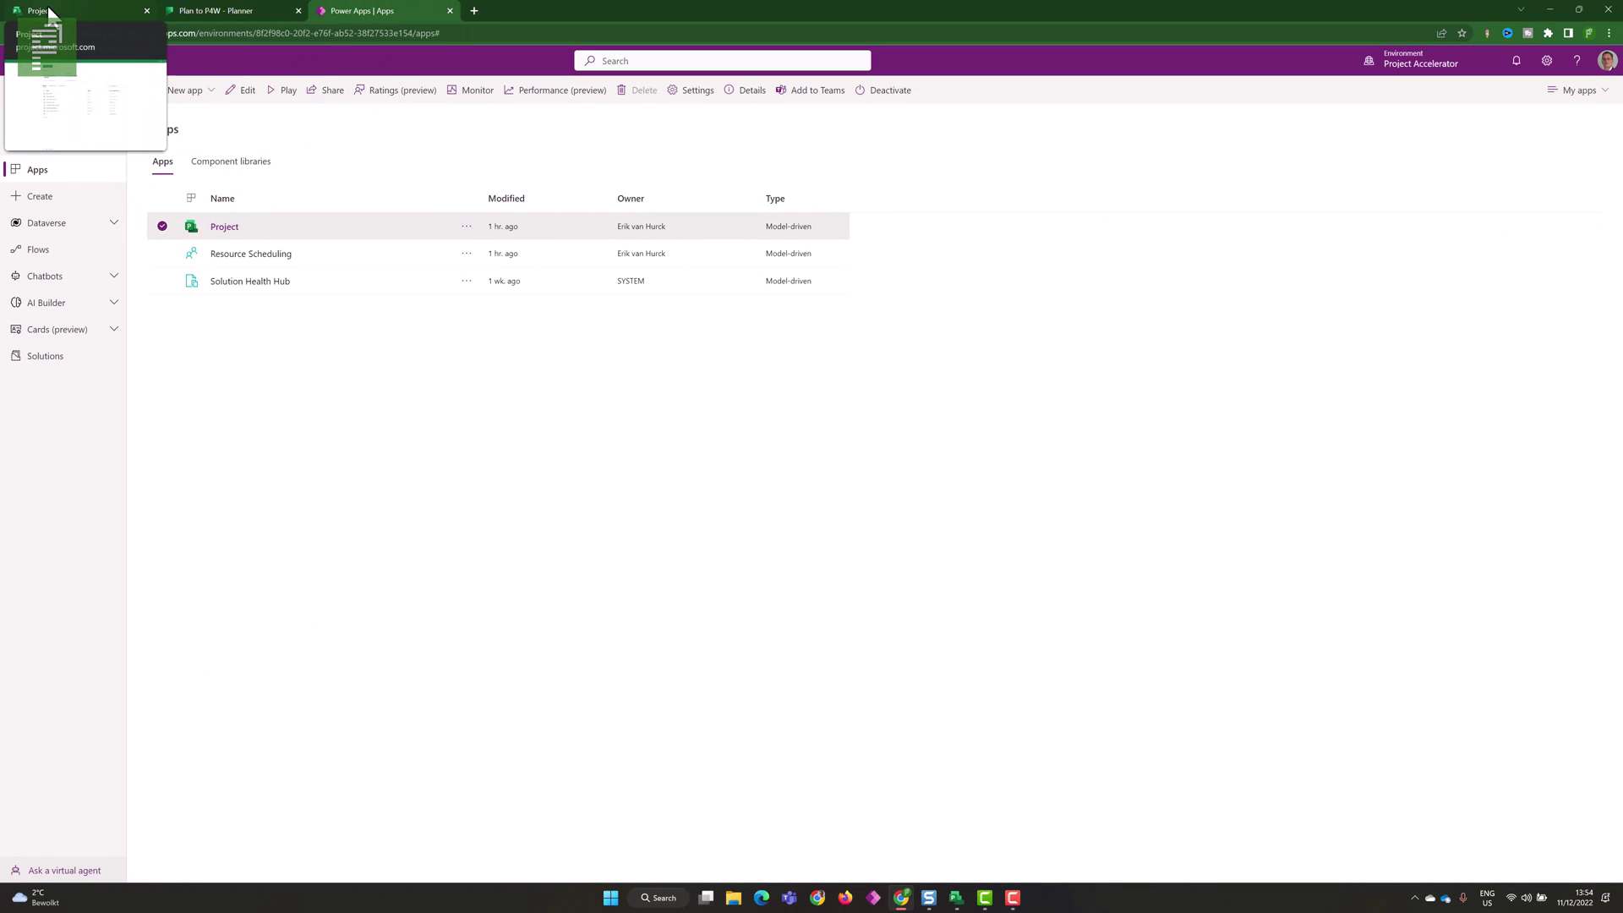
- Refresh the Project for the web home so Project 100-5 tops Recent projects
click(44, 12)
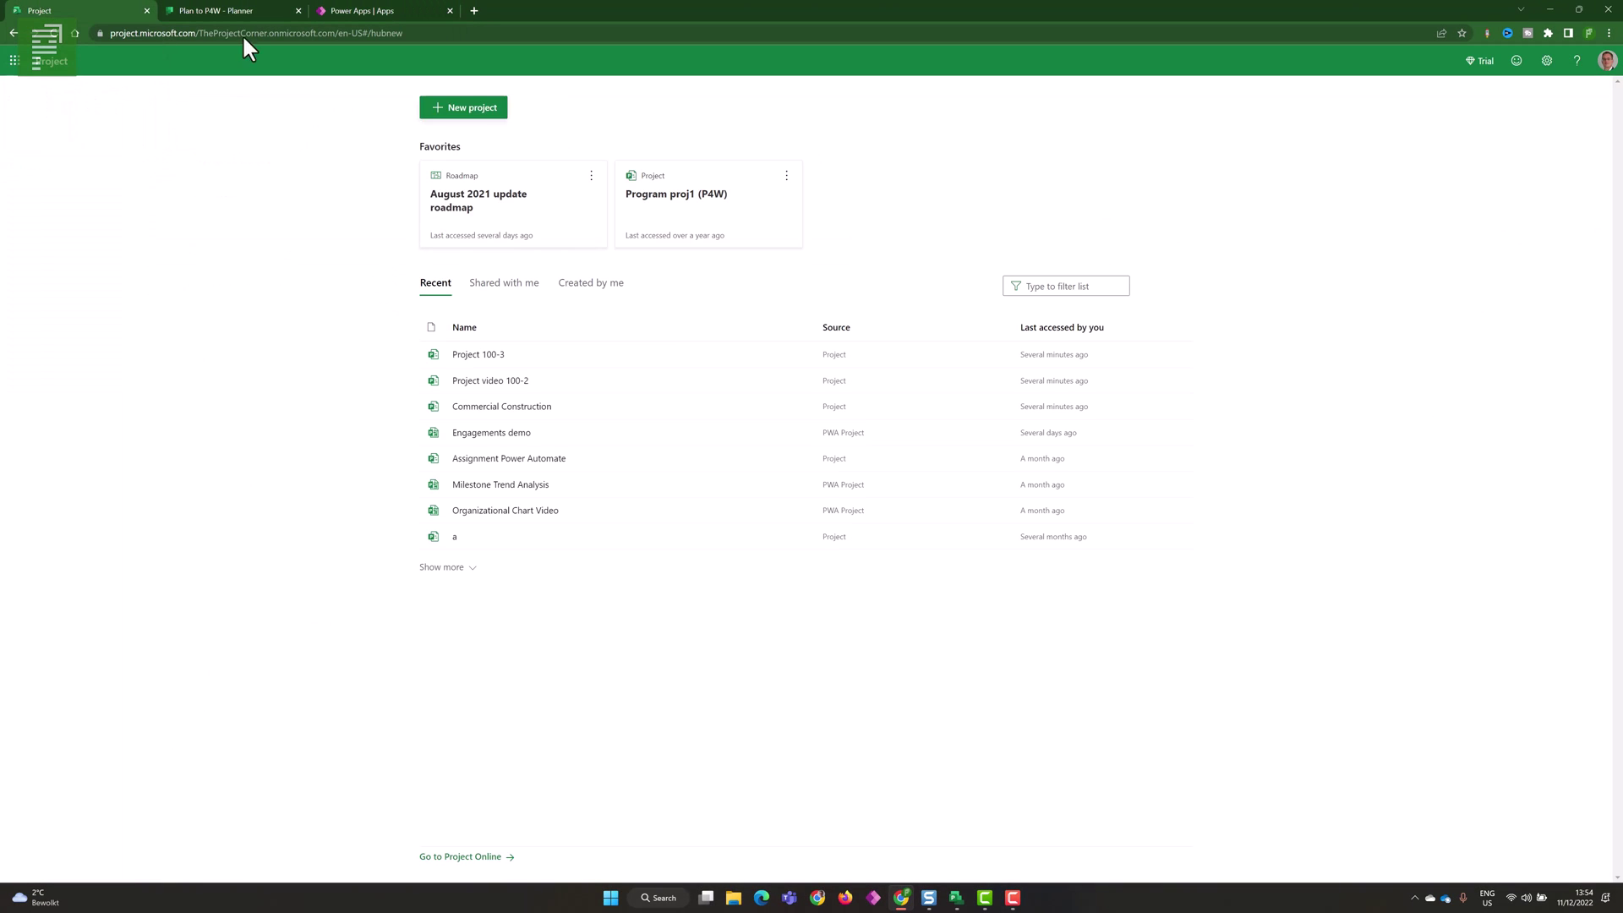
click(46, 59)
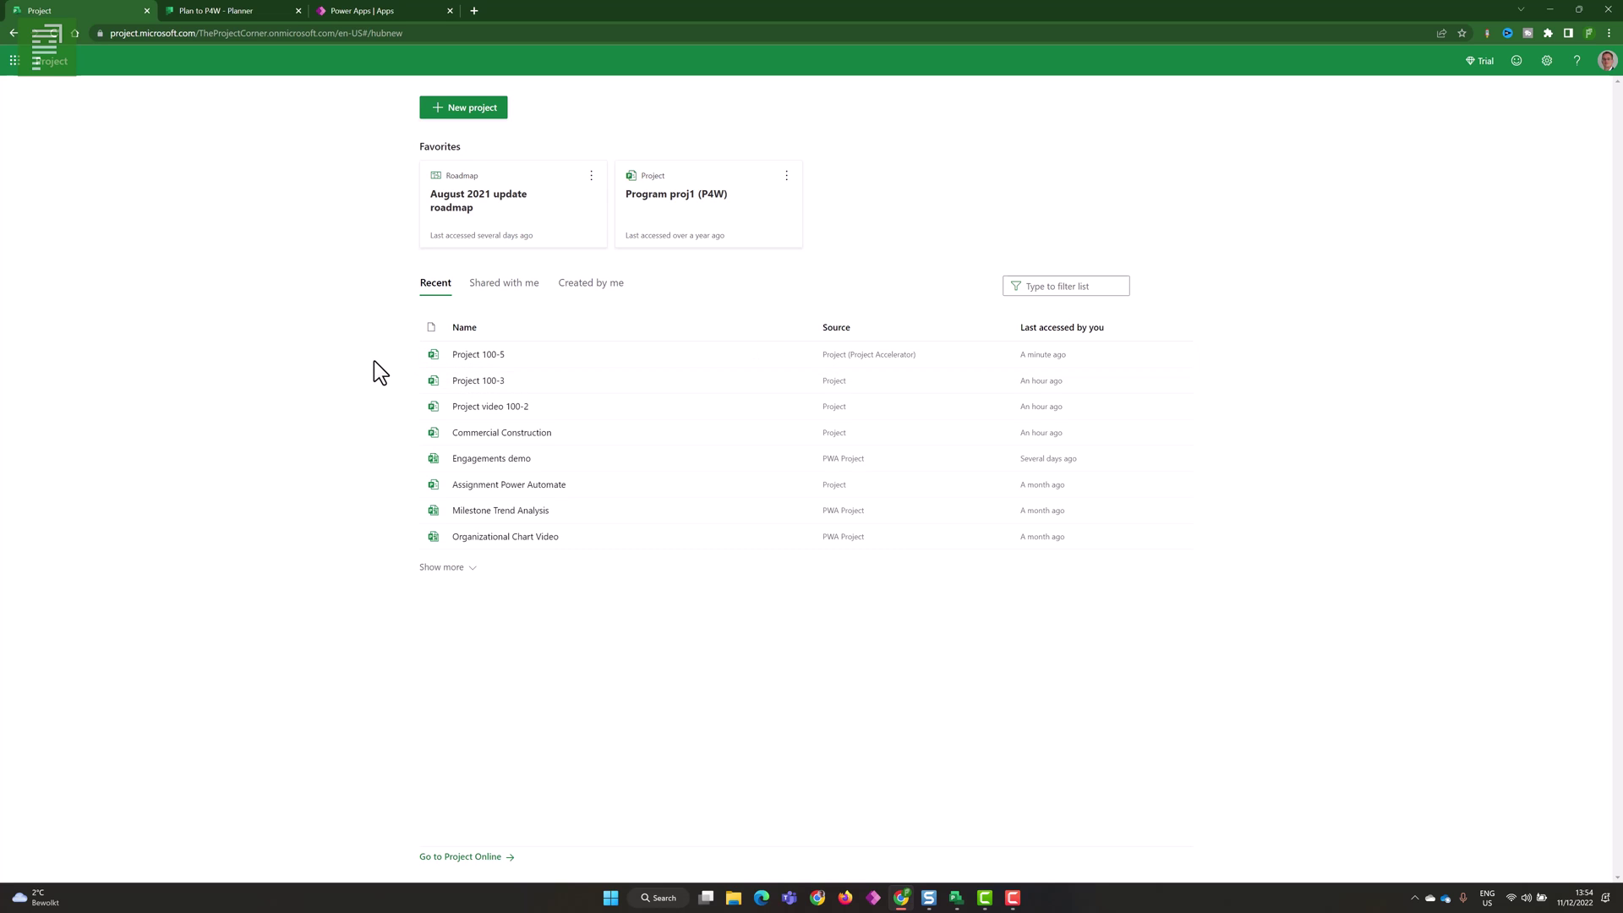
- Go to the Microsoft Teams site in a new browser tab
click(476, 14)
text(t)
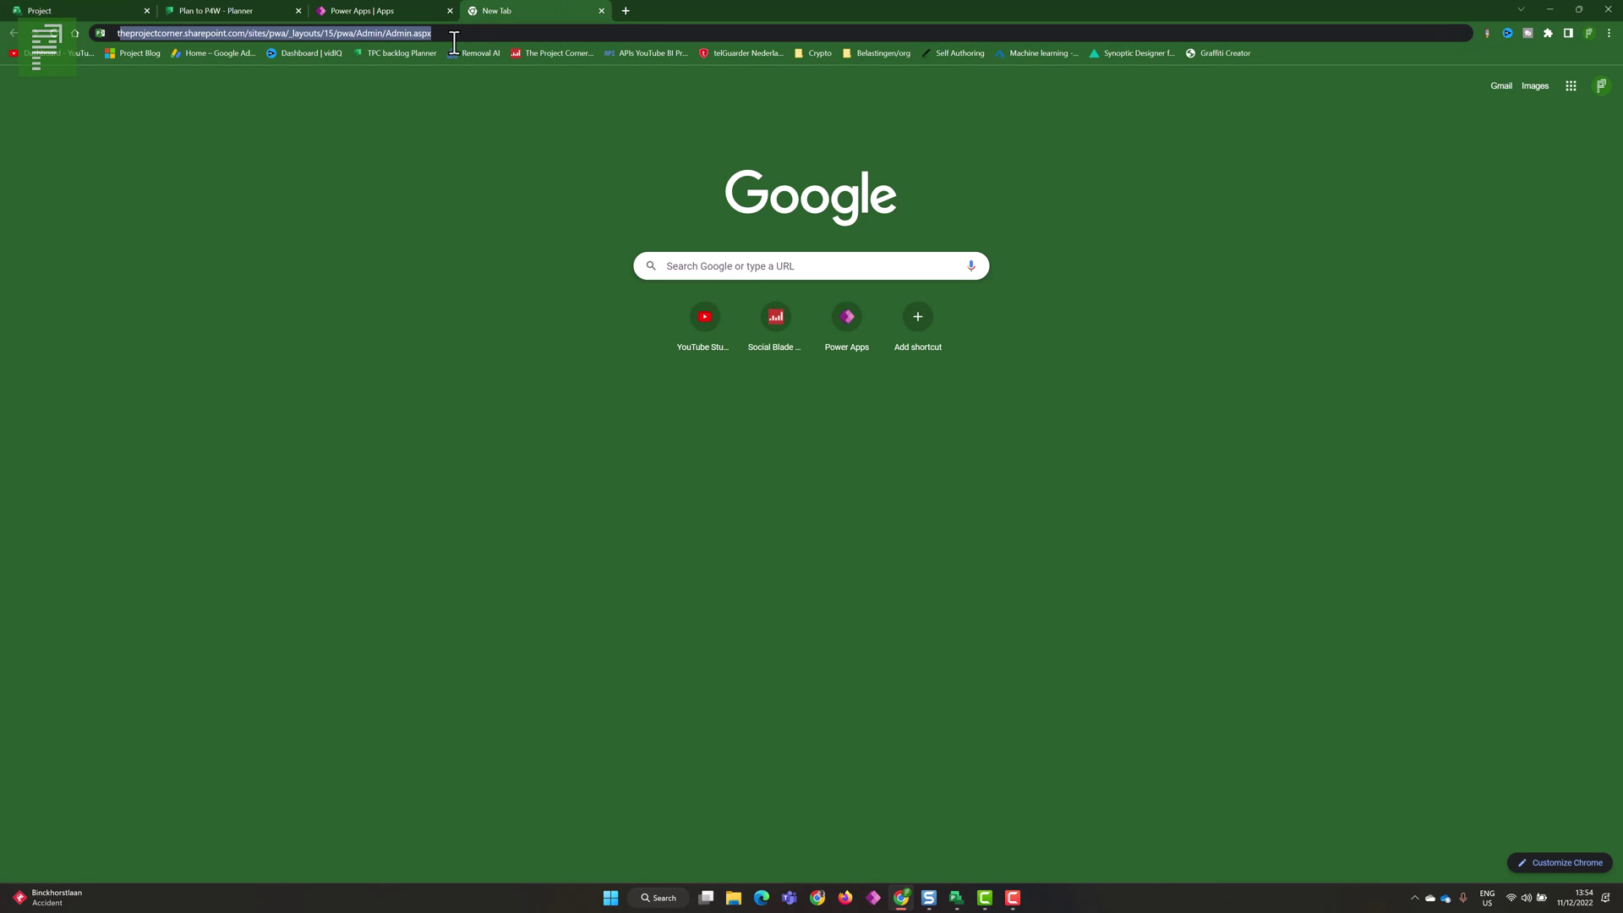
text(e)
key(Return)
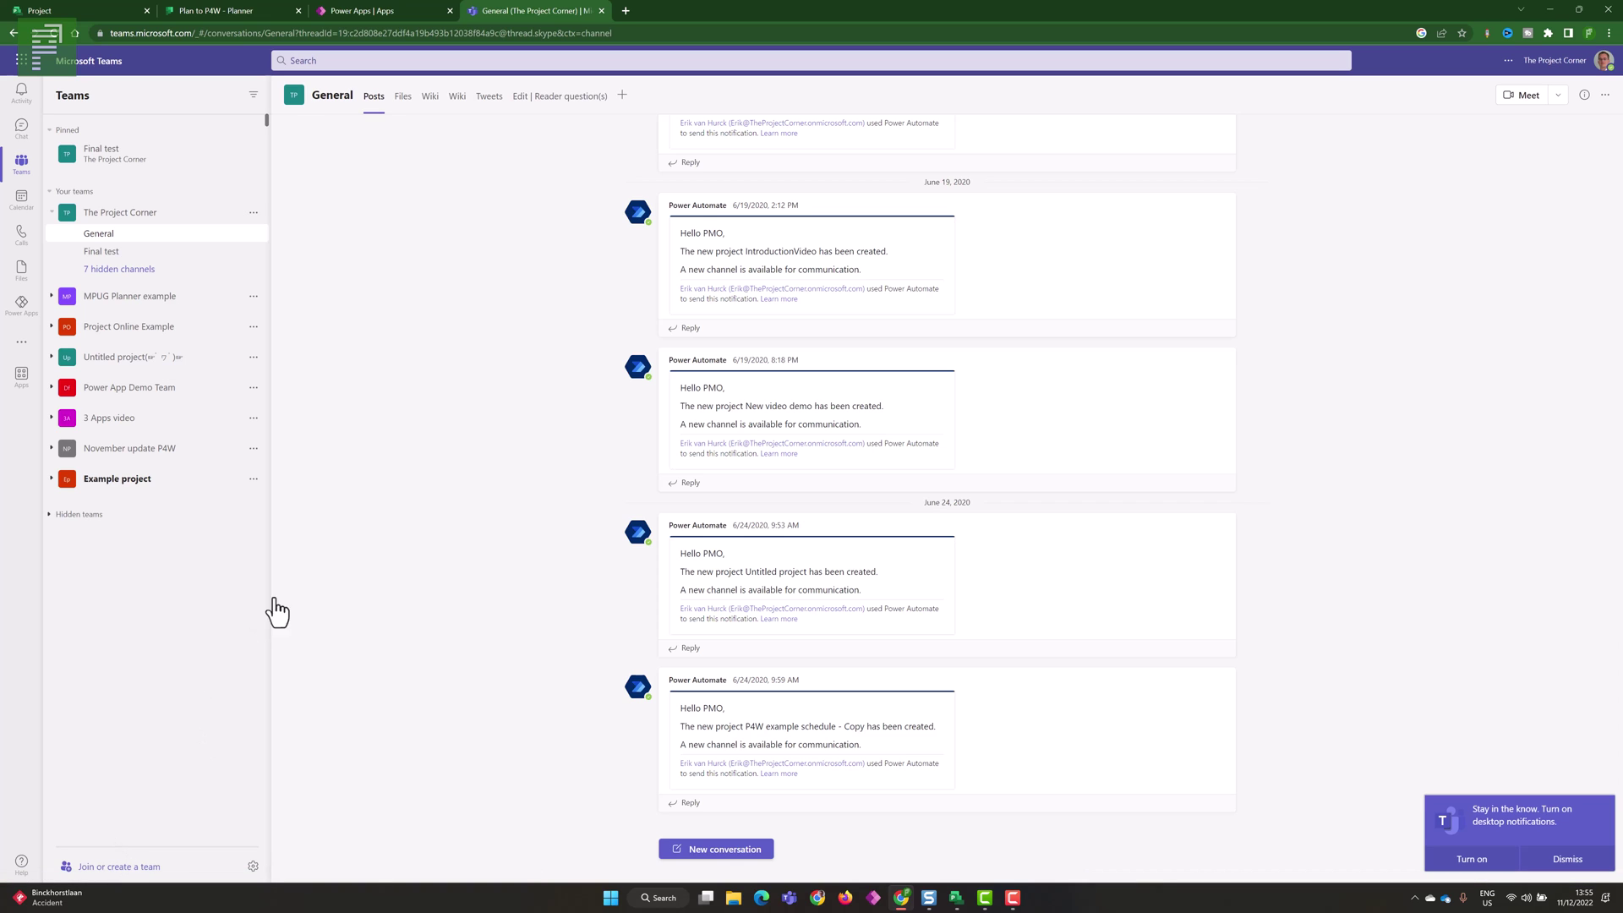
- Create a private team from scratch named 'Post 100 #6'
click(407, 253)
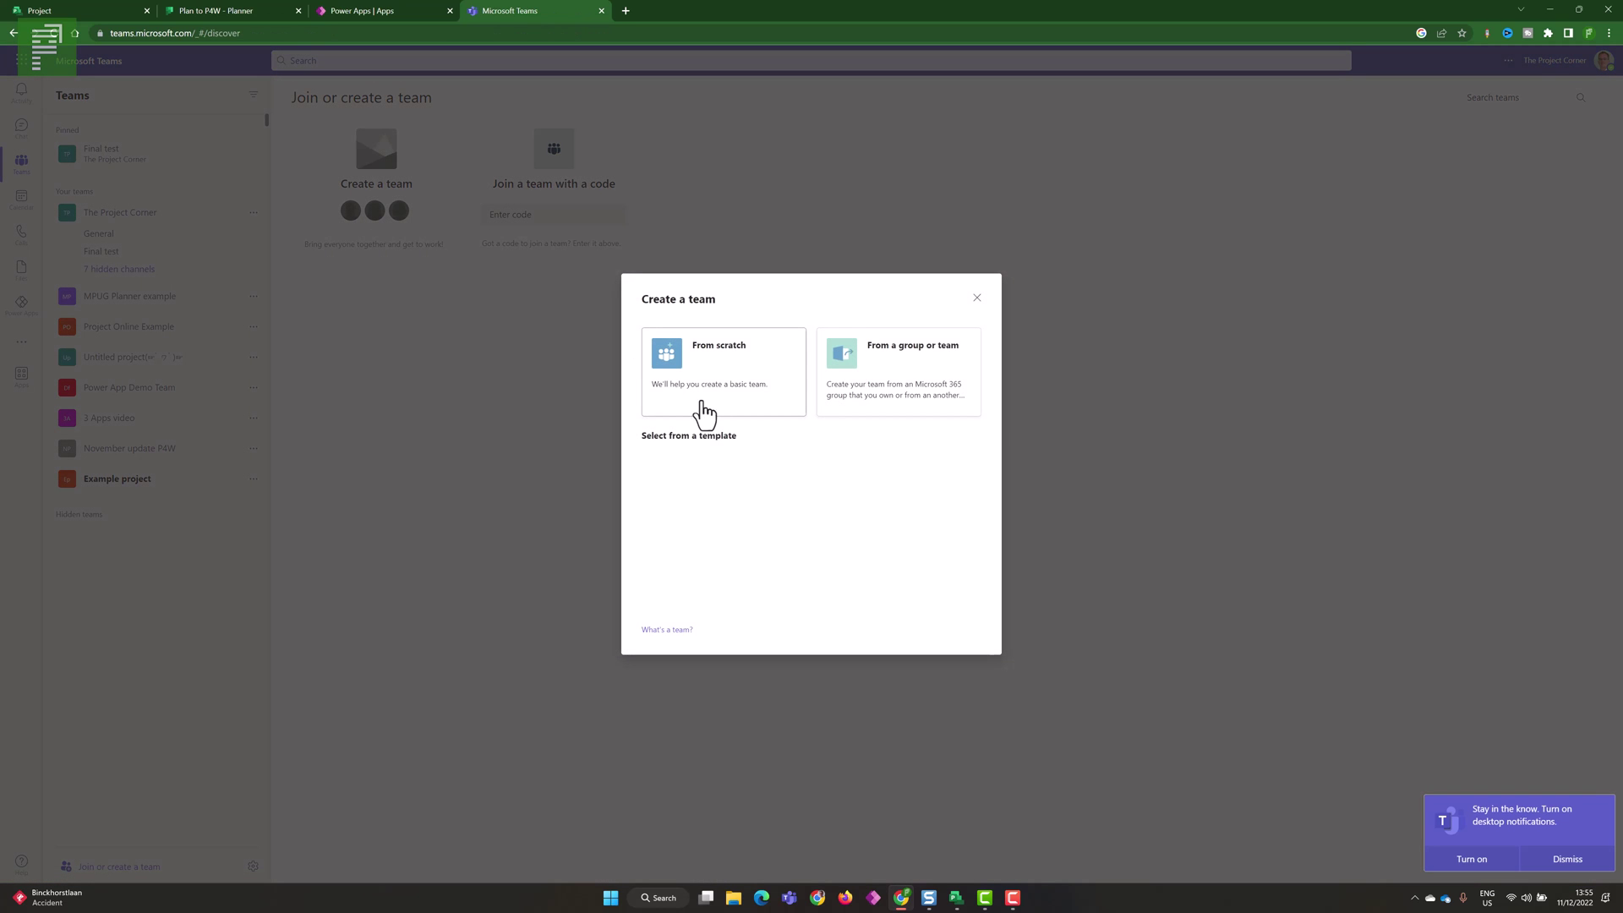
click(742, 384)
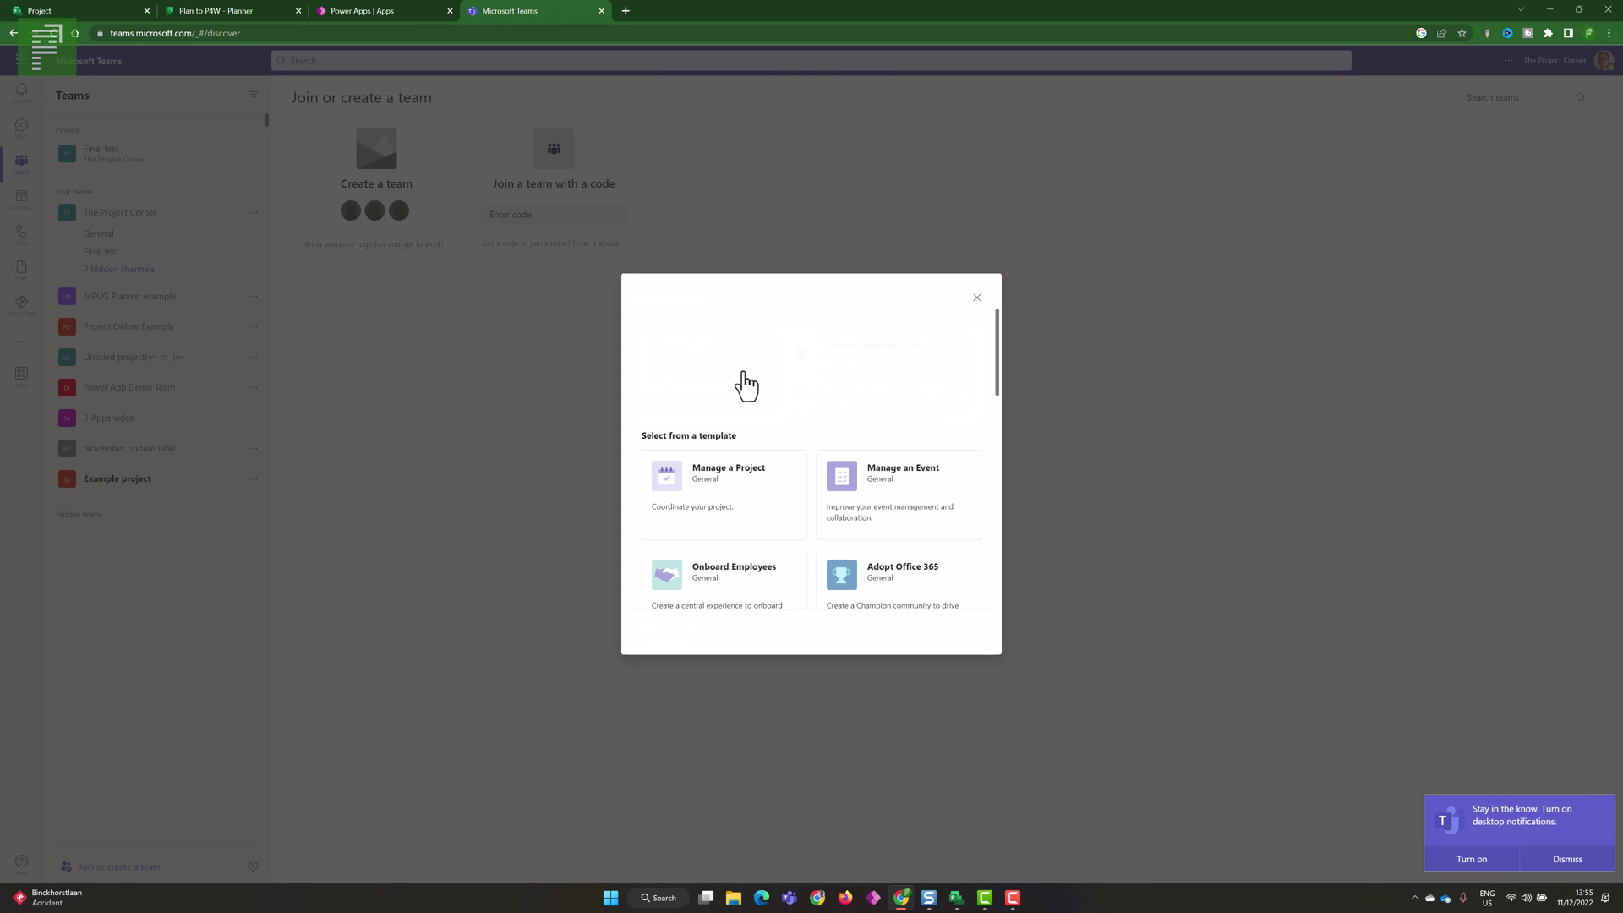
click(741, 370)
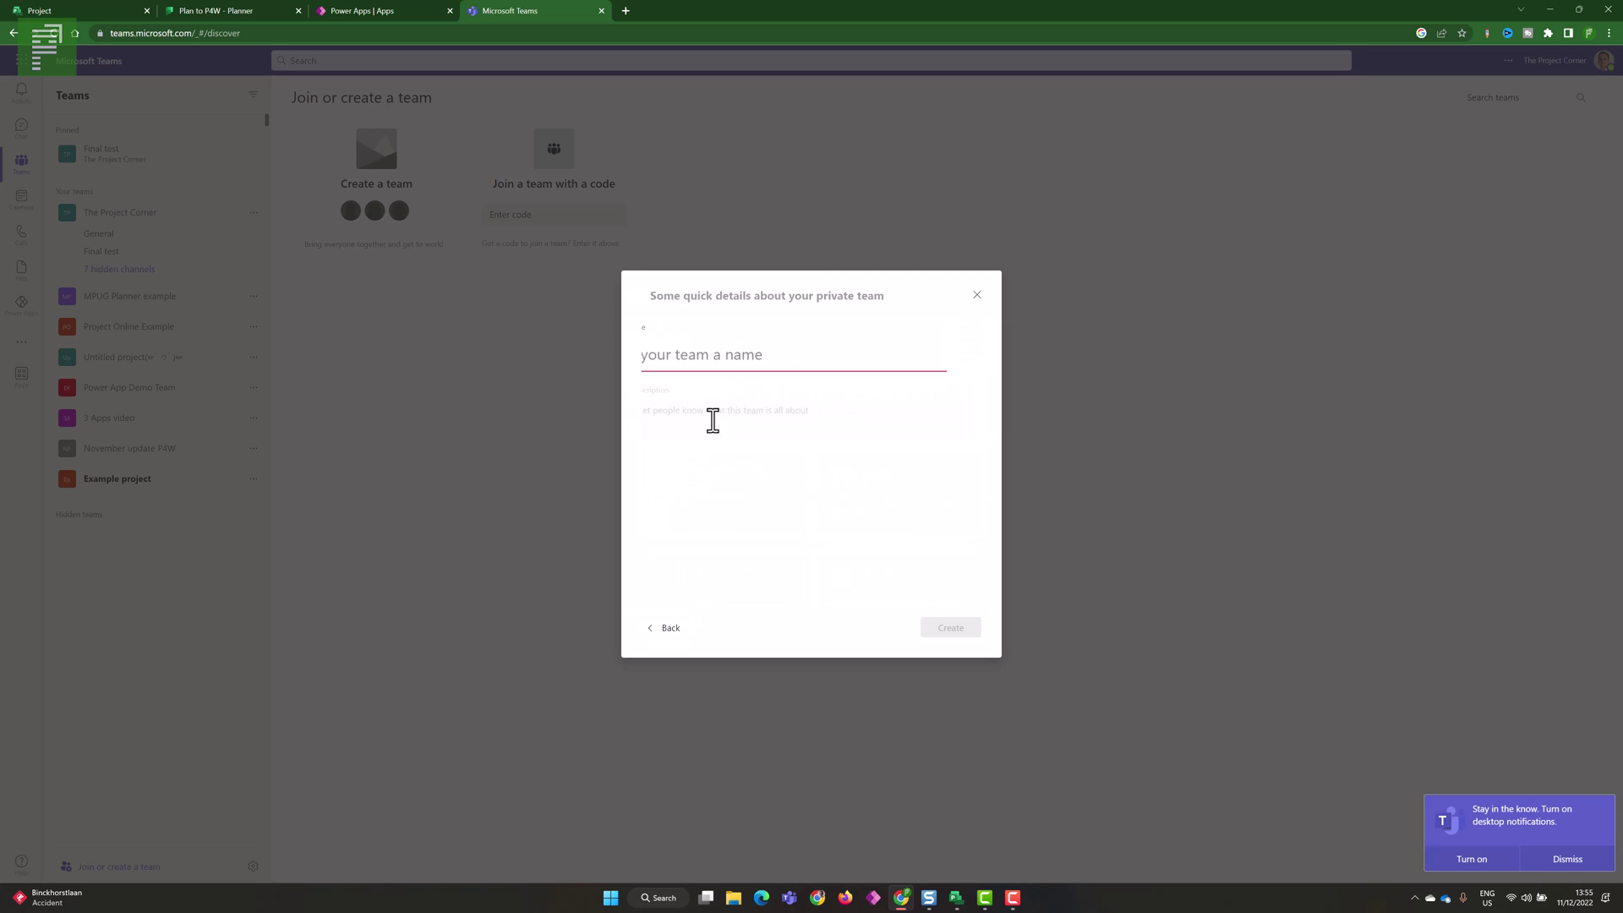
text(Post 100 #6)
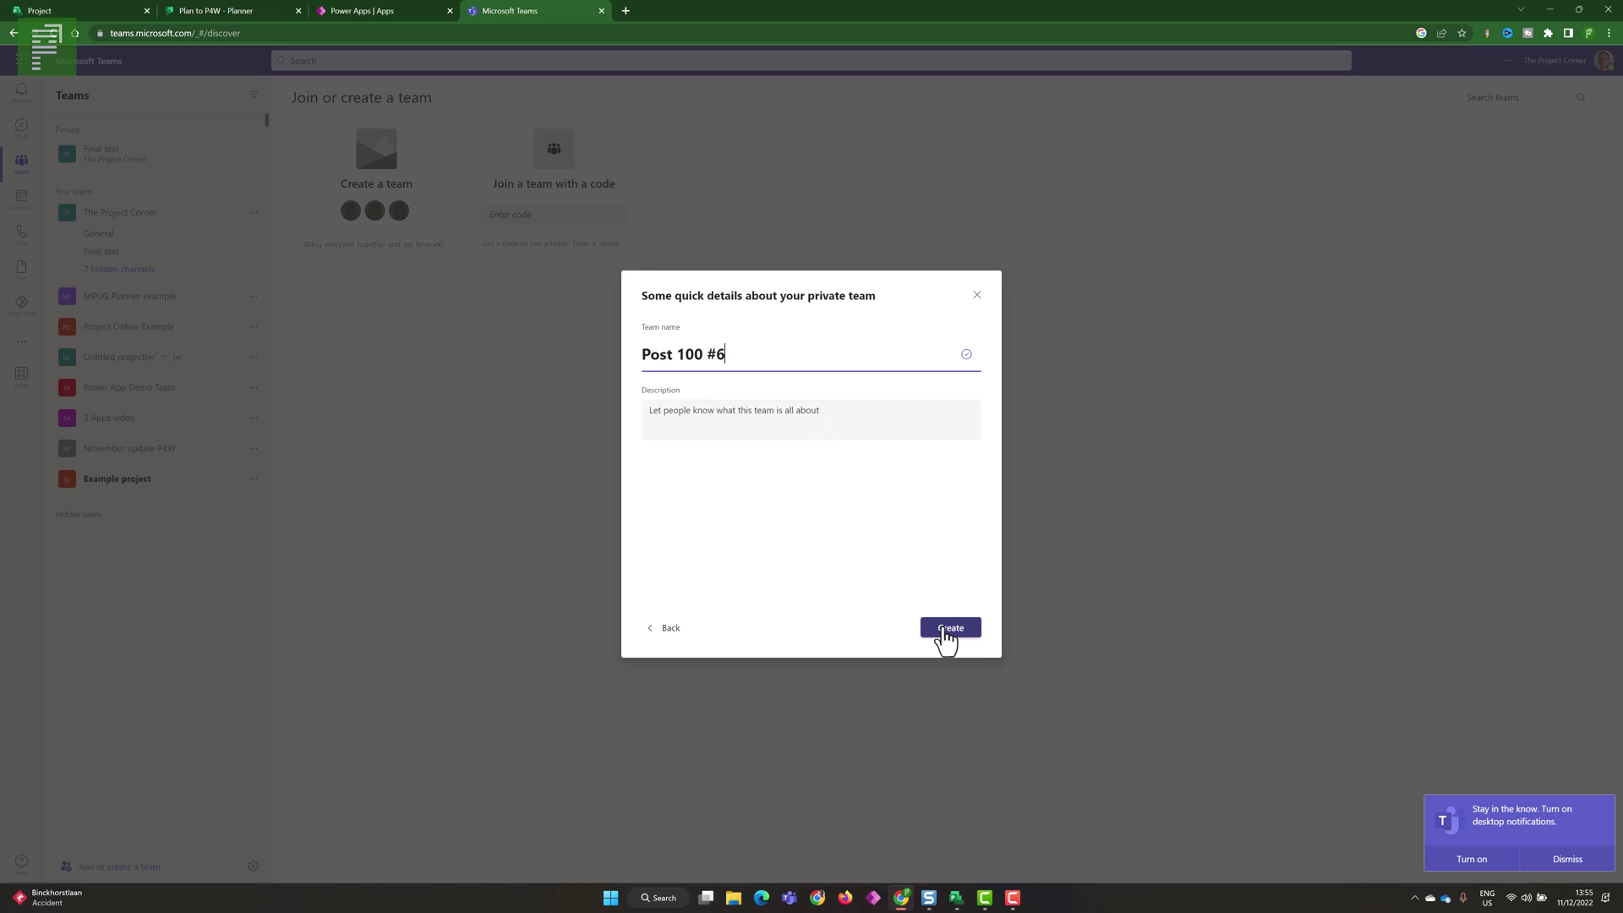
click(943, 627)
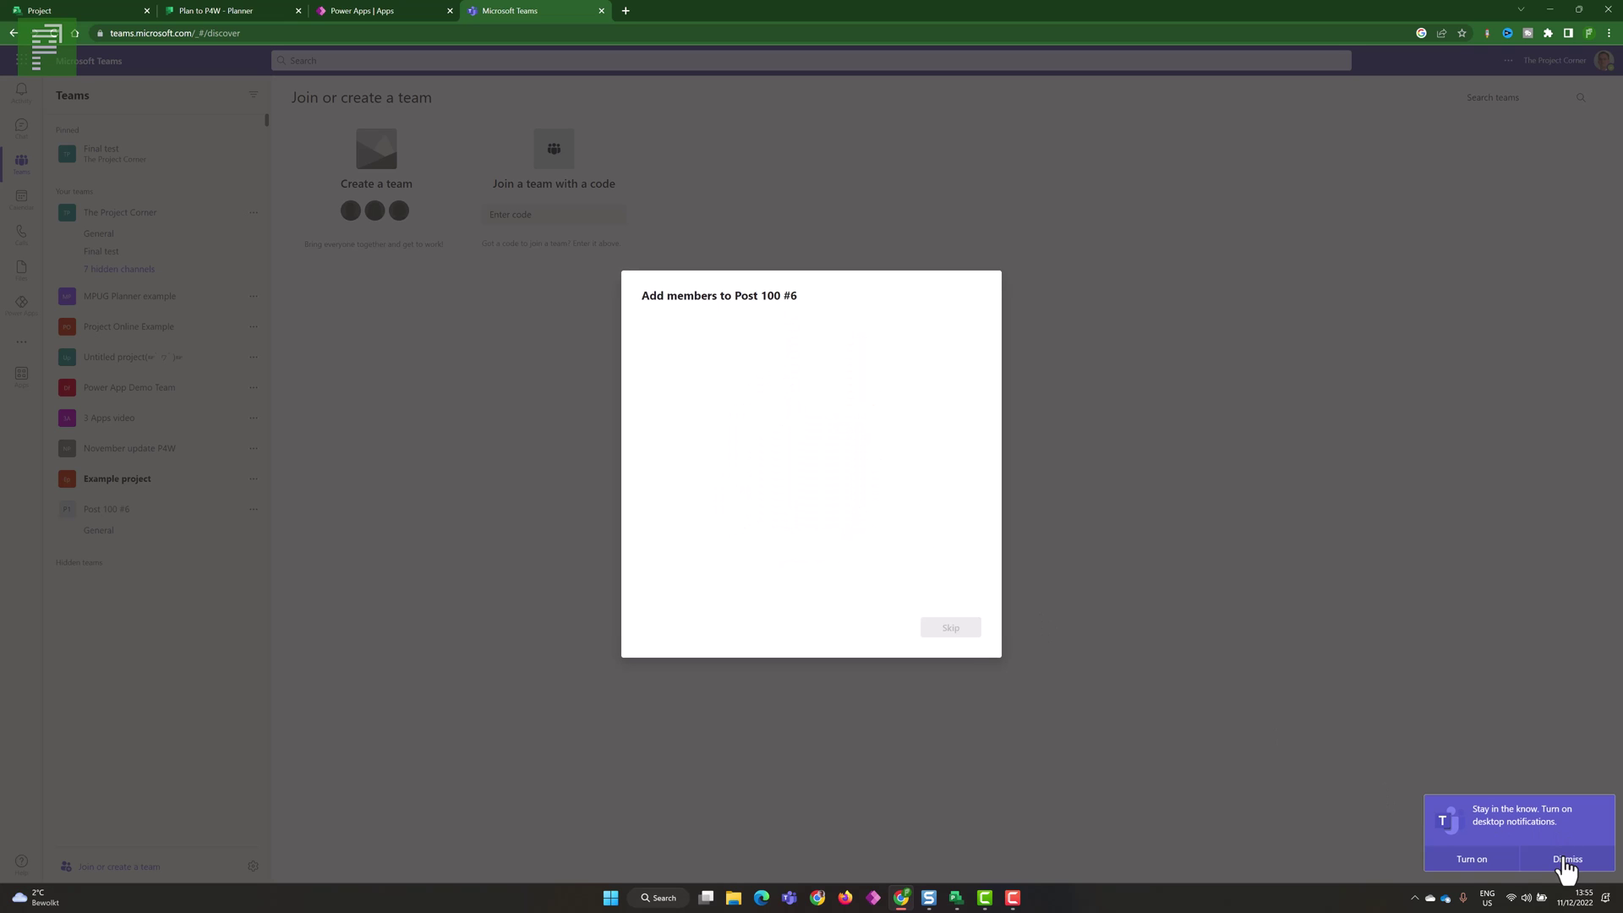
- Add the suggested colleague as a team member and finish setup
click(1564, 859)
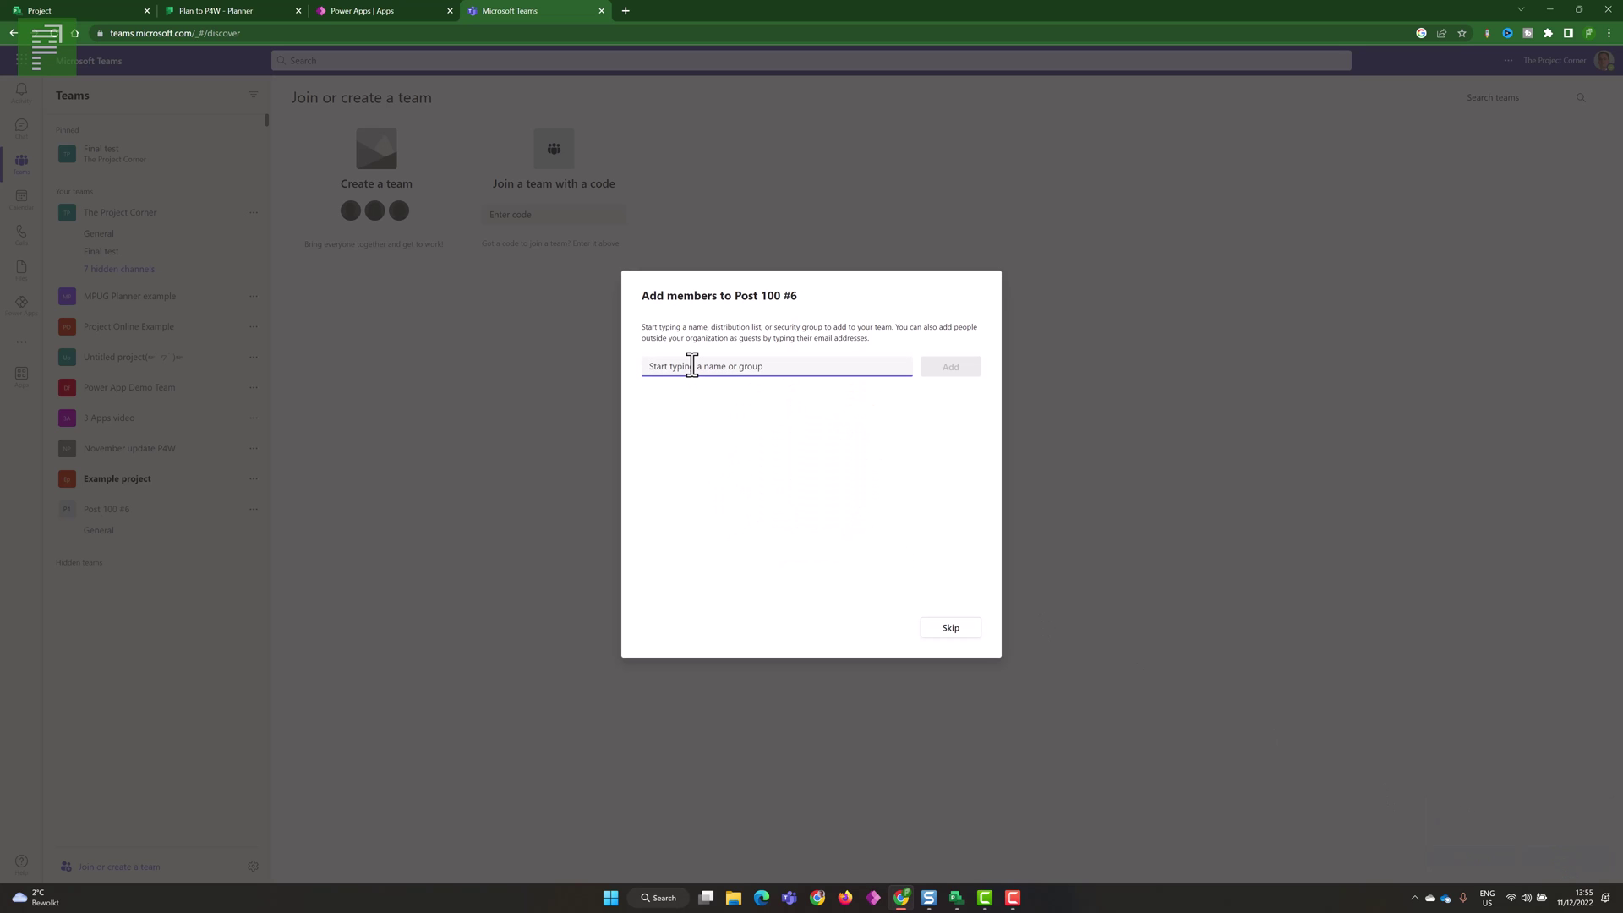
text(Mir)
click(715, 406)
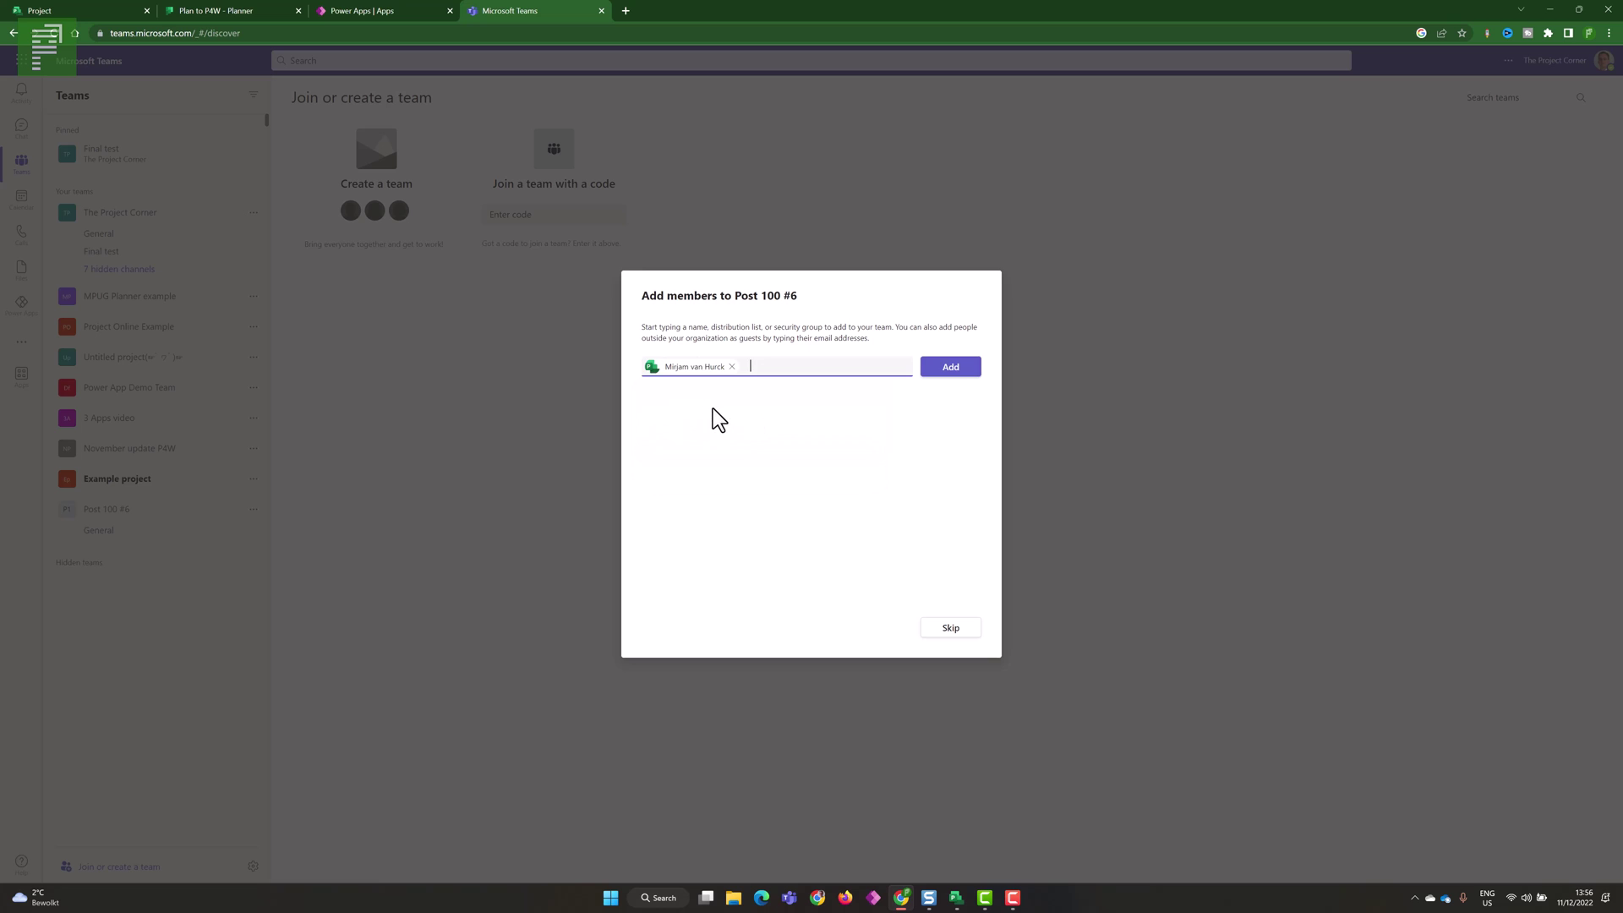
key(Return)
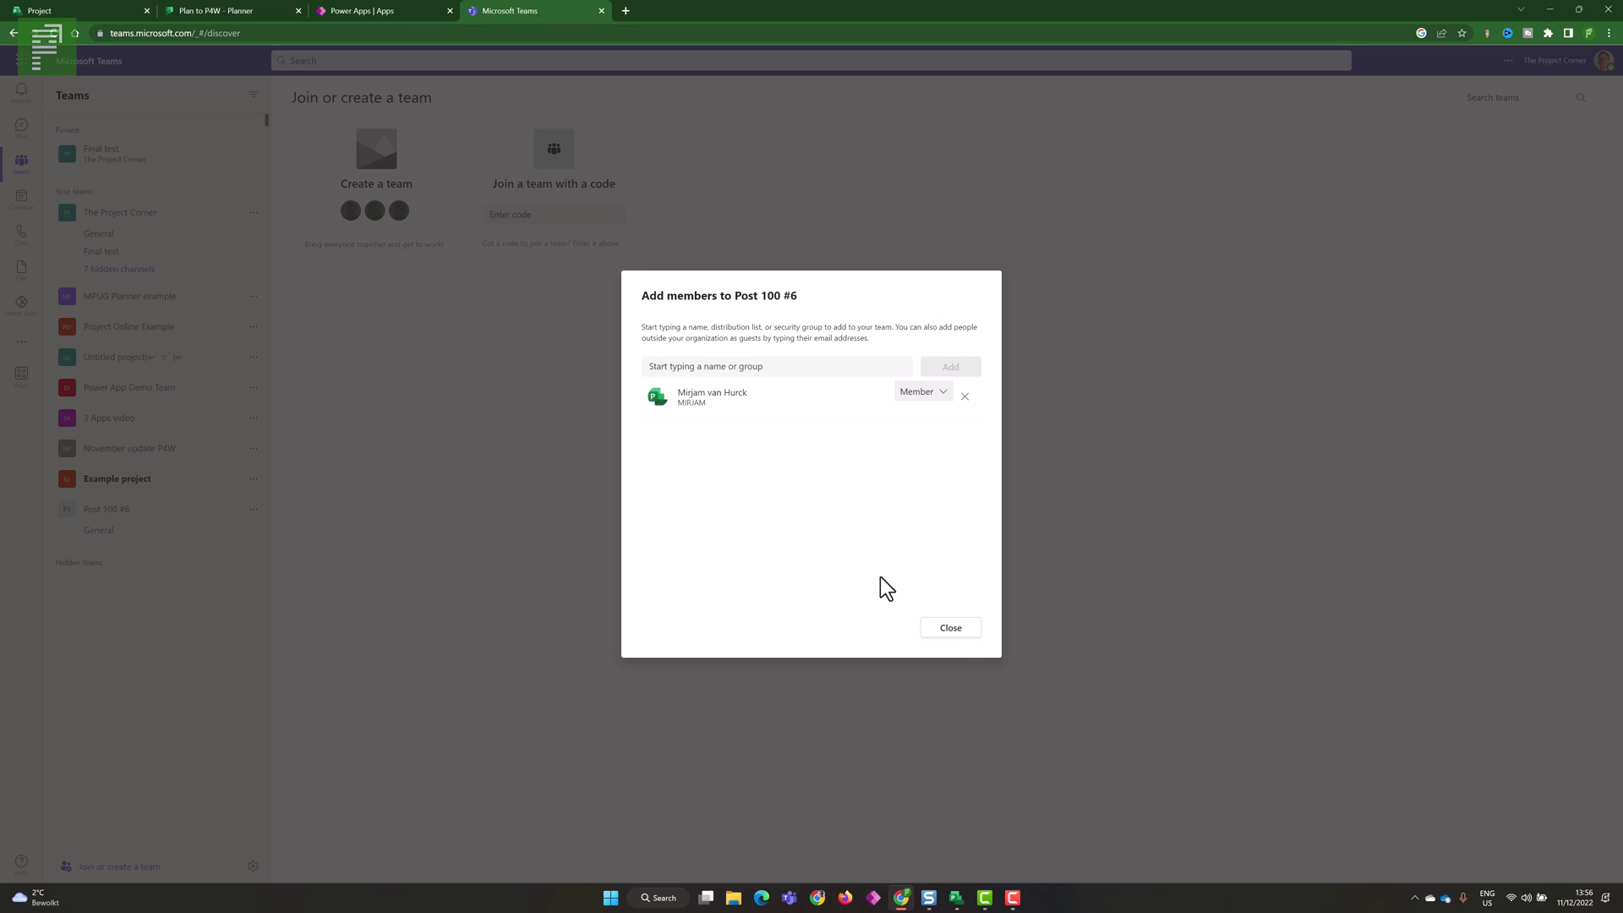
click(950, 630)
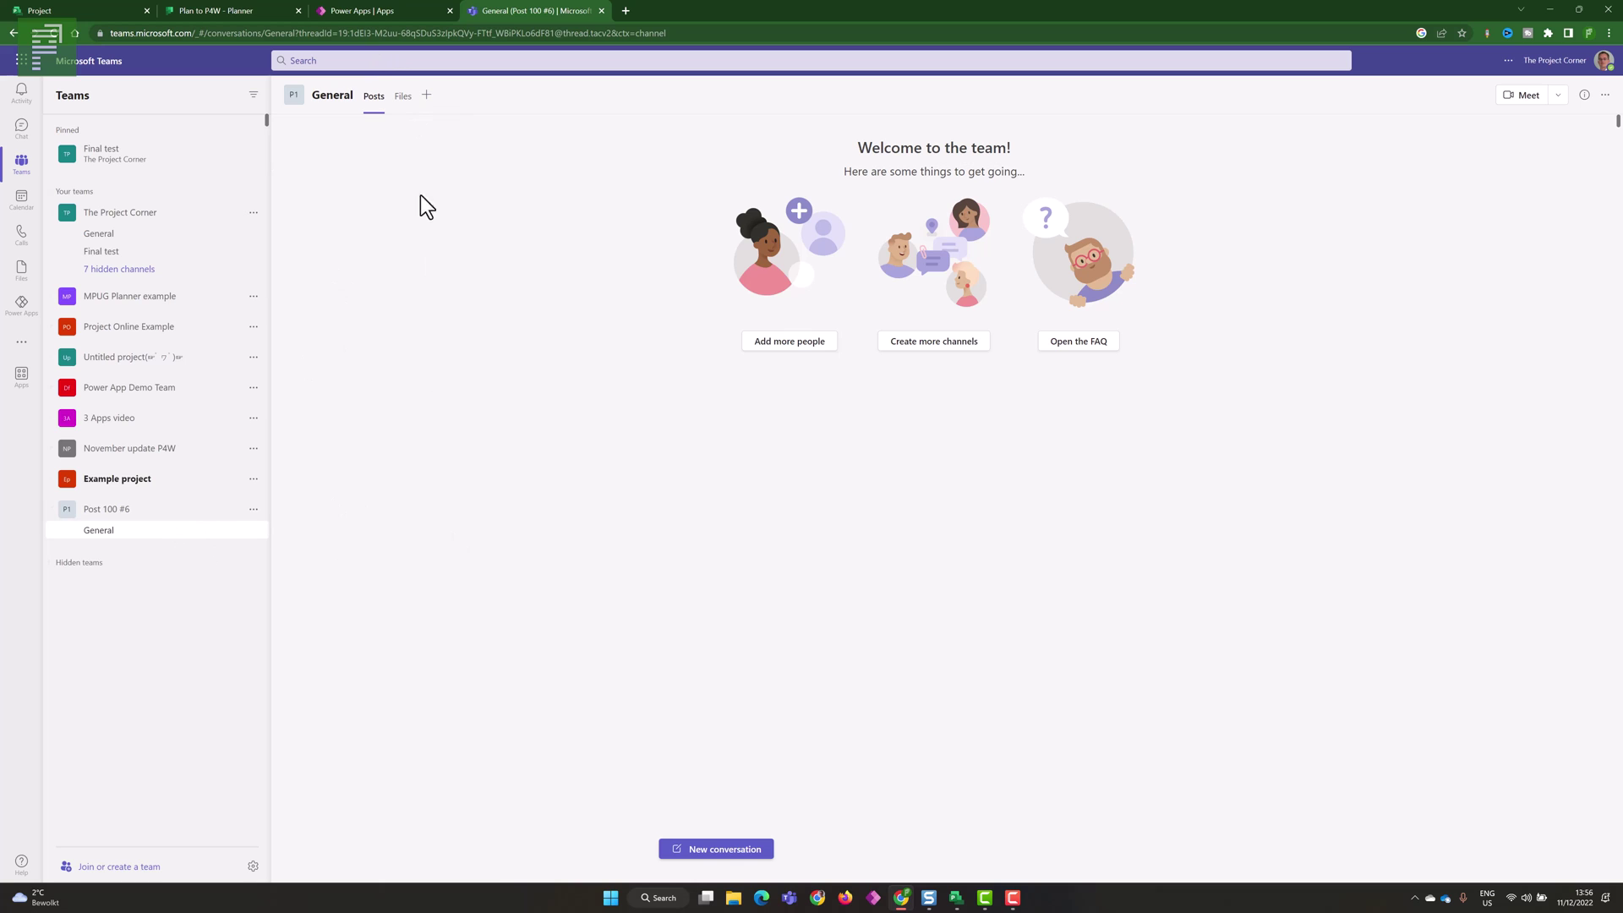
- Add the Project app, found by searching 'project', as a General channel tab
click(425, 97)
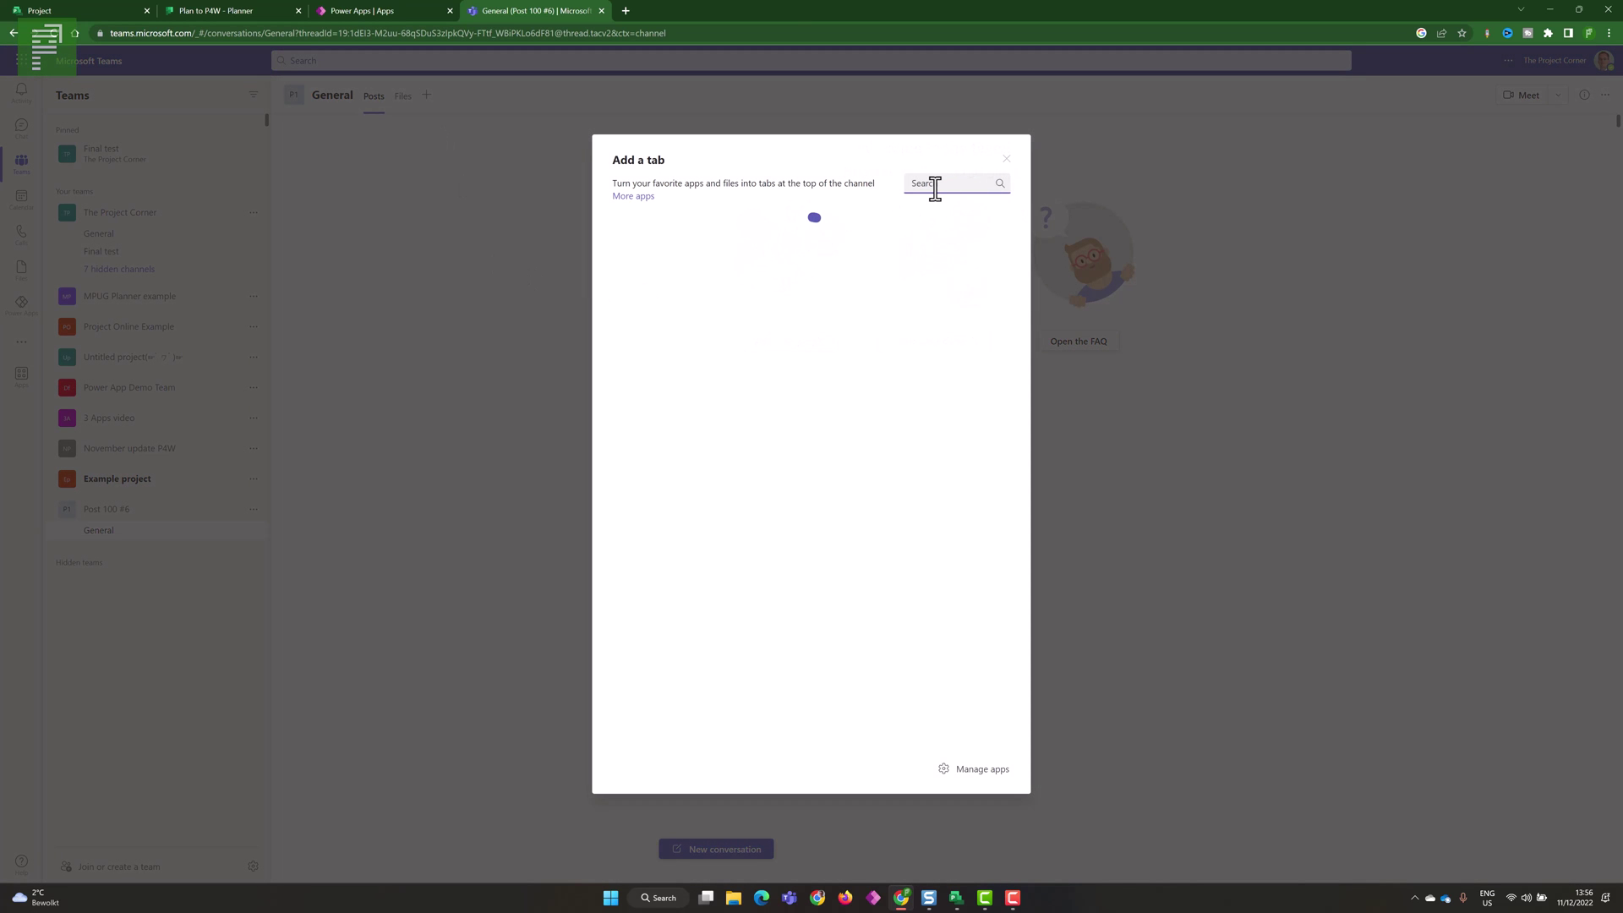
click(935, 184)
text(project)
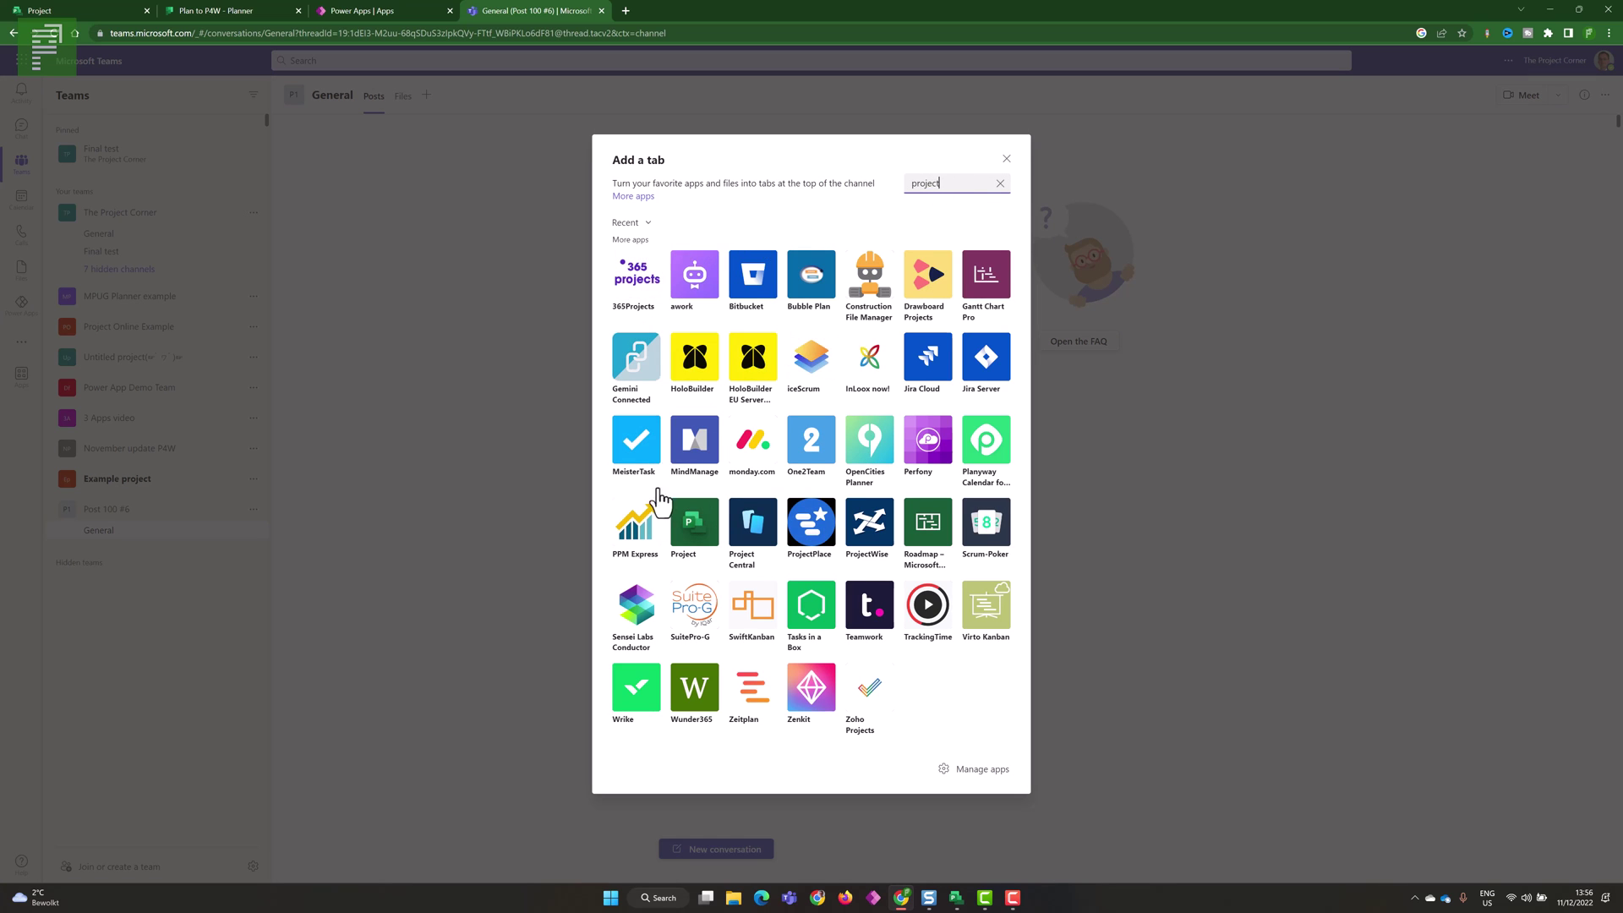
click(703, 545)
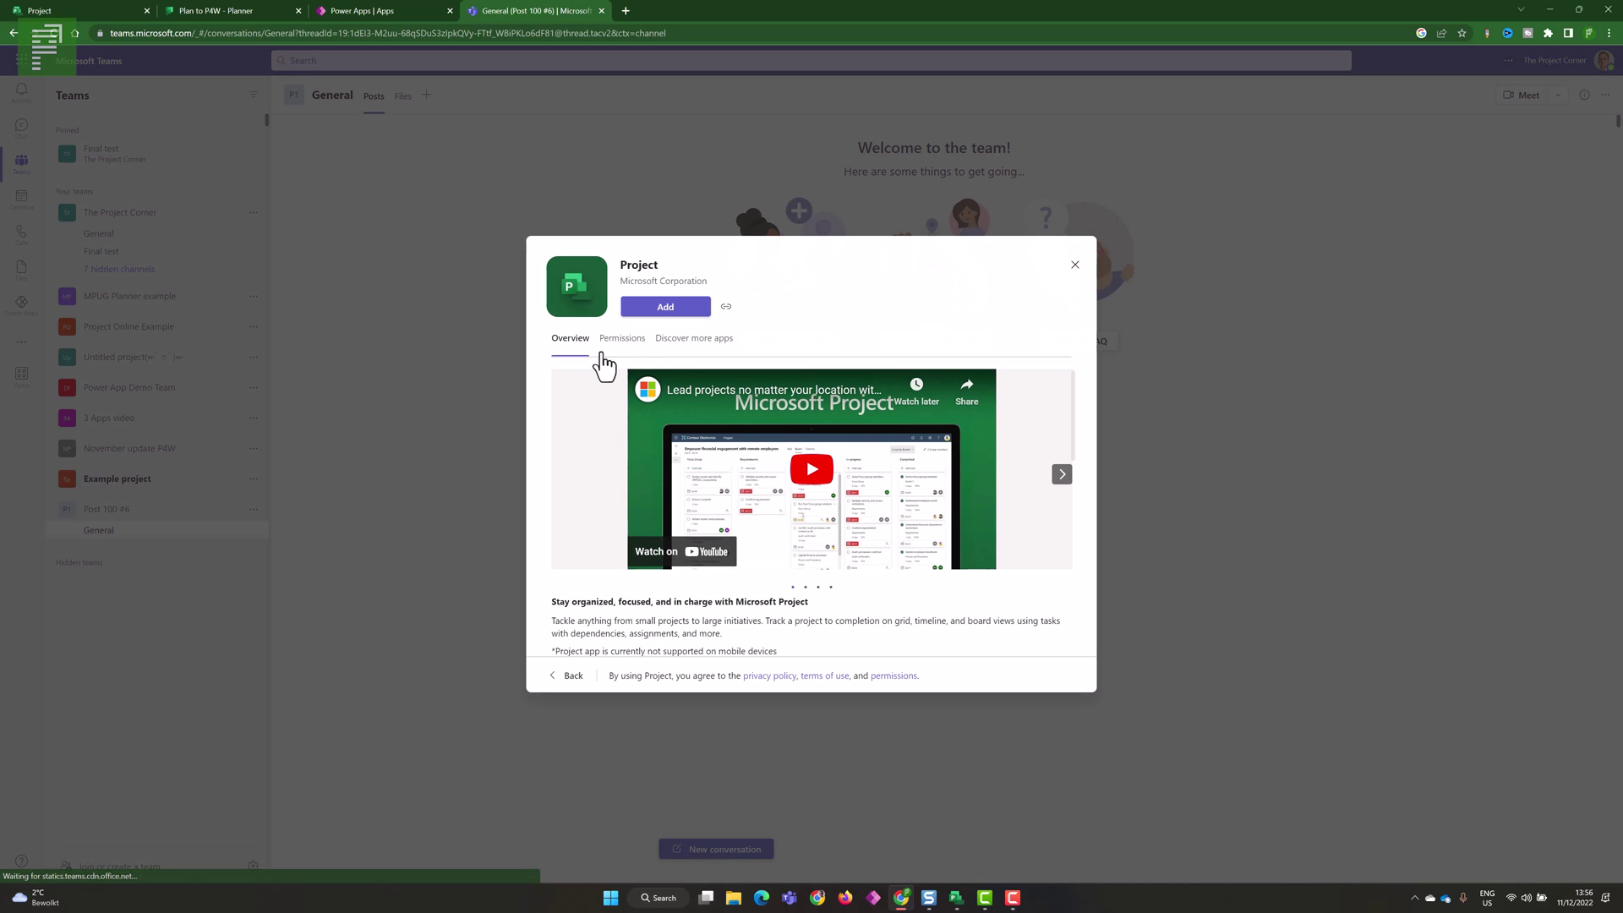
click(633, 313)
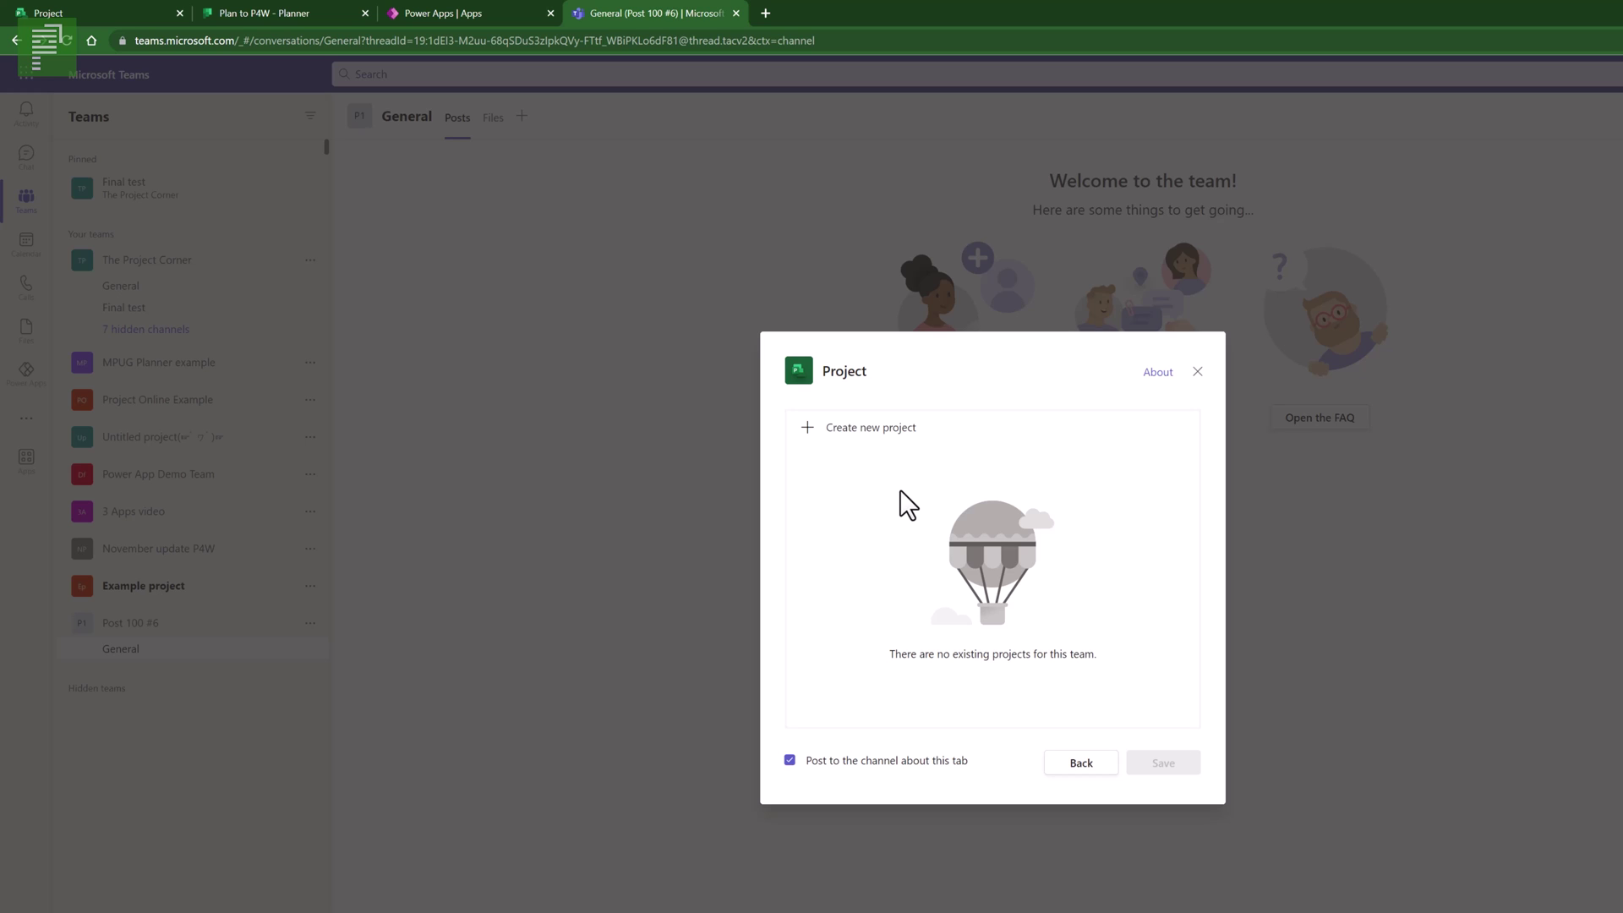
- Create the new project 'Post 100 numero 6' as a channel tab and open it
click(847, 432)
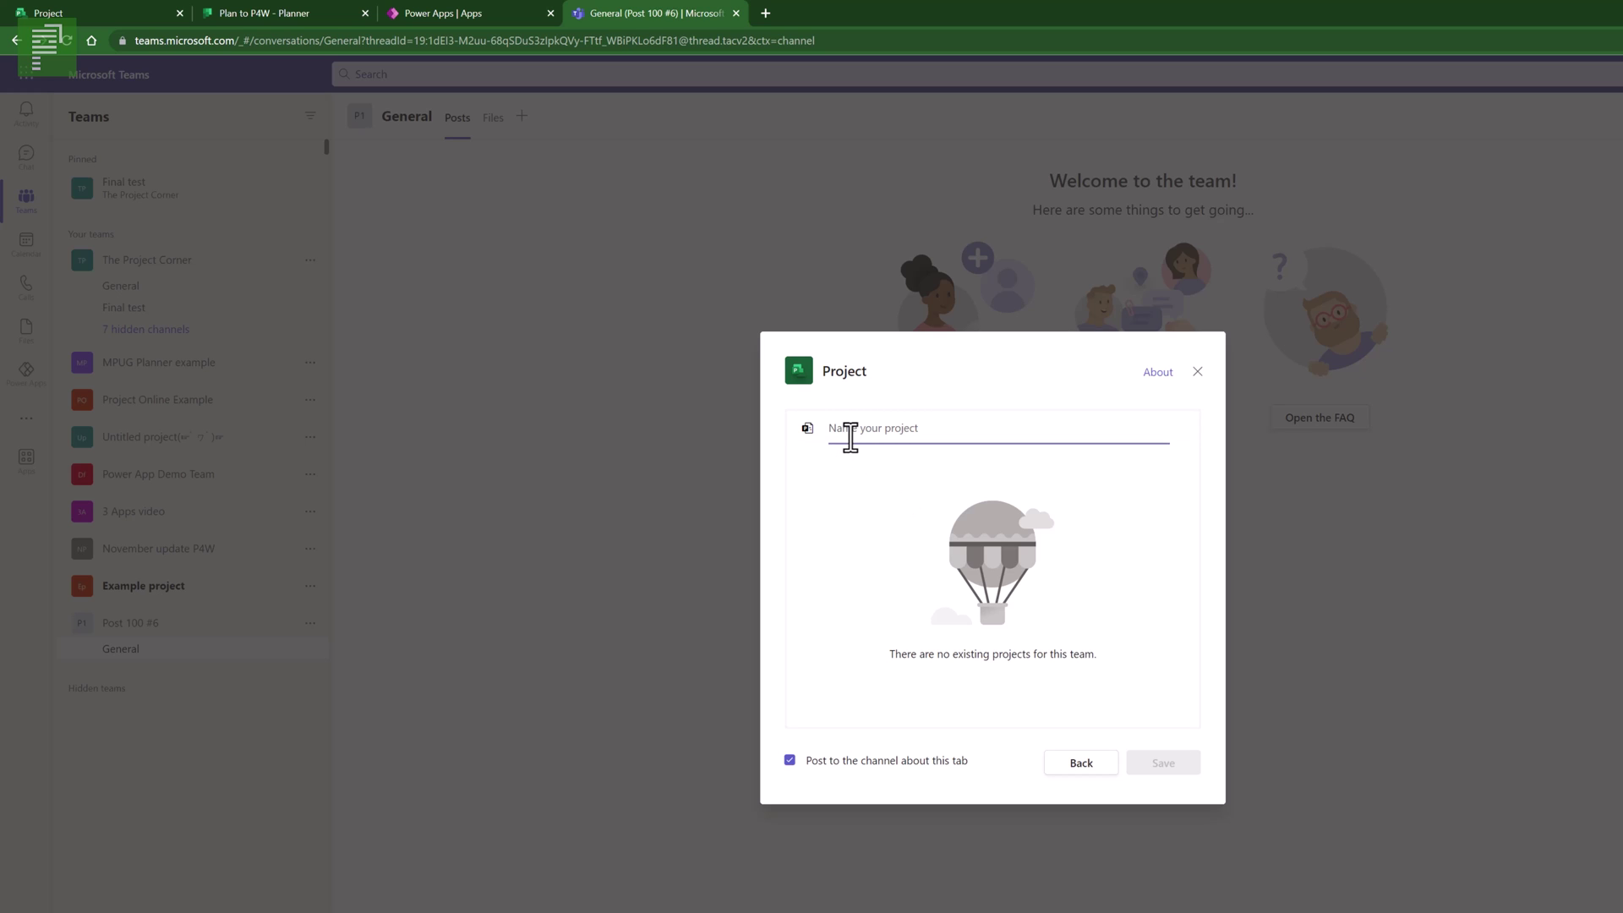
text(P)
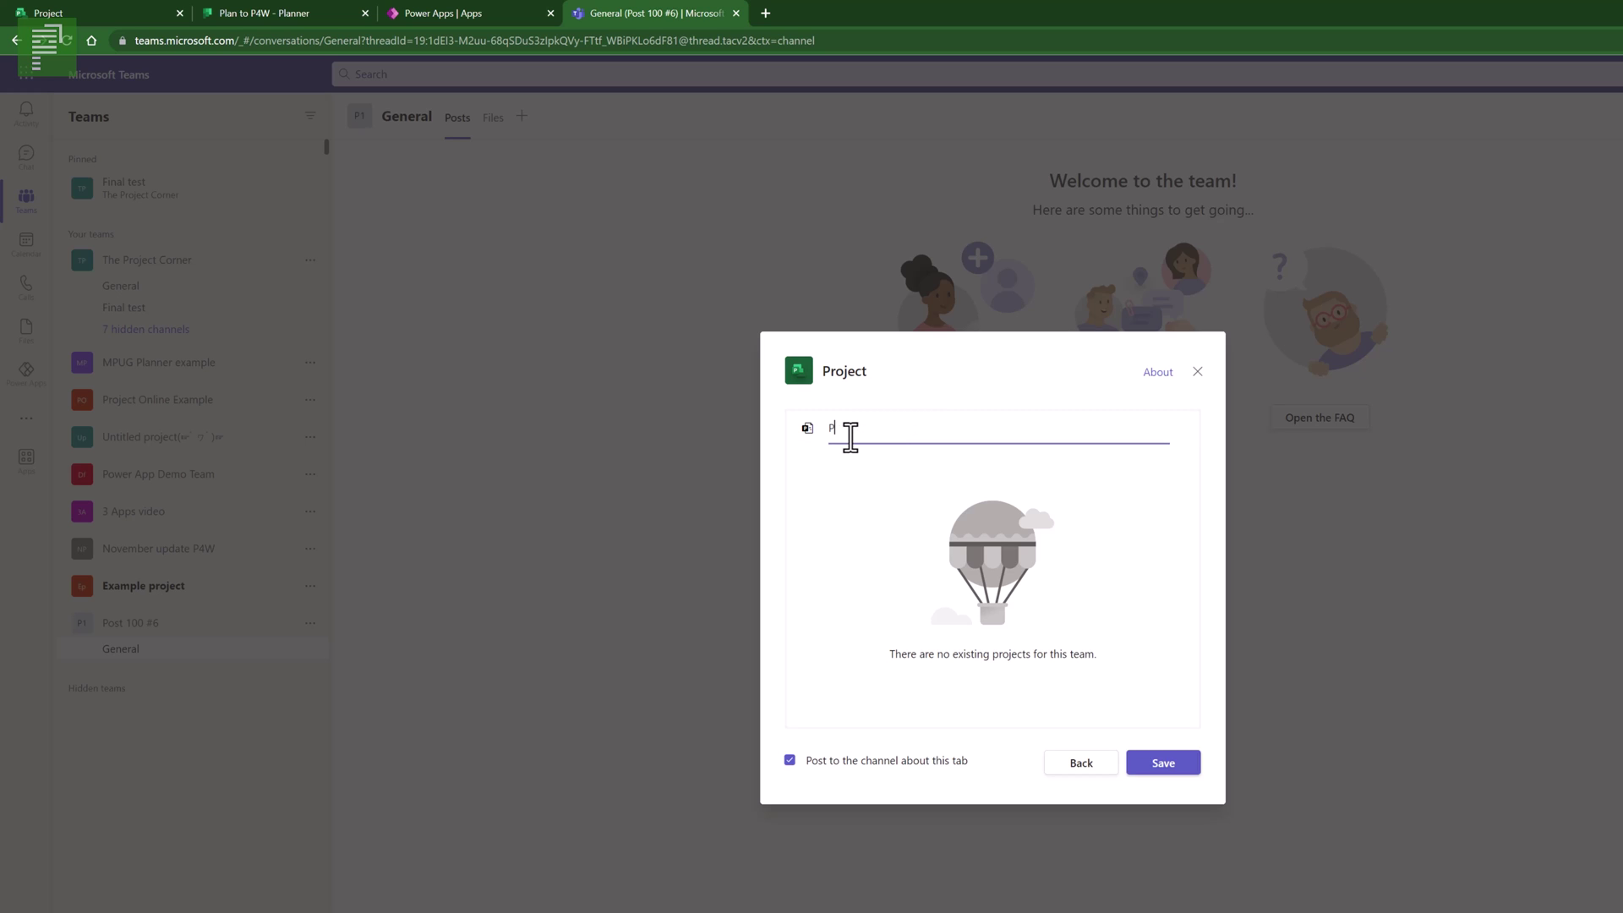
text(on)
text(t 100 n)
text(umero 6)
click(1169, 763)
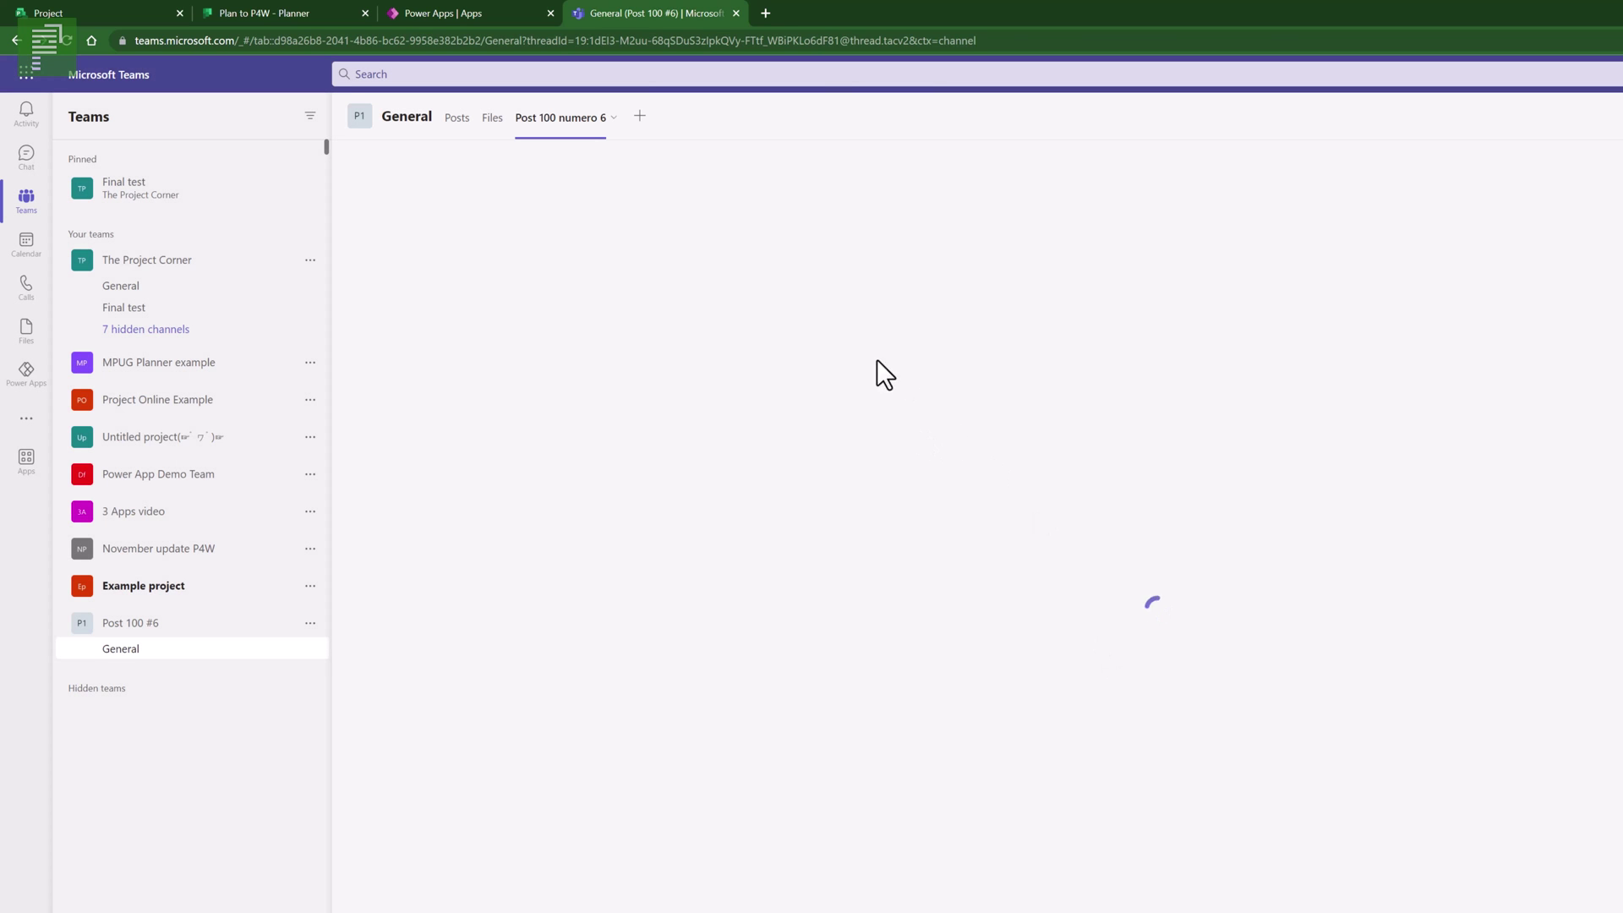
click(457, 118)
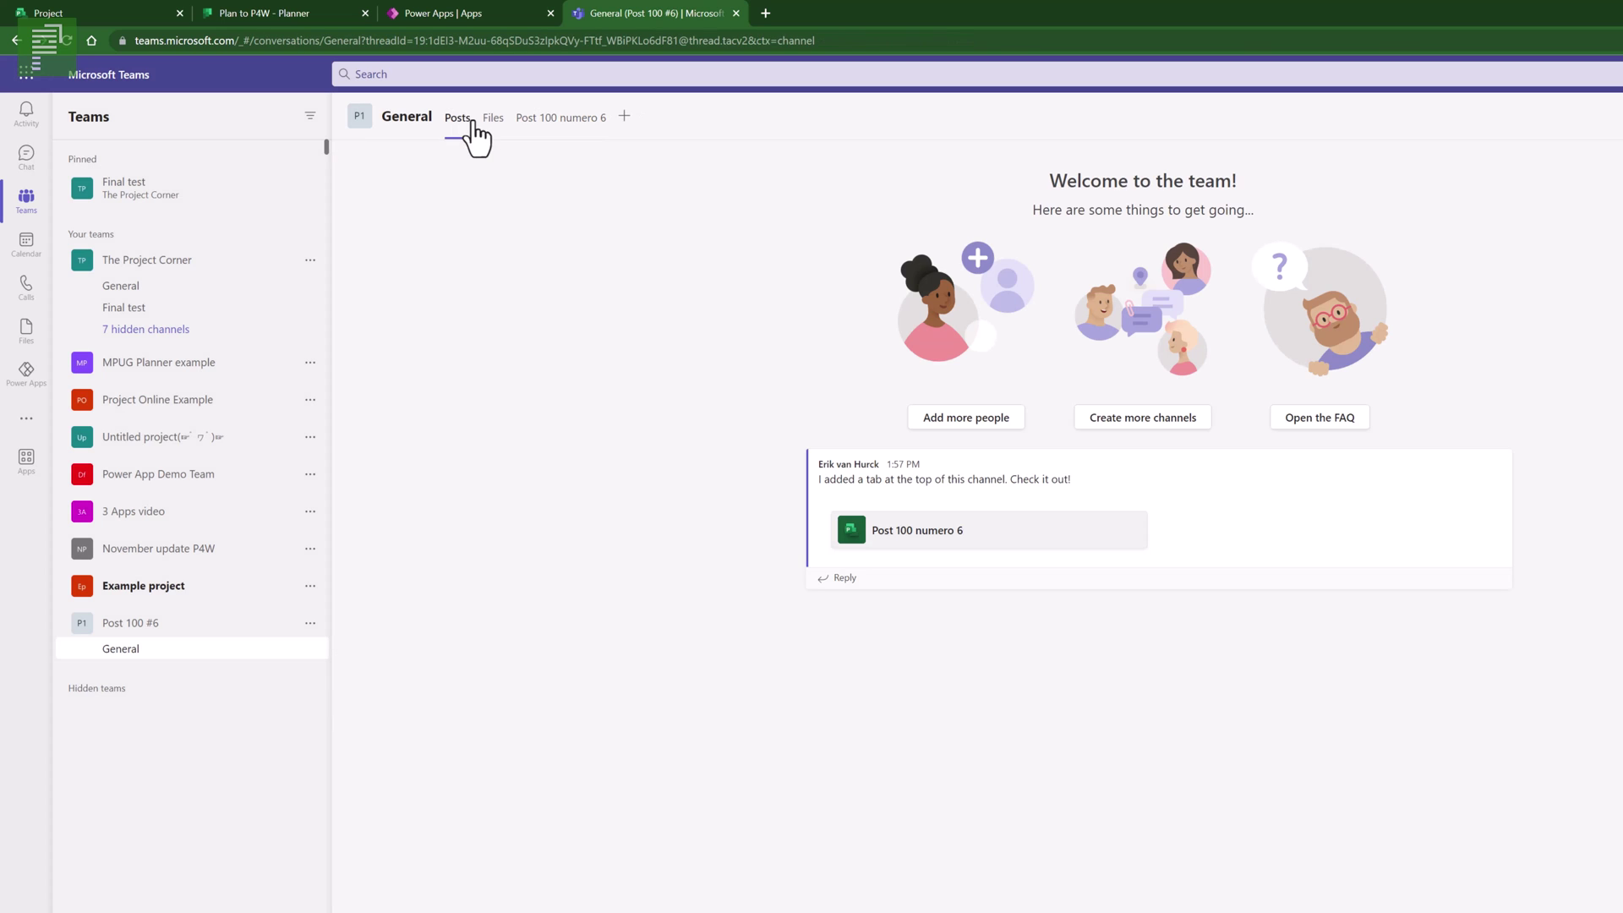
click(871, 546)
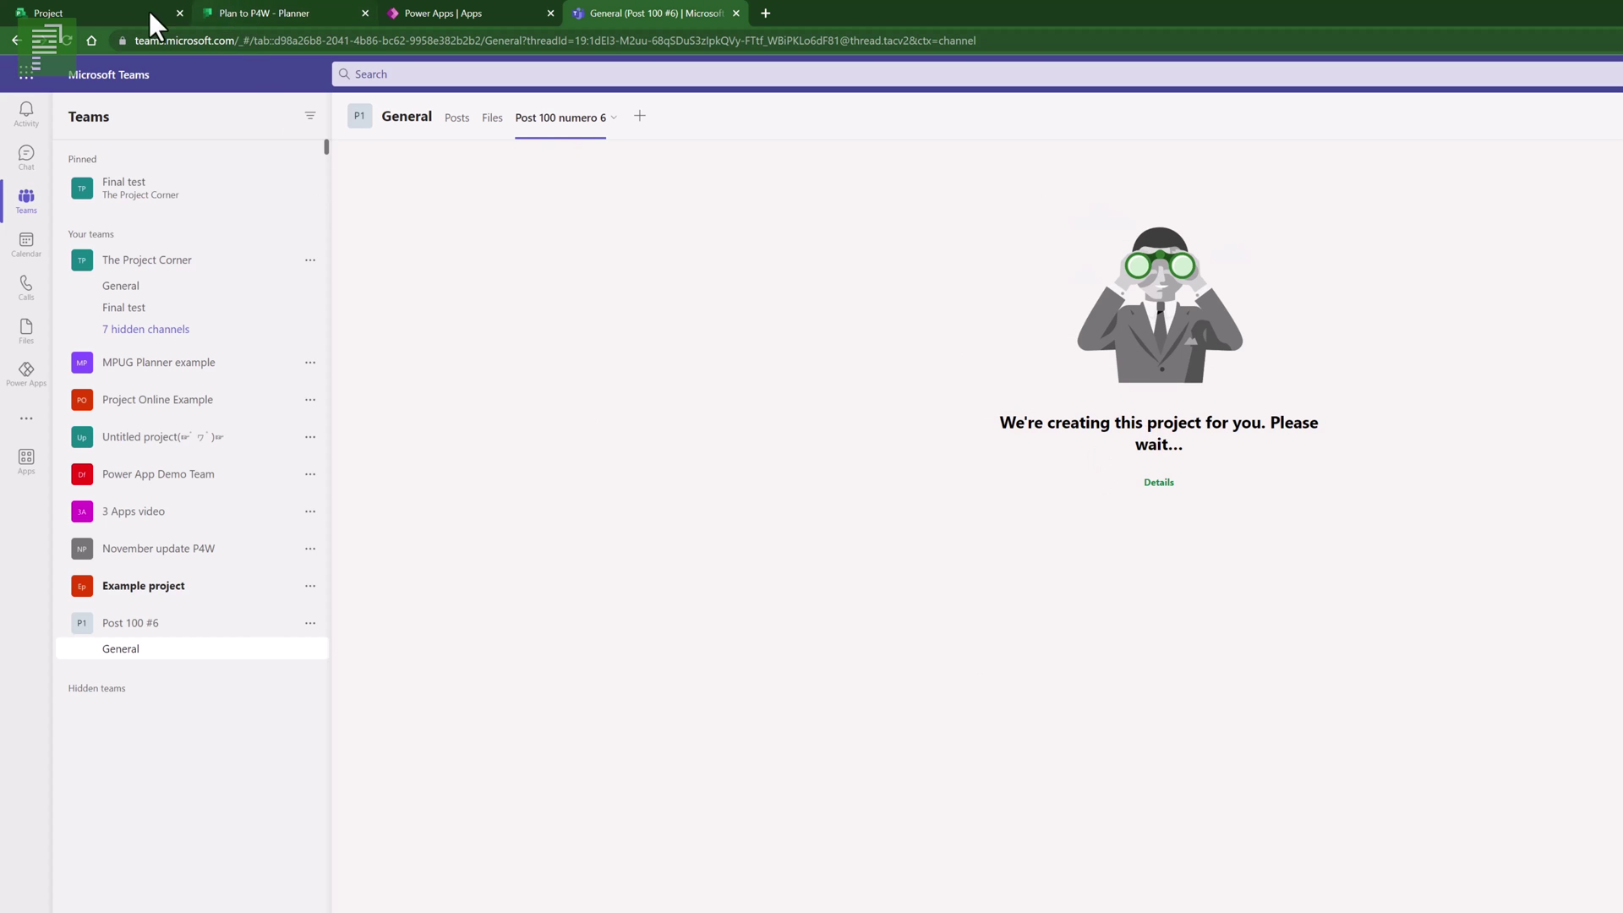
- Refresh the Project for the web home, then reload the Teams page so the project loads
click(113, 6)
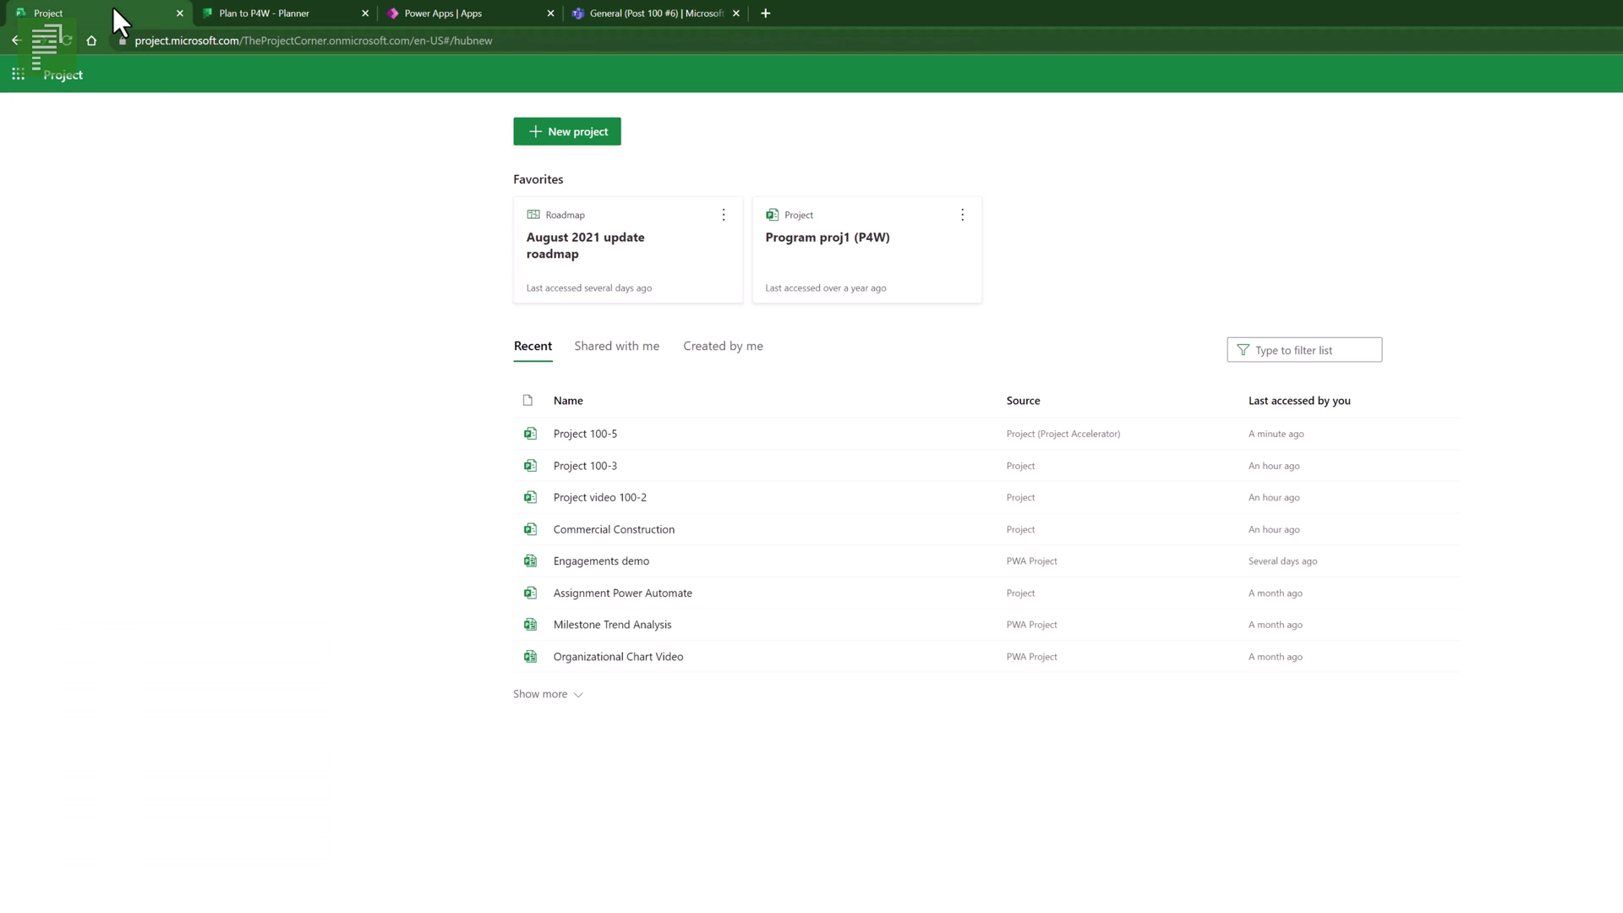
click(58, 86)
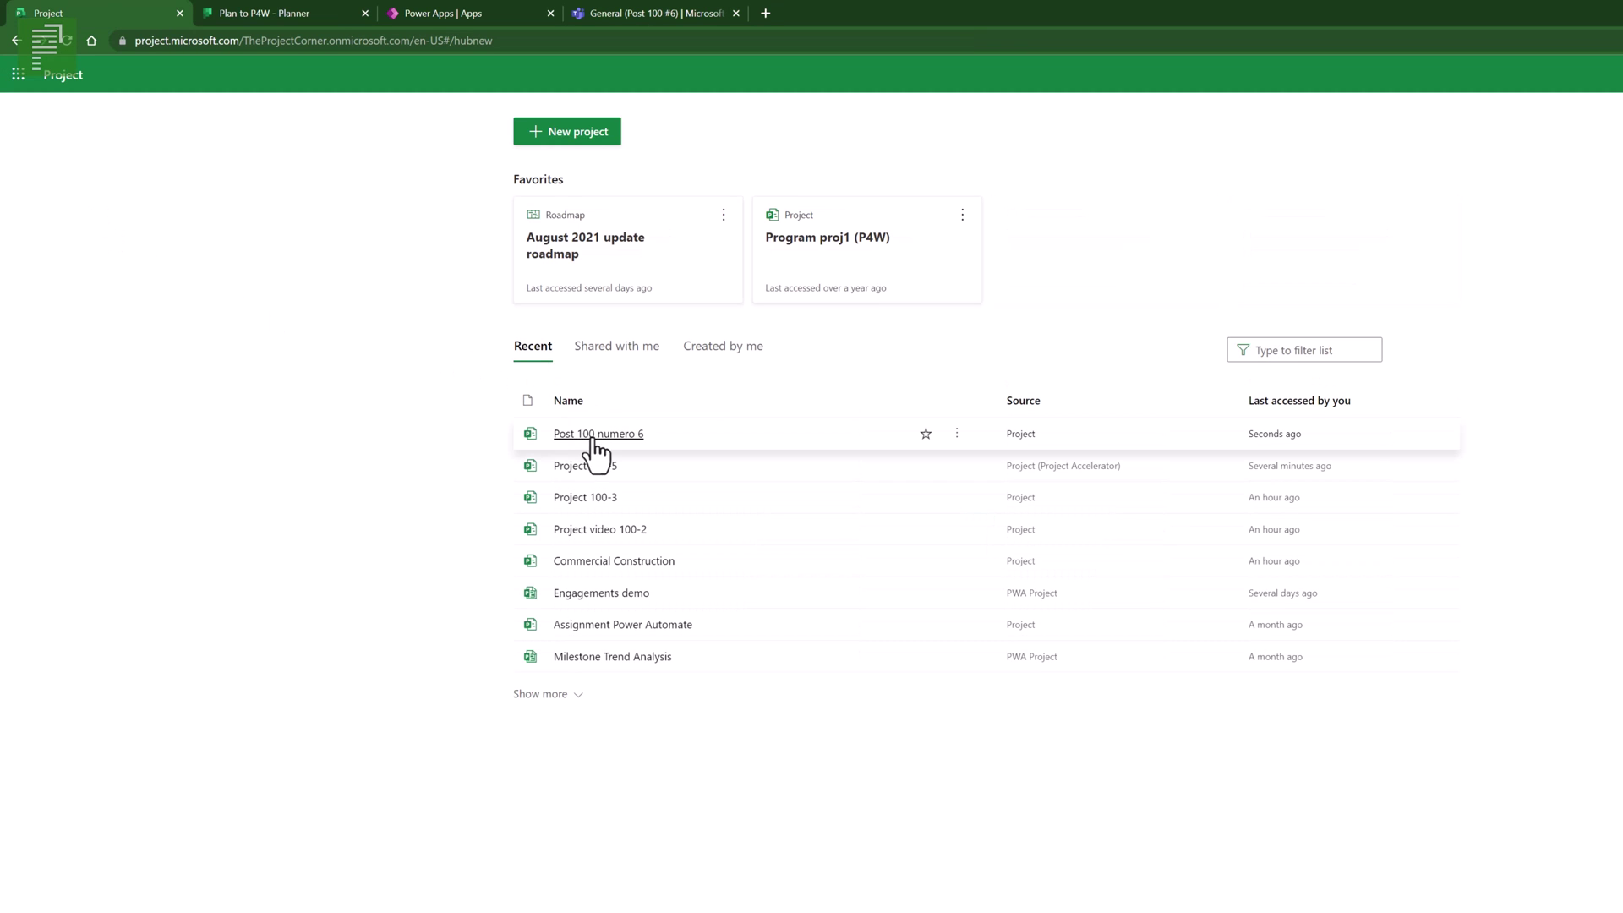
click(613, 12)
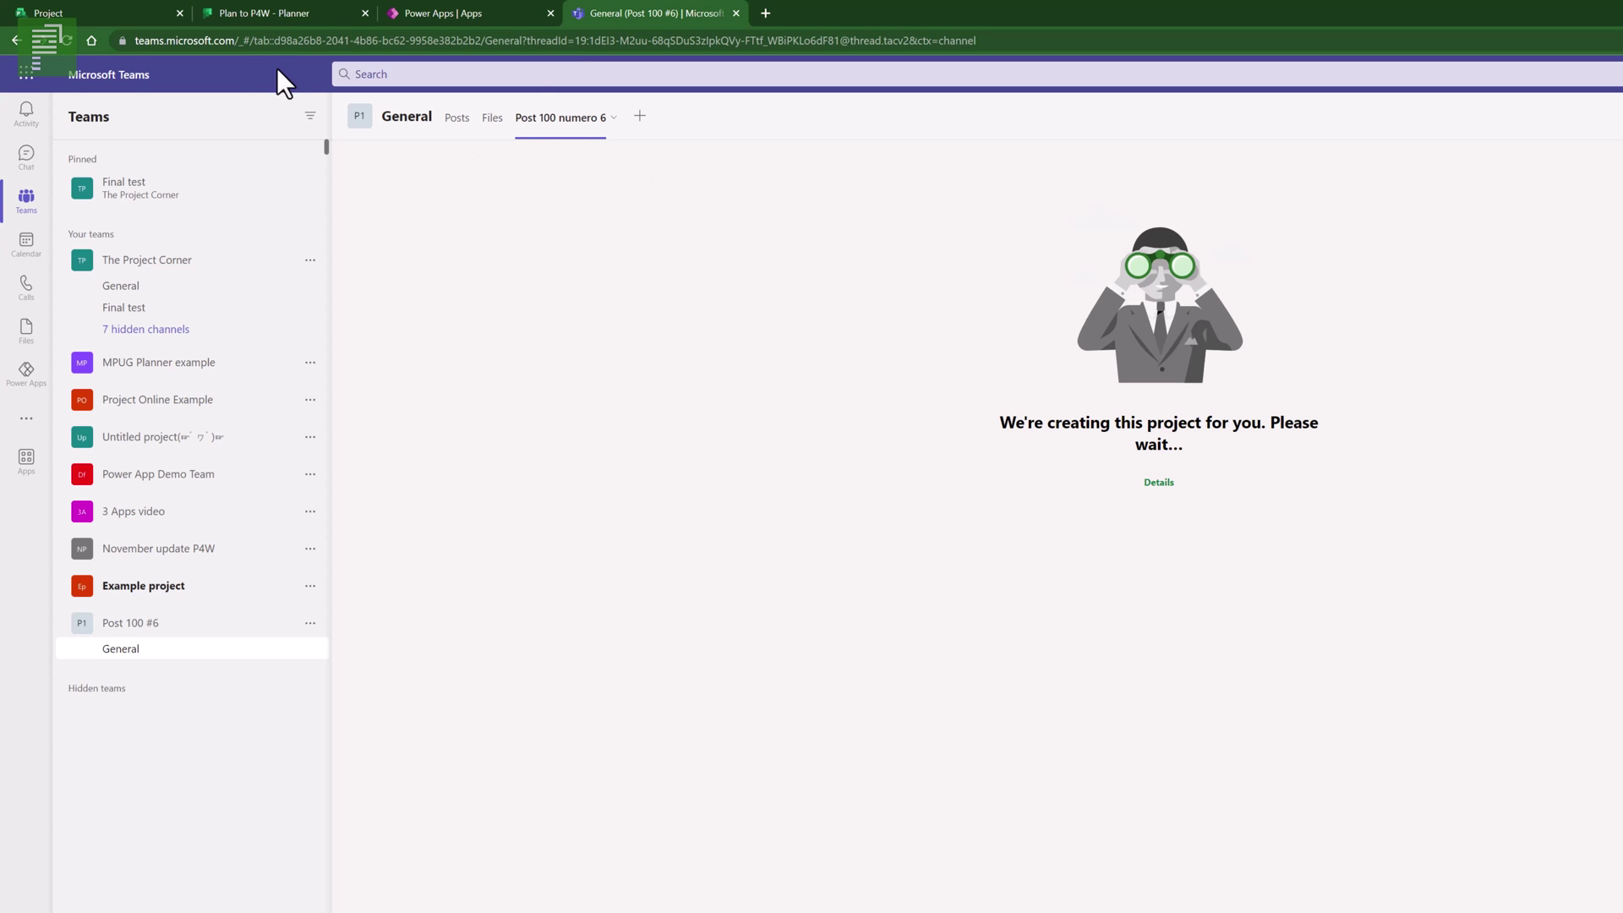
click(75, 47)
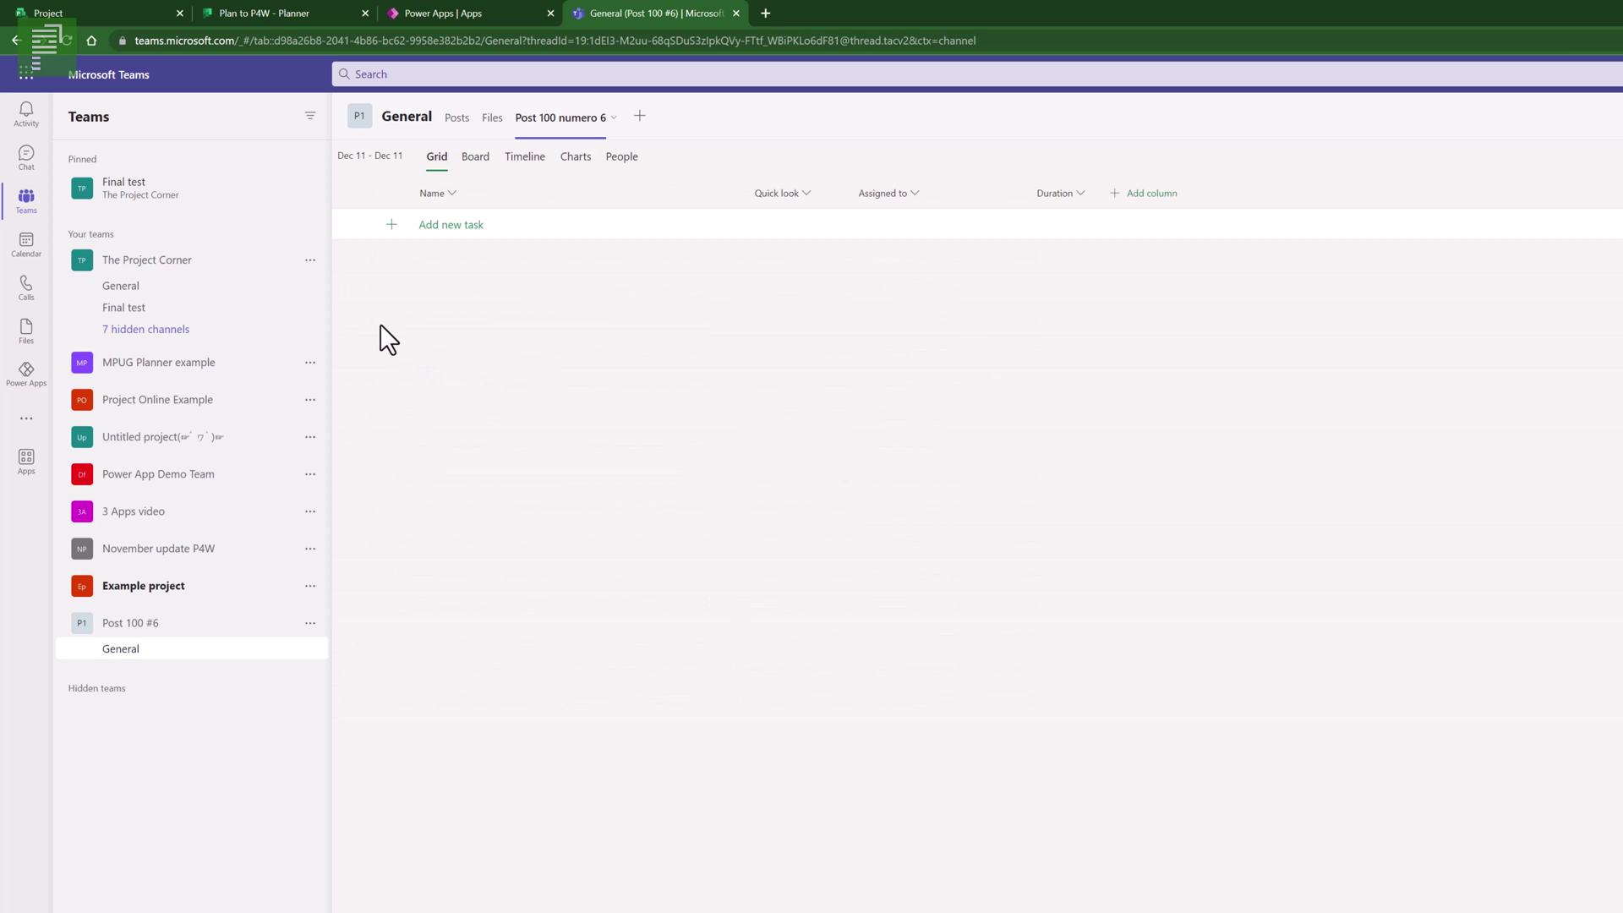
- Add the tasks Task and Milestone to the project grid
click(442, 236)
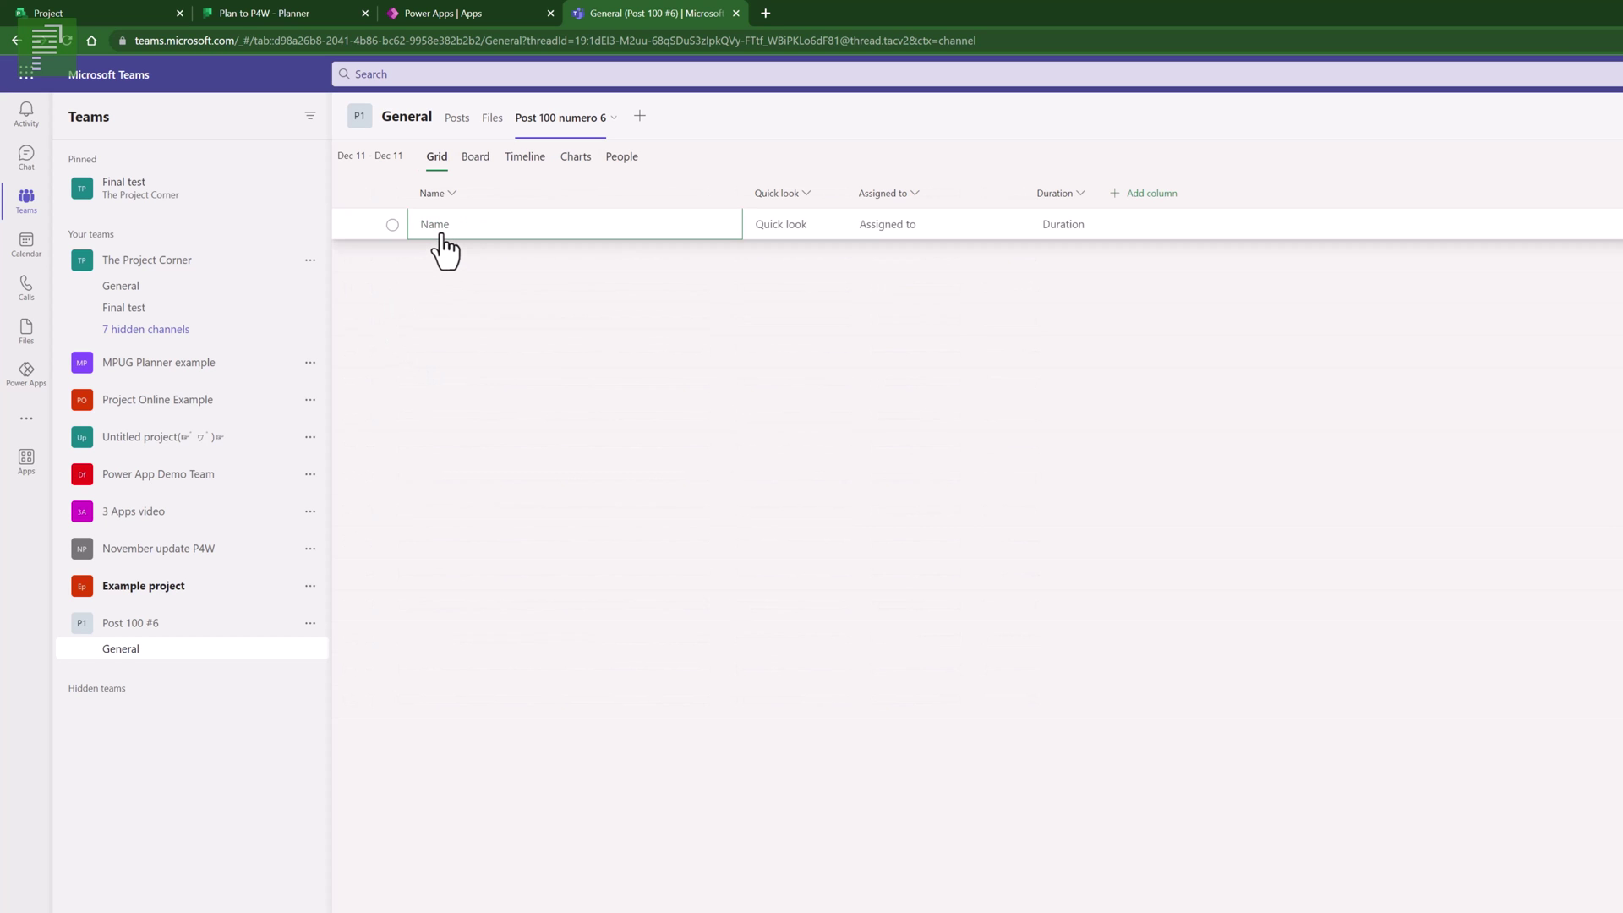
text(Task)
key(Return)
text(M)
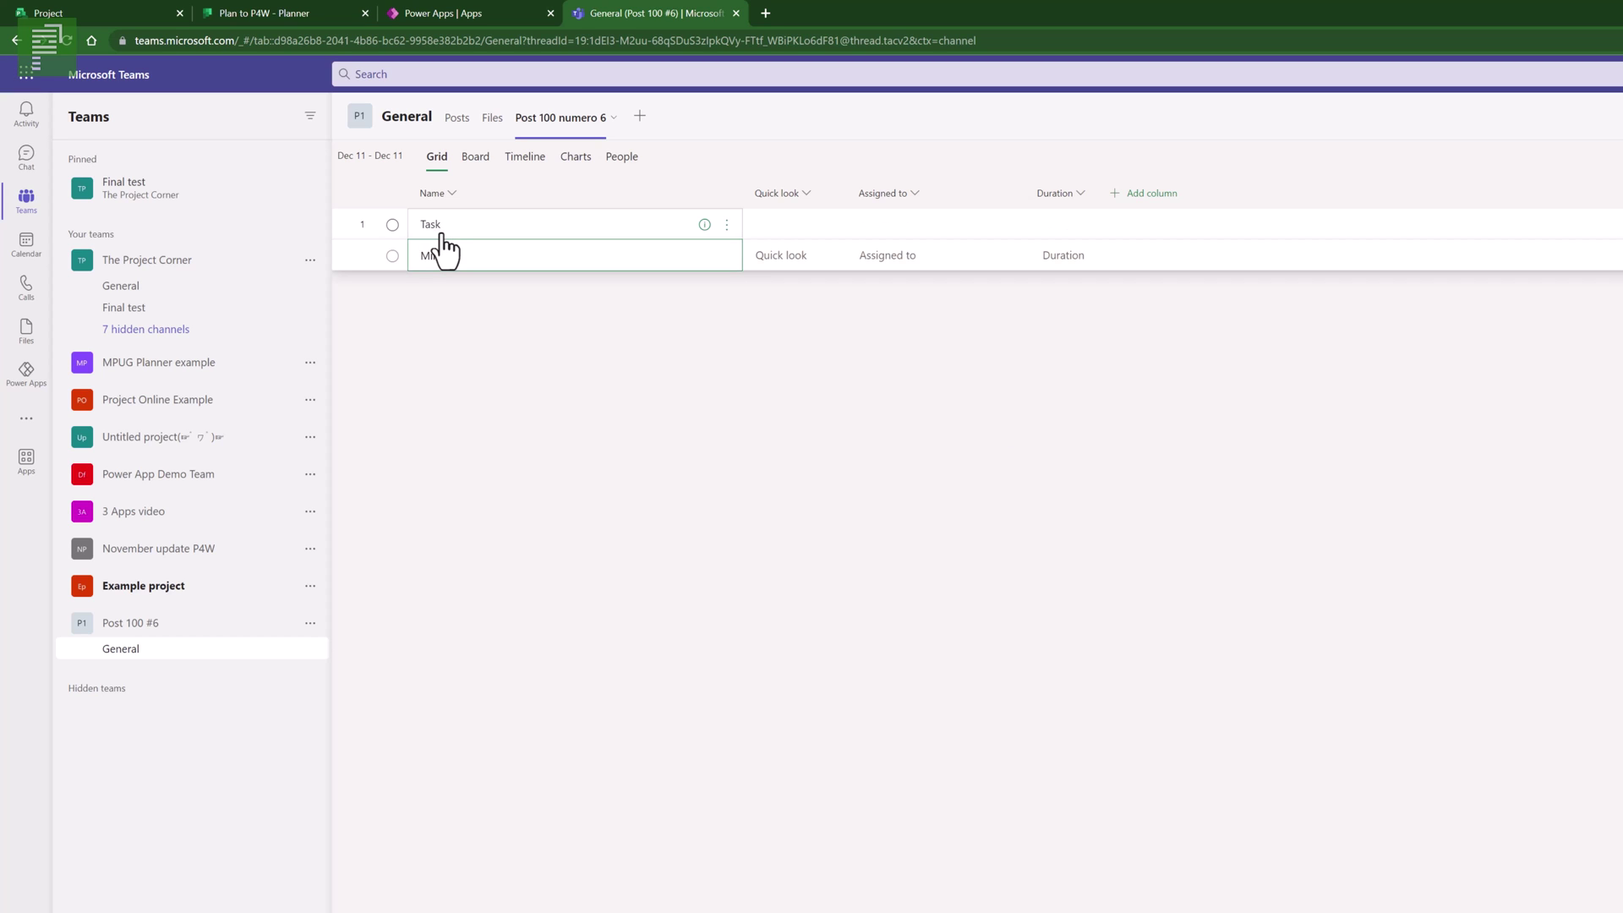
text(ilestone)
key(Return)
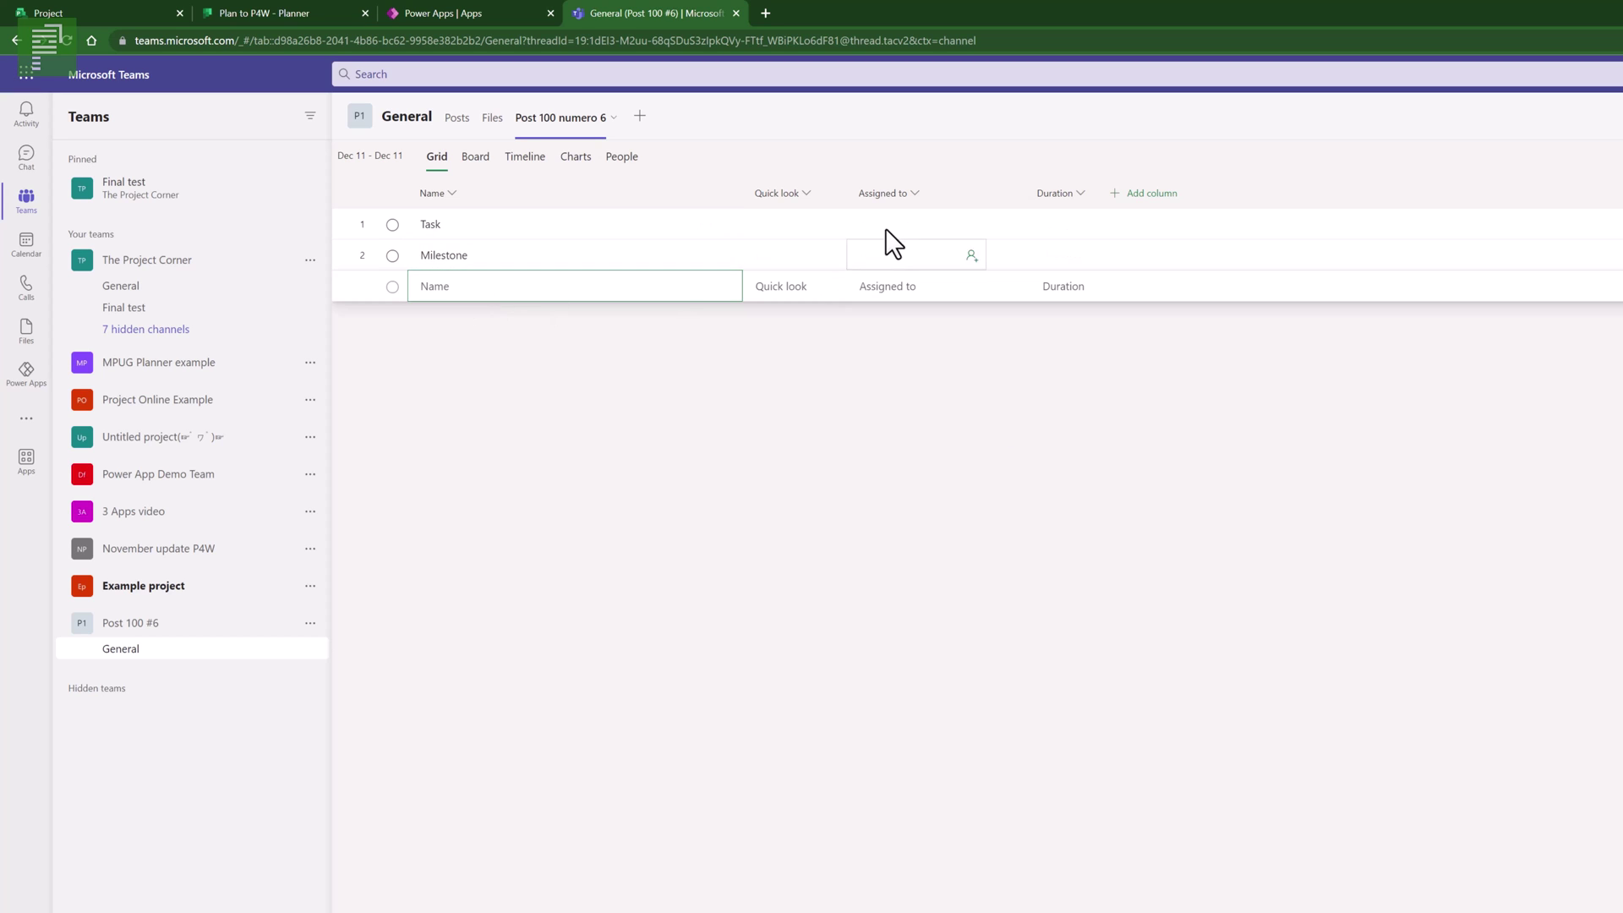
- Give Milestone 0 days and Task 12 days, link them with a dependency, then view the Planner board
click(1026, 258)
text(0d)
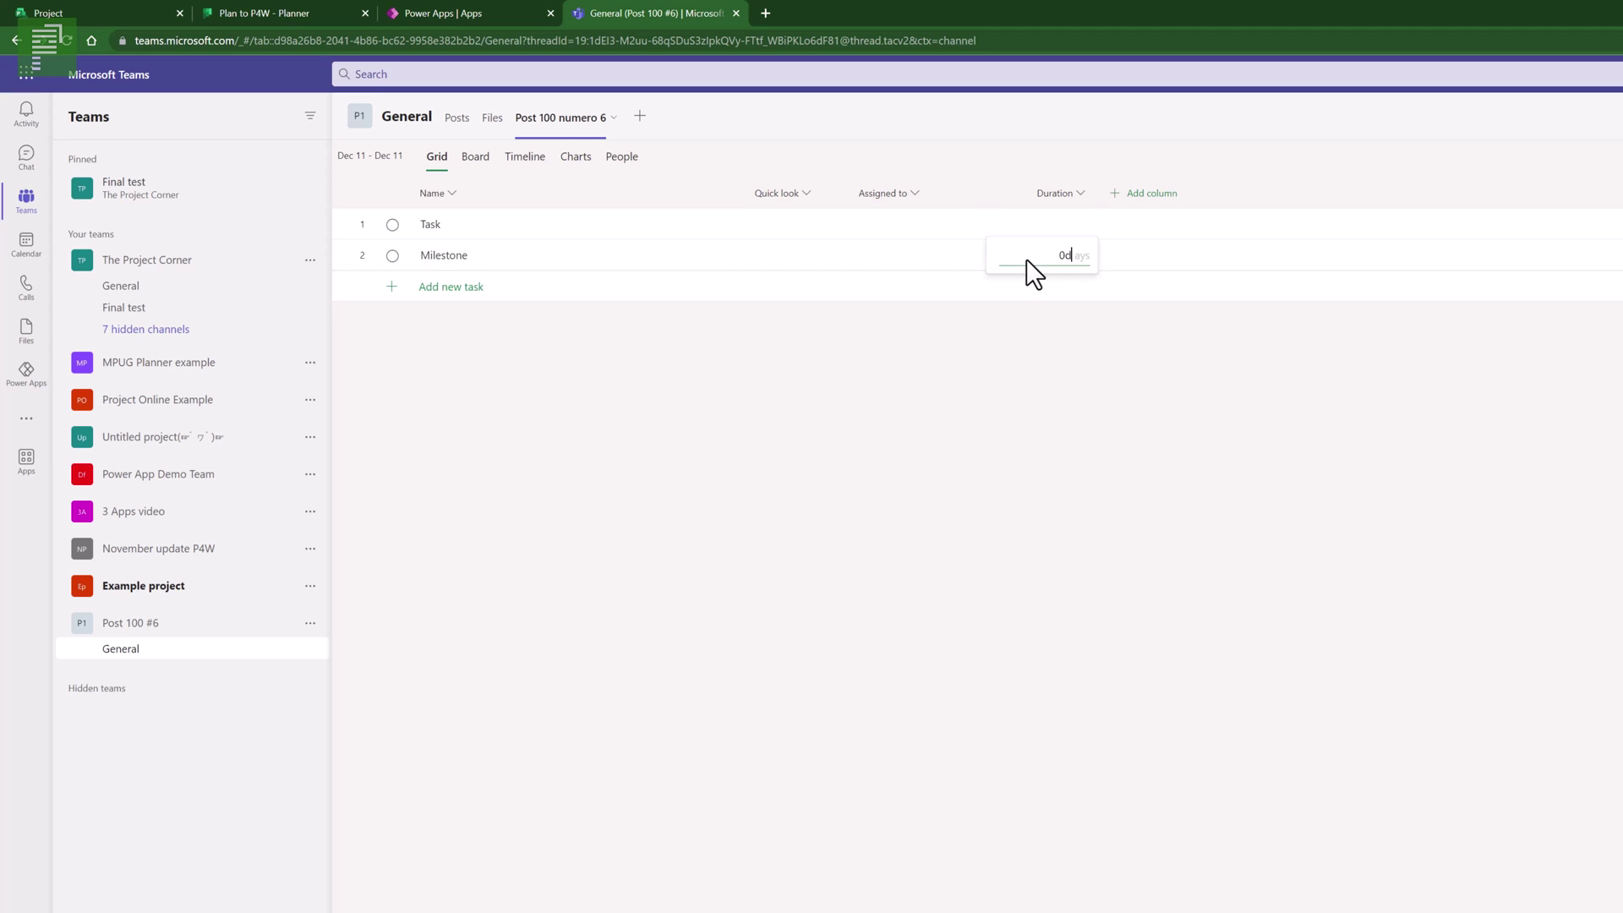
click(1048, 218)
text(12d)
key(Return)
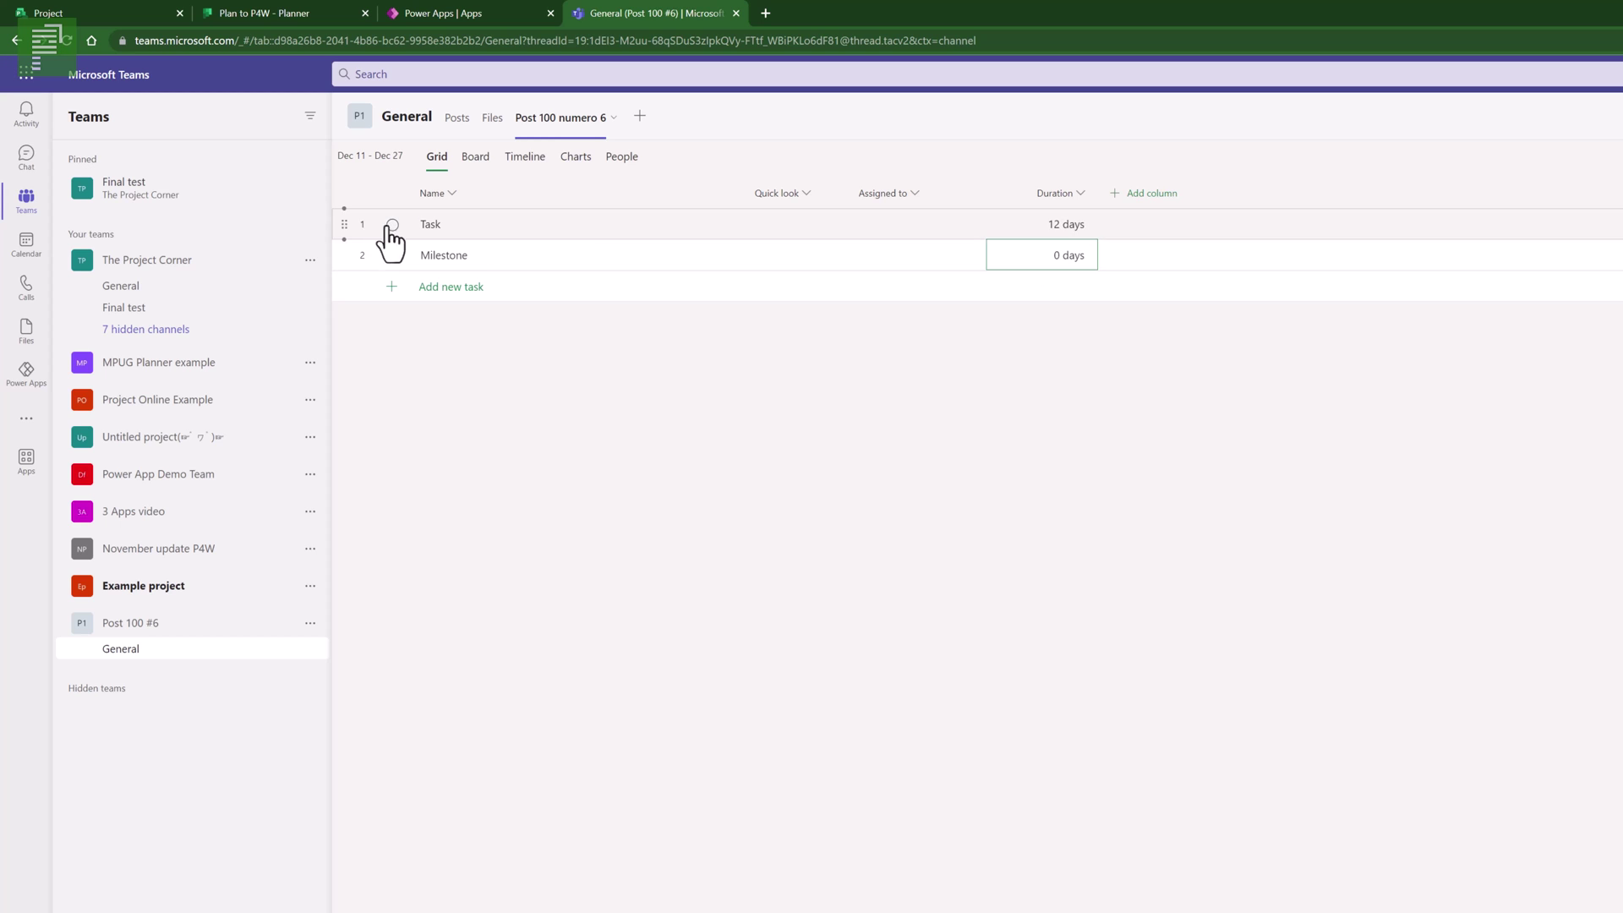
right_click(470, 257)
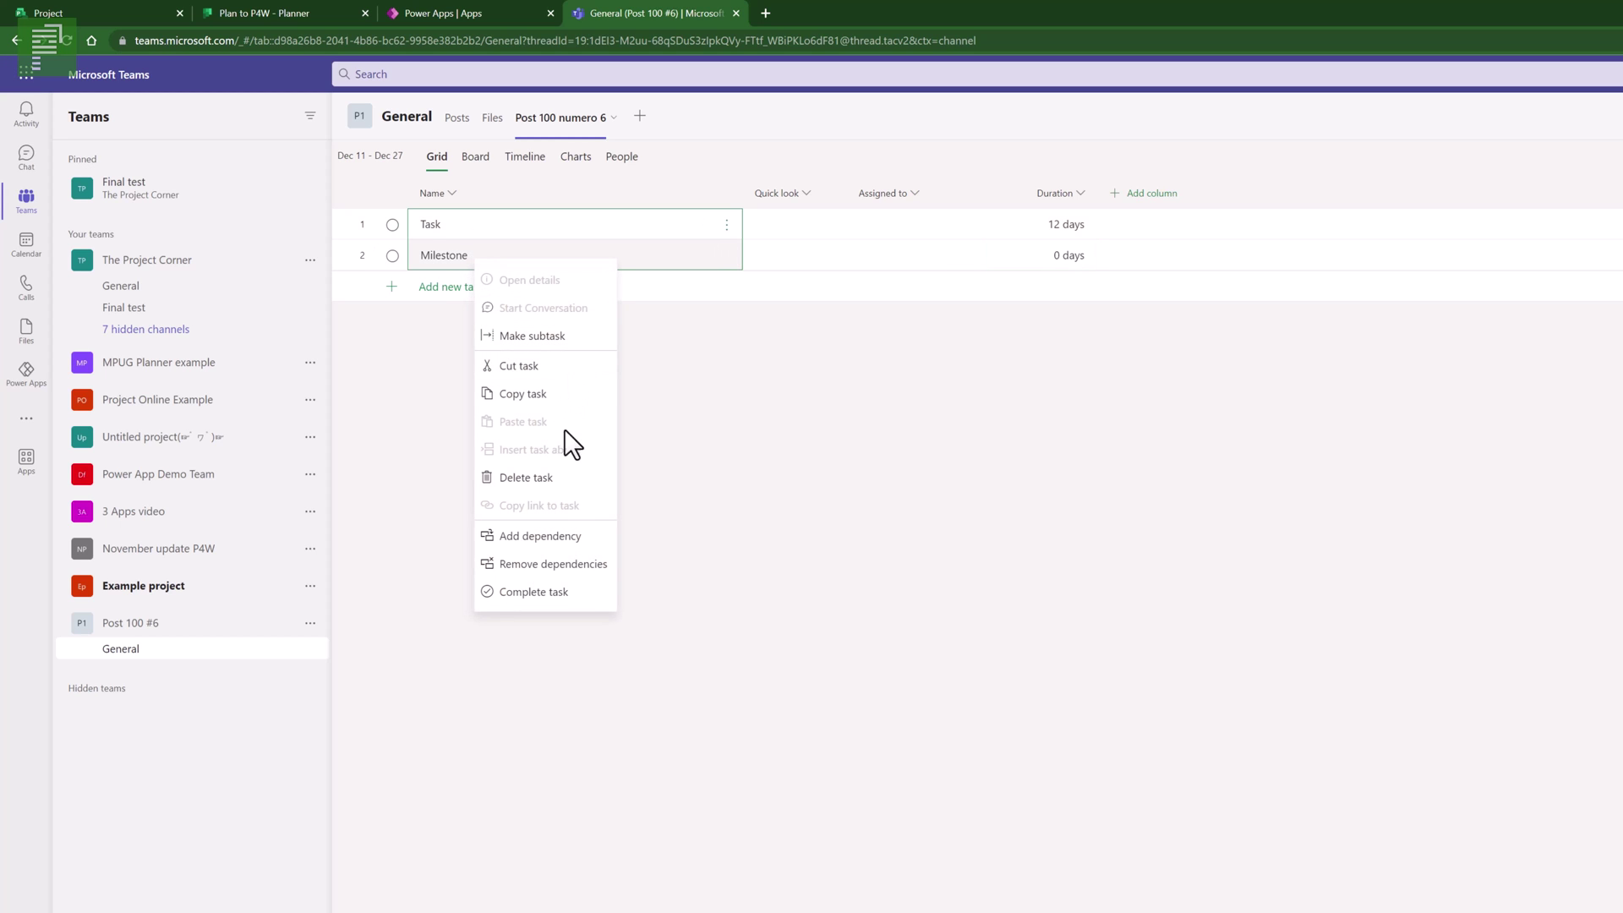
click(559, 539)
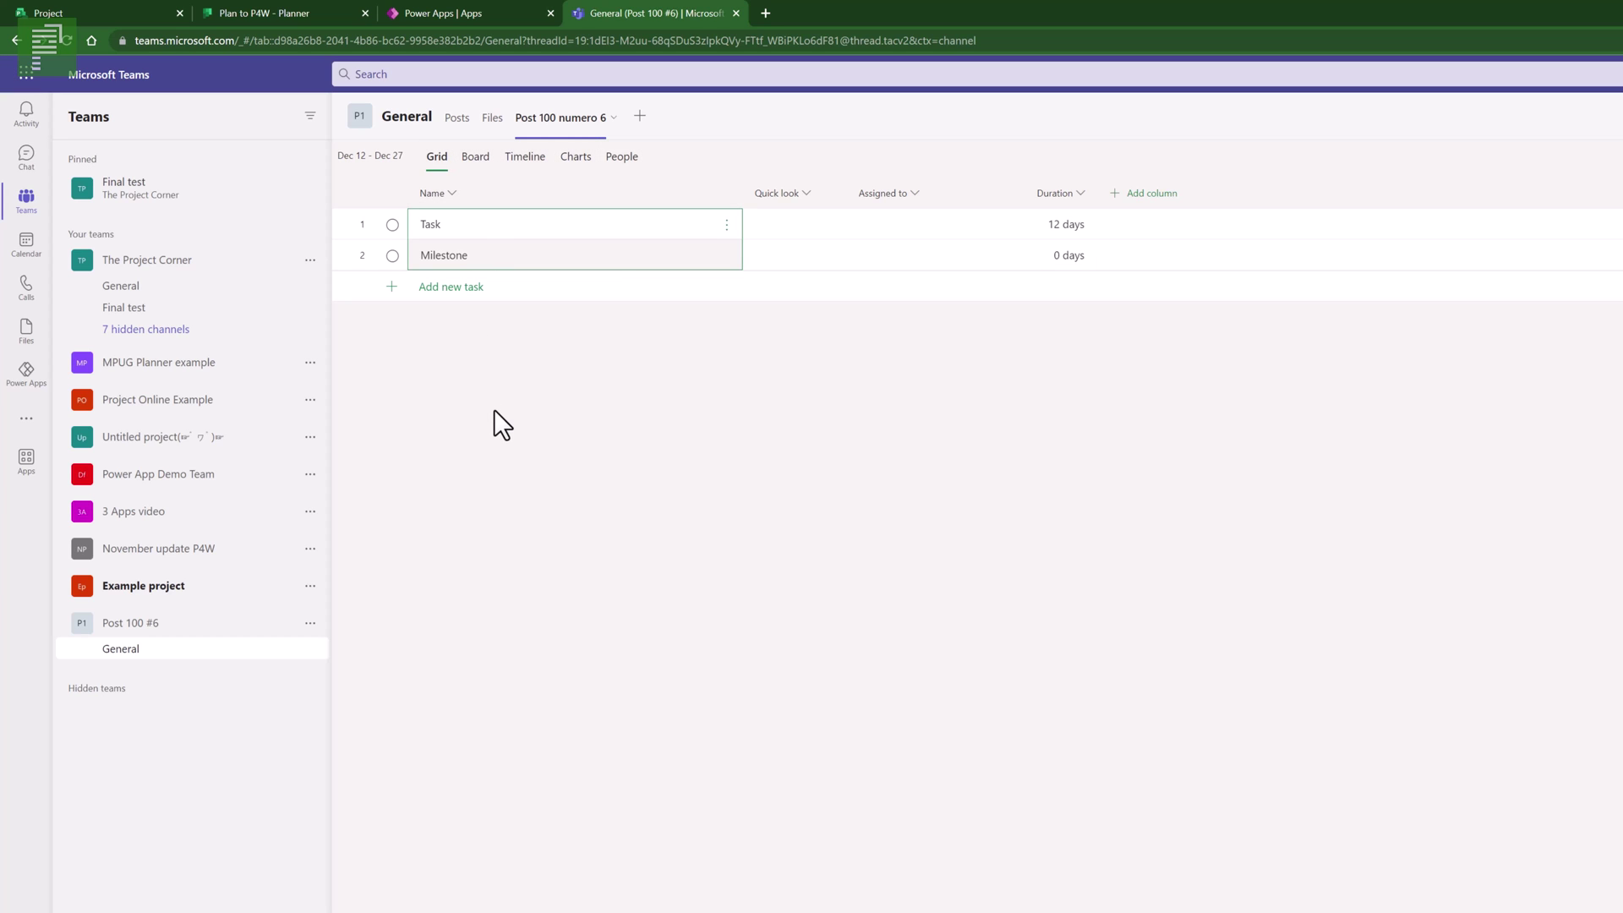
click(264, 3)
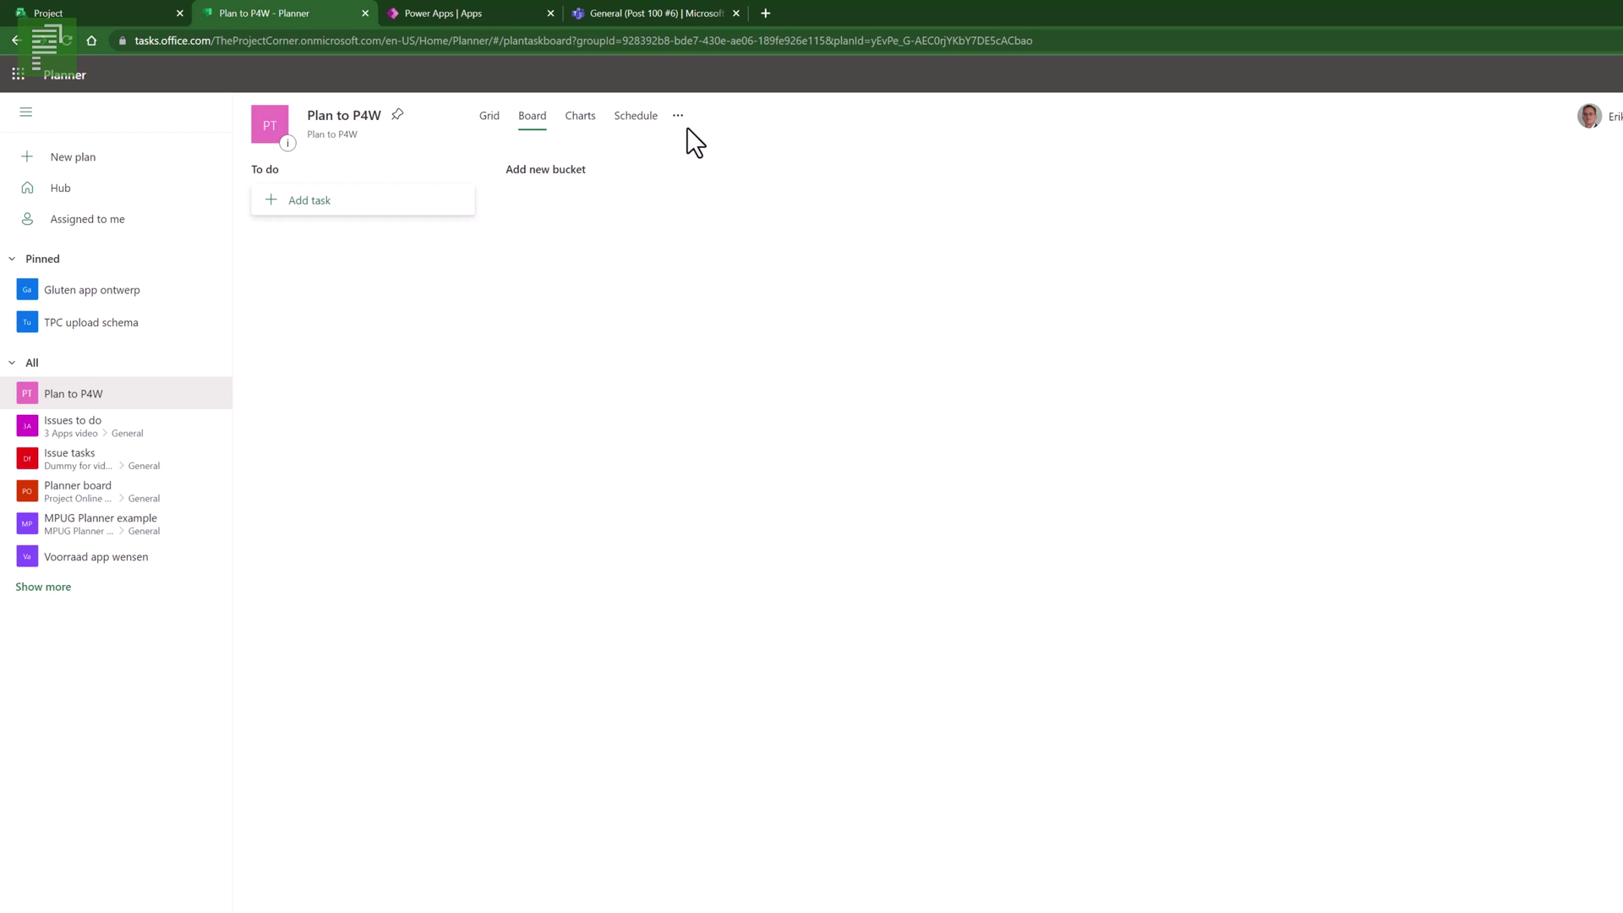
- Refresh the Project for the web home so Post 100 numero 6 appears in Recent projects
click(623, 10)
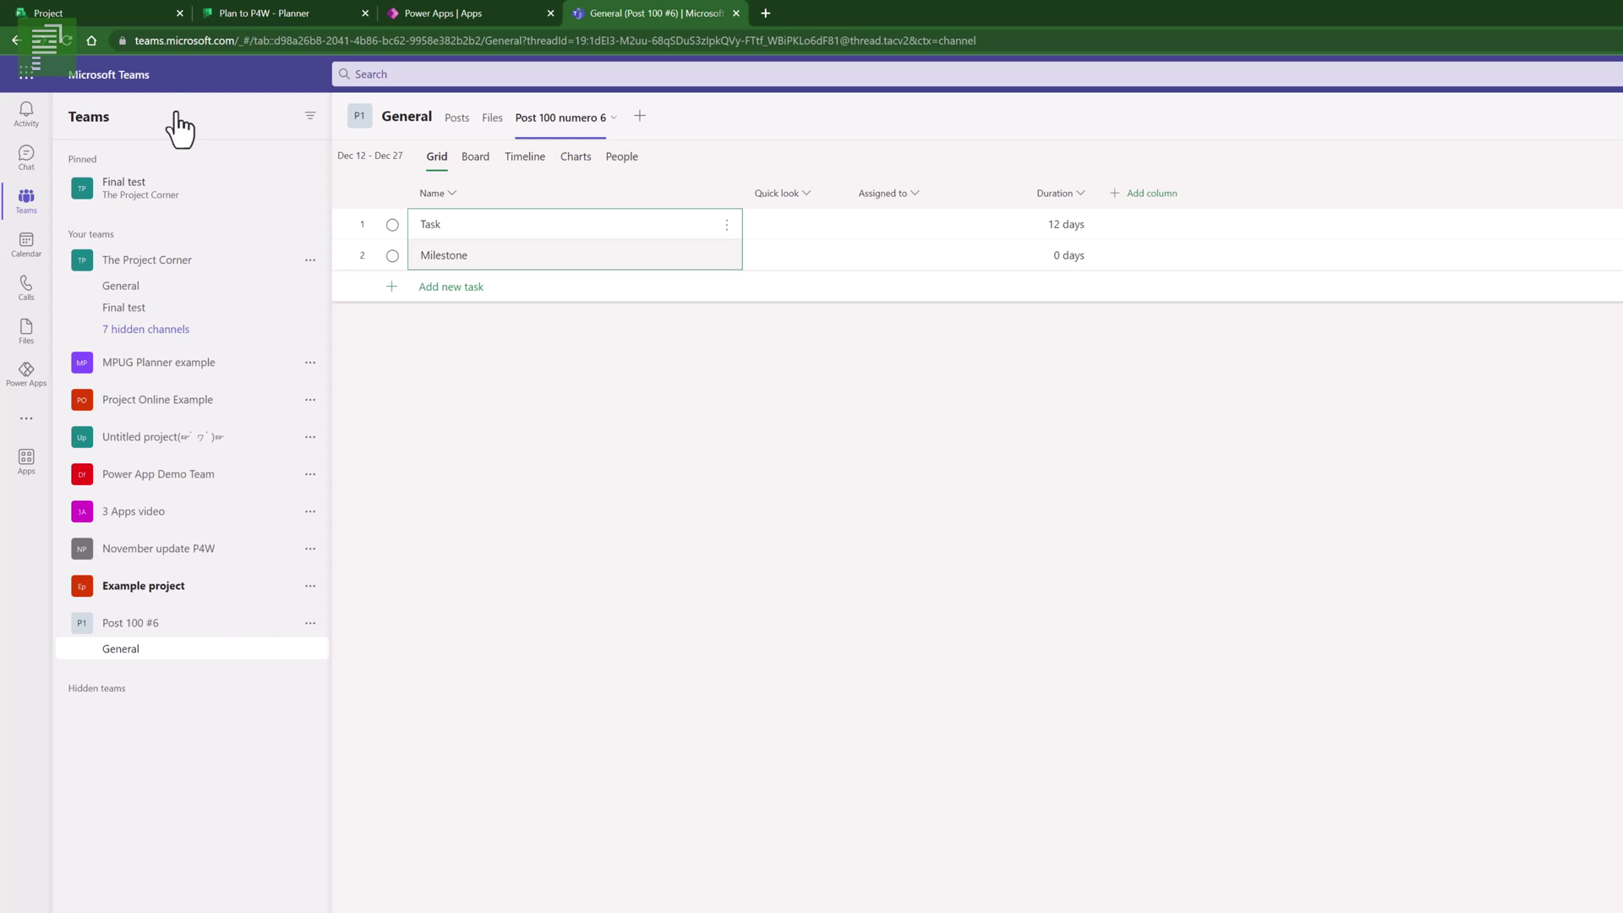
click(139, 22)
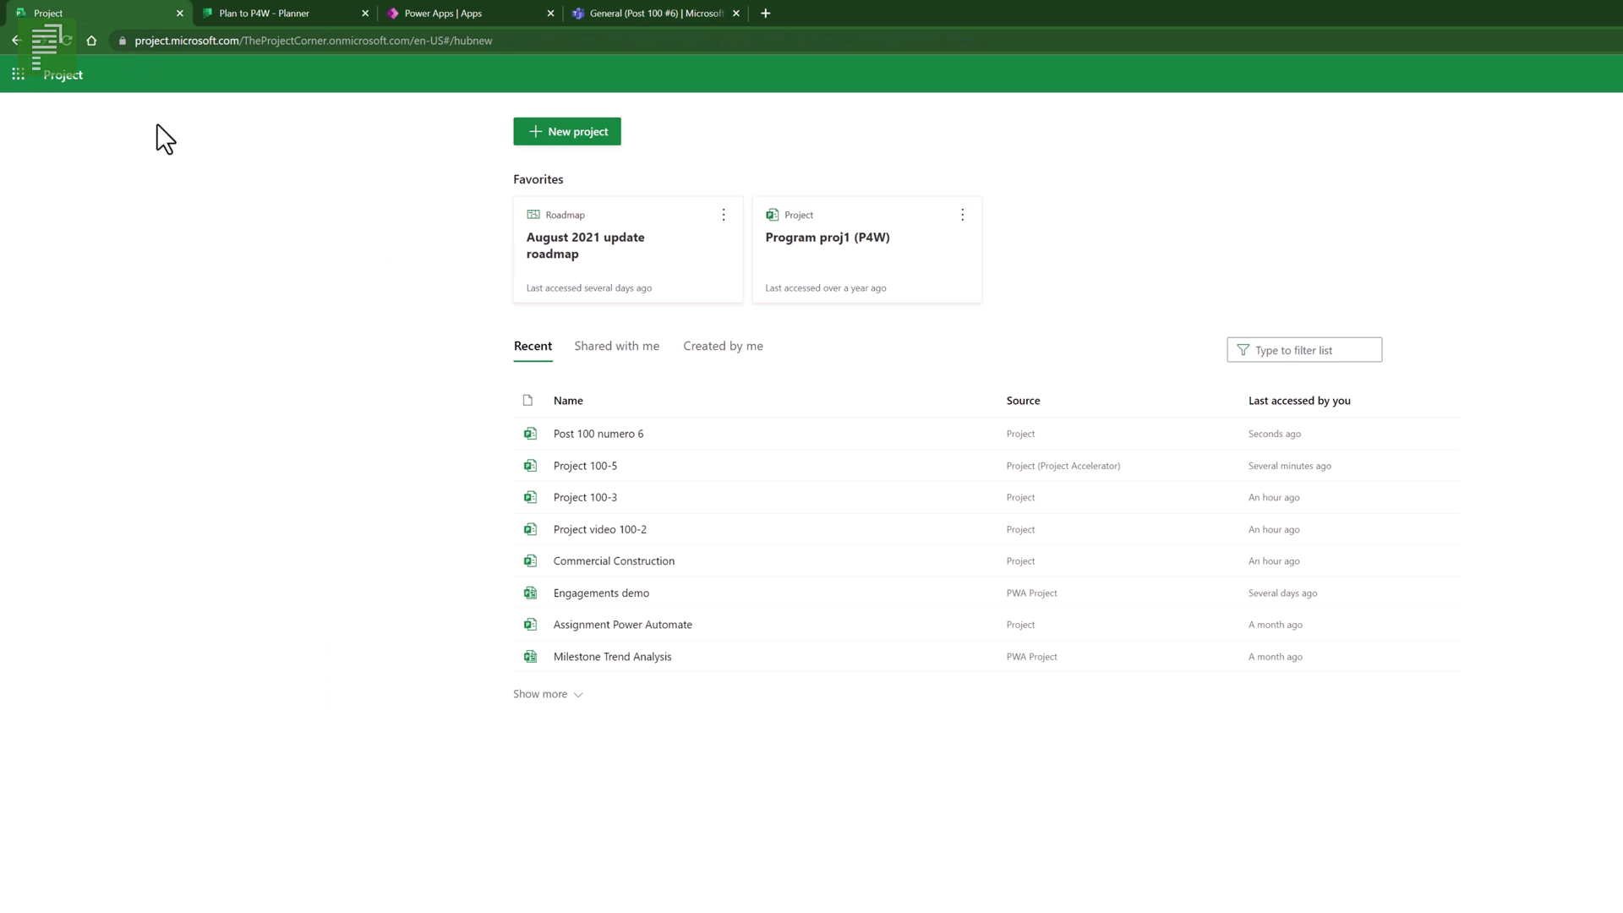
click(64, 40)
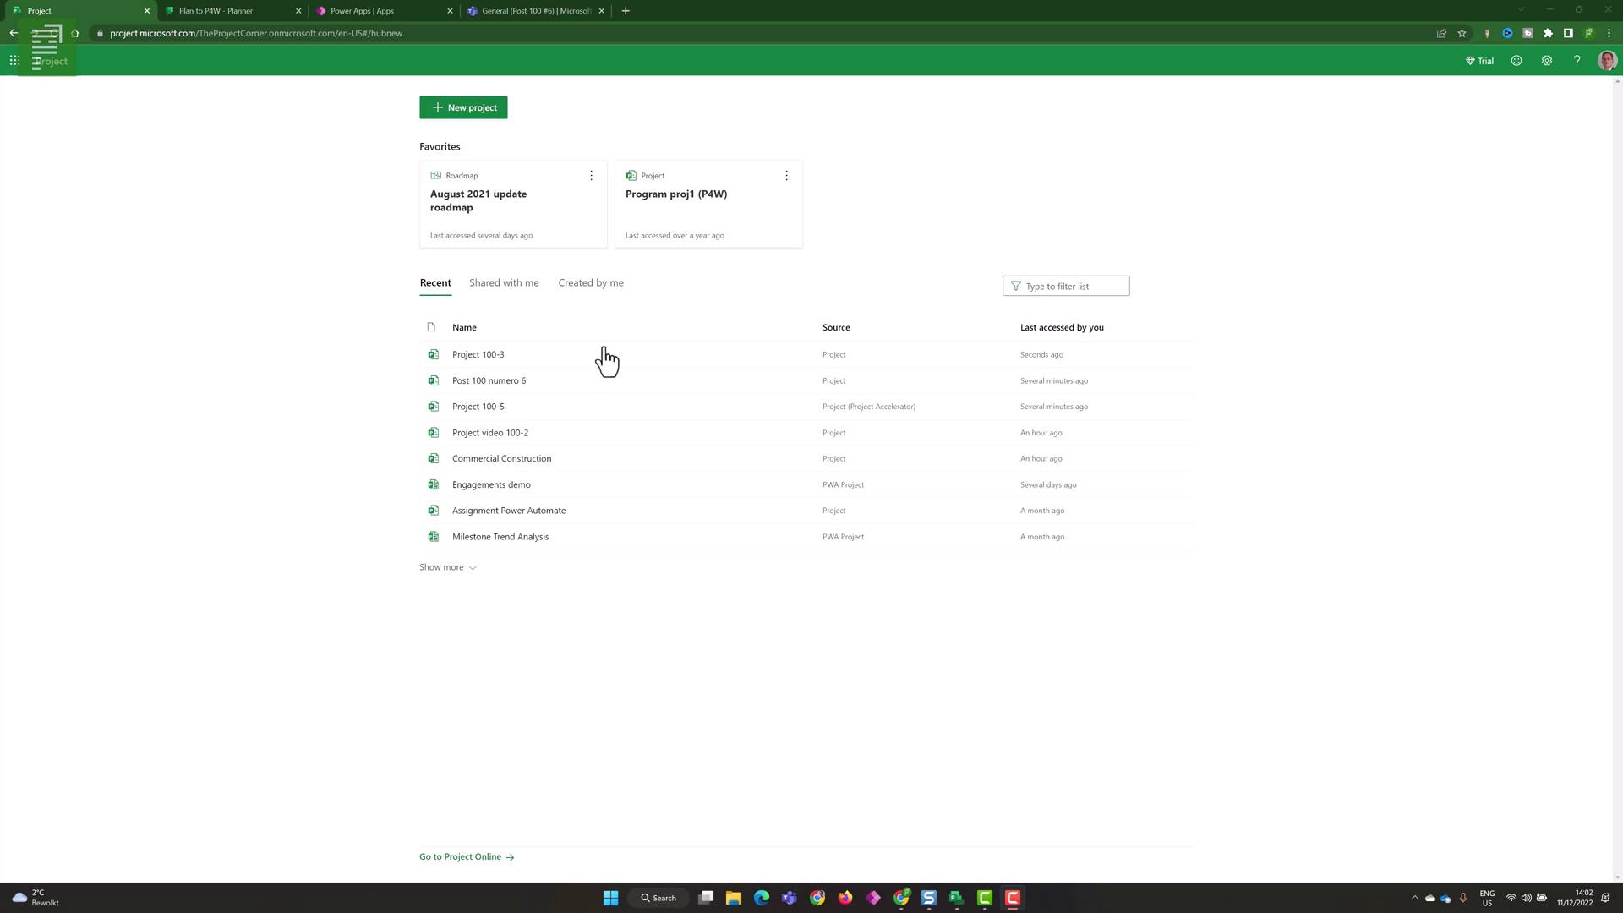
- Open Post 100 numero 6 and add the tasks Summary, T3 and Milestone1
click(498, 385)
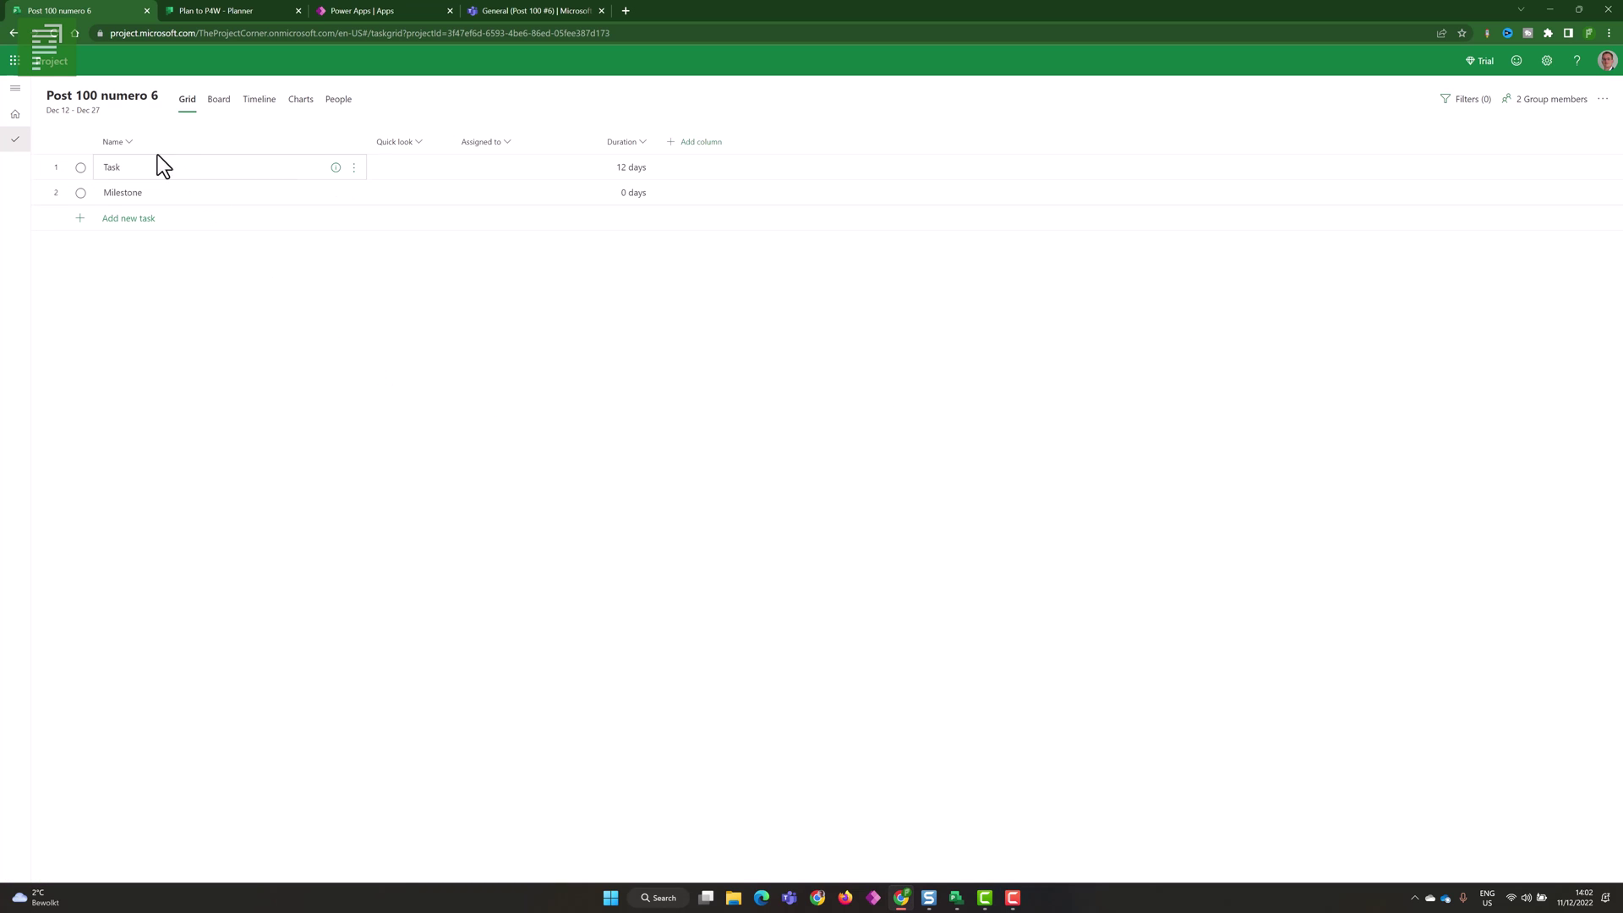
click(150, 222)
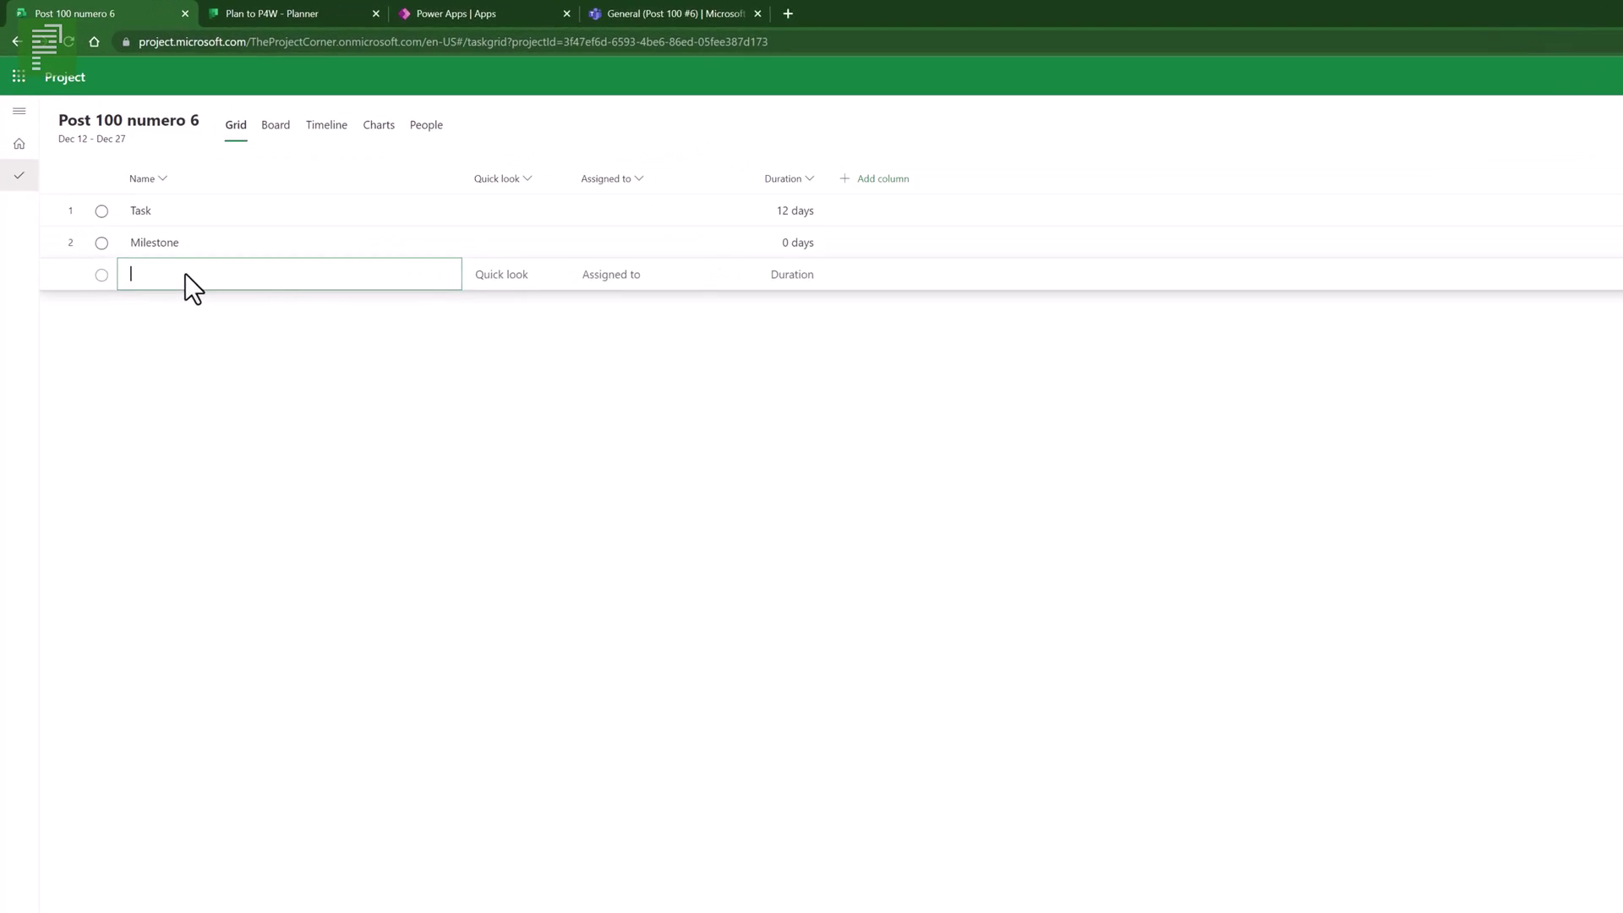
text(Summary)
key(Return)
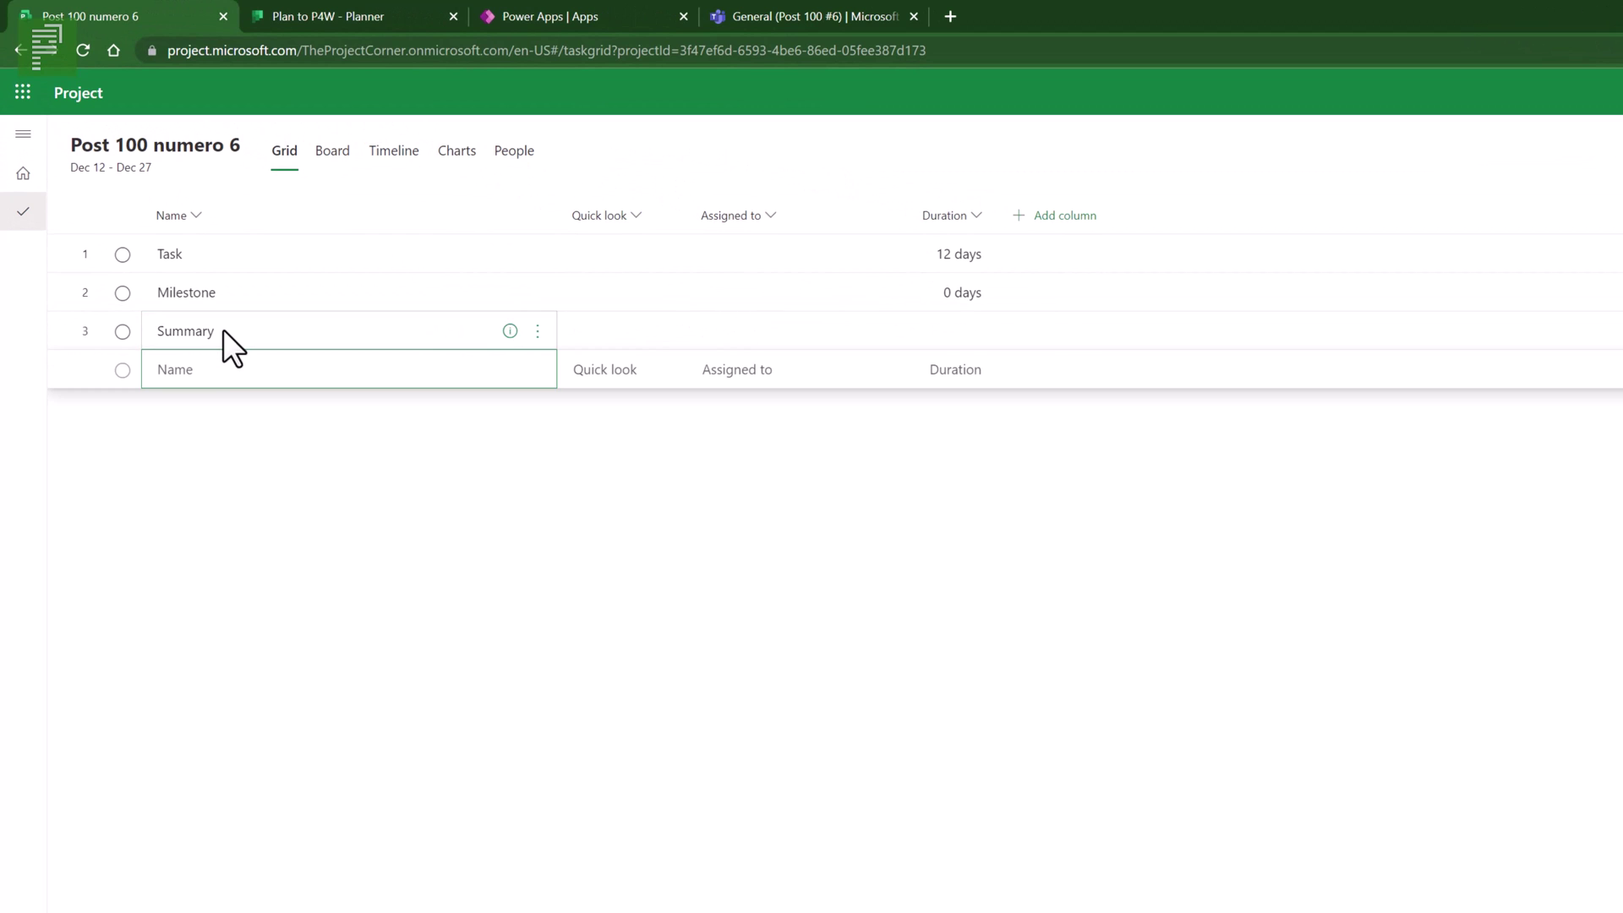
text(T)
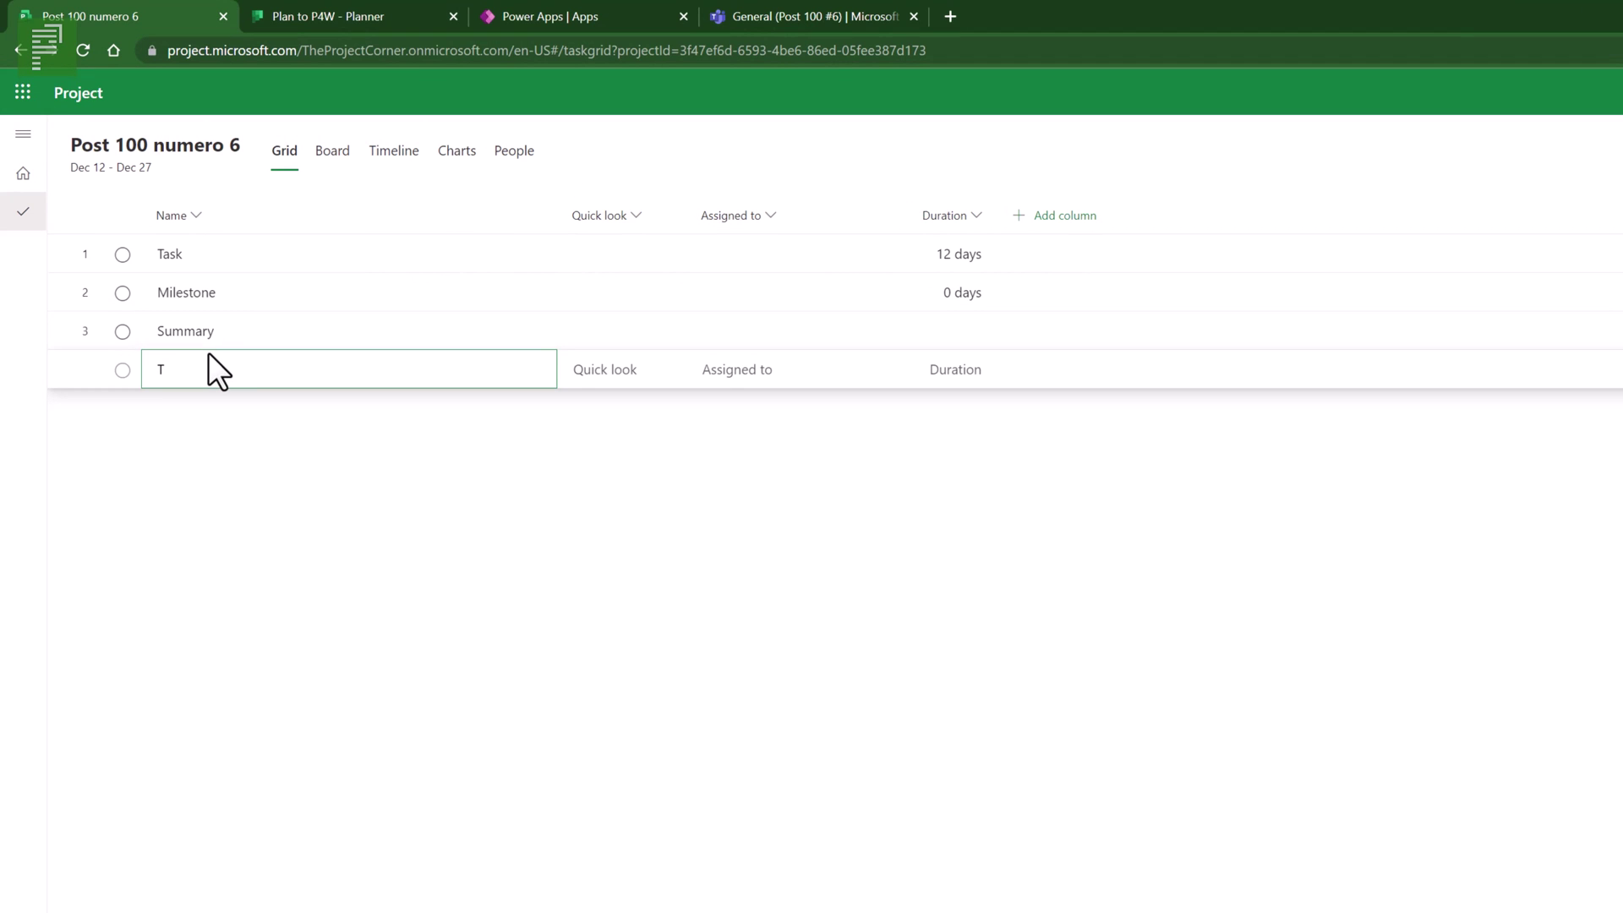
text(3)
key(Return)
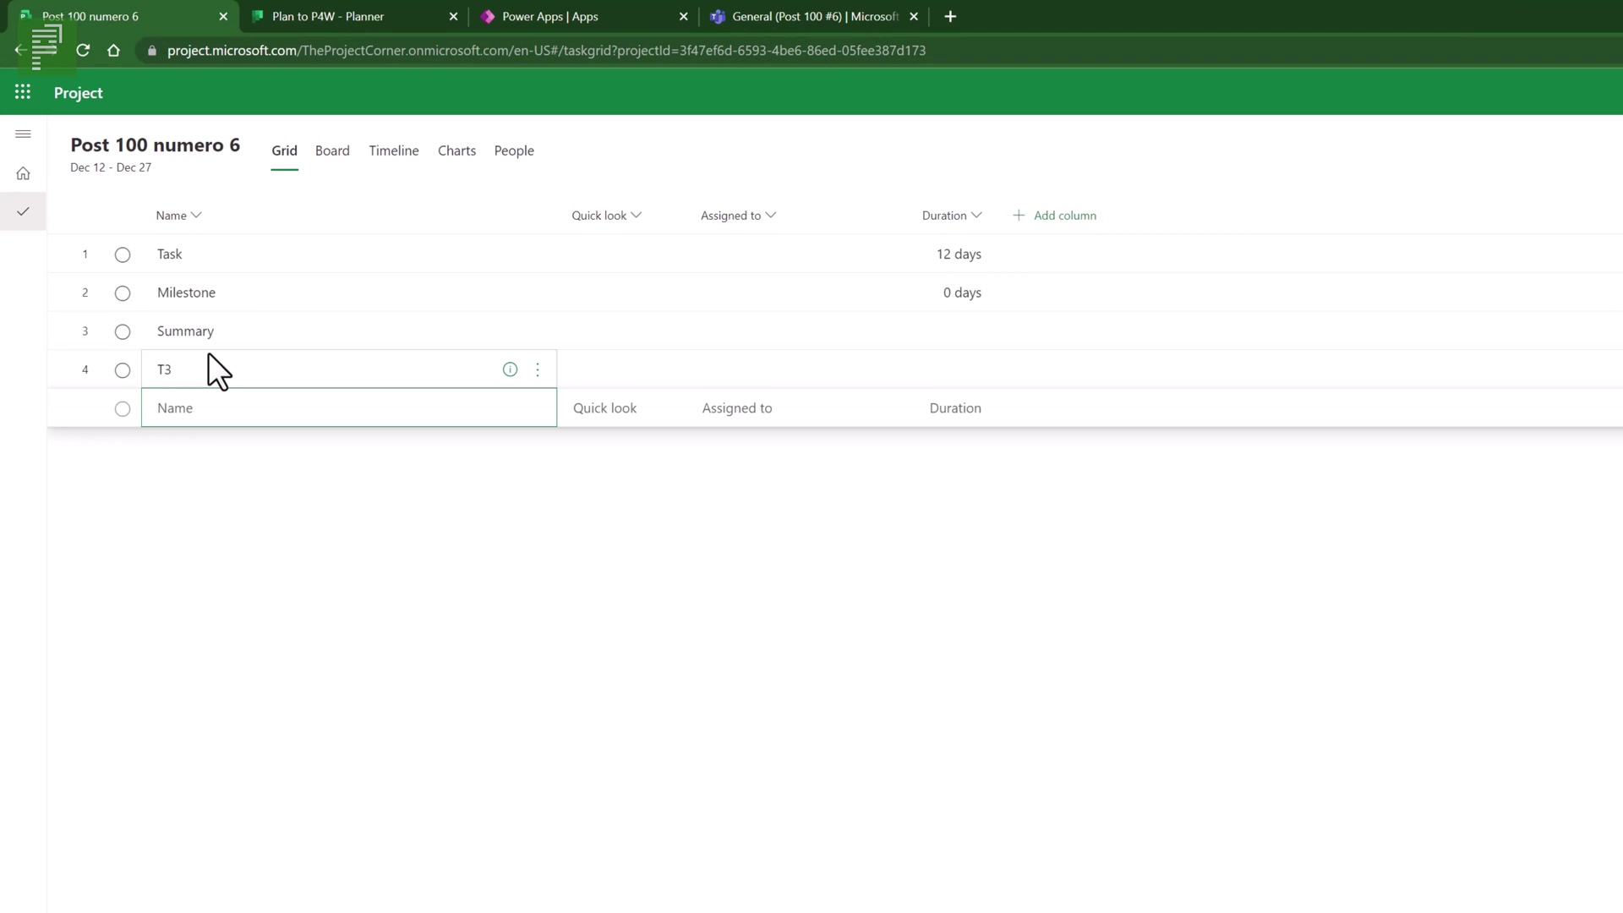
text(Milestone1)
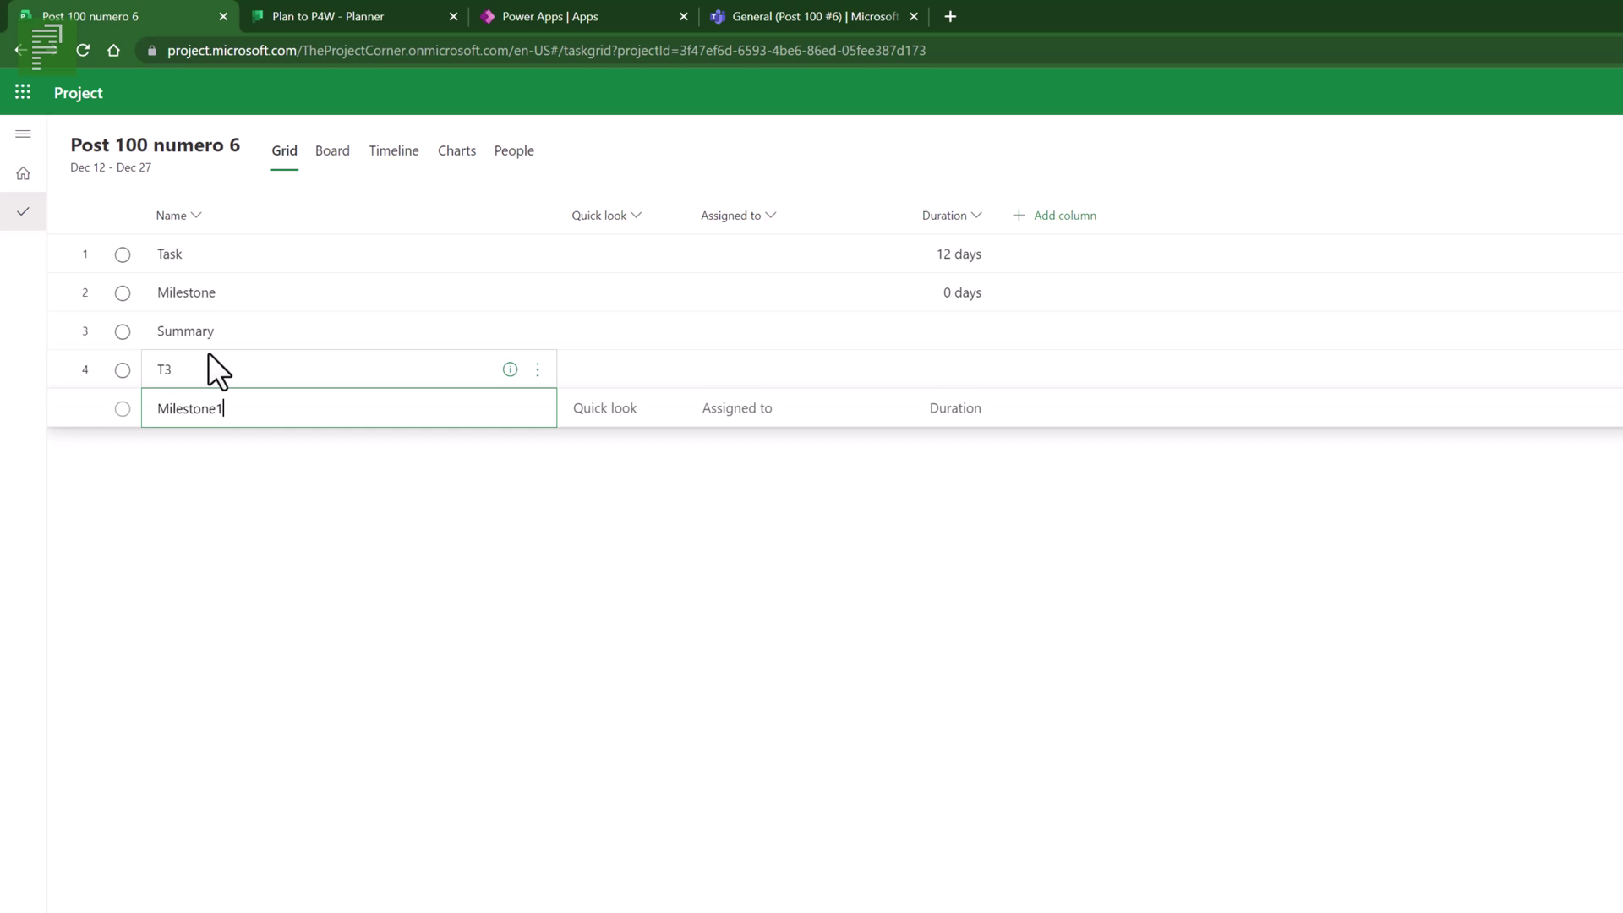
key(Return)
click(209, 355)
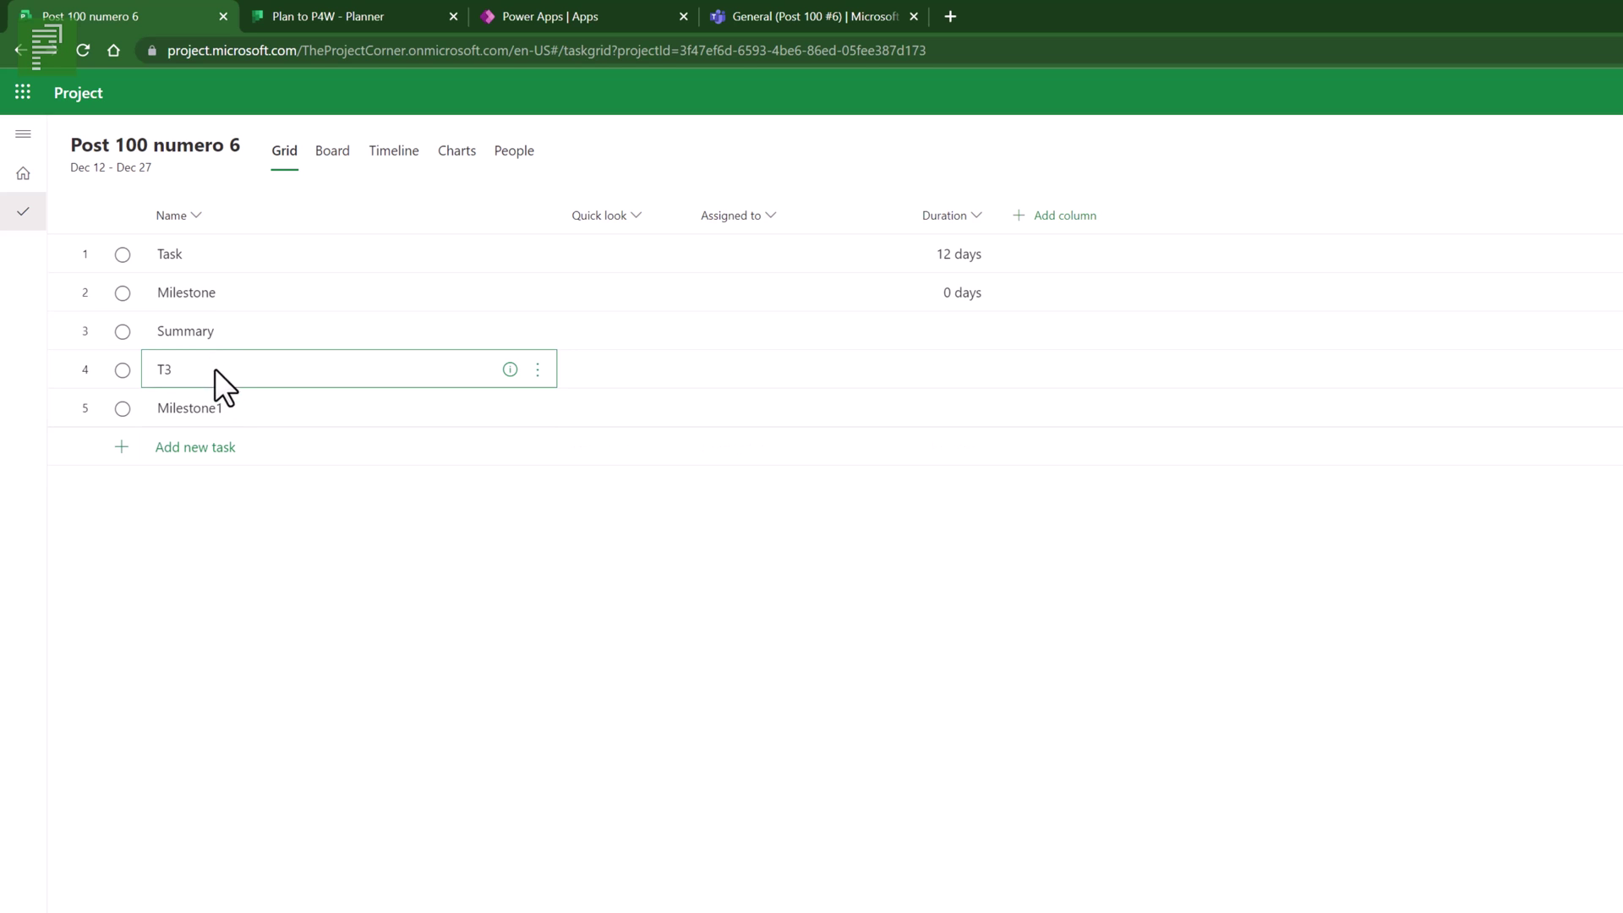
right_click(231, 391)
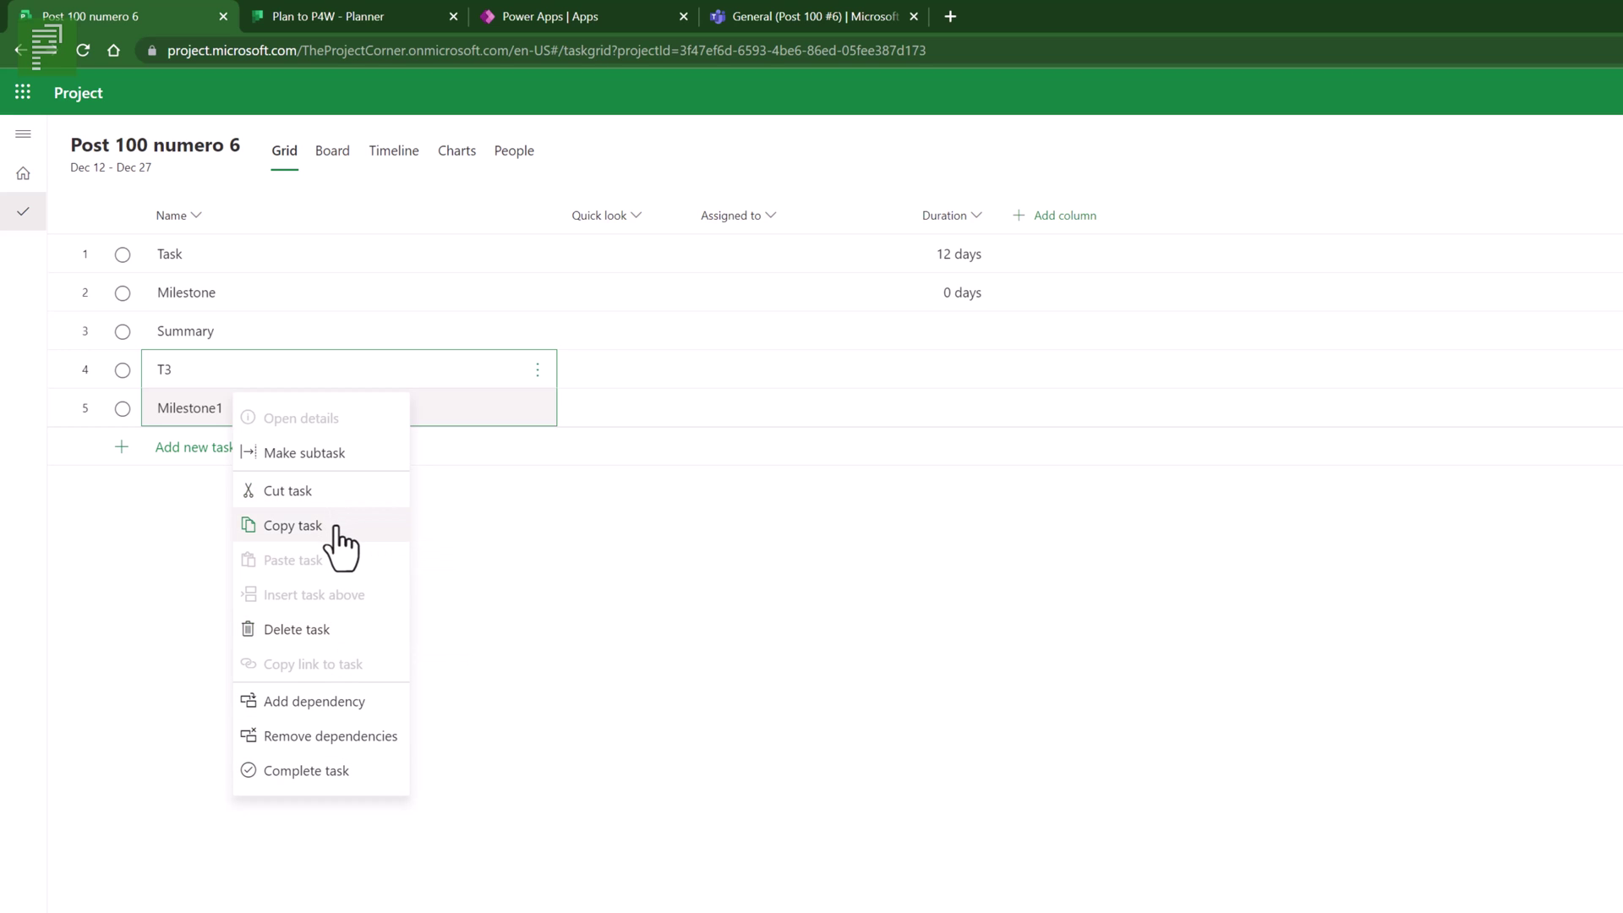
- Copy T3 and Milestone1 and paste the copies below the last task
click(287, 526)
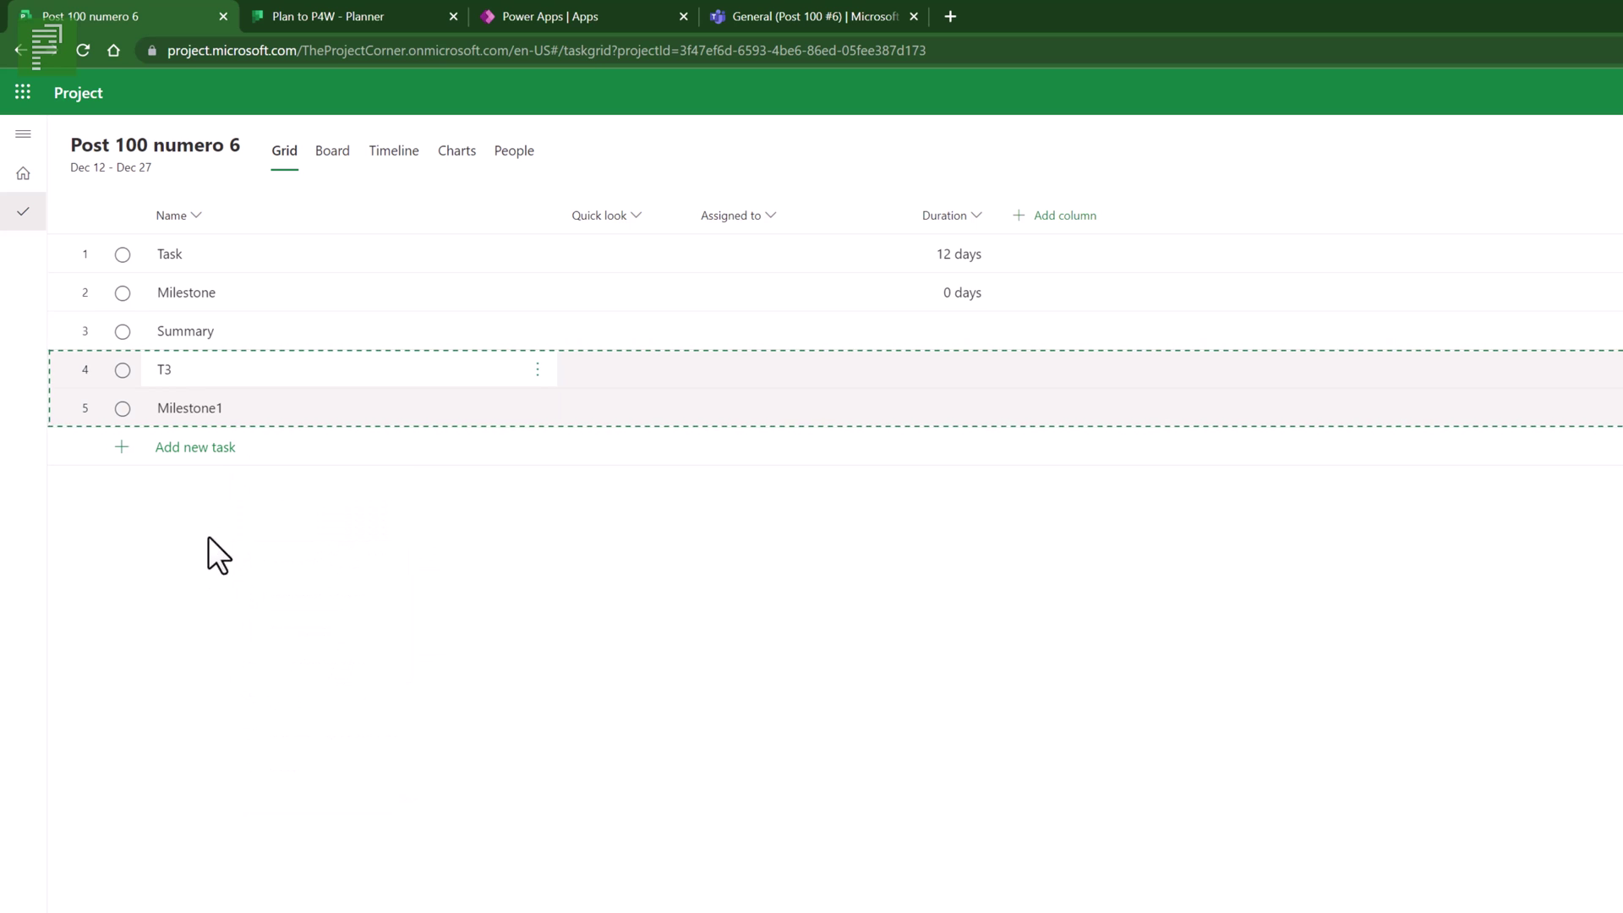
right_click(226, 454)
click(259, 474)
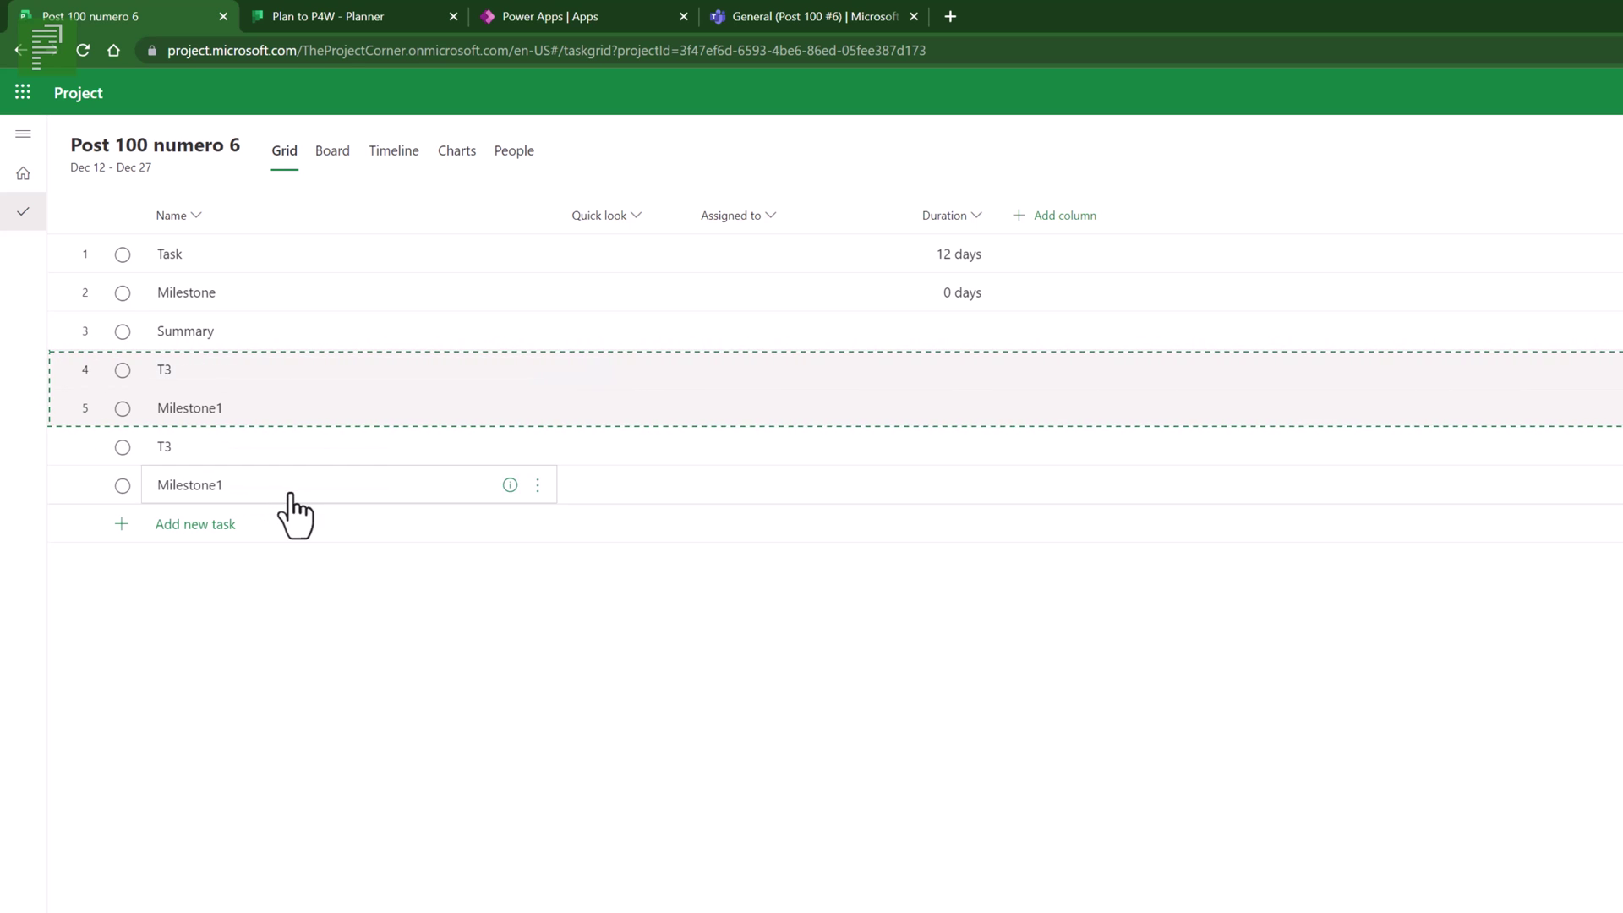
- Rename the copies to T4 and Milestone3, and Milestone1 to Milestone2
click(201, 456)
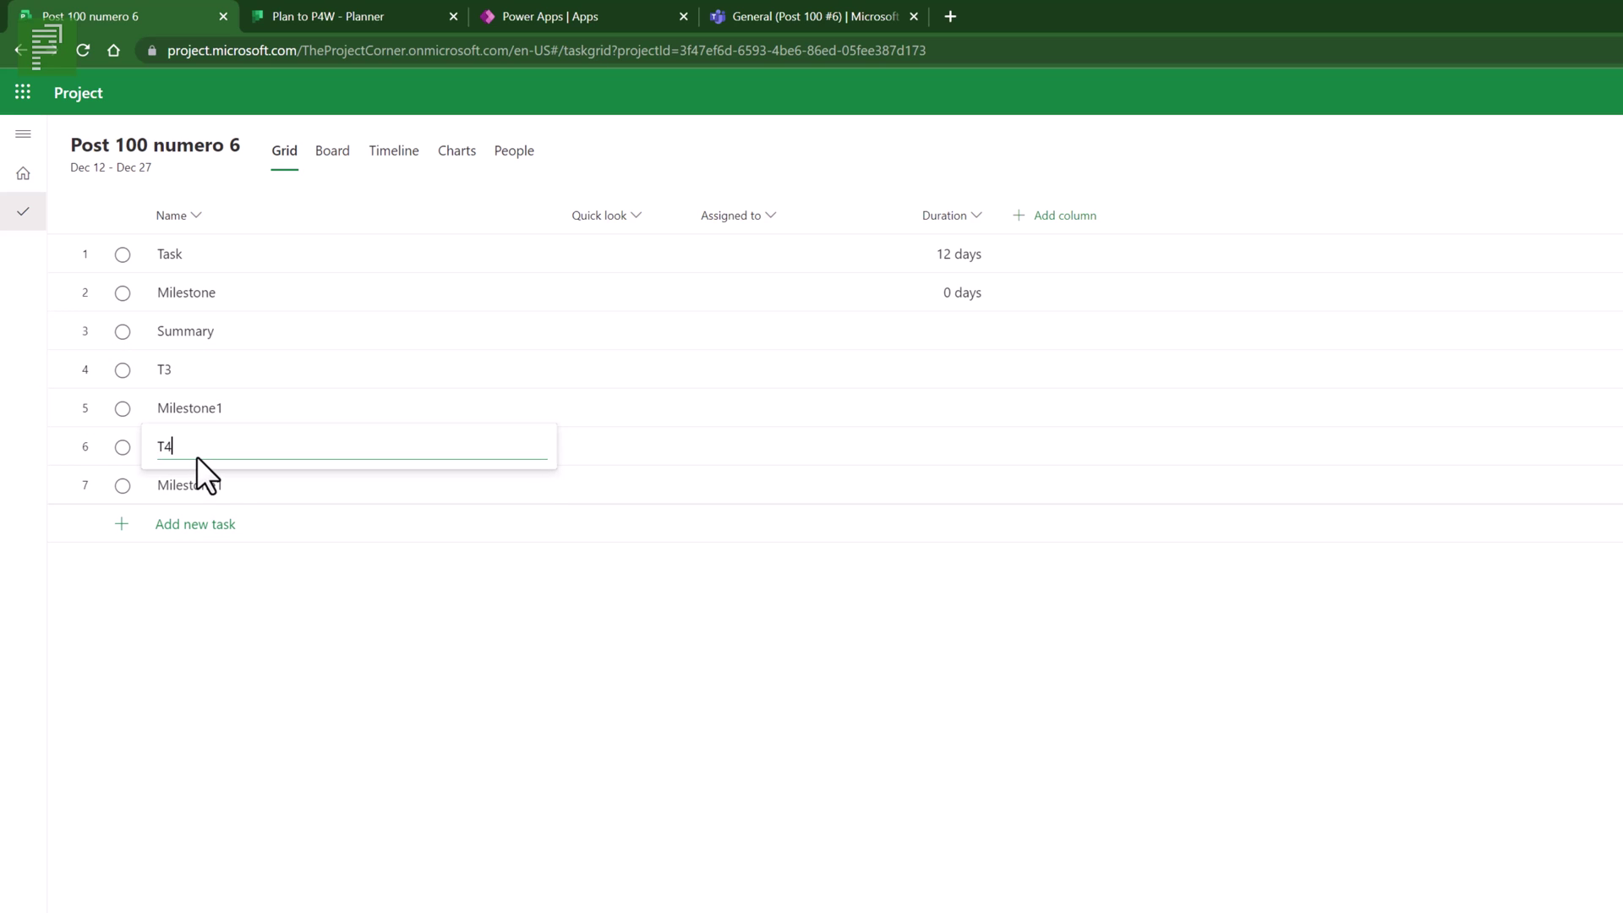
text(4)
click(232, 489)
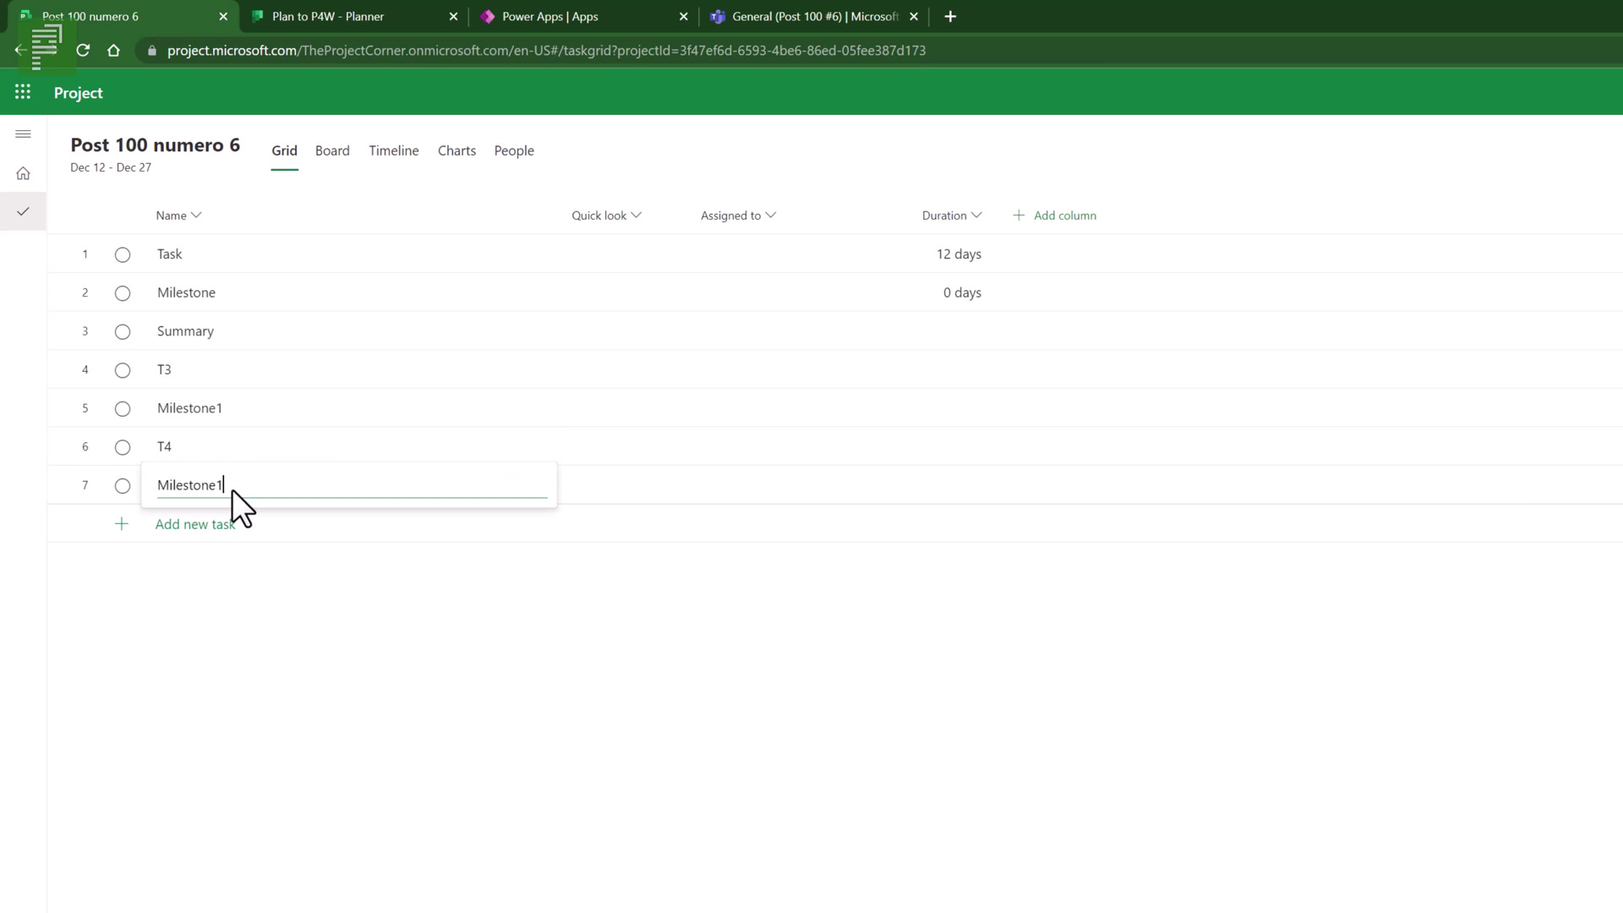
key(BackSpace)
text(3)
click(210, 423)
click(218, 409)
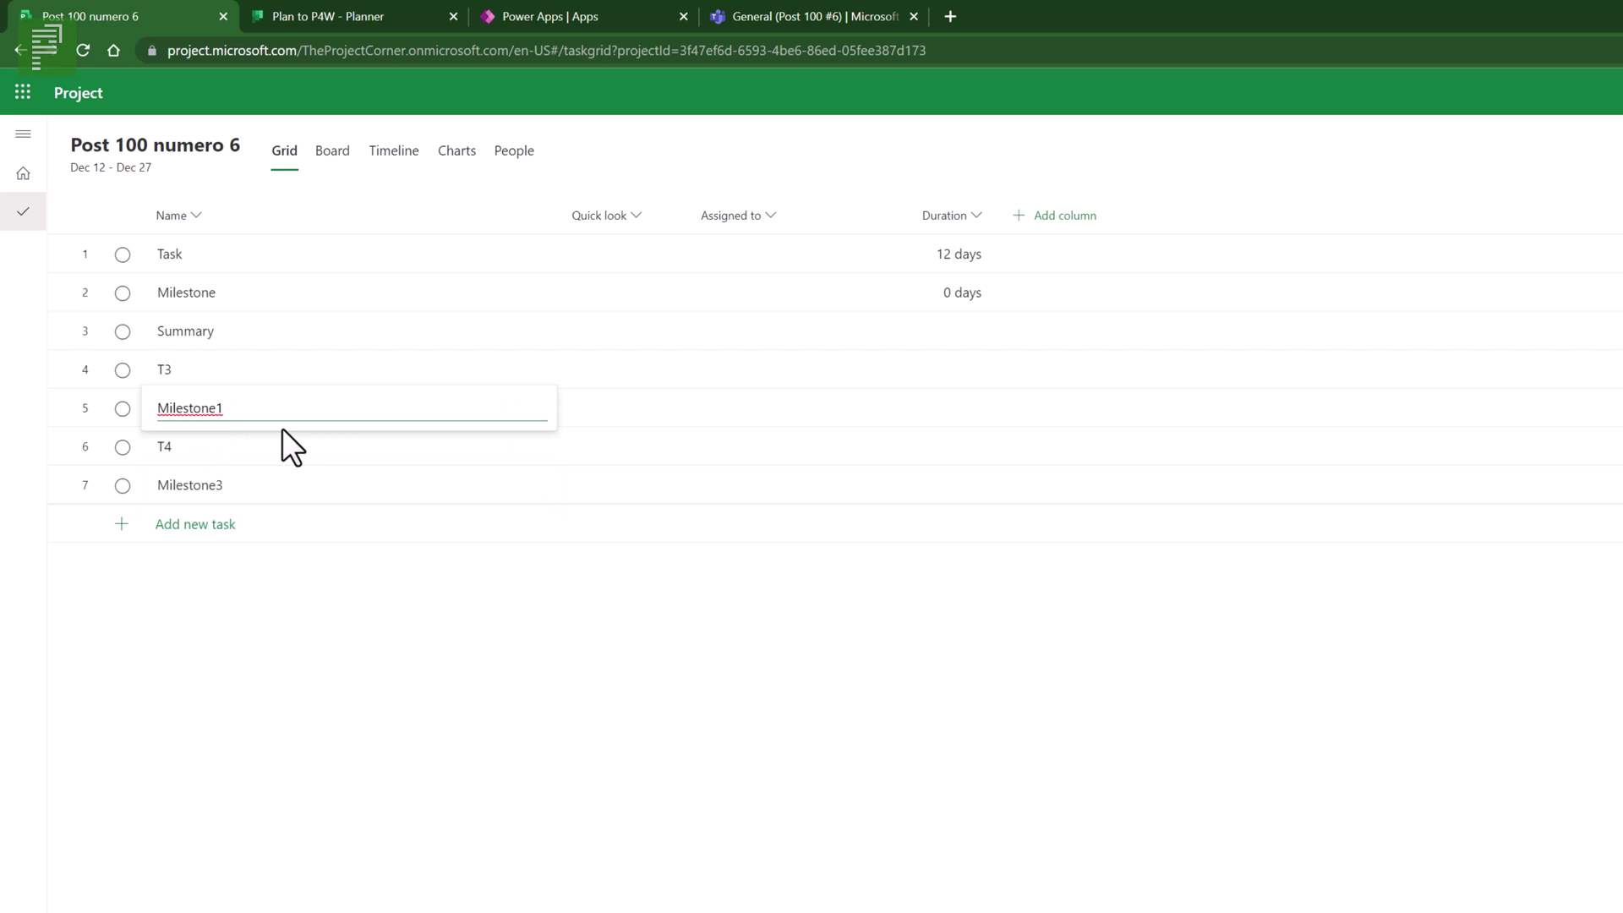
key(BackSpace)
text(2)
key(Return)
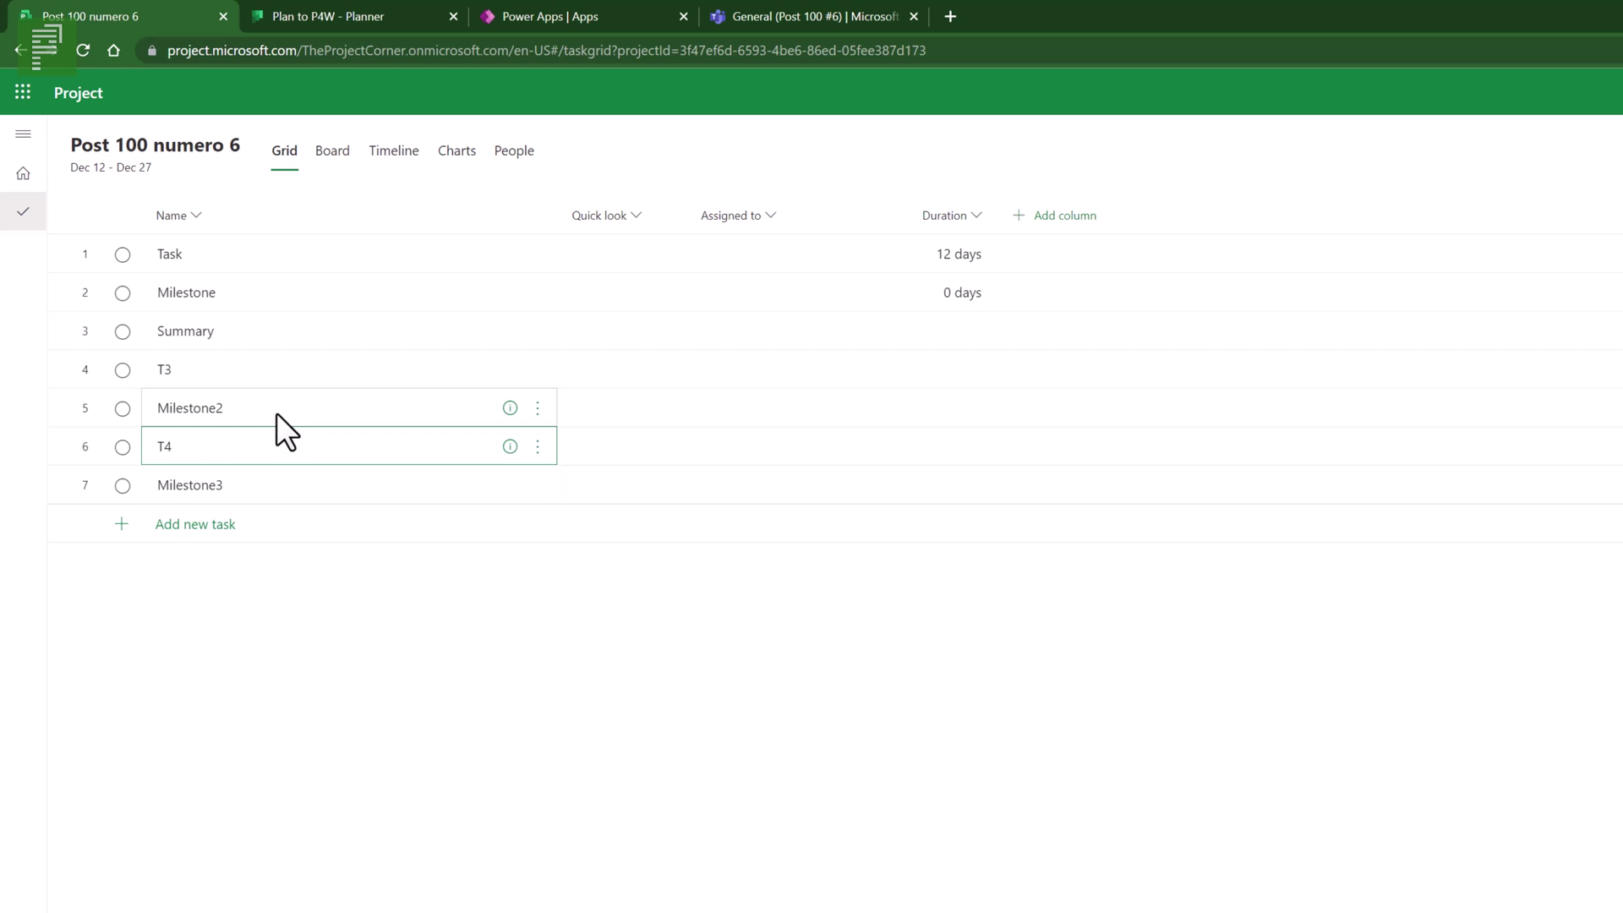
- Link T3, Milestone2, T4 and Milestone3 with dependencies
drag(249, 370, 249, 477)
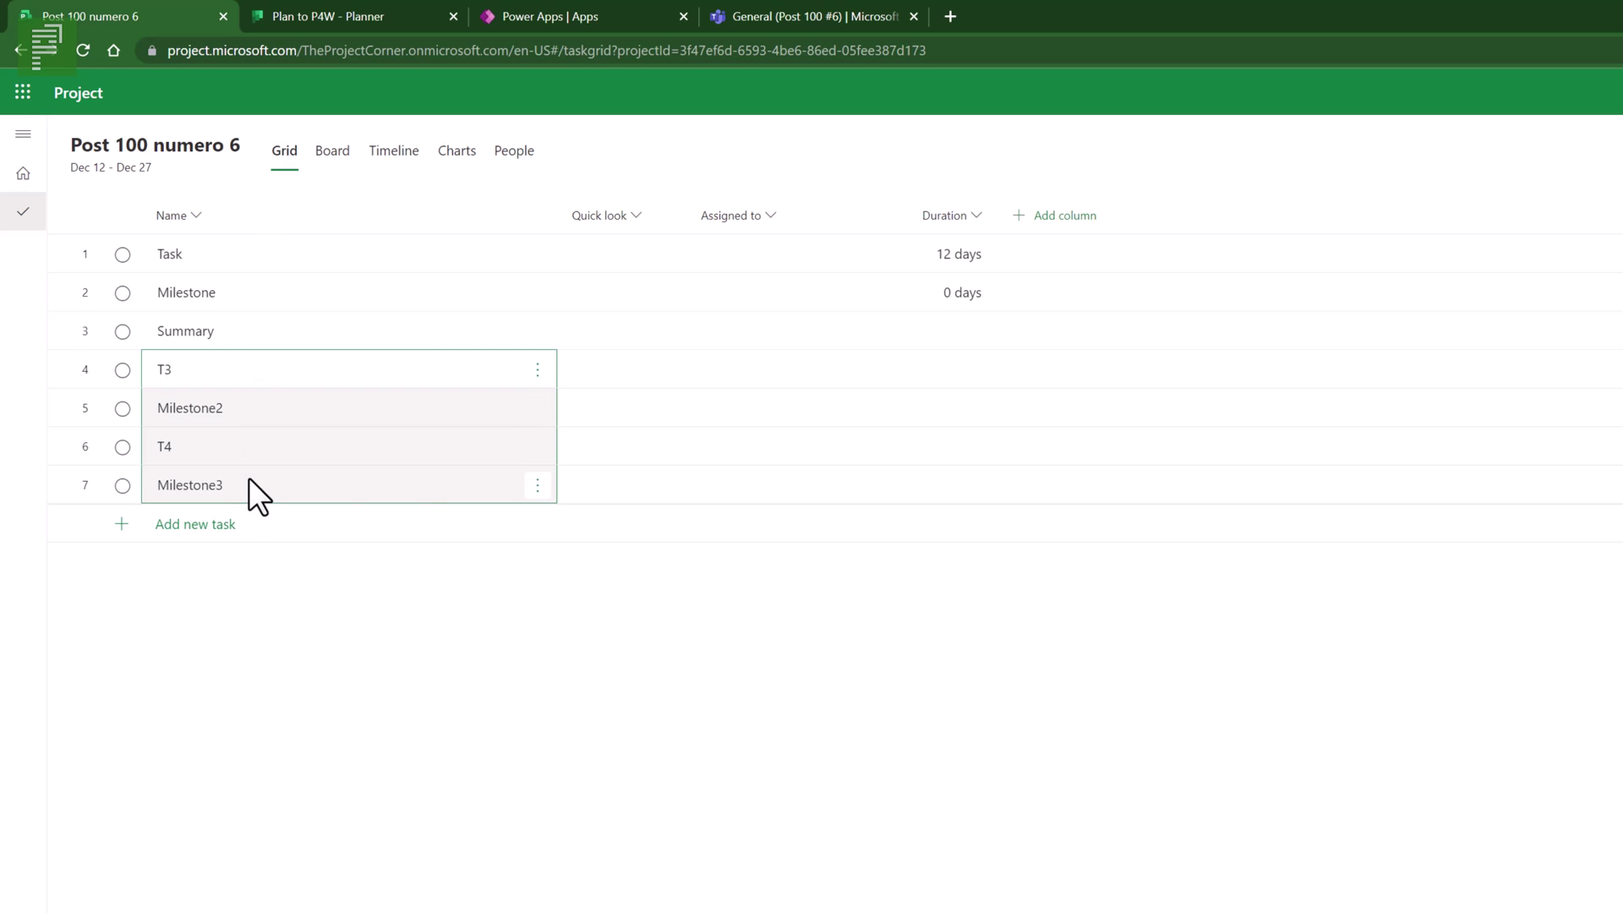
right_click(250, 478)
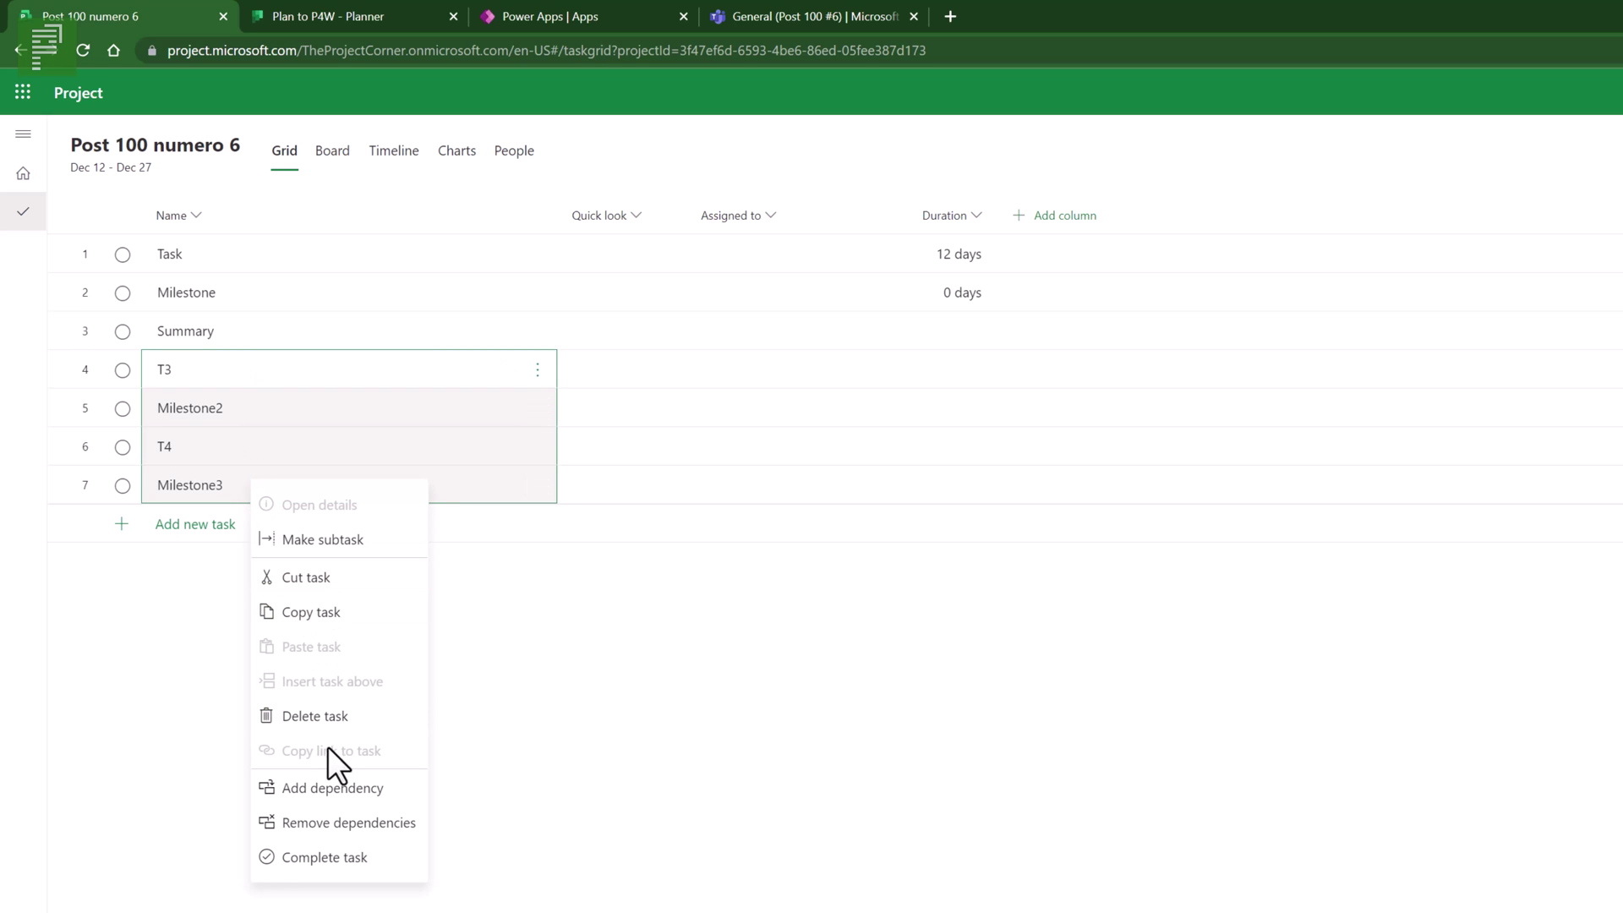
click(356, 799)
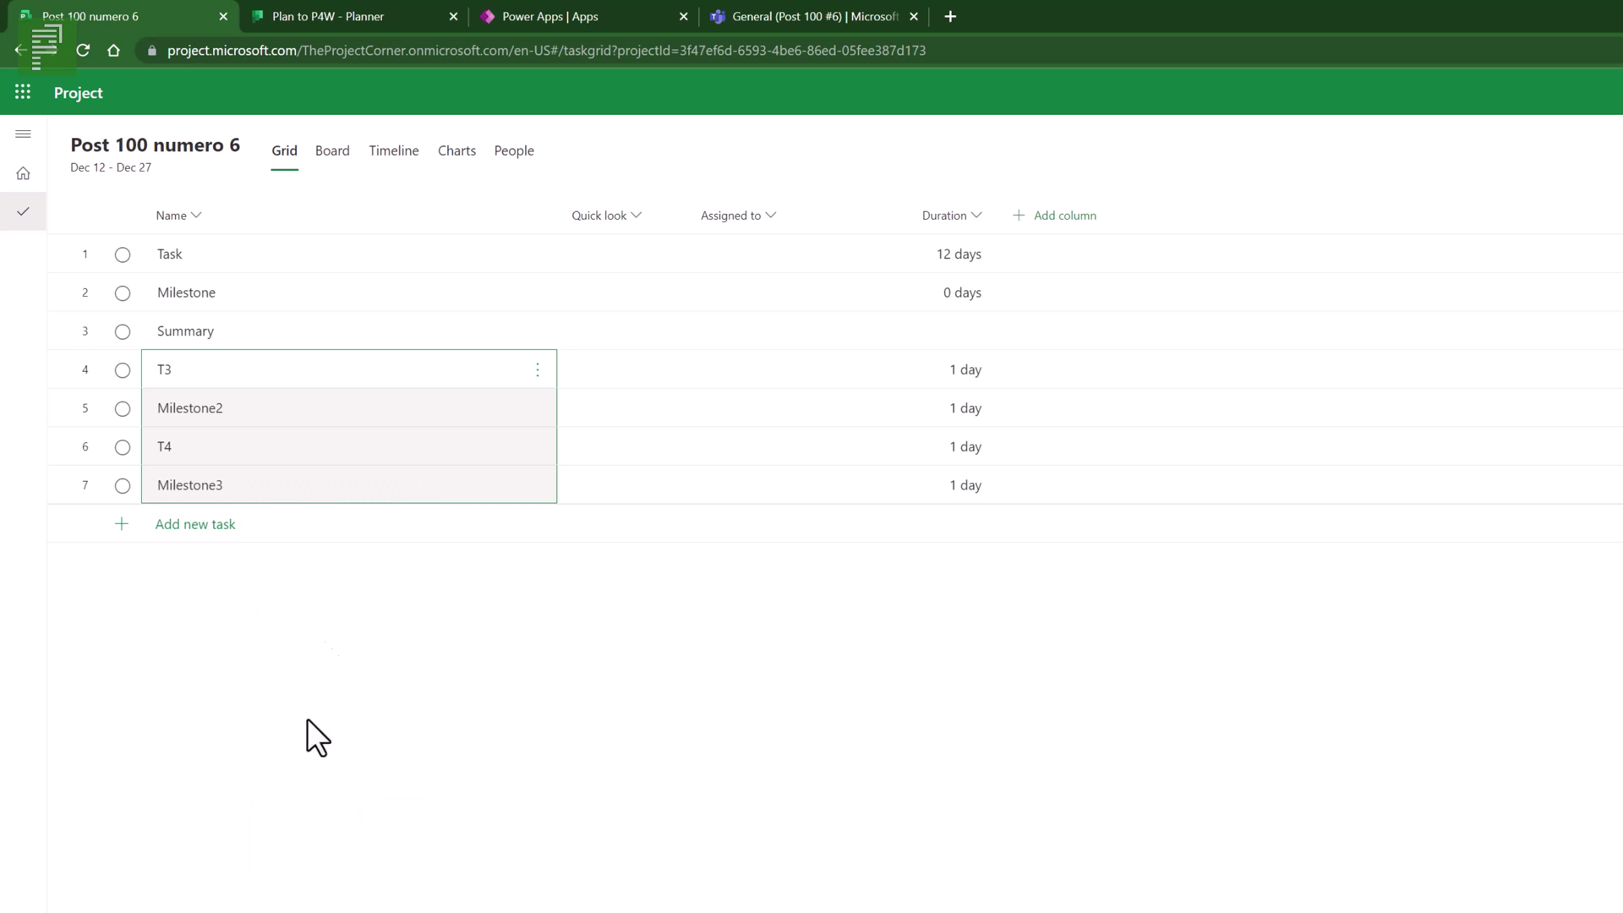
- Give T3, Milestone2, T4 and Milestone3 durations of 1w, 2w, 3w and 0d
click(952, 380)
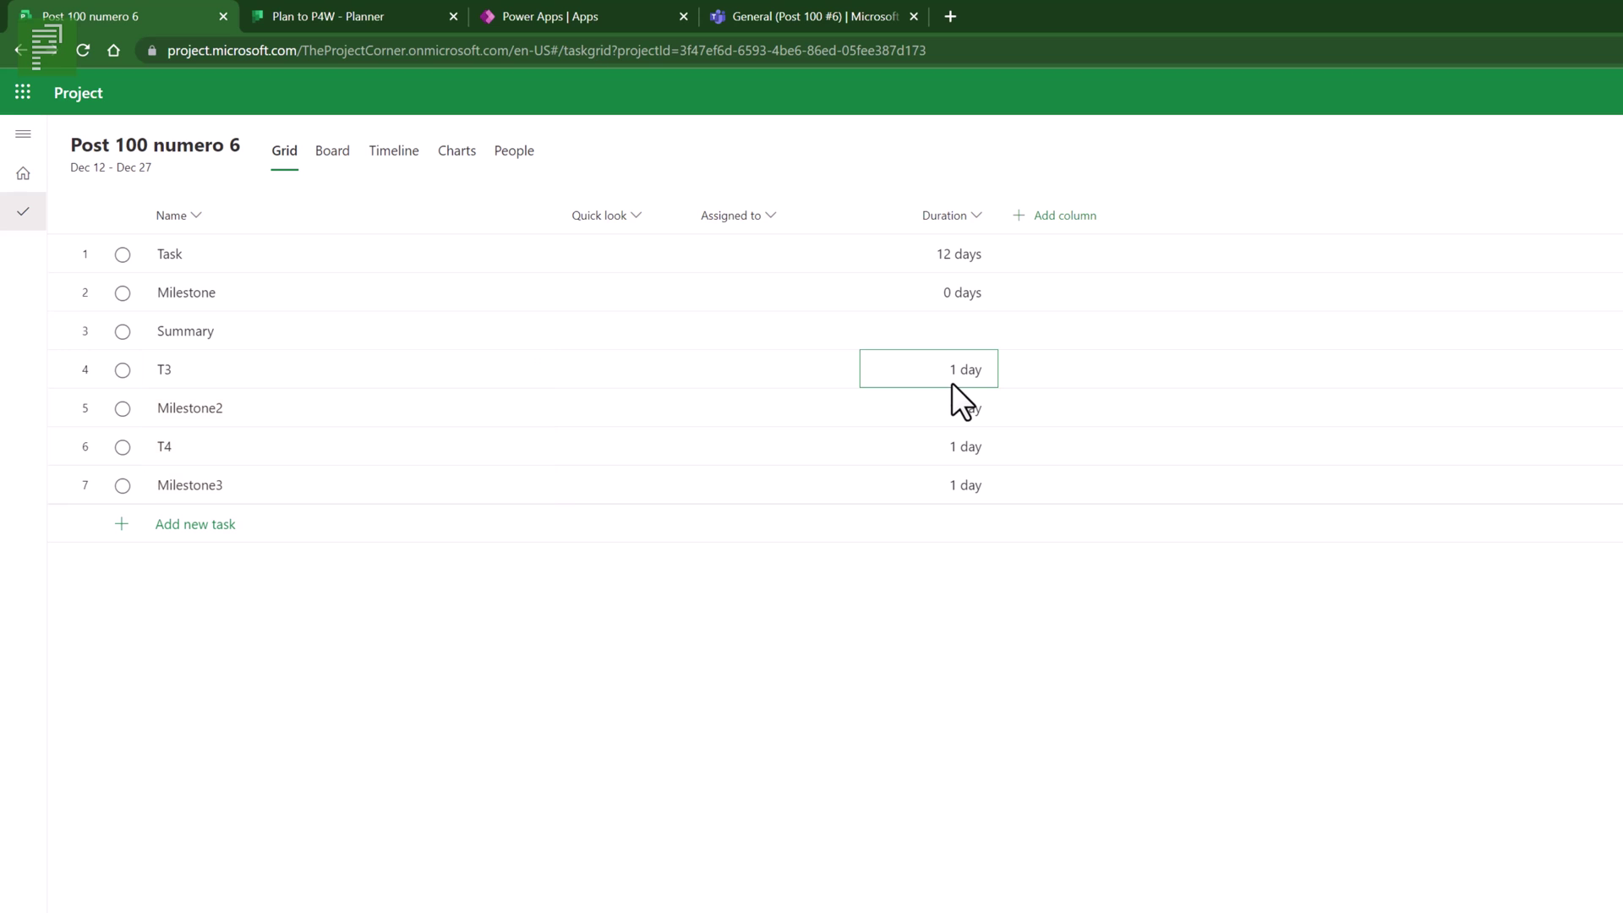
text(1w)
key(Return)
text(2w)
key(Return)
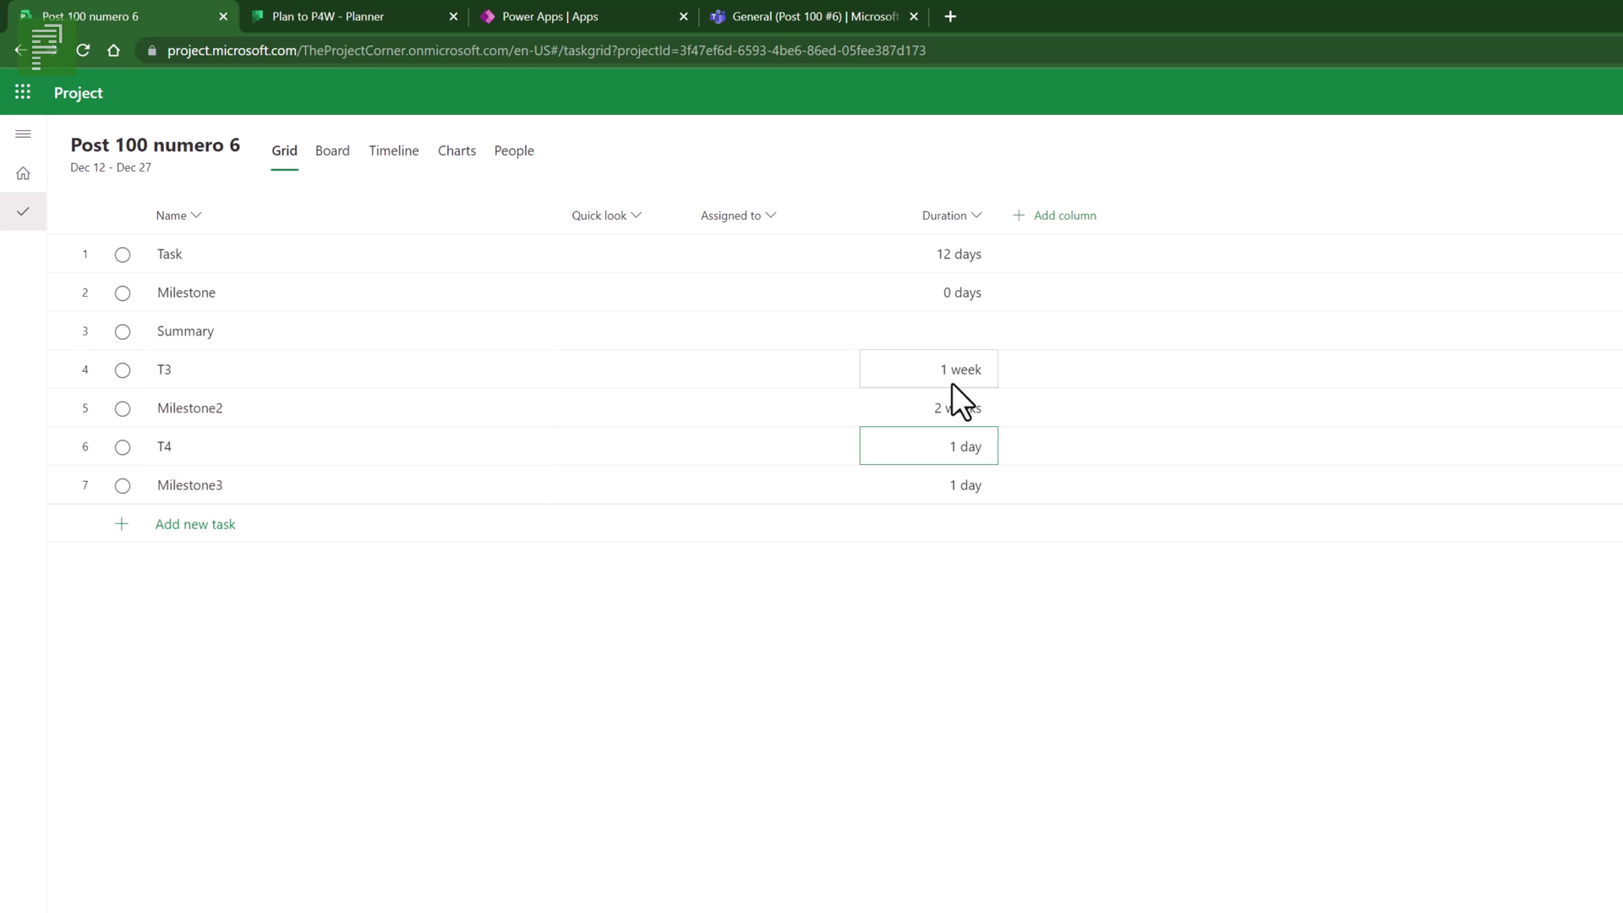
text(3w)
key(Return)
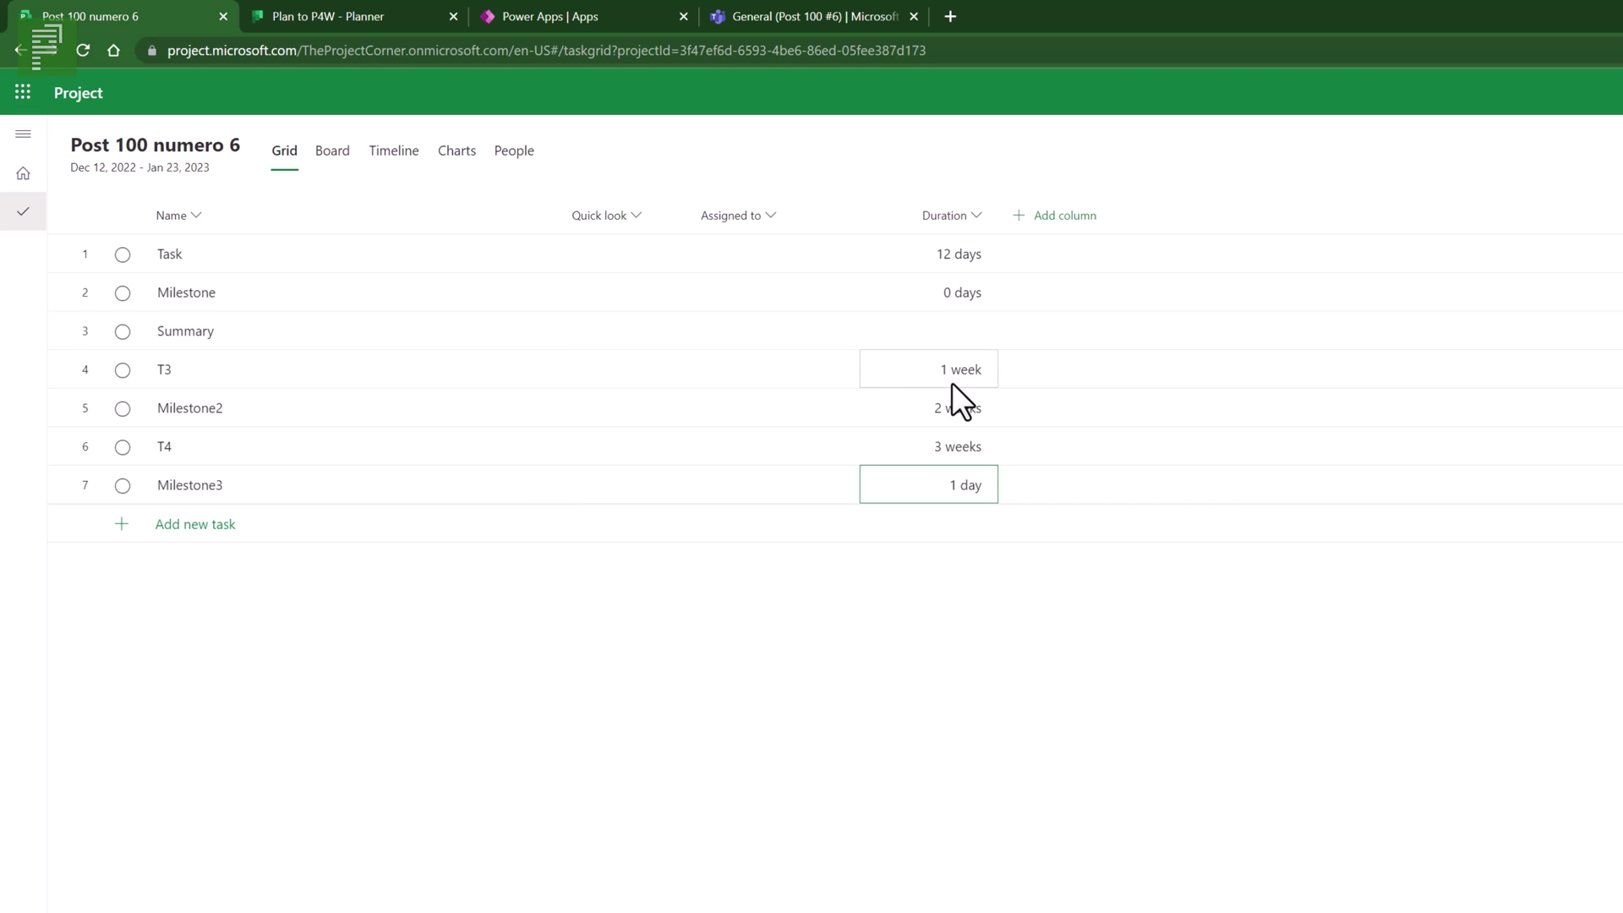
text(0d)
key(Return)
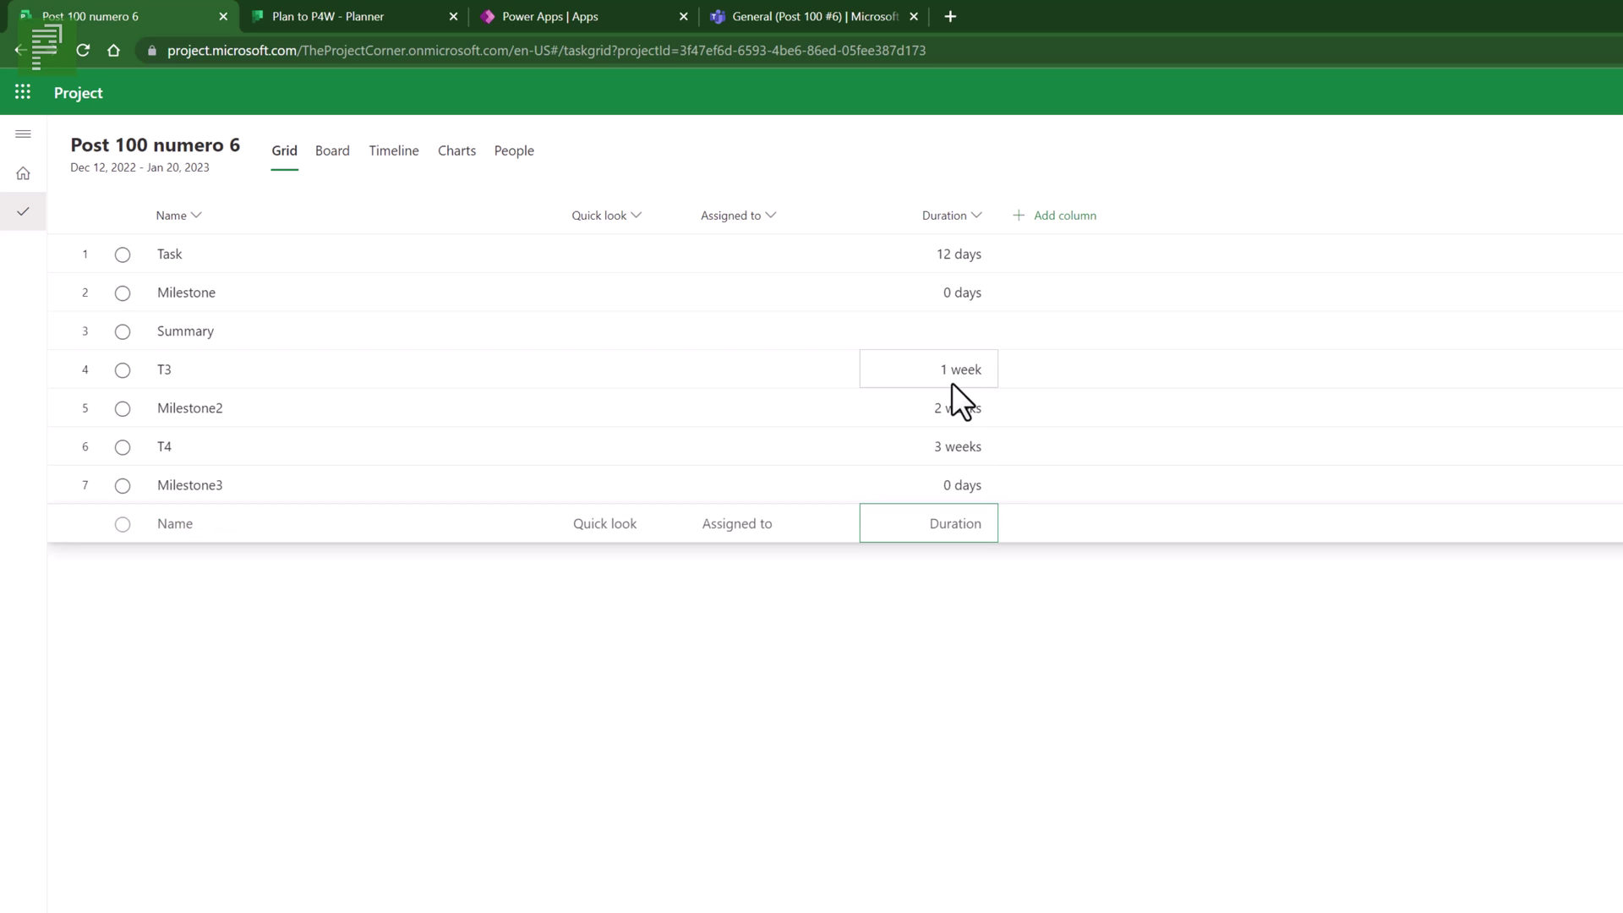
click(947, 385)
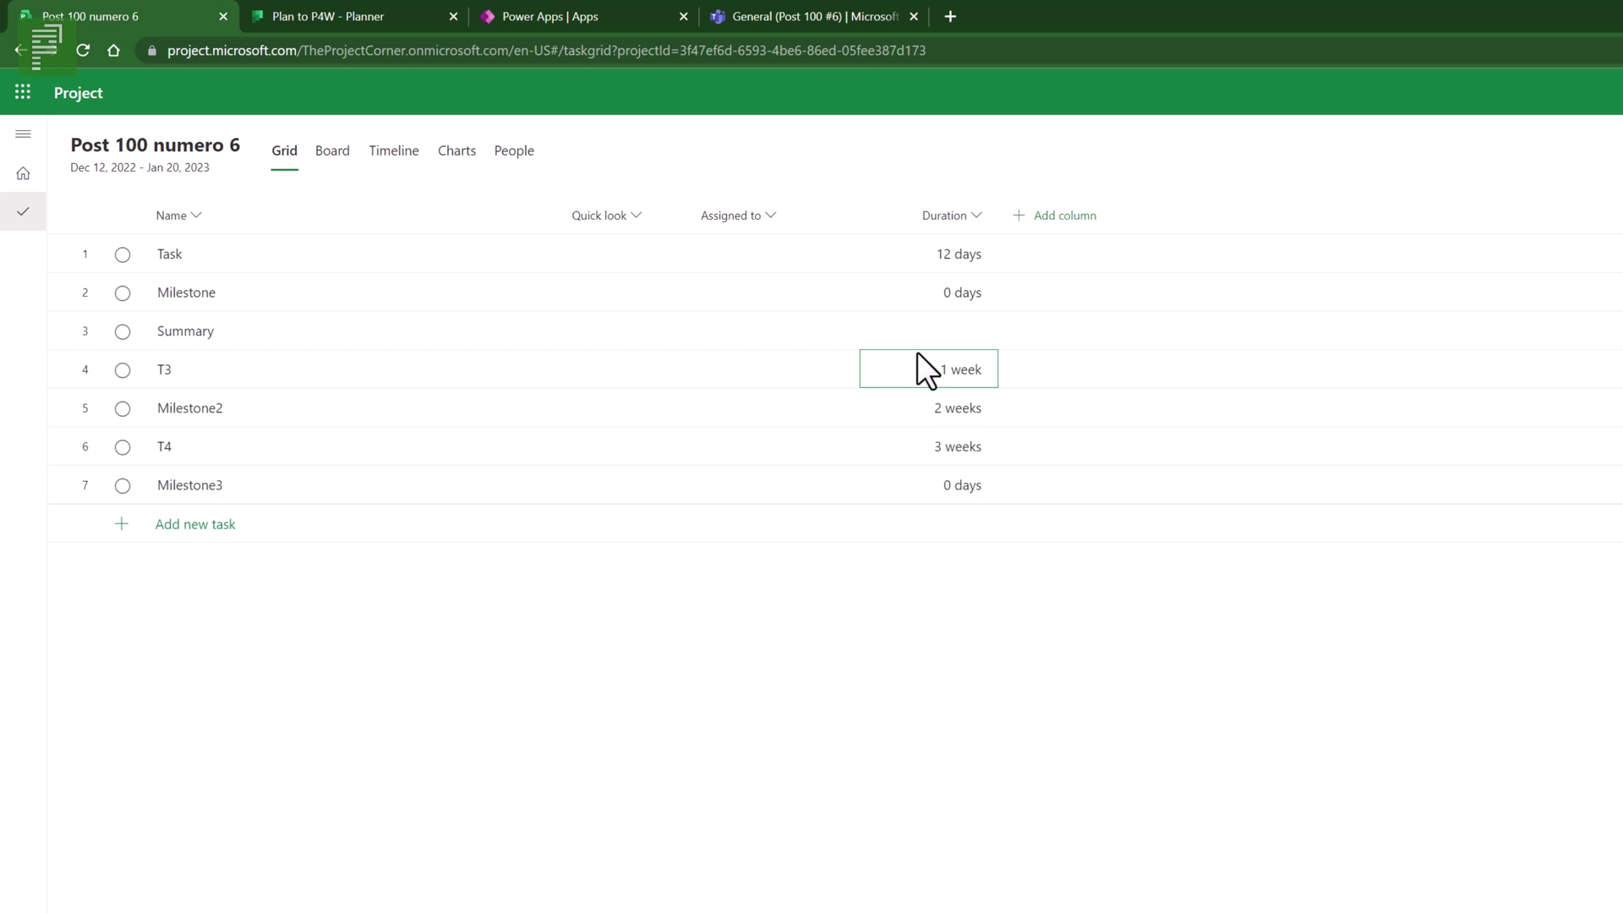
- Make T3 through Milestone3 subtasks of Summary
click(306, 379)
shift+click(298, 488)
right_click(297, 489)
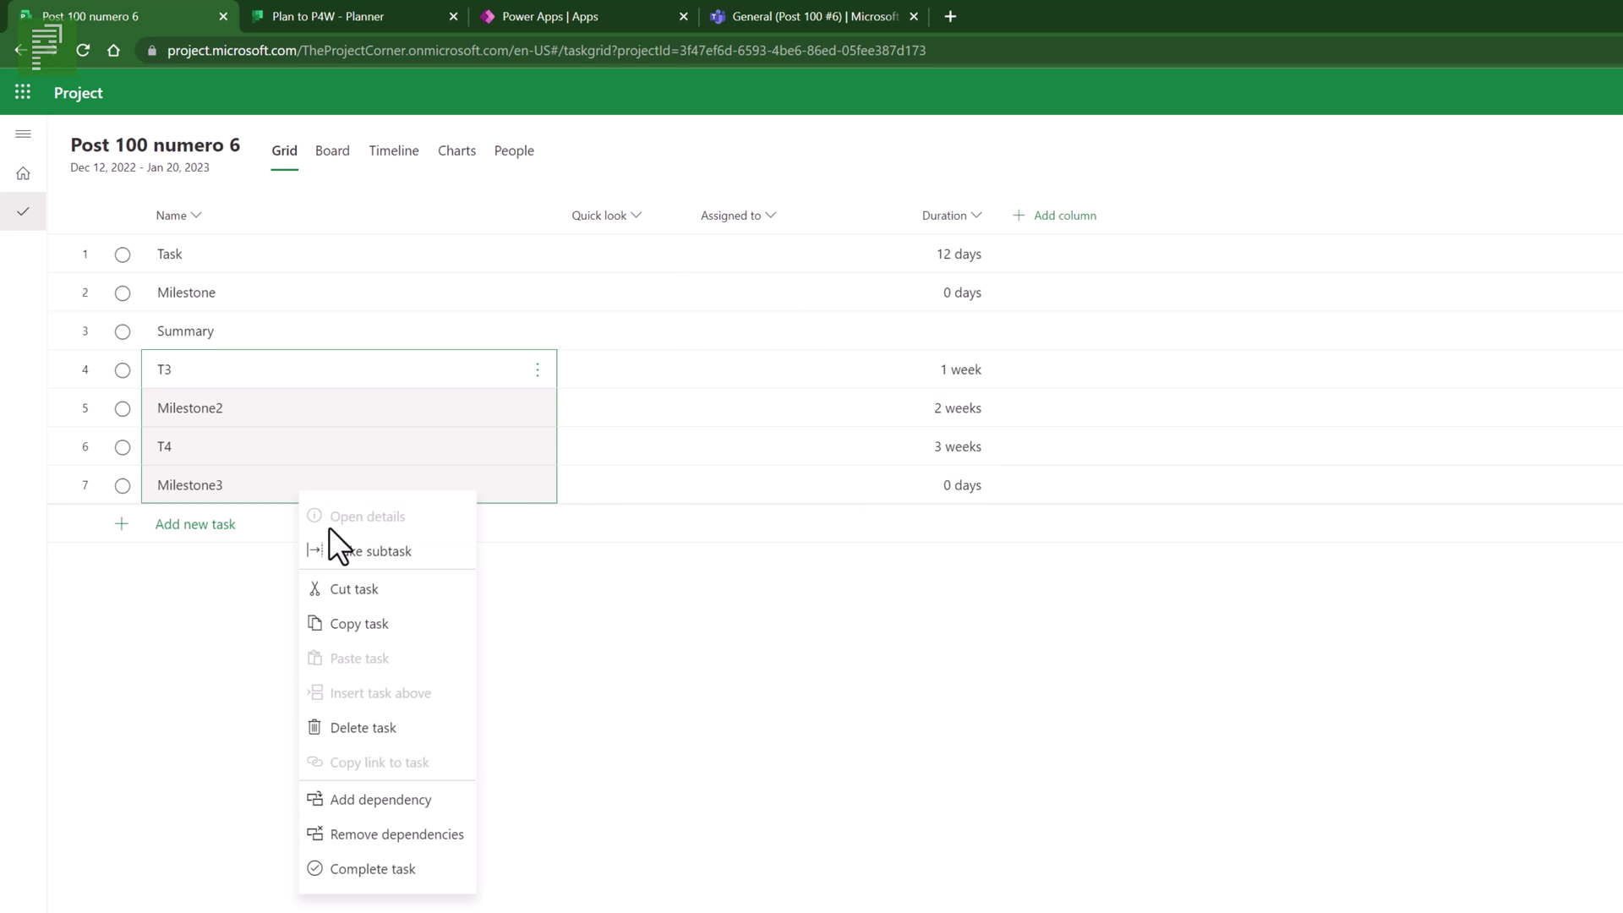
click(336, 554)
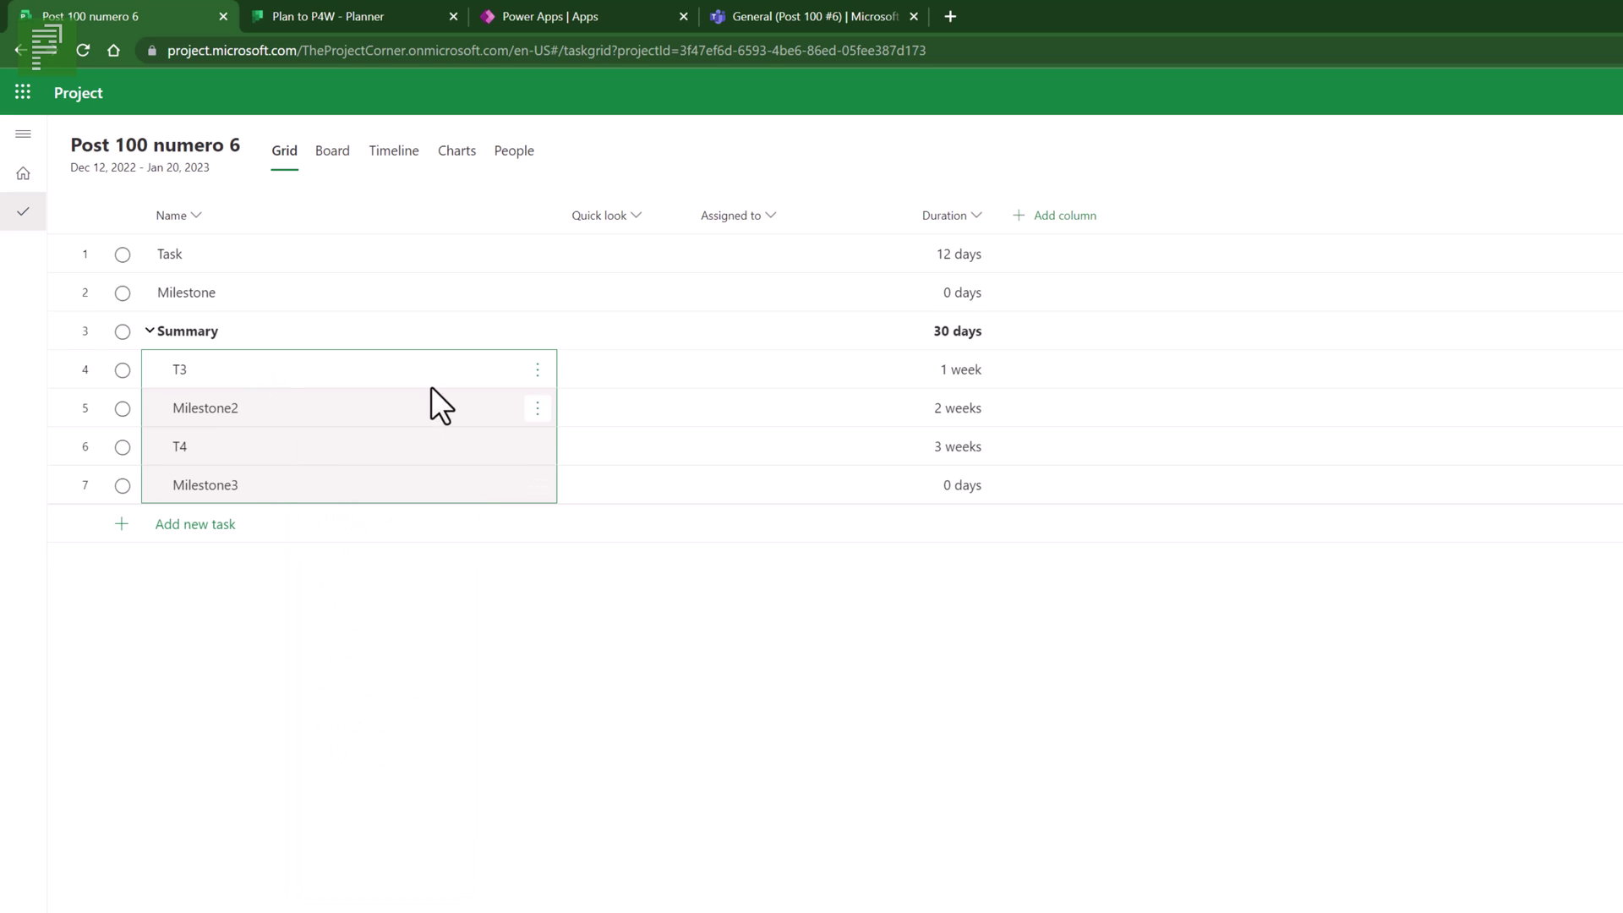
- Remove T3's dependencies
click(307, 282)
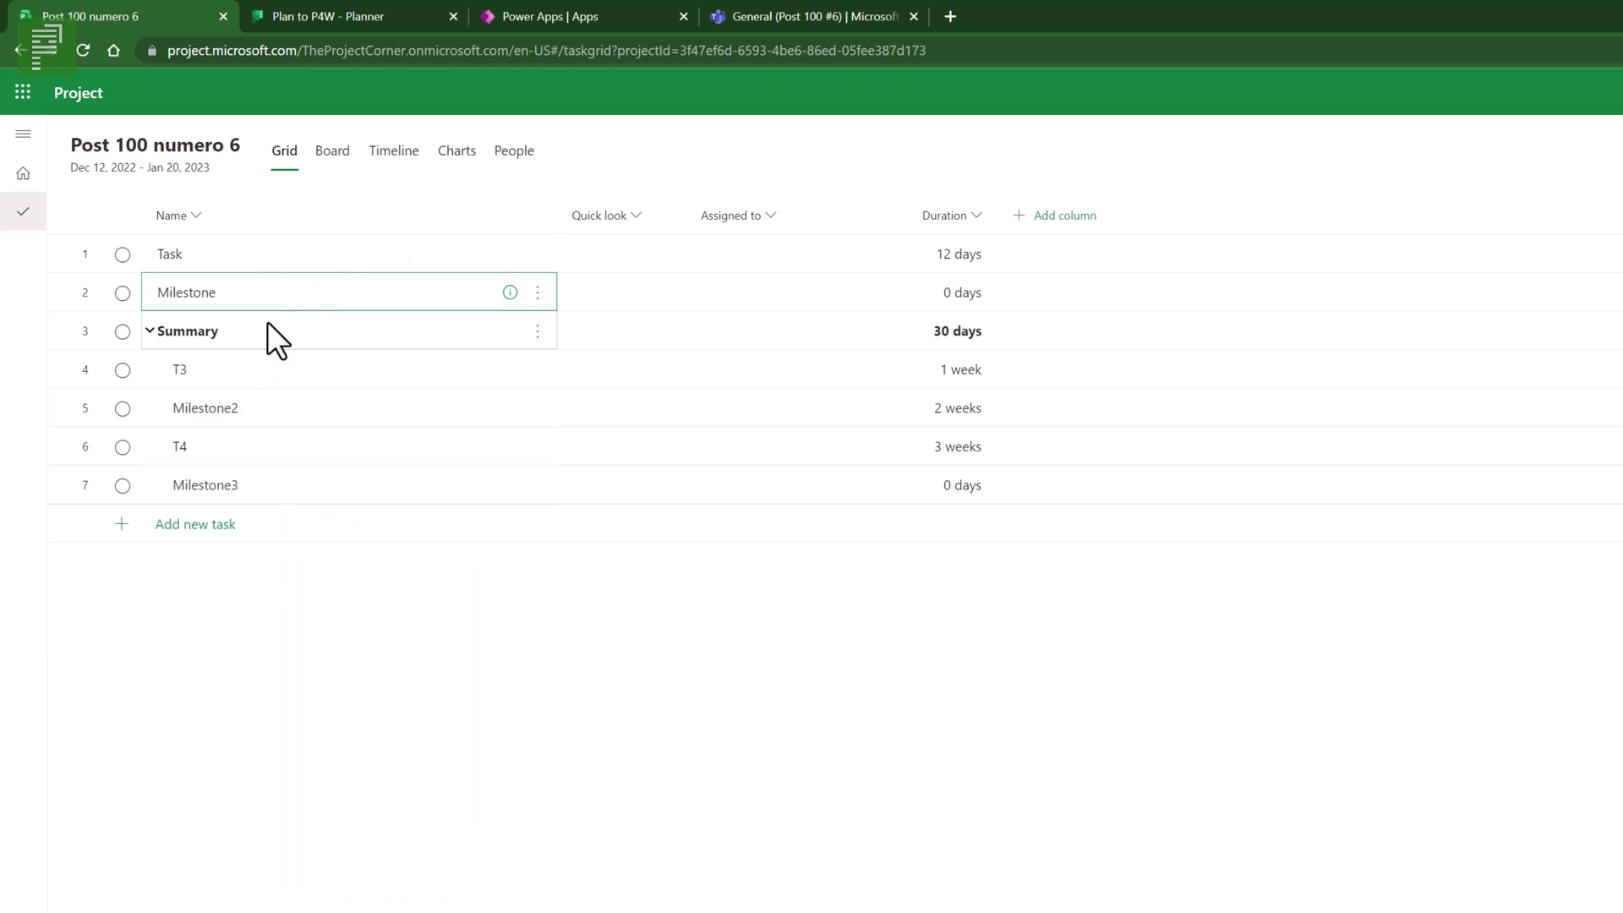
right_click(252, 368)
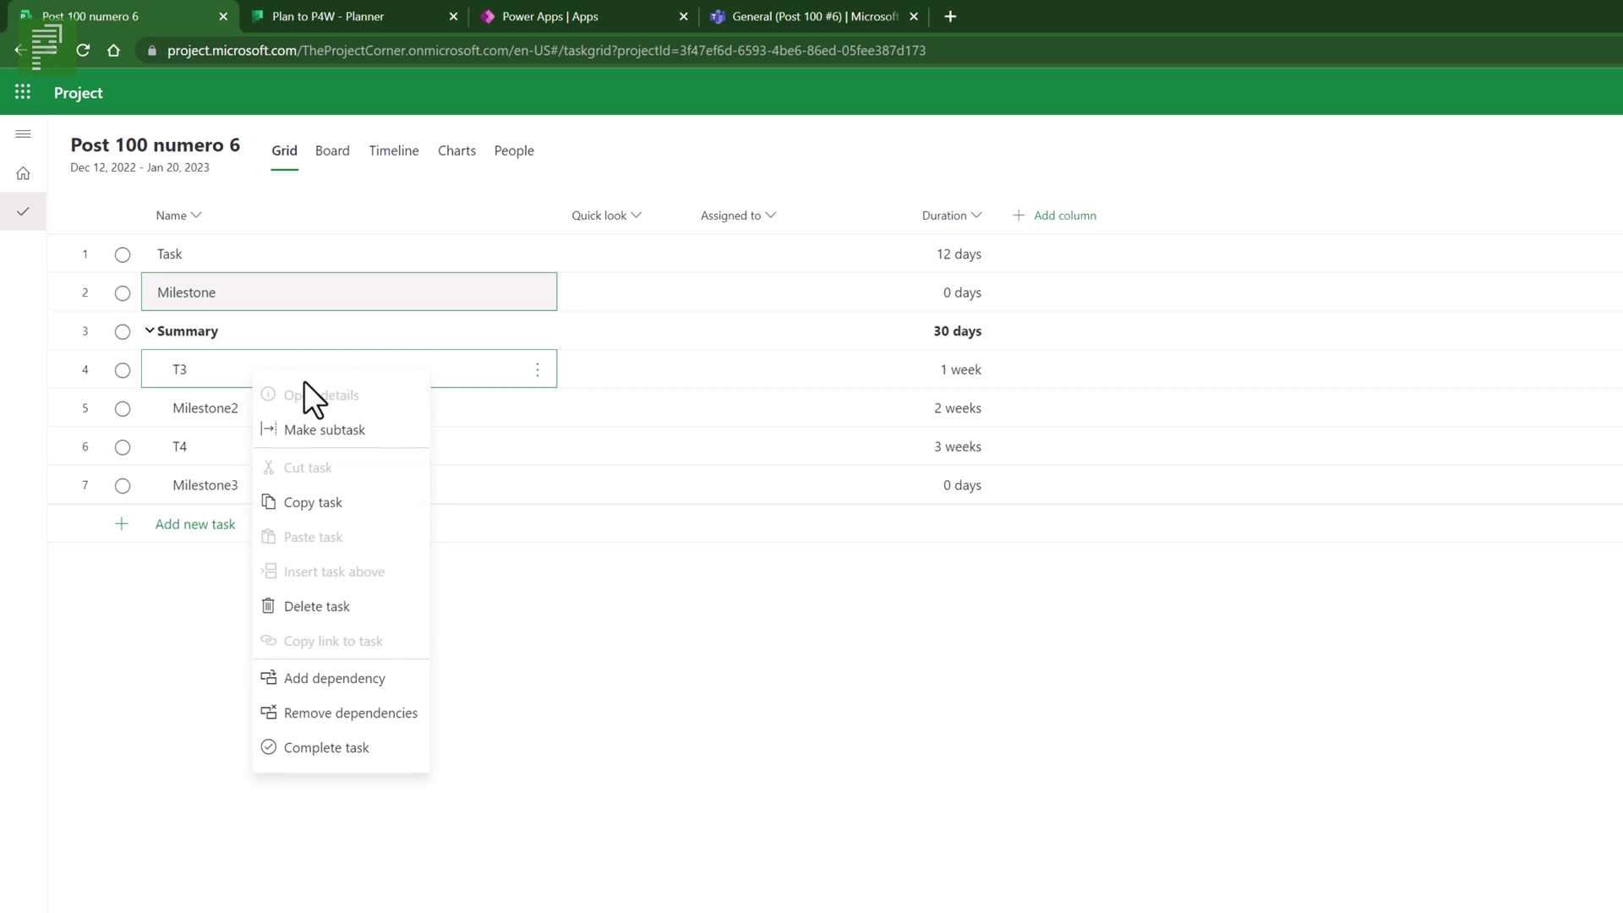
click(316, 712)
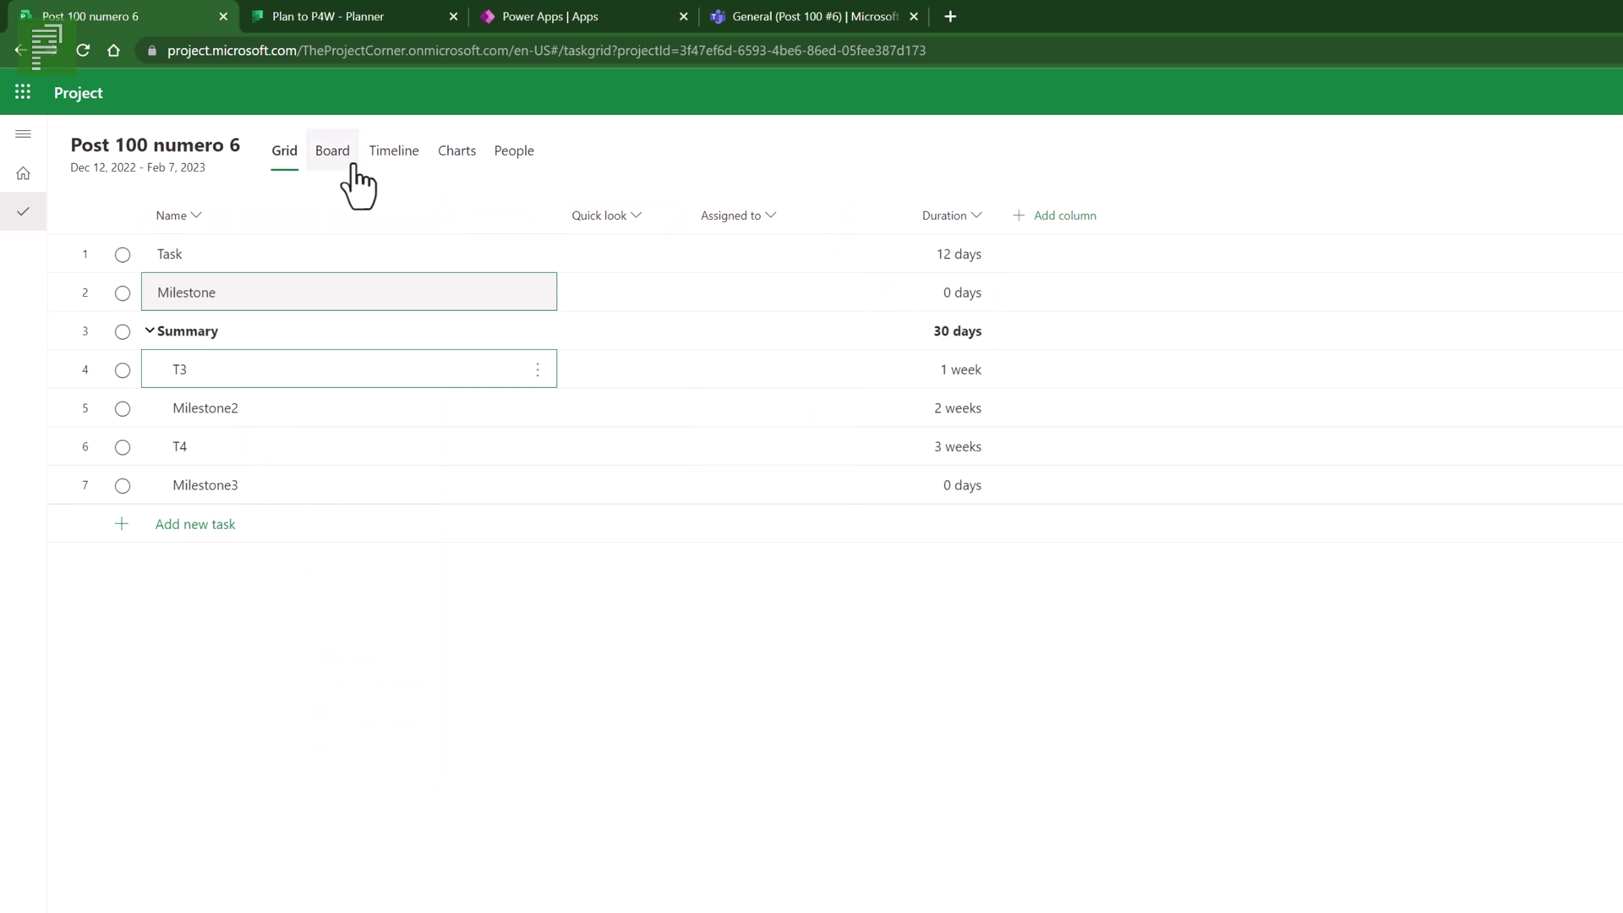
click(390, 156)
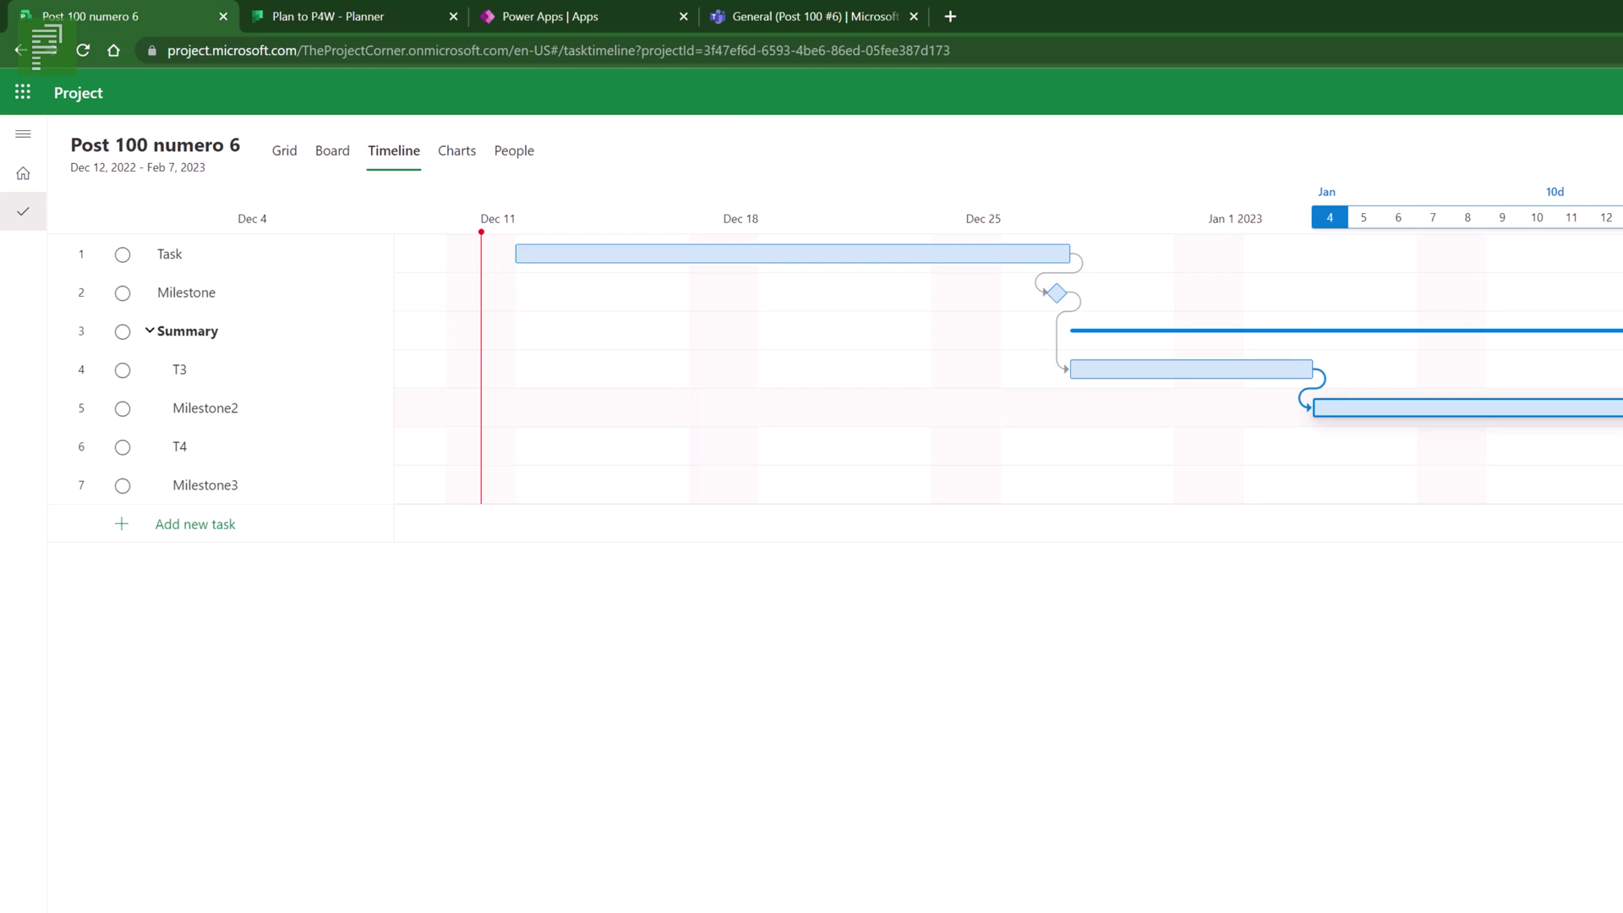
click(286, 152)
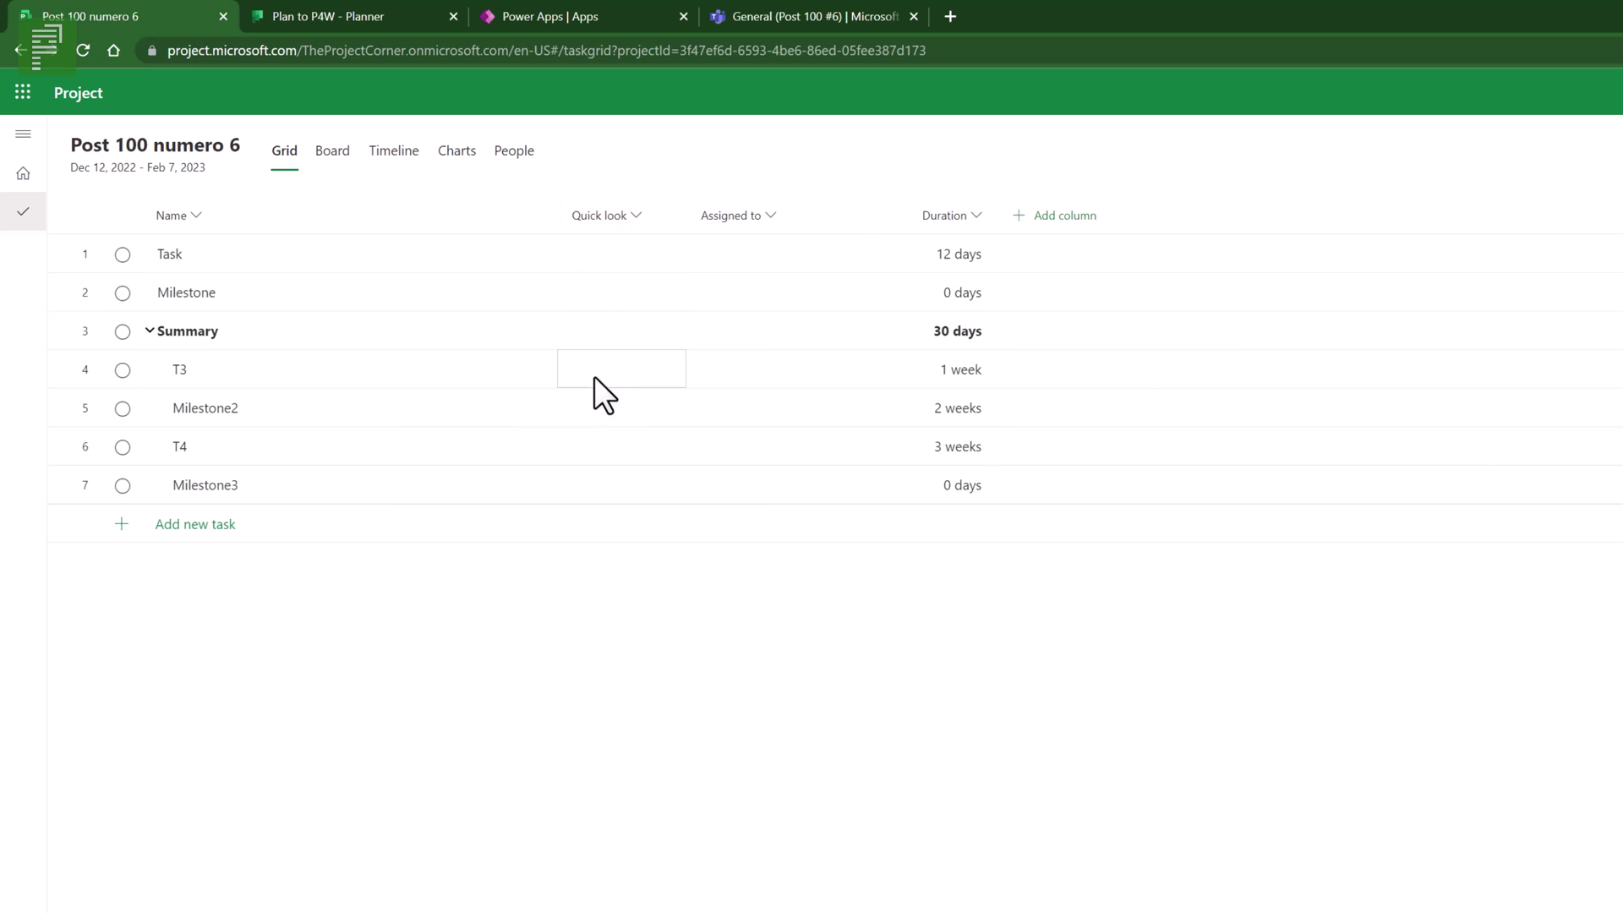
click(581, 254)
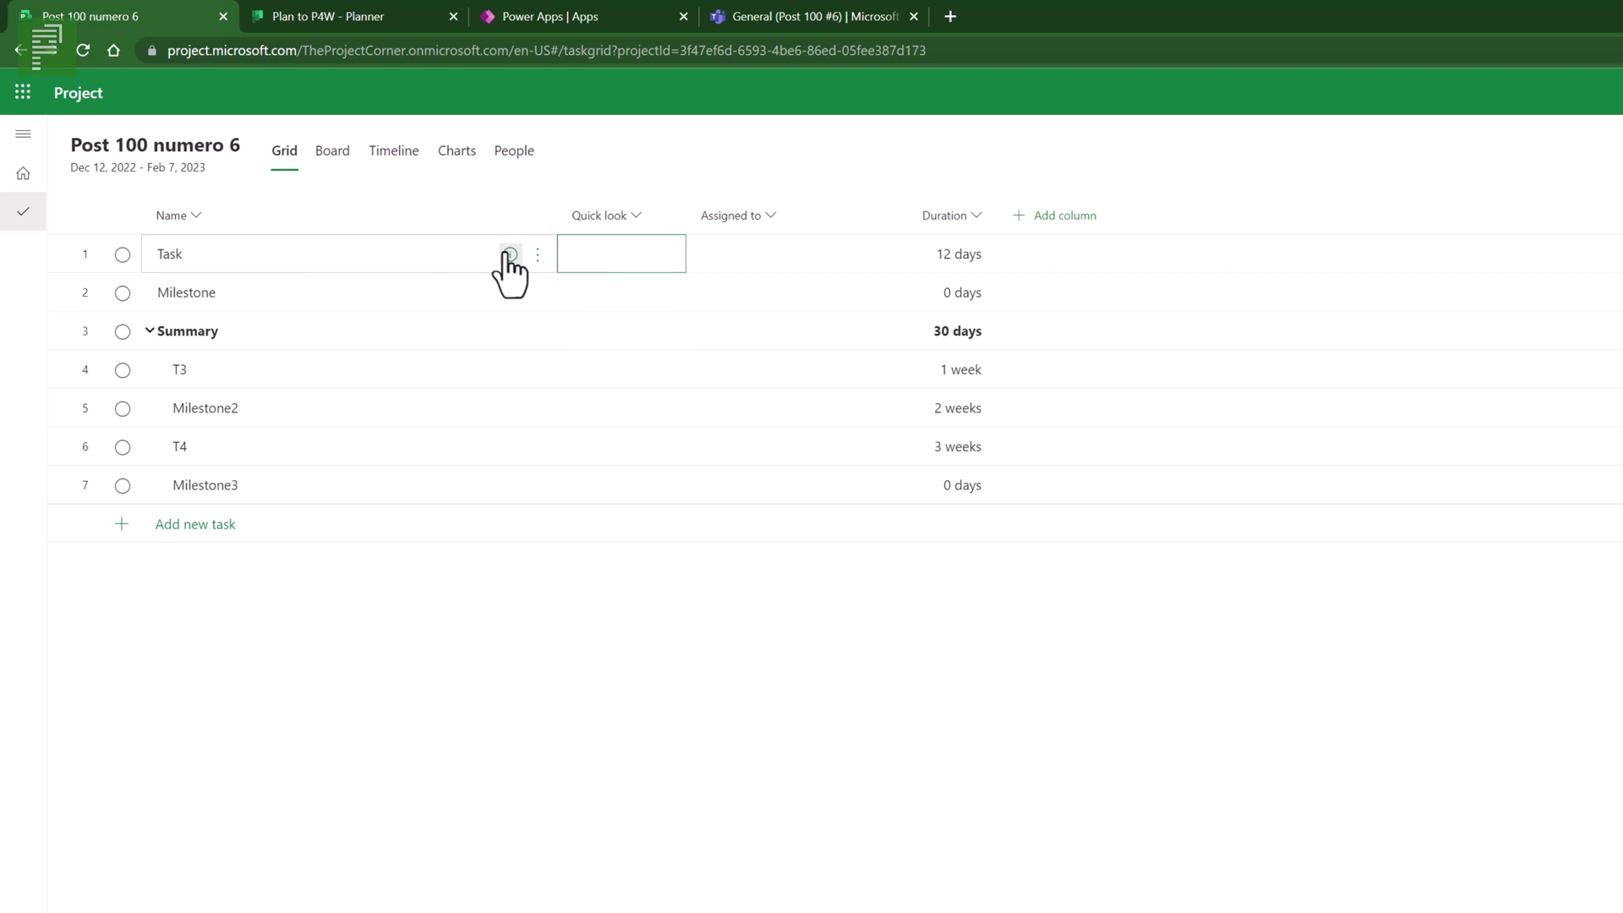
- Add checklist items Item 1 and Item 2 to Task, tick Item 1, and promote Item 2 to a task
click(509, 255)
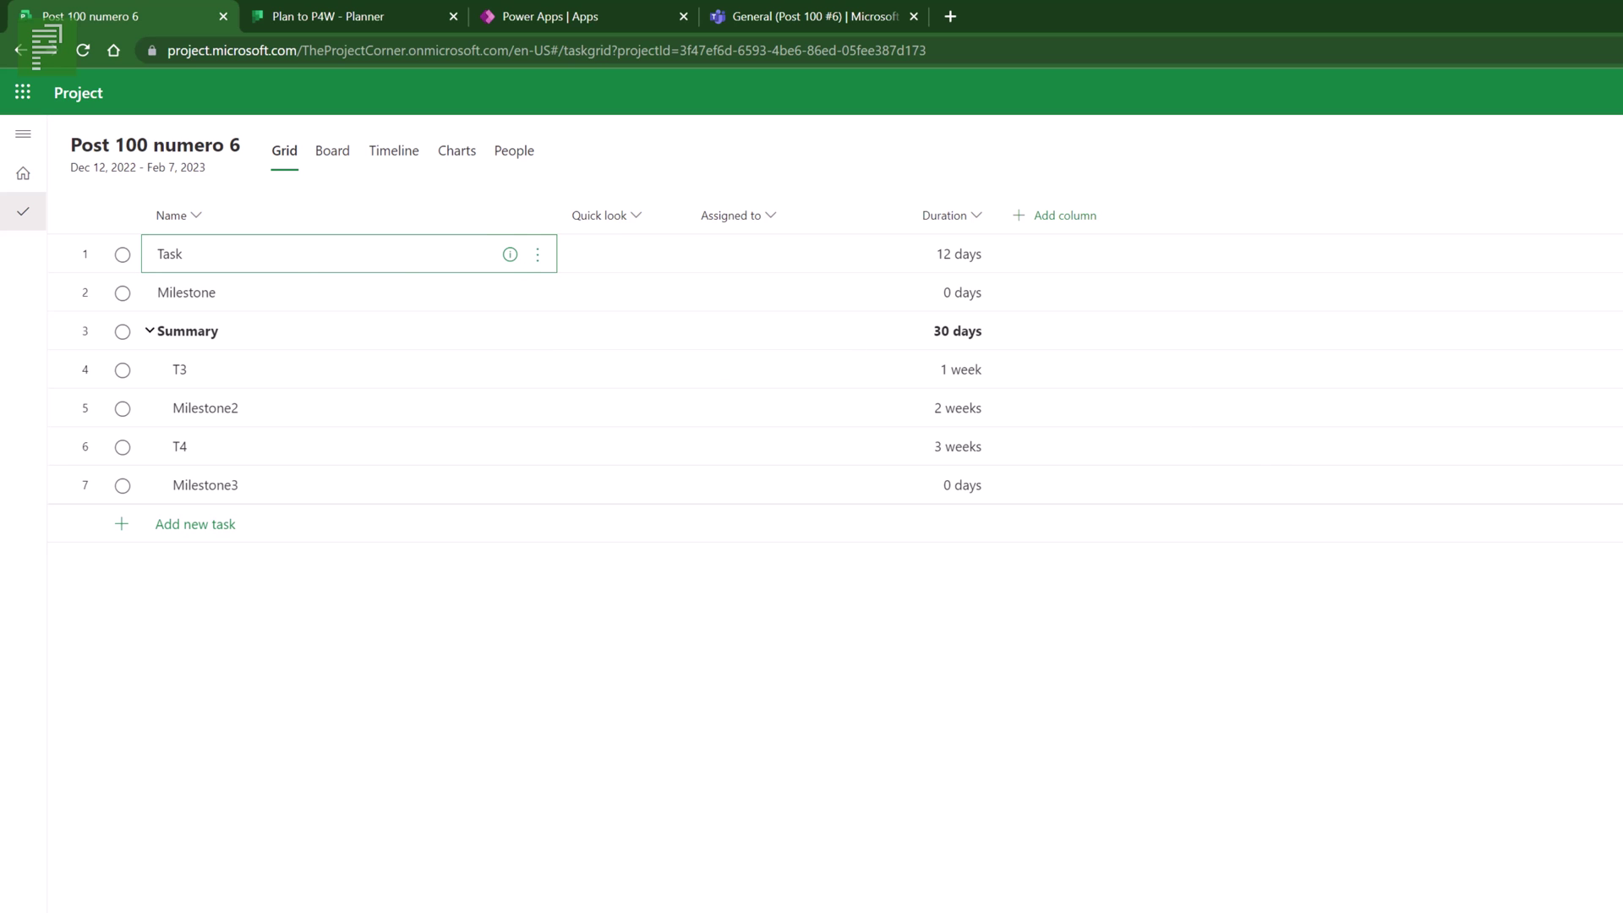
click(1482, 554)
text(Item 1)
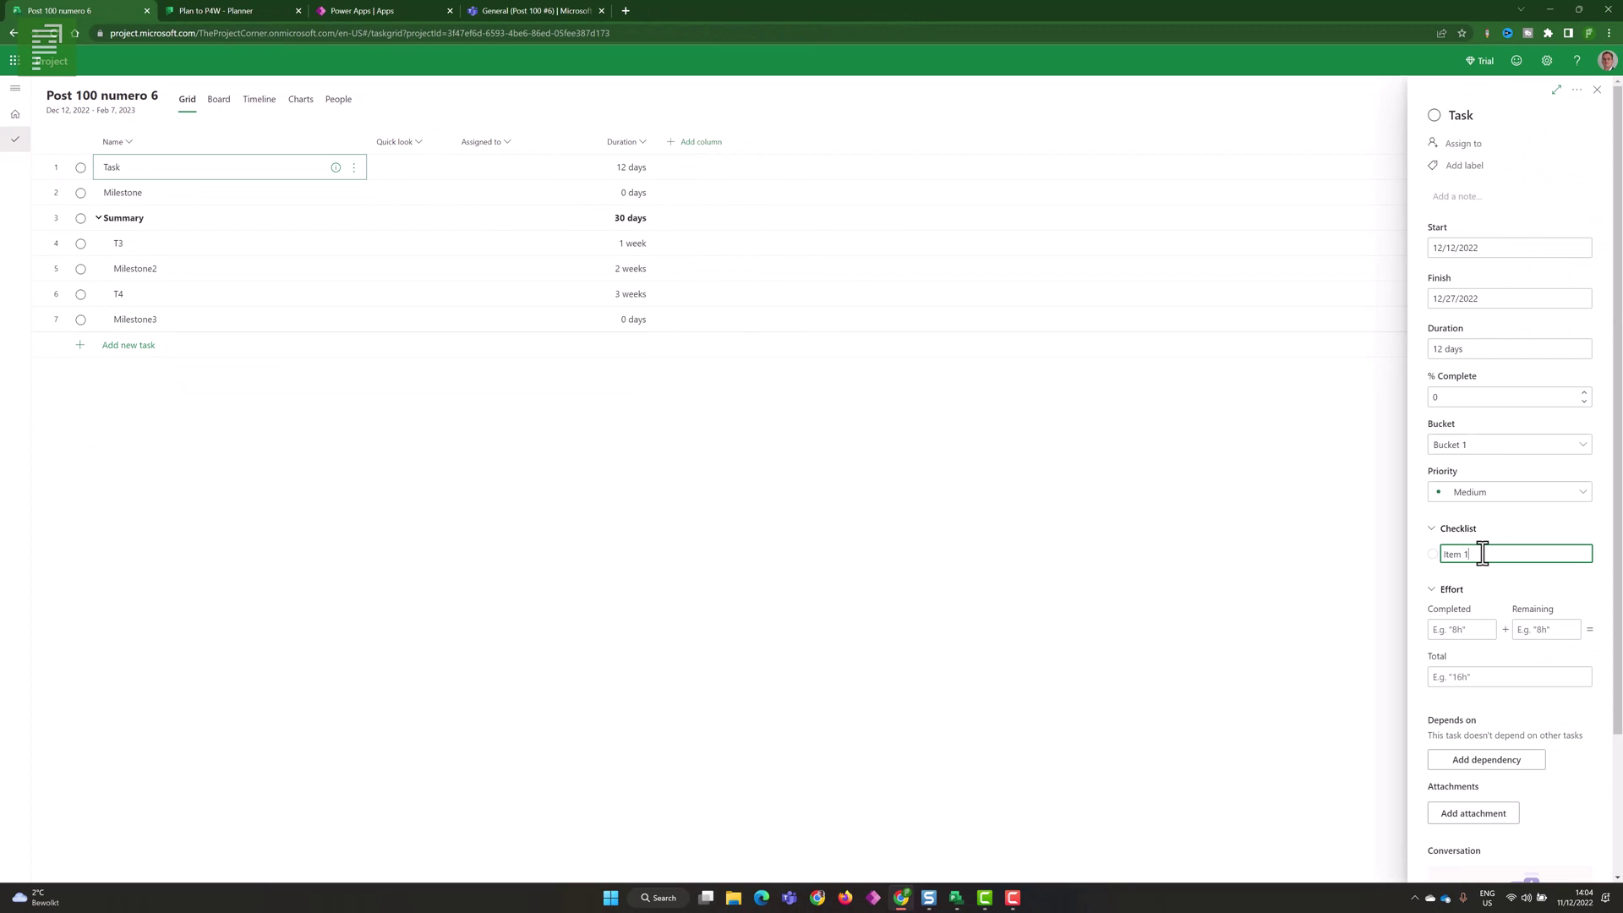
key(Return)
text(Ite)
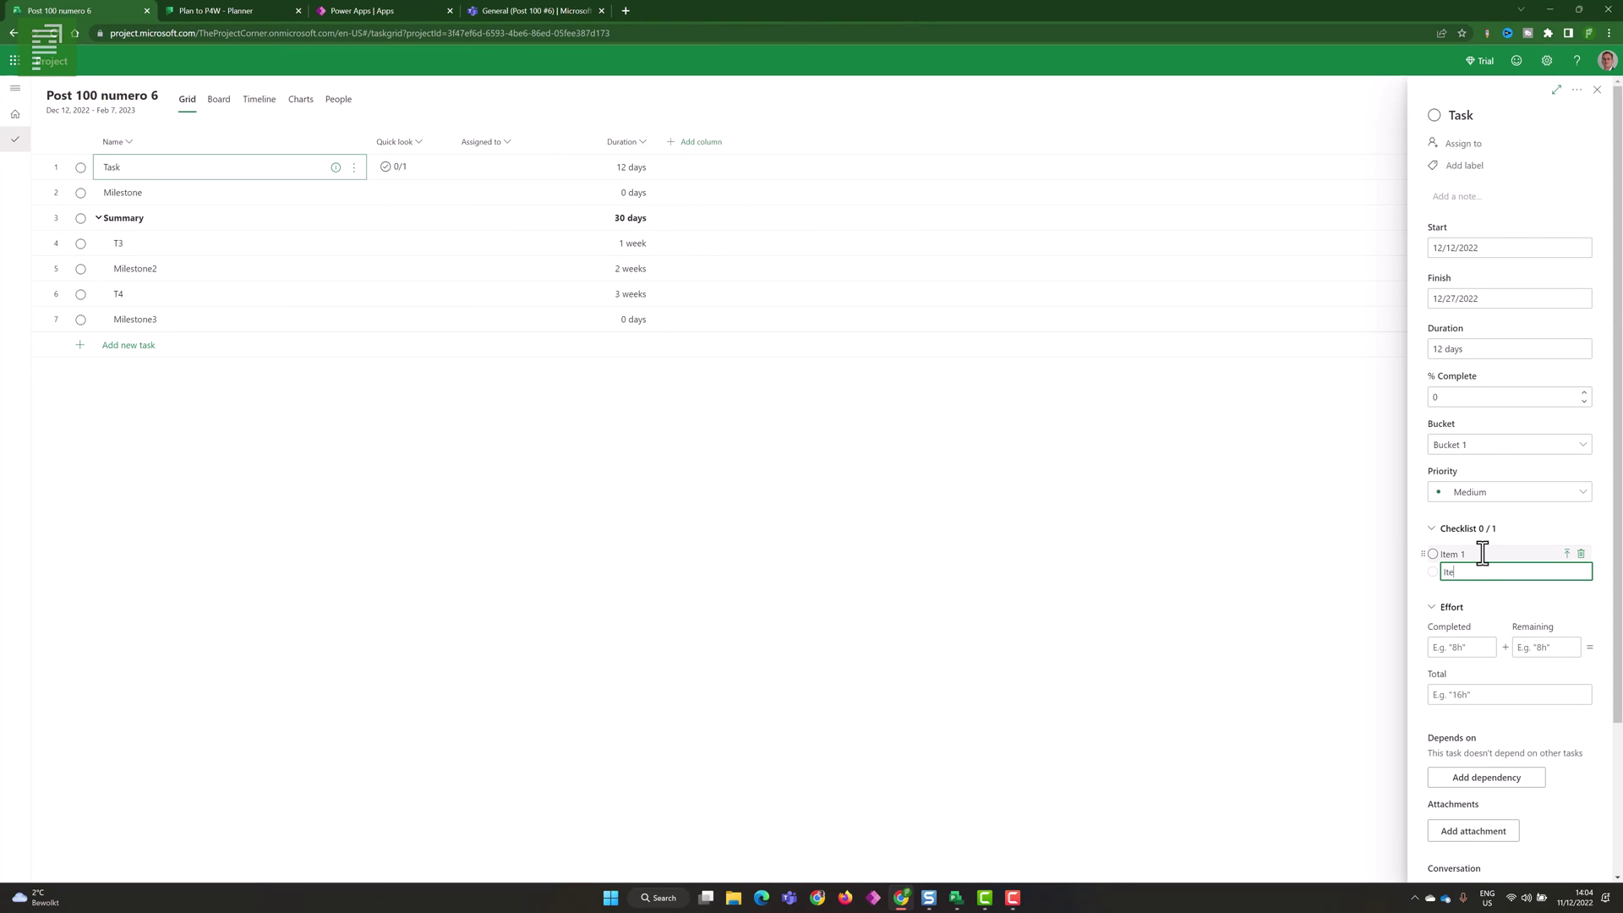
text(m 2)
key(Return)
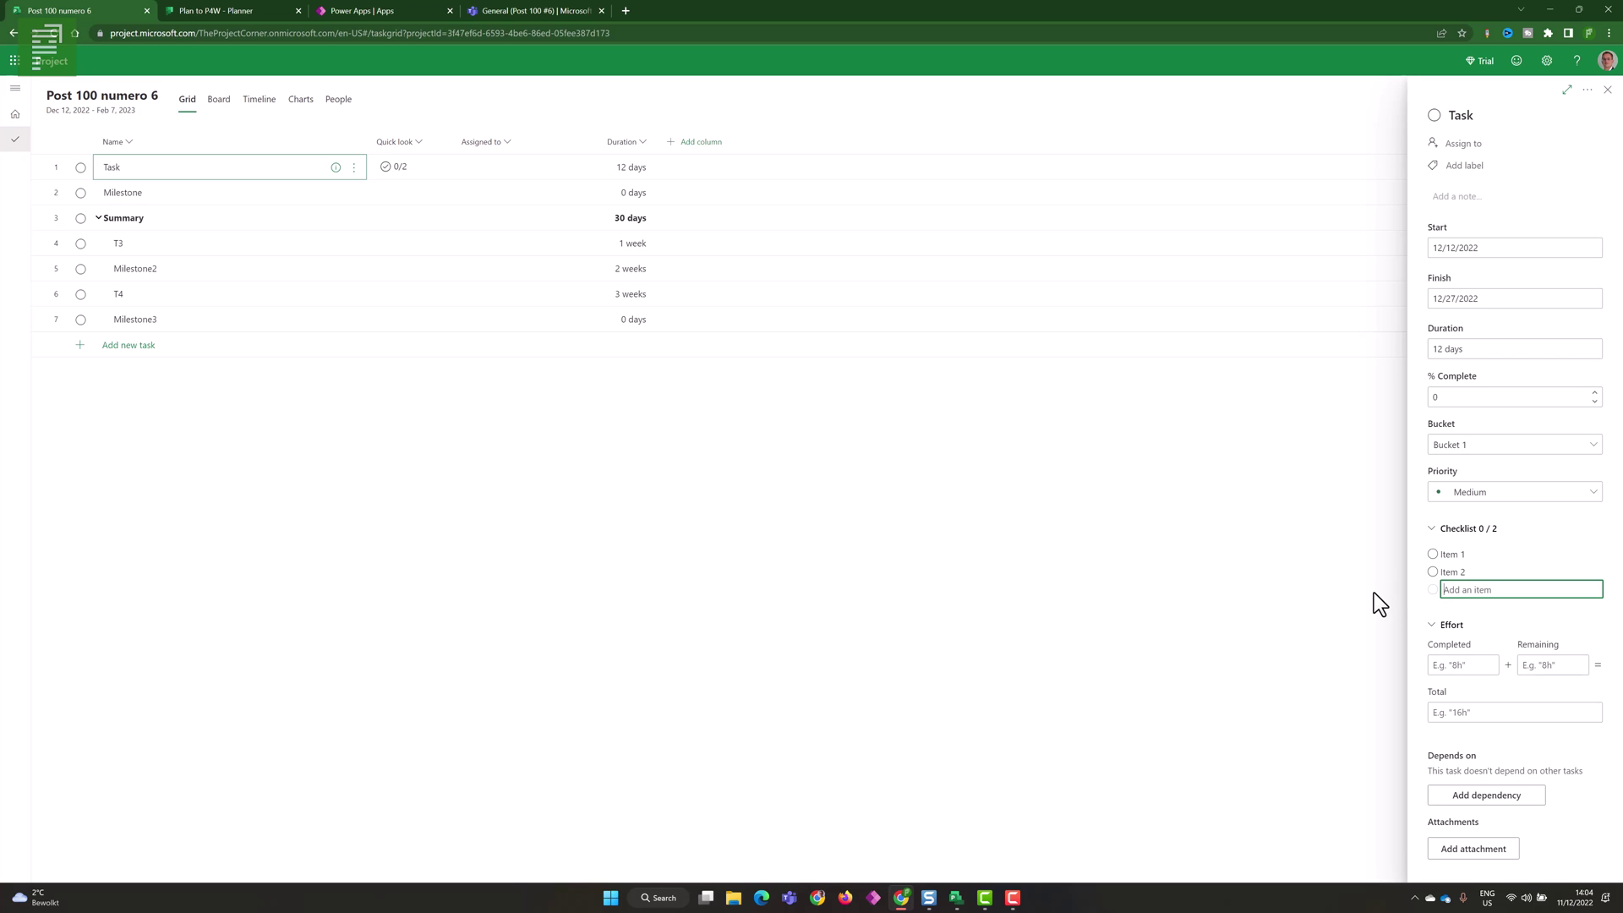
click(1433, 555)
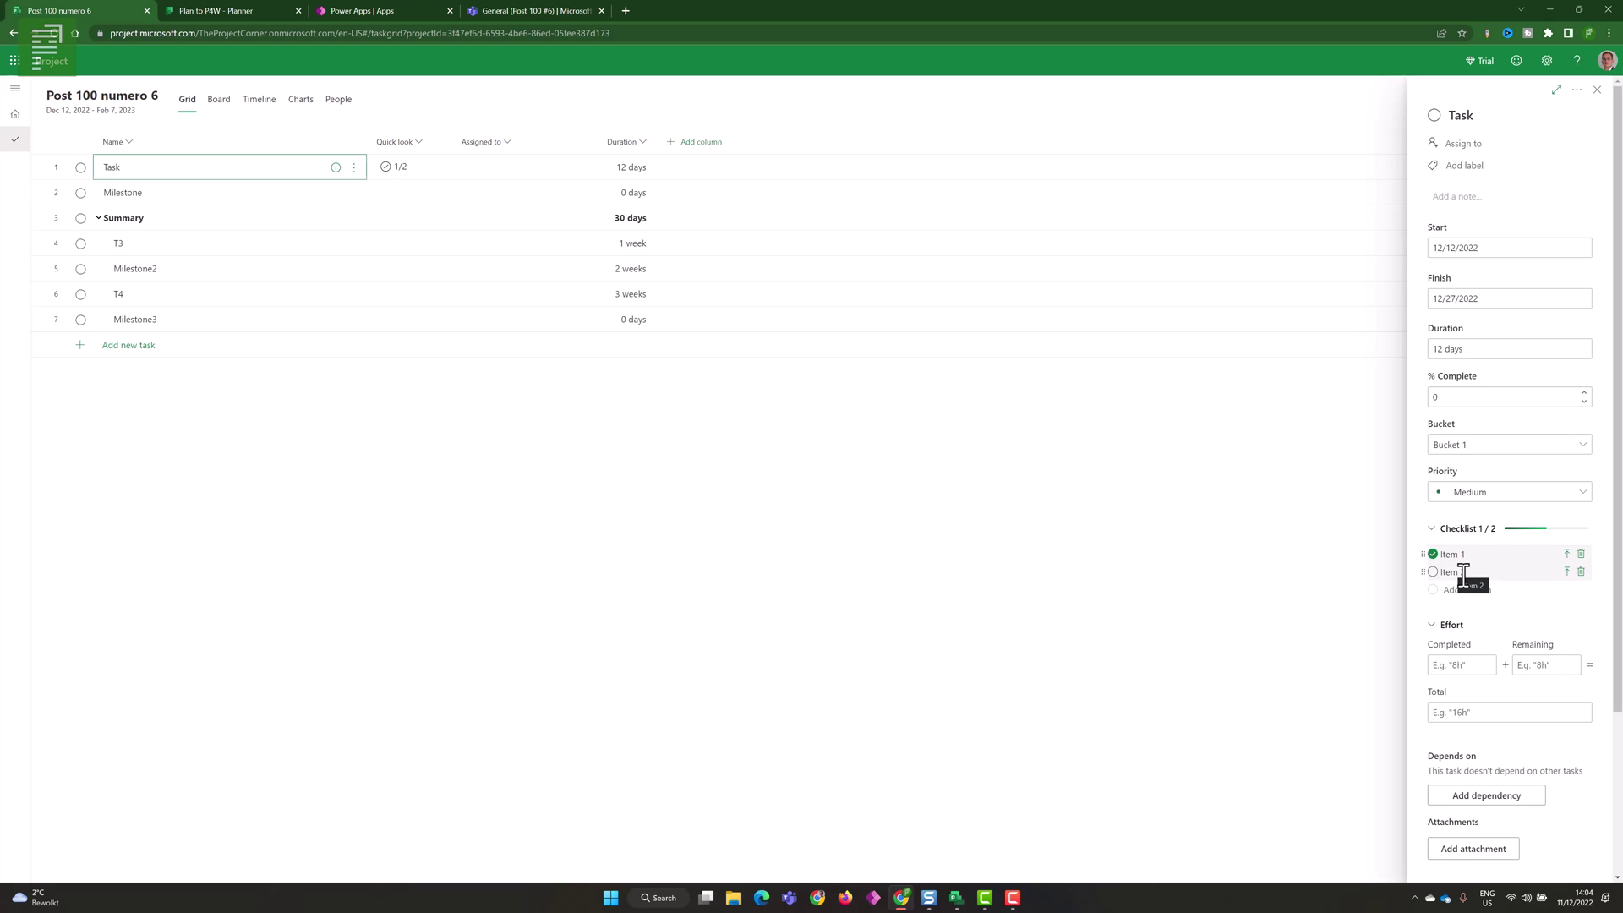
click(1567, 572)
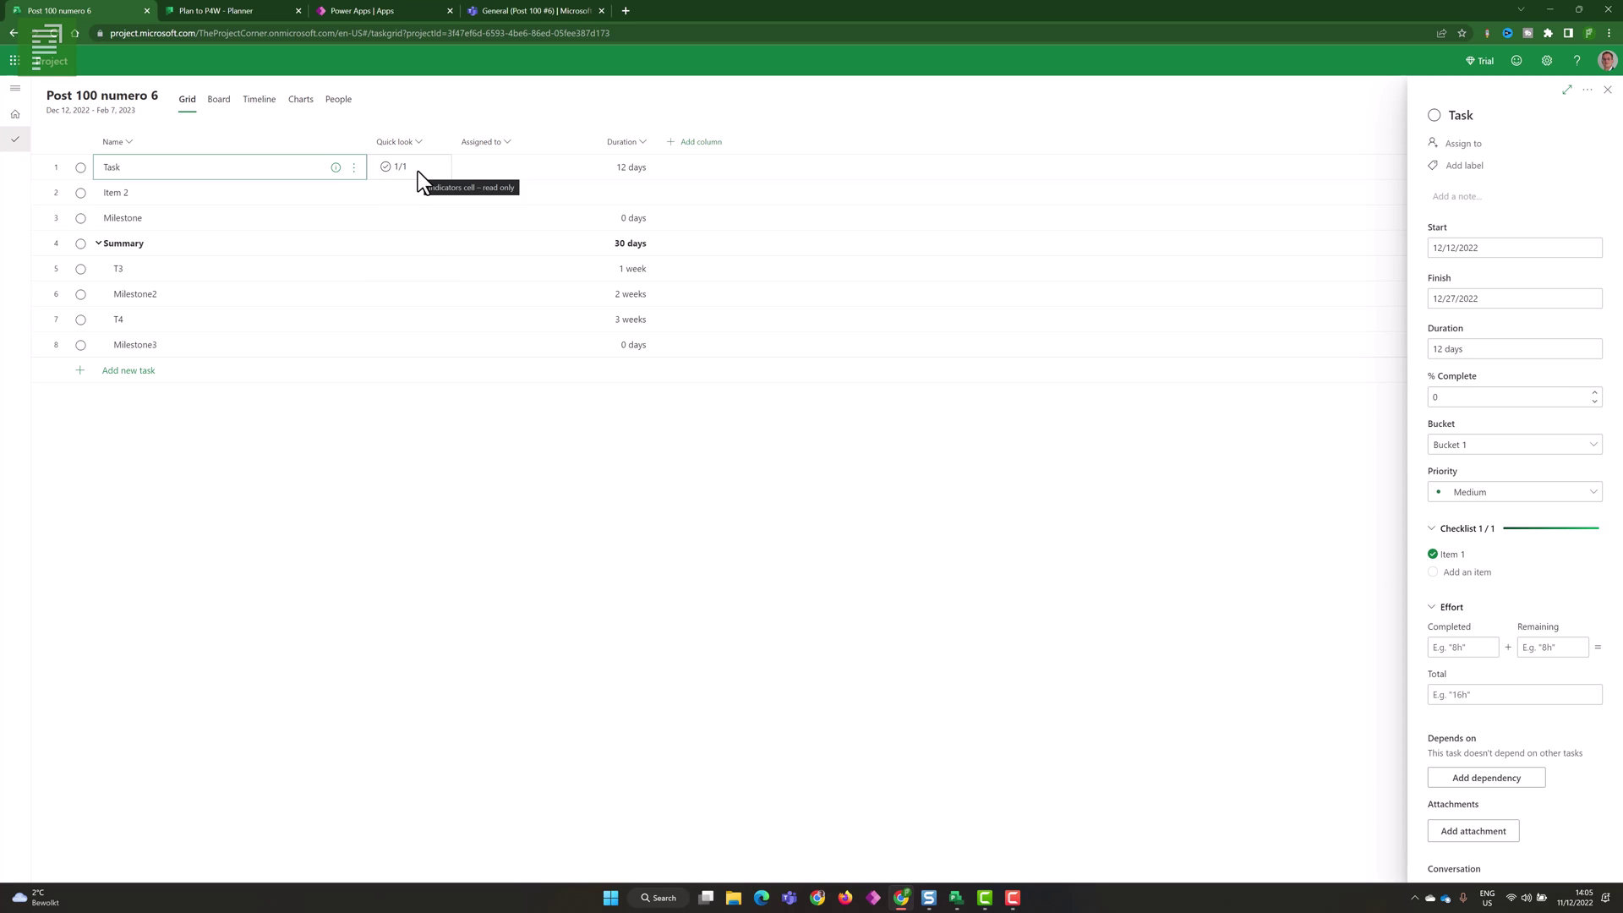
- Add 'Ittem 3' and 'Item 4' to Task's checklist, bringing it to 1/3
click(1466, 572)
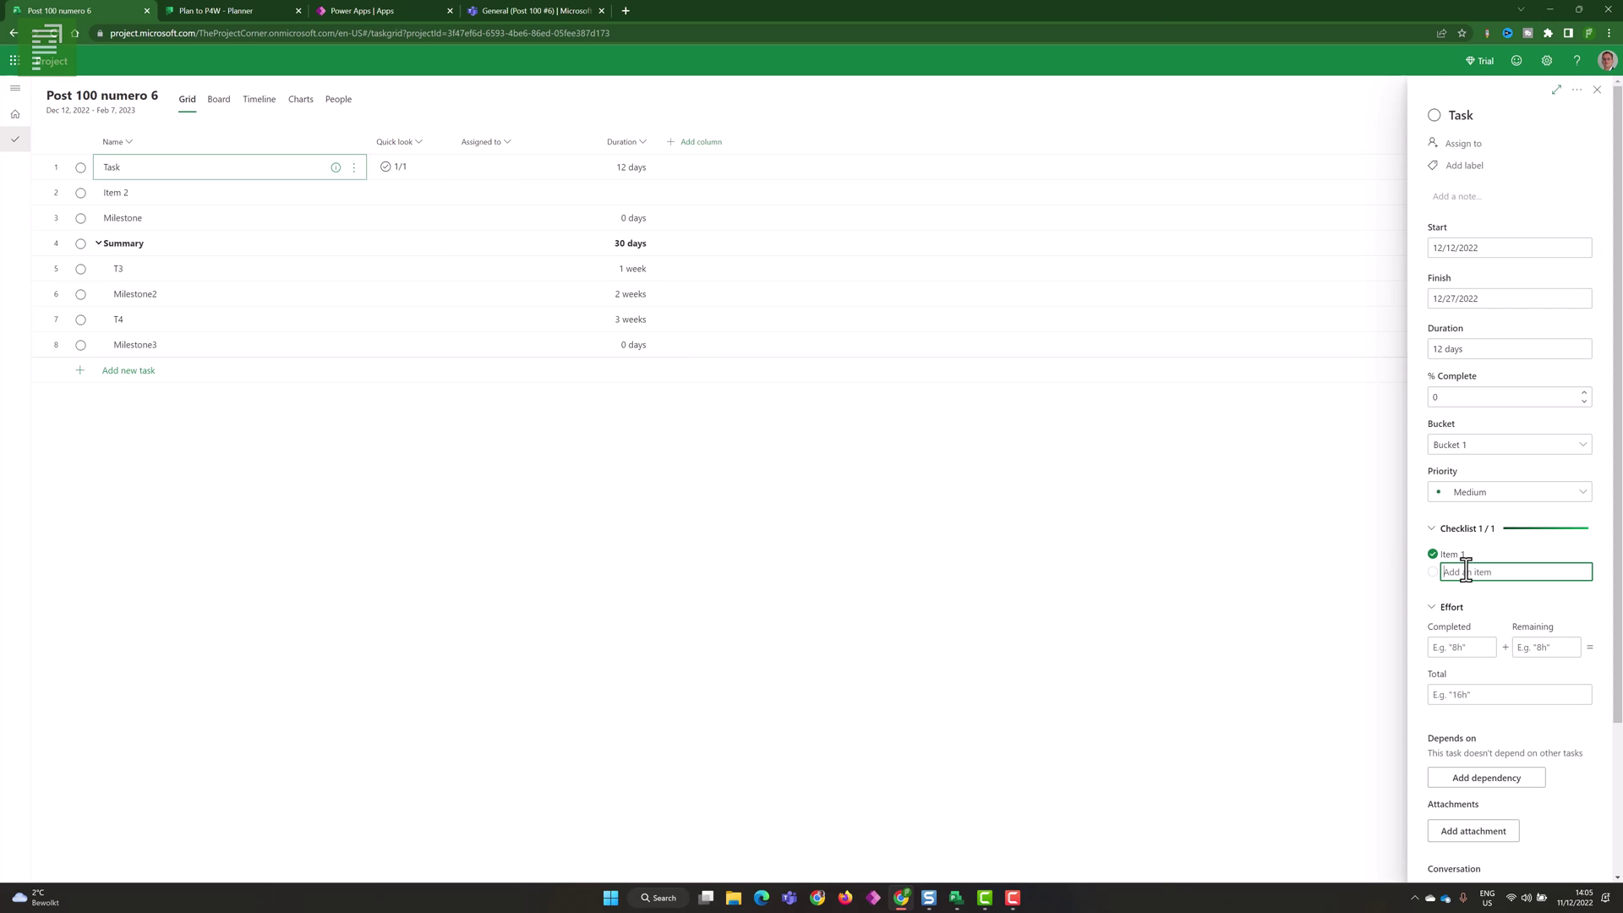
text(Ittem)
key(Return)
text(I)
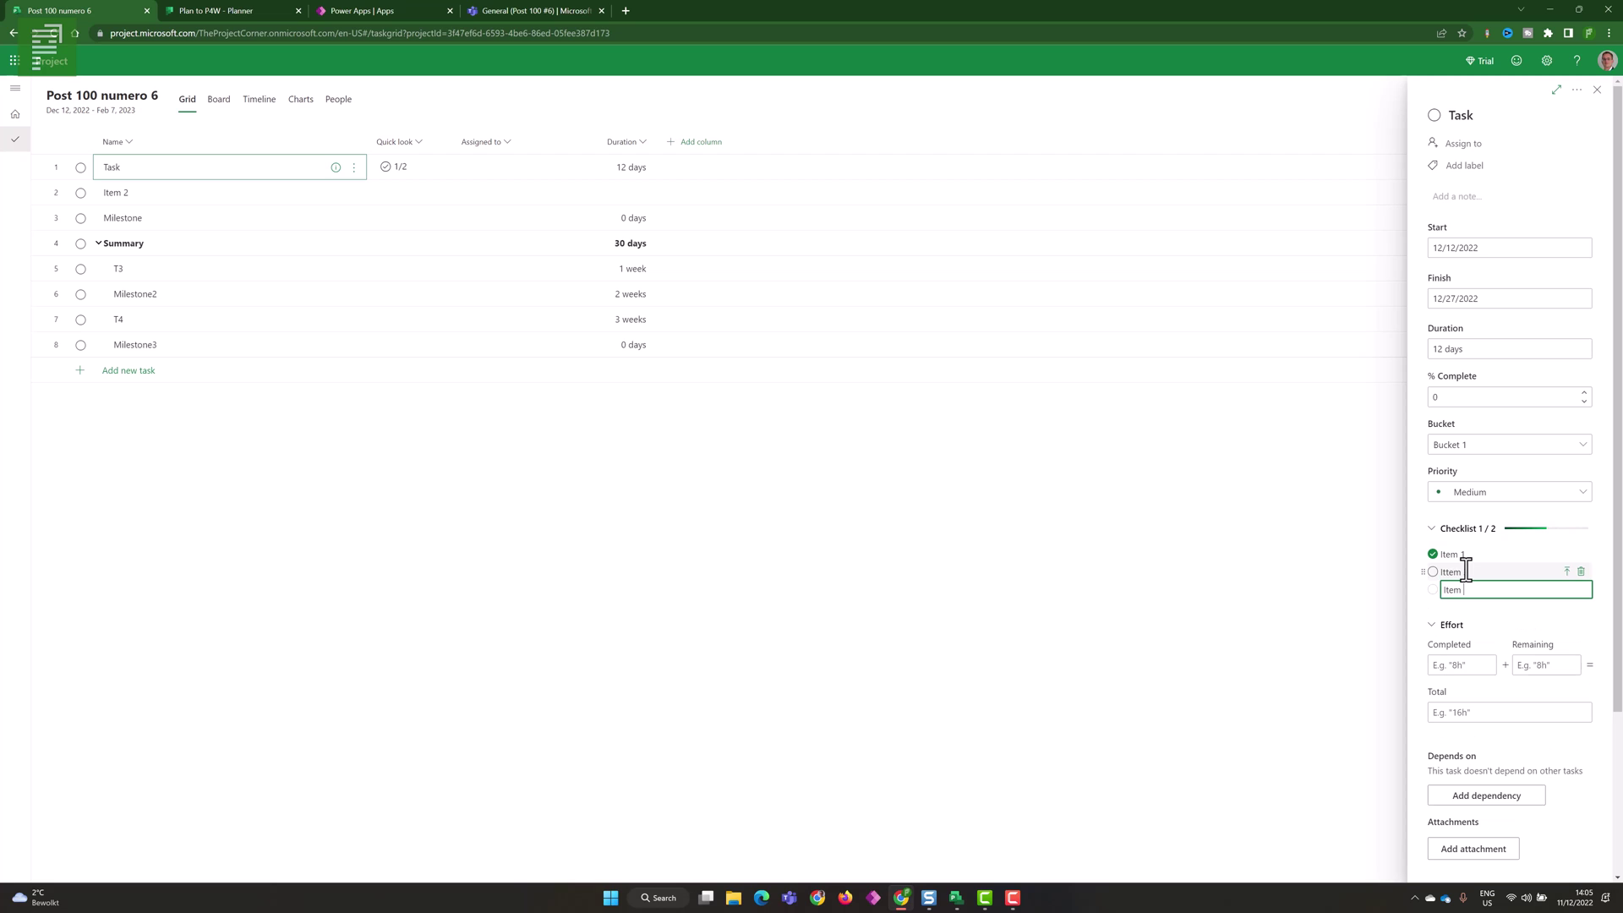
key(Return)
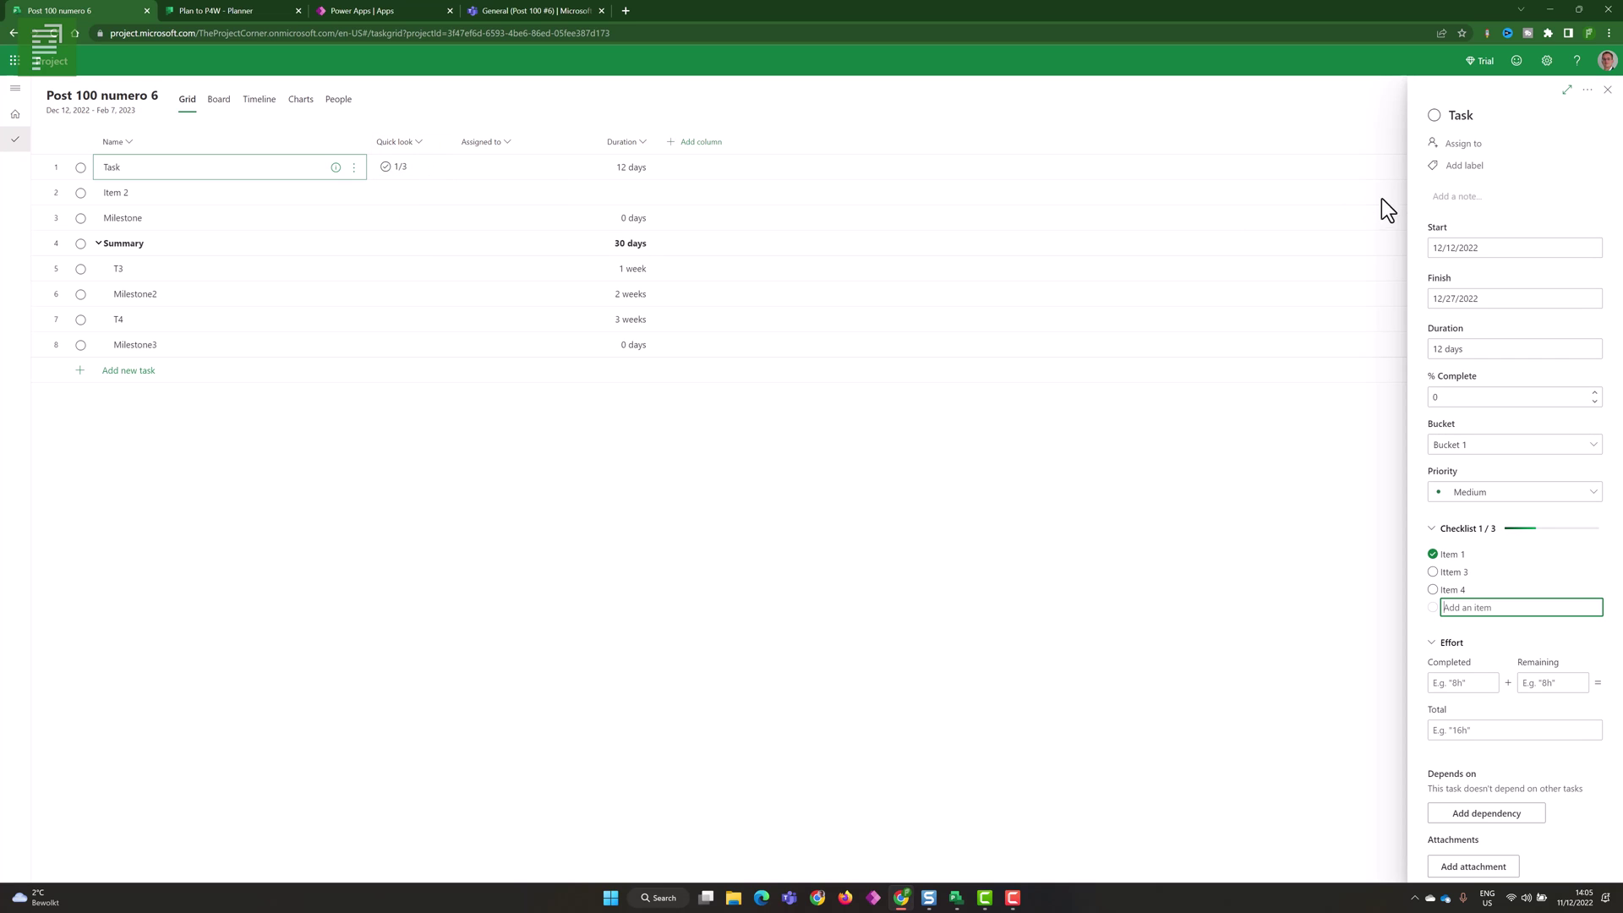
click(1479, 198)
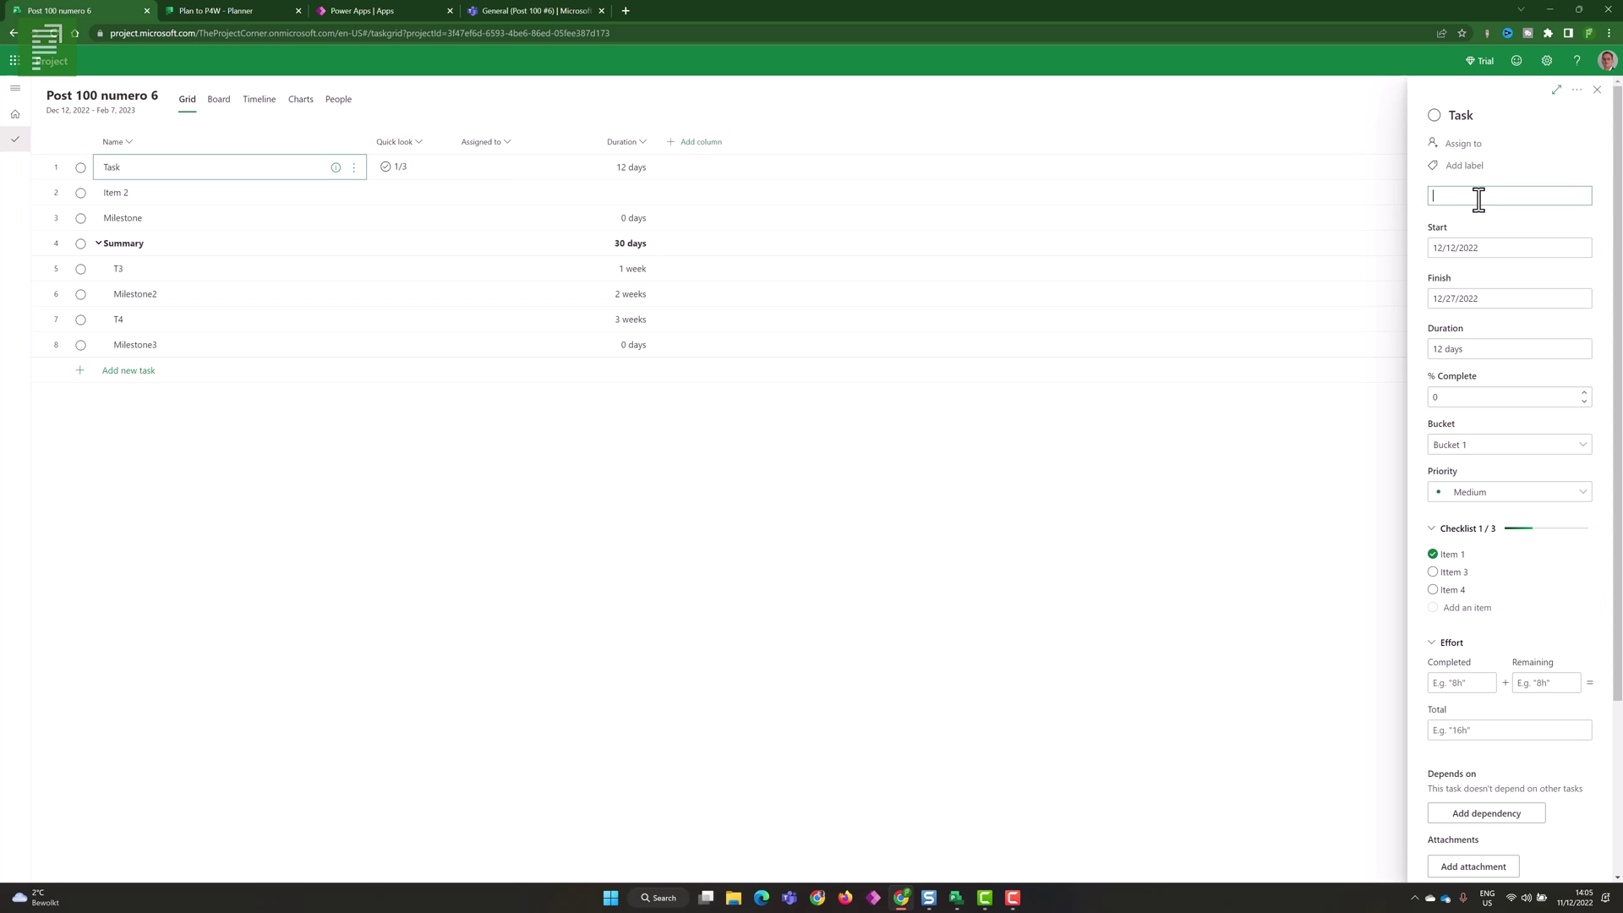
- Save the note 'Here is a note' on Task, then close and reopen its details from Quick look
text(Here is a note)
click(1513, 179)
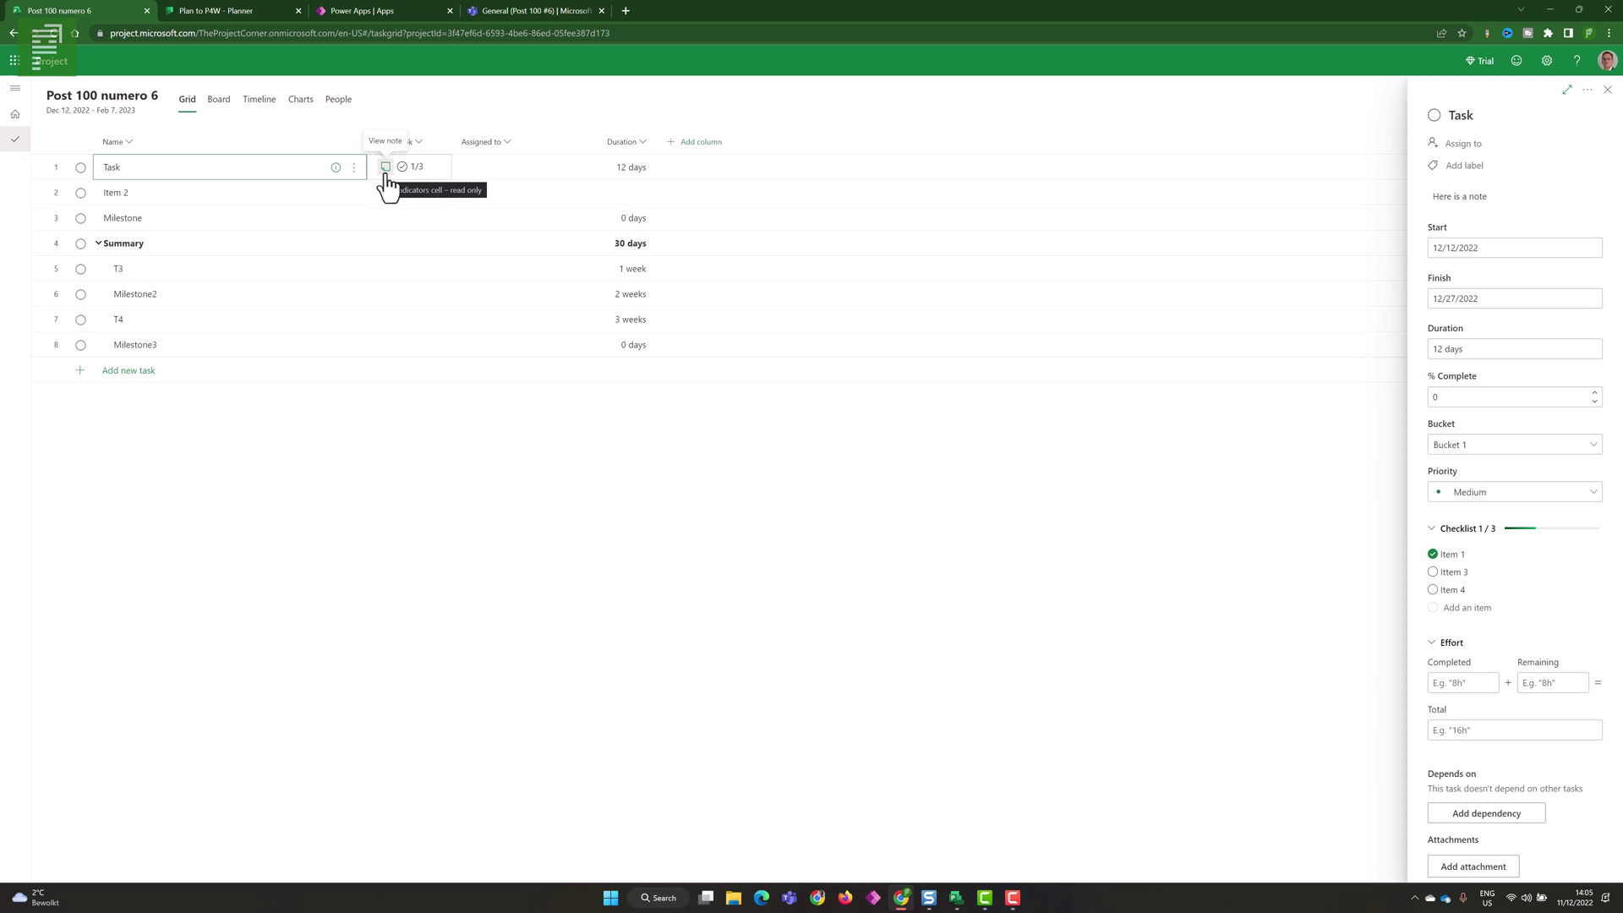
click(1597, 89)
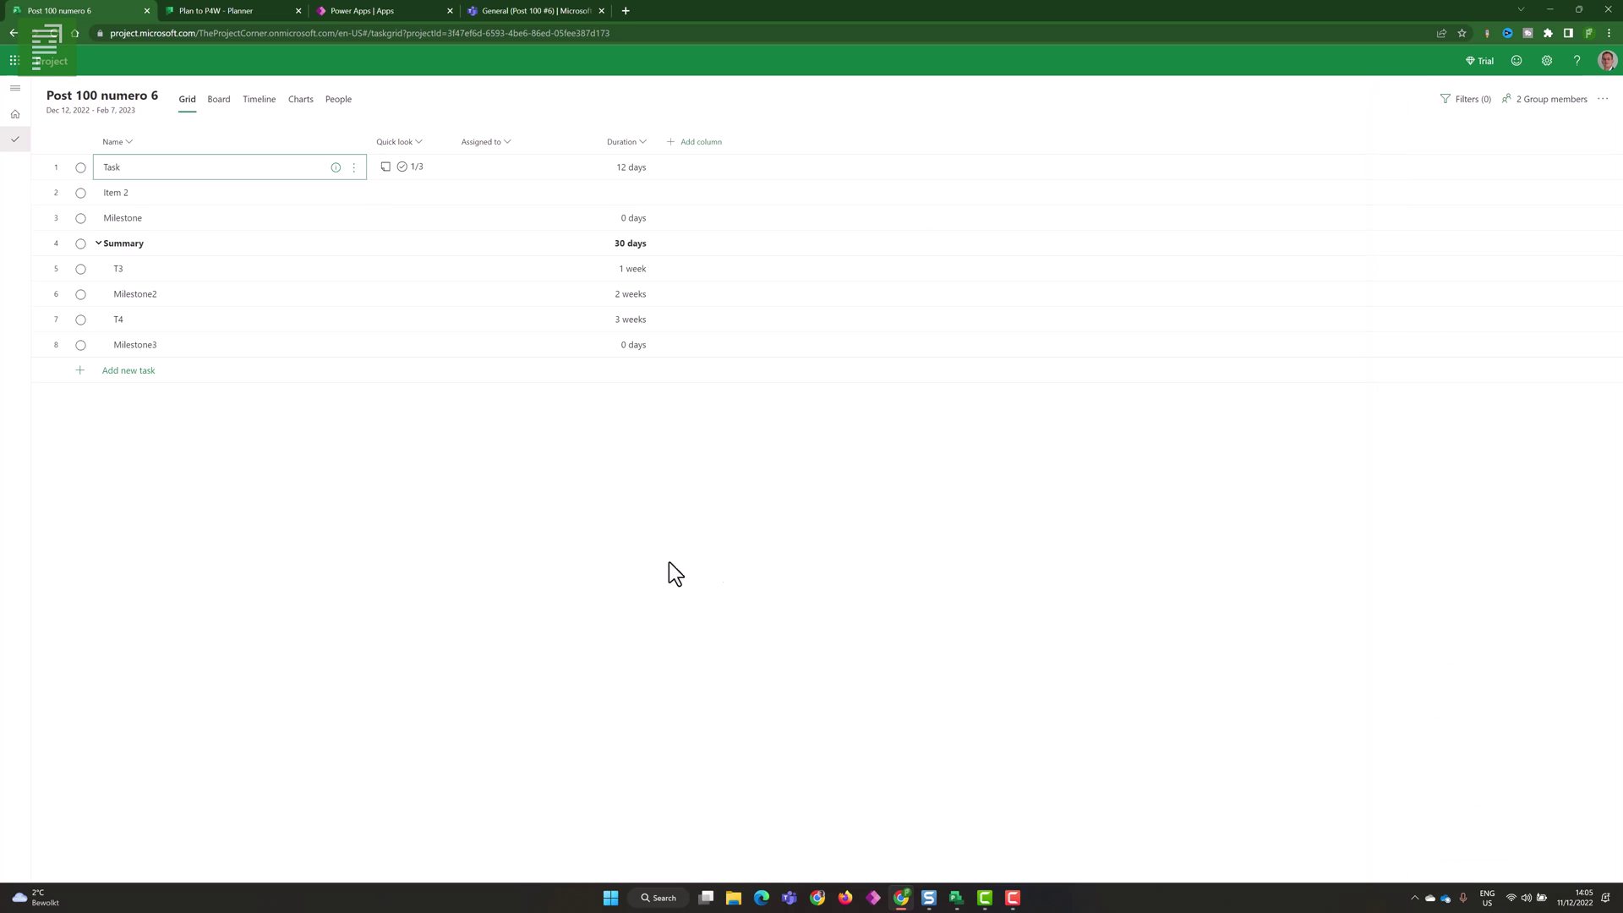
click(396, 173)
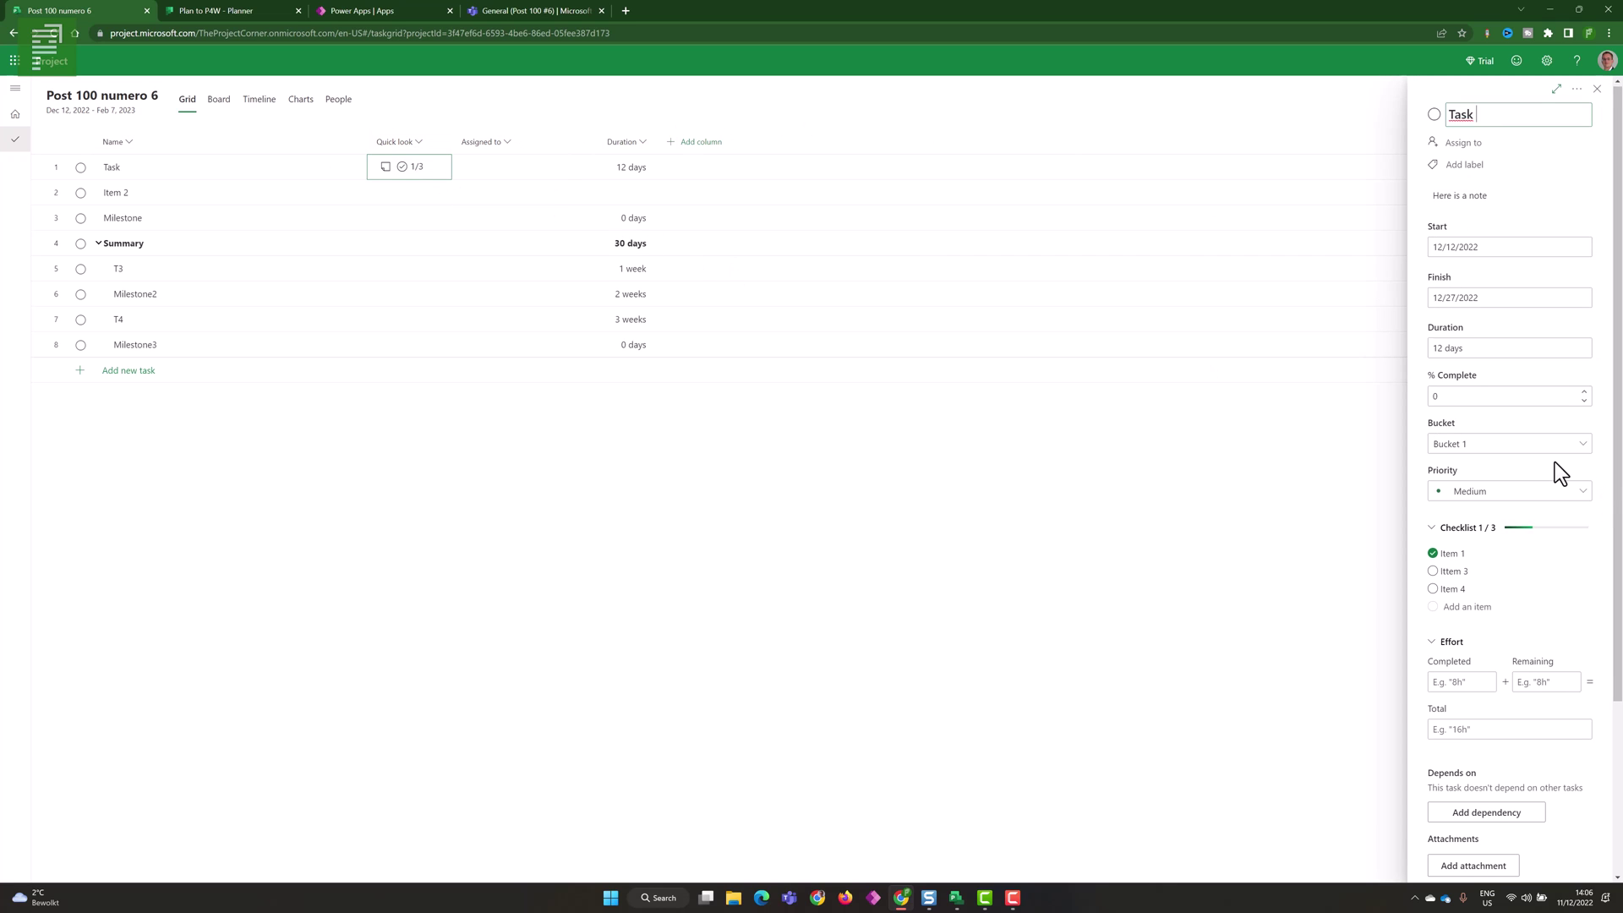
scroll(1559, 472, down, 3)
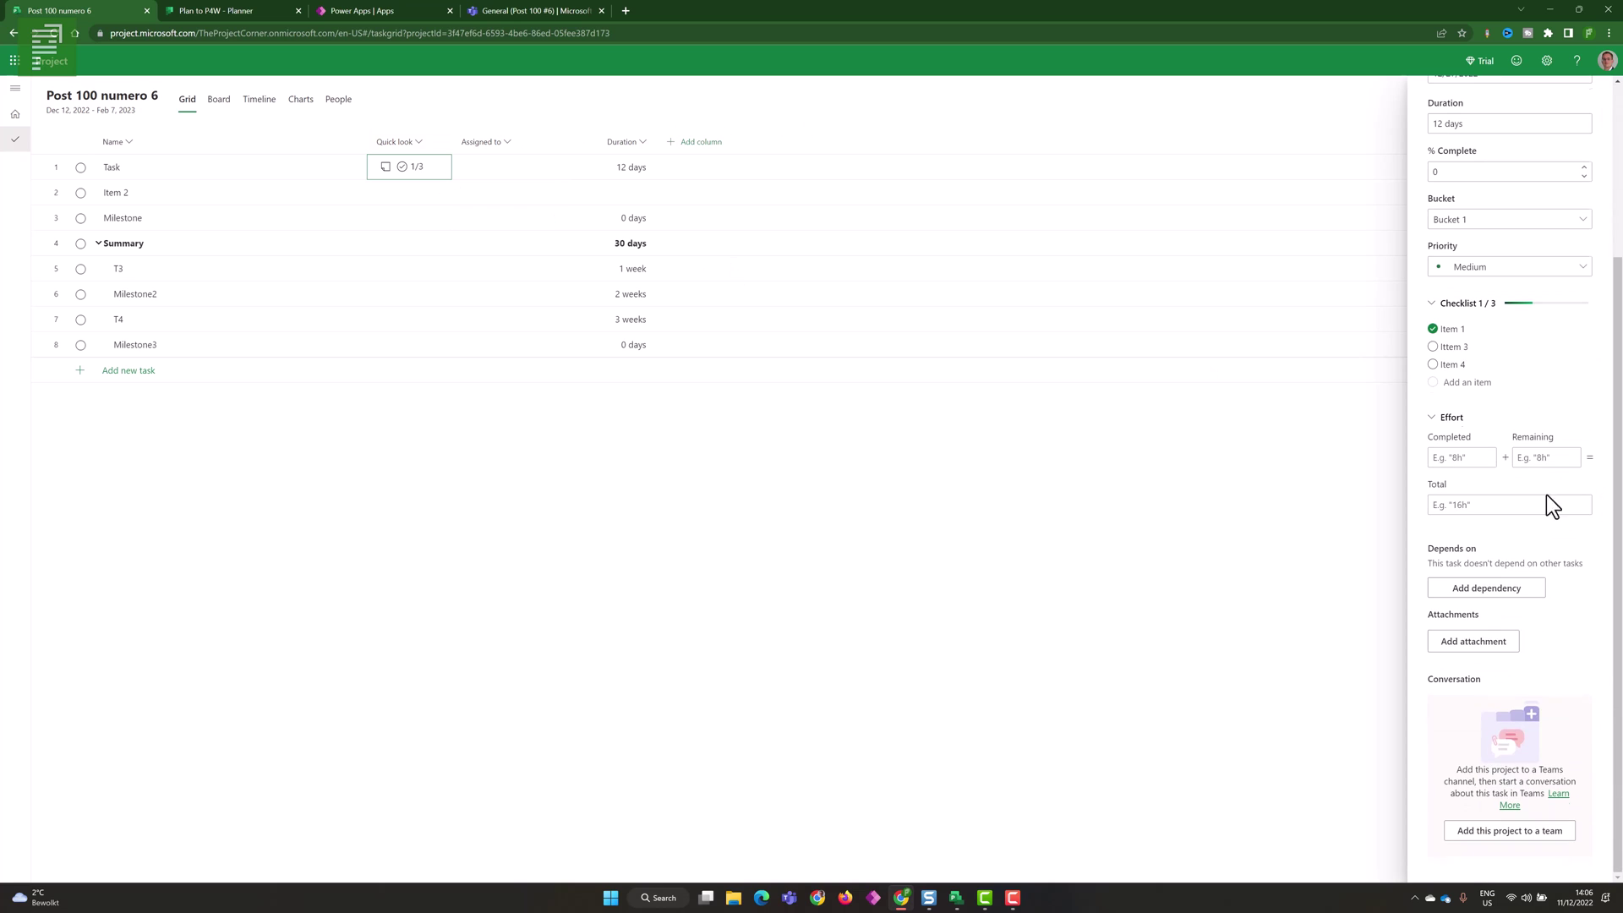
- Attach Project_for_the_Web_Accelerator_report_v1.1 from the computer to Task
click(1495, 644)
click(1486, 650)
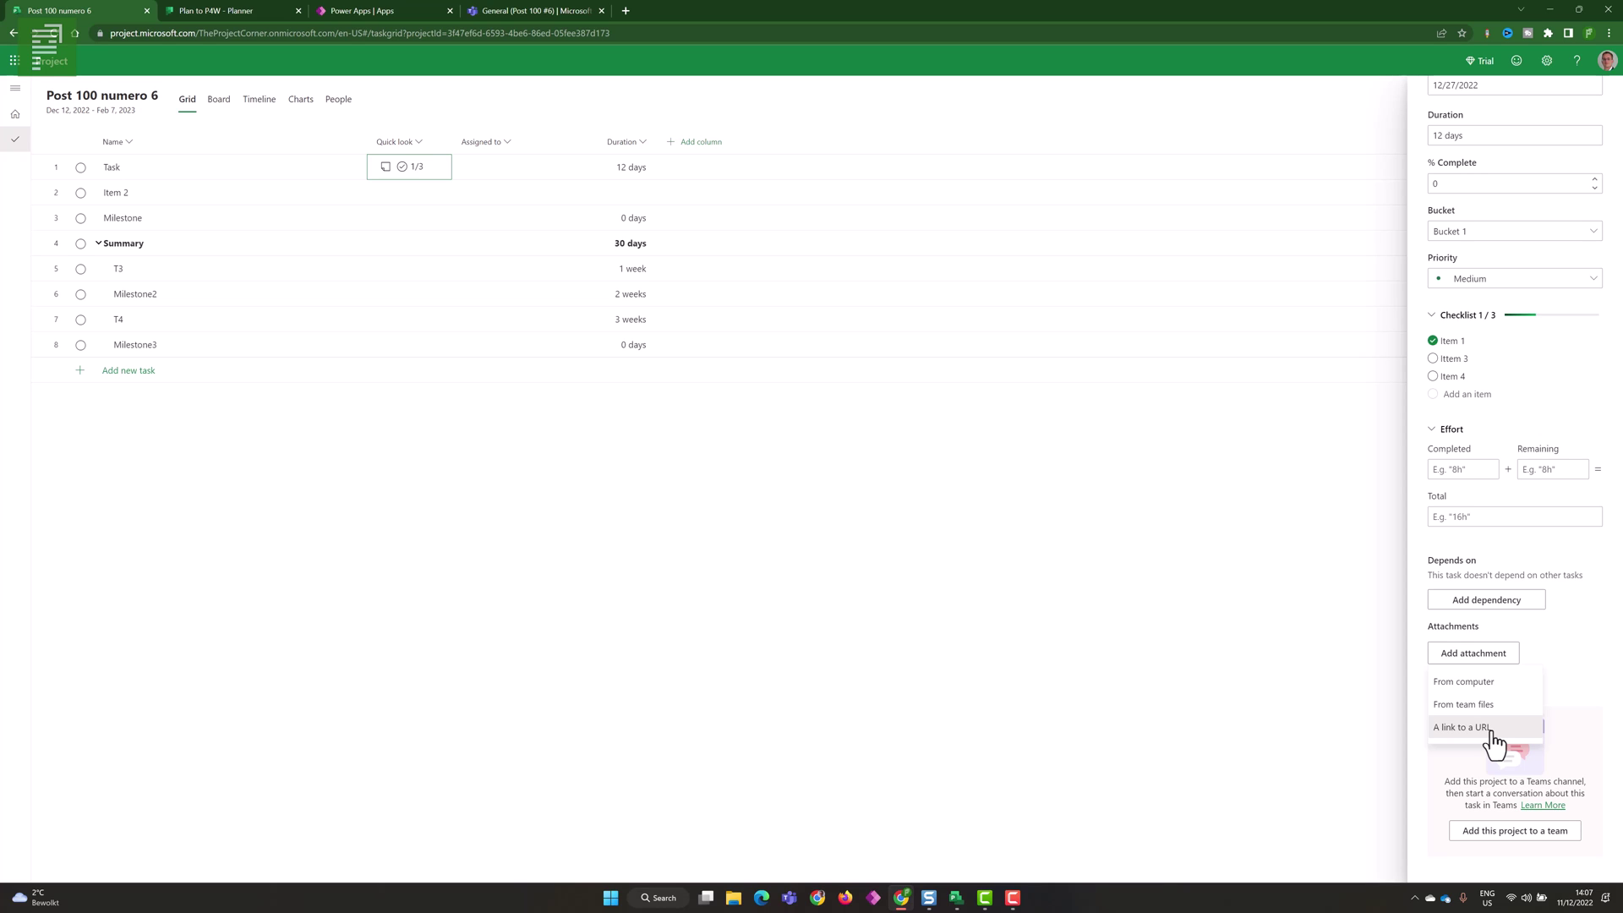
click(1460, 686)
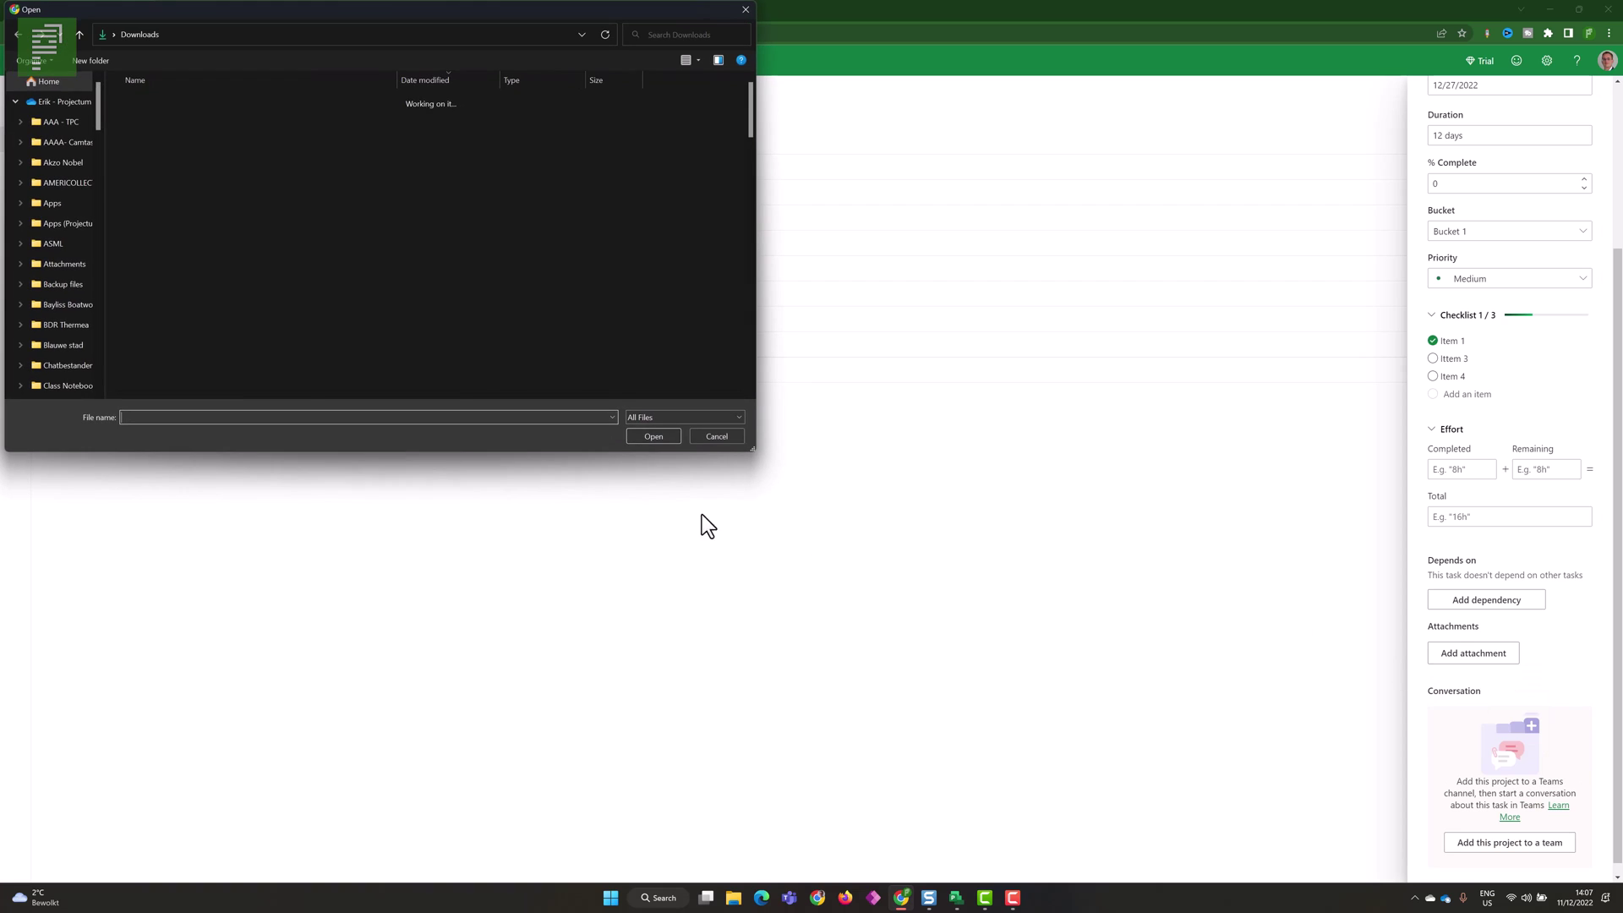
click(139, 112)
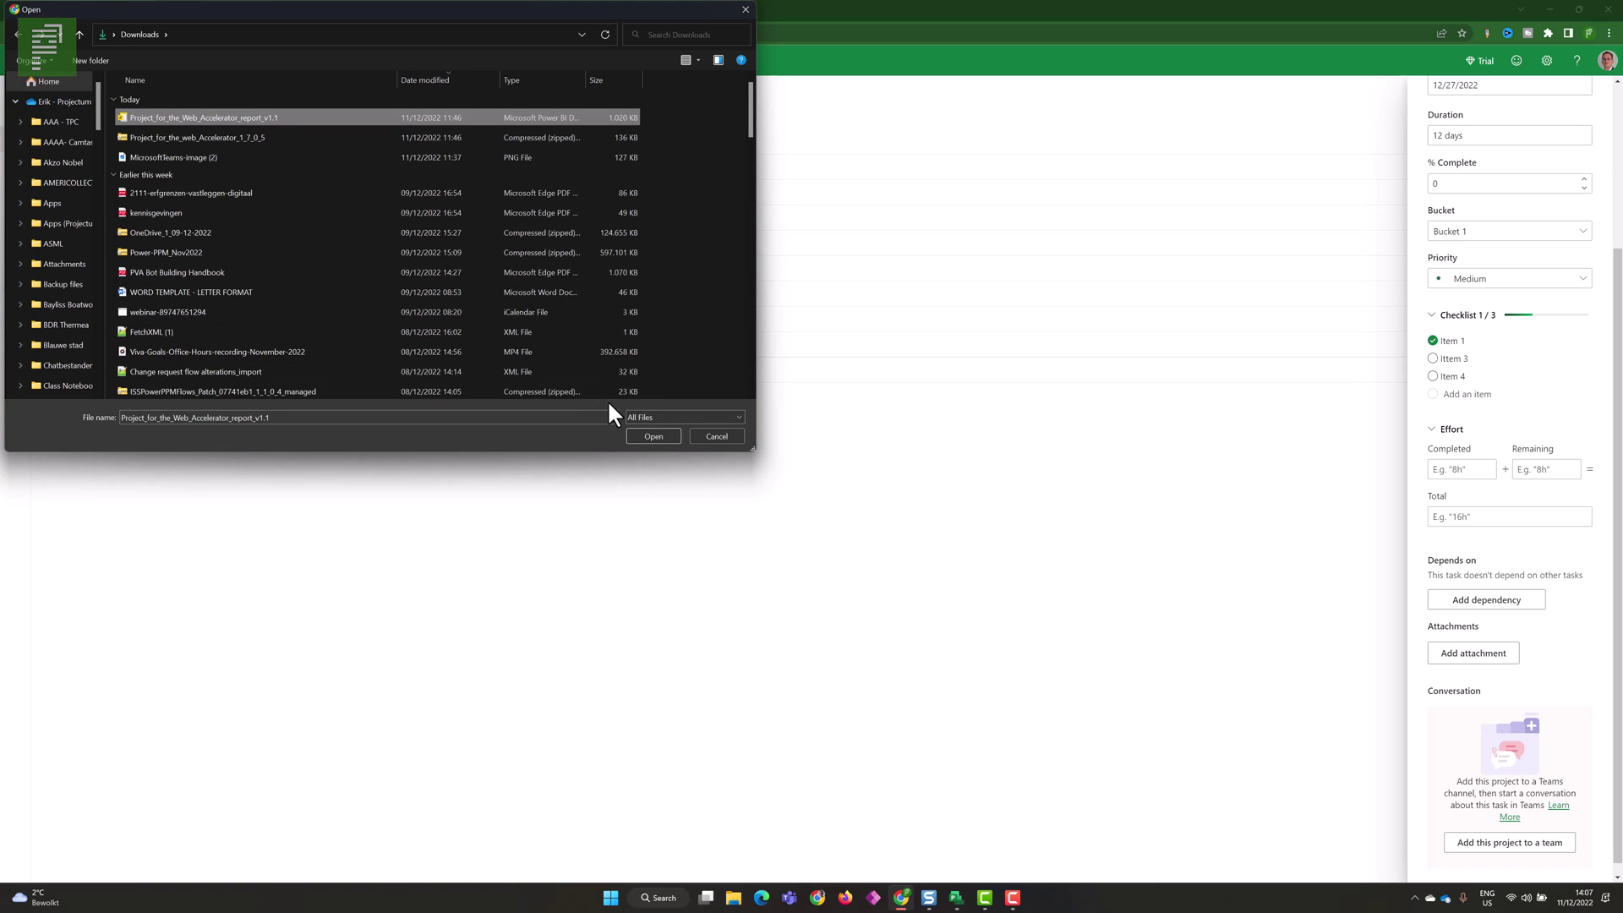
click(636, 433)
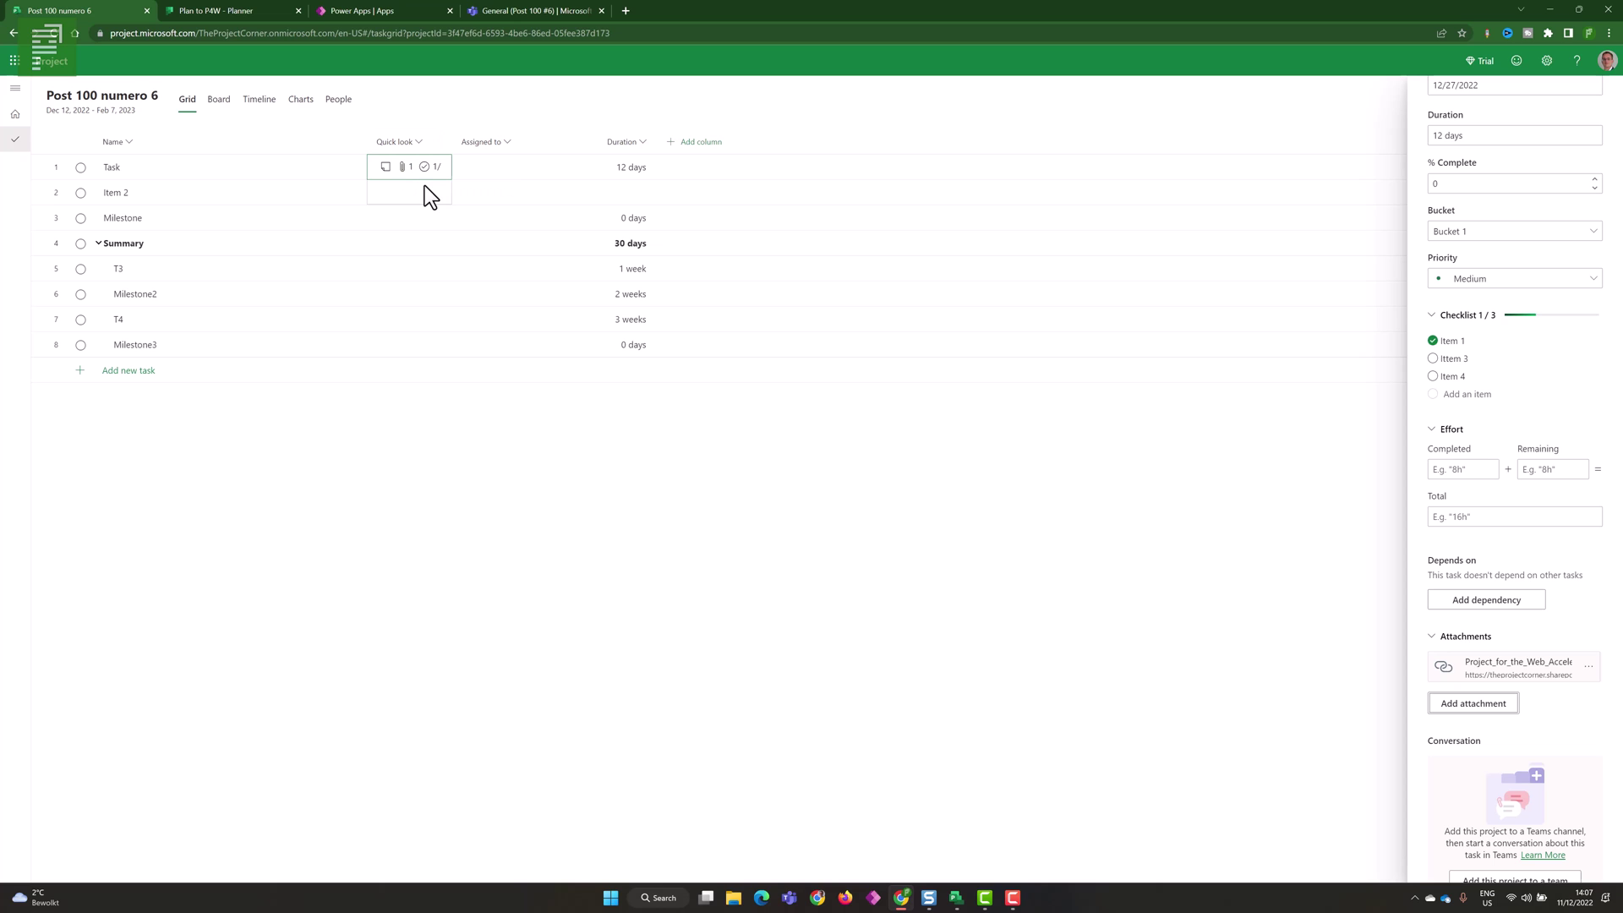
- Close the task details and make the Name column narrower
scroll(1544, 389, up, 2)
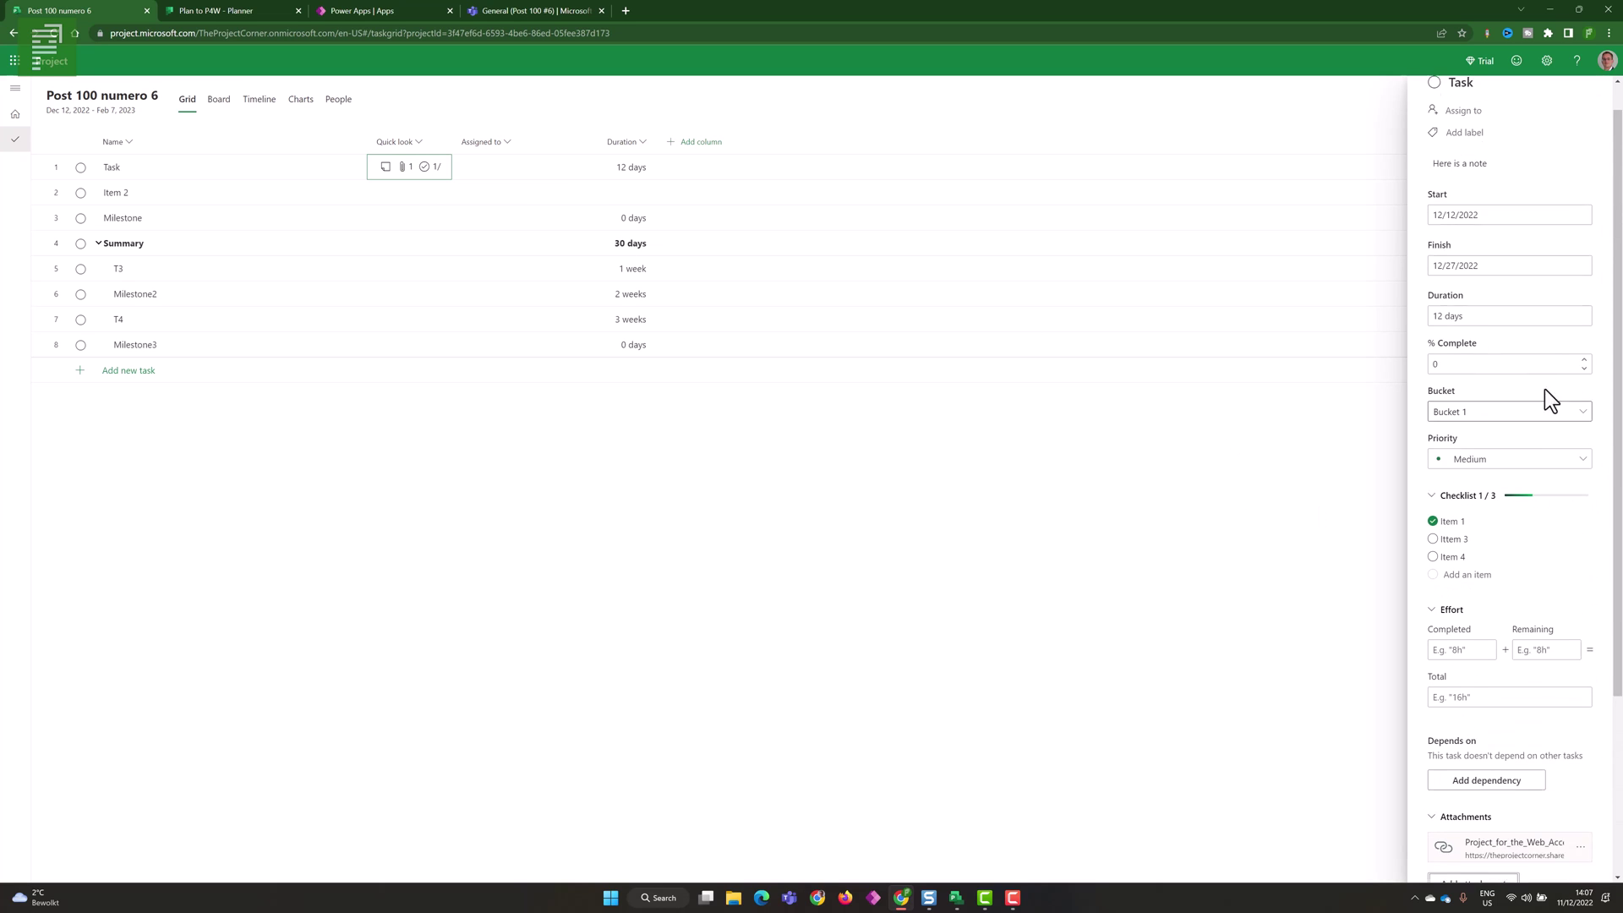
click(1603, 93)
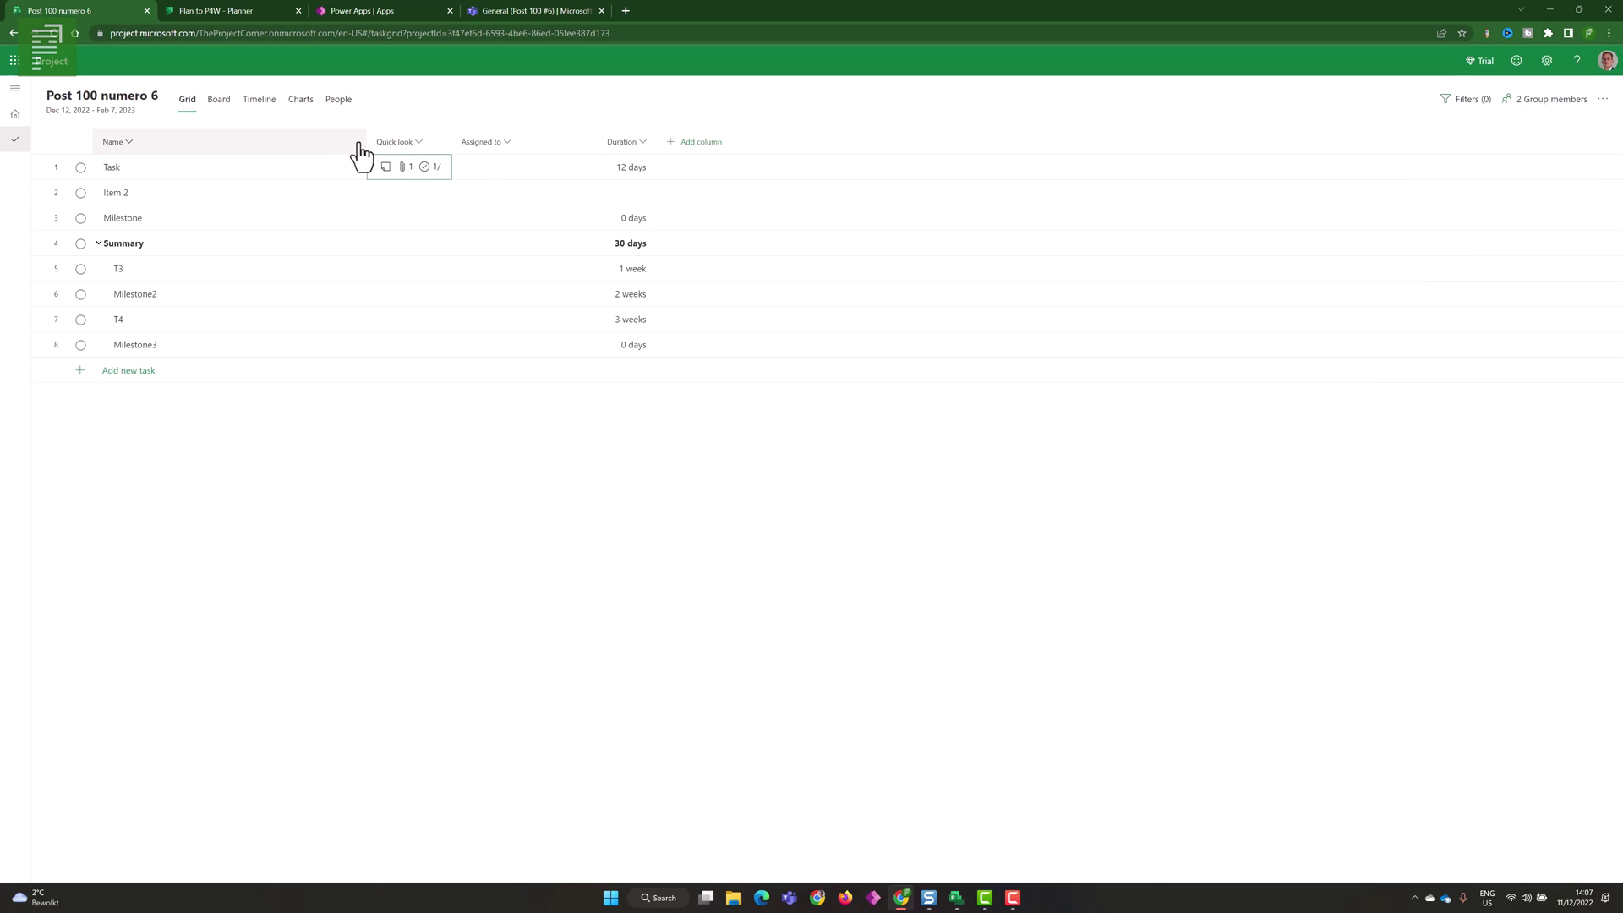
drag(354, 144, 246, 141)
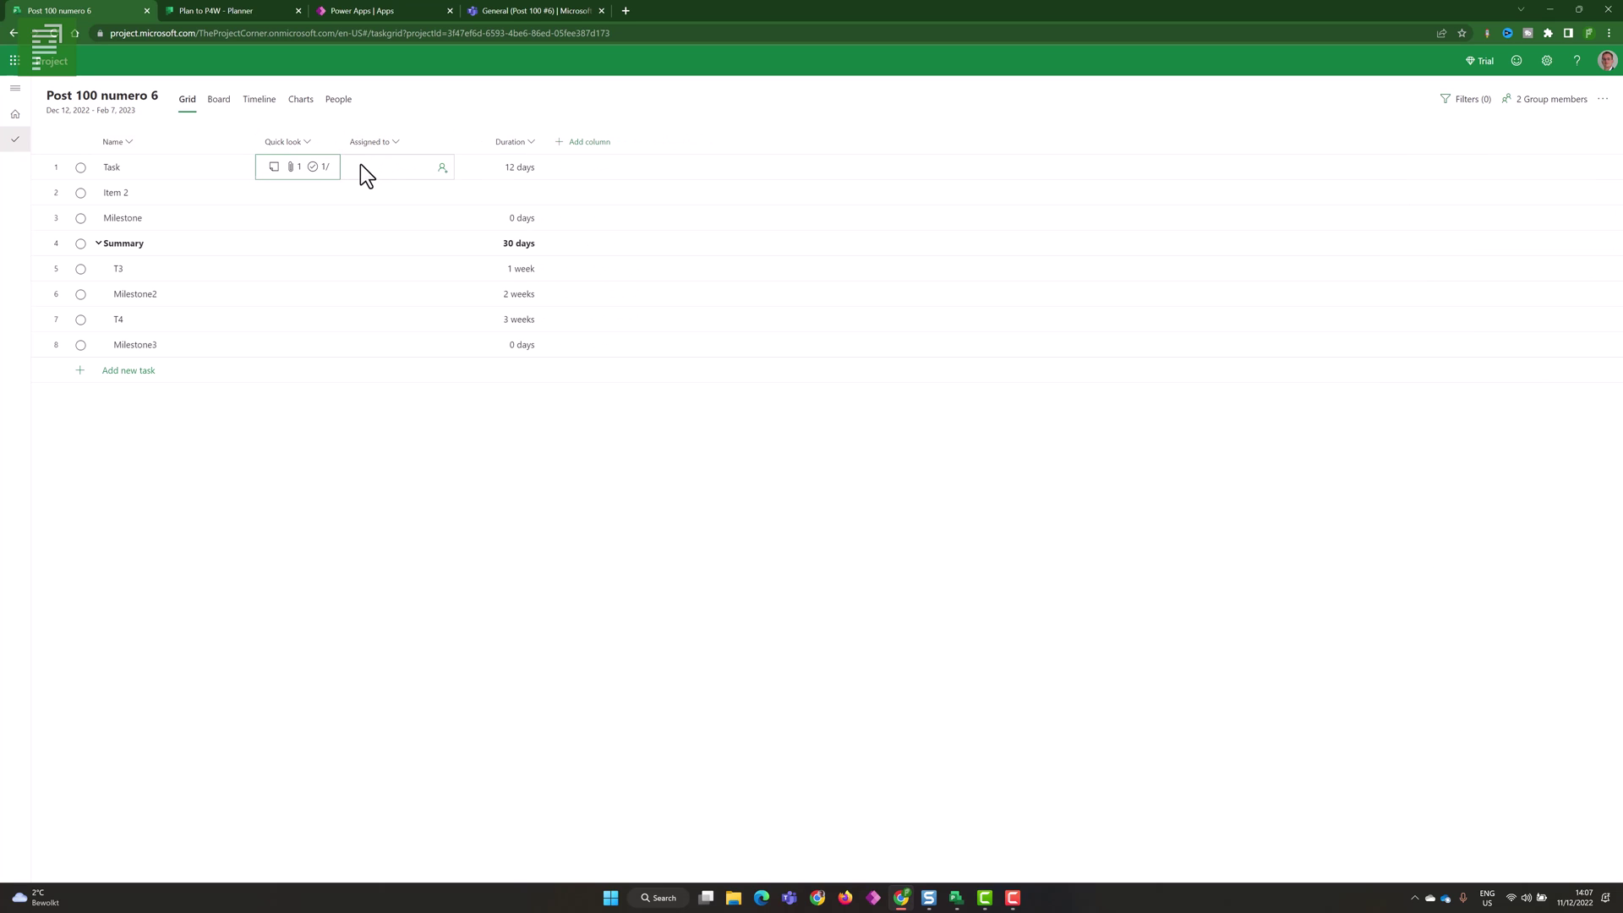
- Search Task's Assigned to list for a person, then clear it and close without assigning
click(363, 170)
click(394, 158)
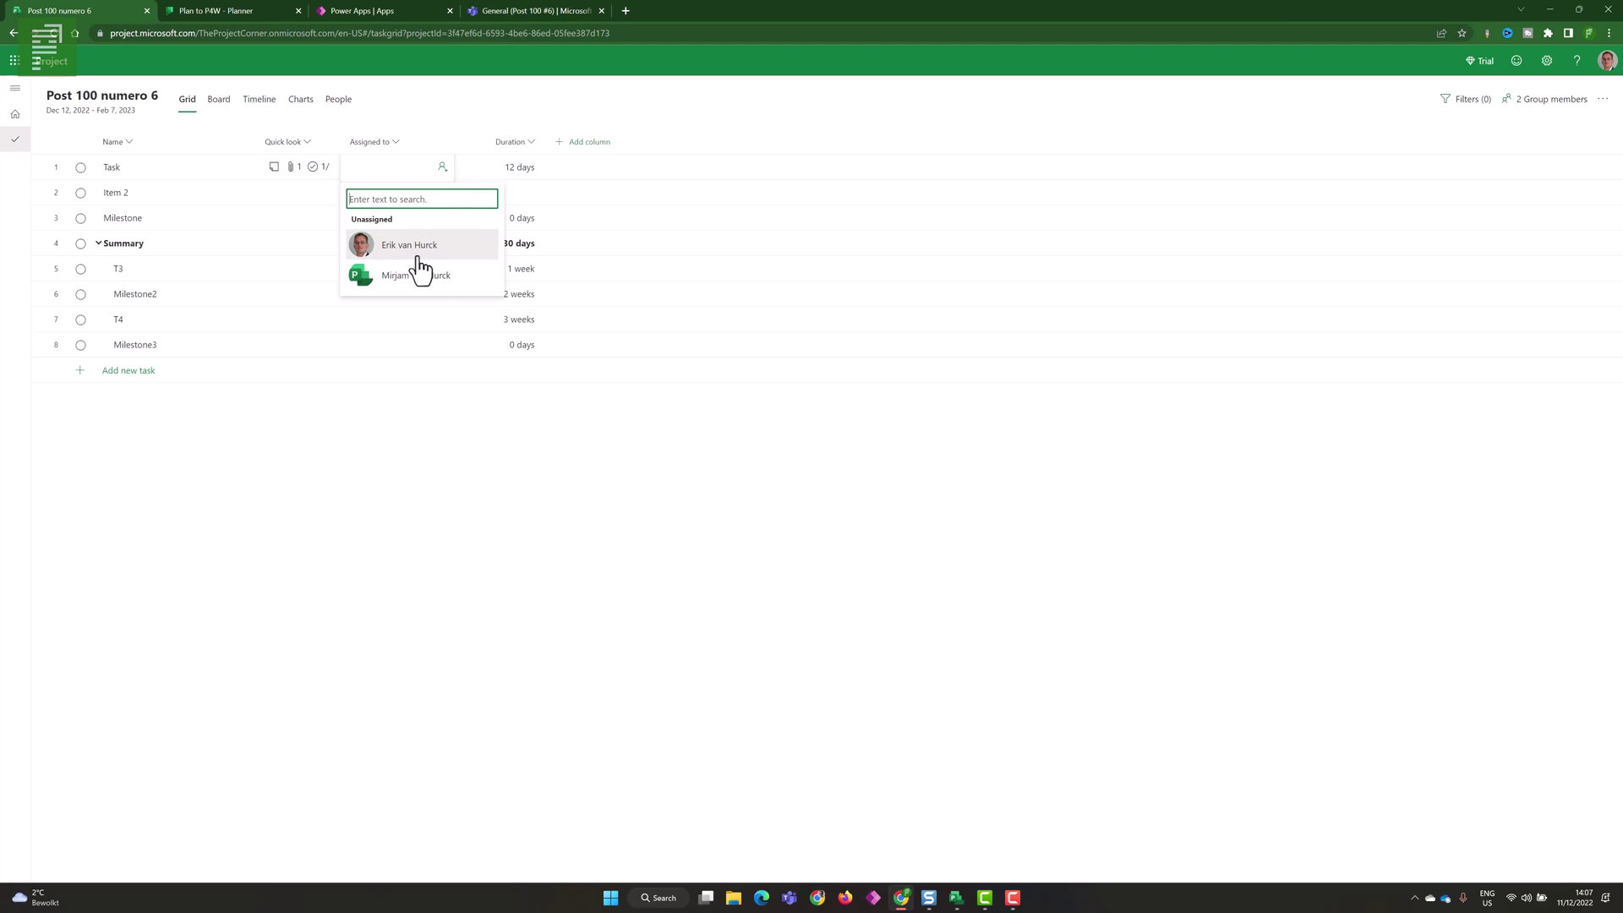
text(wendy)
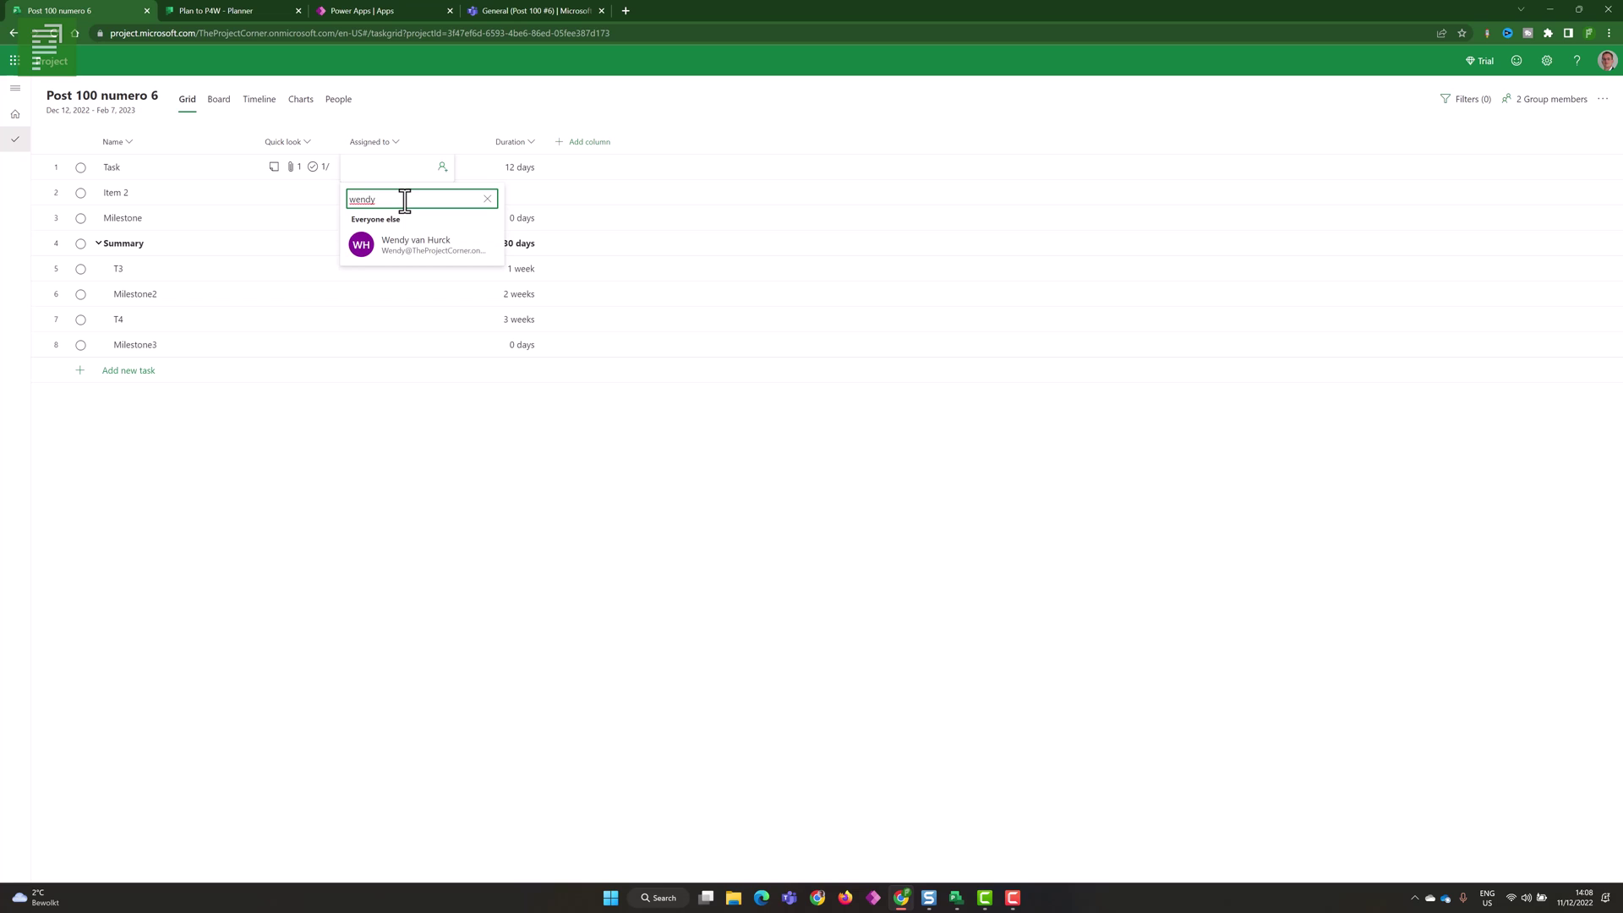
click(487, 199)
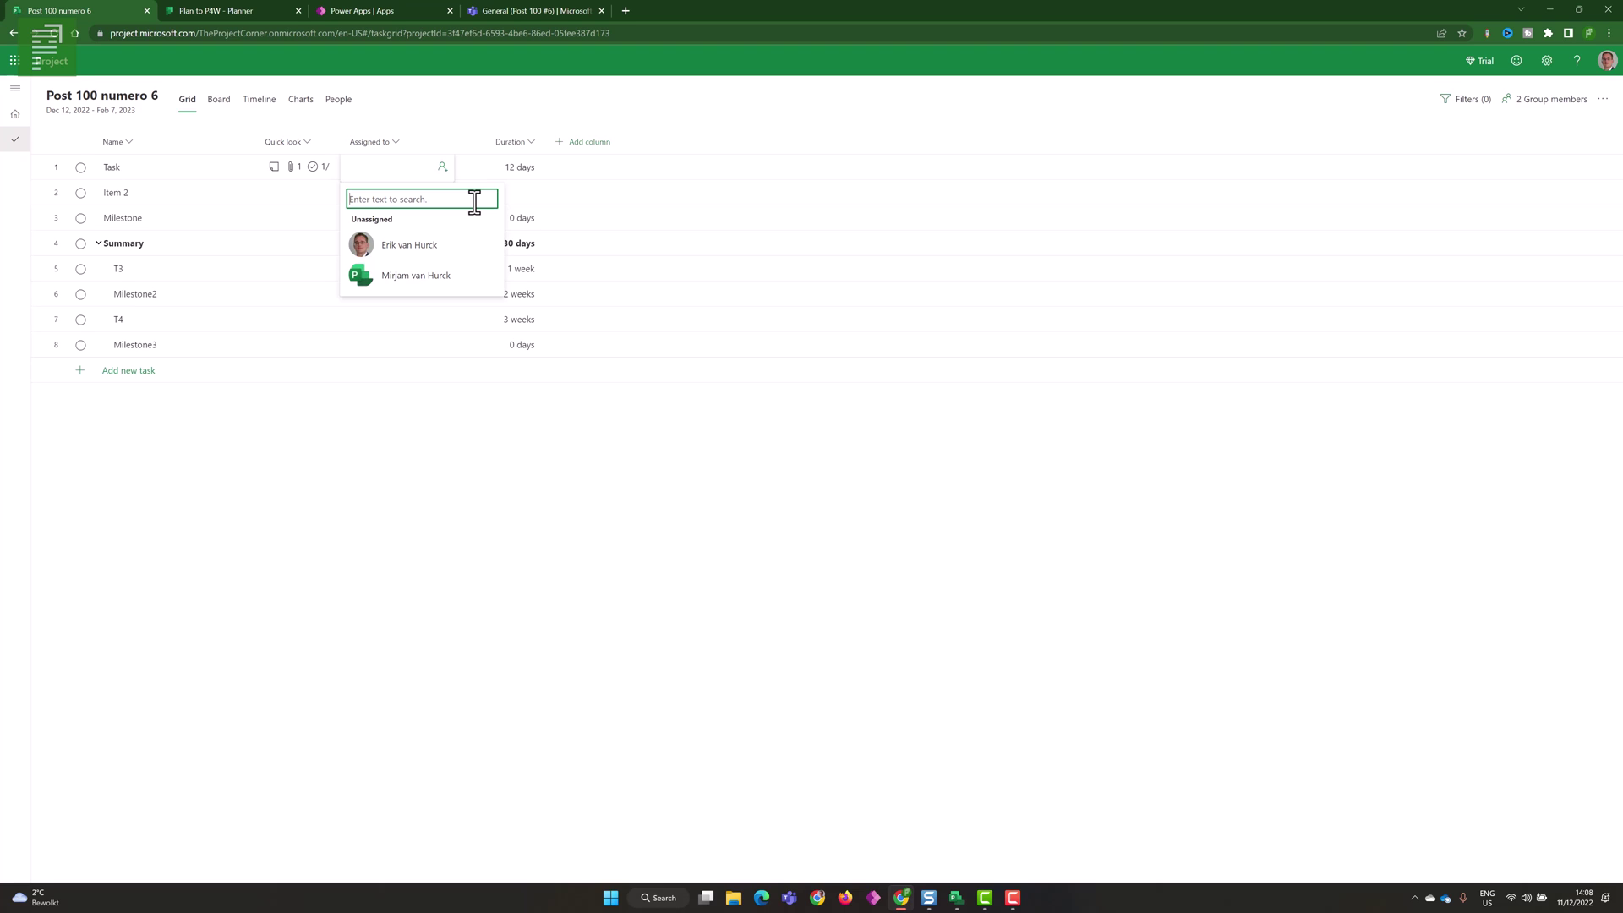
click(521, 109)
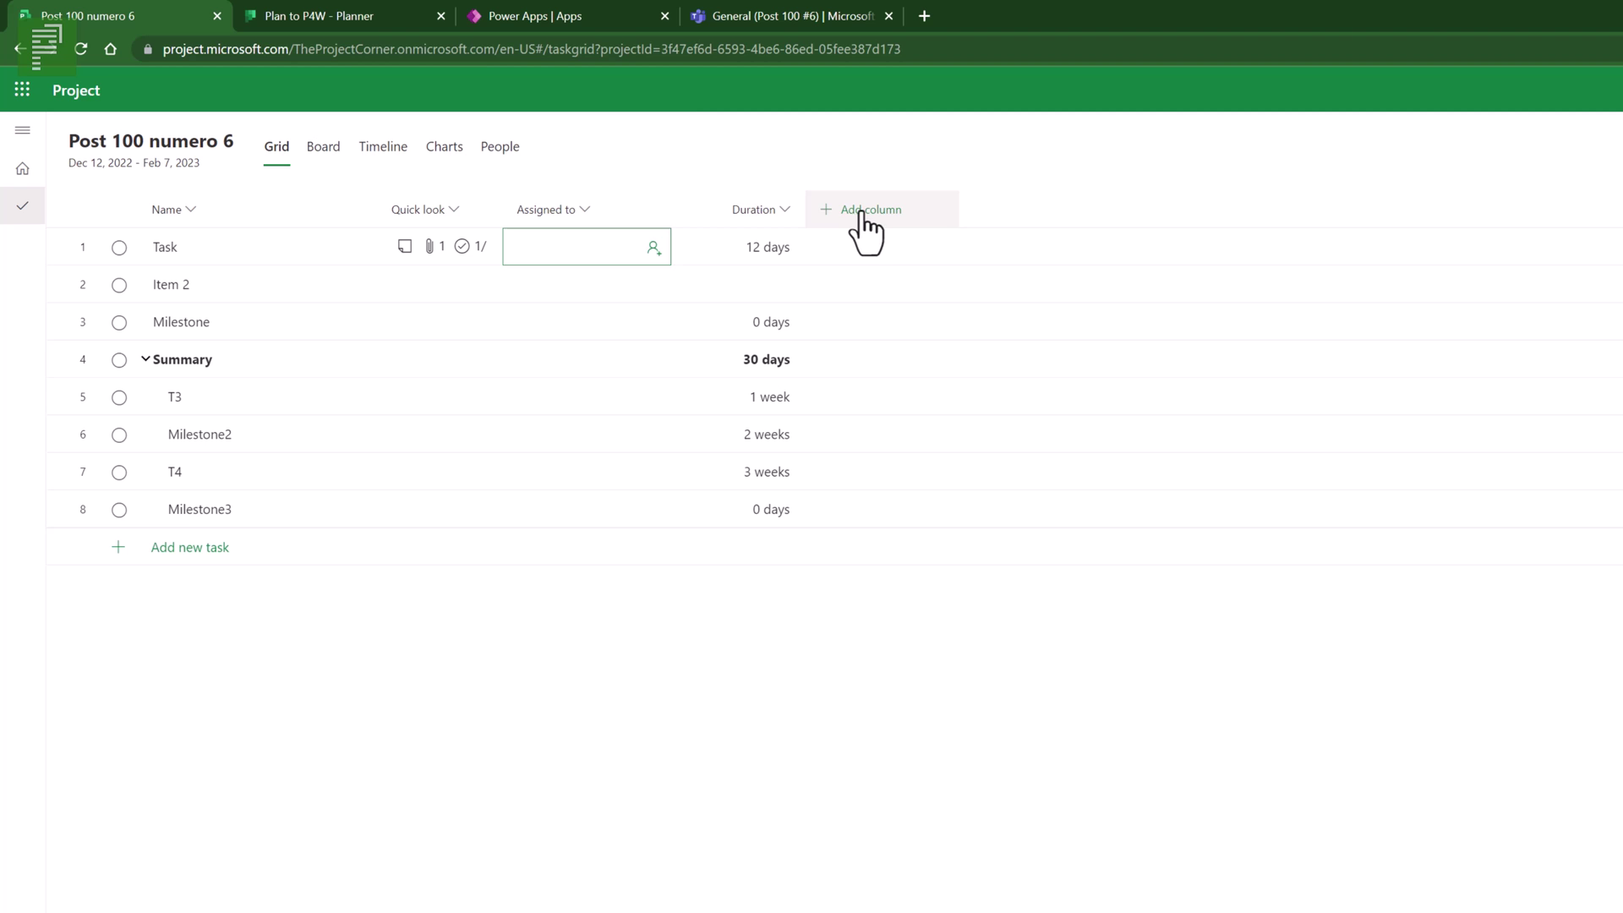
- Add the % complete, Bucket, Dependents (after), Depends on and Effort columns
click(874, 227)
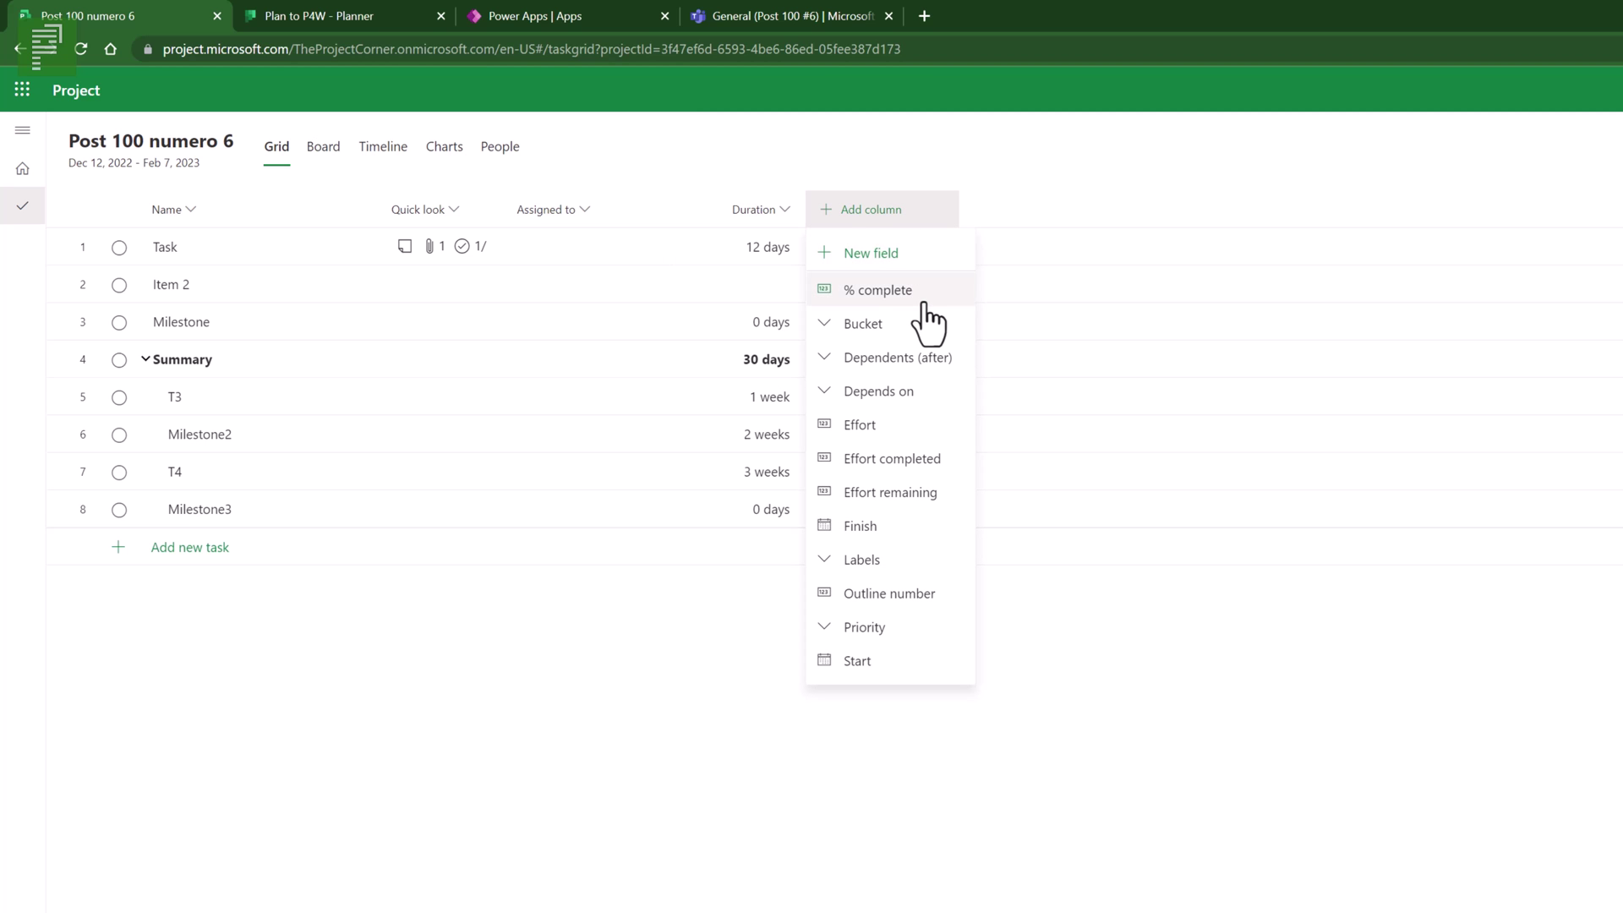
click(921, 296)
click(1023, 221)
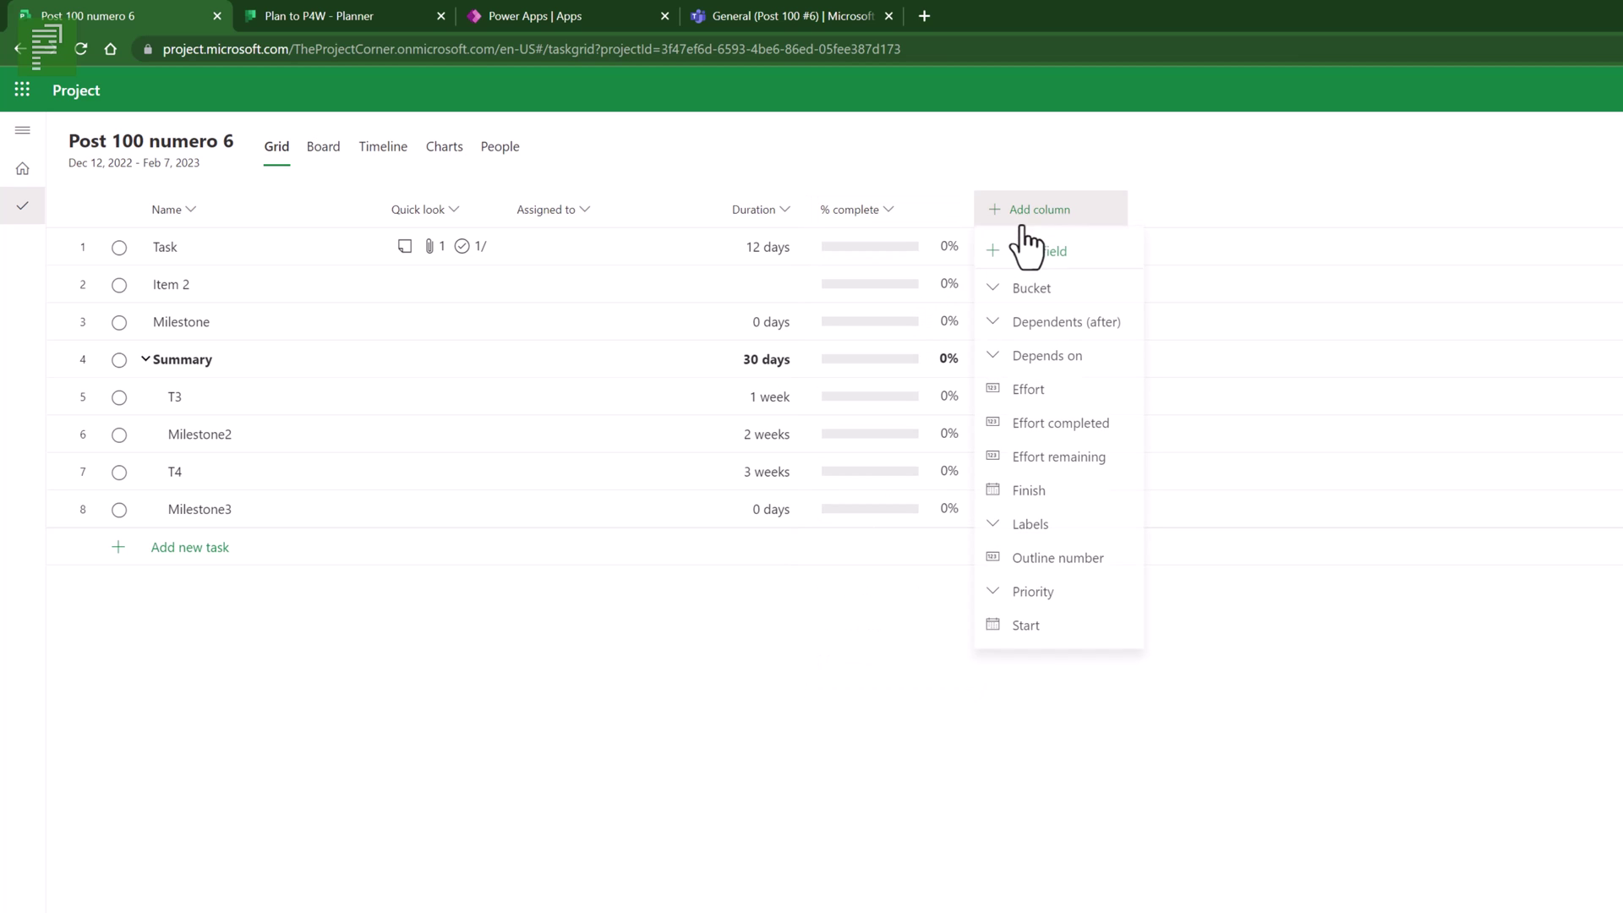
click(1040, 290)
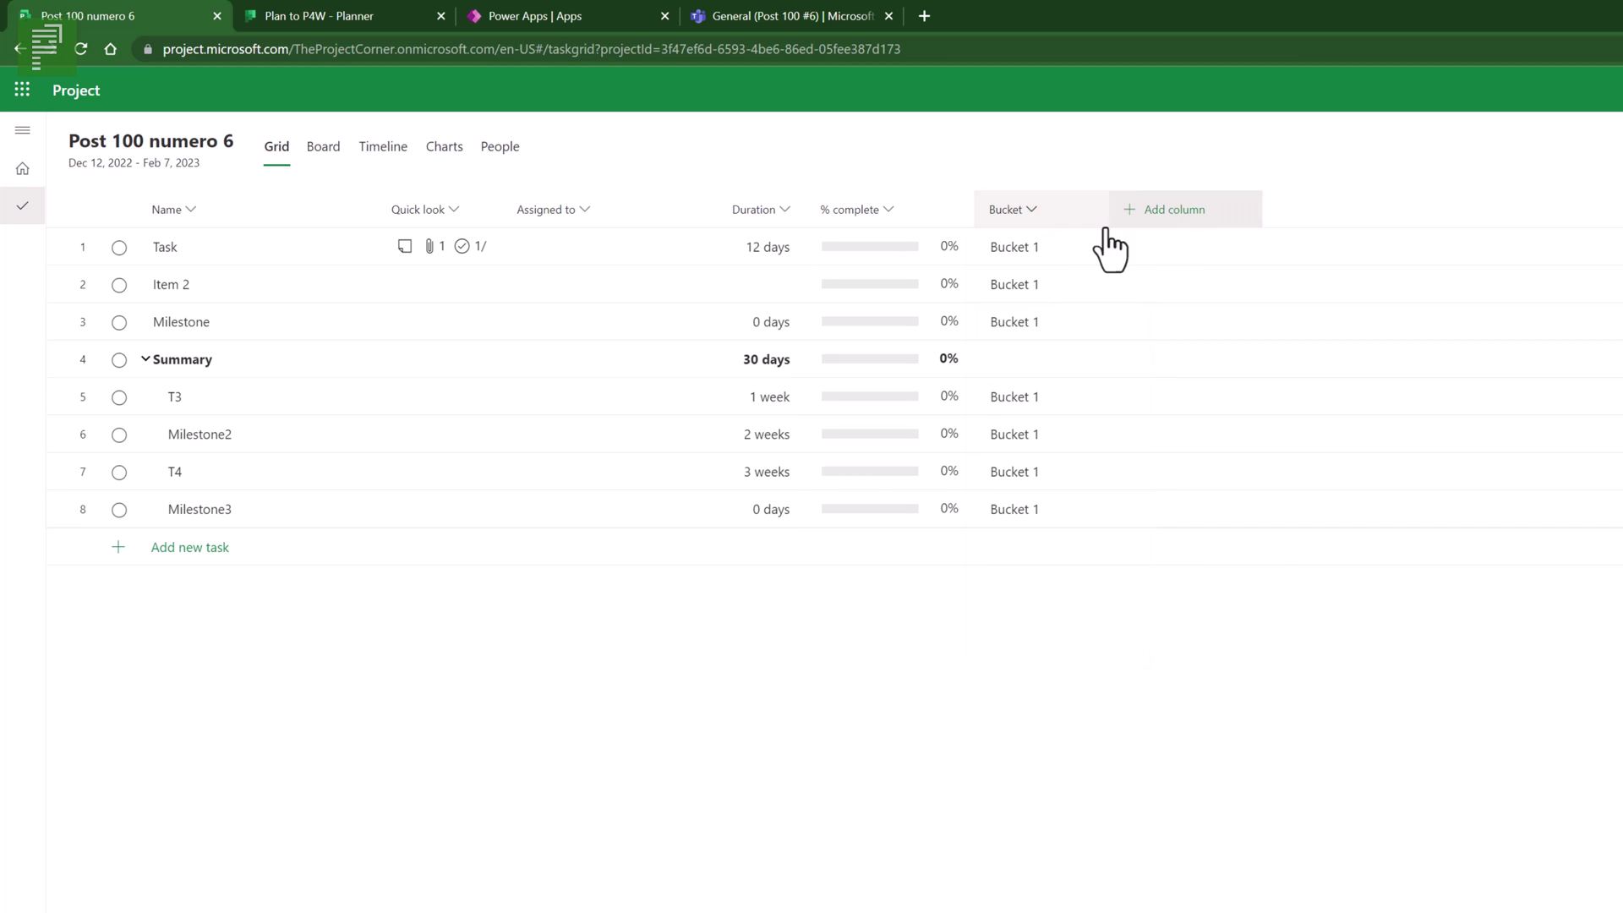
click(1179, 211)
click(1191, 321)
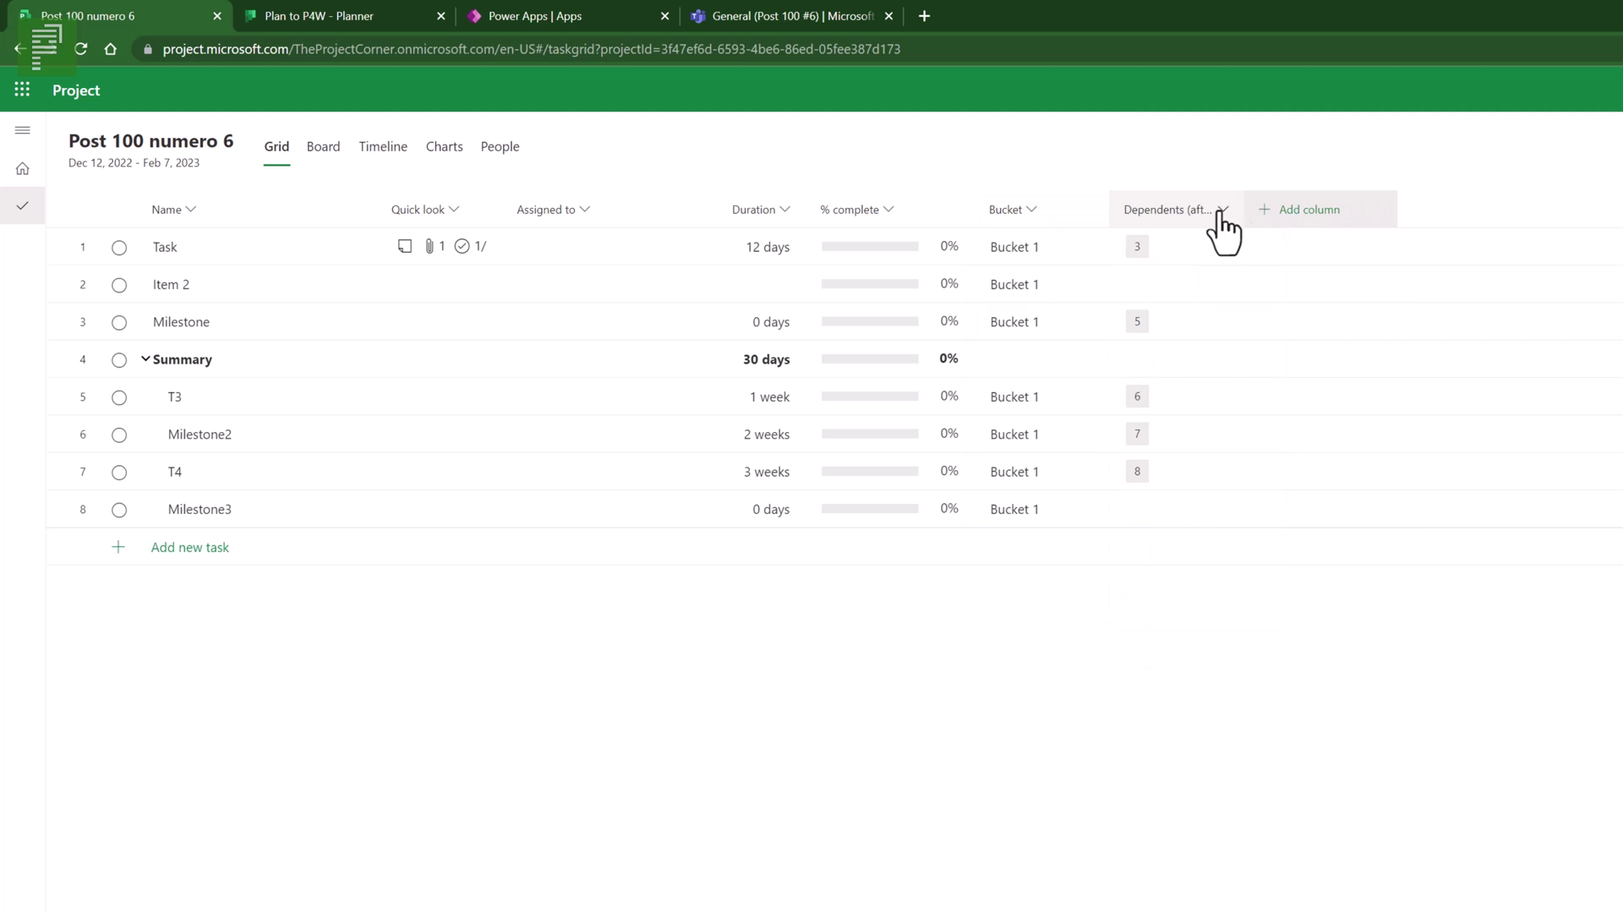
click(1275, 220)
click(1282, 296)
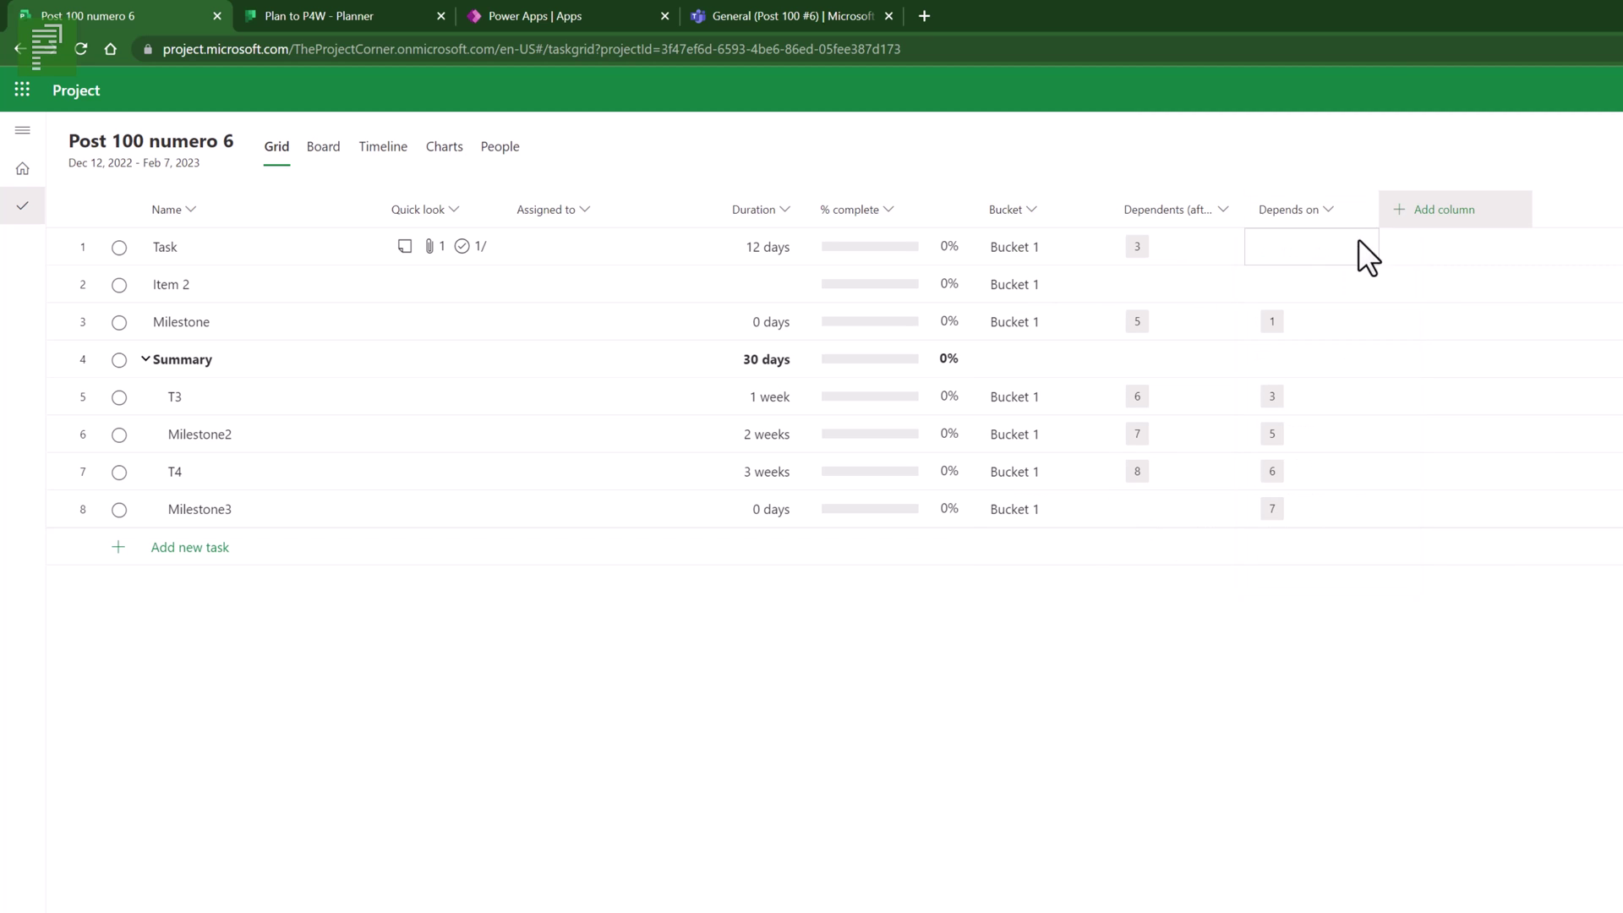
click(1408, 218)
click(1401, 292)
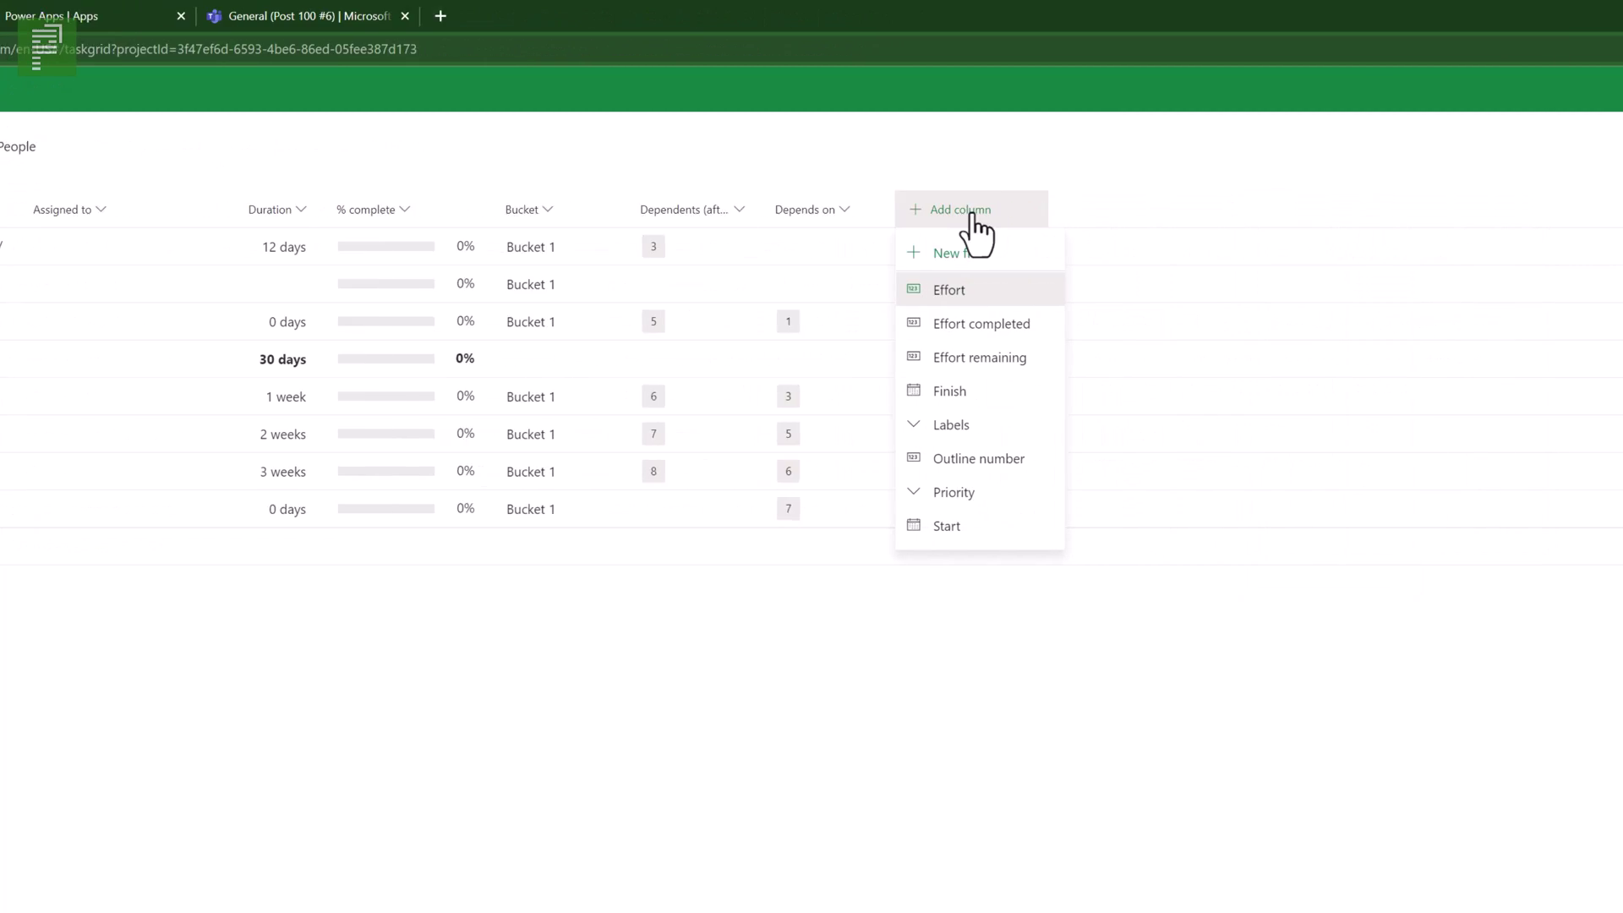
click(1459, 219)
- Add the Effort completed, Effort remaining, Finish, Labels, Outline number, Priority and Start columns
click(1535, 220)
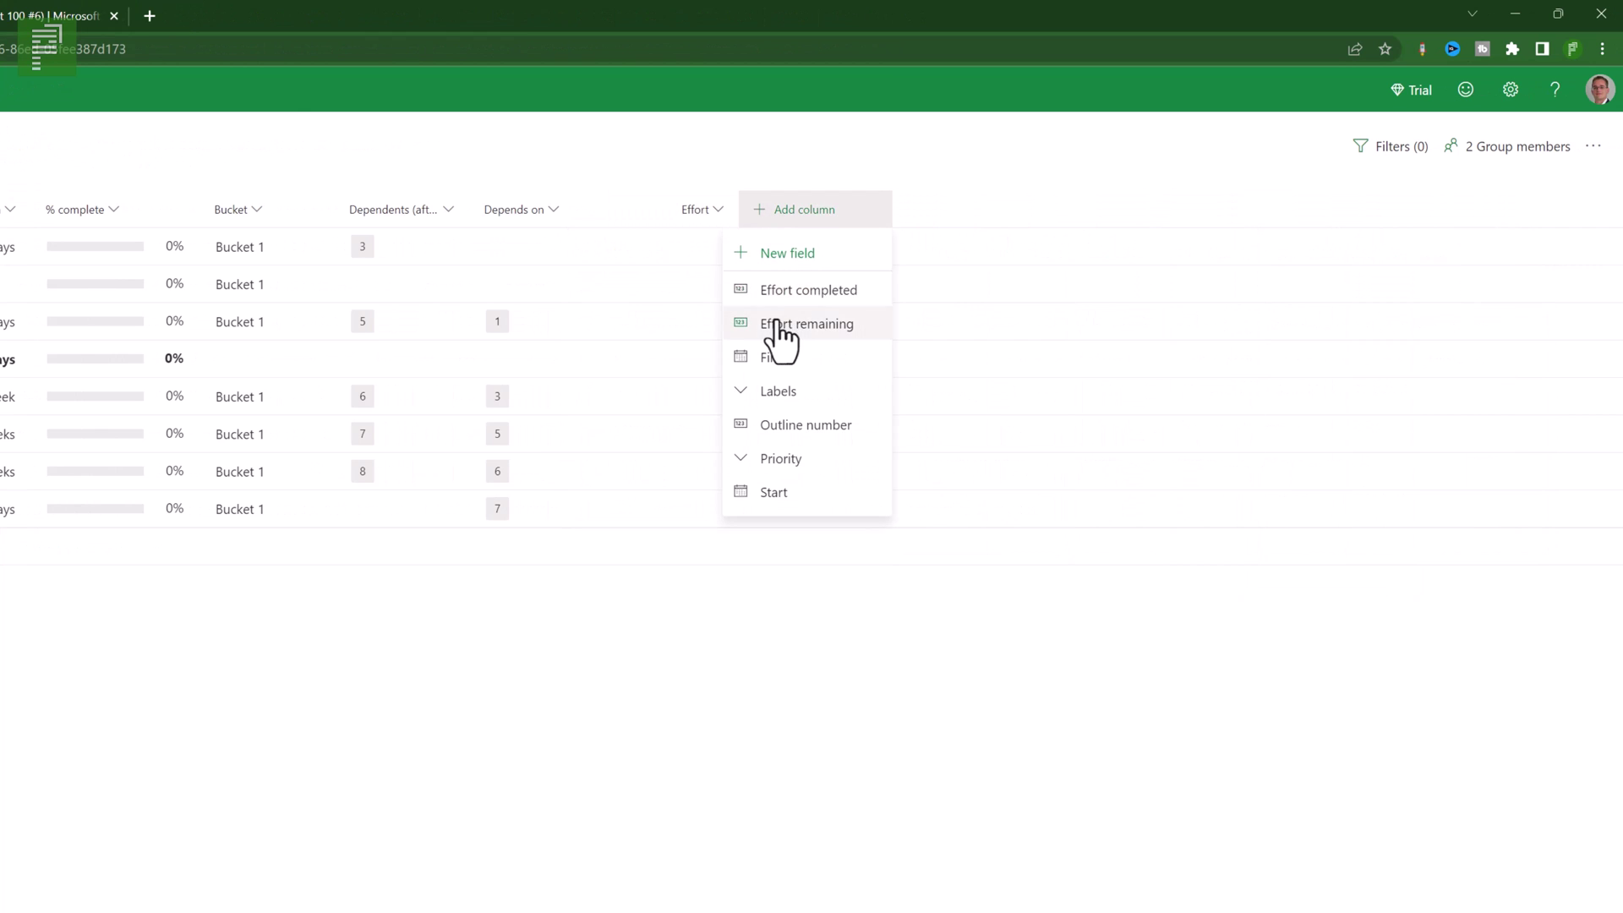
click(794, 292)
click(964, 218)
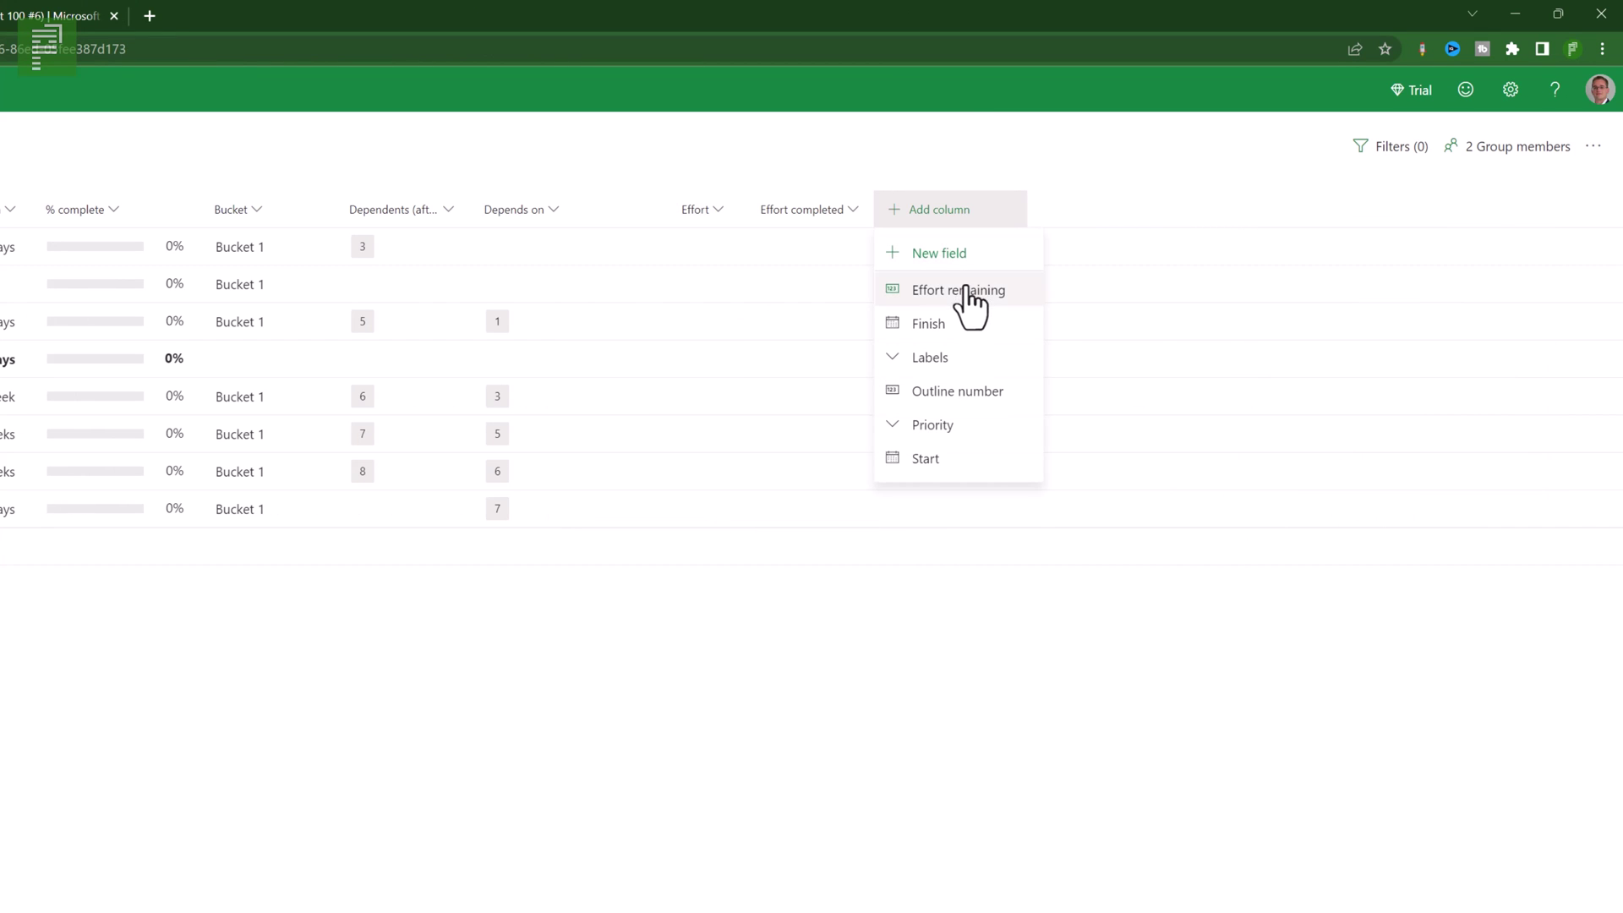
click(968, 289)
click(1048, 216)
click(1062, 289)
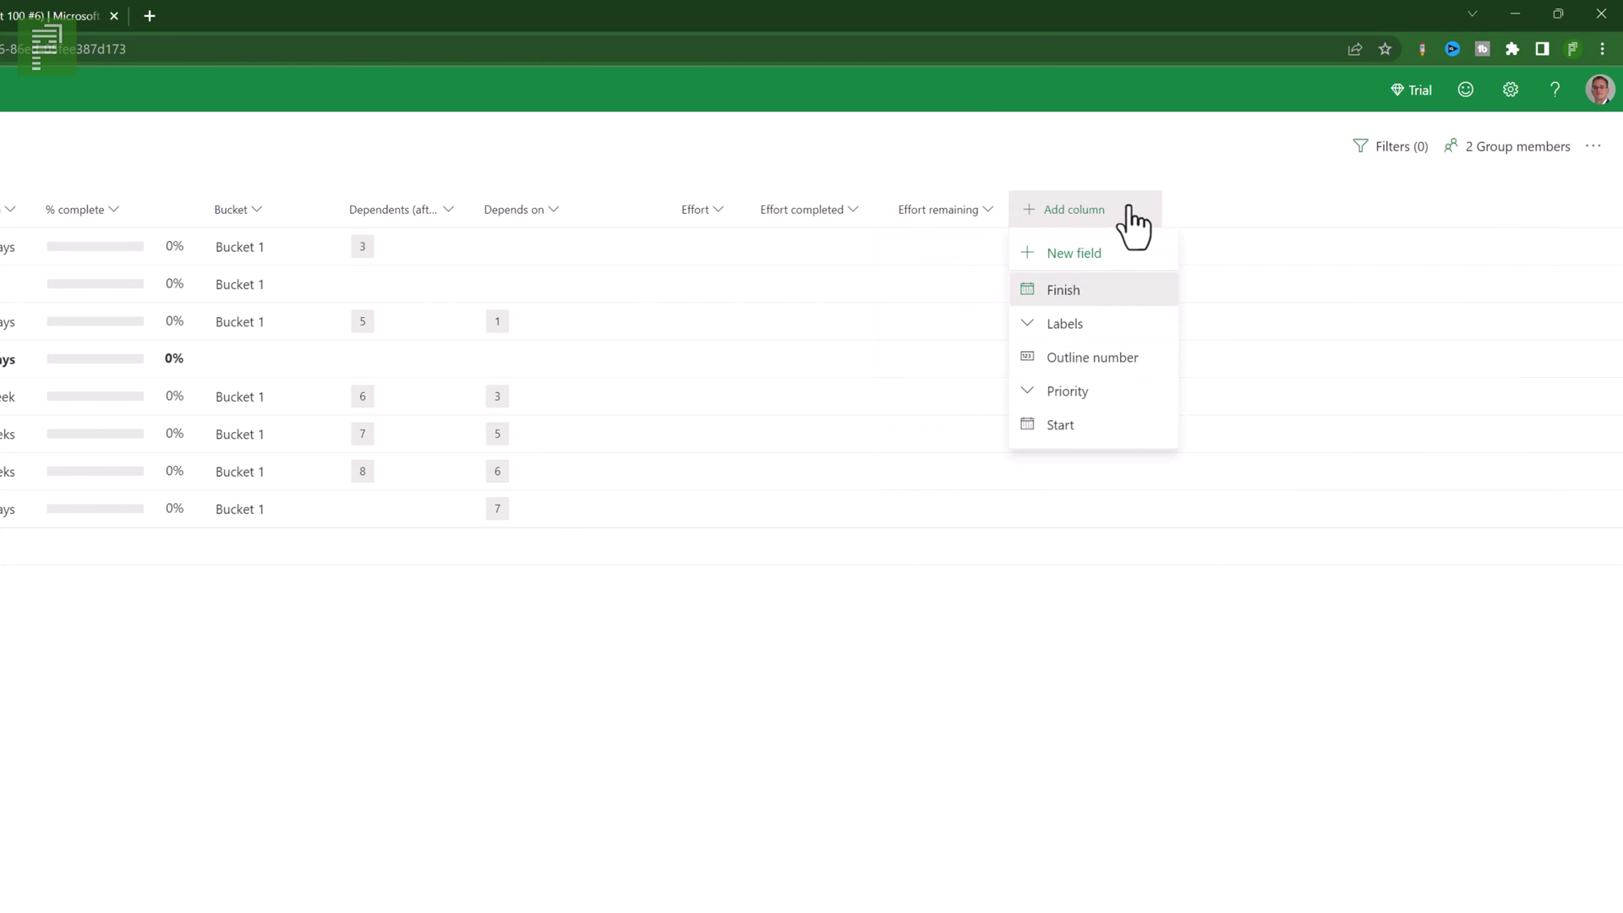
click(1230, 218)
click(1224, 290)
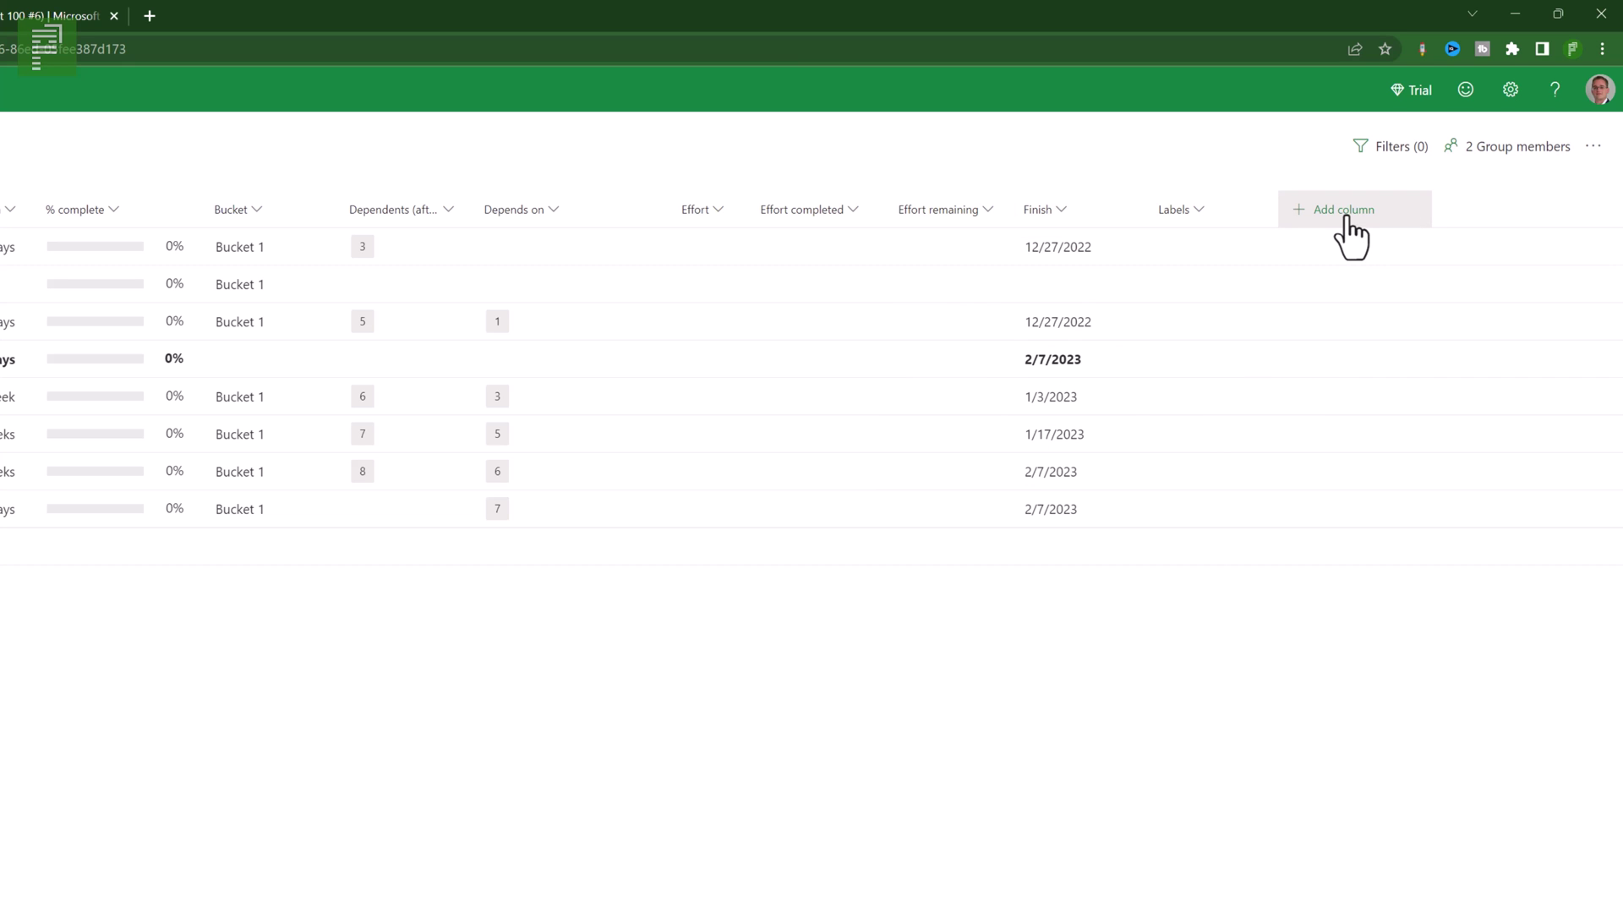
click(1346, 218)
click(1429, 290)
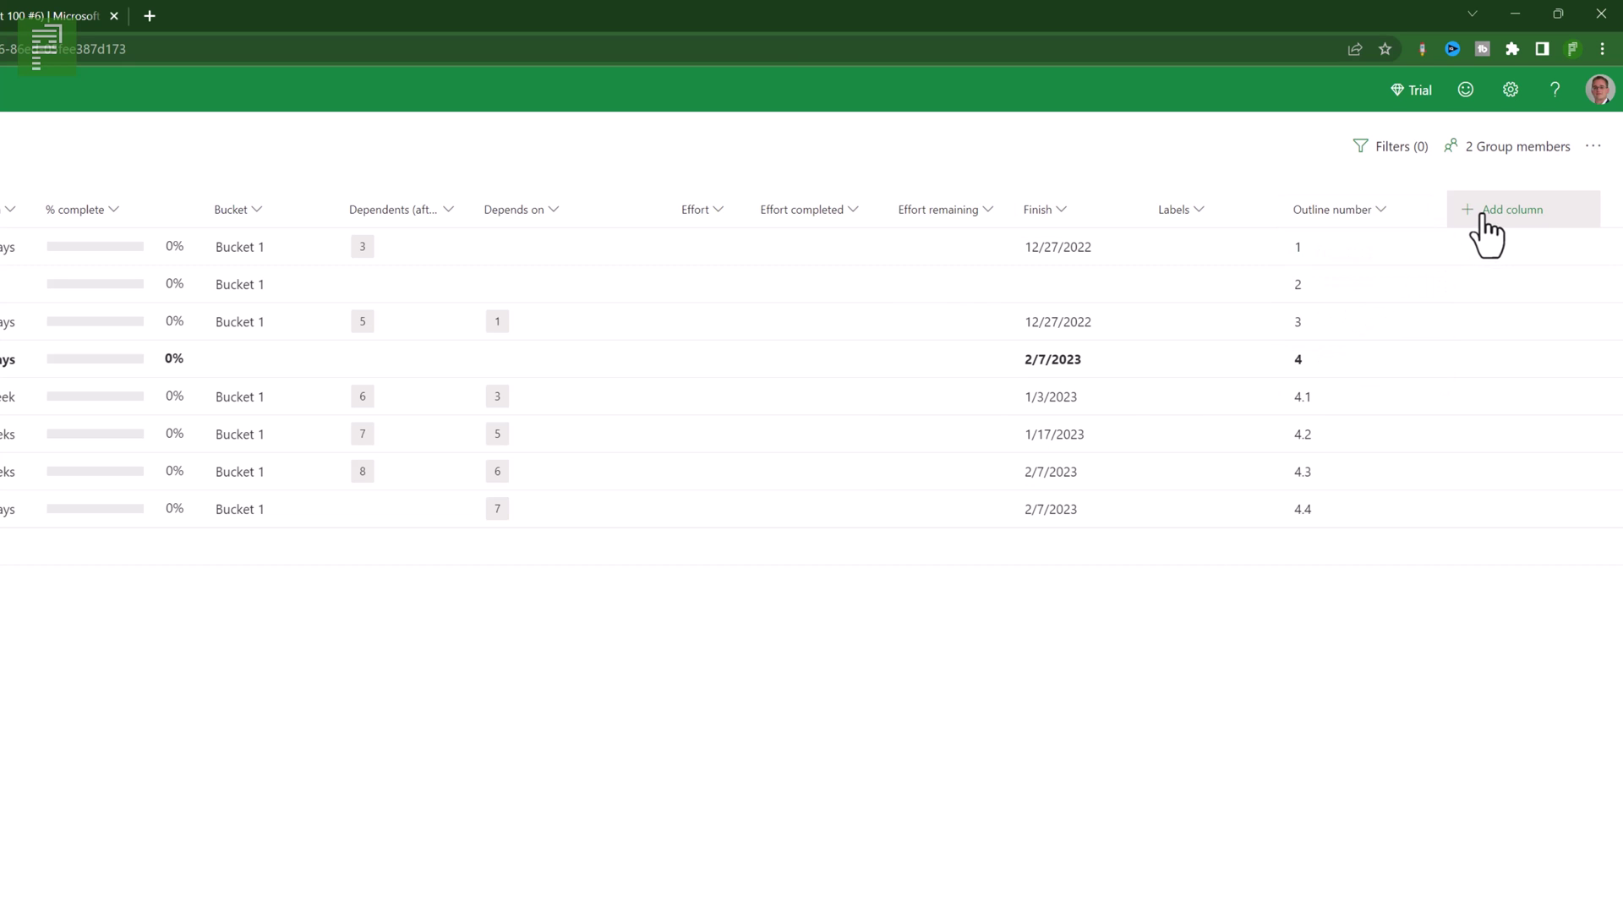
click(1485, 218)
click(1500, 288)
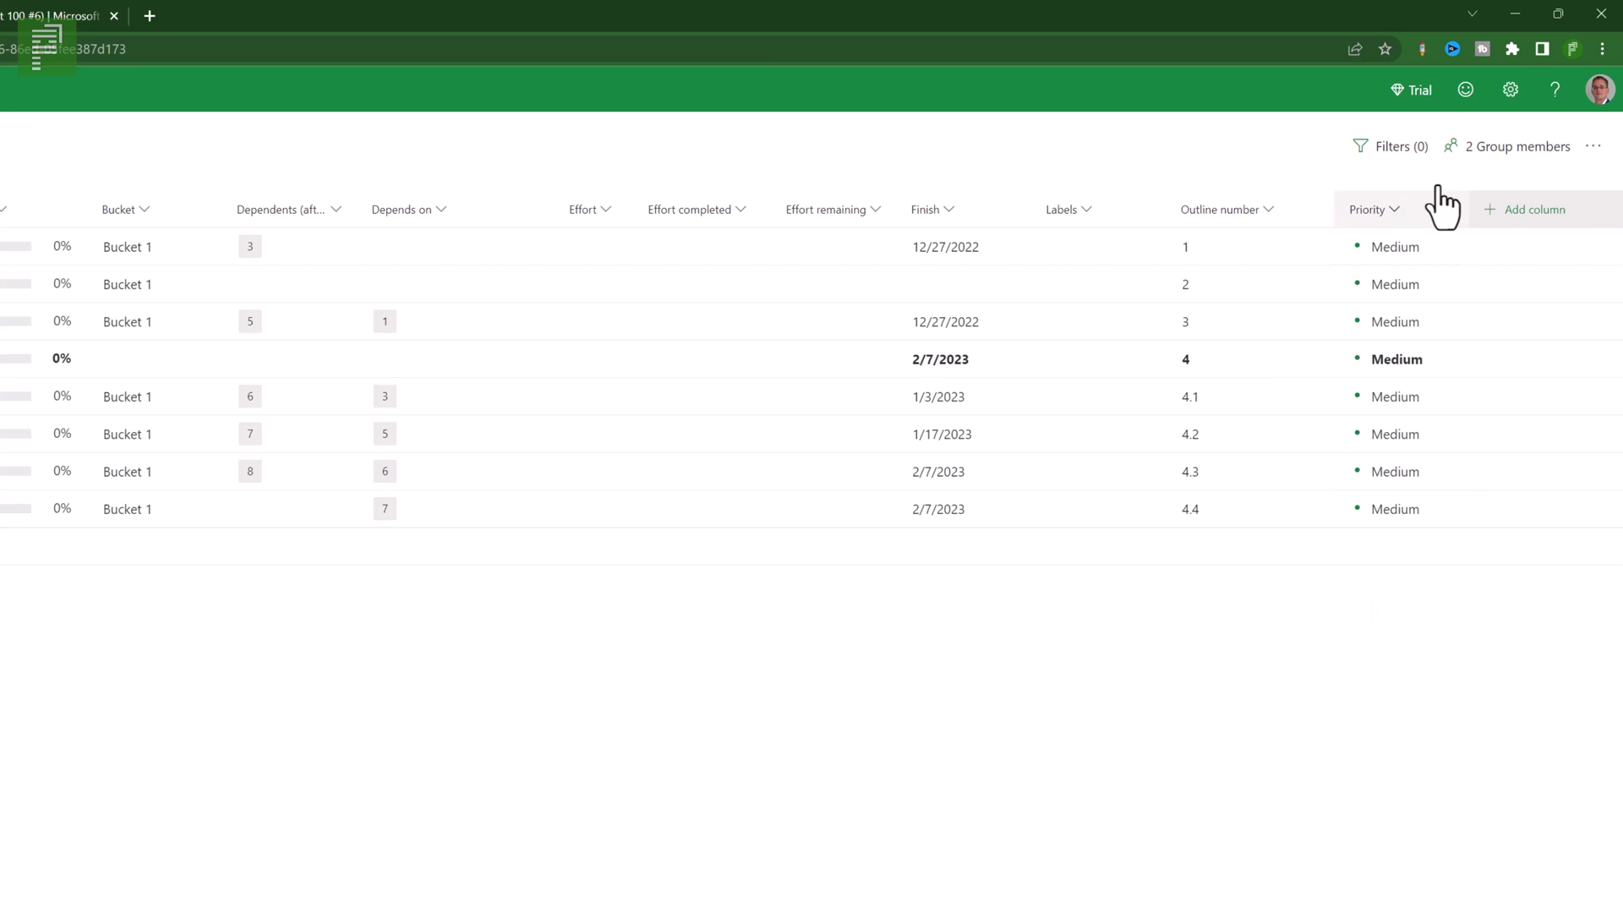
click(1507, 217)
click(1496, 290)
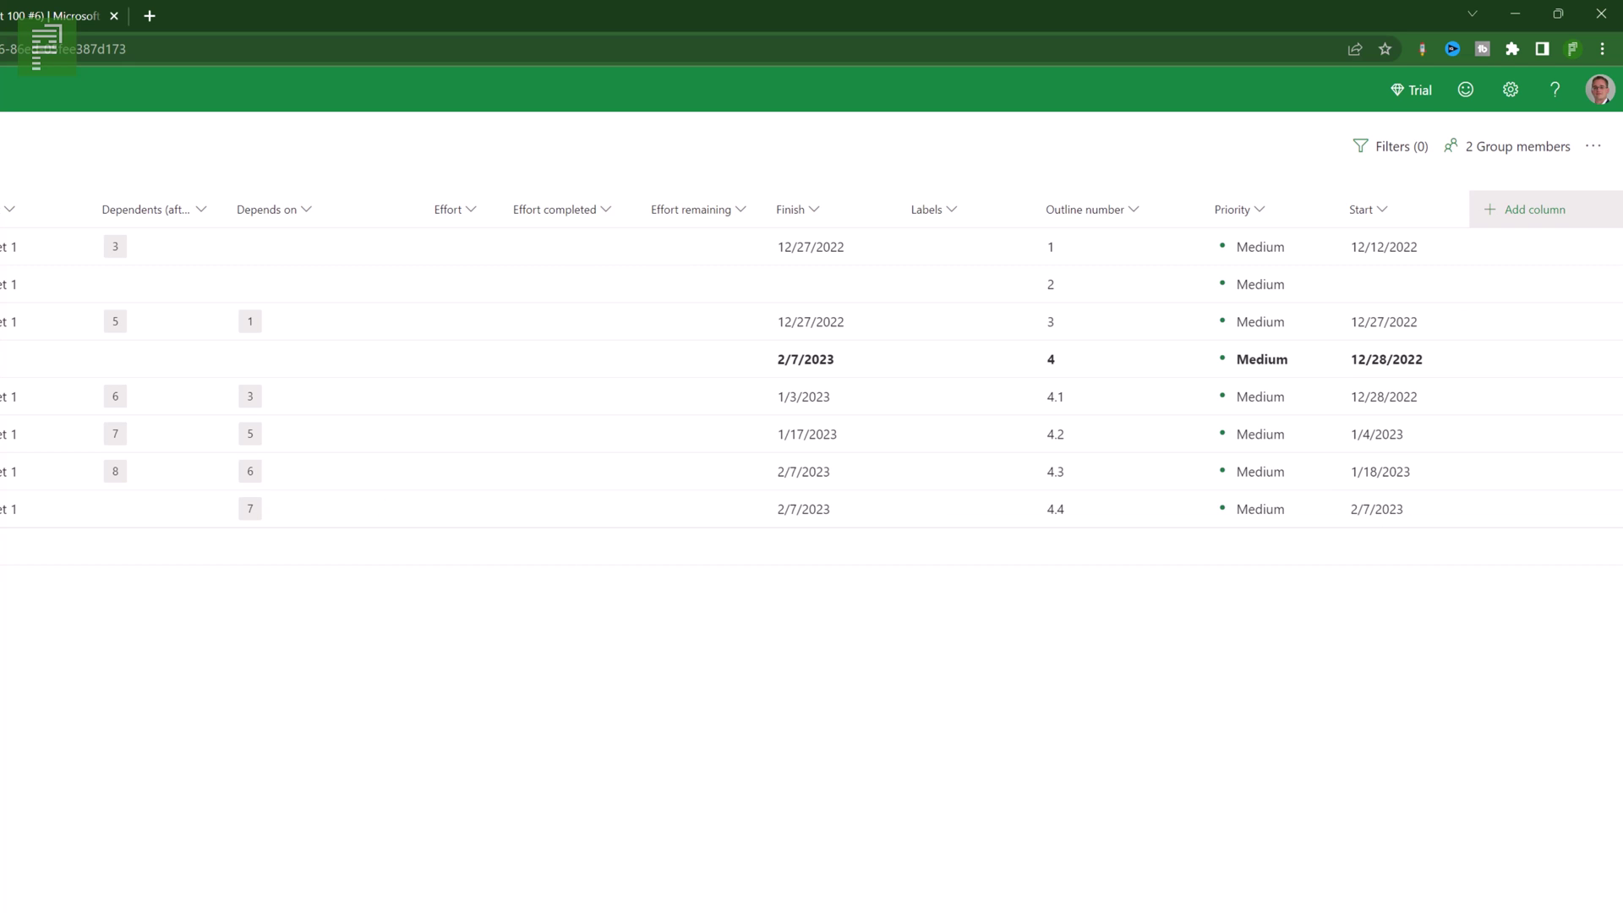
- Set Task's priority to Urgent and move the Start column to just before Finish
click(1294, 246)
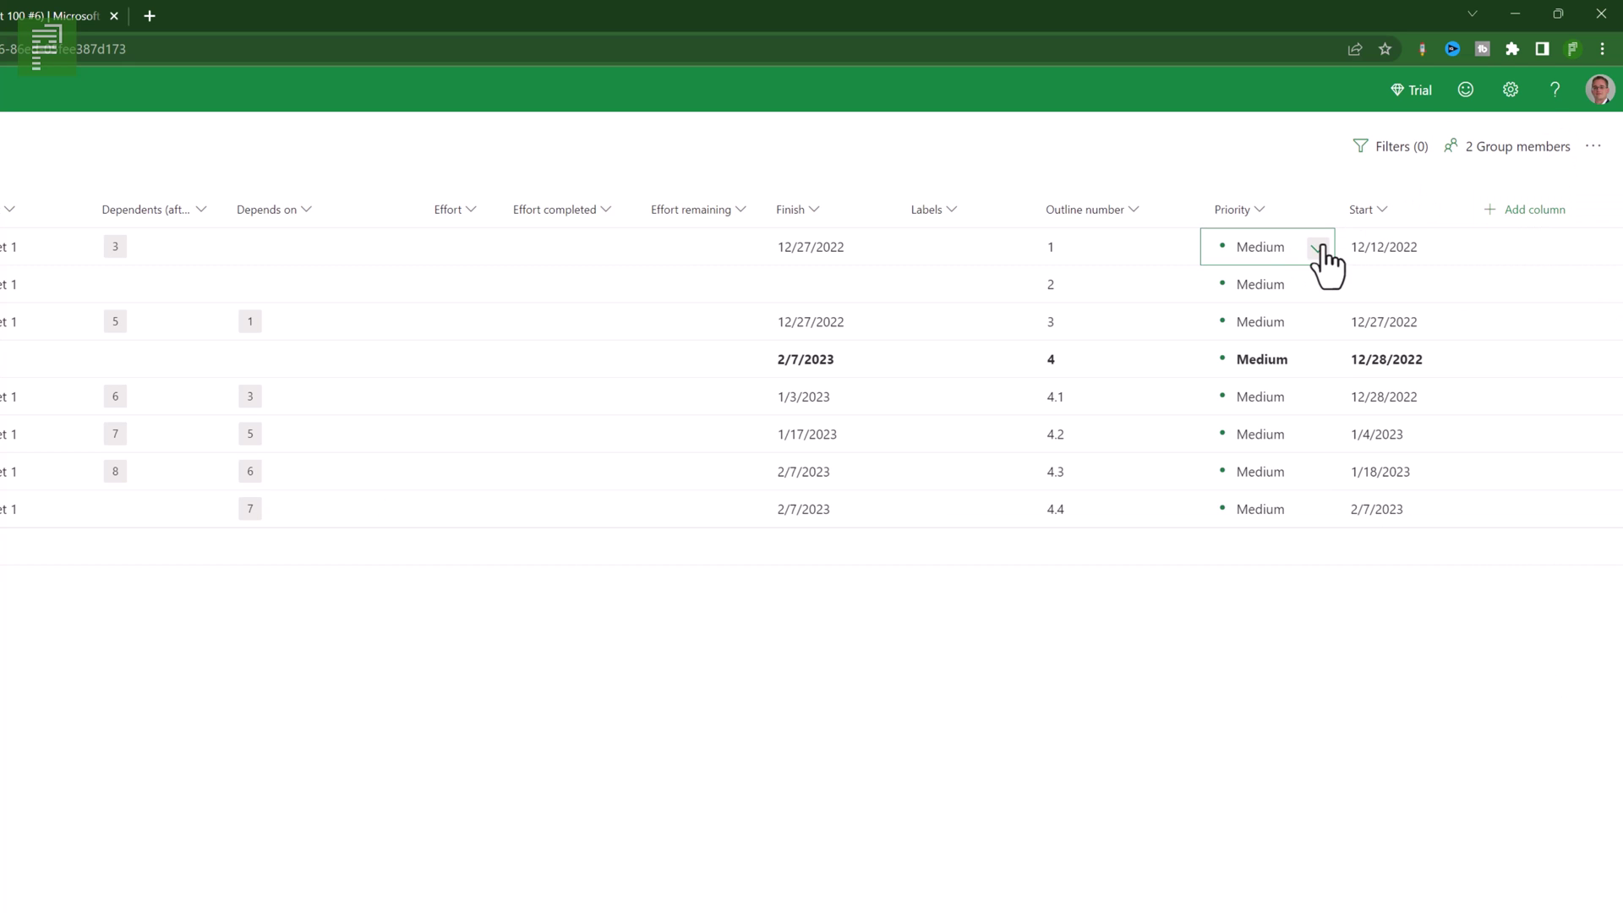
click(1318, 247)
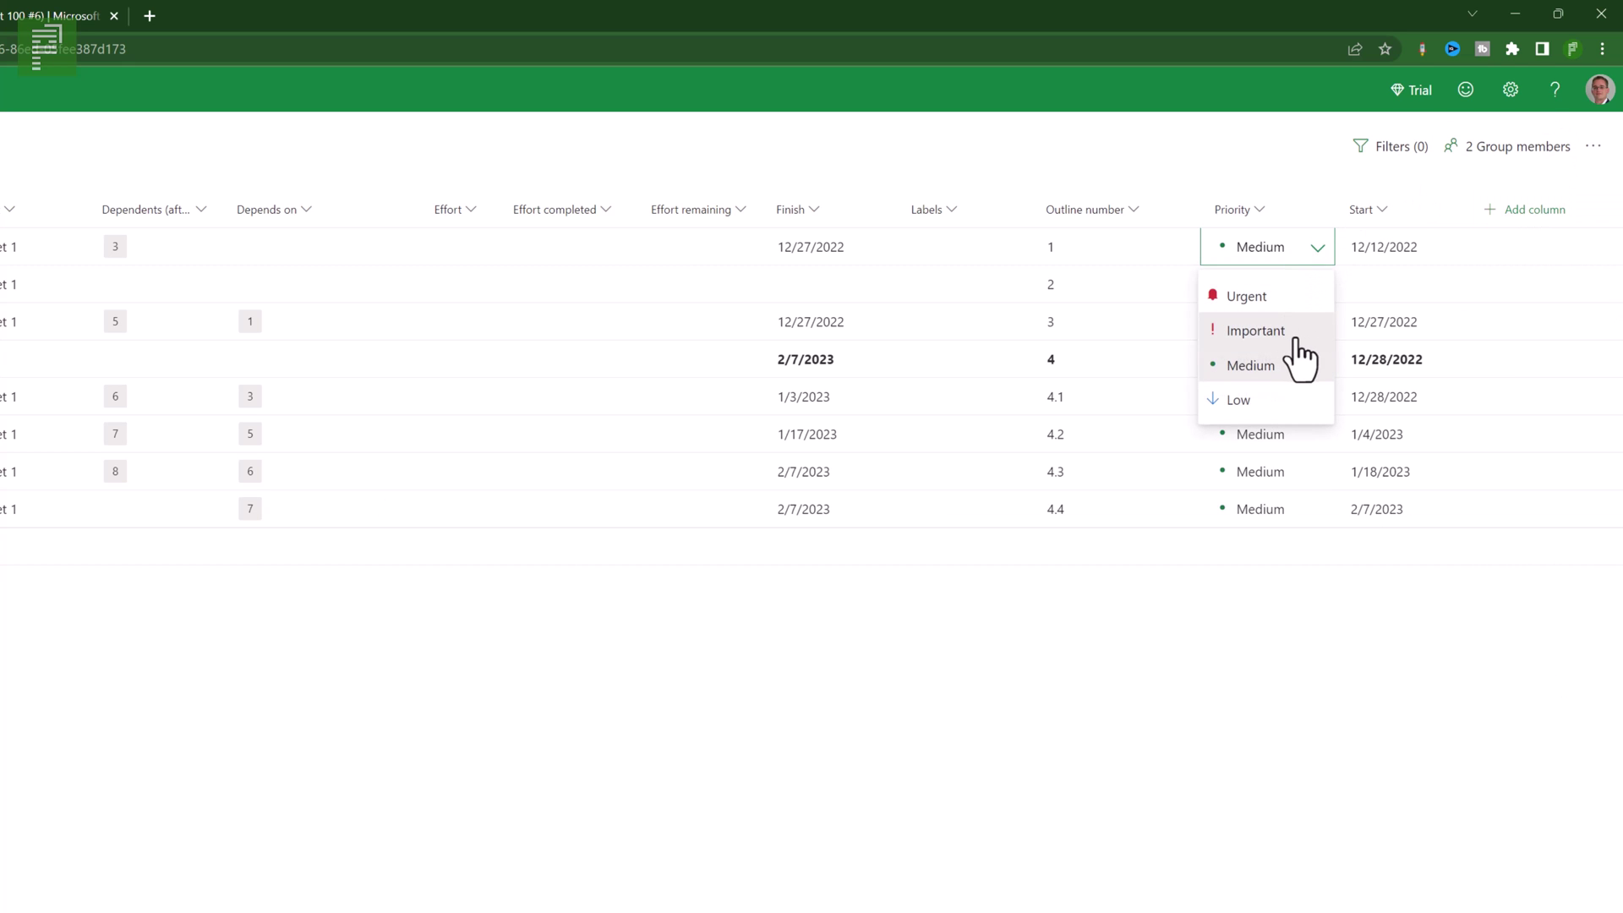
click(1246, 311)
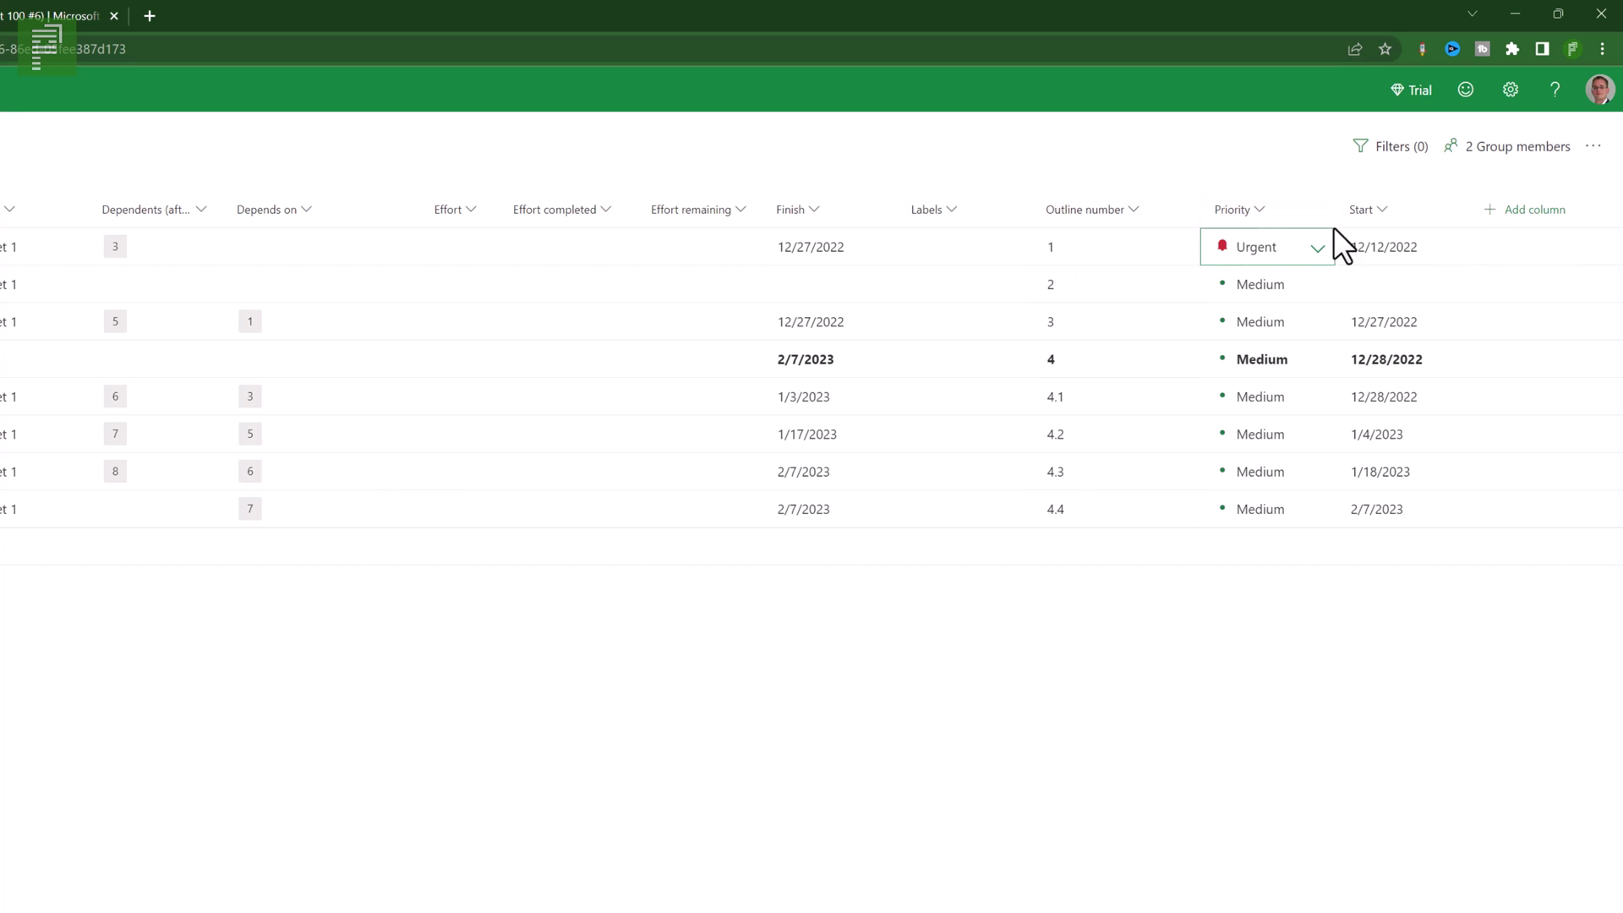
drag(1363, 210, 772, 223)
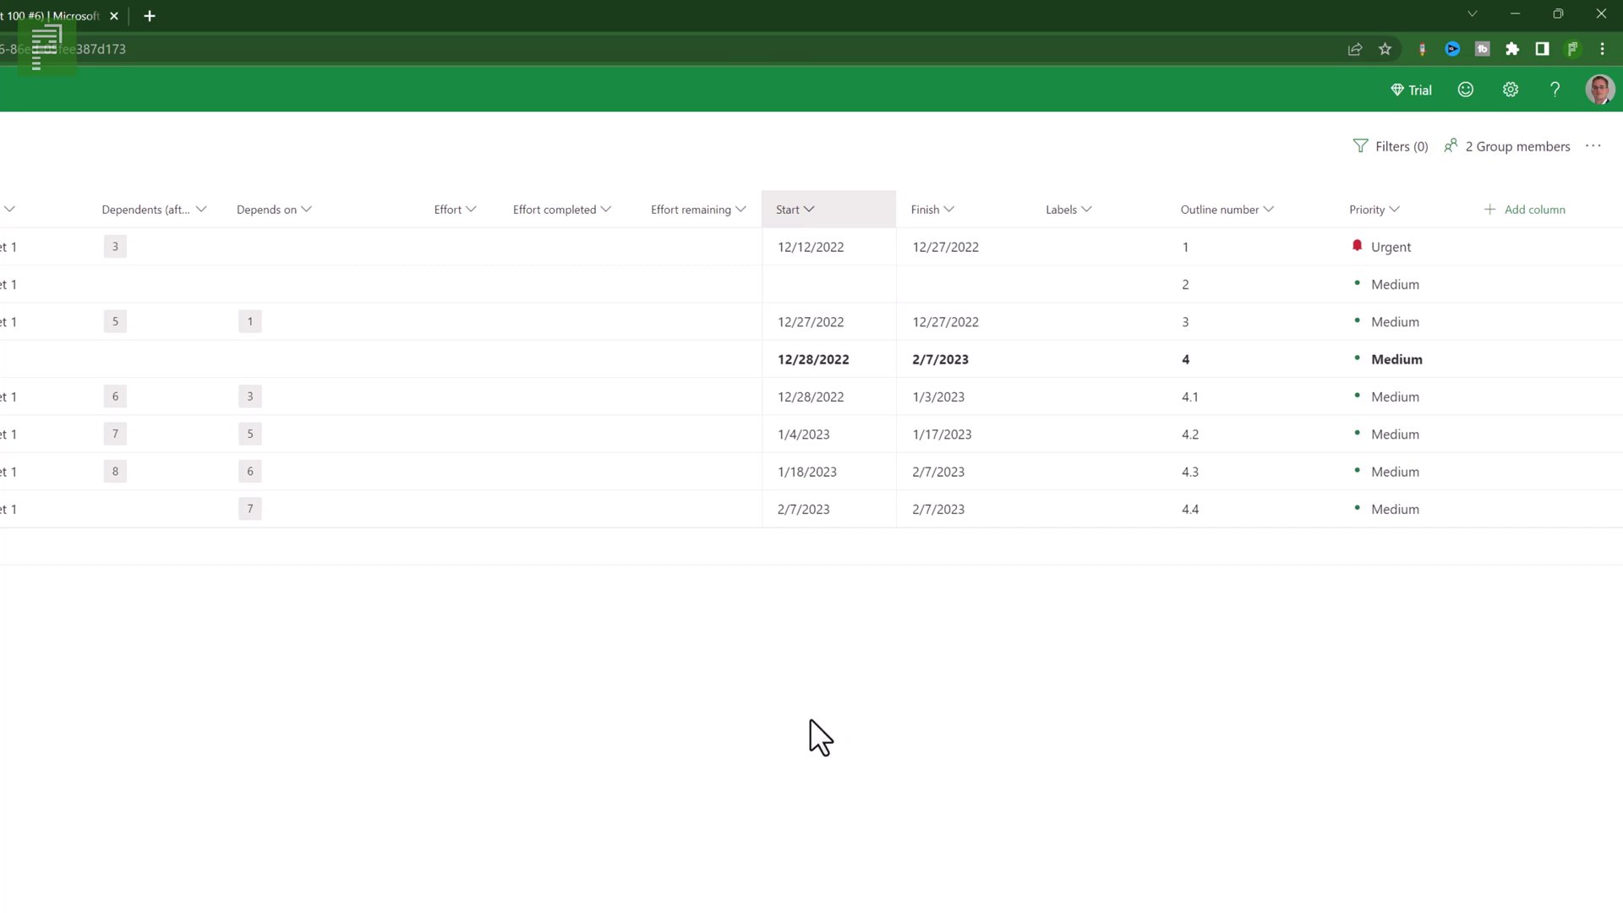
- Enter 40 hours of effort and 20 hours of completed effort for Task
click(436, 240)
text(4)
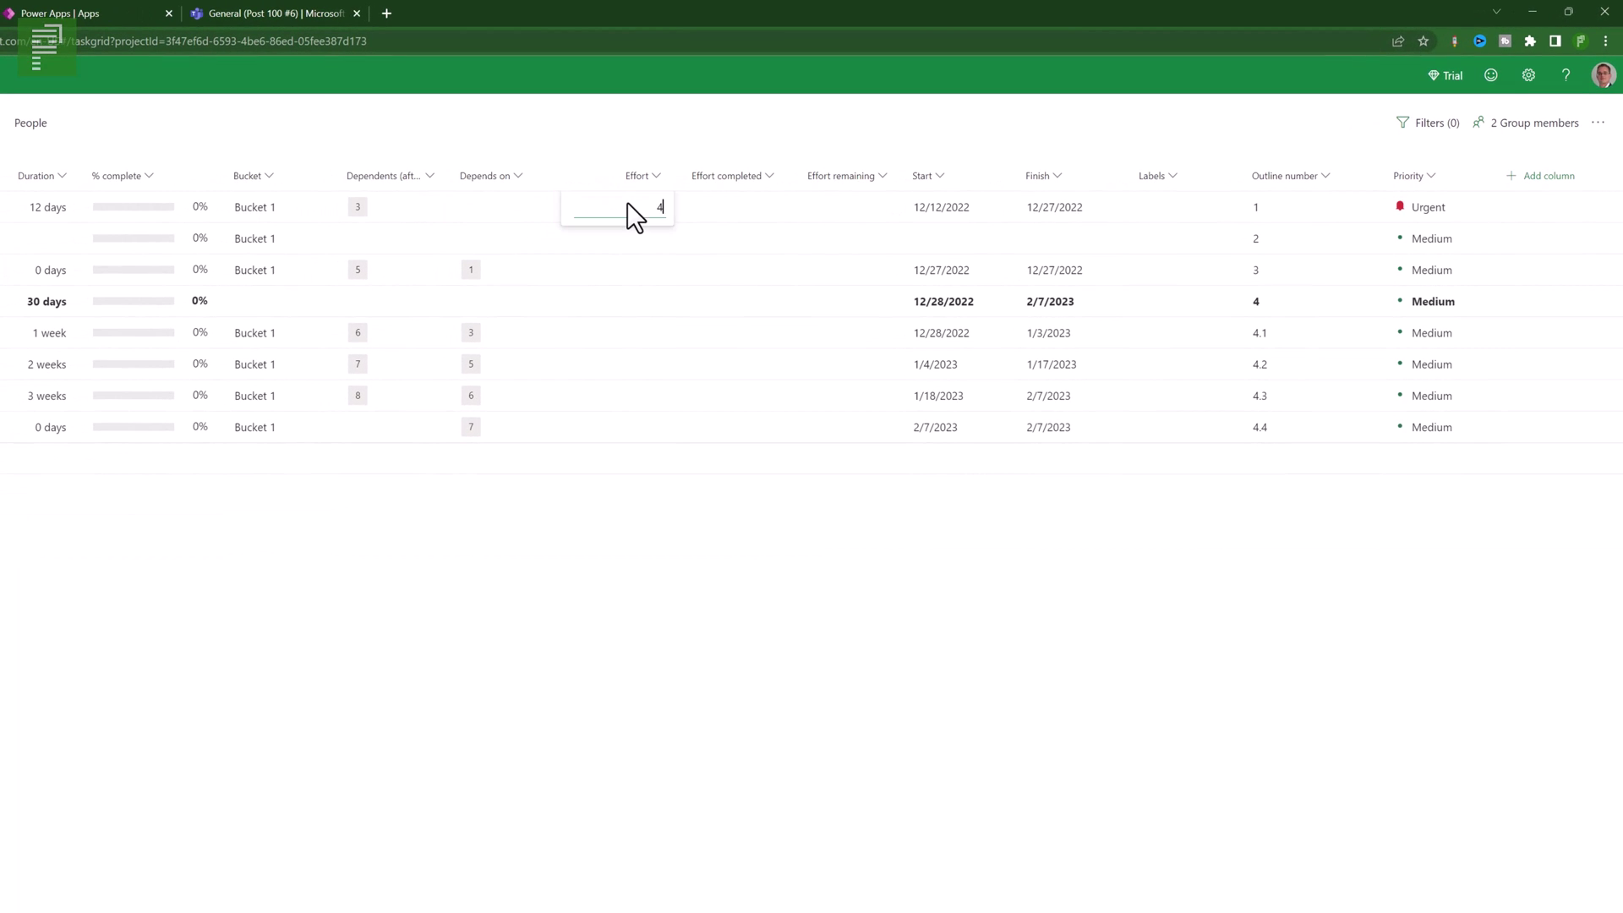
text(0)
click(754, 210)
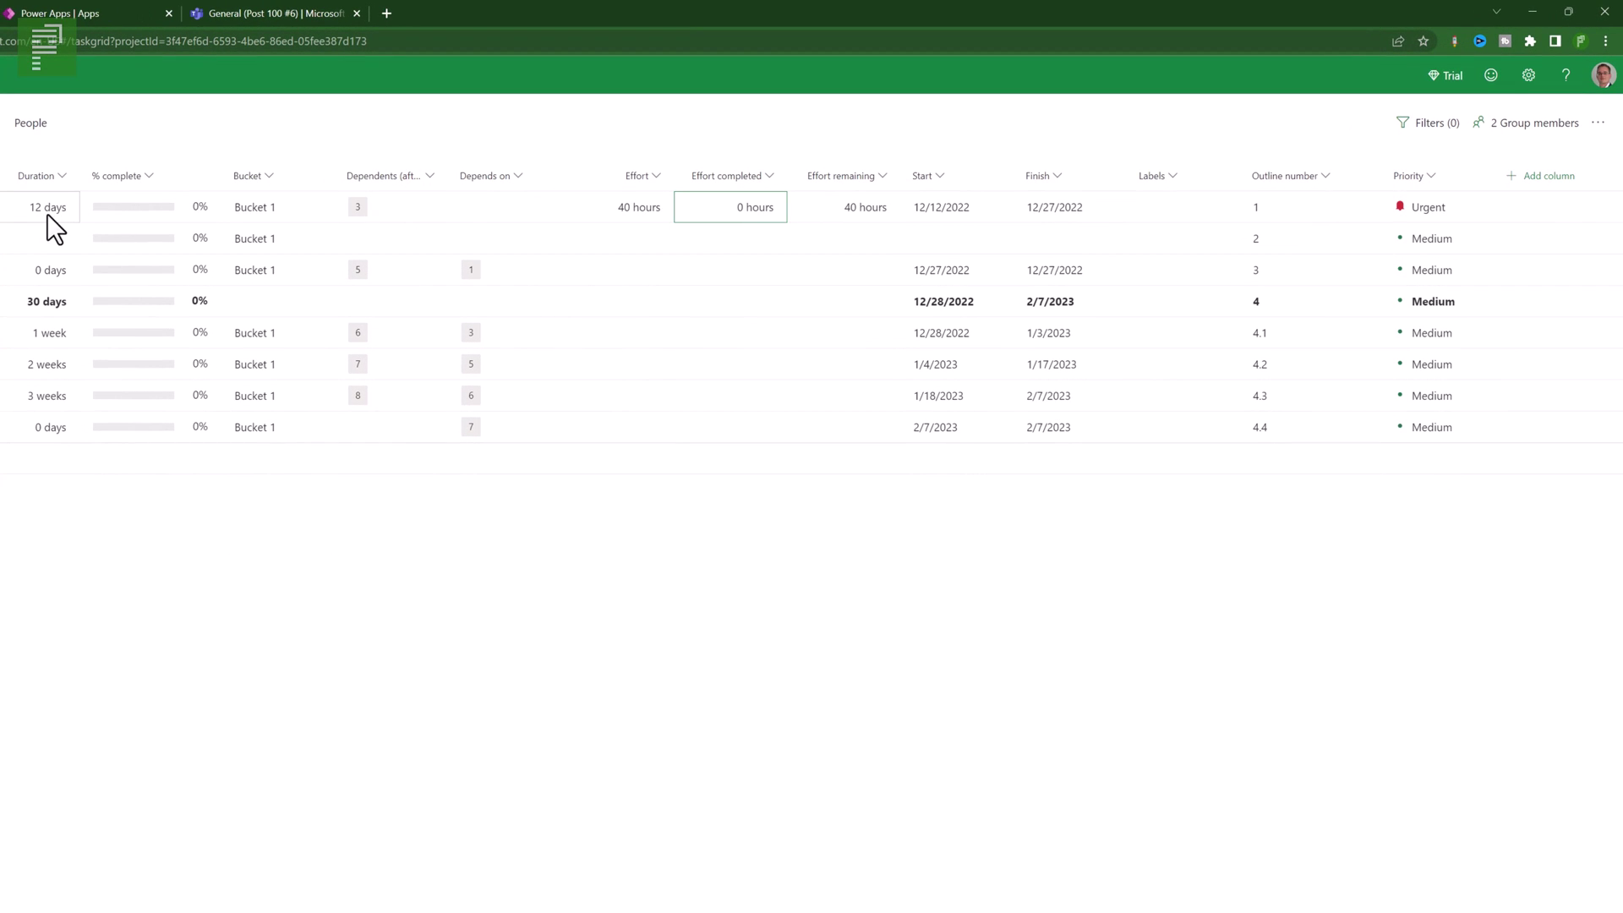
click(734, 201)
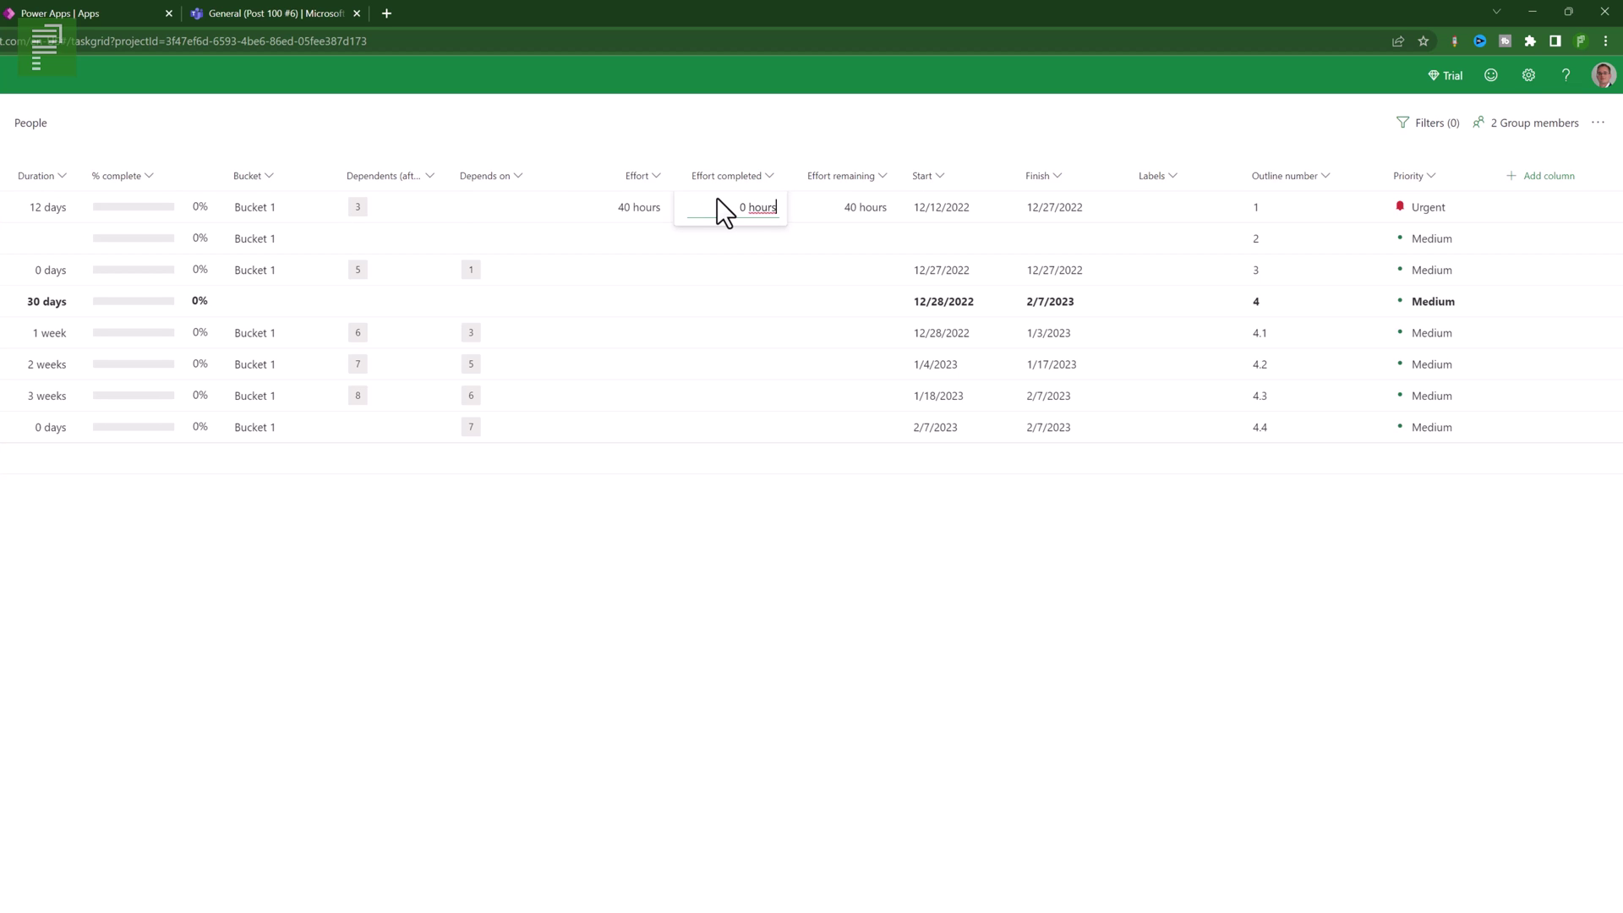
key(BackSpace)
key(BackSpace)
key(BackSpace)
key(BackSpace)
key(BackSpace)
key(BackSpace)
key(BackSpace)
text(20)
key(Return)
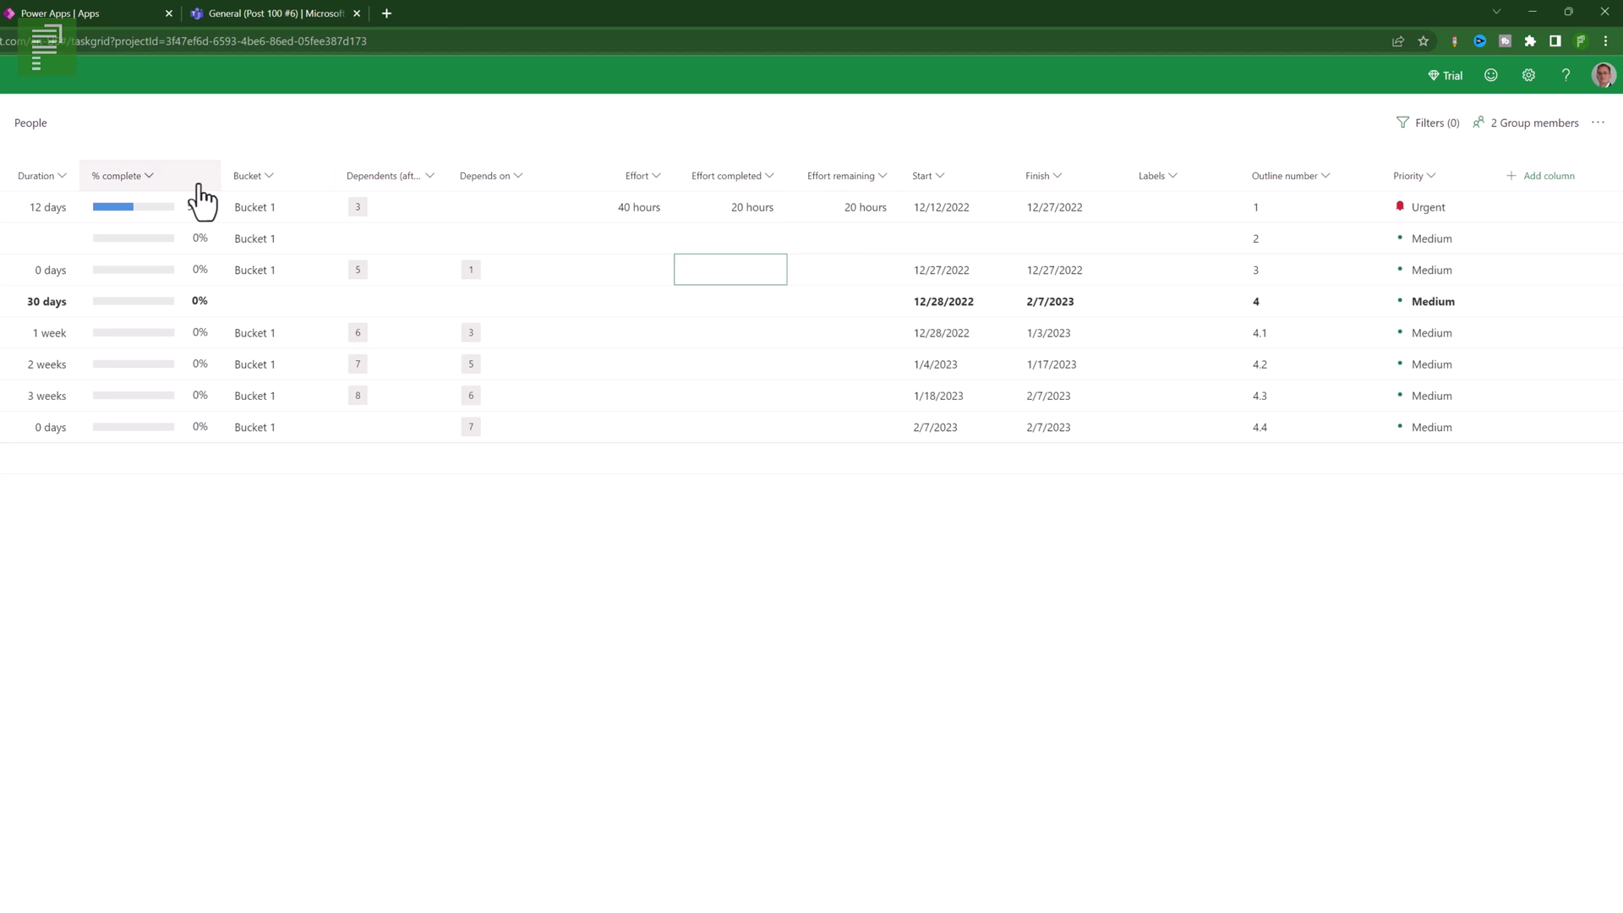
- Change Task's % complete from 50 to 75
click(152, 207)
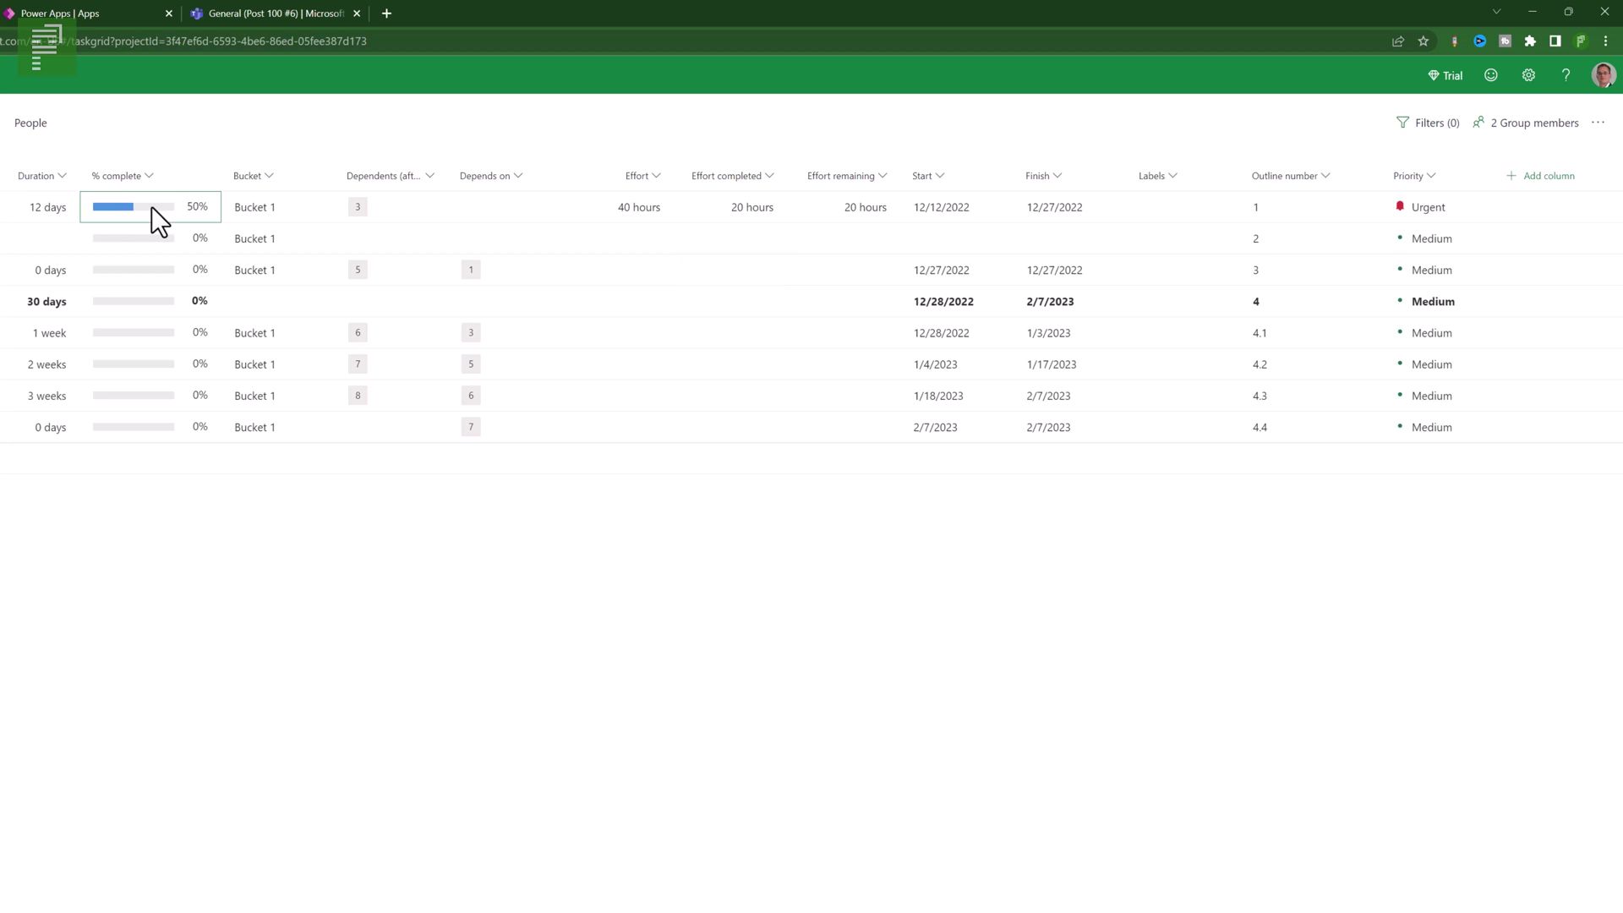
click(145, 208)
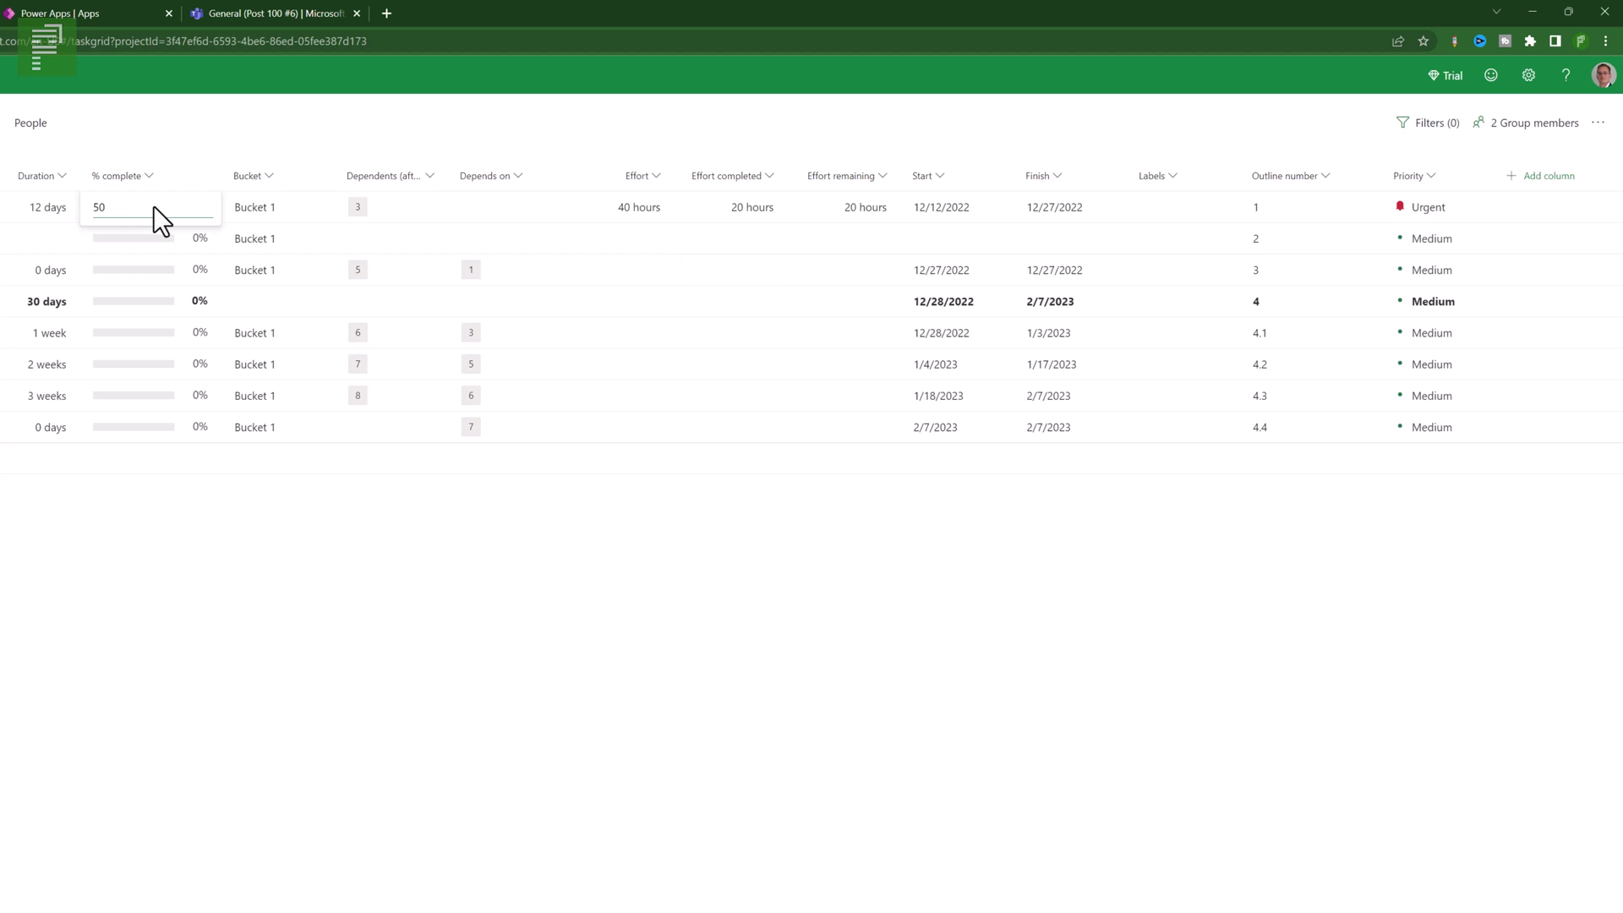
key(BackSpace)
key(BackSpace)
text(72)
key(BackSpace)
text(5)
key(Return)
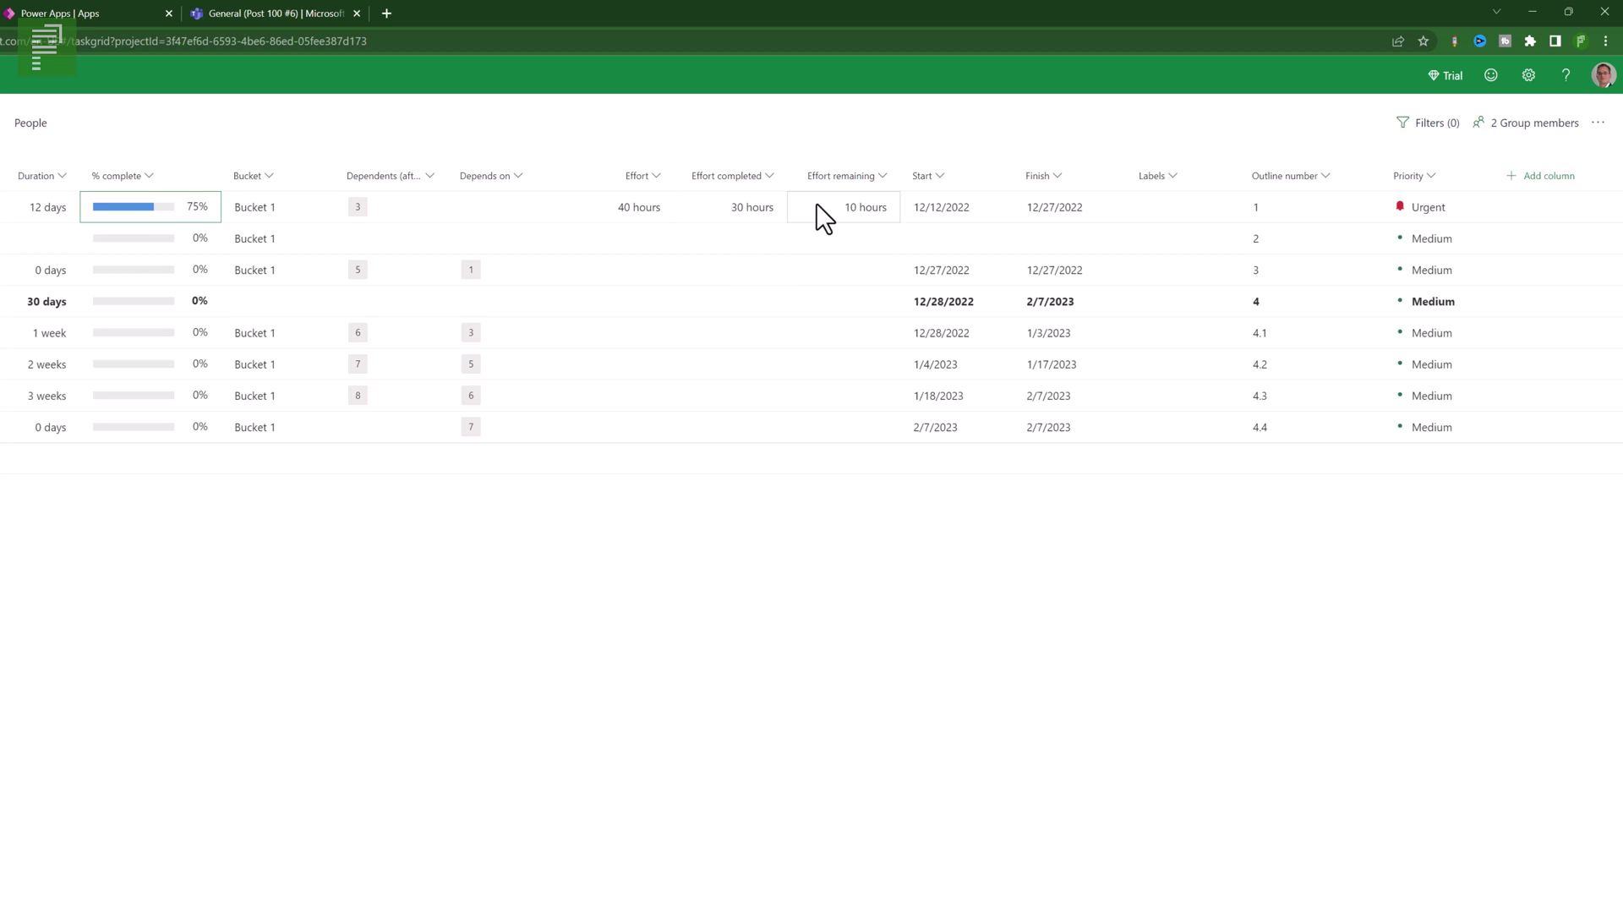
- Set Task's remaining effort to 20 hours and widen the Dependents (after) column
click(848, 213)
click(852, 215)
text(20)
click(870, 334)
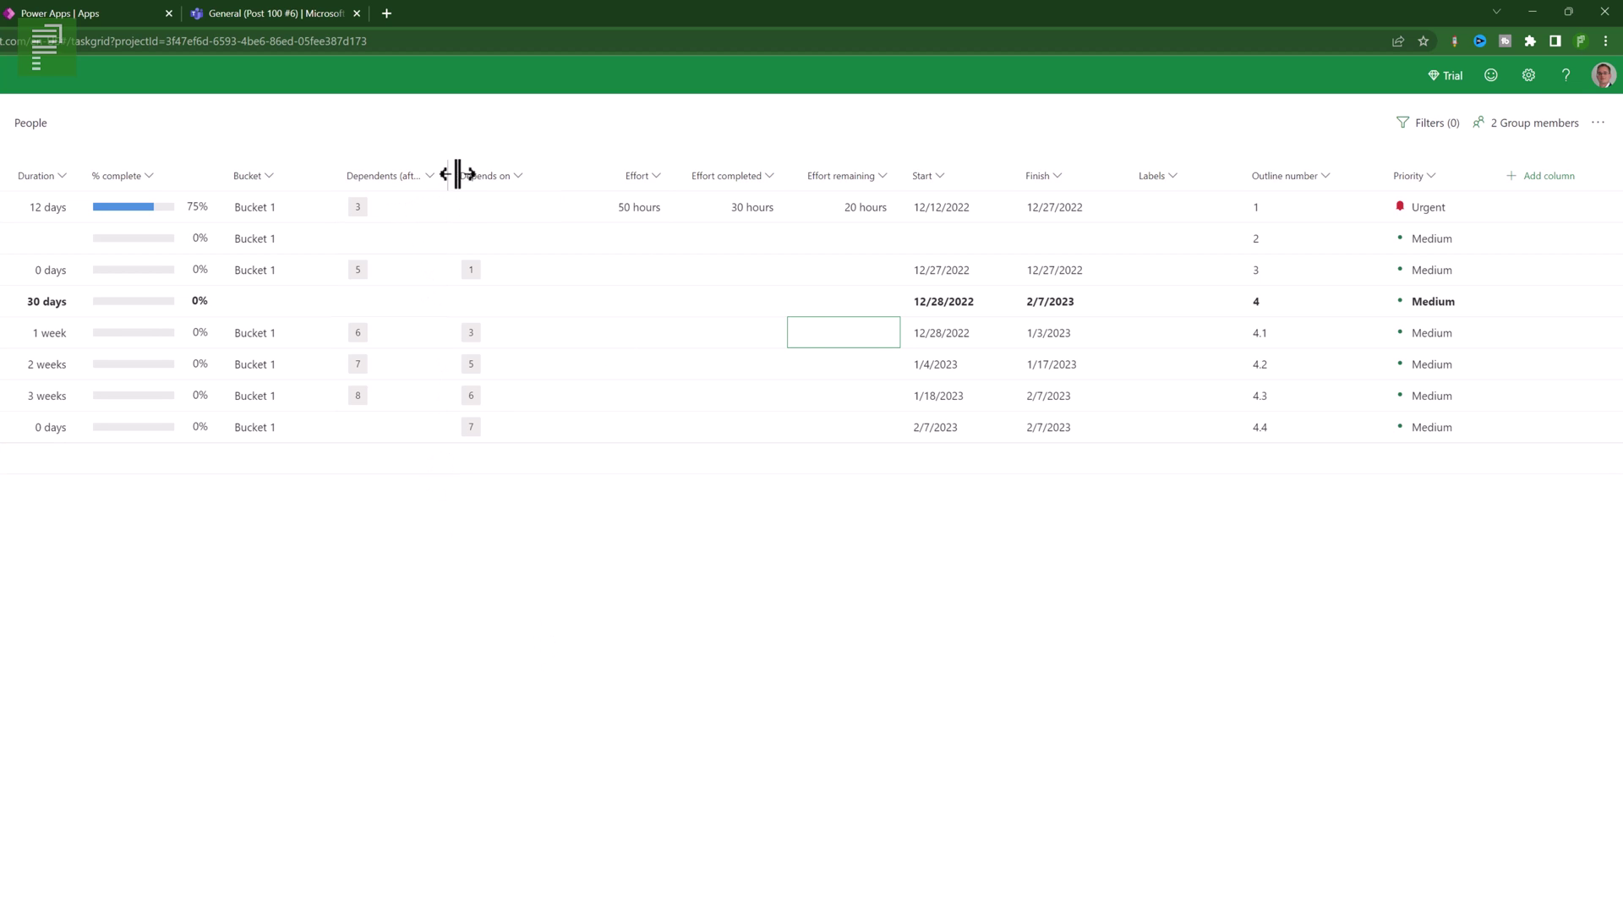
drag(458, 174, 484, 174)
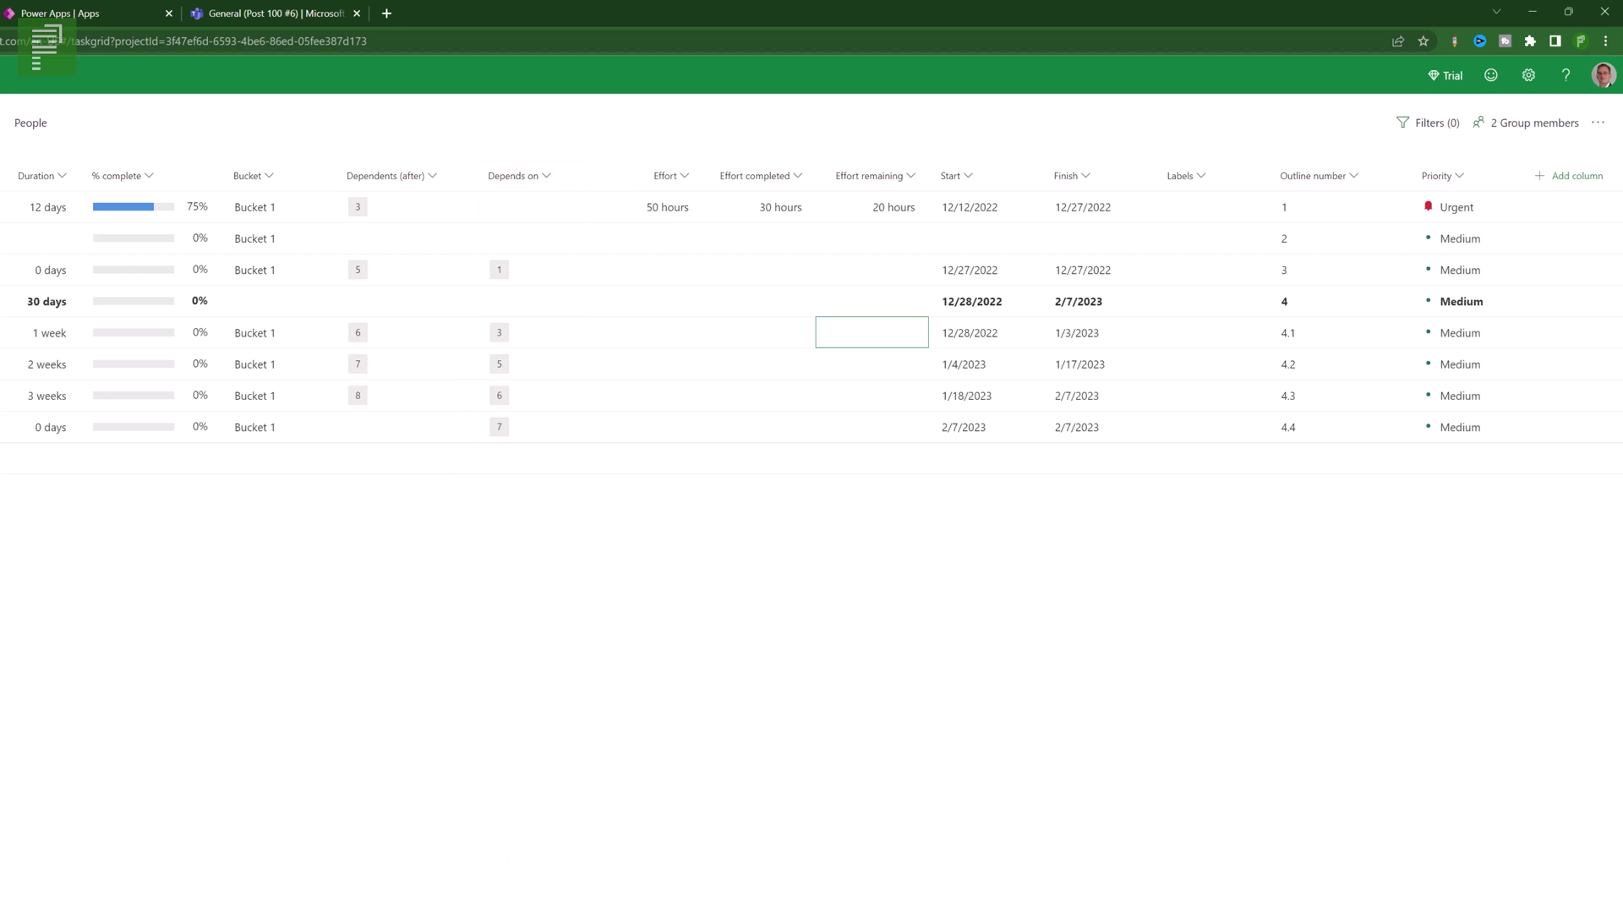
scroll(811, 322, left, 5)
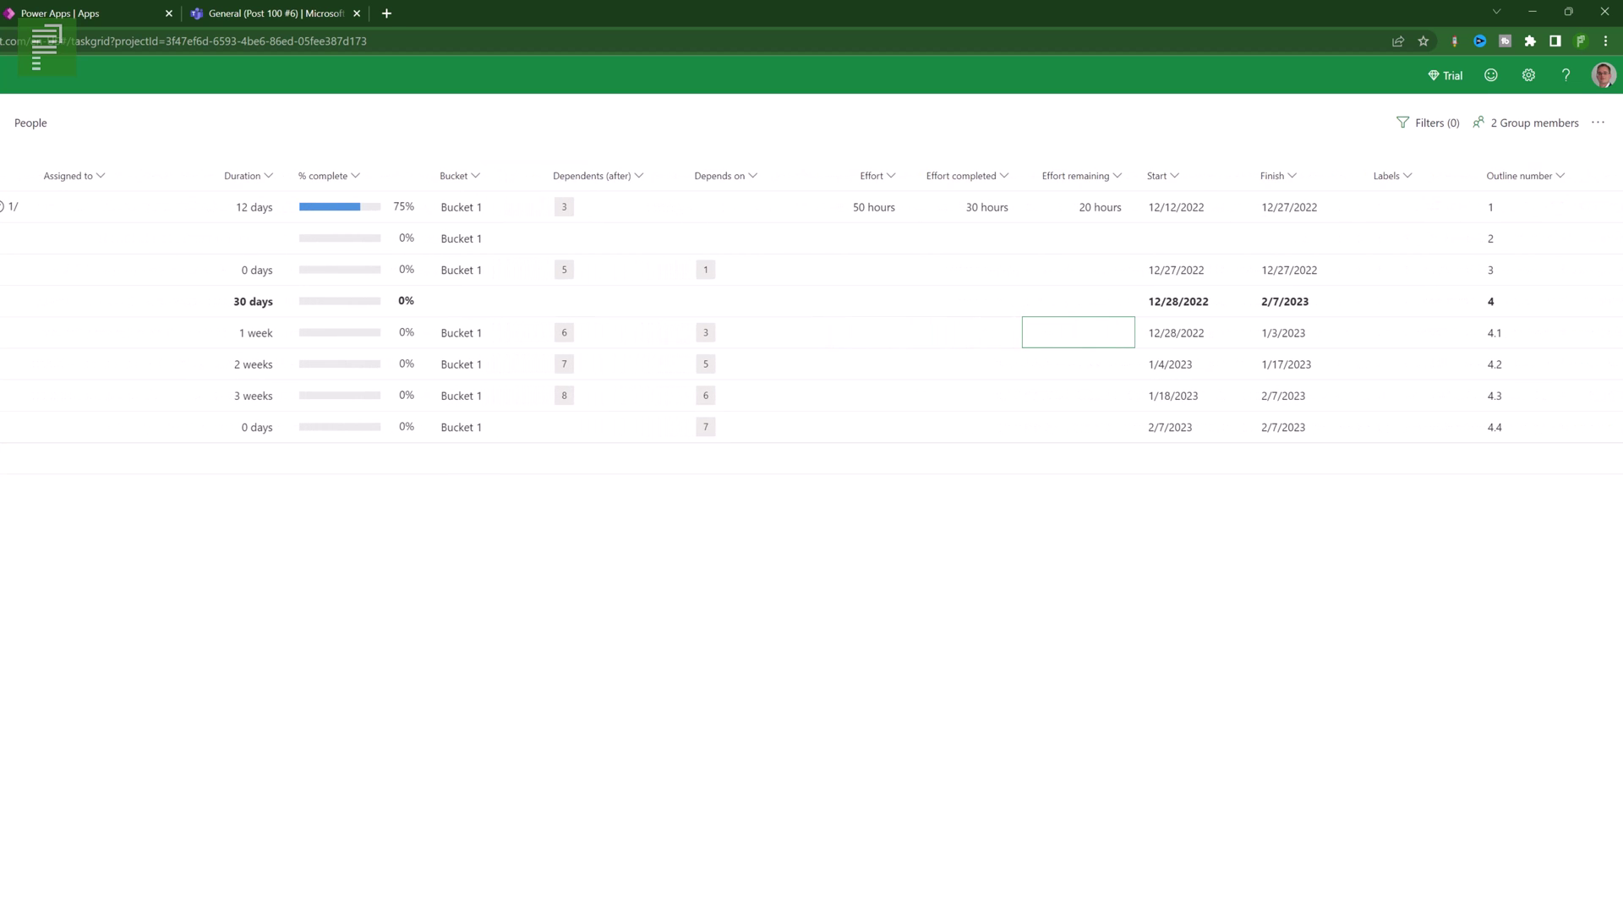
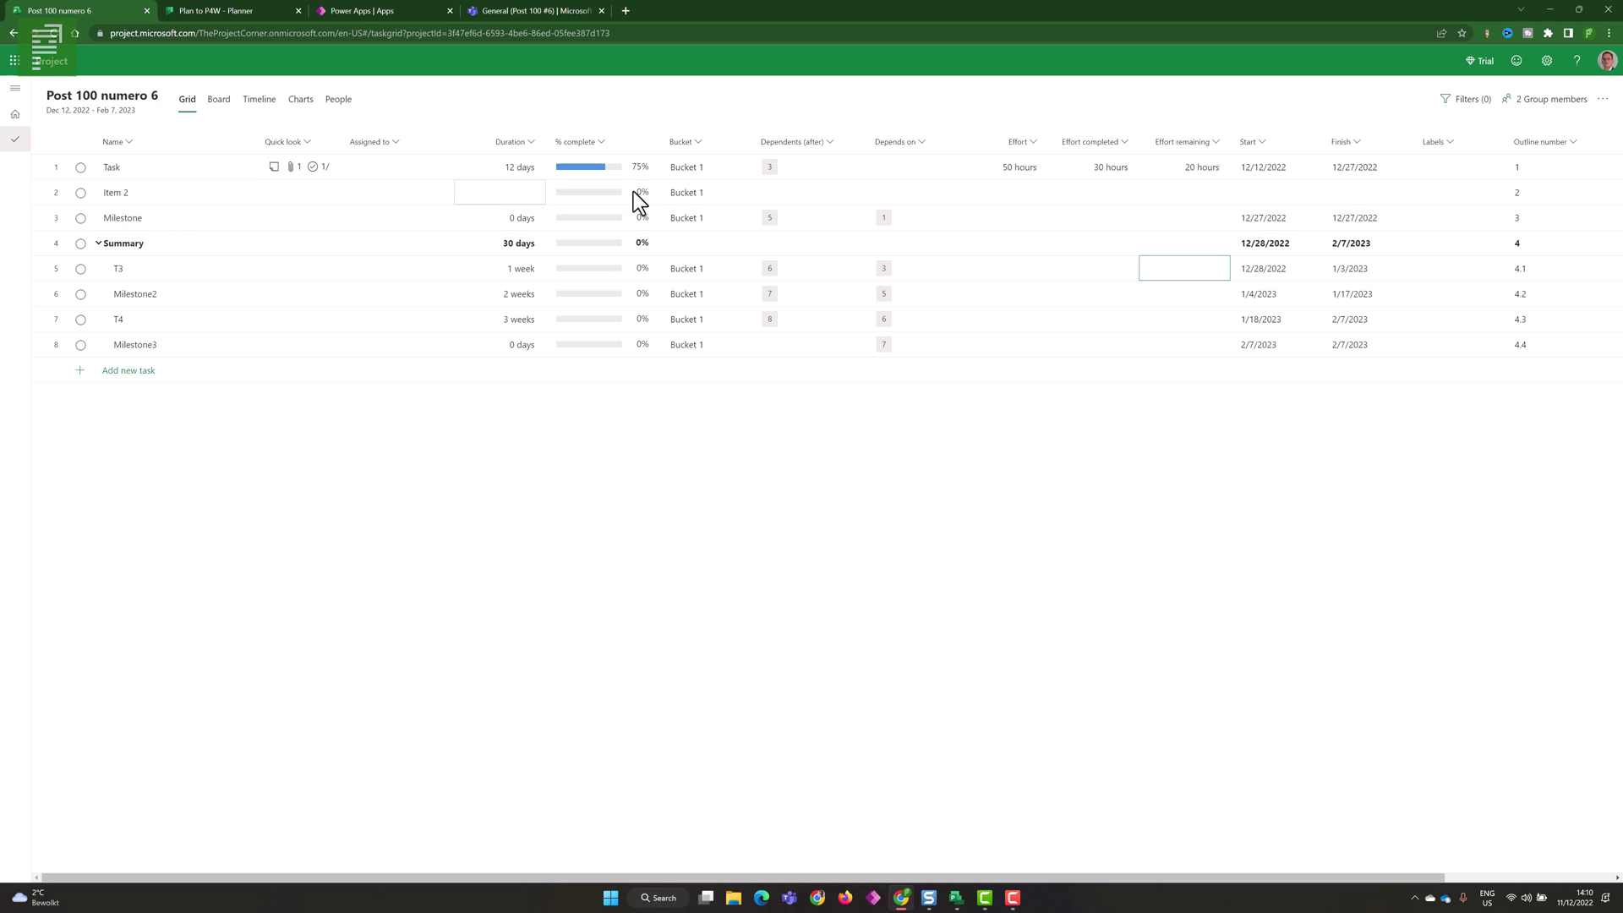
- Enter 1 in Item 2's Dependents (after) cell, leaving Milestone's dependents unchanged
click(788, 192)
text(2)
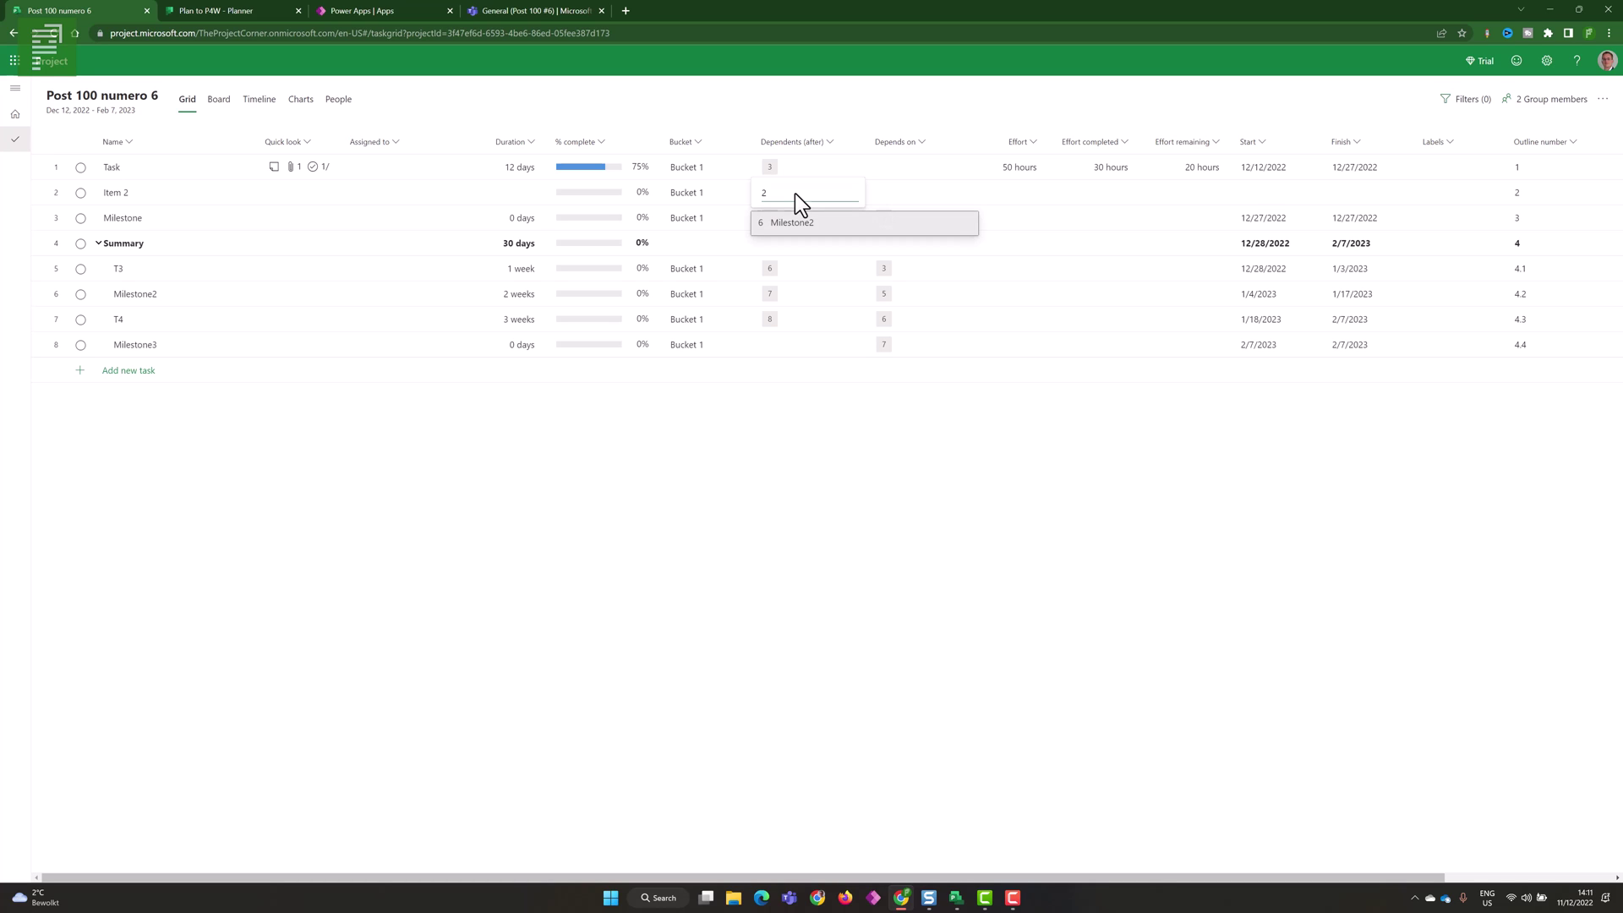
key(BackSpace)
text(1)
key(Return)
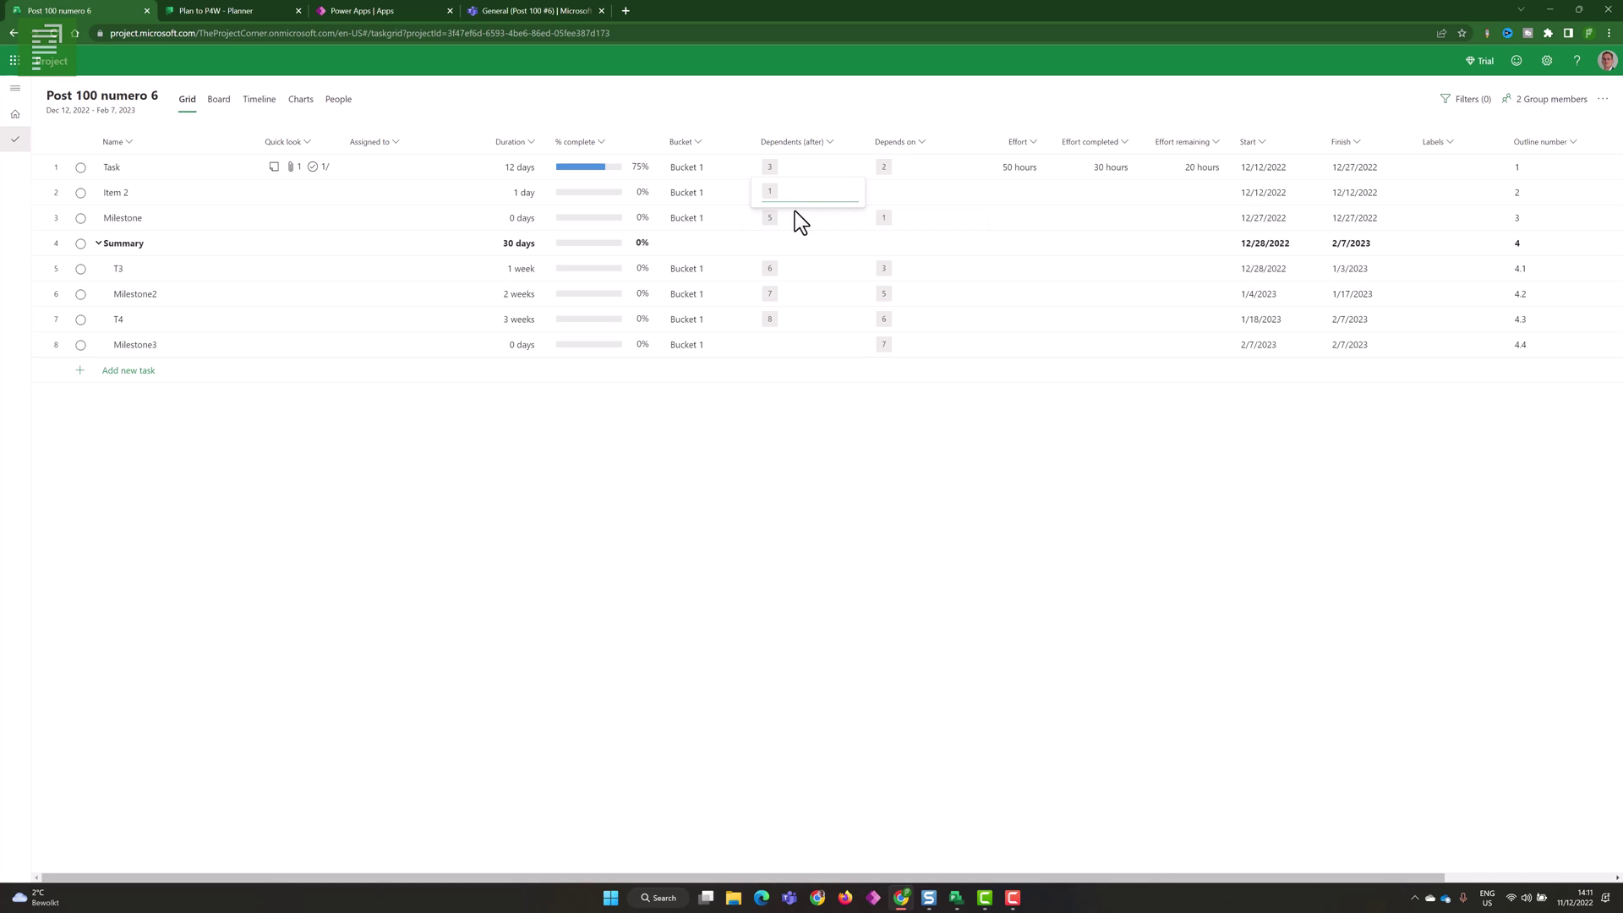
click(786, 219)
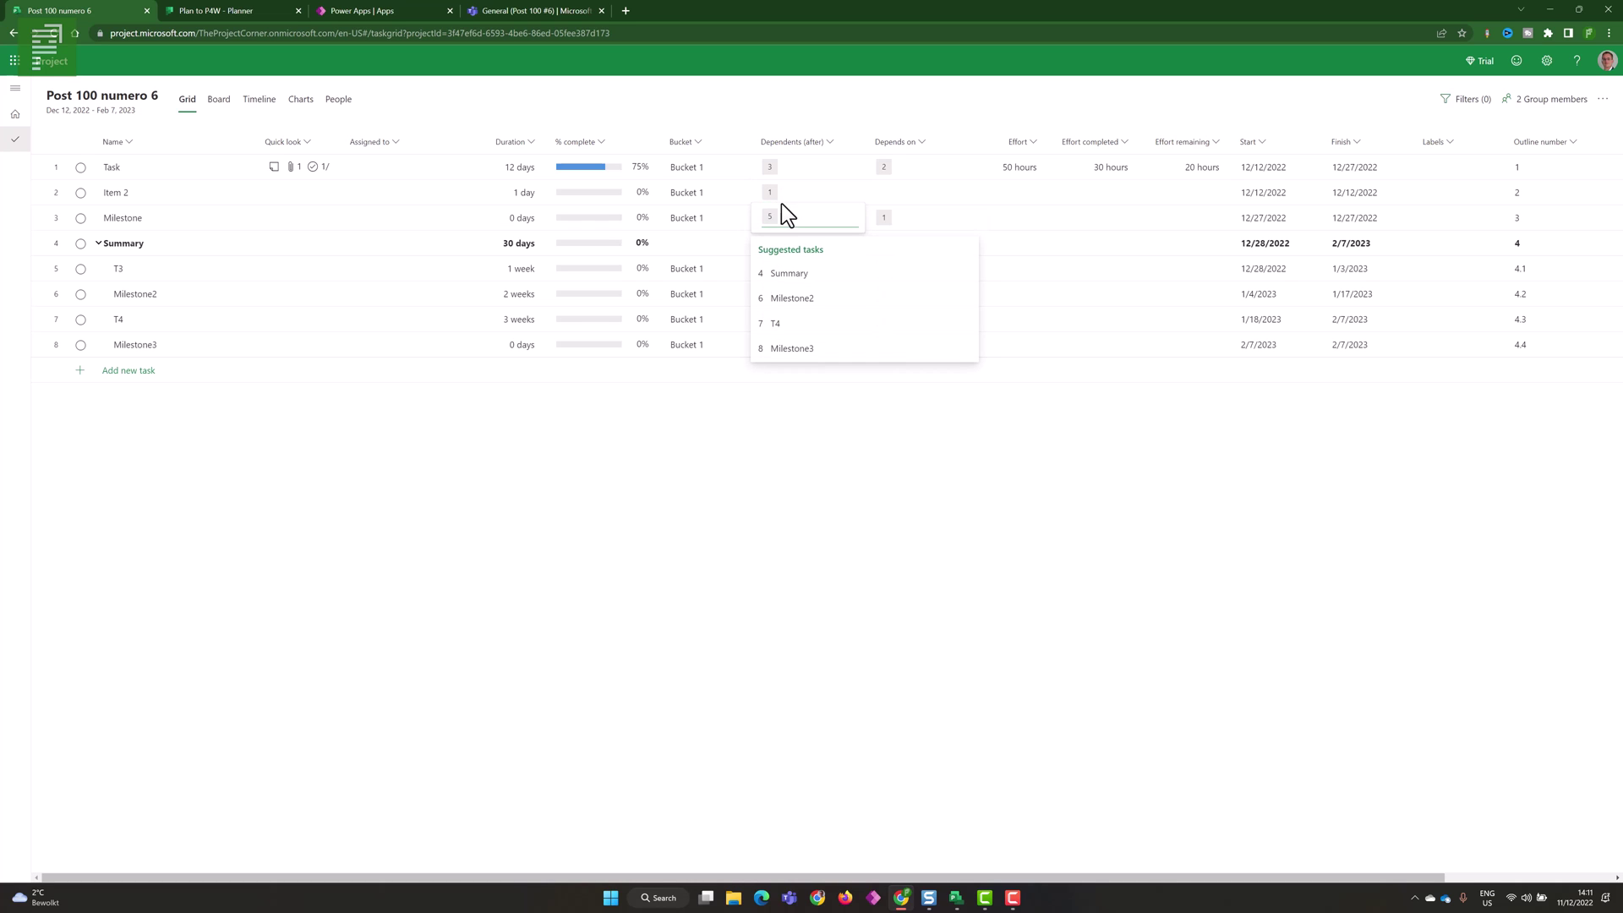
key(Escape)
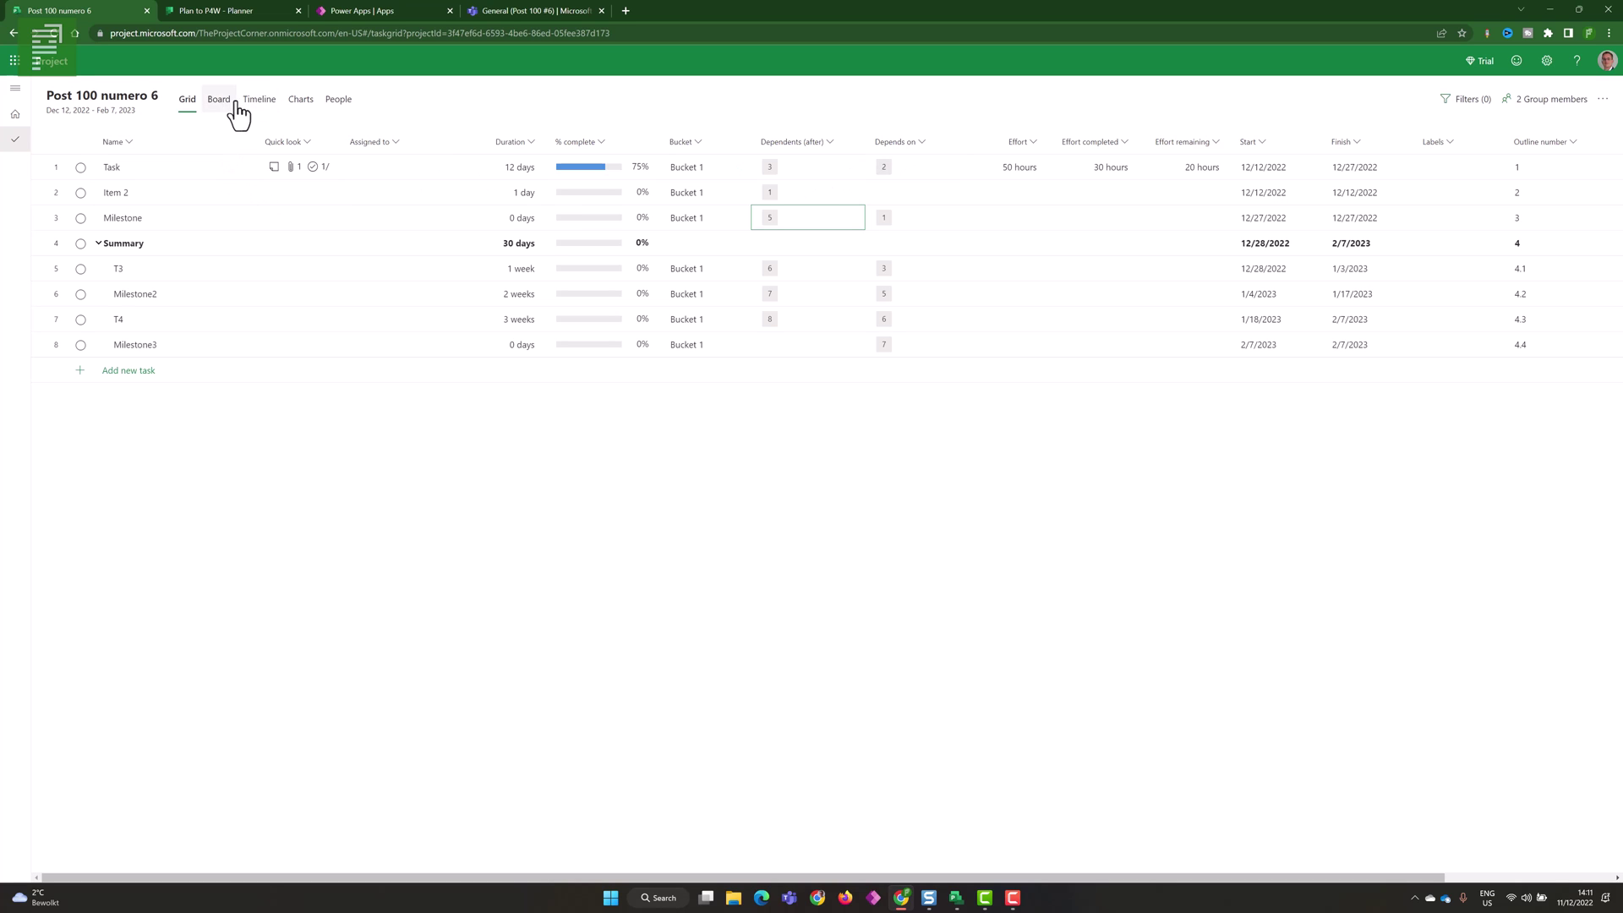
- Check the Timeline, then remove Task from Item 2's dependents in Grid
click(267, 102)
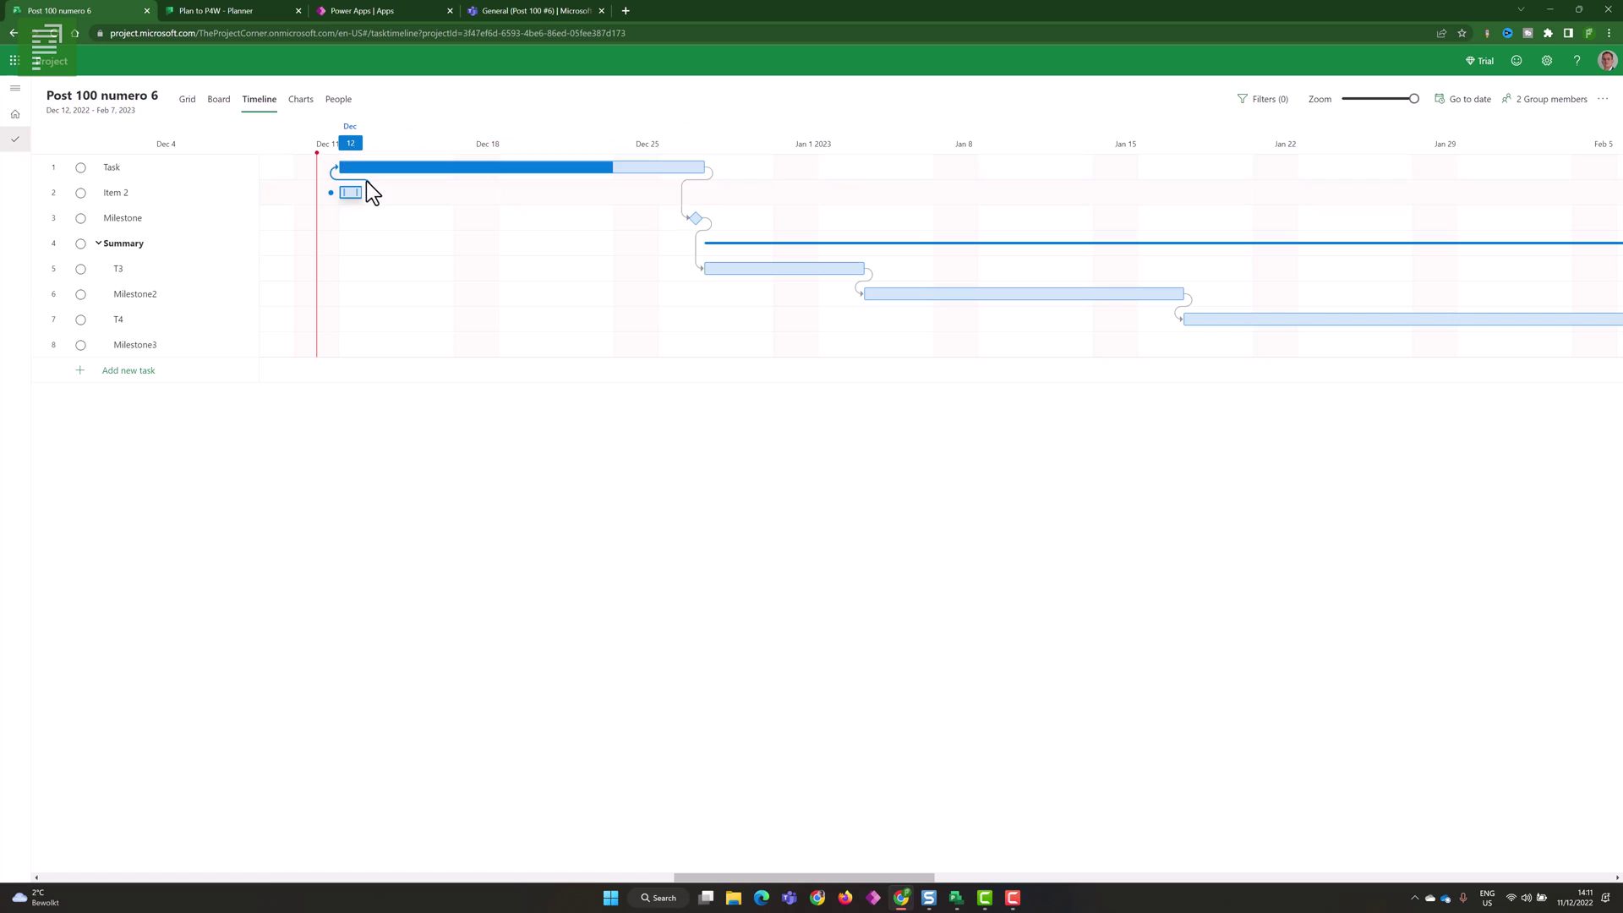
click(189, 102)
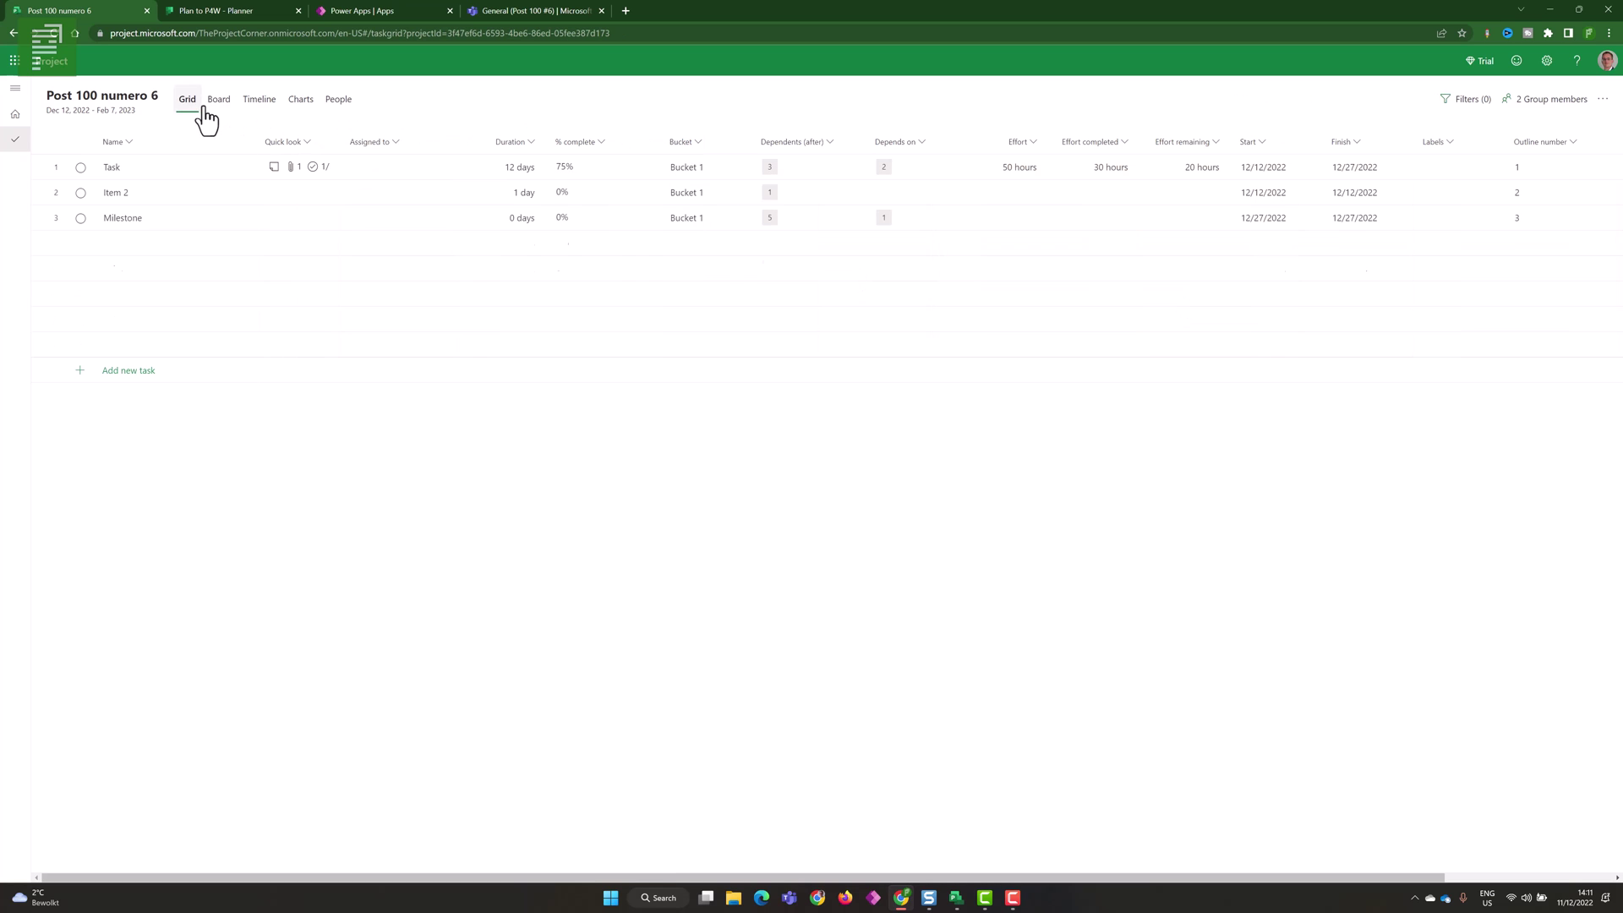
click(776, 197)
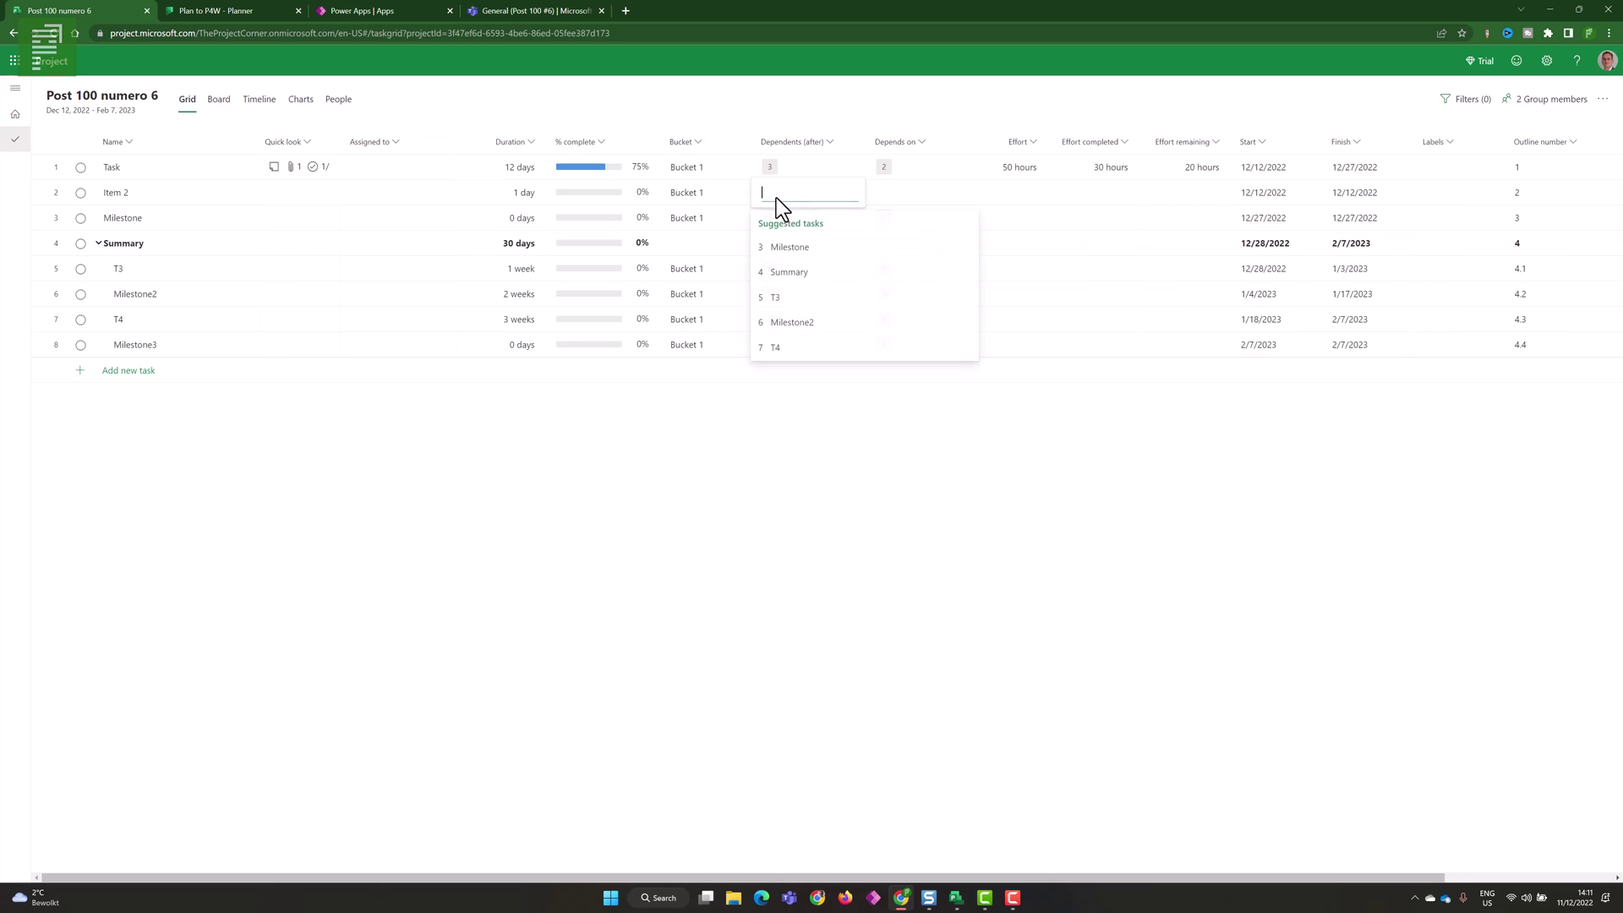
click(718, 441)
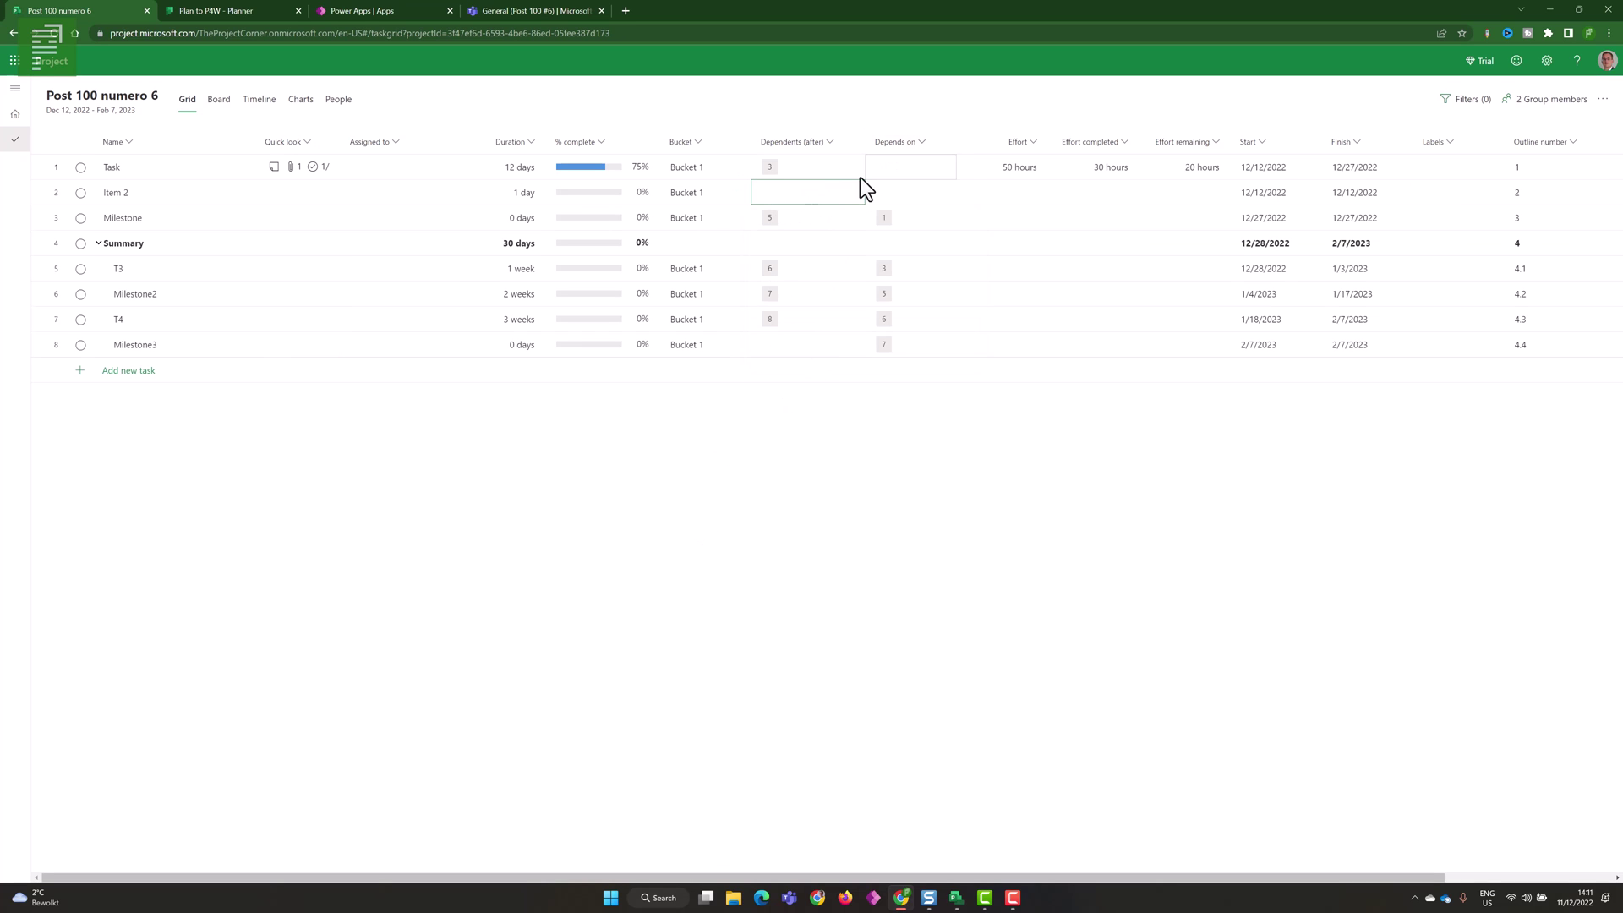
- Clear, then add, dependencies chaining the selected Task through Milestone rows
drag(130, 167, 137, 213)
right_click(137, 211)
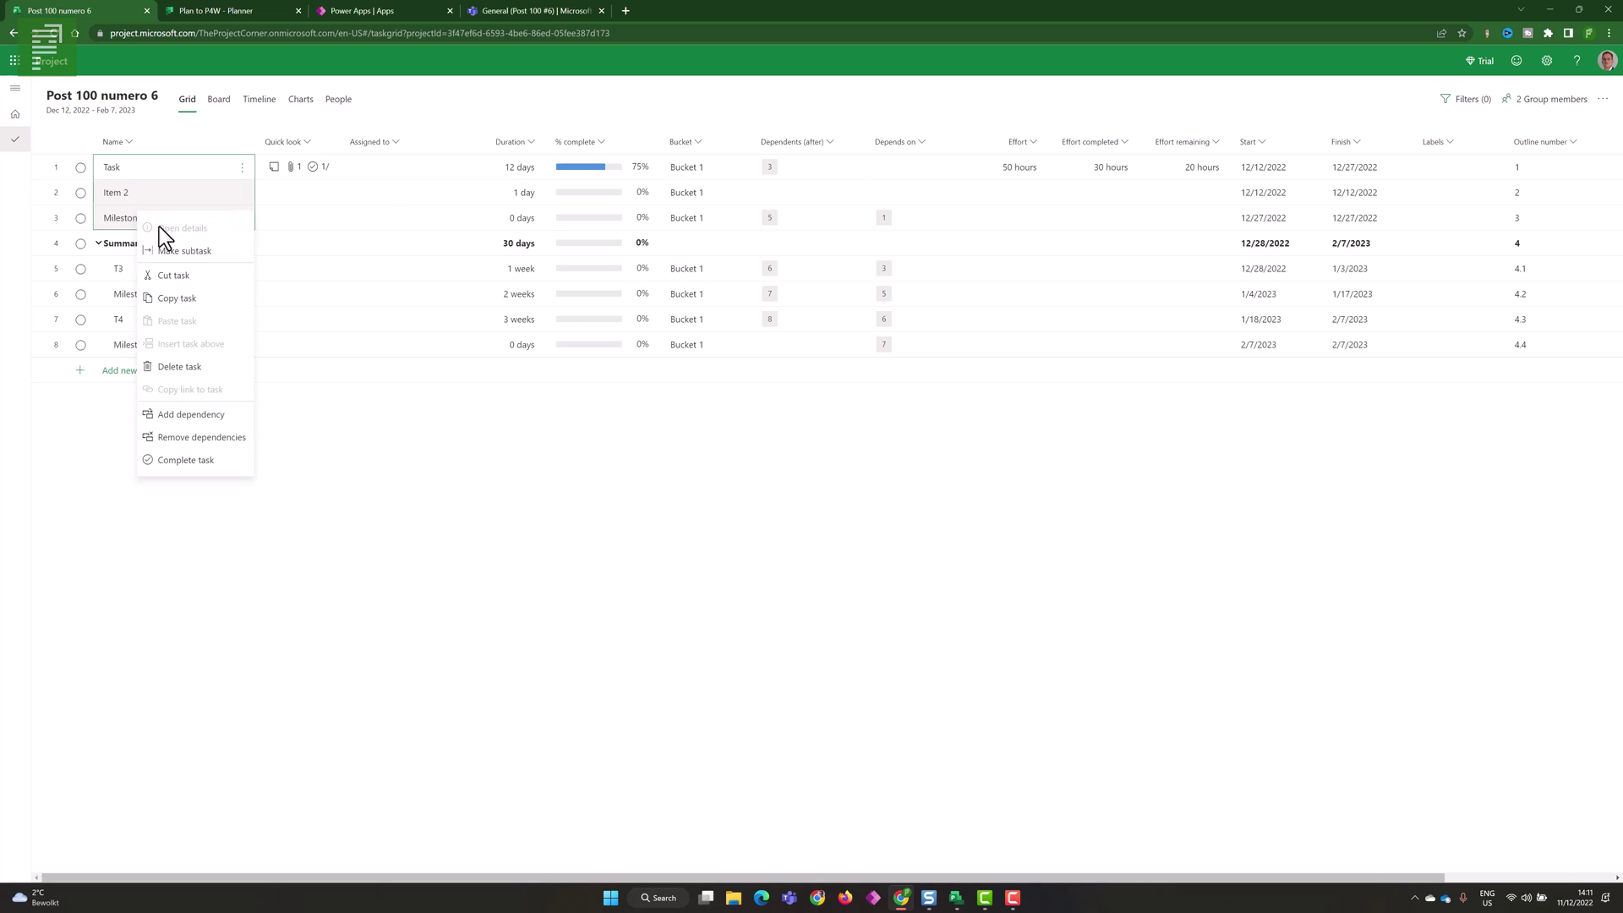
click(176, 433)
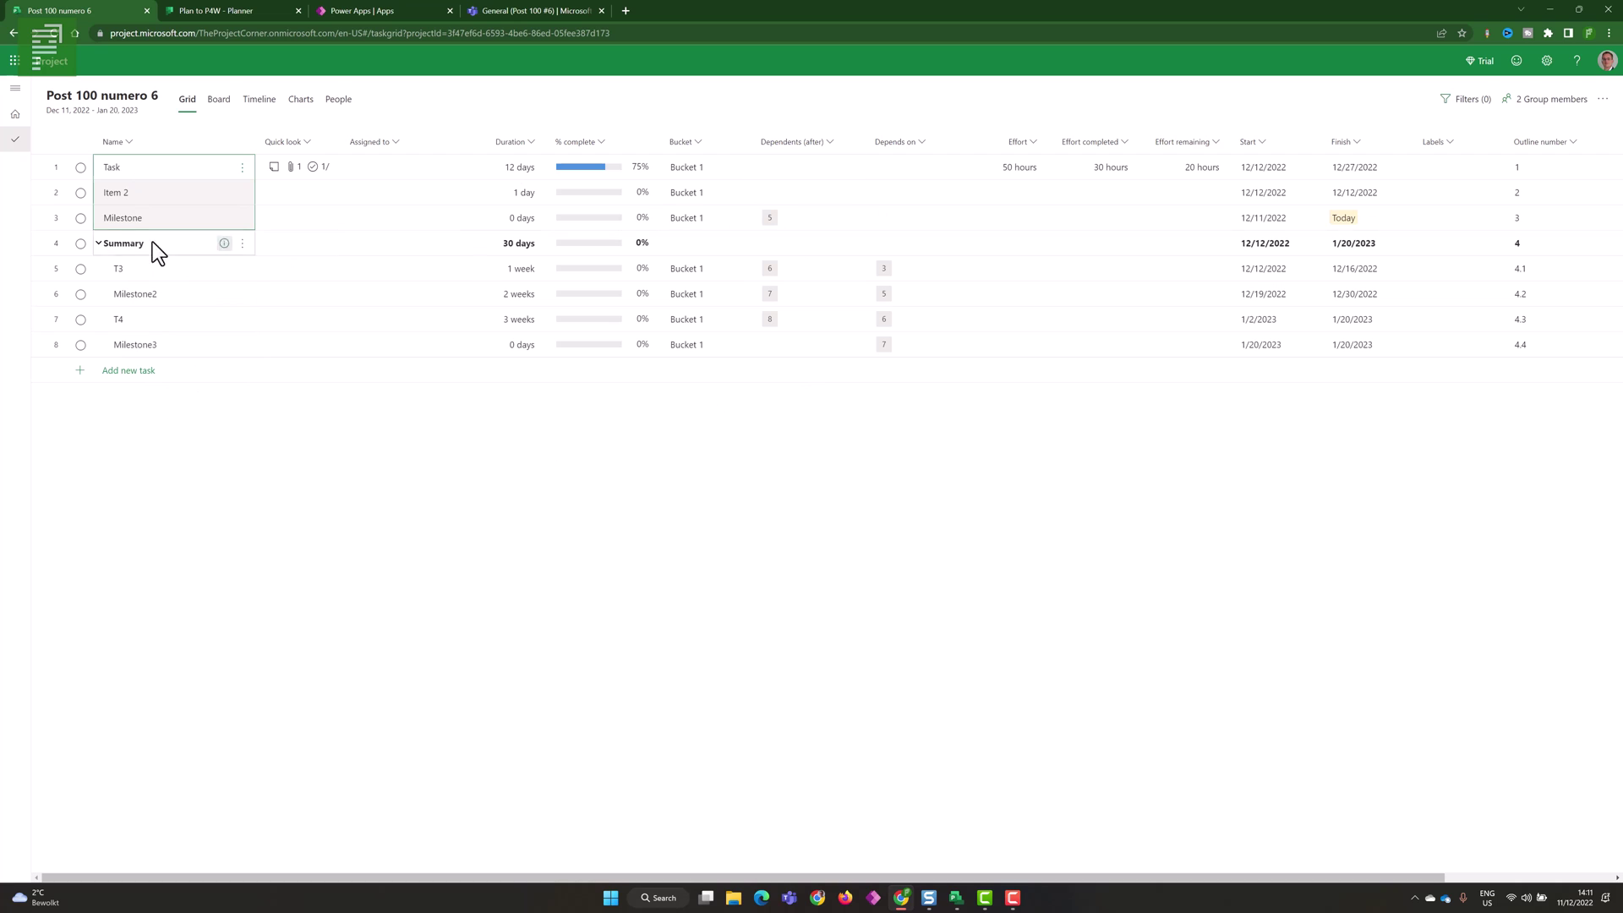
right_click(114, 203)
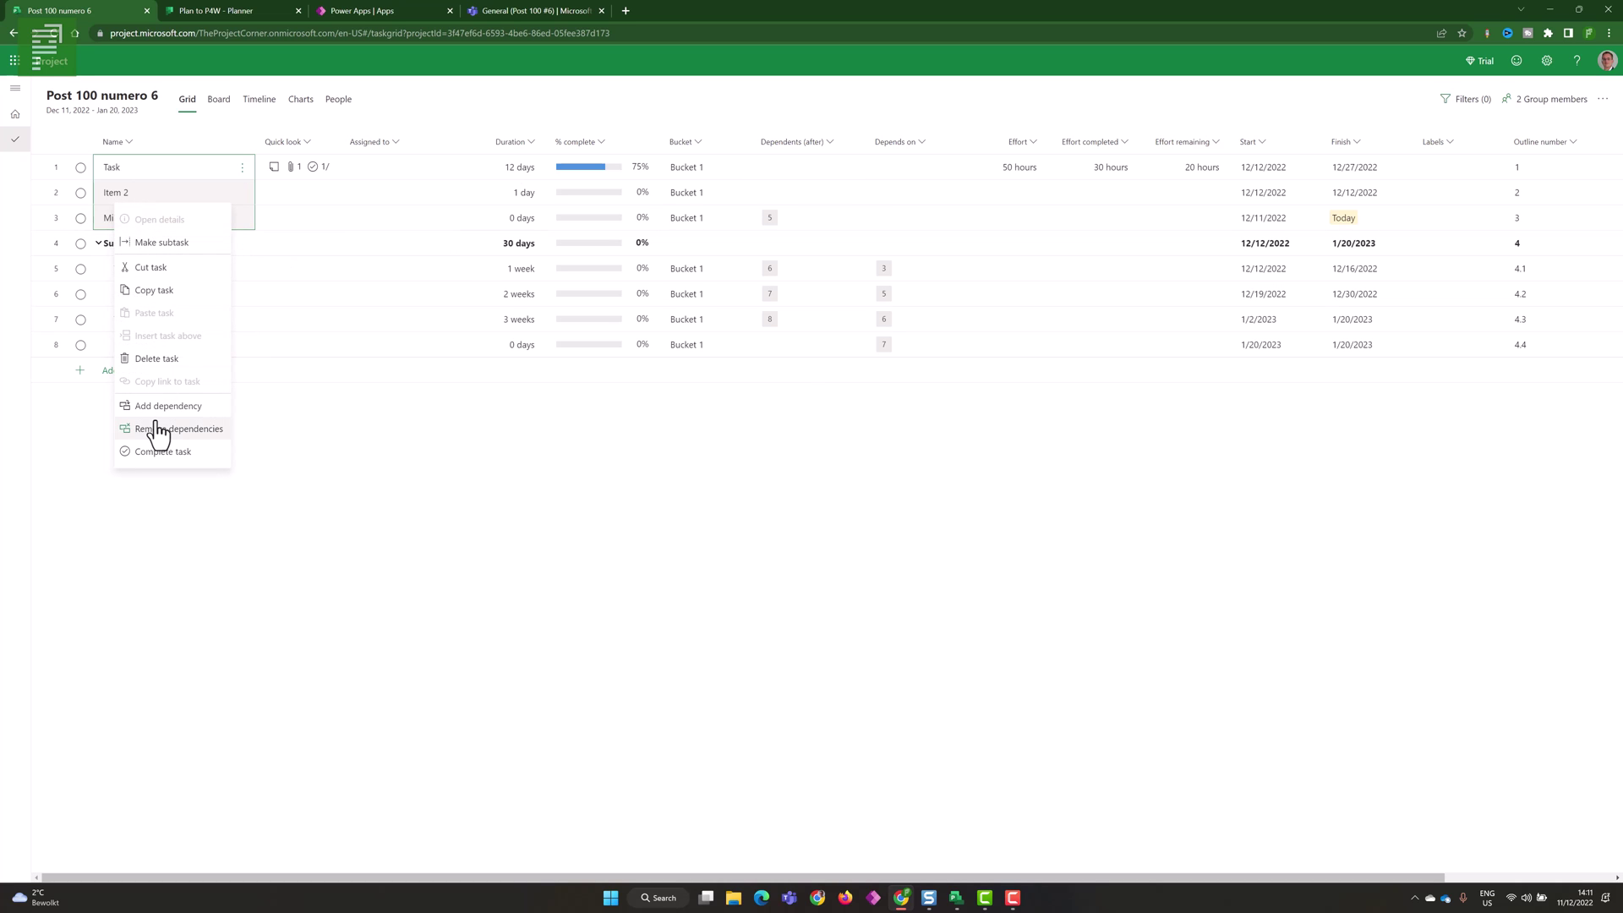
click(162, 416)
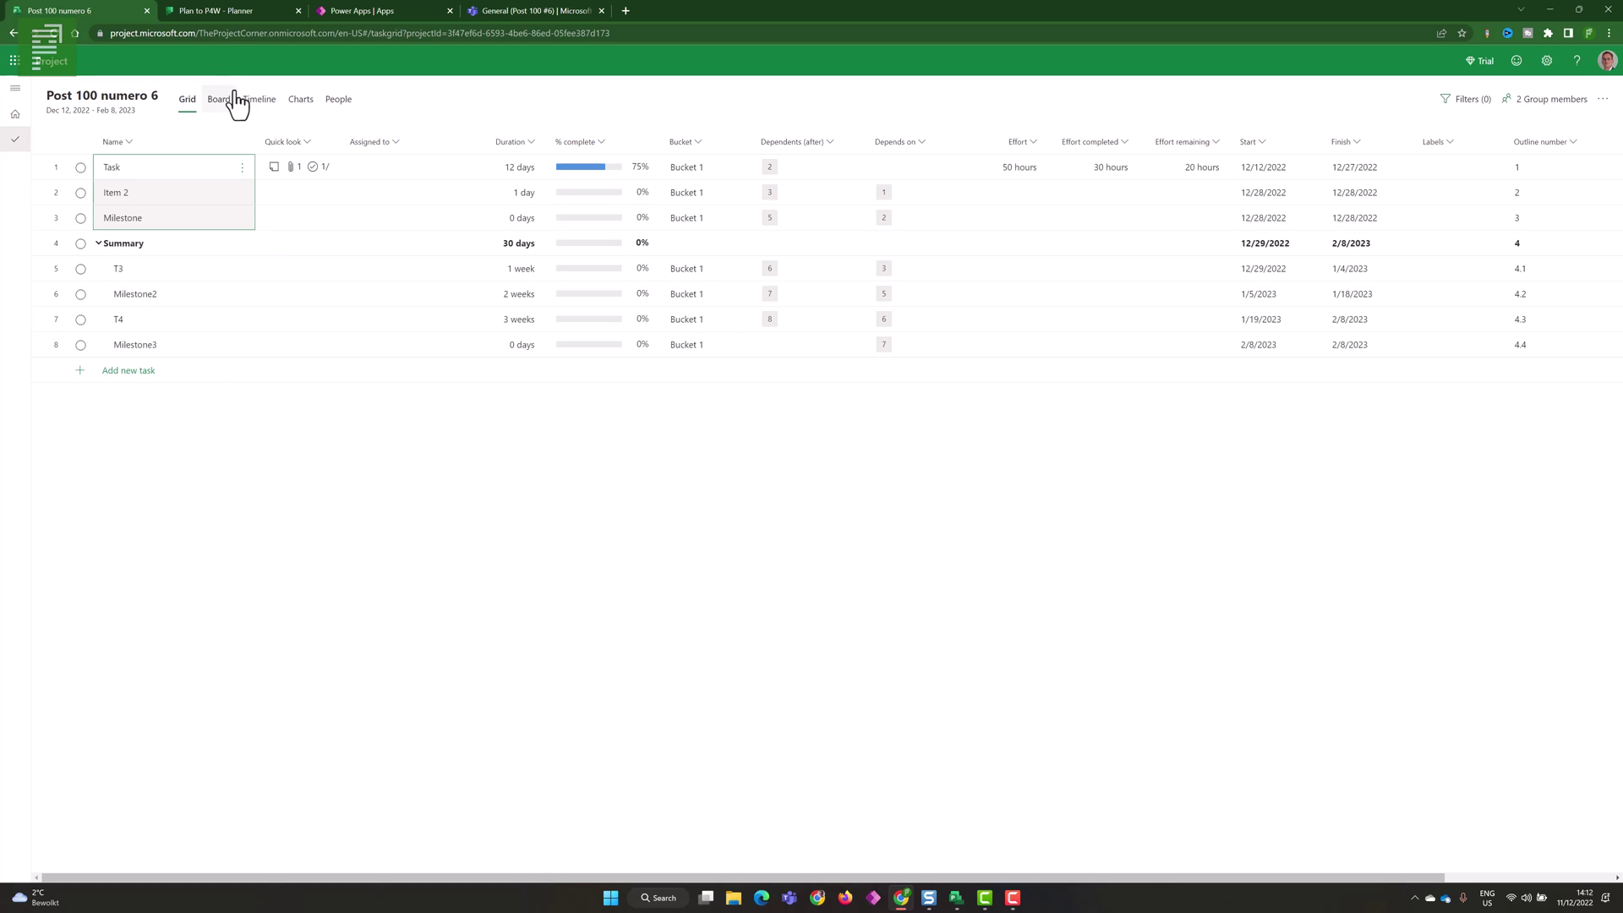
- Review the recalculated schedule on the Timeline, then switch to the Board view
click(257, 109)
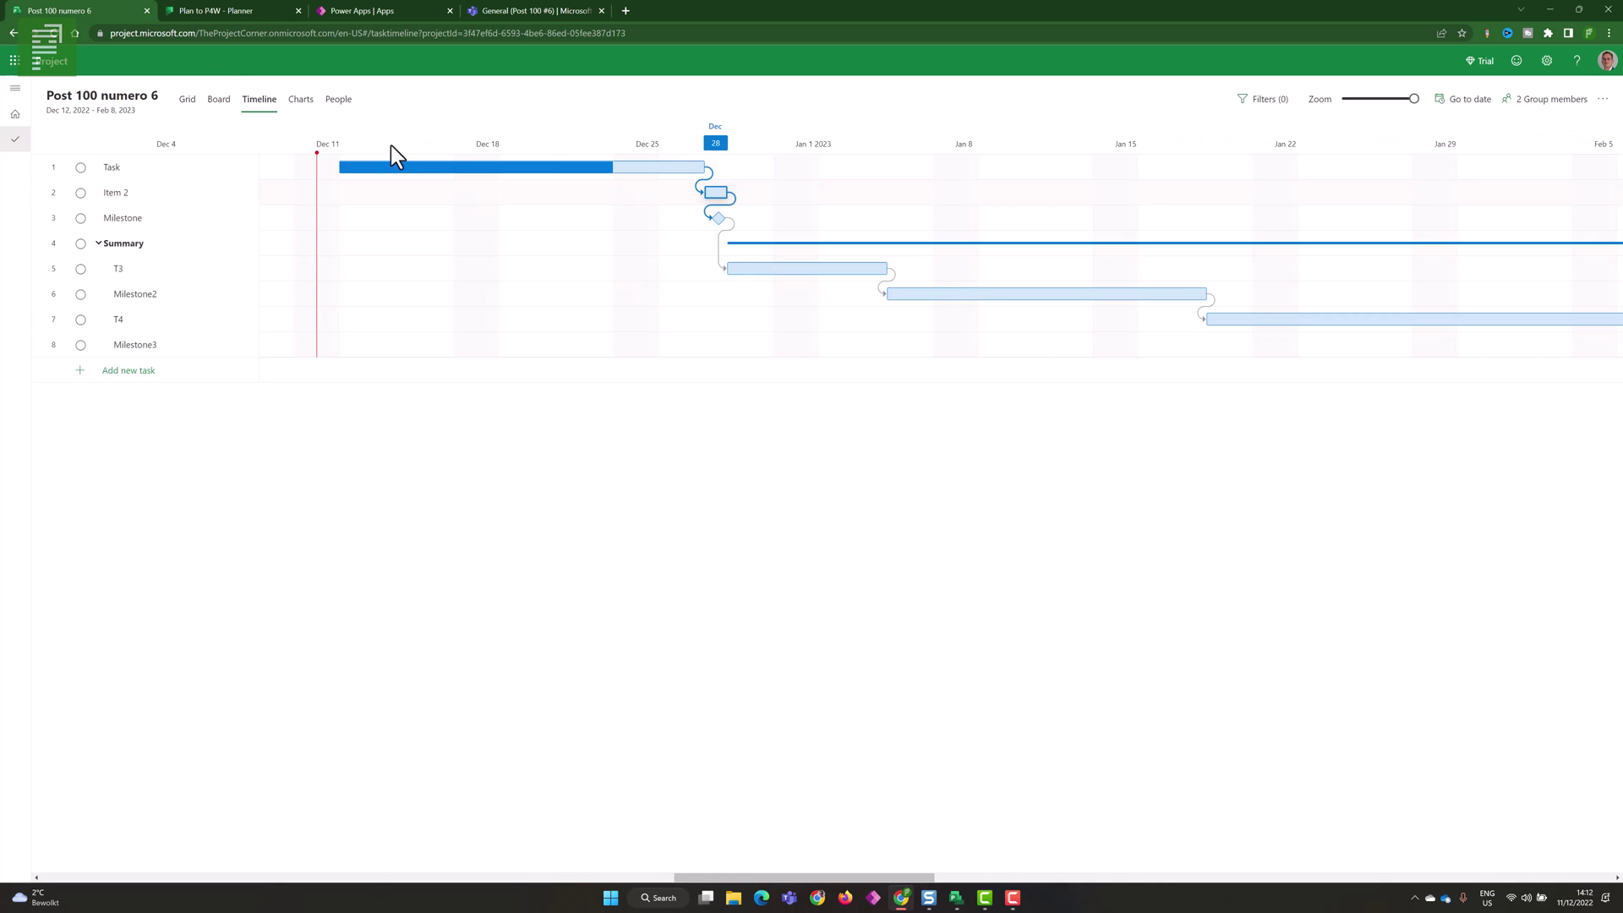
click(187, 101)
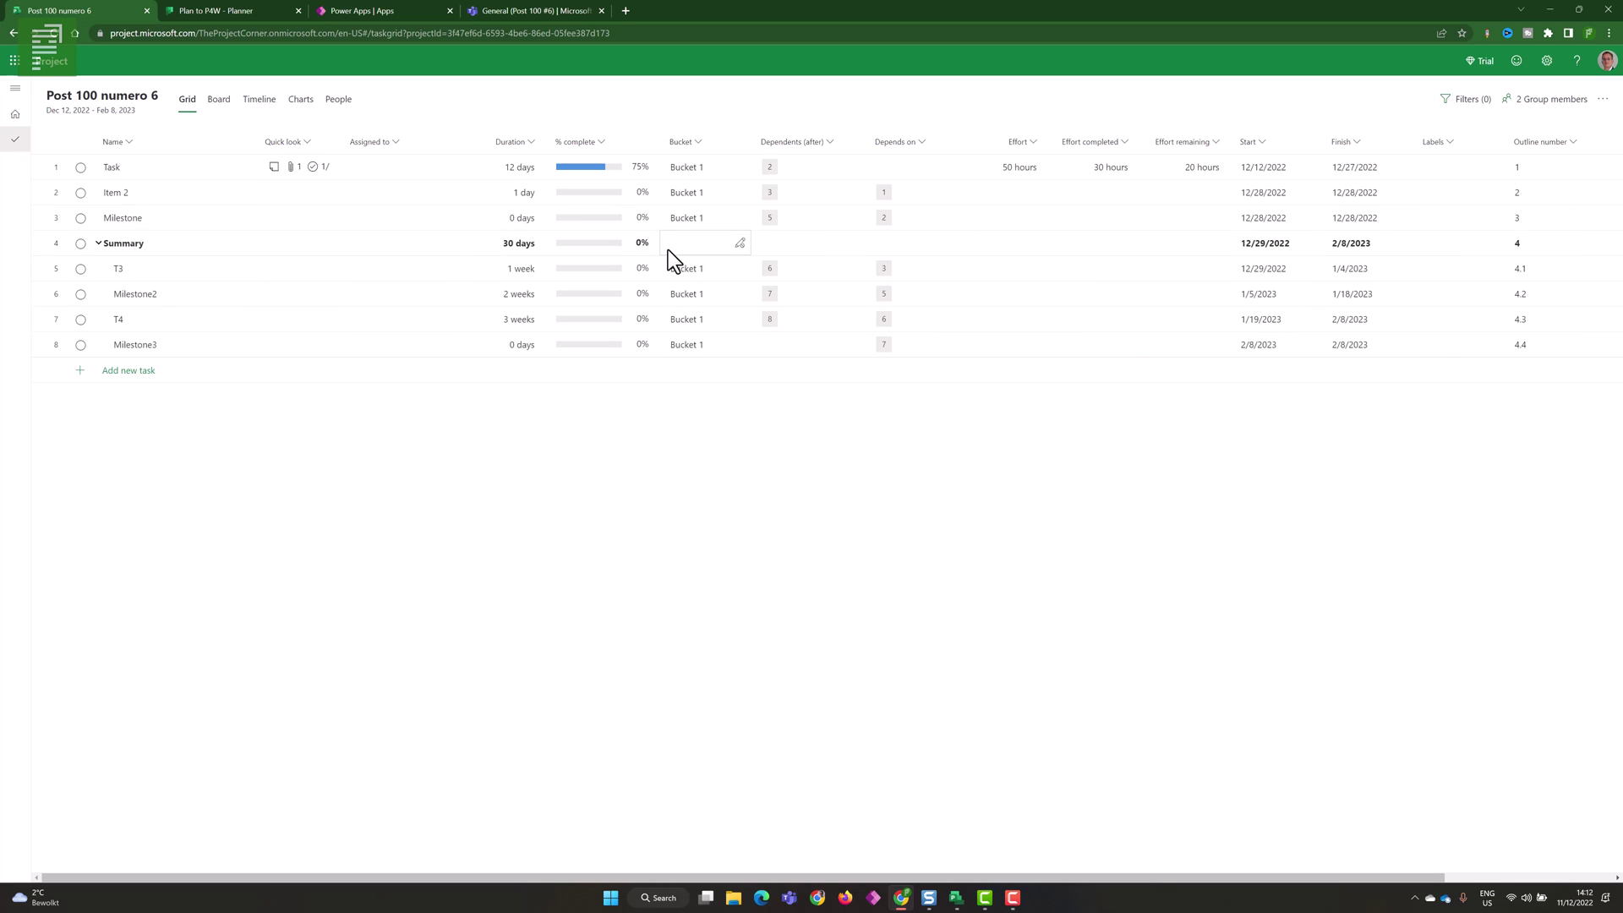
click(225, 108)
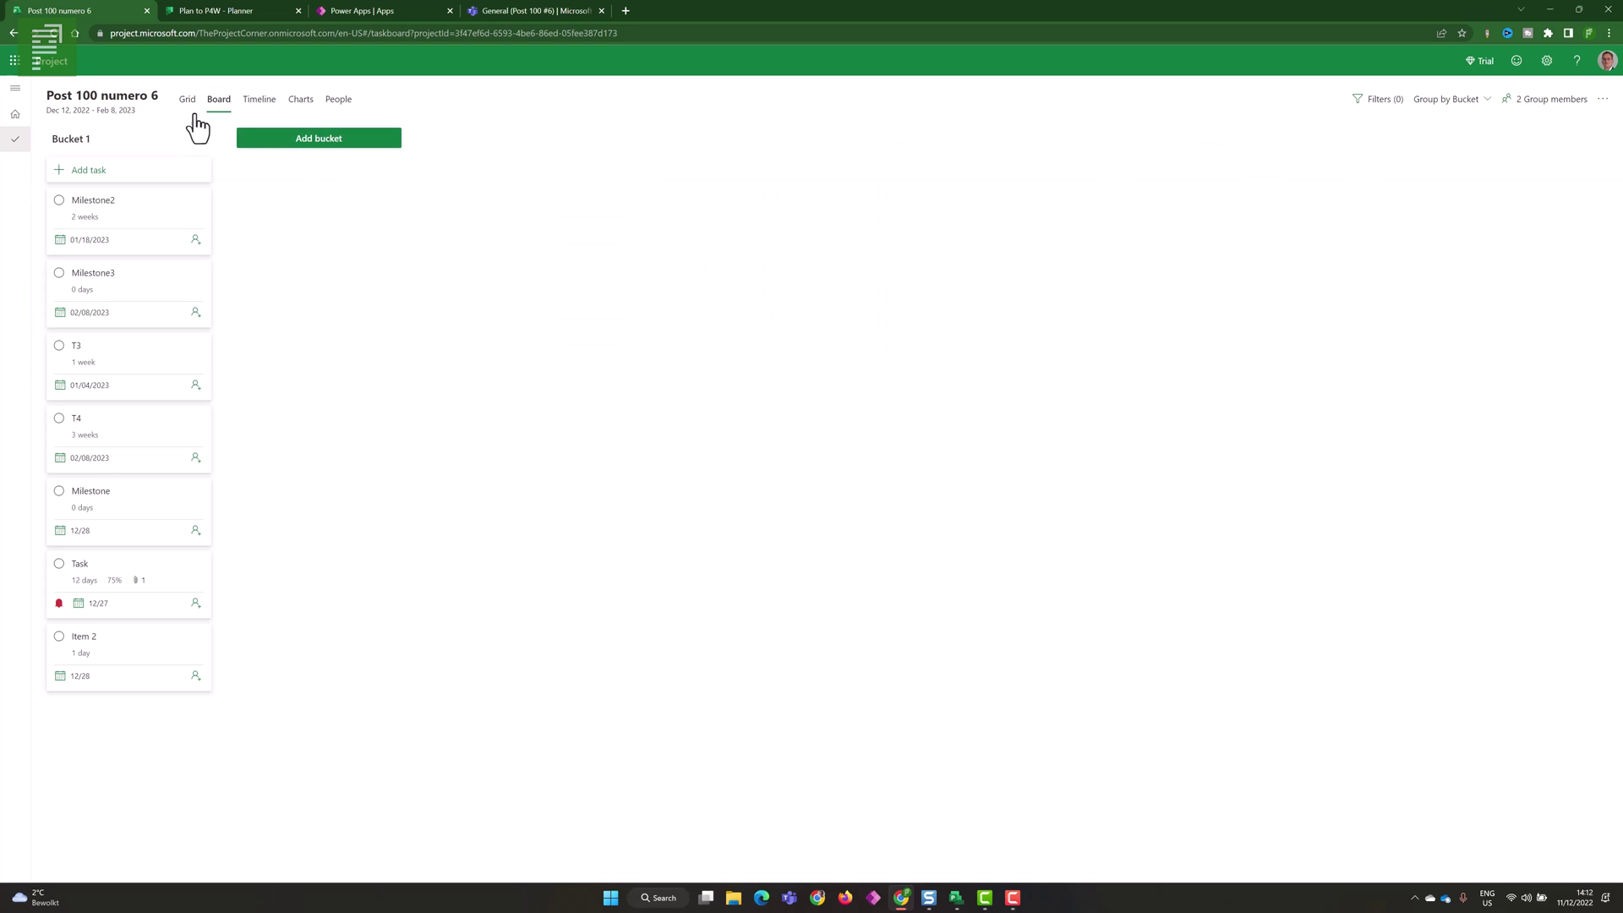
- Rename Bucket 1 to 'Things to do' and add a 'doing now' bucket
drag(85, 139, 8, 149)
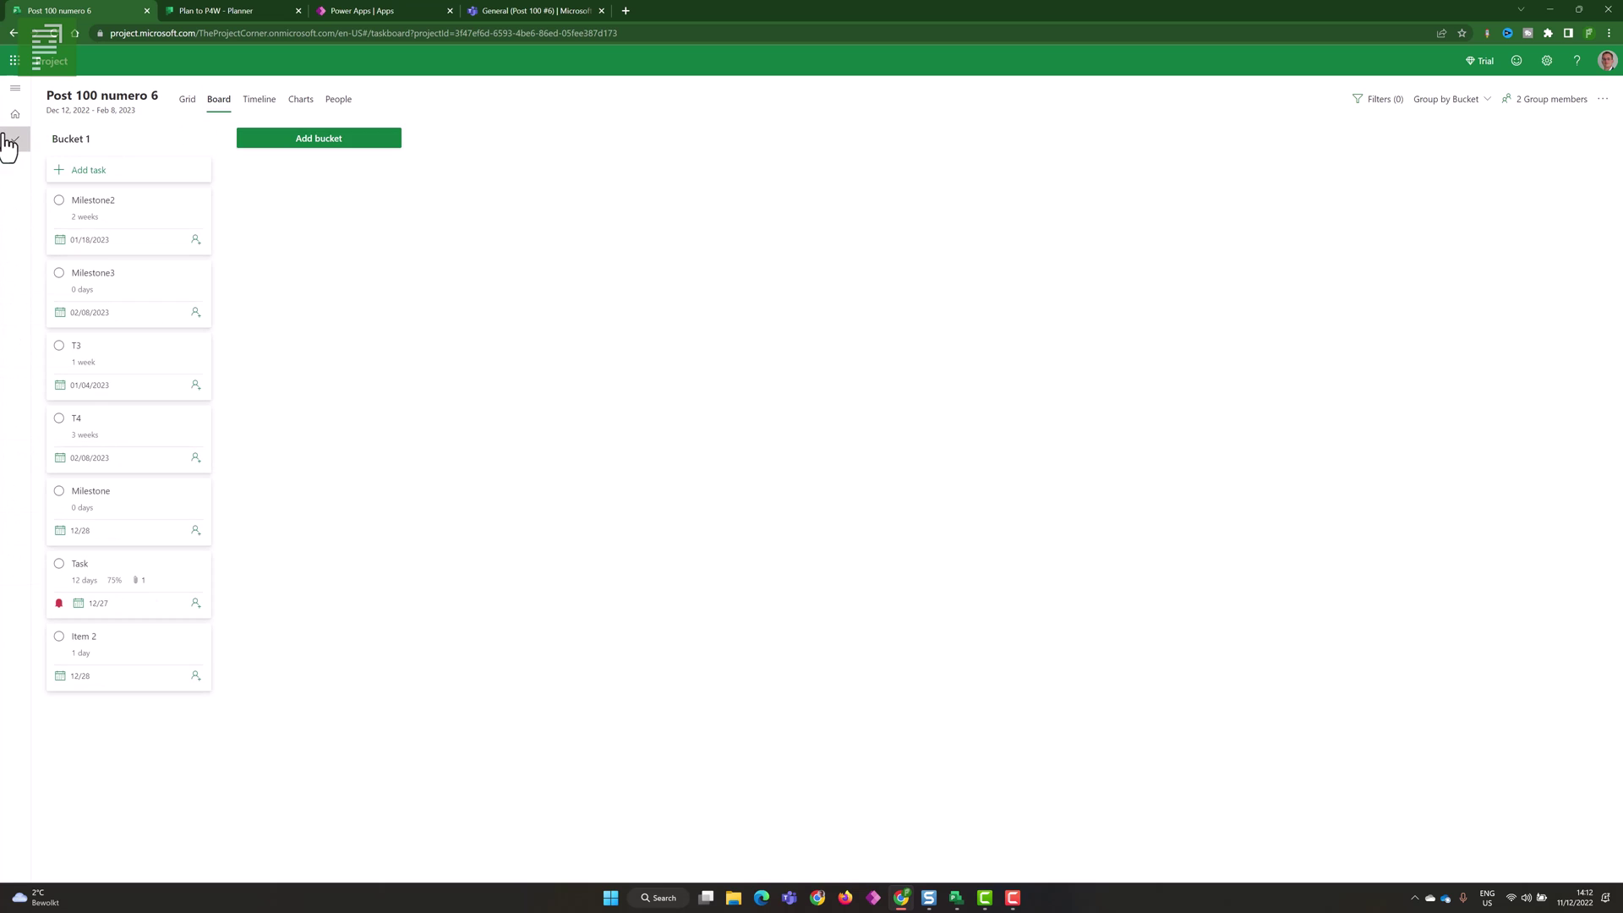
double_click(105, 142)
key(BackSpace)
key(BackSpace)
key(BackSpace)
key(BackSpace)
key(BackSpace)
key(BackSpace)
key(BackSpace)
key(BackSpace)
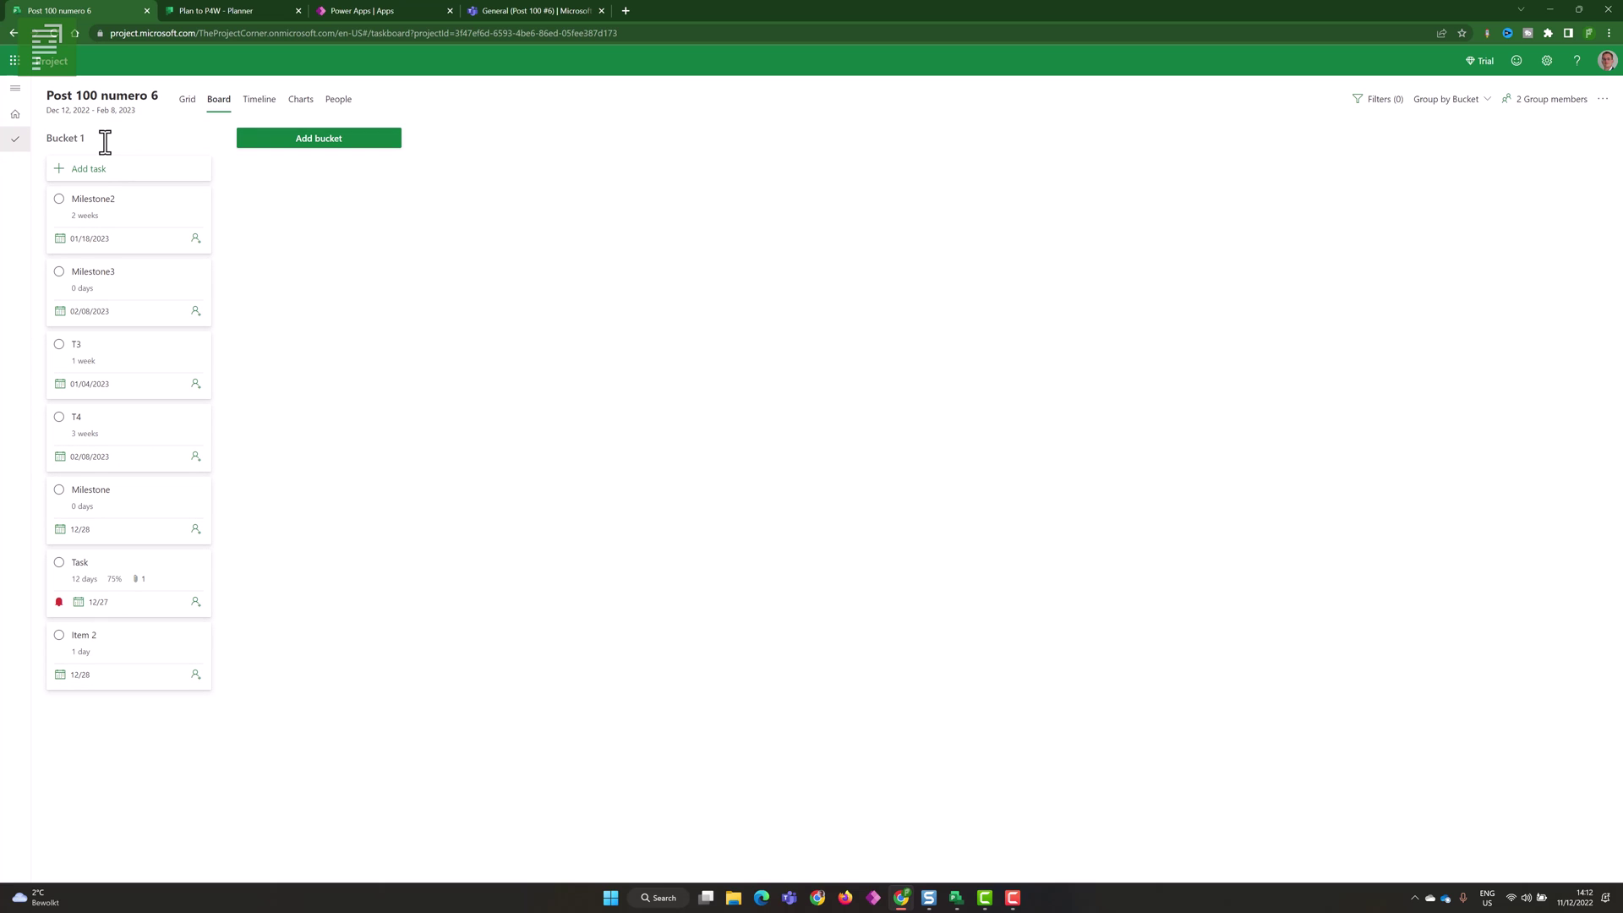
text(Things to do)
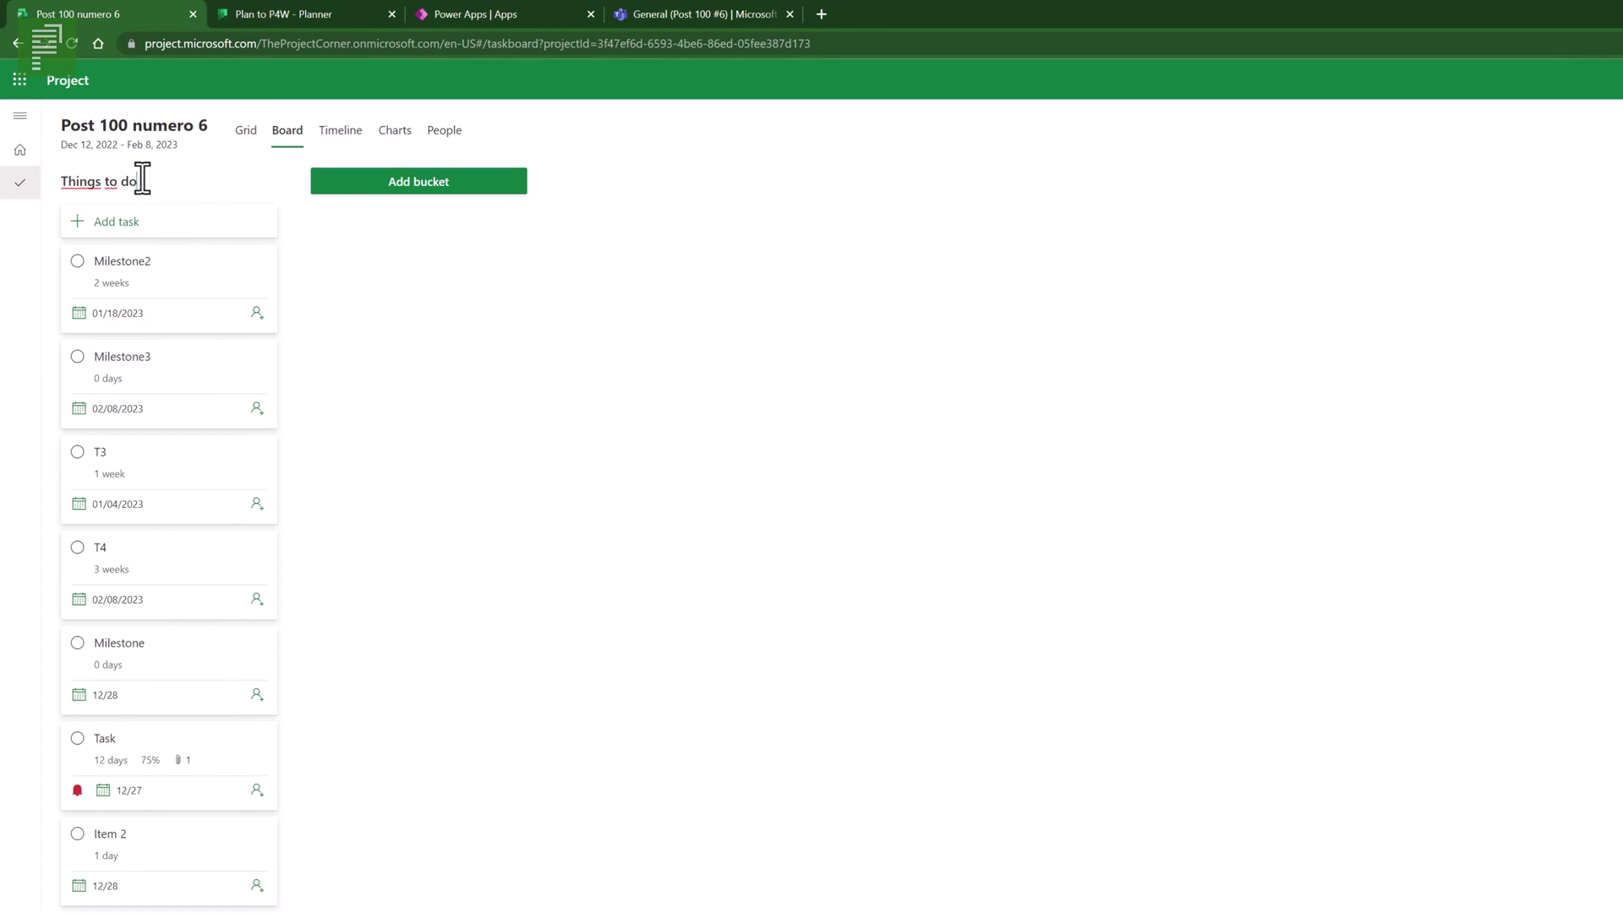
key(Return)
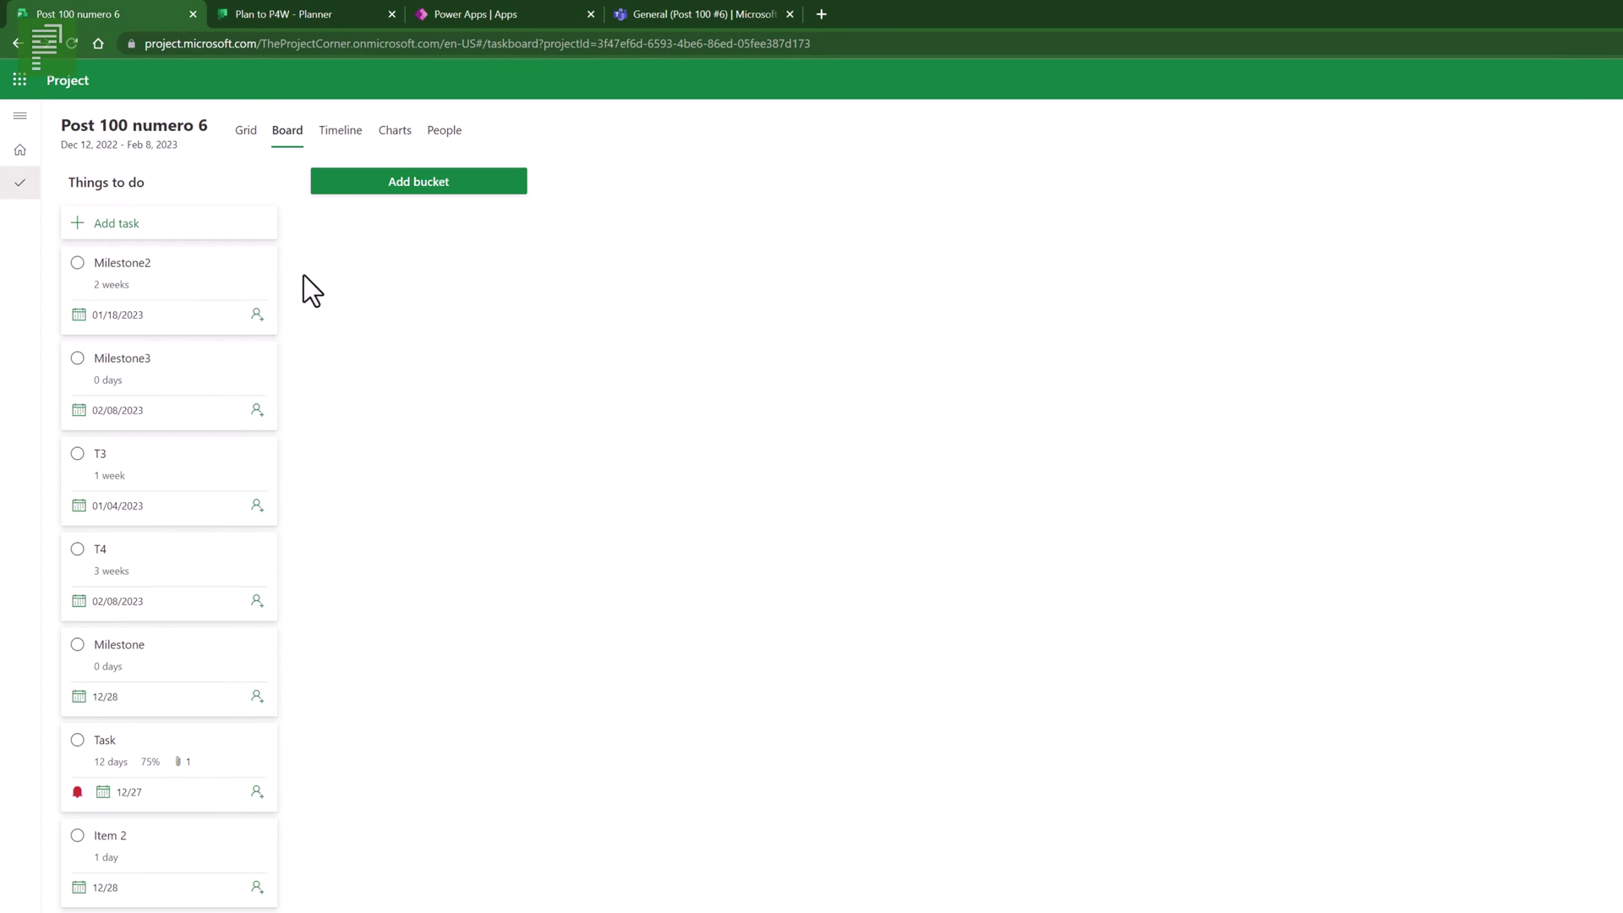
click(335, 188)
text(doing now)
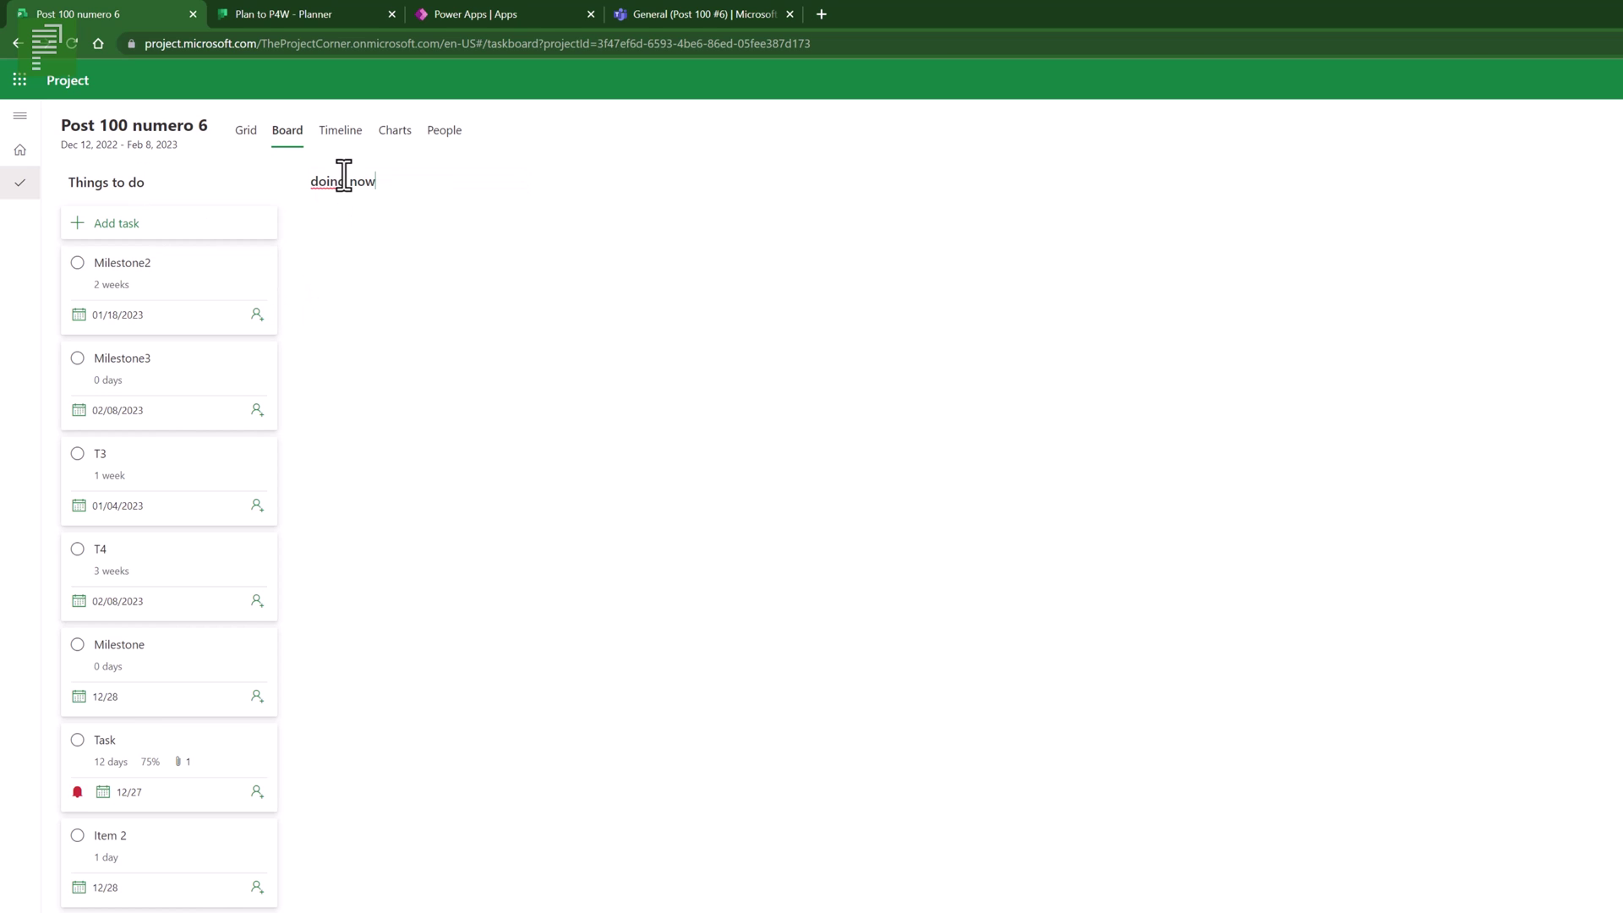
key(Return)
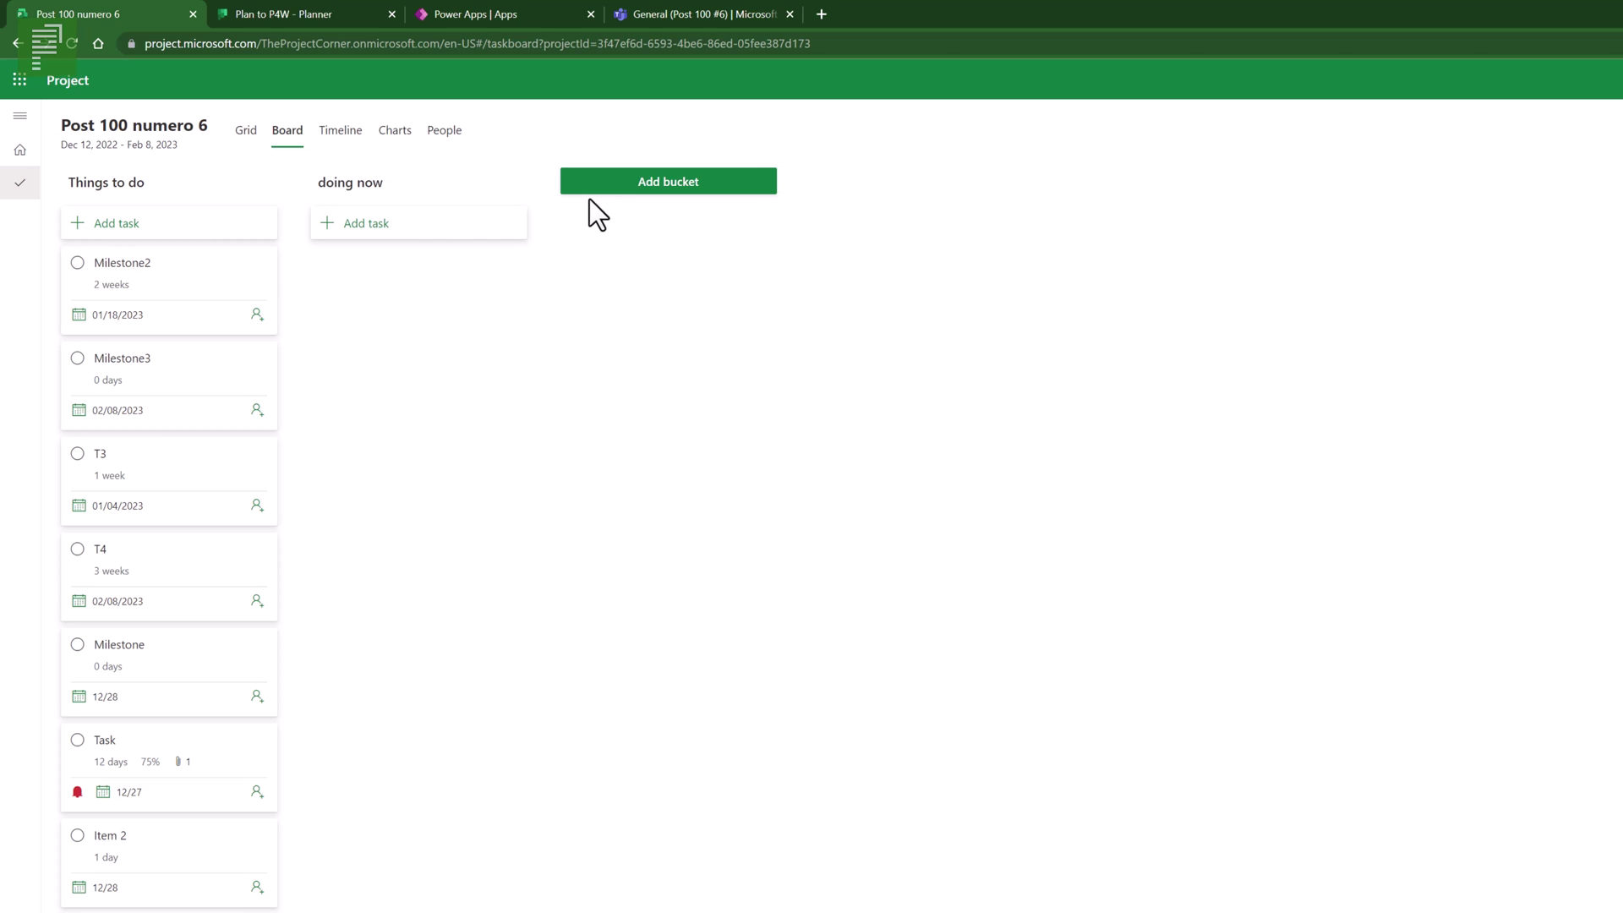
- Add the 'Unit testing' and 'Milestones' buckets
click(591, 193)
text(com)
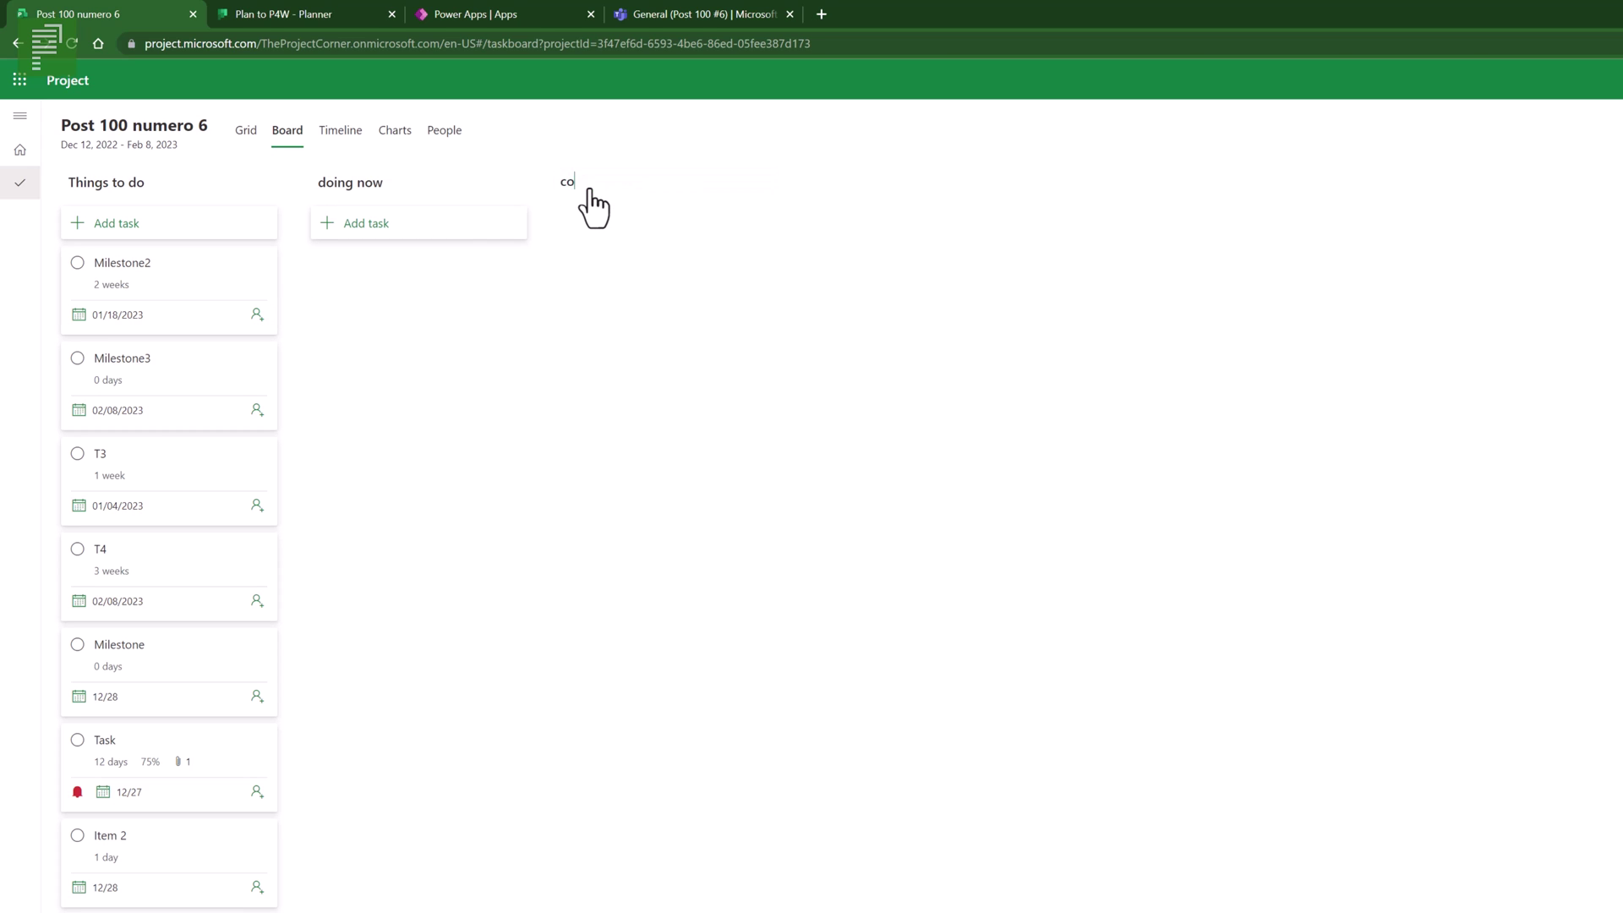
key(BackSpace)
key(BackSpace)
key(BackSpace)
text(completing)
double_click(591, 190)
text(Unit testing)
click(633, 288)
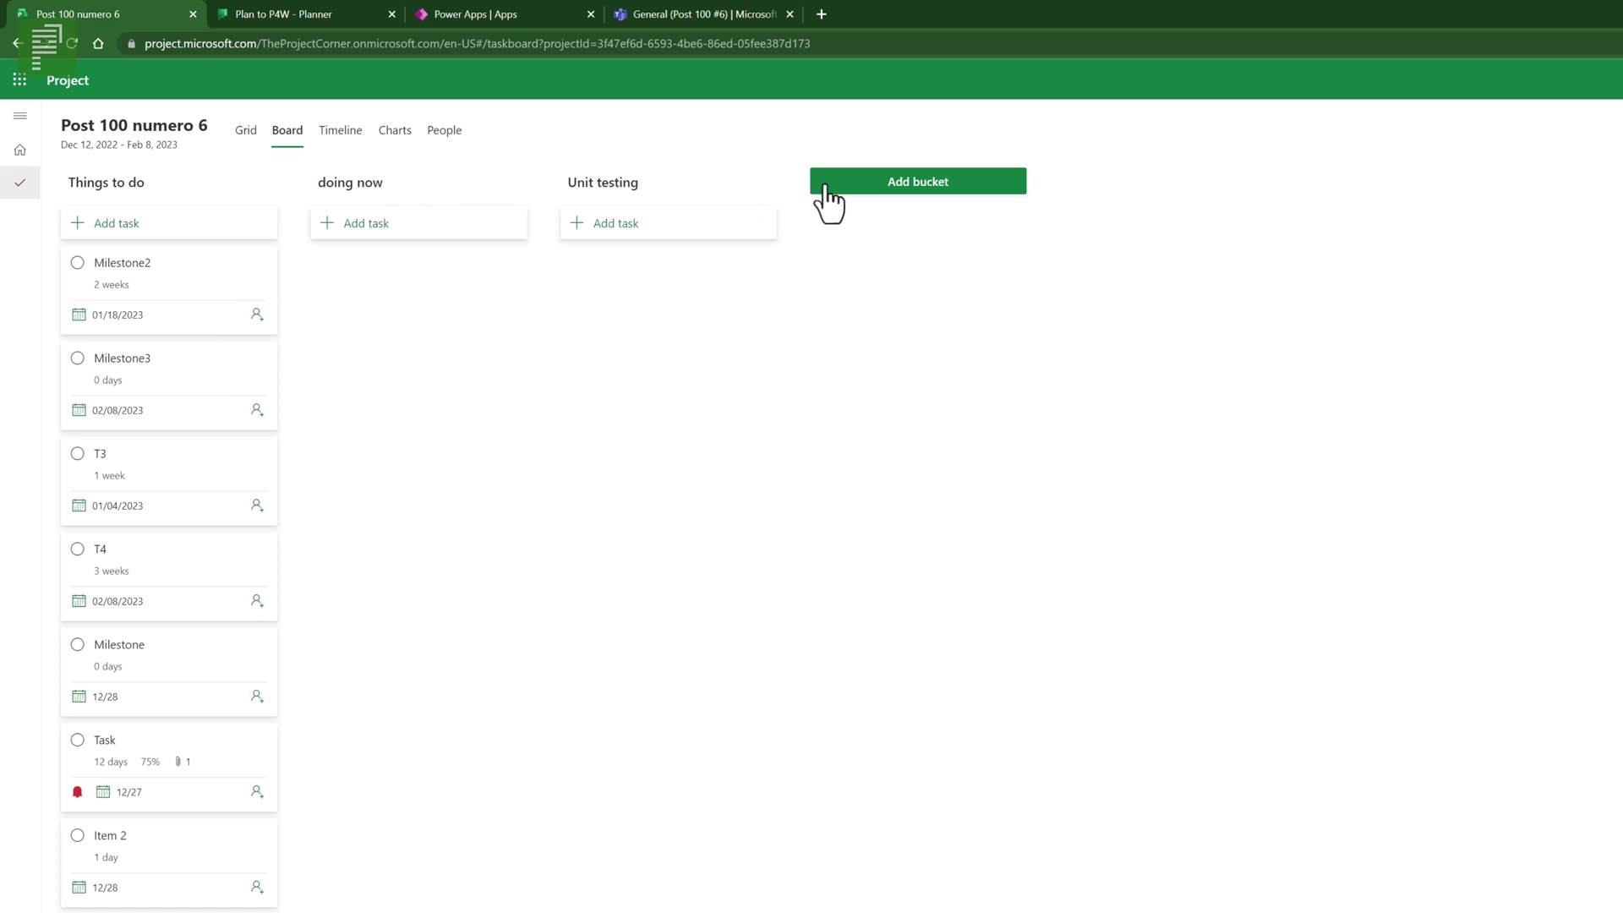
click(886, 200)
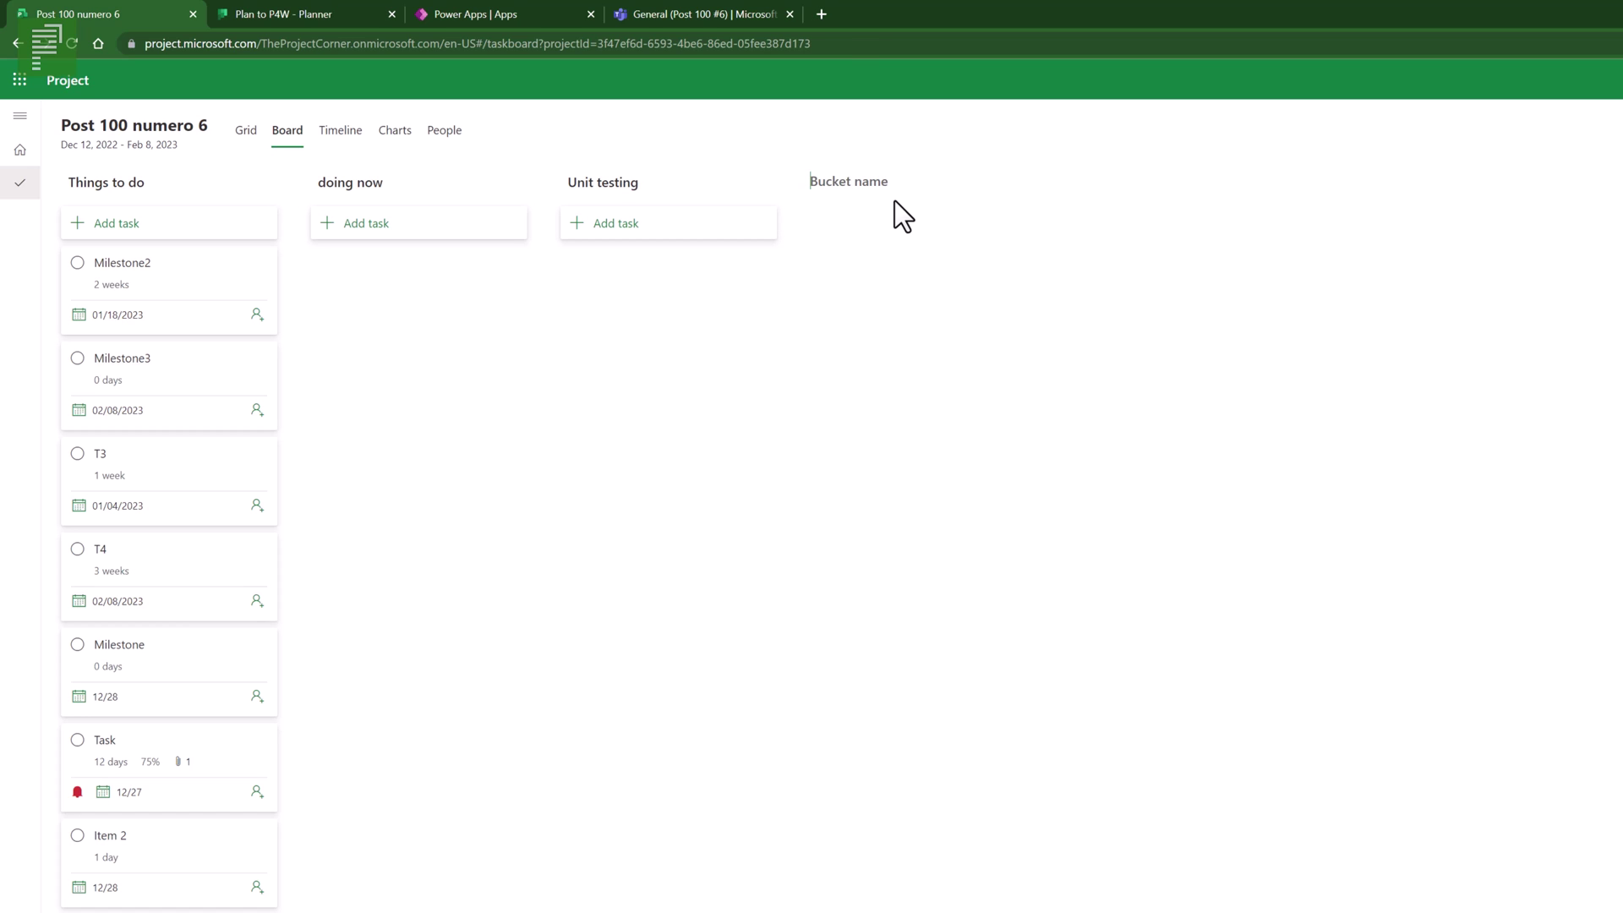
text(Milestones)
key(Return)
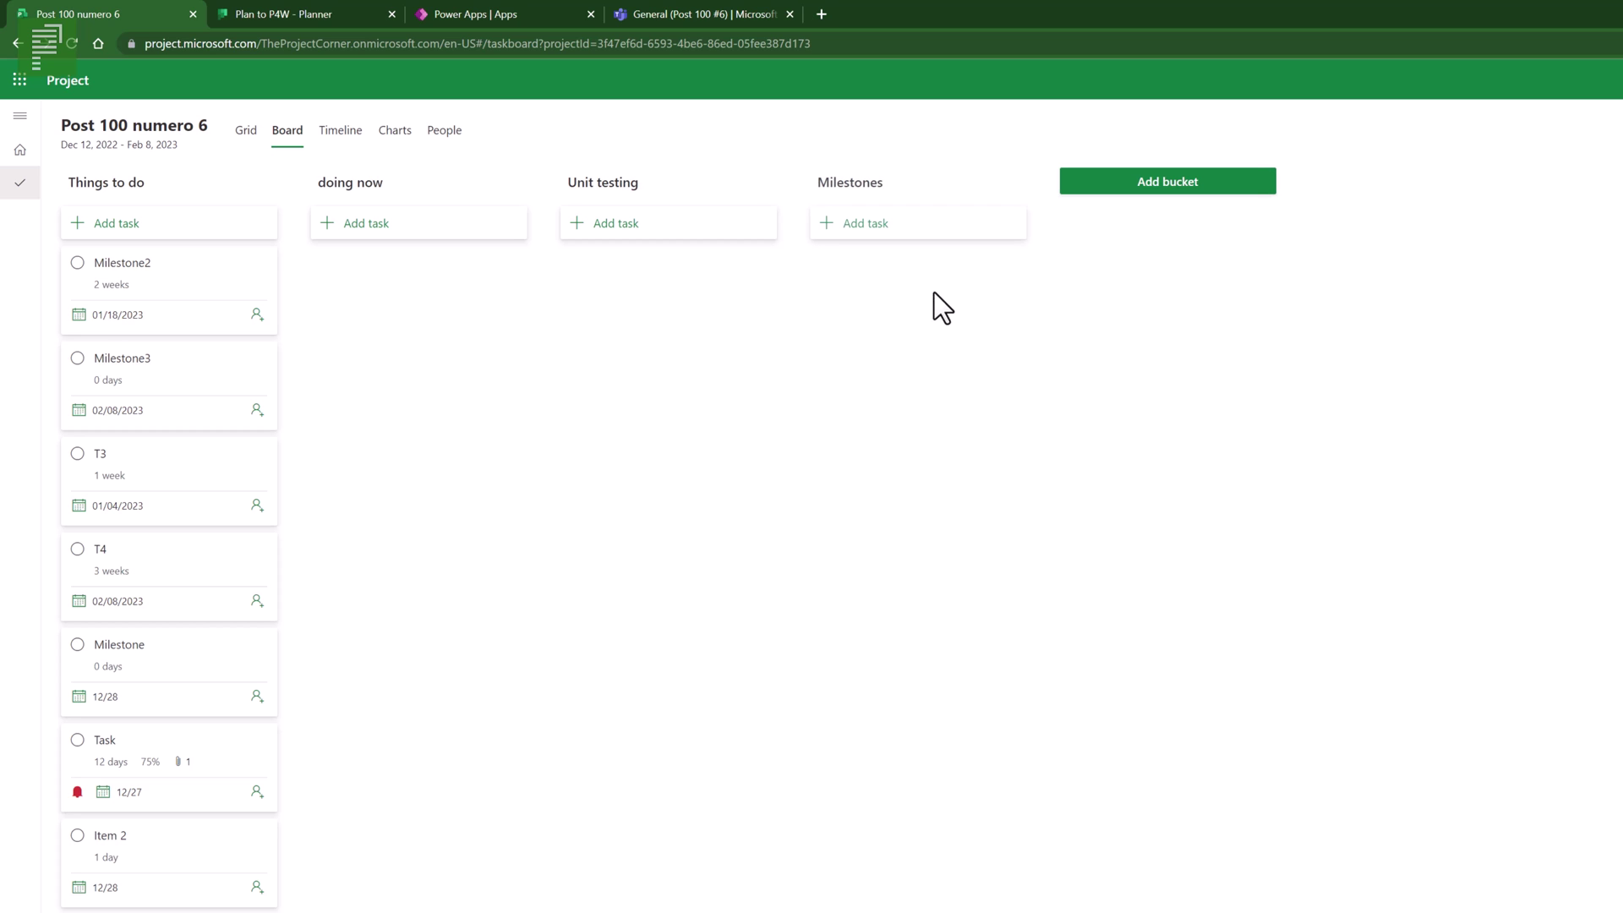
- Move the milestone cards to Milestones, Item 2 to doing now, and T4 to Unit testing
drag(152, 272, 873, 229)
drag(161, 287, 910, 284)
drag(185, 270, 922, 376)
drag(148, 490, 931, 489)
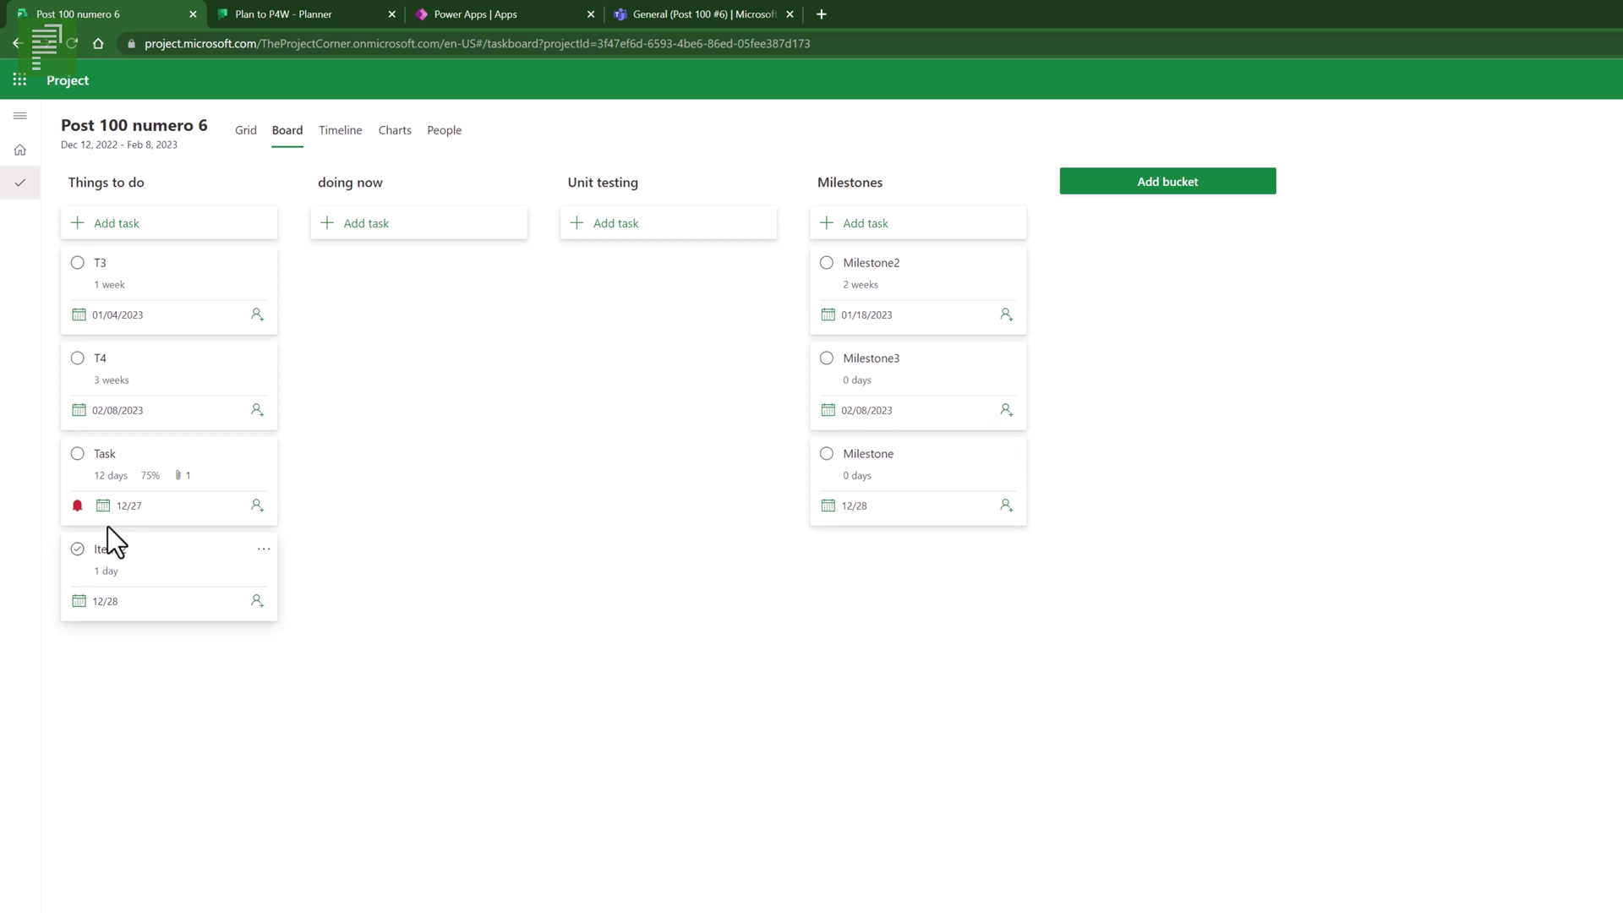
drag(123, 565, 416, 275)
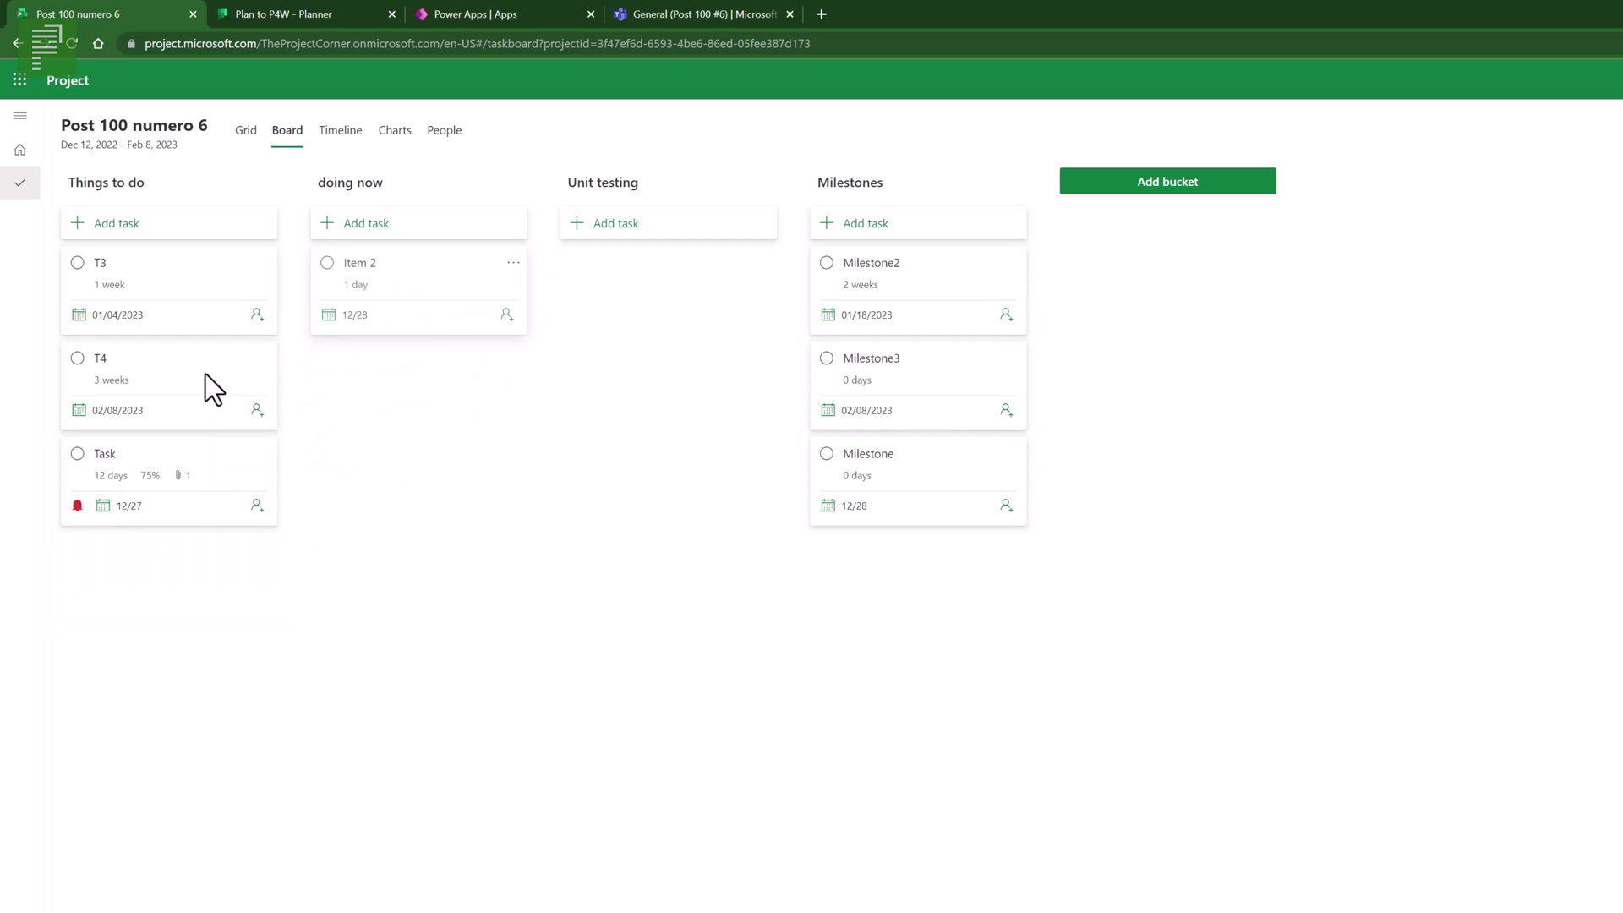
drag(144, 406, 643, 296)
- Colour doing now bright green and Unit testing pale green, then return to Grid
mouse_move(452, 181)
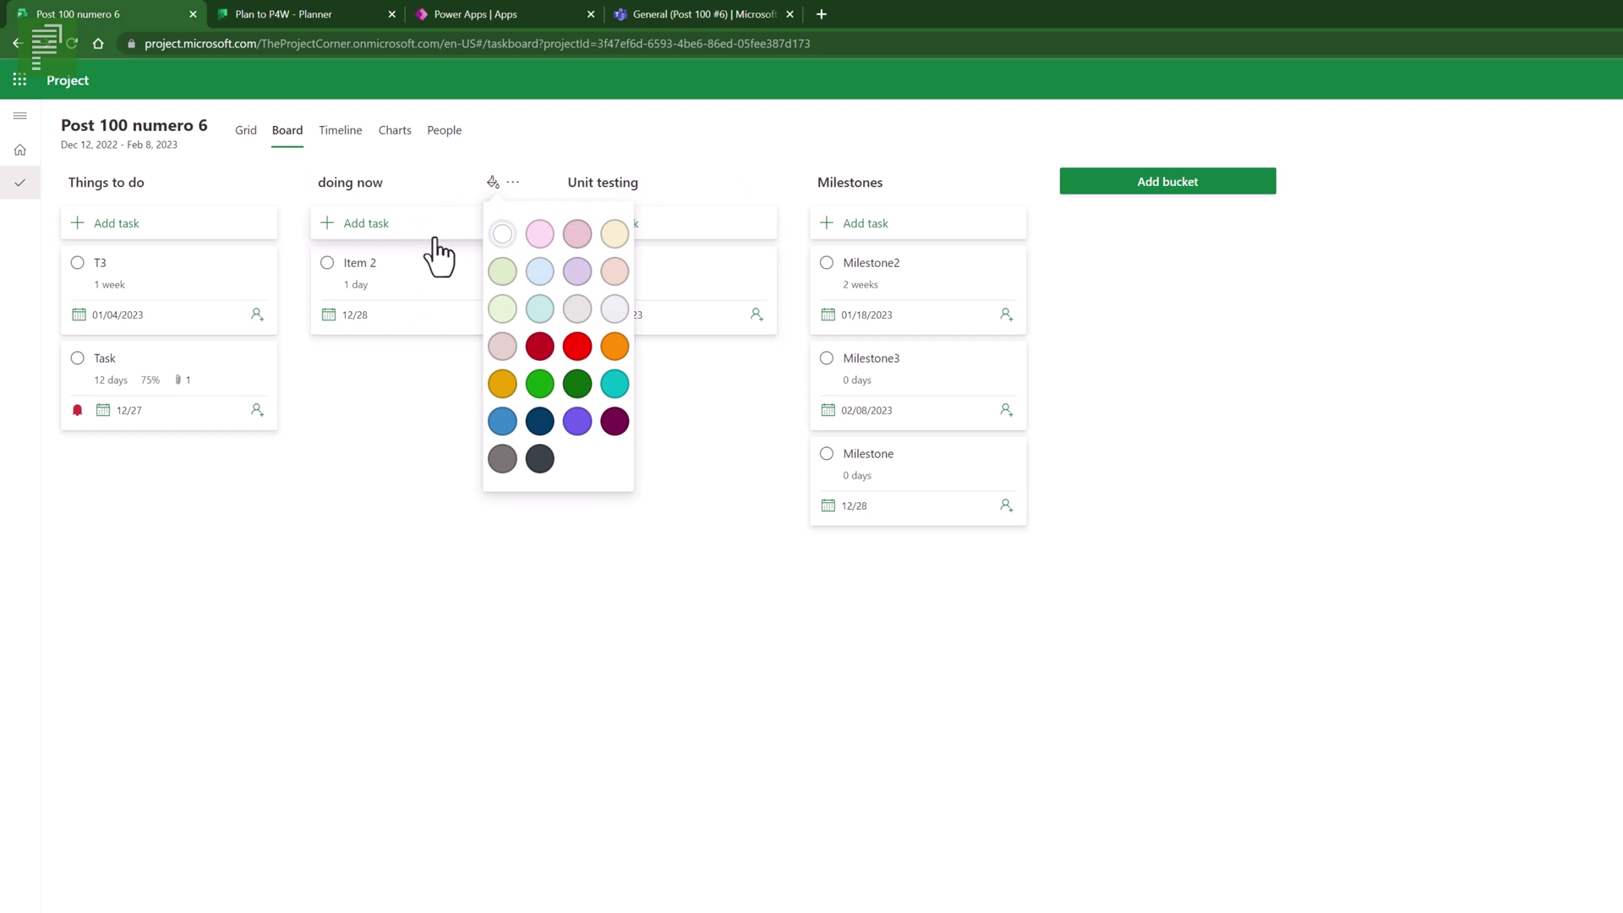
click(540, 384)
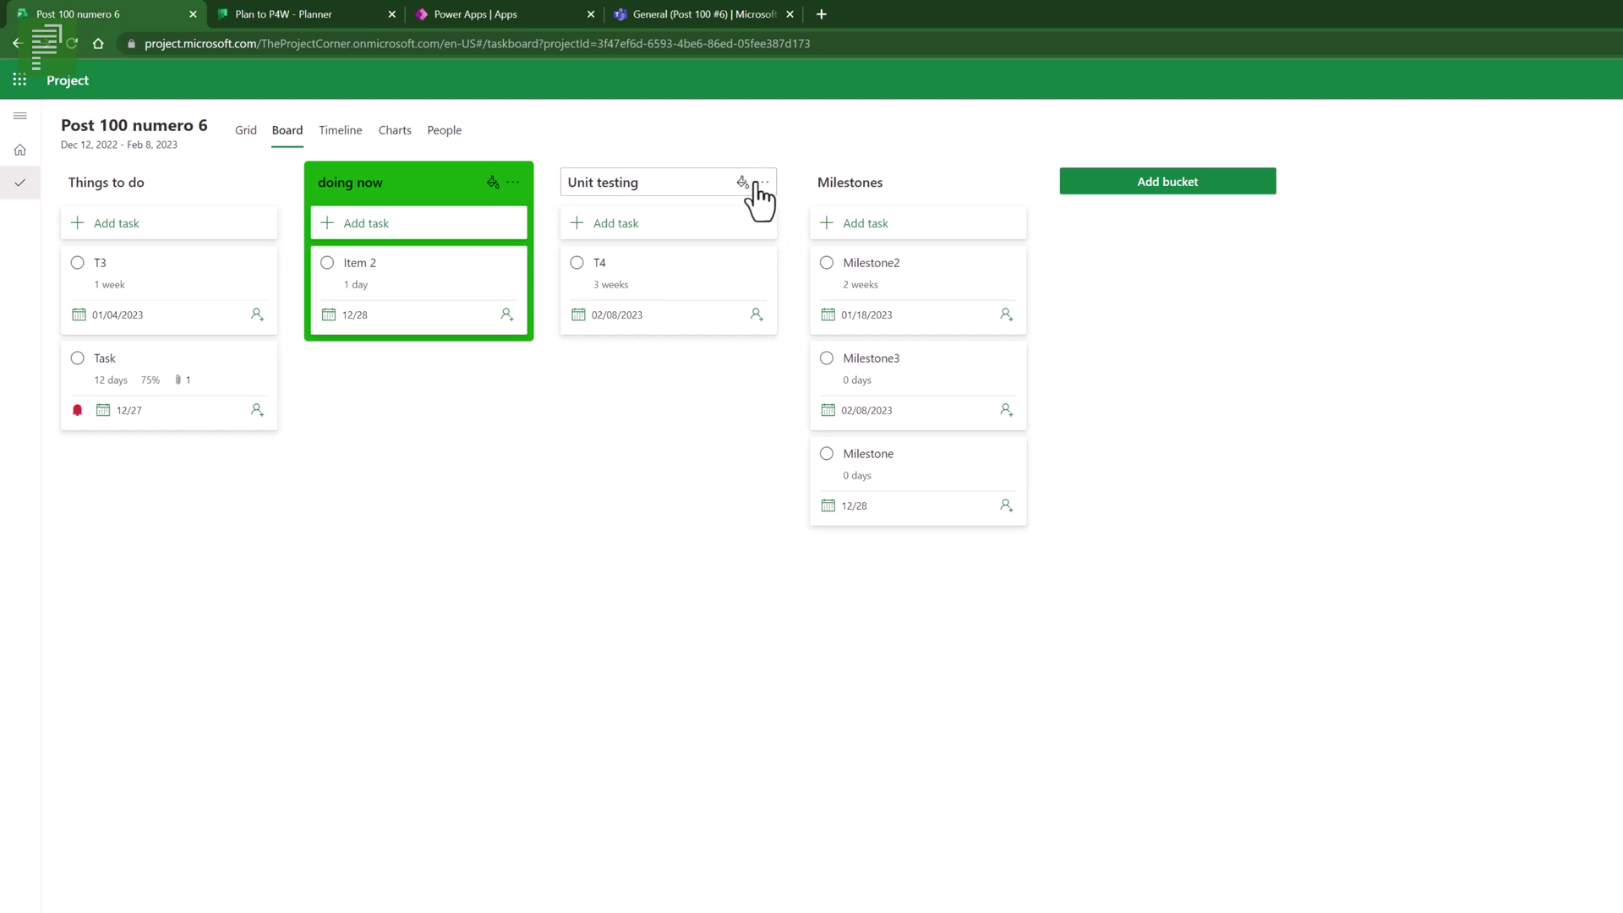
click(744, 181)
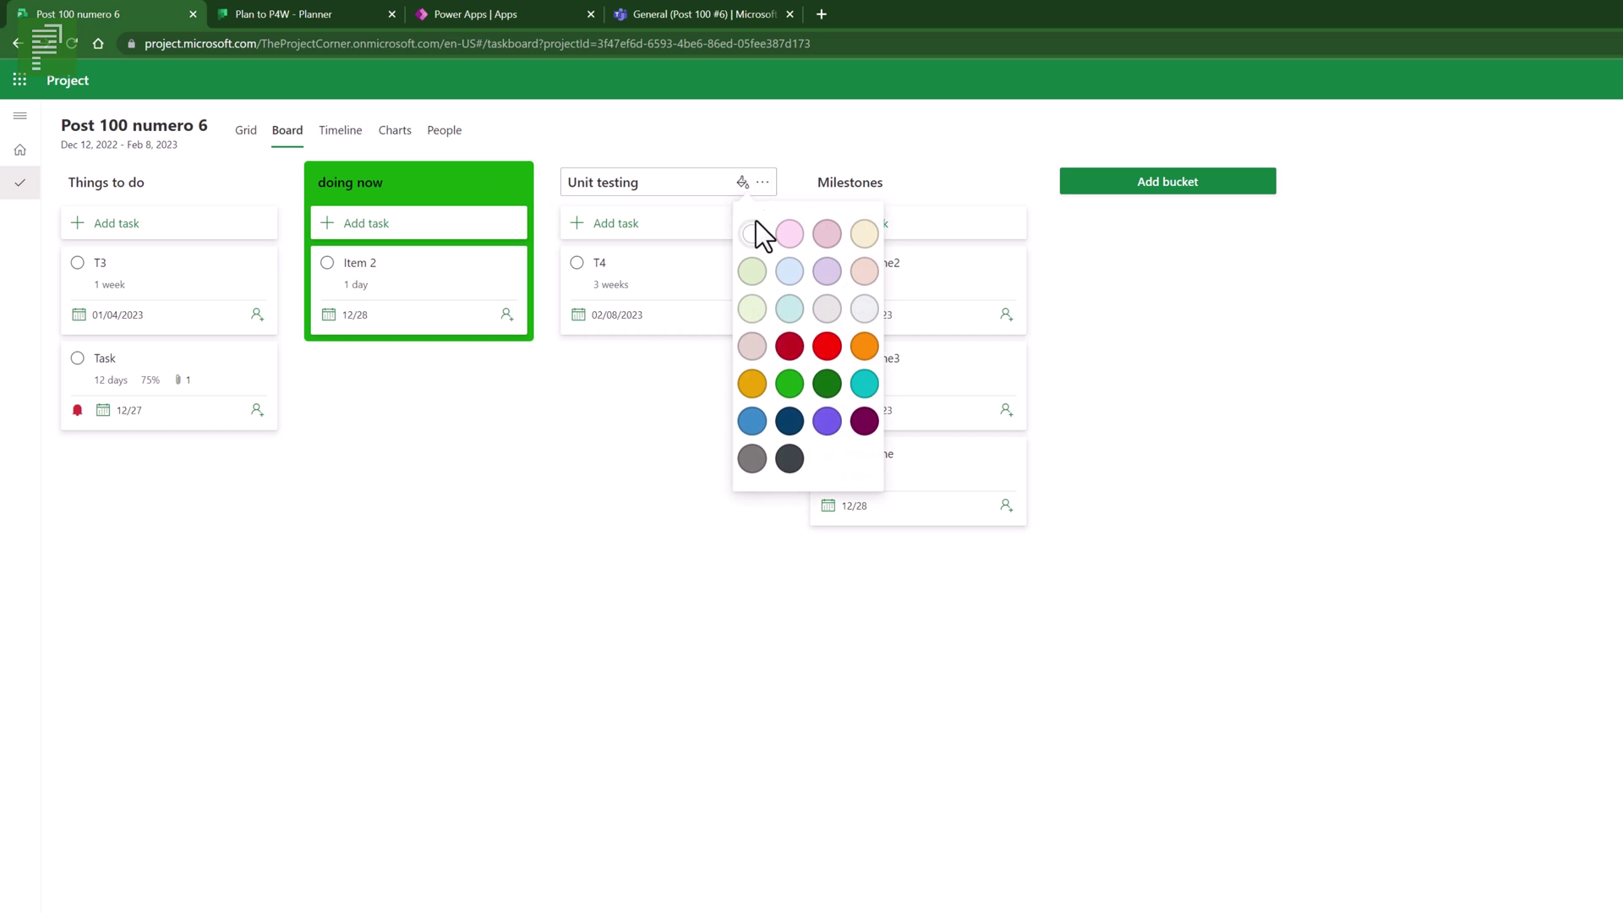
click(755, 335)
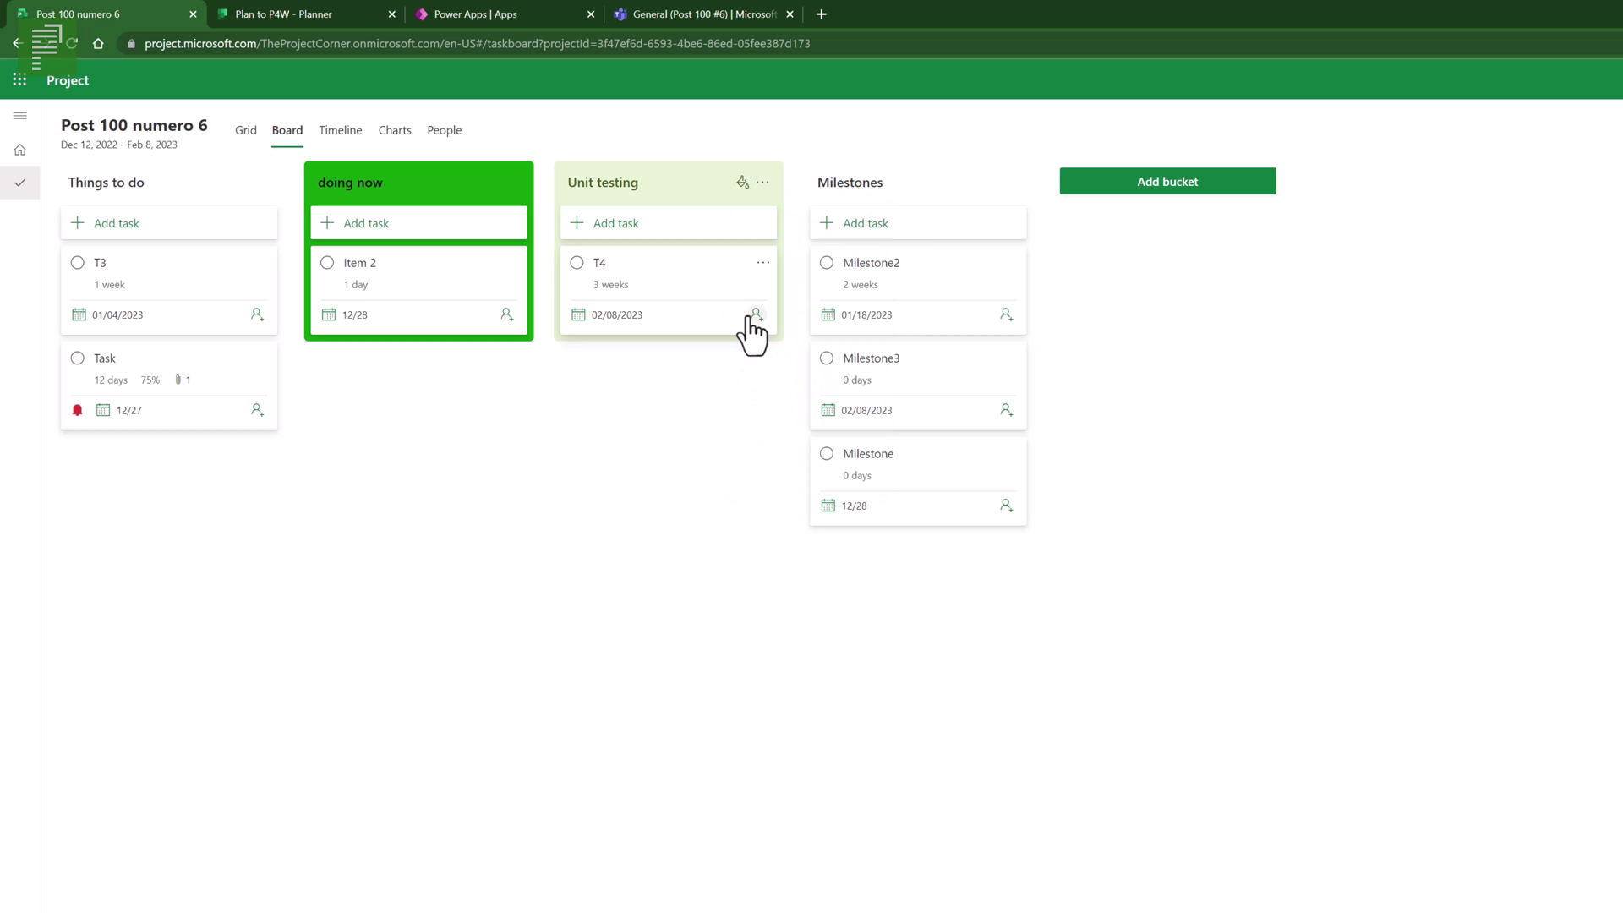
click(246, 132)
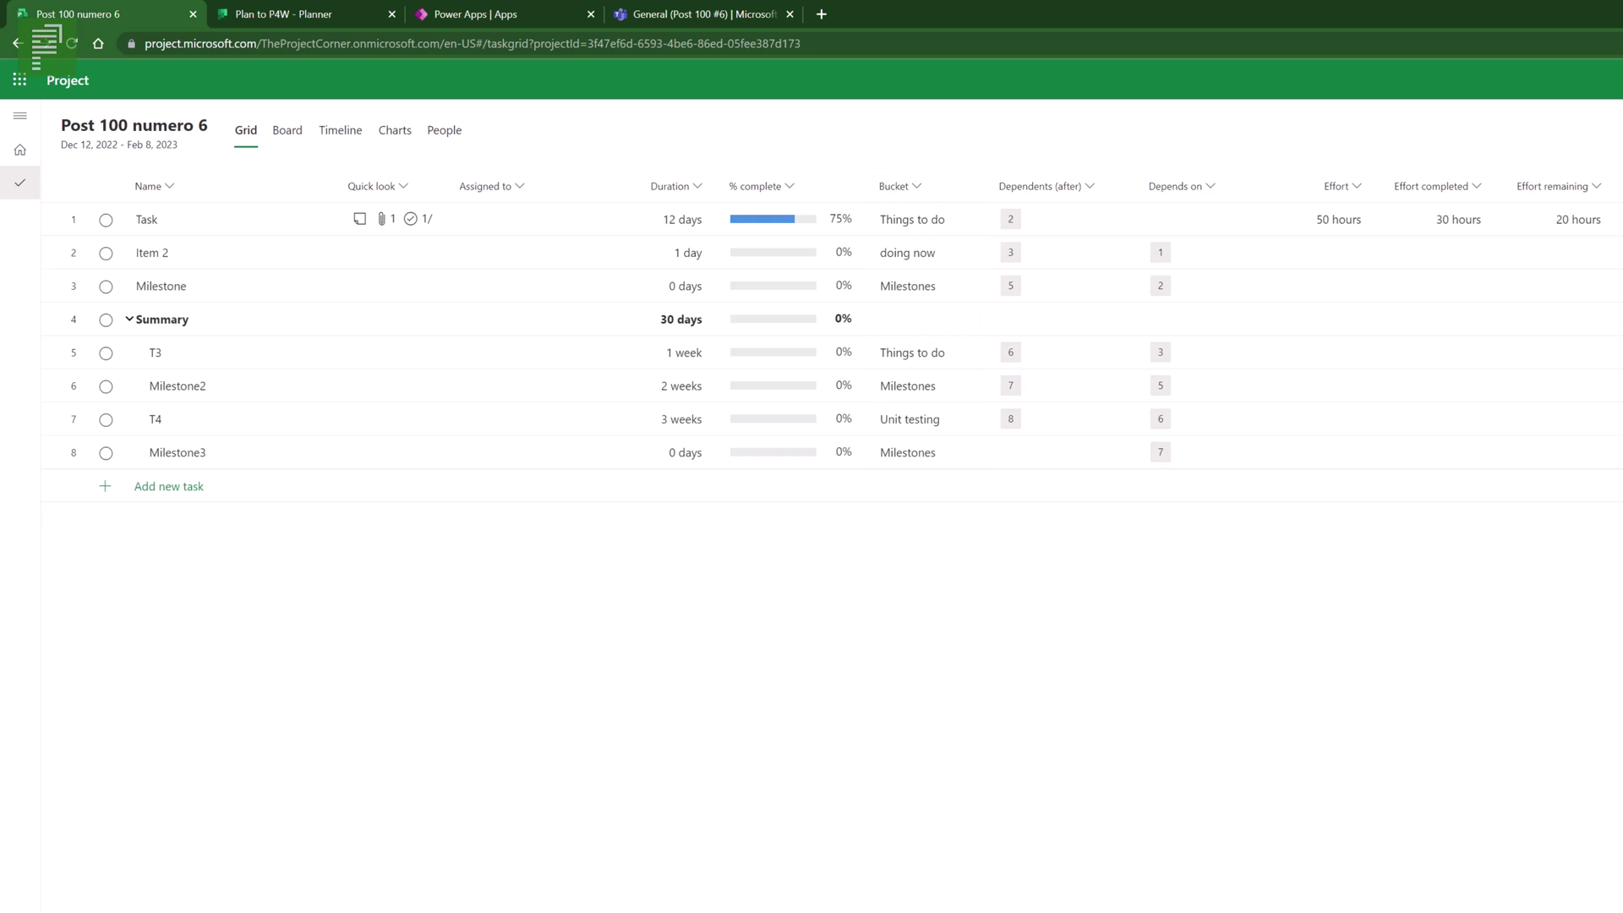
- In the first task's Labels cell, rename Pink to 'This is a Pink lable' and assign it
scroll(841, 338, right, 3)
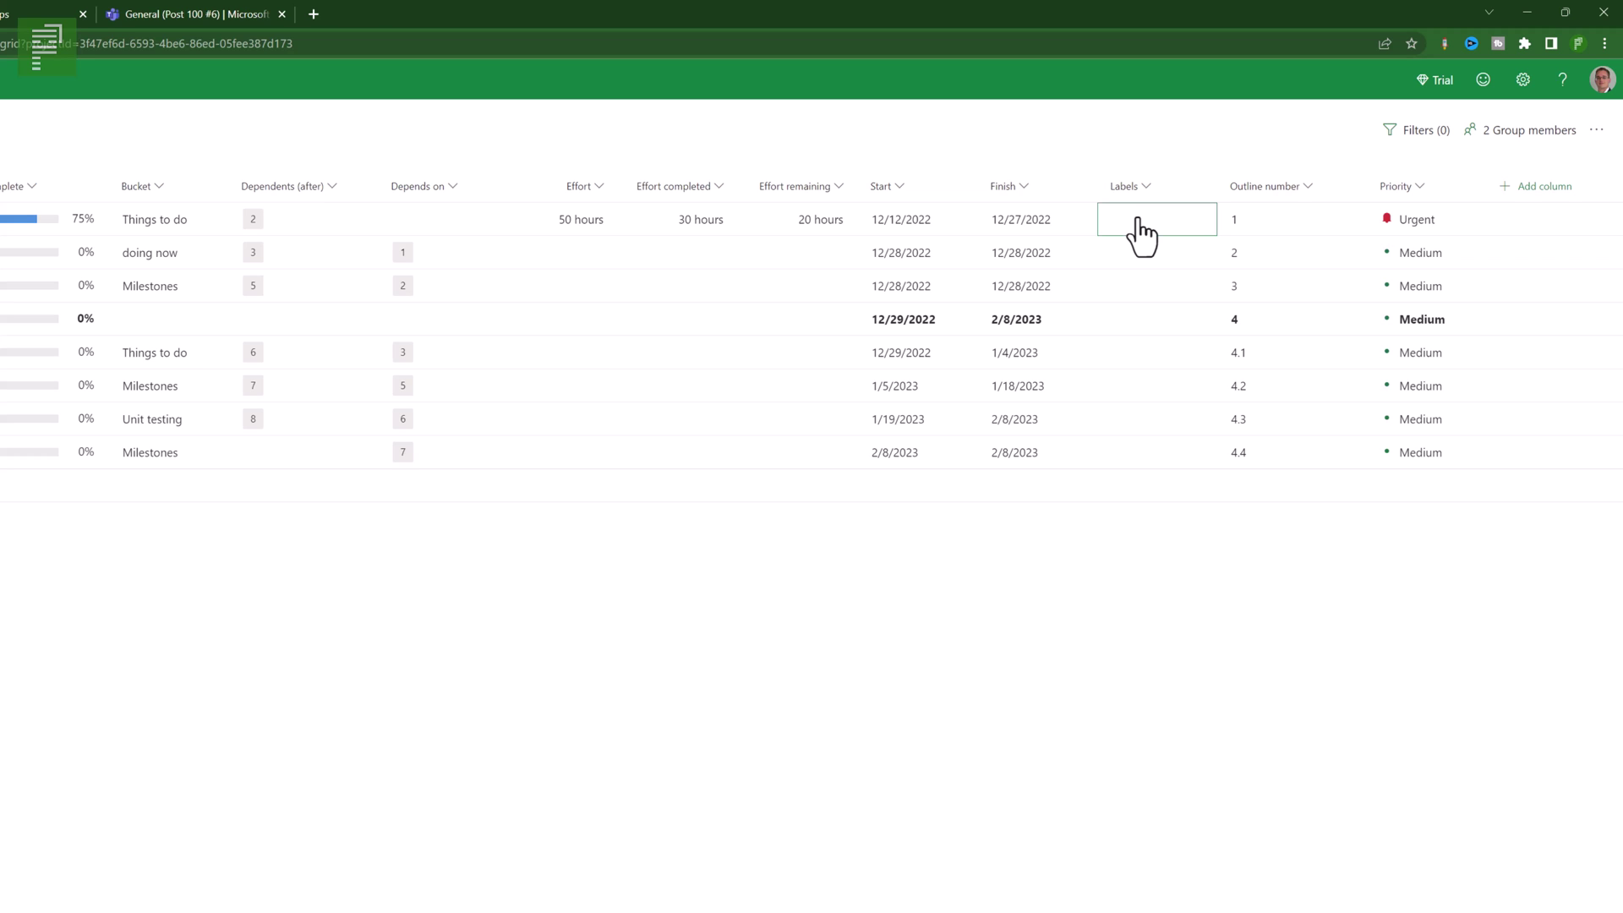
click(1164, 230)
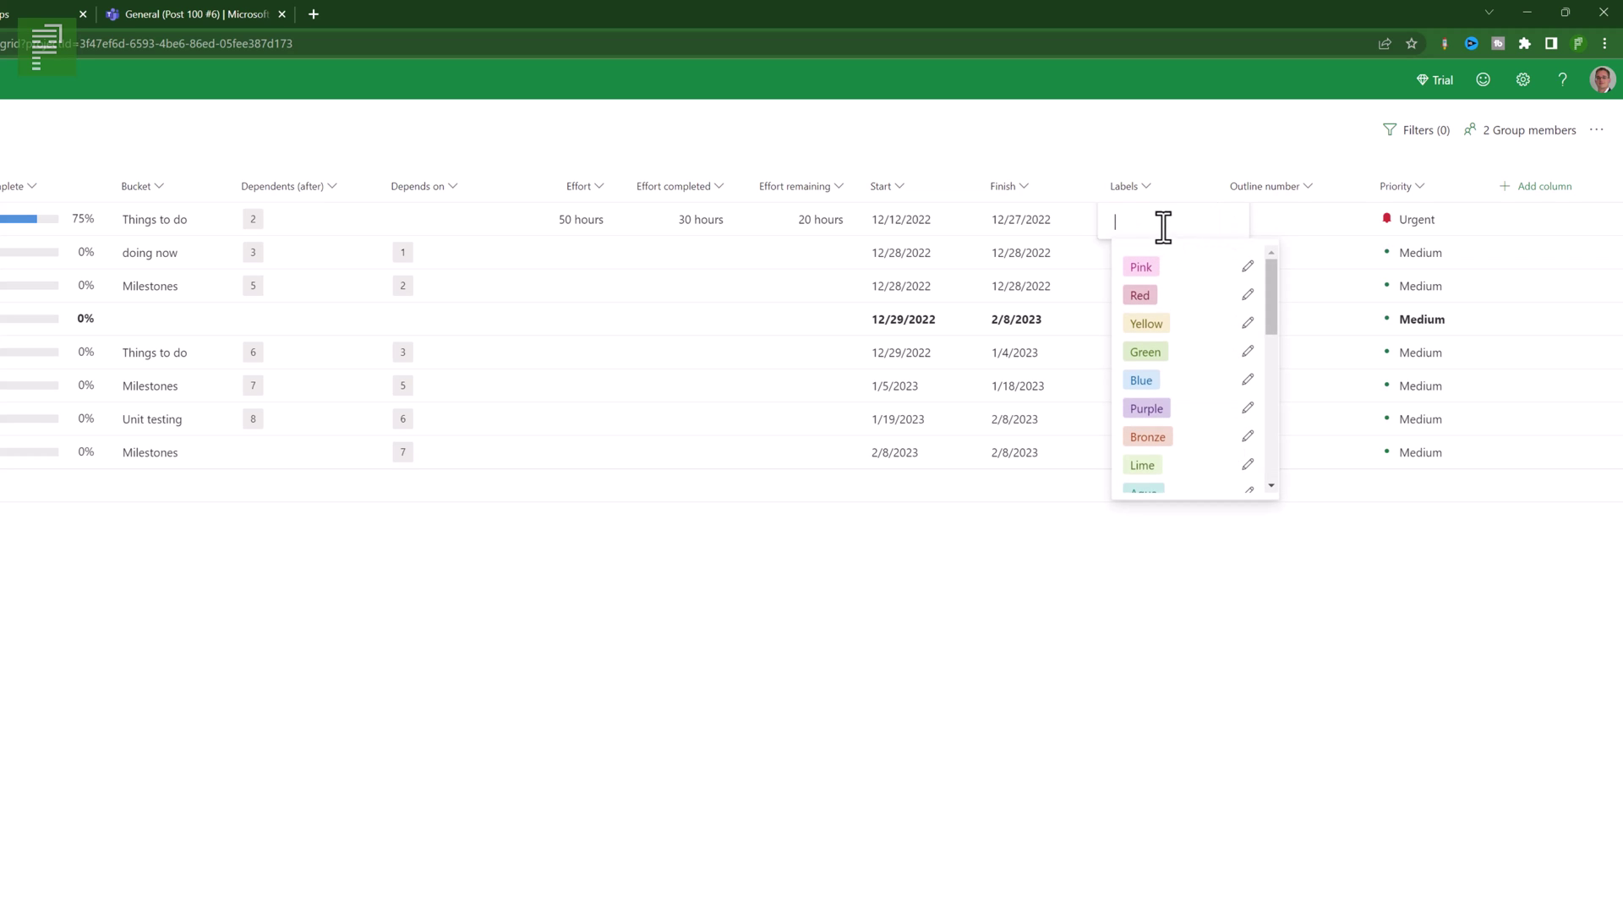
mouse_move(1275, 272)
mouse_down()
mouse_move(1276, 435)
mouse_move(1279, 267)
mouse_up()
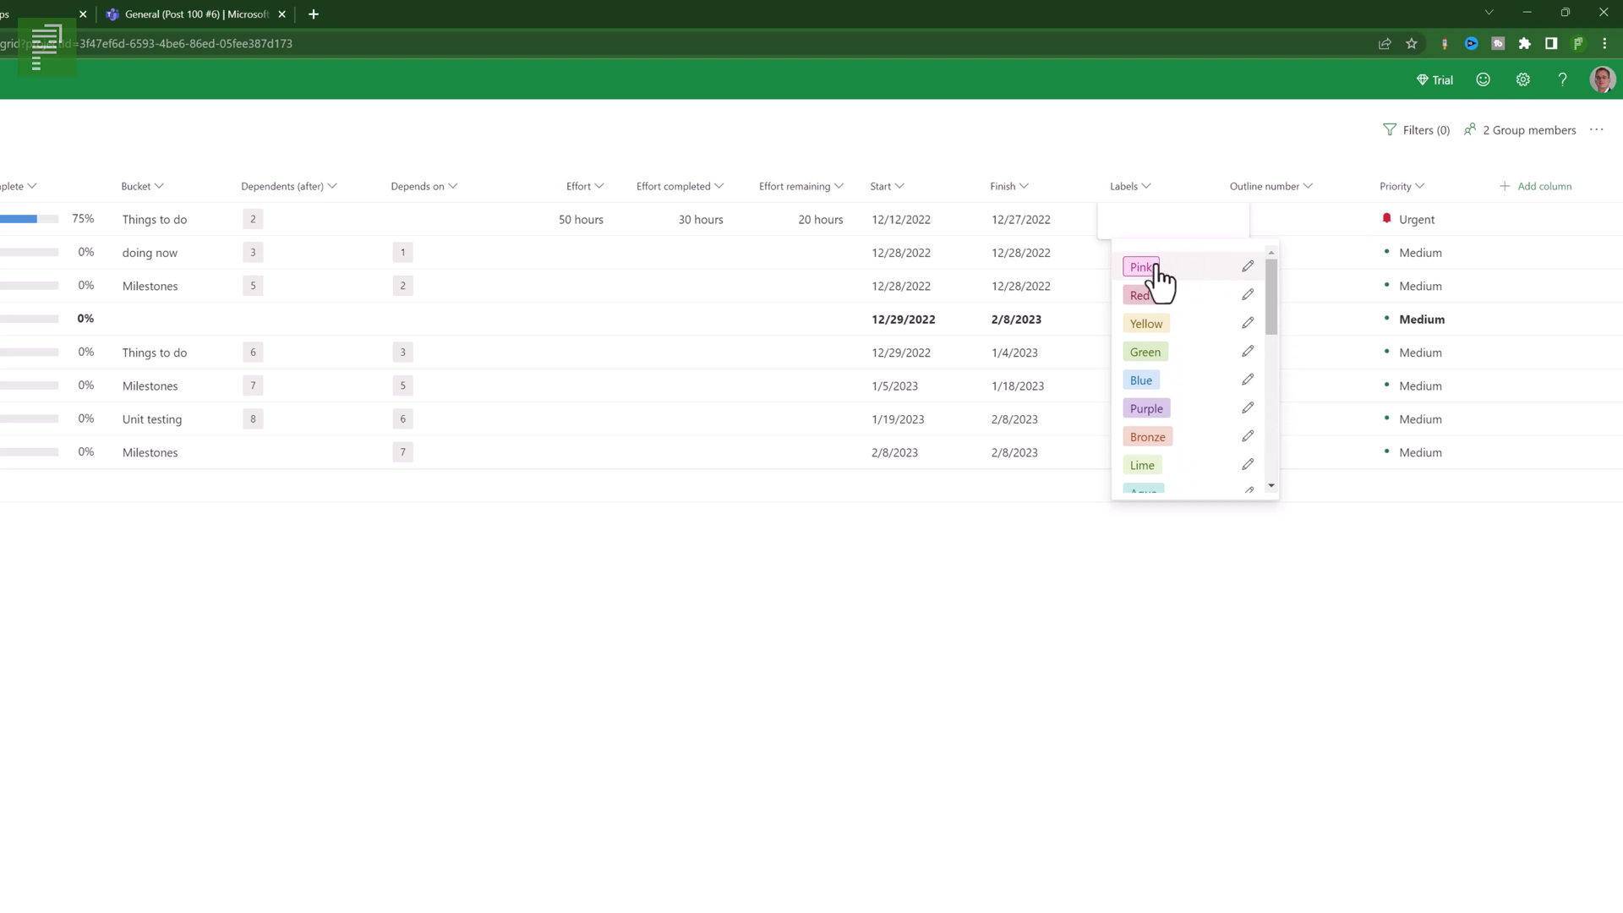
click(1249, 267)
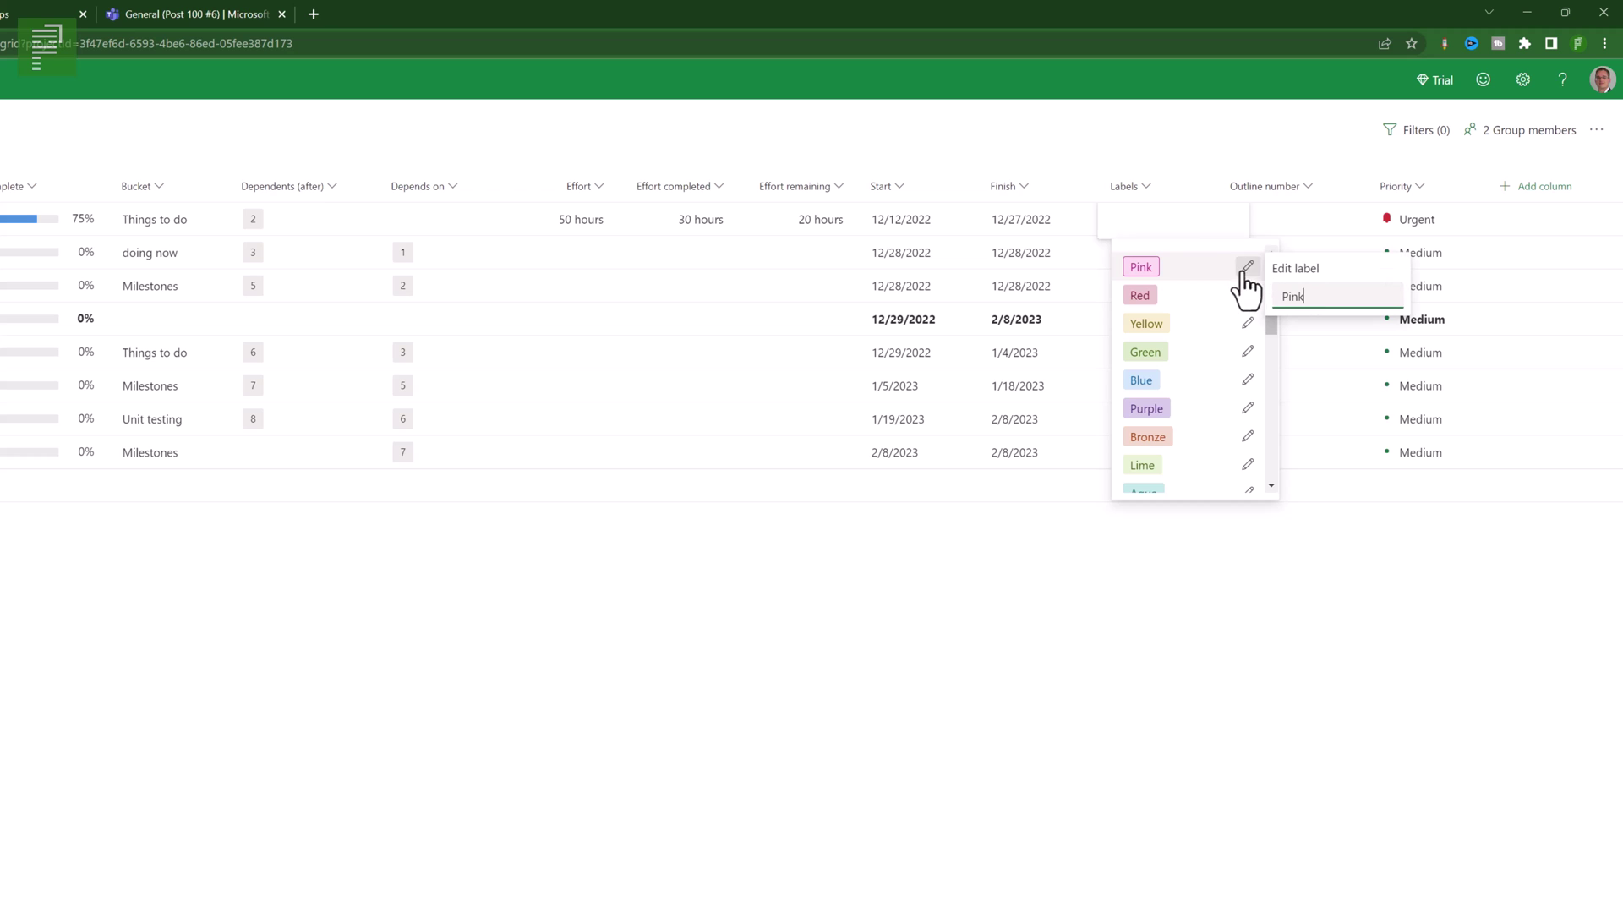
click(1248, 269)
click(1249, 269)
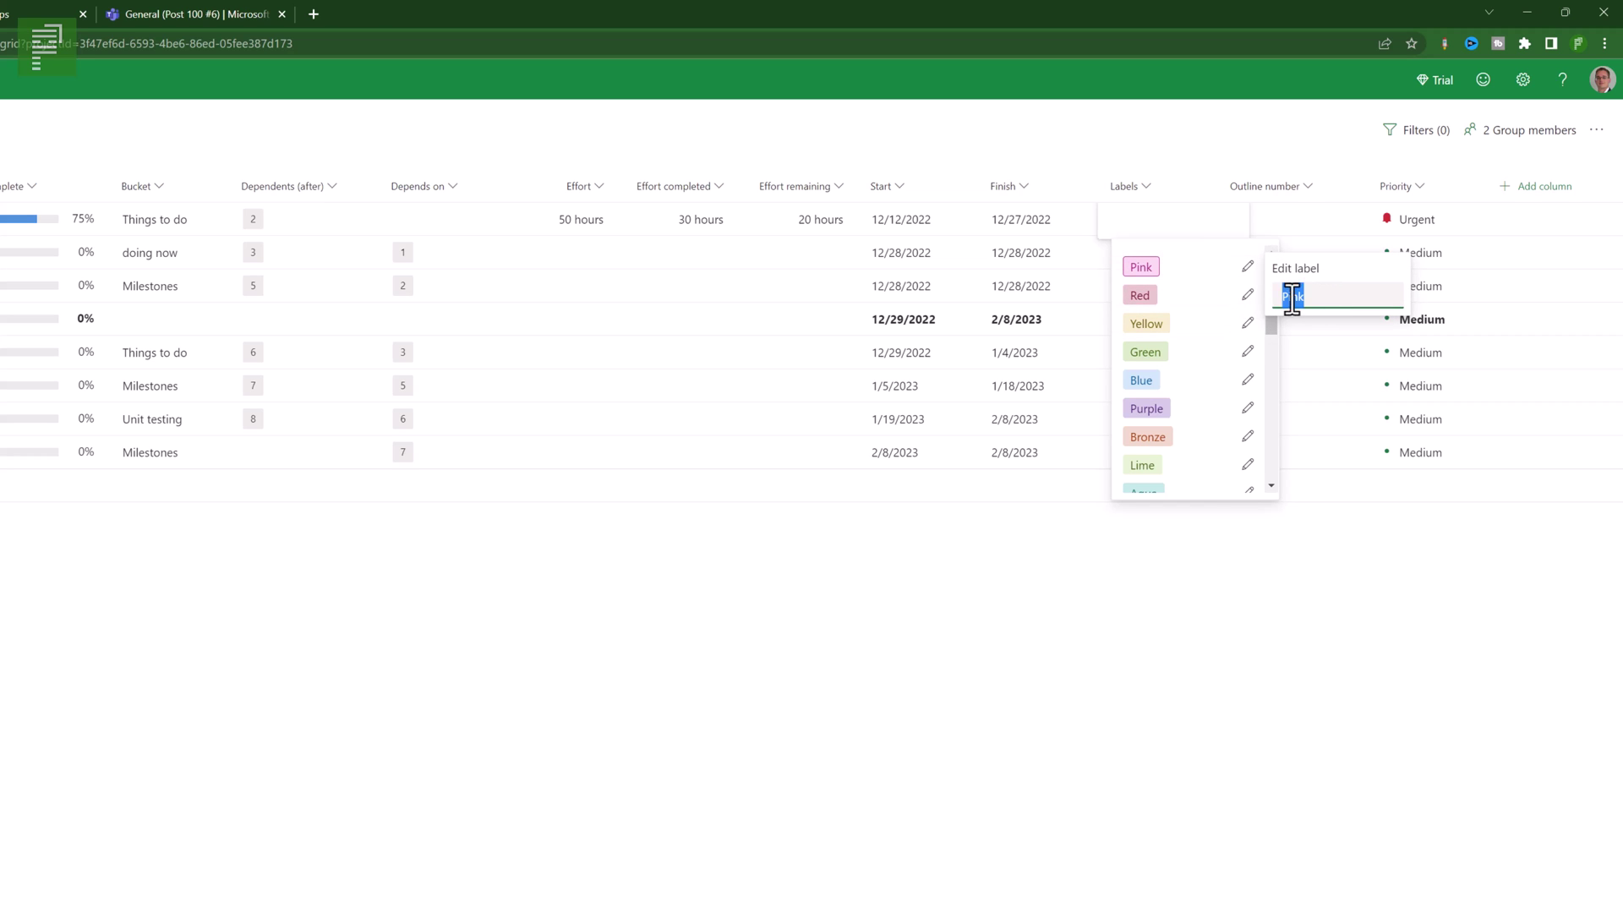
text(This is a Pink lable)
key(Return)
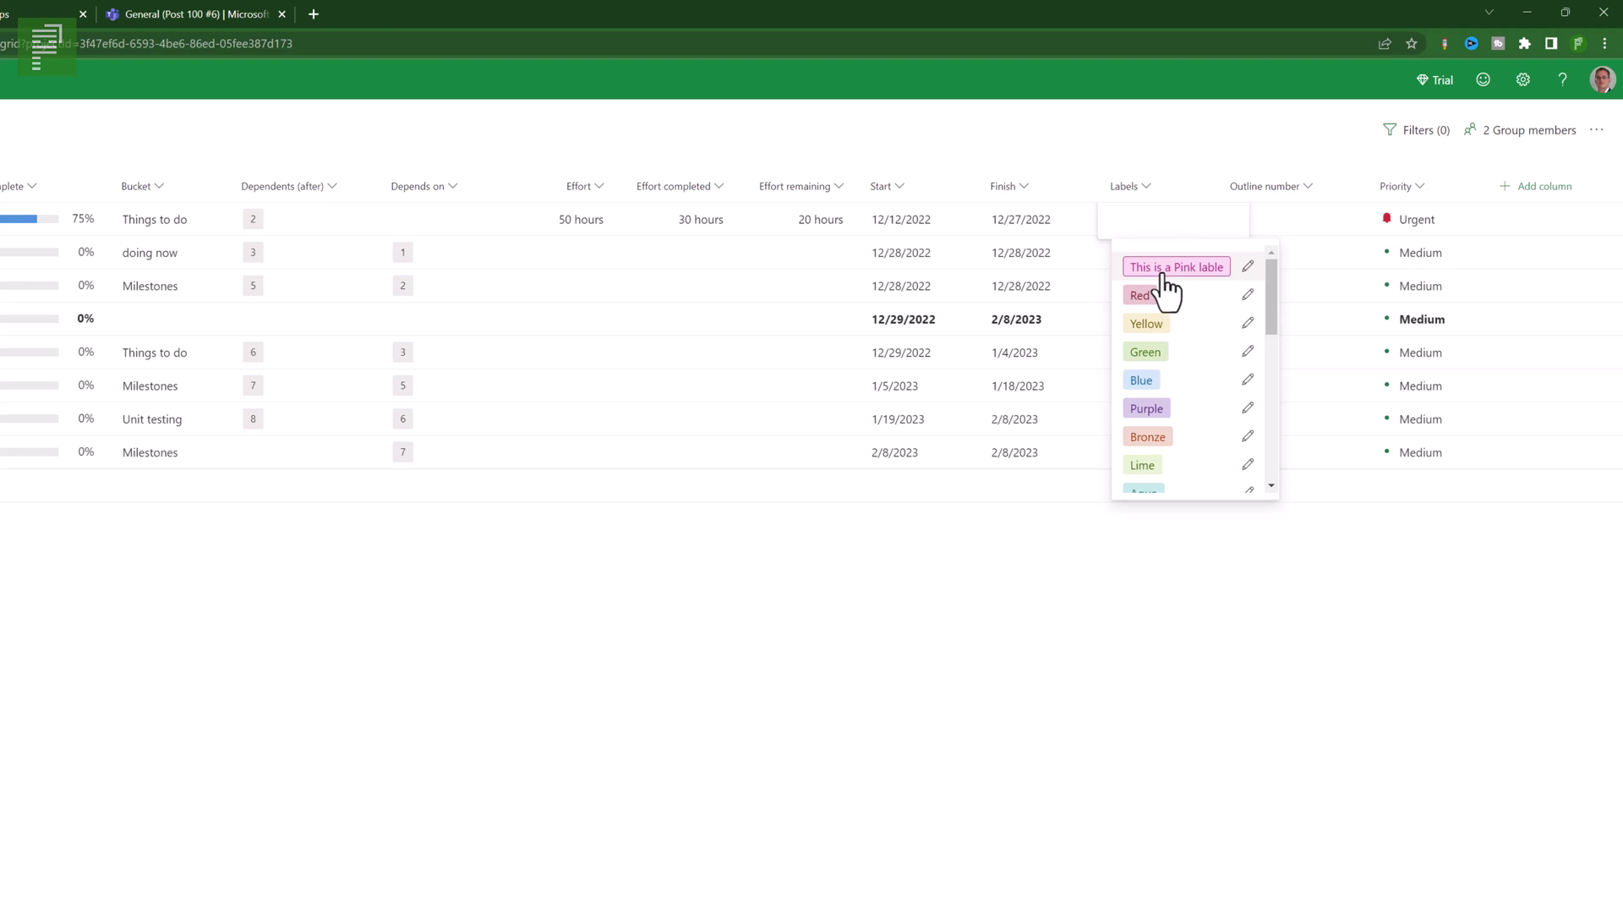
click(1162, 270)
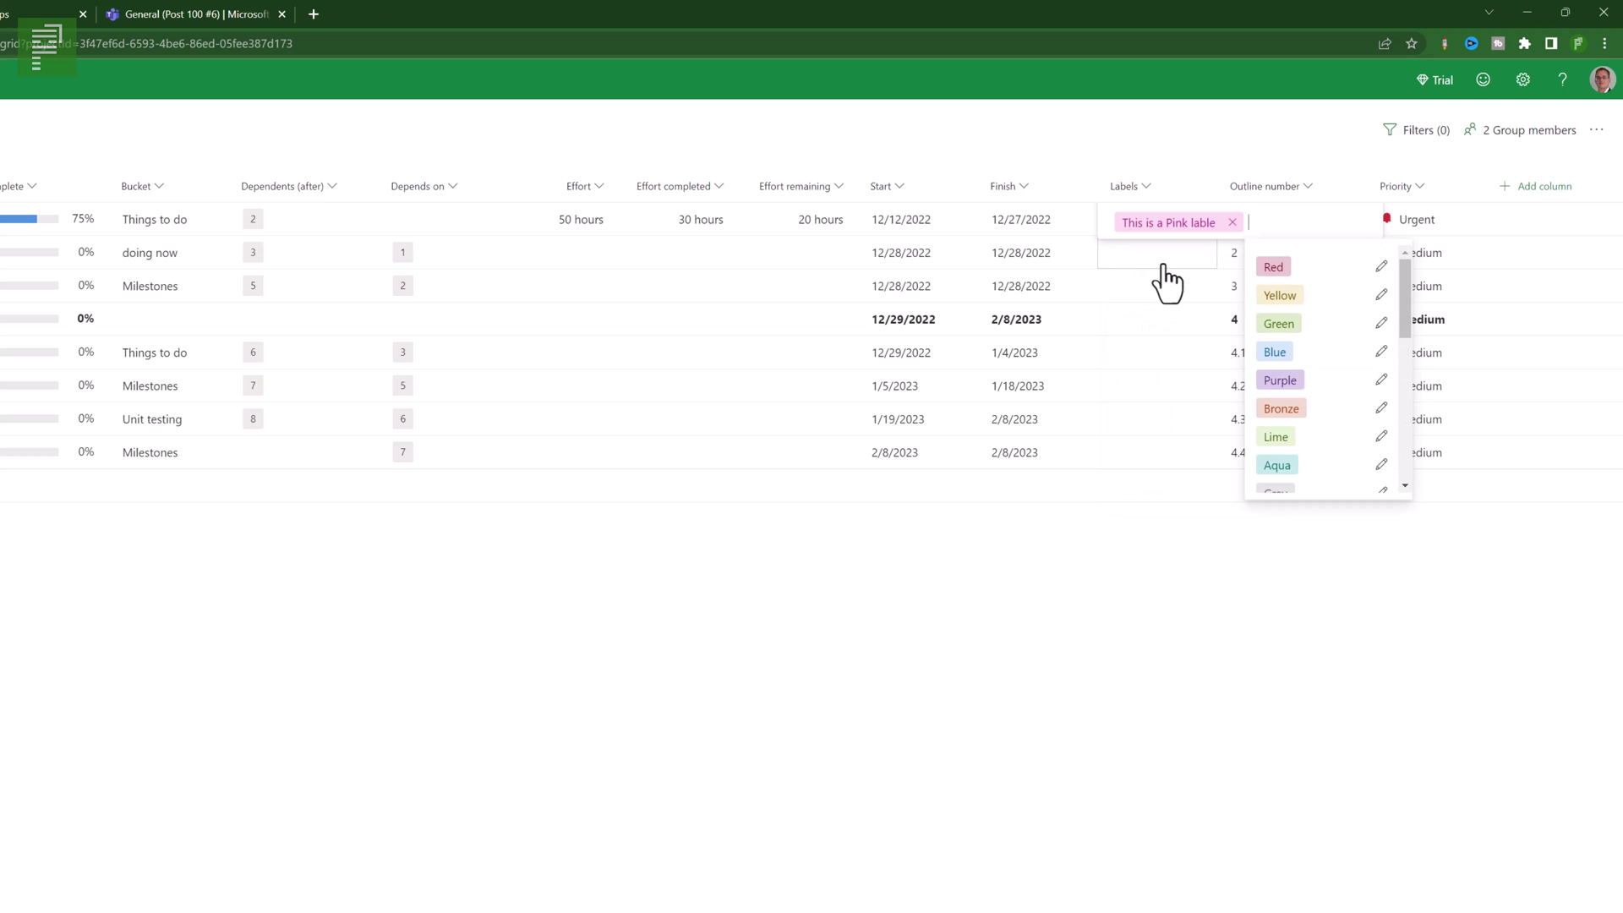
click(1164, 267)
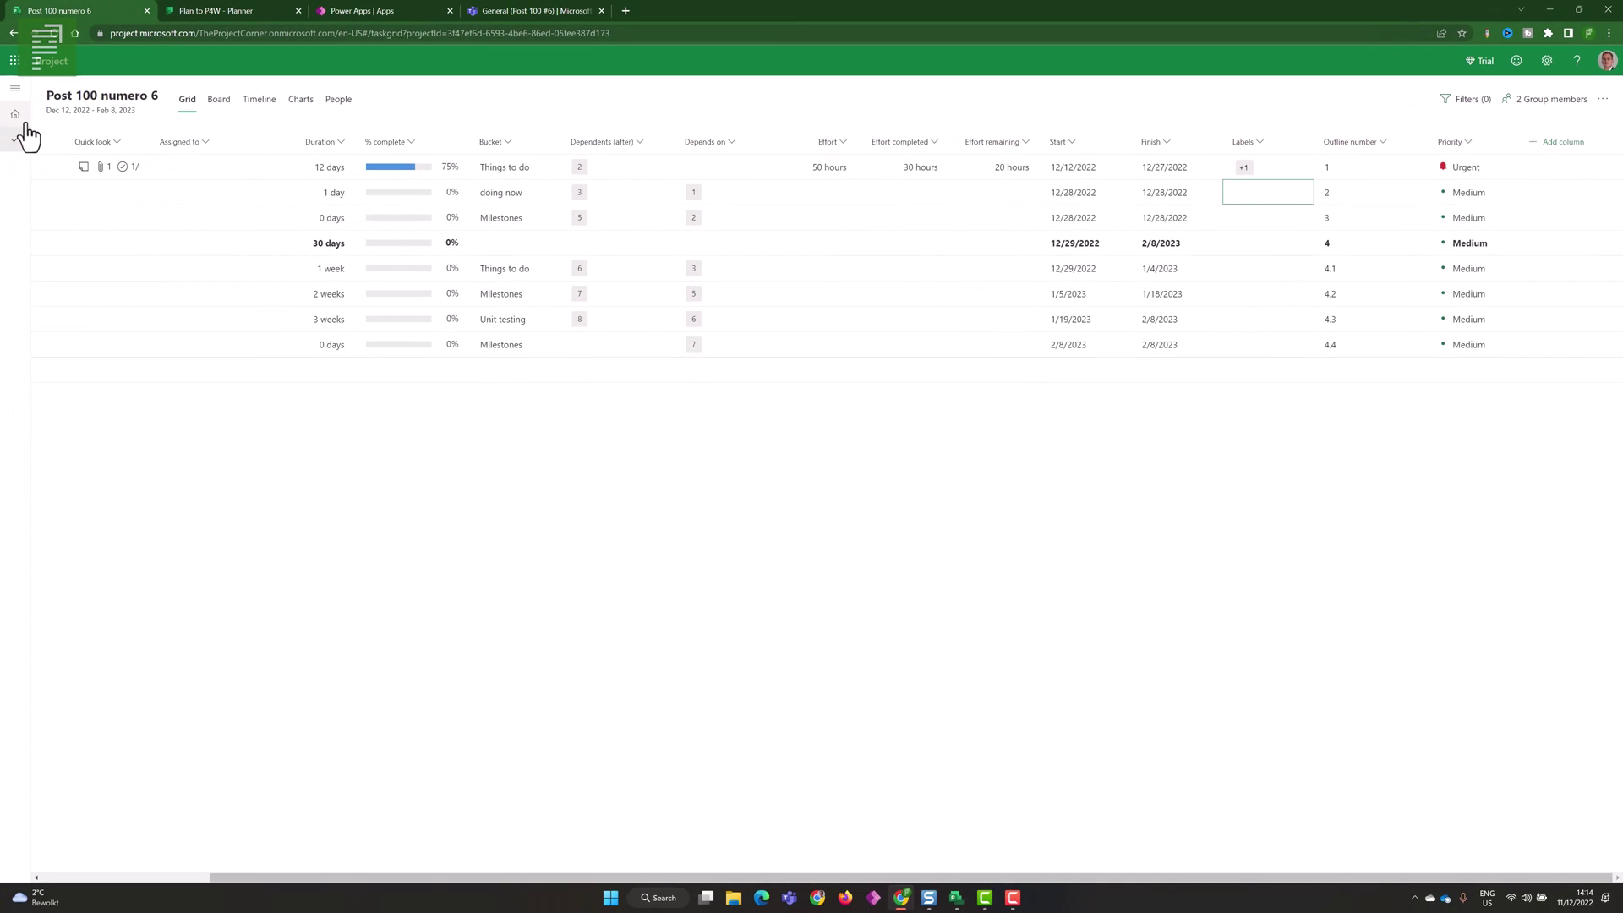
- Open Project 100-3 and add Outline number and Labels columns to its grid
click(20, 122)
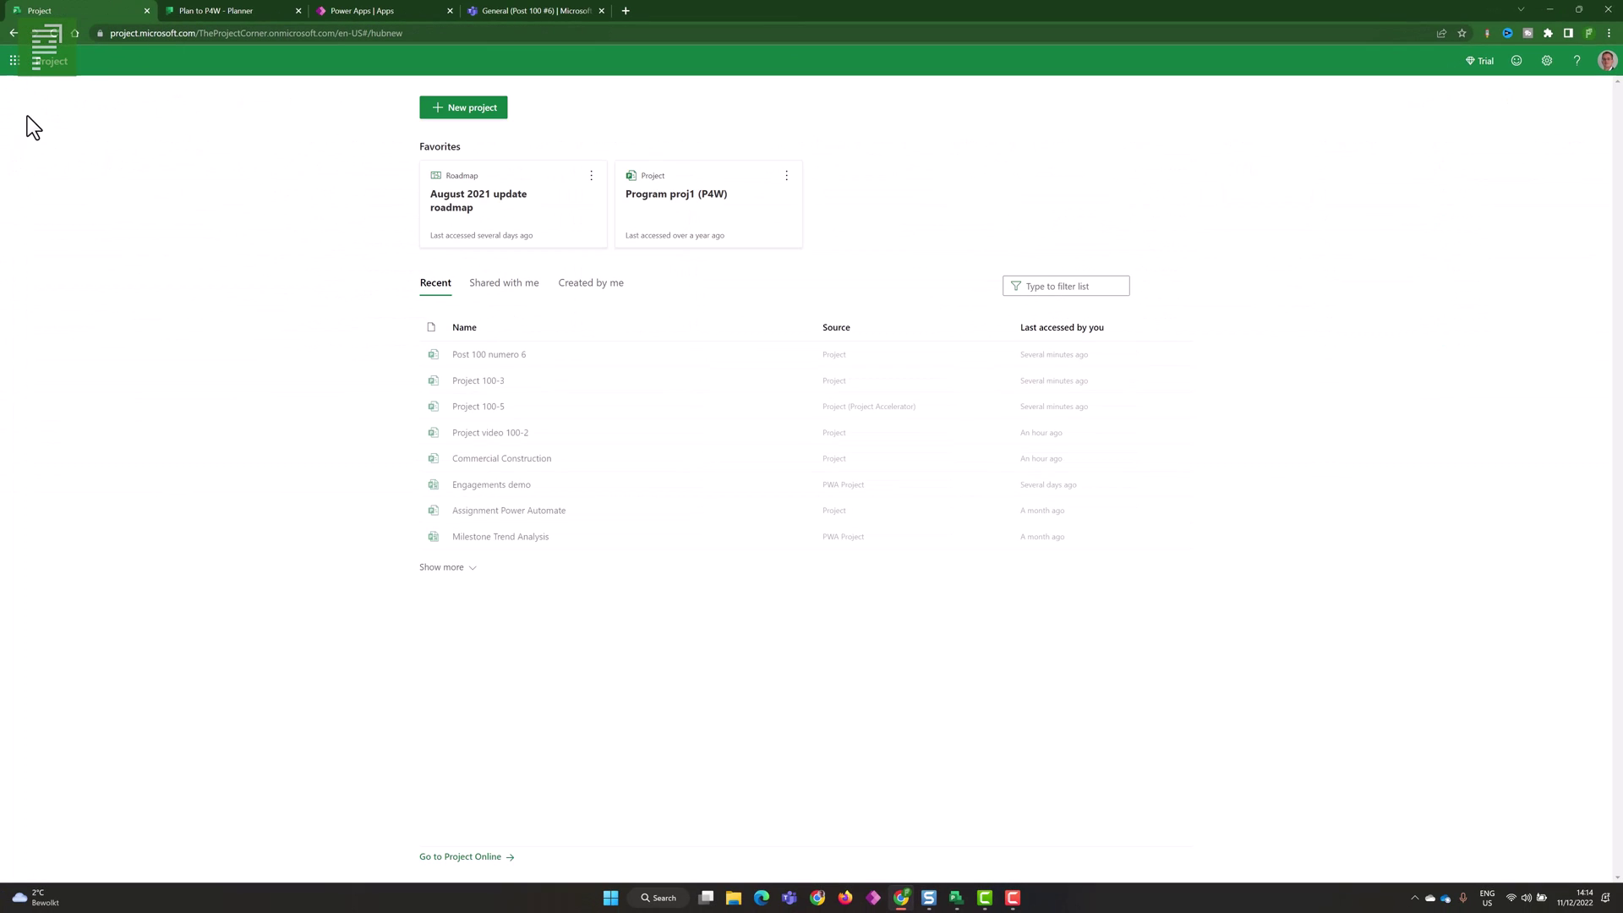
click(470, 381)
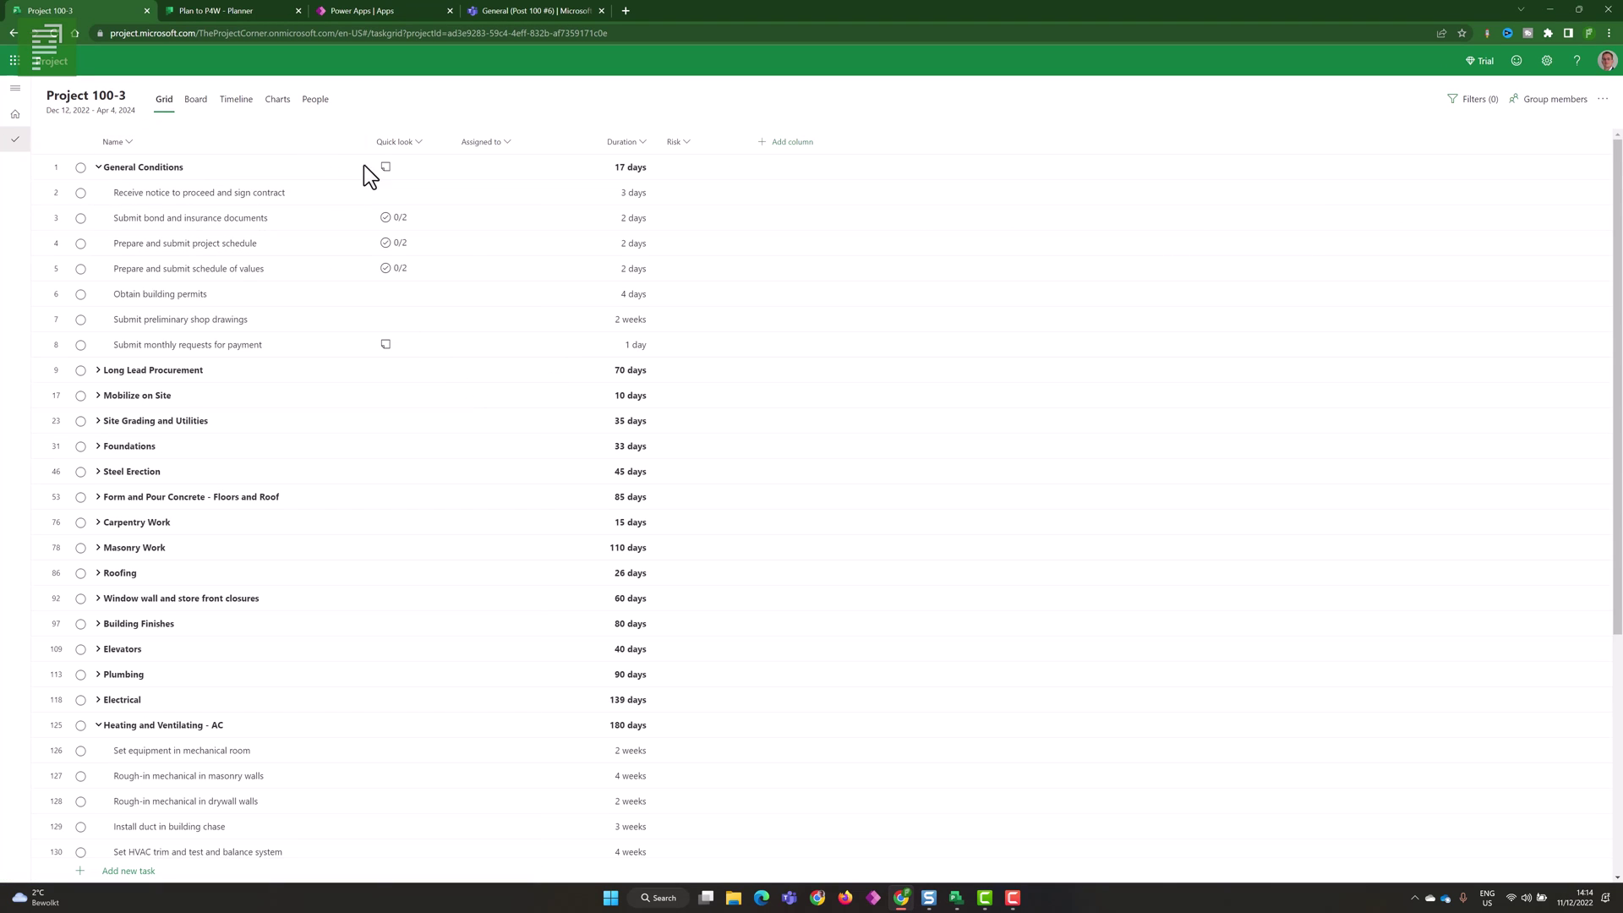
click(802, 146)
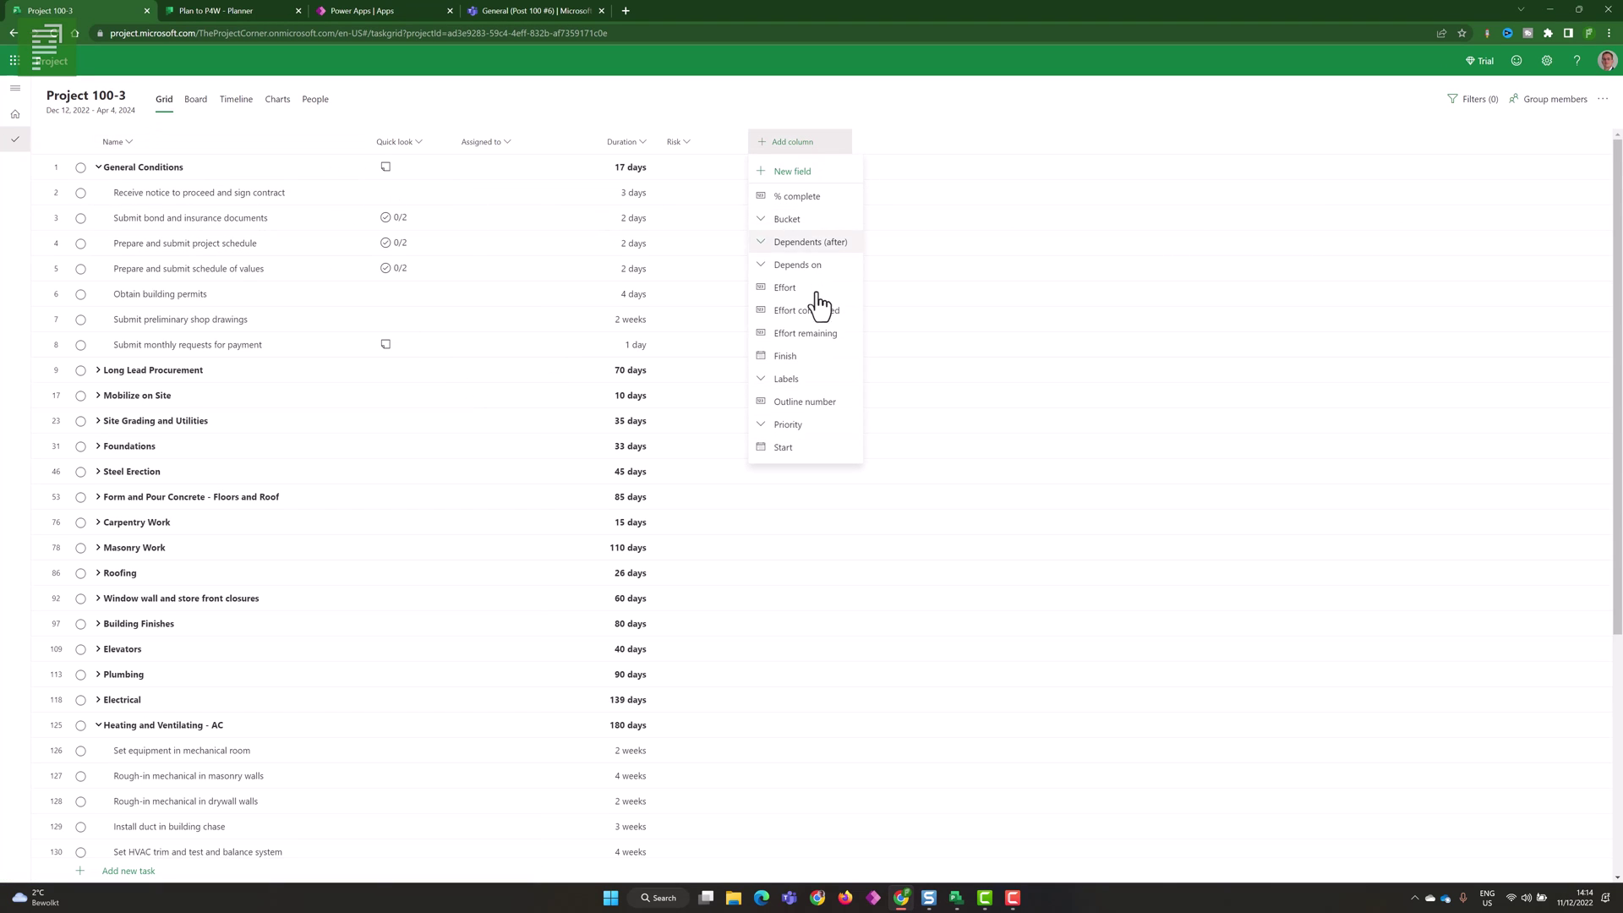
click(801, 395)
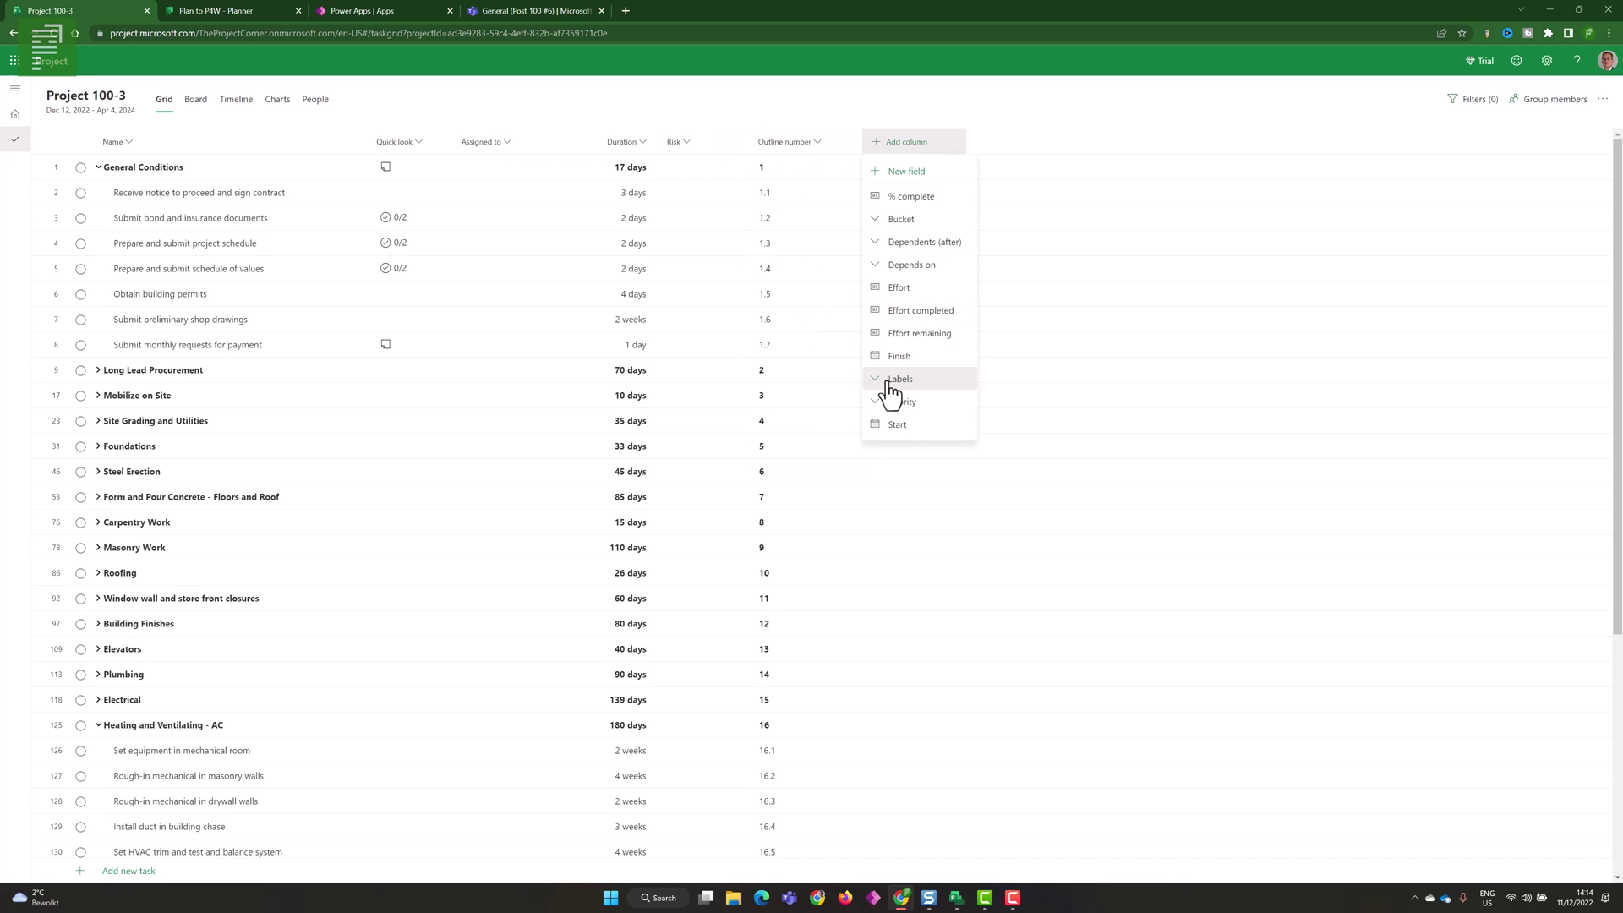
click(880, 385)
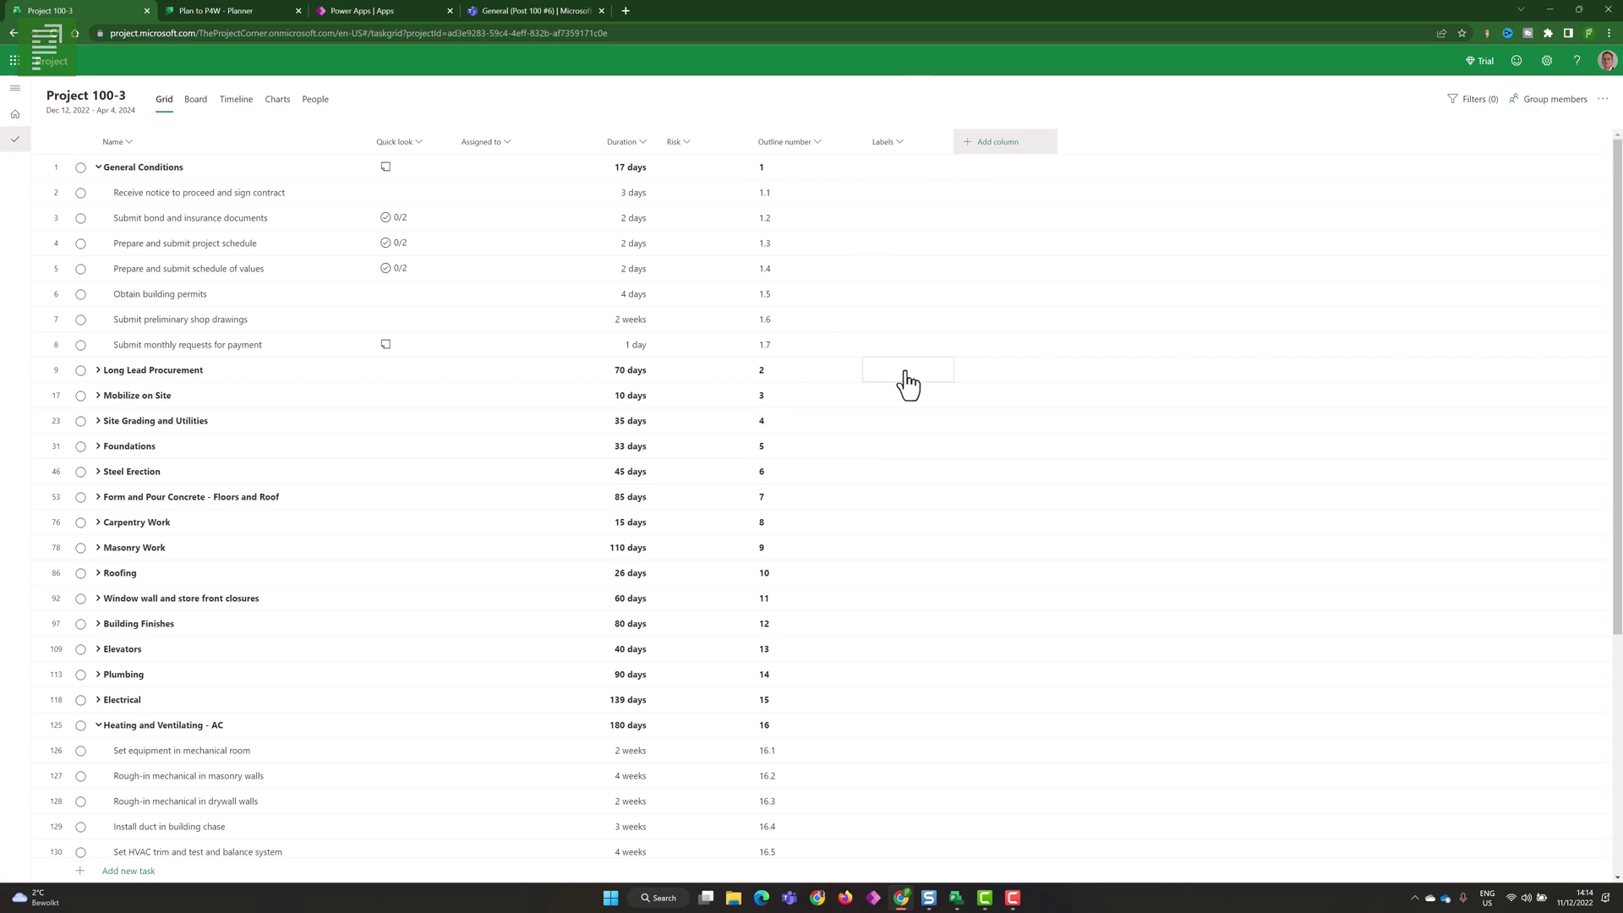
click(934, 174)
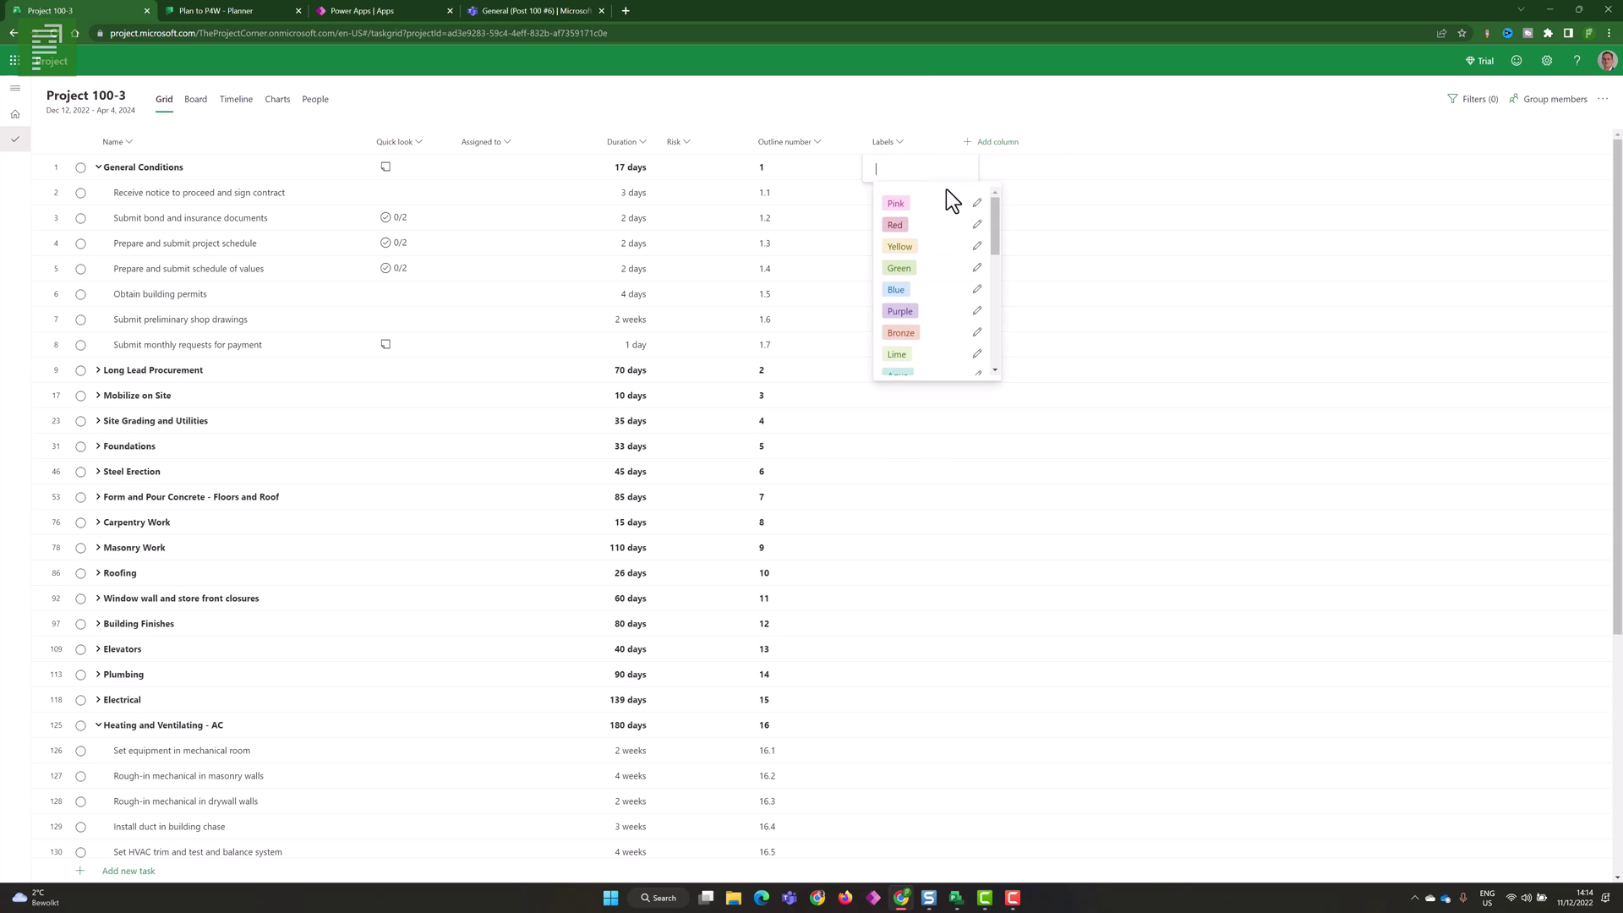
click(20, 119)
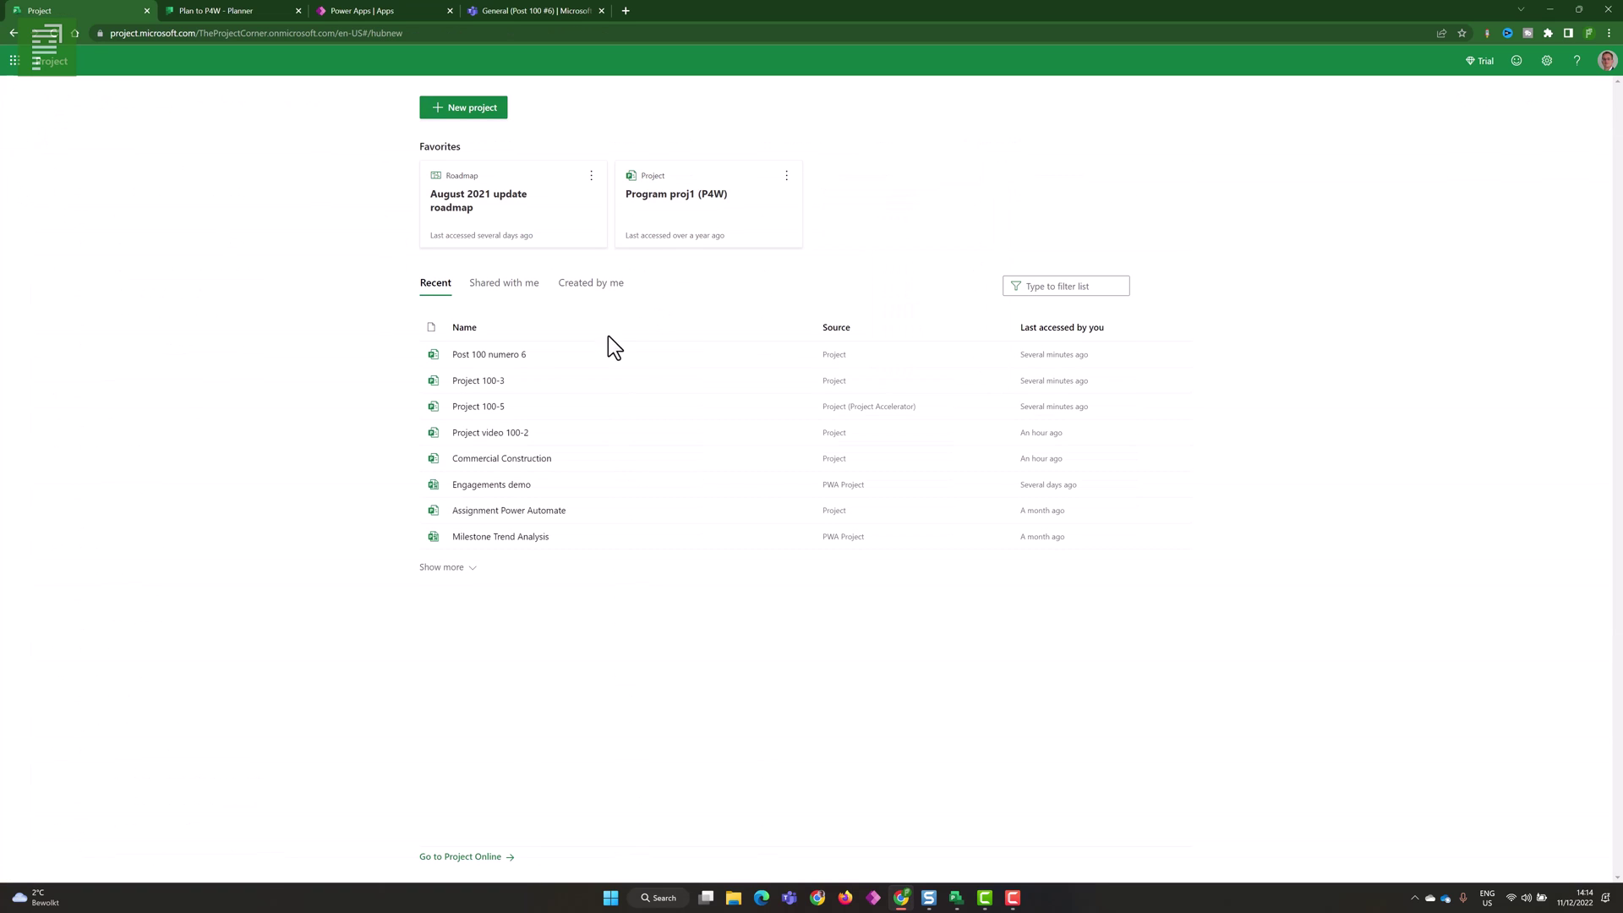
- Open Post 100 numero 6 and rename the Blue label to 'Super Blue'
click(480, 355)
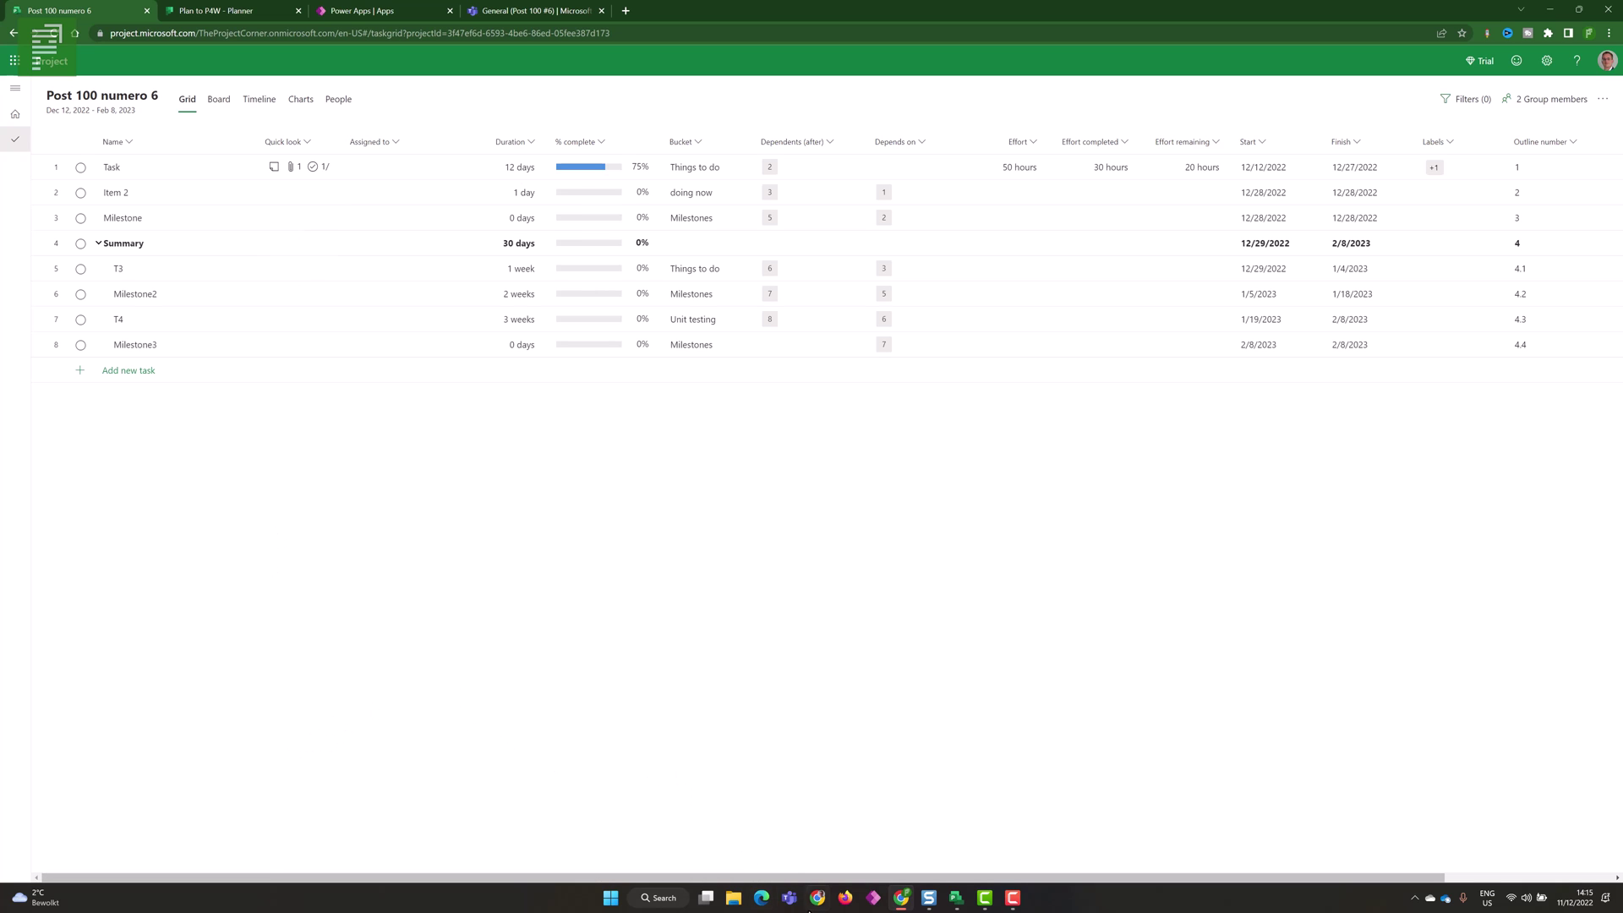
drag(795, 877, 951, 876)
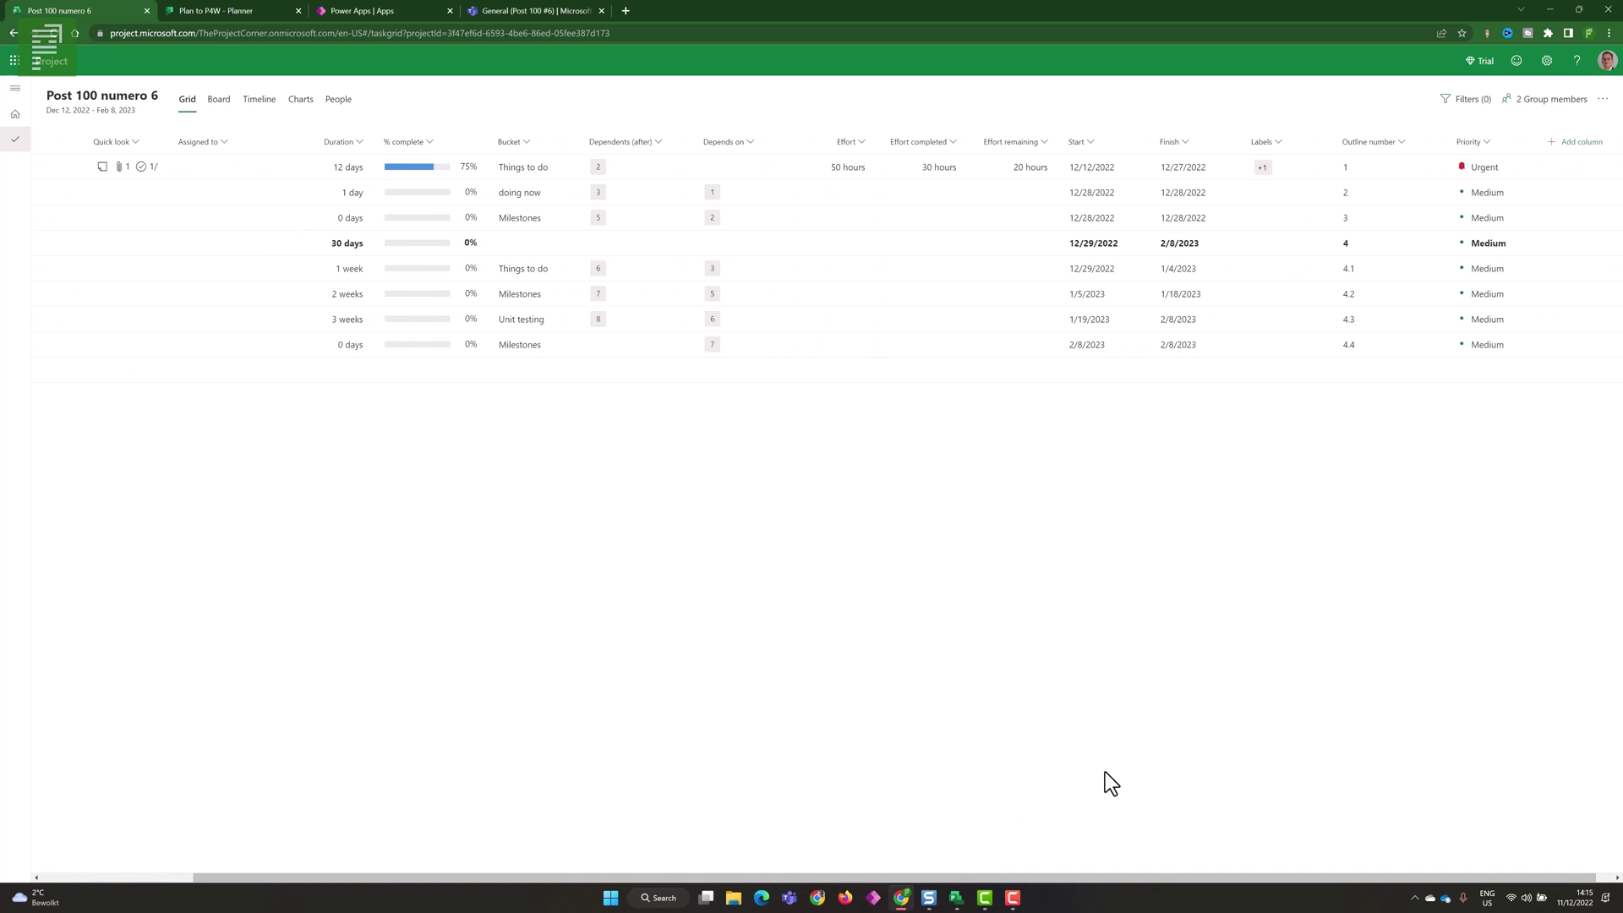
click(1281, 194)
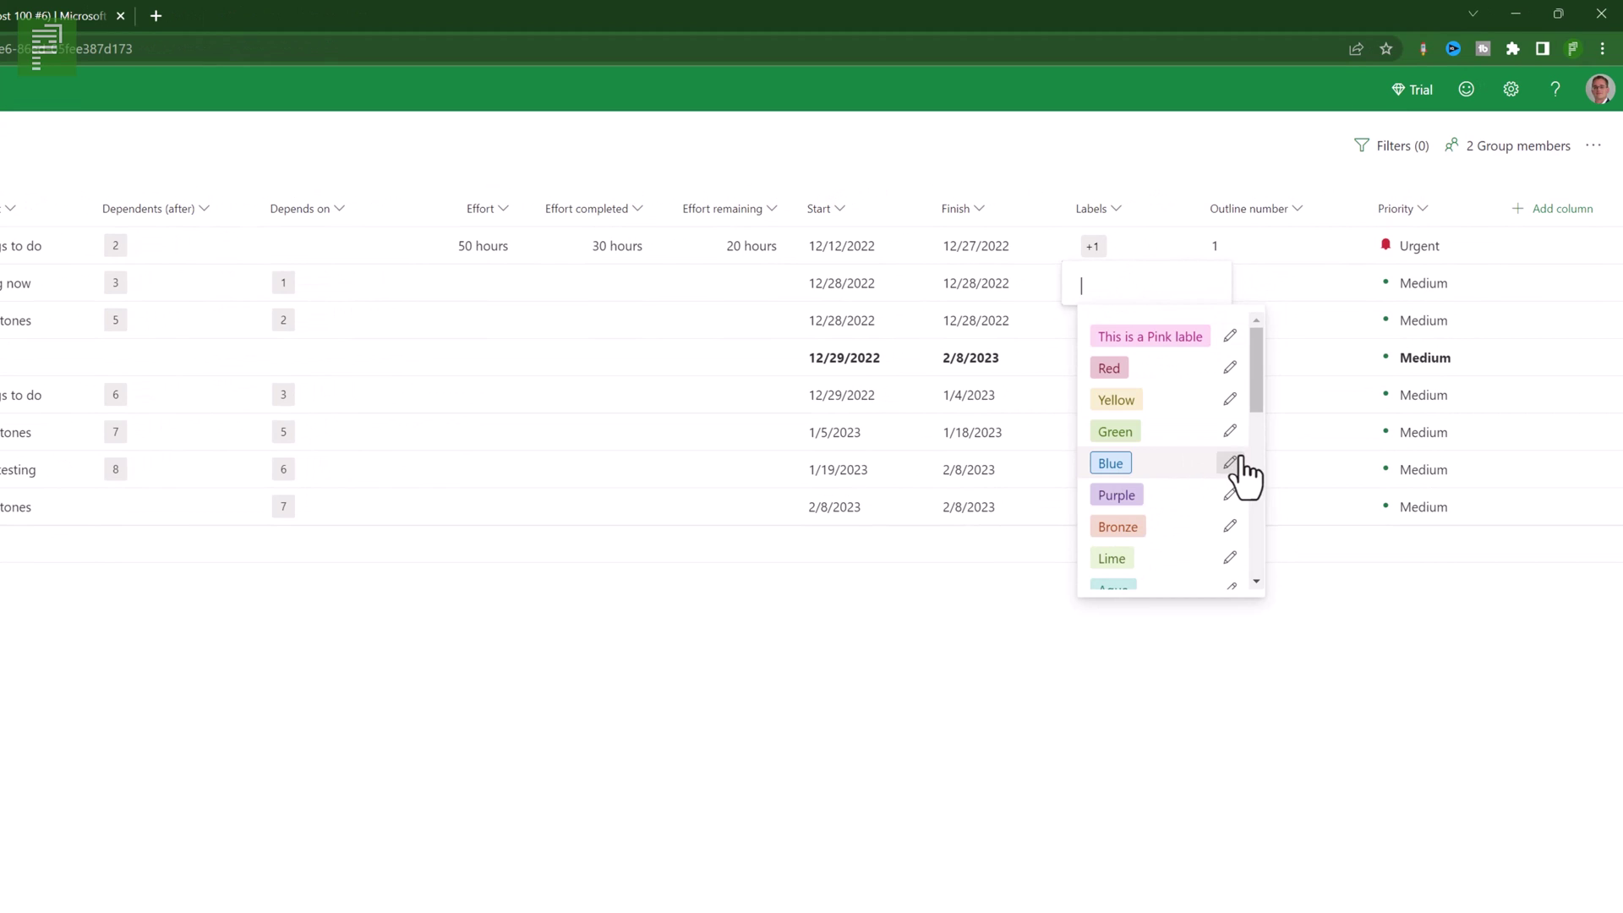
click(1229, 463)
drag(1309, 495, 1248, 495)
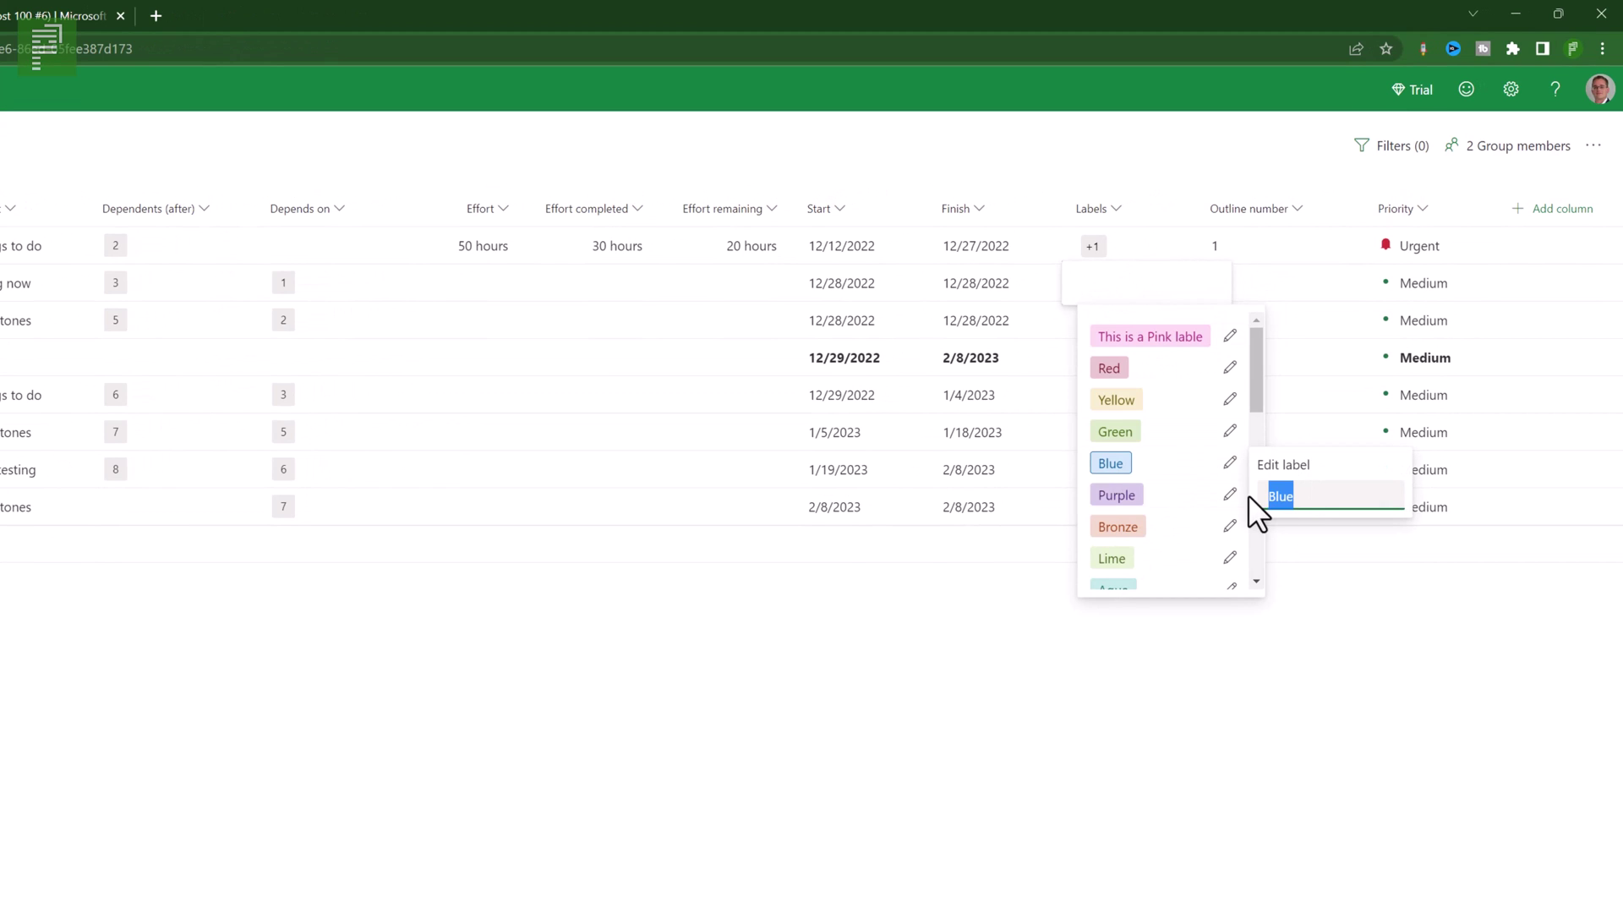
text(Super Blue)
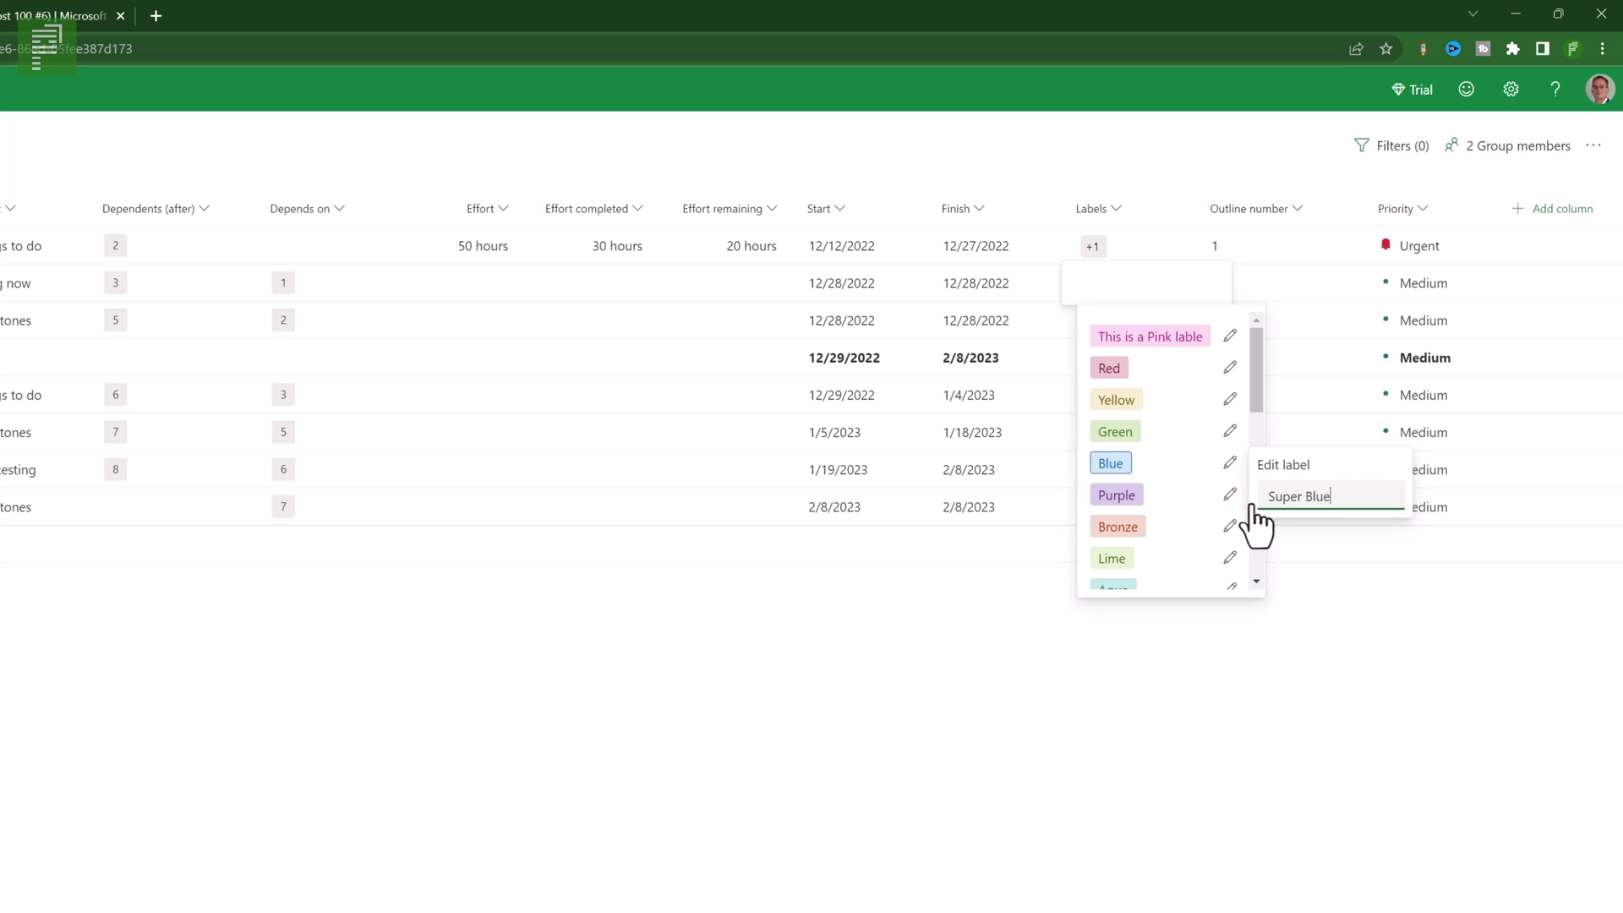
click(1184, 462)
click(1131, 360)
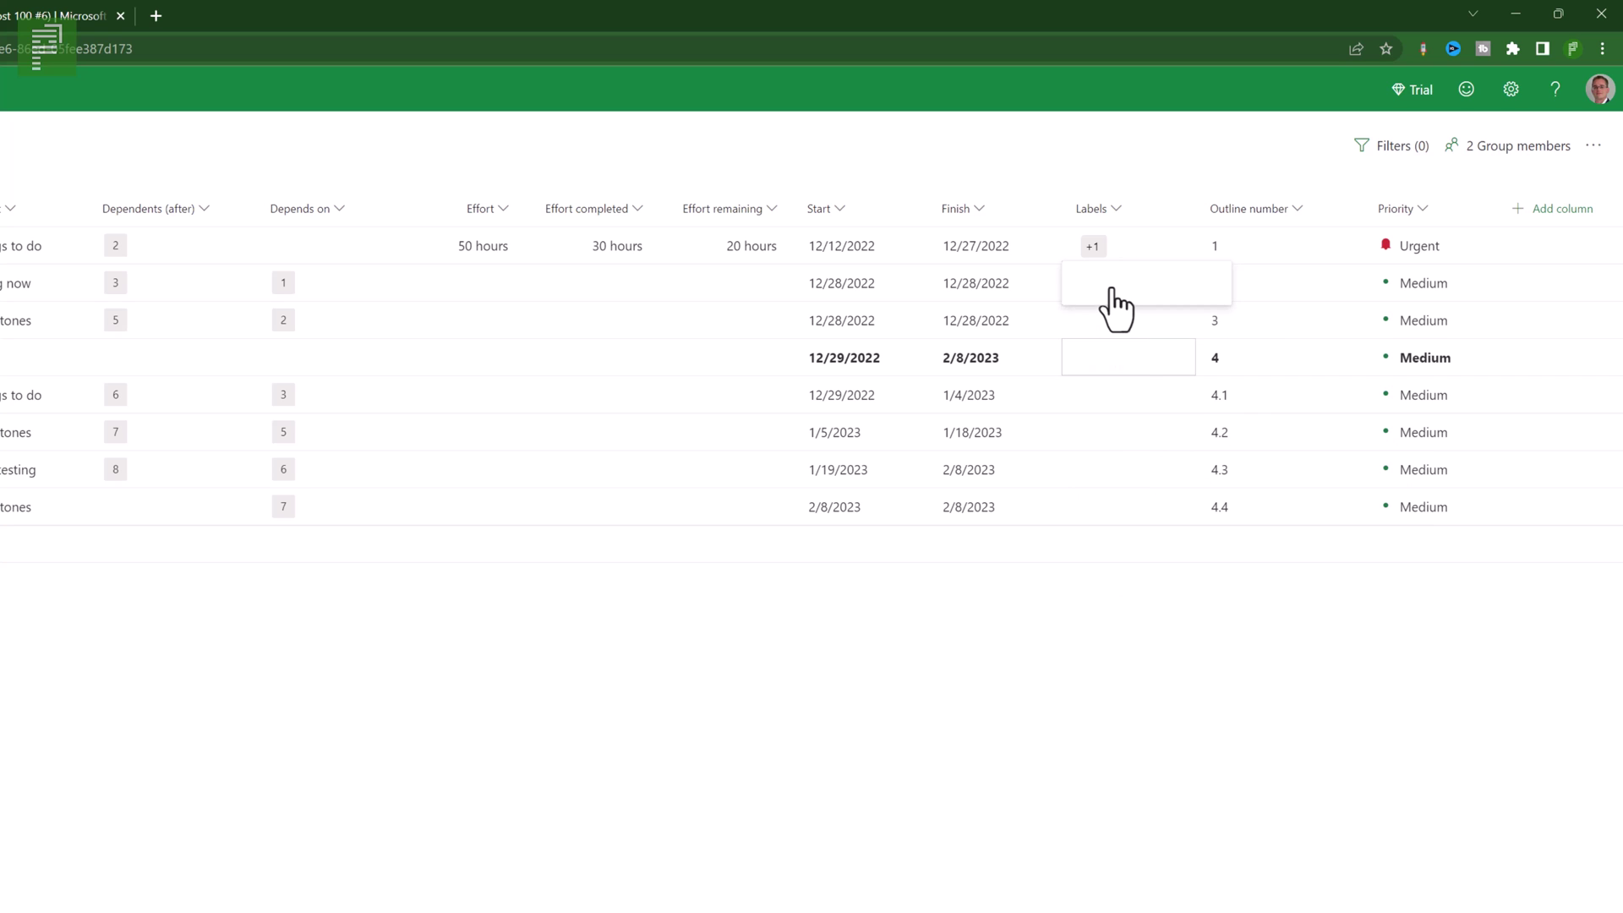
- Give Item 2 the Super Blue and Yellow labels
click(1124, 306)
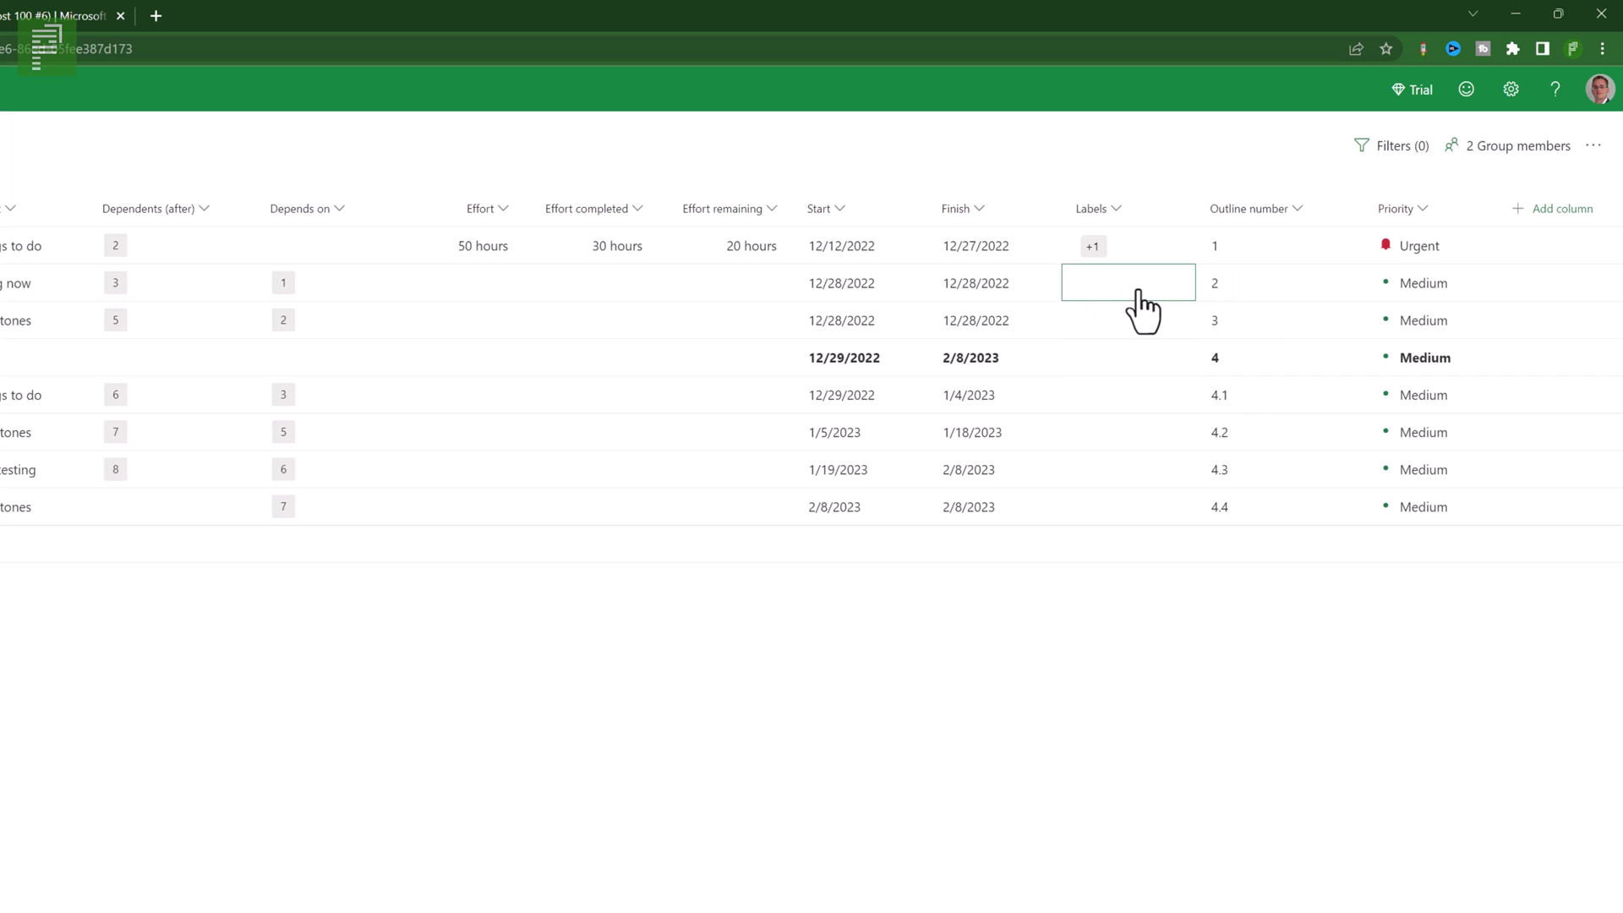
click(1132, 306)
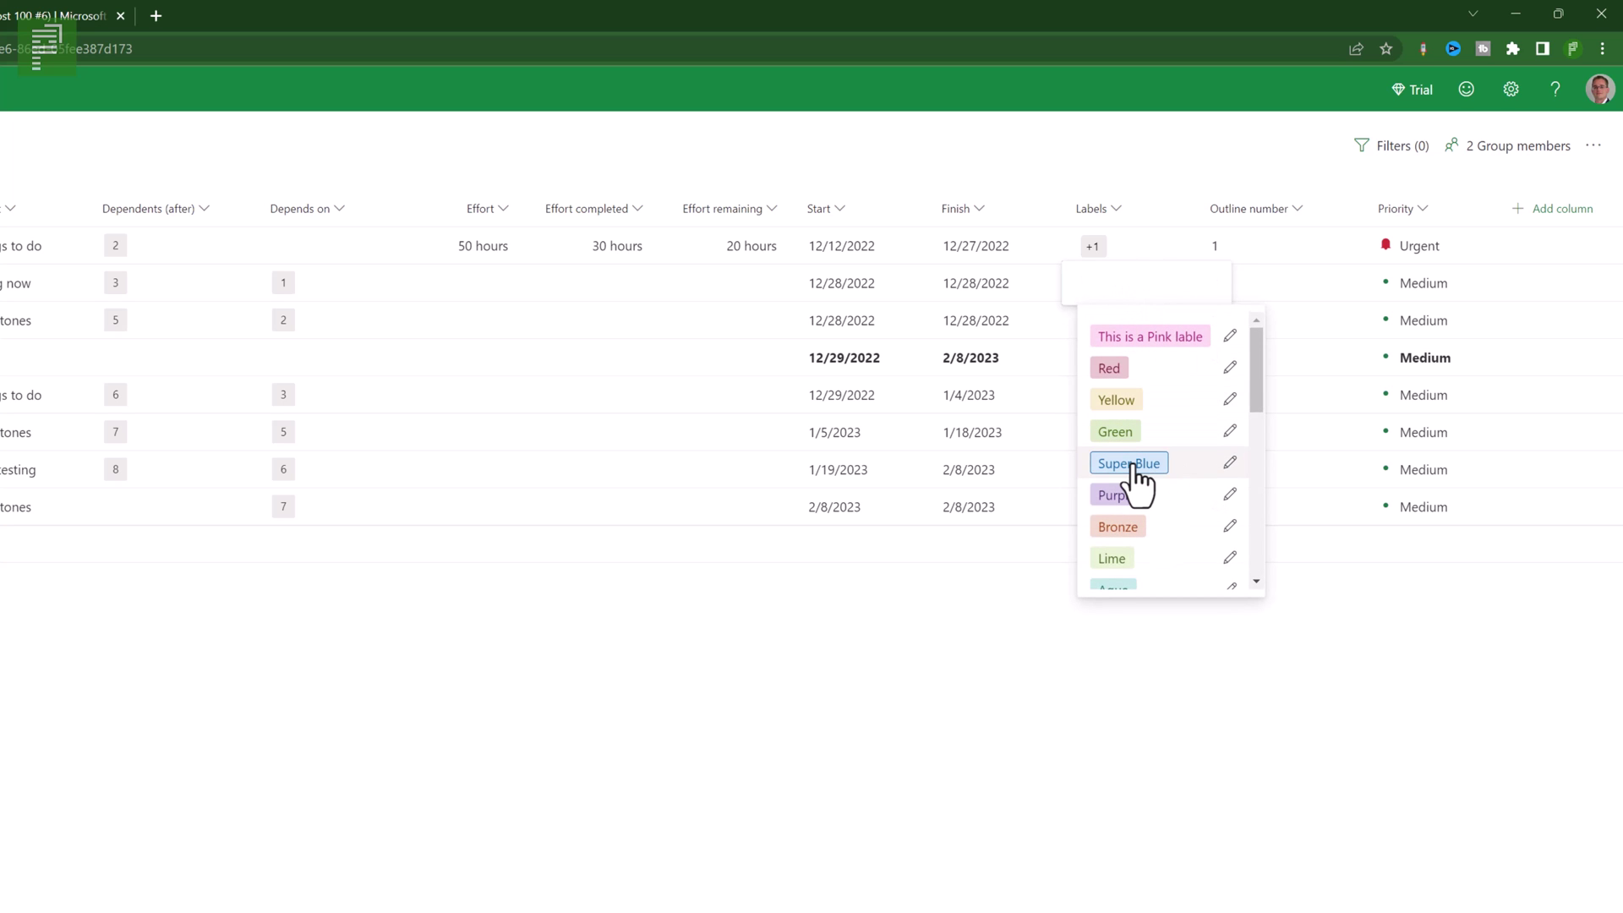
click(1133, 465)
click(1097, 630)
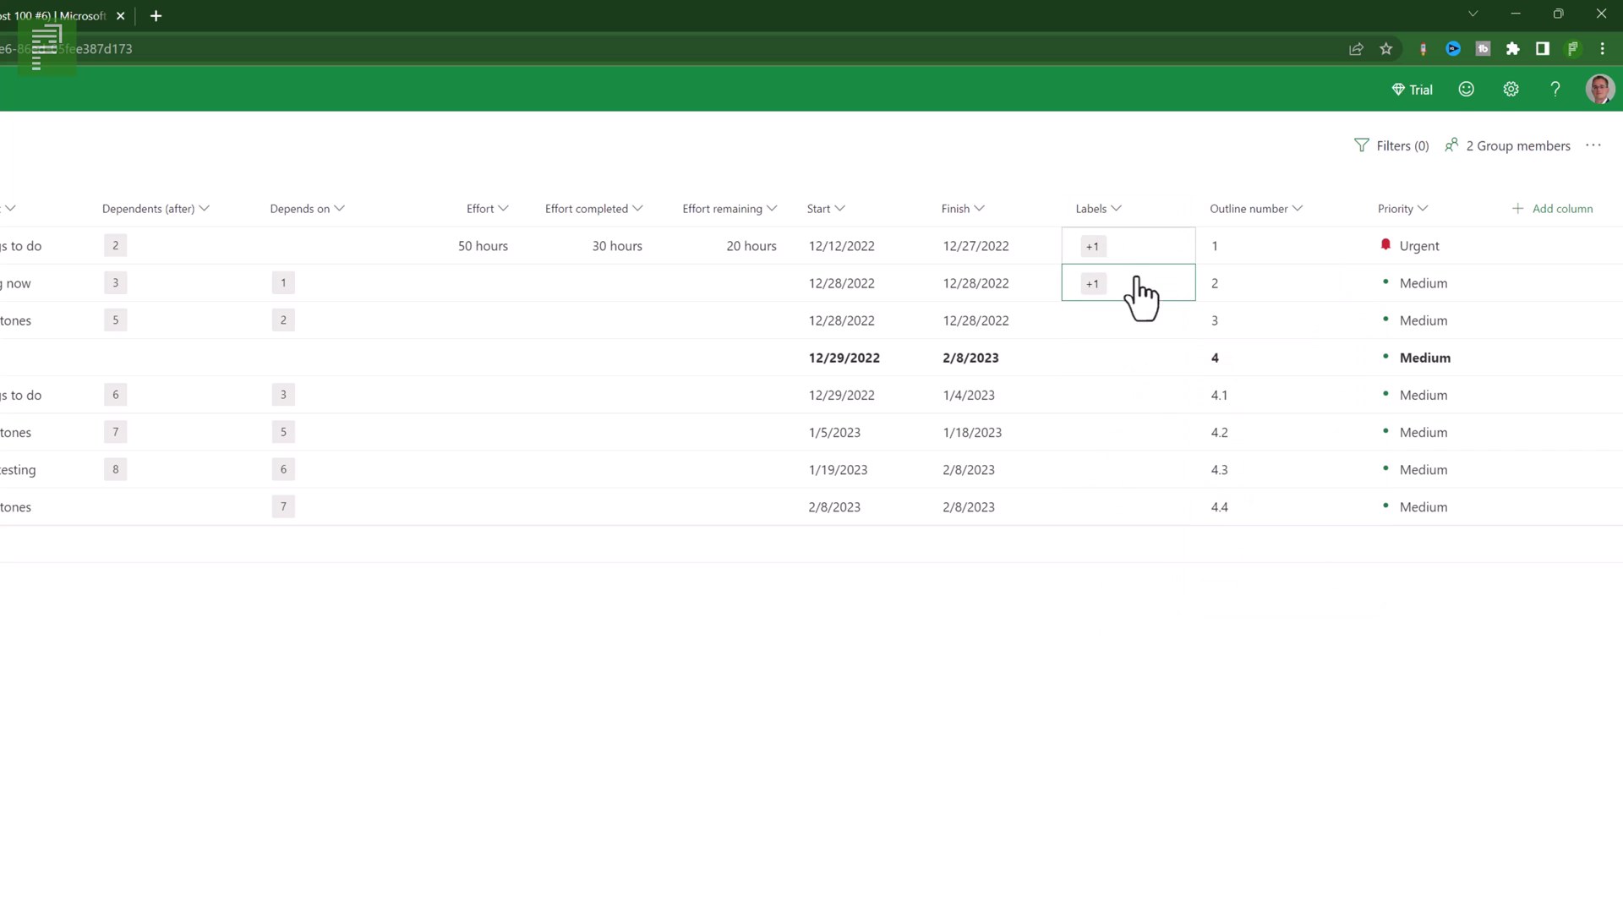
click(1125, 296)
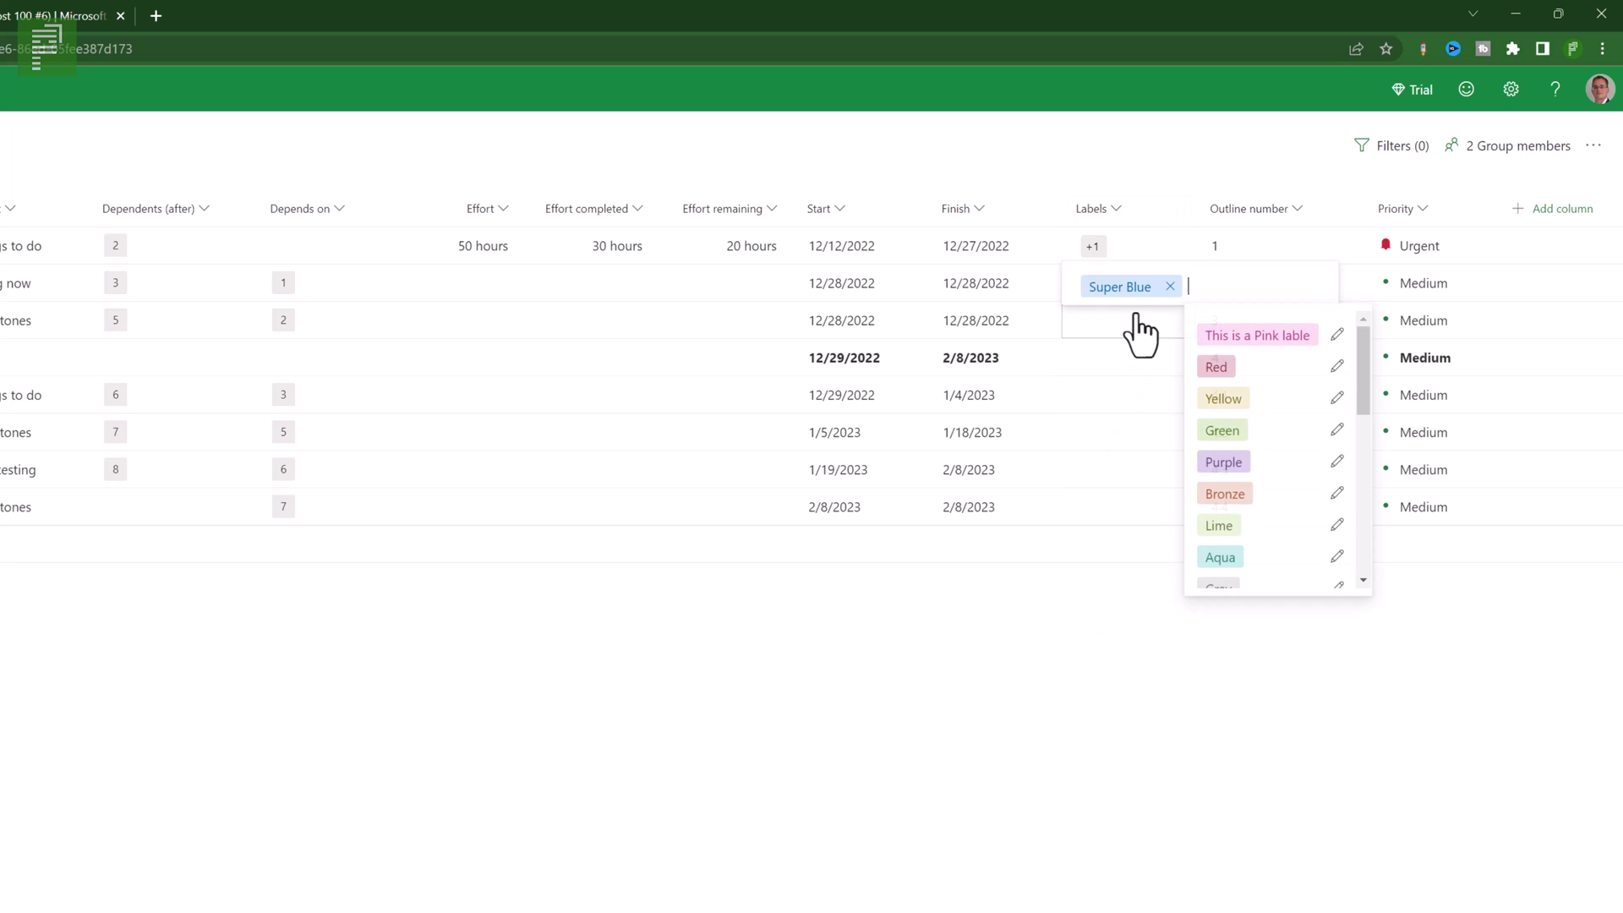
click(1222, 399)
click(1156, 420)
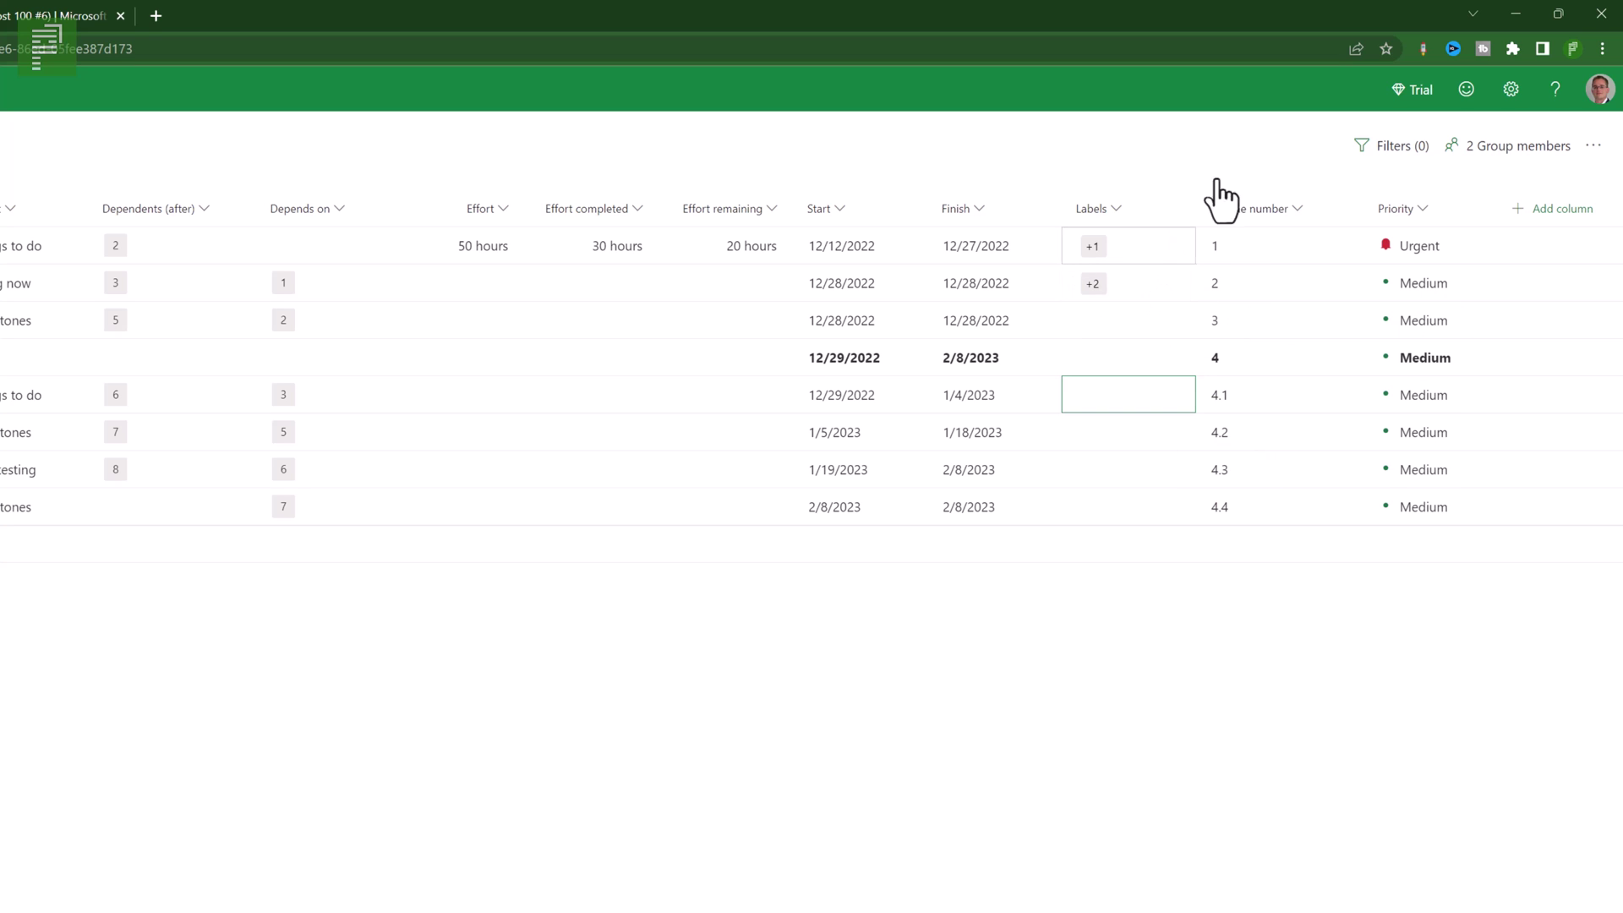
- Try and then remove the pink, Super Blue, critical-path and Urgent priority filters
click(1391, 148)
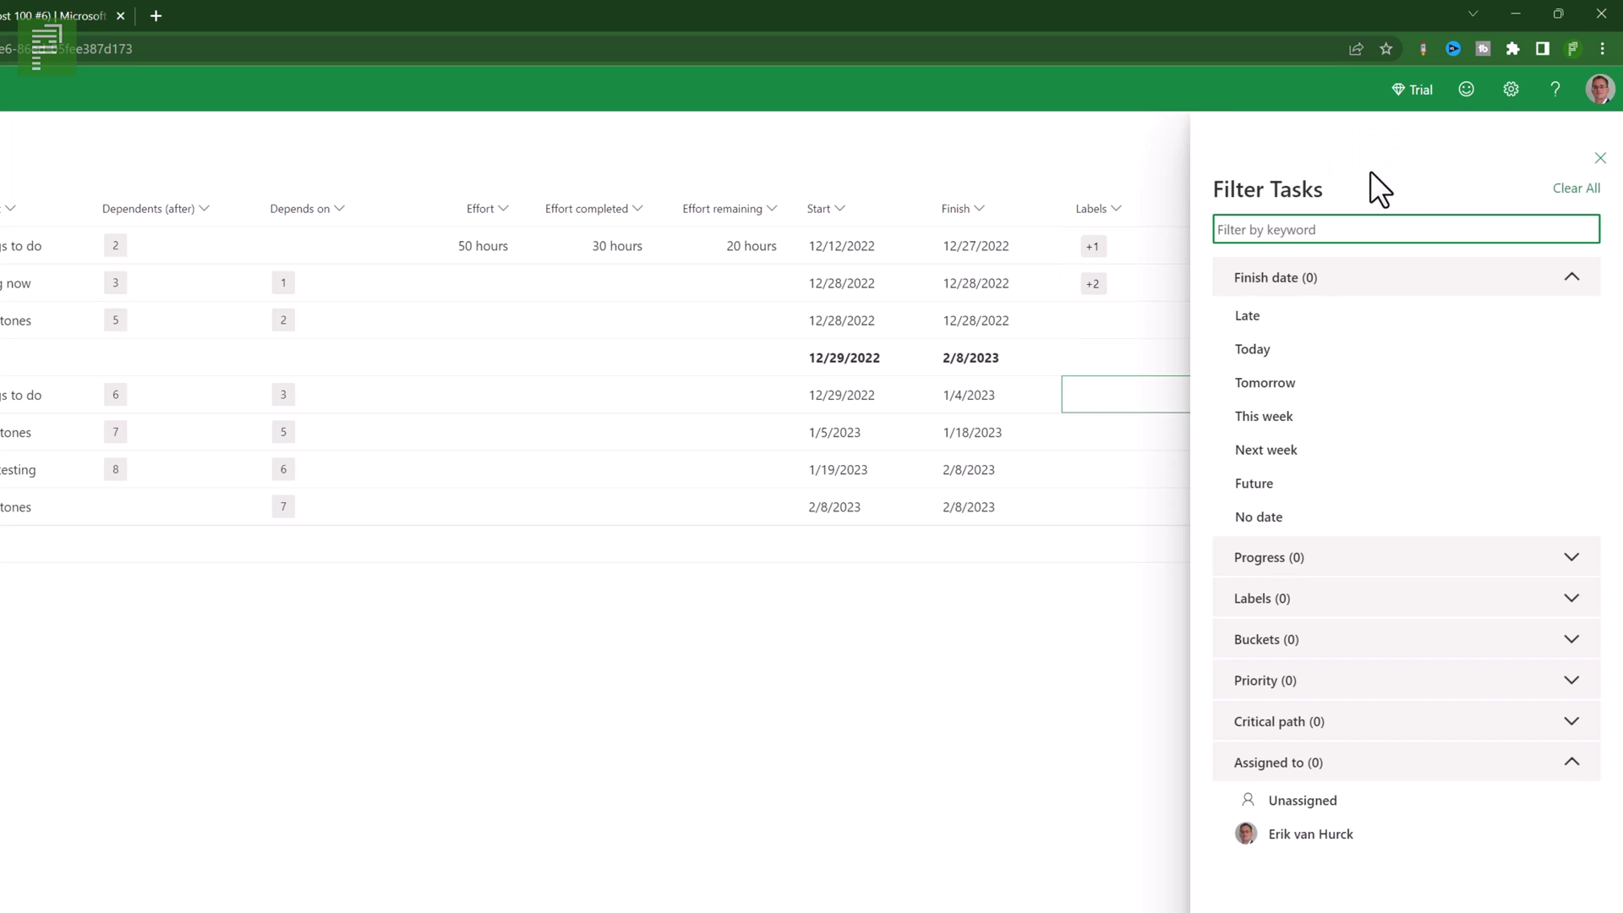
click(1565, 279)
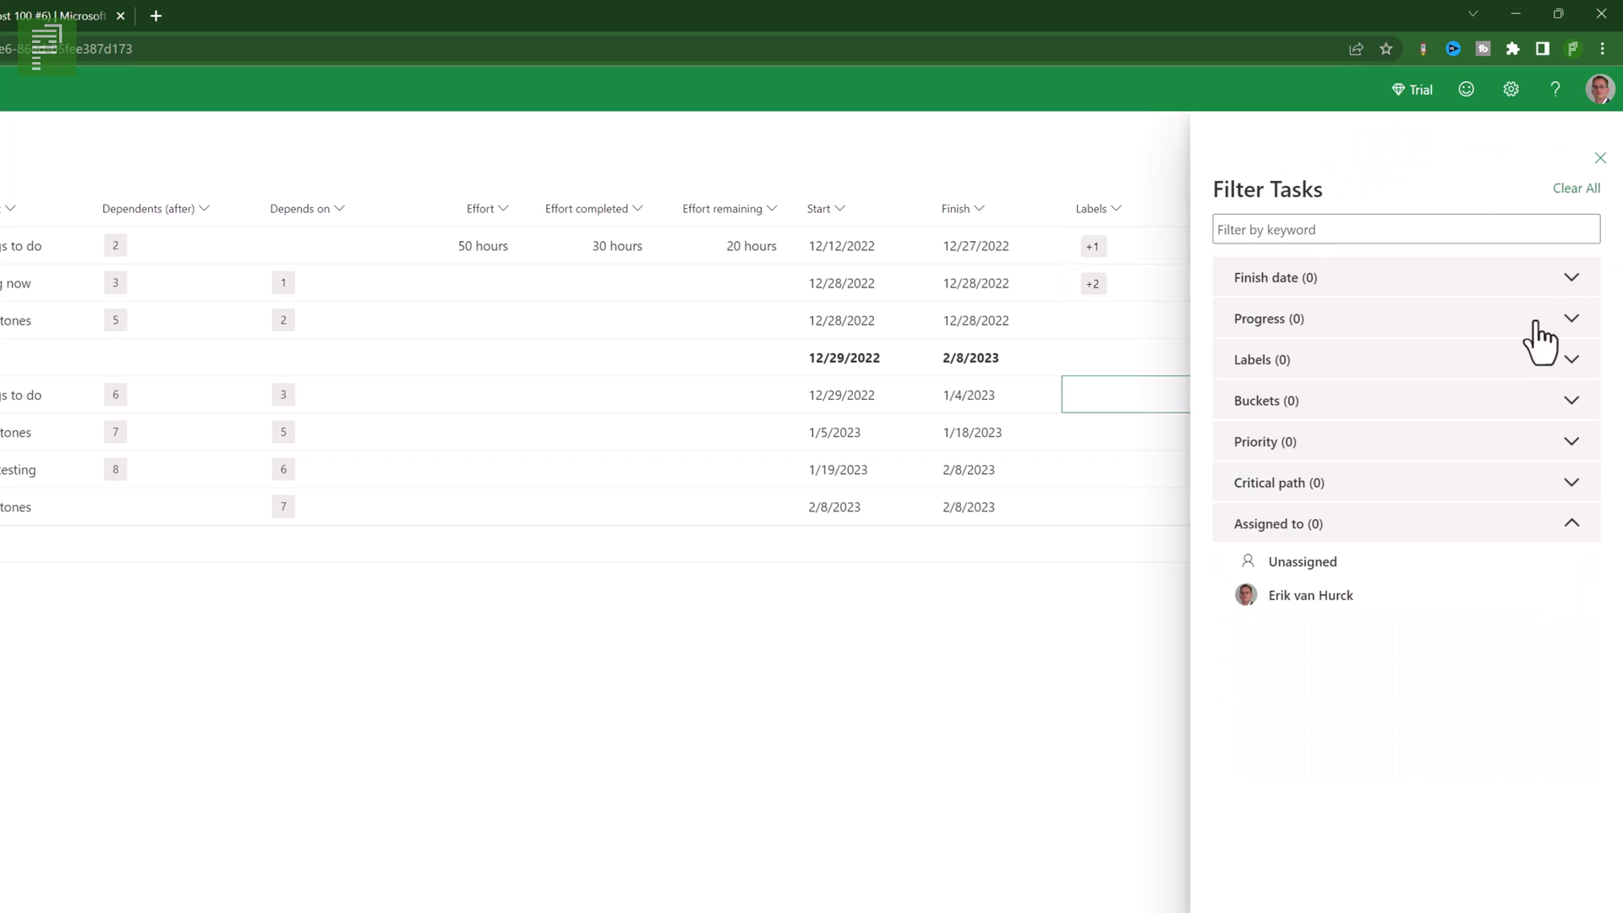
click(1357, 360)
click(1265, 434)
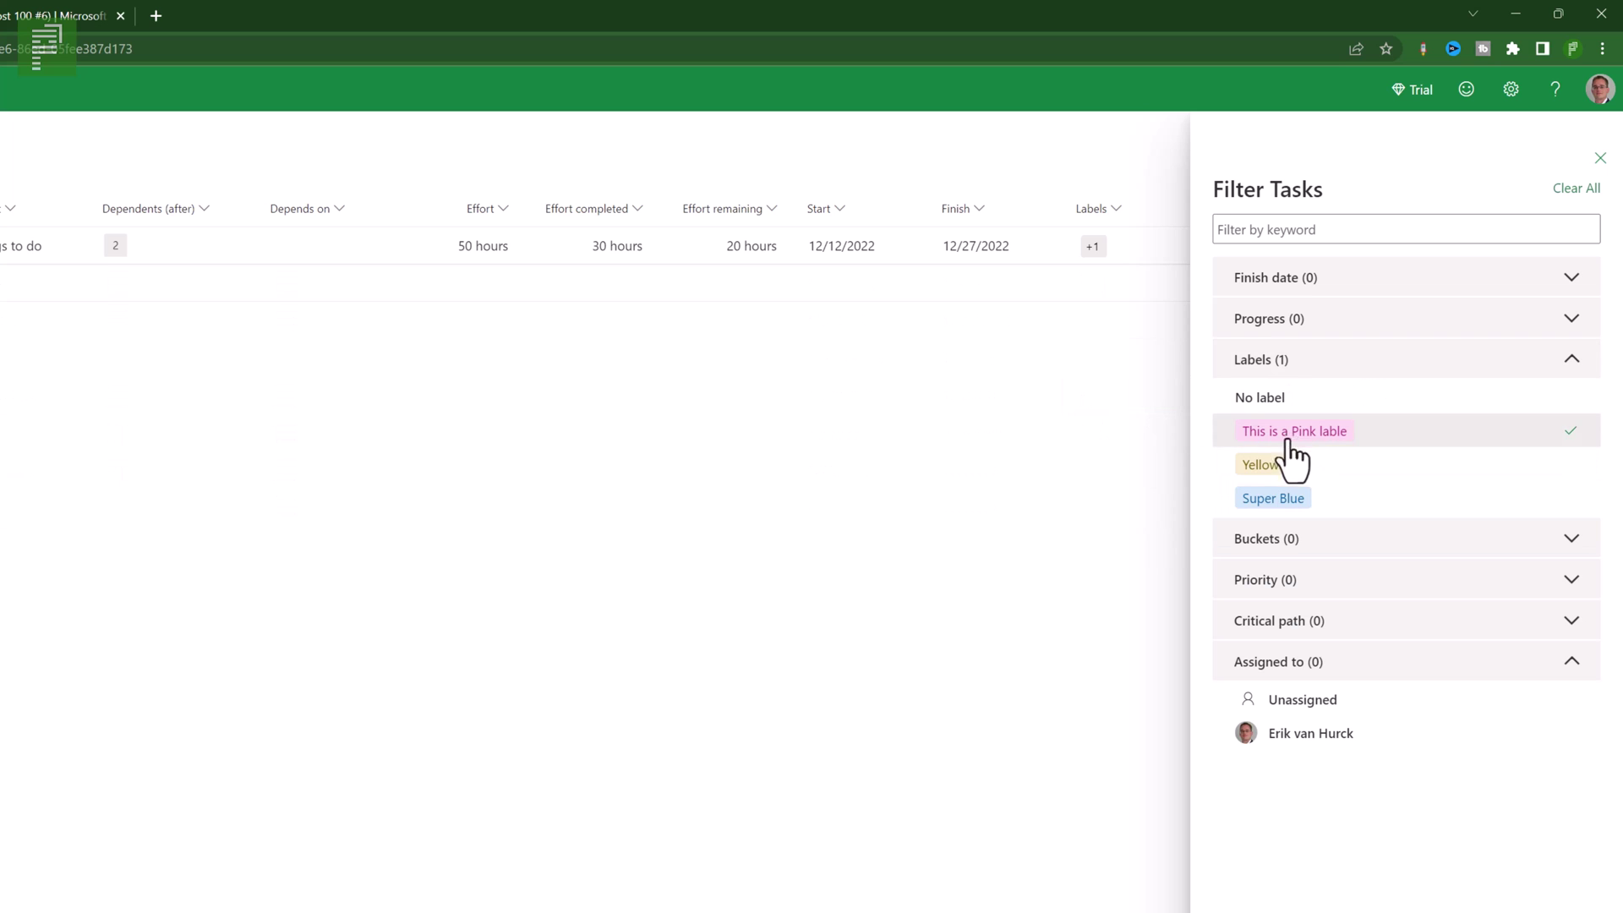
click(1297, 444)
click(1285, 504)
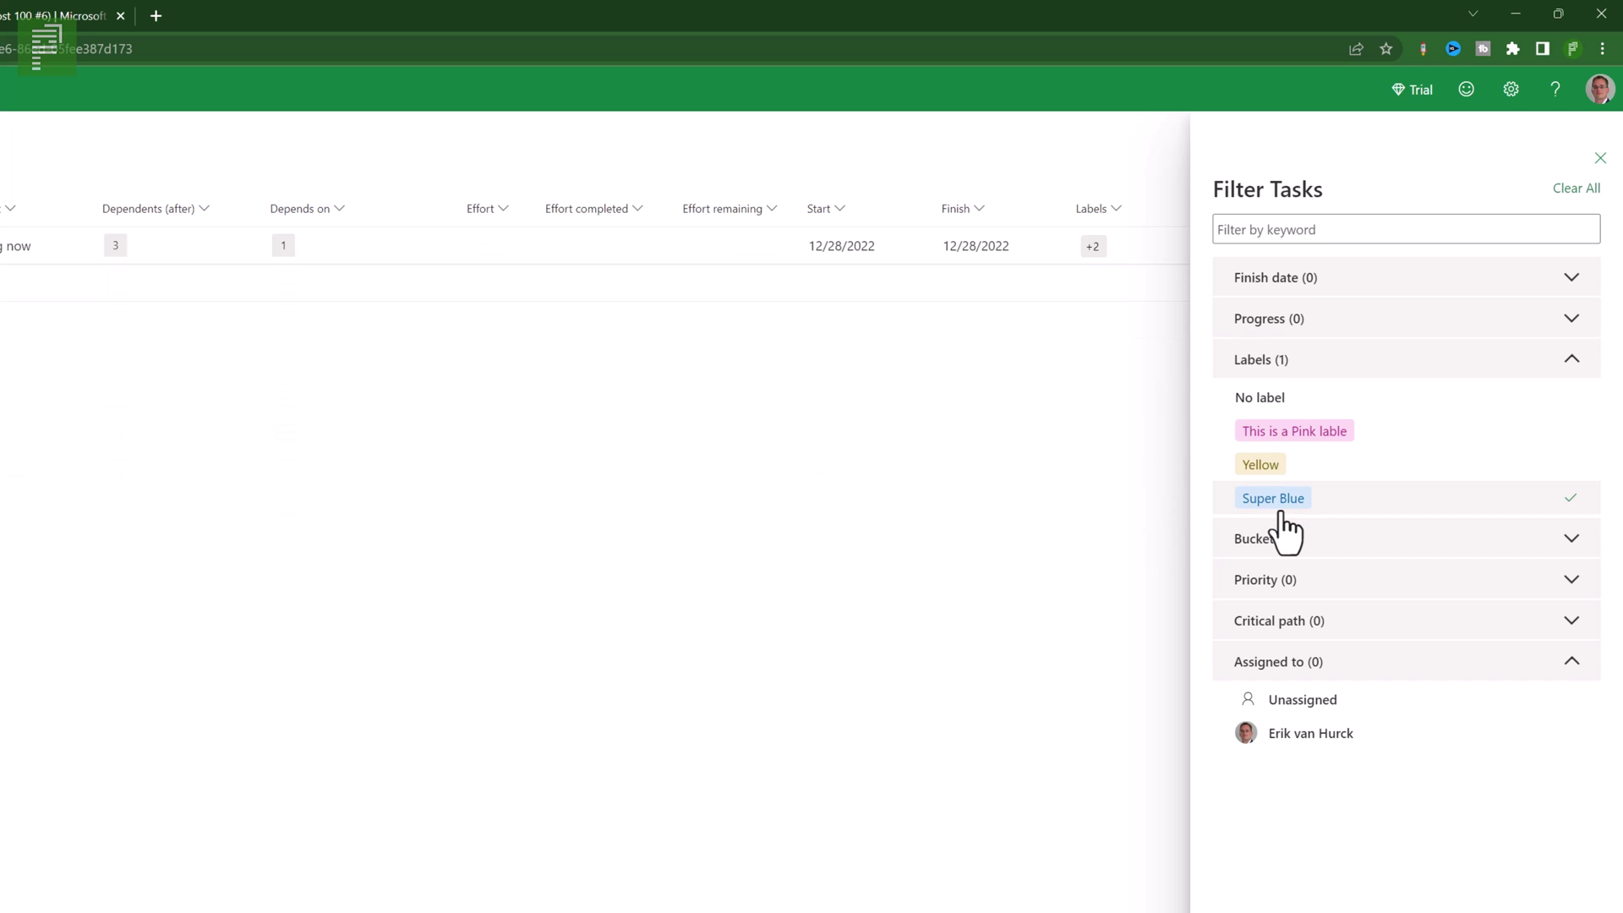
click(1283, 507)
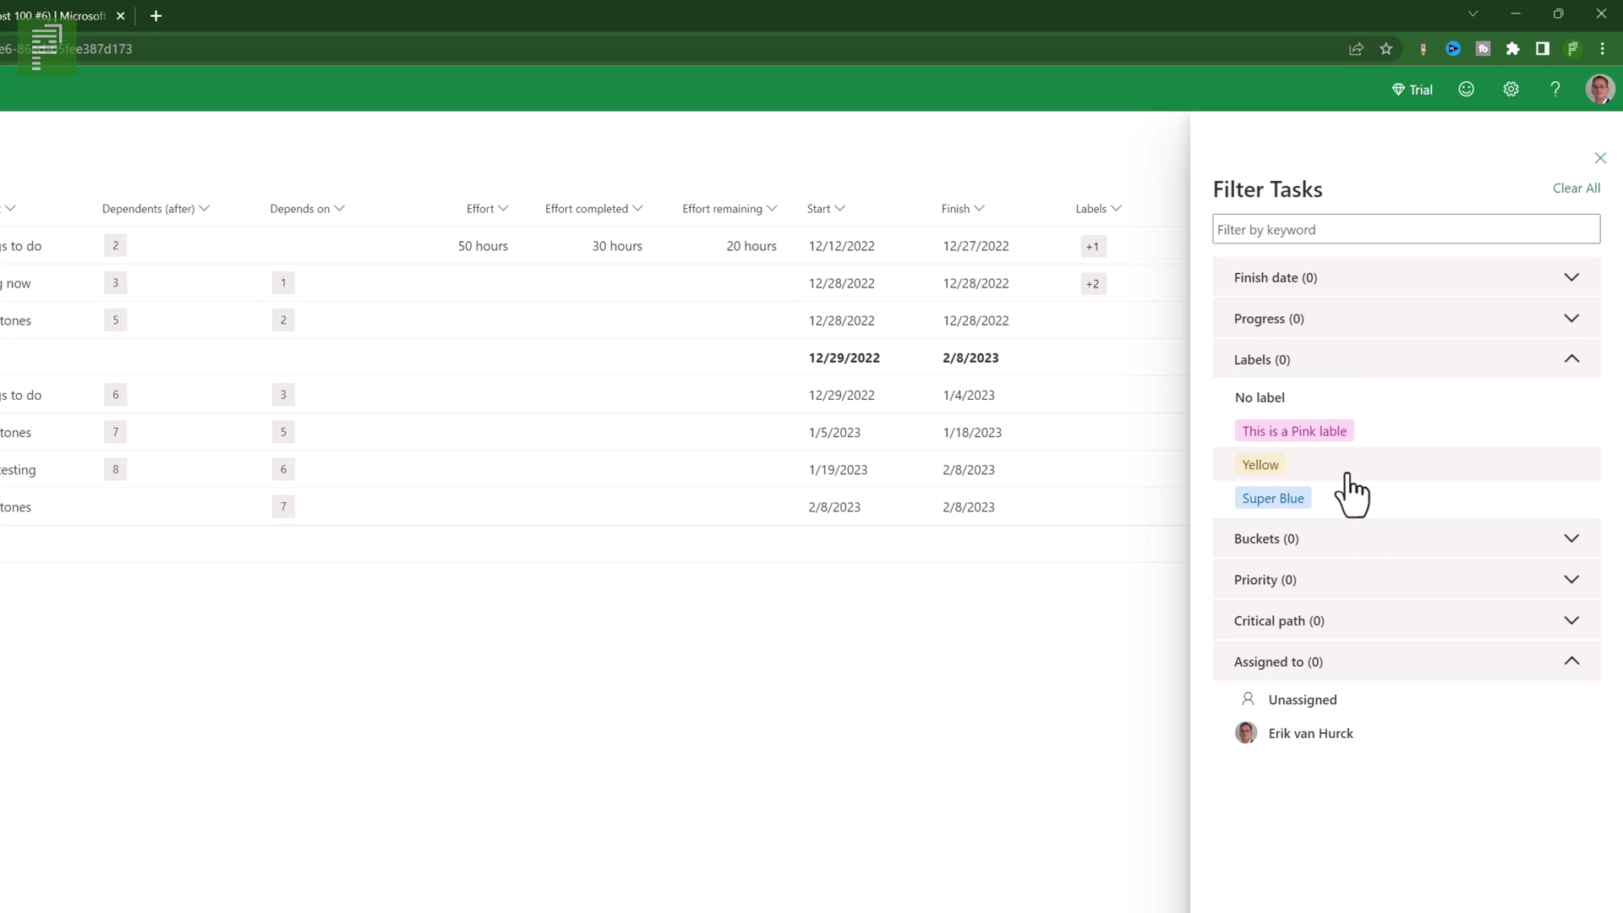
click(1285, 628)
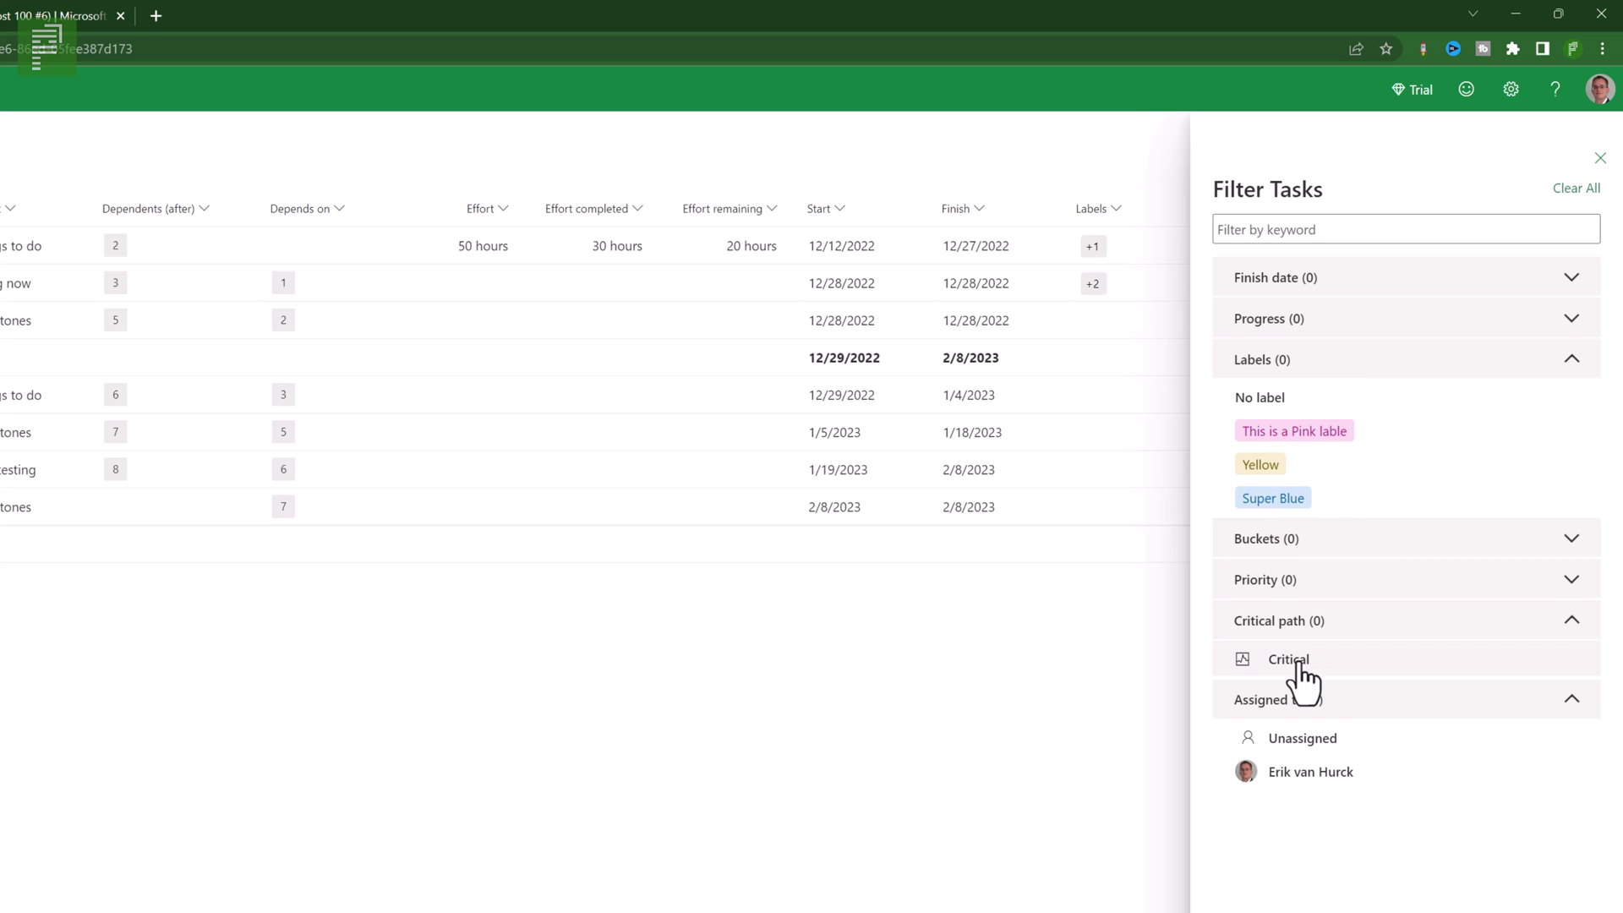
click(1328, 659)
click(1292, 625)
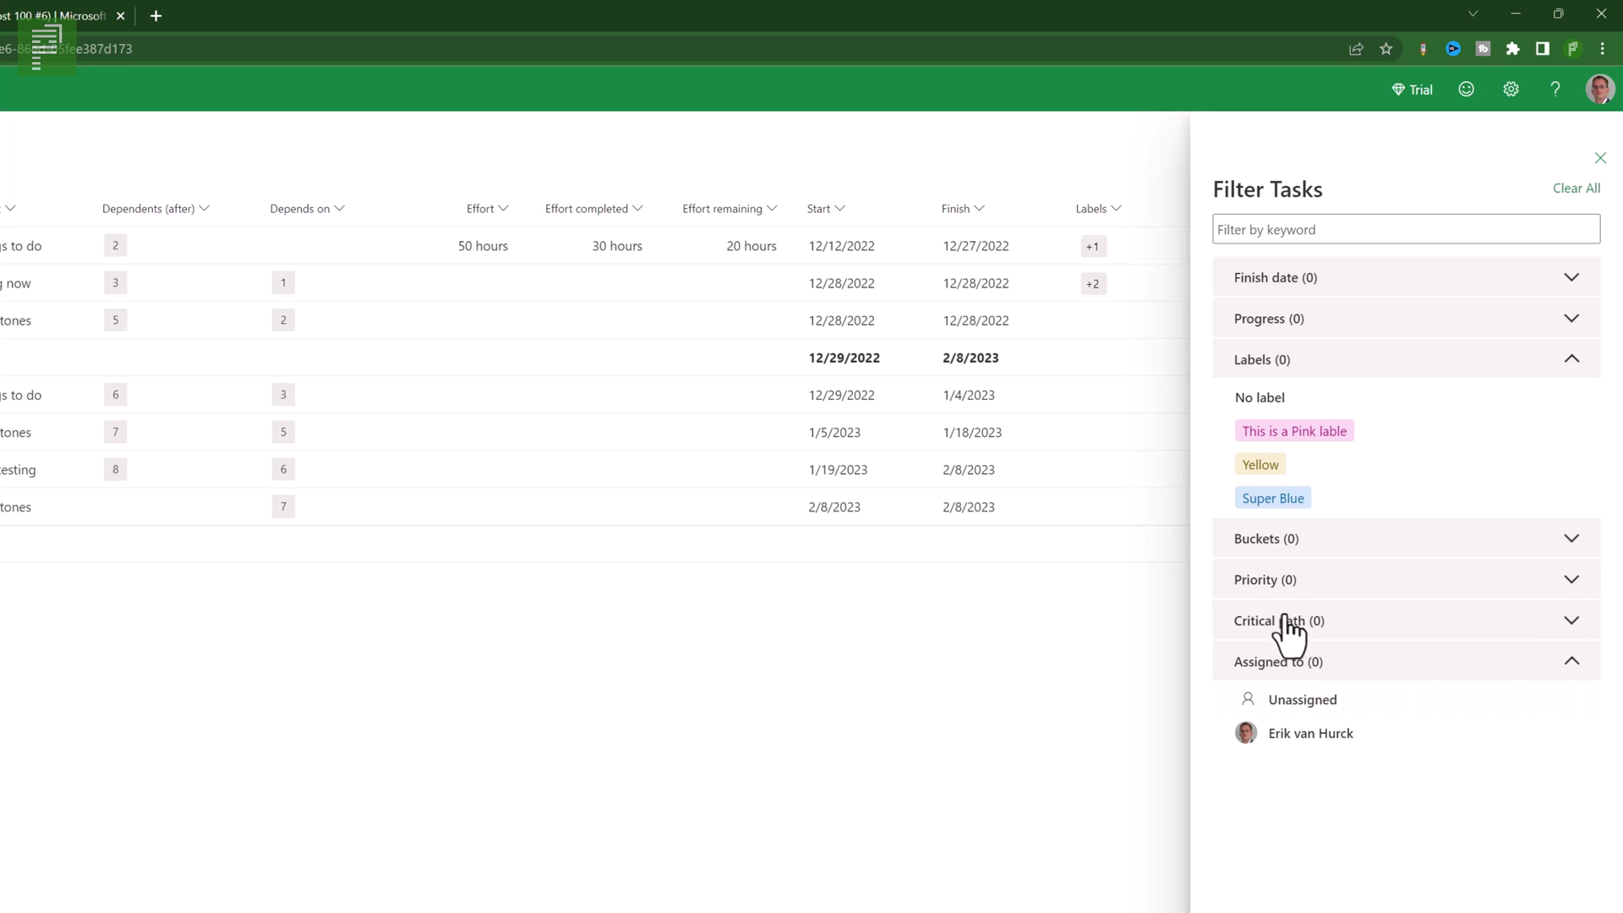
click(1268, 580)
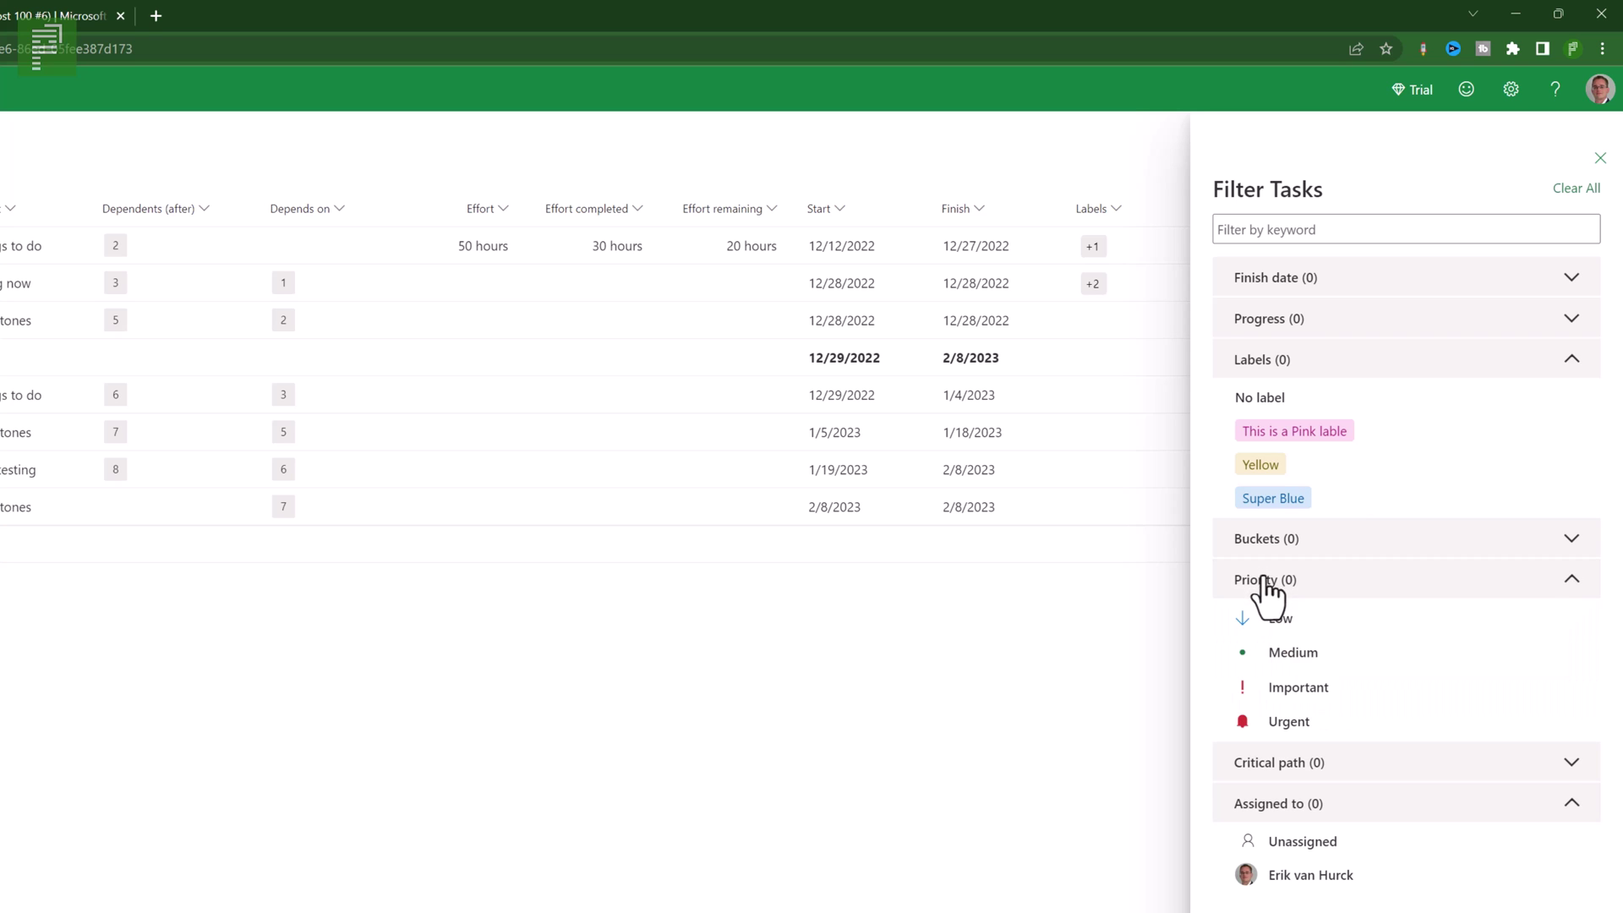
click(1288, 721)
click(1288, 721)
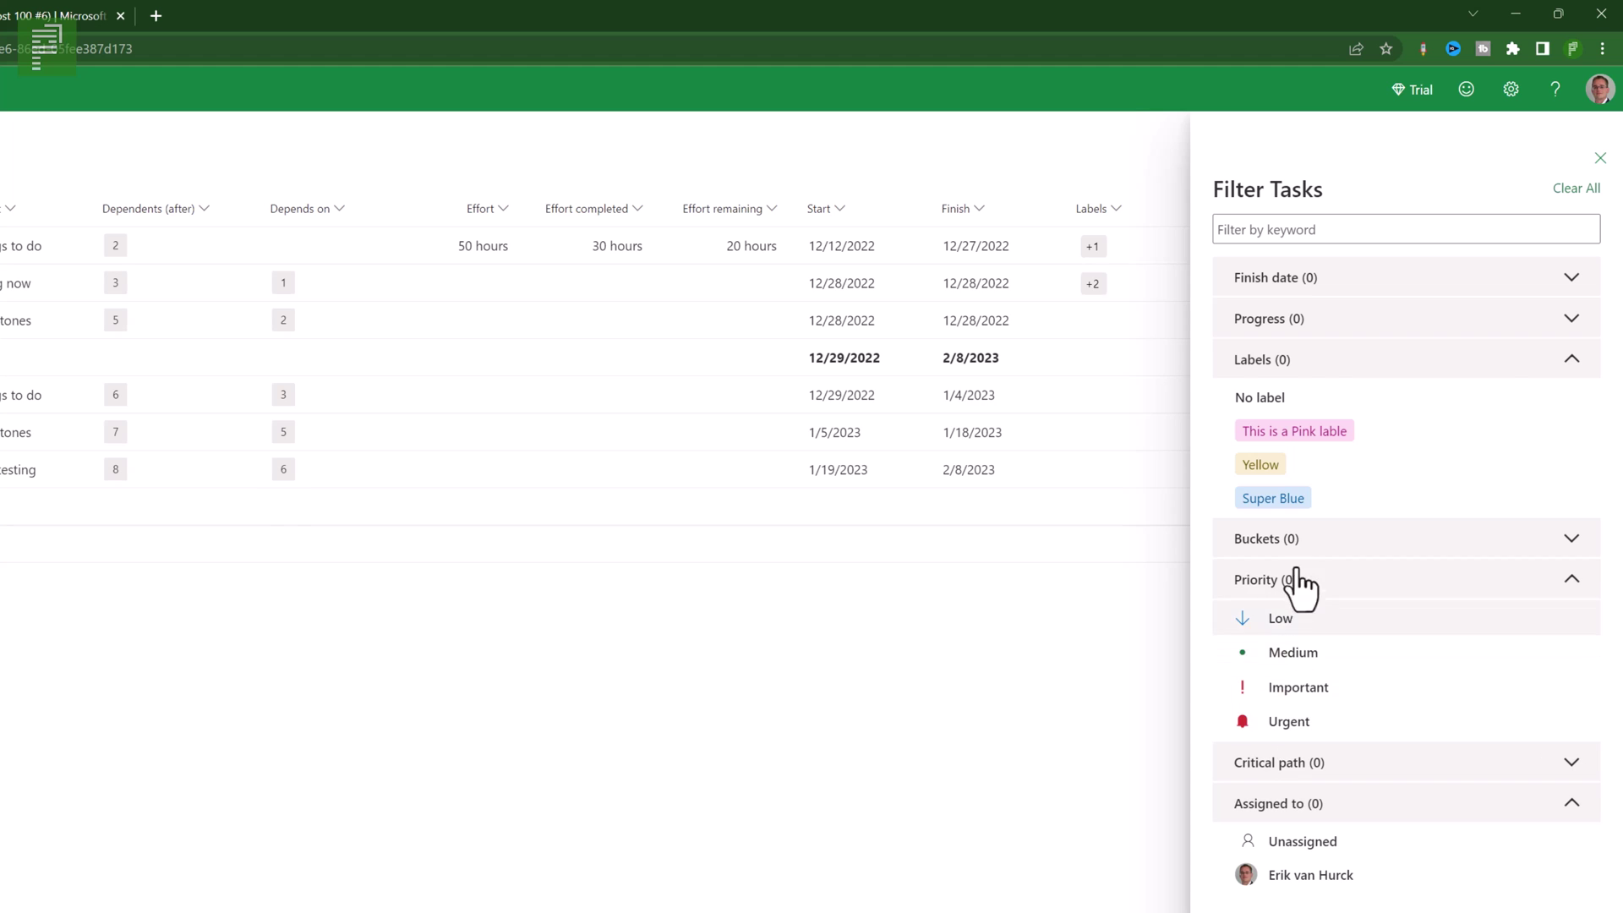
click(1287, 580)
- Experiment with bucket filters, ending with Things to do and Milestones selected
click(1285, 540)
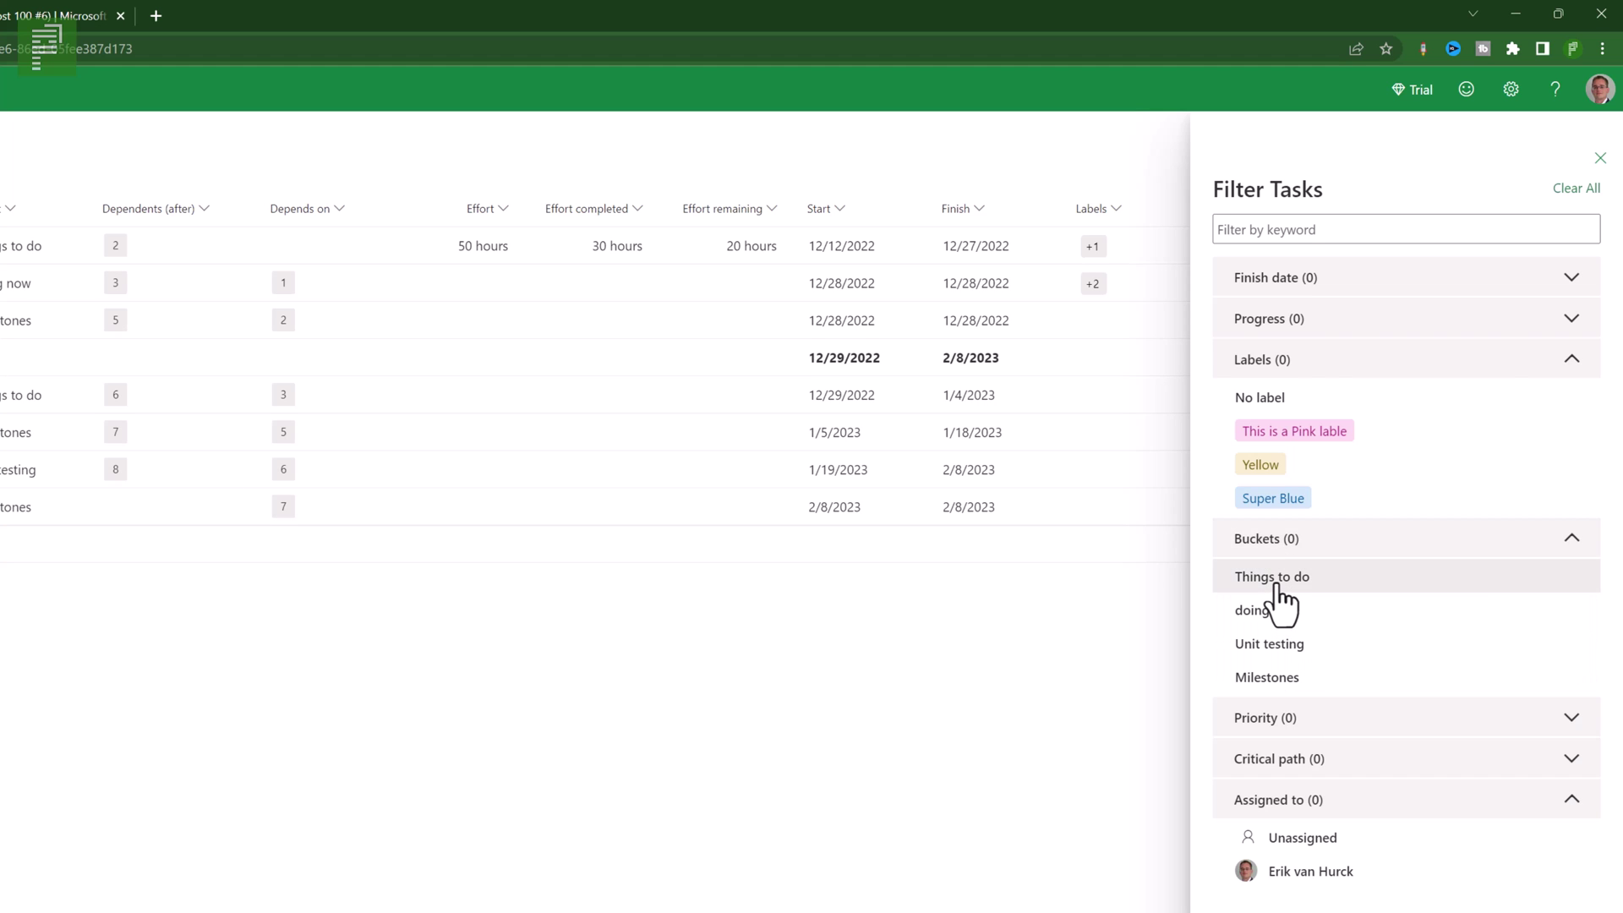
click(1278, 583)
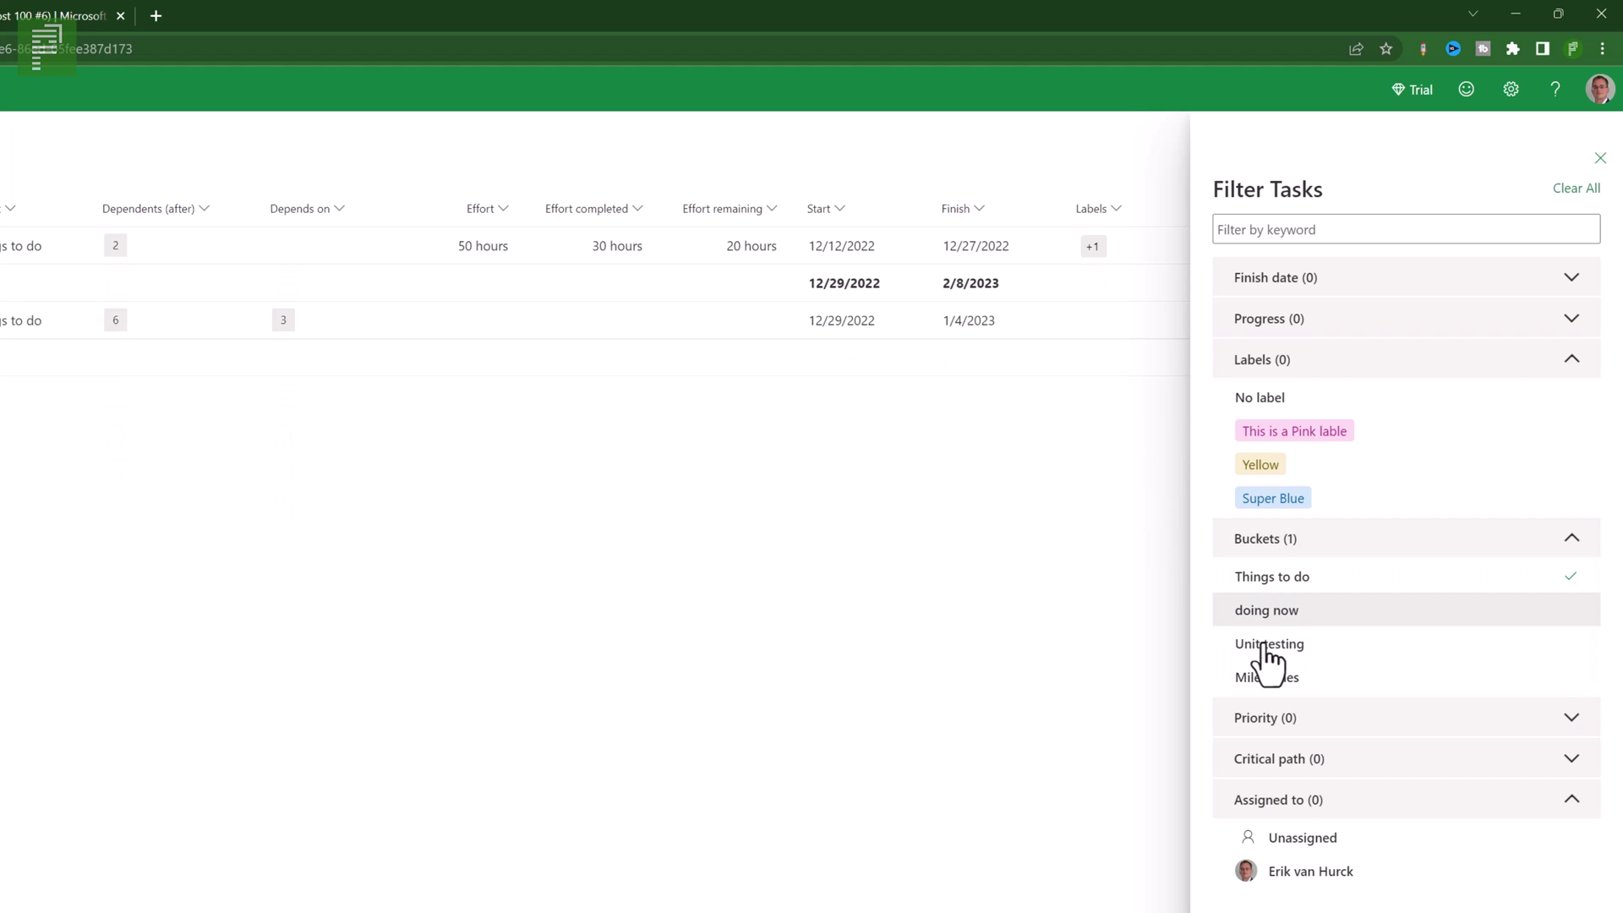
click(1266, 611)
click(1266, 644)
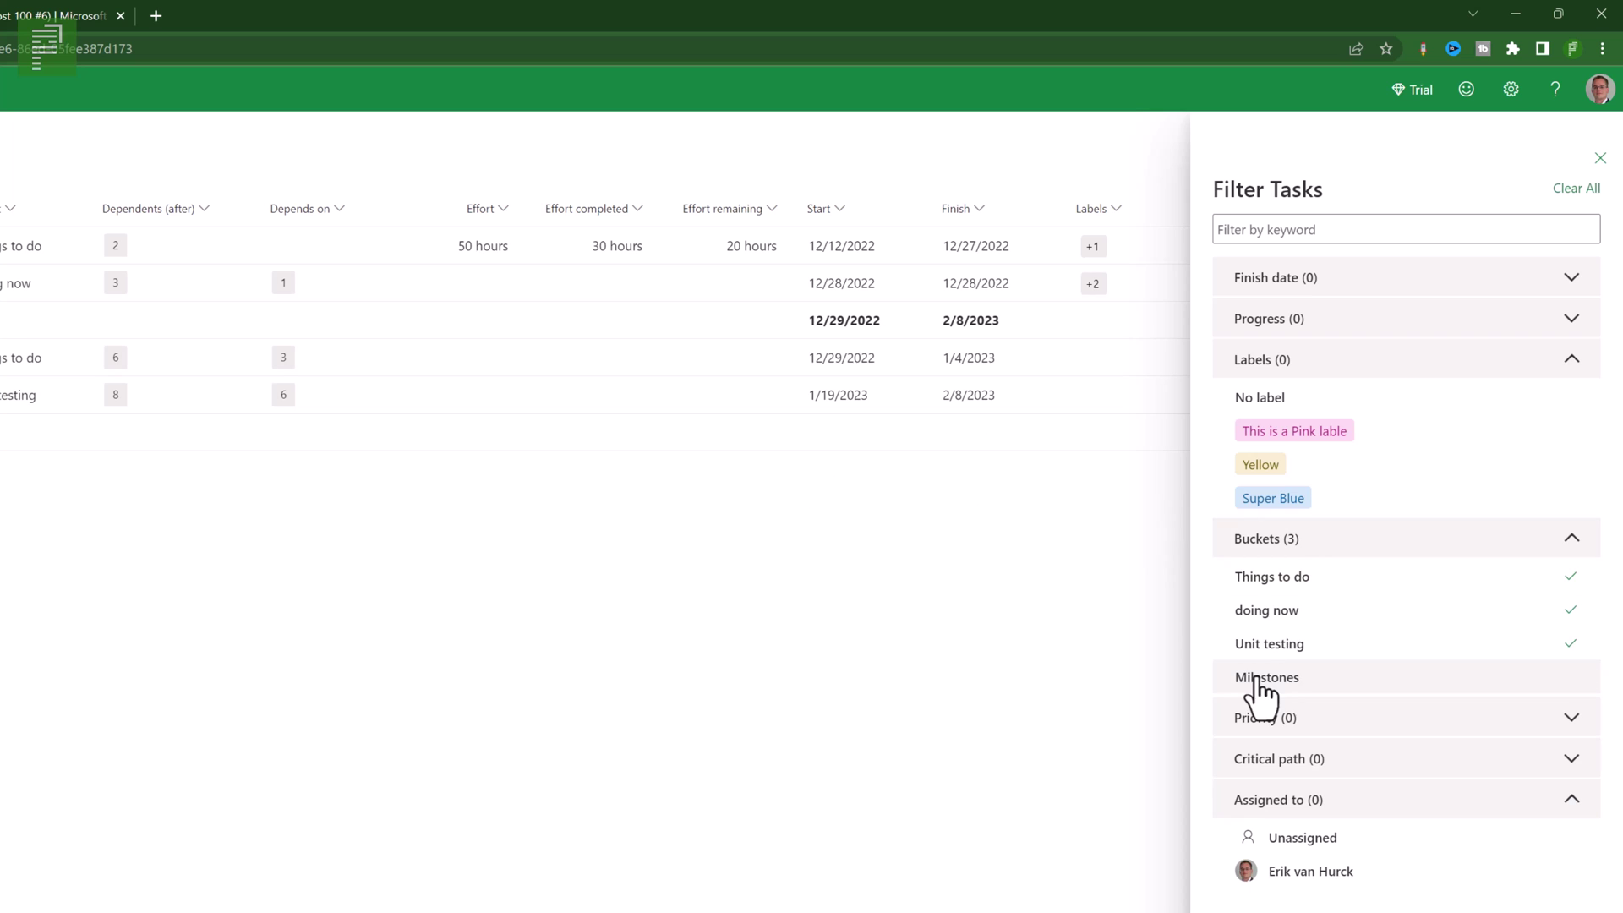
click(1564, 610)
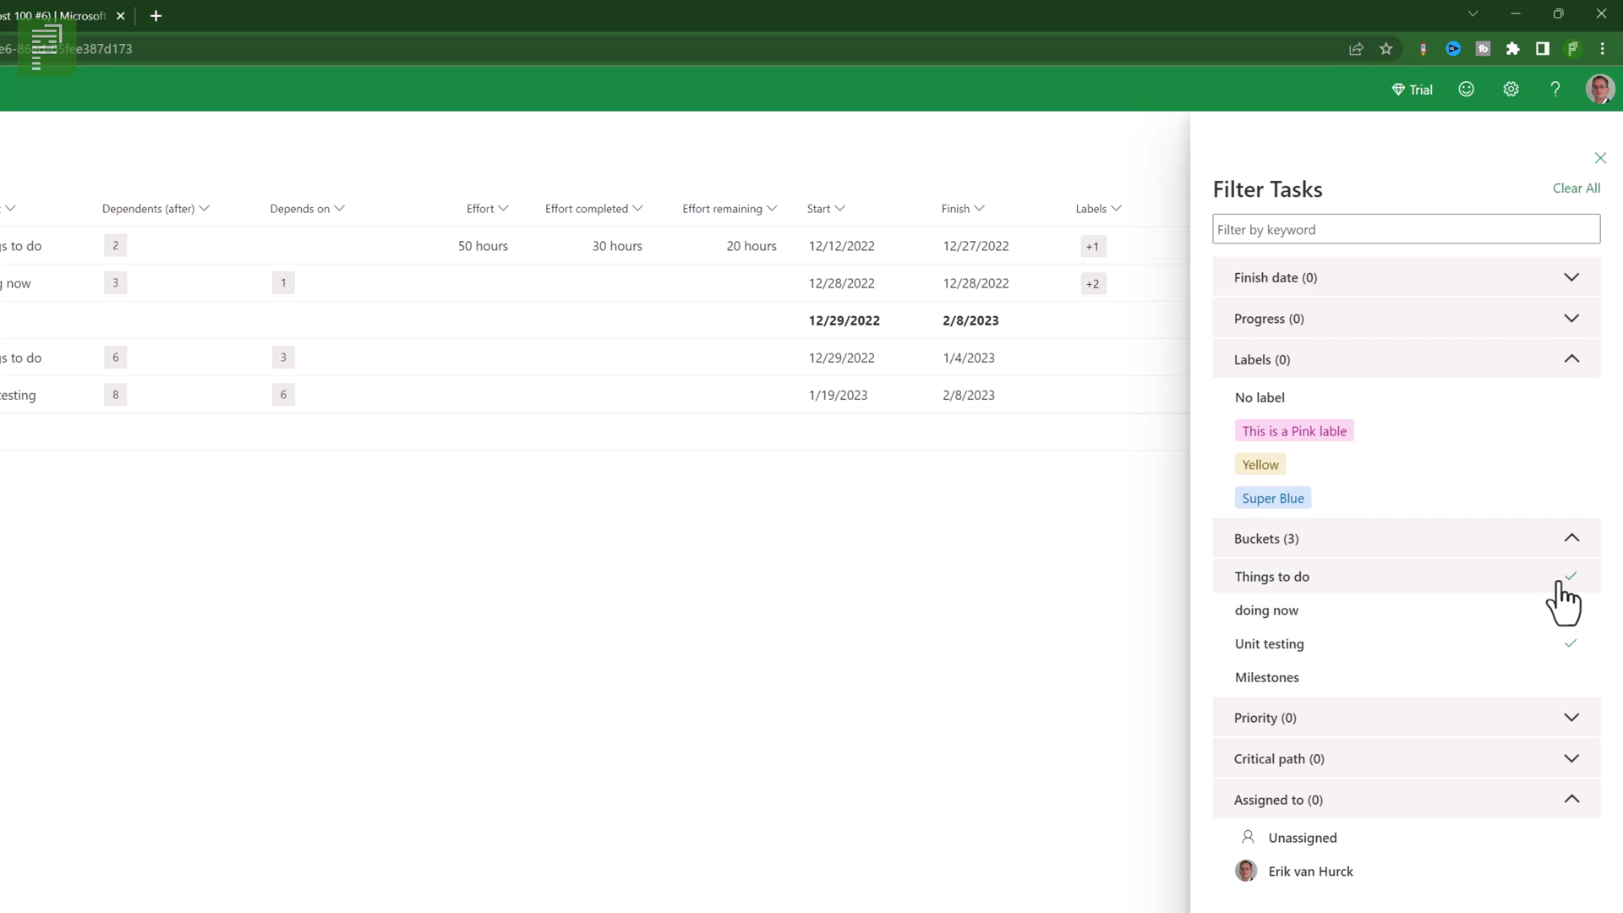
click(1562, 580)
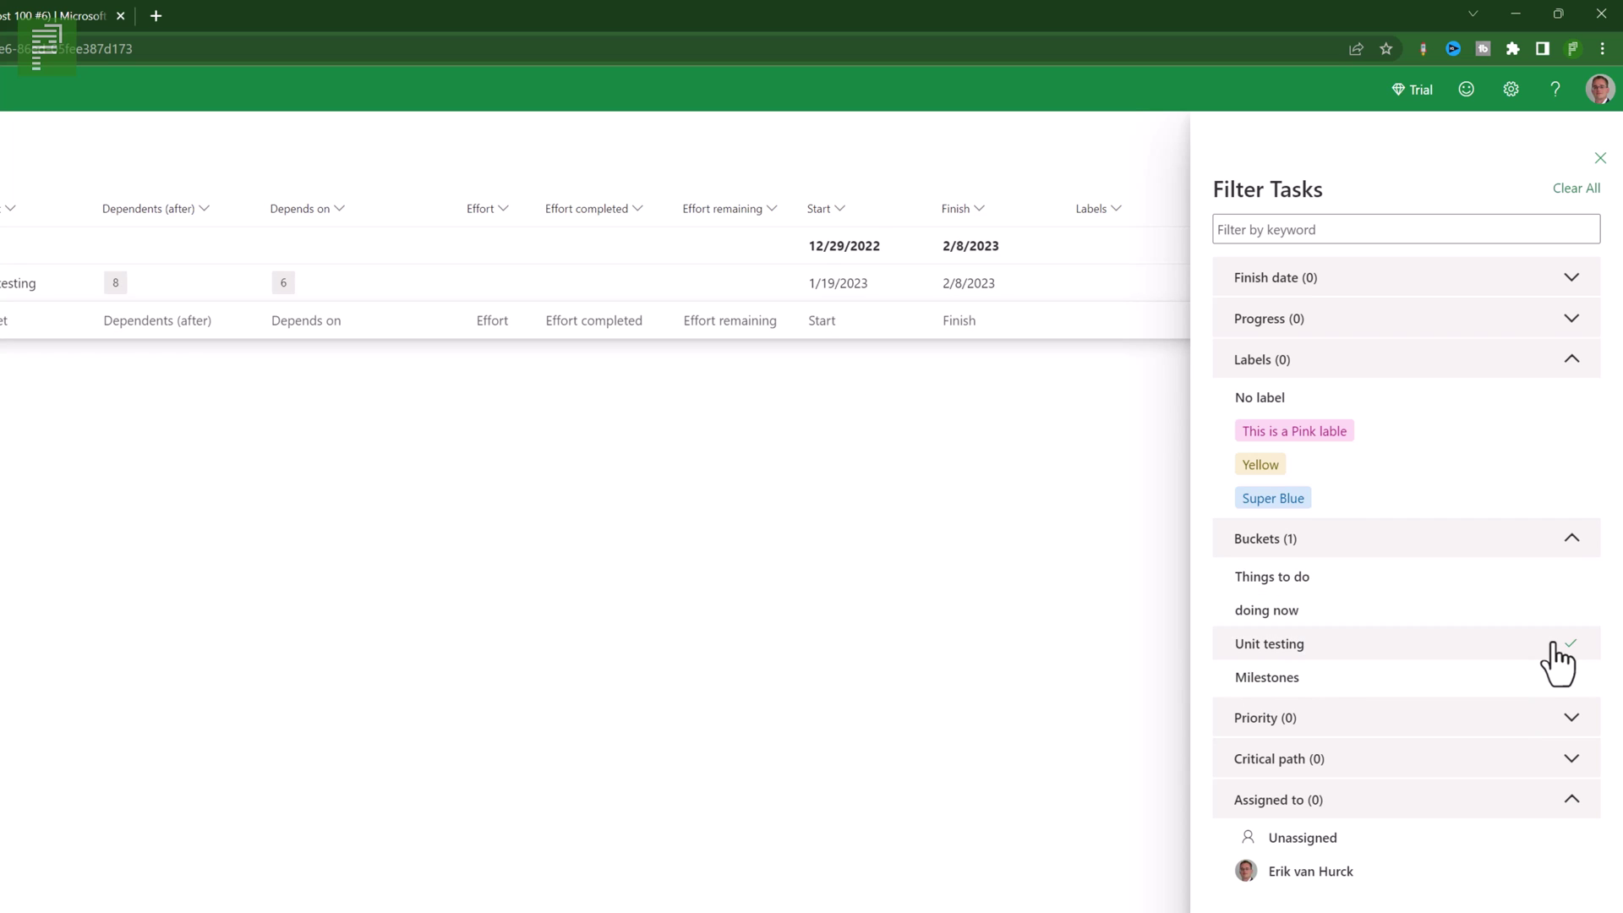
click(1556, 610)
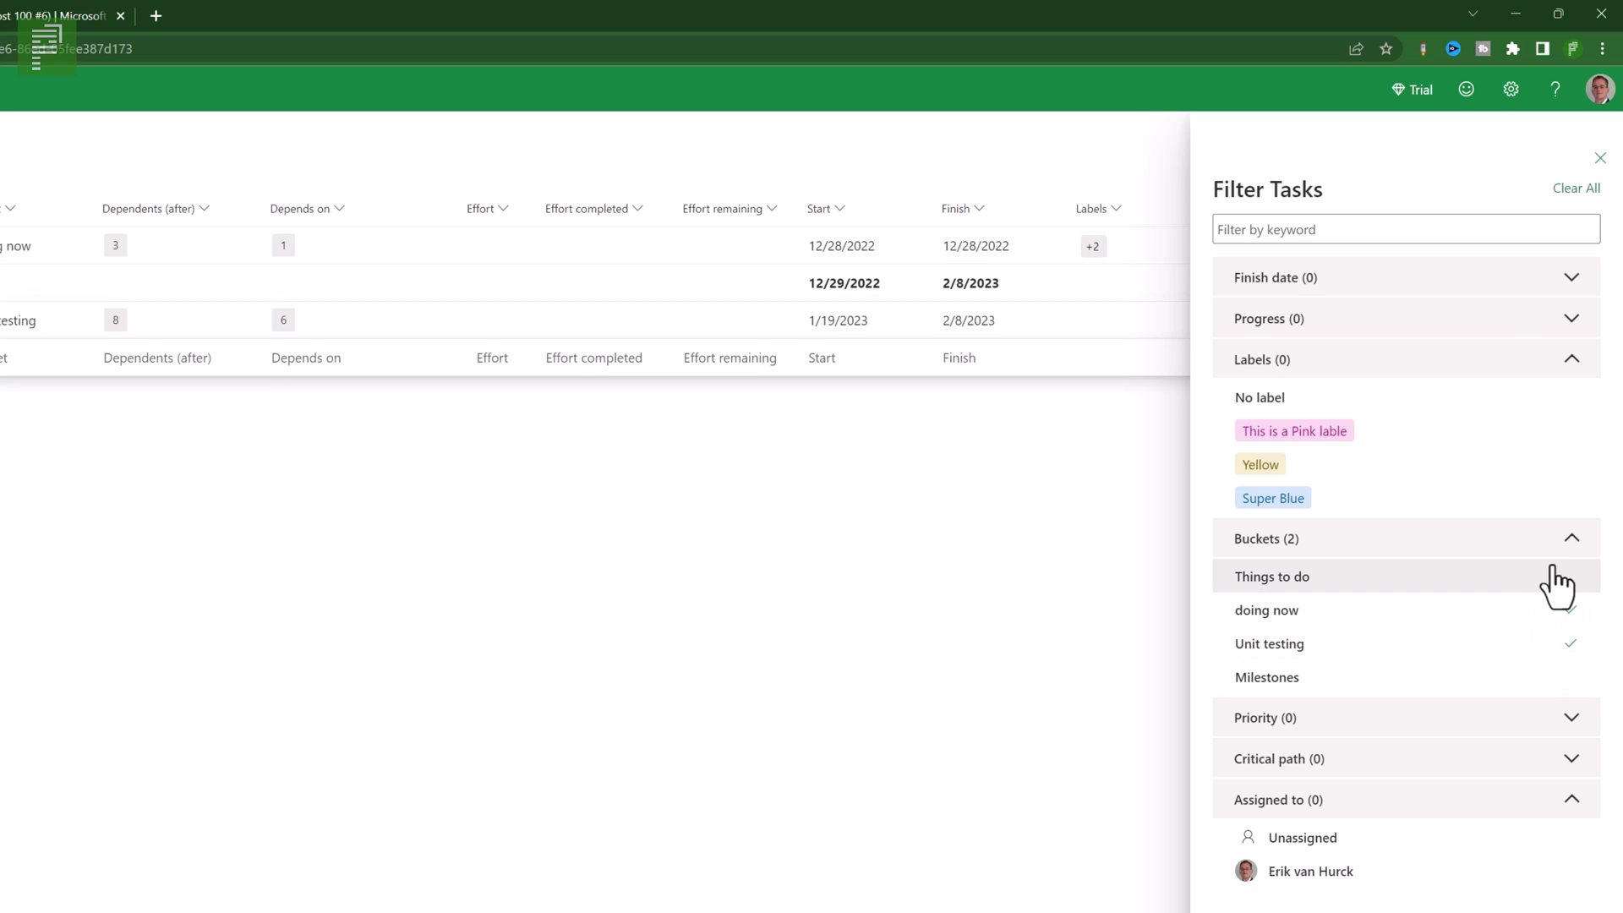
click(1557, 580)
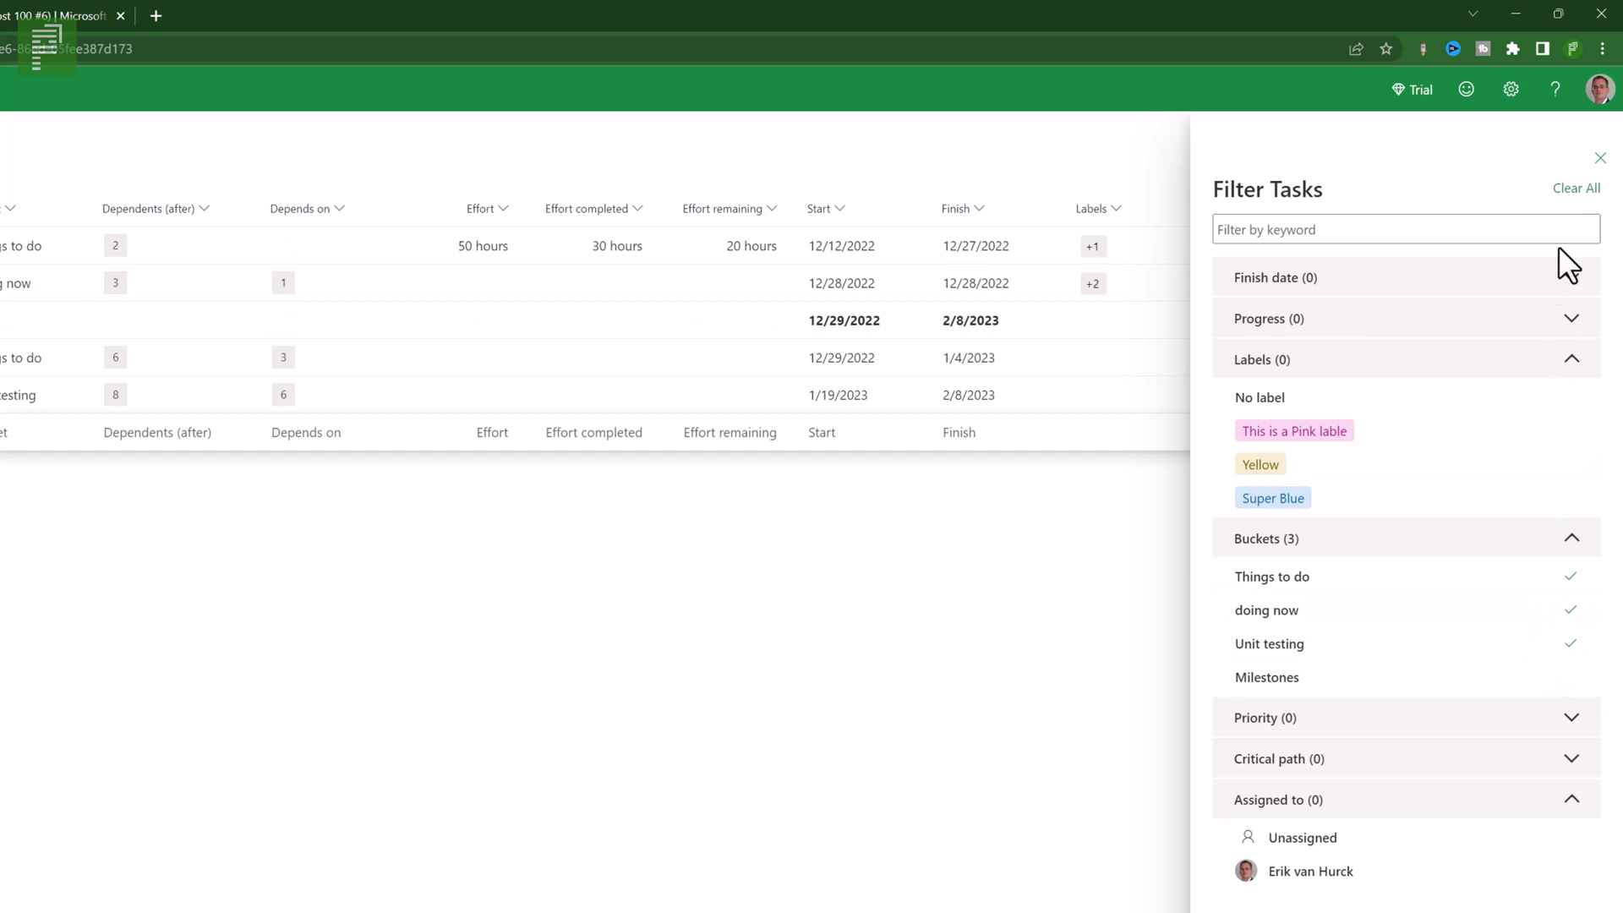
click(1572, 189)
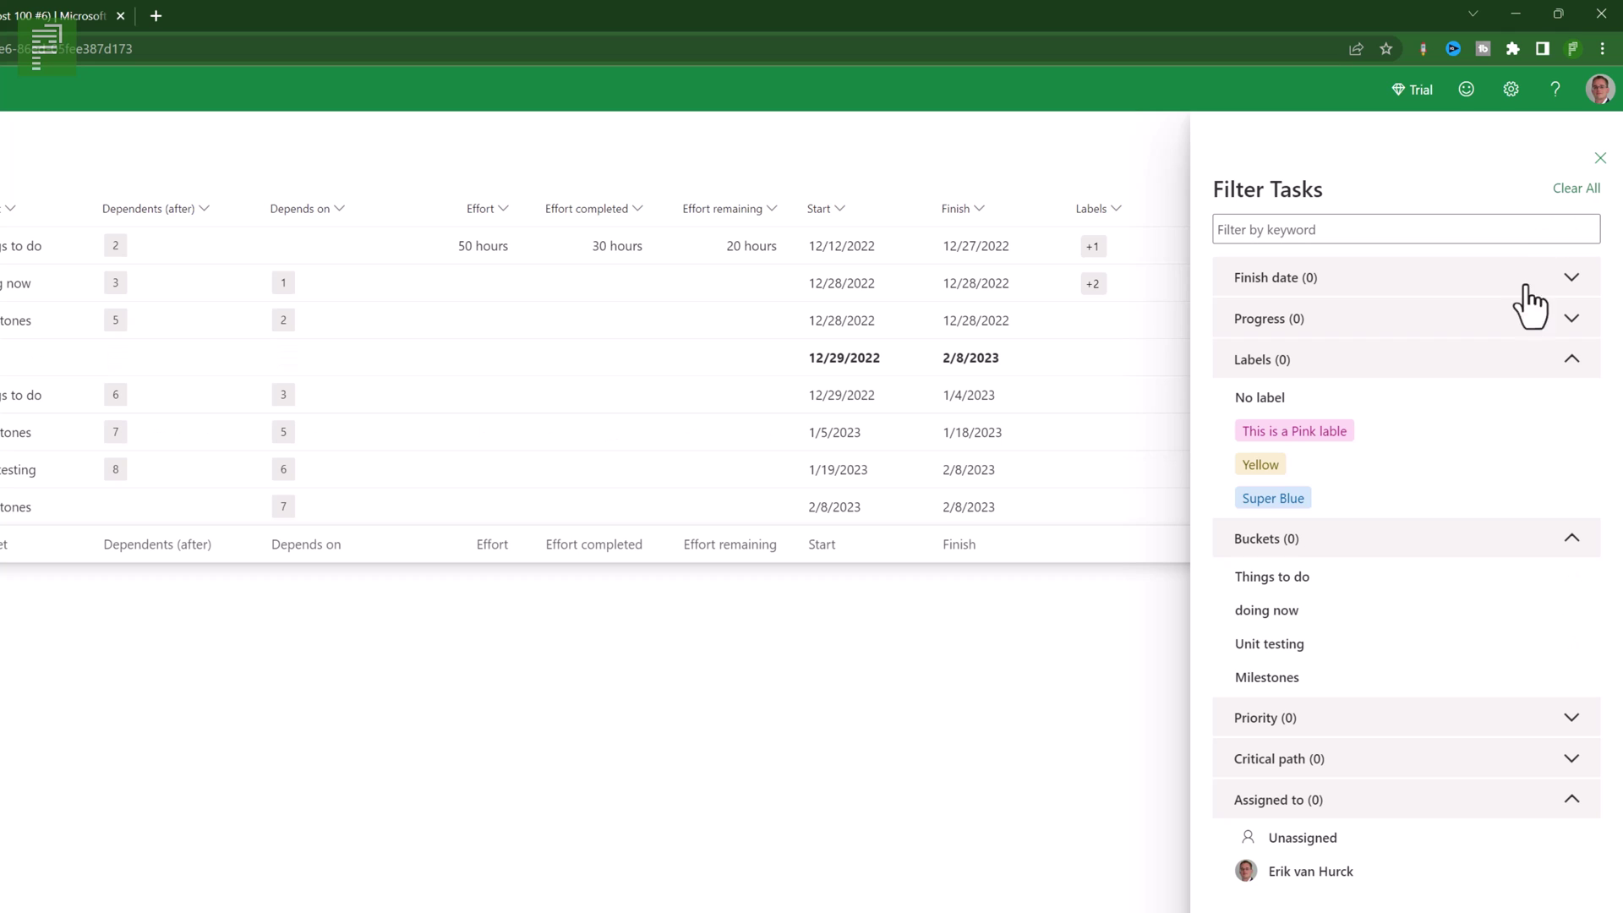
click(1408, 579)
click(1378, 677)
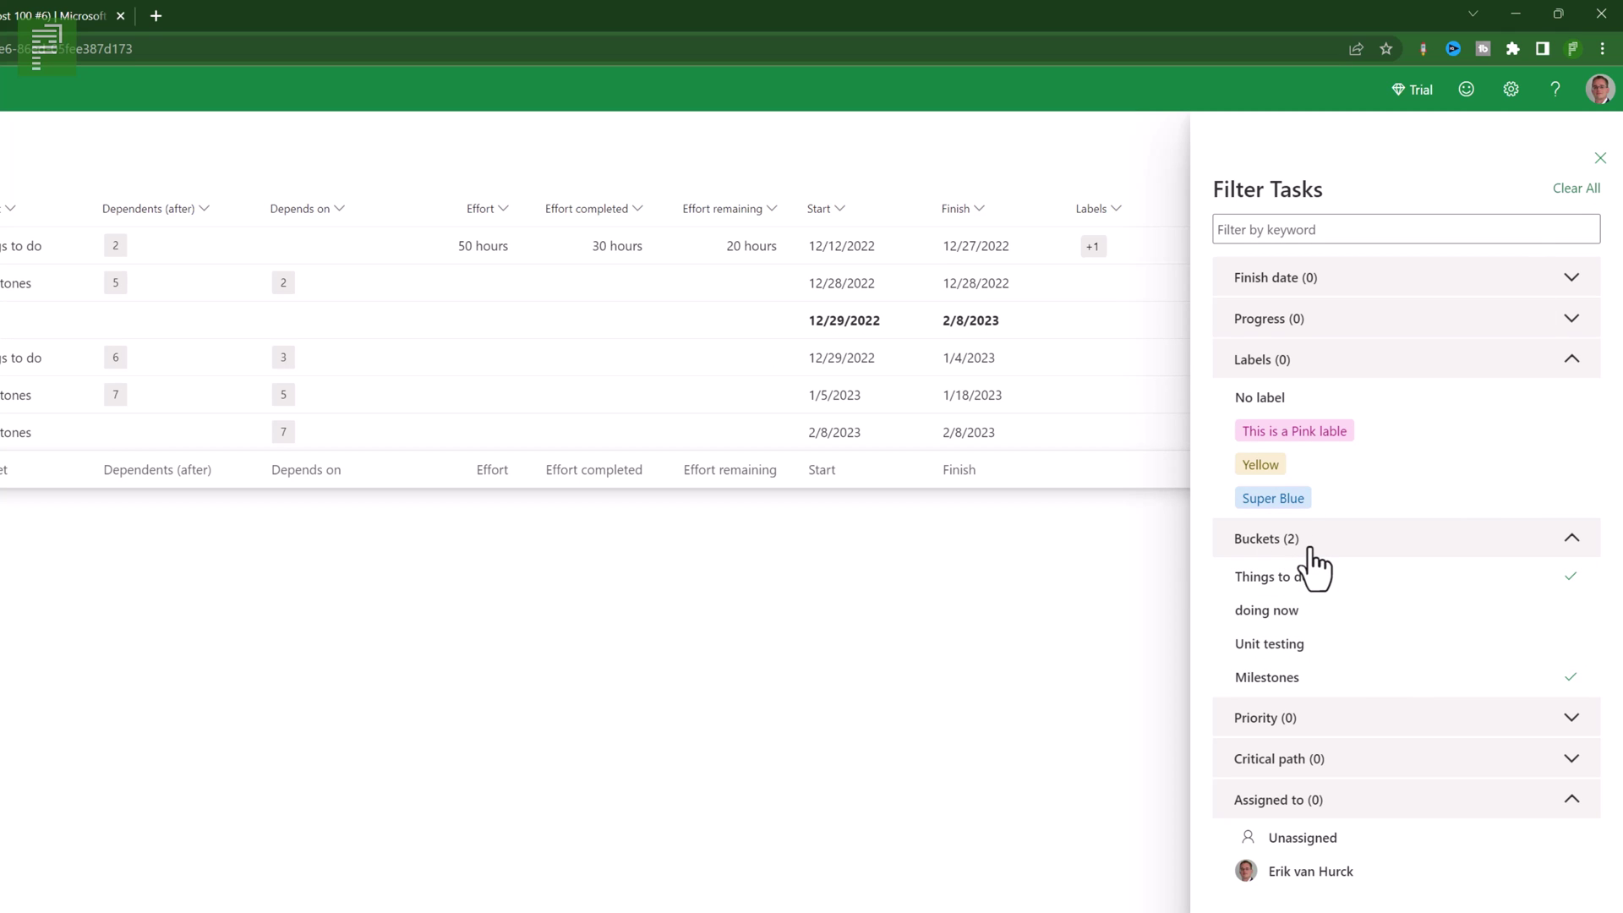
- Add Urgent priority and no-label filters, then clear all filters and close the pane
click(1299, 720)
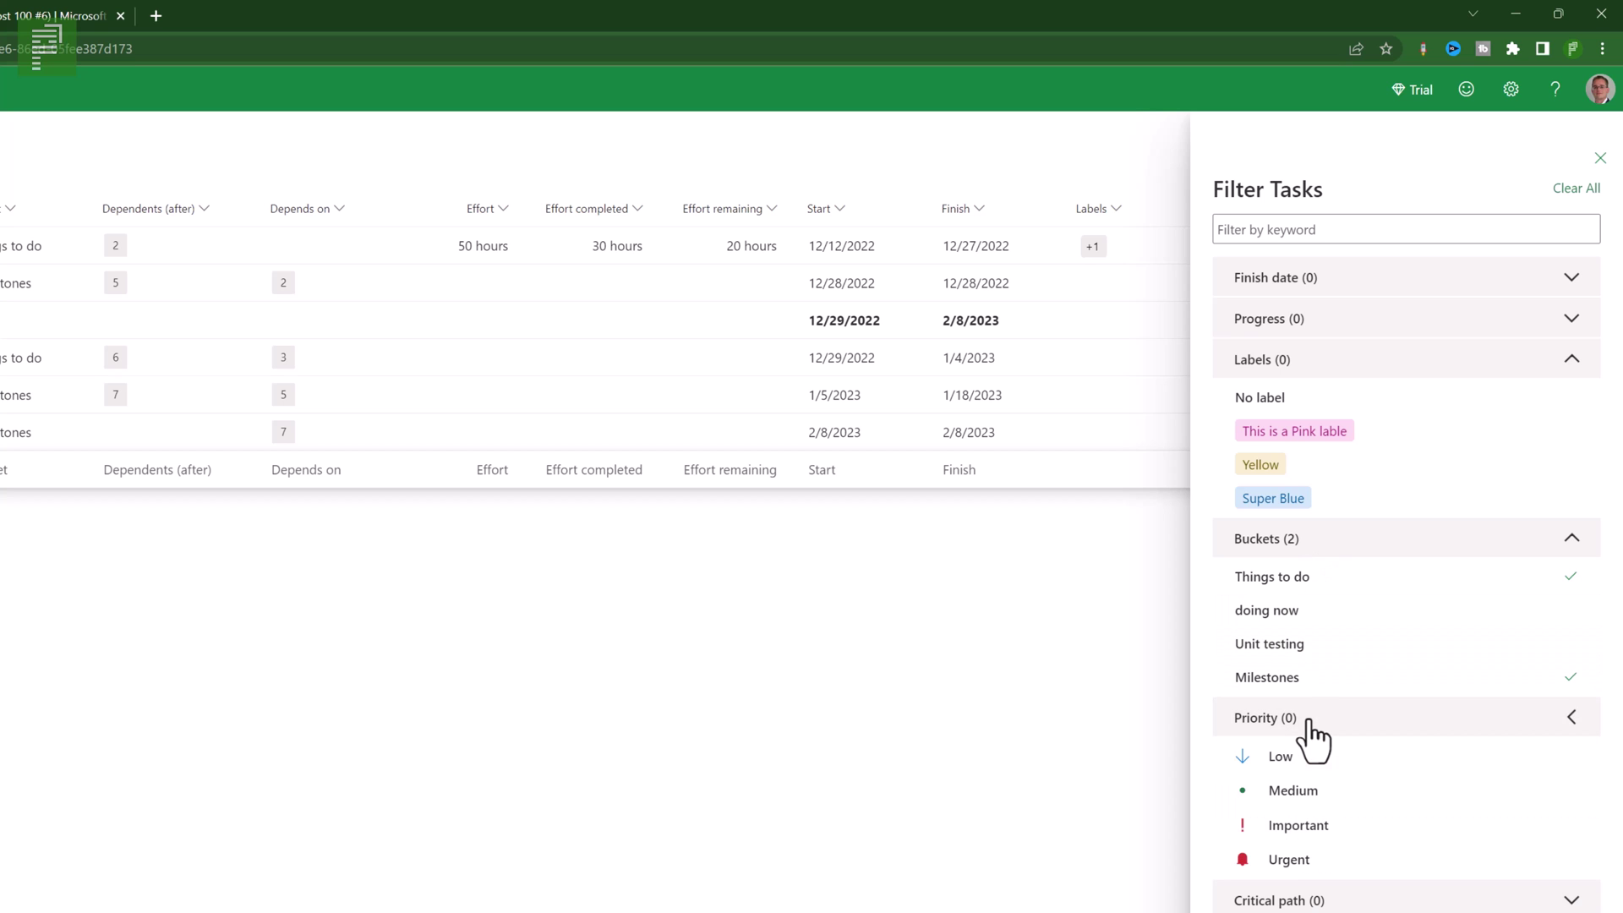
click(1288, 855)
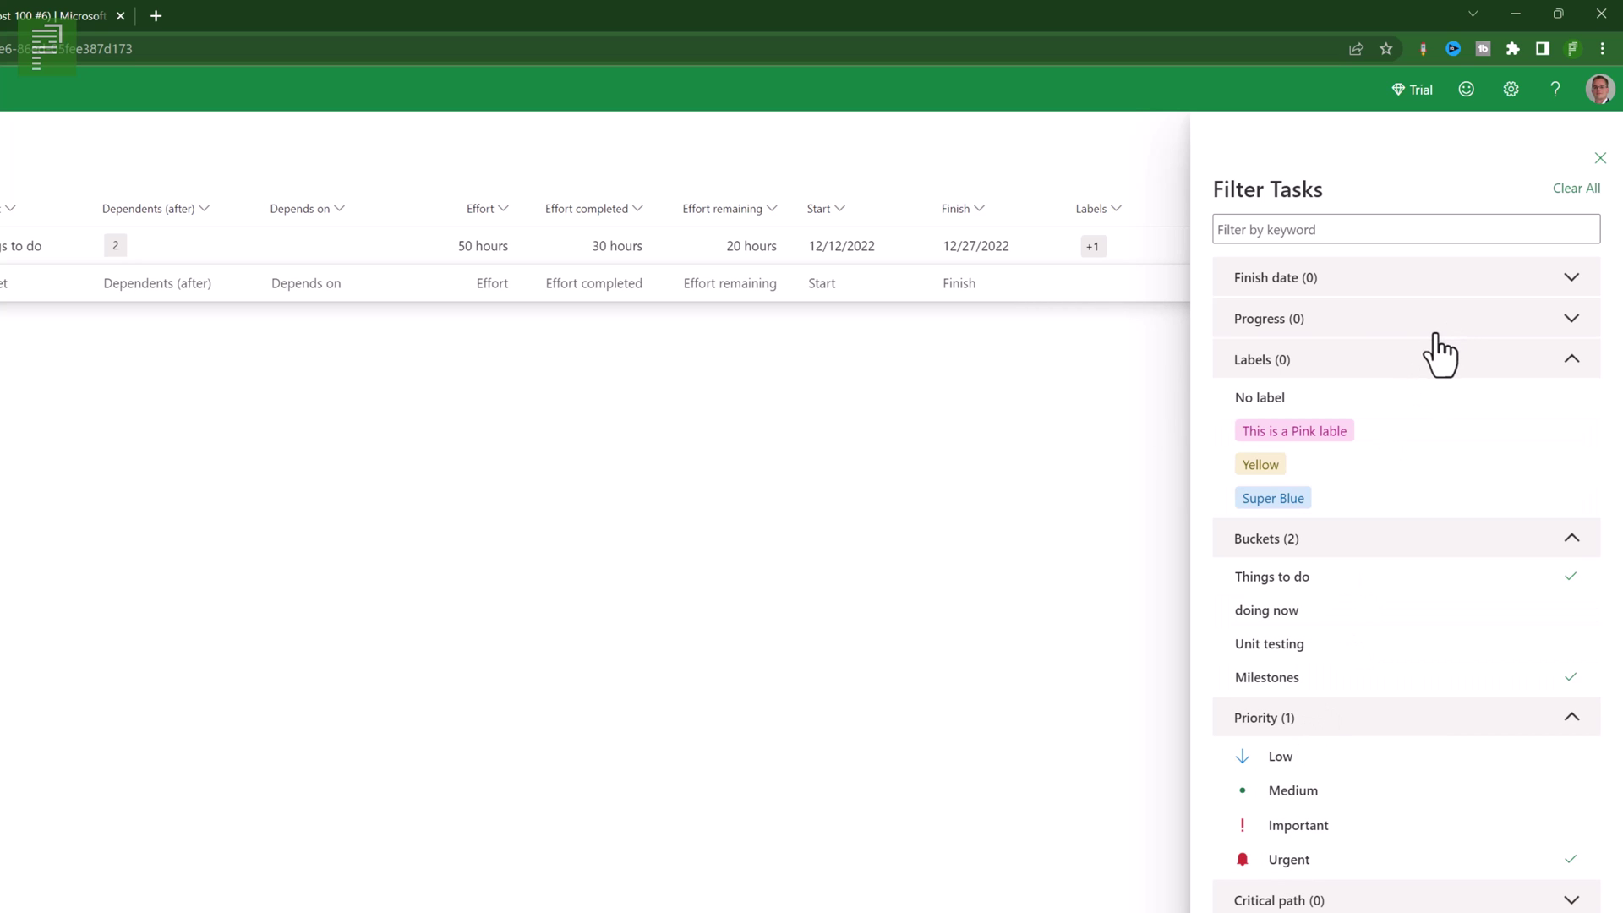
click(1370, 538)
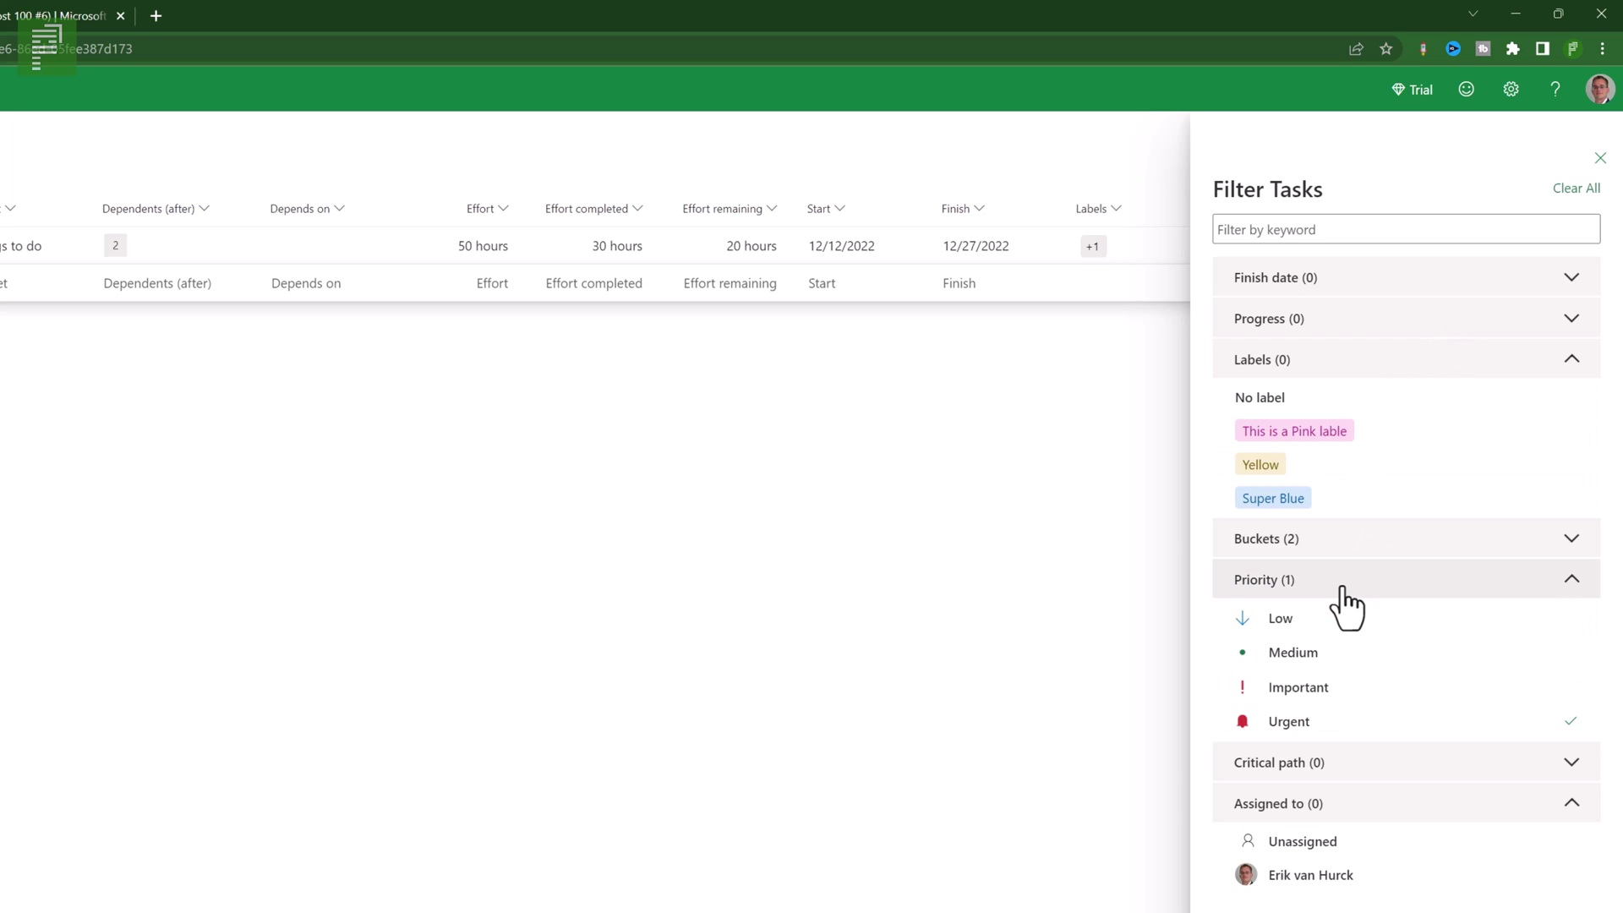
click(1348, 582)
click(1399, 397)
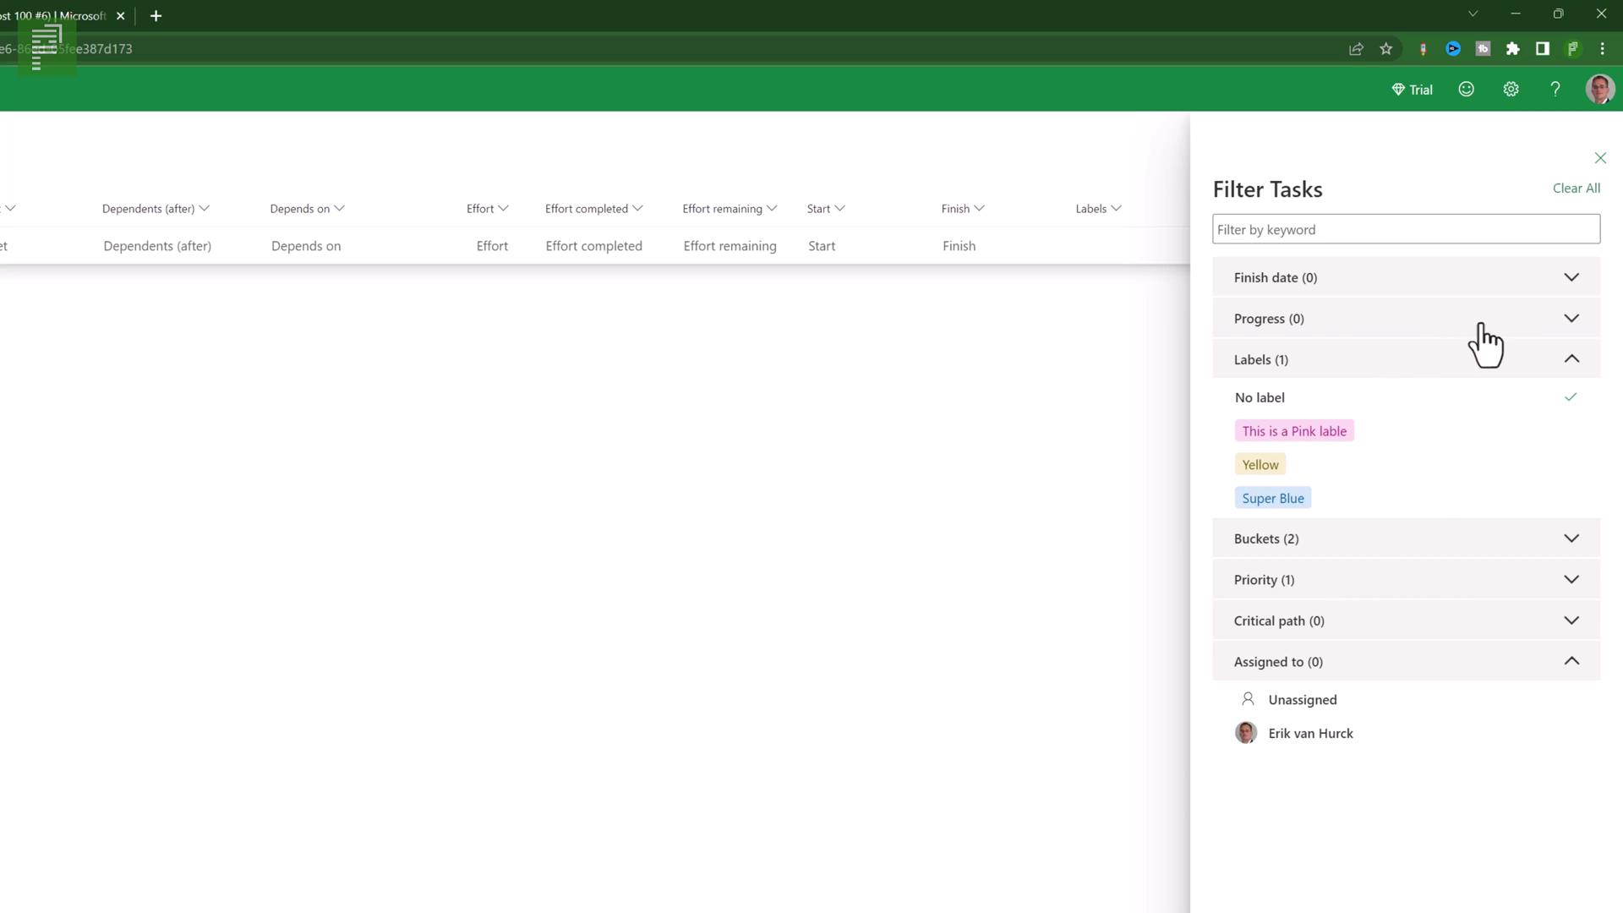
click(1575, 189)
click(1600, 158)
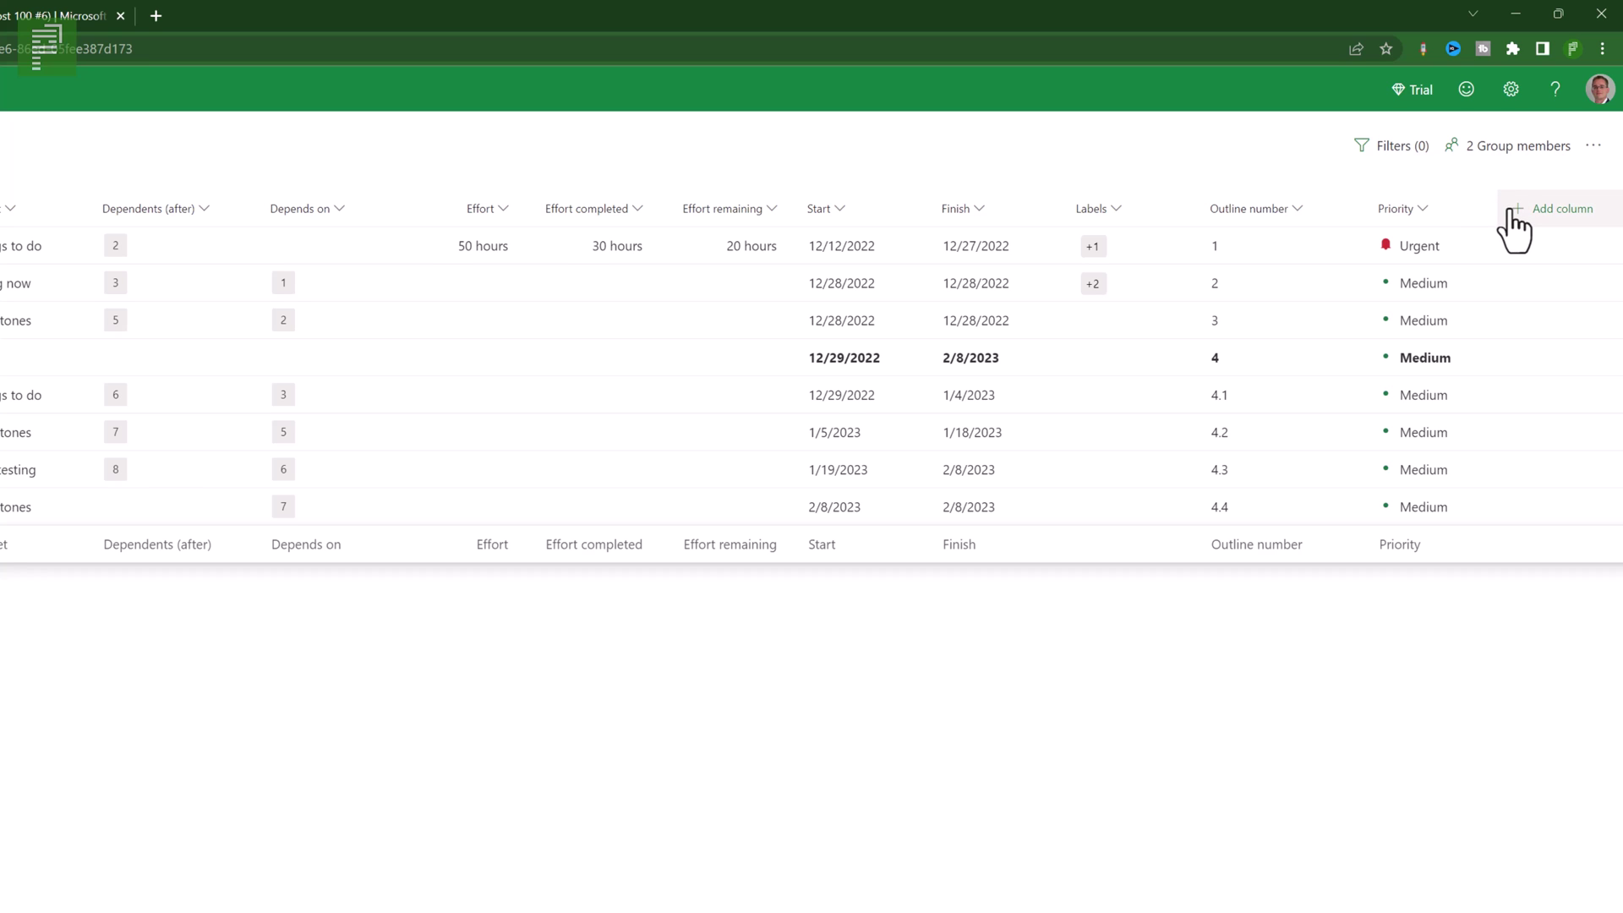
- Start a new Choice field named 'Risk essesment'
click(1512, 215)
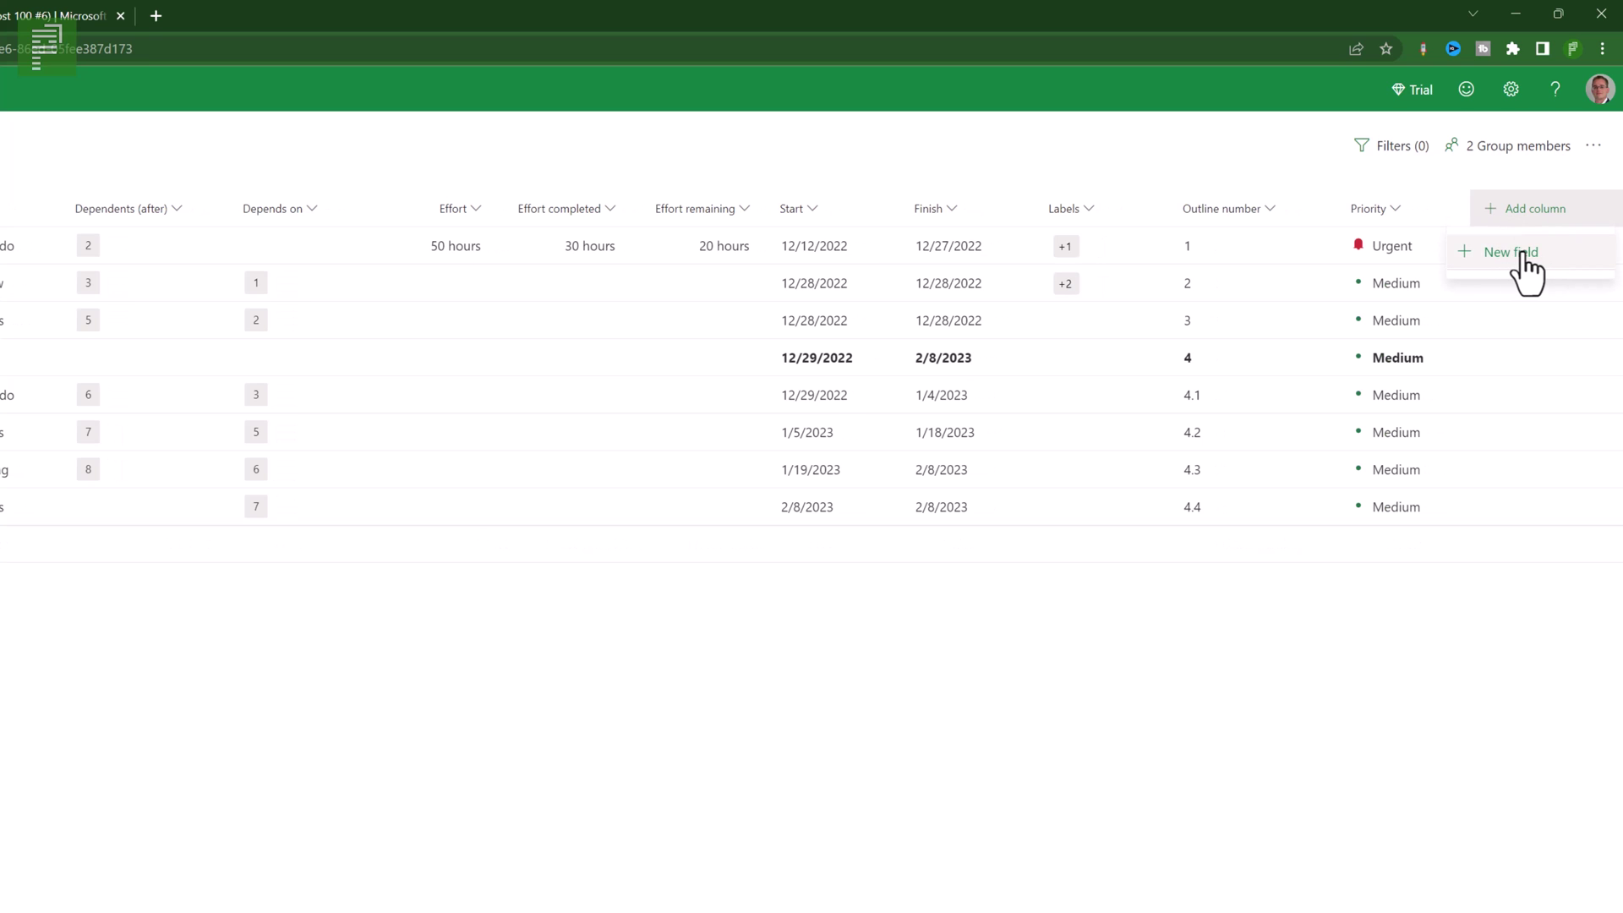
click(1503, 252)
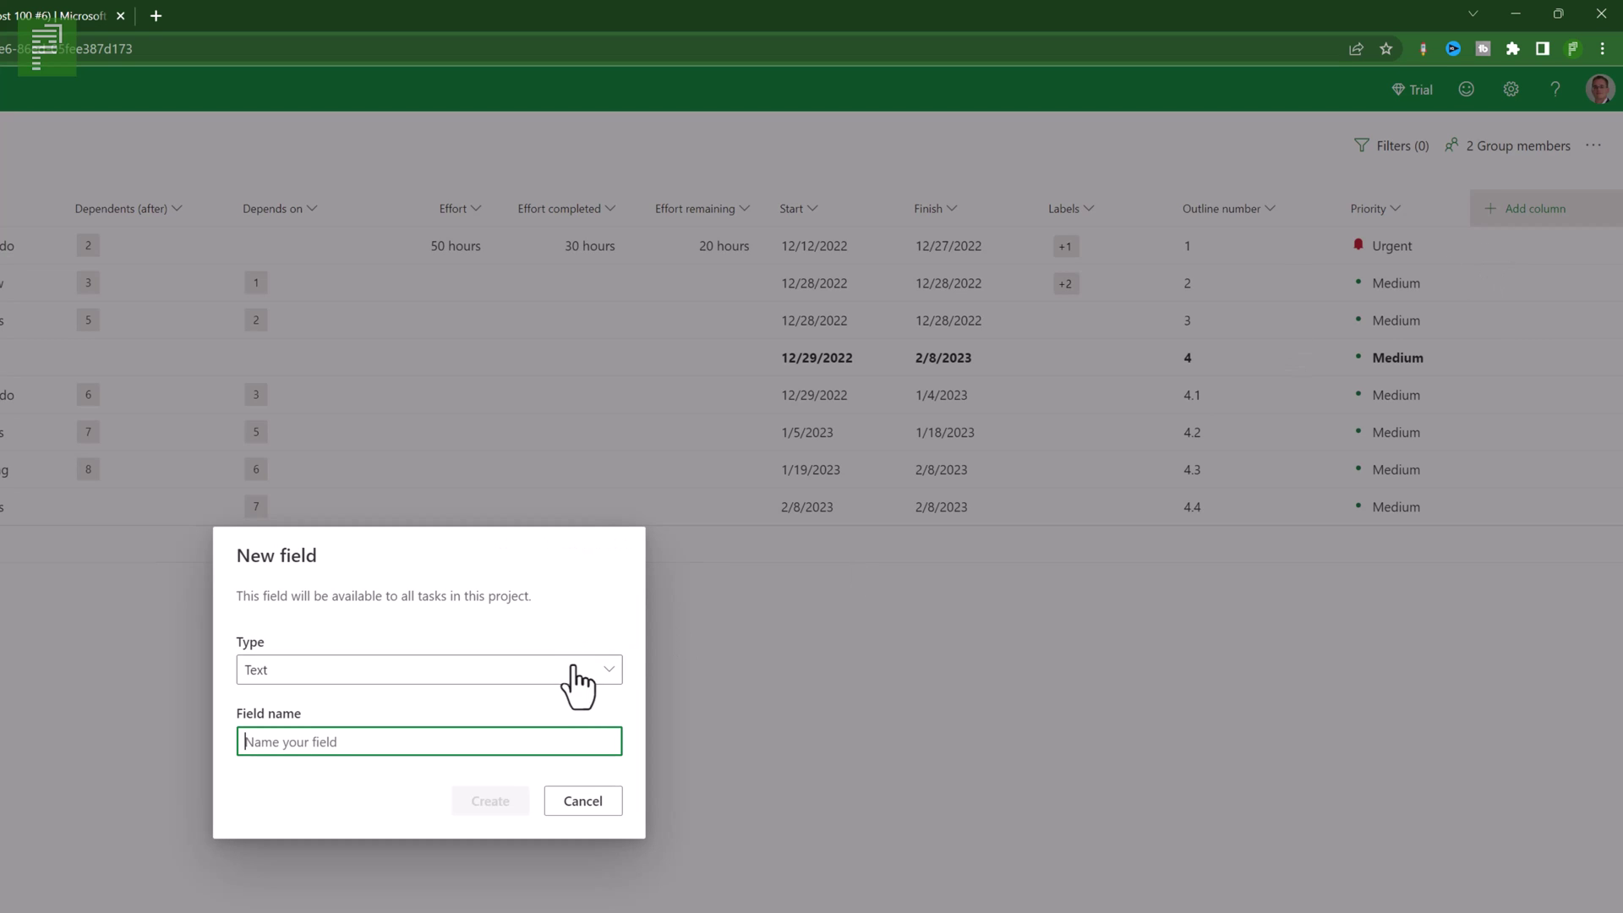
click(604, 676)
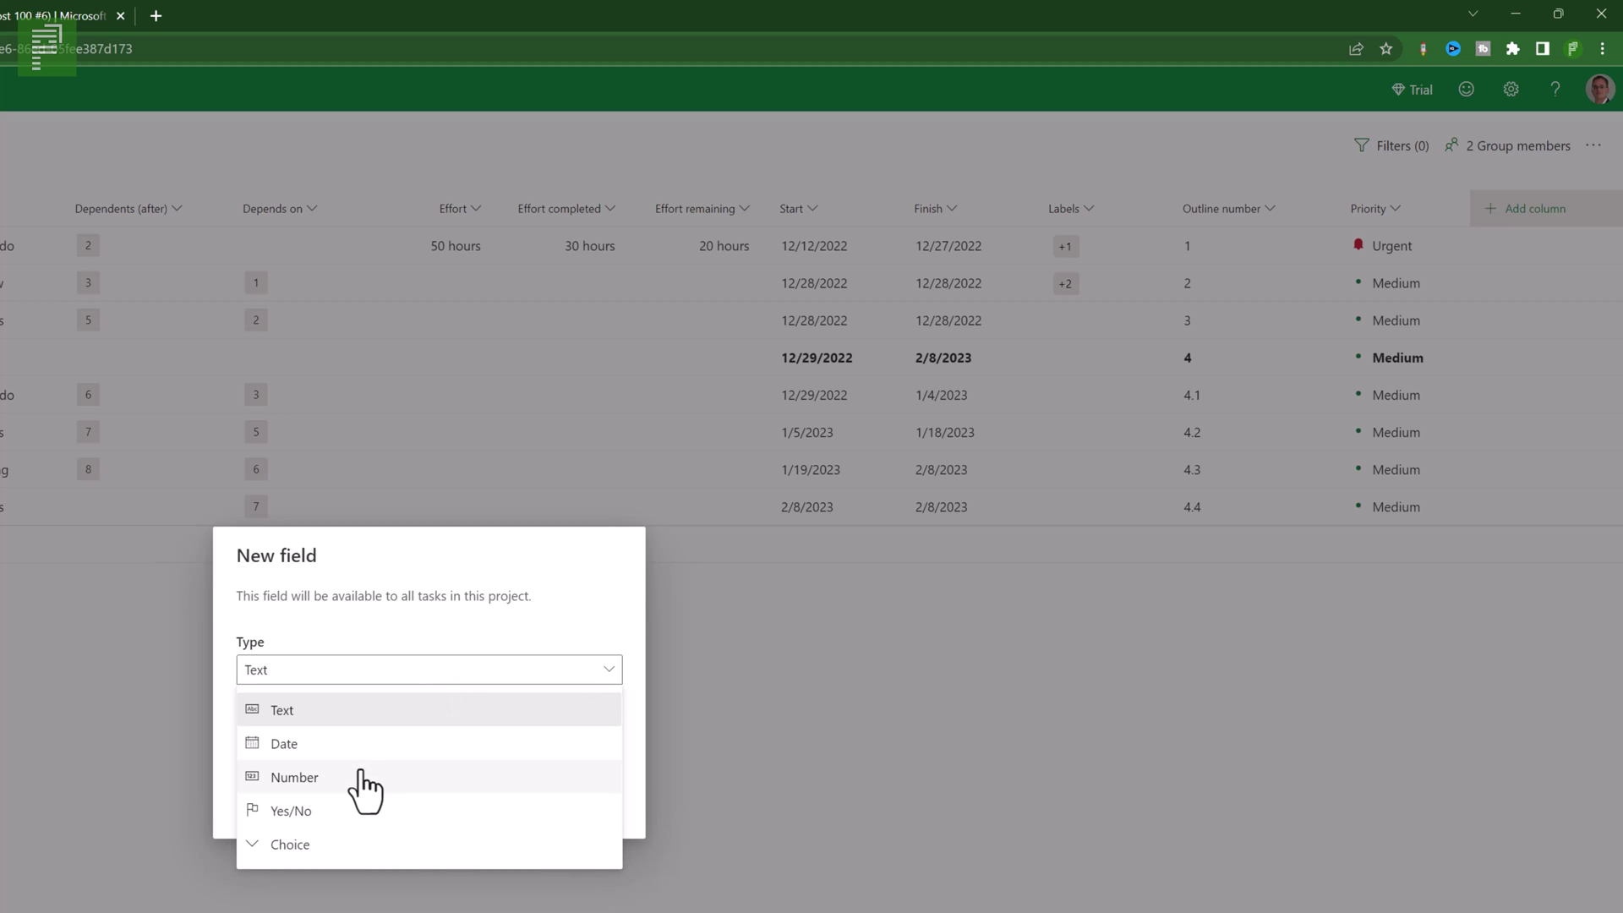
click(315, 847)
click(399, 642)
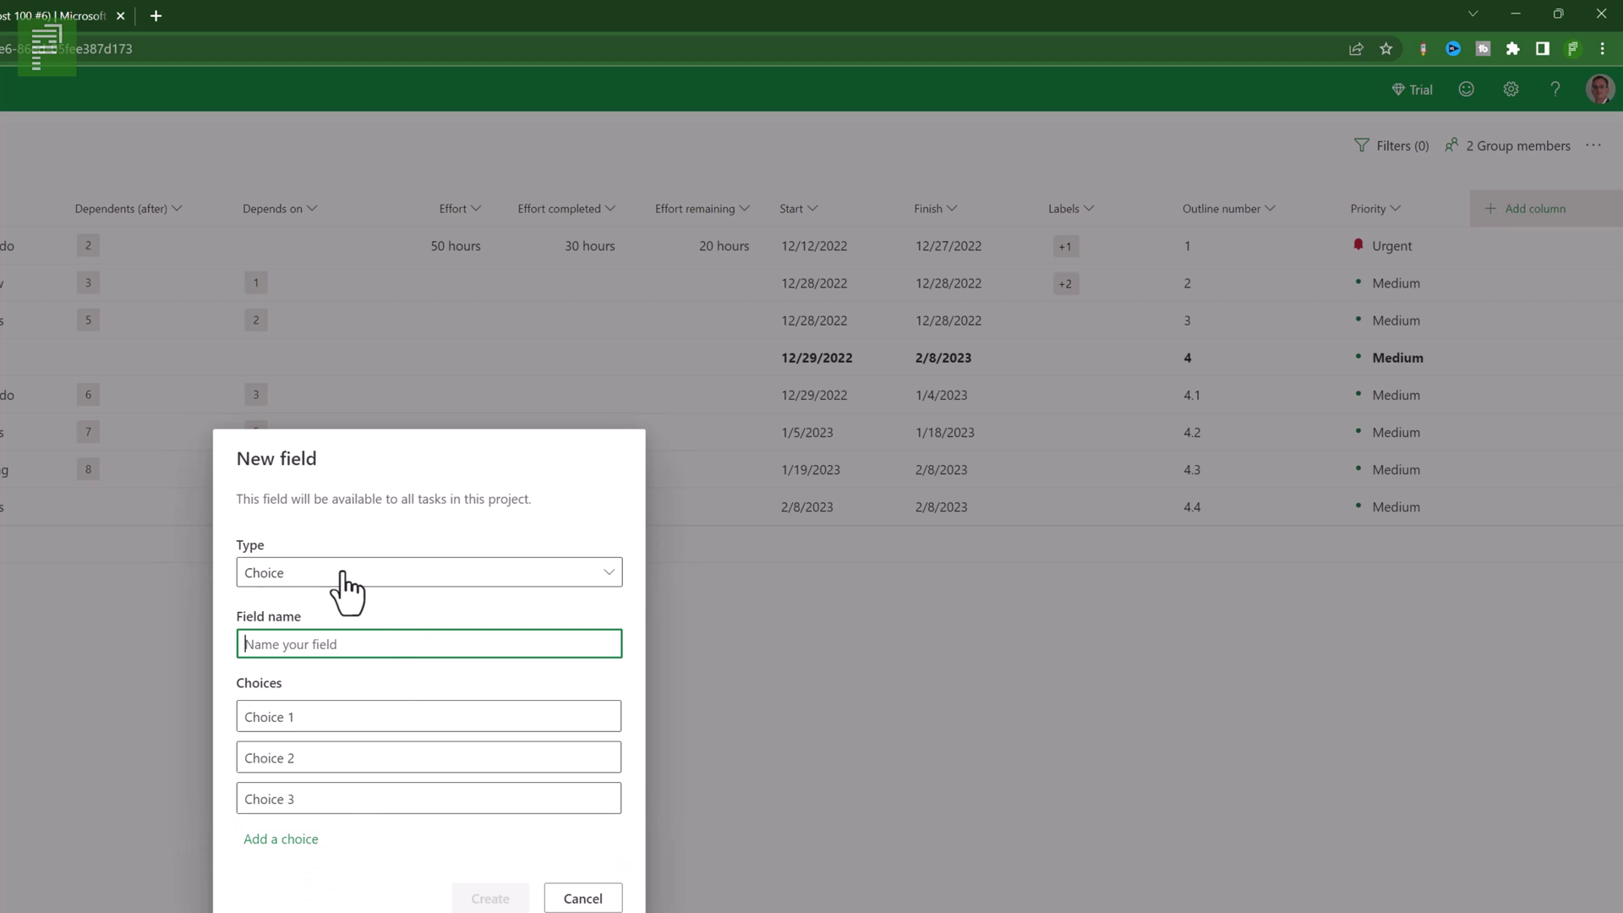
text(Risk essesment)
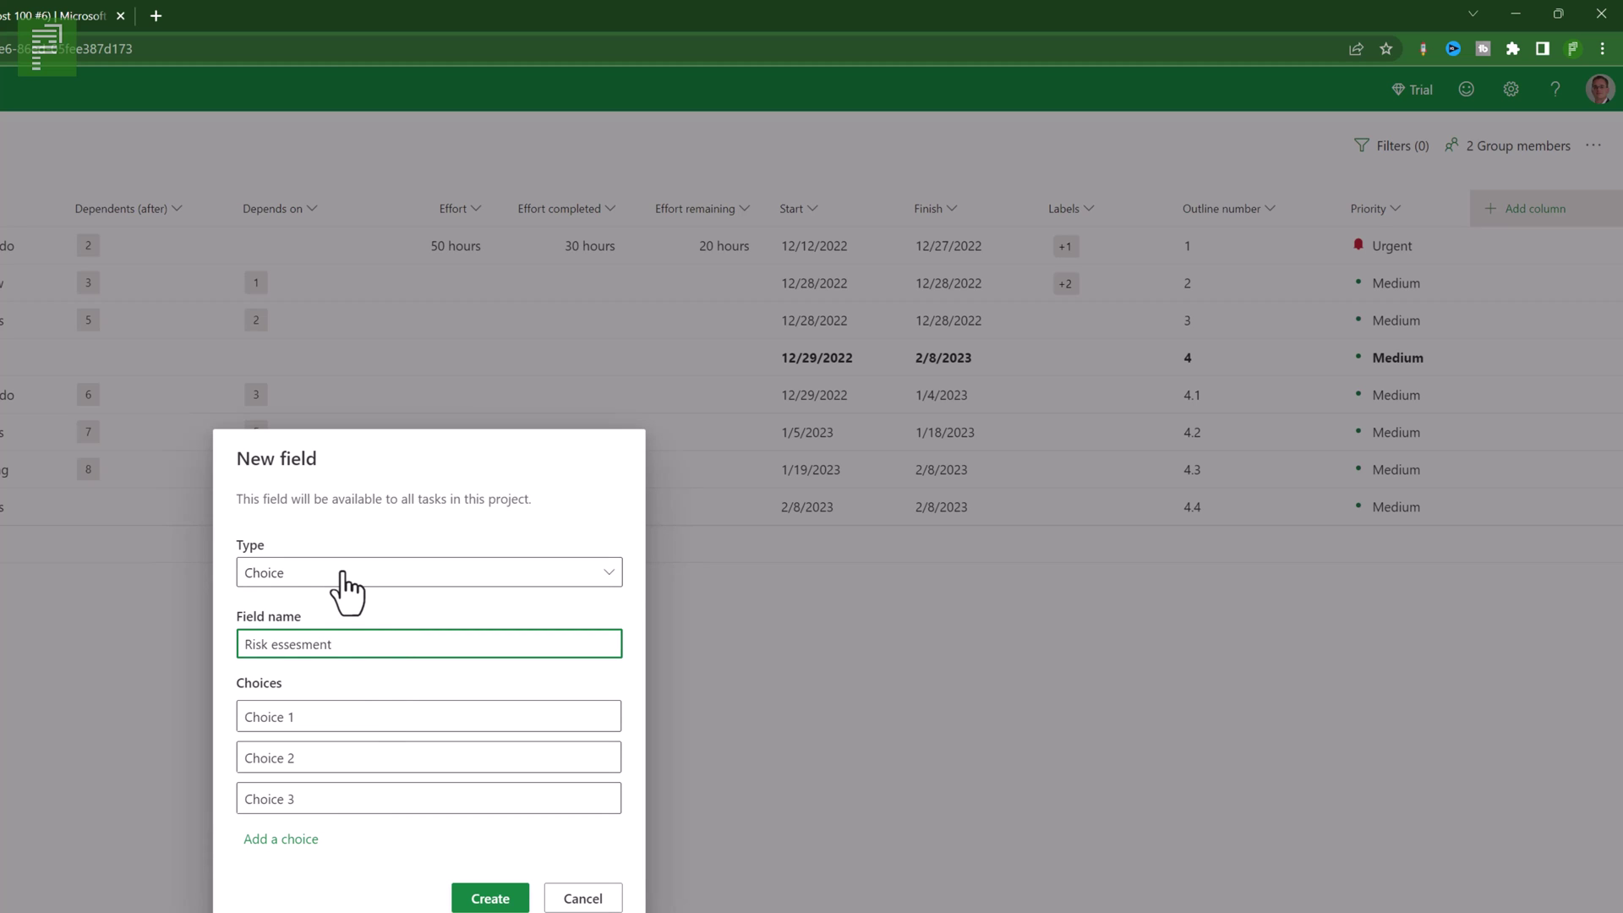
- Enter the choices High risk, Low risk and no risk
click(349, 710)
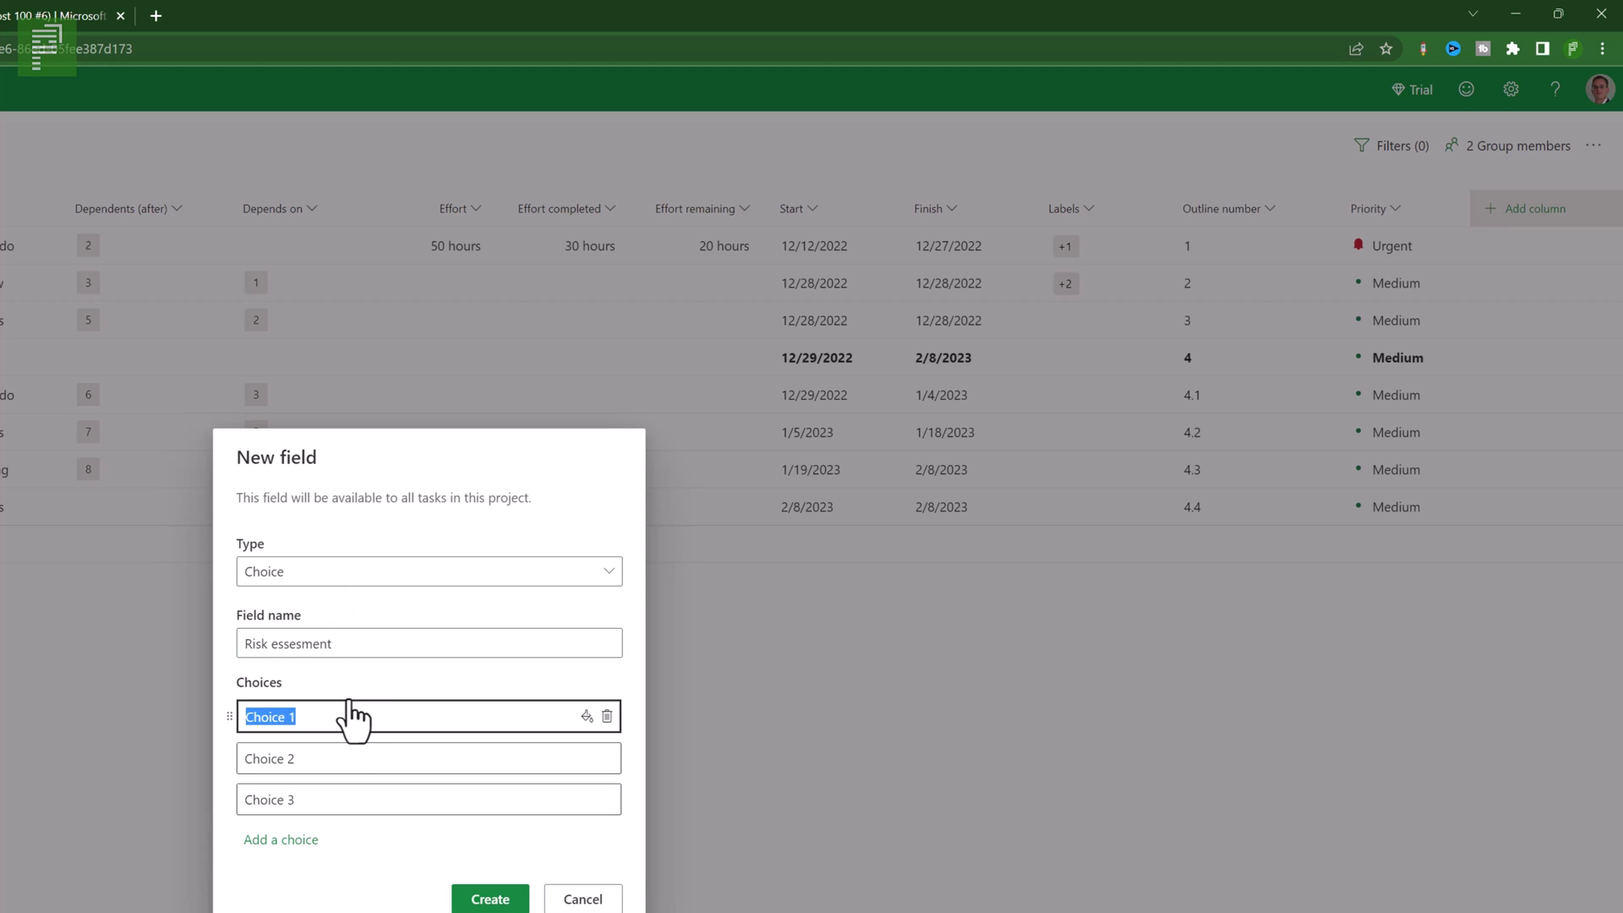
text(High risk)
click(335, 758)
text(Lo)
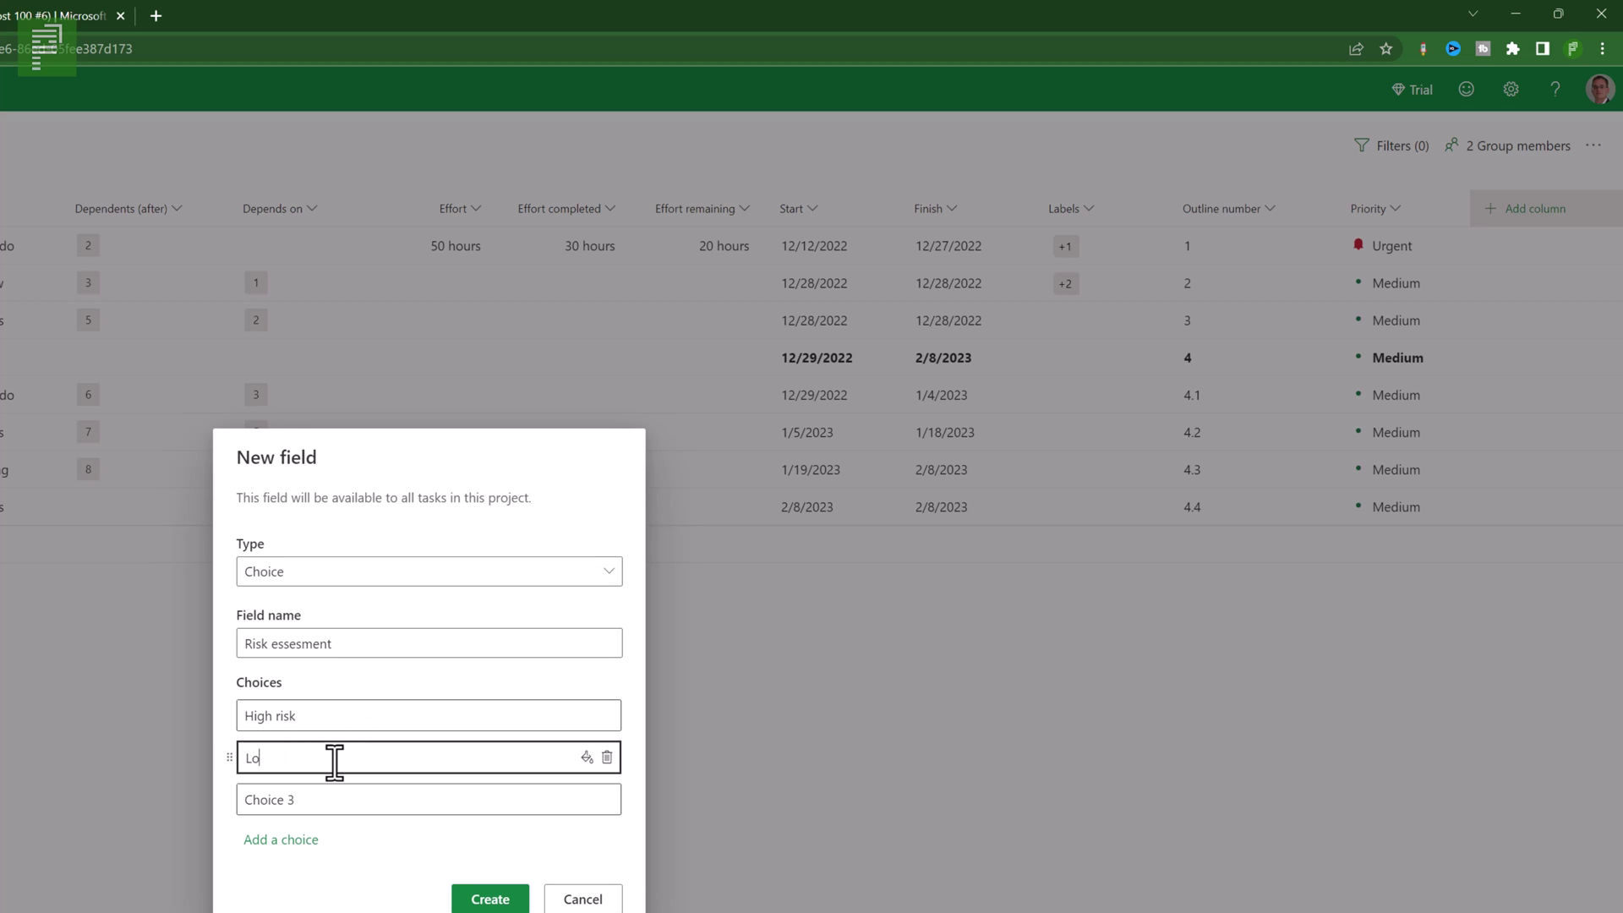
text(w risk)
click(309, 795)
text(no ris)
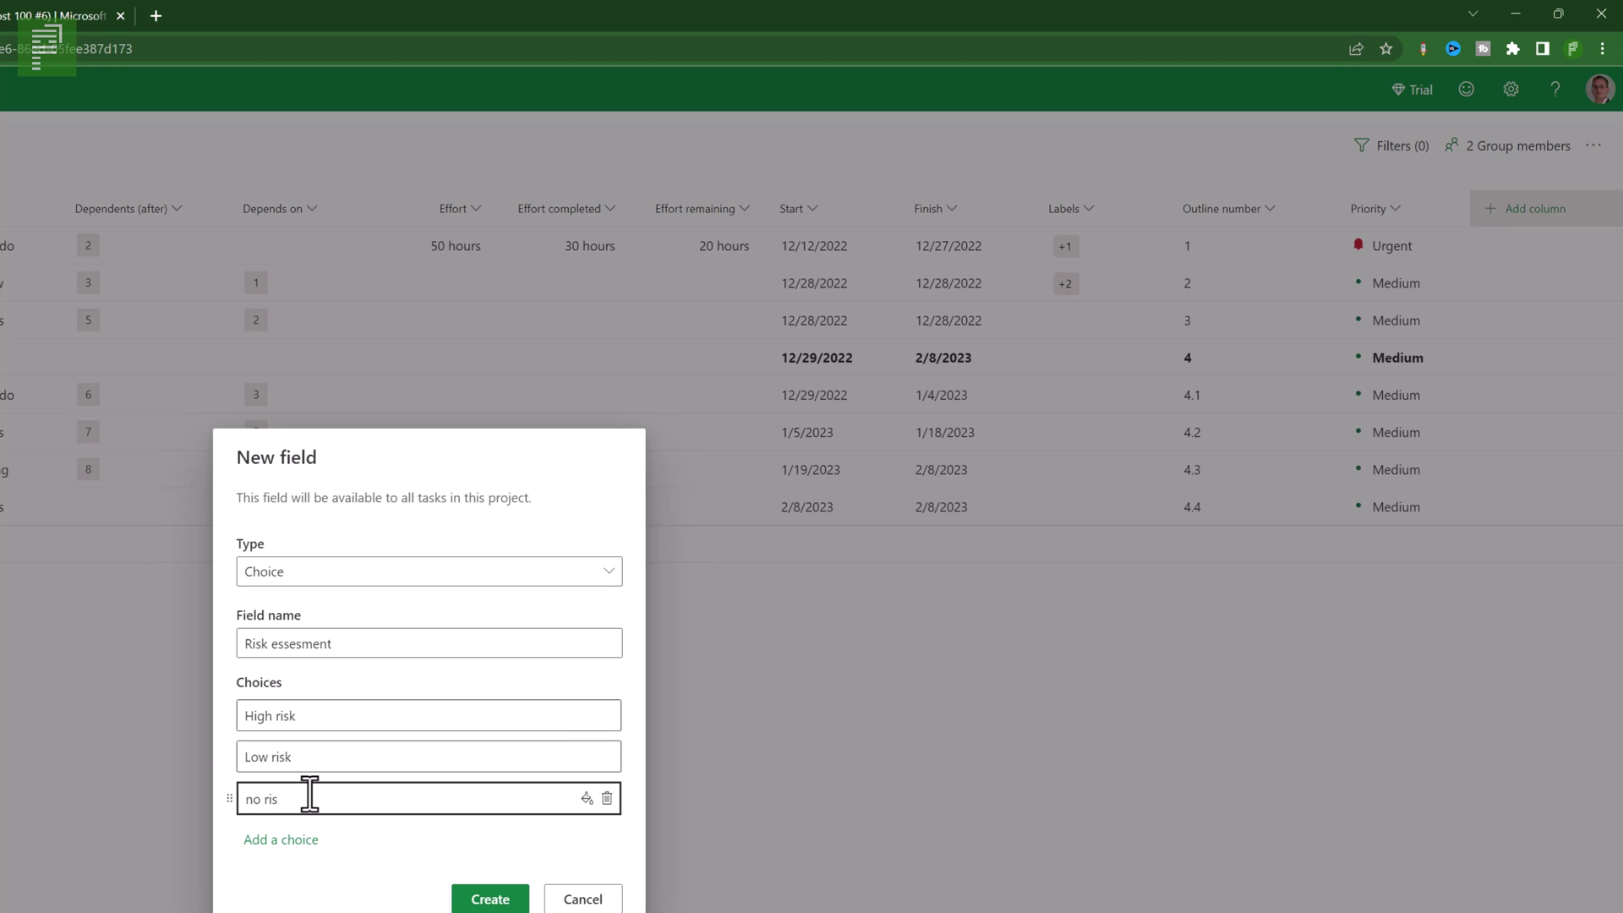
- Colour High risk red, Low risk orange and no risk green, then create the field
click(470, 714)
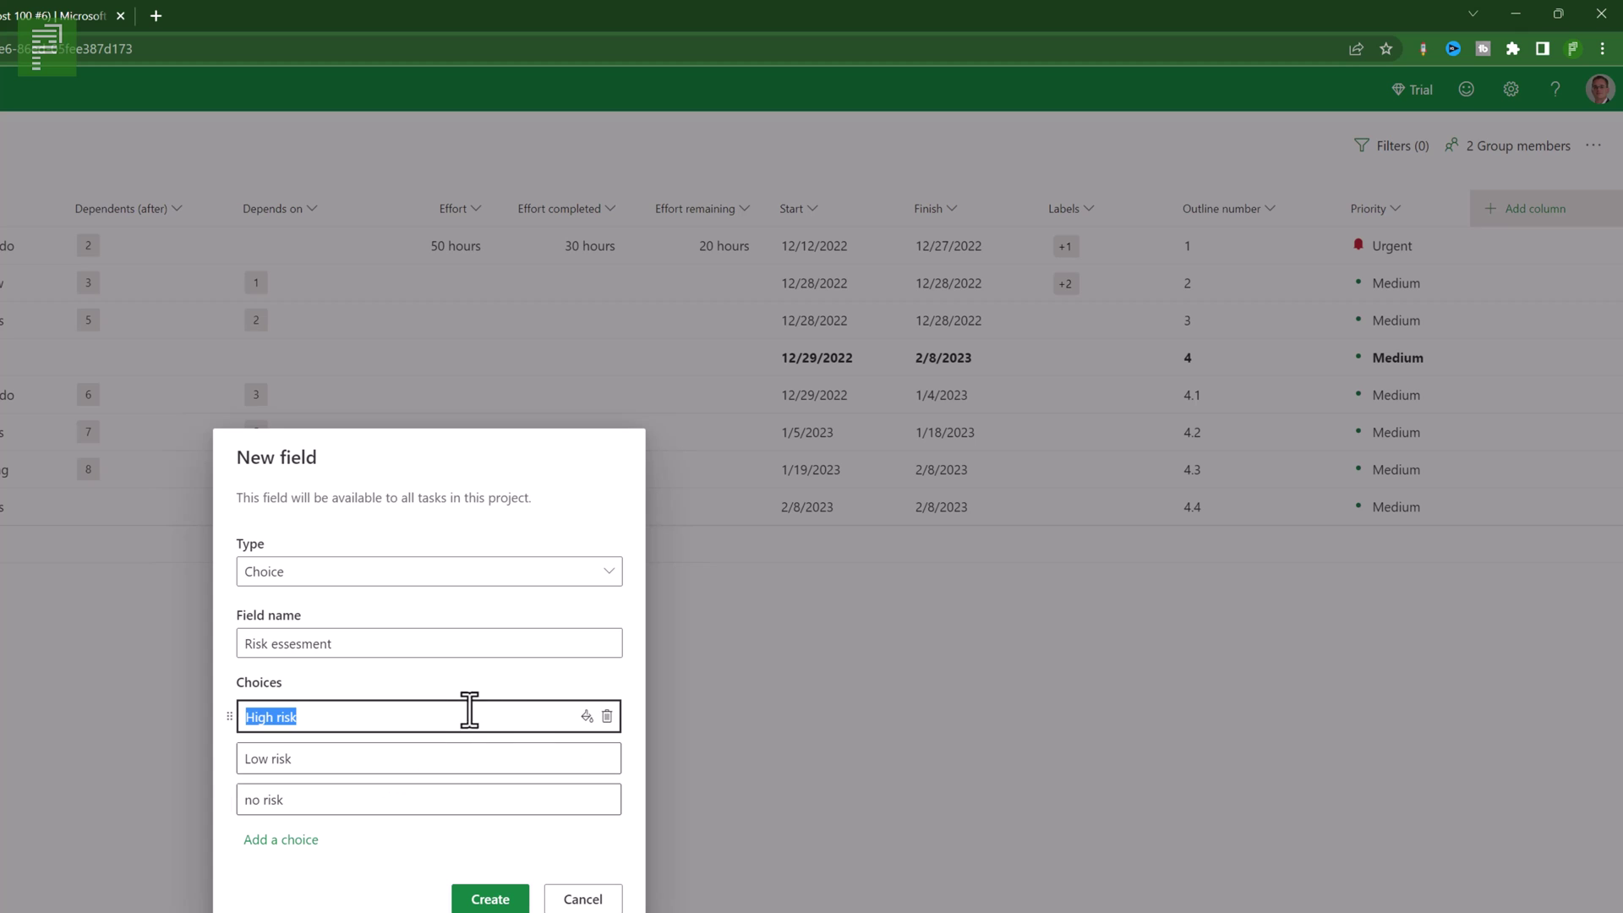
click(586, 717)
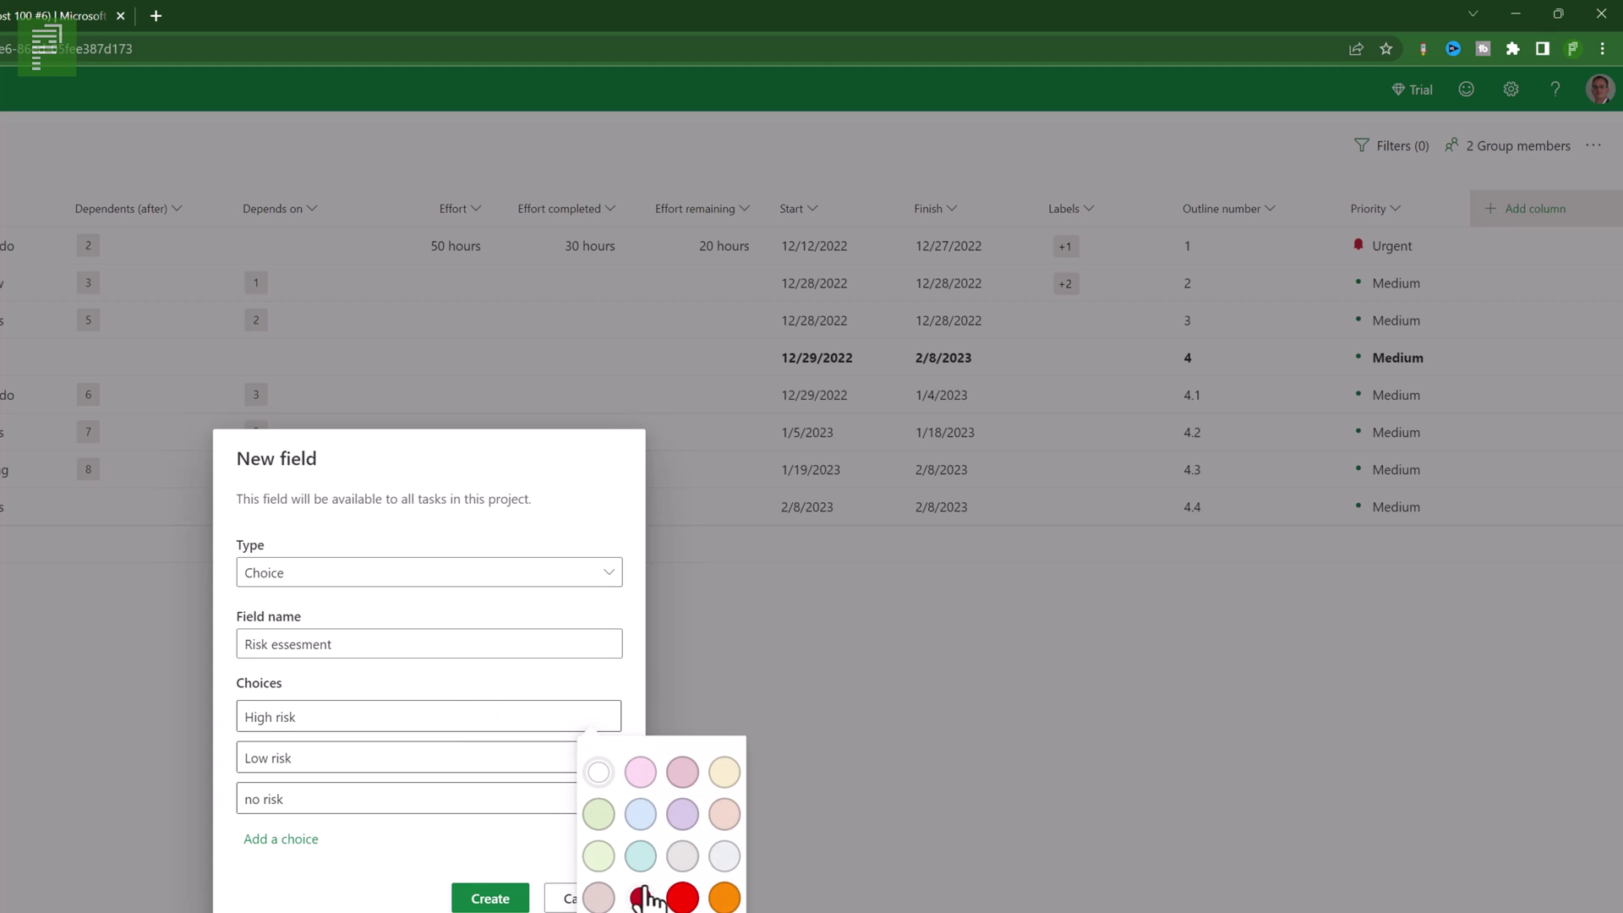
click(640, 898)
click(587, 758)
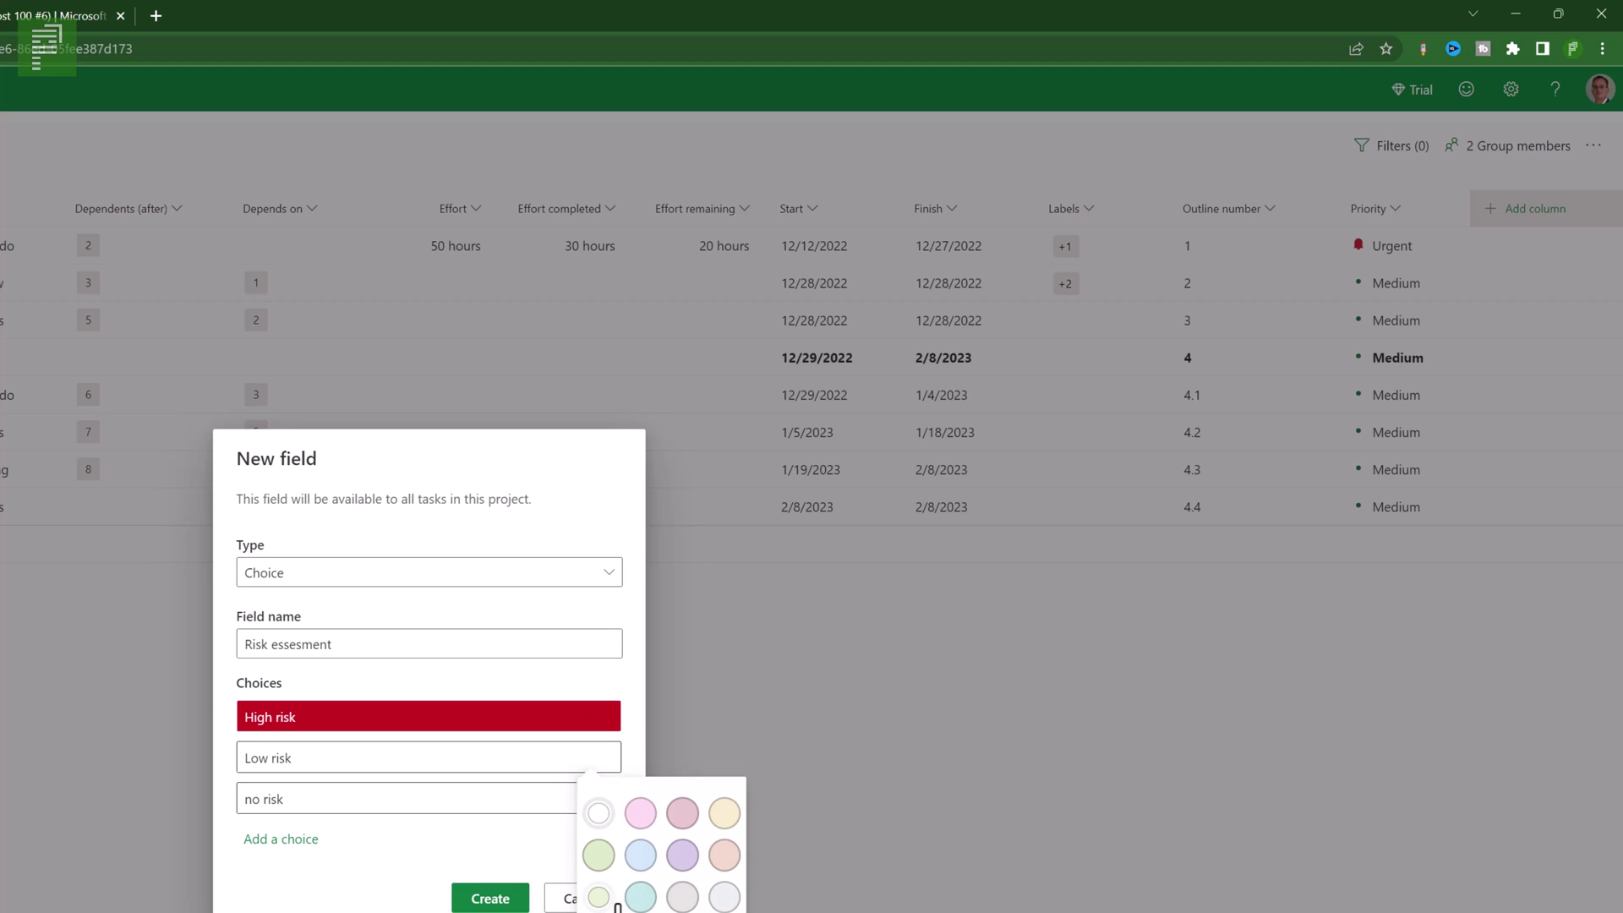
click(599, 912)
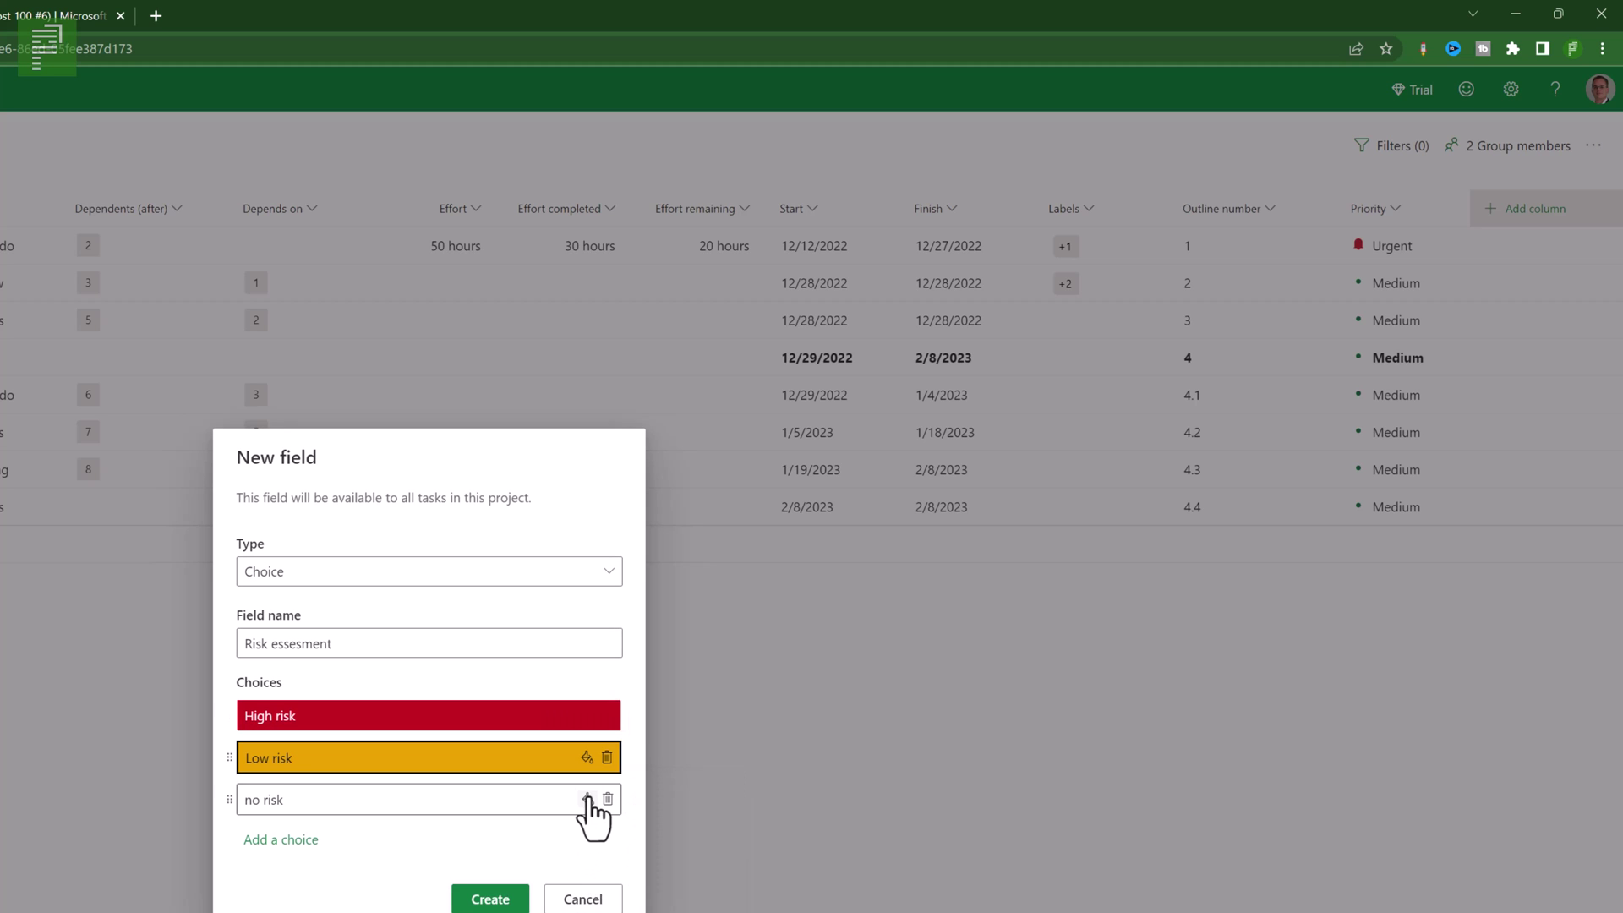
click(586, 799)
click(599, 912)
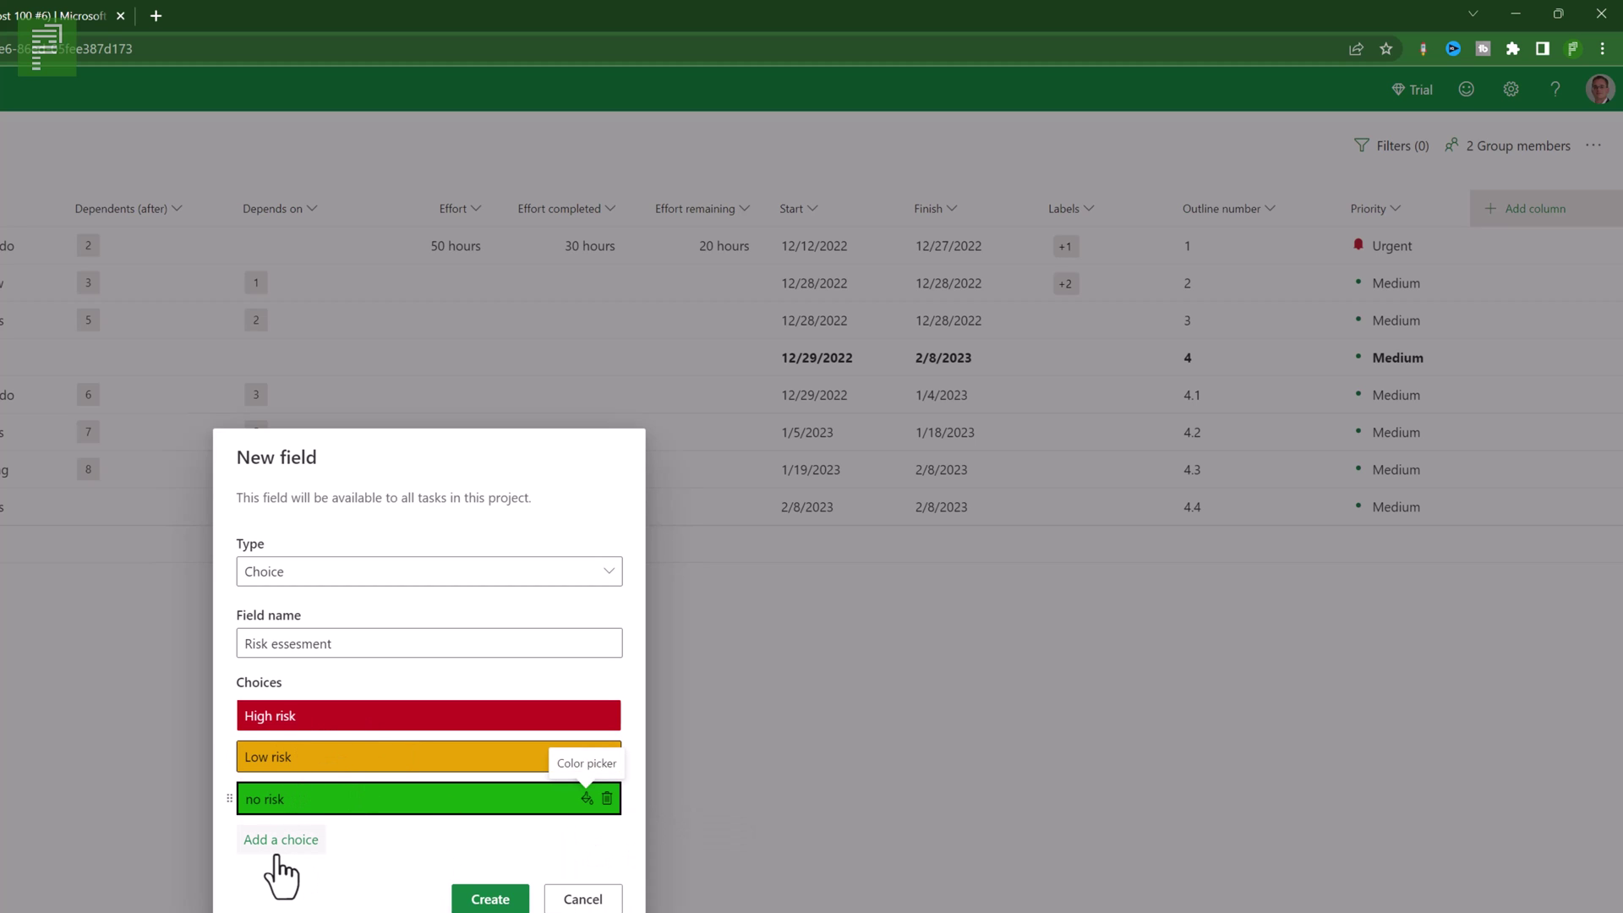
click(473, 903)
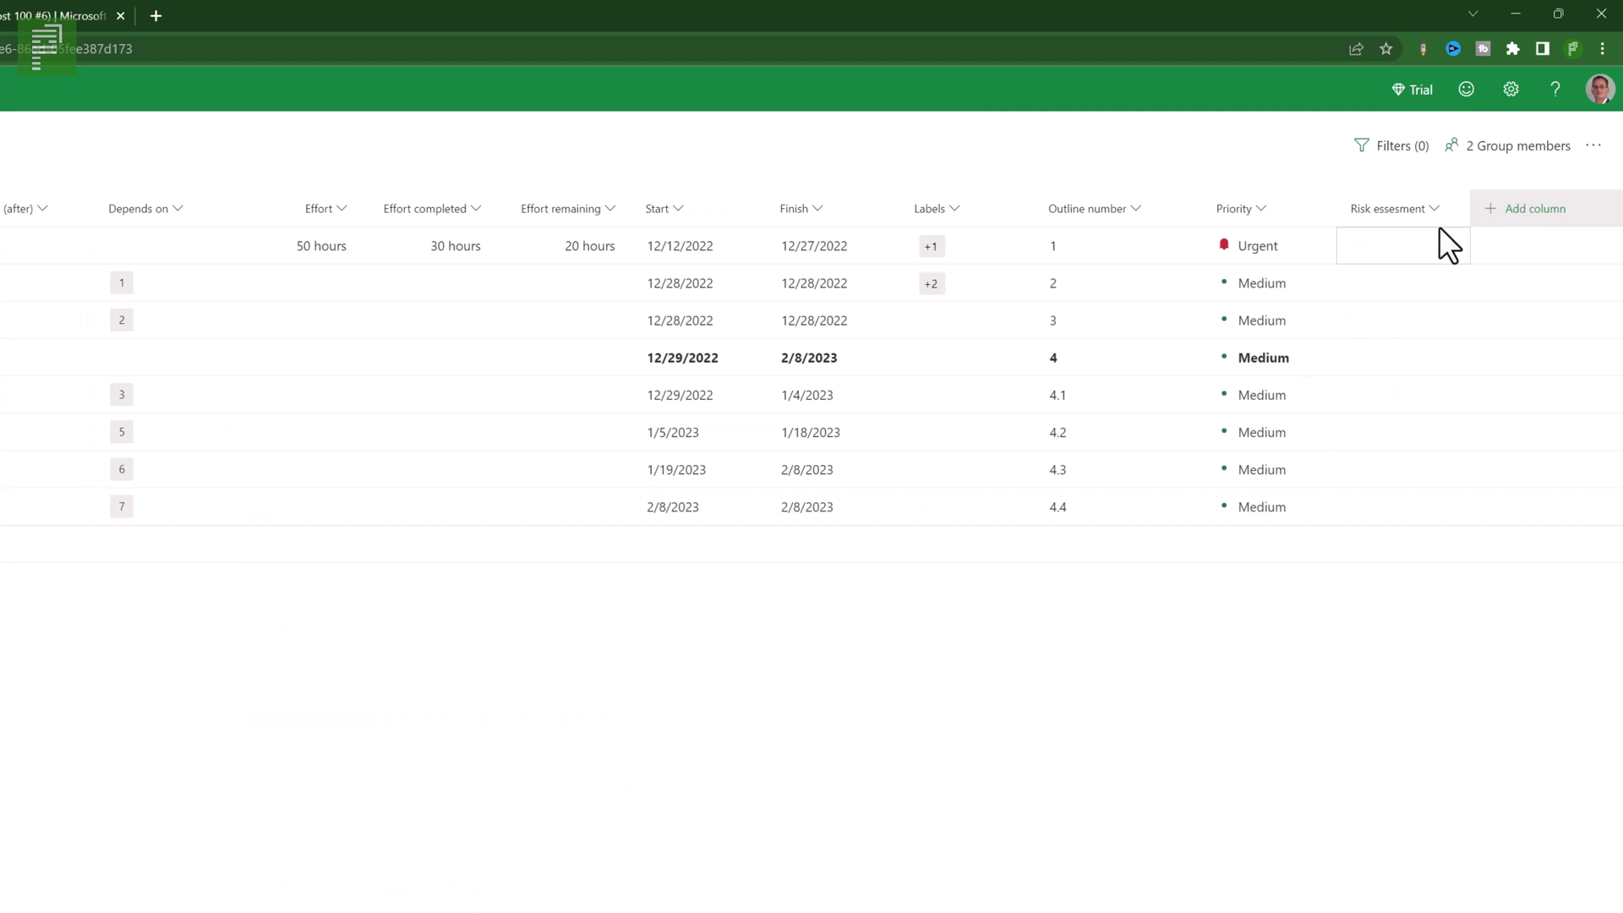
- Set the first task's Risk essesment to High risk
click(1383, 240)
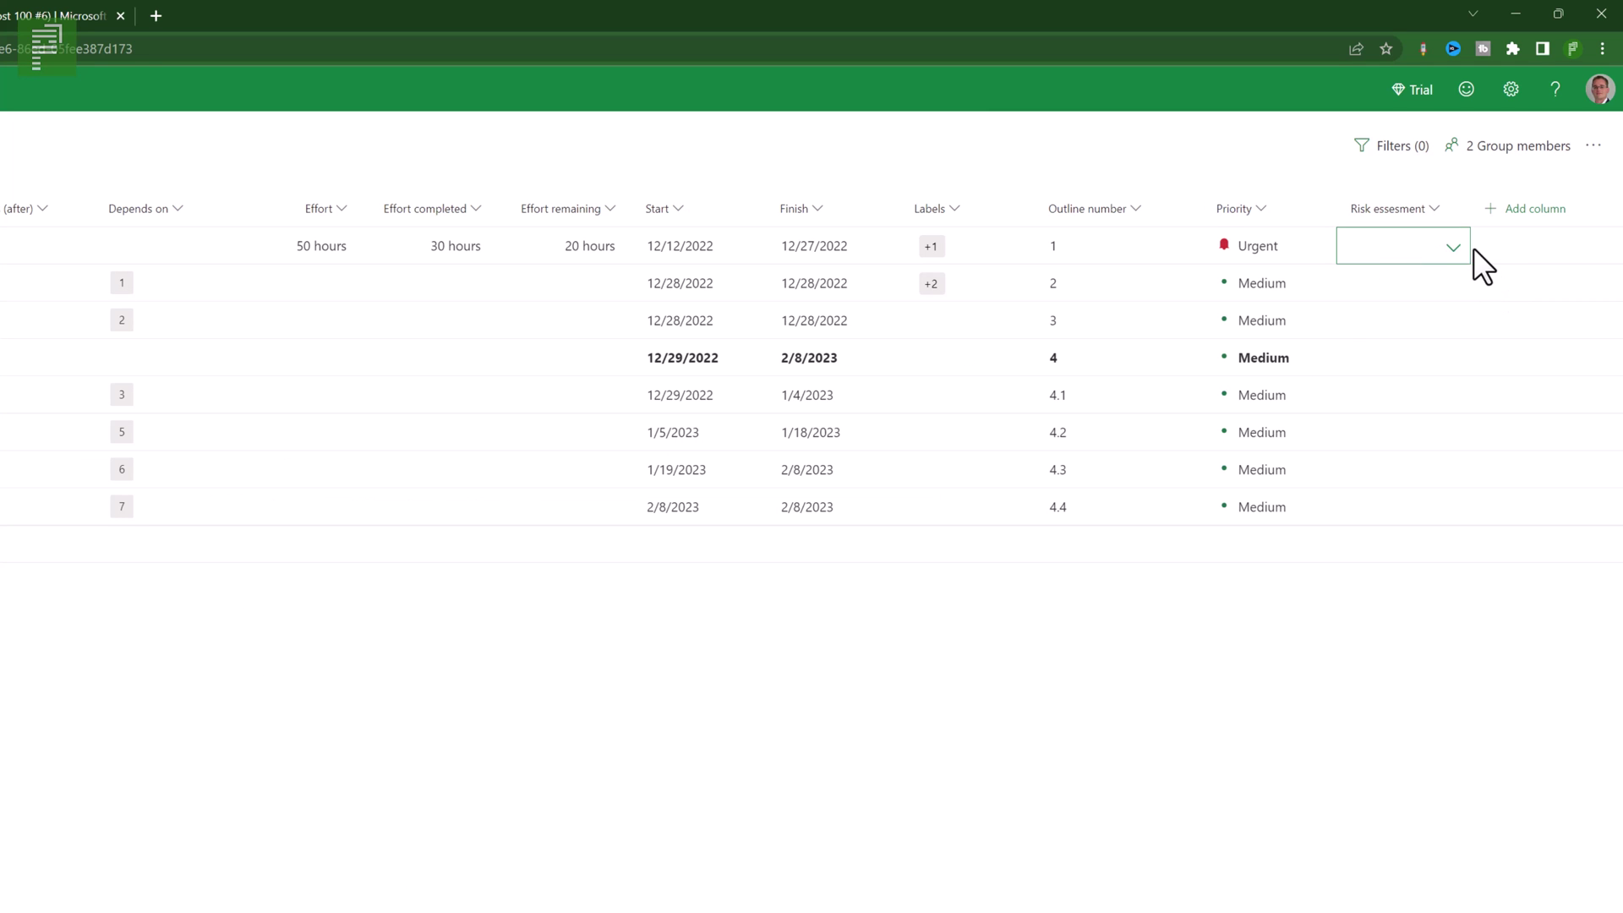
click(1454, 249)
click(1394, 372)
click(1412, 259)
click(1411, 291)
click(1437, 251)
click(1403, 334)
- Mark task 4.1 as Low risk and task 4.3 as no risk
click(1382, 398)
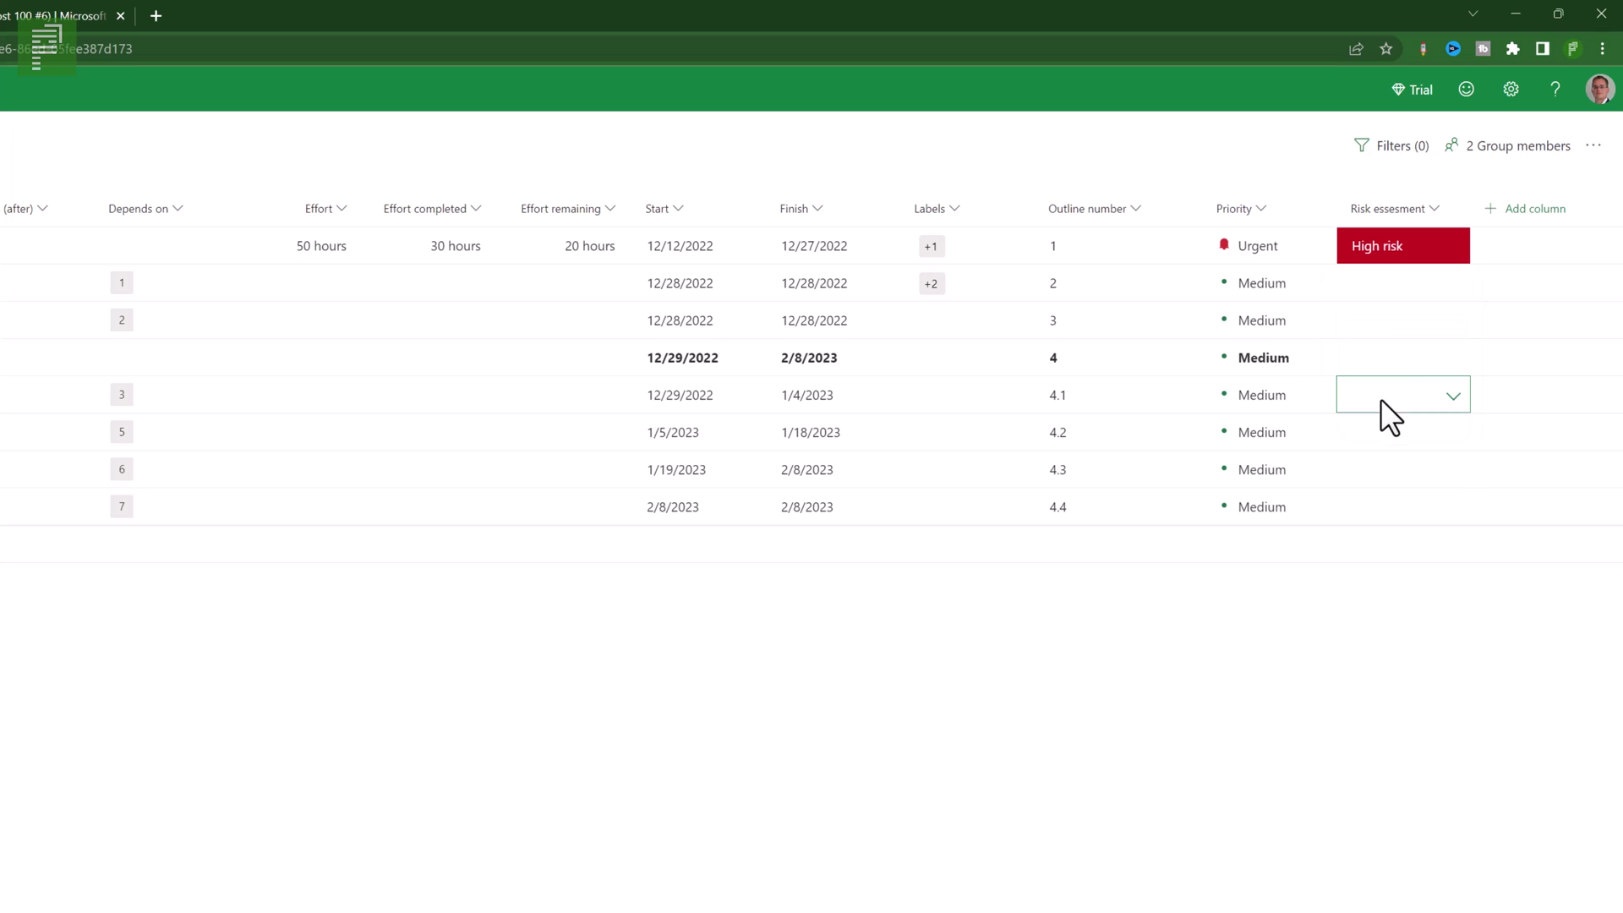
click(1451, 404)
click(1404, 509)
click(1385, 470)
click(1451, 470)
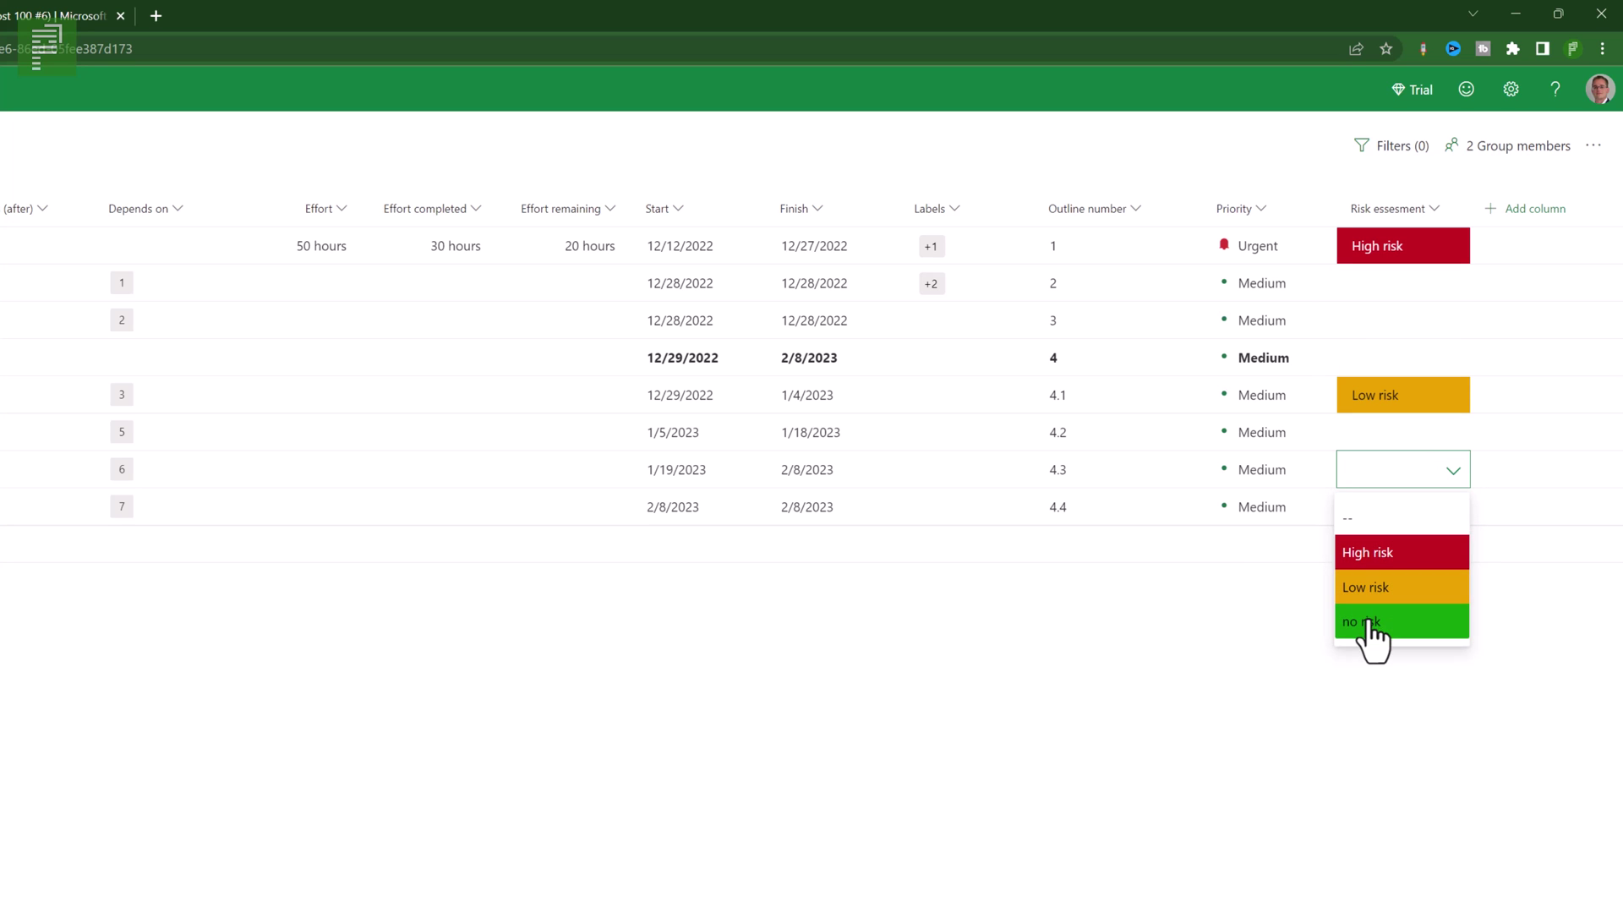
click(1373, 623)
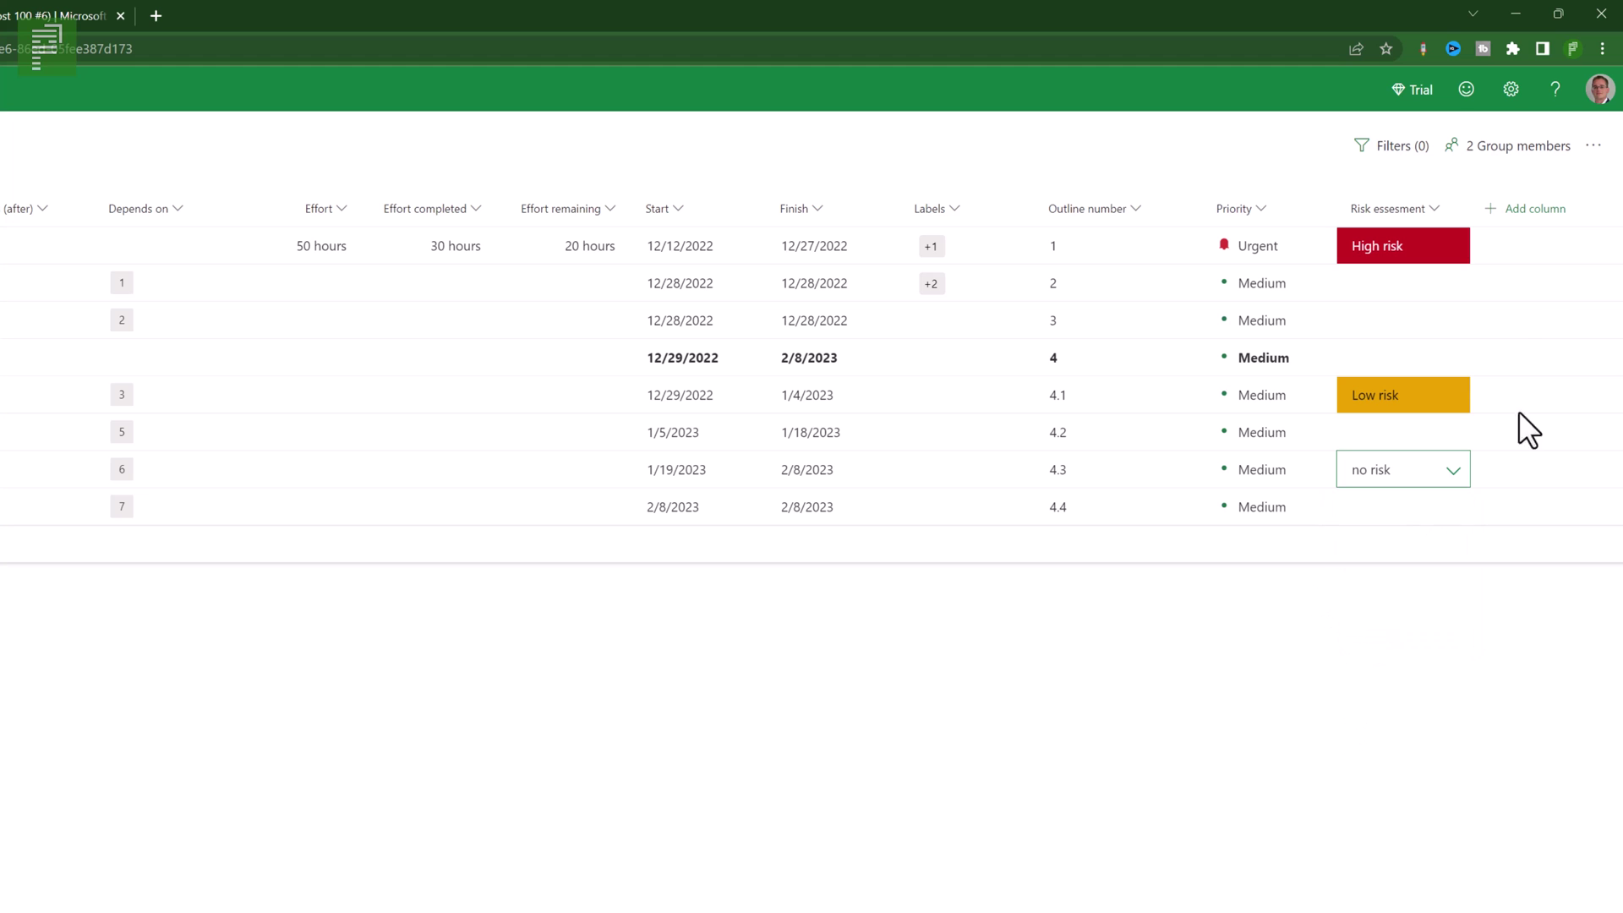
- Check the Risk essesment choices in the task filters, then close the filters
click(1424, 151)
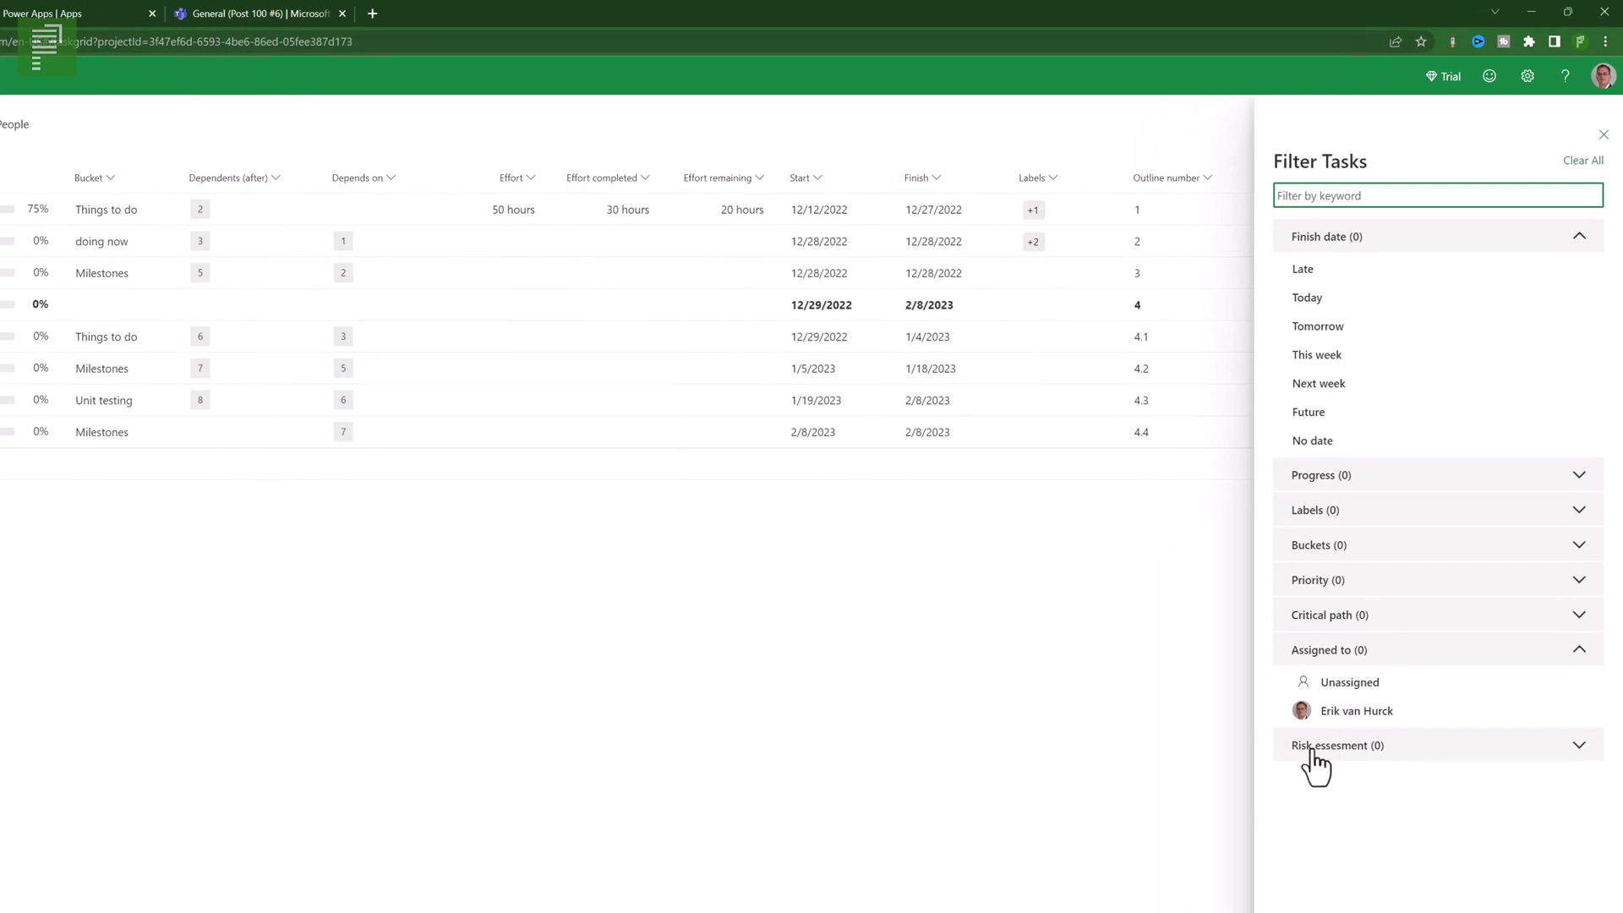
click(1302, 757)
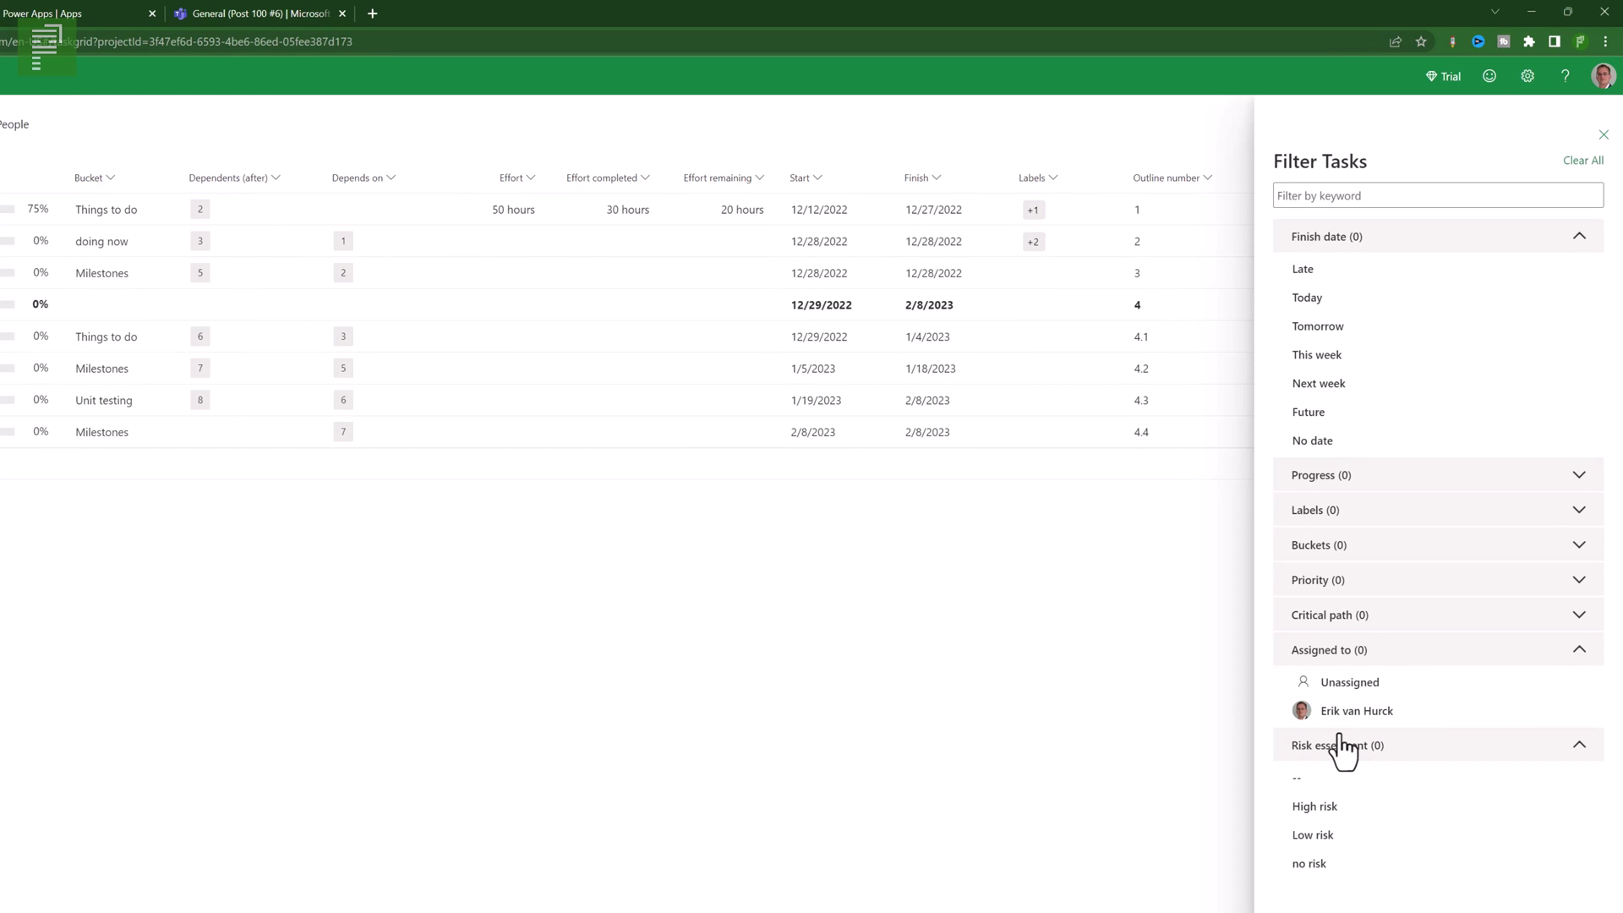
click(1603, 134)
- Add a new Date-type column field named Deadline
click(1522, 177)
click(1499, 216)
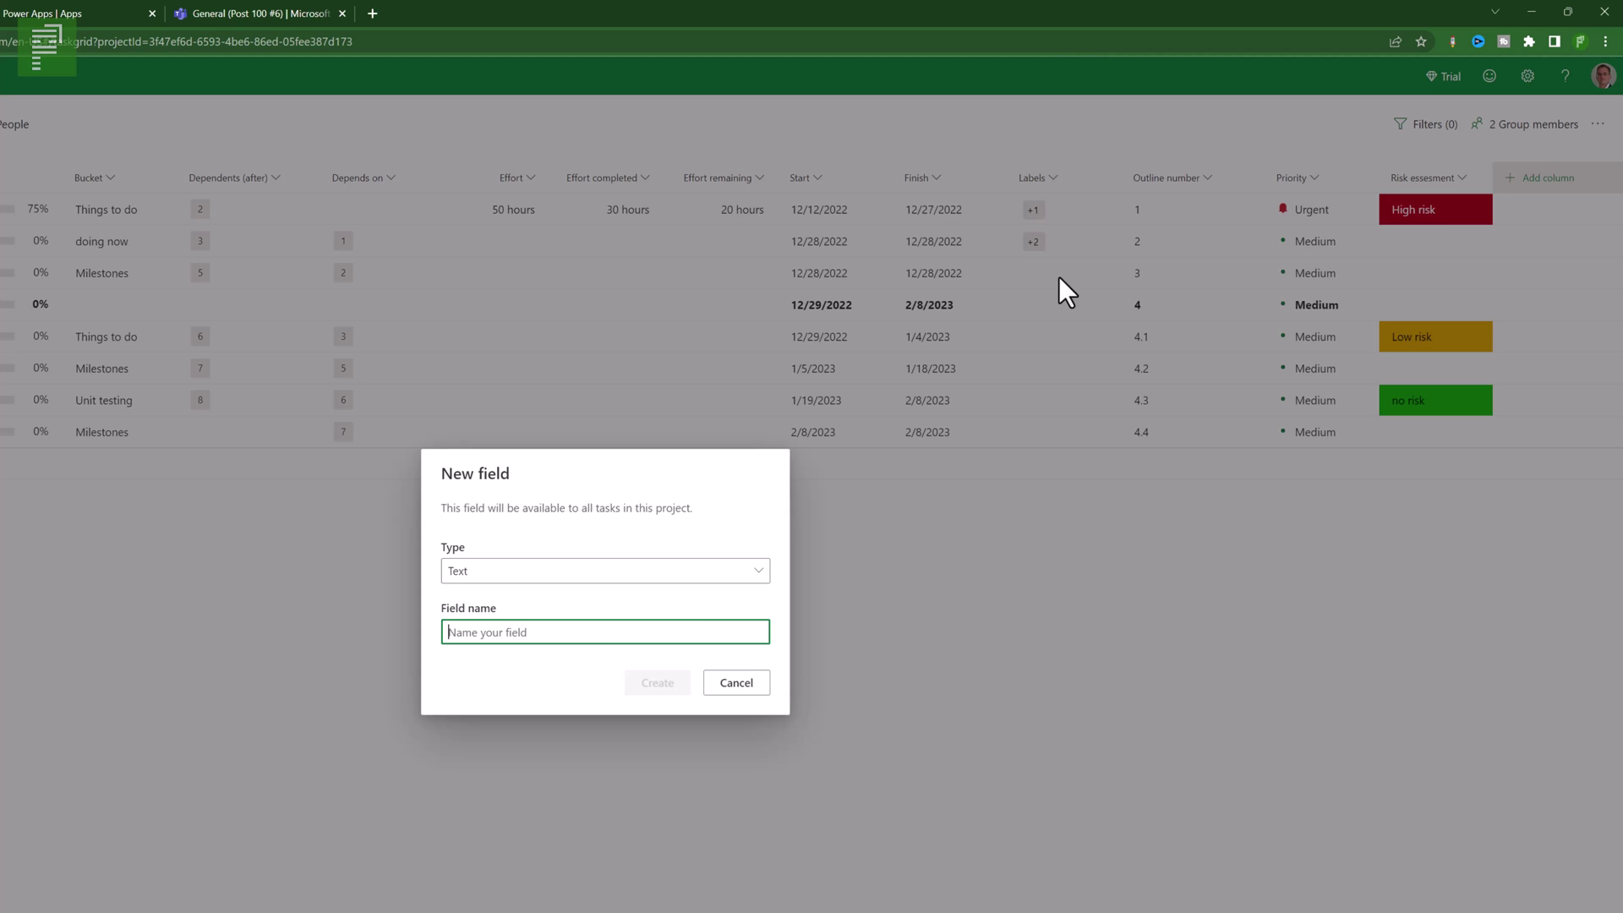
click(586, 571)
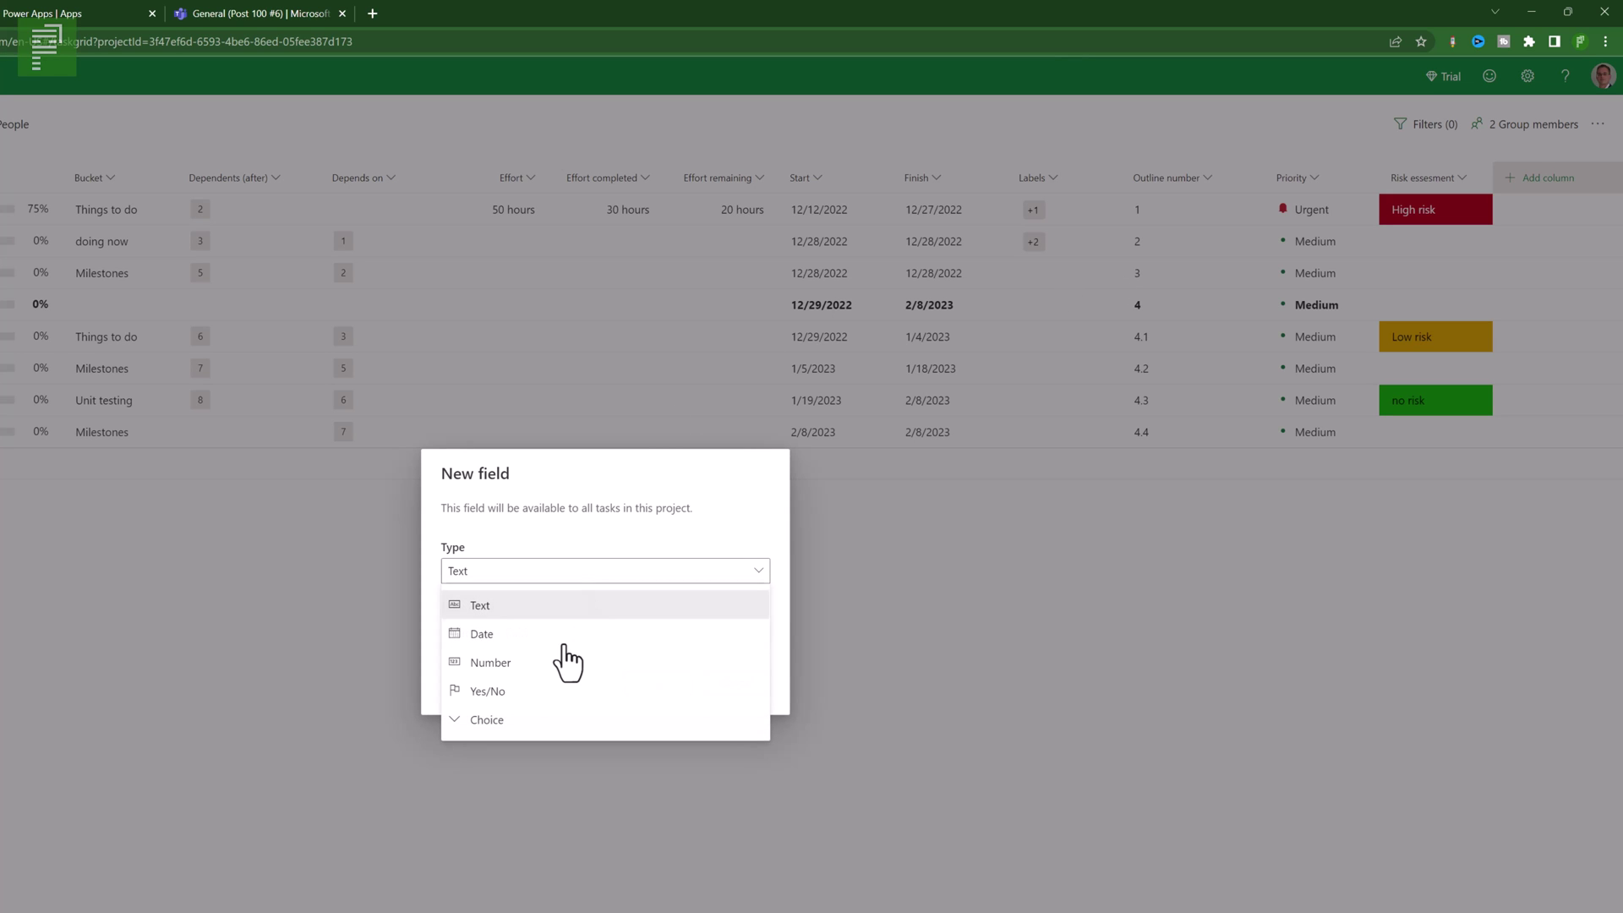
click(525, 634)
text(De)
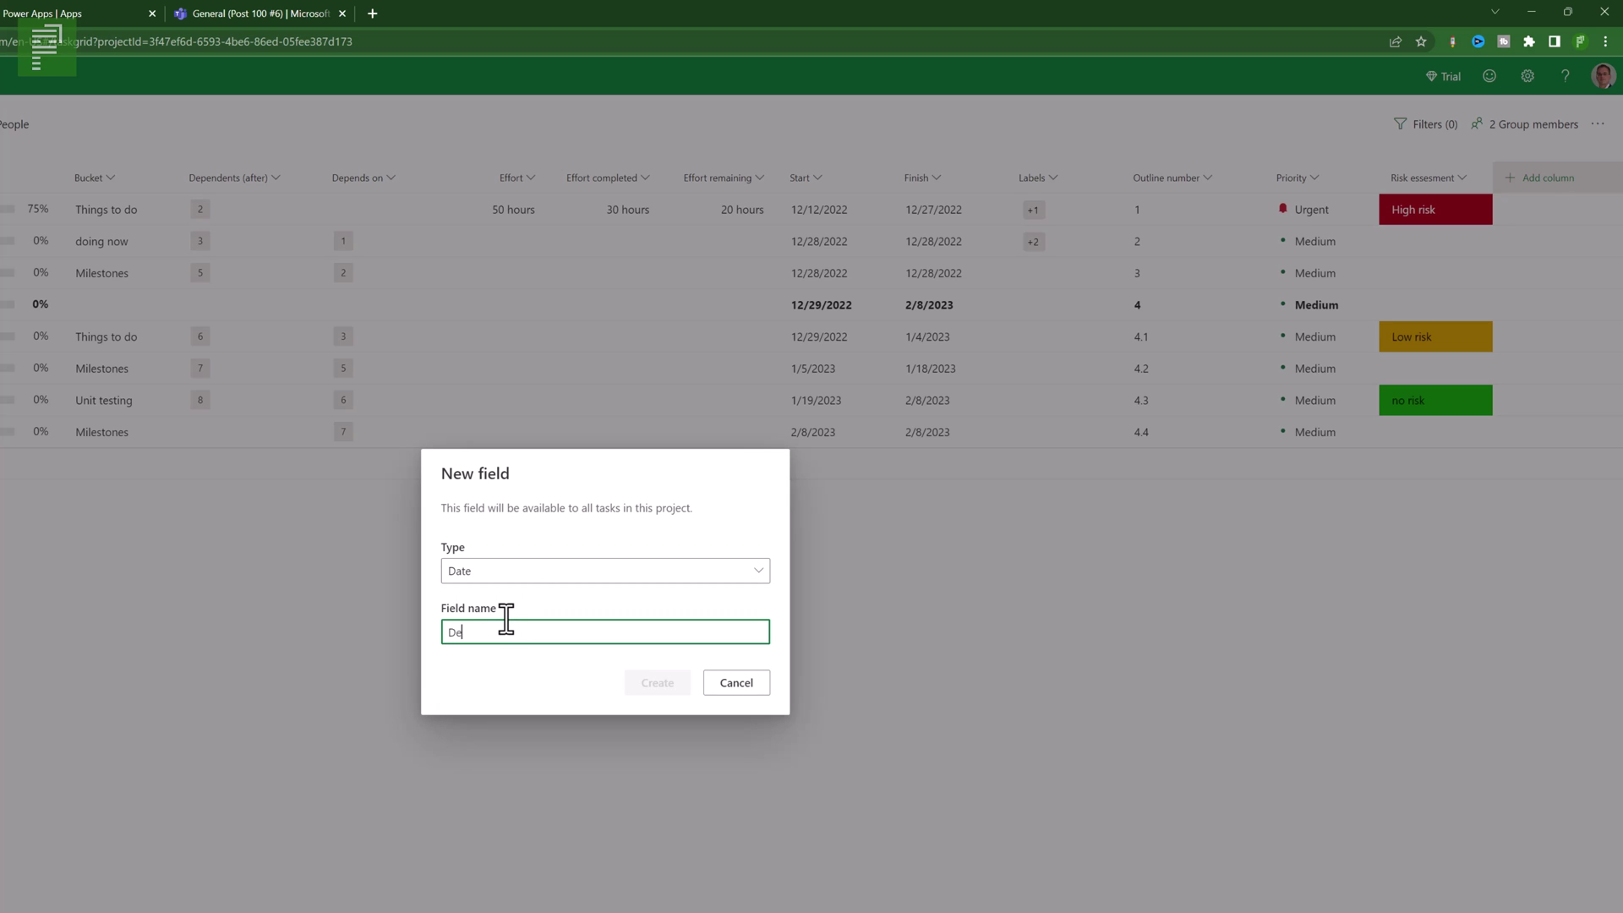
text(adline)
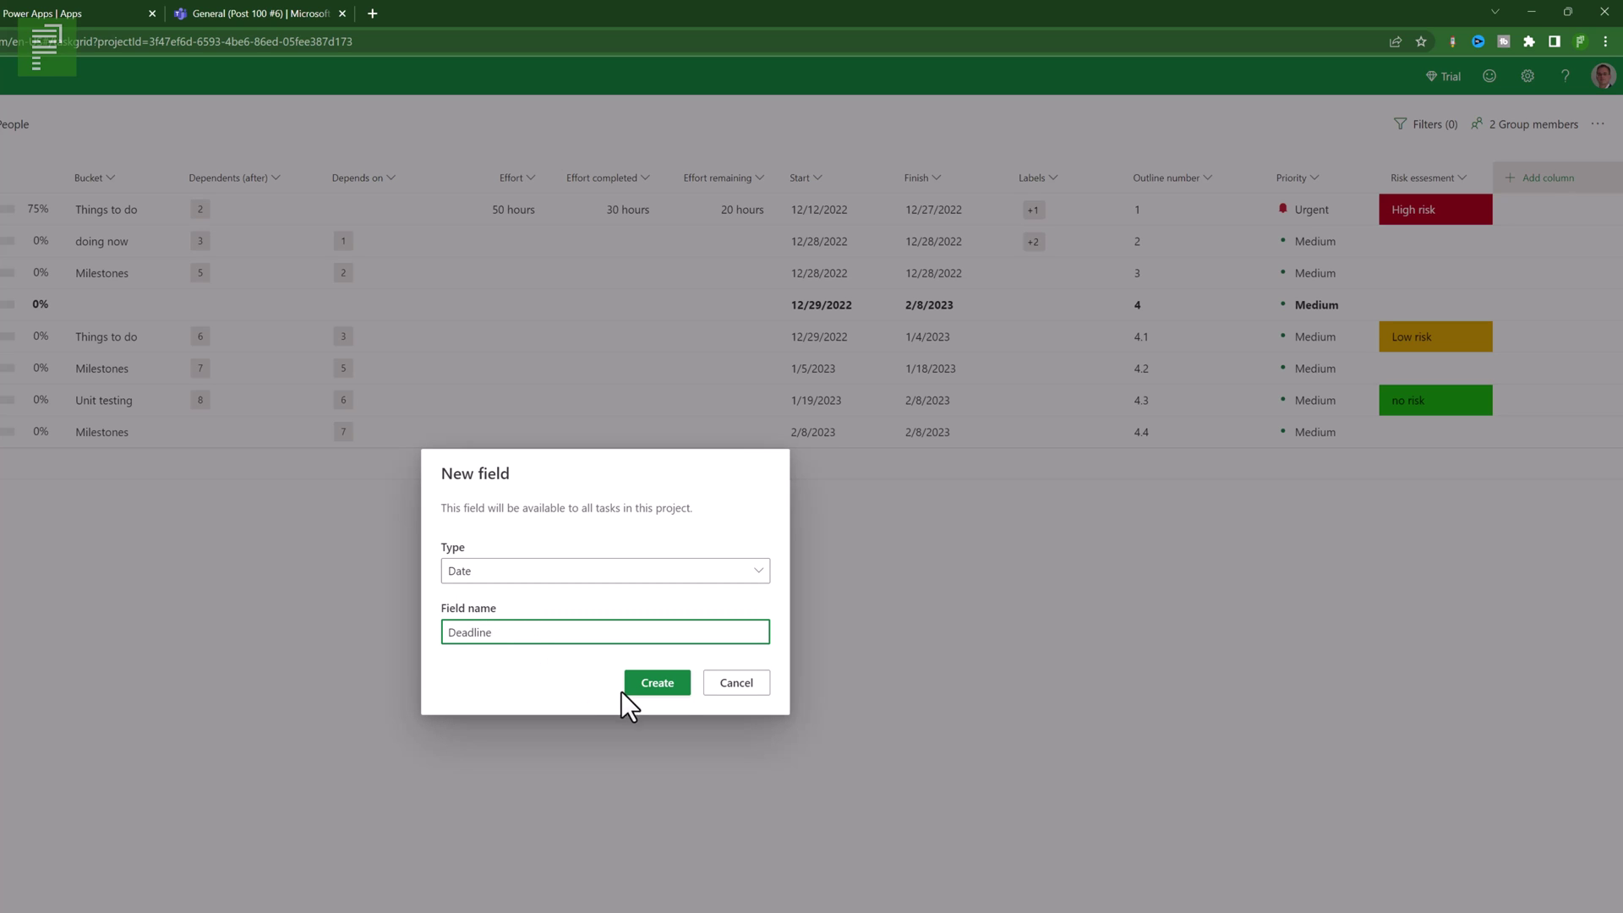
click(642, 684)
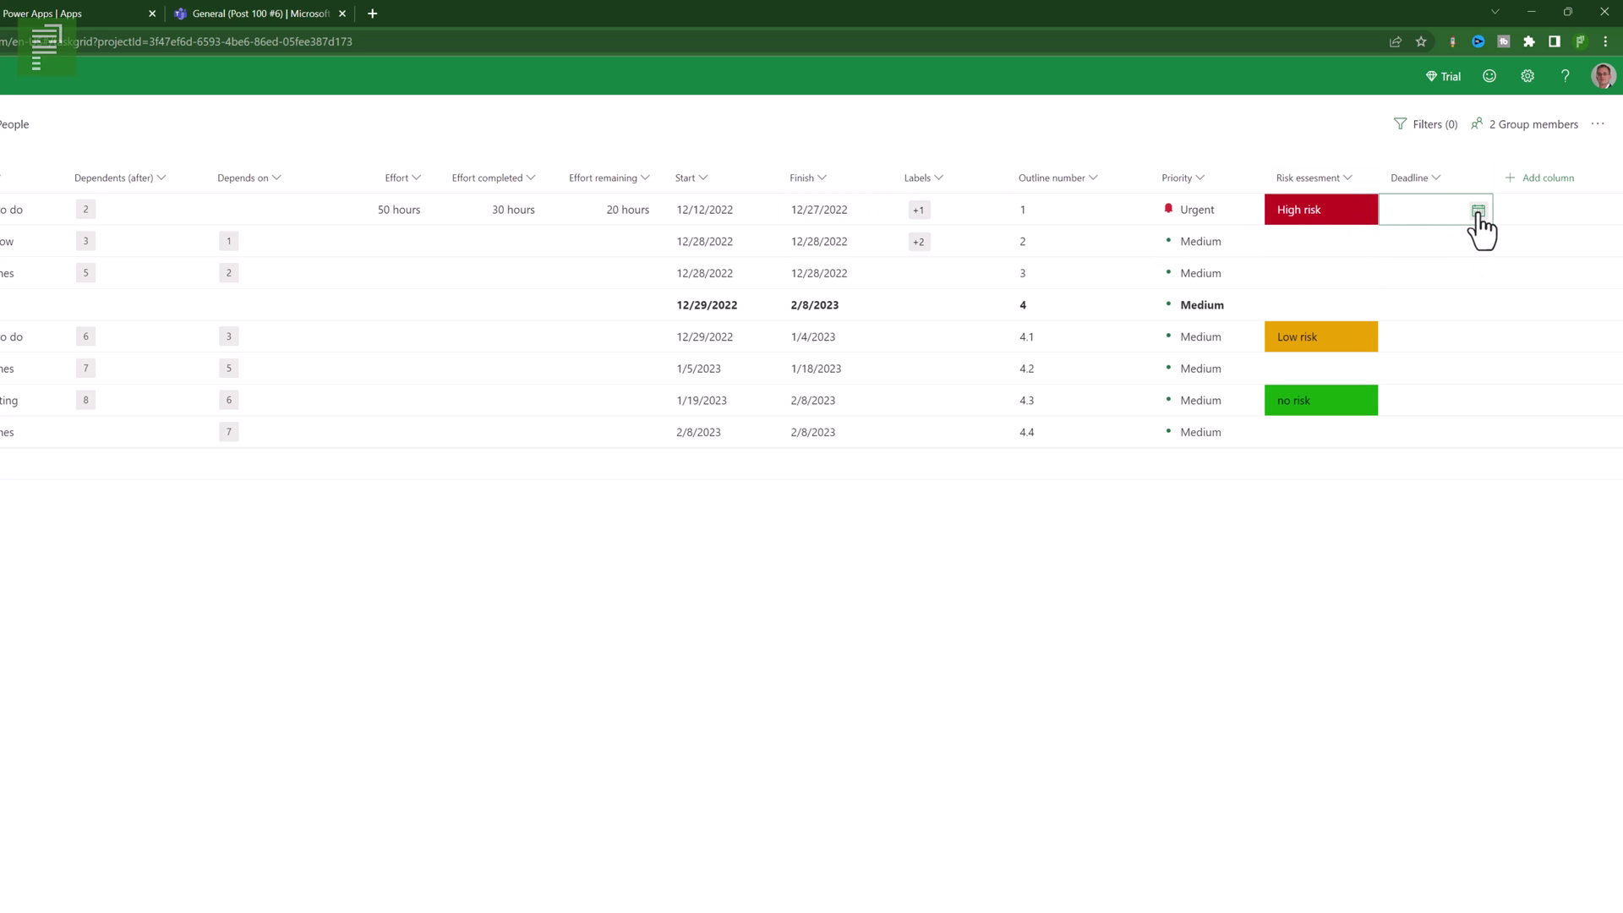
- Set the first task's Deadline to 2/8/2023
click(1478, 212)
click(1420, 257)
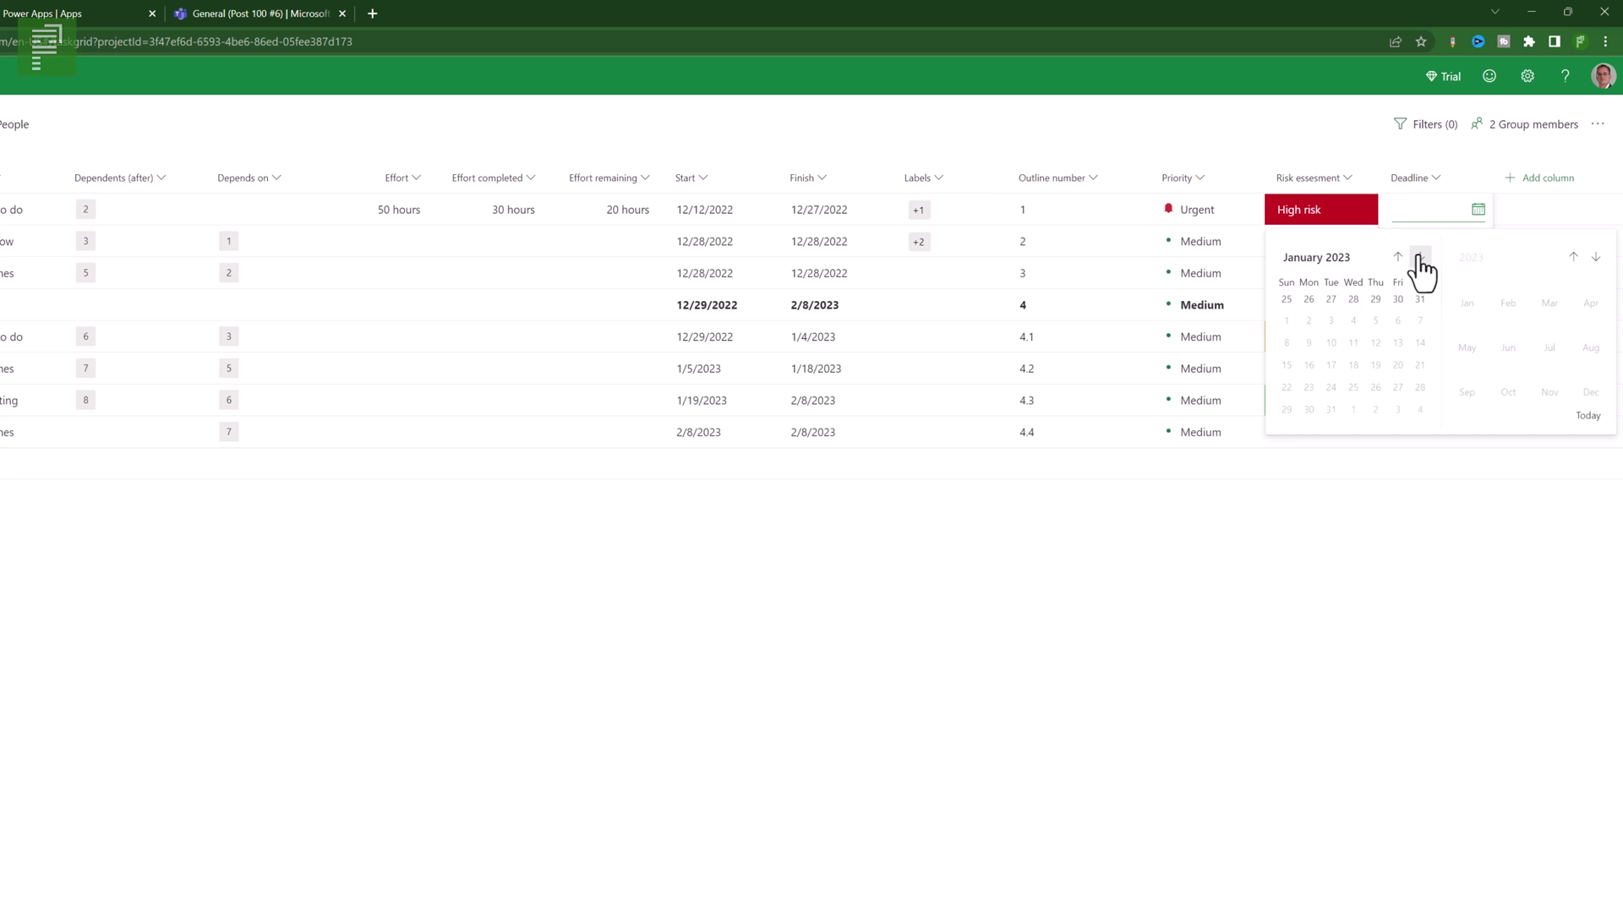
click(1420, 257)
click(1355, 341)
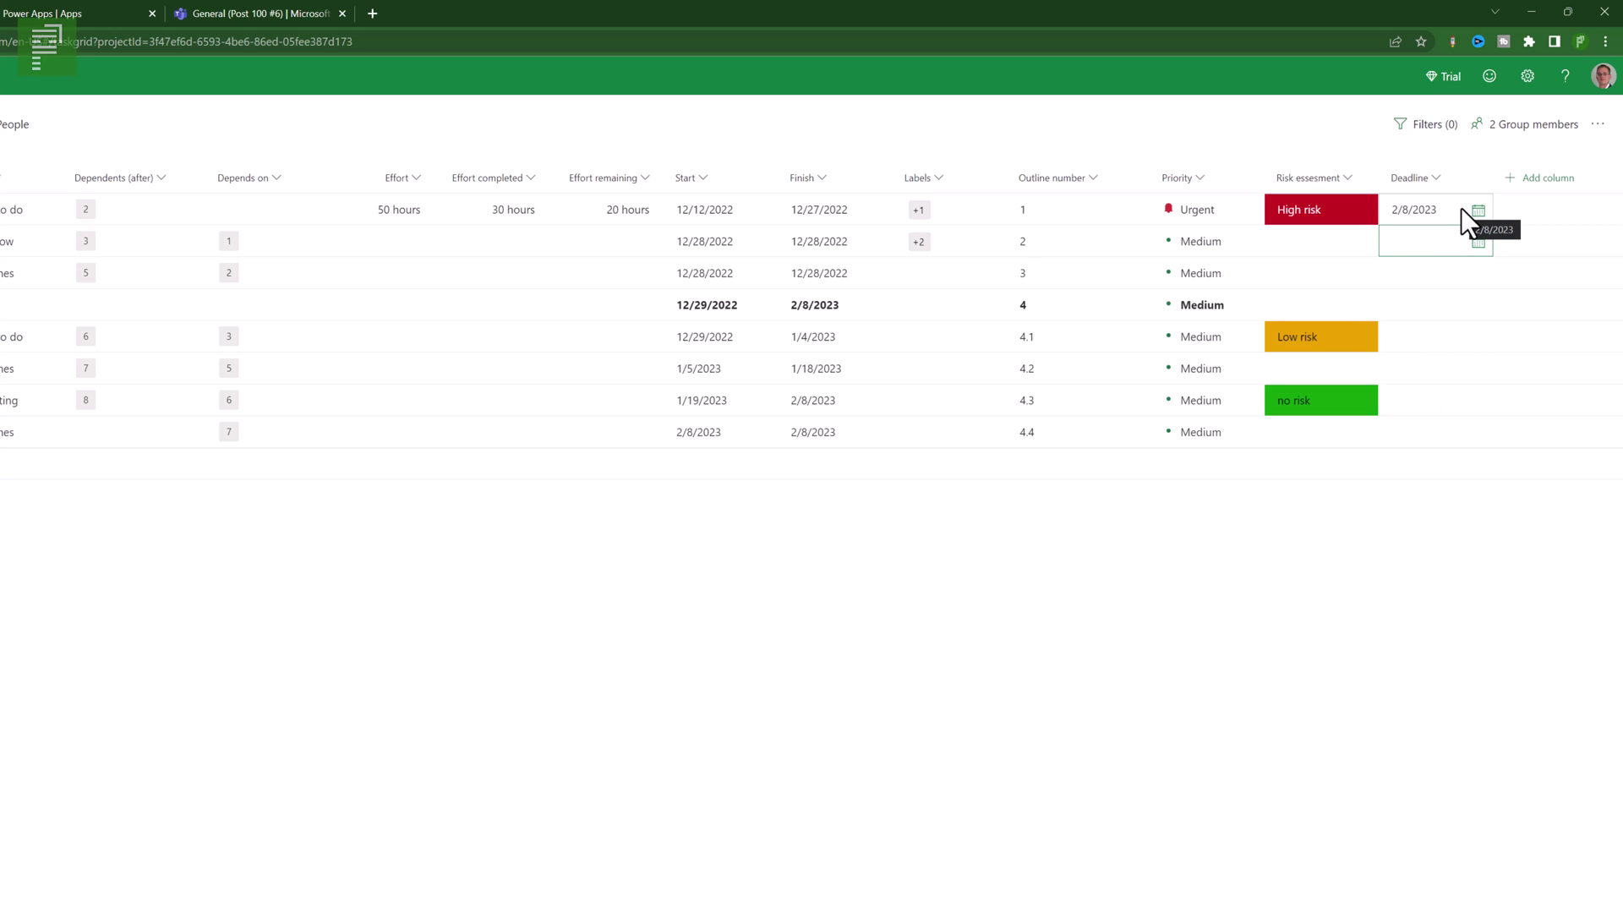
click(1540, 178)
- Create a new Yes/No column field named Escalated
click(1521, 217)
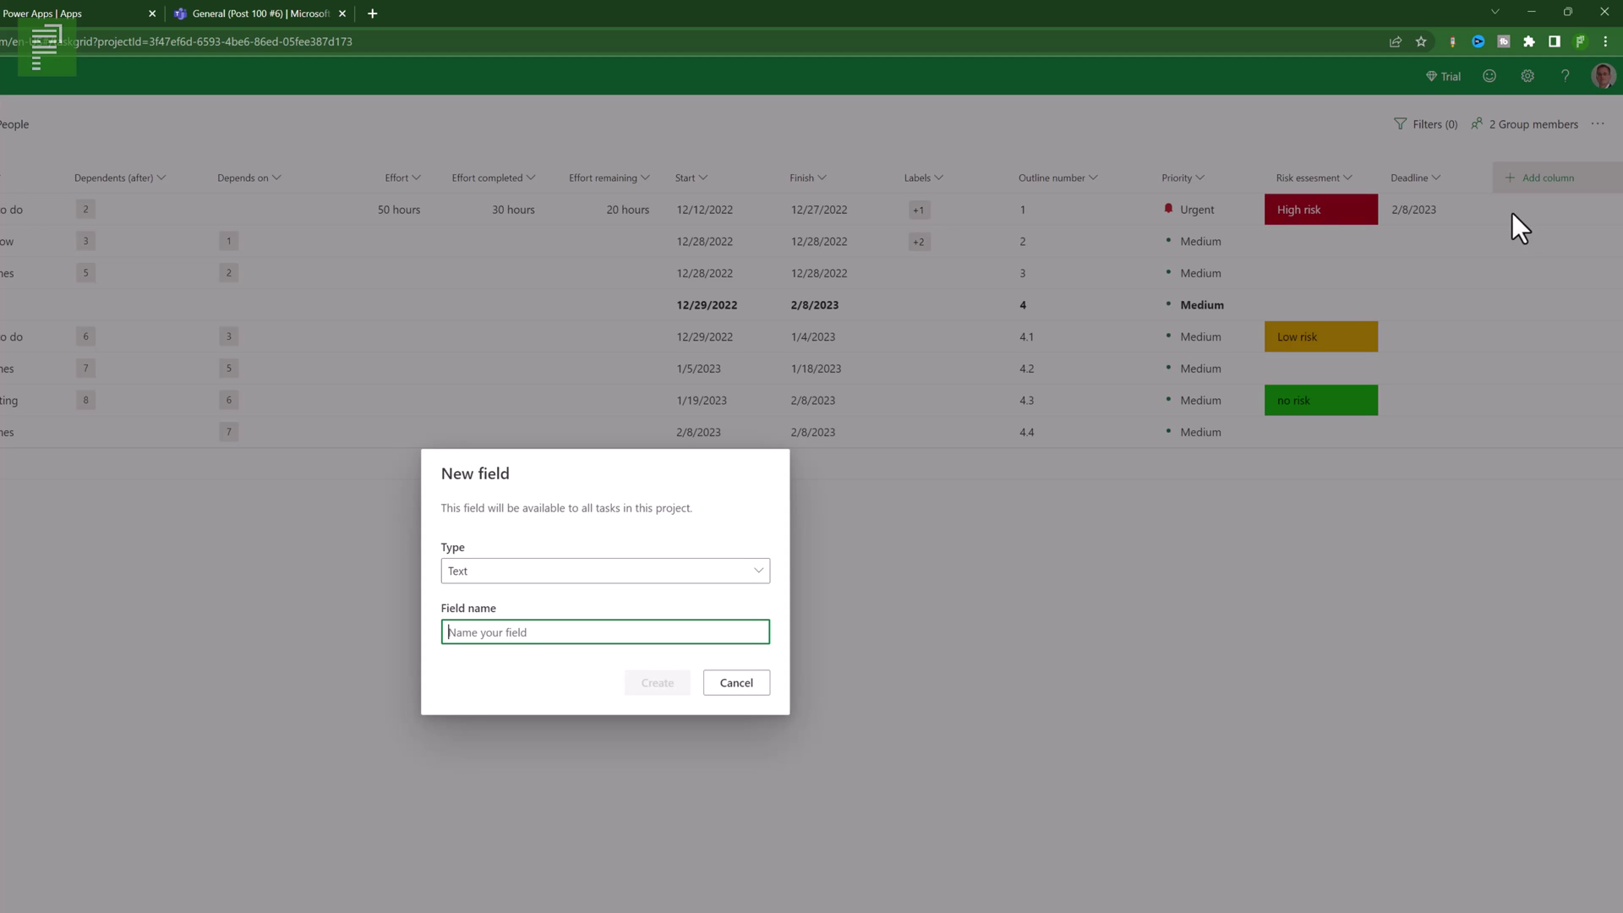
click(757, 572)
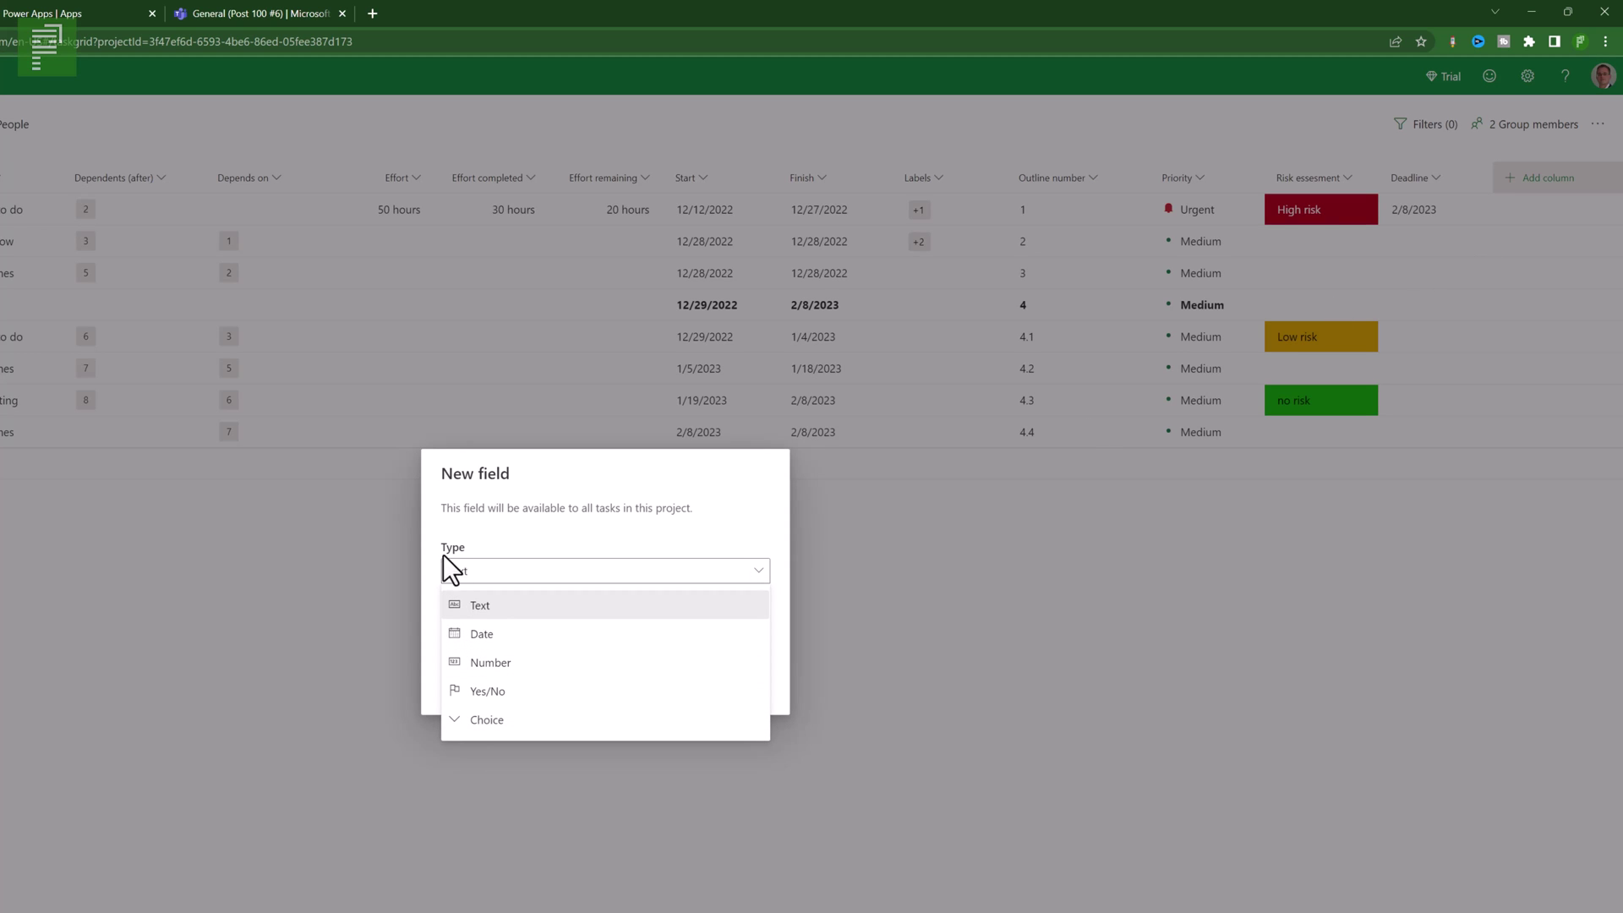
click(495, 696)
click(684, 630)
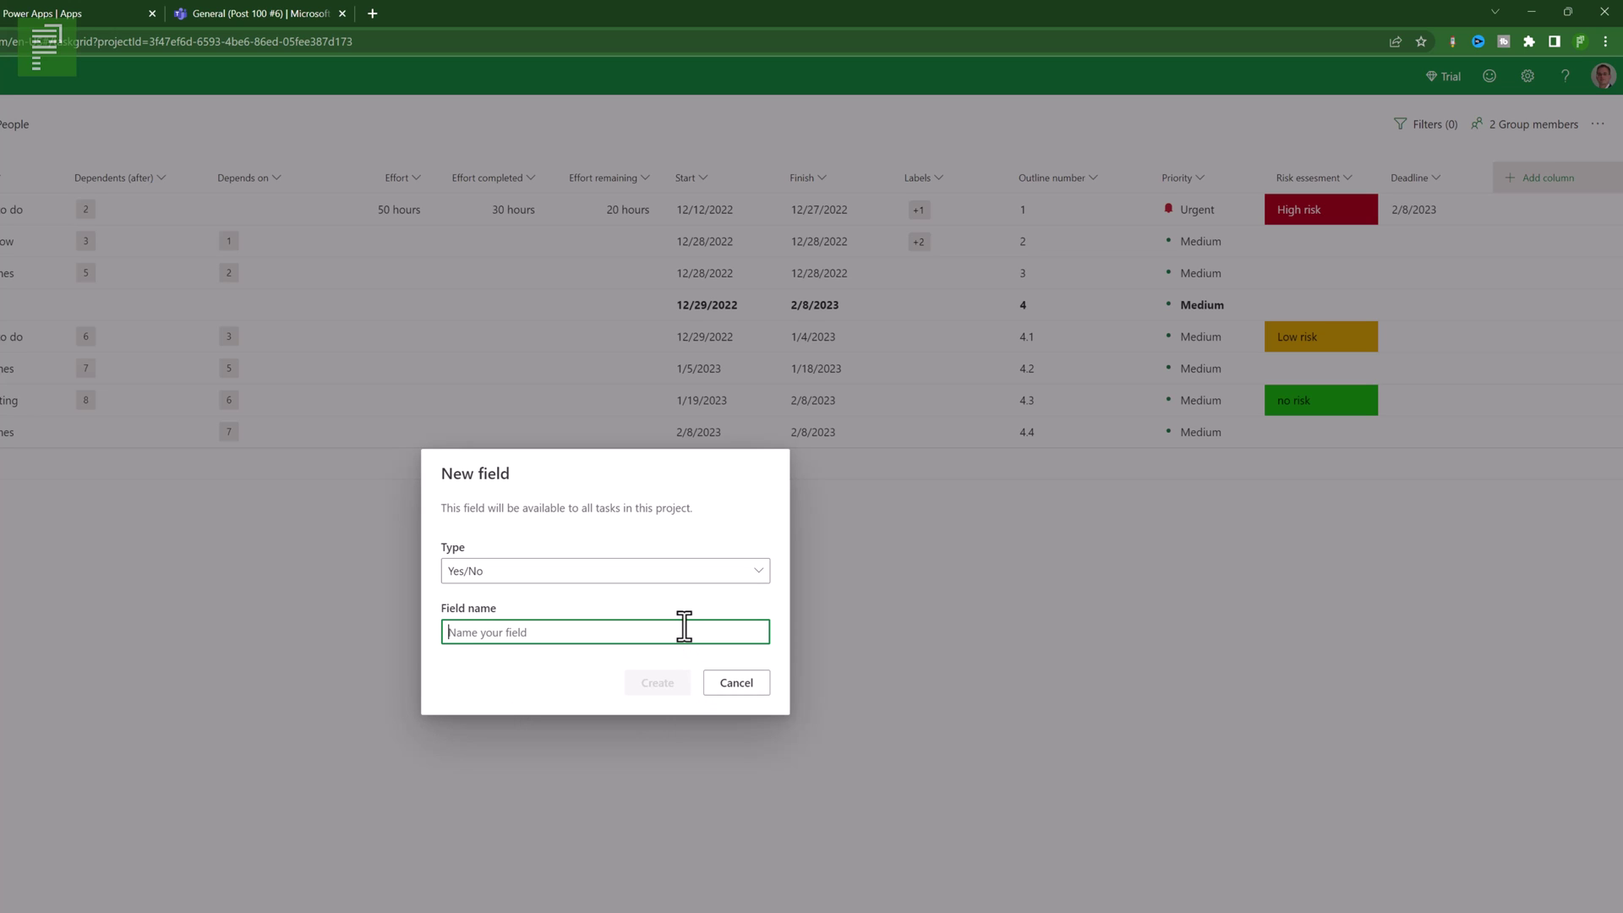
text(Escalated)
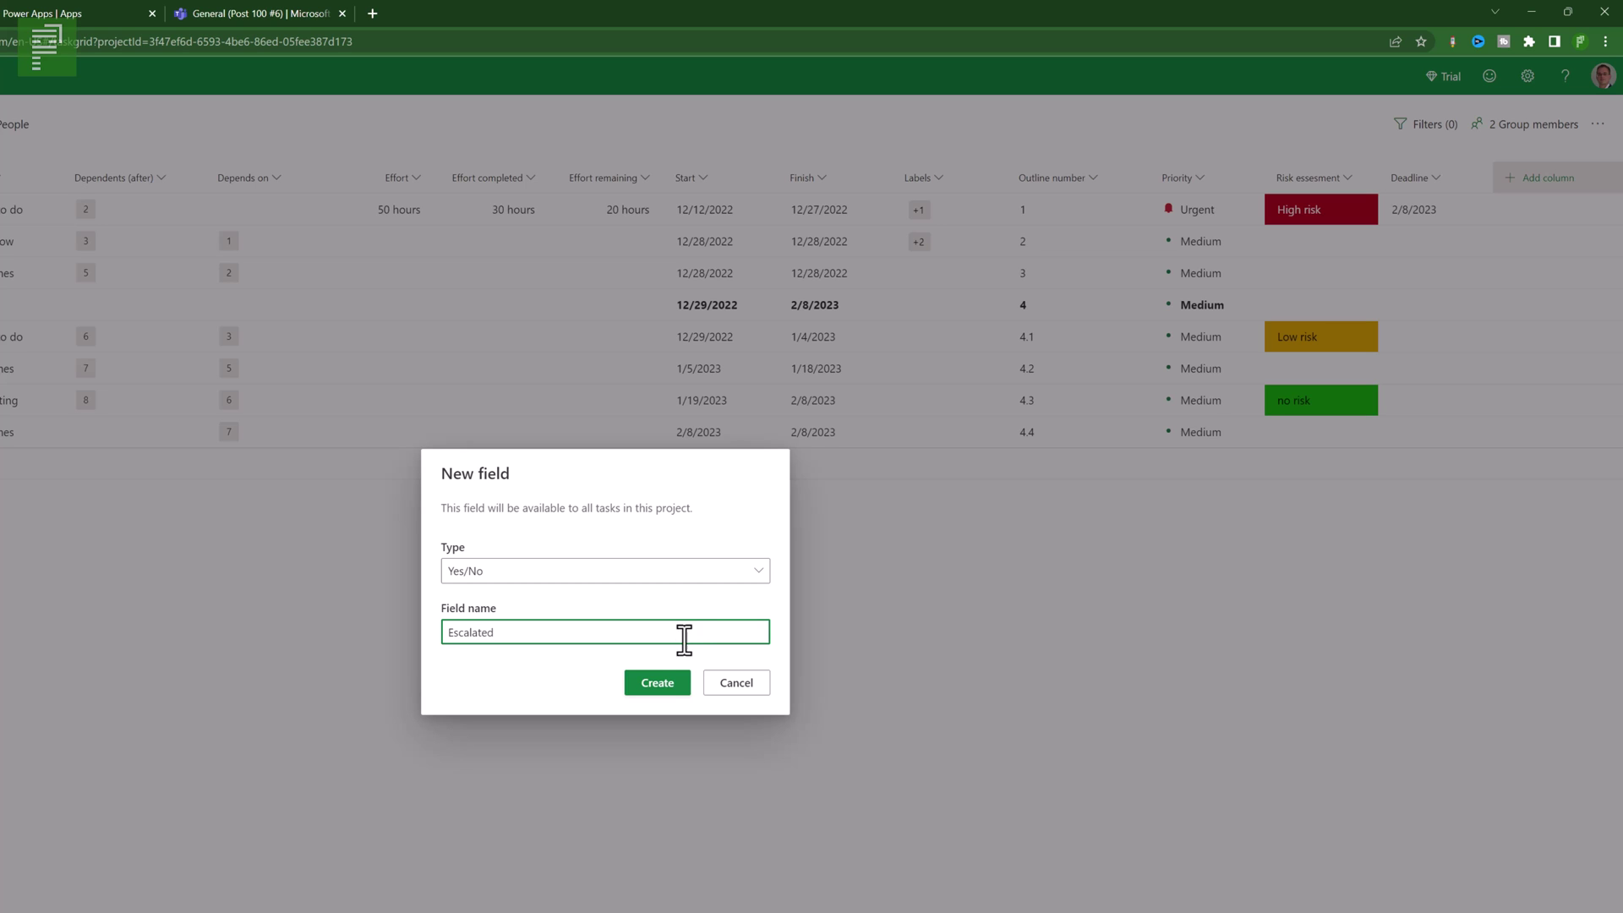
click(663, 683)
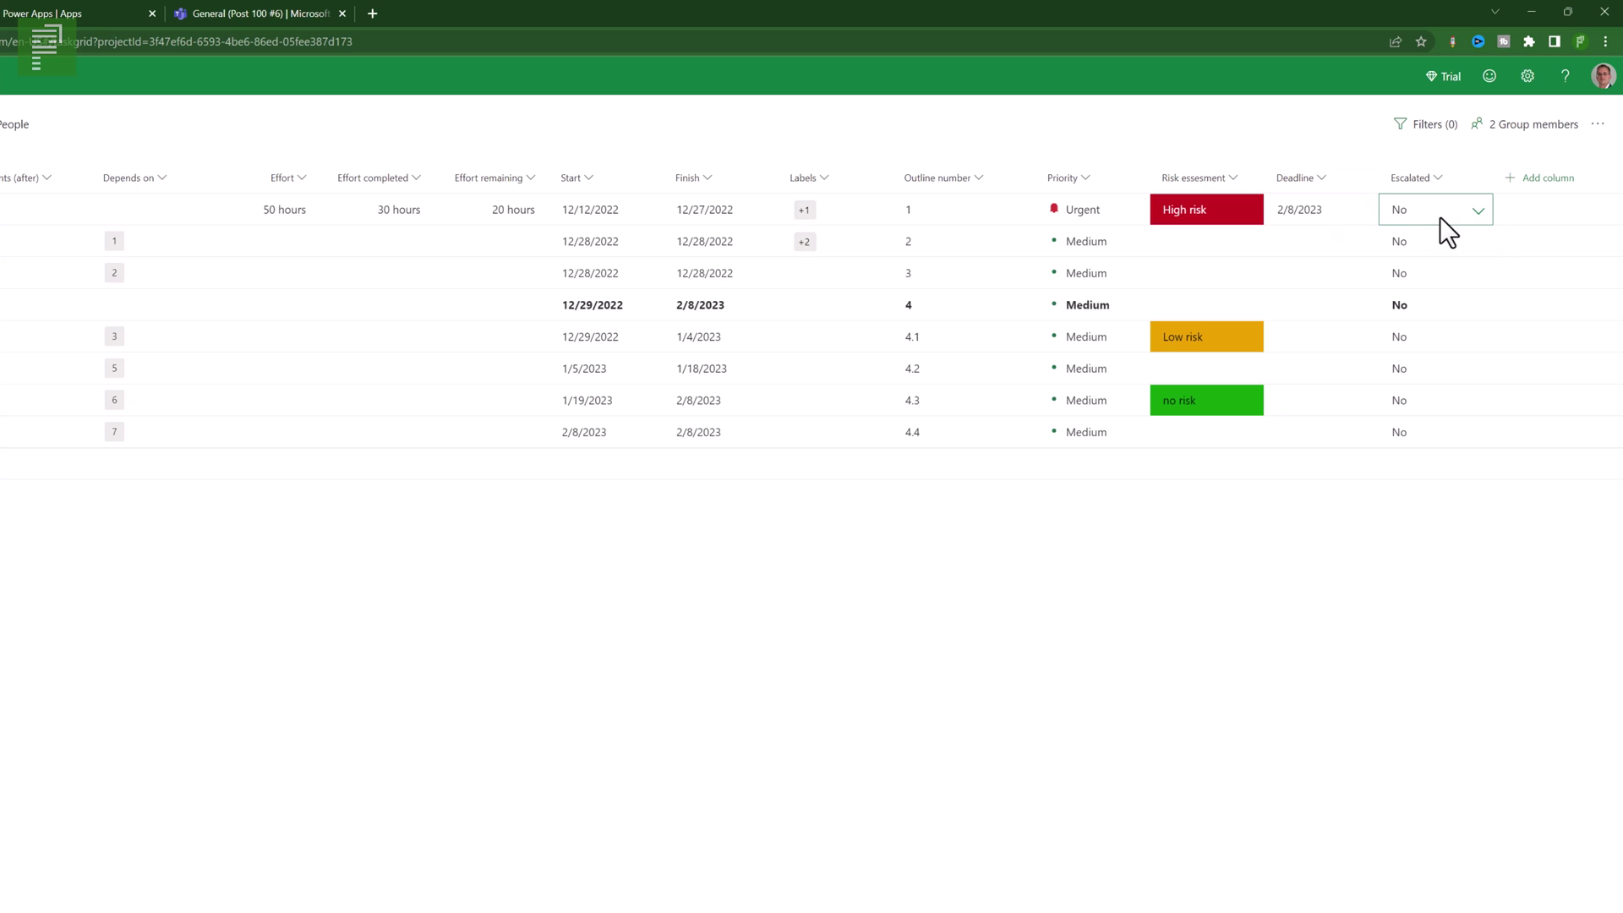
- Mark the first task as Escalated Yes and bring up the task filters
click(1478, 213)
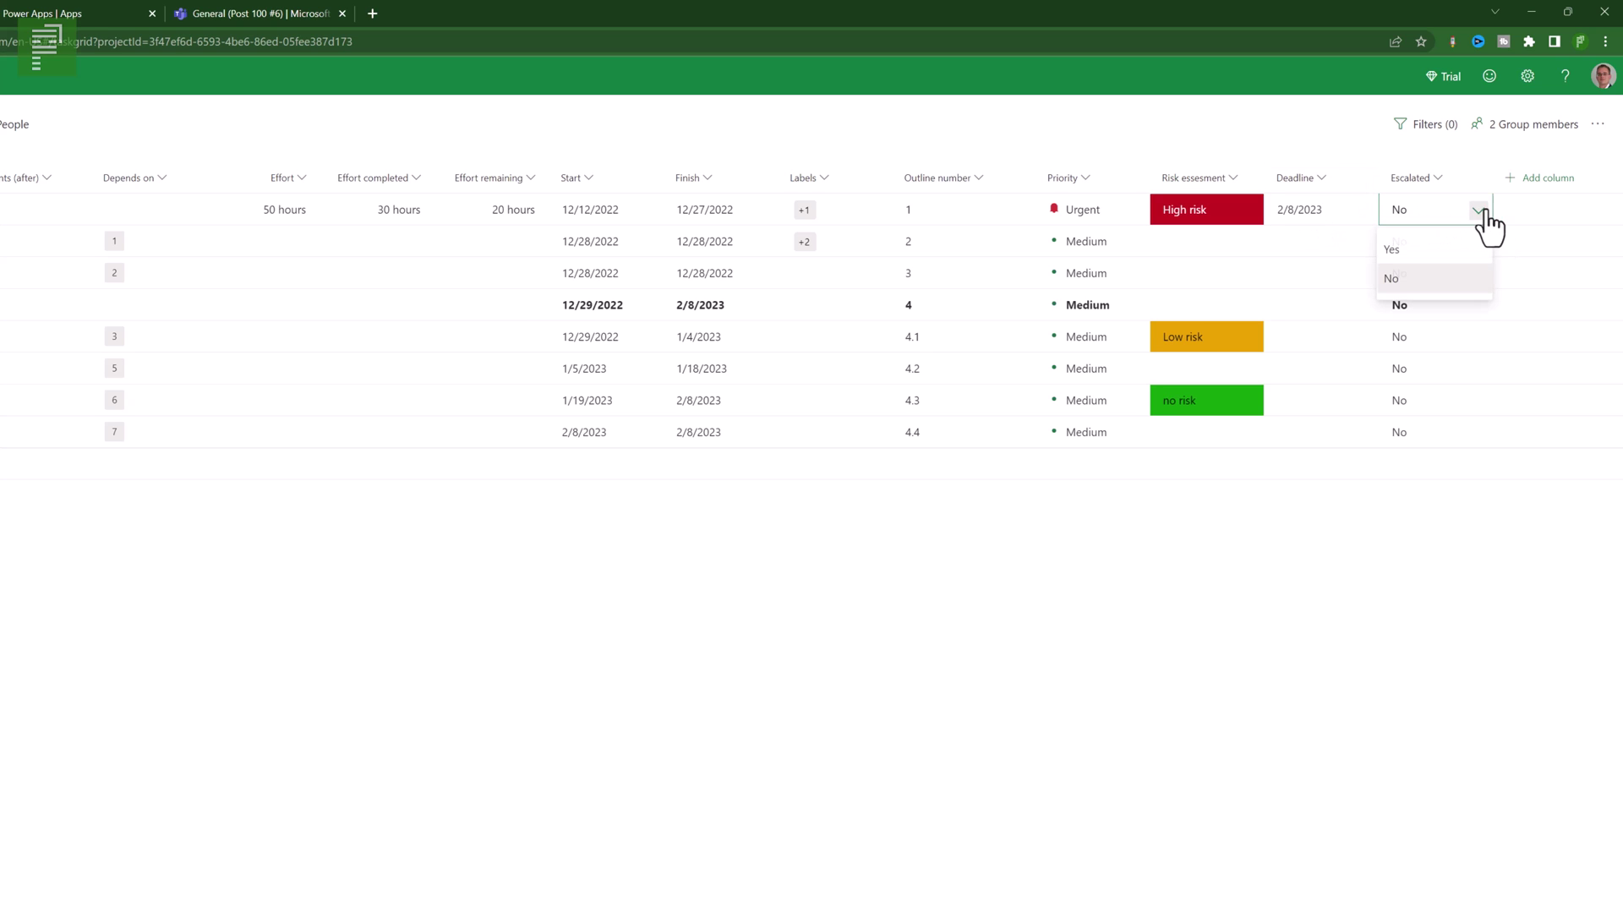
click(1448, 246)
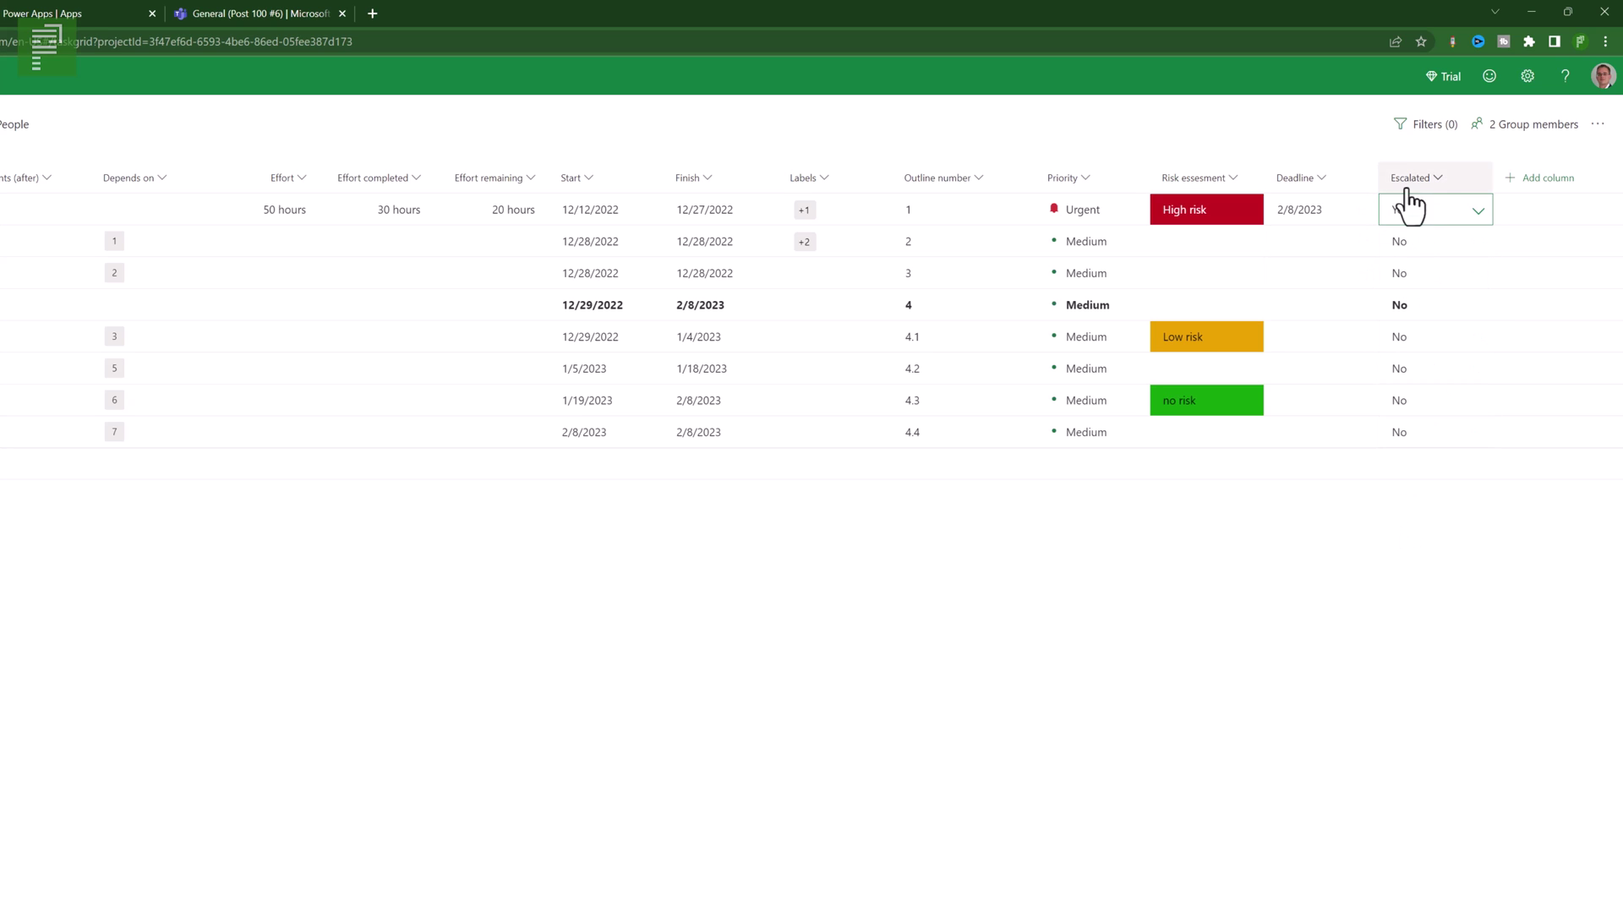
click(1421, 126)
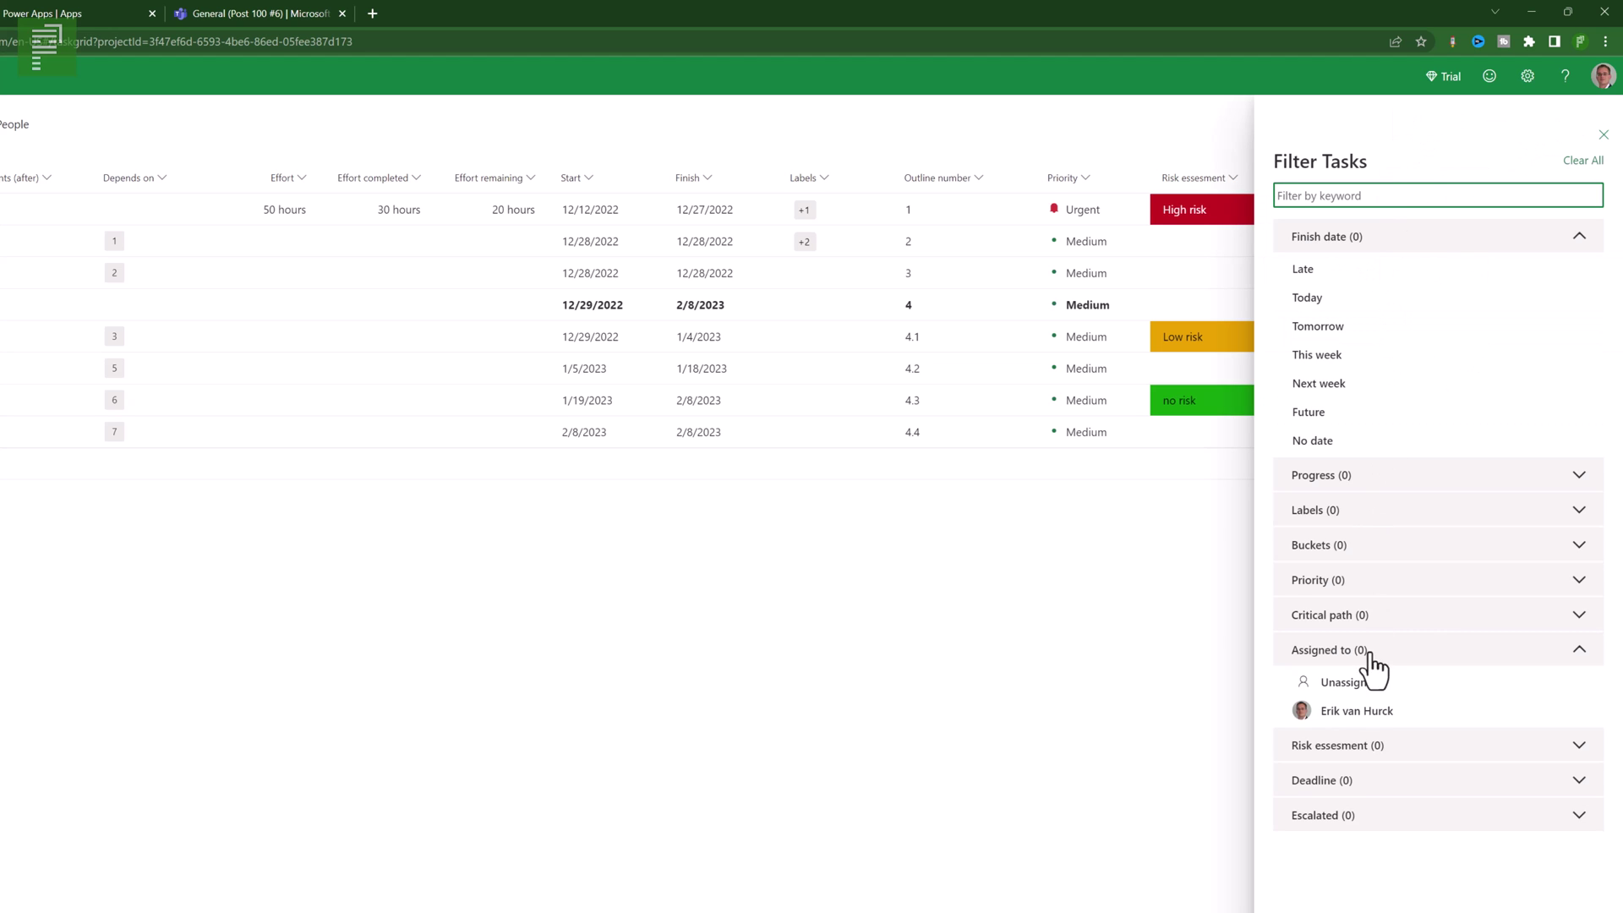
- Expand the Escalated section of the task filters
click(1337, 832)
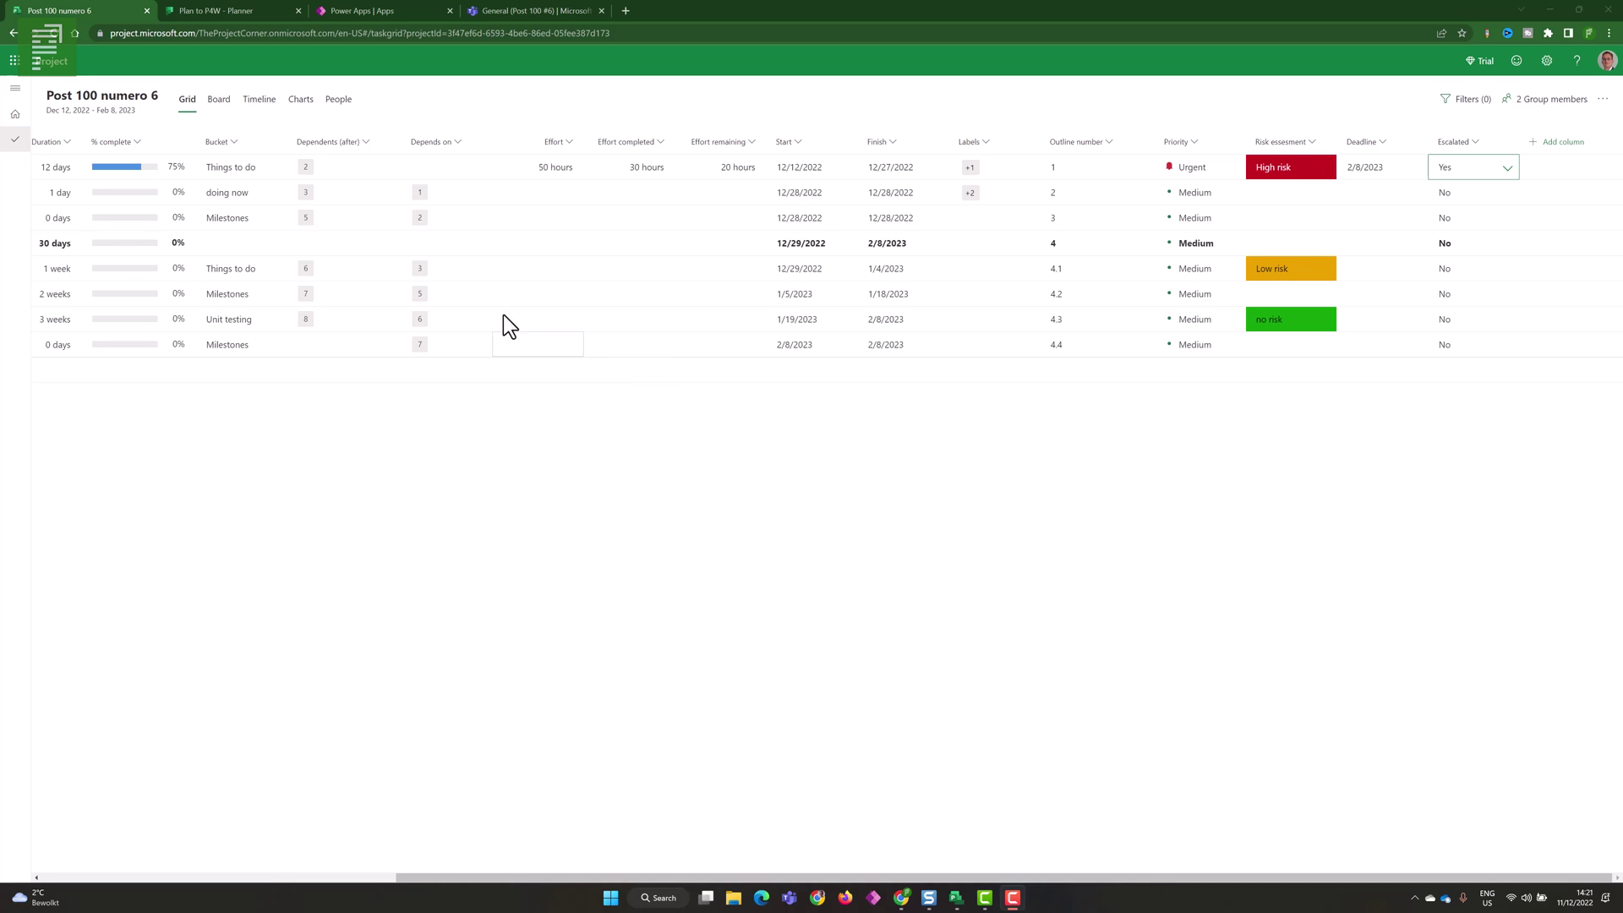
- Switch to the Timeline view and toggle Show Critical Path on, then off again
click(252, 108)
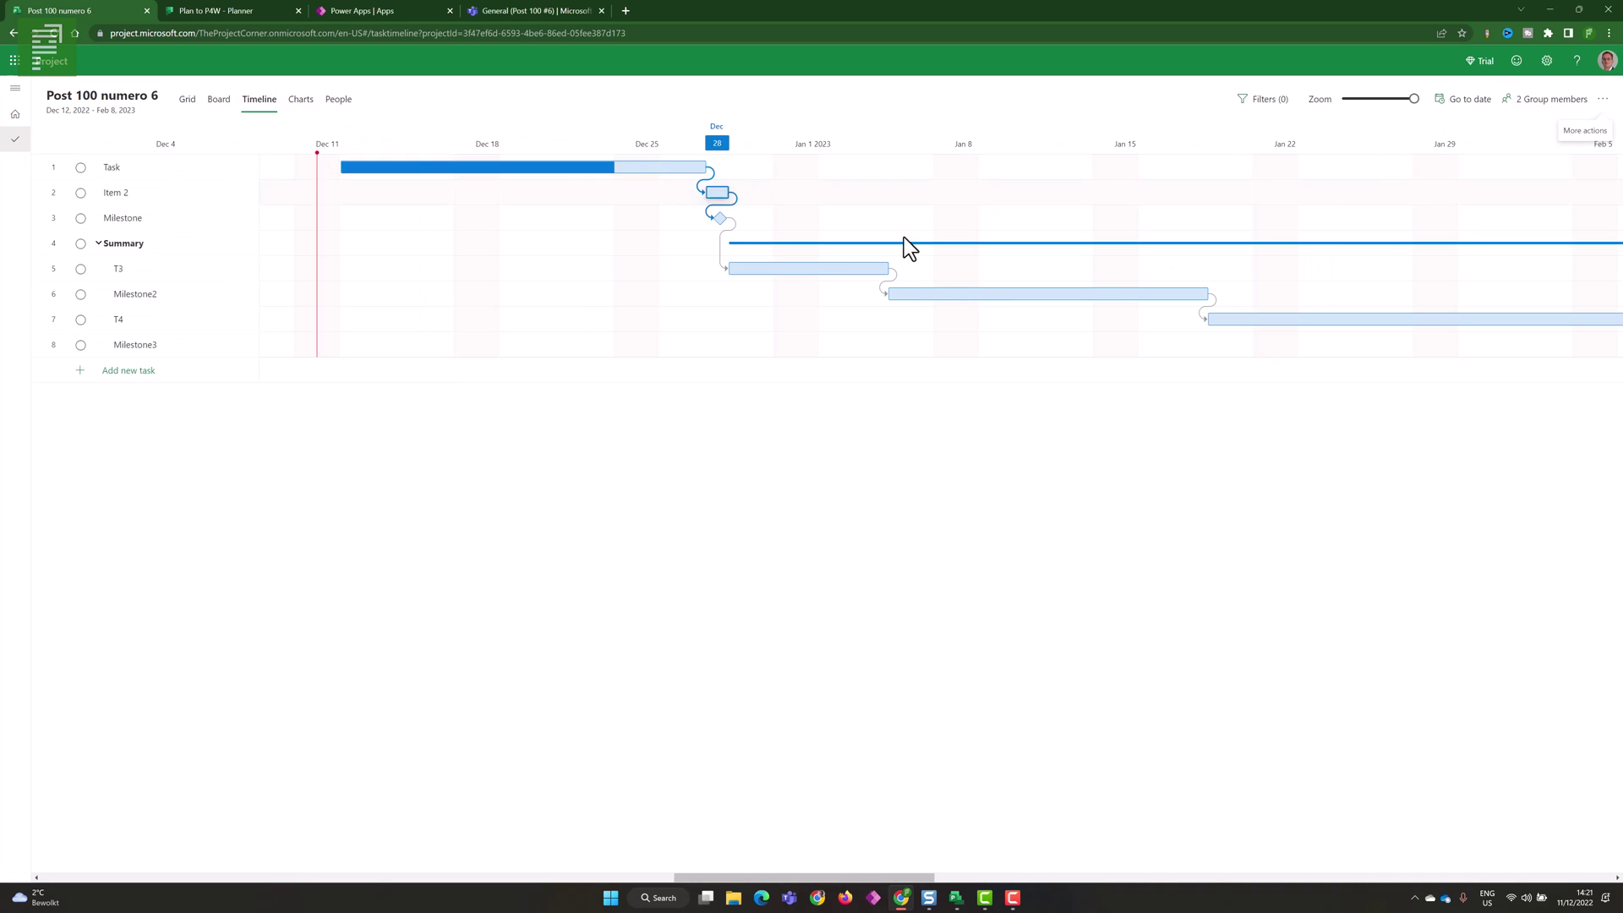
click(1257, 104)
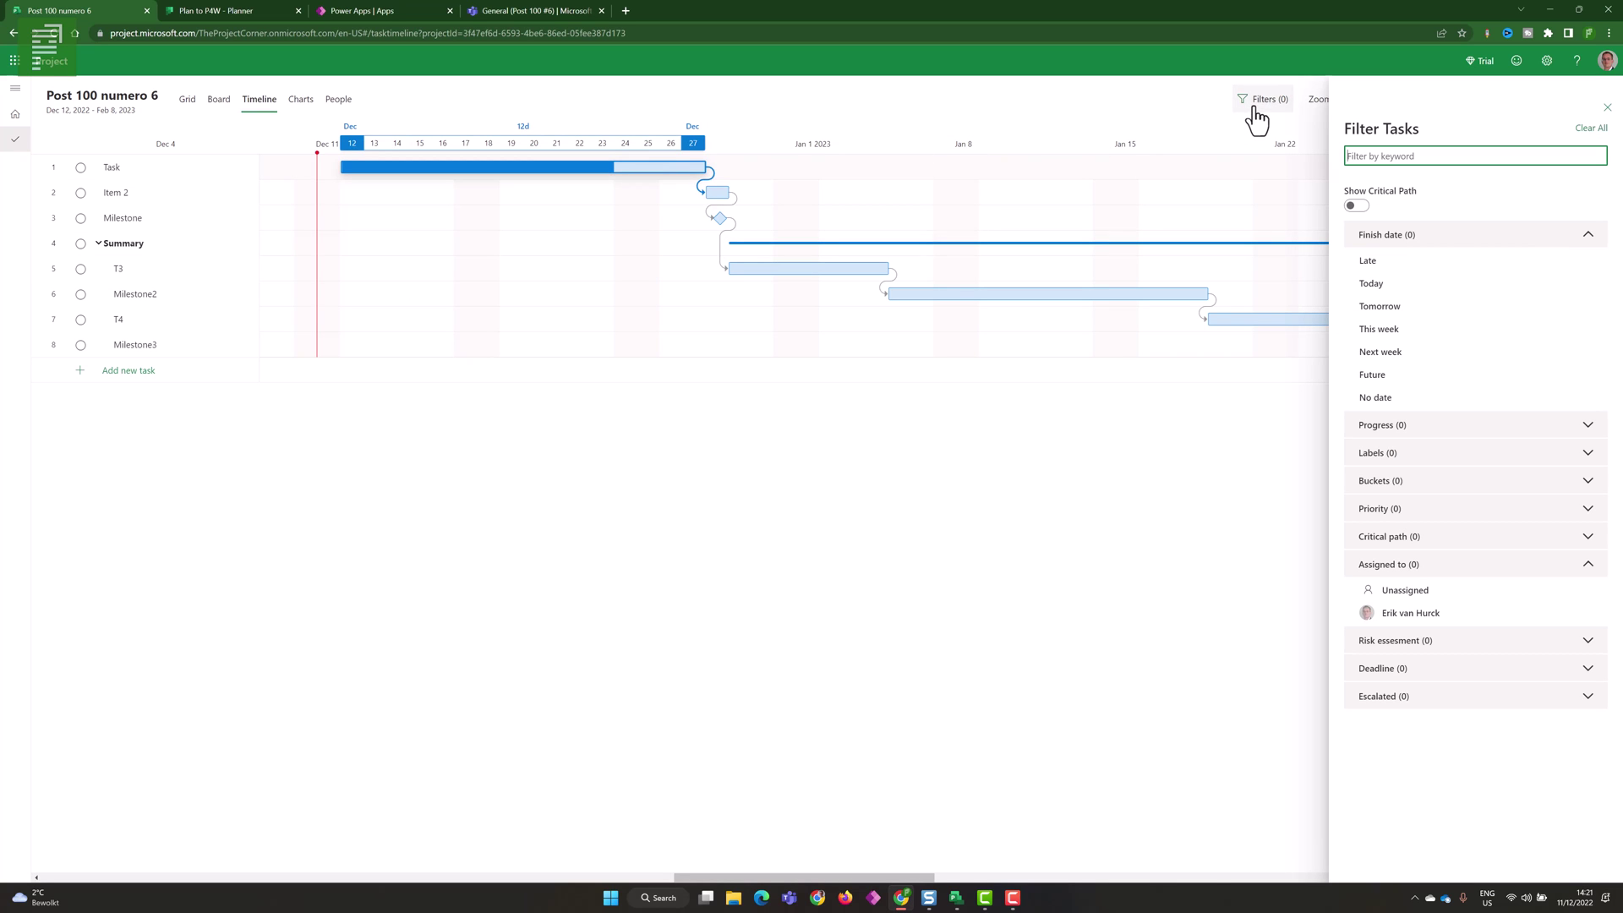
click(1355, 206)
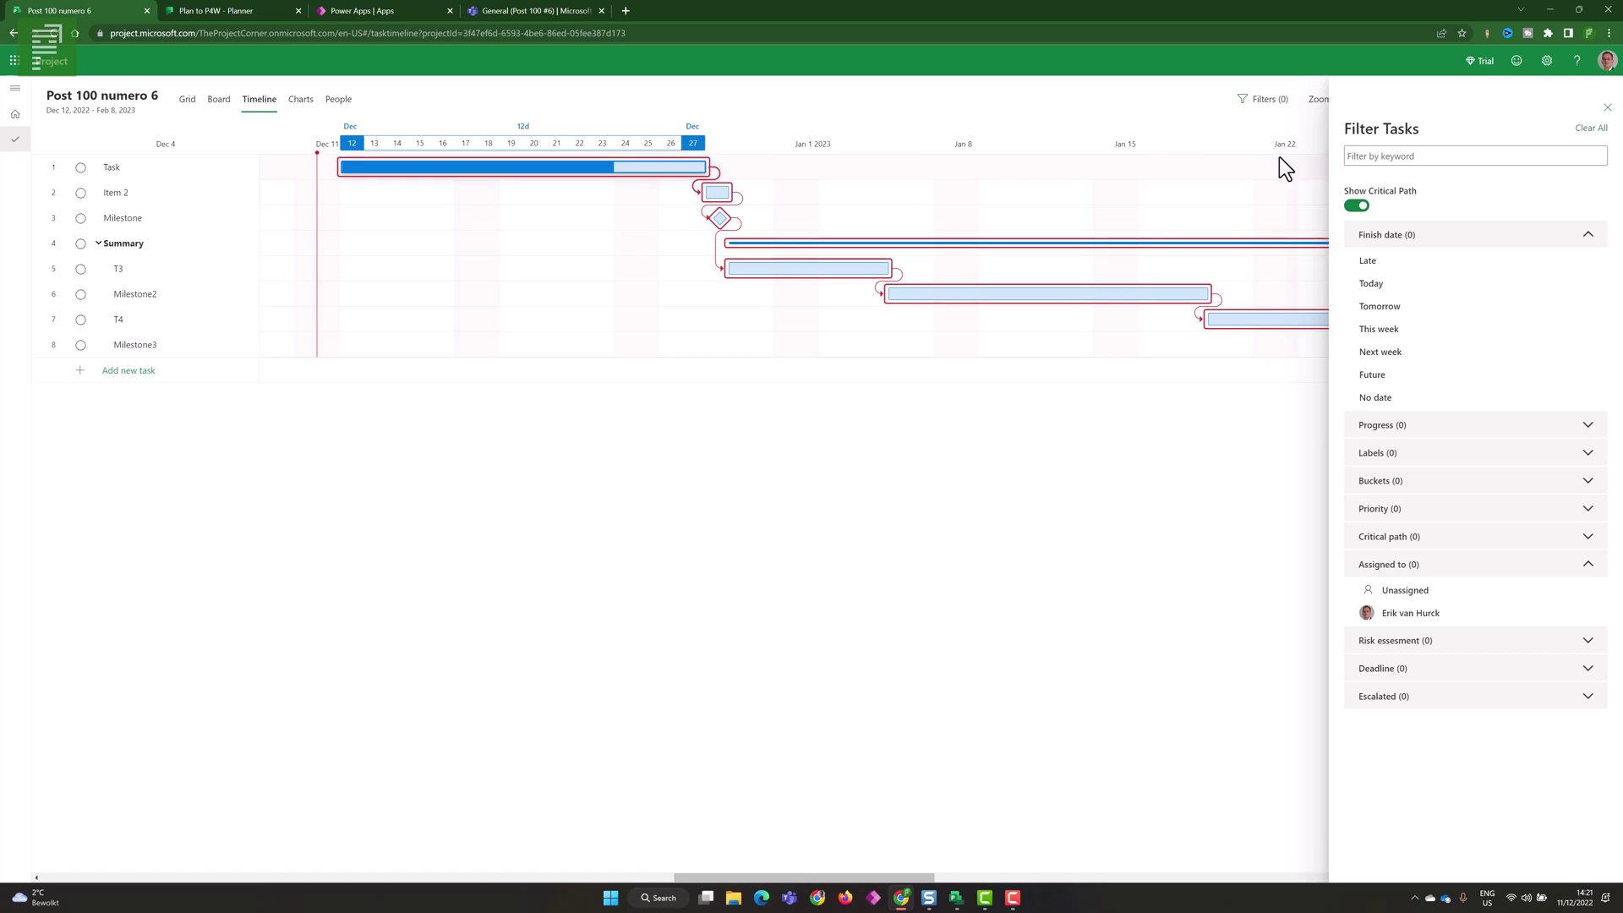
click(1355, 206)
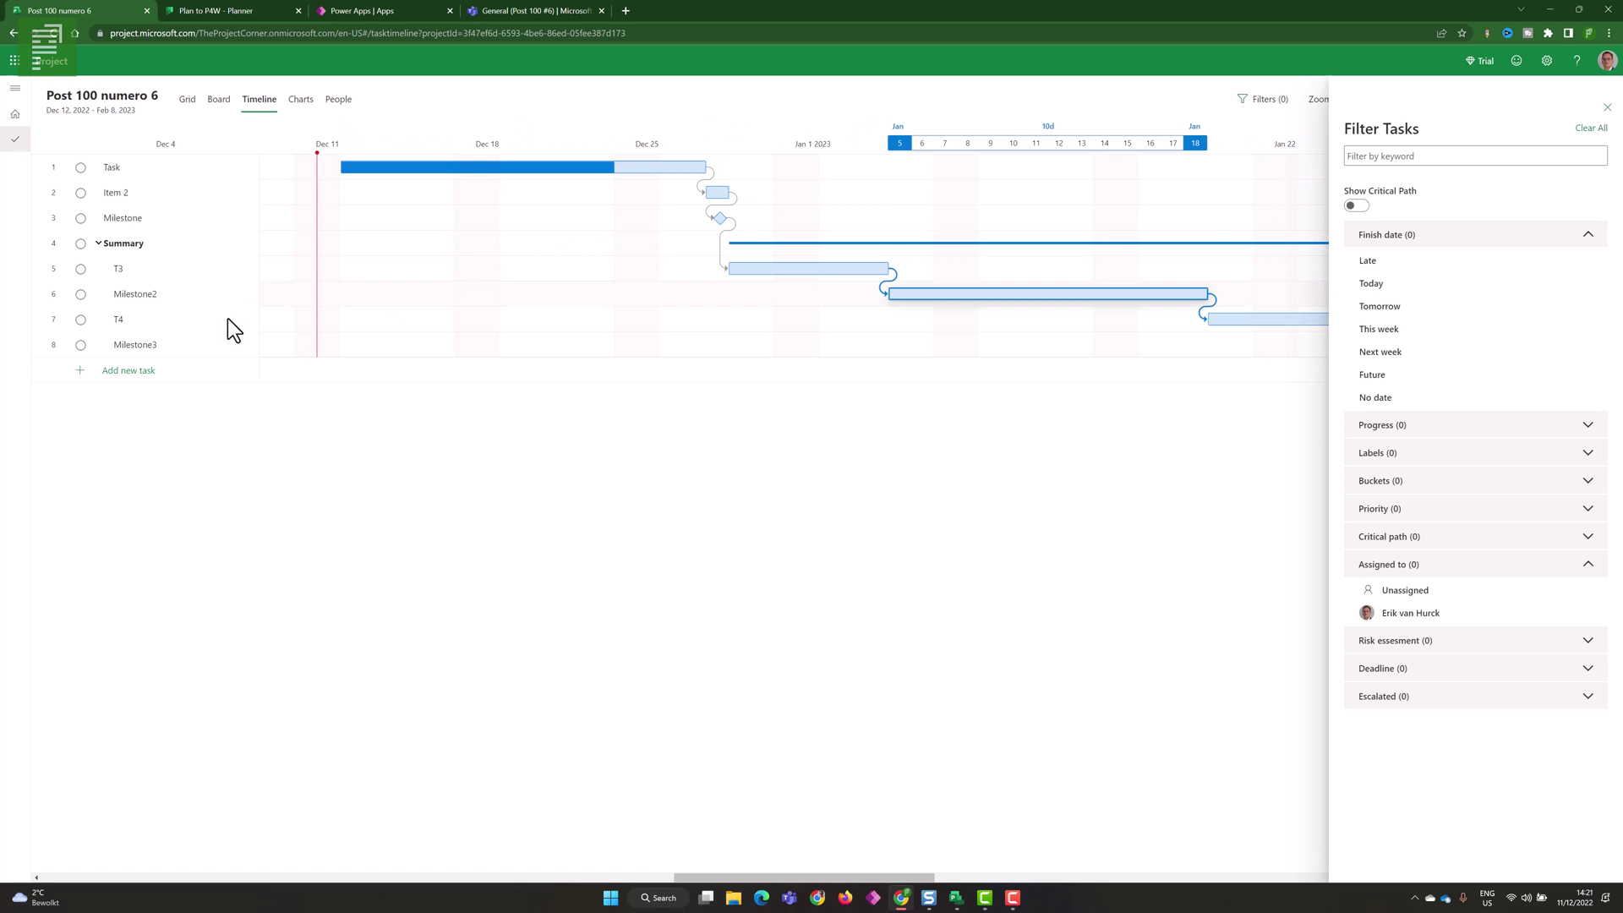
click(165, 370)
- Add tasks 'Task' and 'Non crisical path' and link them with a dependency
text(Task)
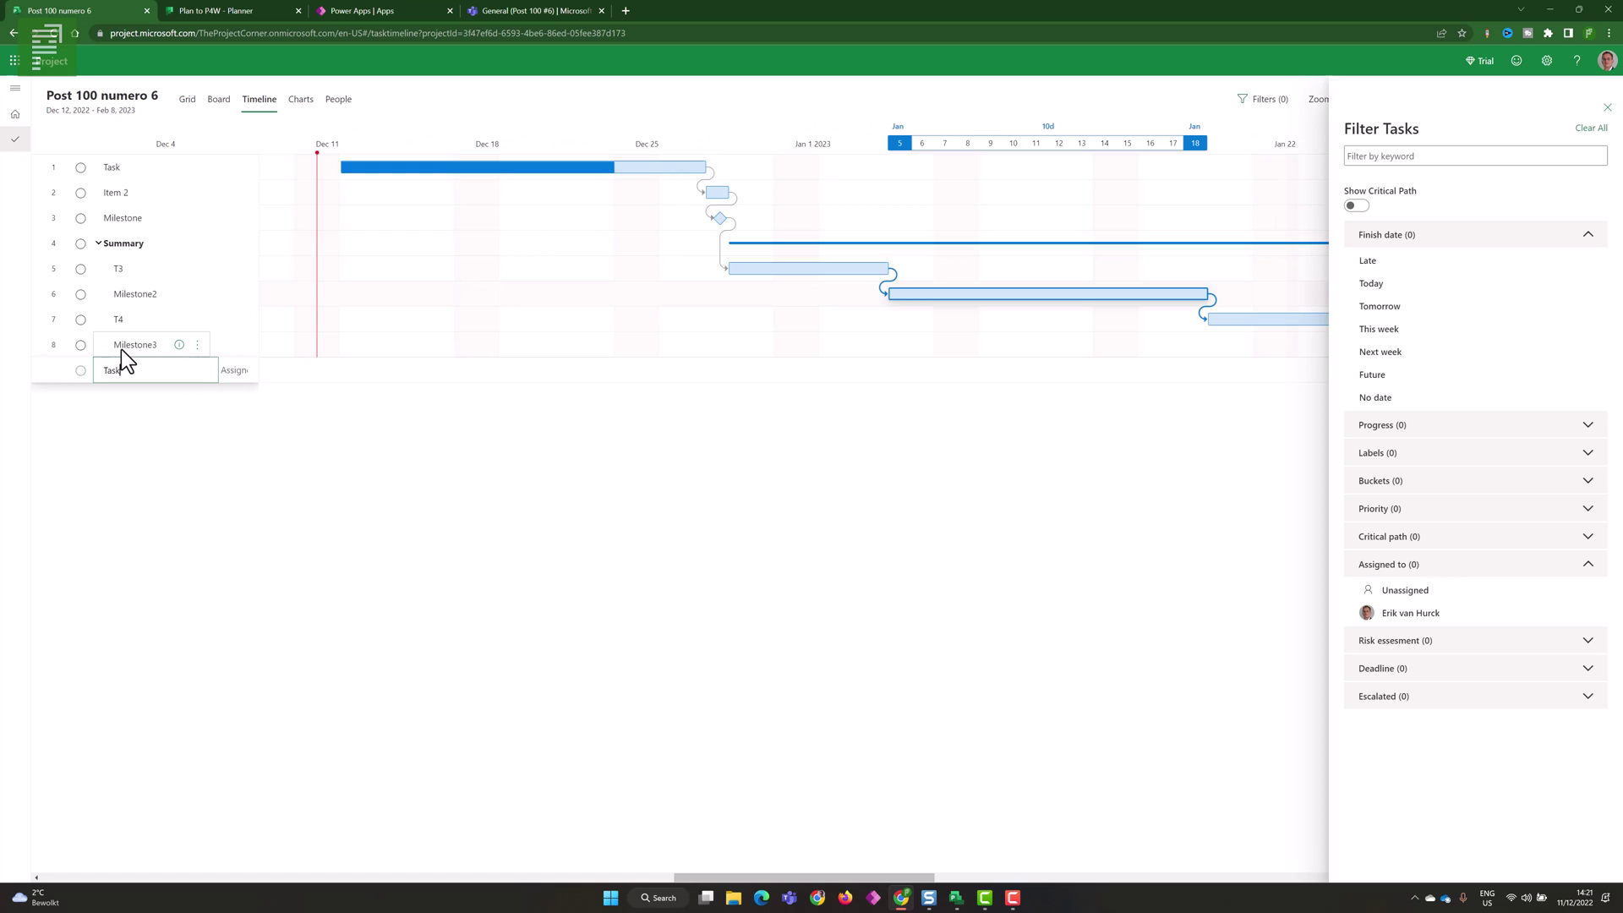
key(Return)
text(Non)
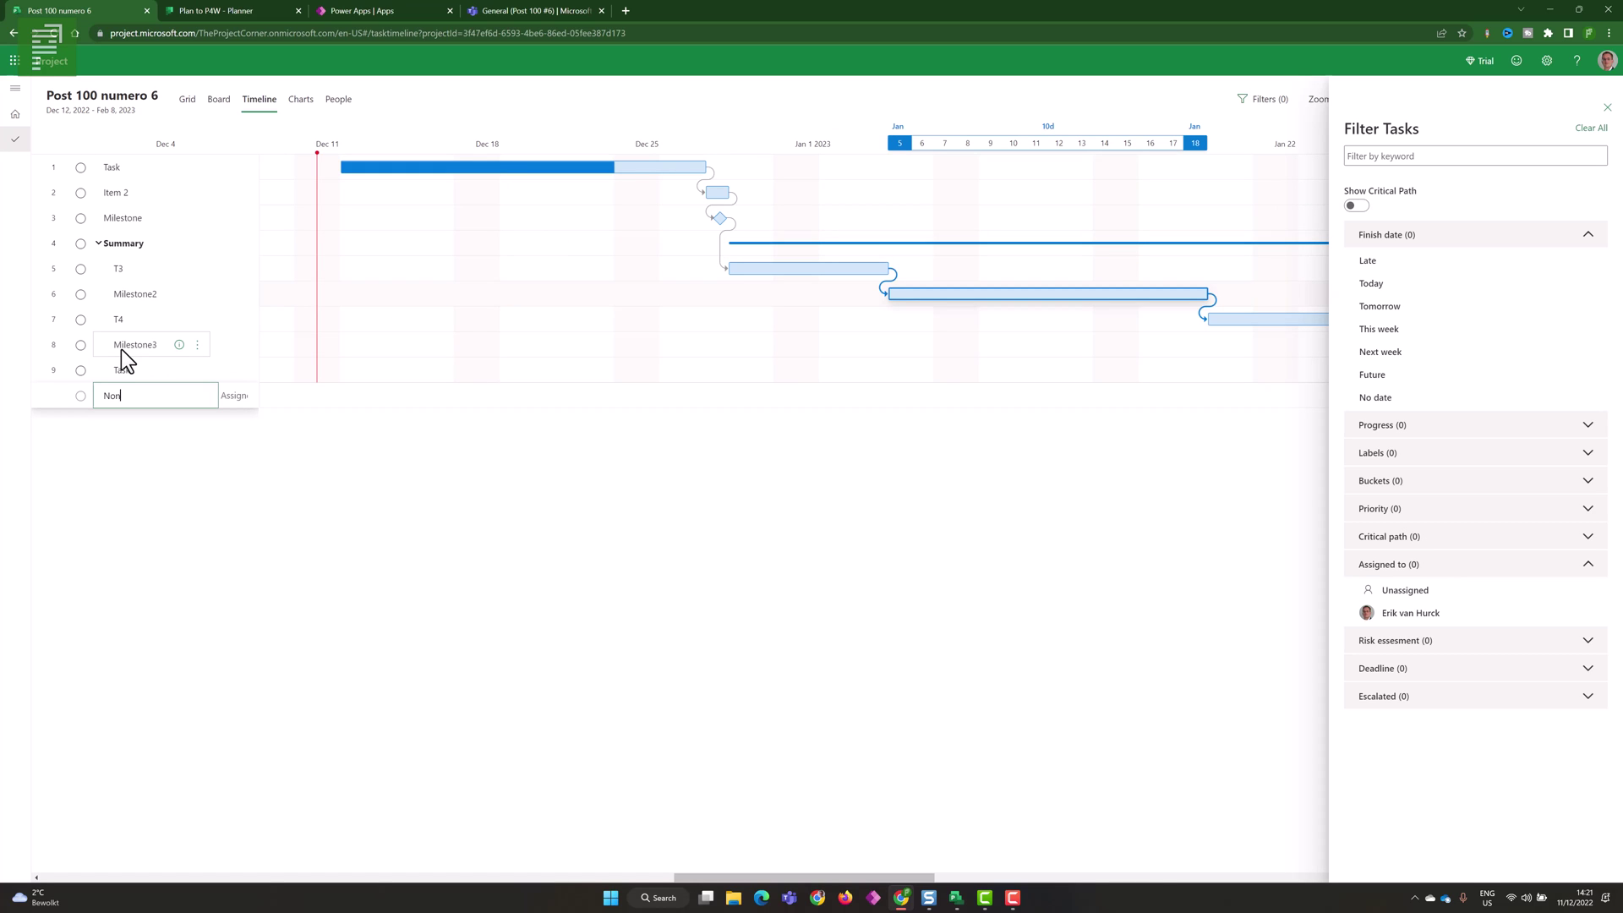
text( crisical path)
right_click(155, 377)
shift+click(151, 398)
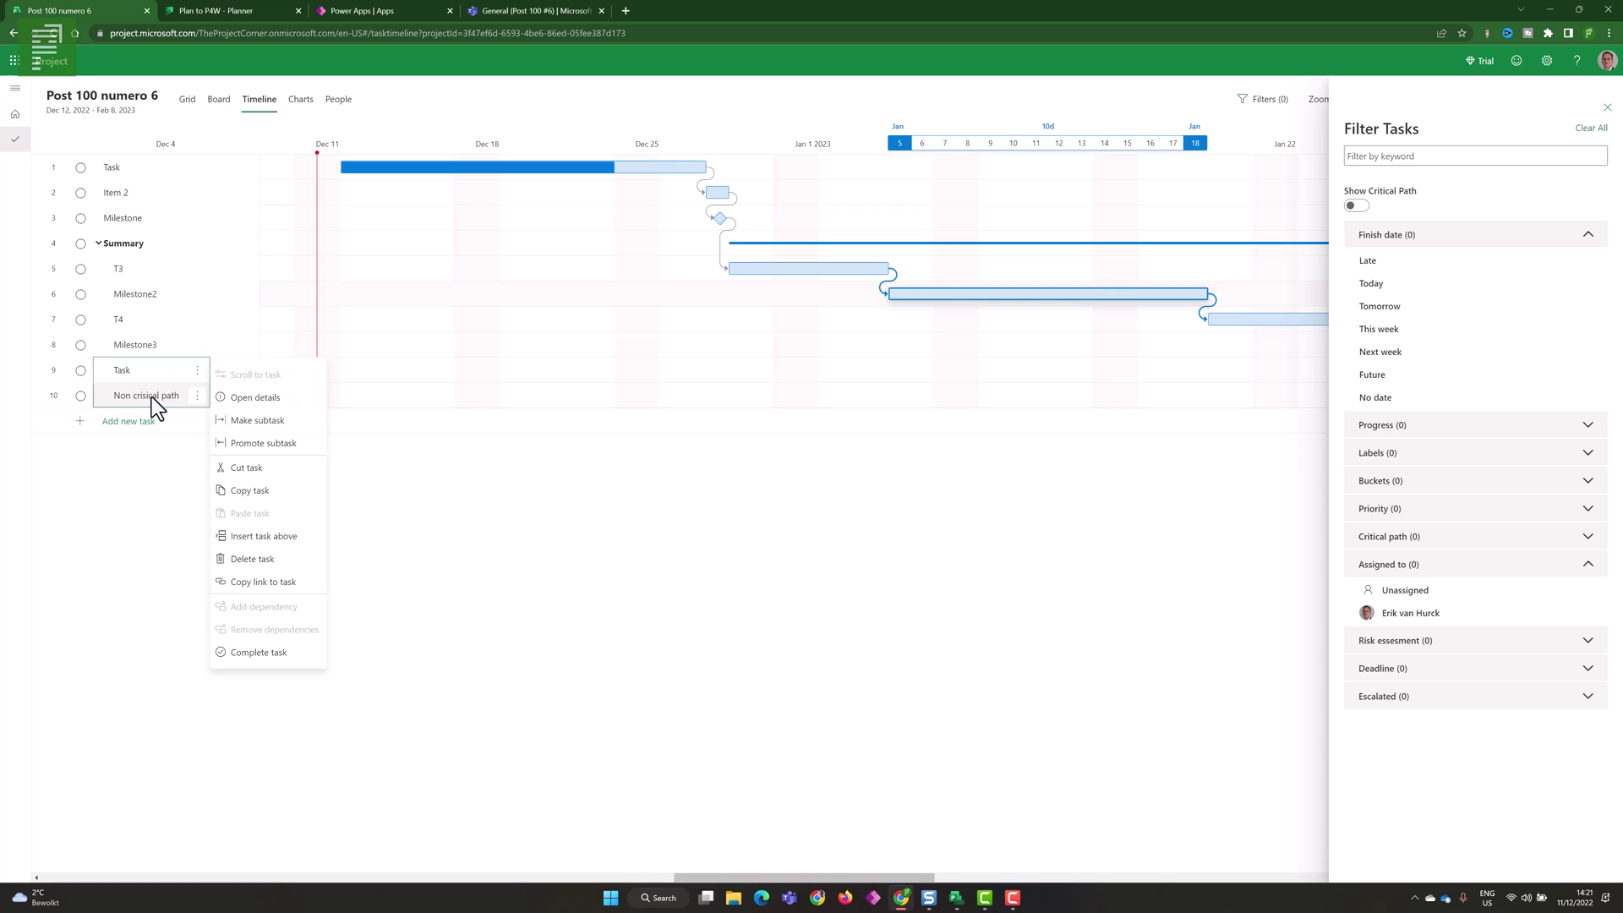
right_click(159, 404)
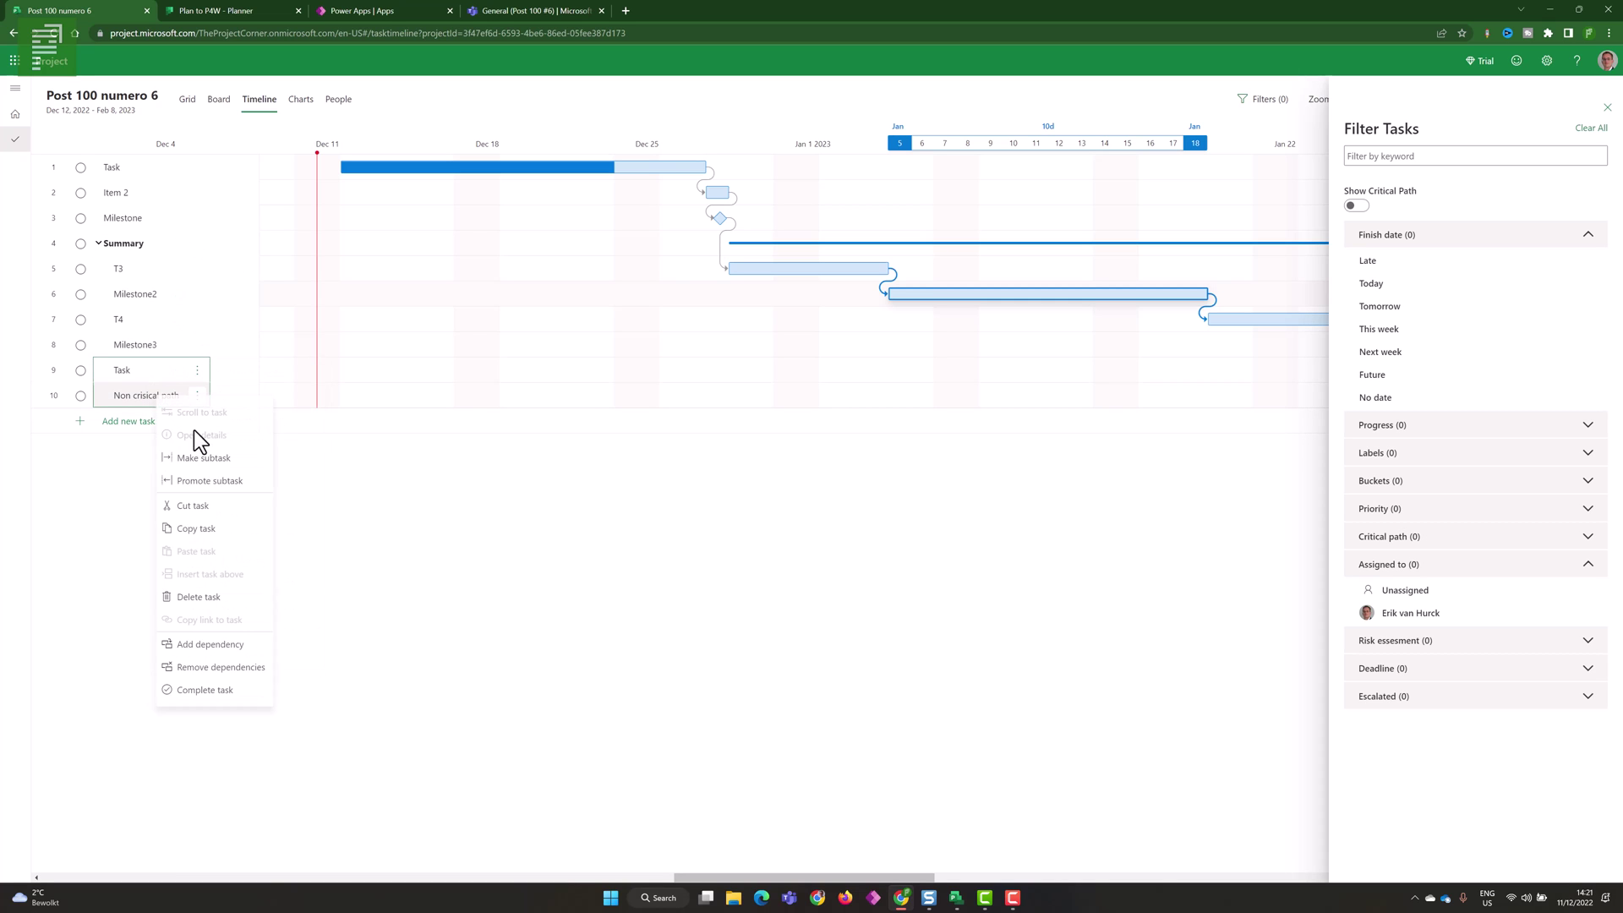
click(193, 645)
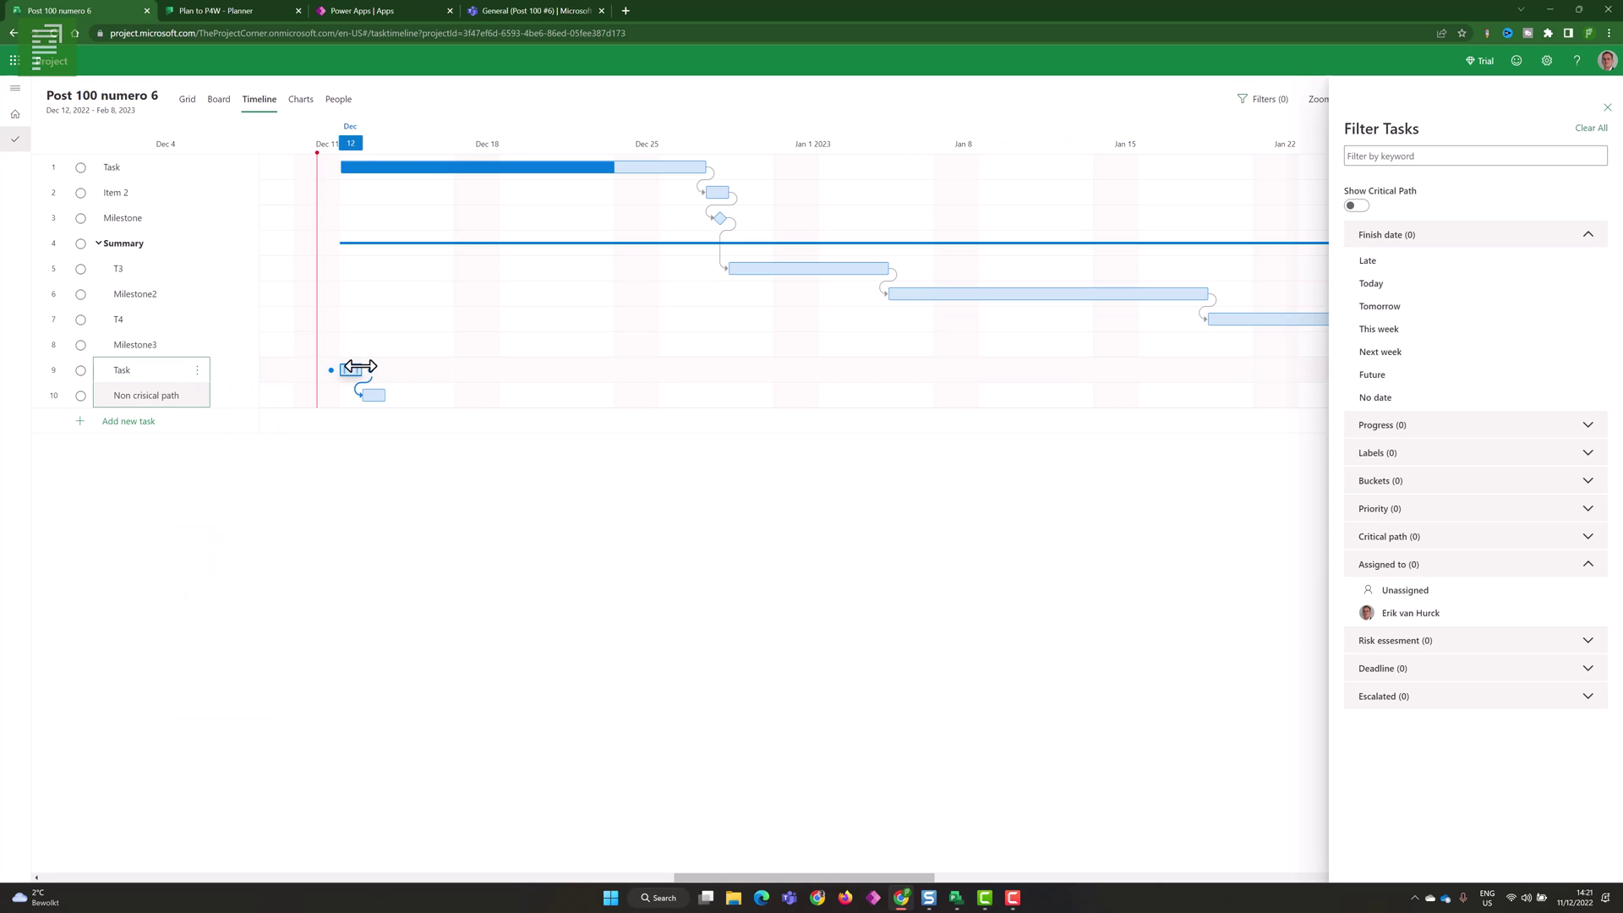
- Extend Task to end around Dec 22, toggle critical path highlighting, and return to Grid
drag(349, 364, 787, 397)
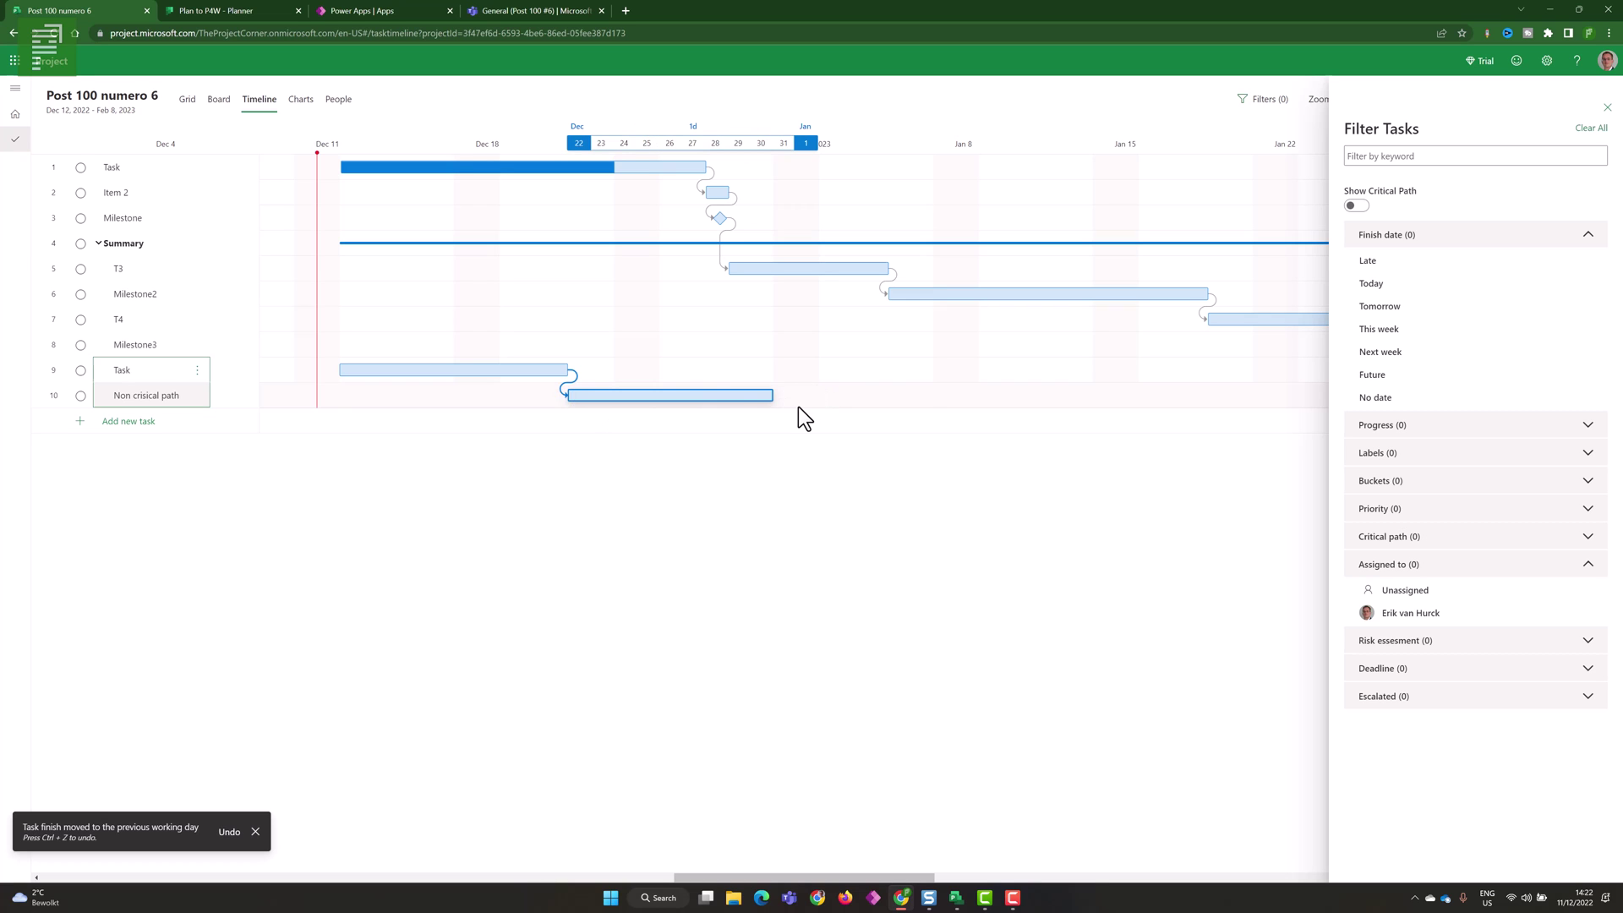
click(1354, 207)
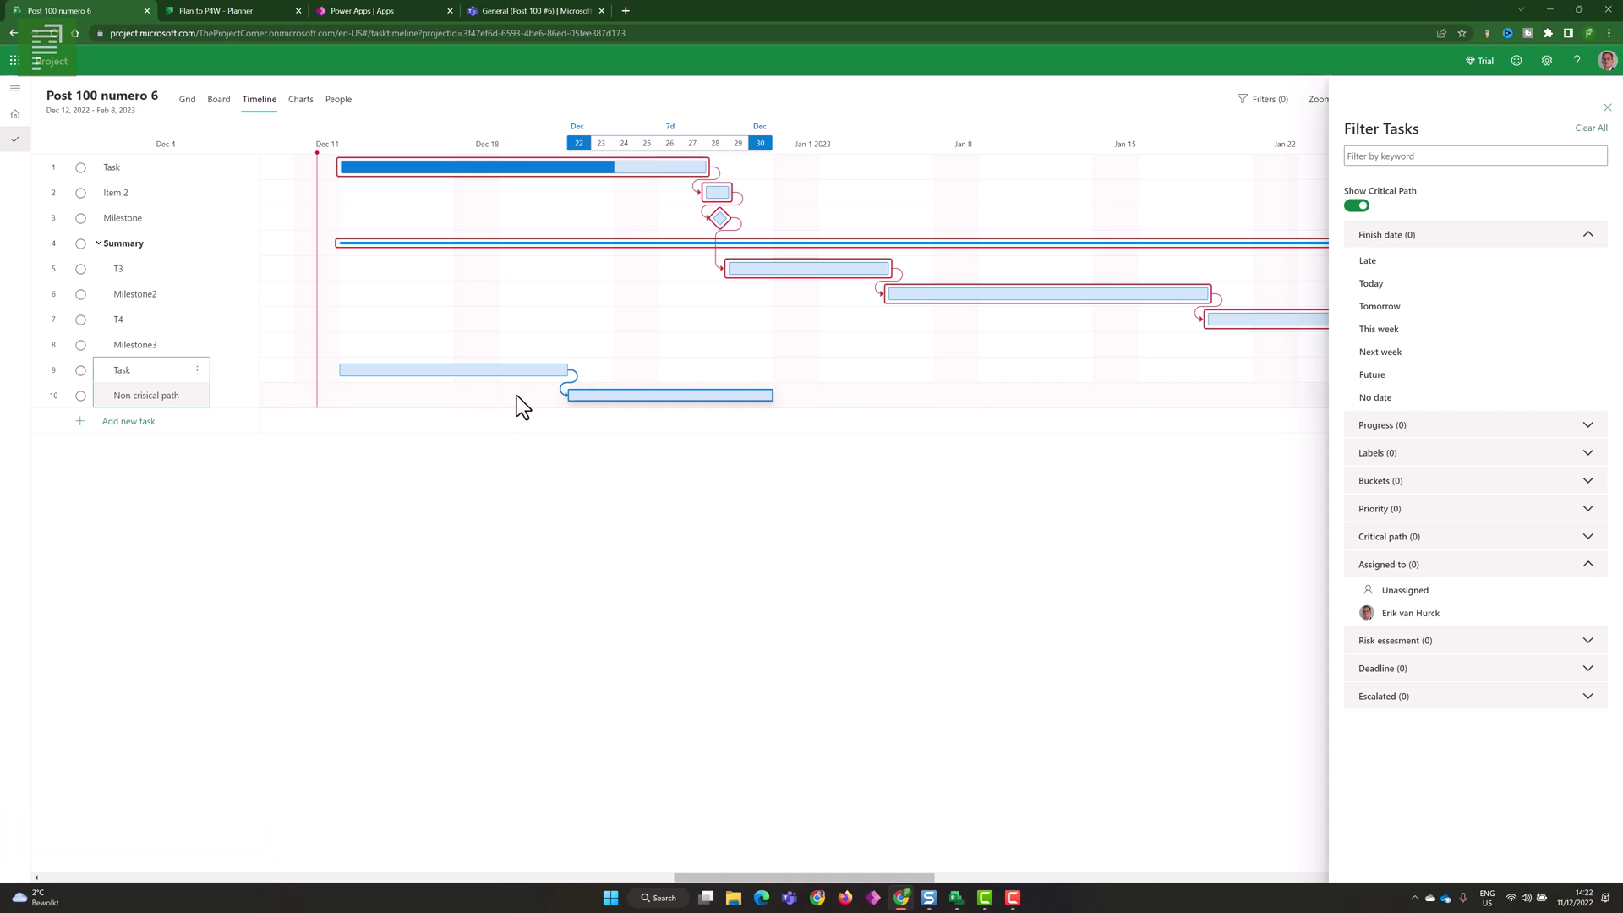
click(1357, 206)
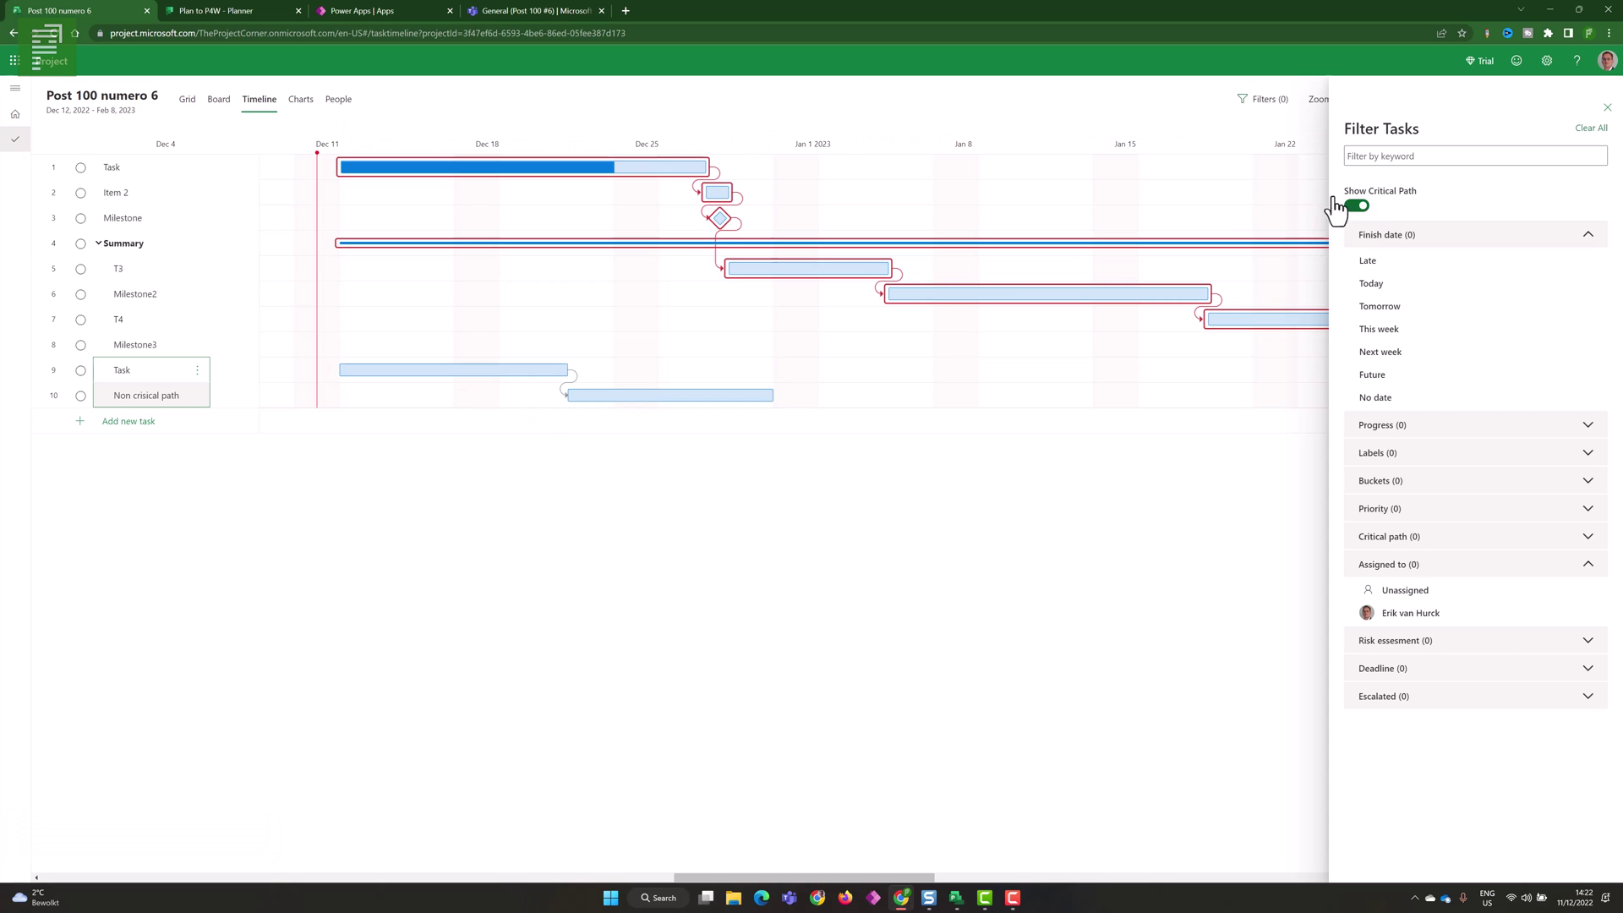
click(188, 100)
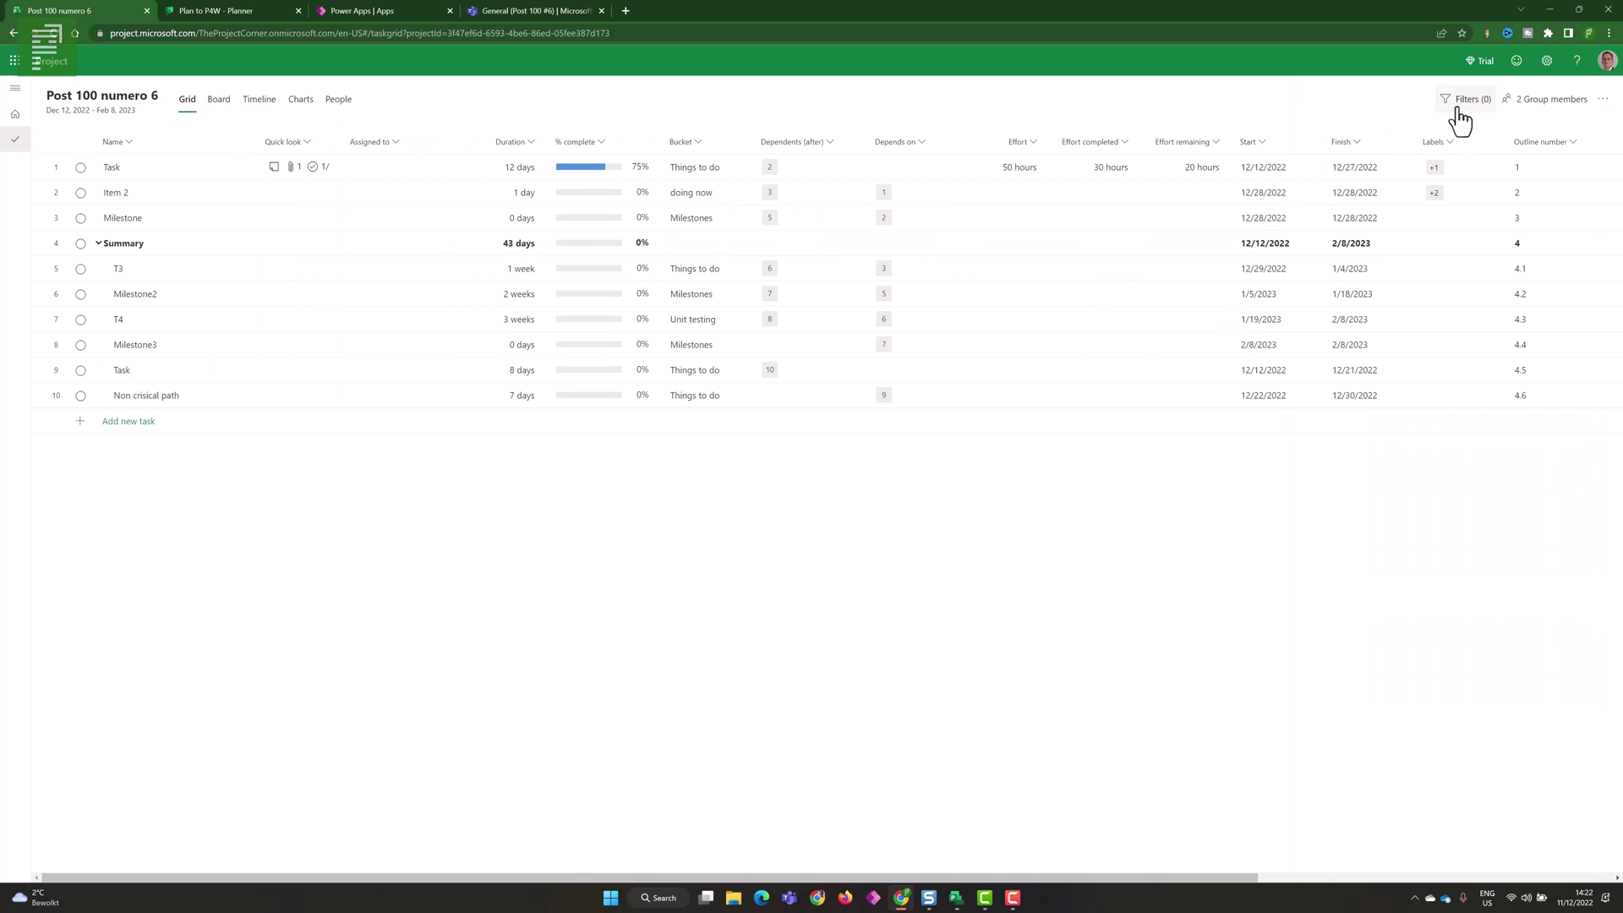
- Apply and then remove the Critical path filter, then go back to the Timeline
click(1461, 99)
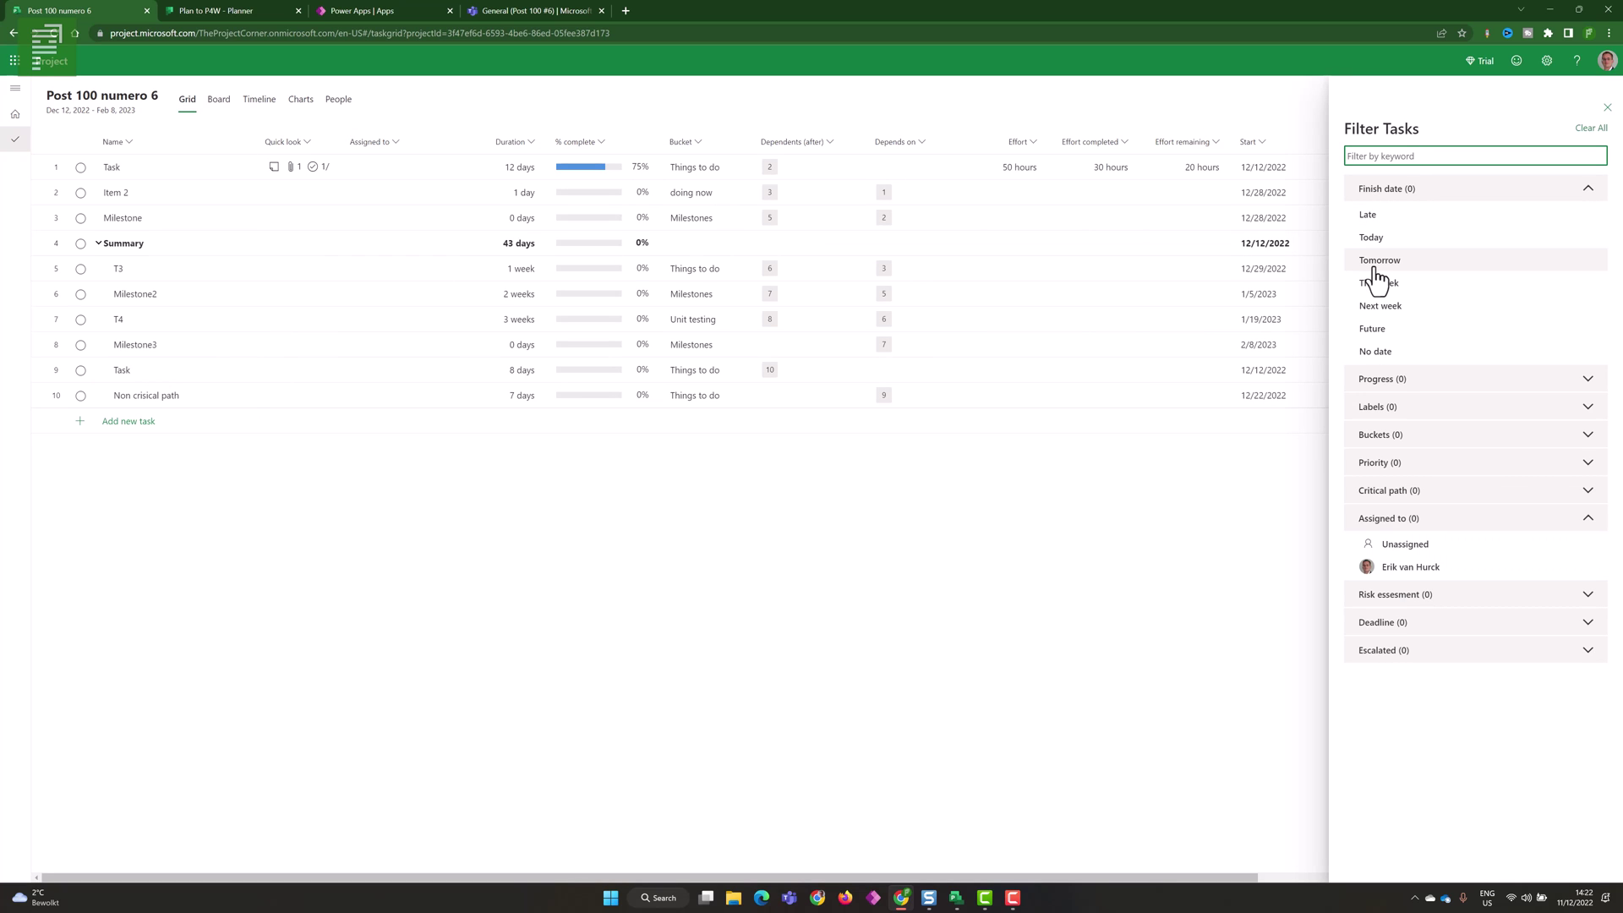
click(1392, 492)
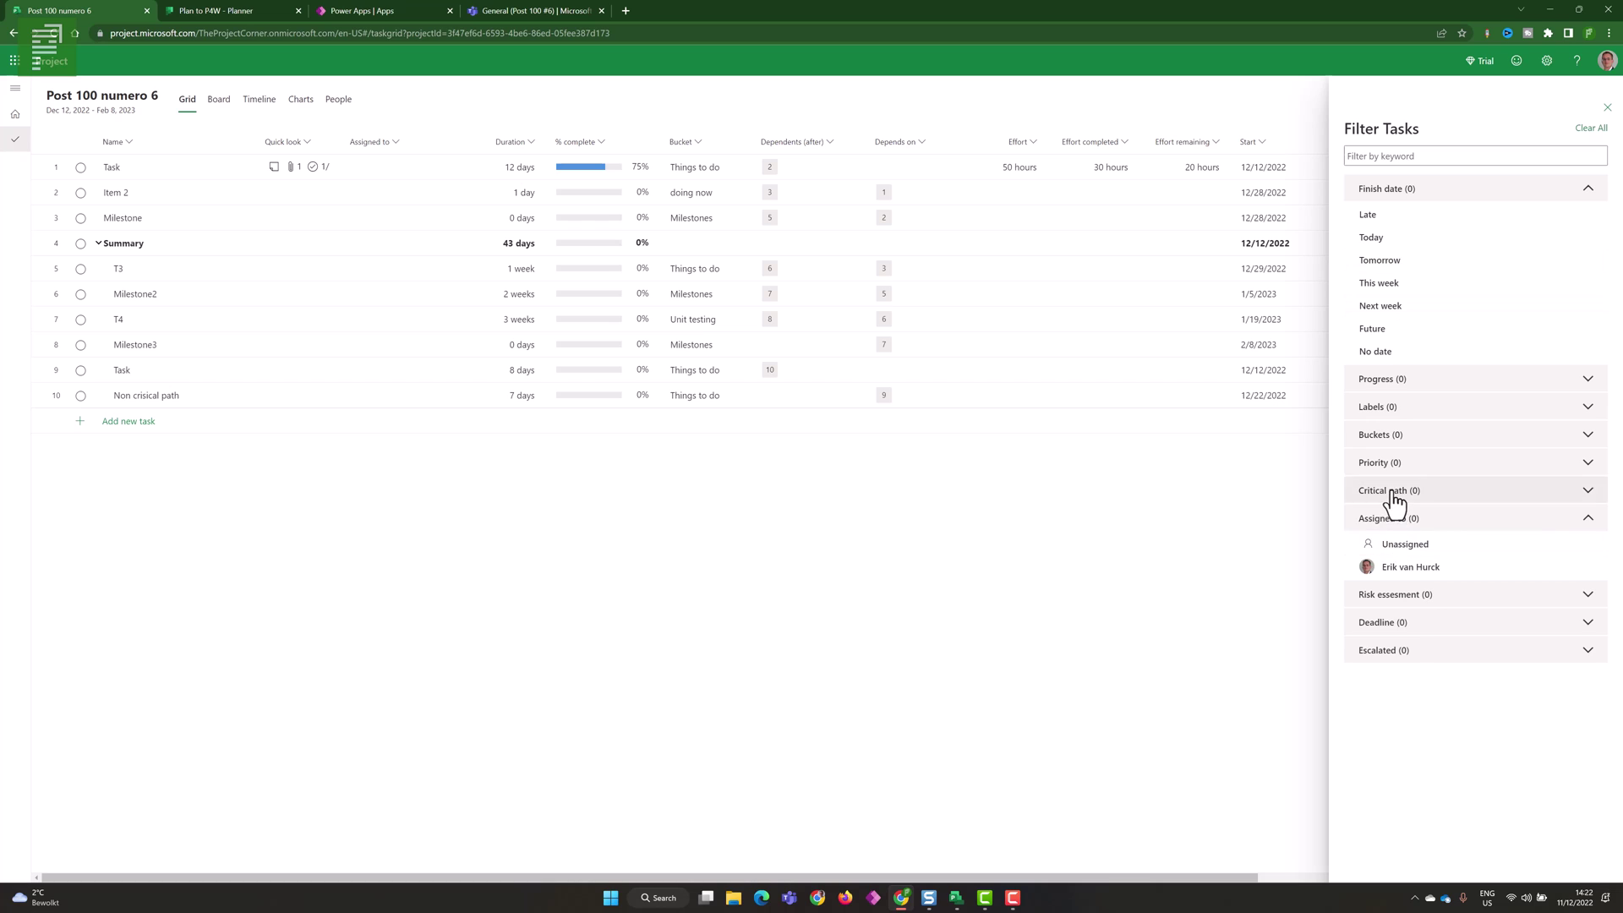
click(1422, 518)
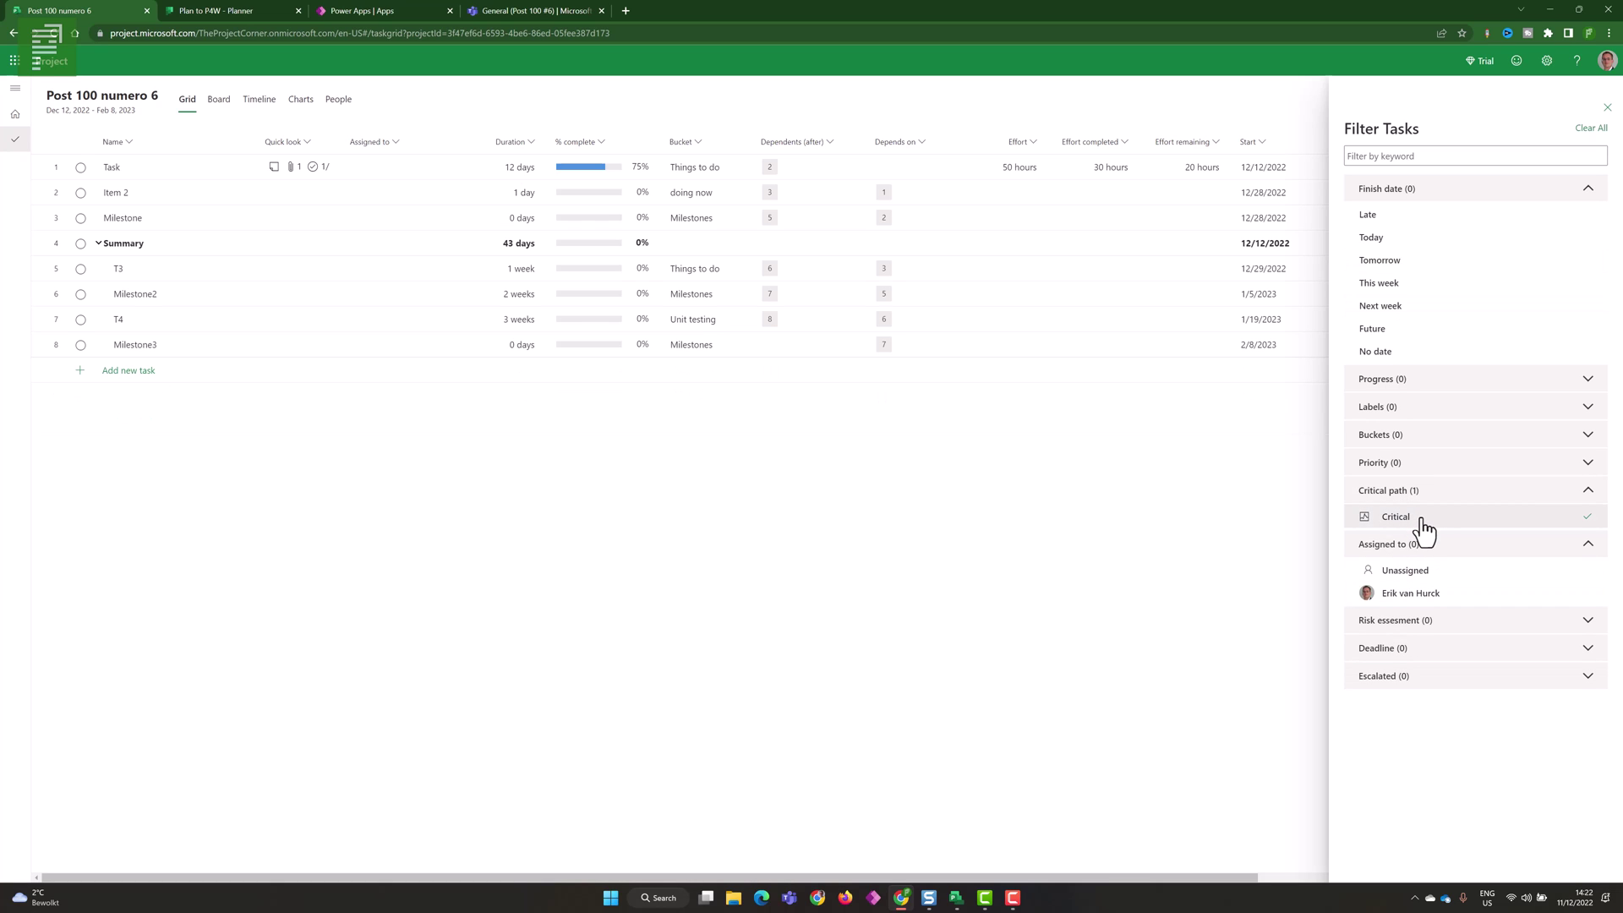
click(1422, 518)
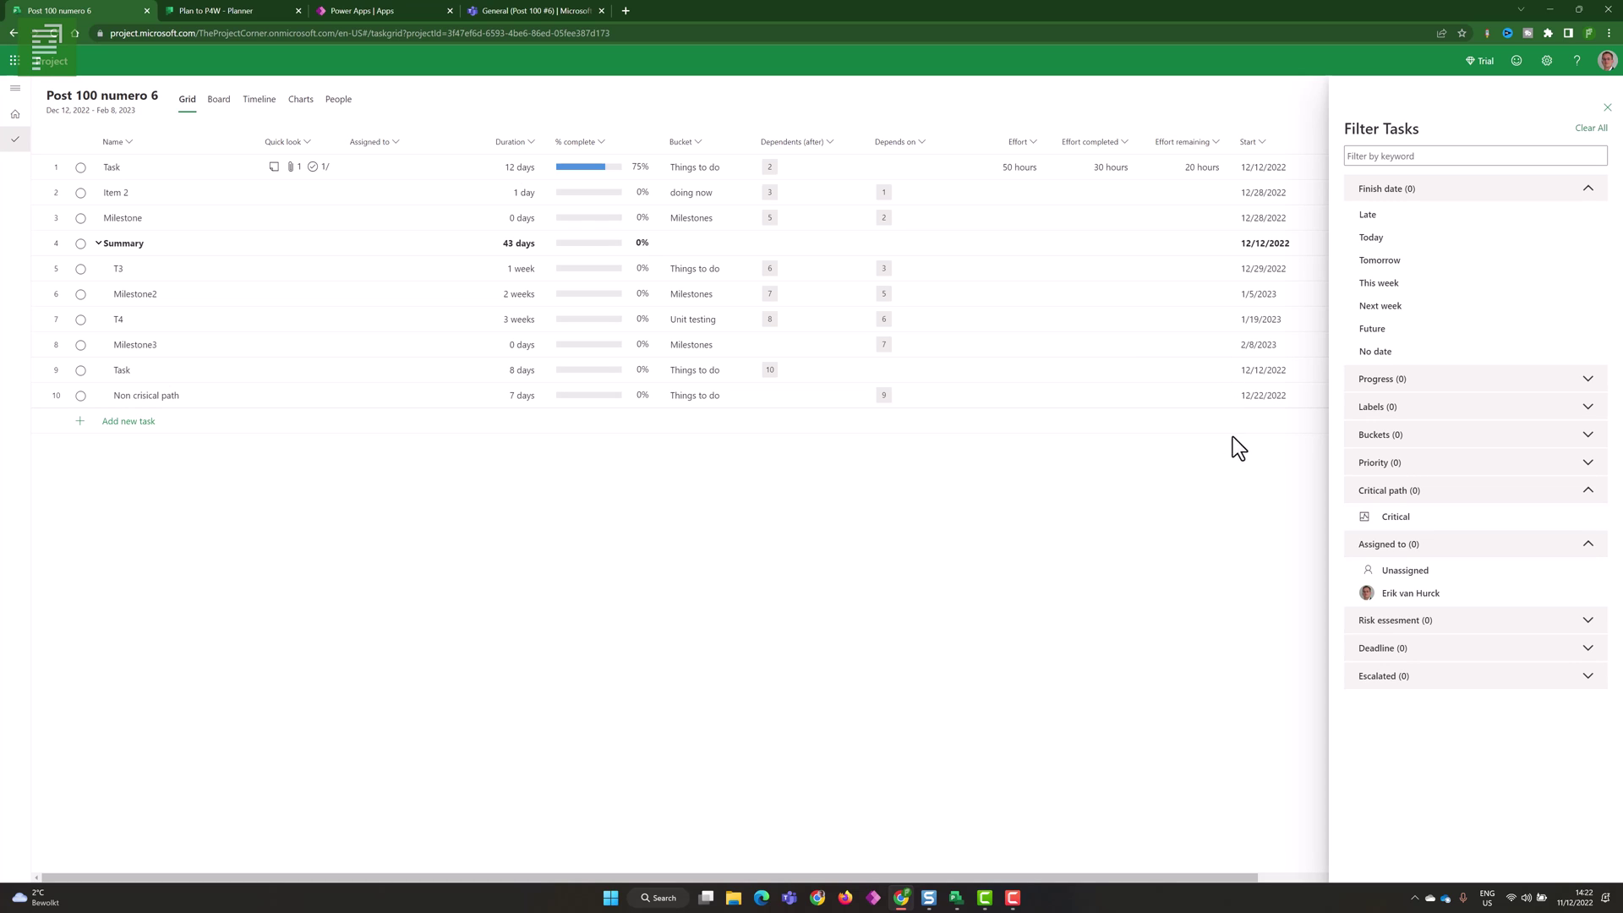
click(1403, 492)
click(260, 101)
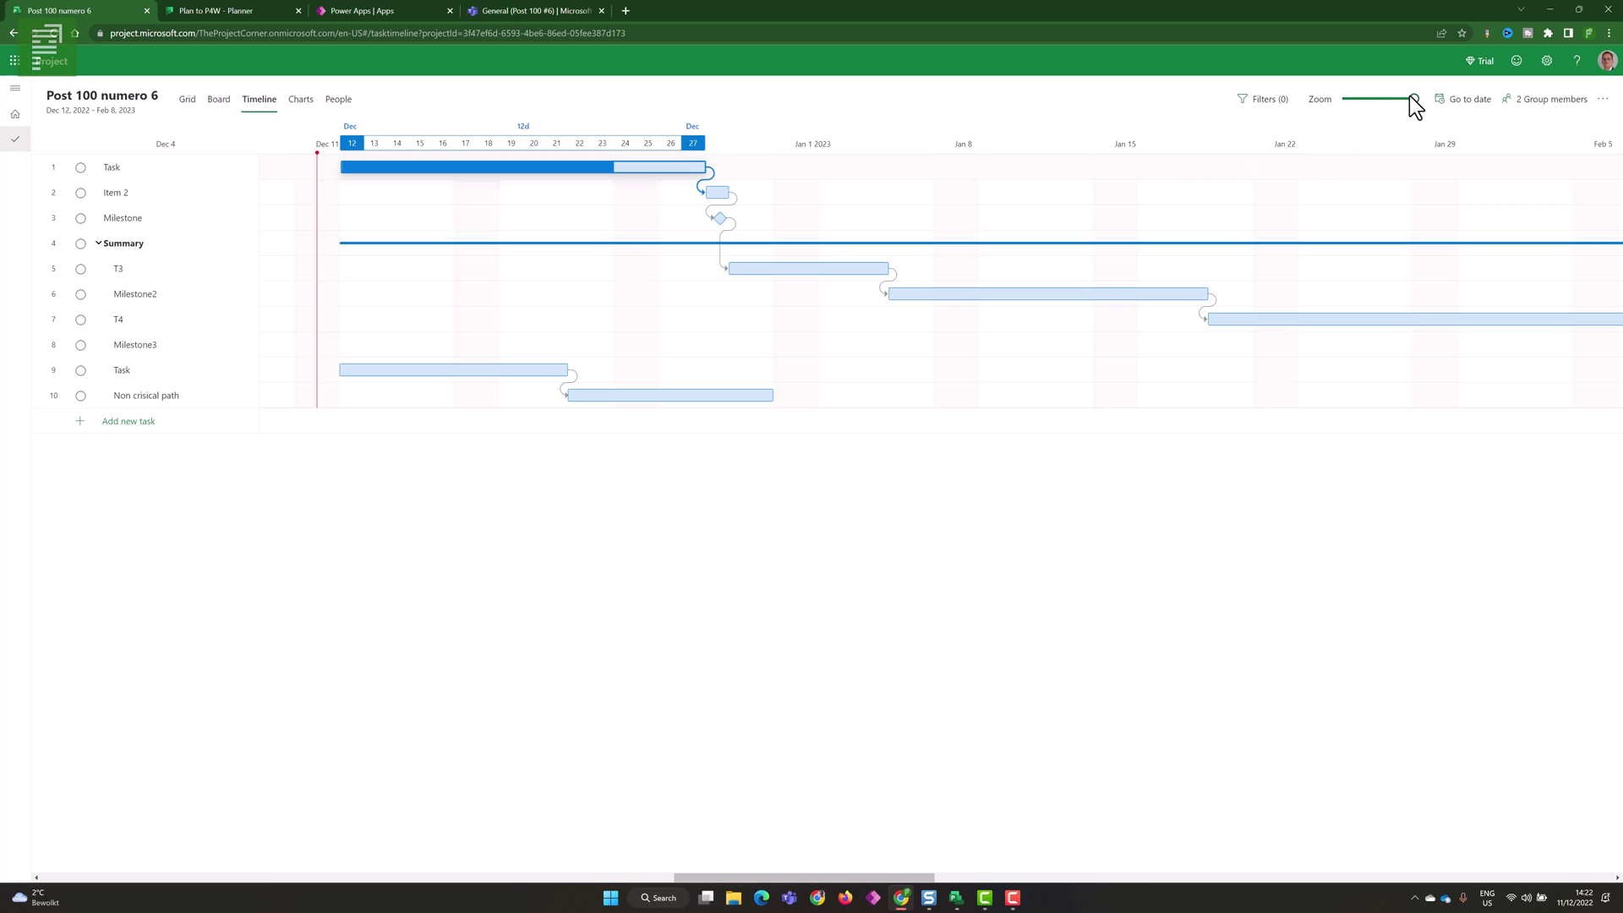
- Zoom the timeline out to months, jump to a December date, and view Charts
drag(1413, 99, 1340, 99)
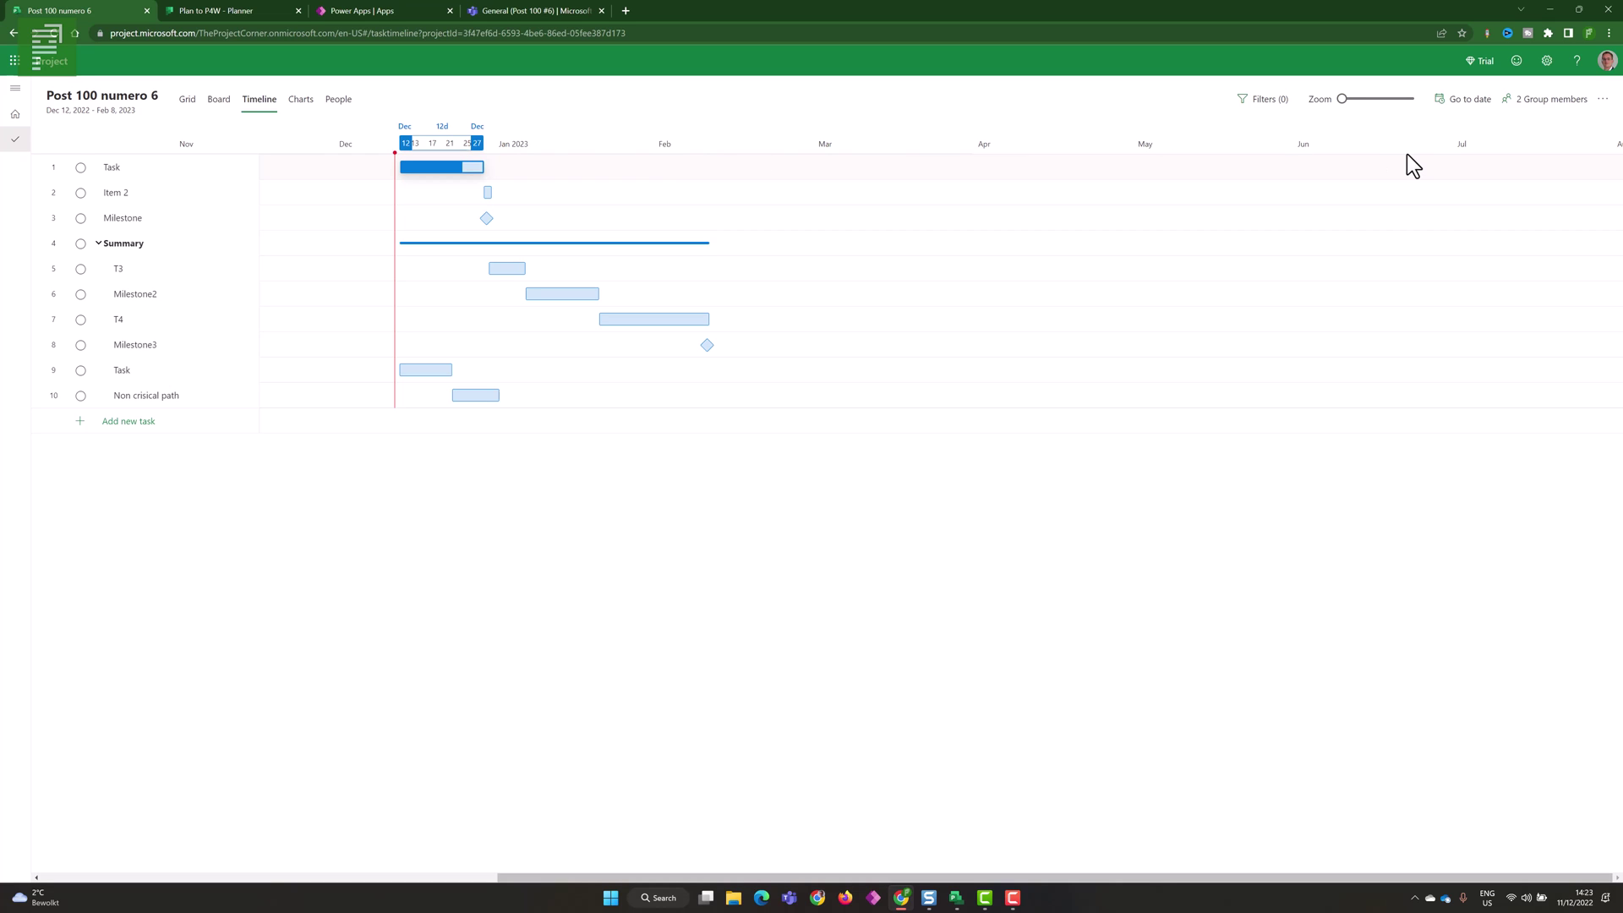
click(1466, 103)
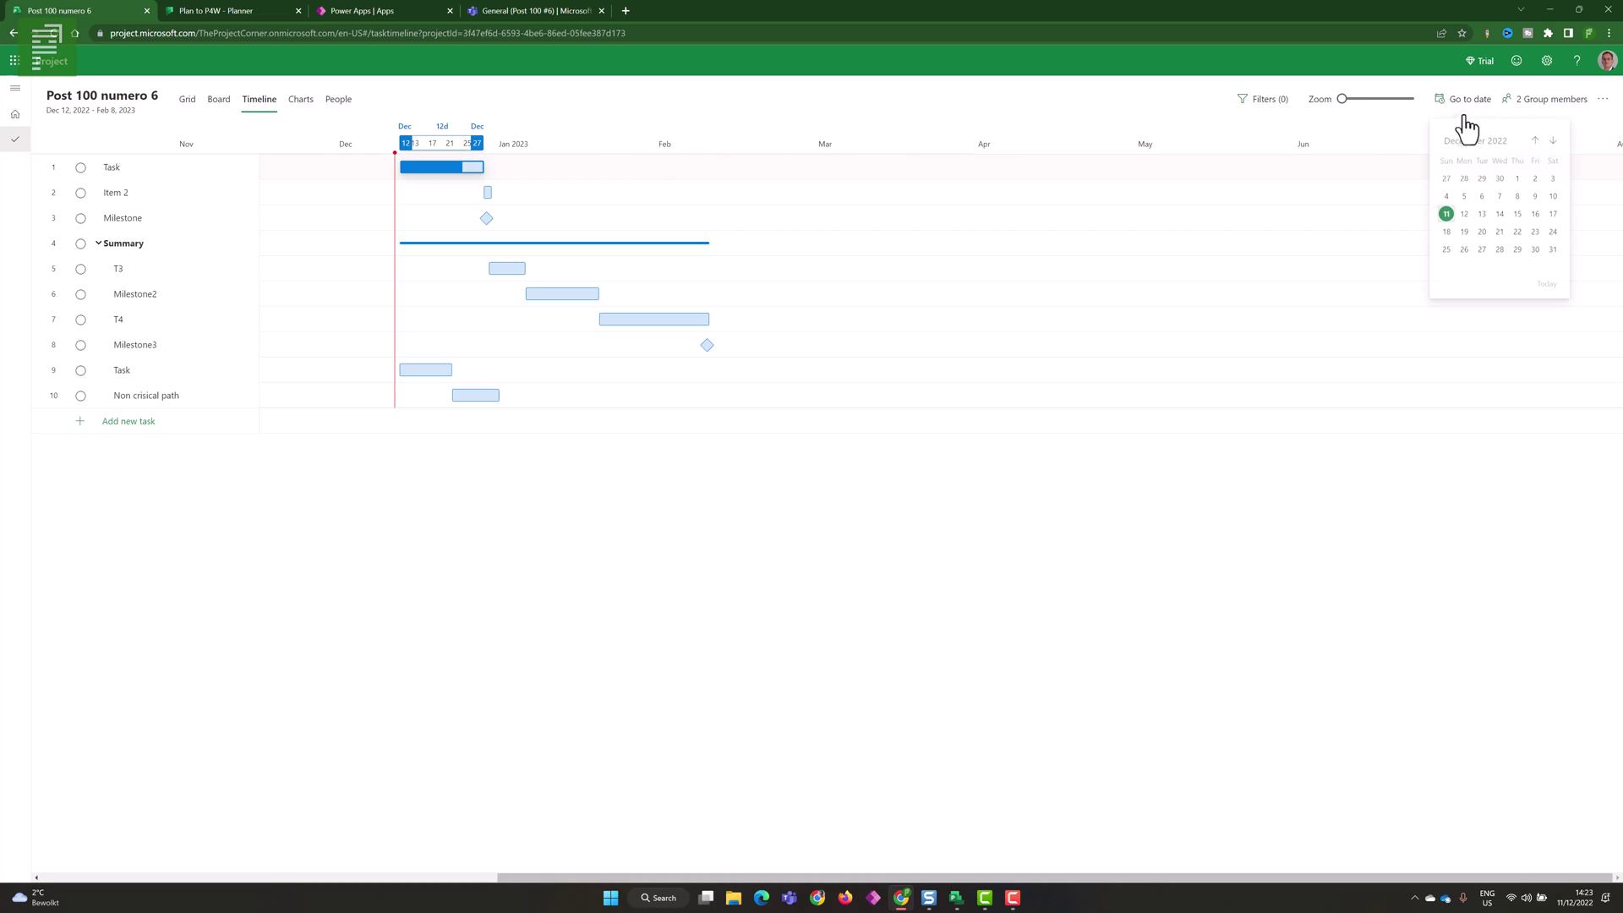
click(1493, 235)
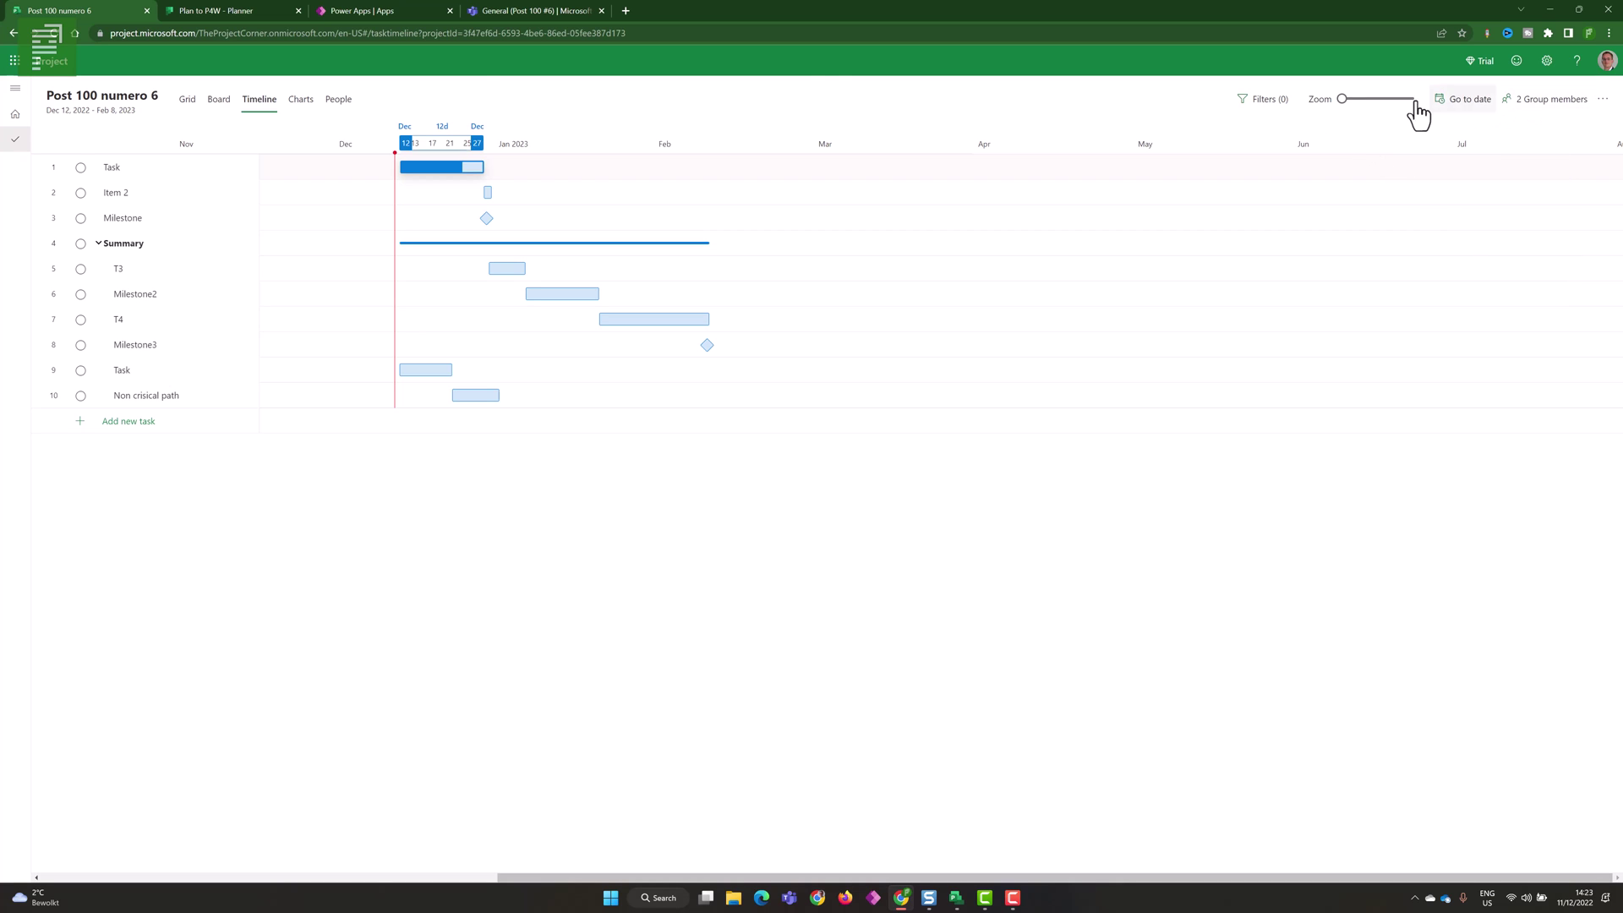
click(300, 101)
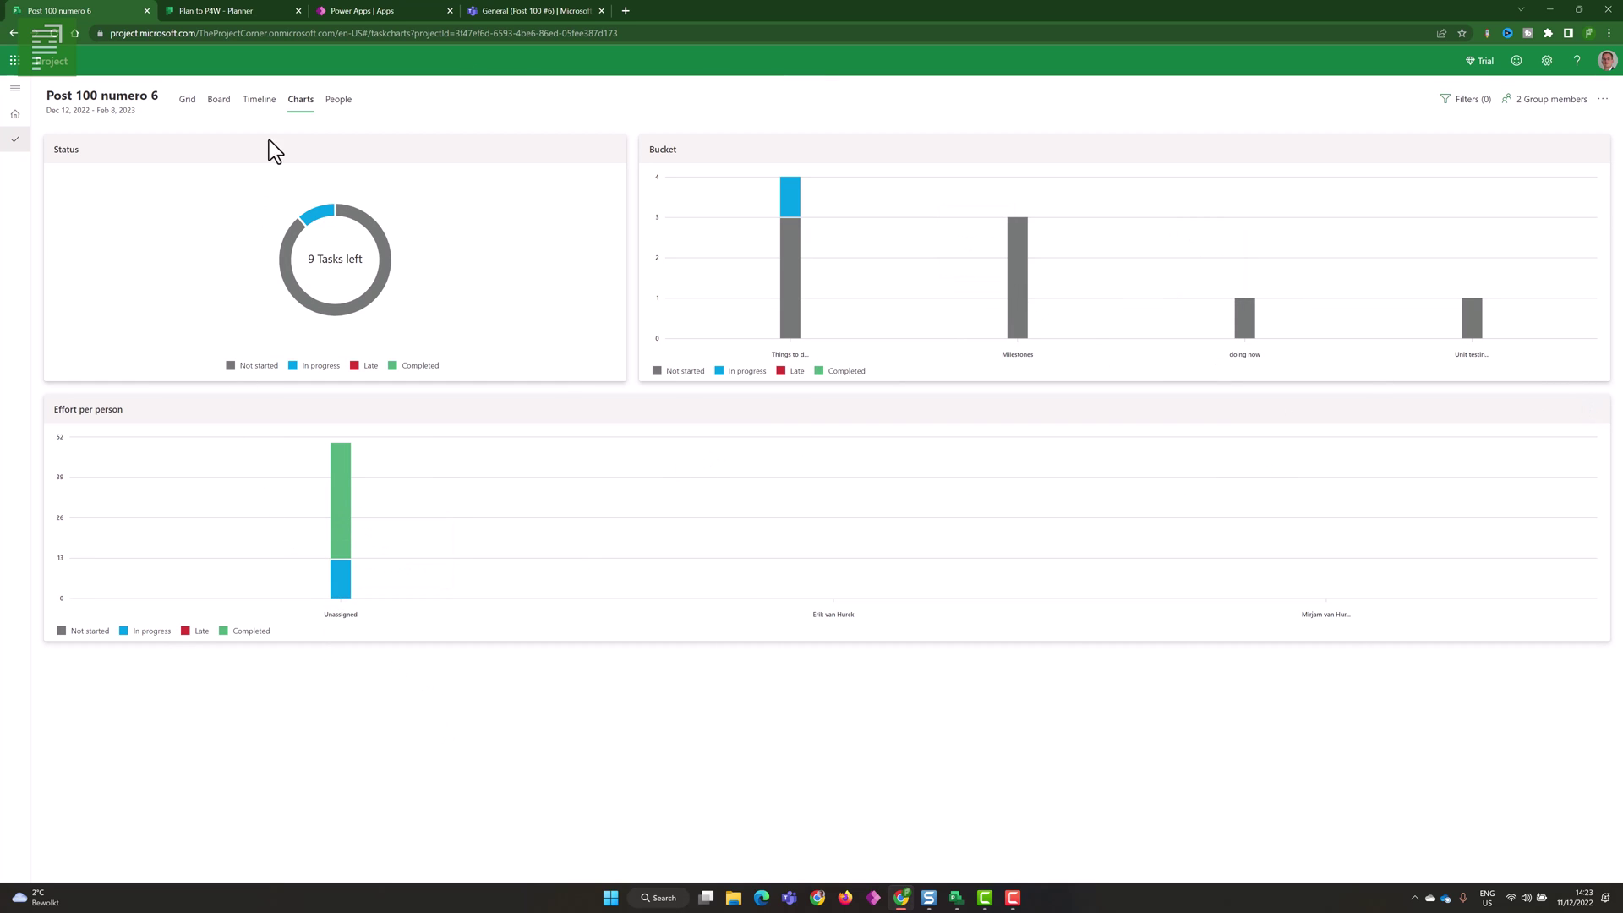
- Export the Timeline to Post 100 numero 6.pdf, review the PDF, and close it
click(259, 99)
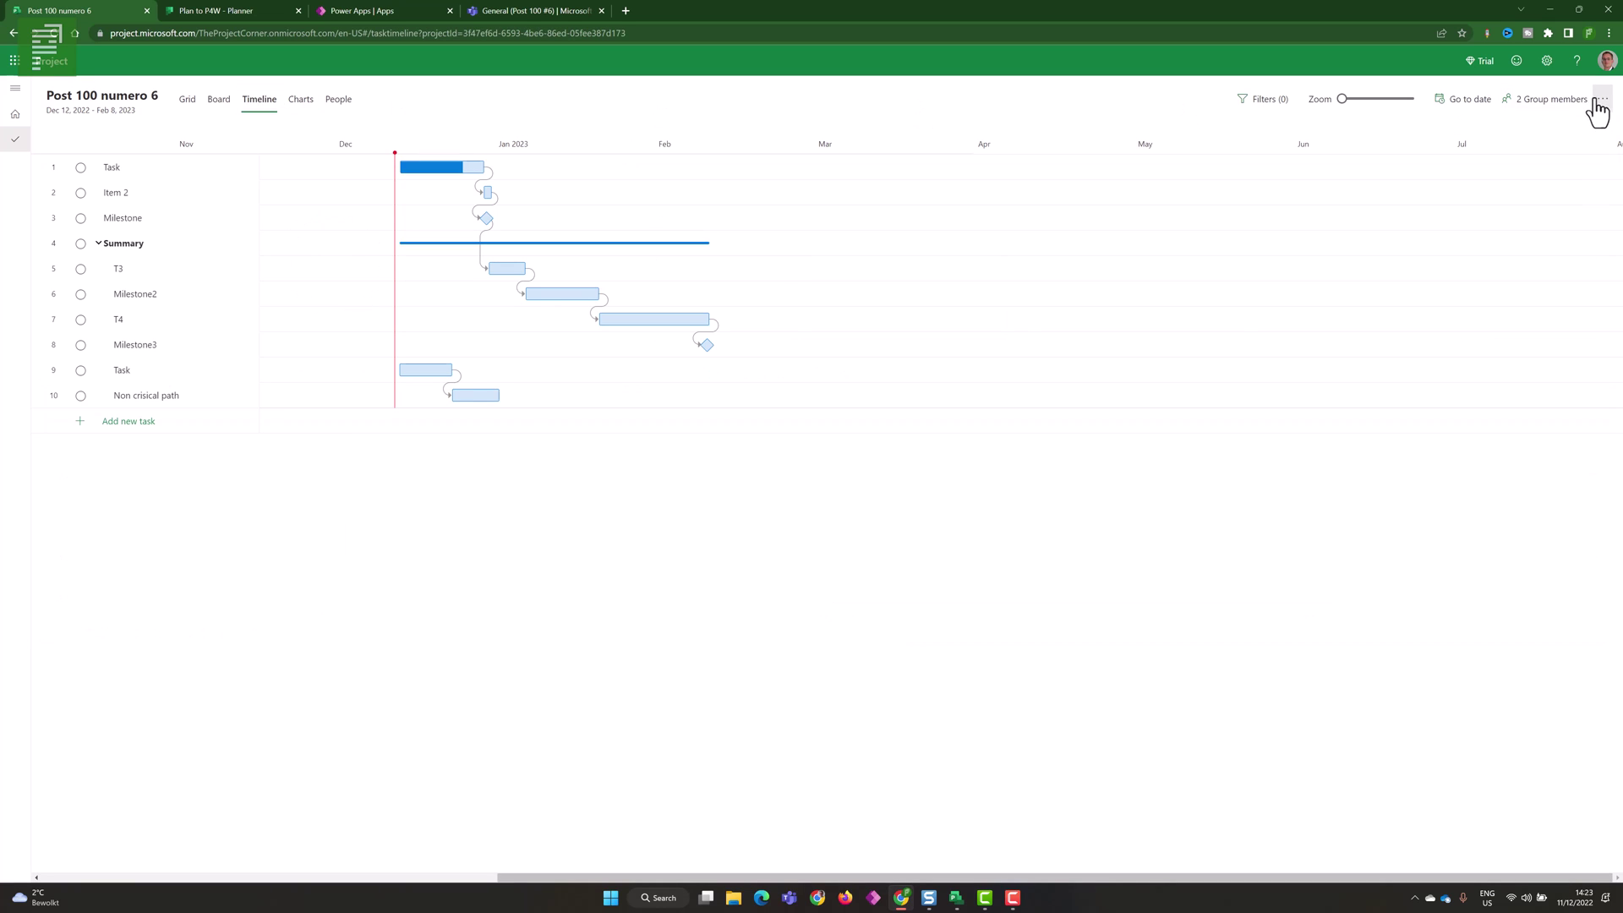
click(1600, 100)
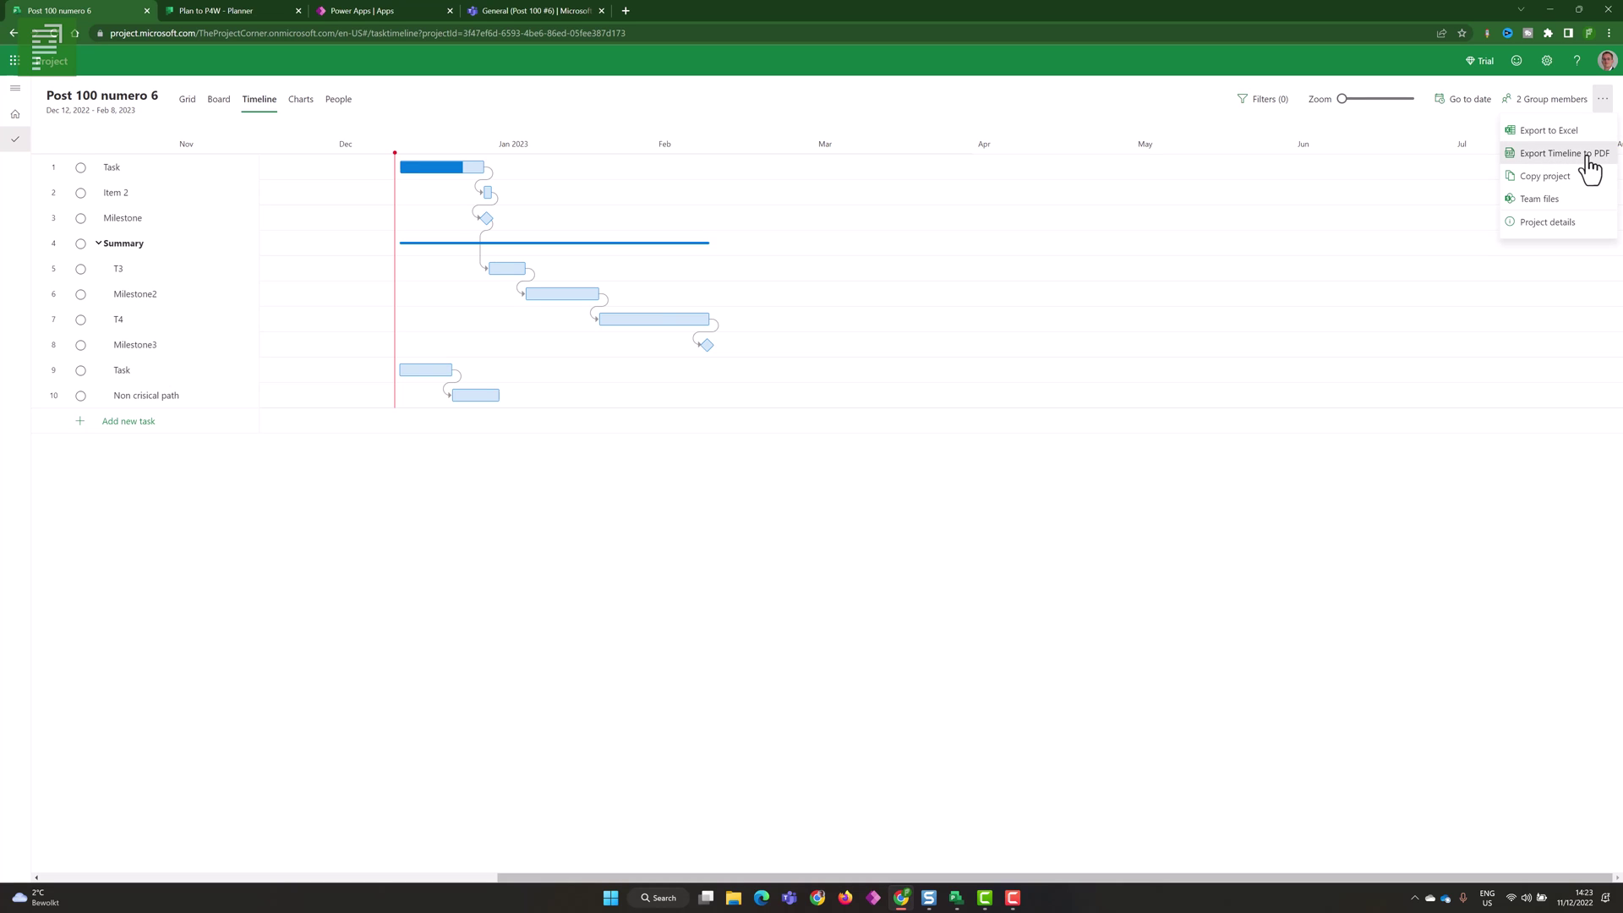
click(1588, 161)
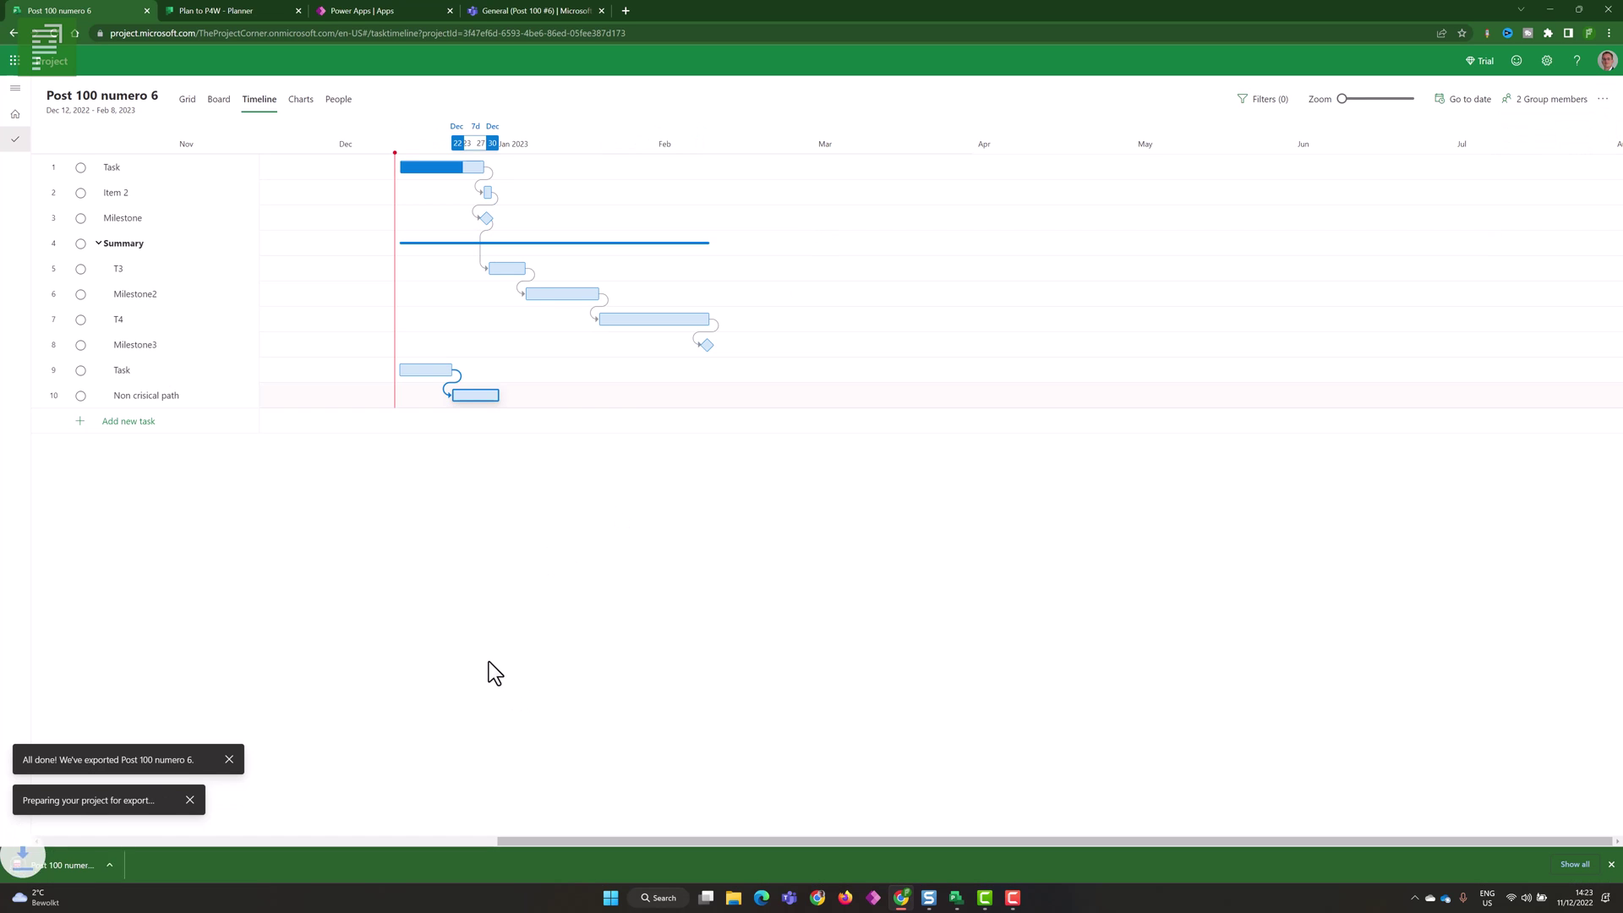
click(81, 860)
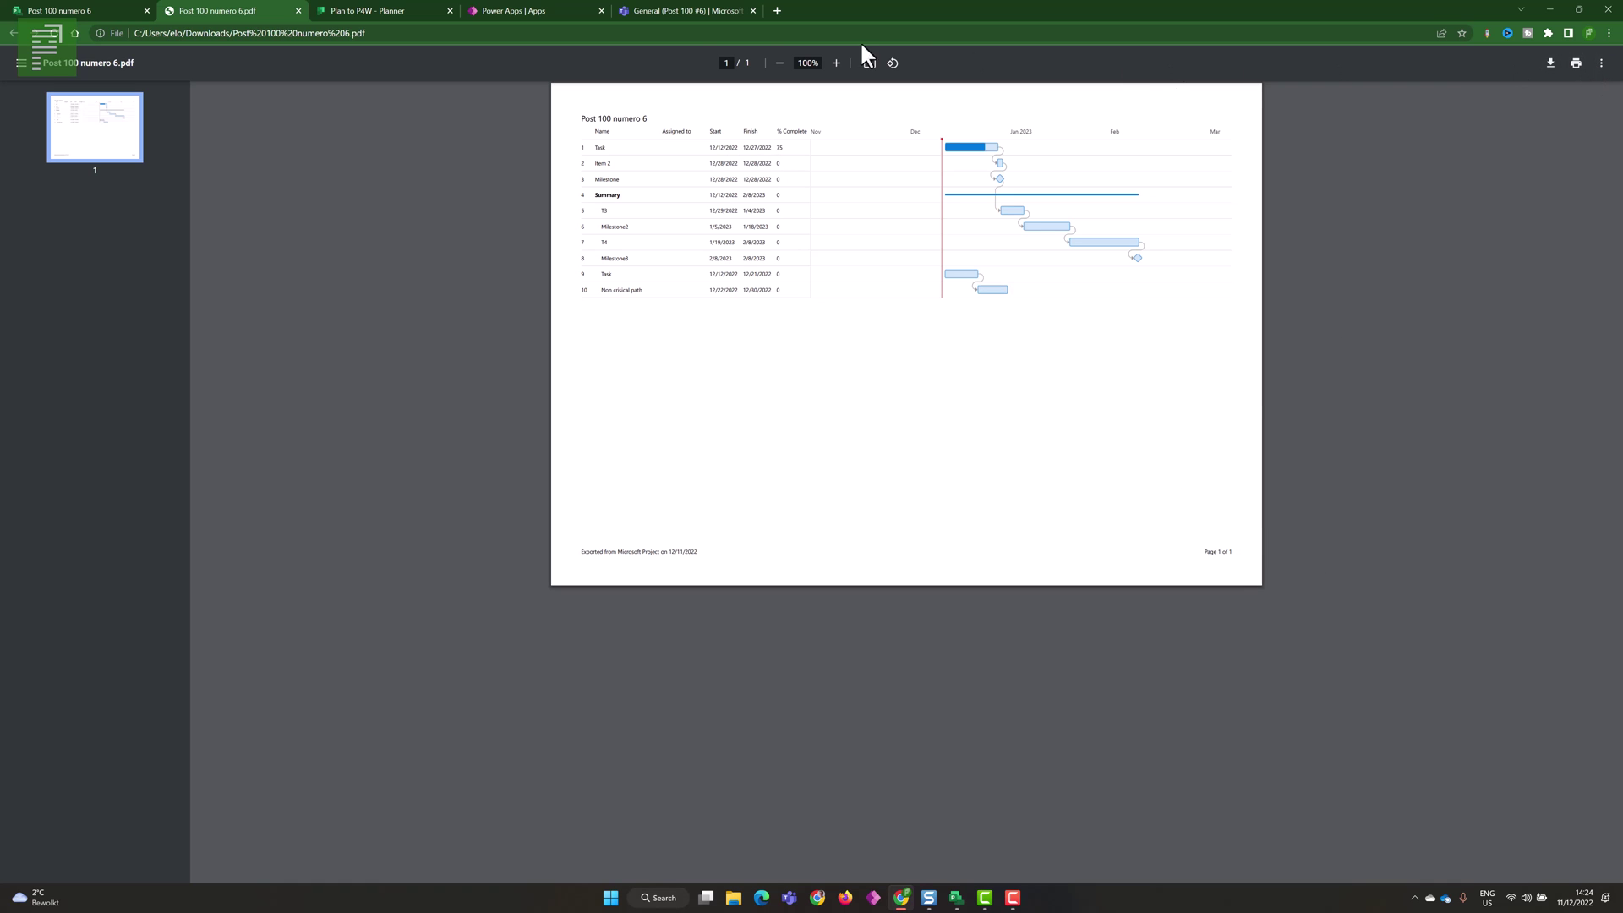
click(299, 11)
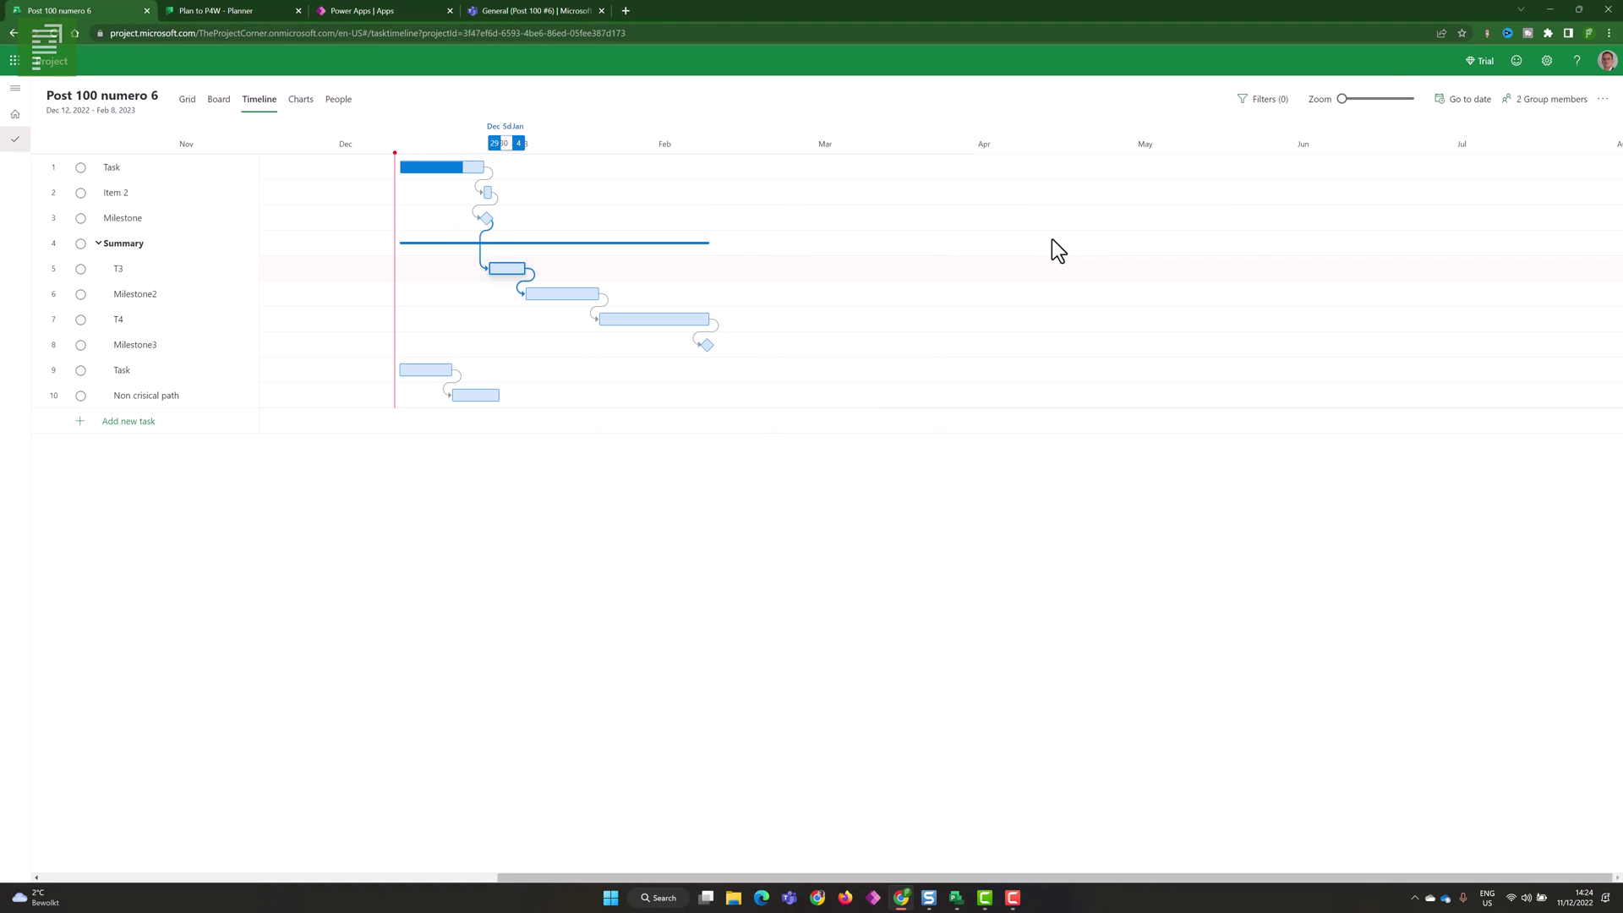
- Zoom the timeline in to day level and export it as Post 100 numero 6 (1).pdf
drag(1343, 99, 1410, 99)
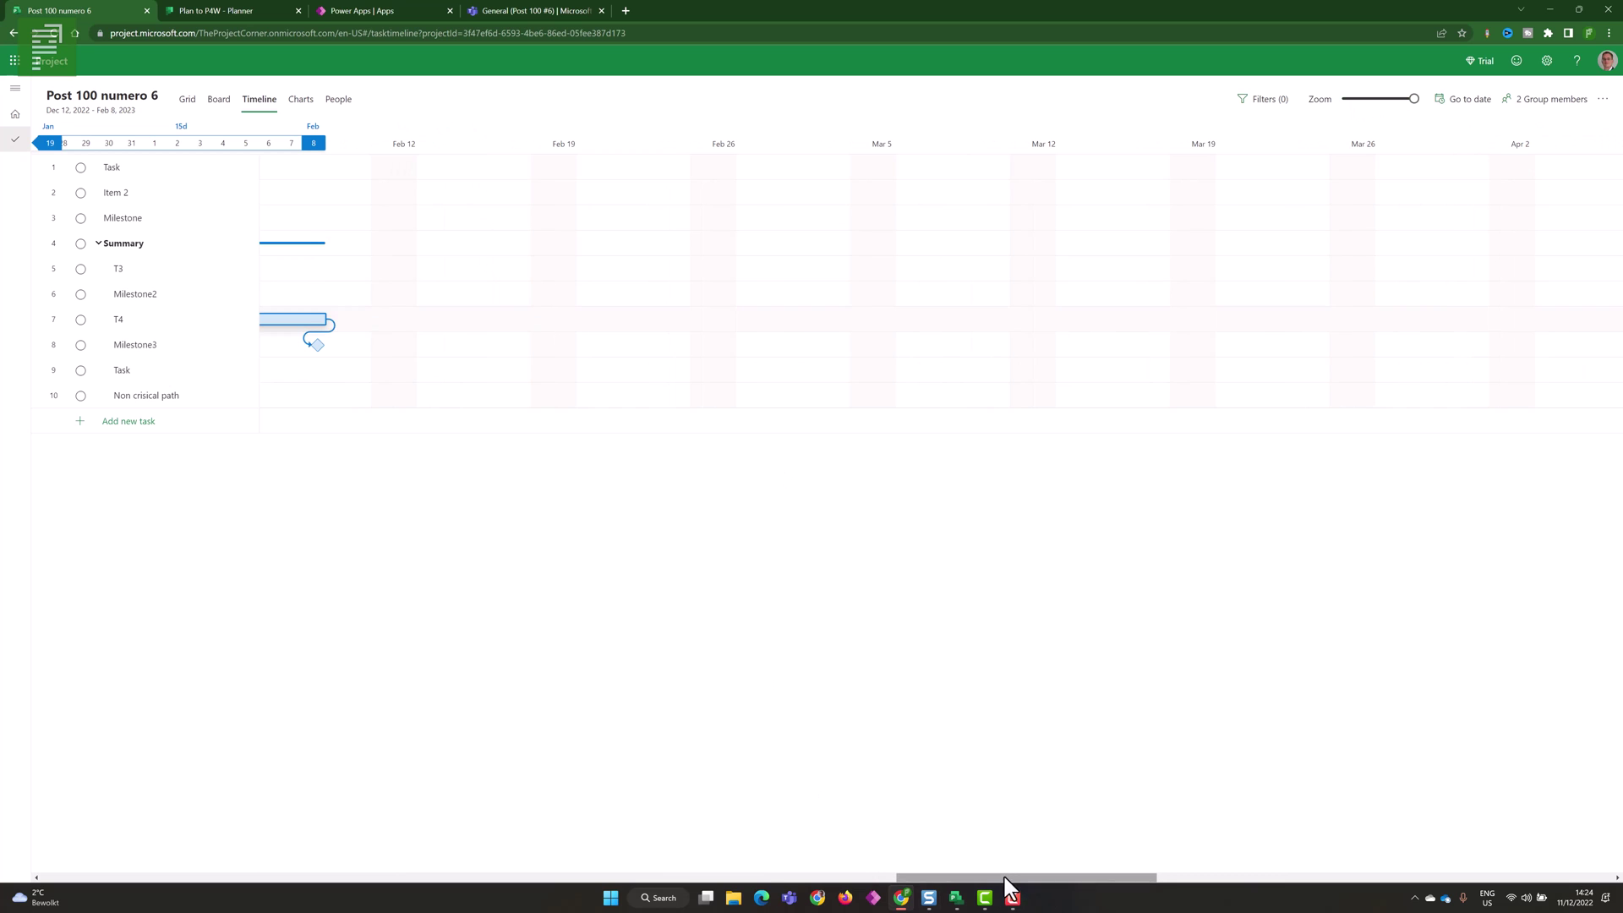
drag(995, 880, 876, 884)
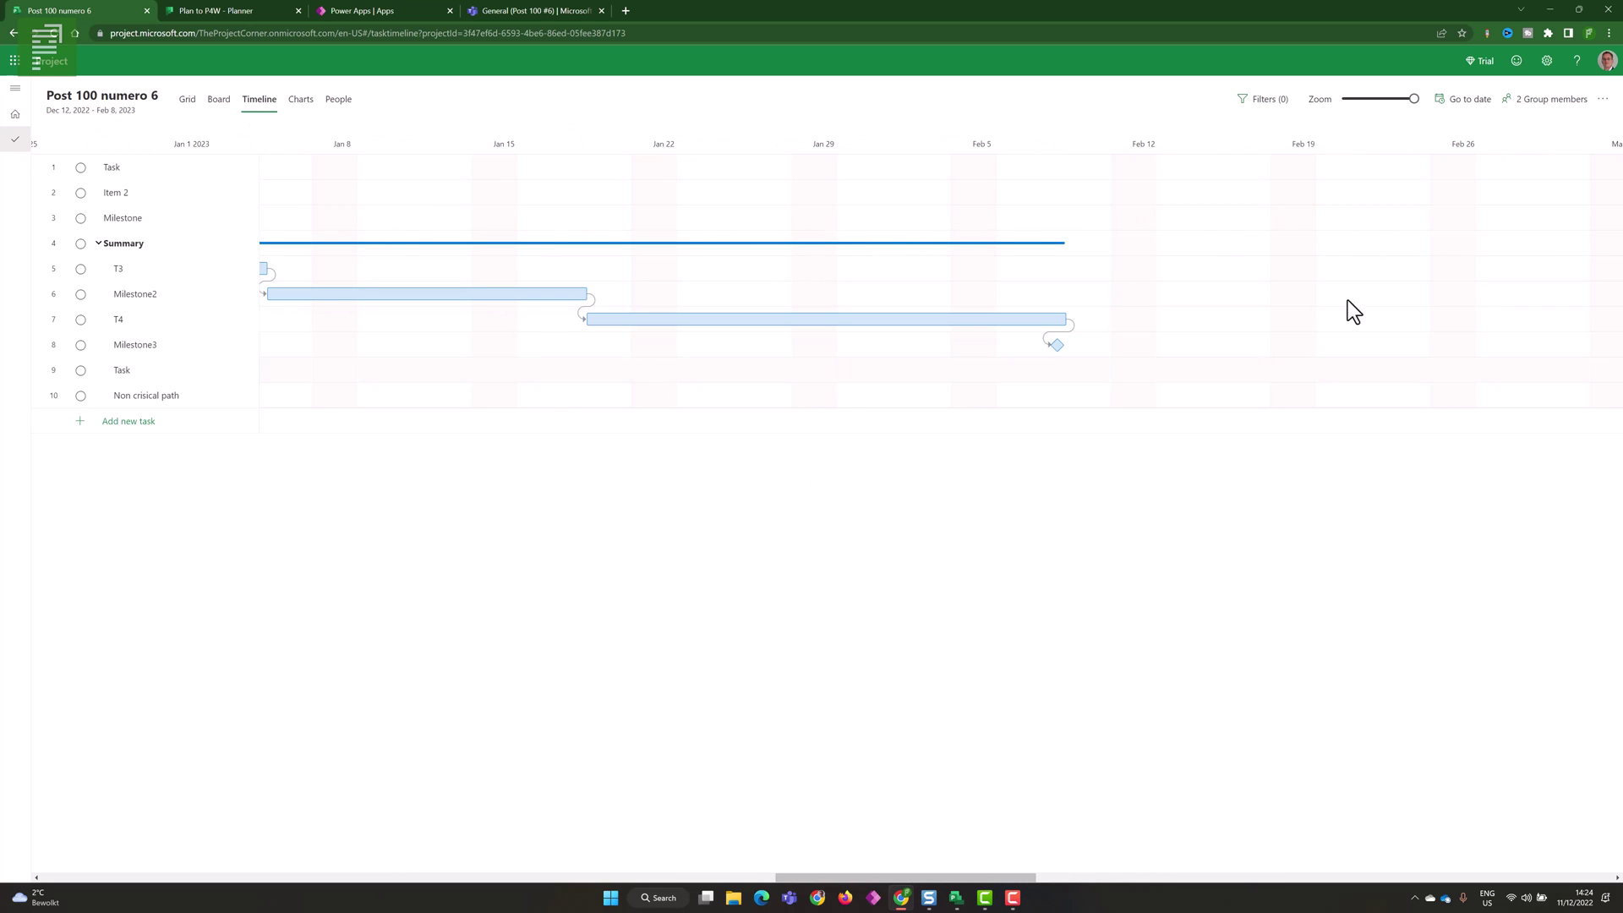
click(1596, 106)
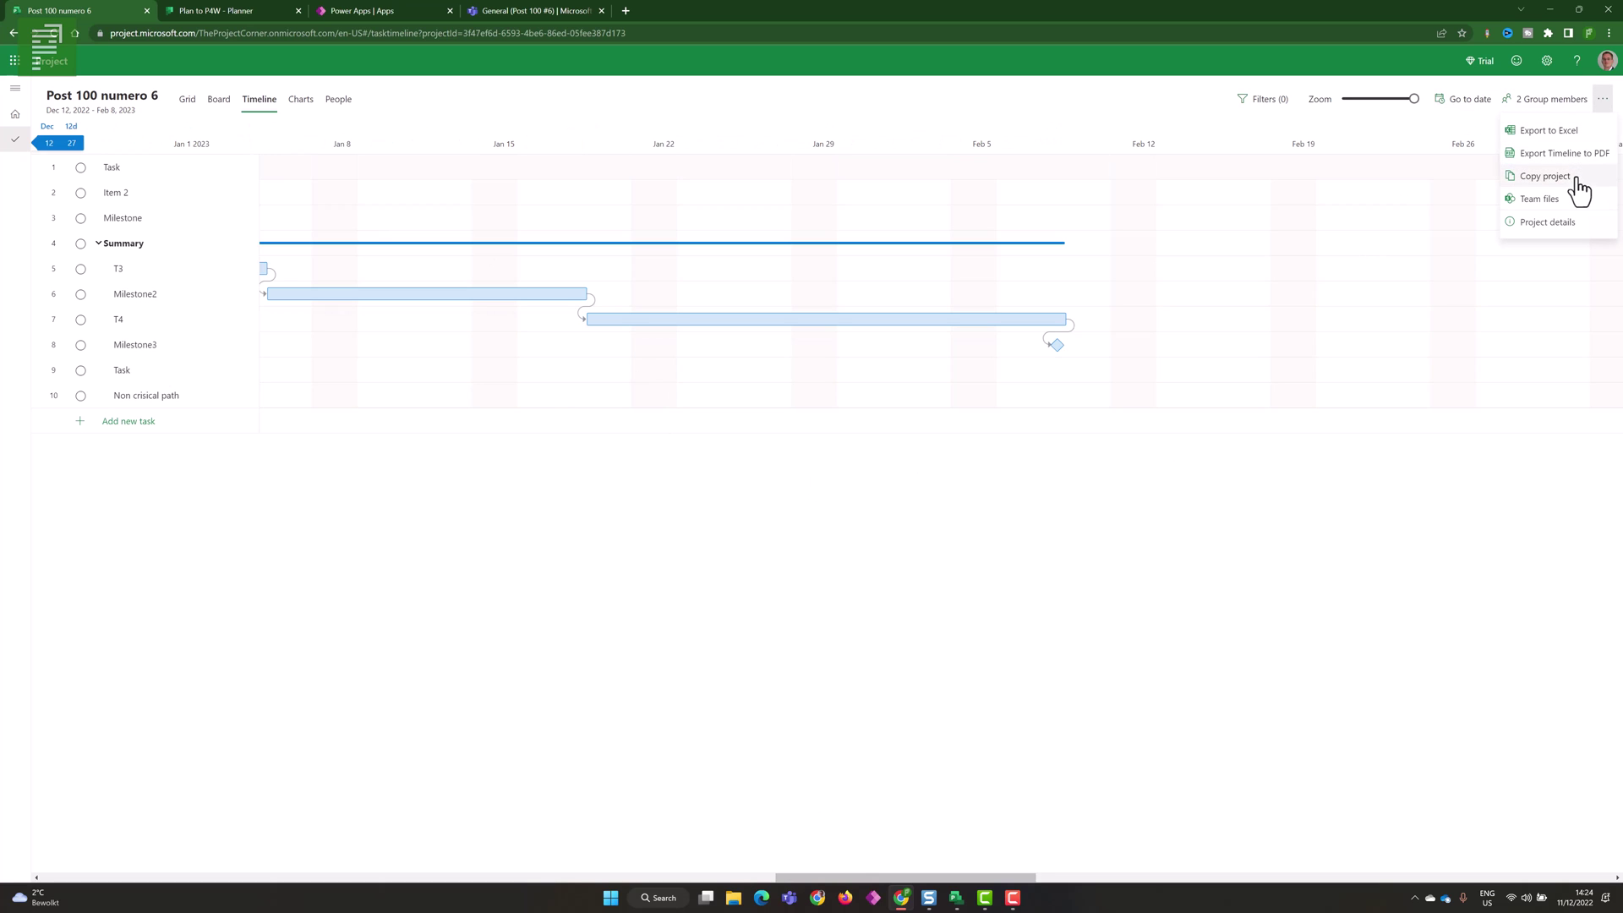
click(1566, 166)
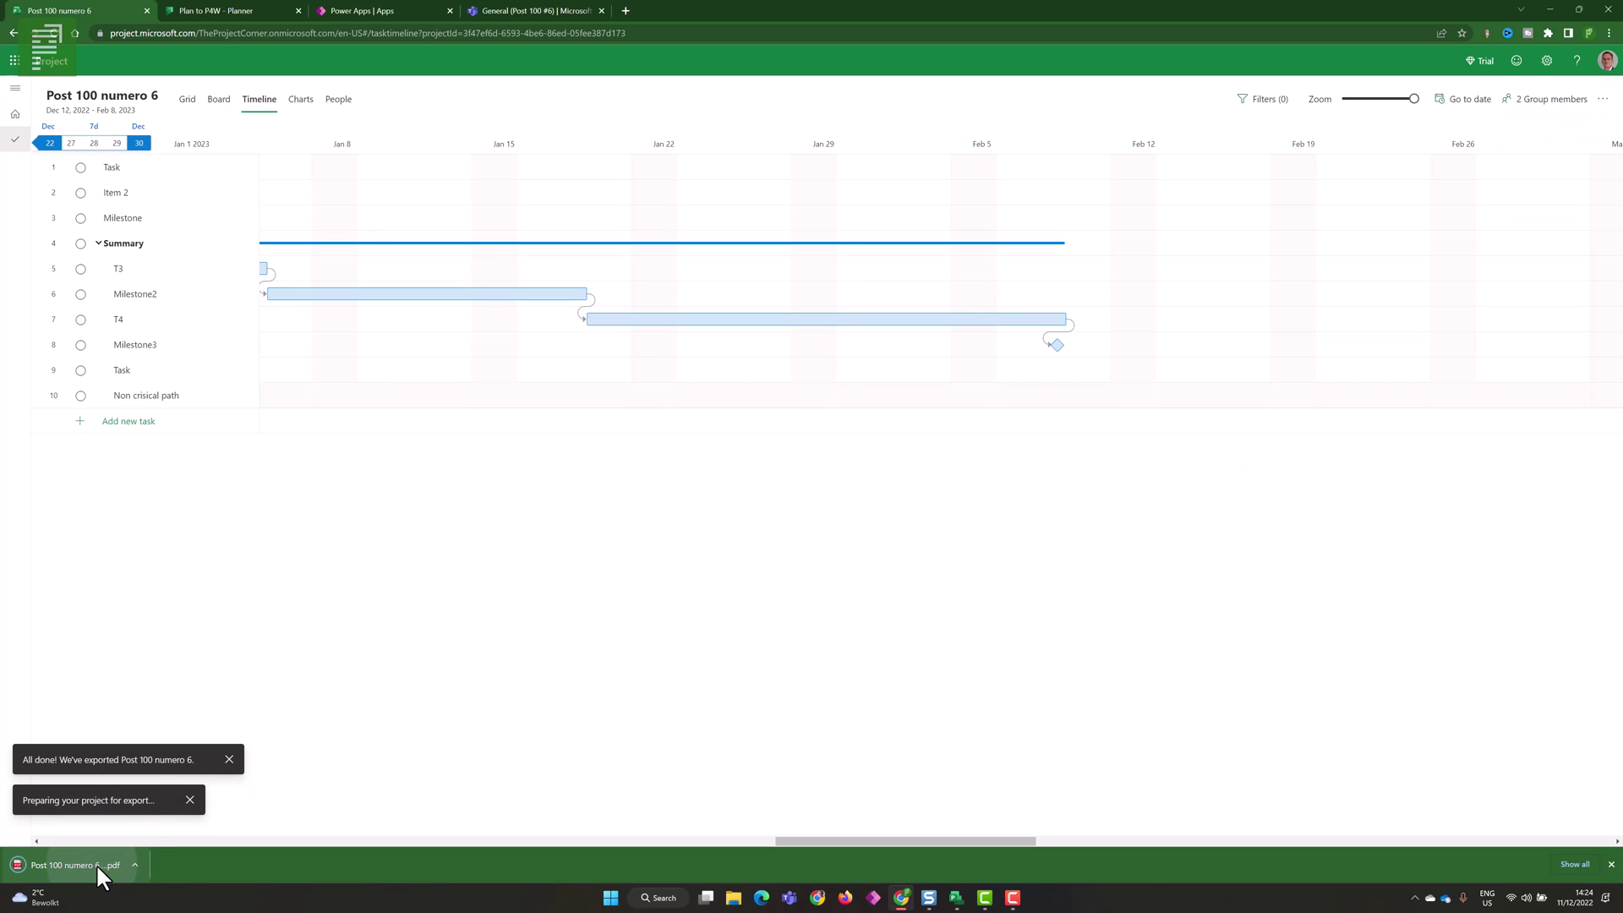
click(95, 864)
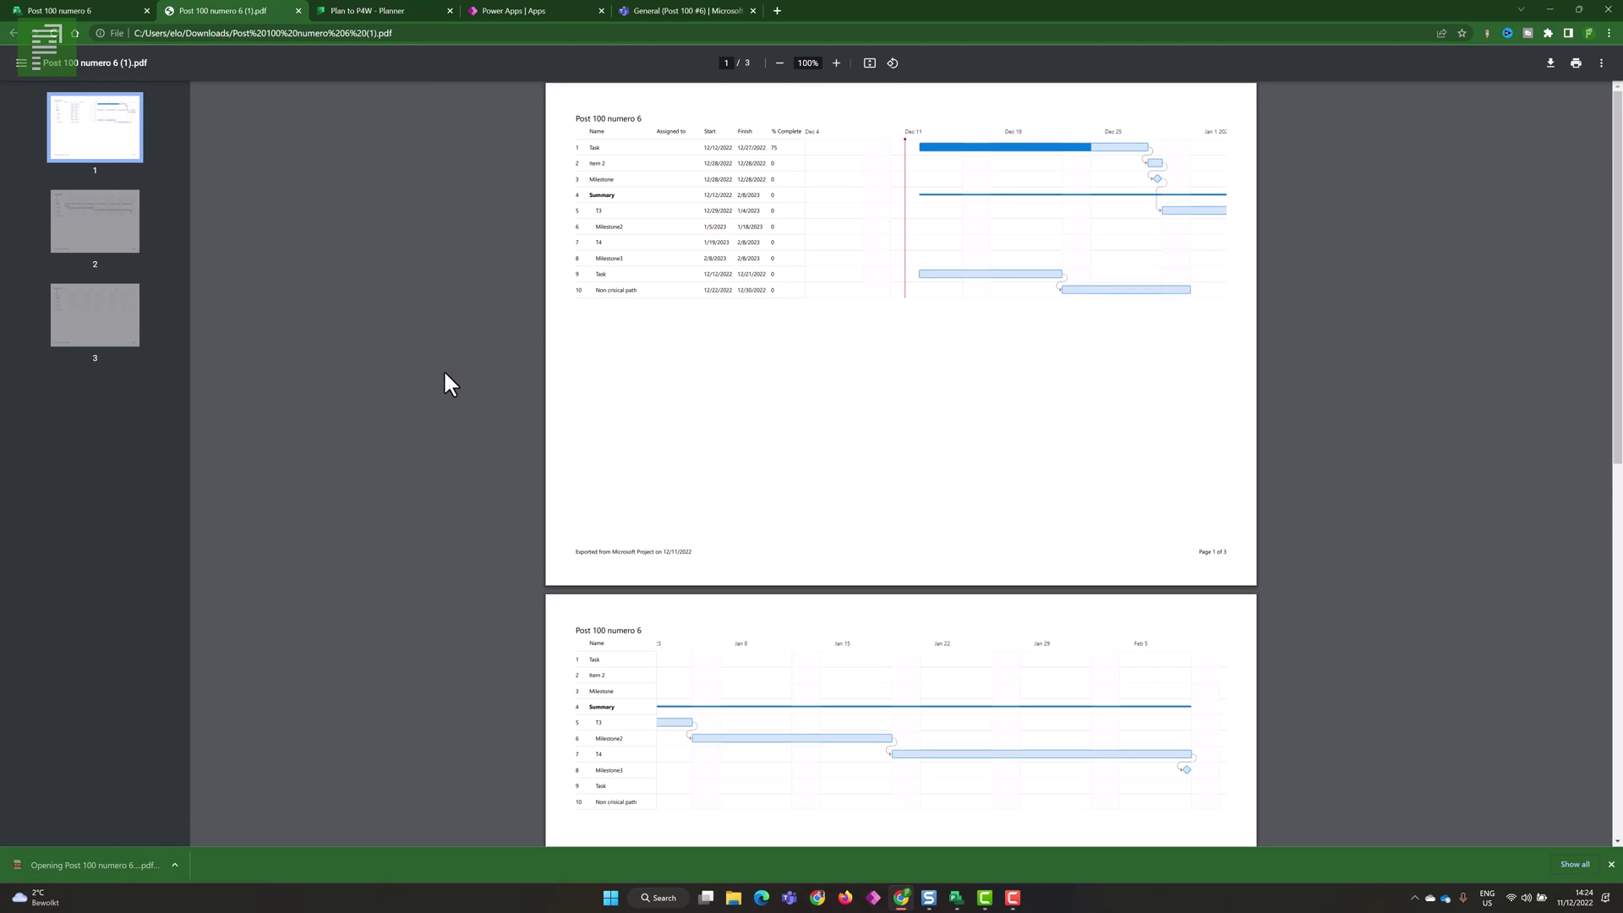
- Browse through the three pages of the exported PDF, then close its tab
scroll(423, 362, down, 6)
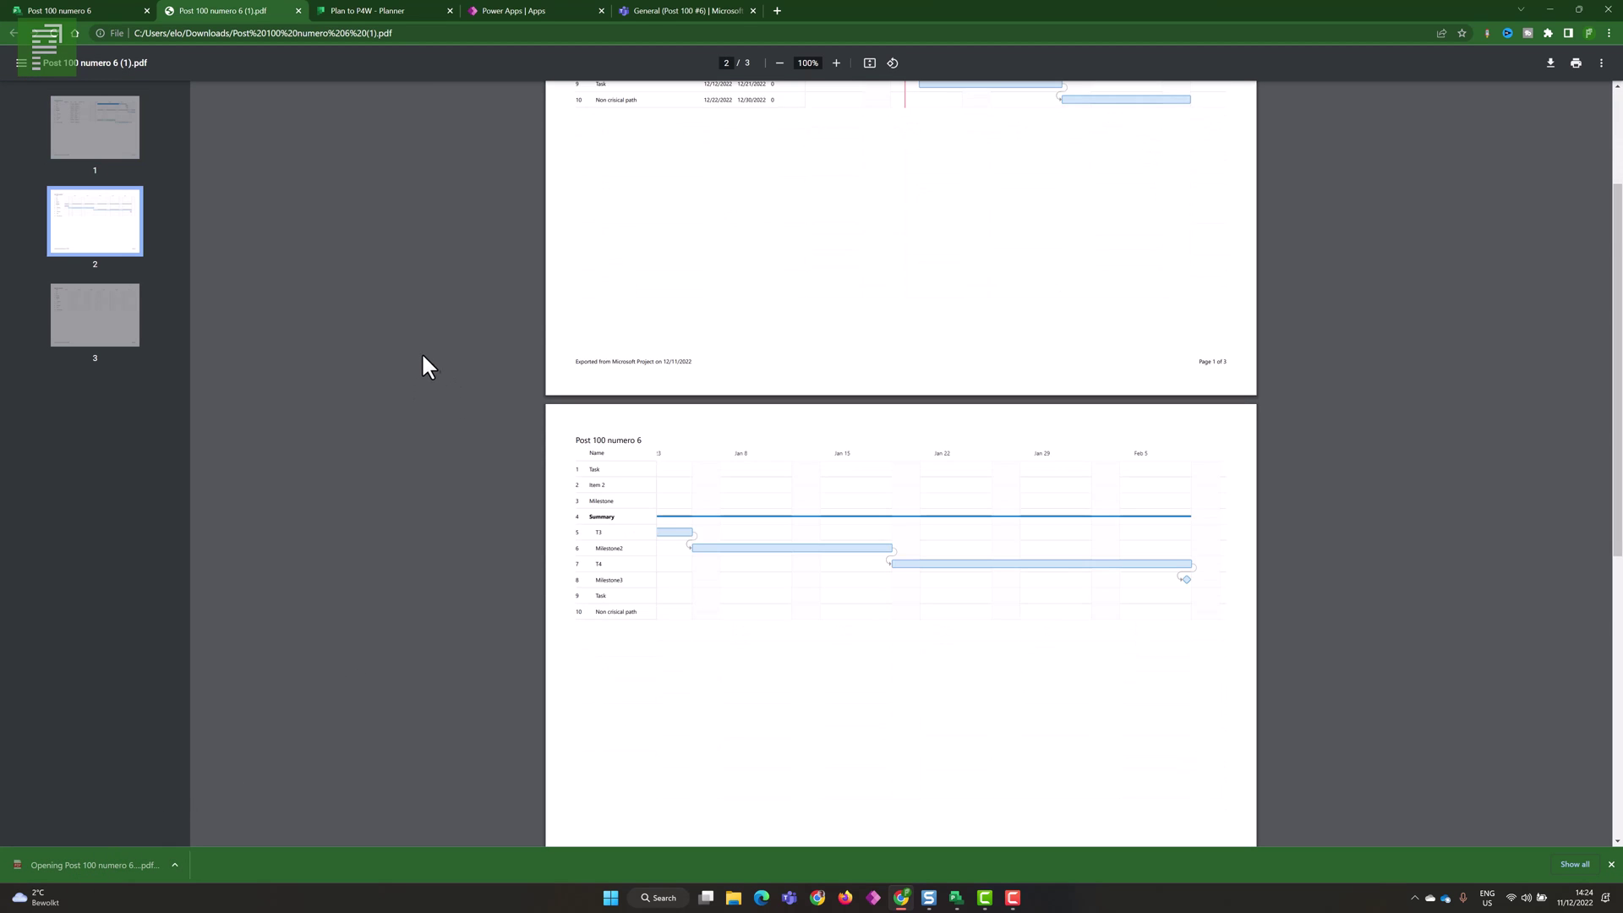
click(121, 294)
click(104, 150)
click(131, 208)
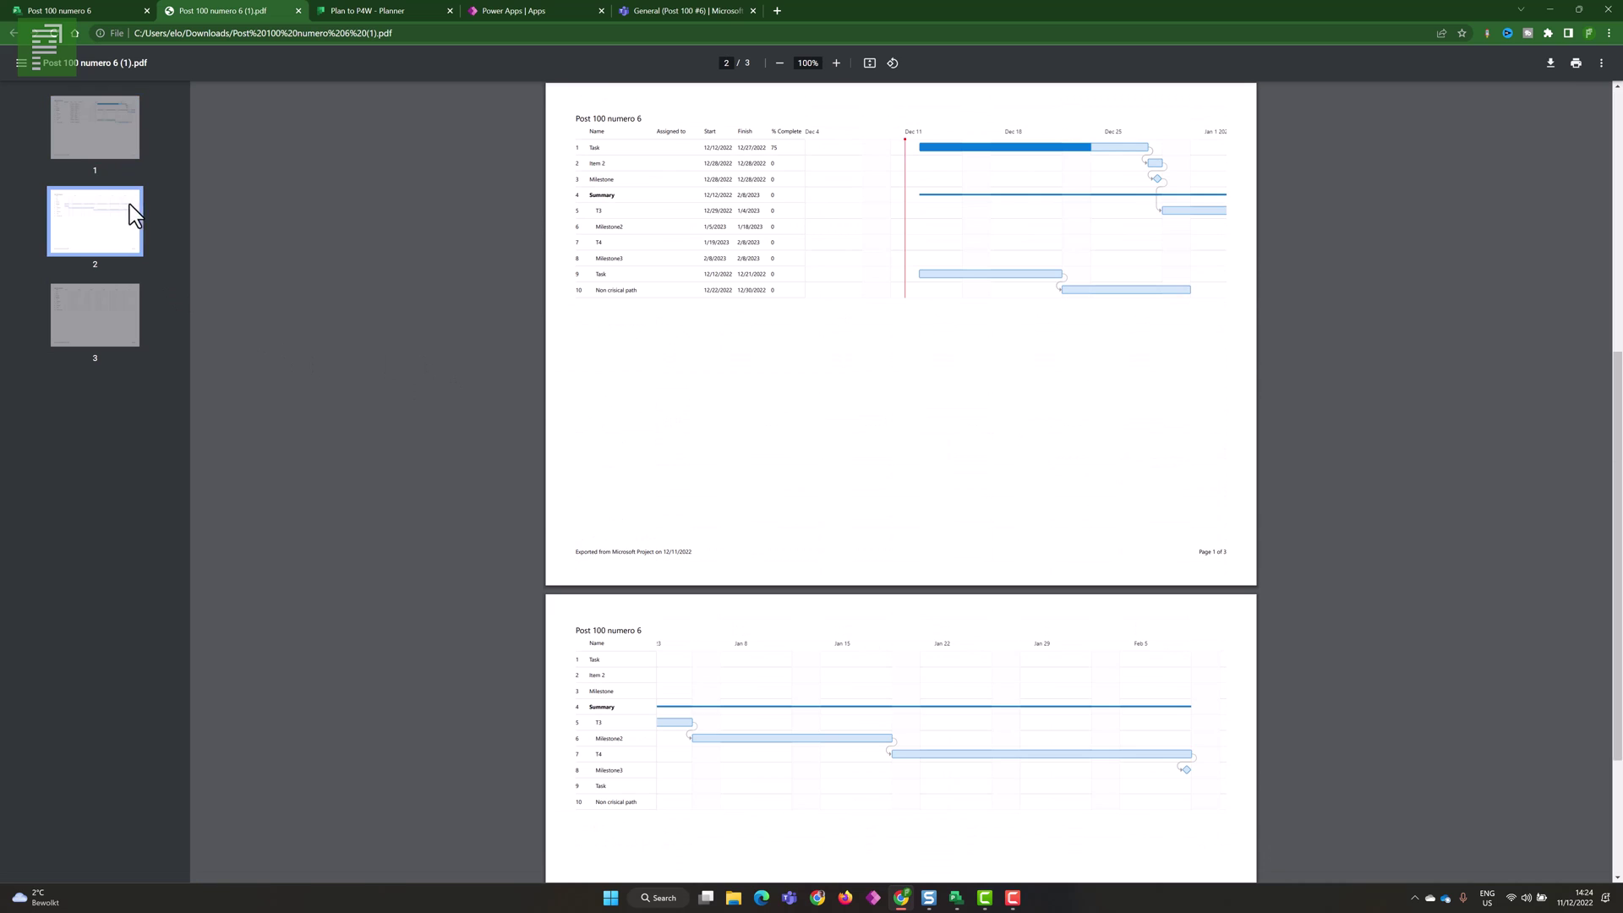
click(96, 304)
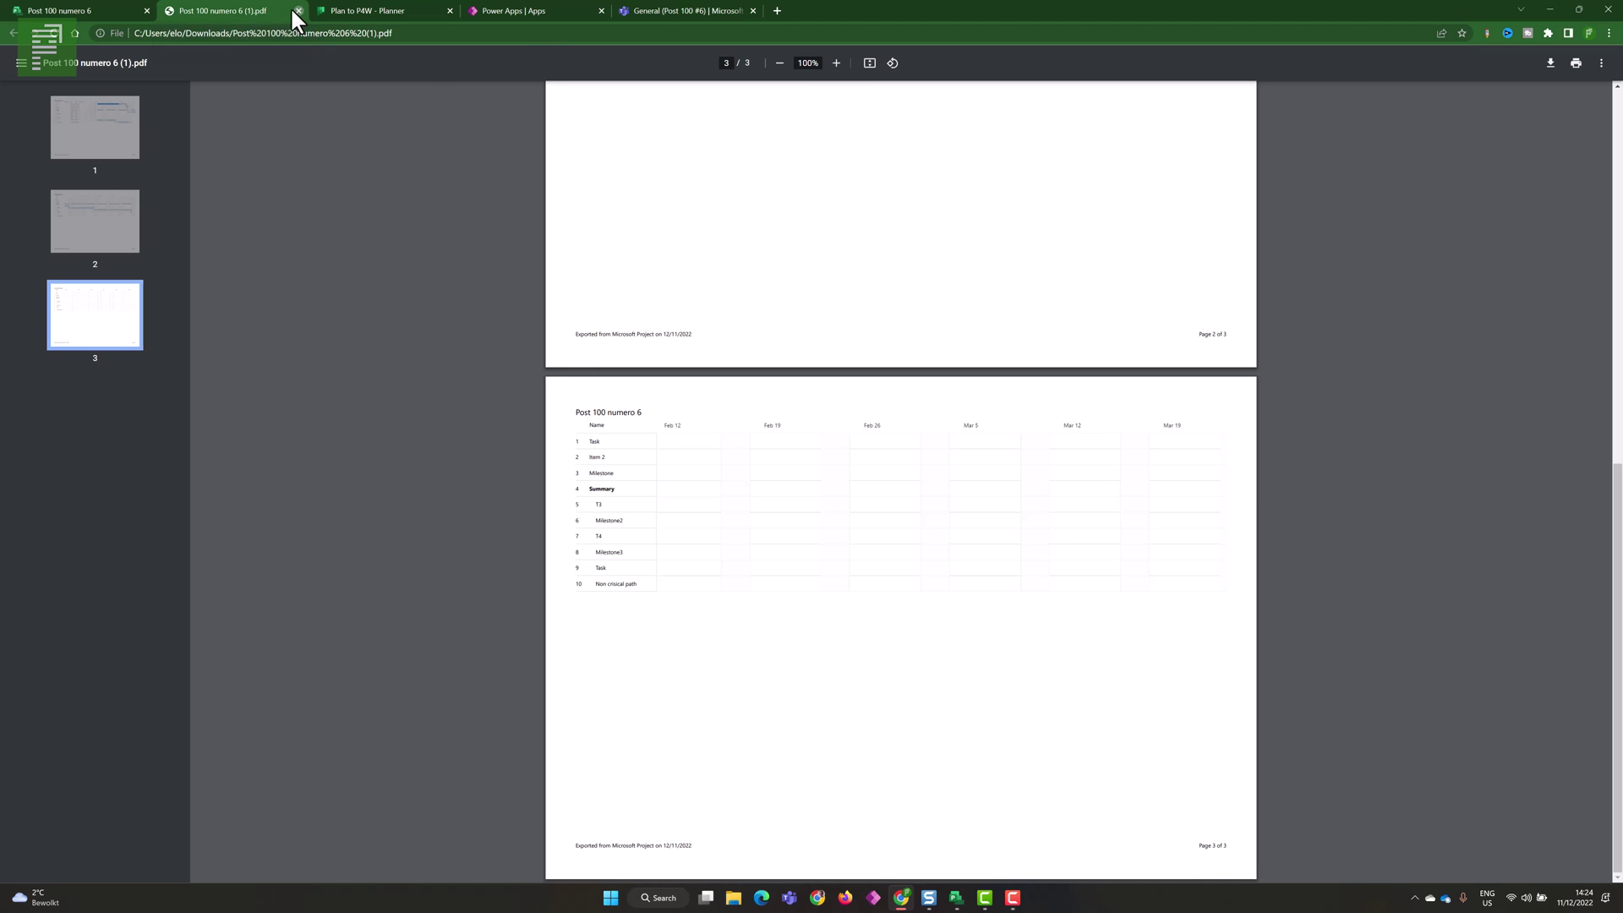
click(297, 11)
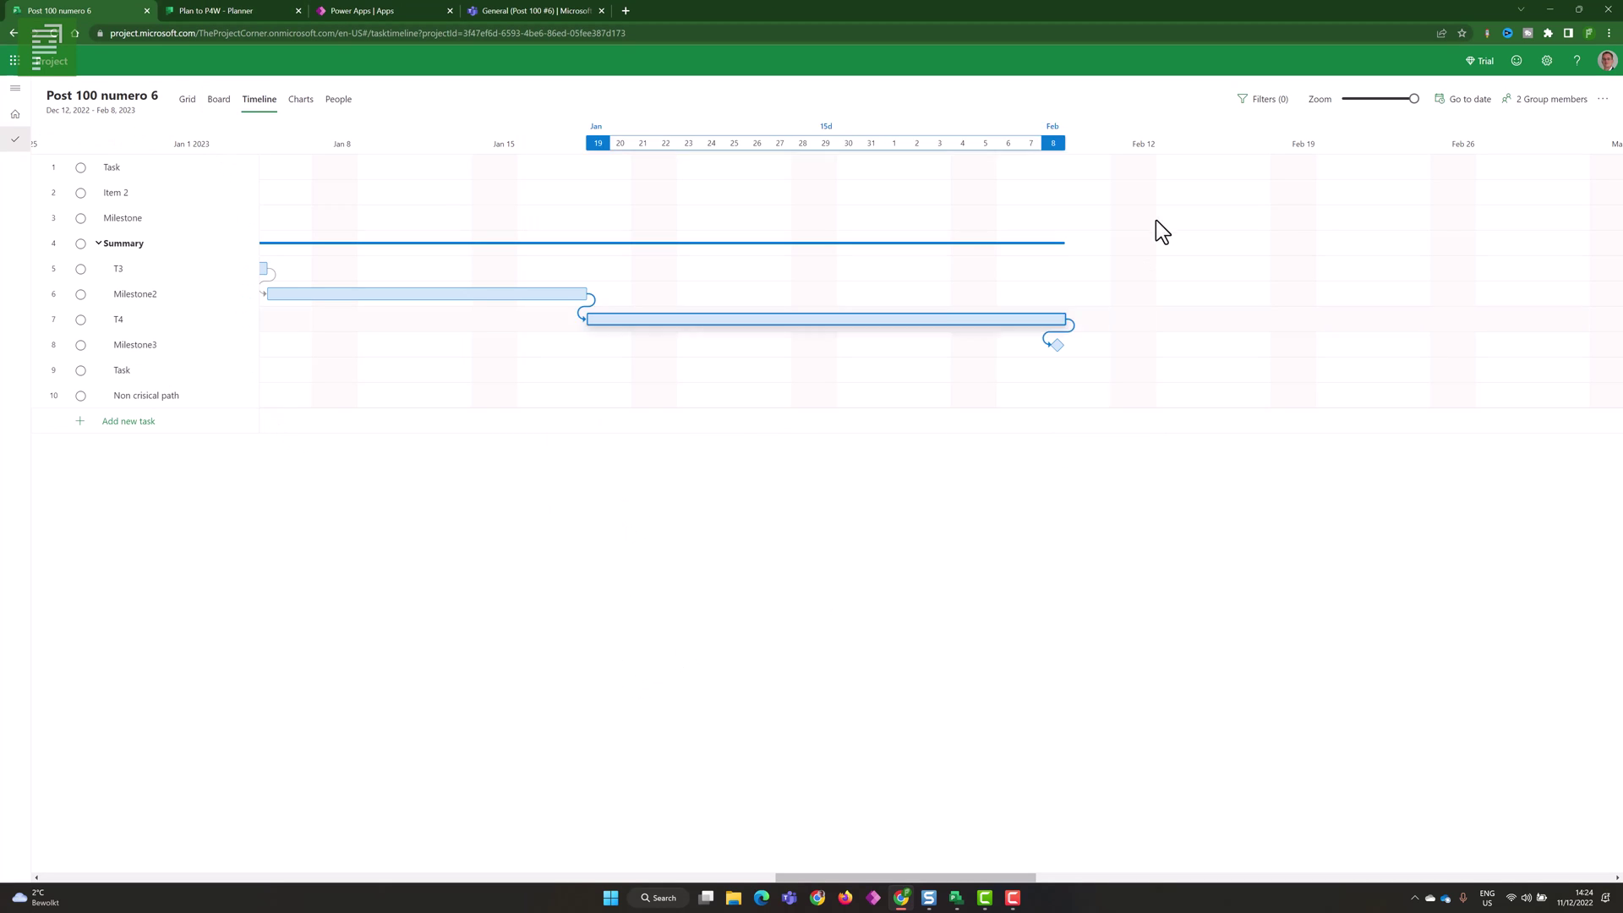
- View the project details pane for Post 100 numero 6, then close it
click(1603, 99)
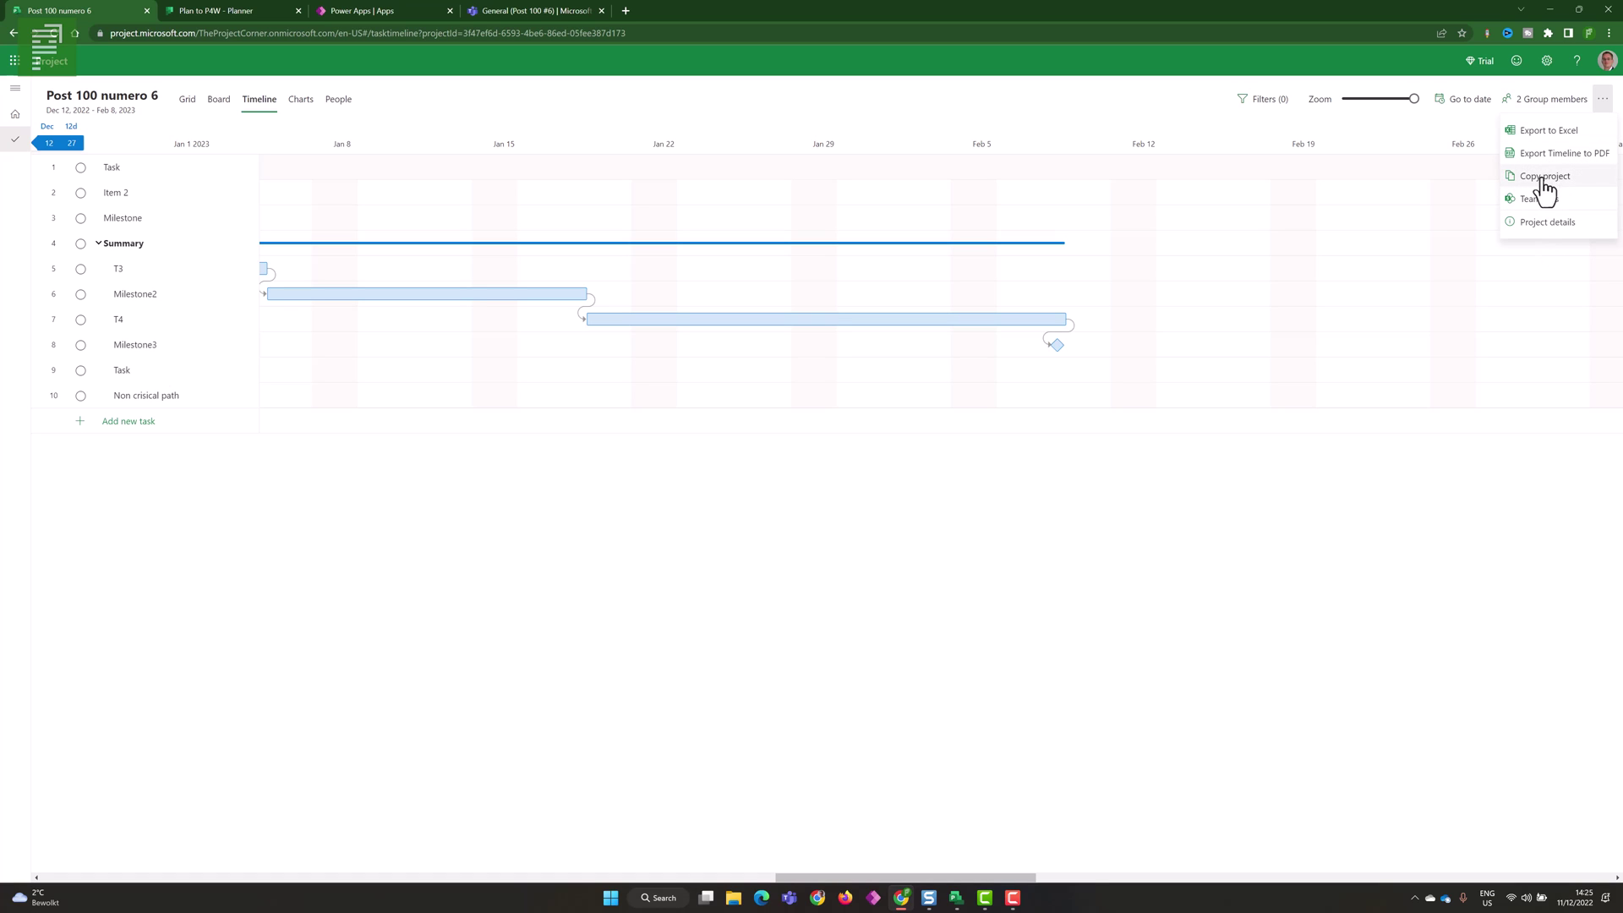
click(1560, 239)
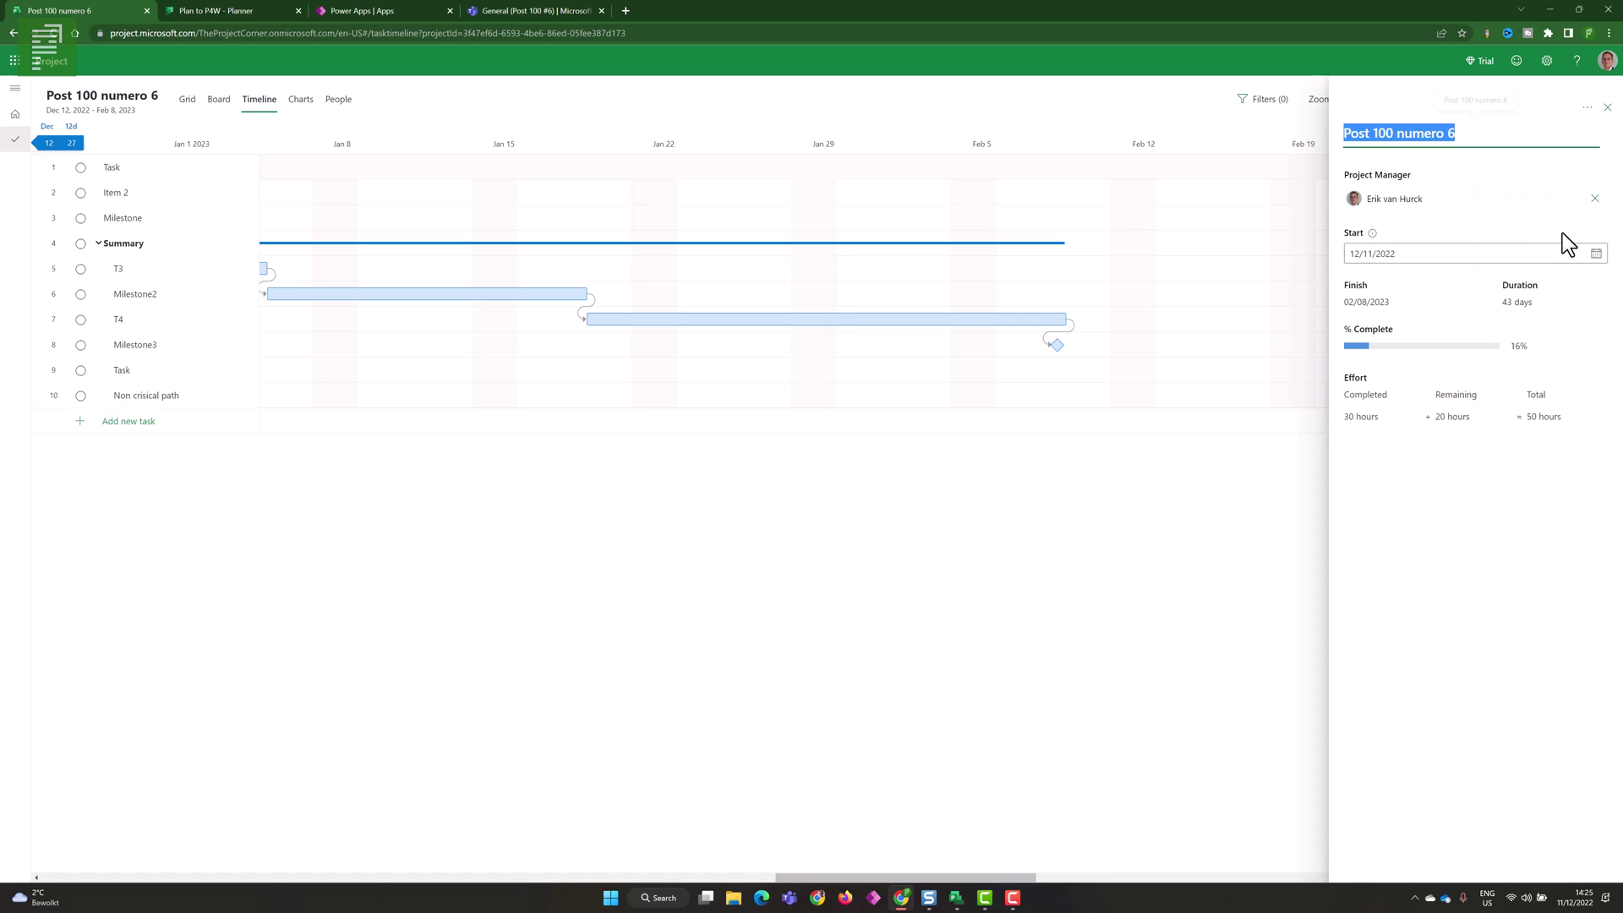
click(1608, 110)
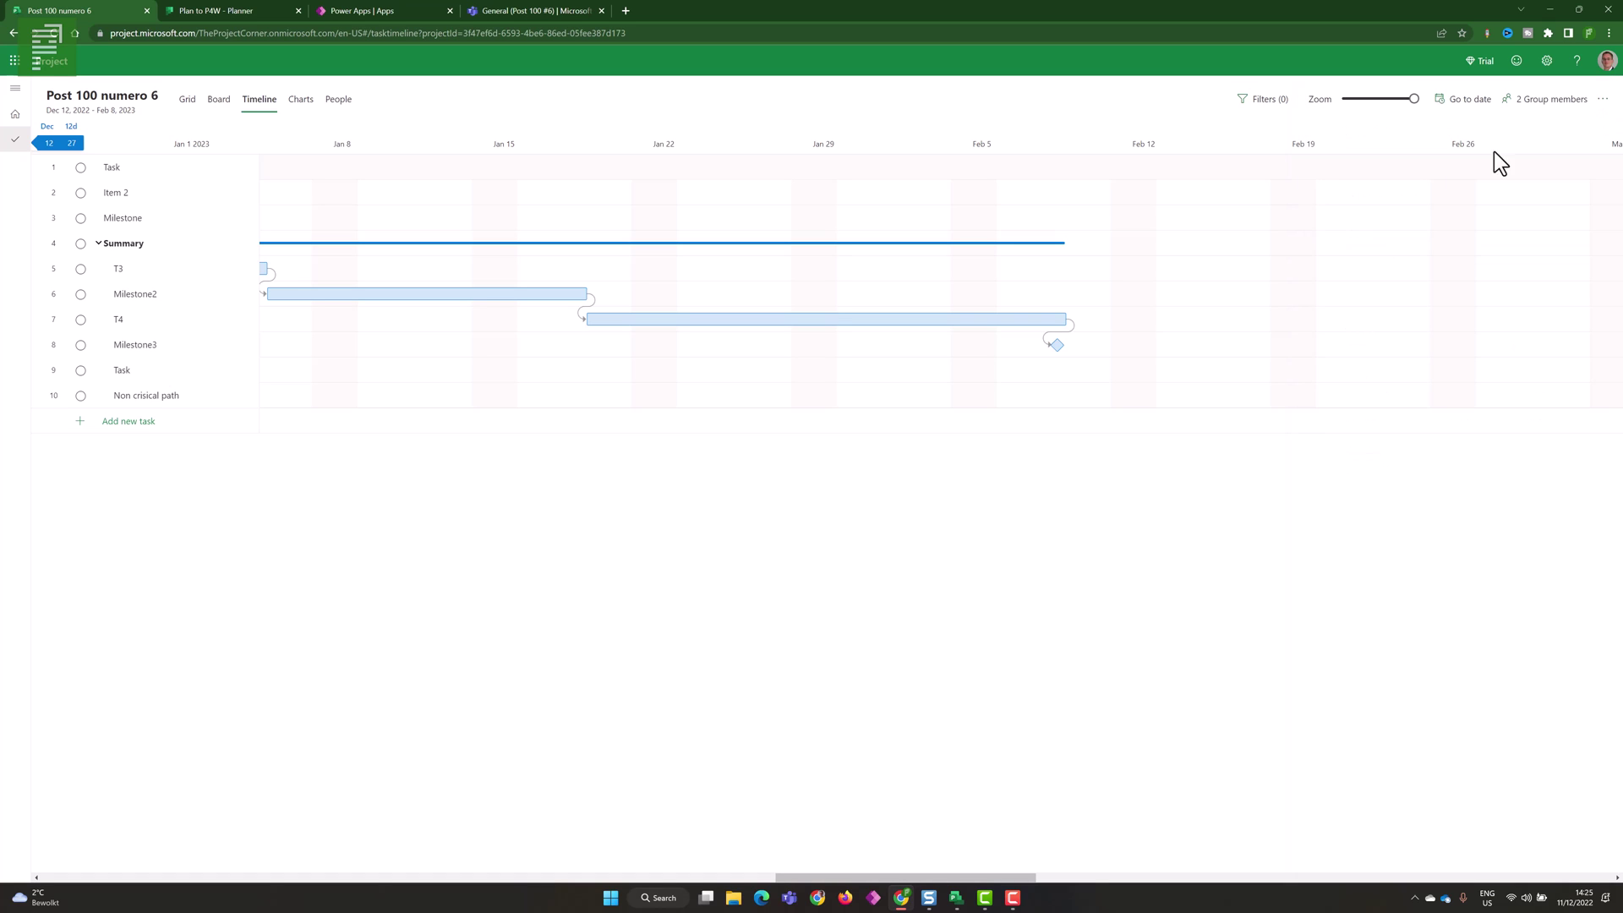
- Show Post 100 numero 6 as the task grid, then return to the Teams browser tab
click(189, 101)
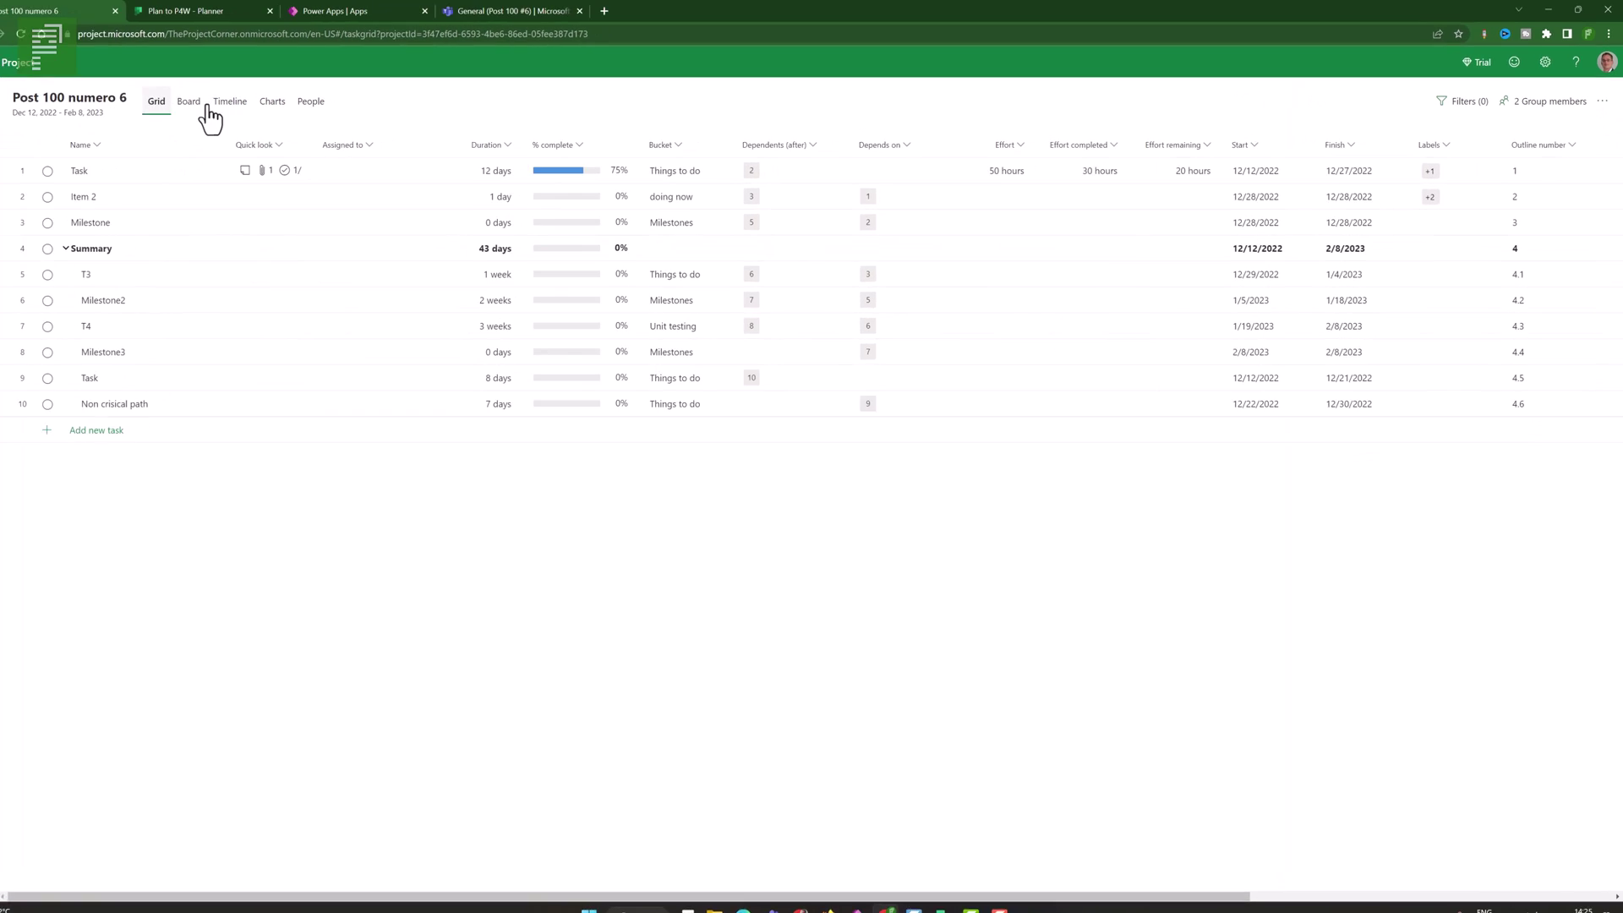
click(1590, 159)
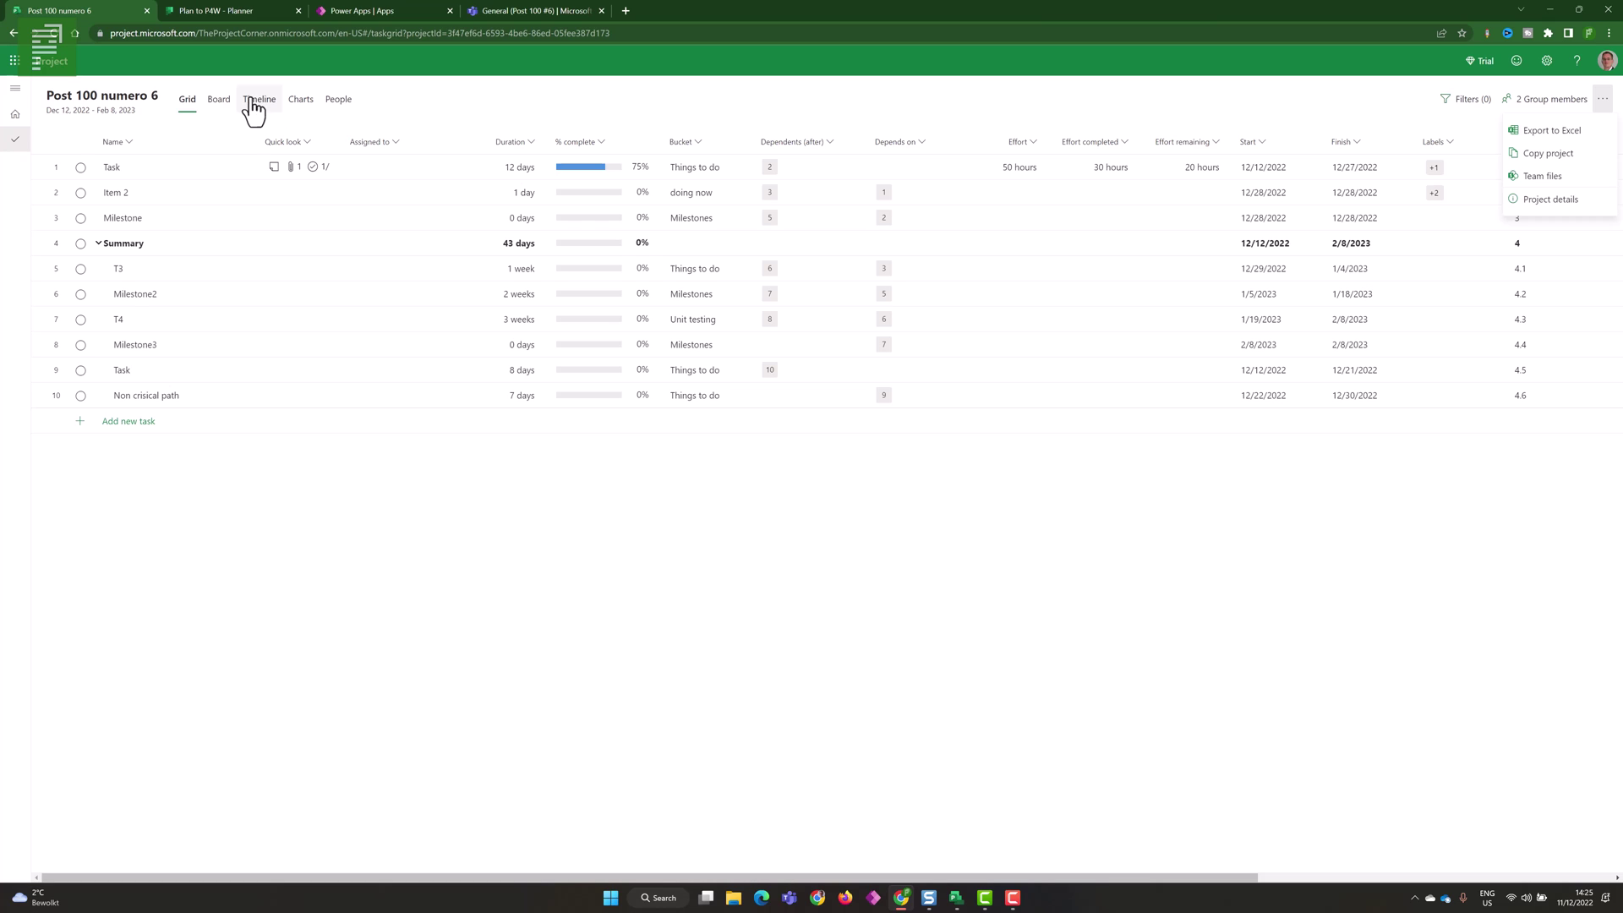
click(190, 101)
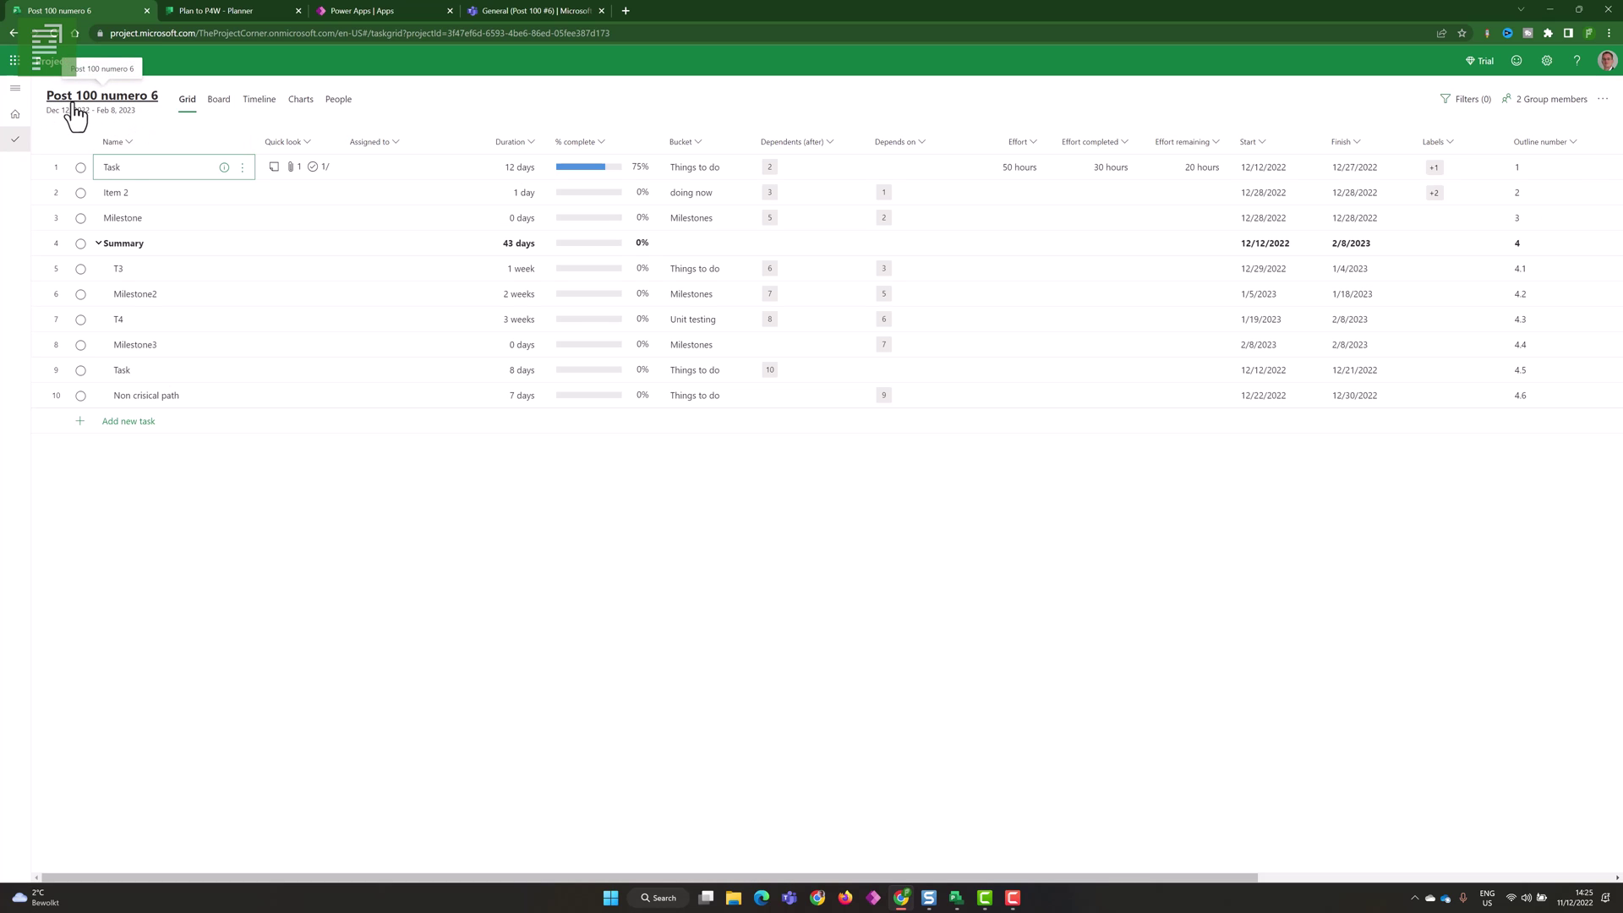
click(514, 10)
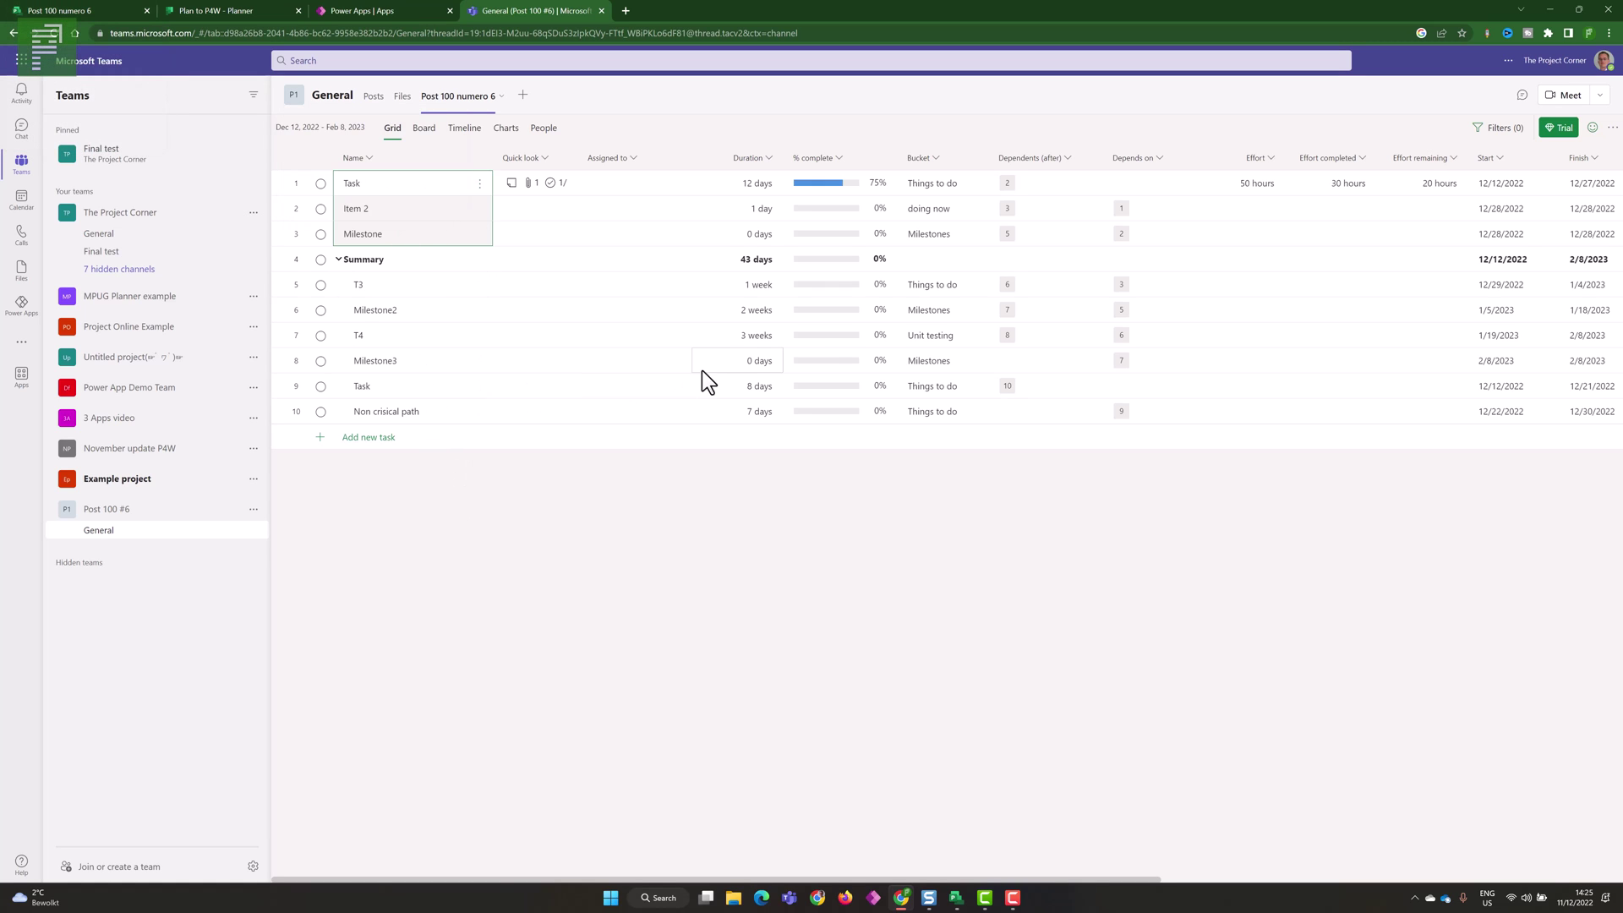
- Give the row 9 Task the labels 'This is a Pink lable' and 'Super Blue'
click(740, 385)
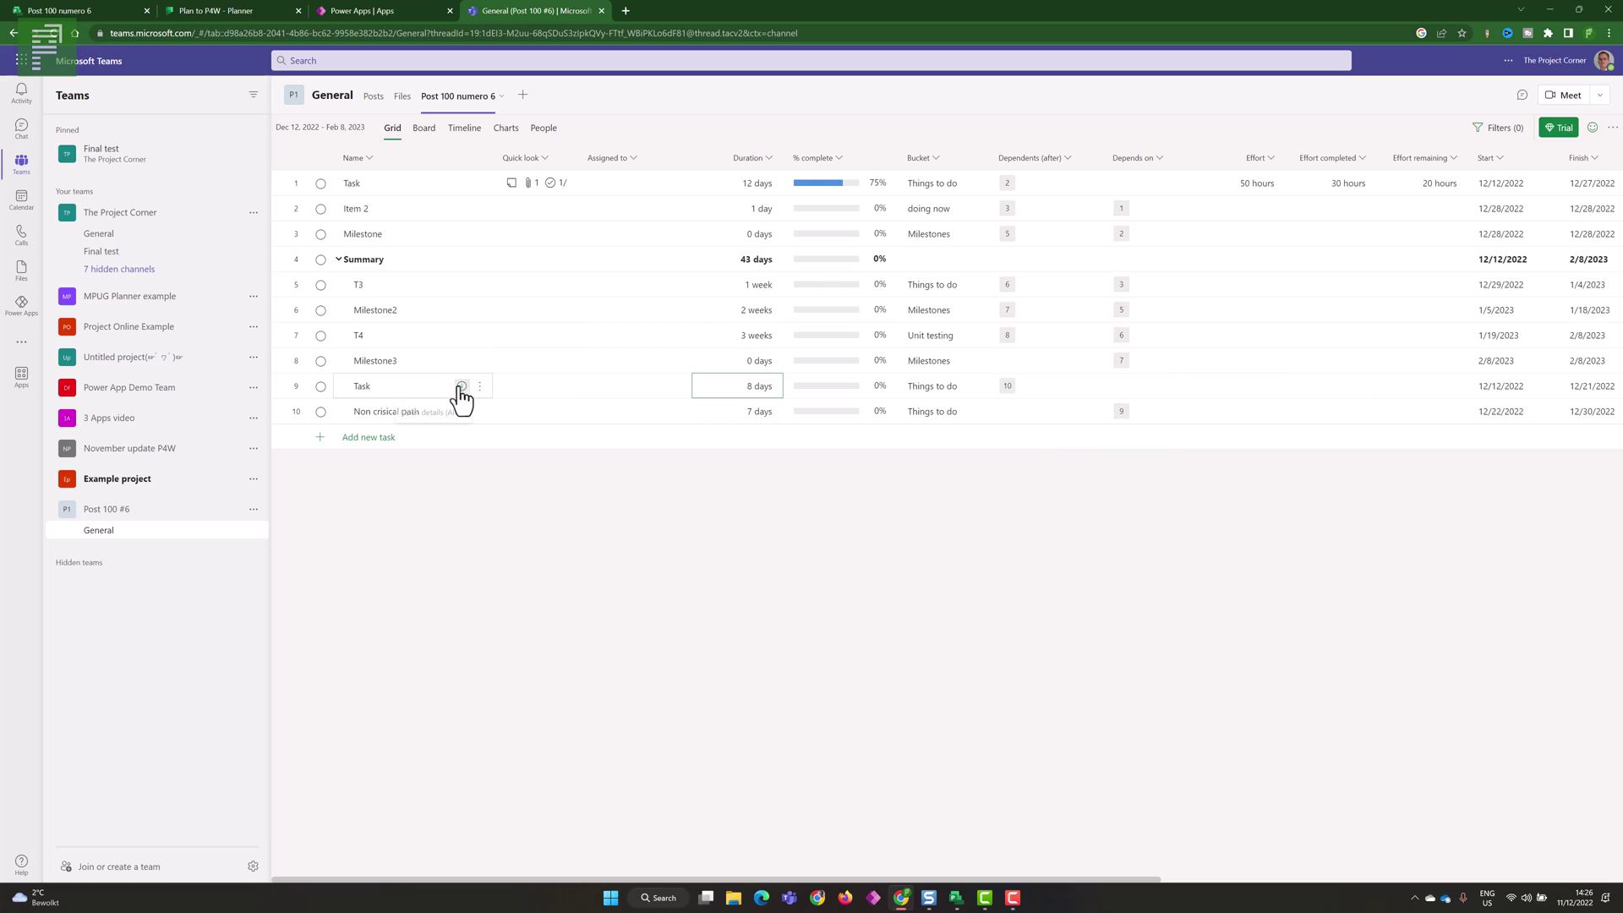
click(460, 386)
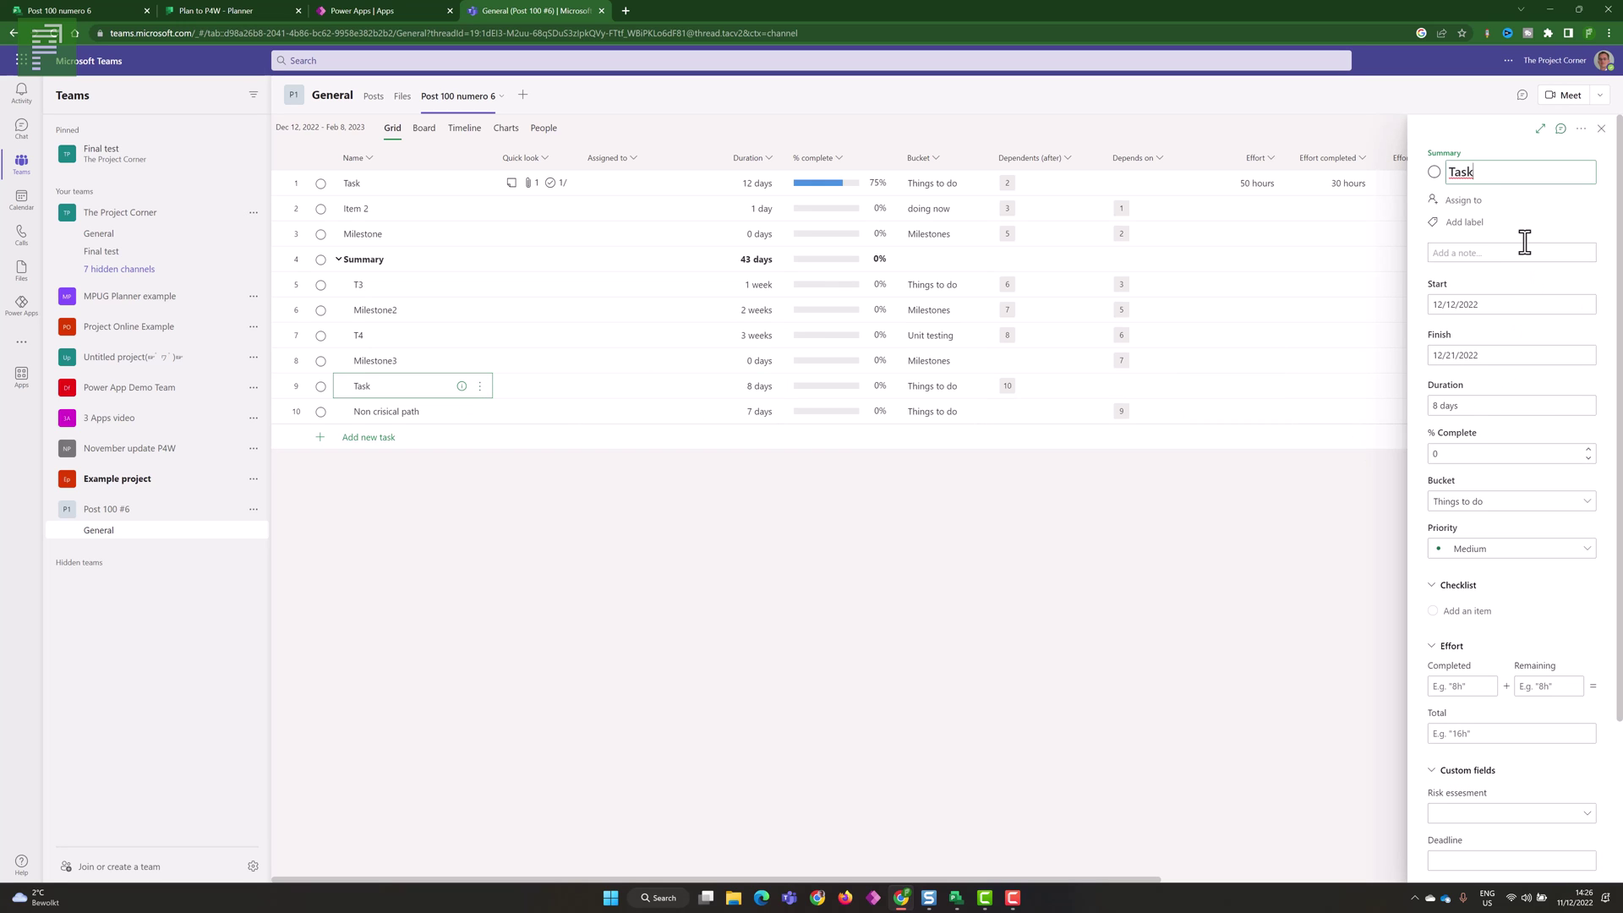
click(1494, 221)
click(1492, 264)
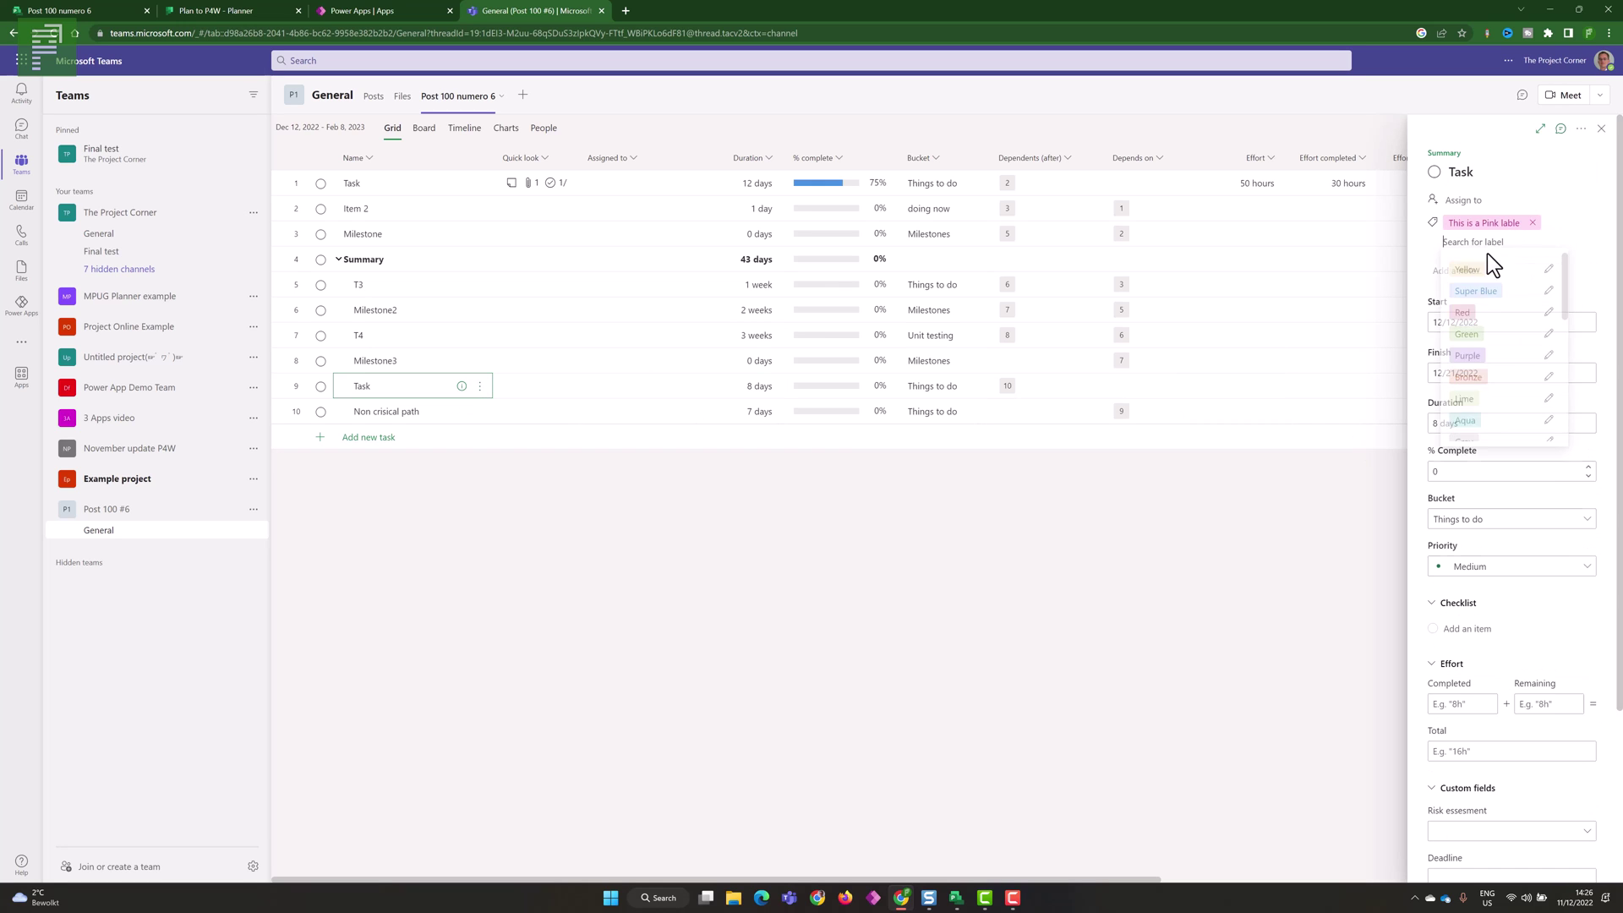
click(1494, 300)
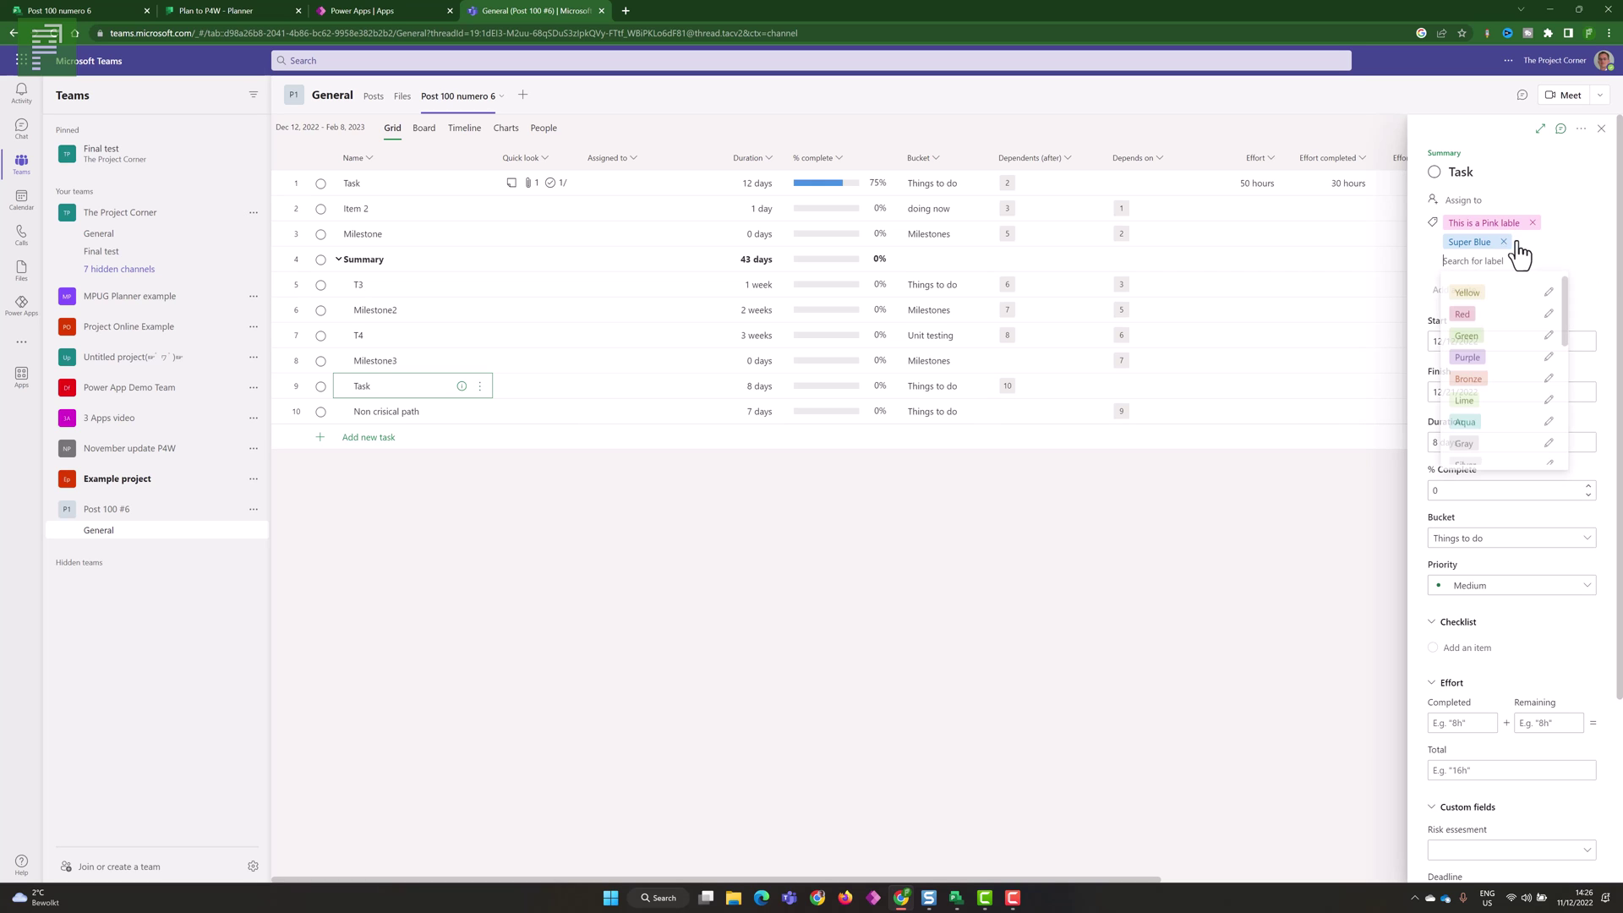
click(1603, 133)
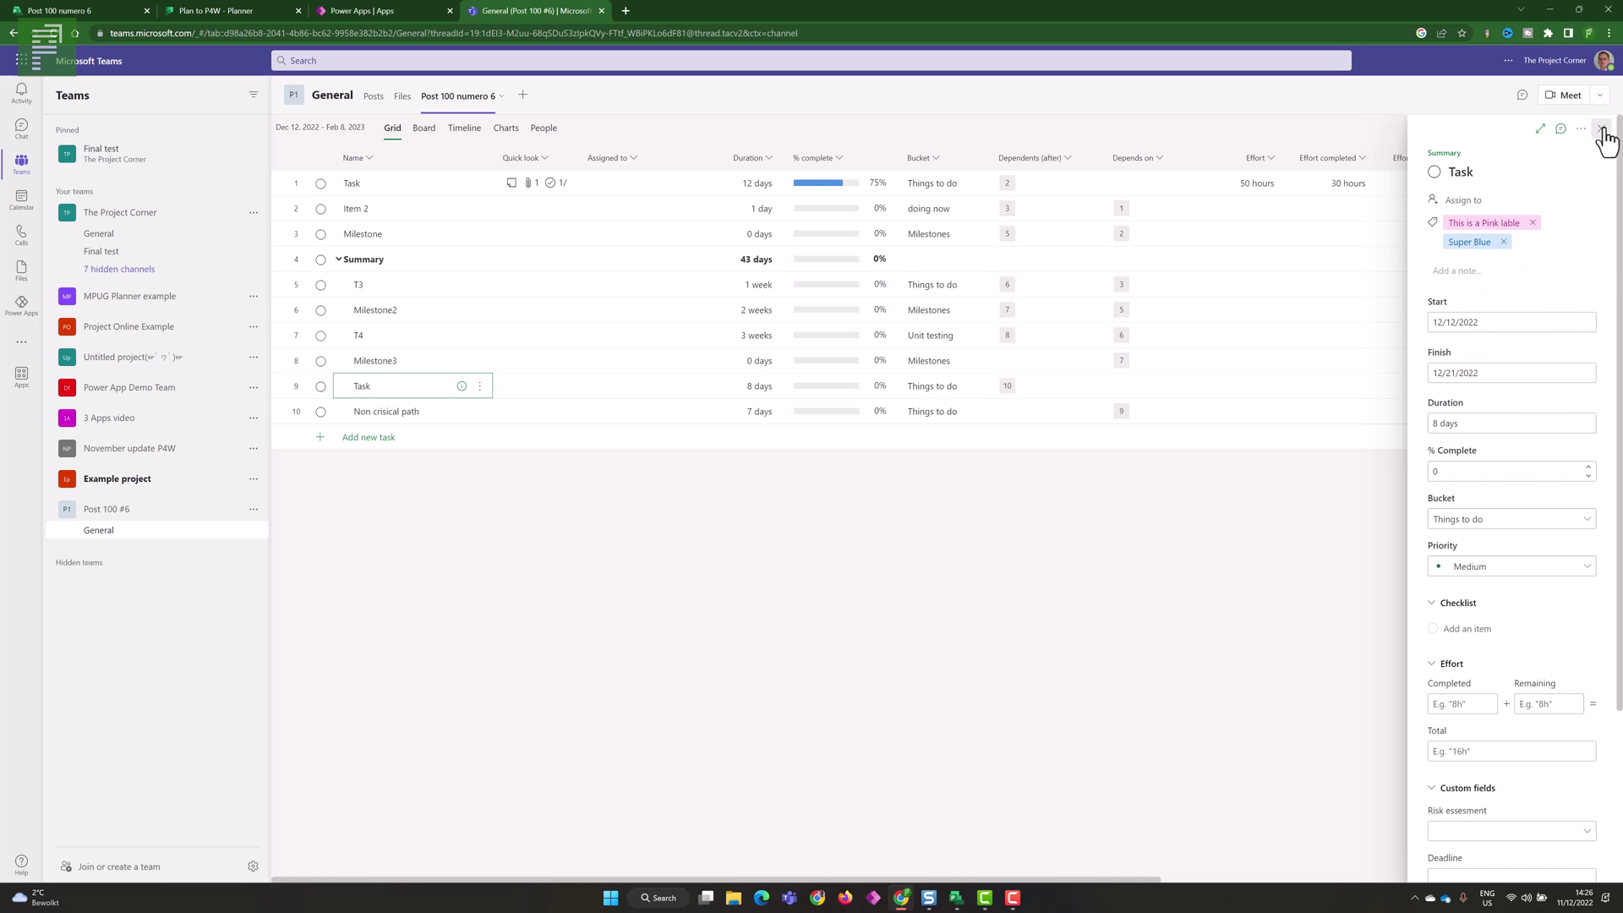
click(1603, 134)
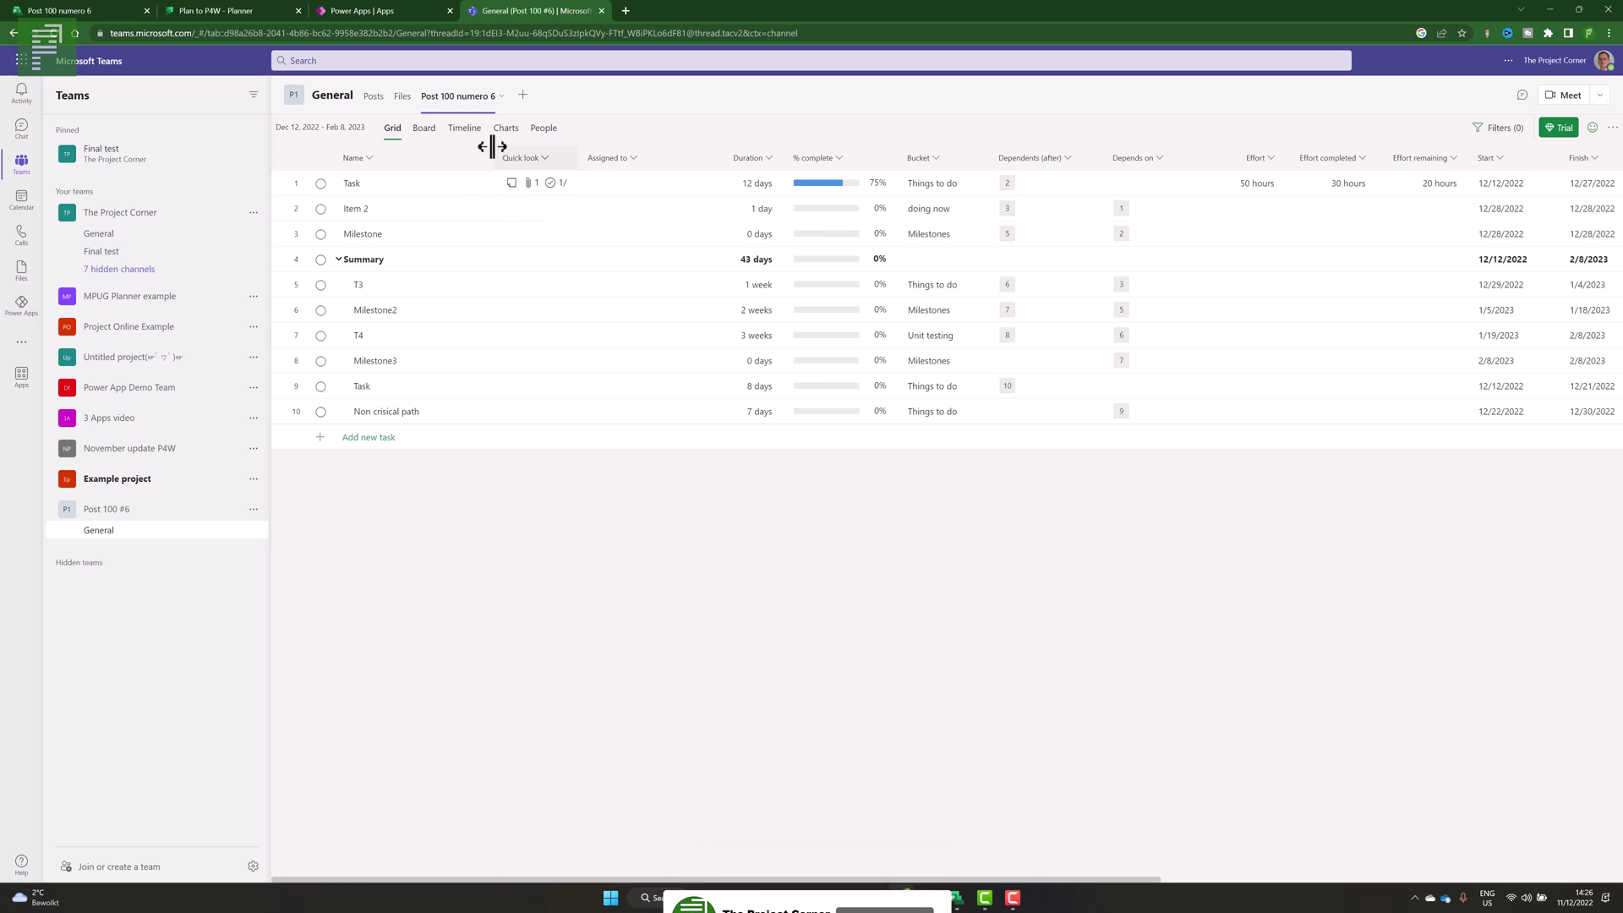
- Attach the Post 100 numero 6 file to Item 2 through its Quick look cell
click(403, 97)
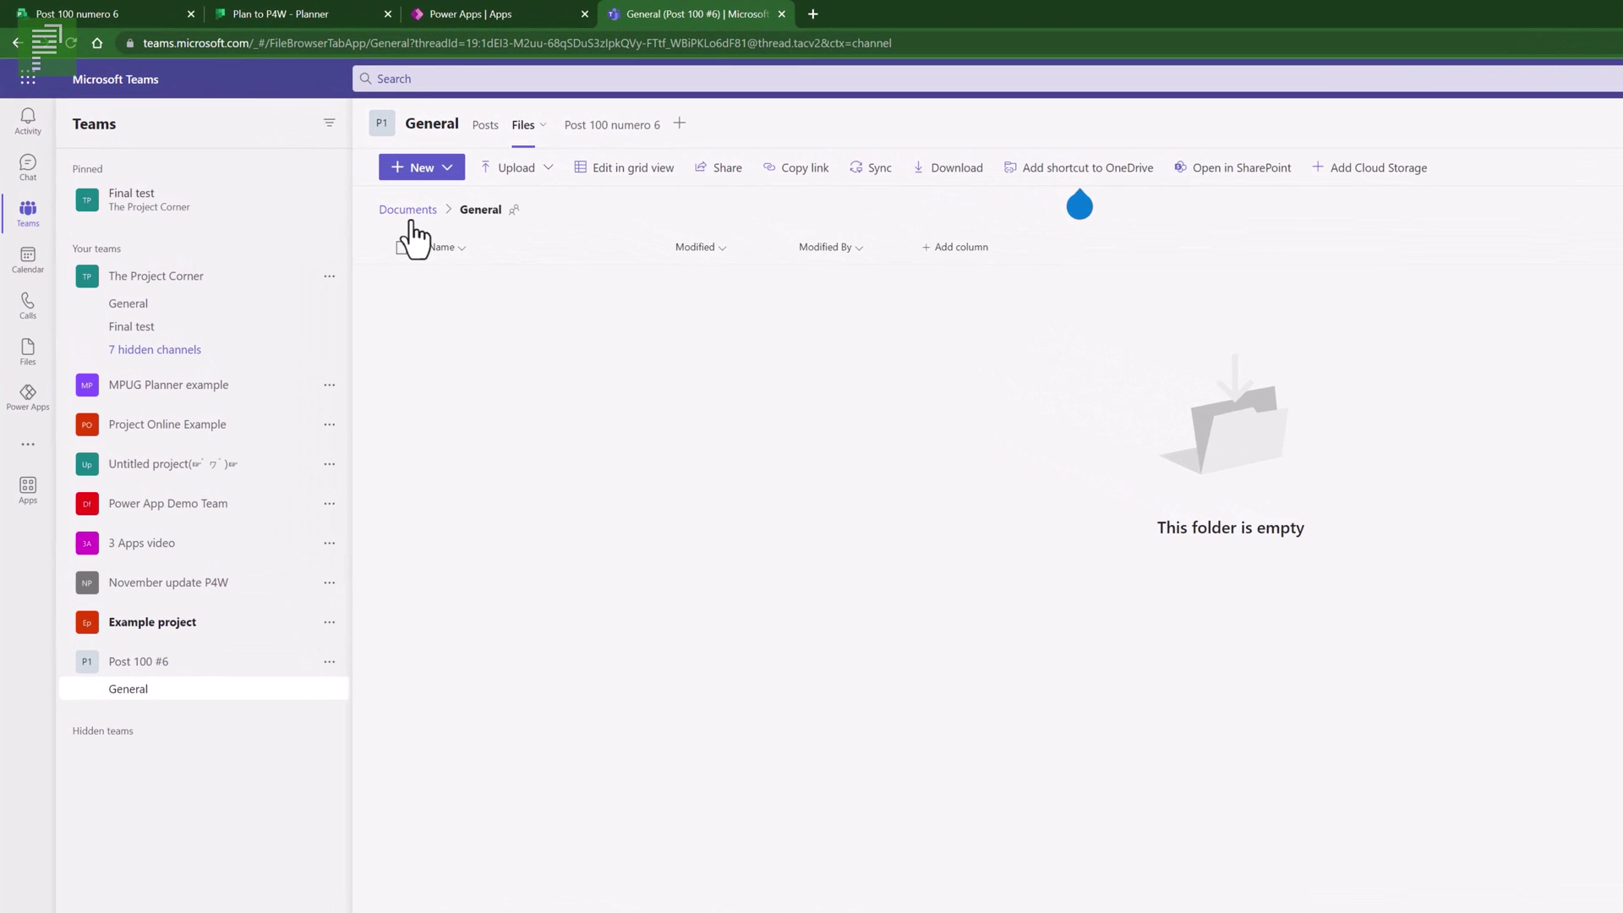
click(411, 219)
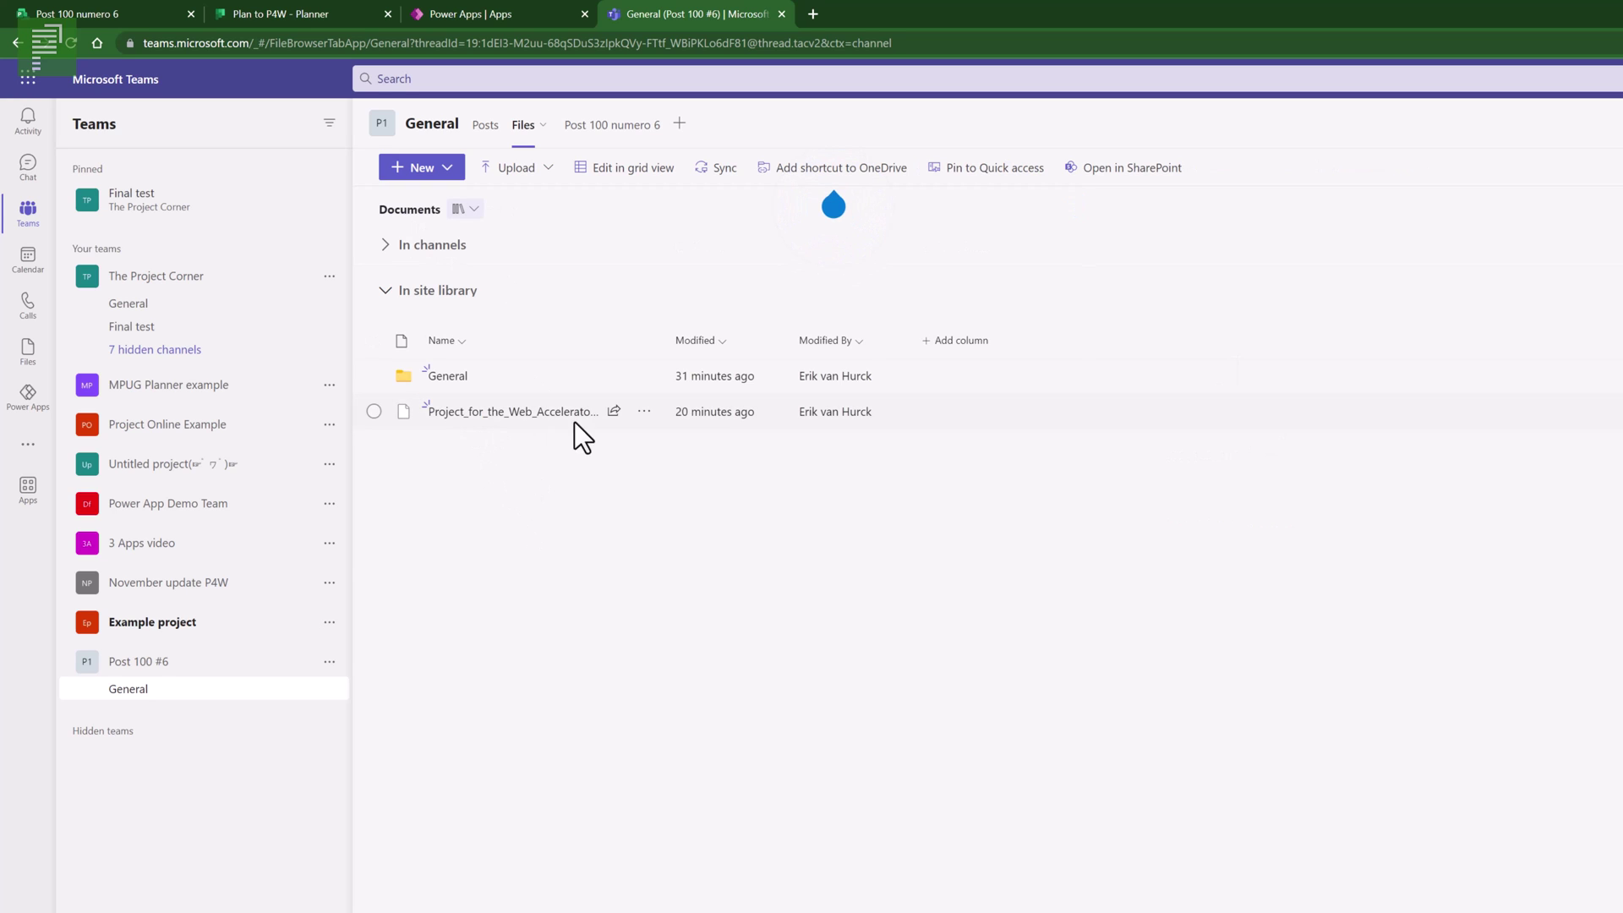
click(666, 331)
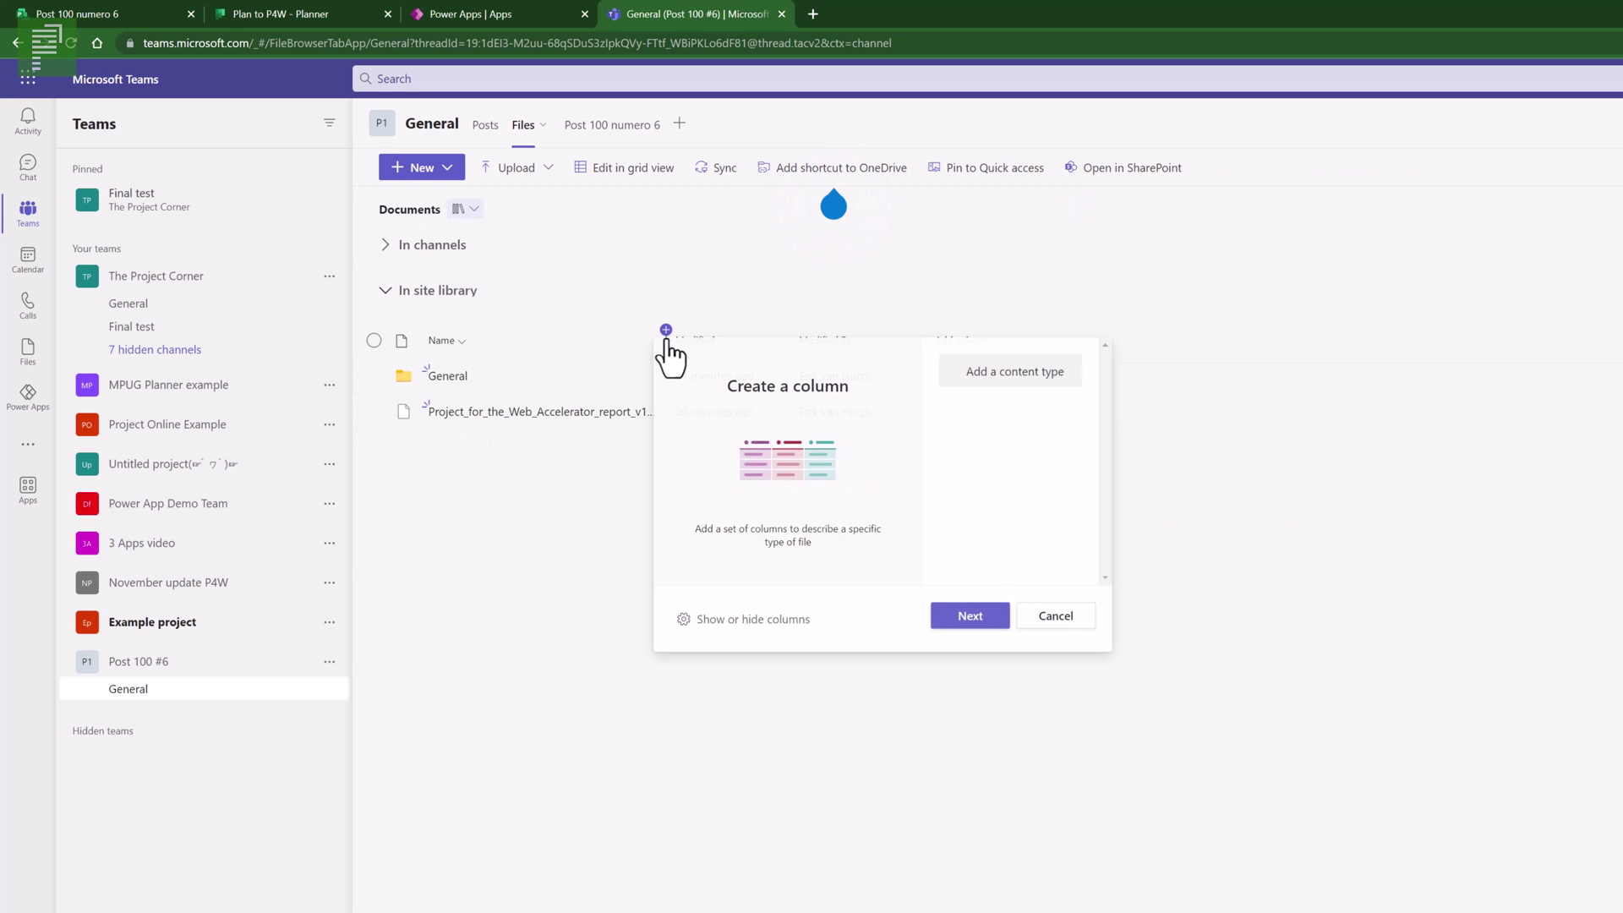
click(657, 301)
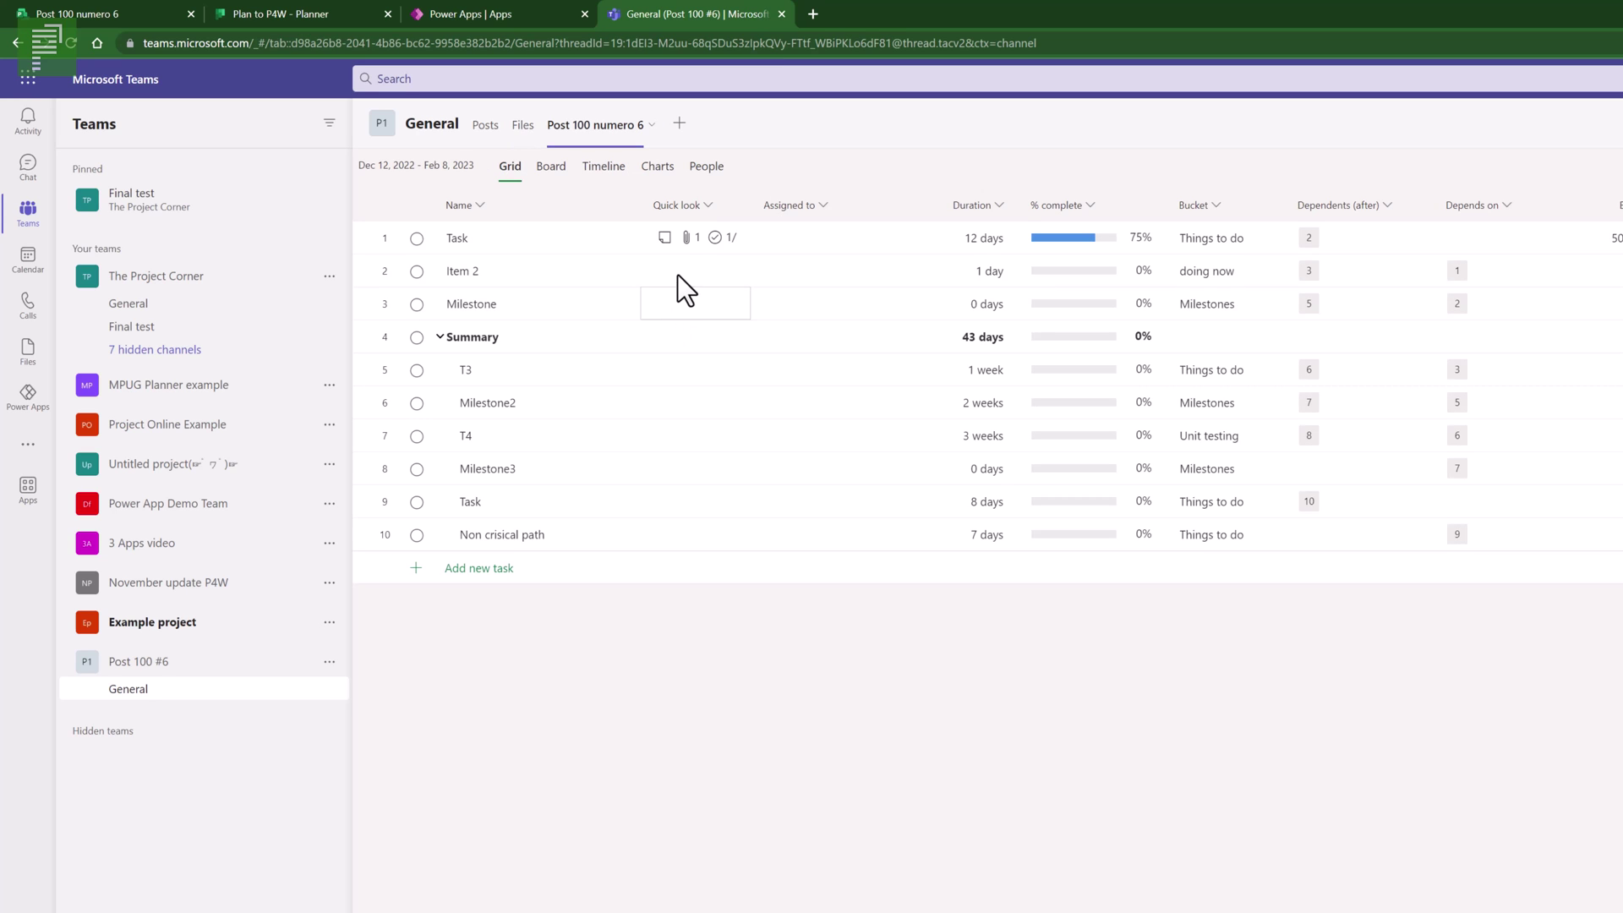
click(676, 276)
click(591, 271)
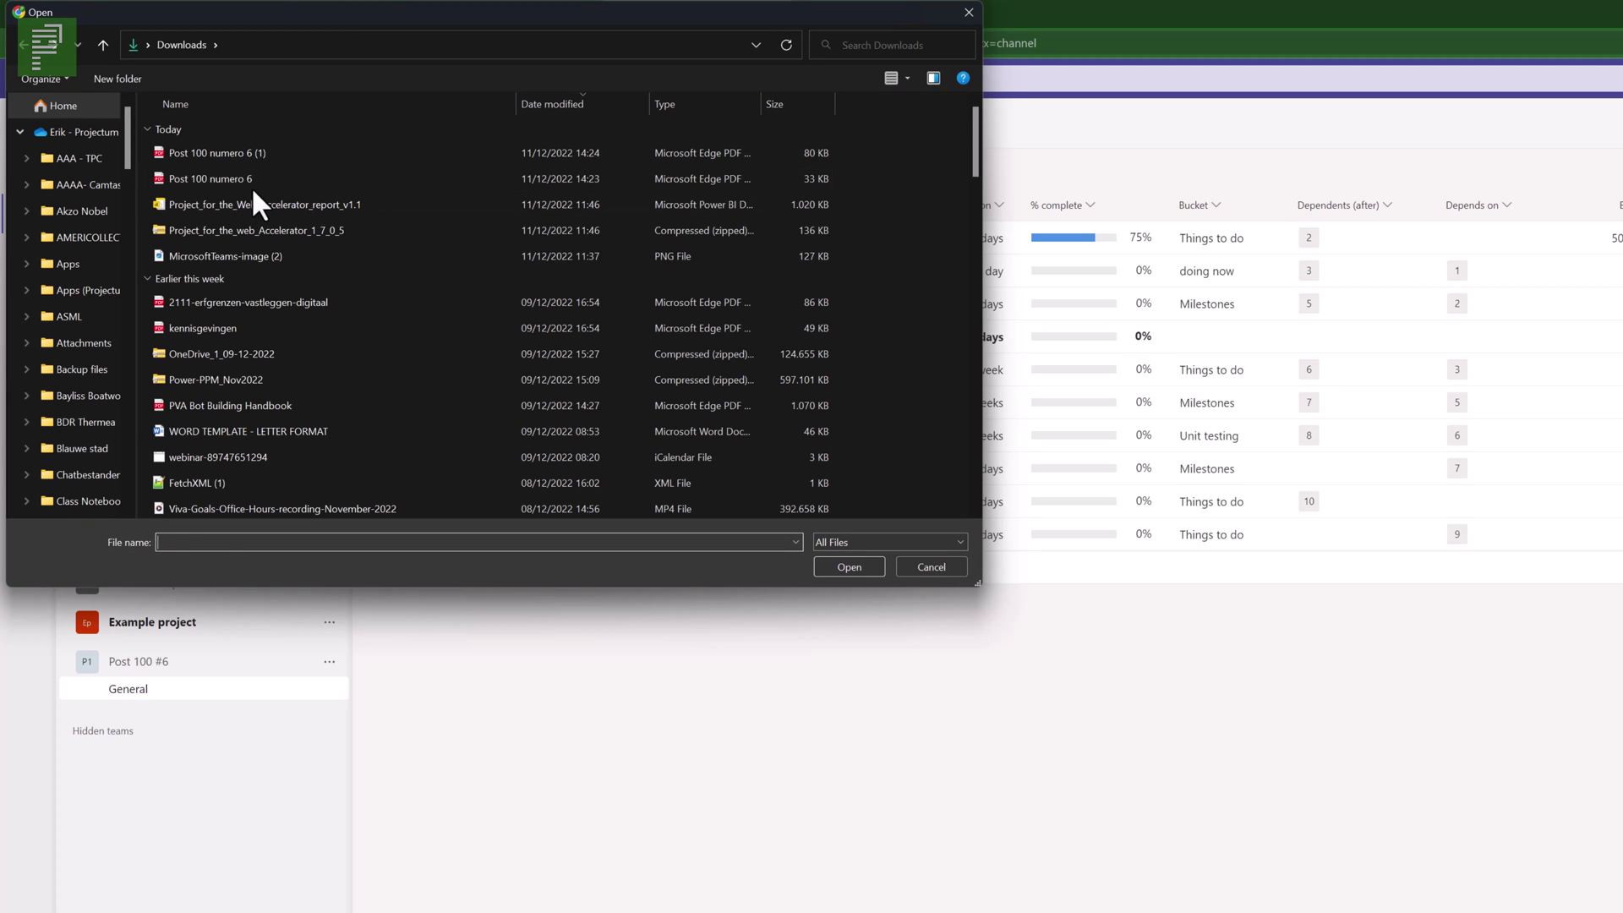
click(251, 186)
click(830, 568)
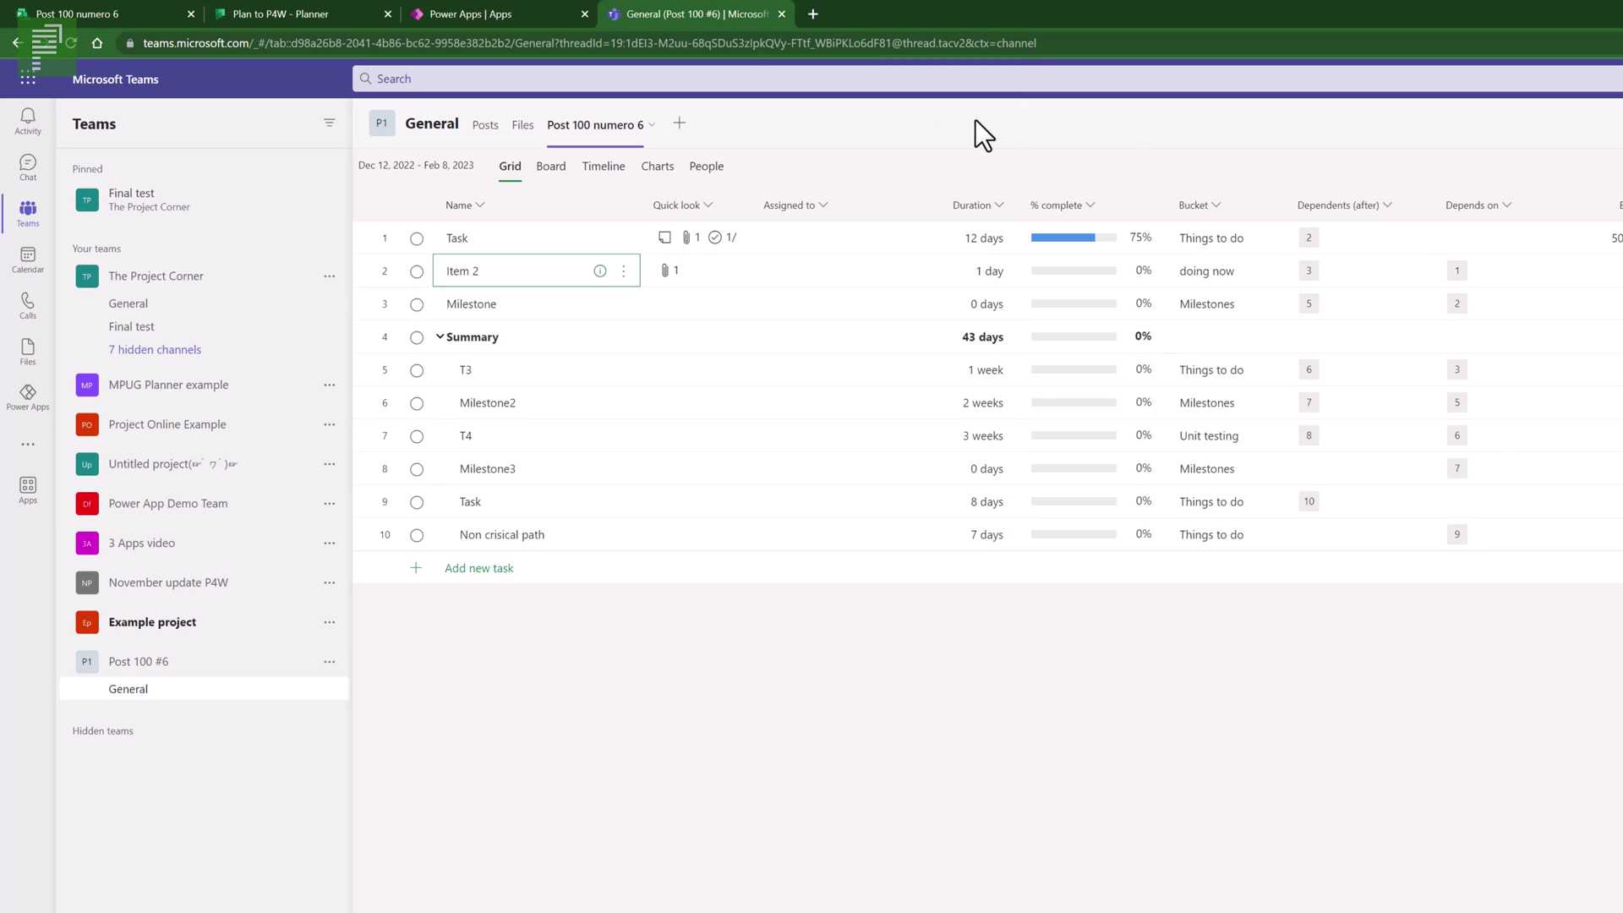
- Check that Post 100 numero 6.pdf is in the Documents library, then return to the project grid
click(522, 127)
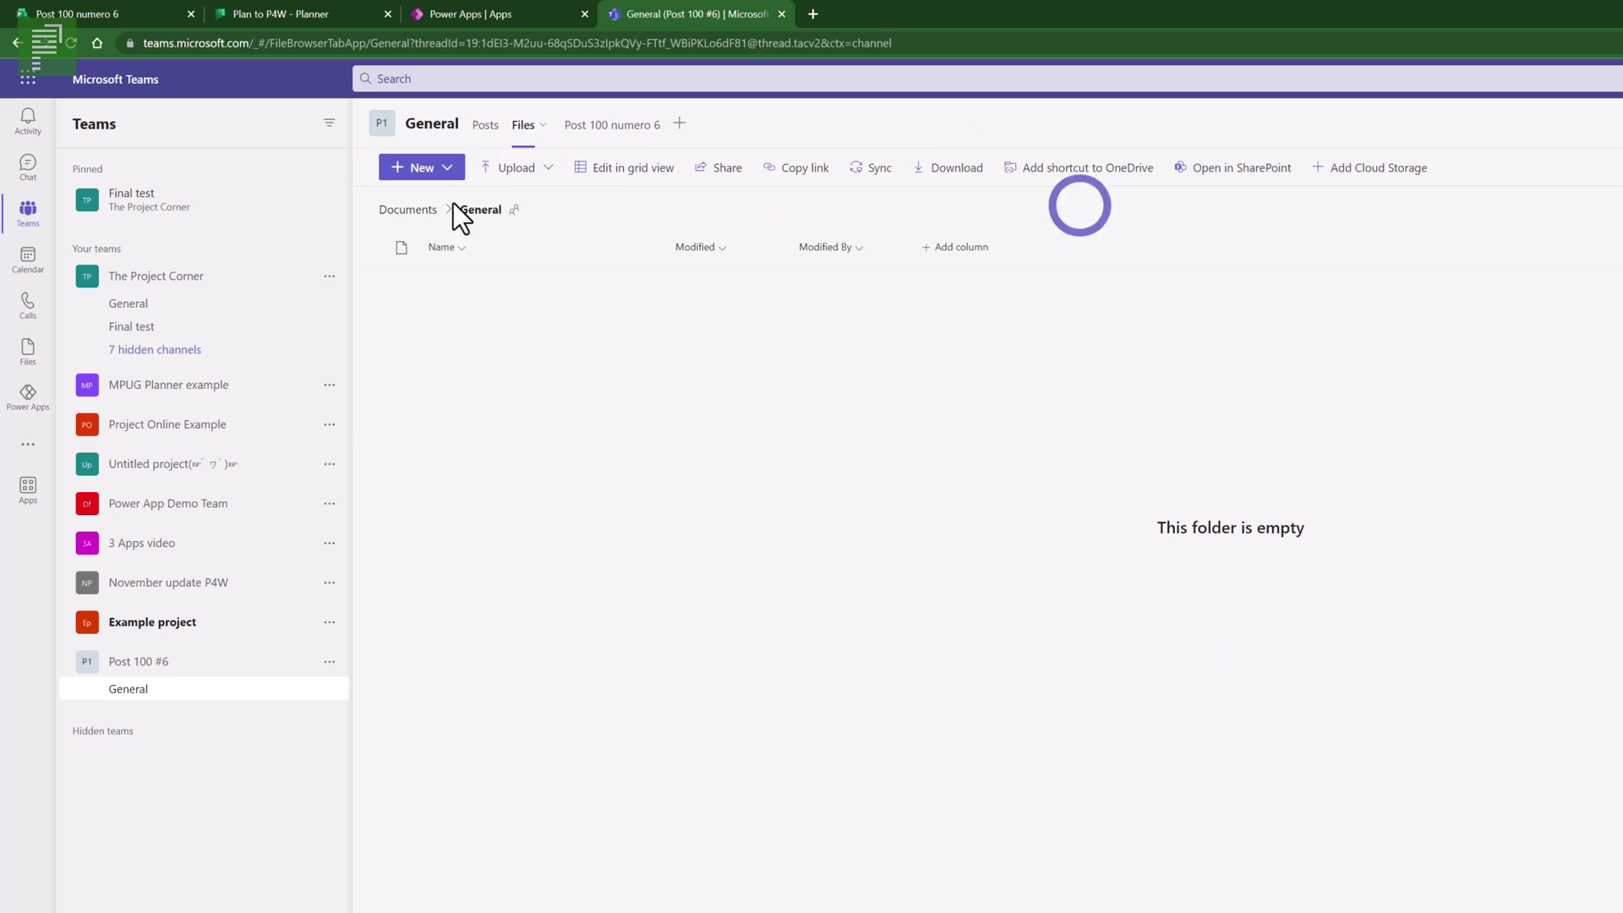
click(414, 211)
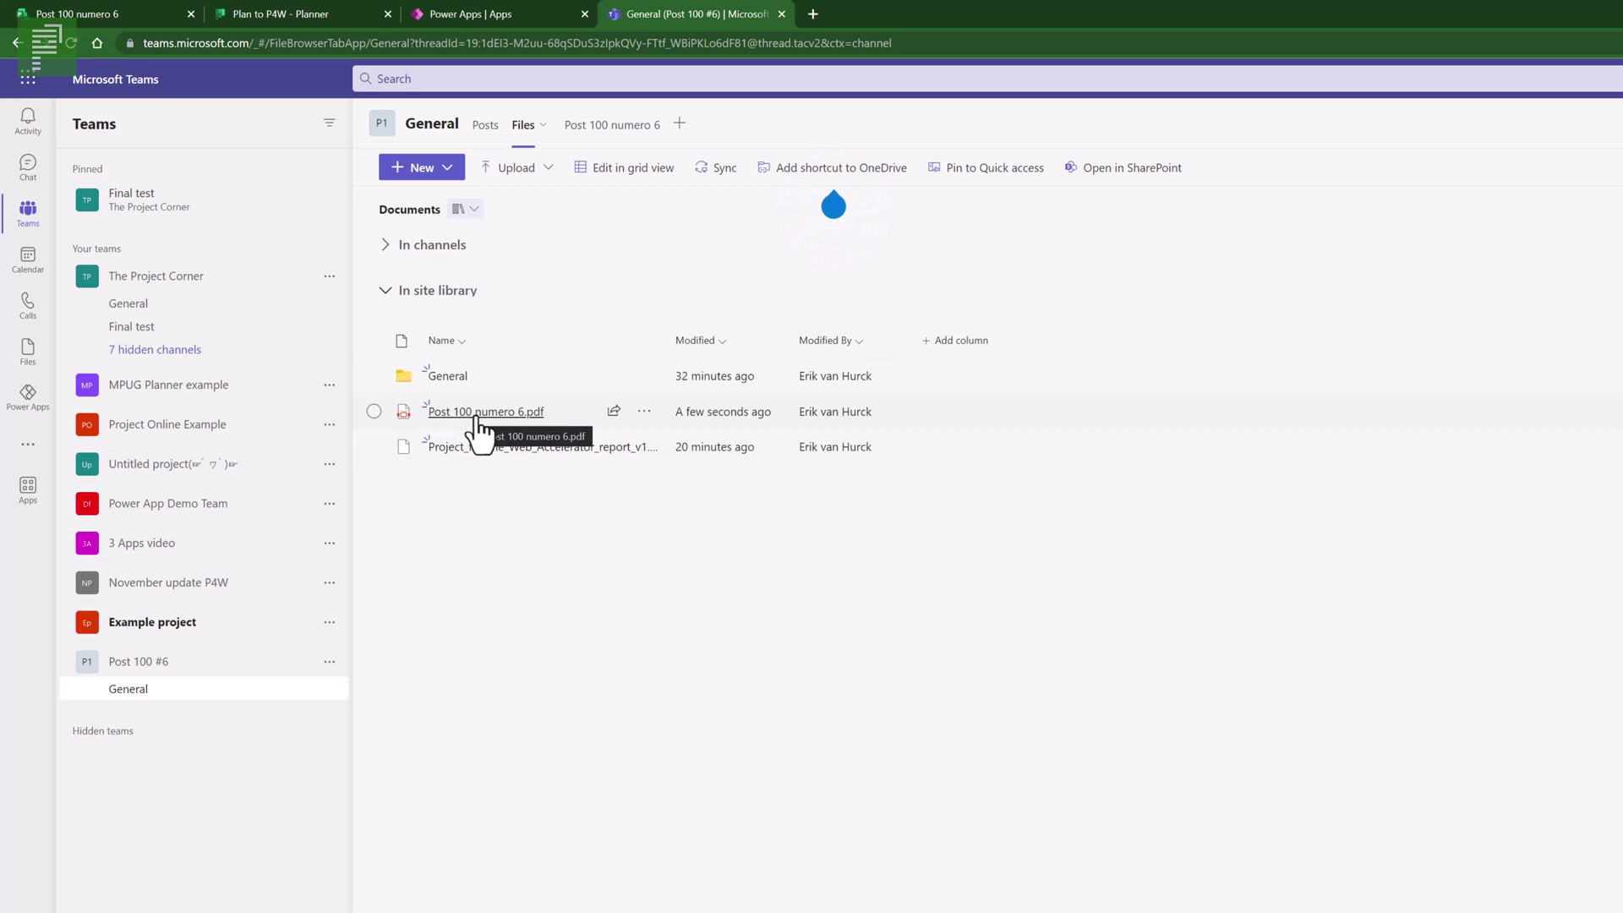
click(569, 127)
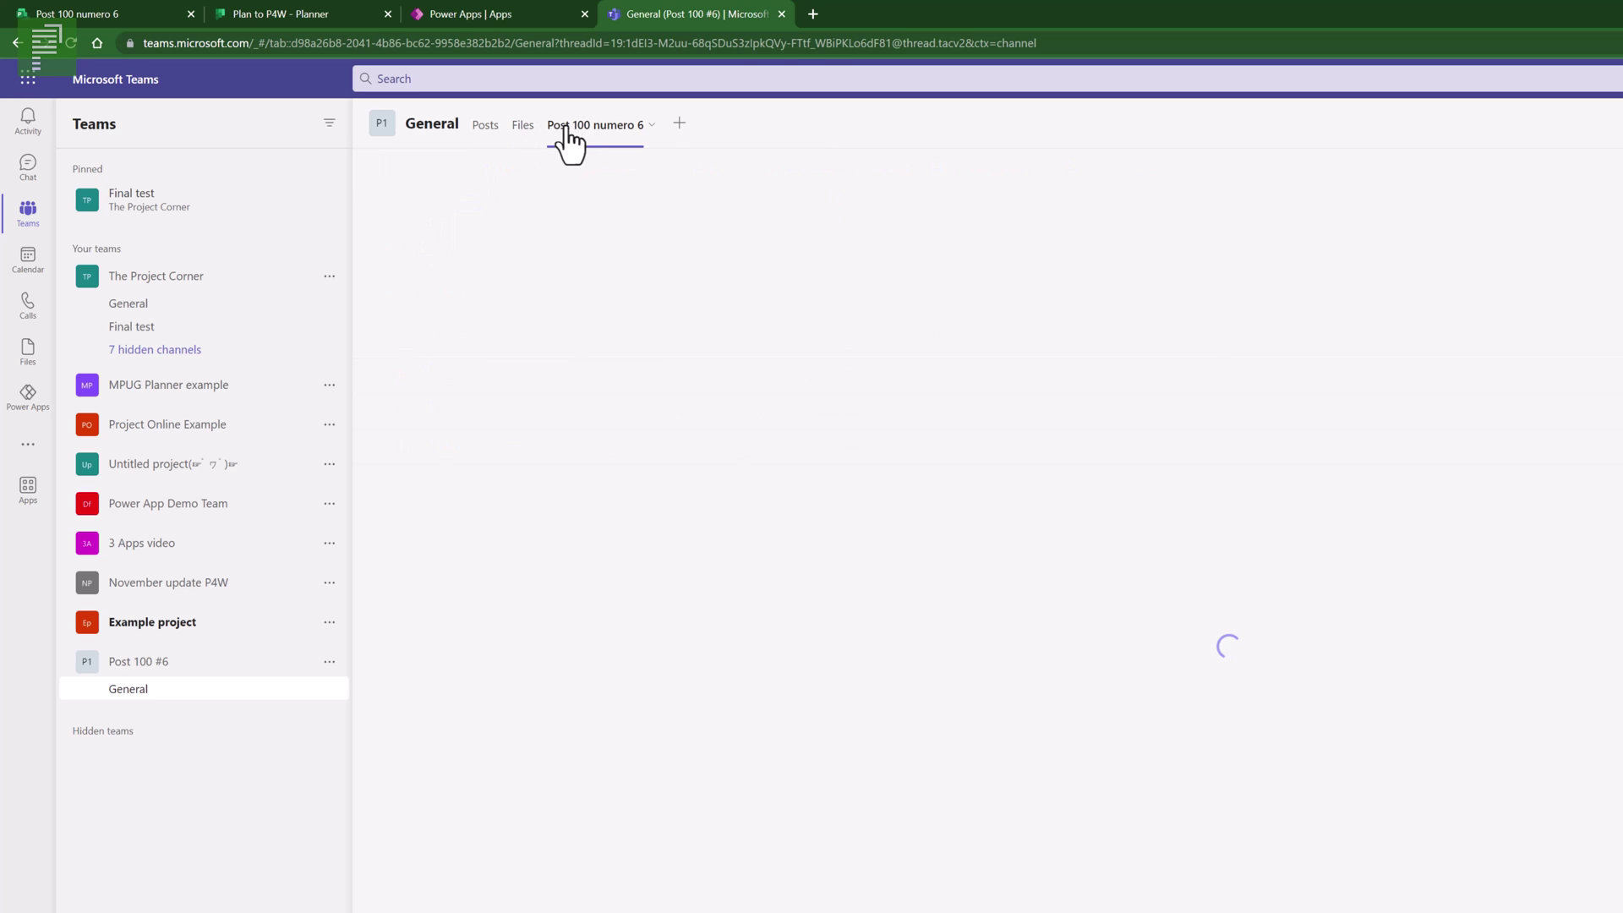
click(524, 127)
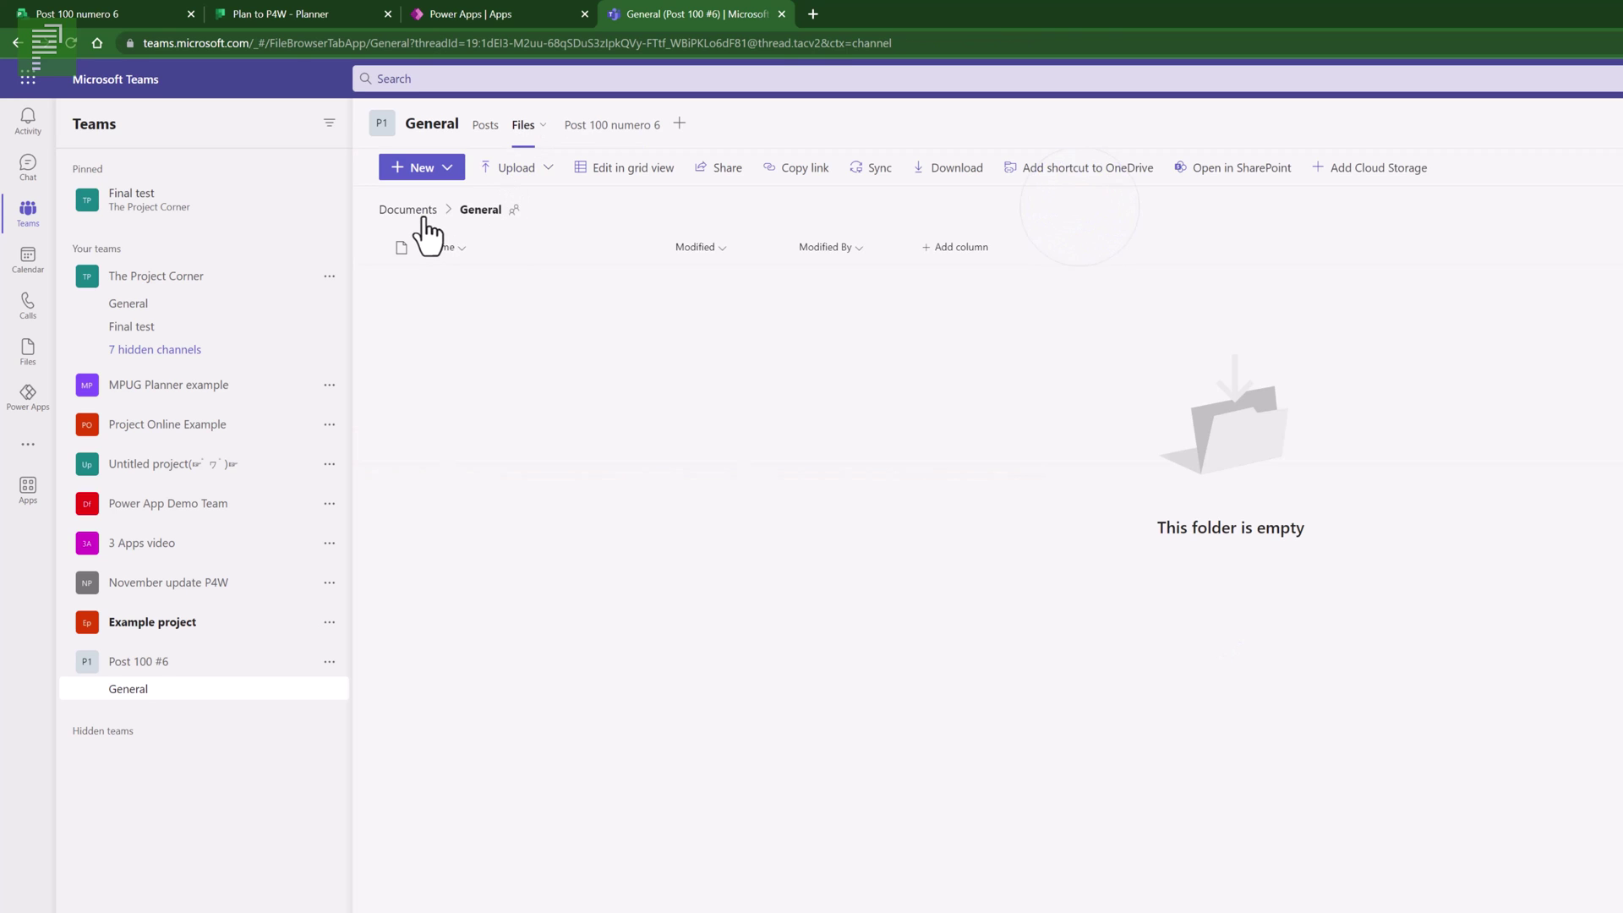
click(415, 212)
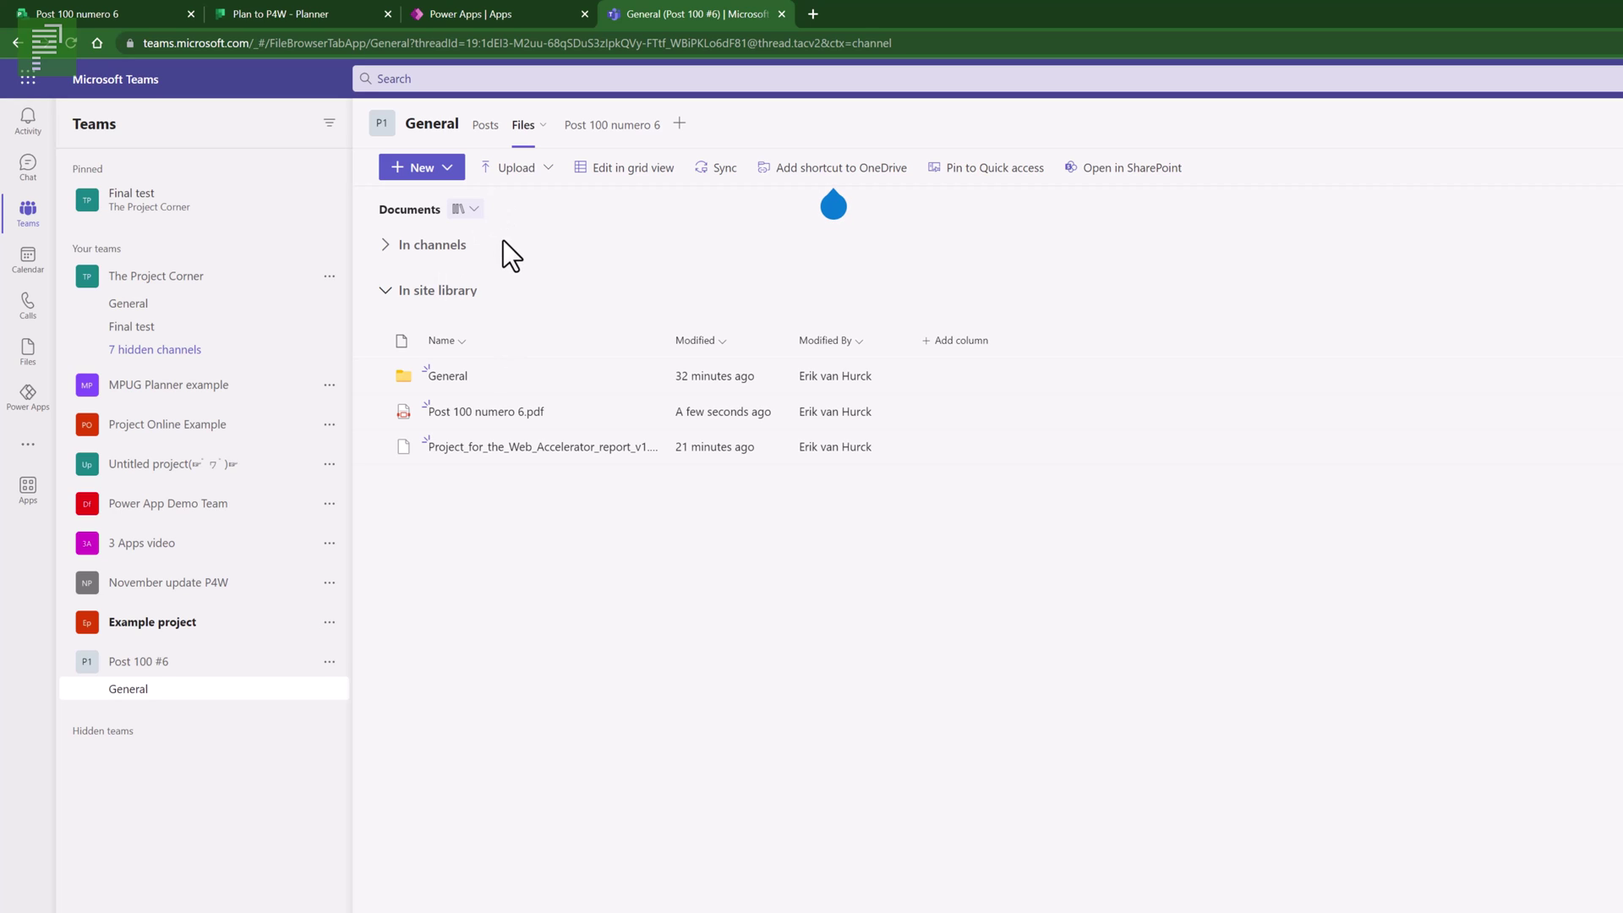
click(576, 129)
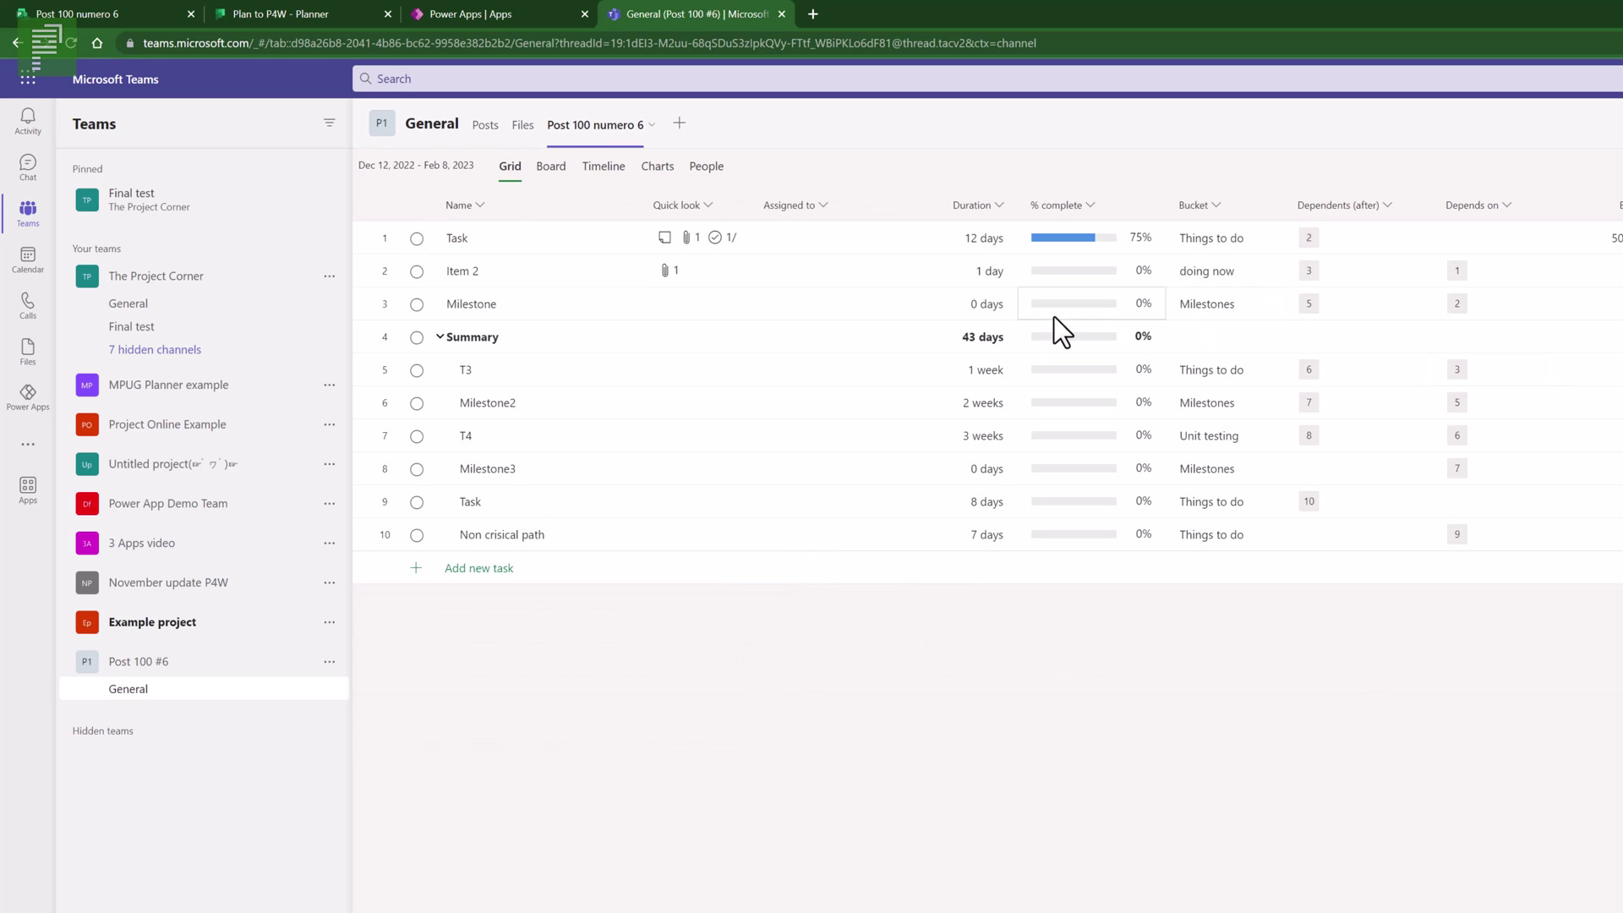
- Assign a team member to the first Task in its Assigned to column
click(858, 279)
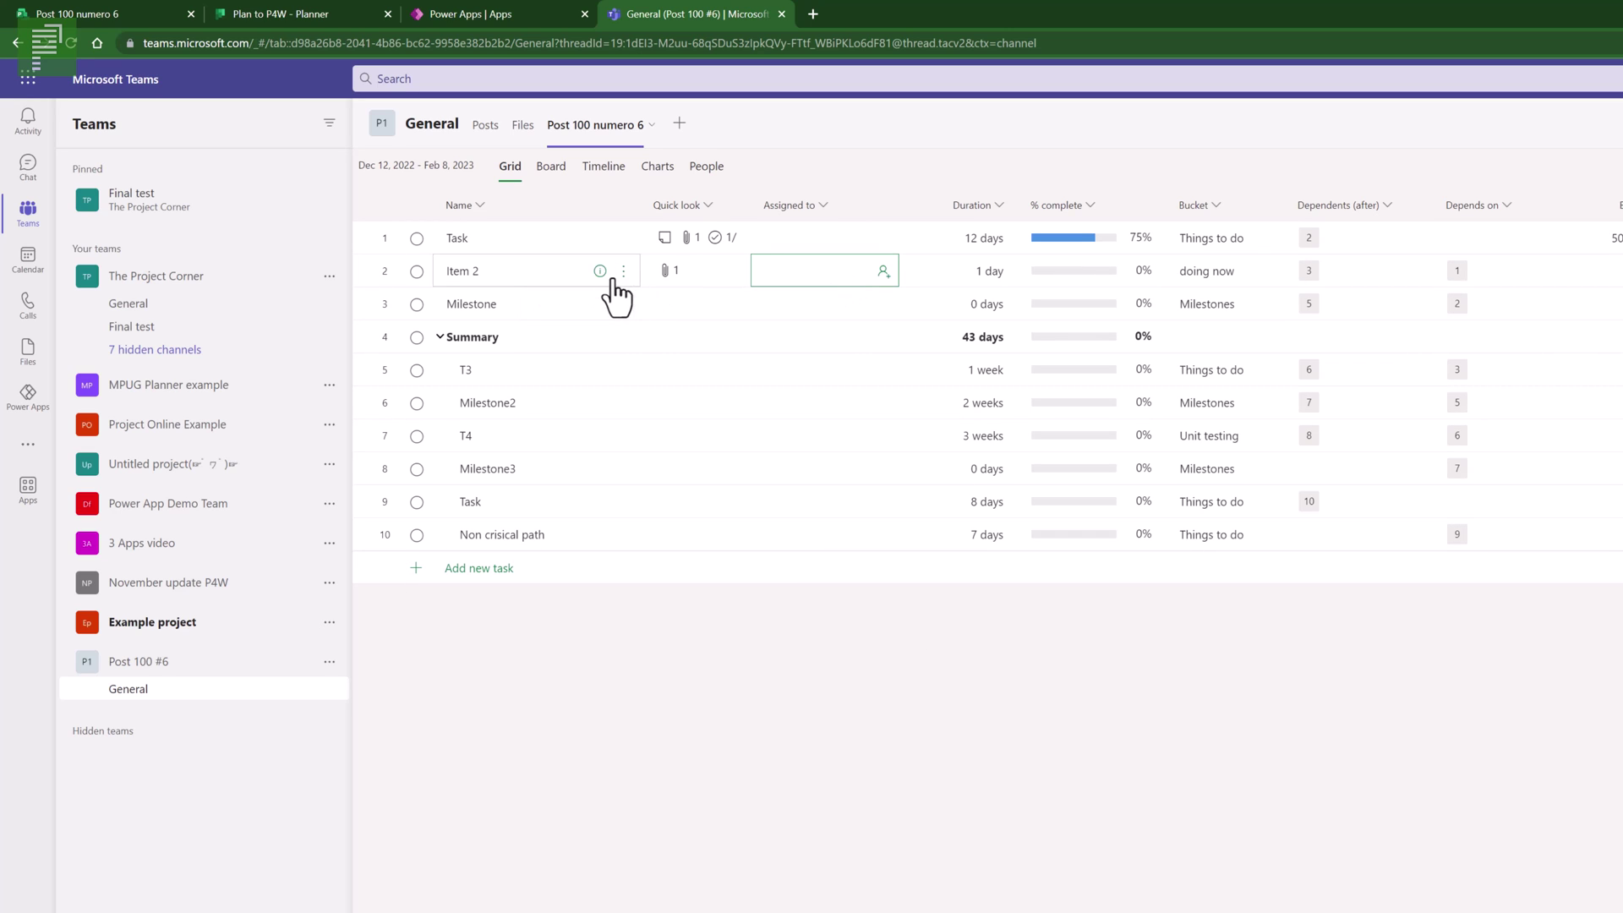
click(812, 237)
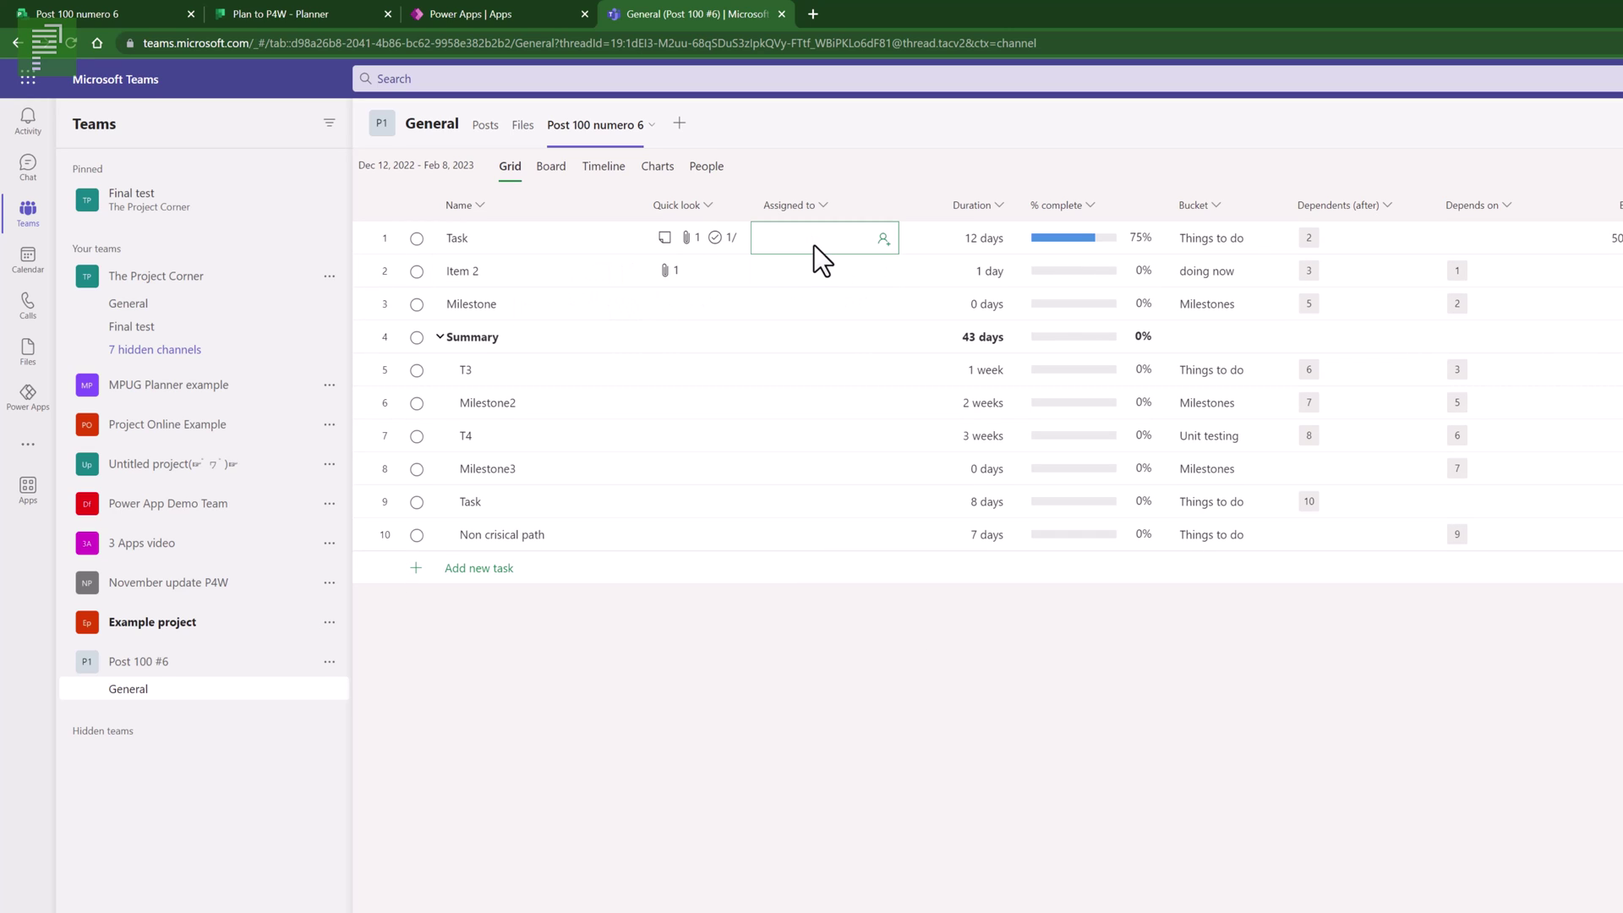
click(883, 239)
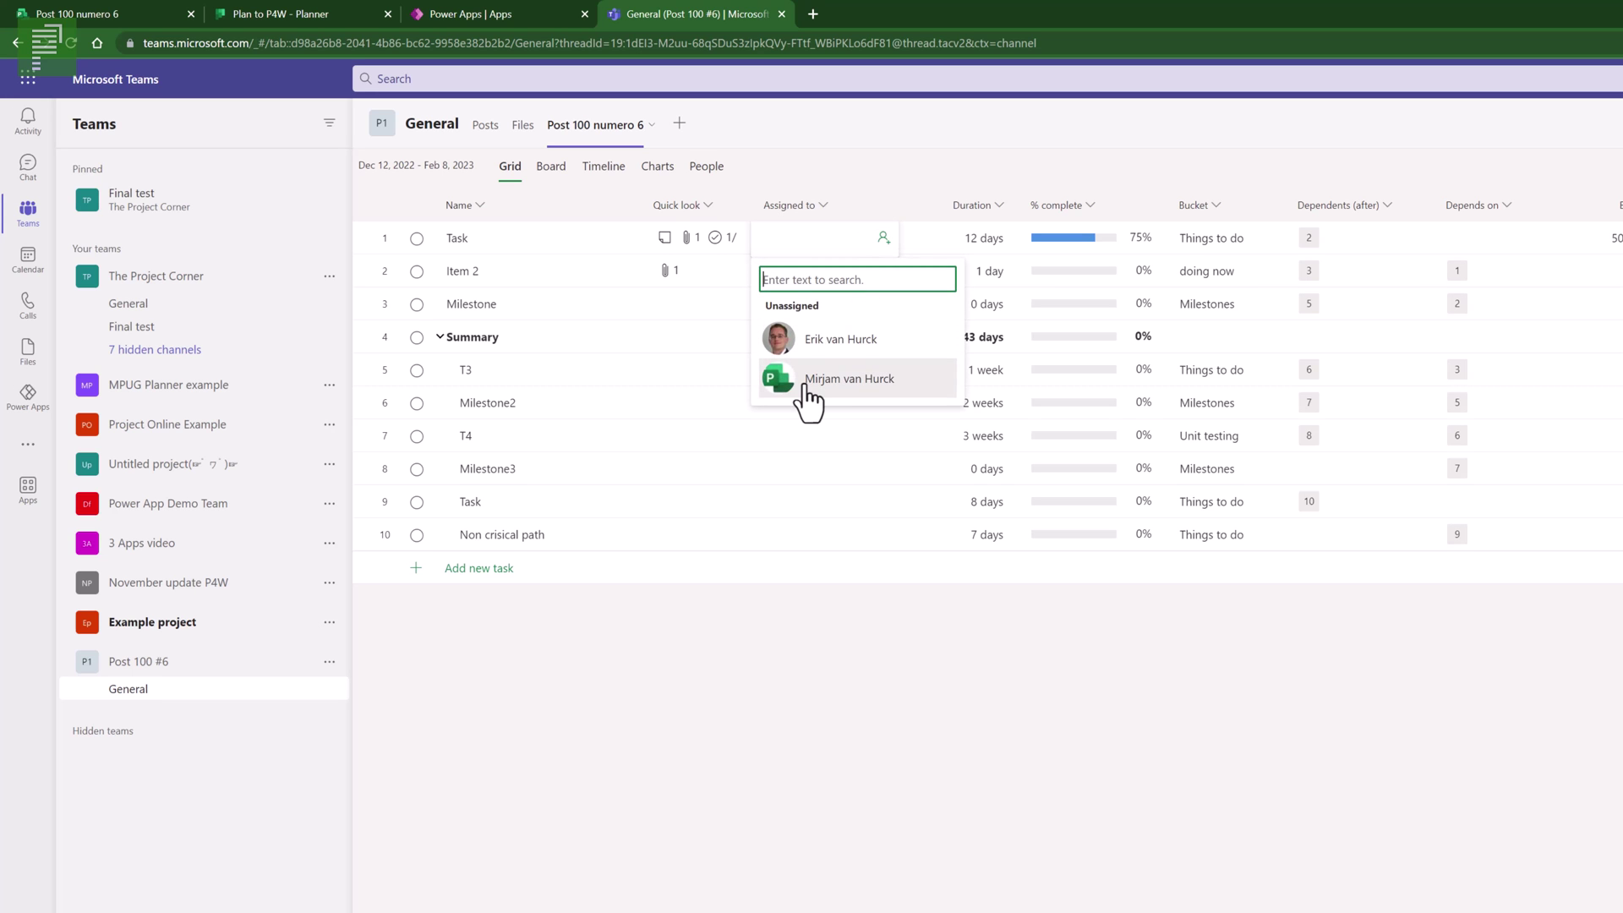
click(849, 378)
click(697, 272)
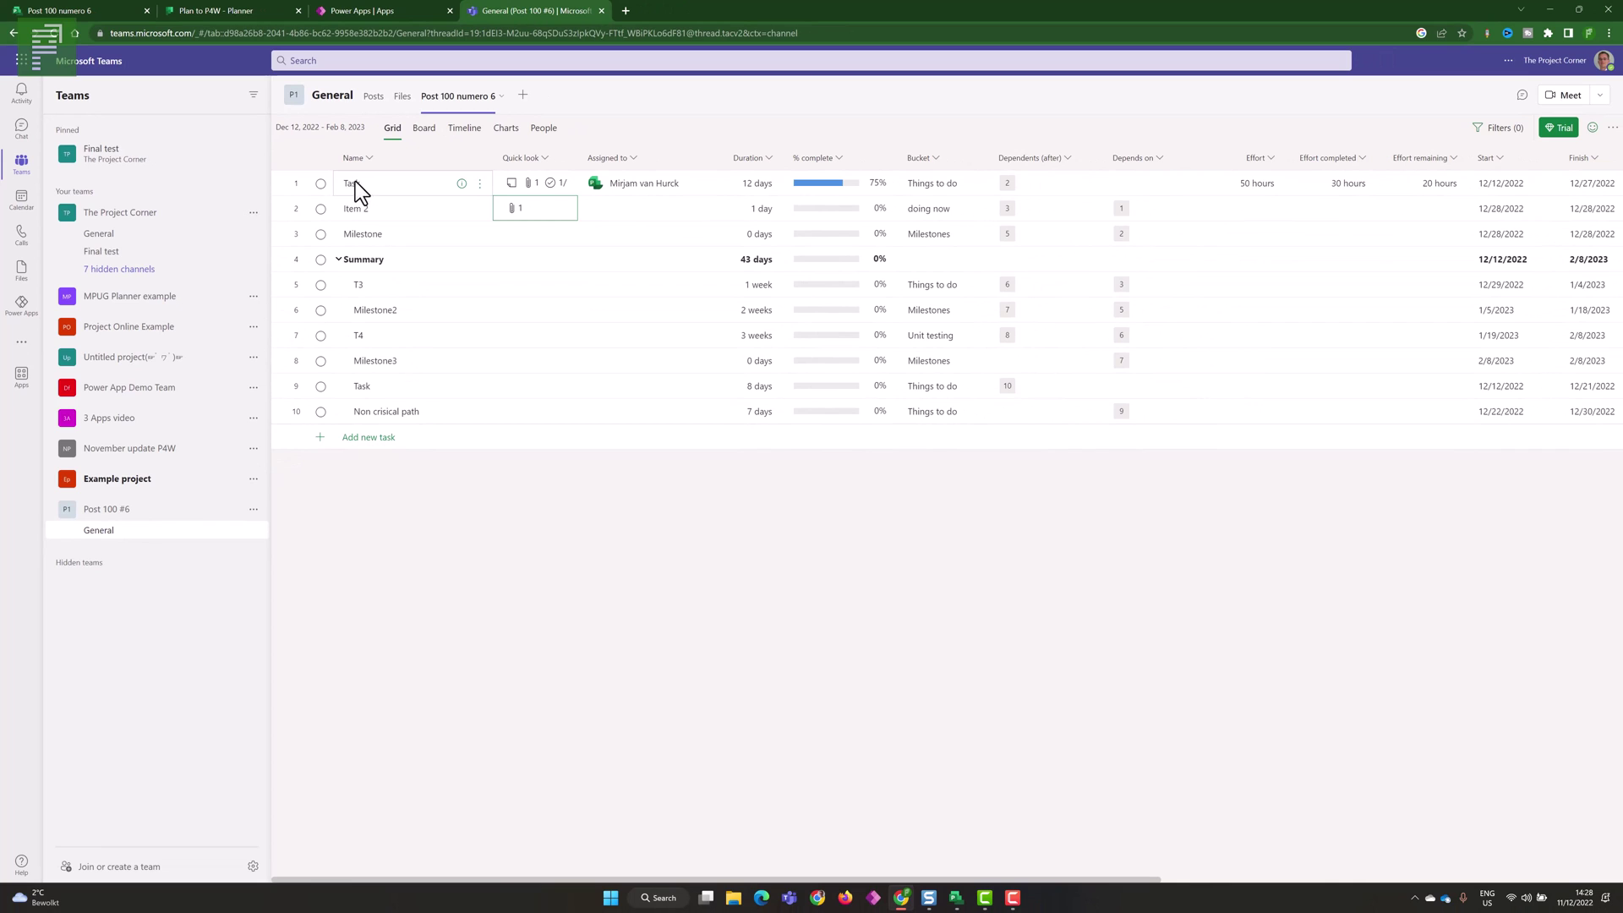
- Open the first Task's details and review its fields
click(353, 181)
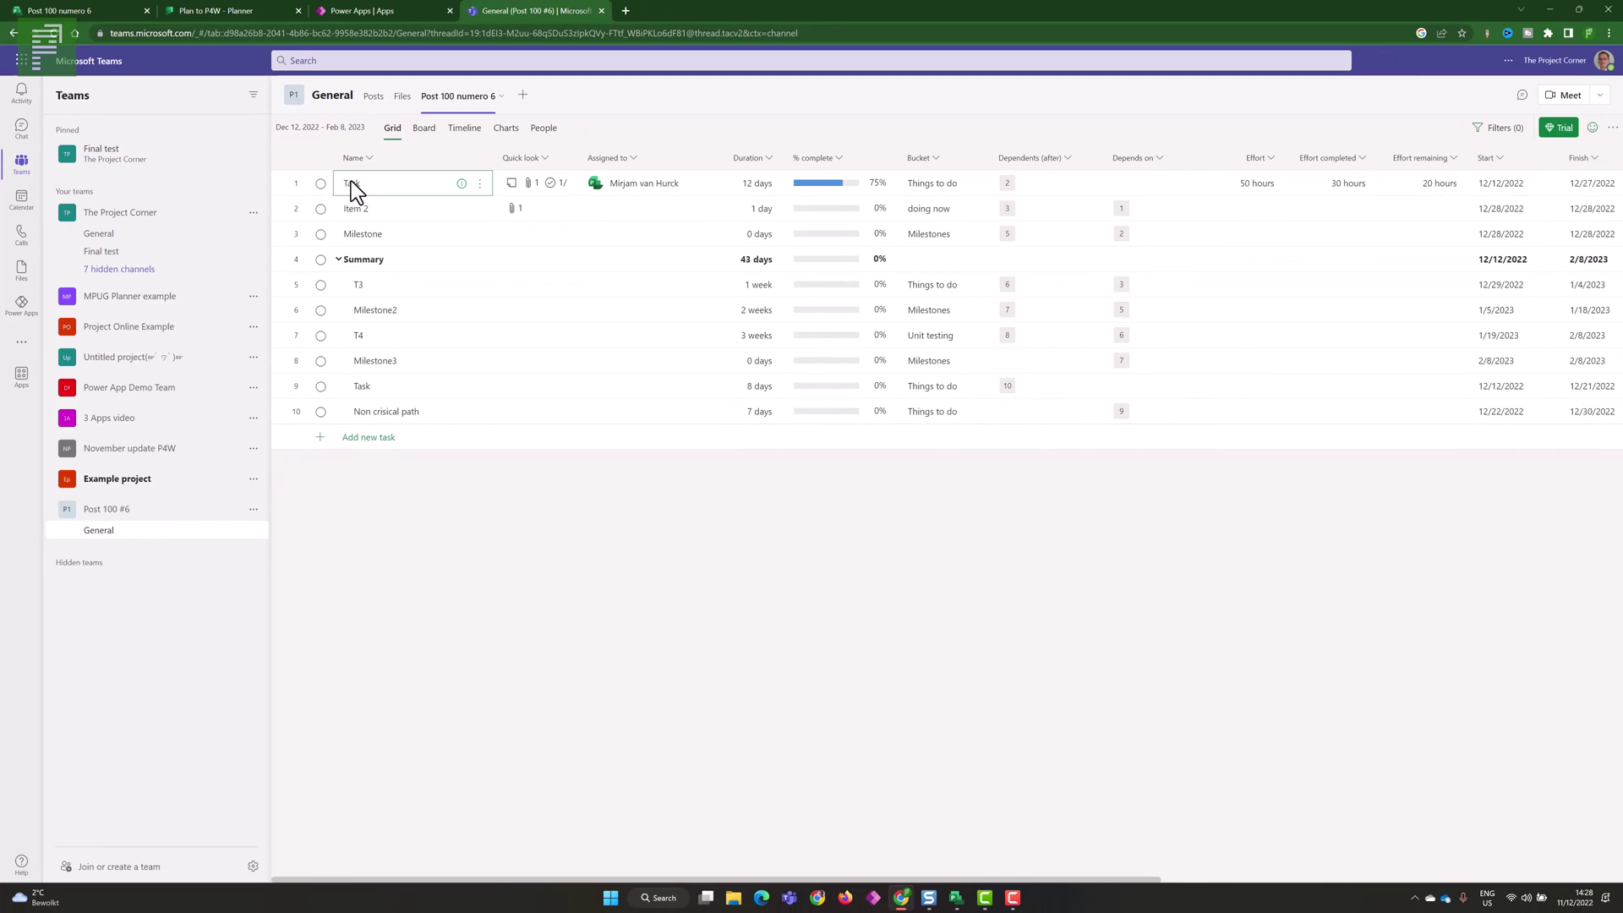
click(462, 183)
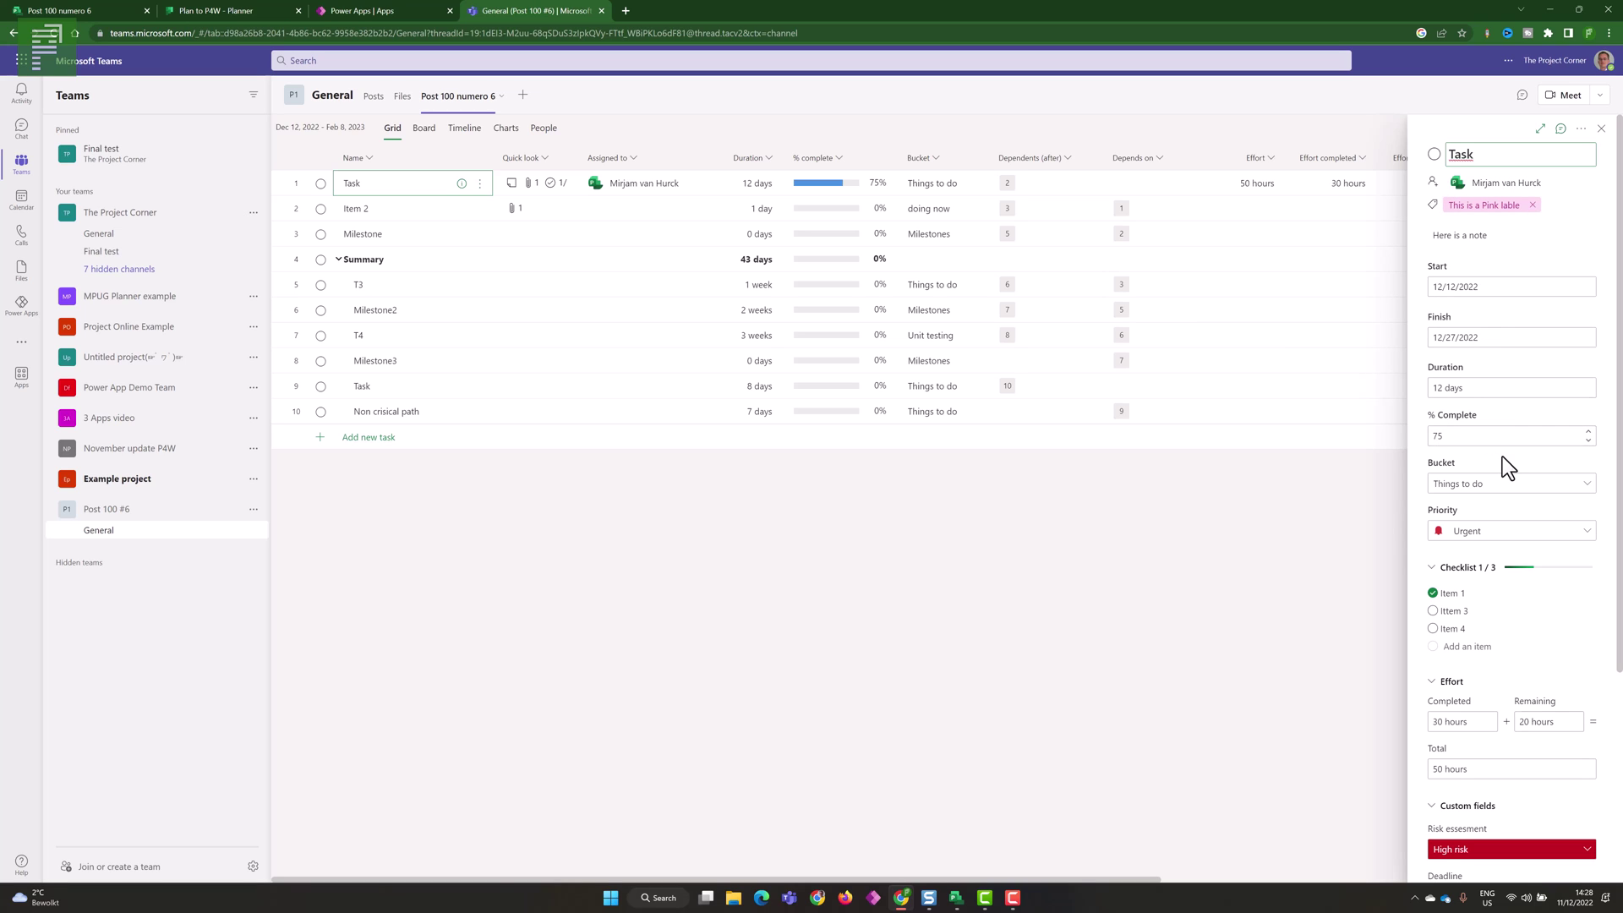
scroll(1509, 654, down, 3)
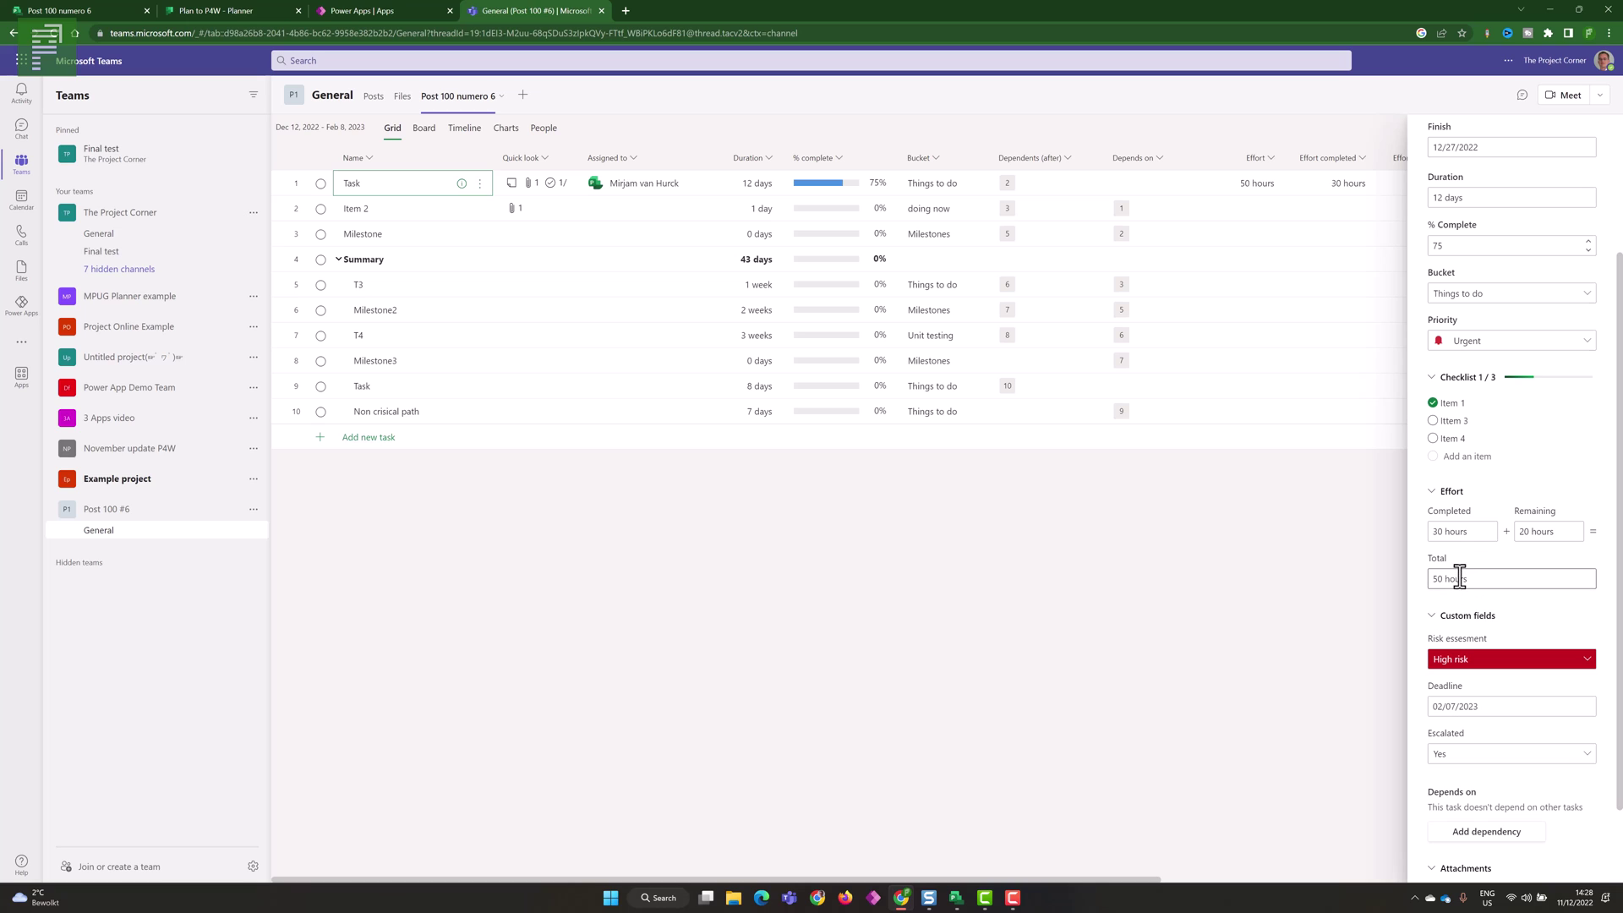
scroll(1493, 626, down, 2)
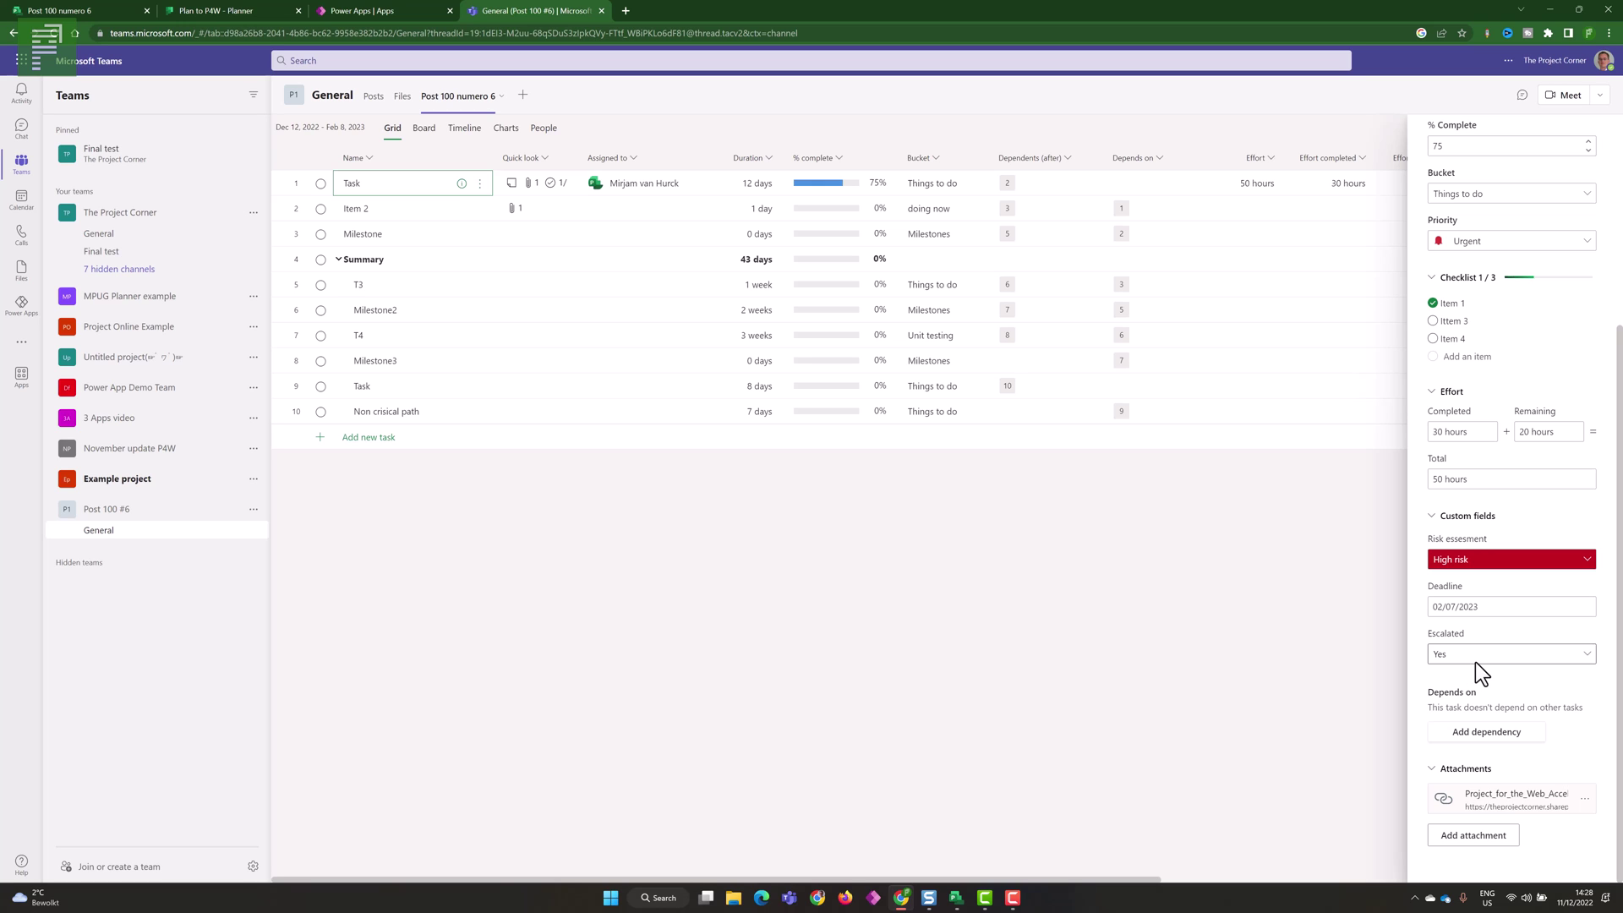
scroll(1474, 662, up, 4)
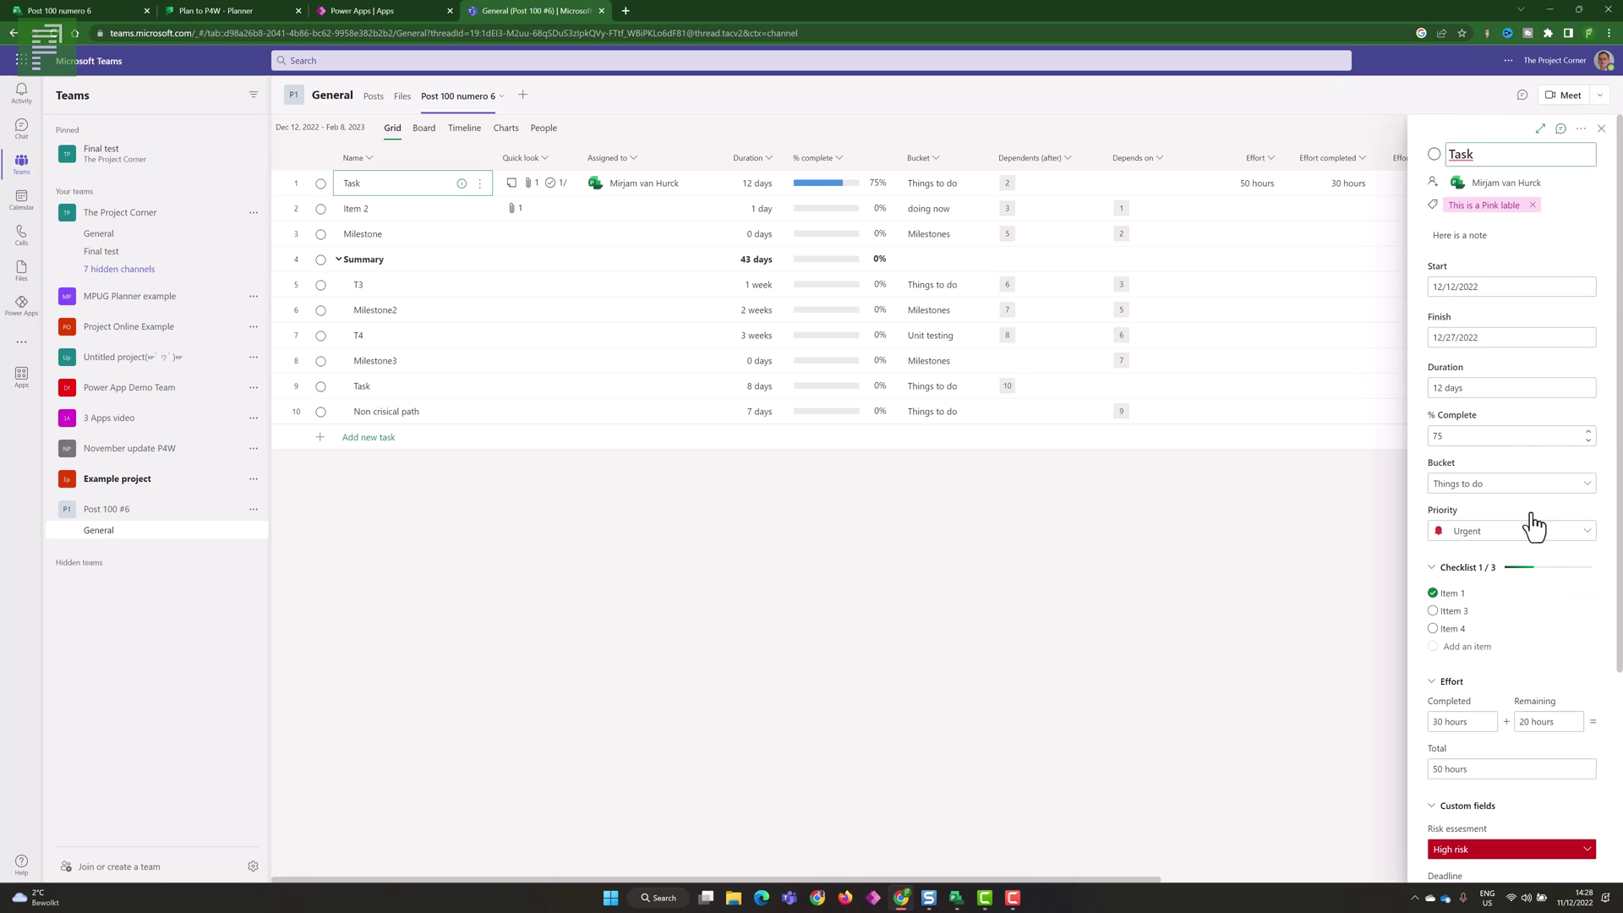
- Post a message in the Task conversation that mentions the assignee and asks how this task is progressing
click(1563, 131)
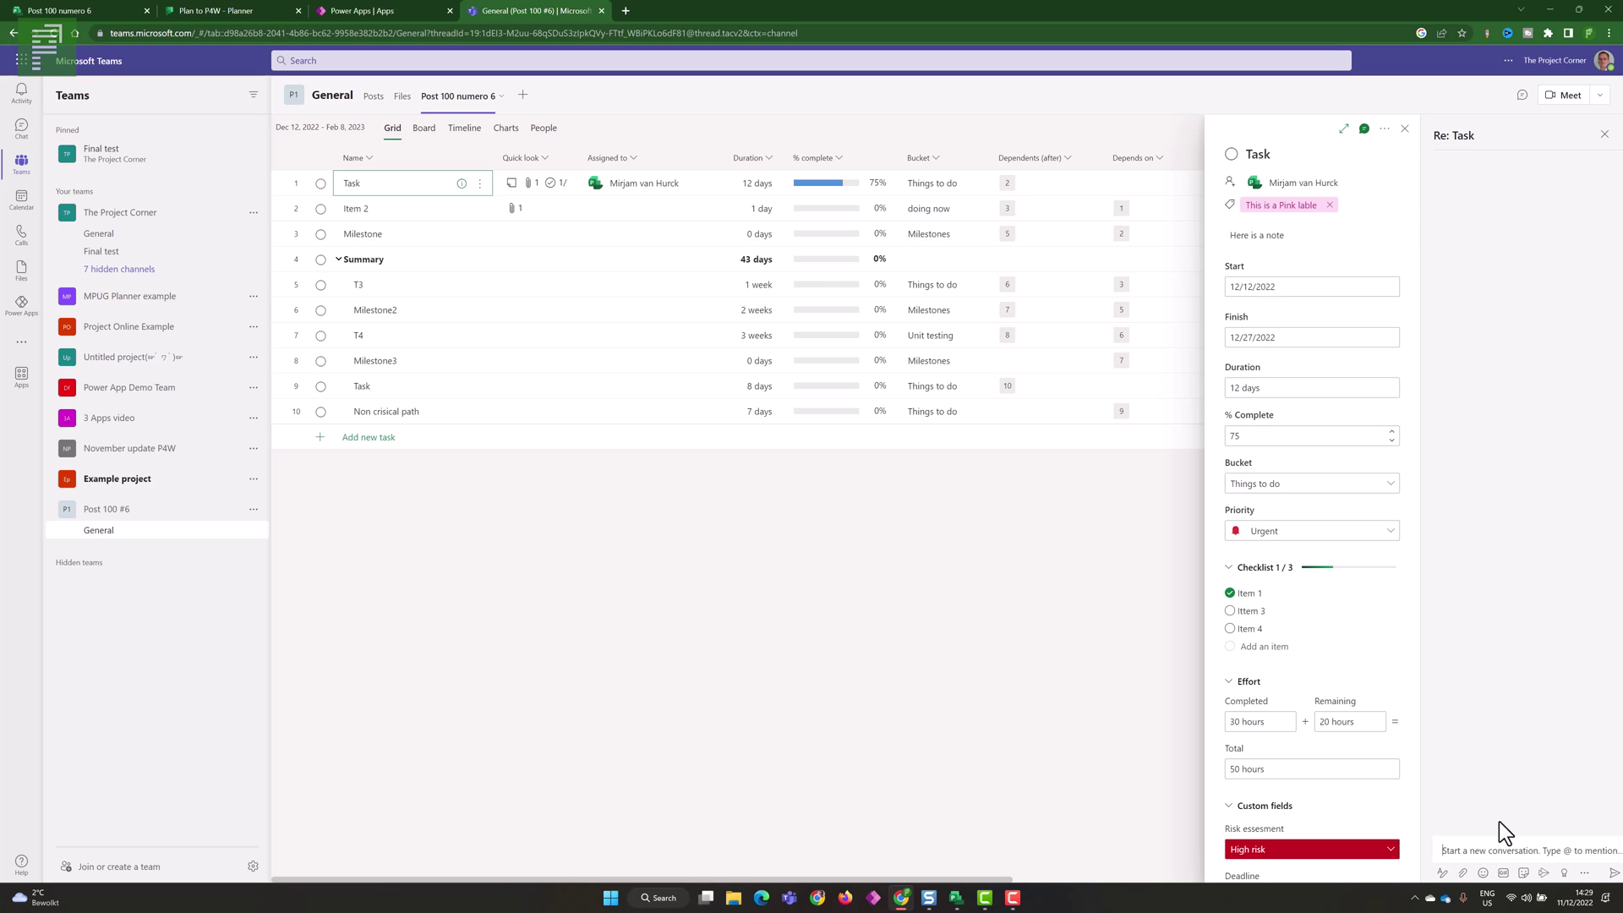
text(@Mirjam)
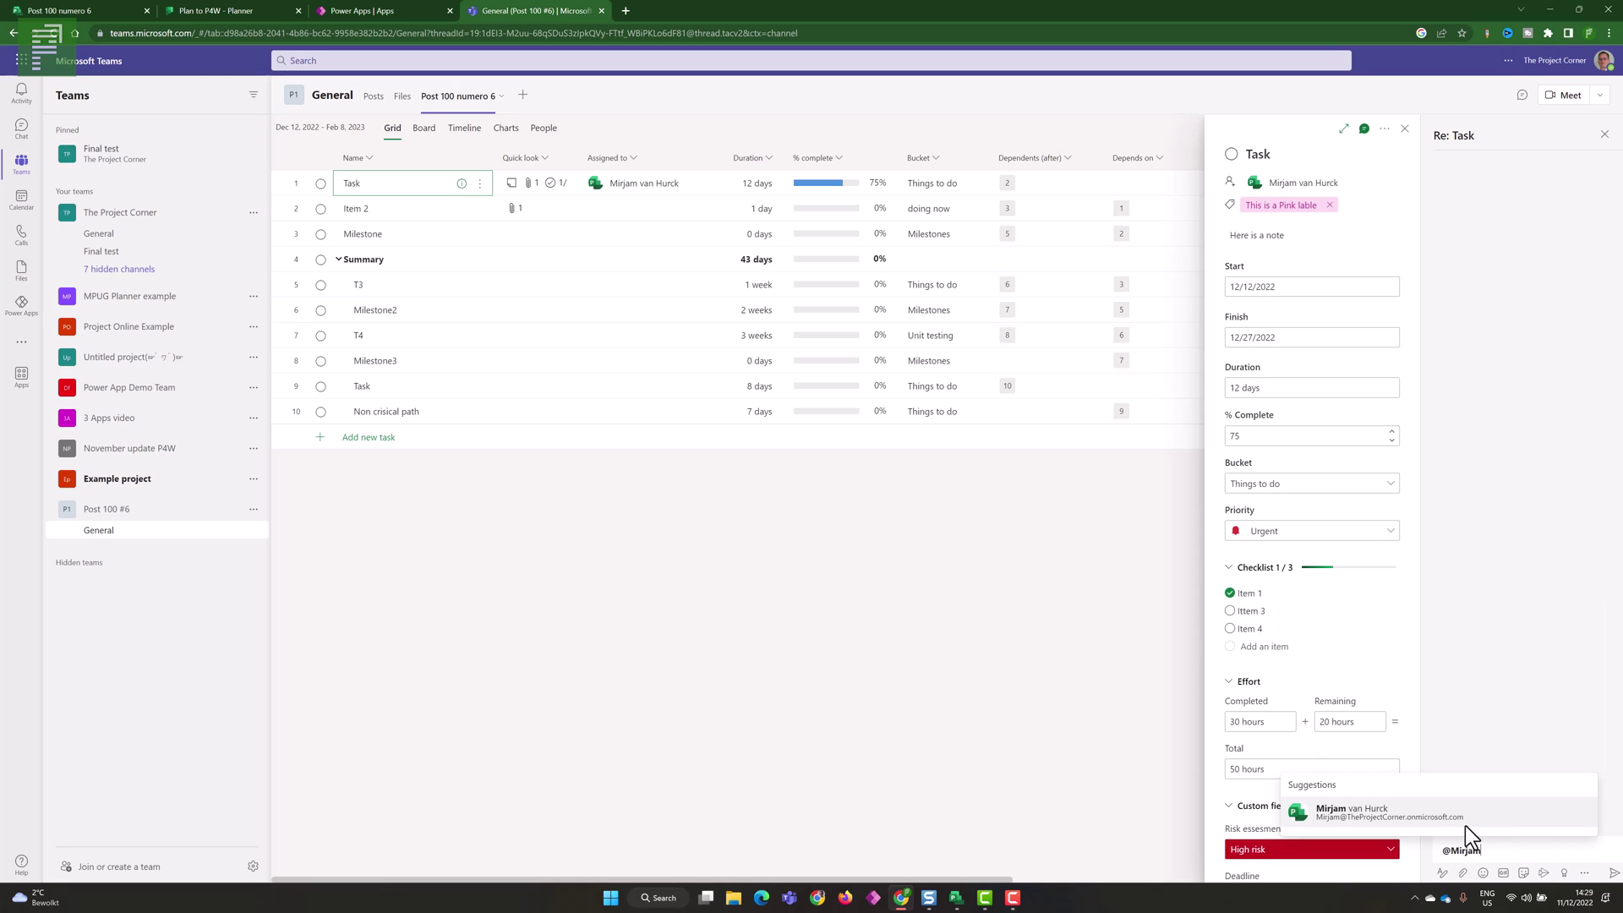
click(1464, 825)
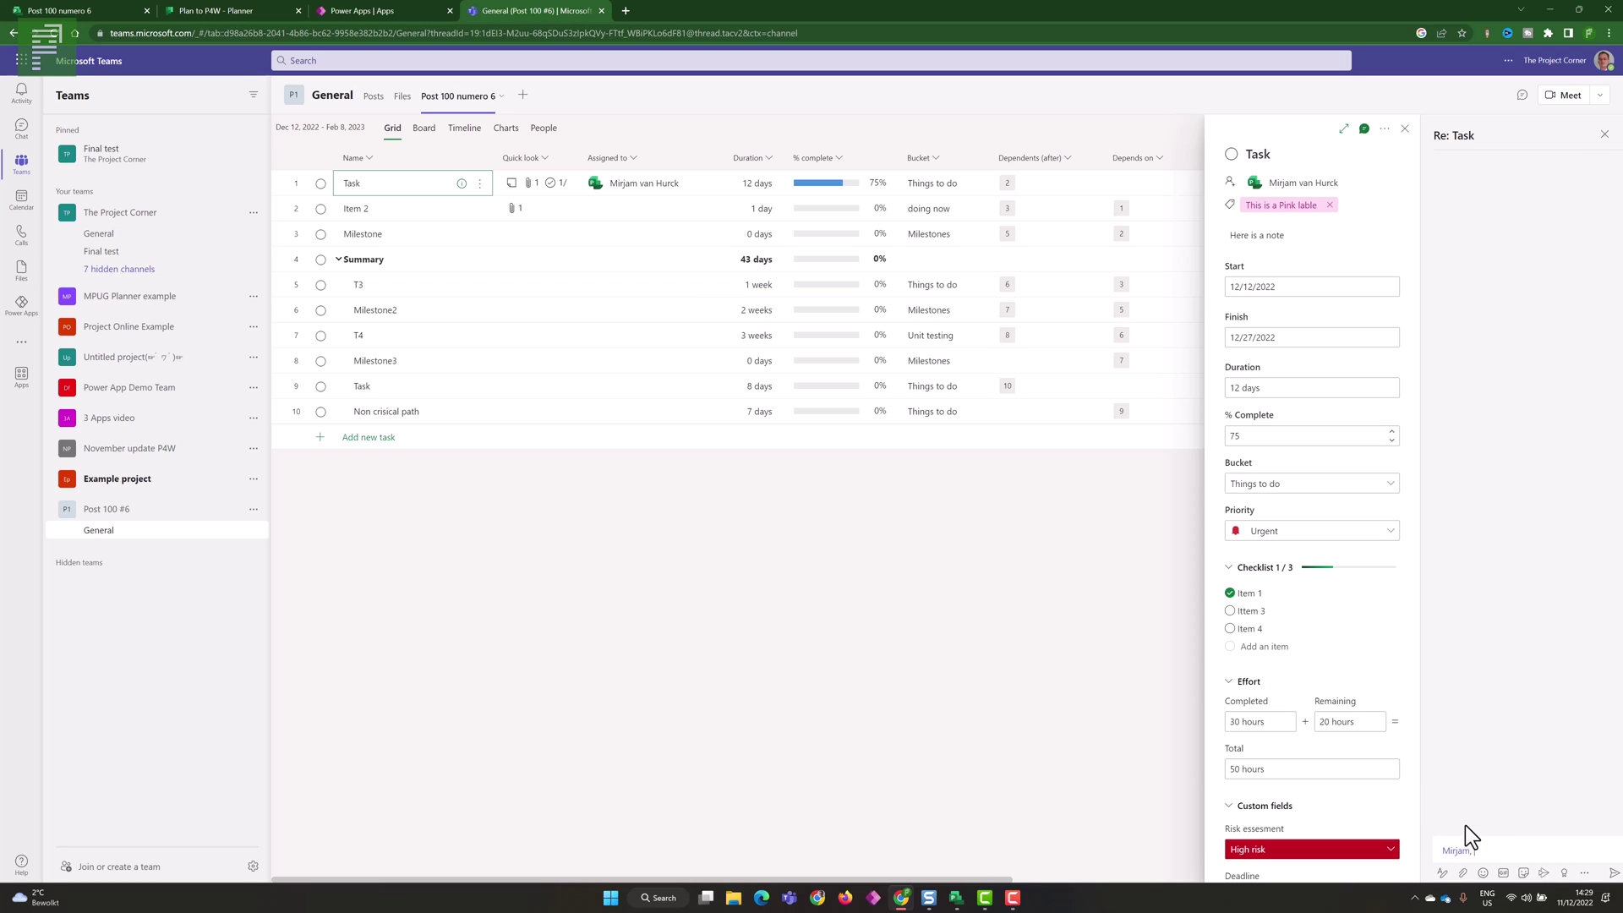
text(, how is this task progressing?)
click(1613, 874)
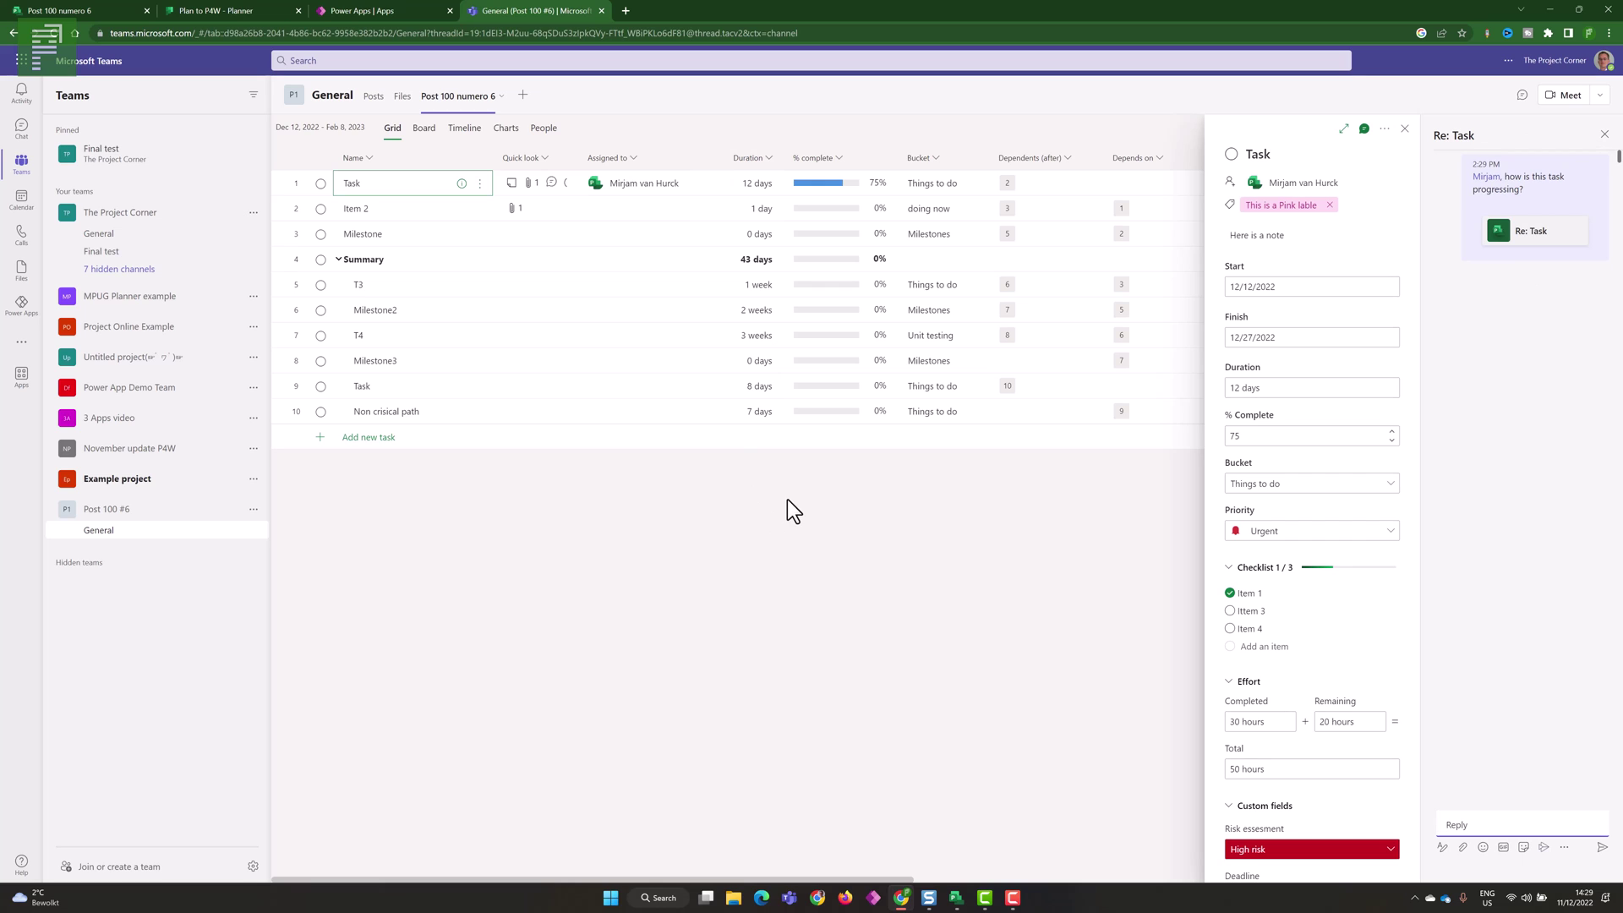
- Open the first Task from its Re: Task card in the channel's Posts feed
click(373, 97)
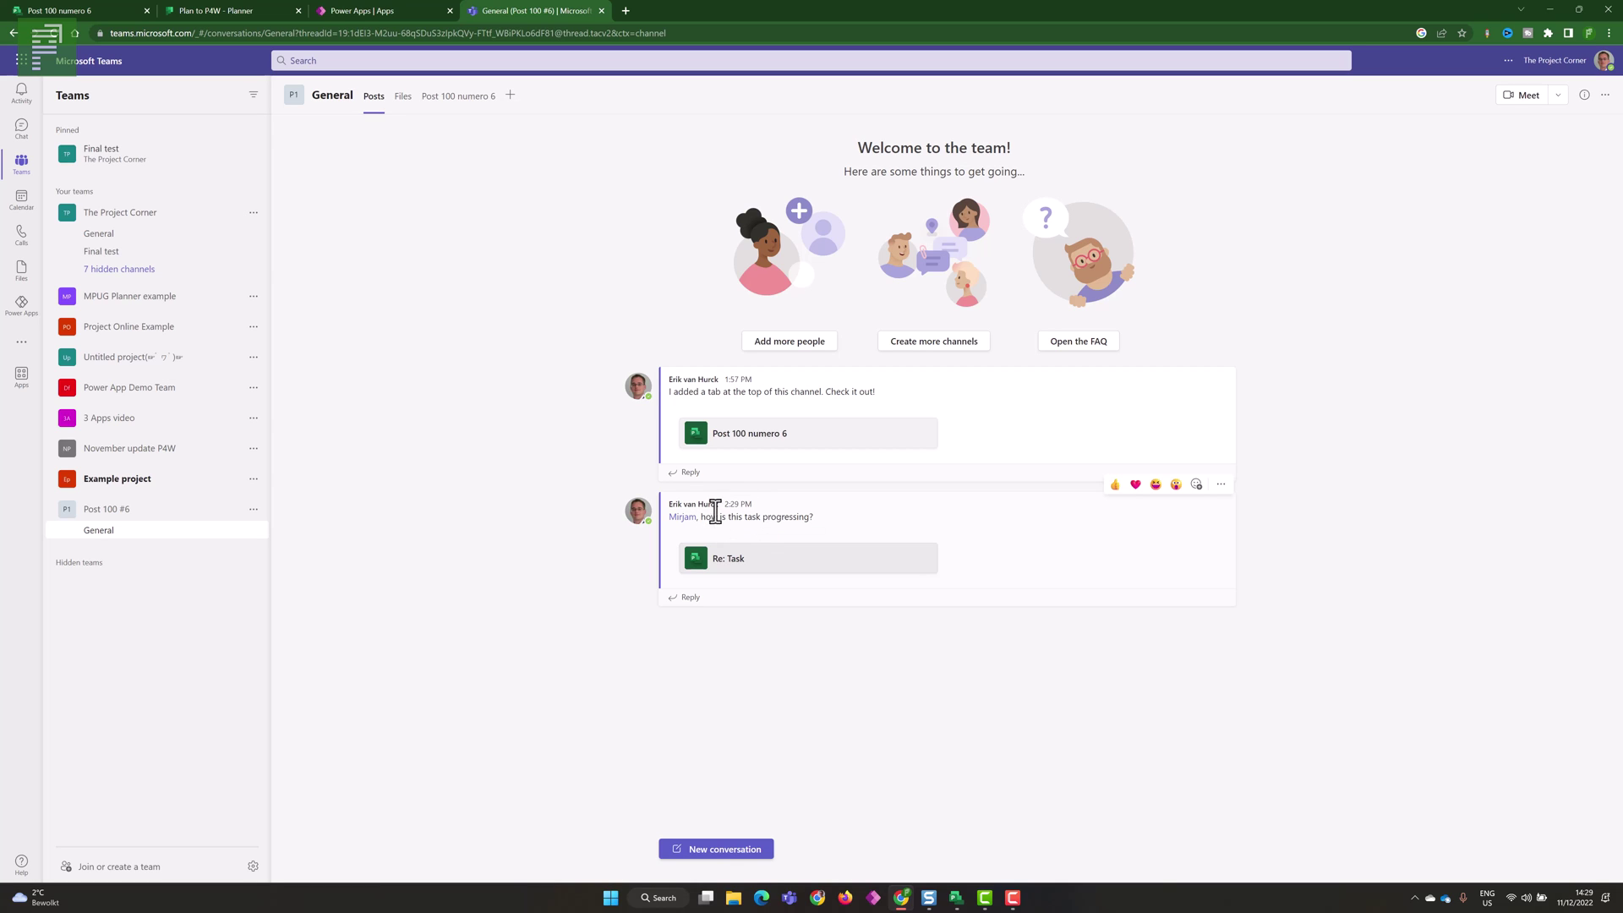
click(715, 566)
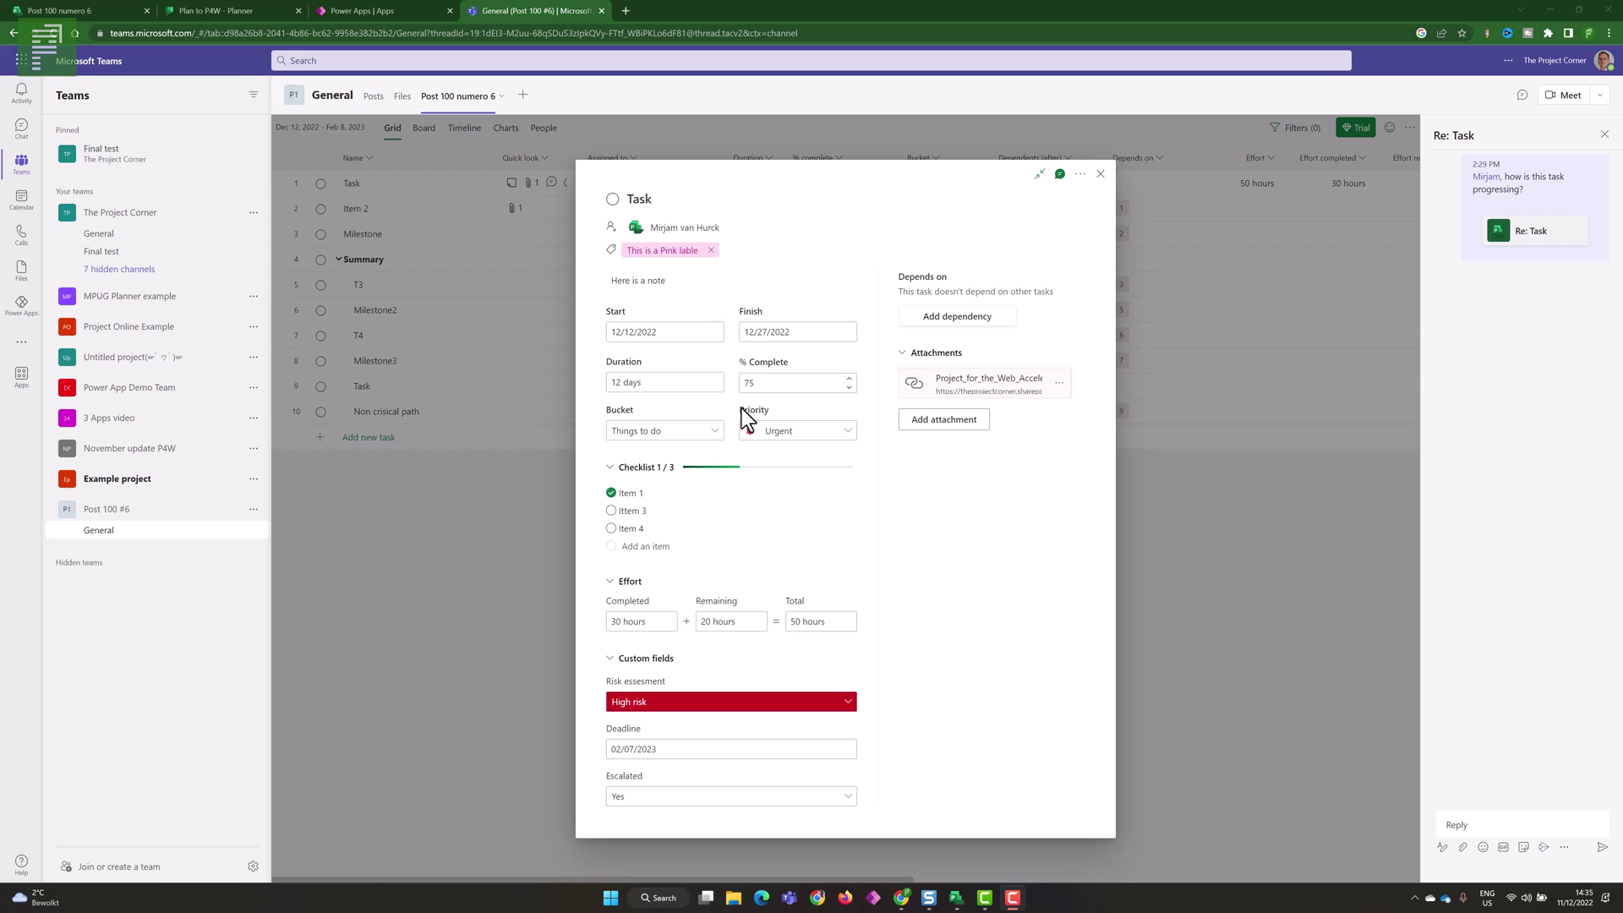
- Tick checklist Item 3 and set completed effort to 40 hours
click(611, 511)
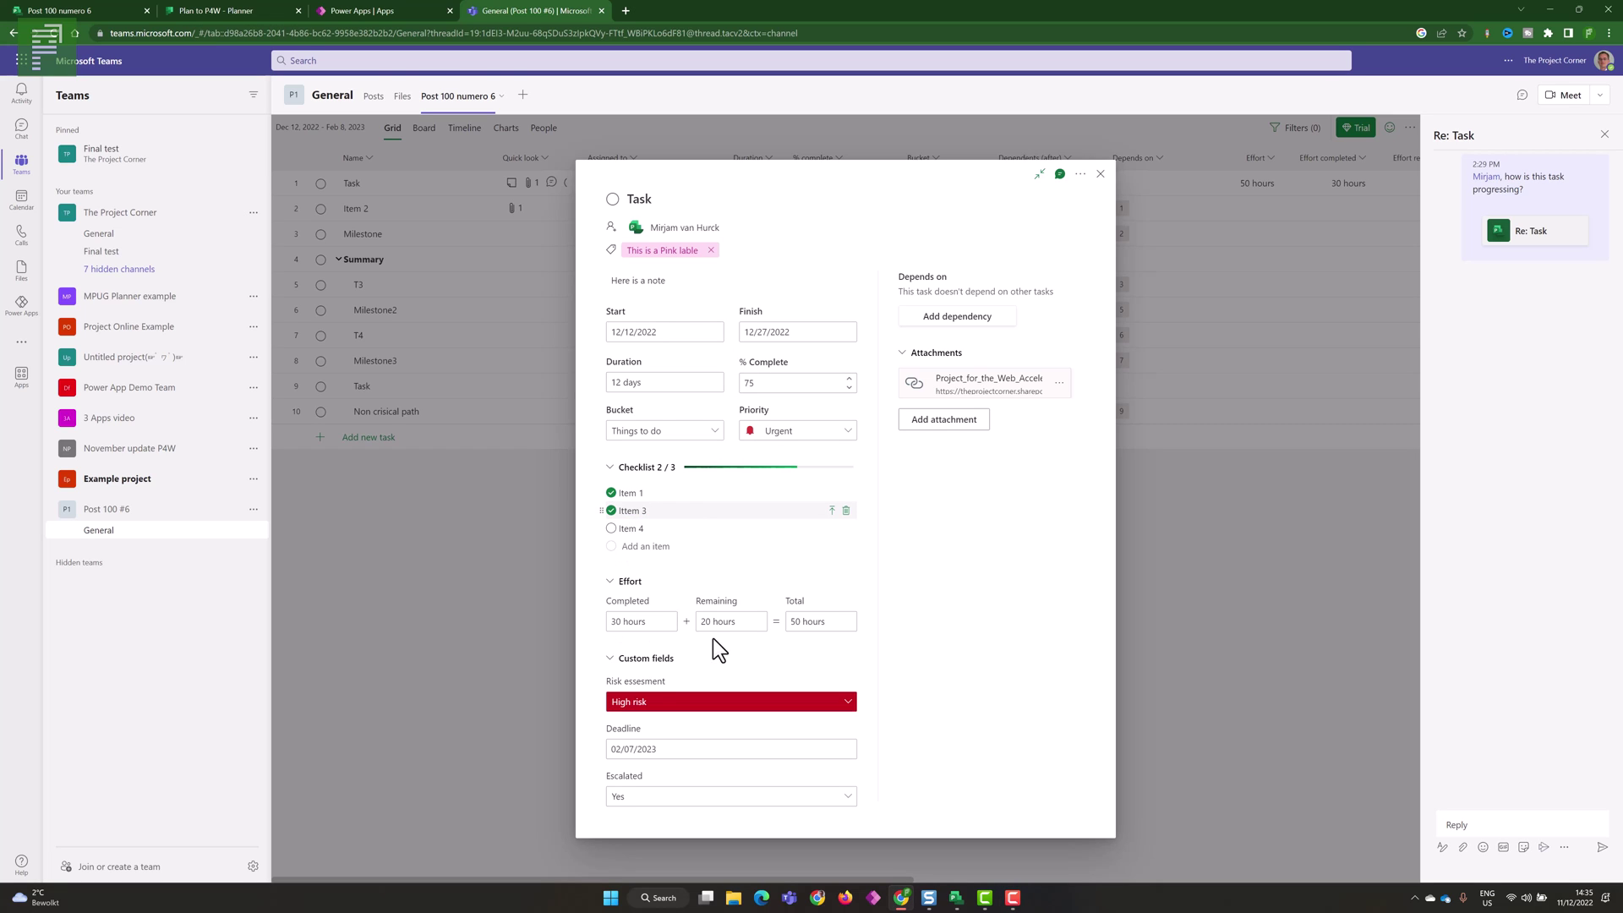
click(620, 626)
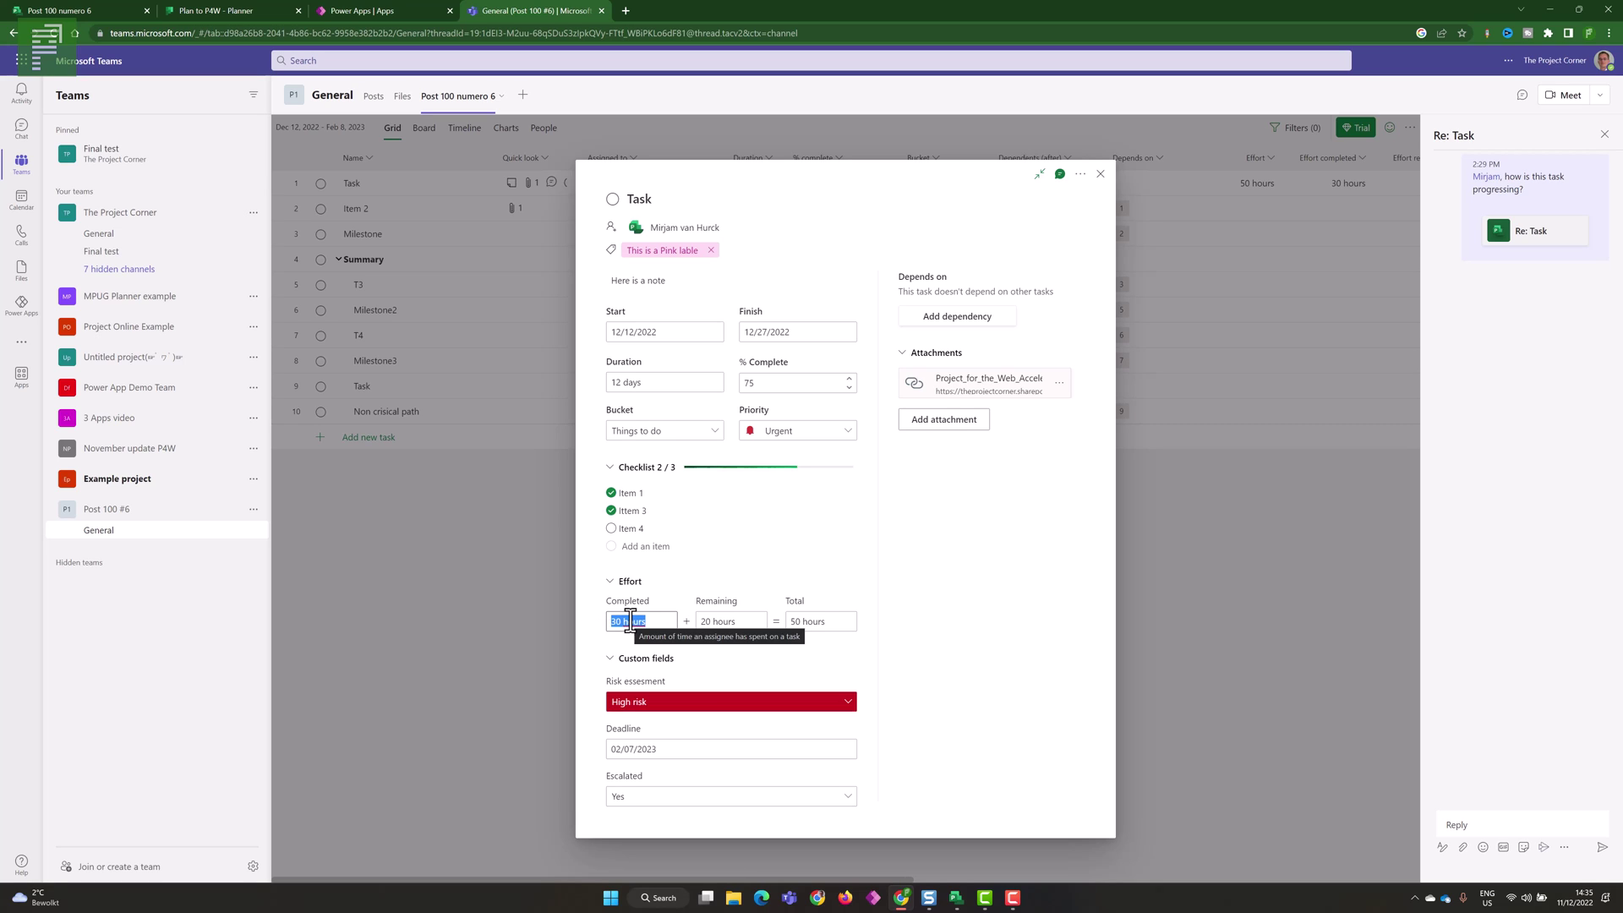
text(40)
key(Return)
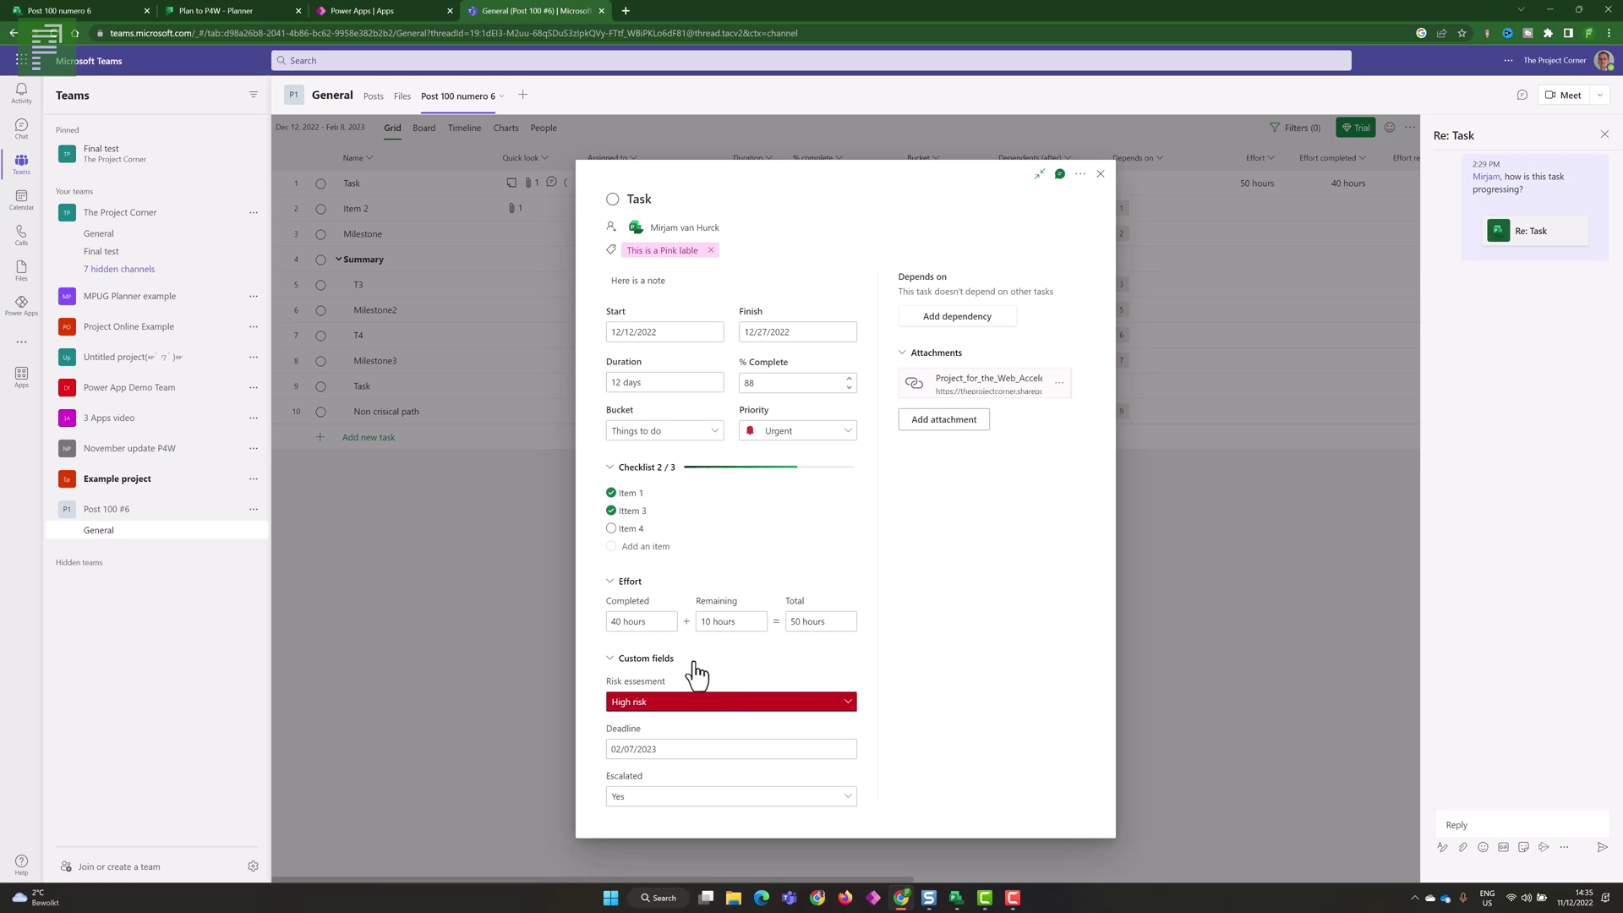
- Set the risk to Low, Escalated to No, and the deadline to 01/30/2023
click(720, 707)
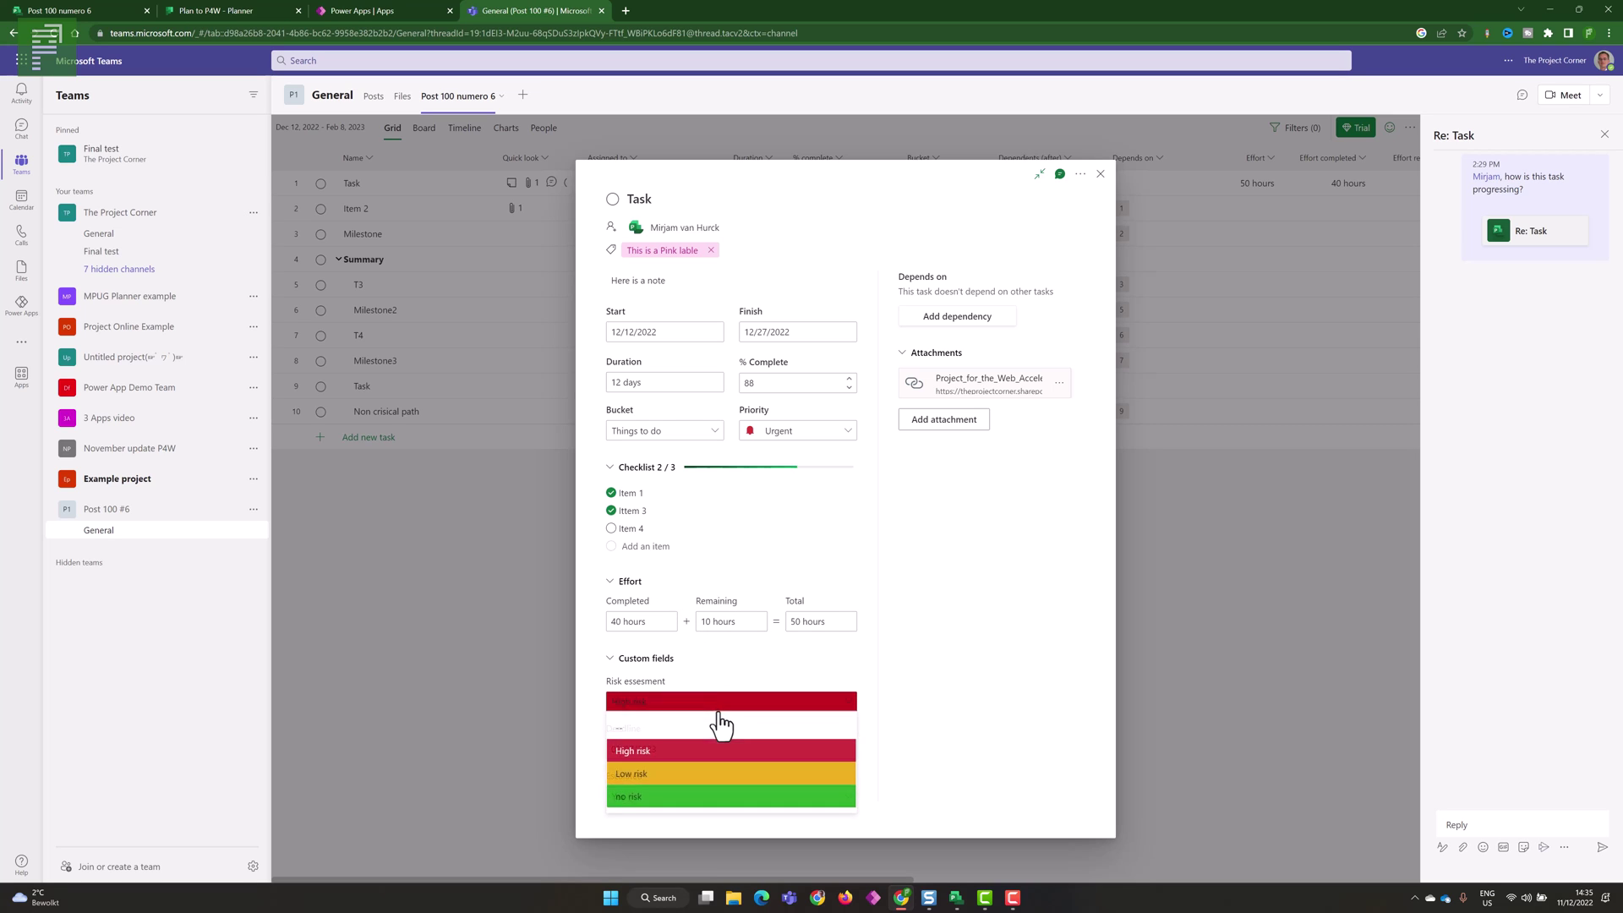
click(723, 773)
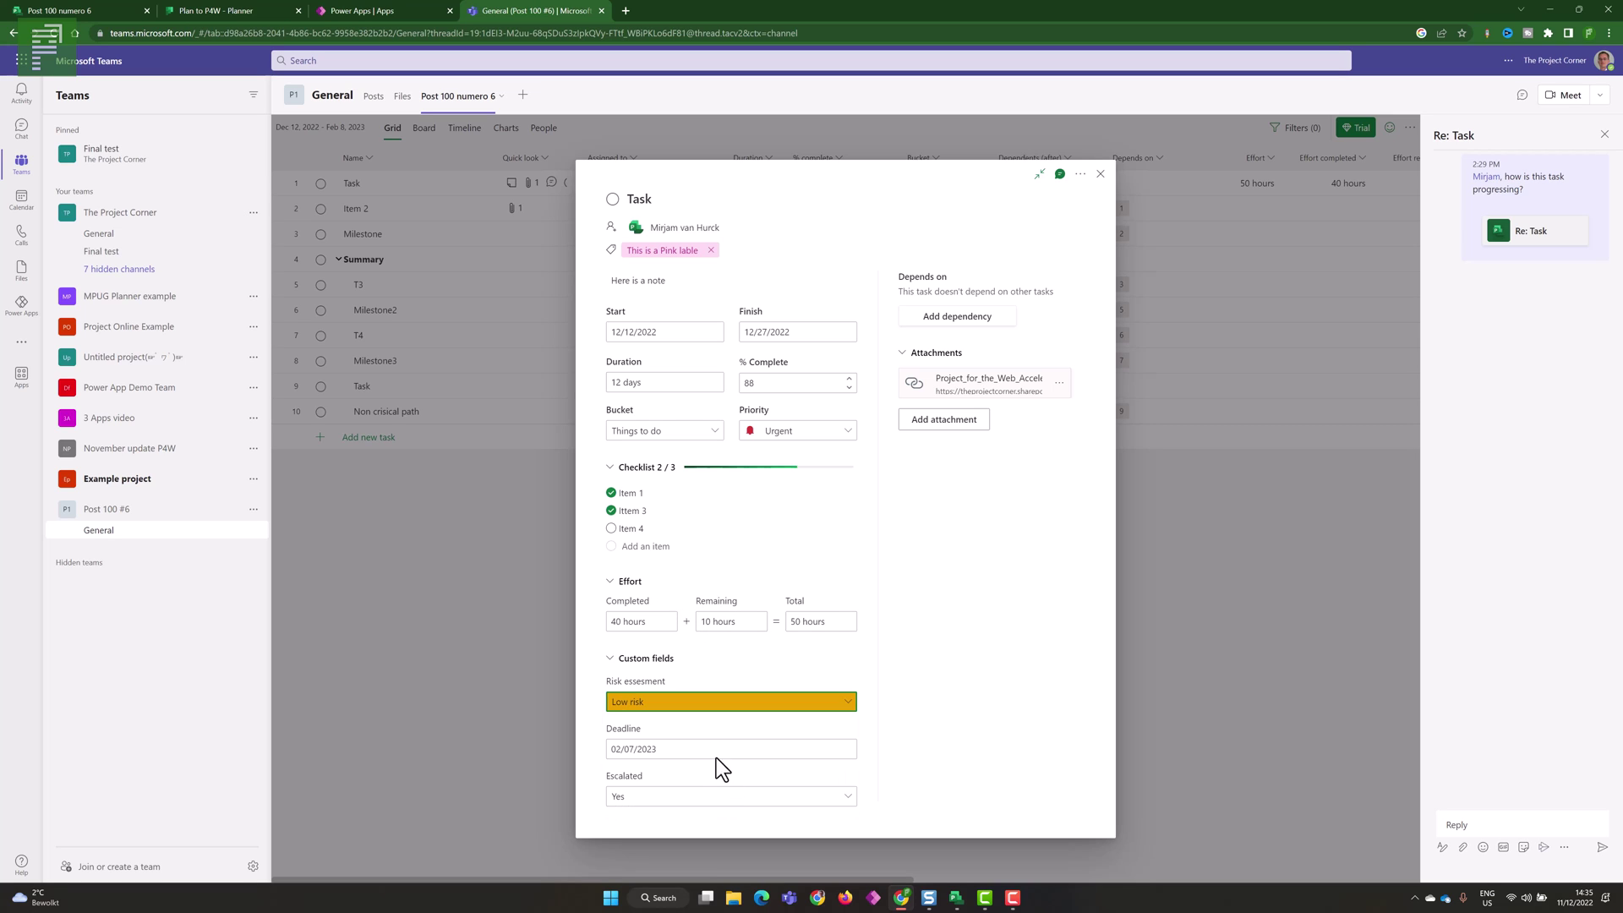
click(681, 799)
click(668, 846)
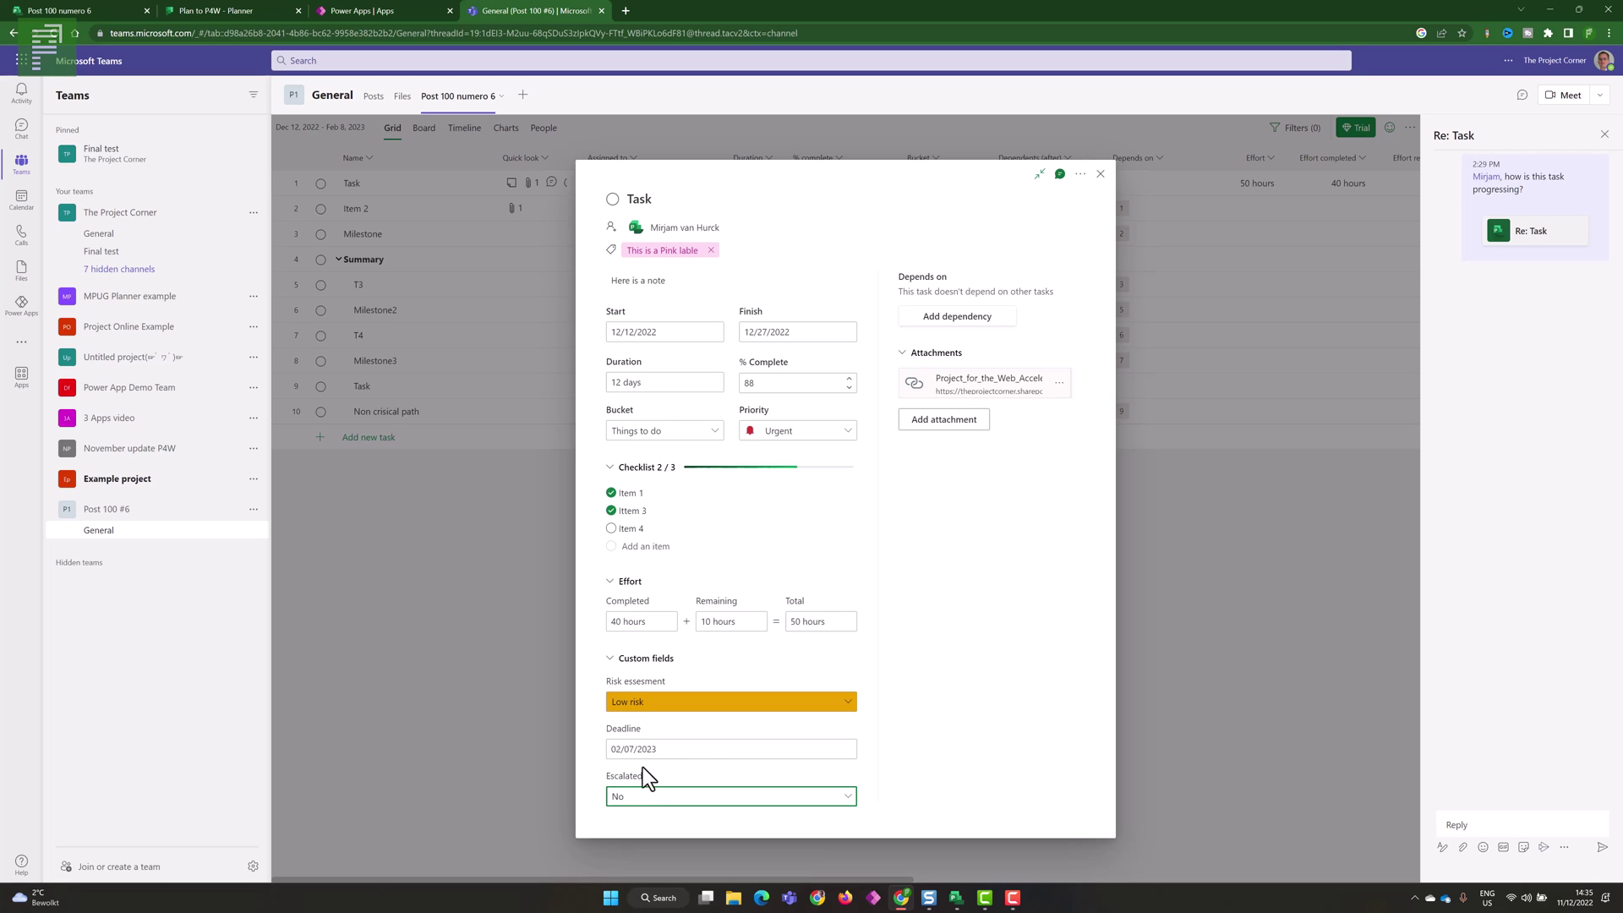
click(647, 750)
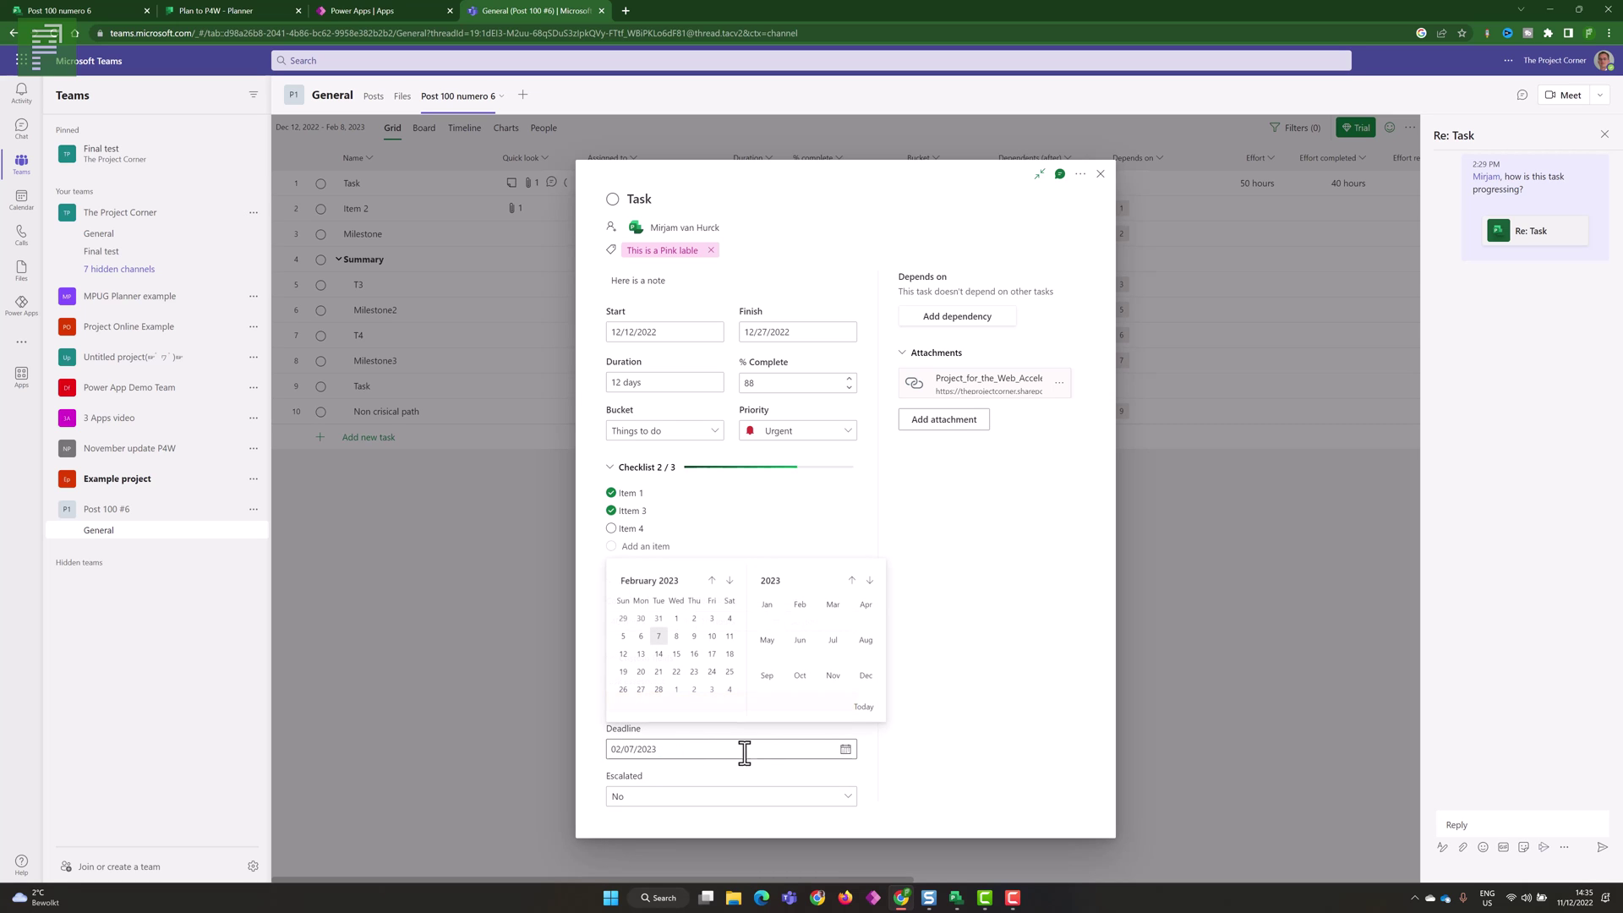
click(641, 618)
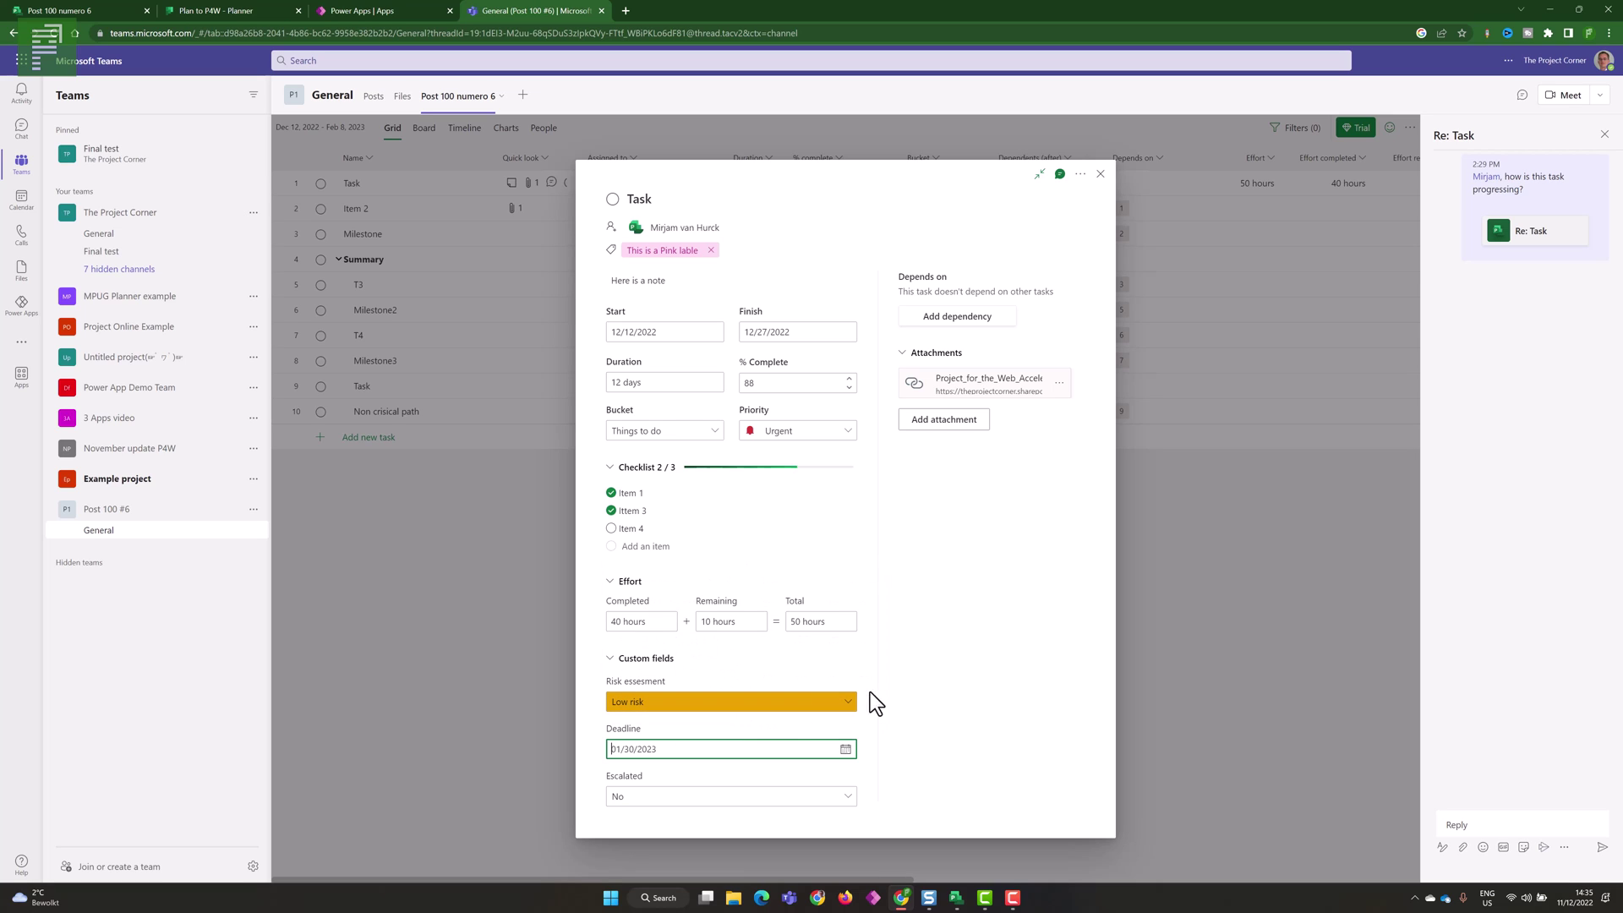
click(904, 671)
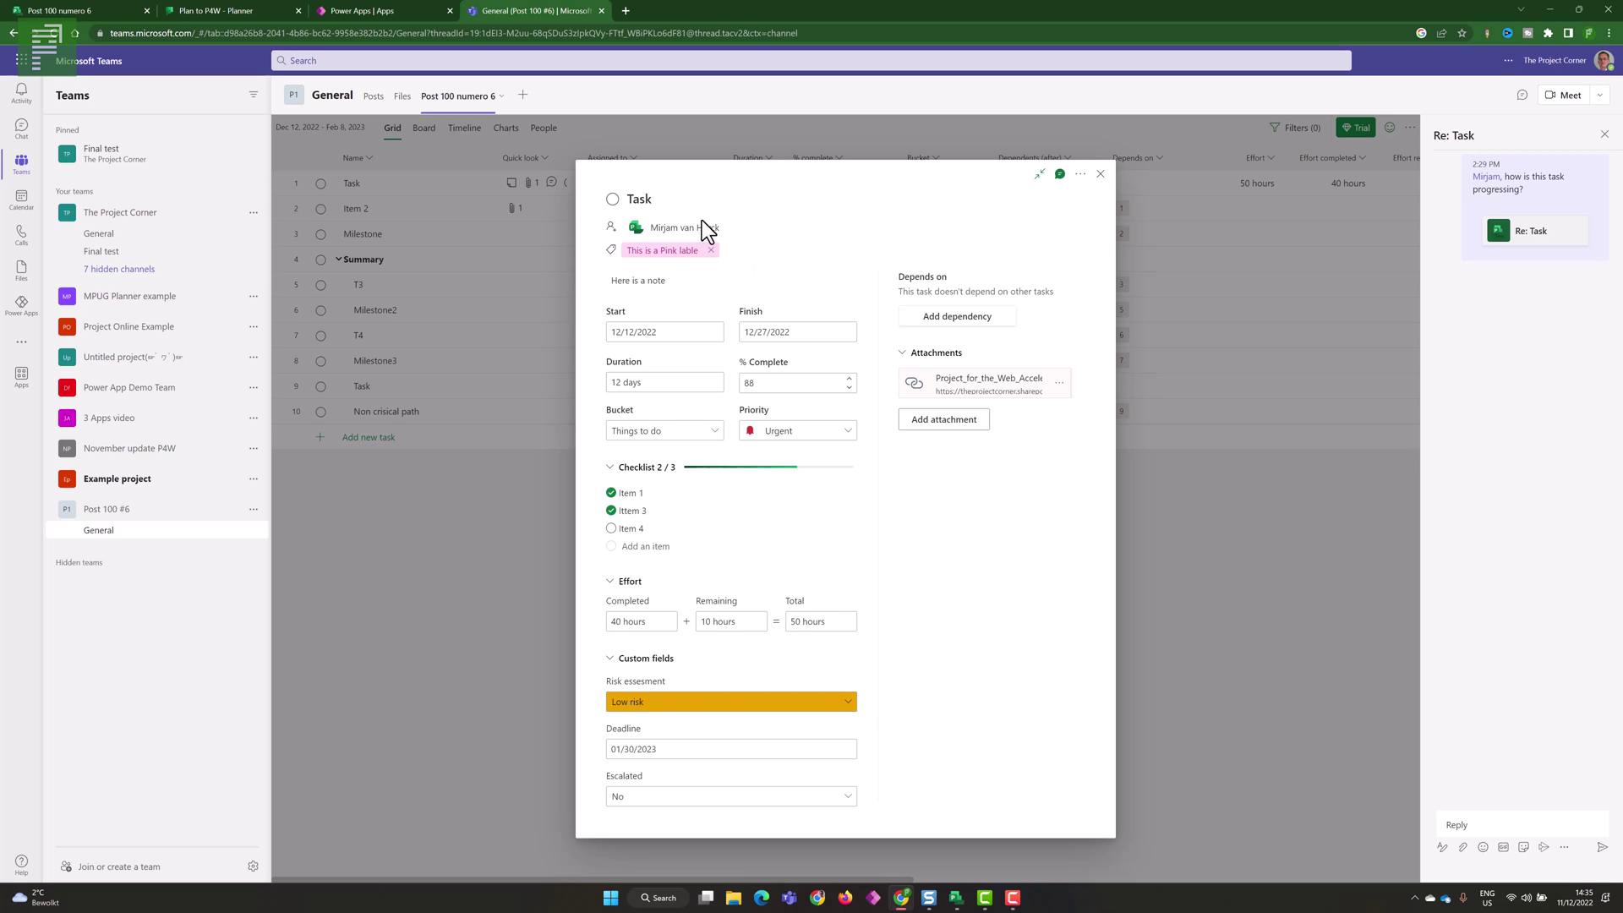
- Dock the task details beside the grid with the conversation showing
click(1061, 175)
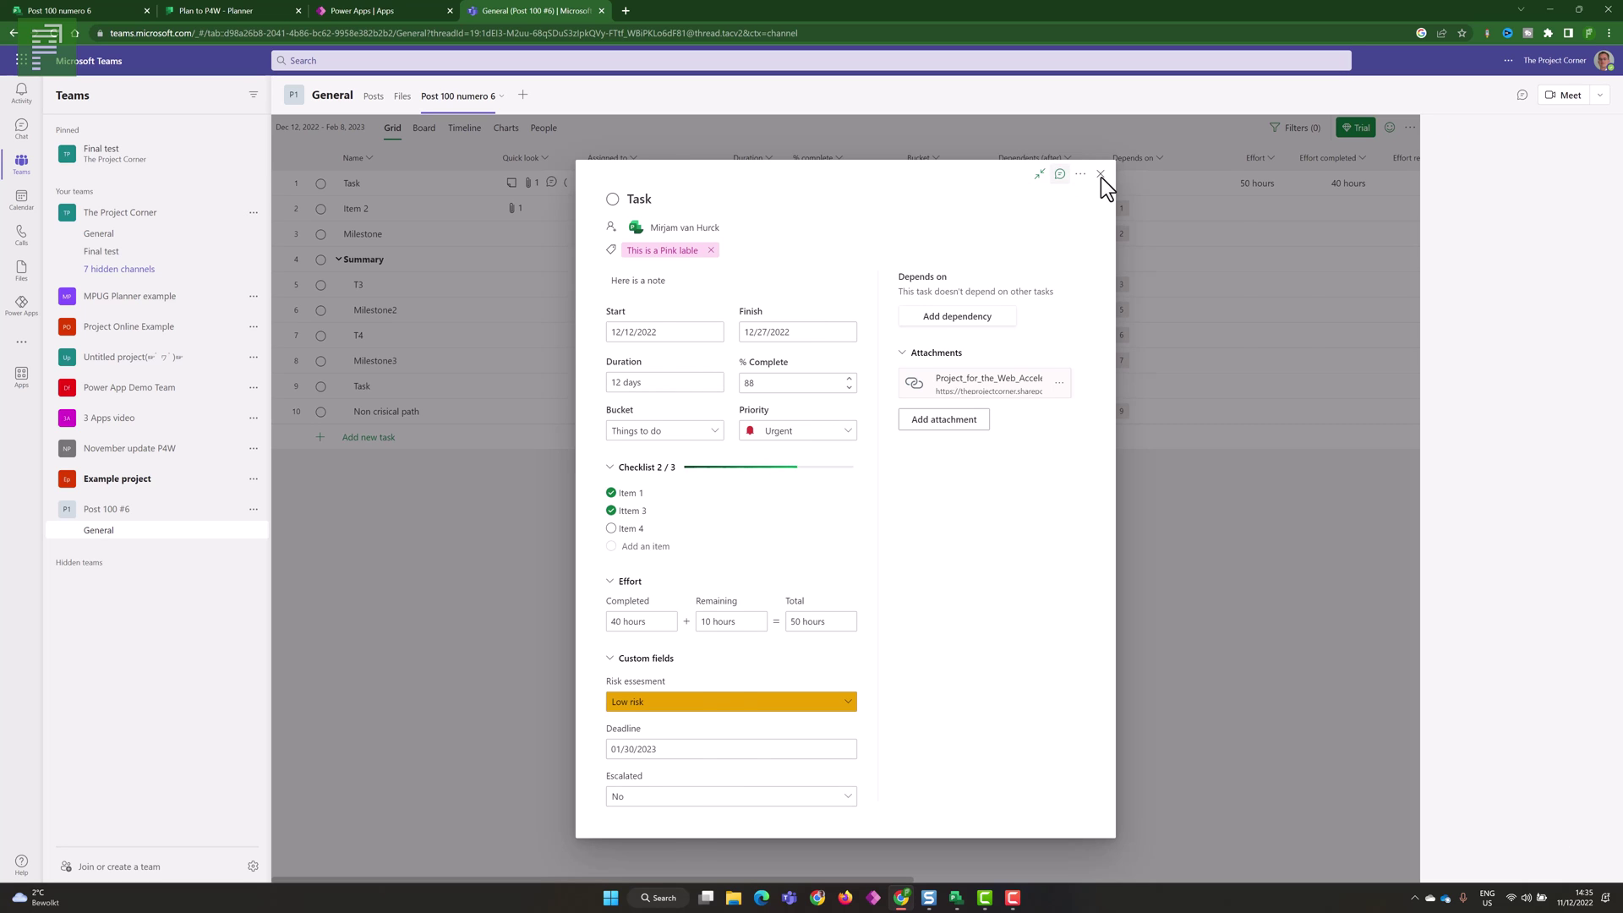
click(1061, 174)
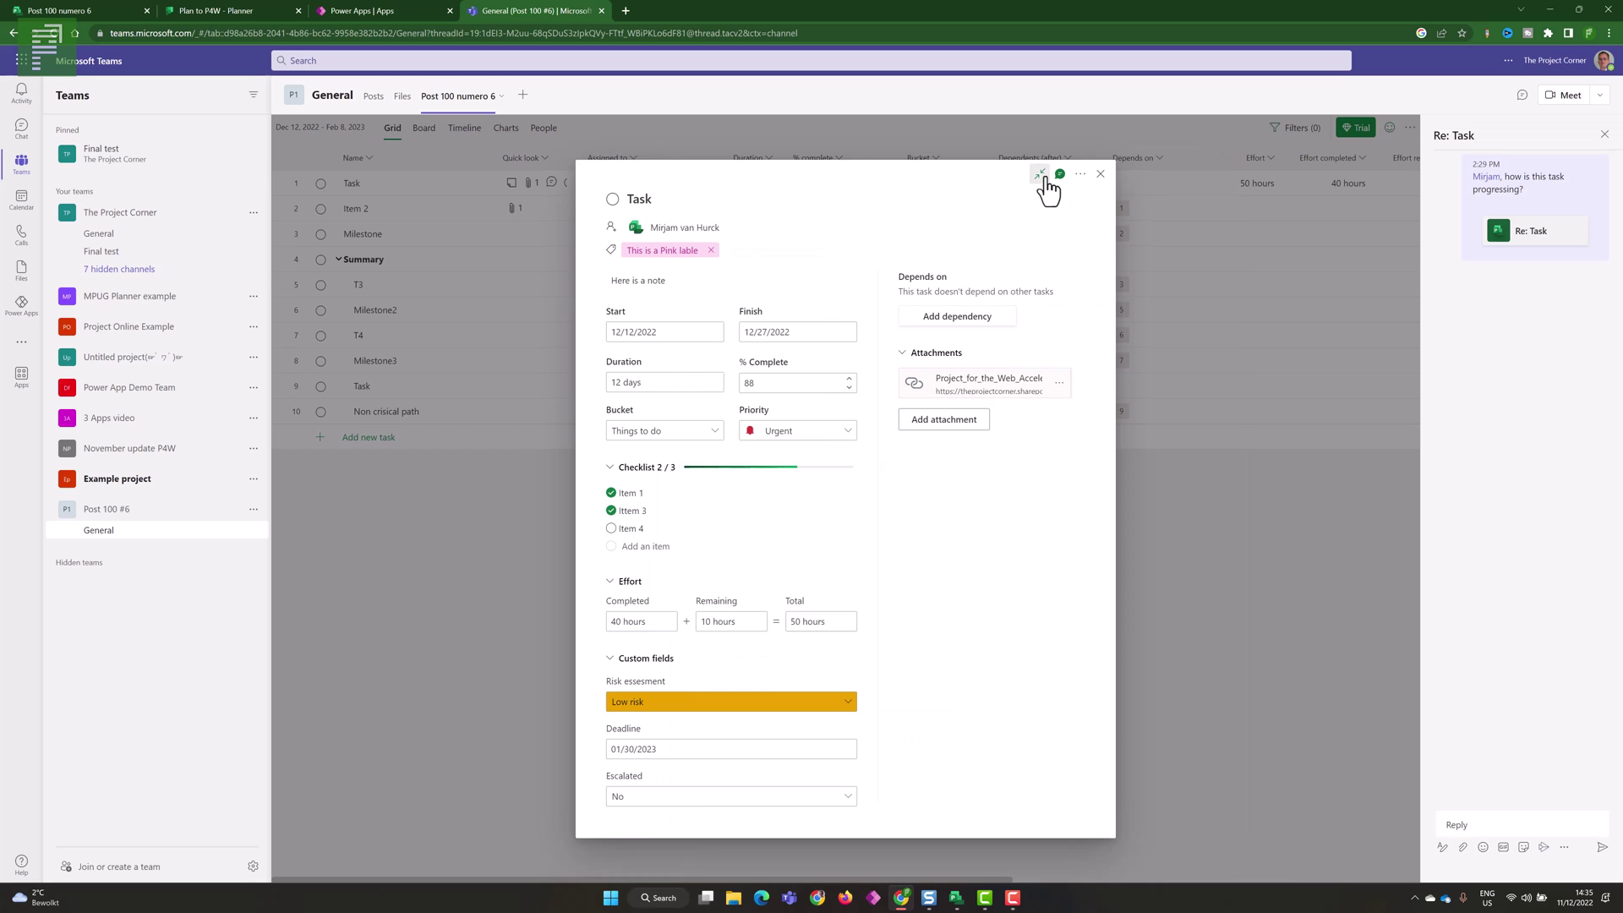
click(1042, 176)
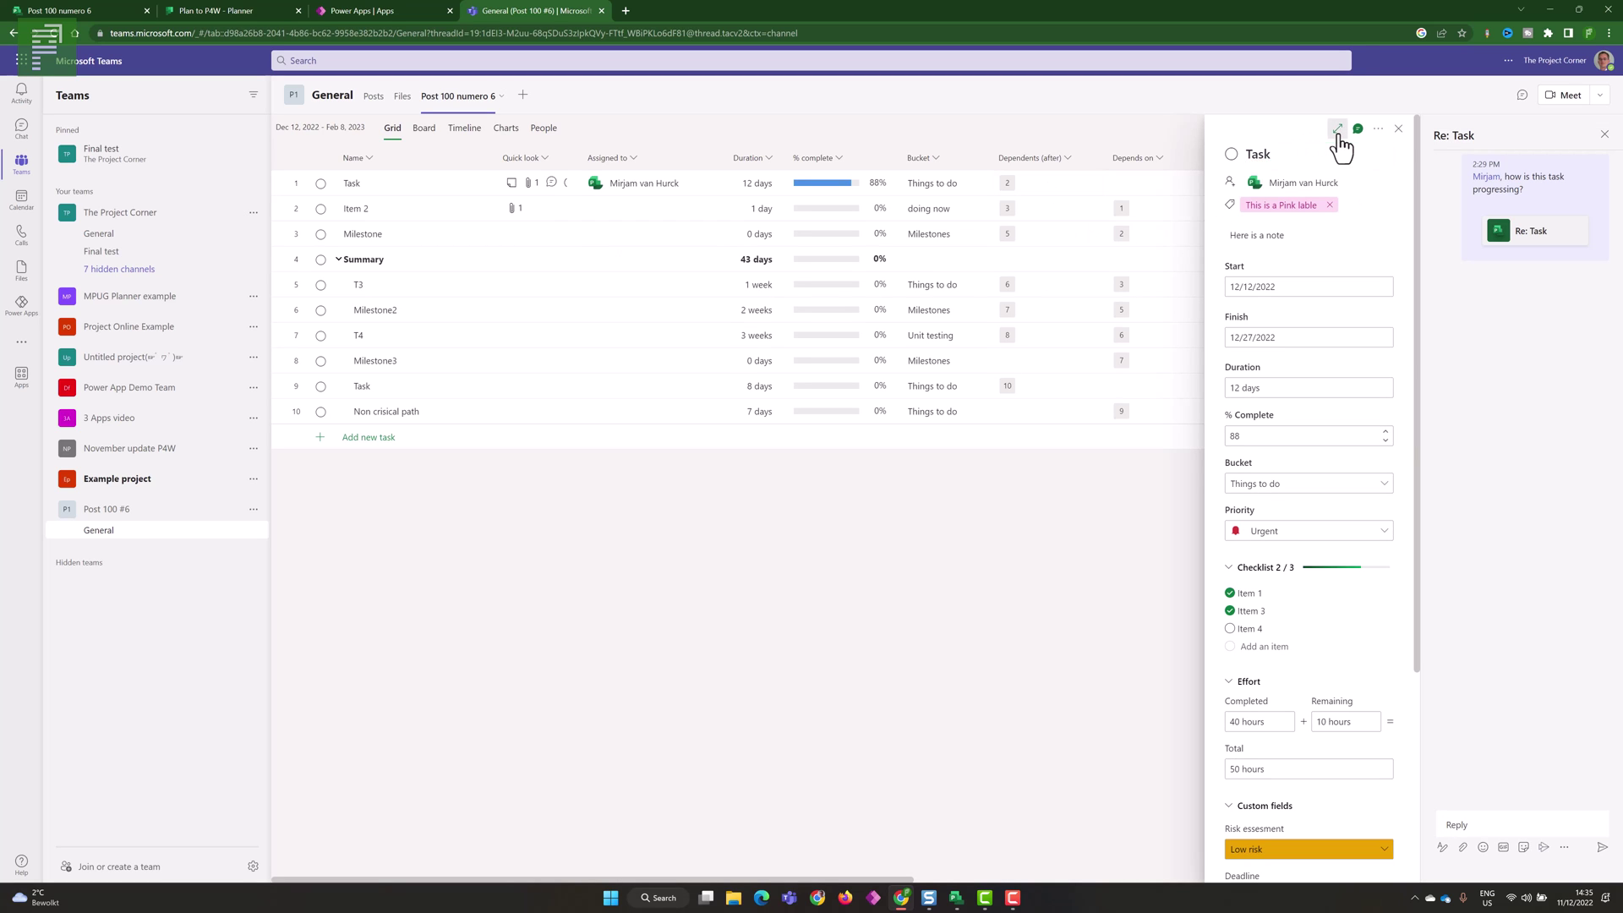
- Reply in the Re: Task conversation that the task has been updated, then close the chat
click(1338, 129)
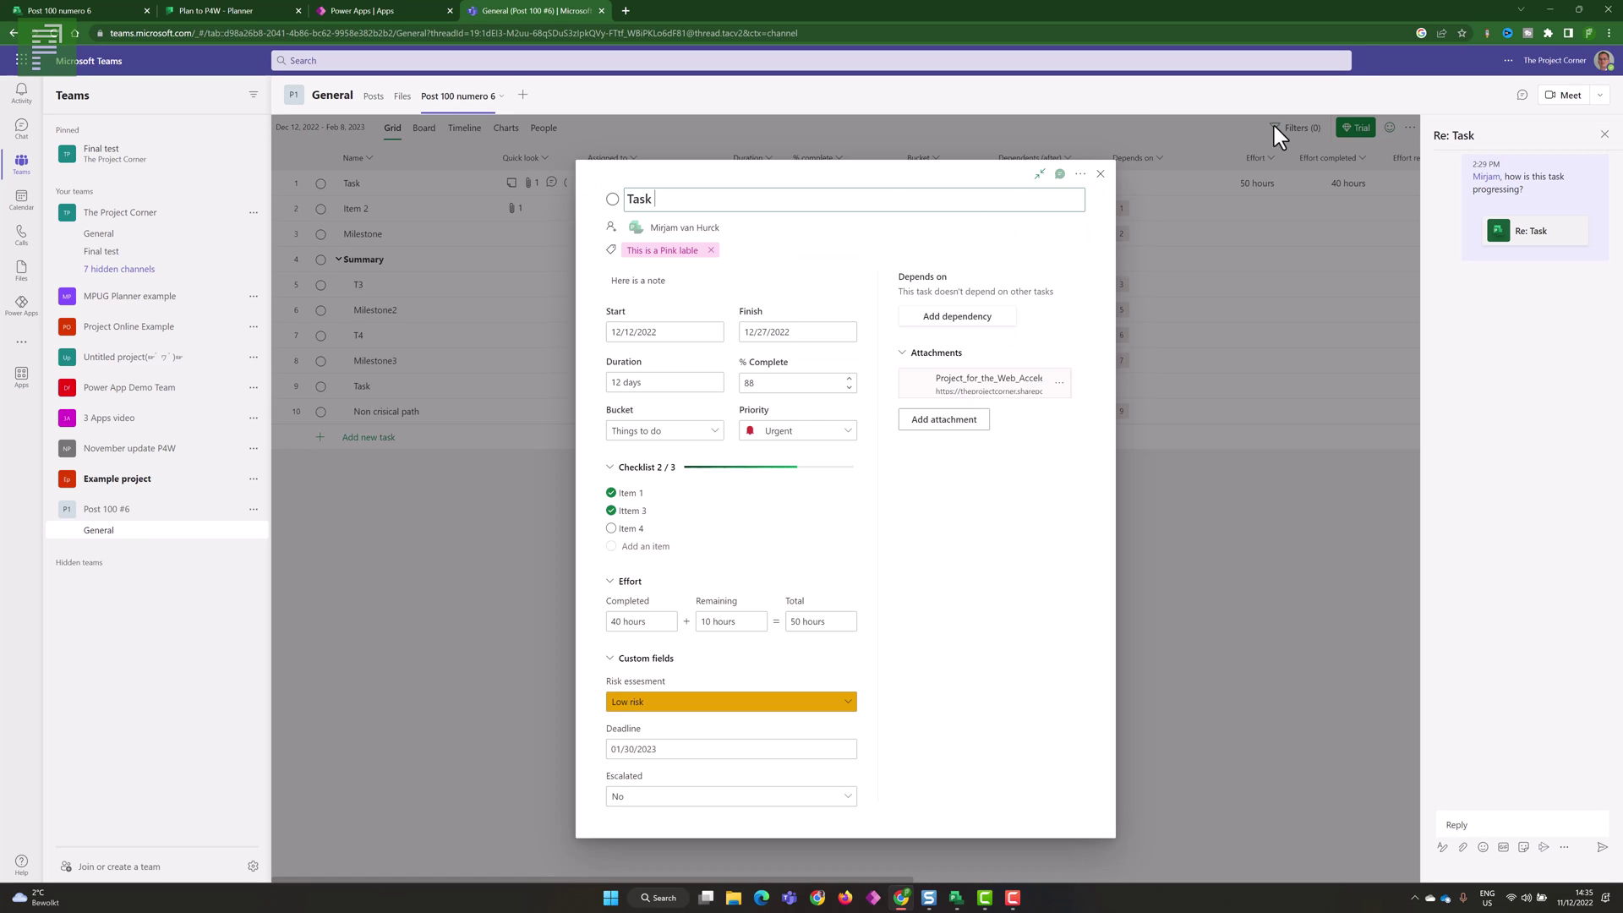
click(1042, 176)
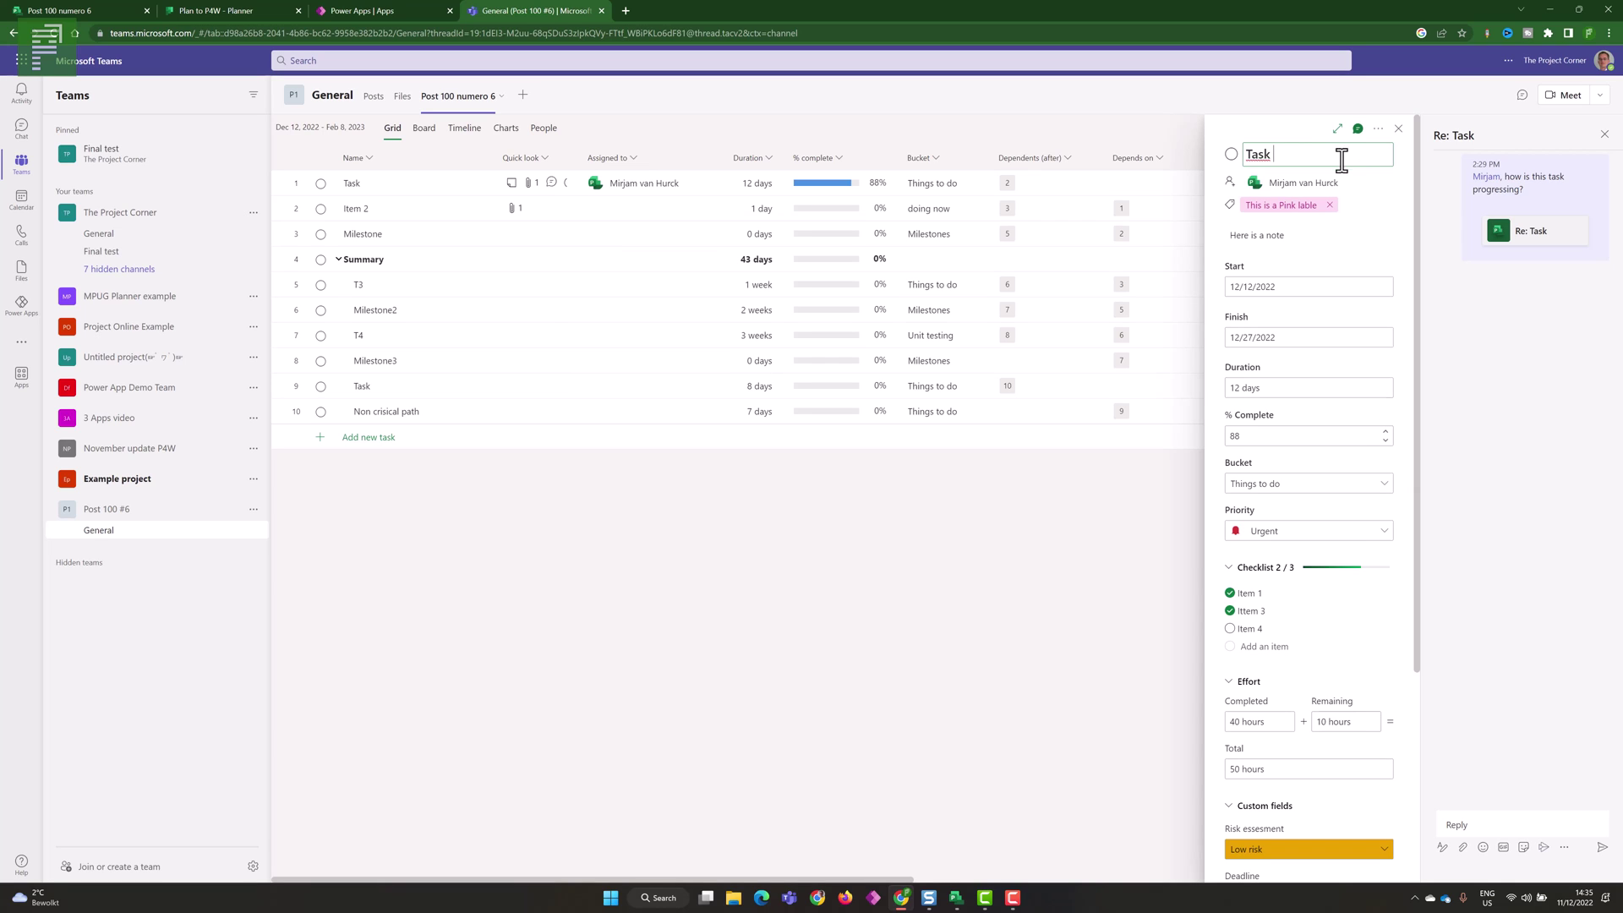
click(1493, 821)
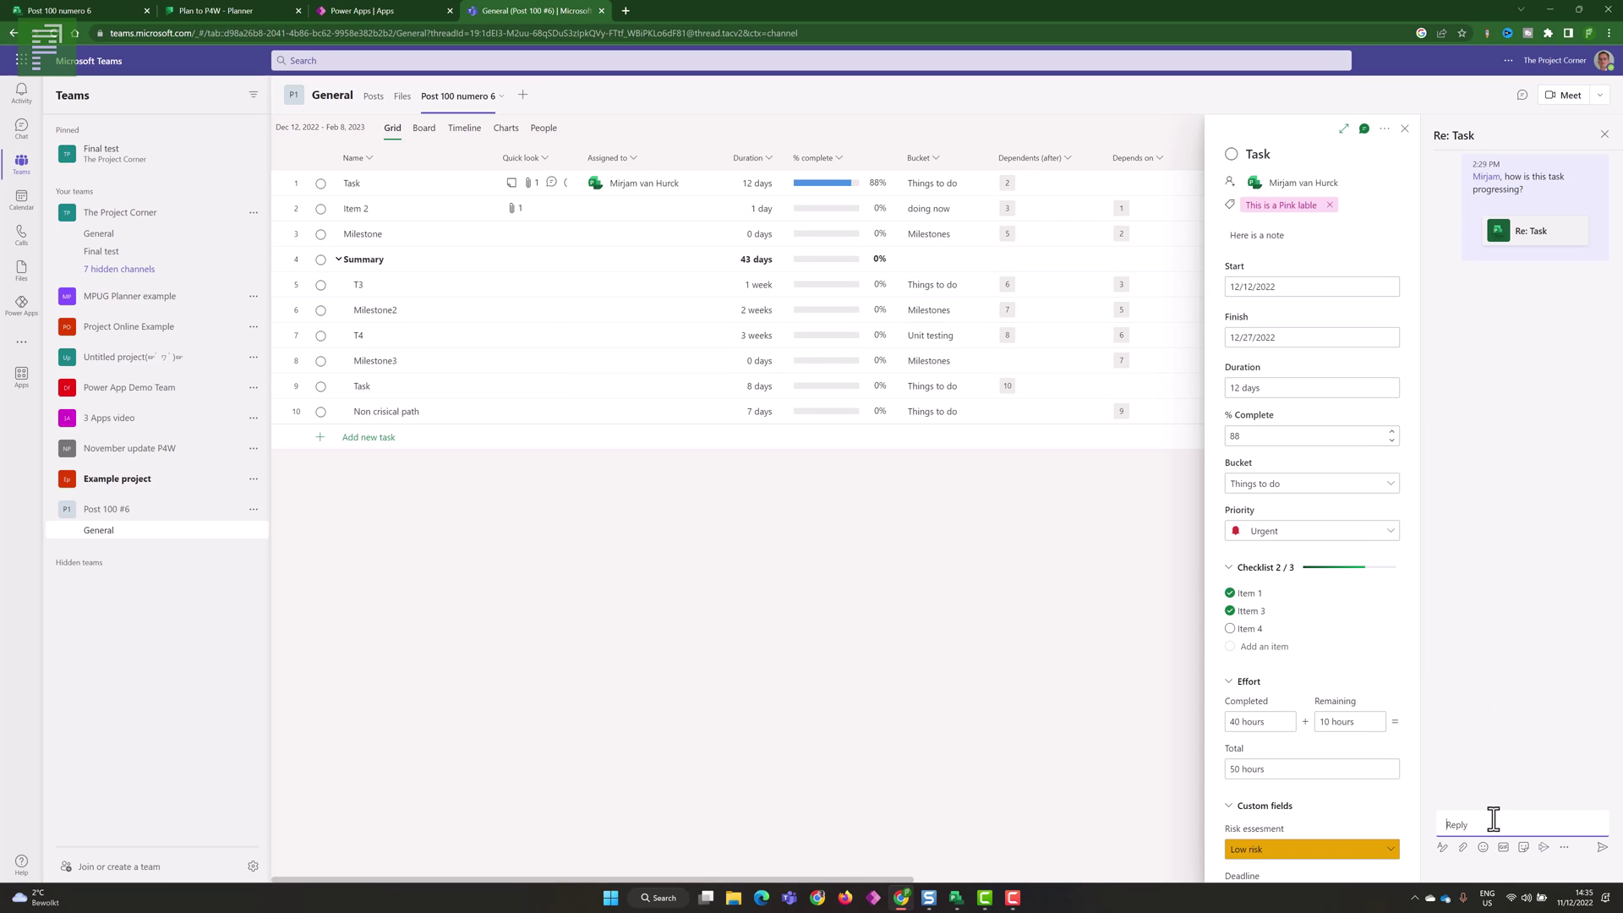
text(@Erik)
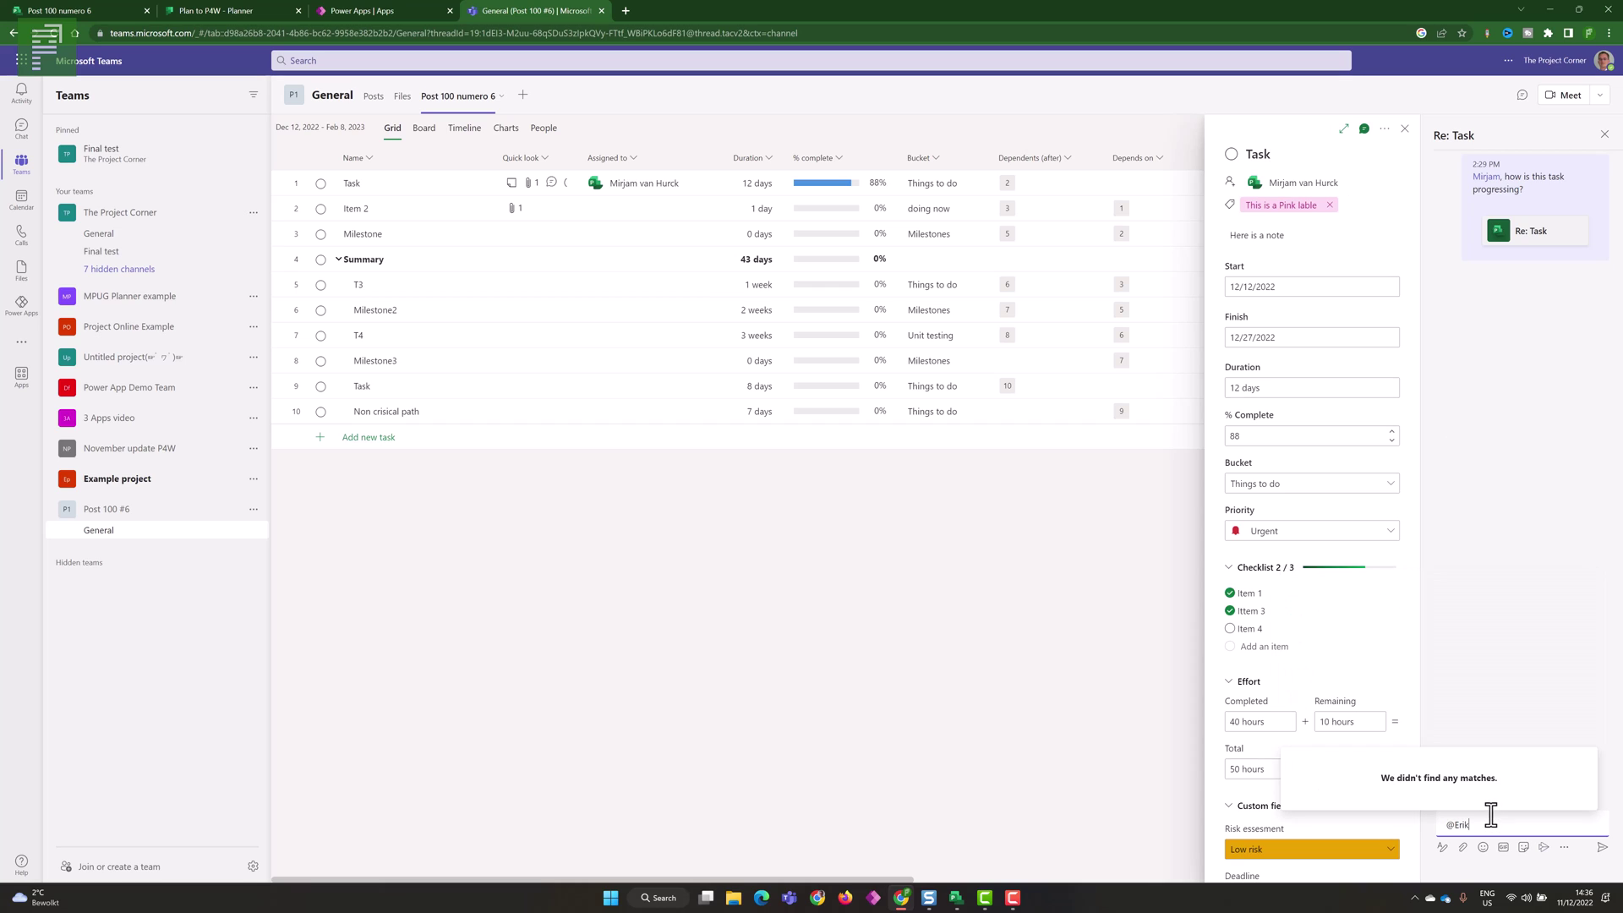
key(BackSpace)
key(BackSpace)
key(BackSpace)
key(BackSpace)
key(BackSpace)
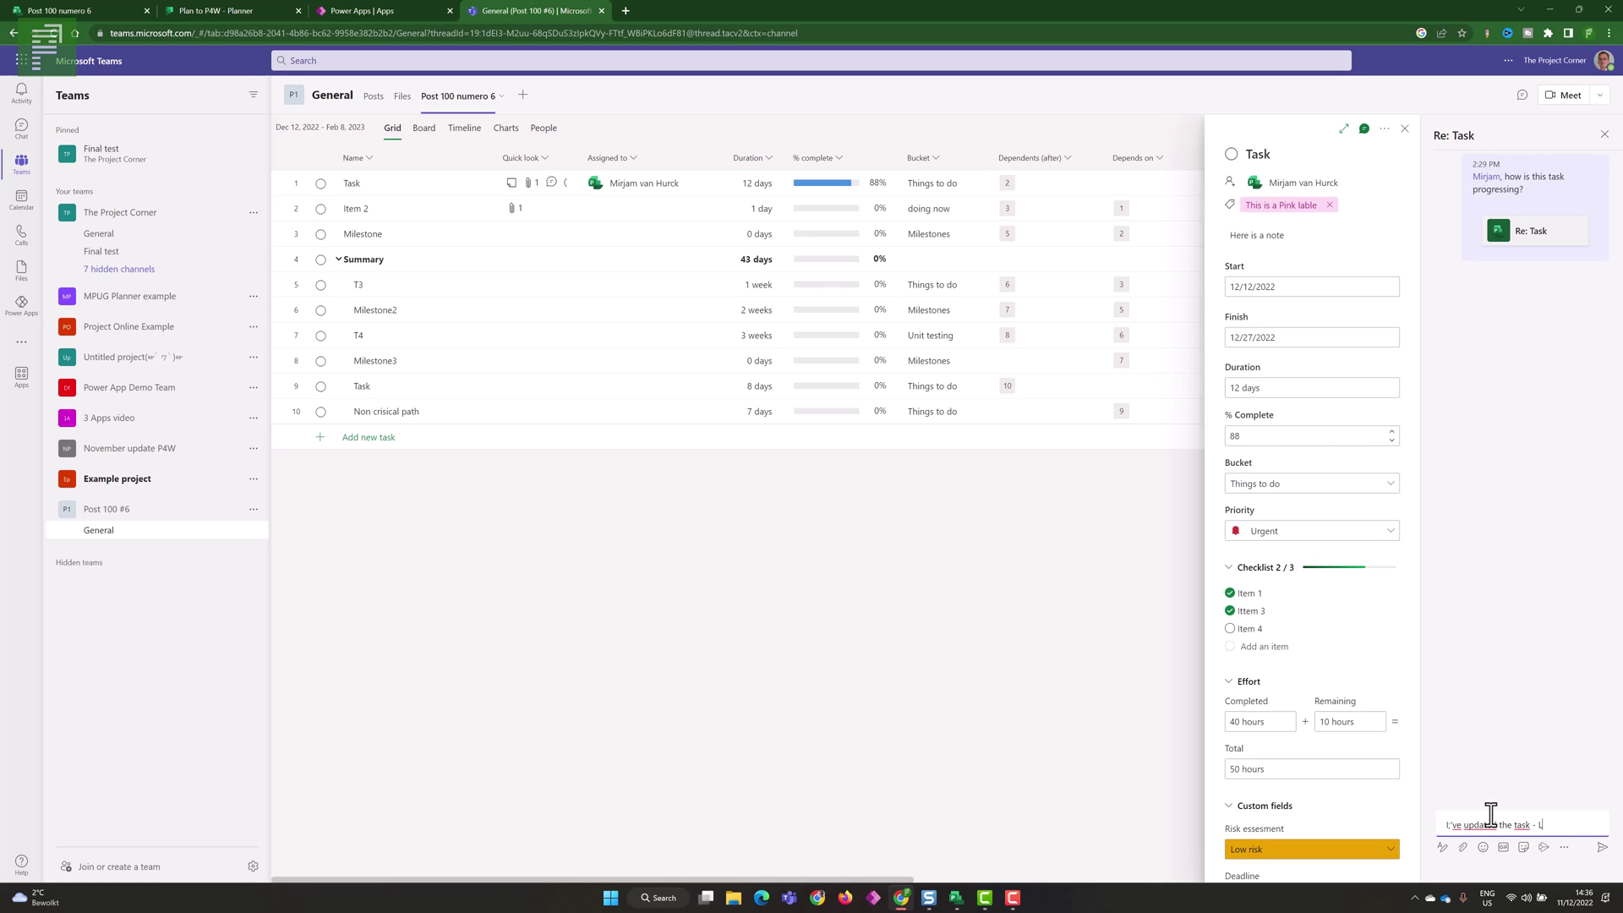
key(Return)
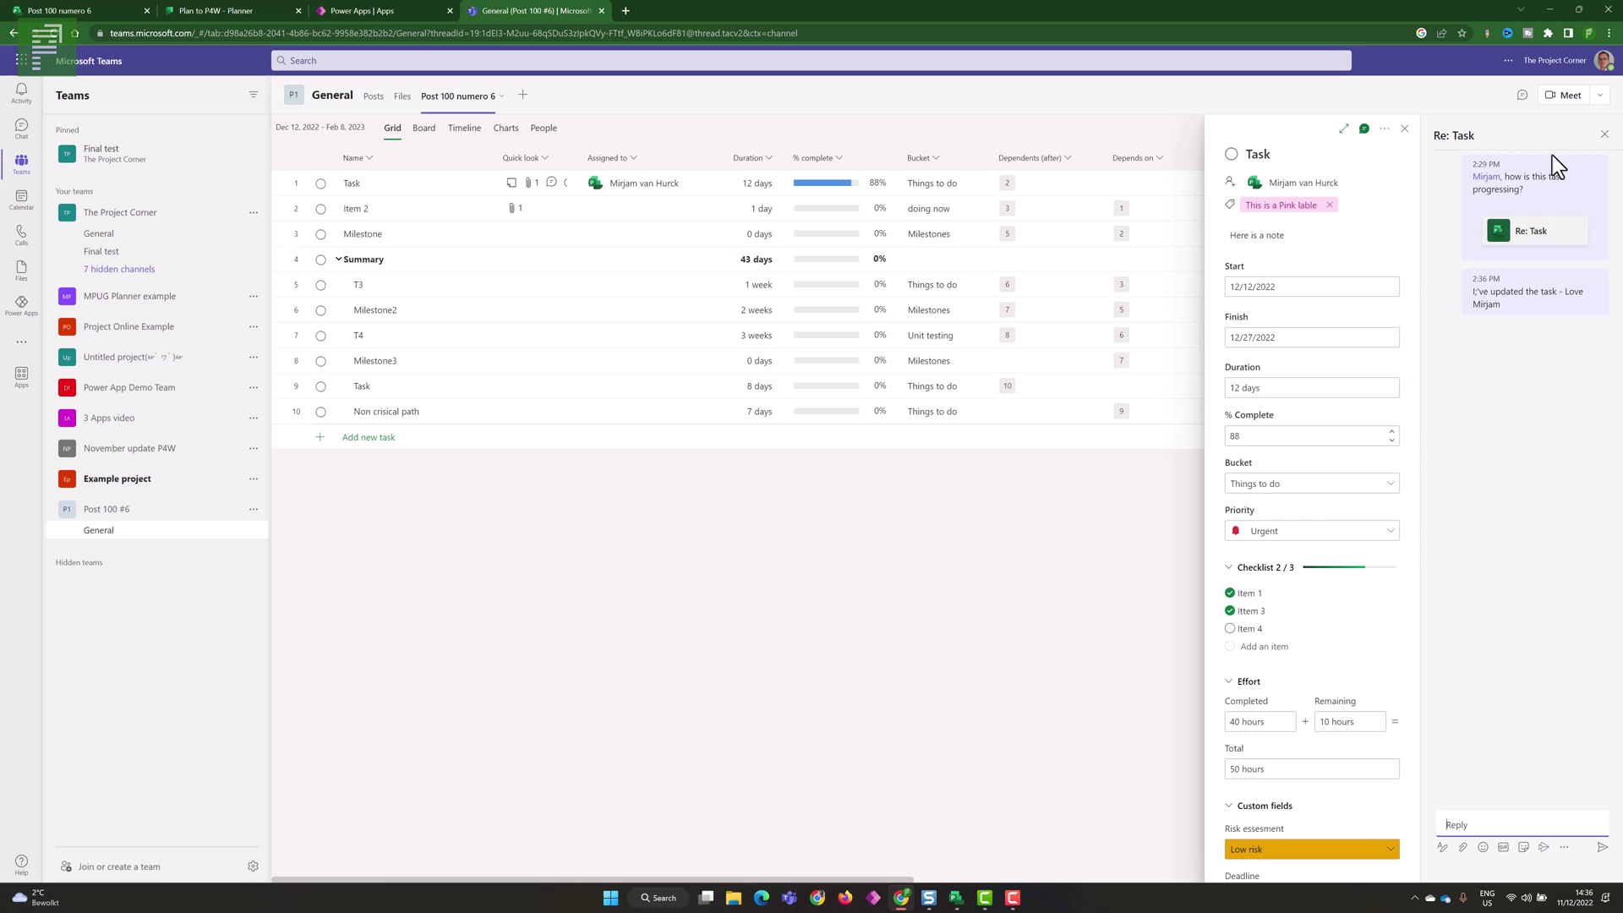
click(1604, 134)
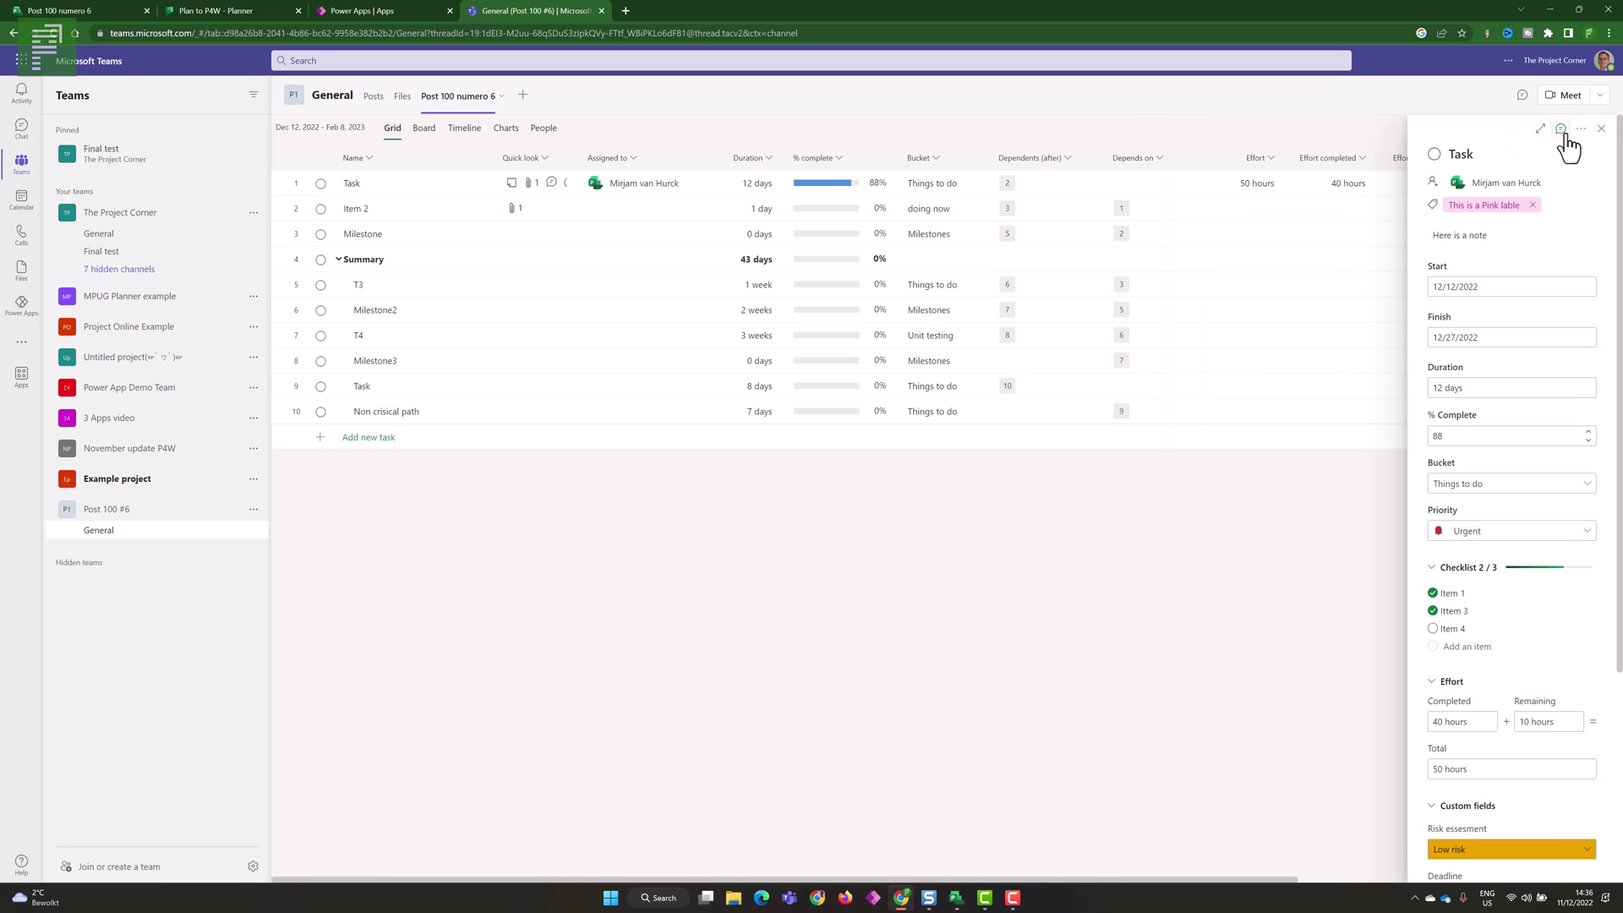
- Close the task details and drag the Quick look column's border to widen it
click(1601, 136)
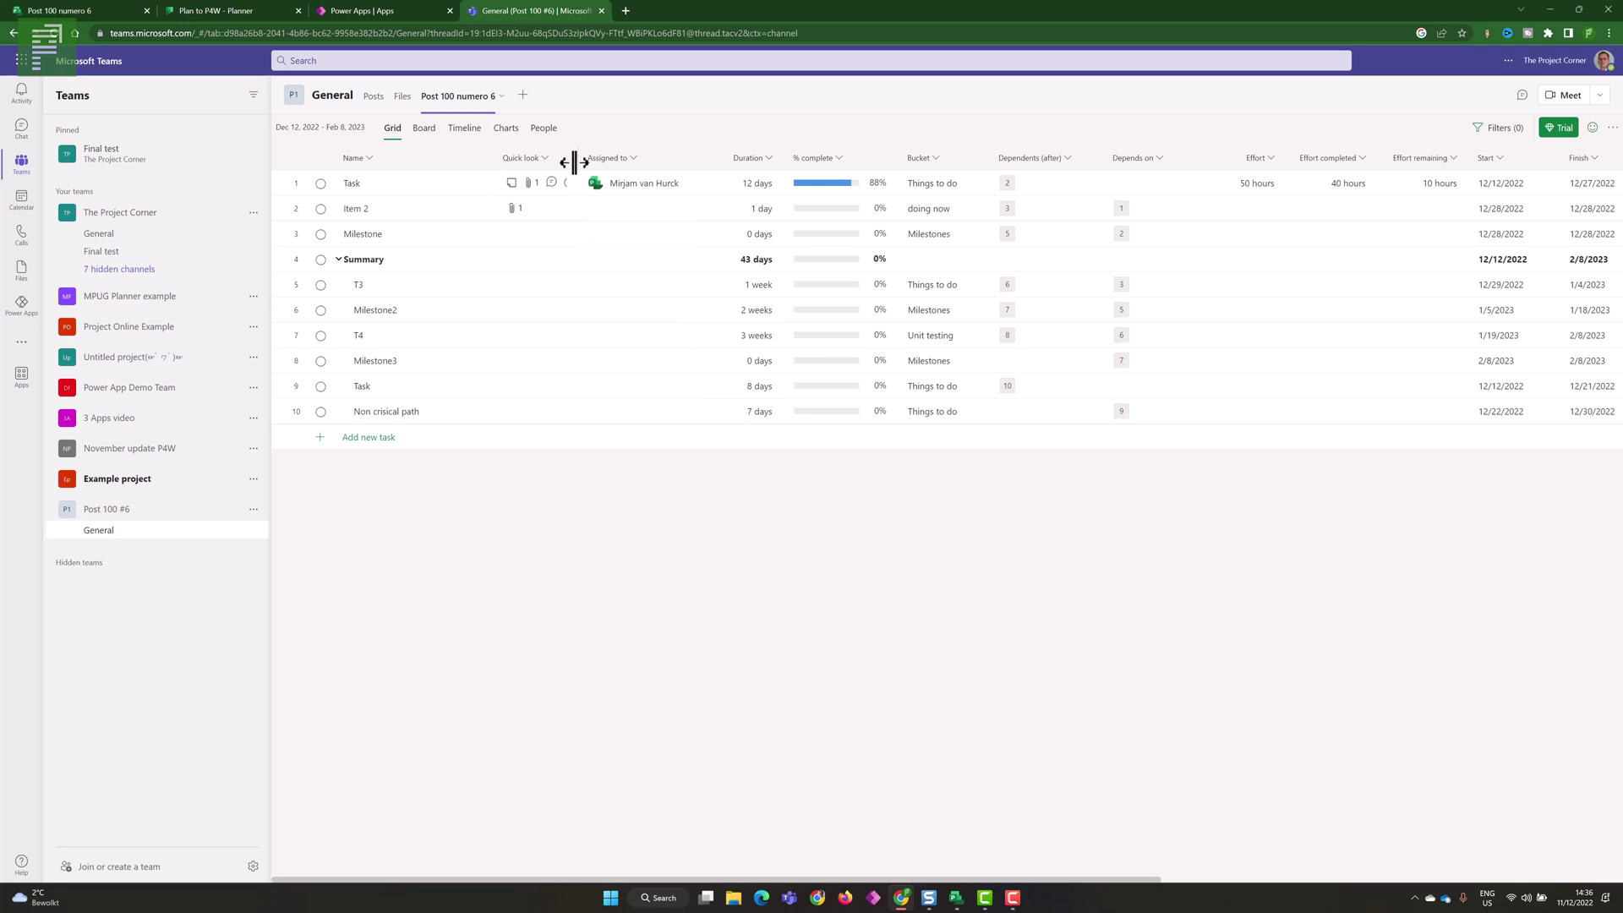
drag(580, 164, 612, 165)
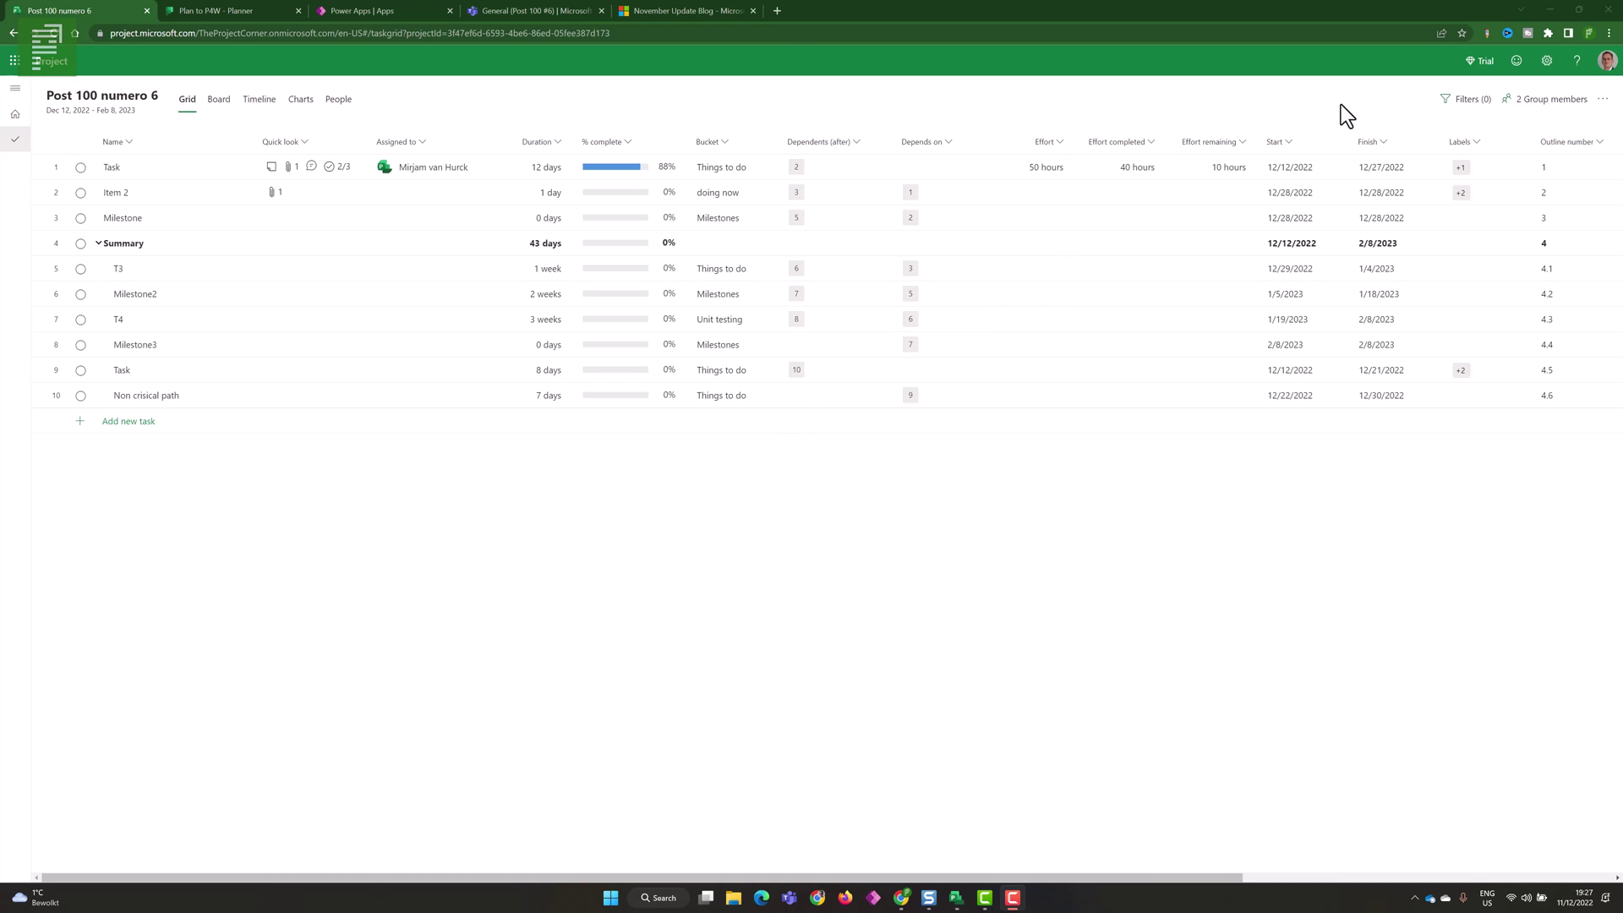
- Export Post 100 numero 6 to Excel and open the downloaded Post 100 numero 6.xlsx
click(1601, 102)
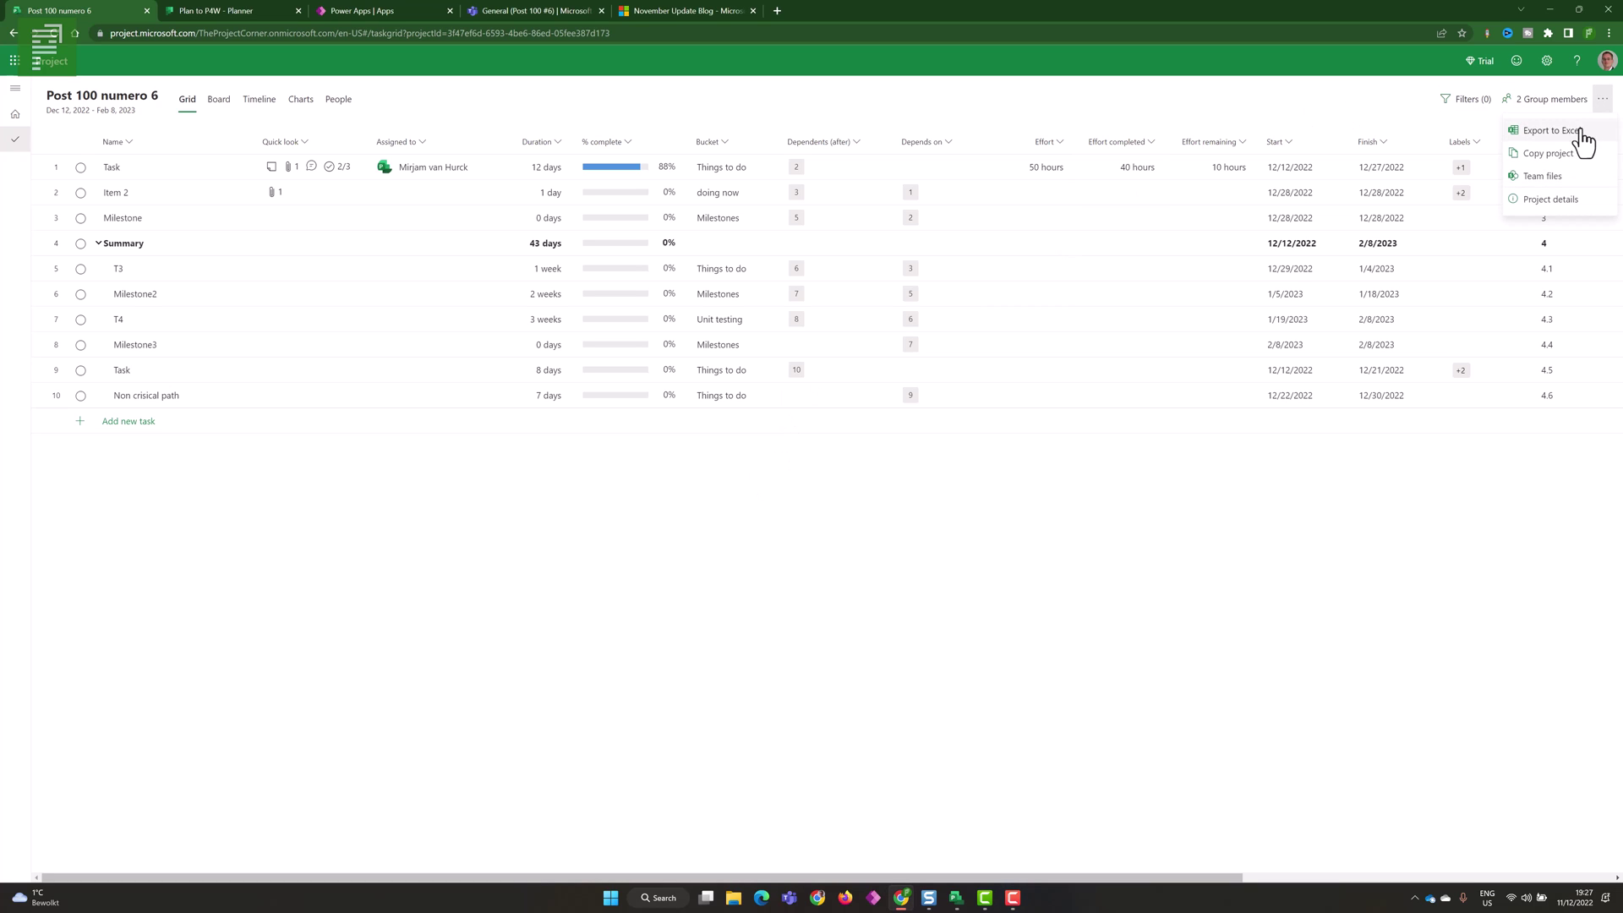
click(1574, 132)
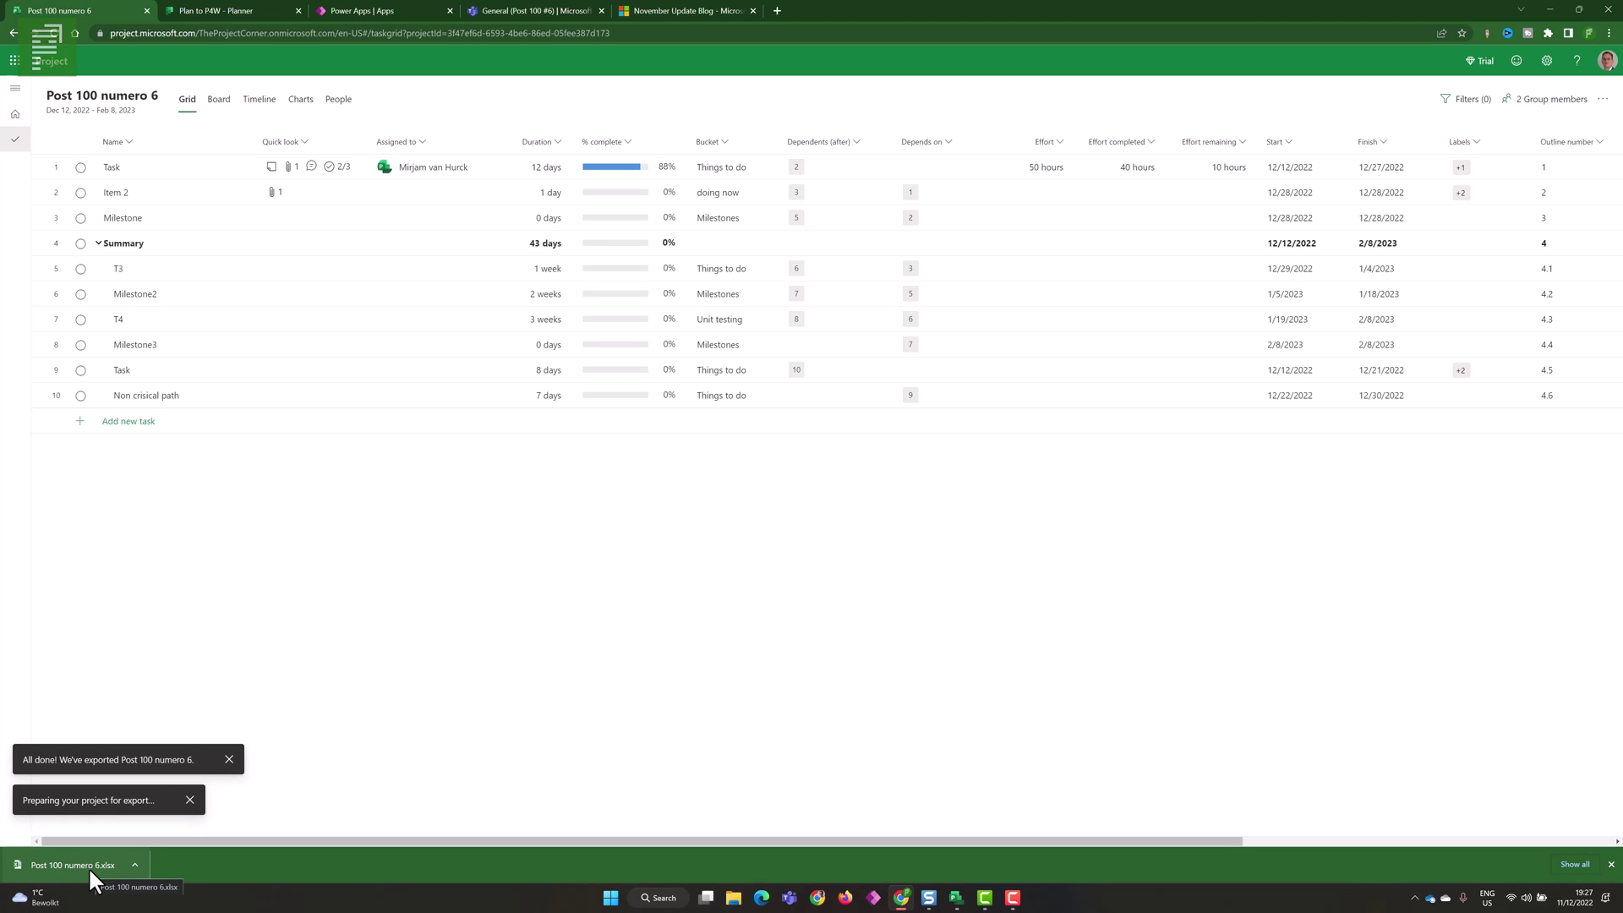
click(89, 870)
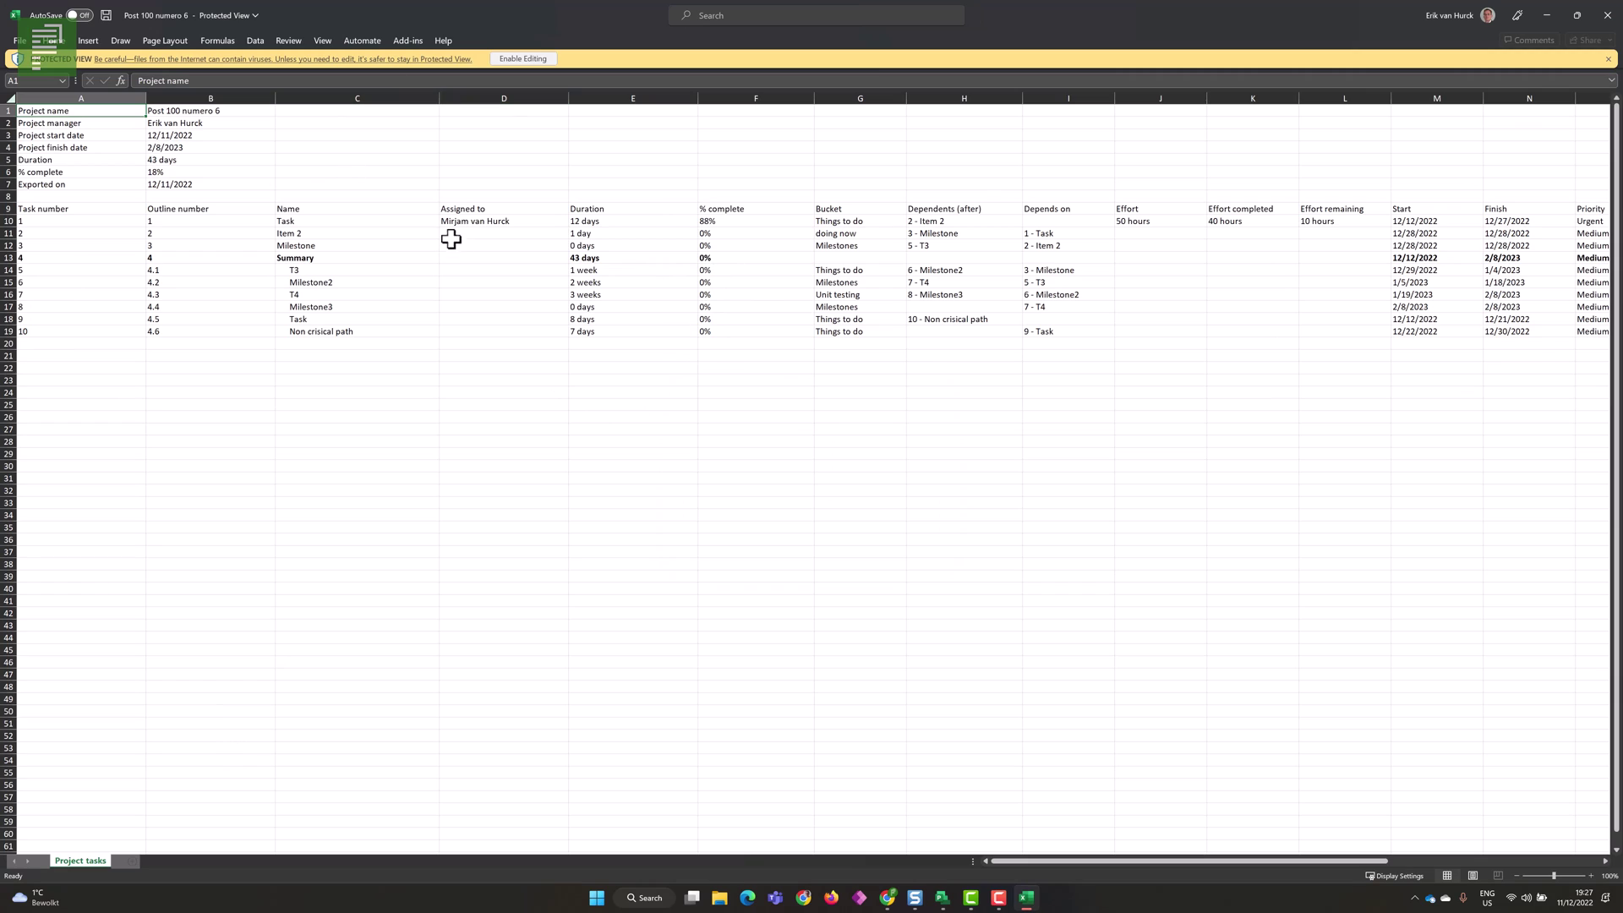
- Check that the exported Sprint column (V10:V19) reads Backlog for all ten tasks, then minimize Excel
click(481, 330)
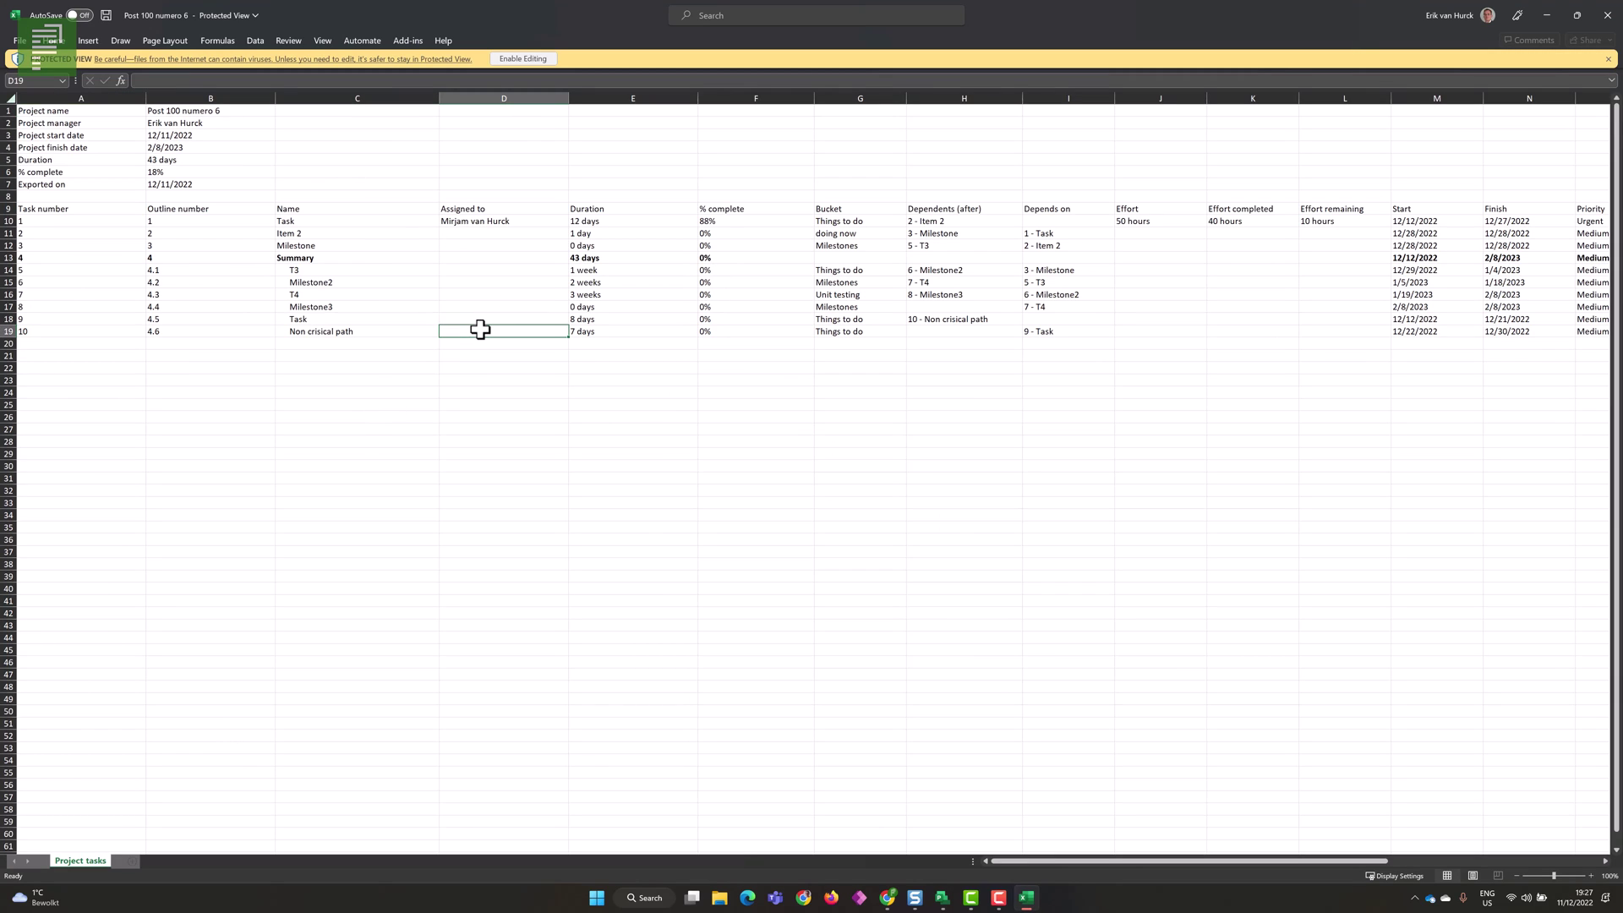
click(501, 208)
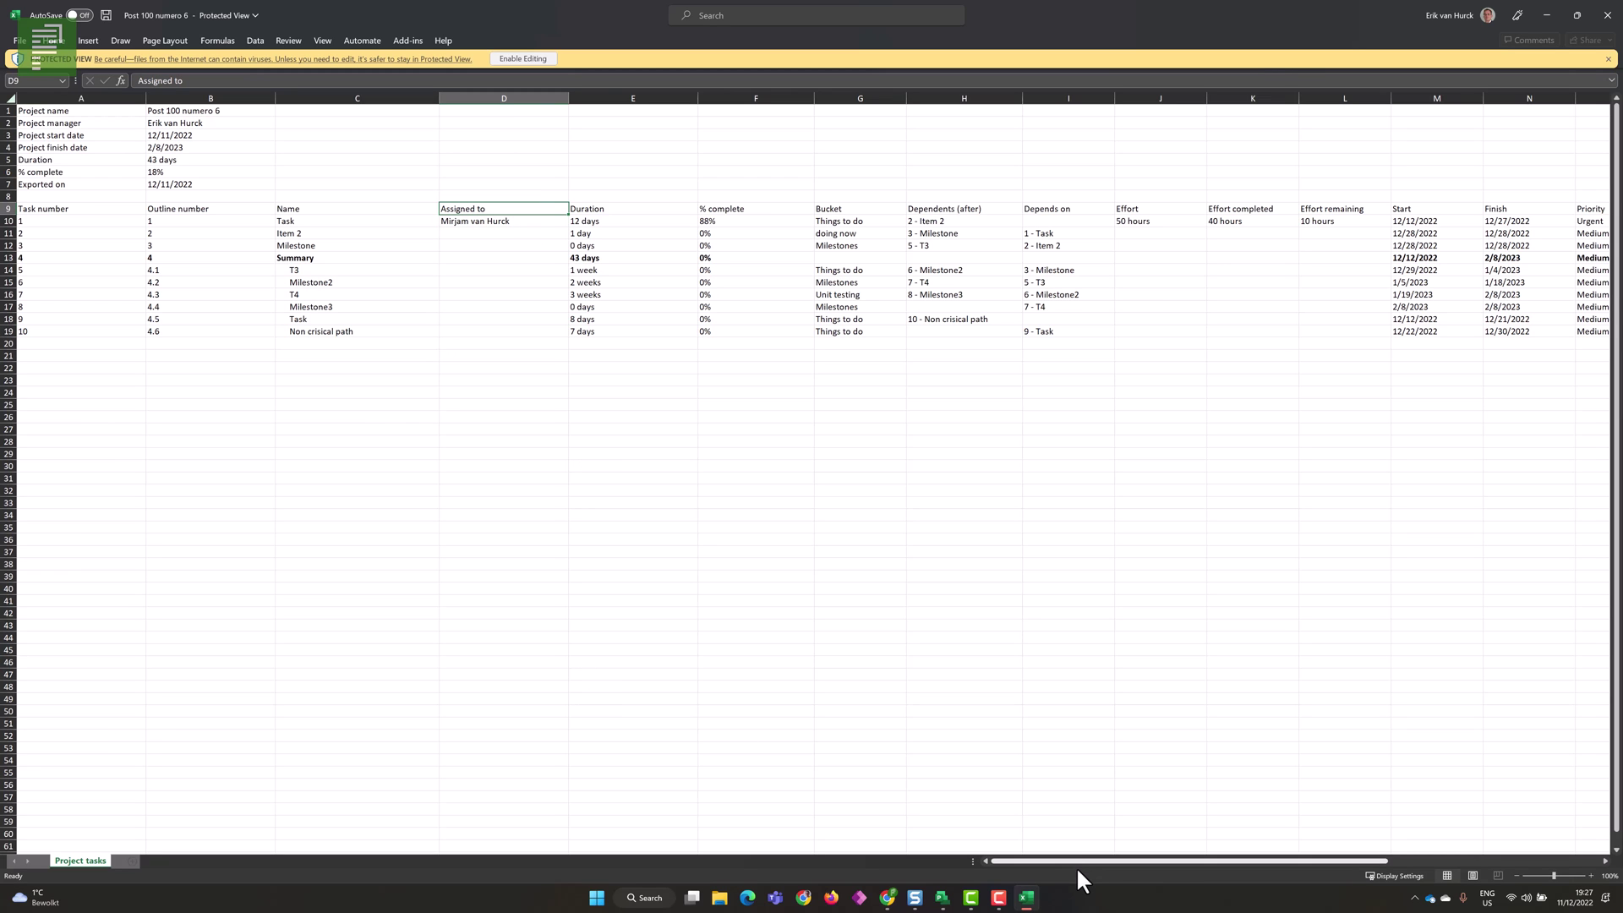
drag(1077, 860, 1209, 866)
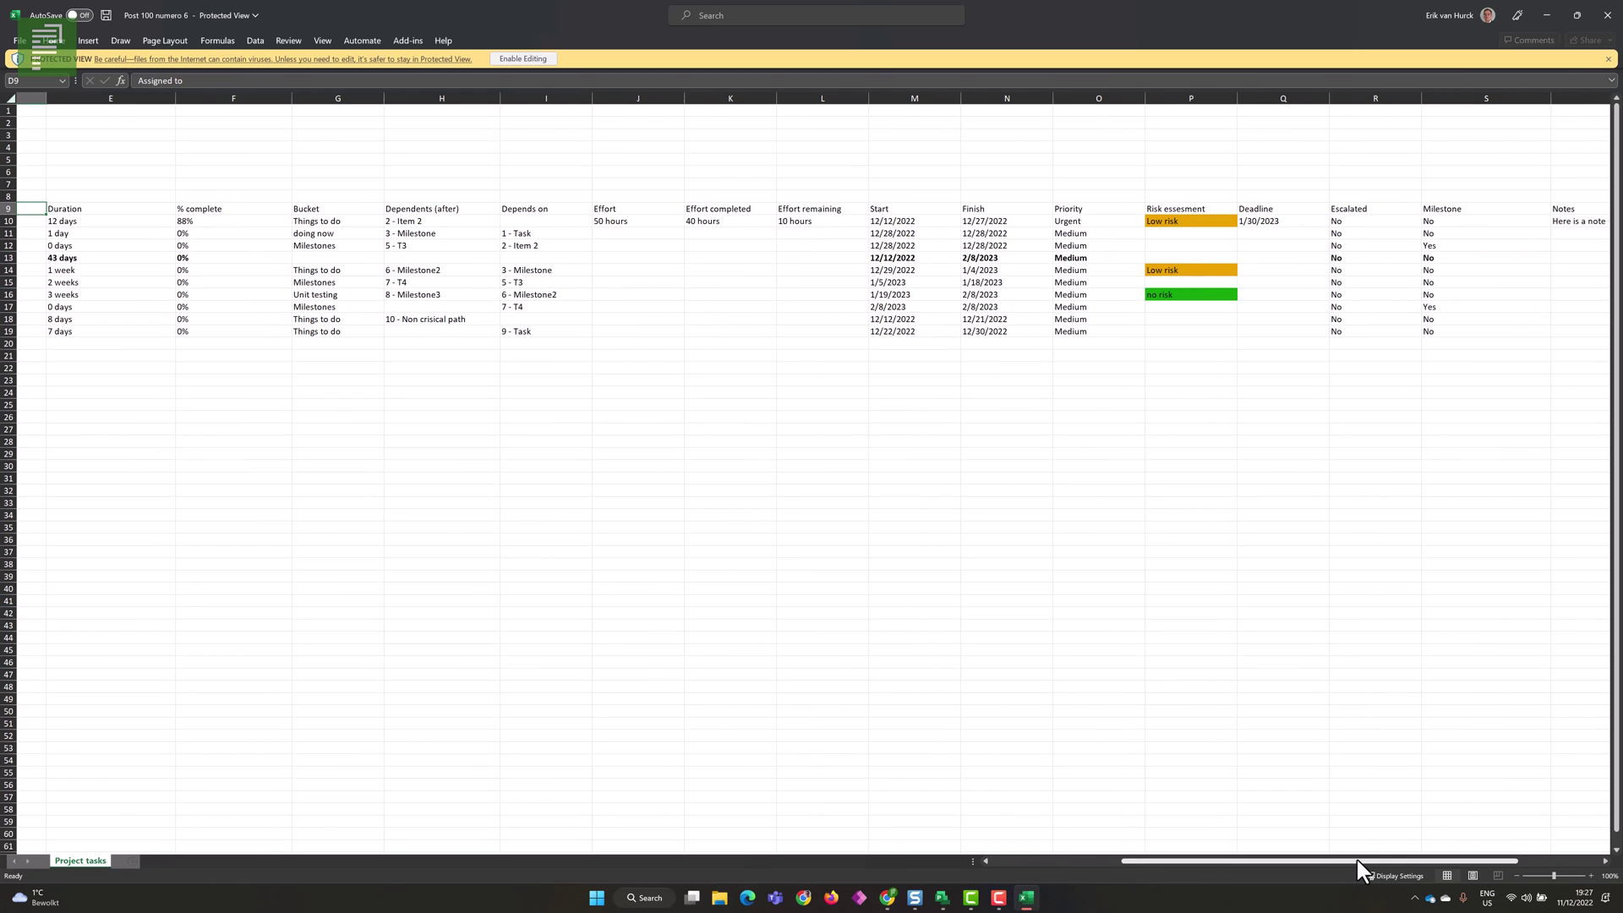
drag(1356, 861, 1449, 860)
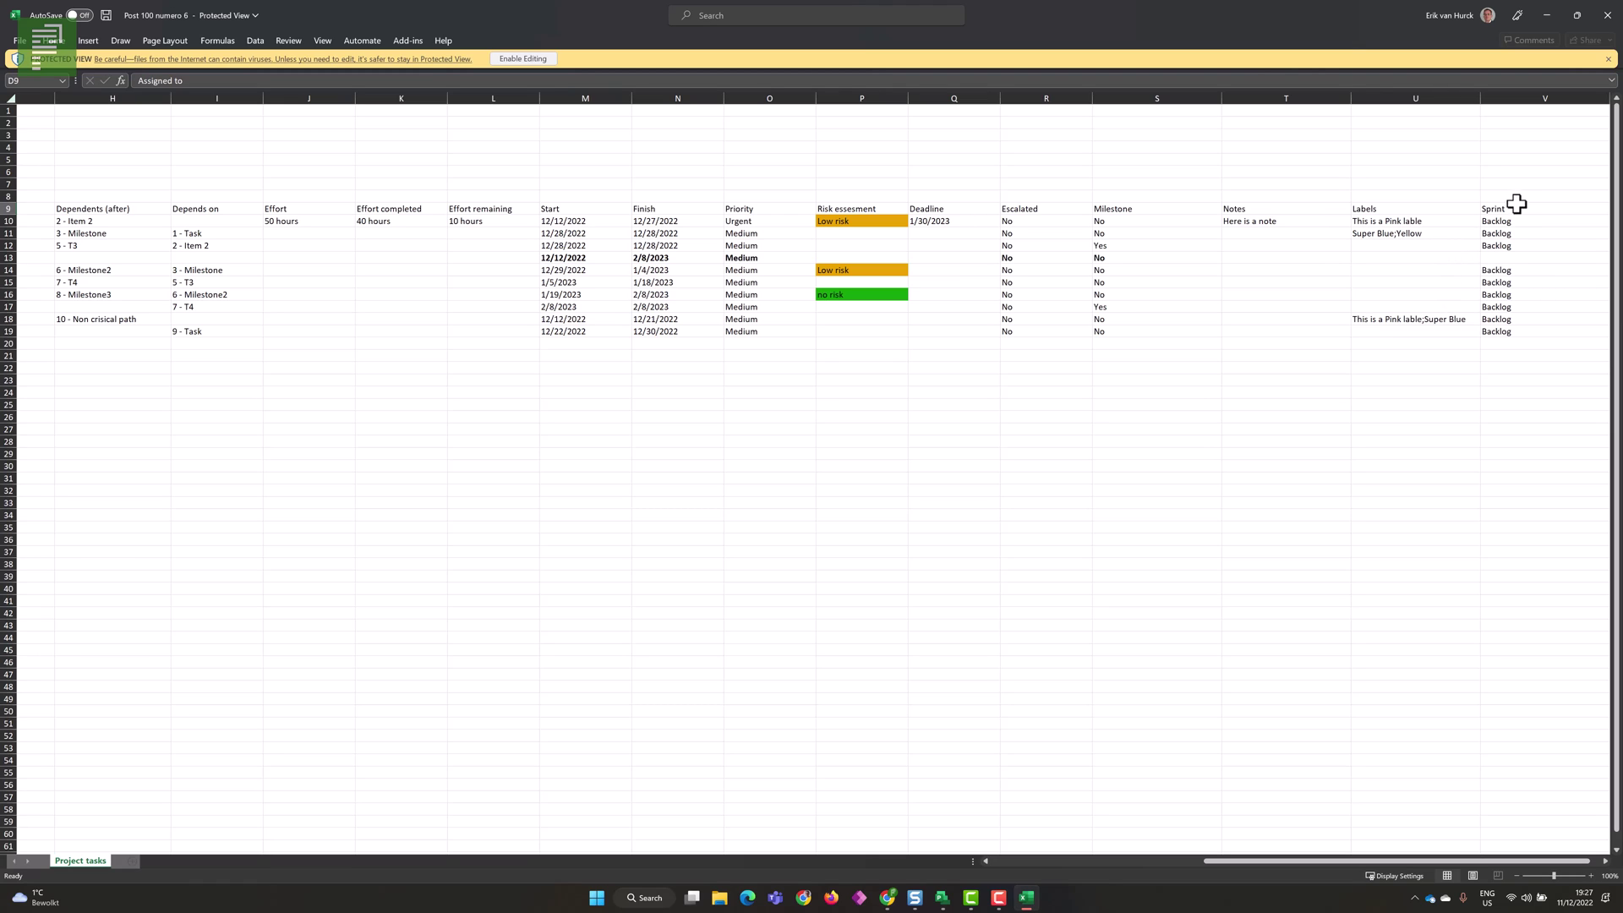
drag(1514, 220, 1522, 333)
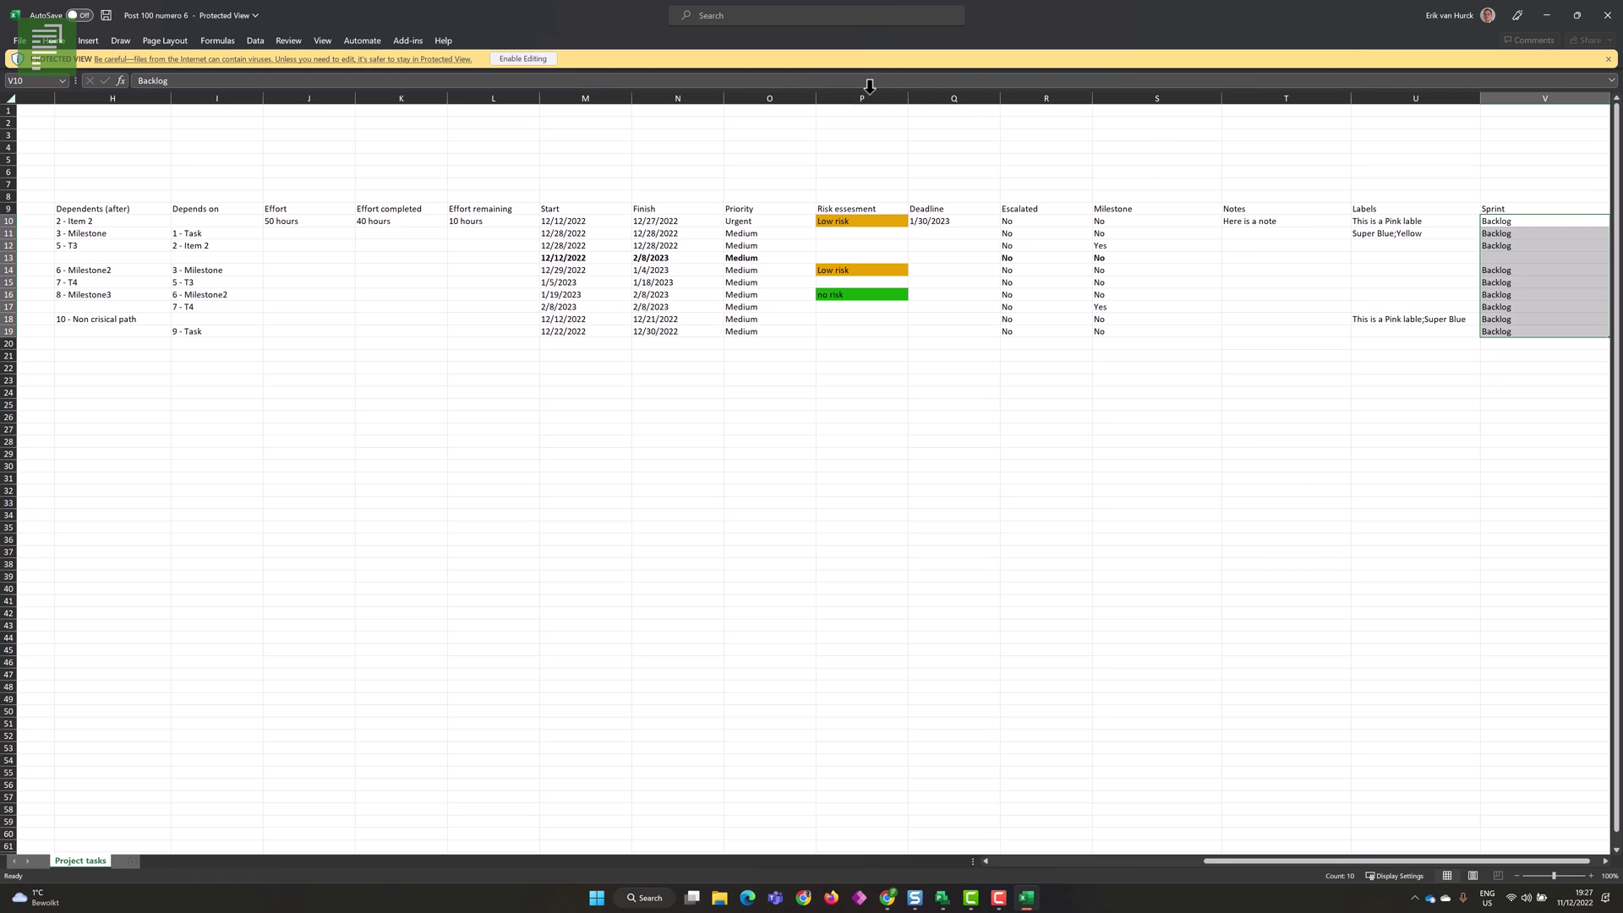
click(1545, 16)
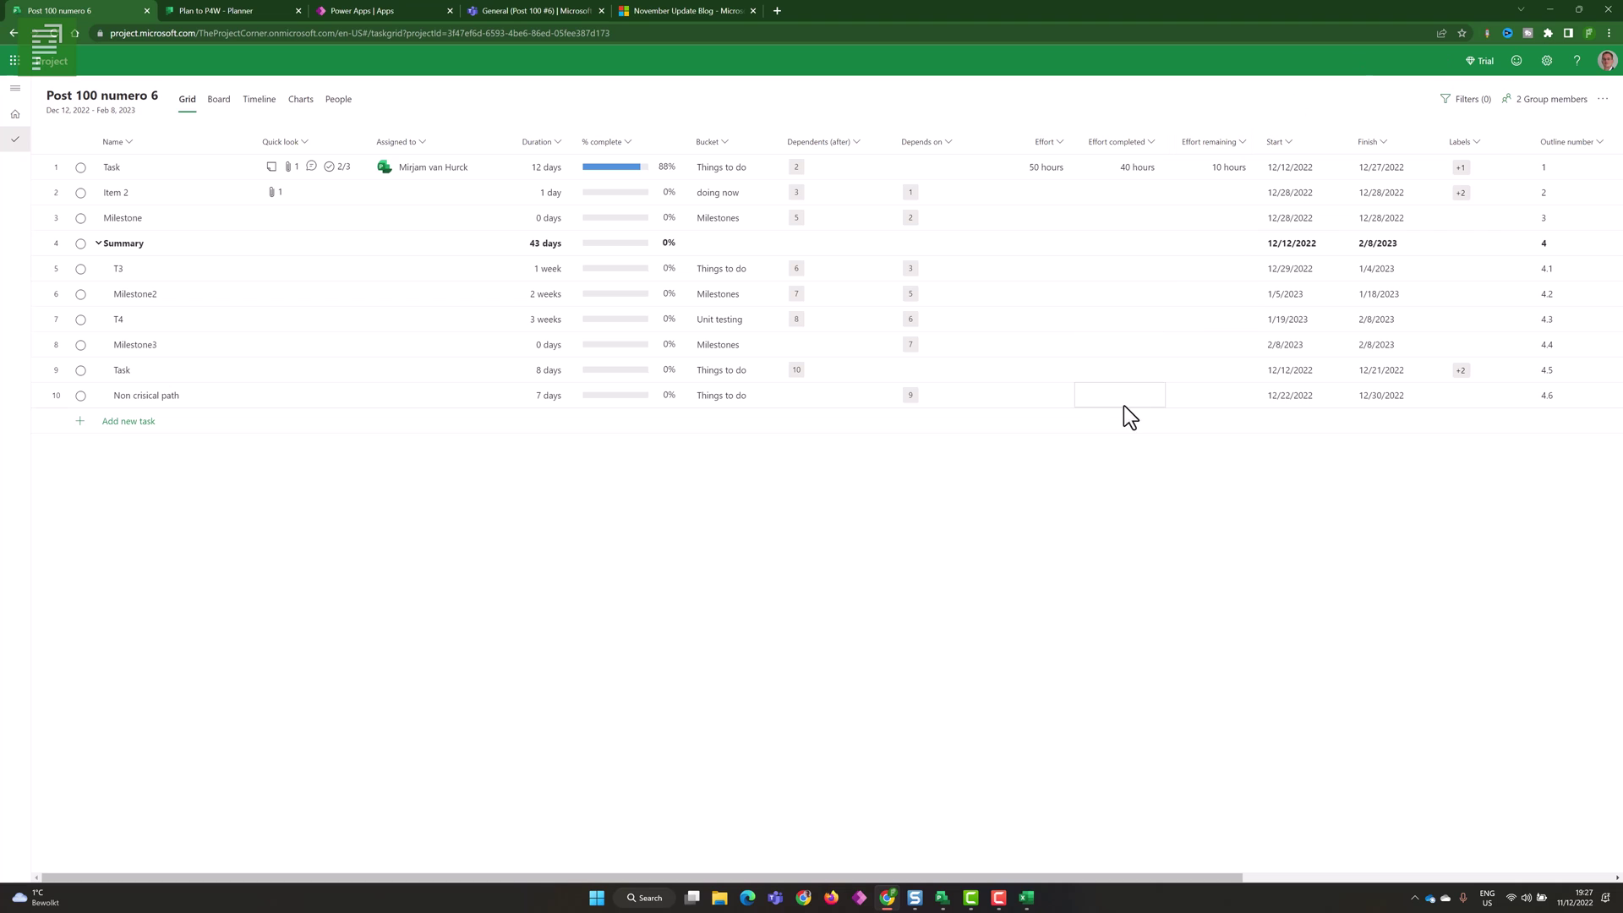
- Show Post 100 numero 6 on the Board, grouped by Sprint
click(216, 100)
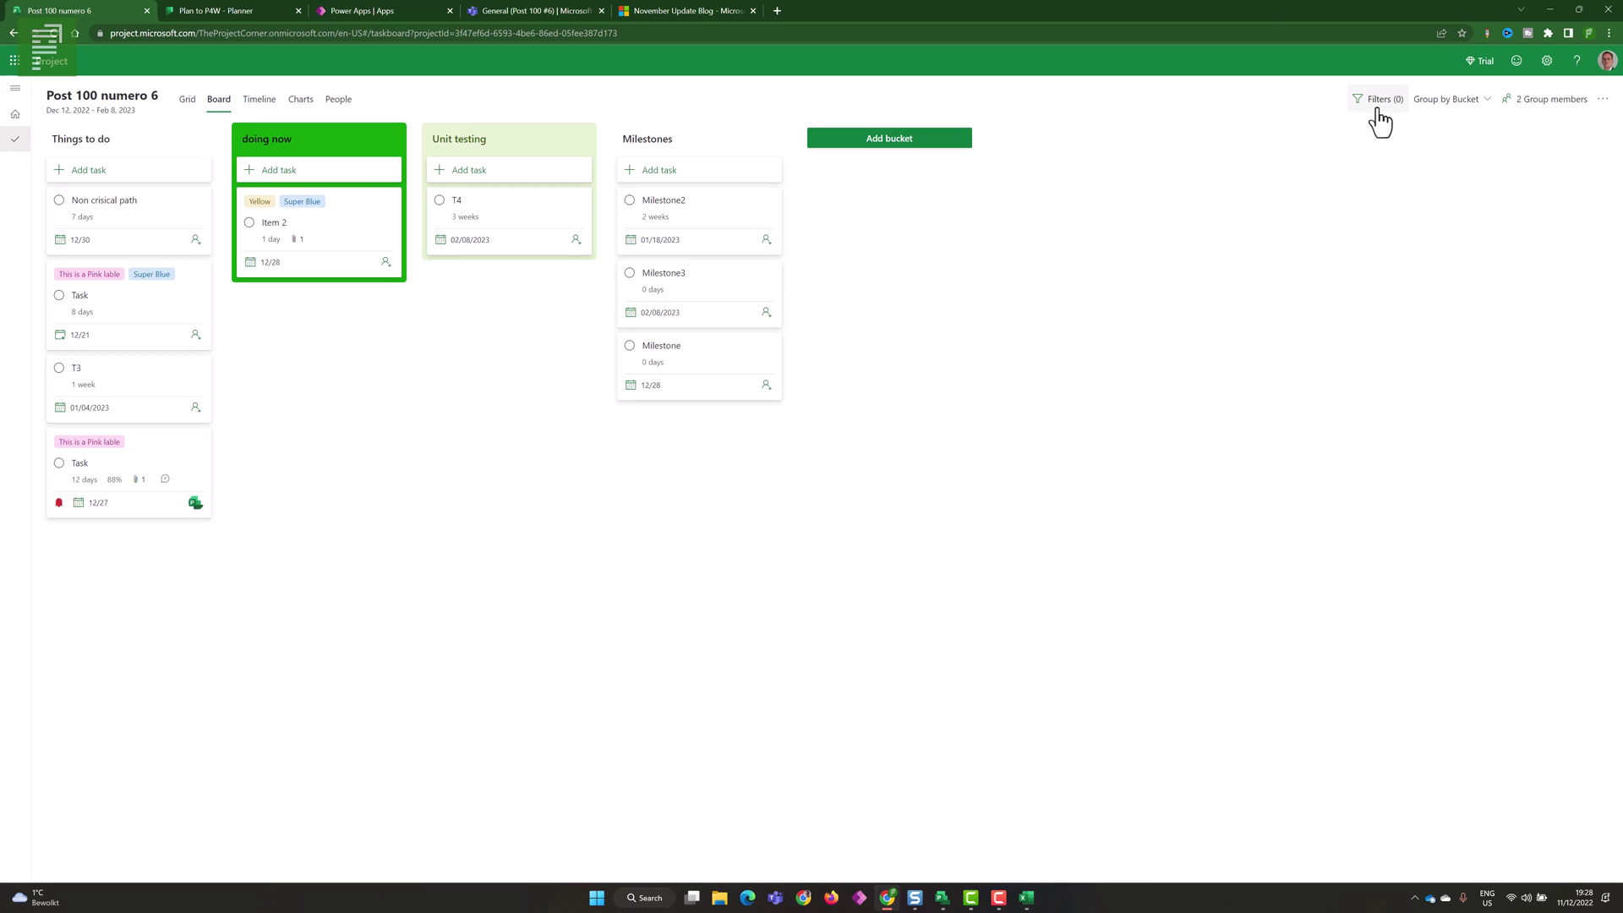
click(1442, 113)
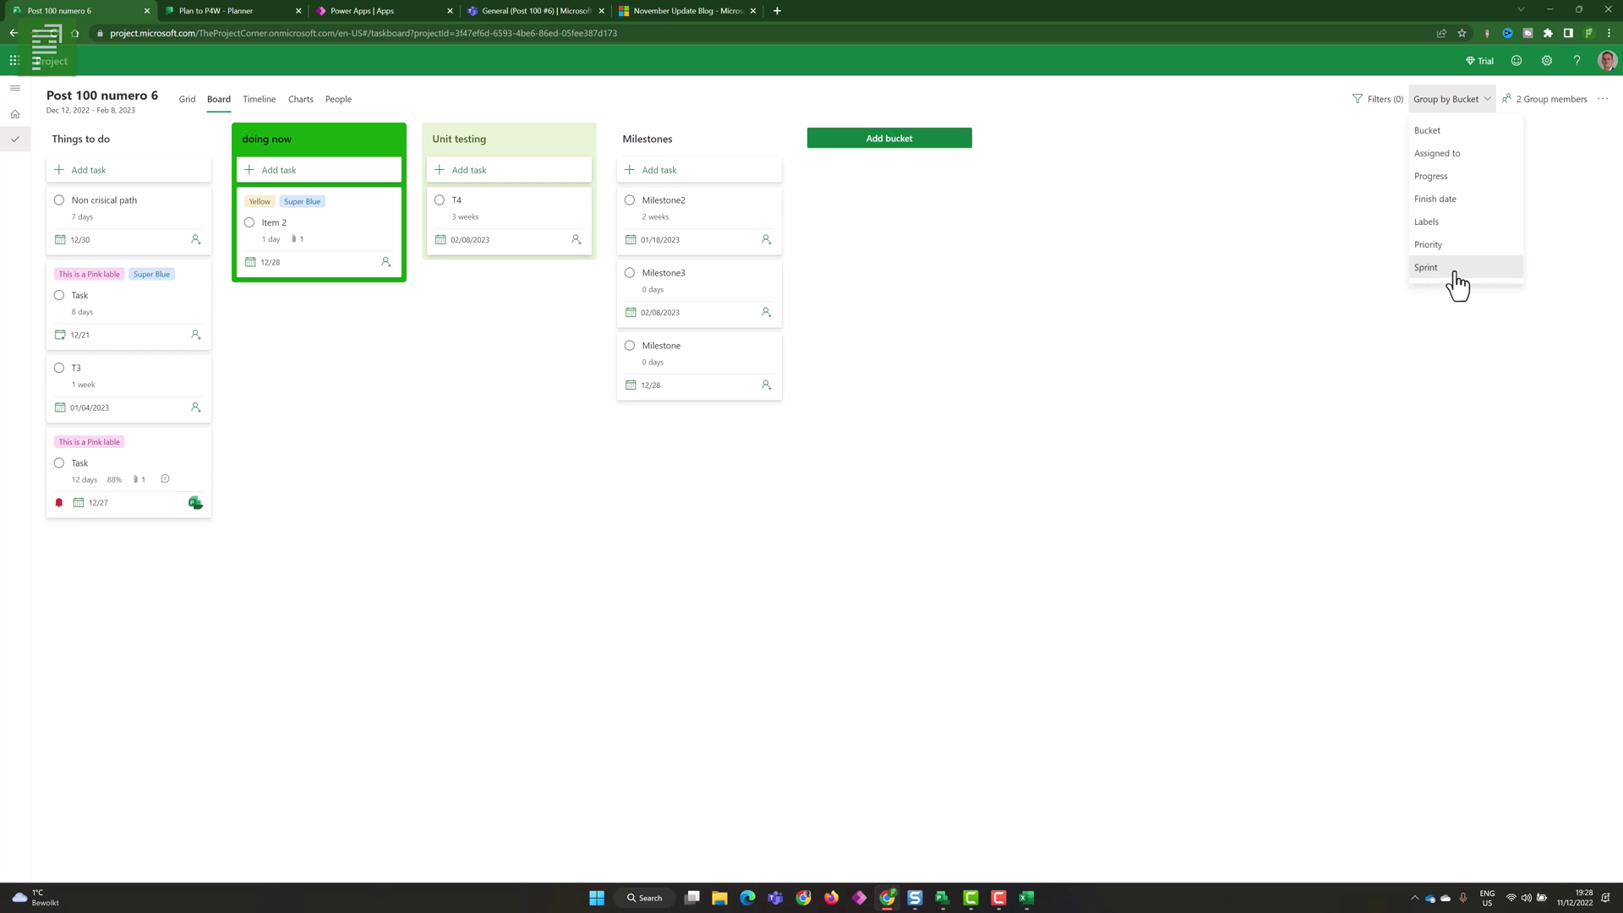
click(1454, 272)
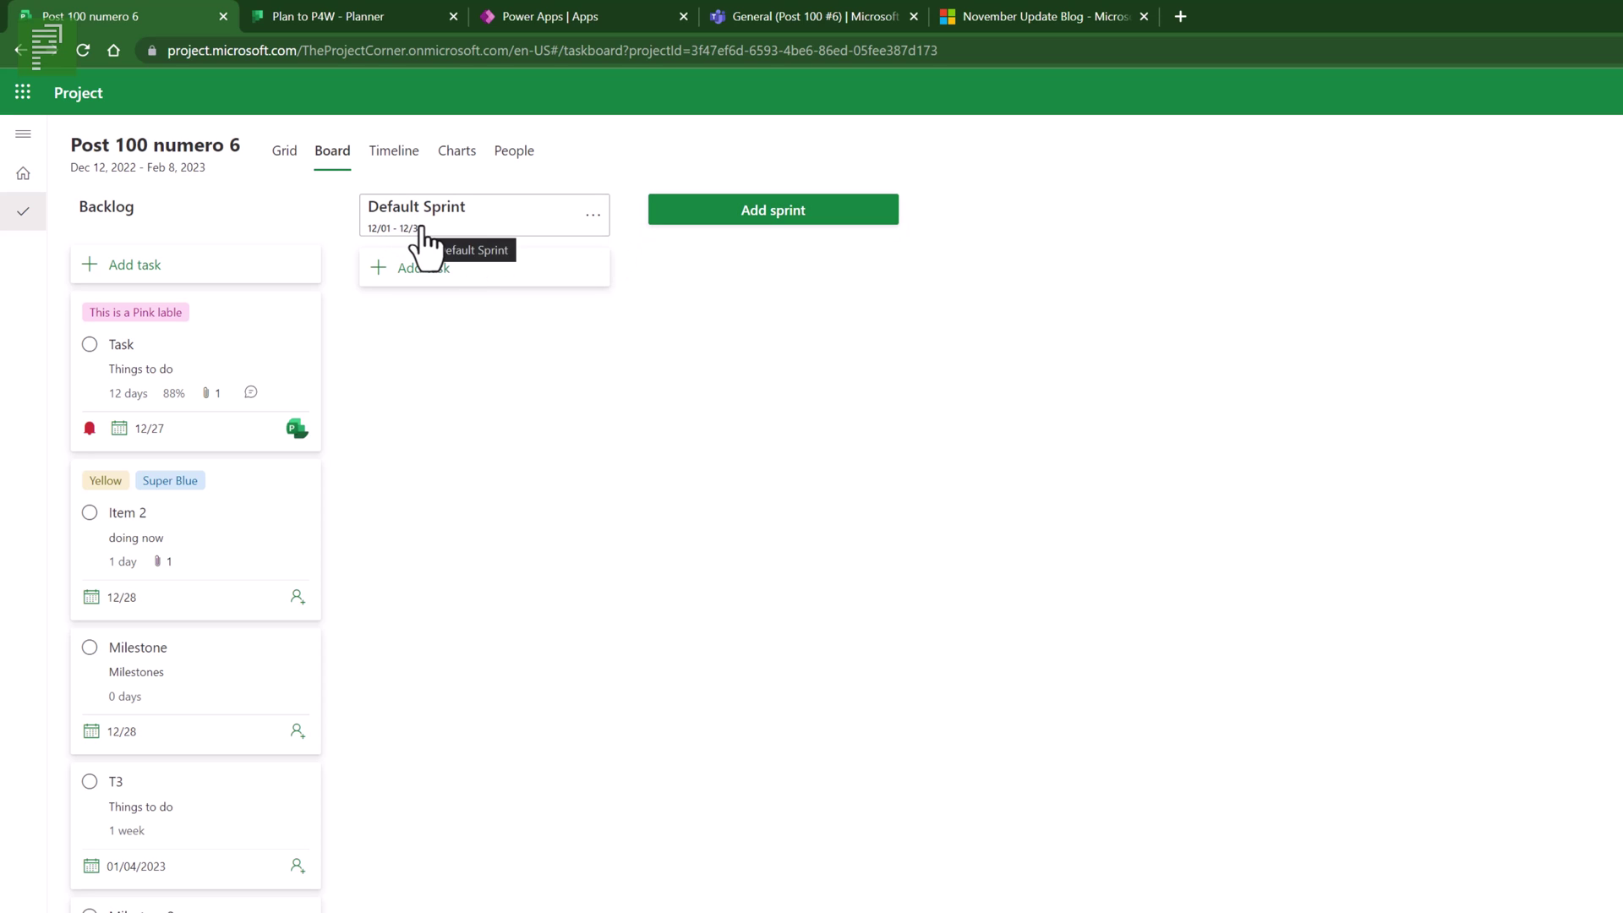
- Add 'Sprint 1' running from 01/01/2022 to 01/31/2022
click(721, 218)
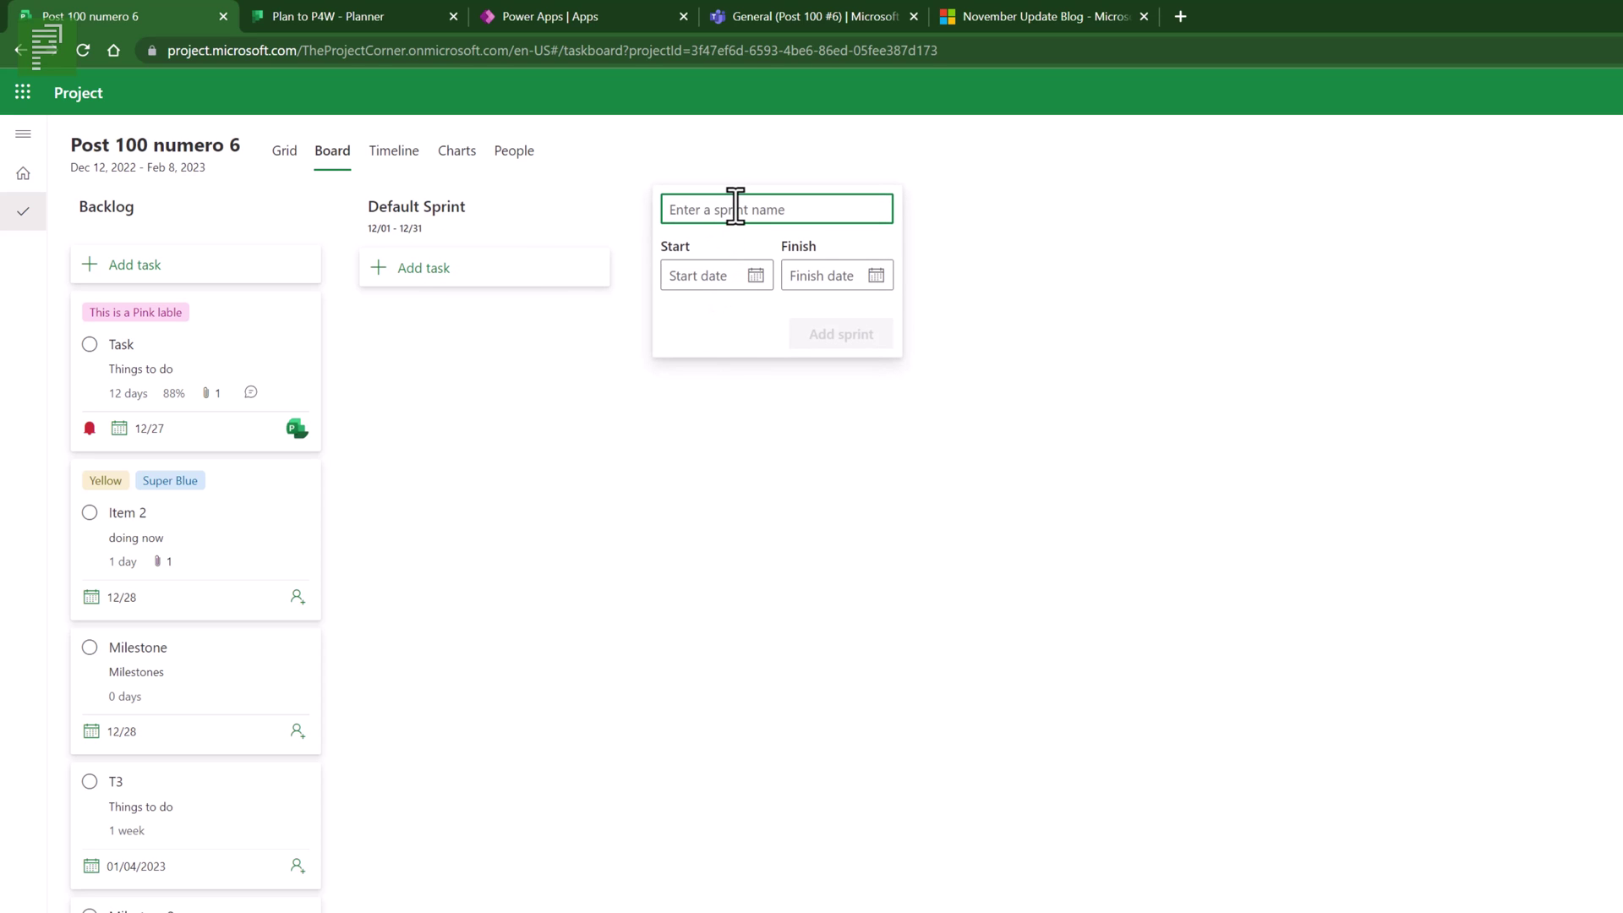
text(Sprint 1)
click(755, 277)
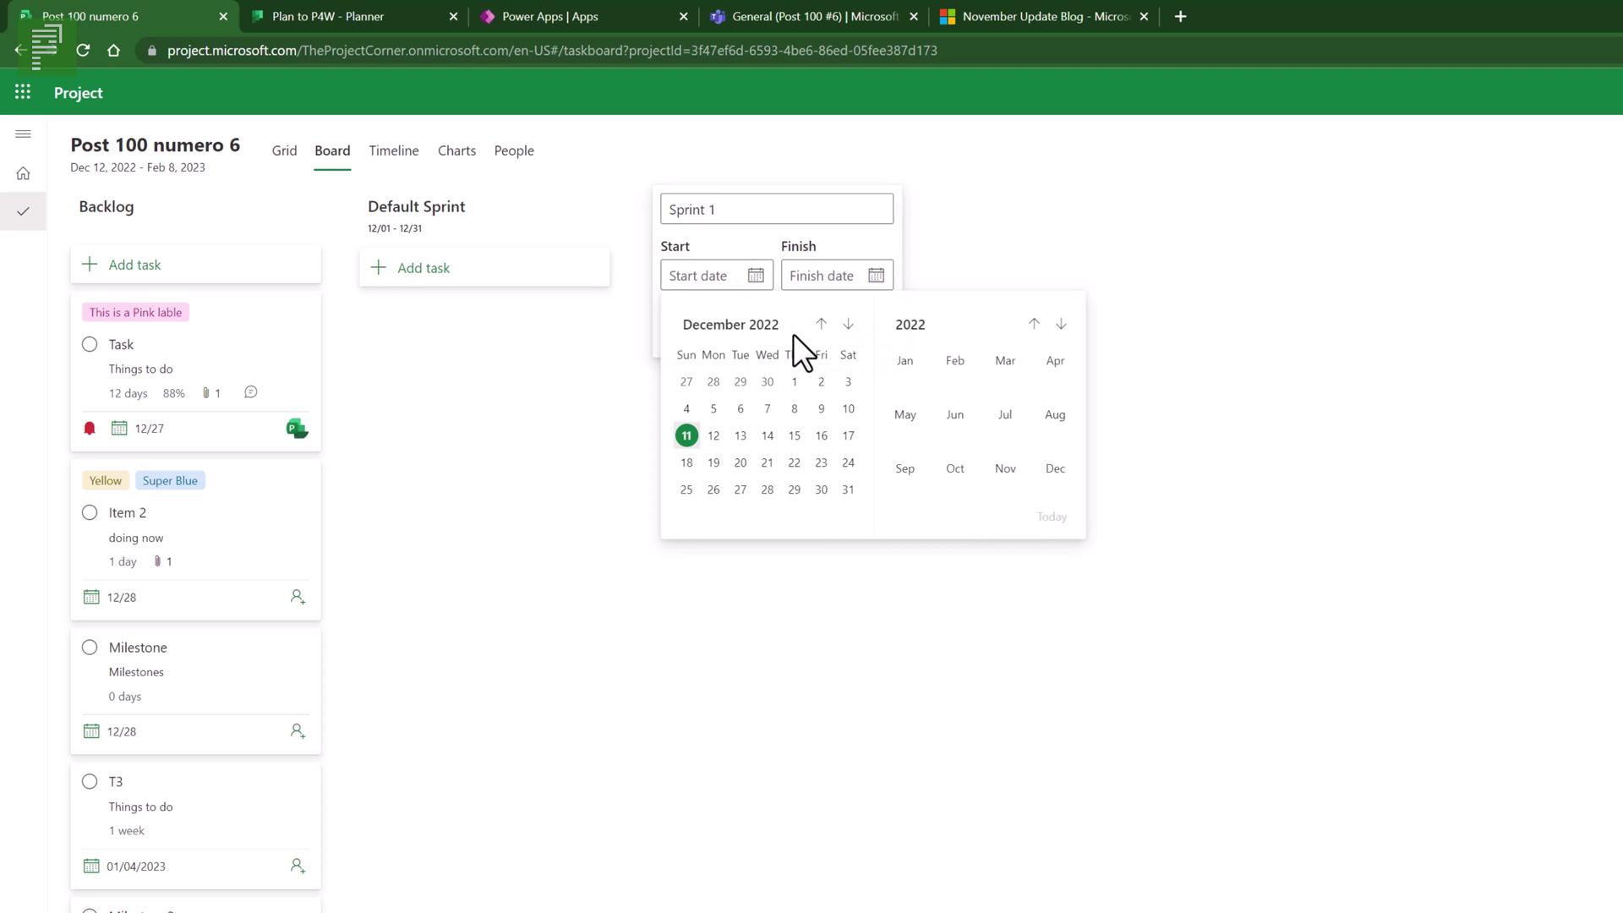
click(901, 372)
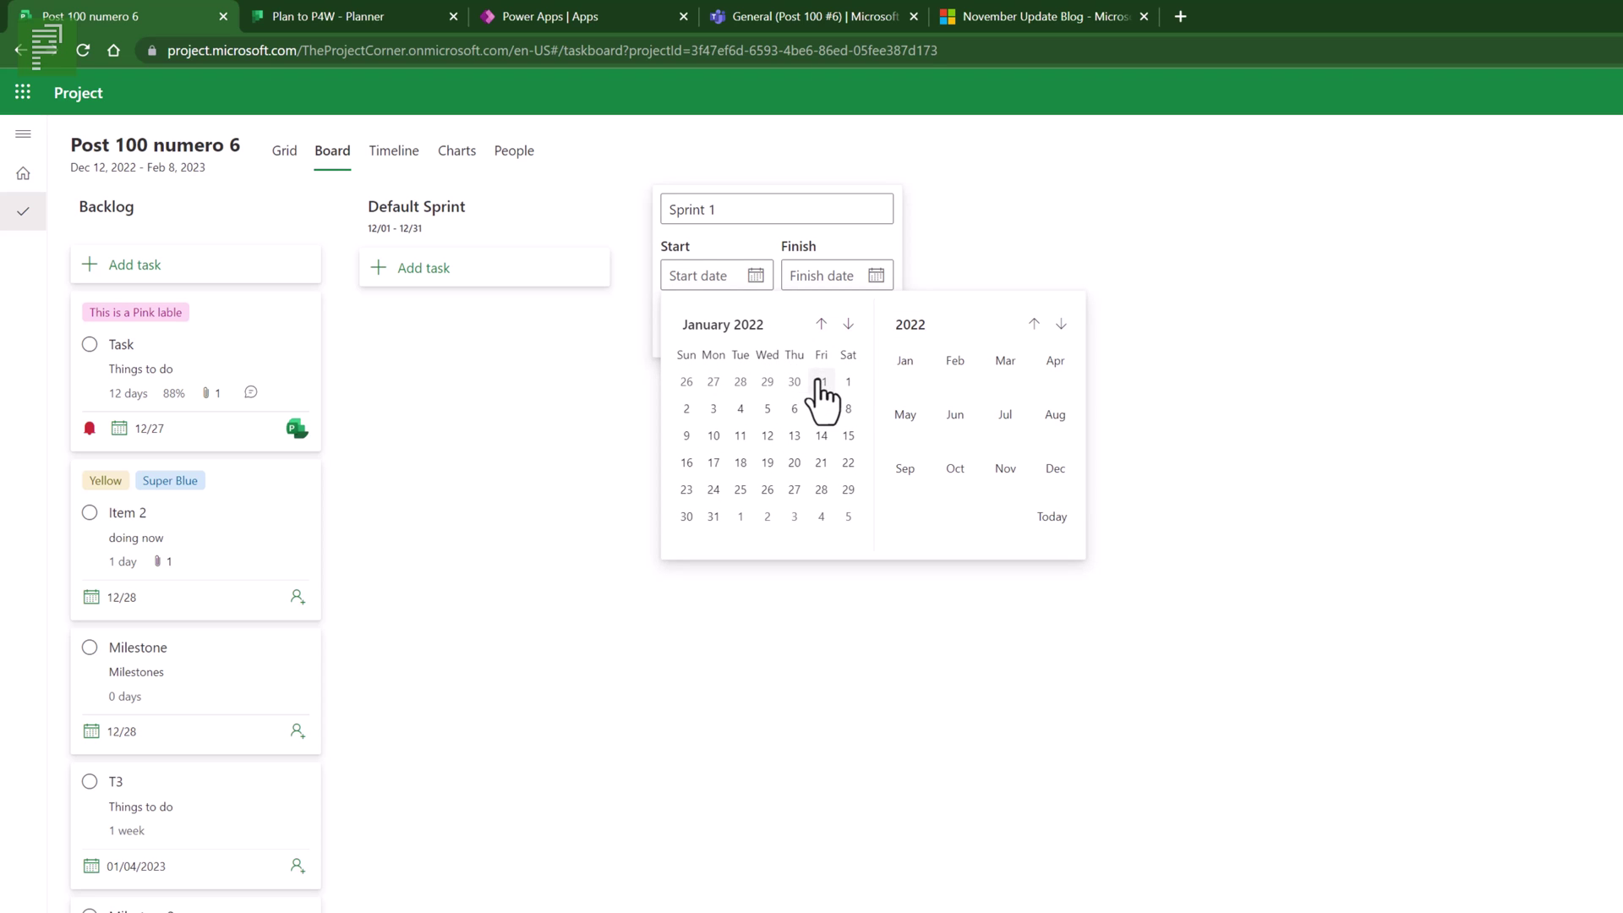
click(850, 382)
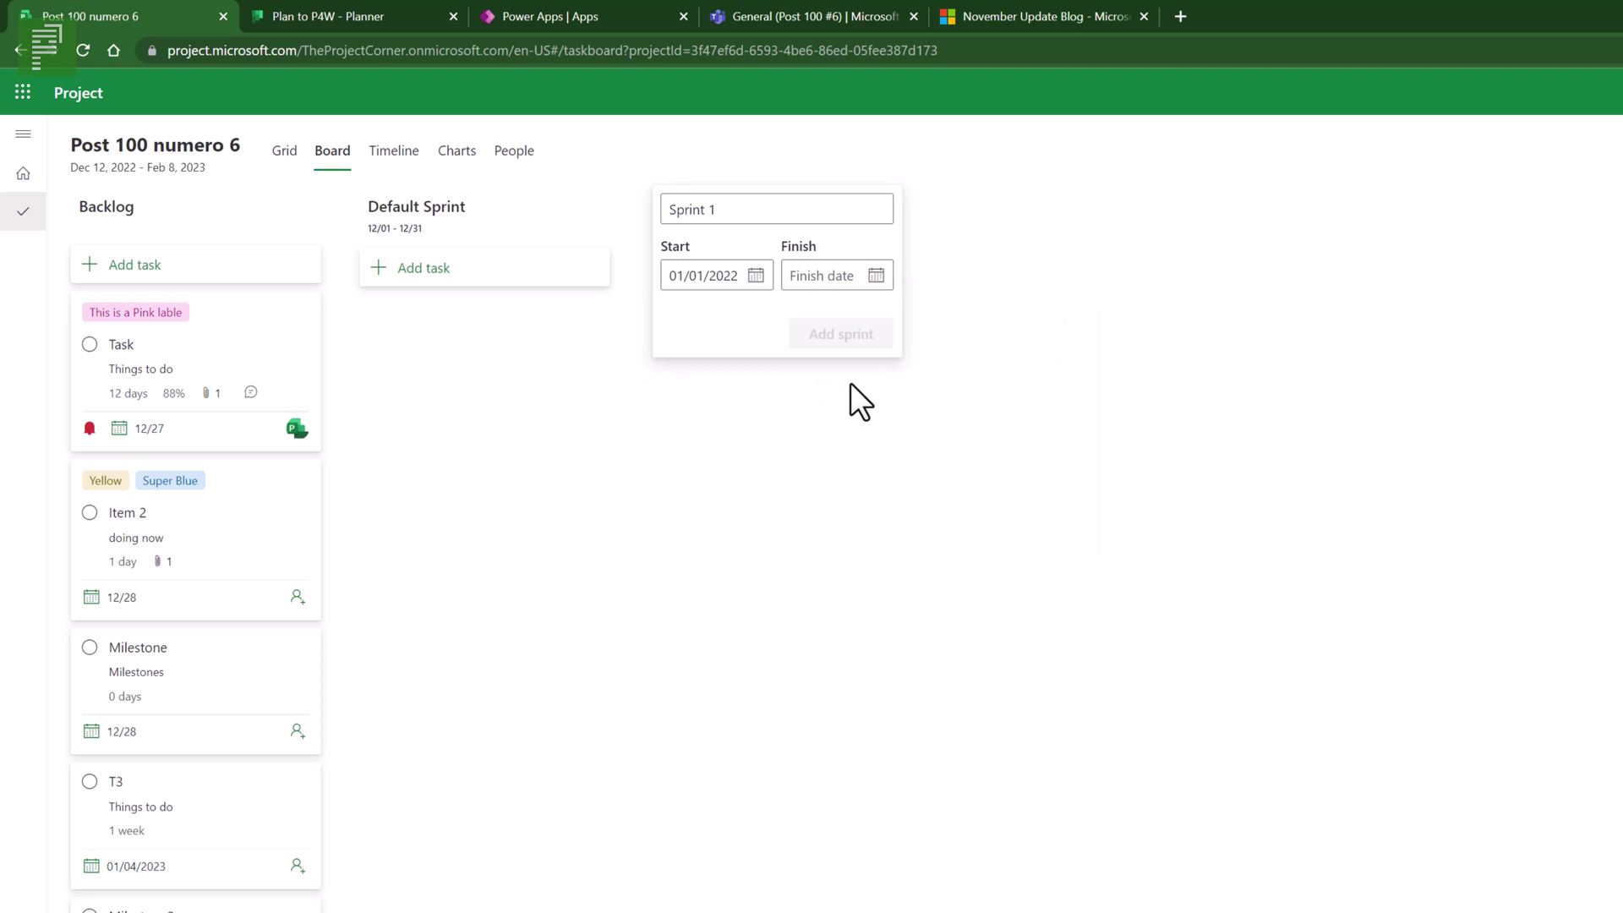
click(876, 276)
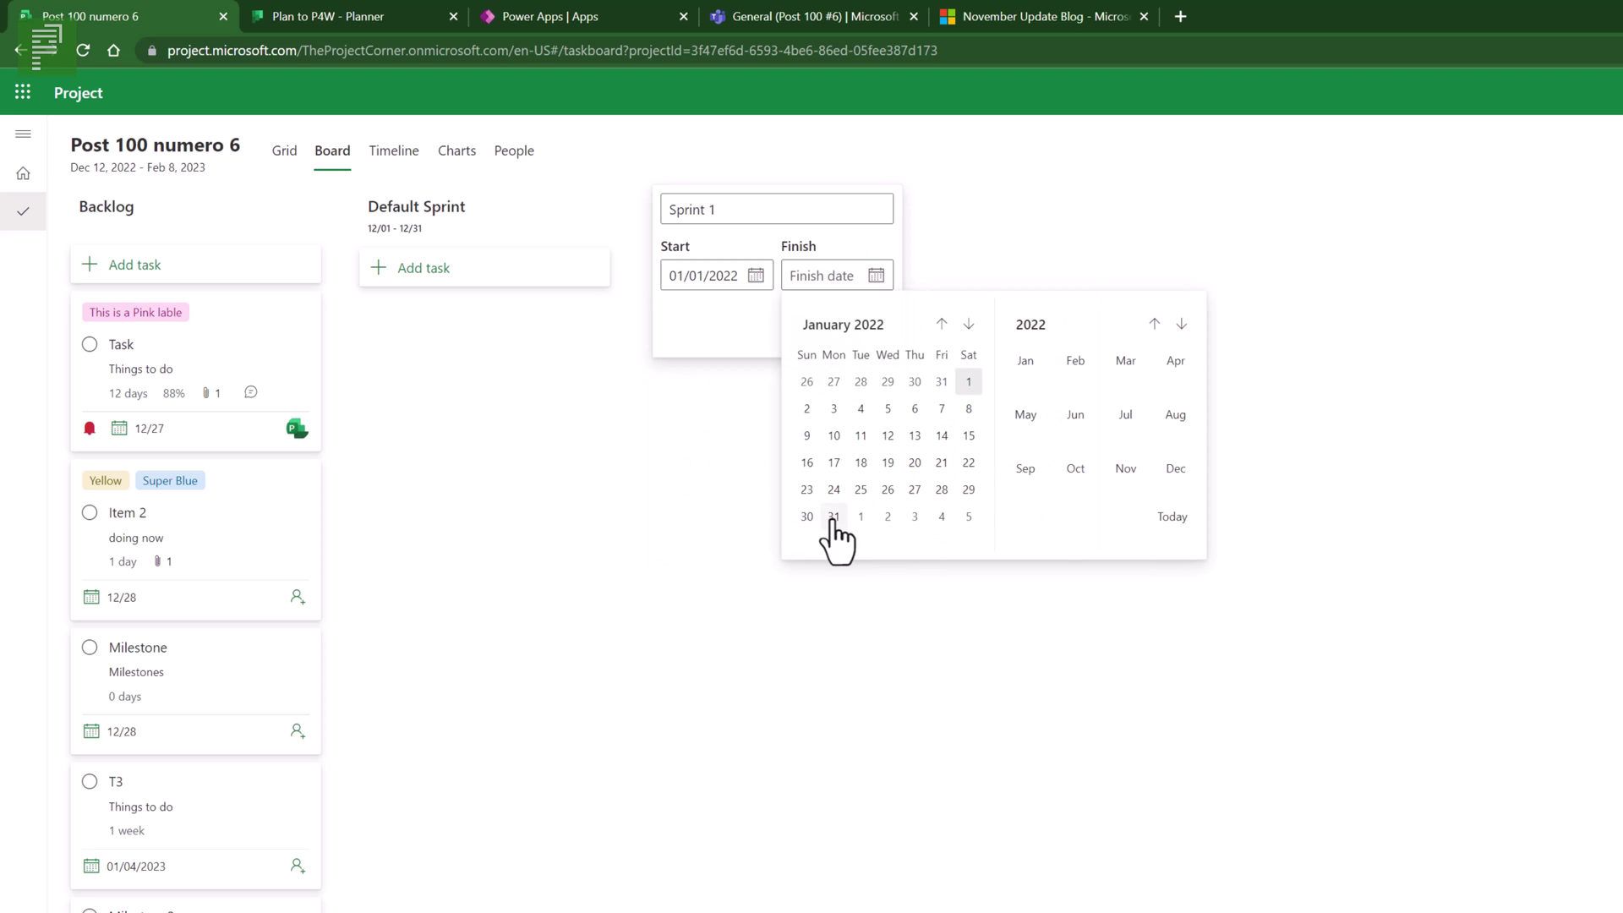
click(833, 517)
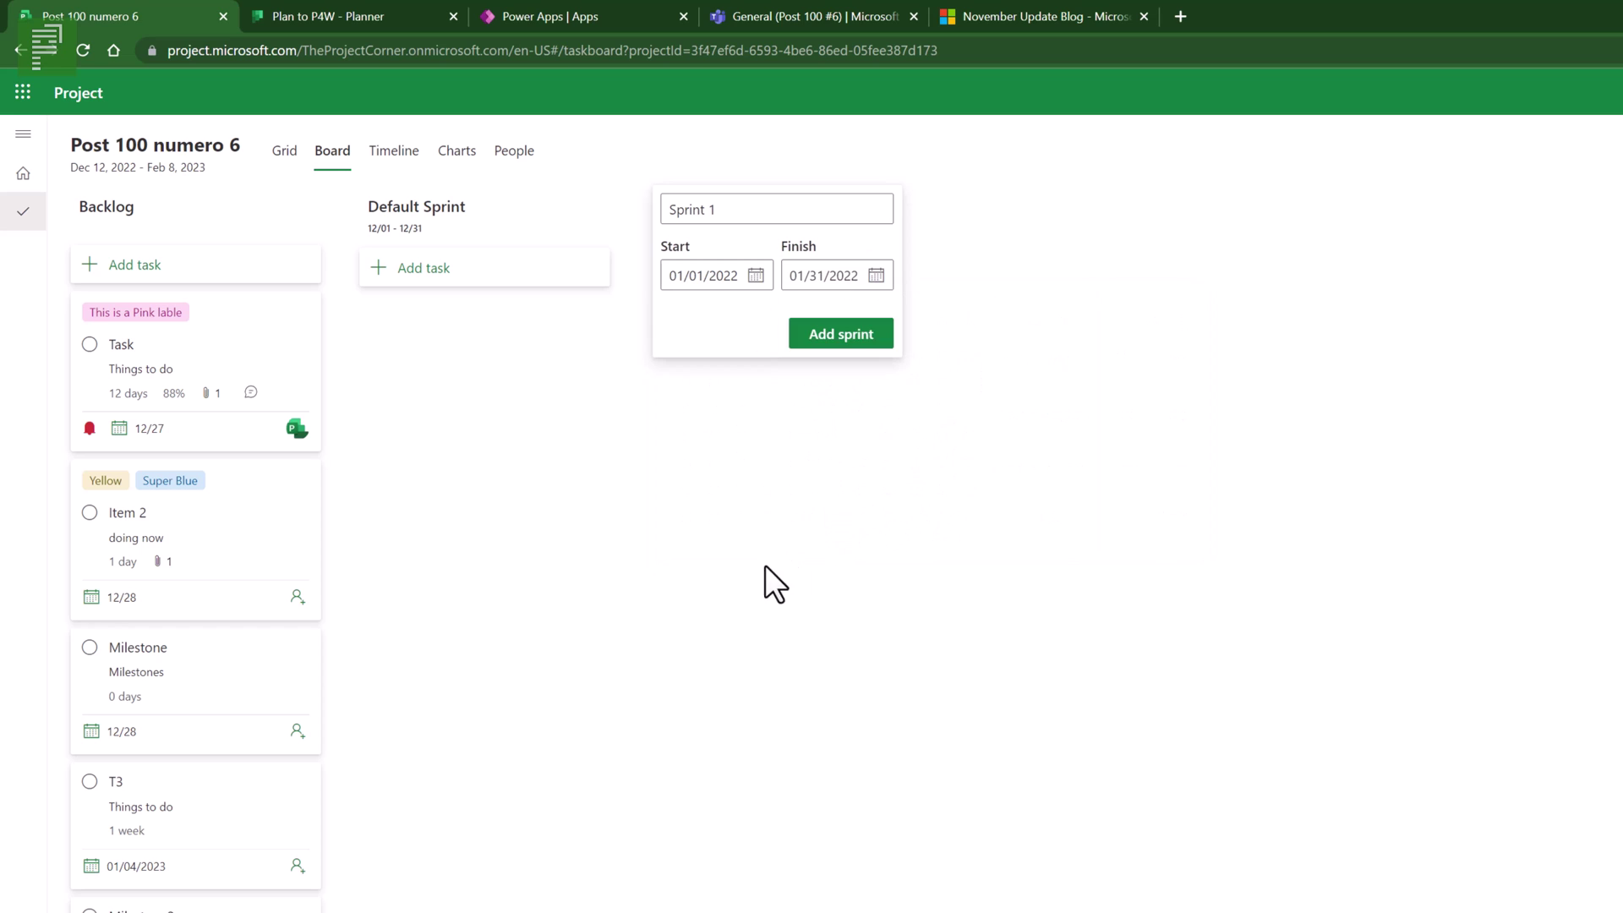
click(839, 335)
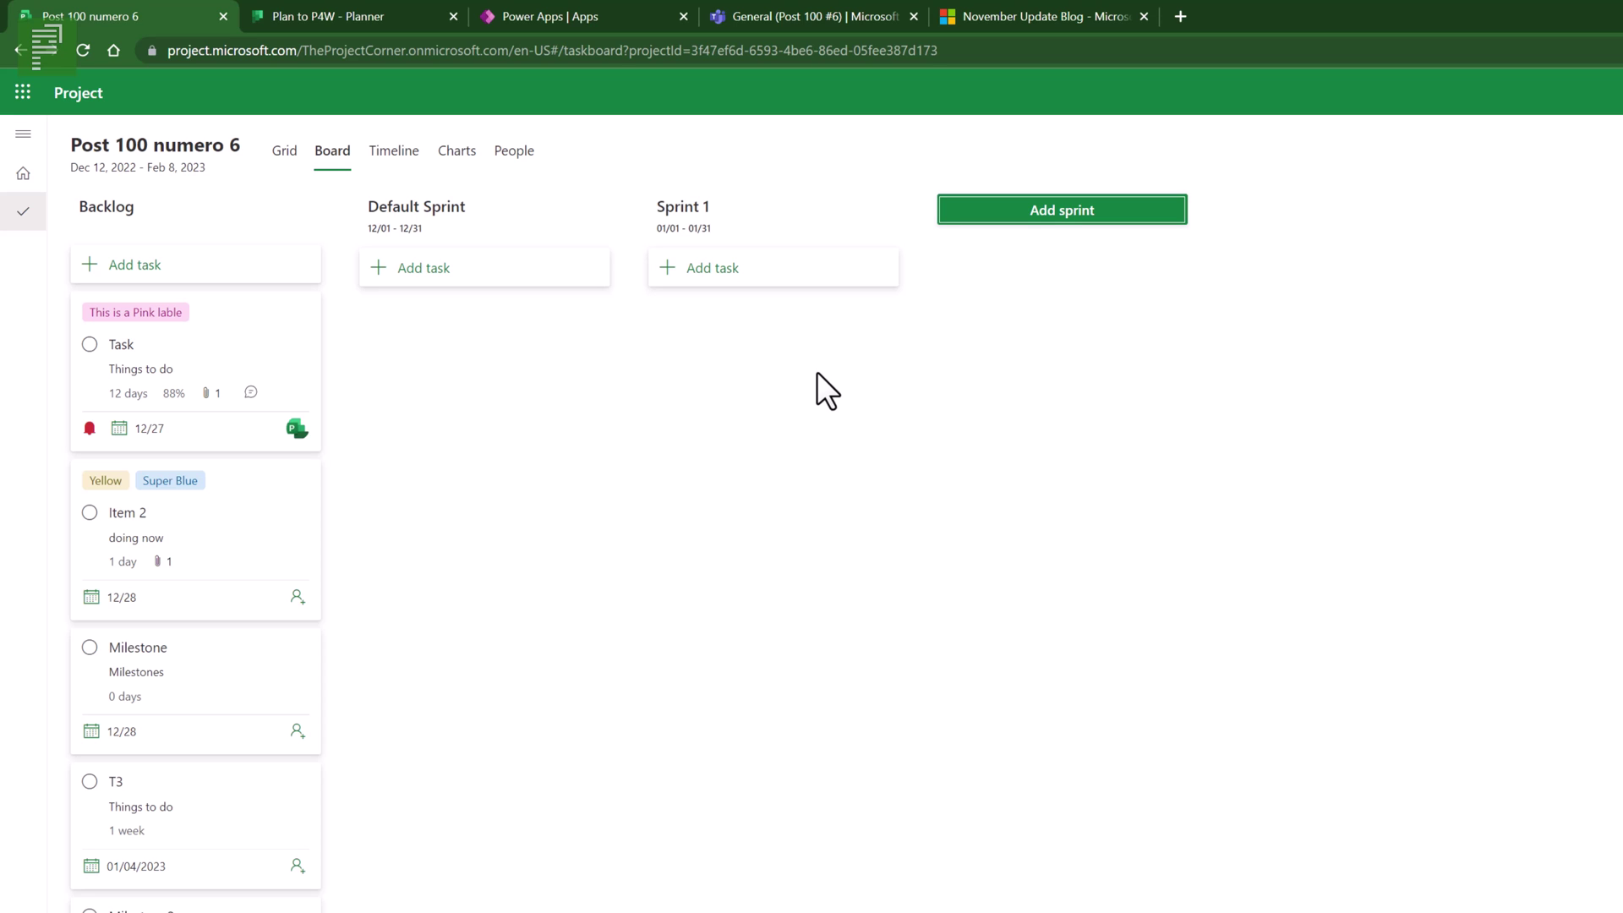
- Try to add 'Sprint 2' running from 01/17/2022 to 02/16/2022
click(997, 210)
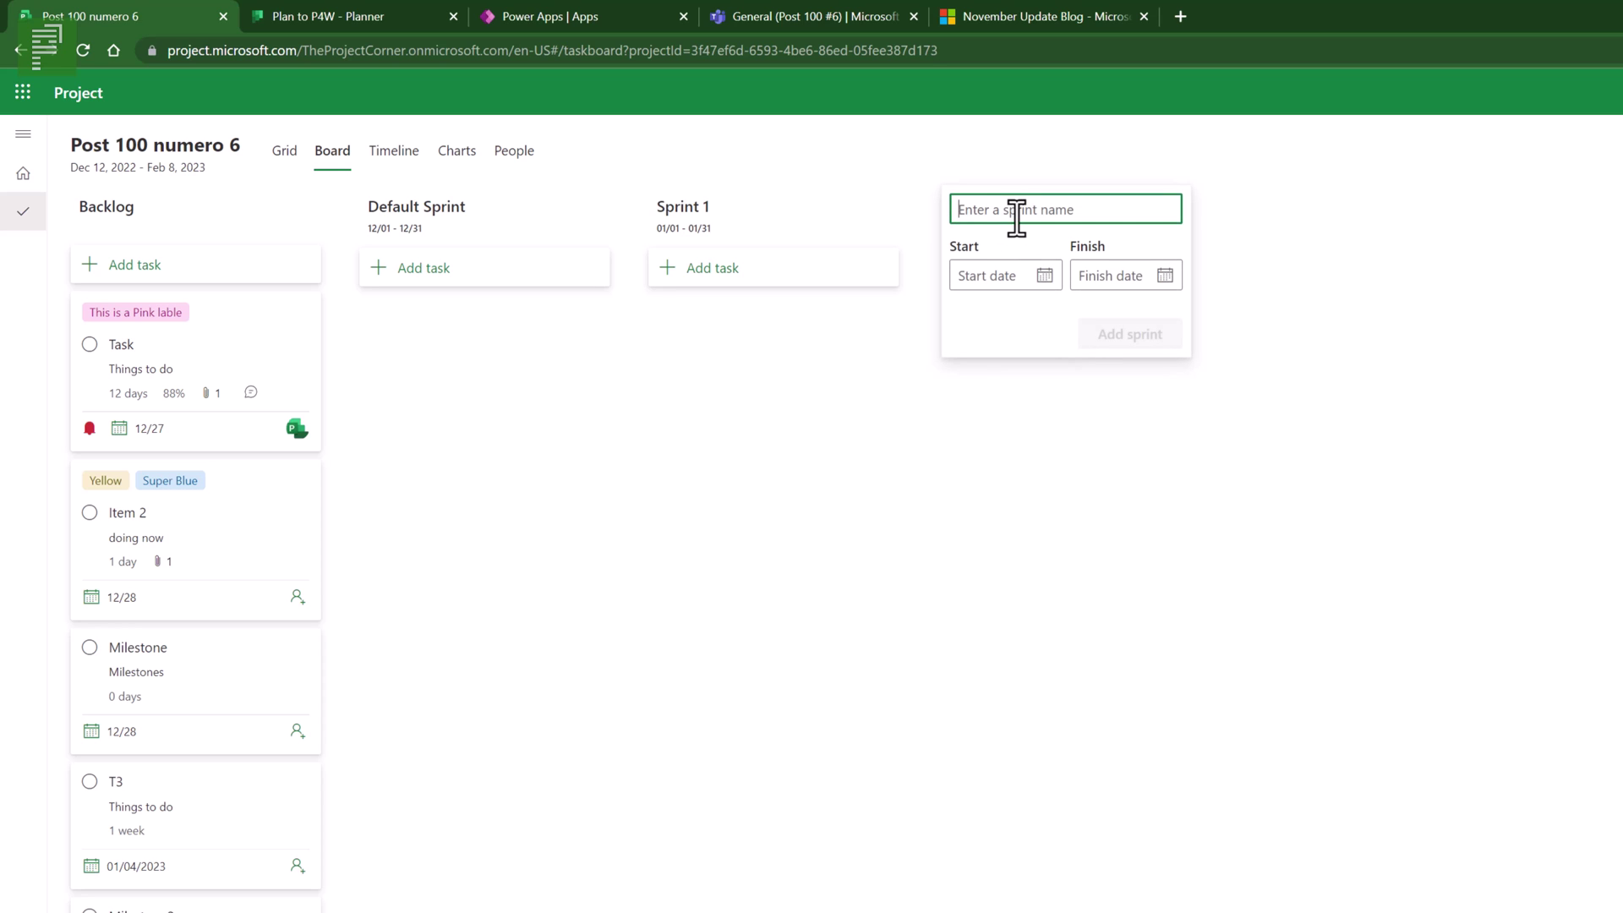
text(Sprint 2)
click(1046, 277)
click(1191, 350)
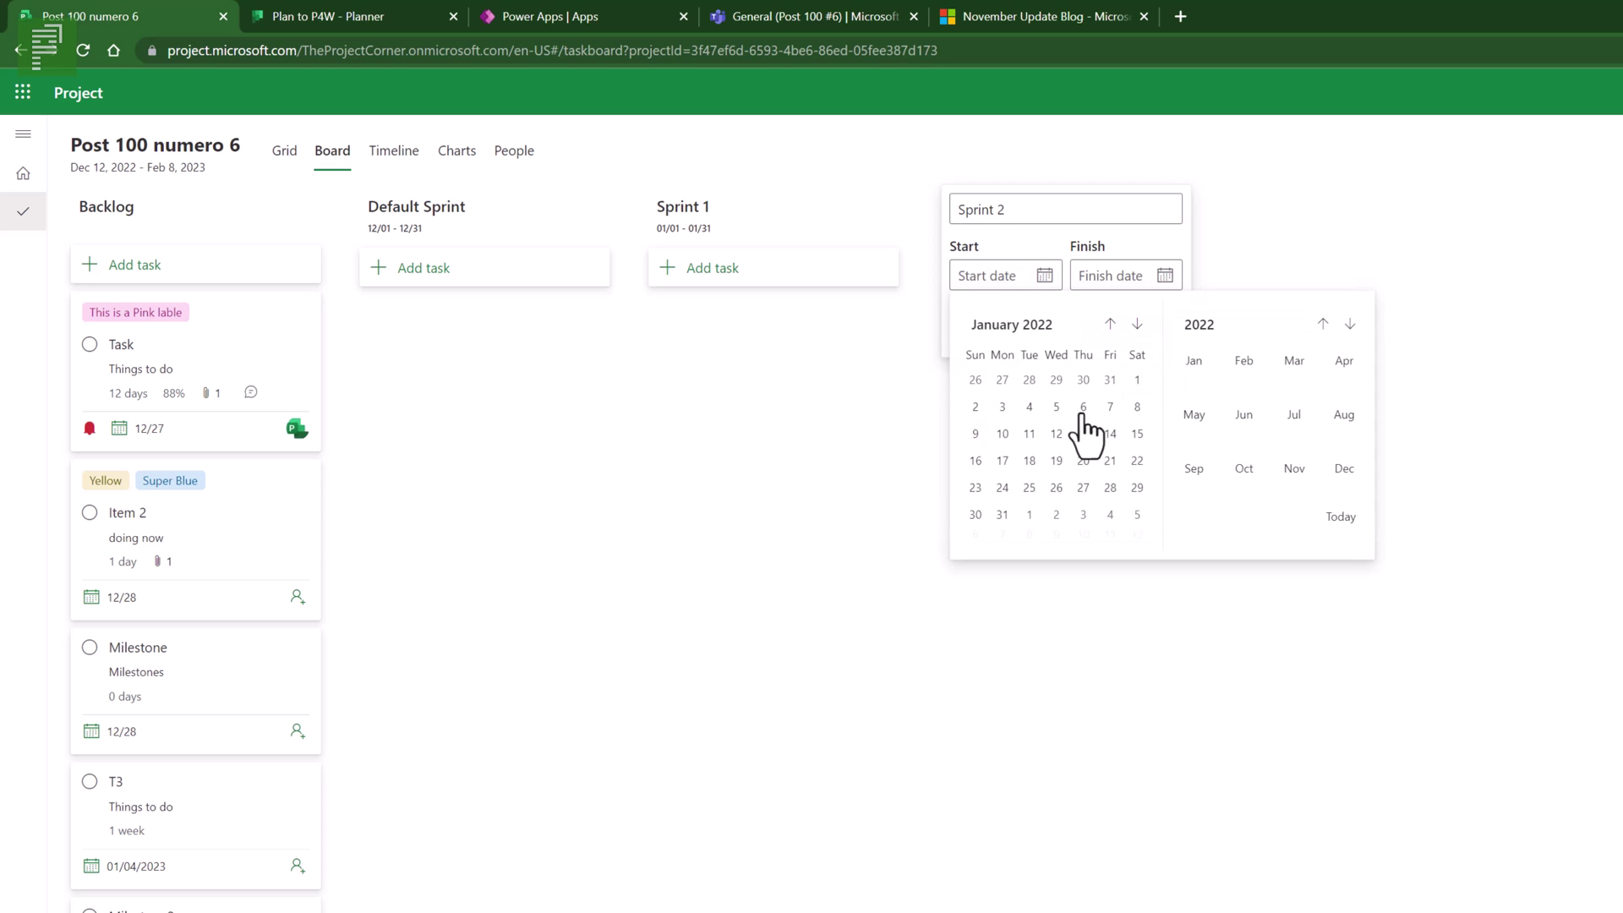
click(1003, 462)
click(1163, 277)
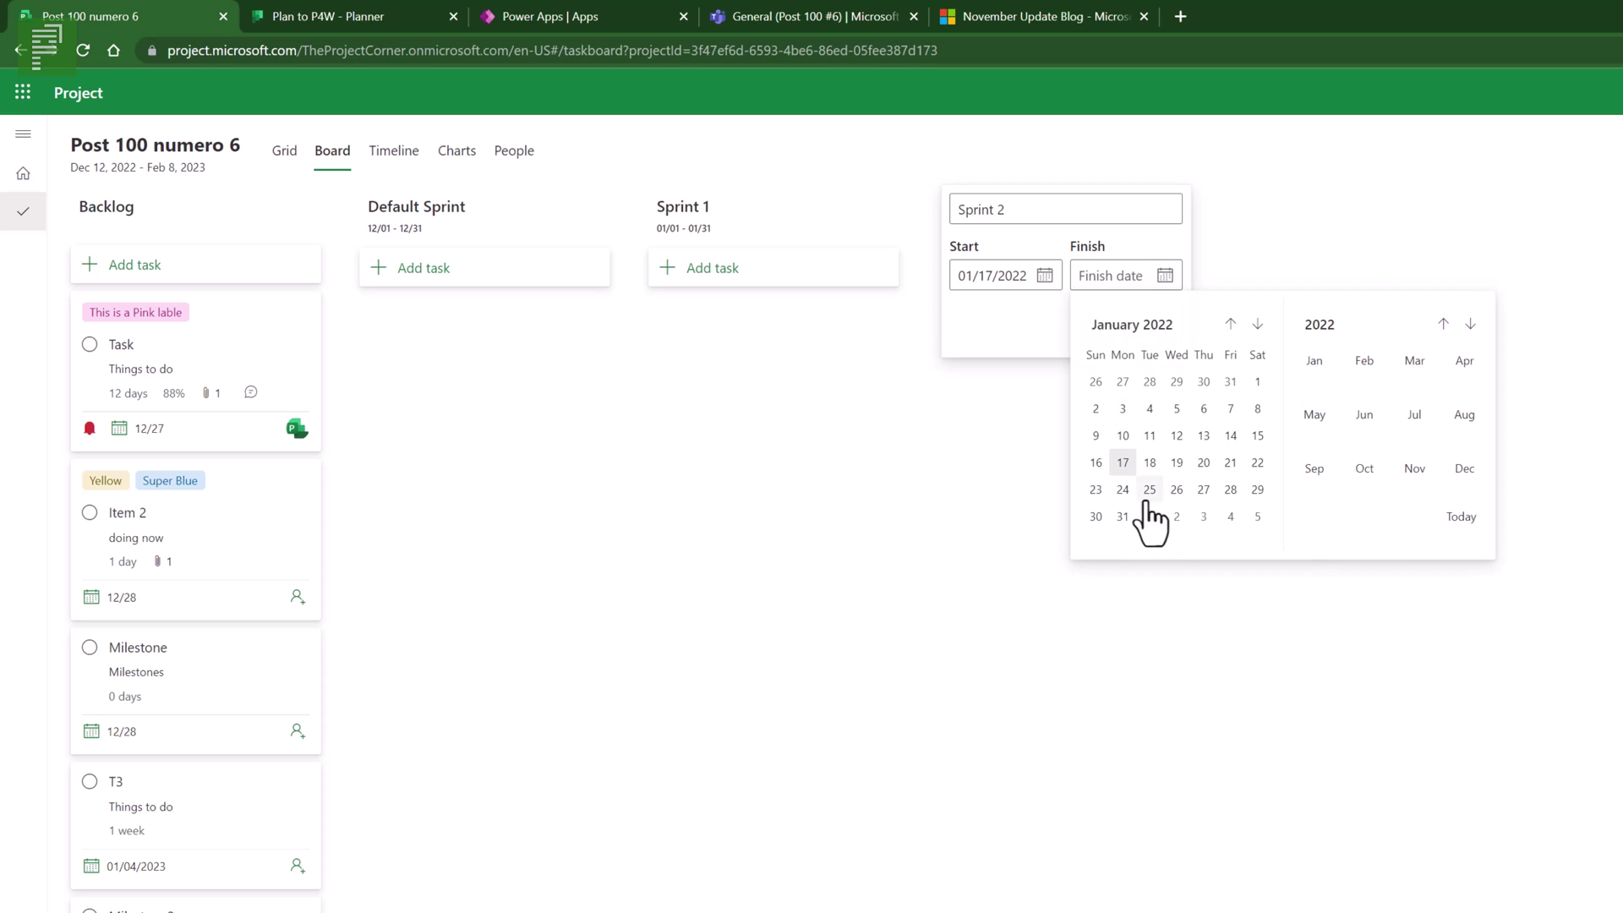
click(1375, 363)
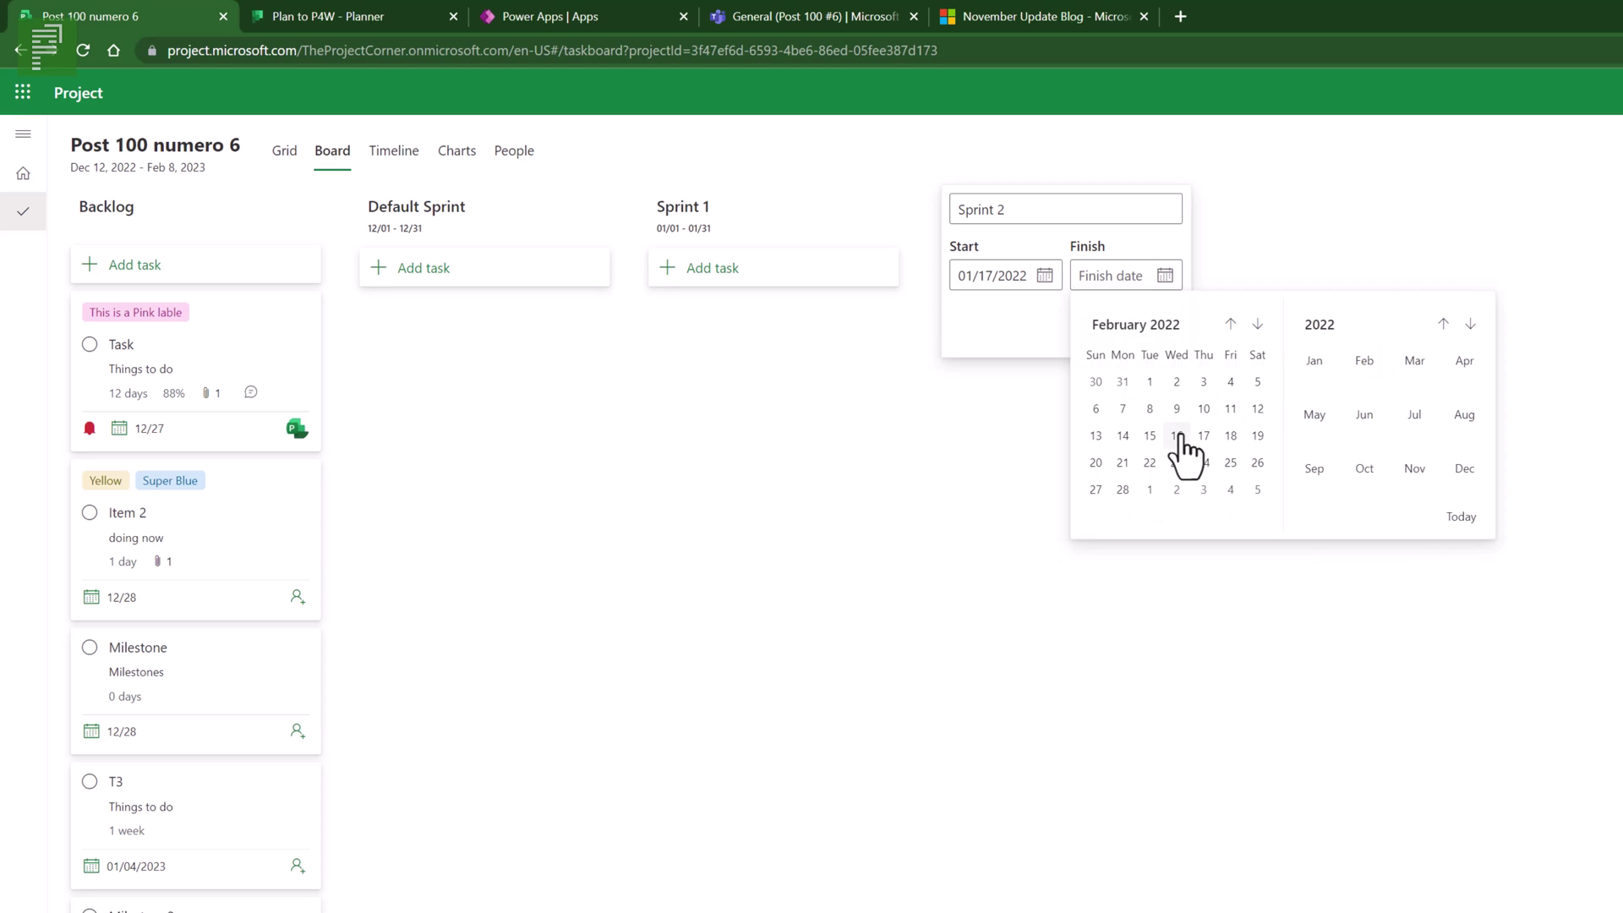
click(1177, 437)
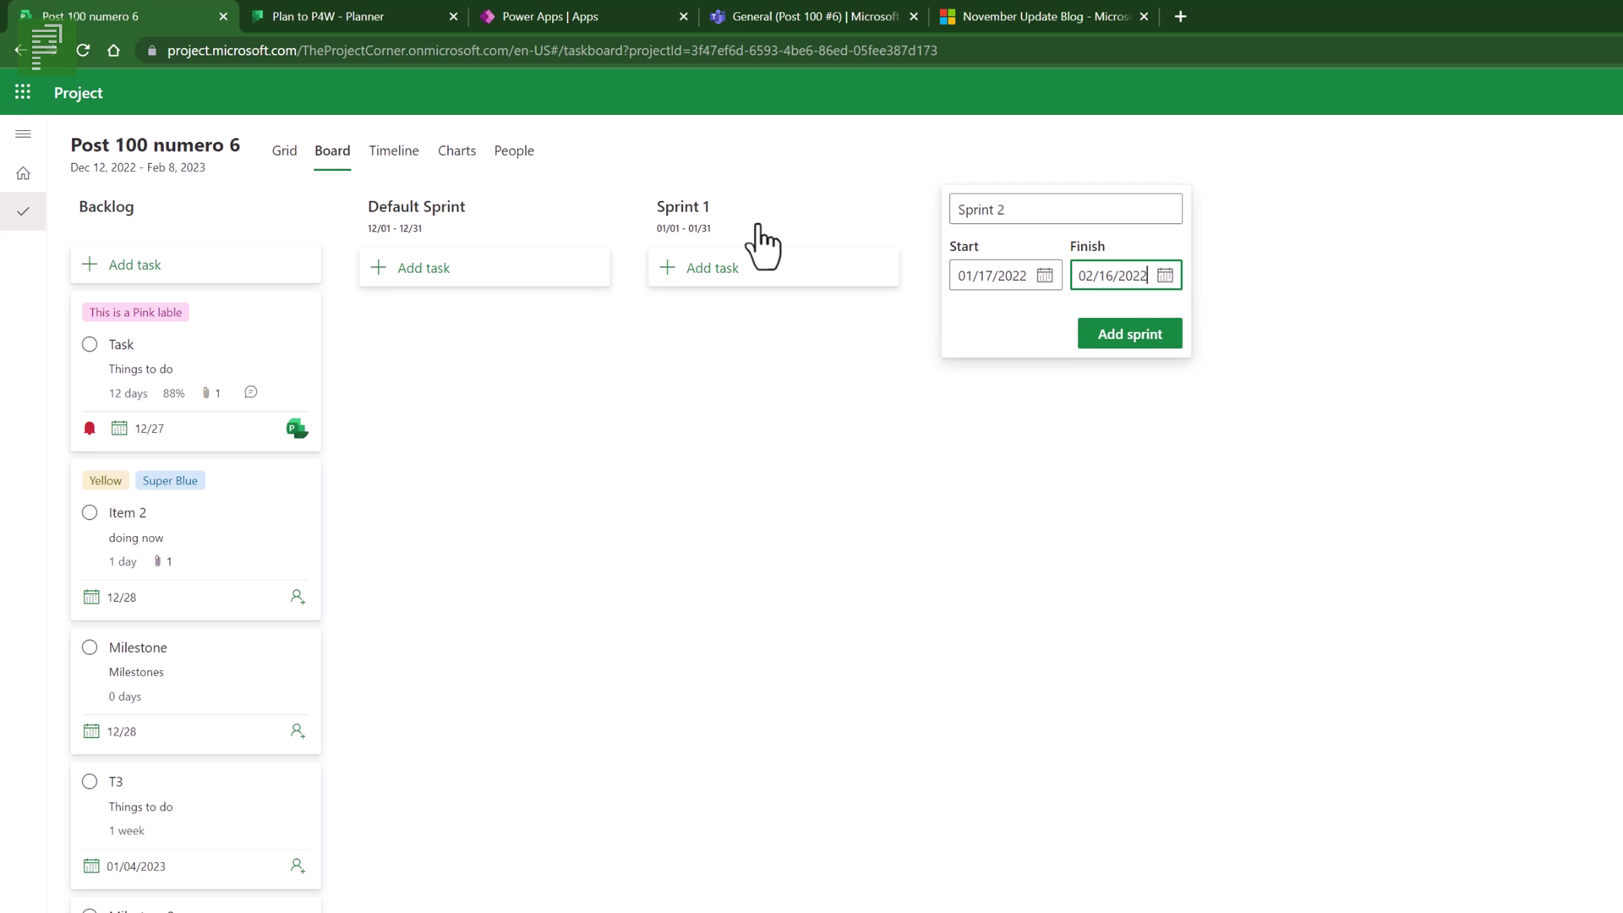
click(1153, 335)
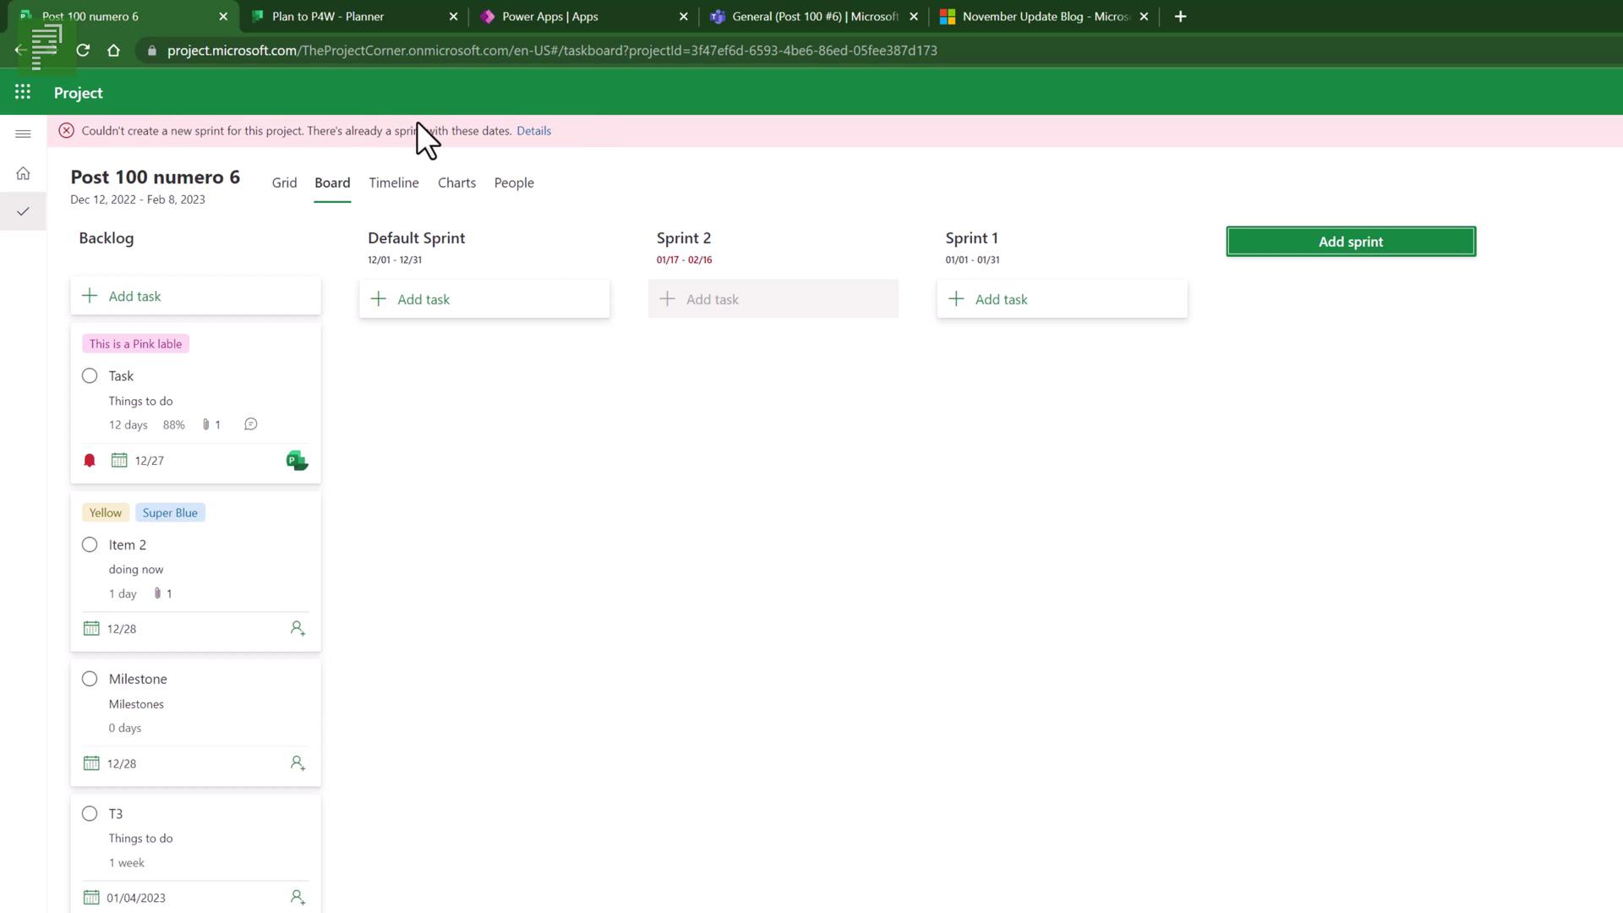
- Change Sprint 2's dates to 02/01/2022–02/28/2022 and save them
click(704, 272)
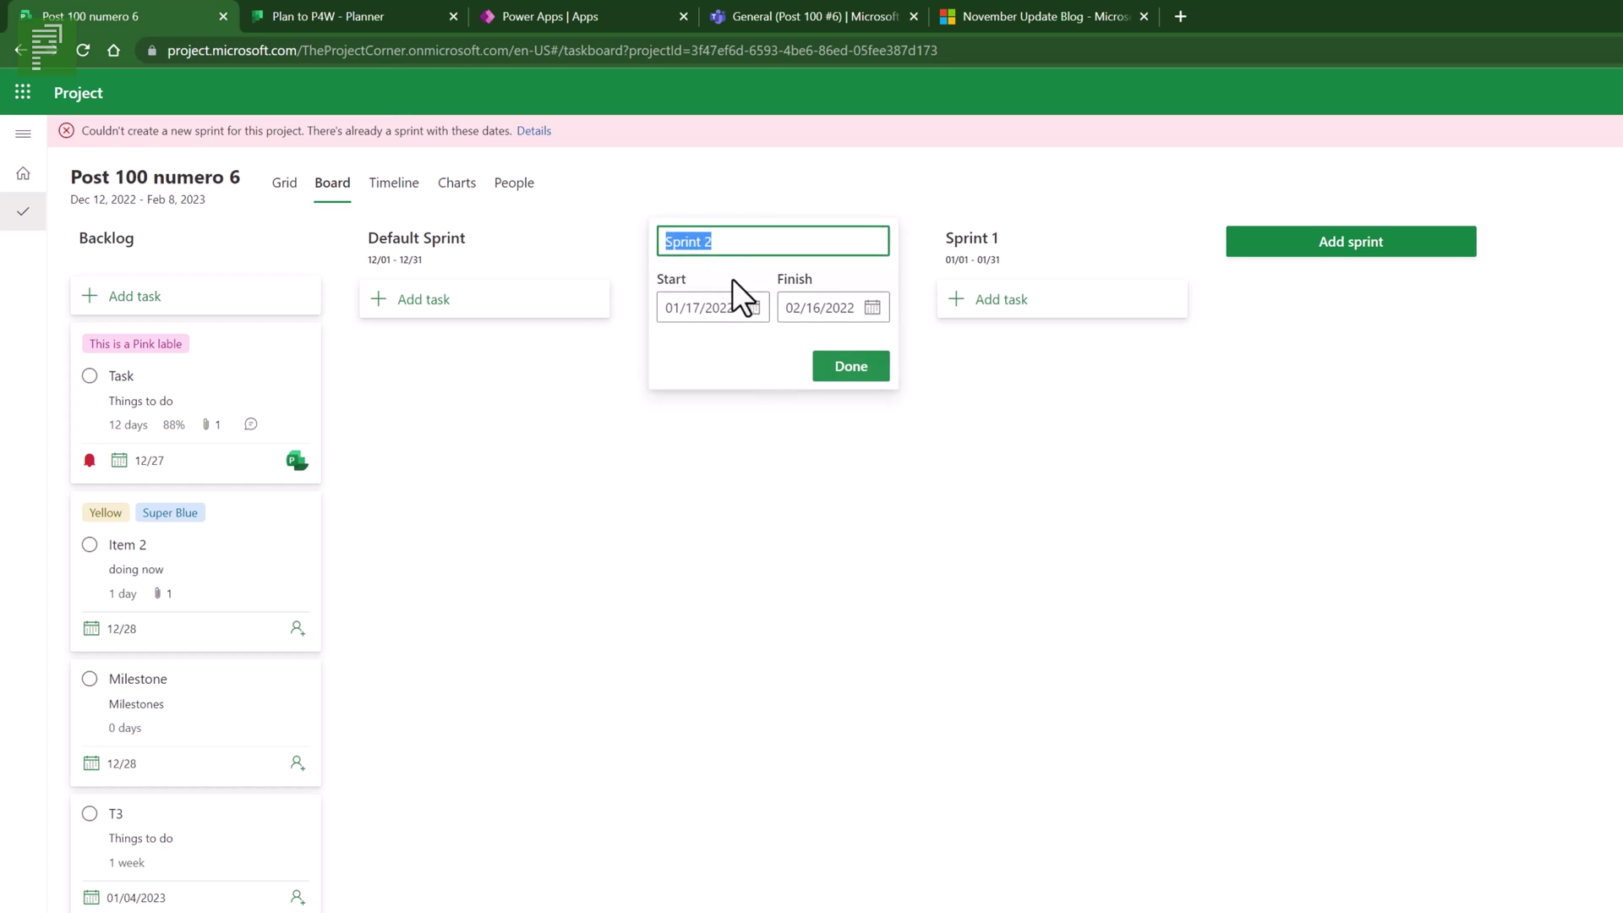
click(751, 308)
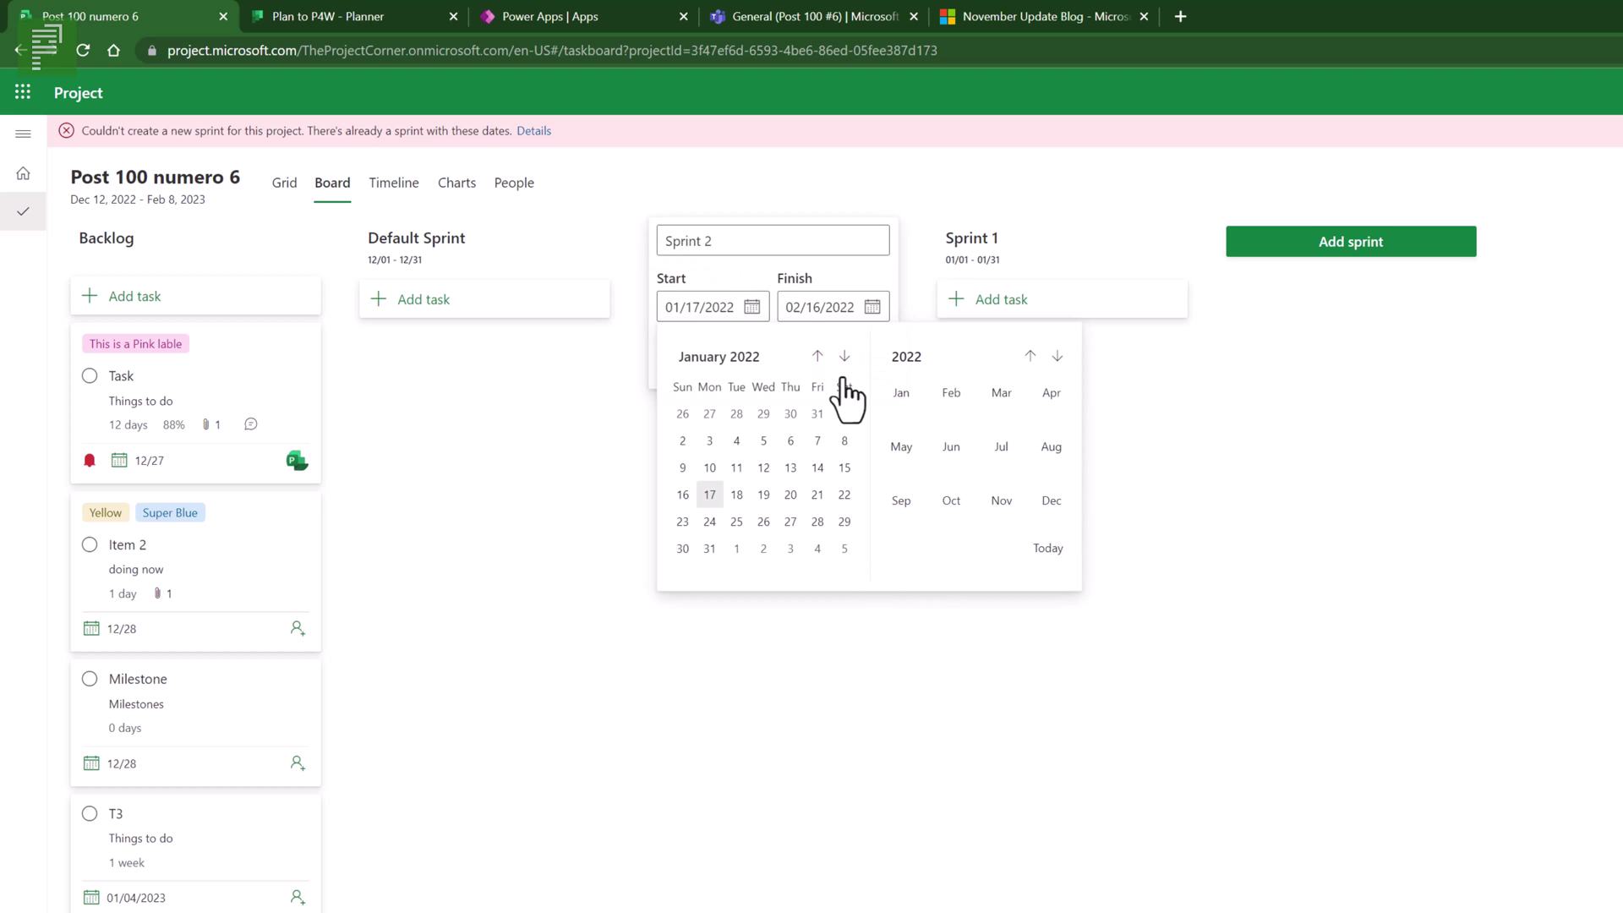
click(951, 394)
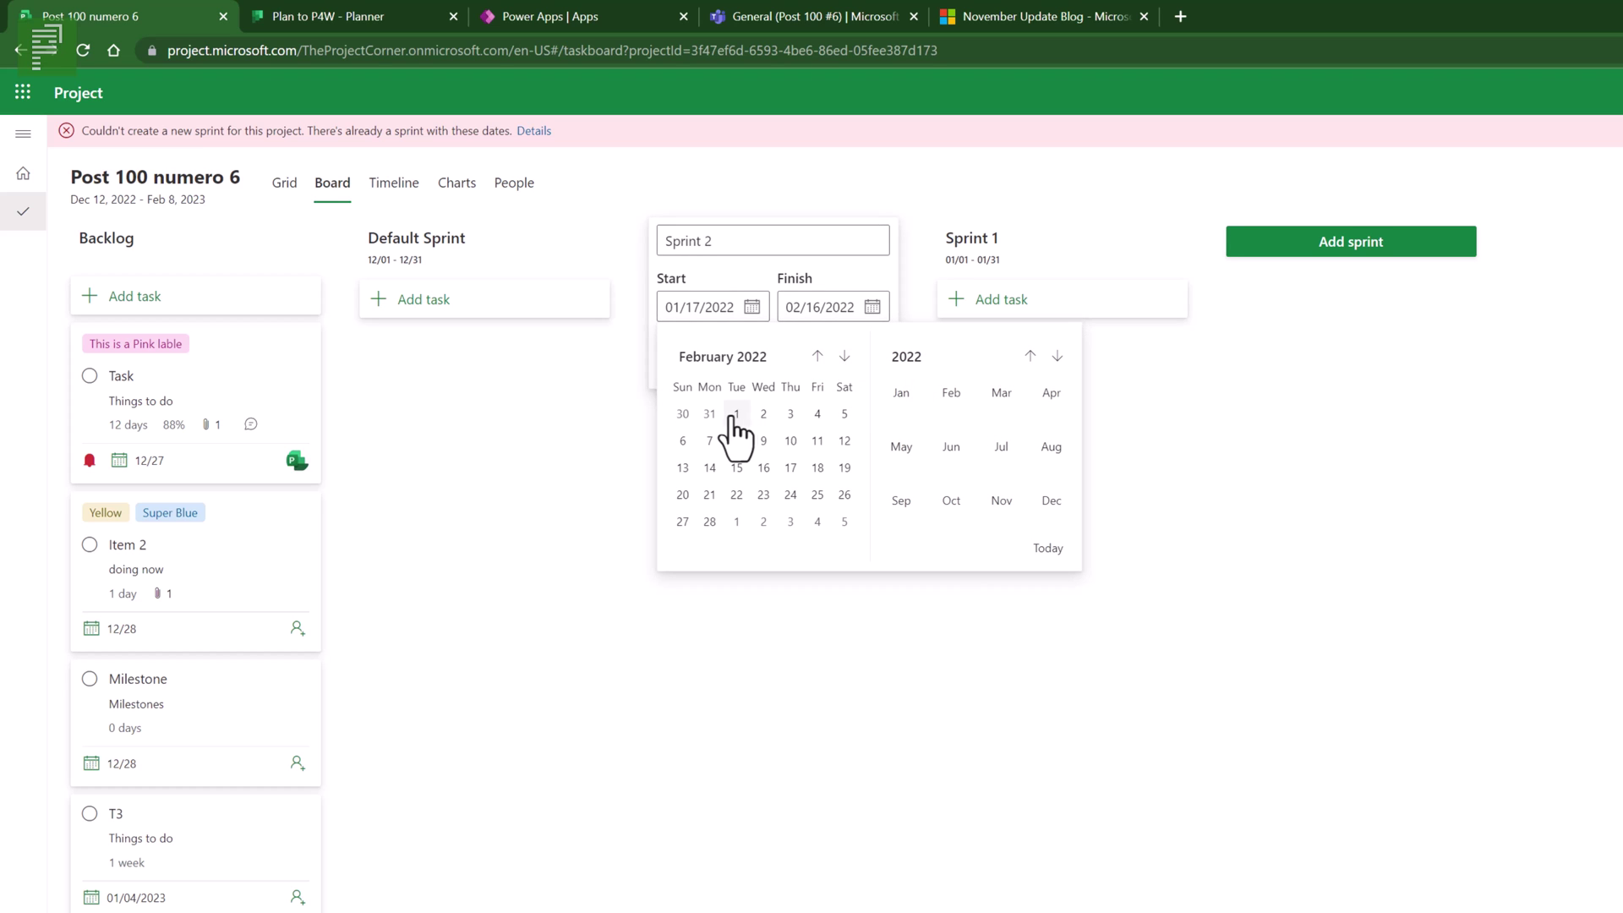
click(739, 416)
right_click(737, 406)
click(756, 372)
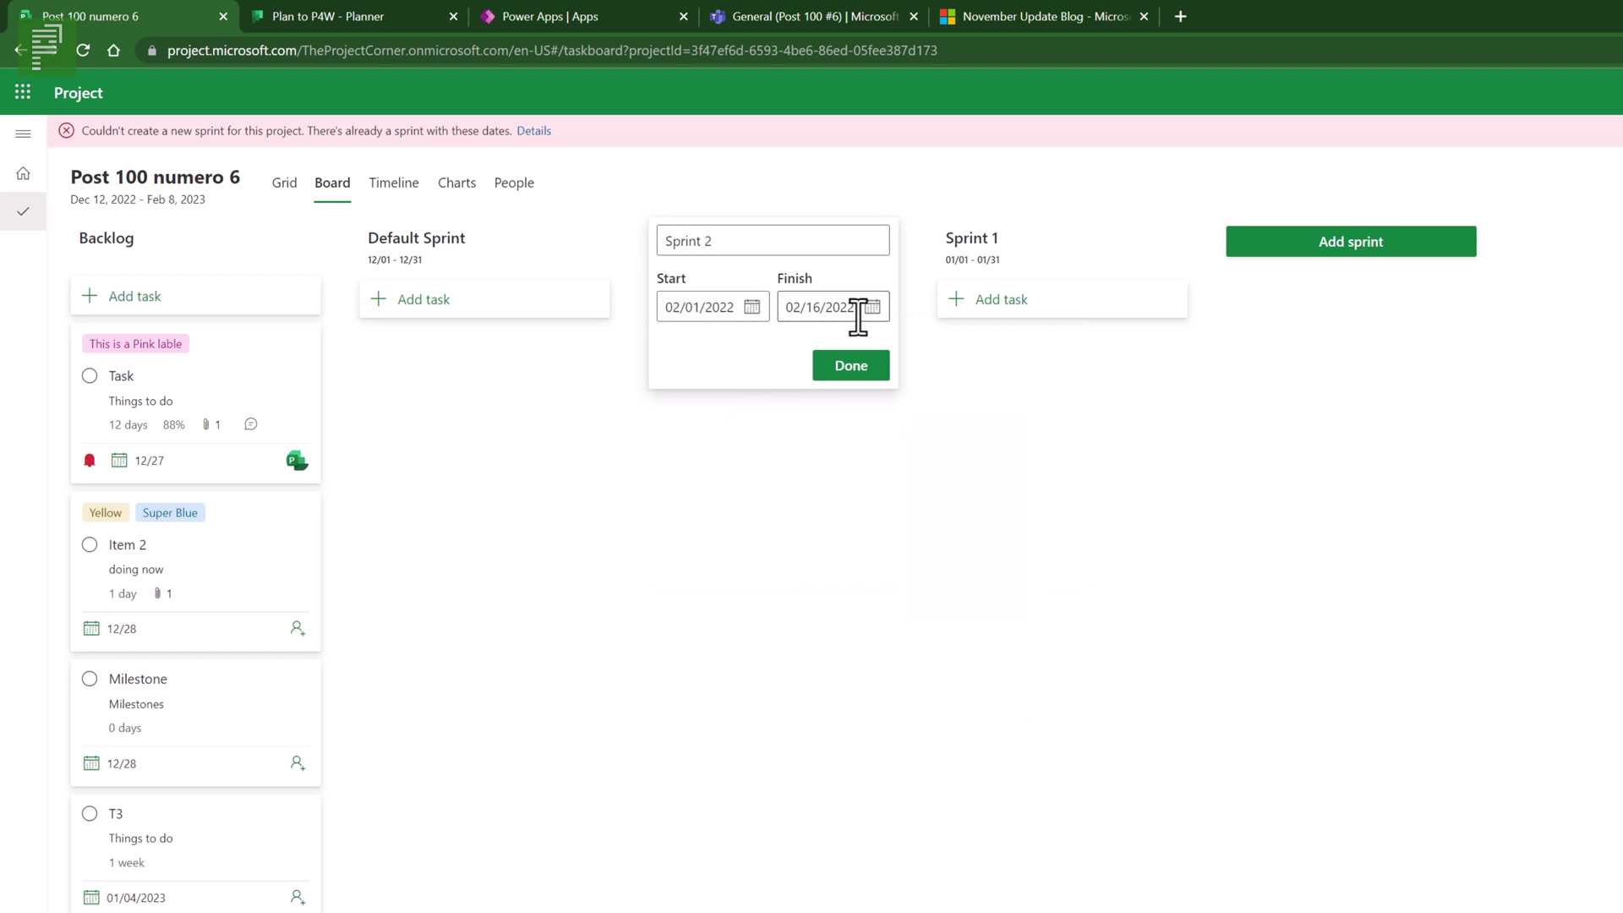
click(873, 307)
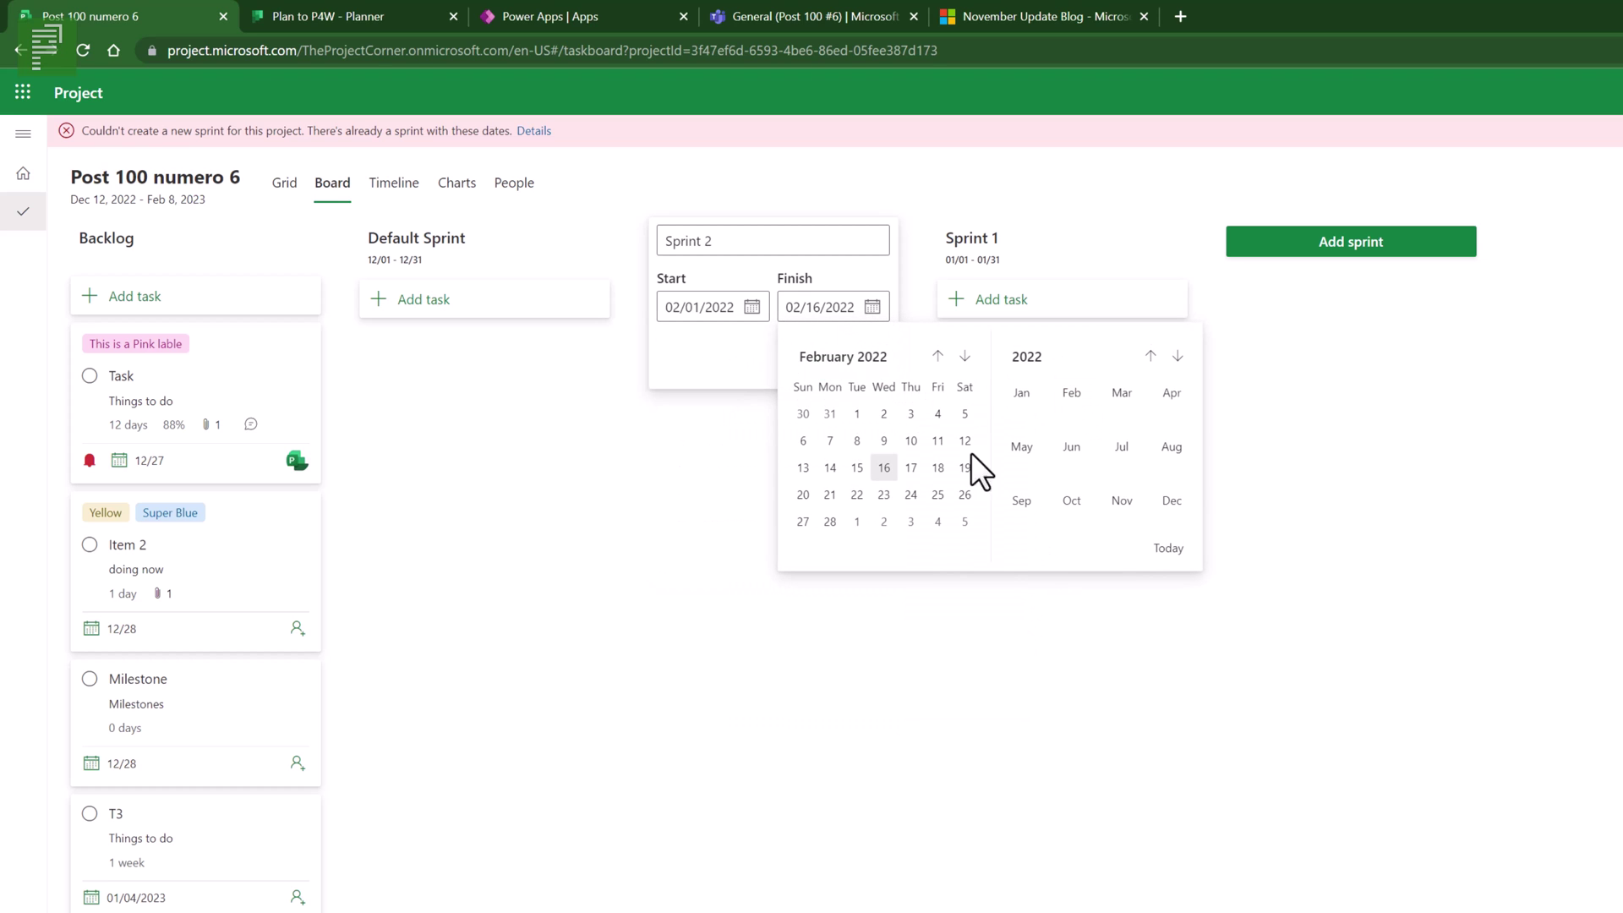
click(830, 522)
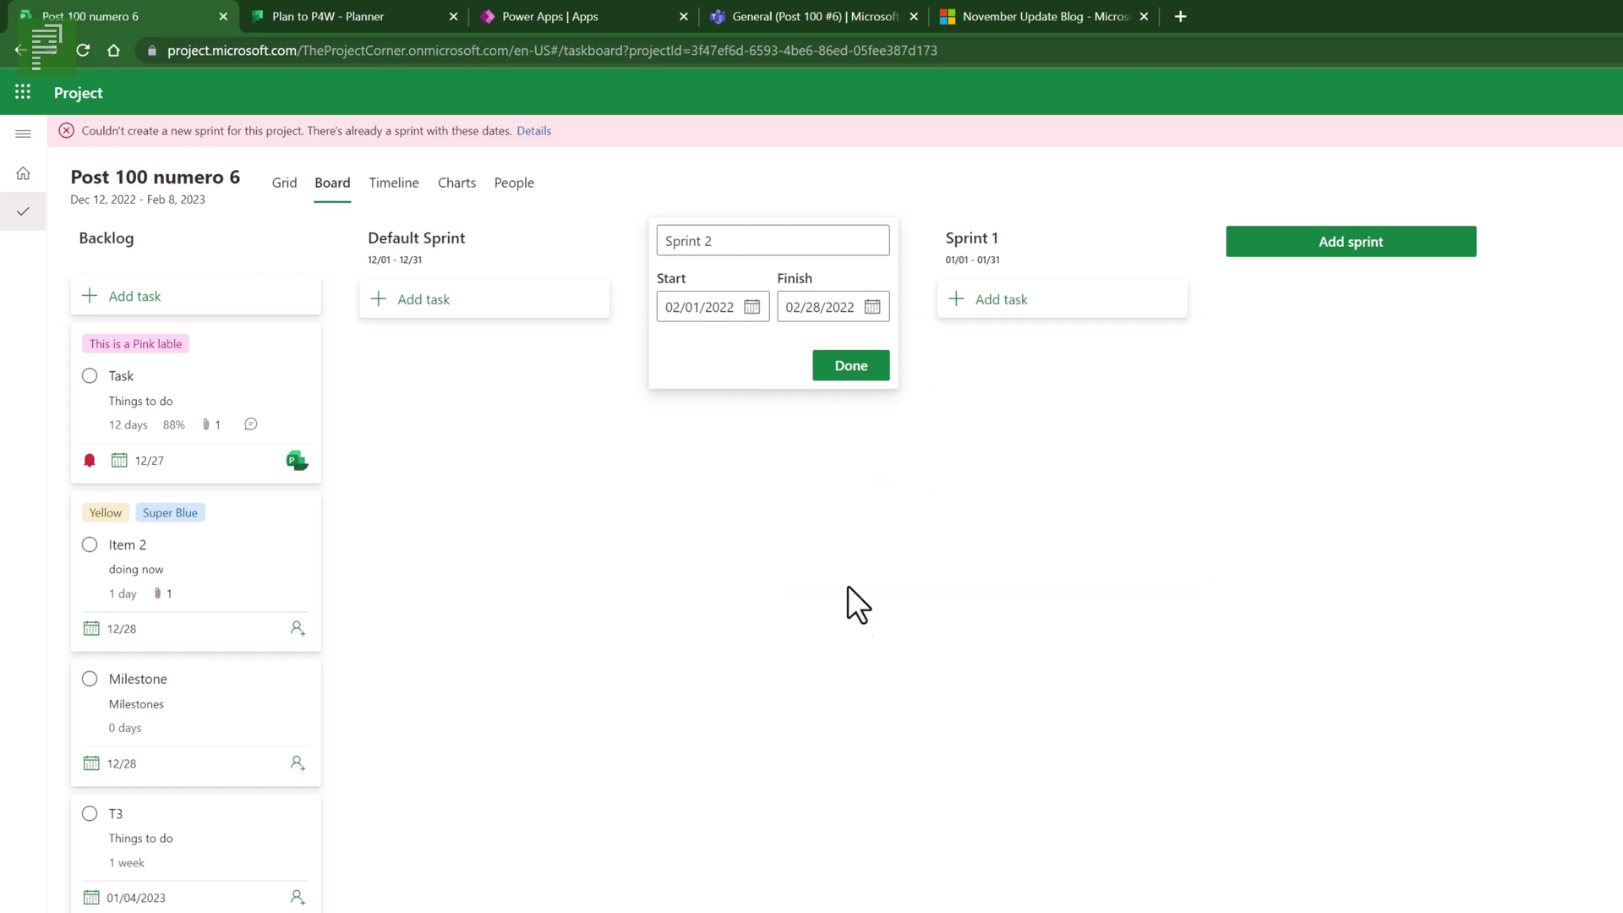
click(855, 367)
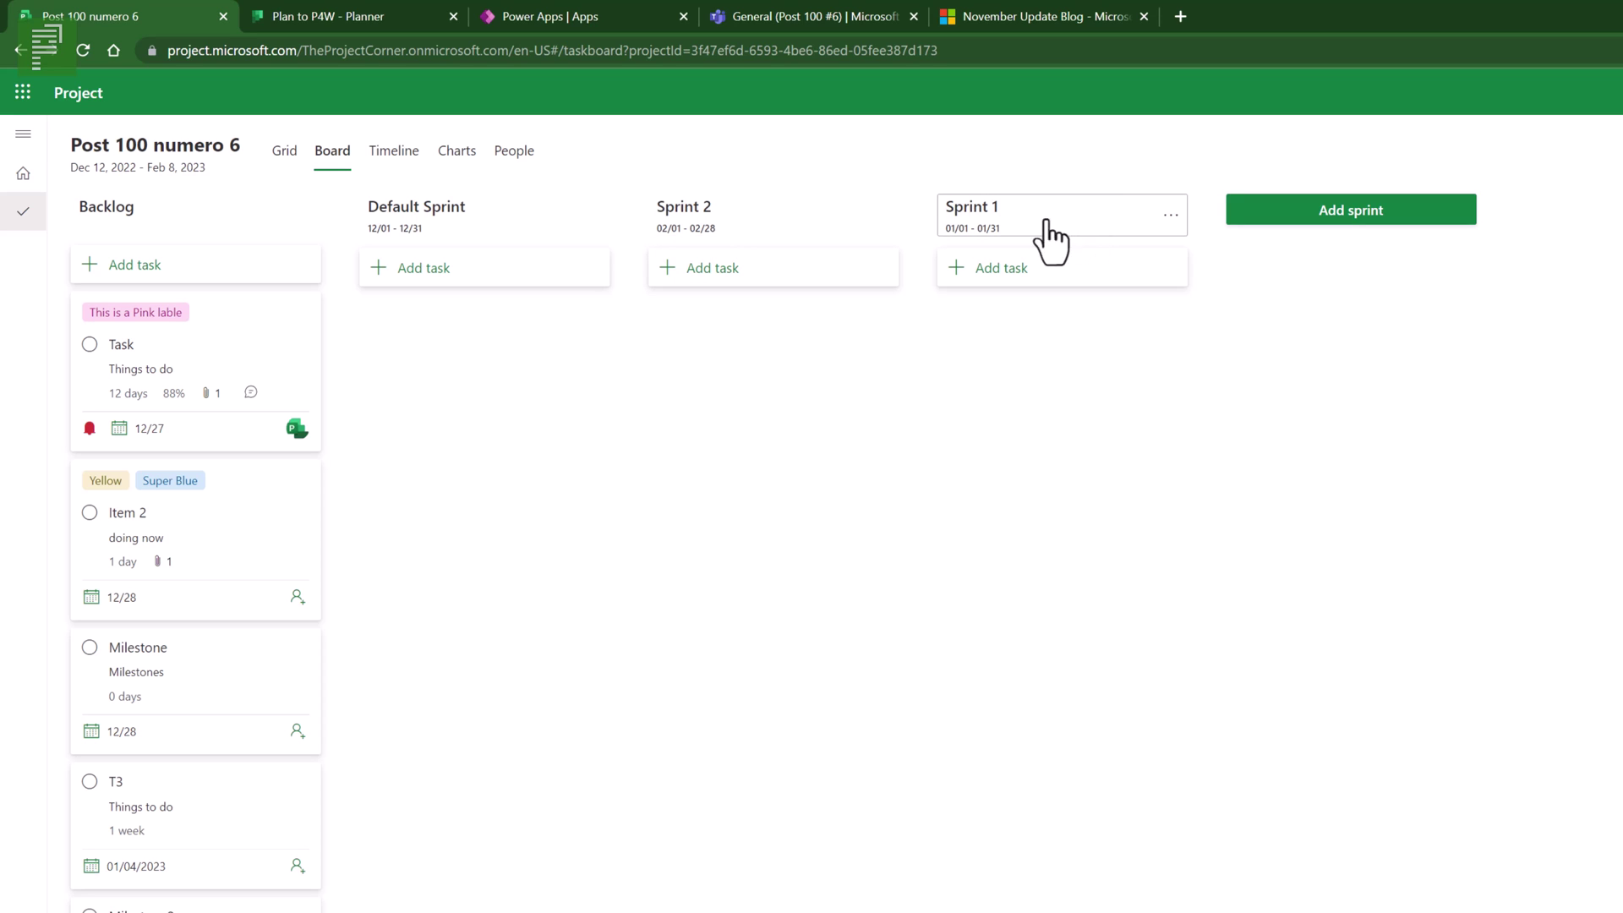
- Review Sprint 2's settings and options menu, closing both without changes
click(837, 224)
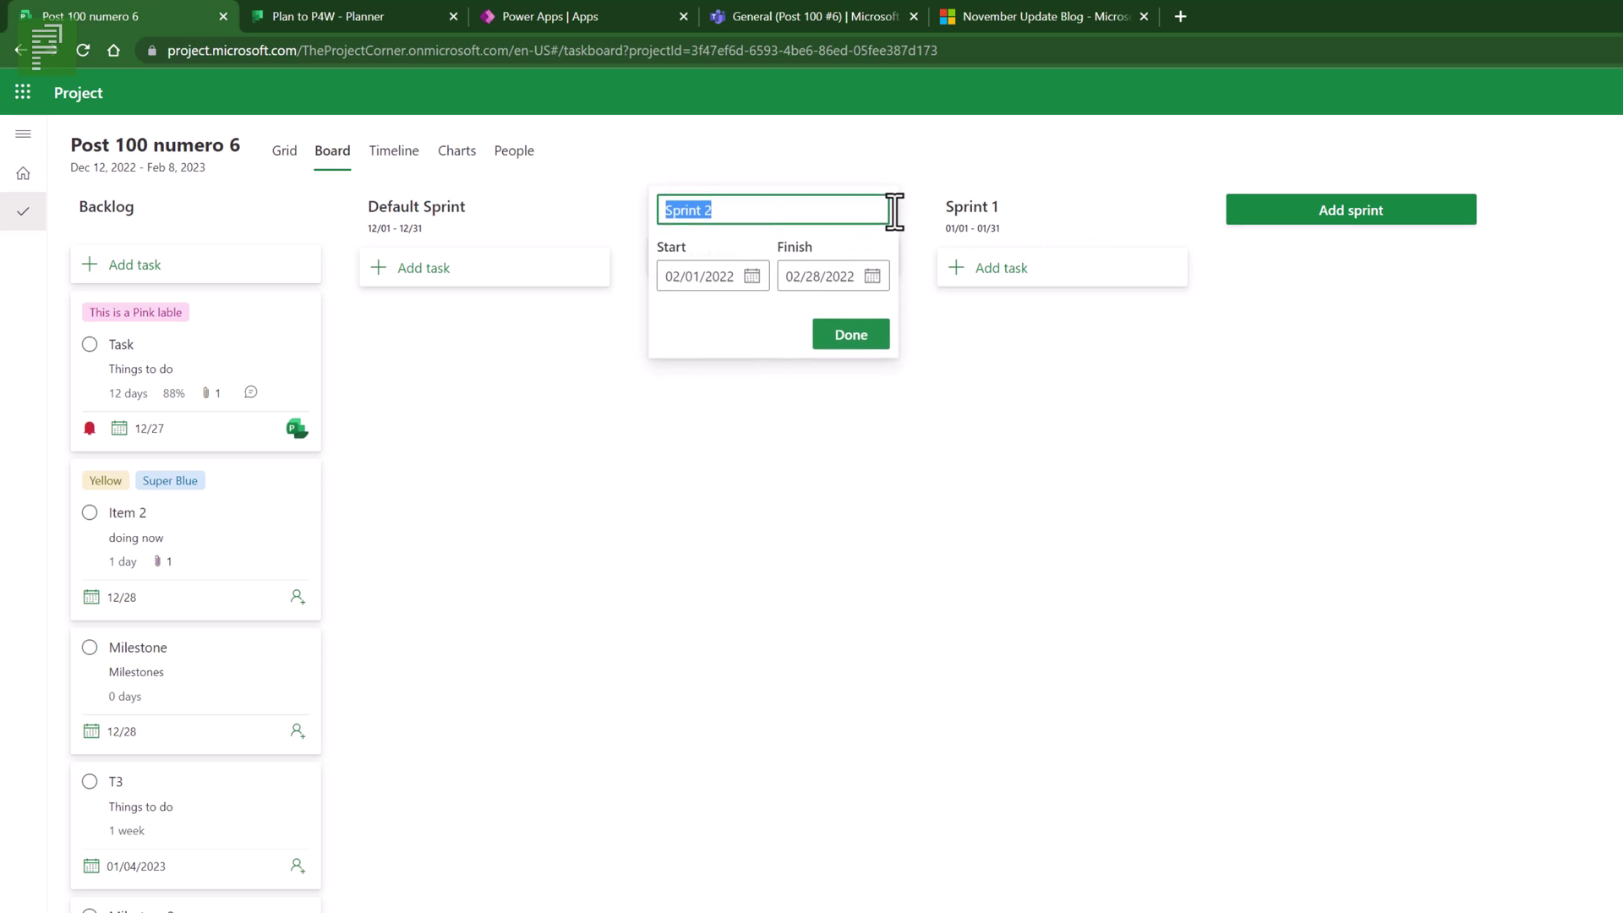
click(852, 335)
click(883, 216)
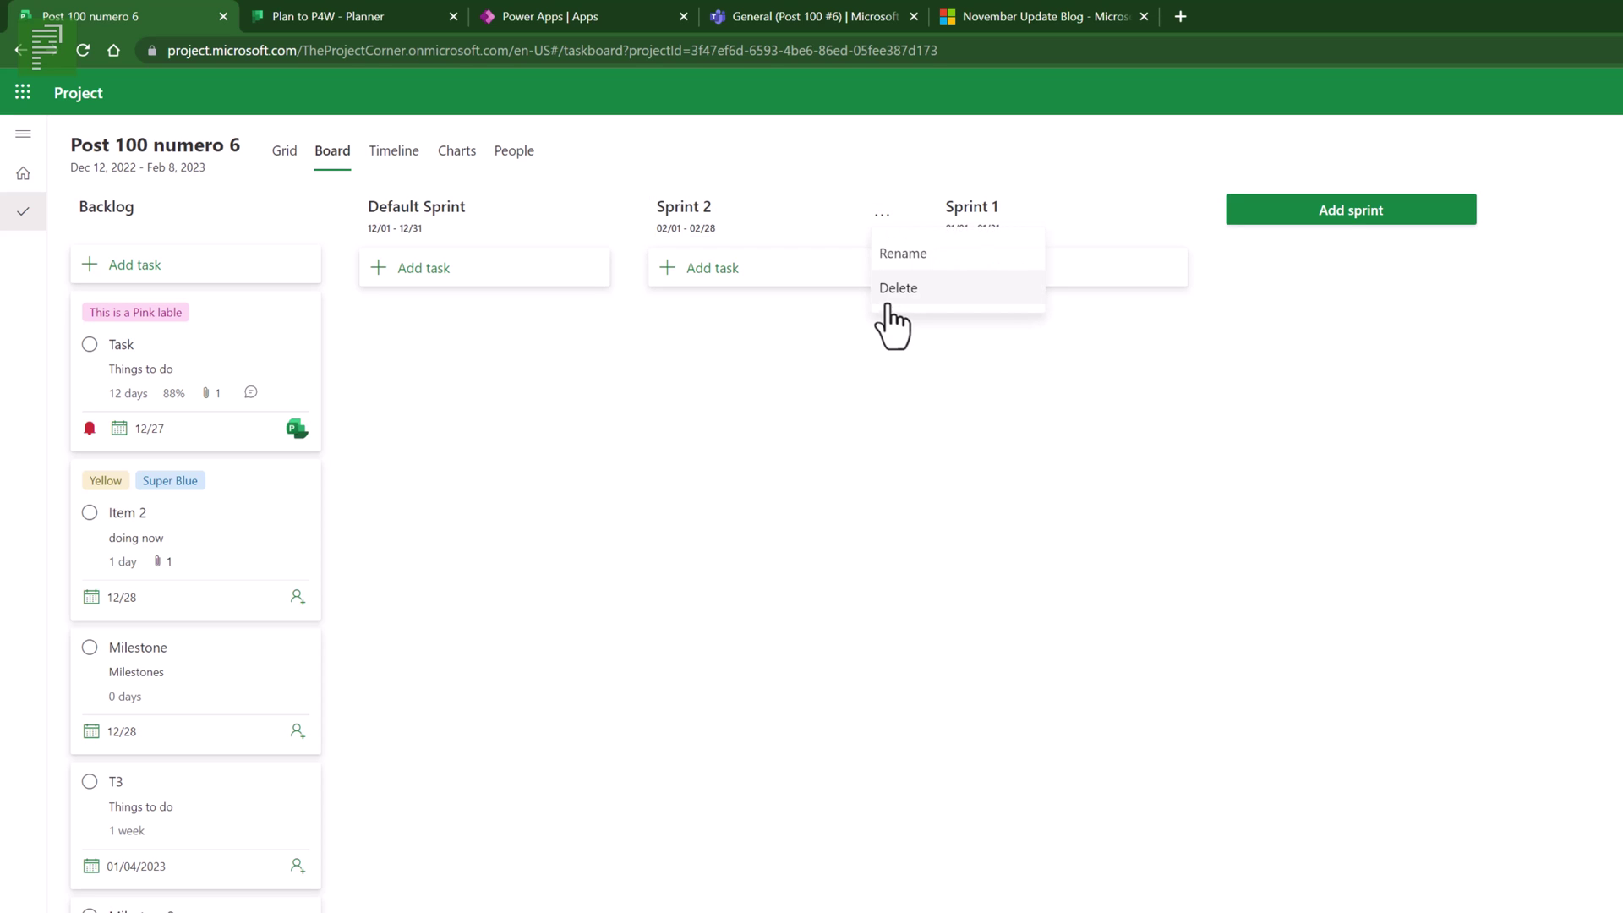
click(895, 409)
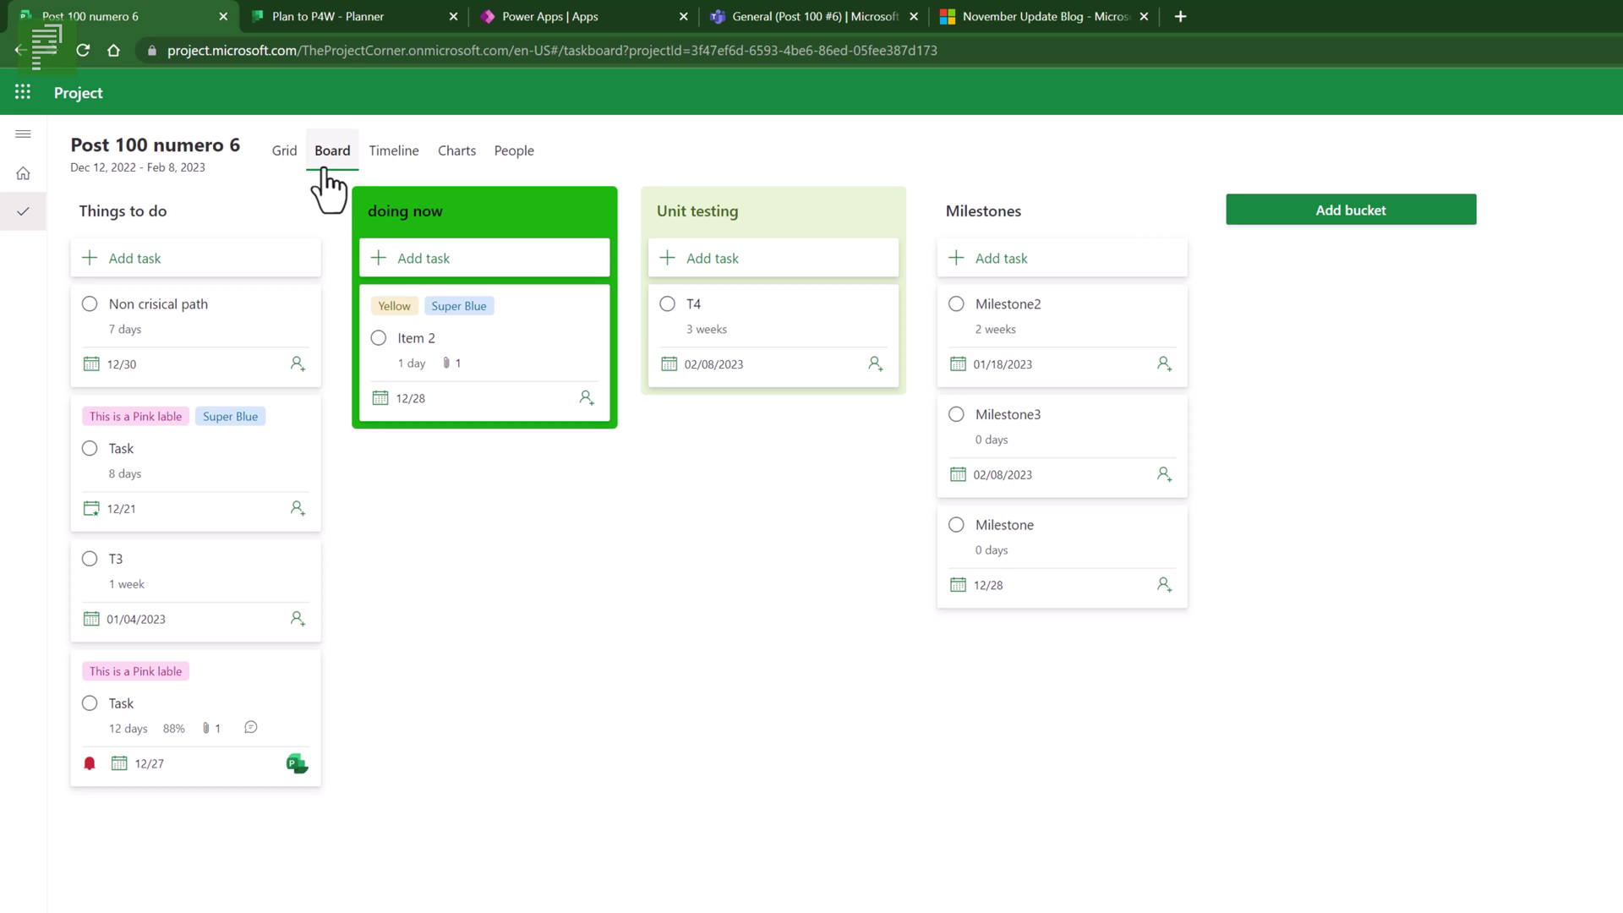
- Switch Post 100 numero 6 back to the task Grid view
click(286, 156)
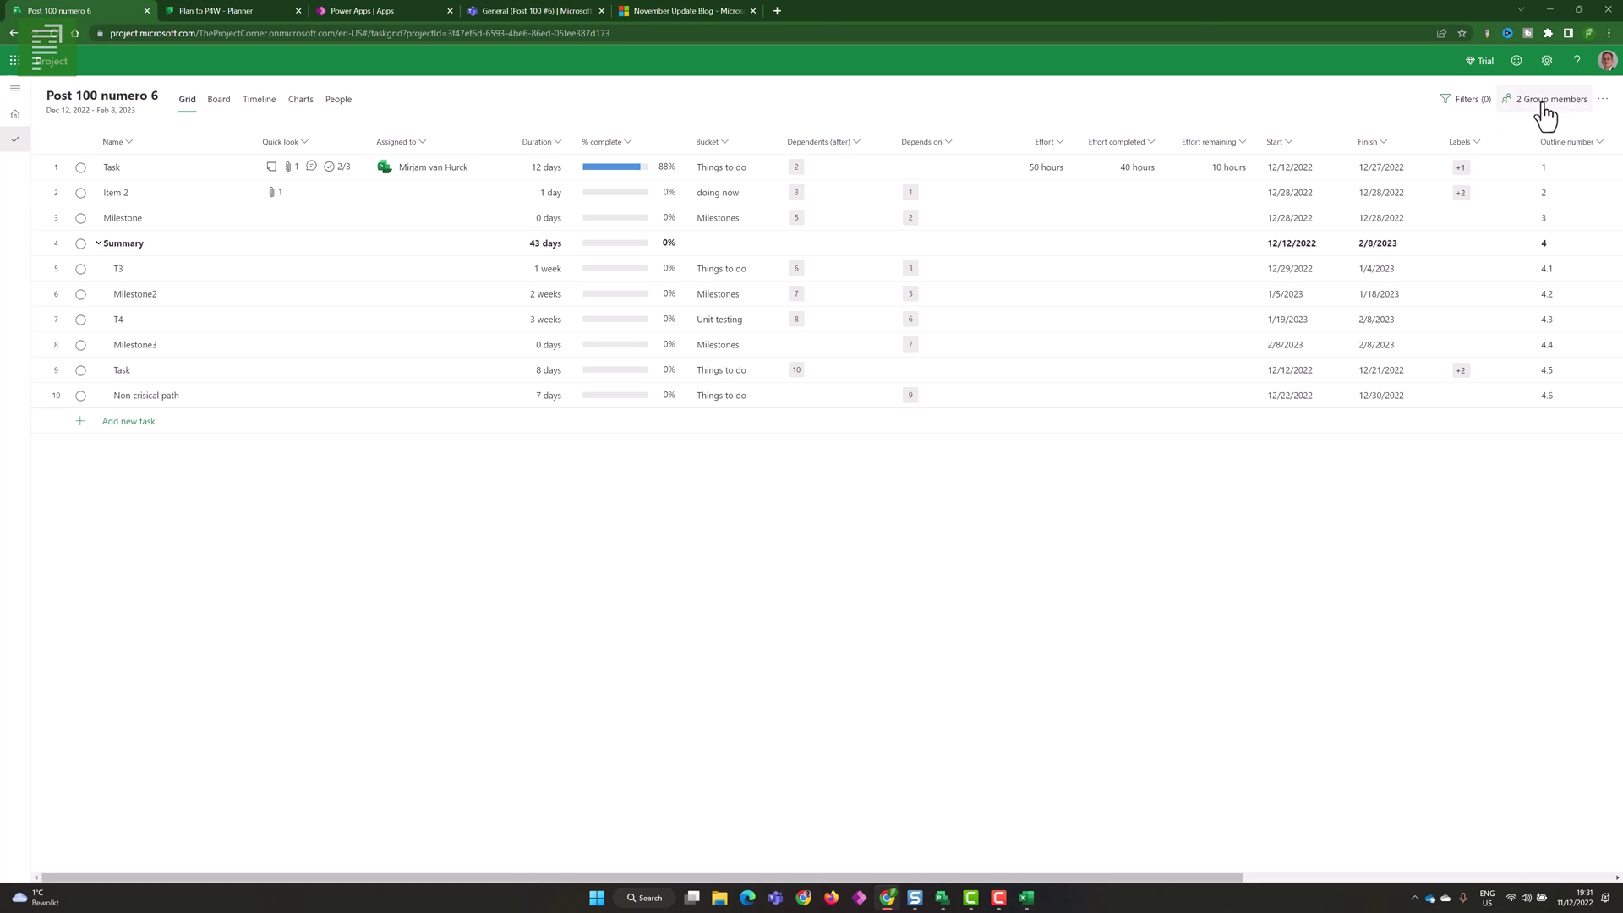
- Copy the whole project from the More actions menu
click(1603, 106)
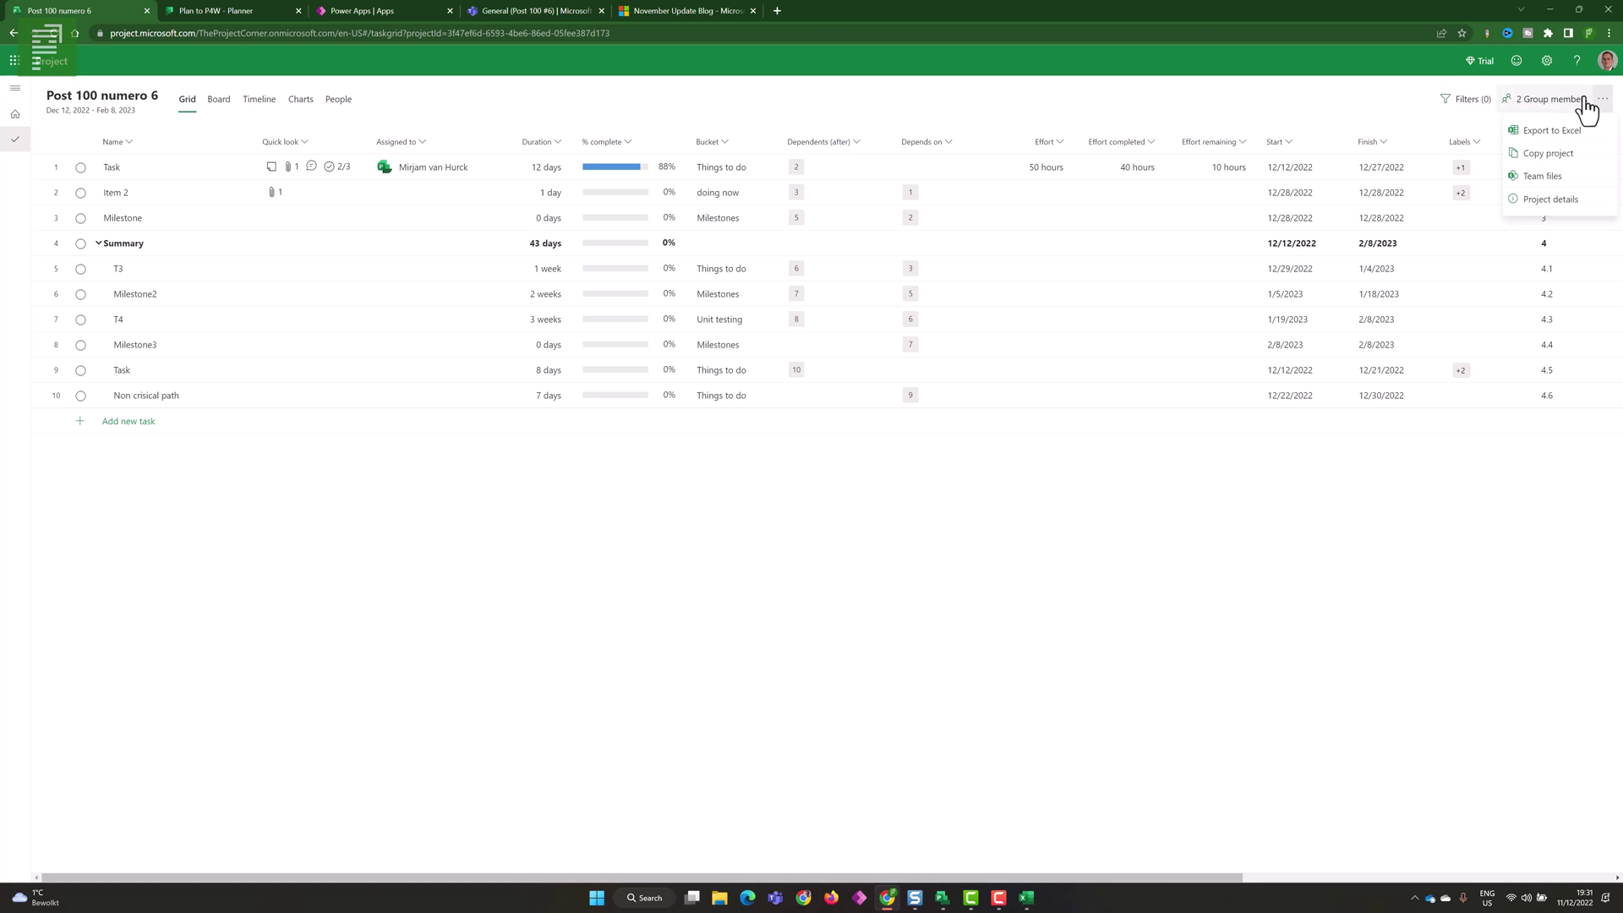
click(1596, 157)
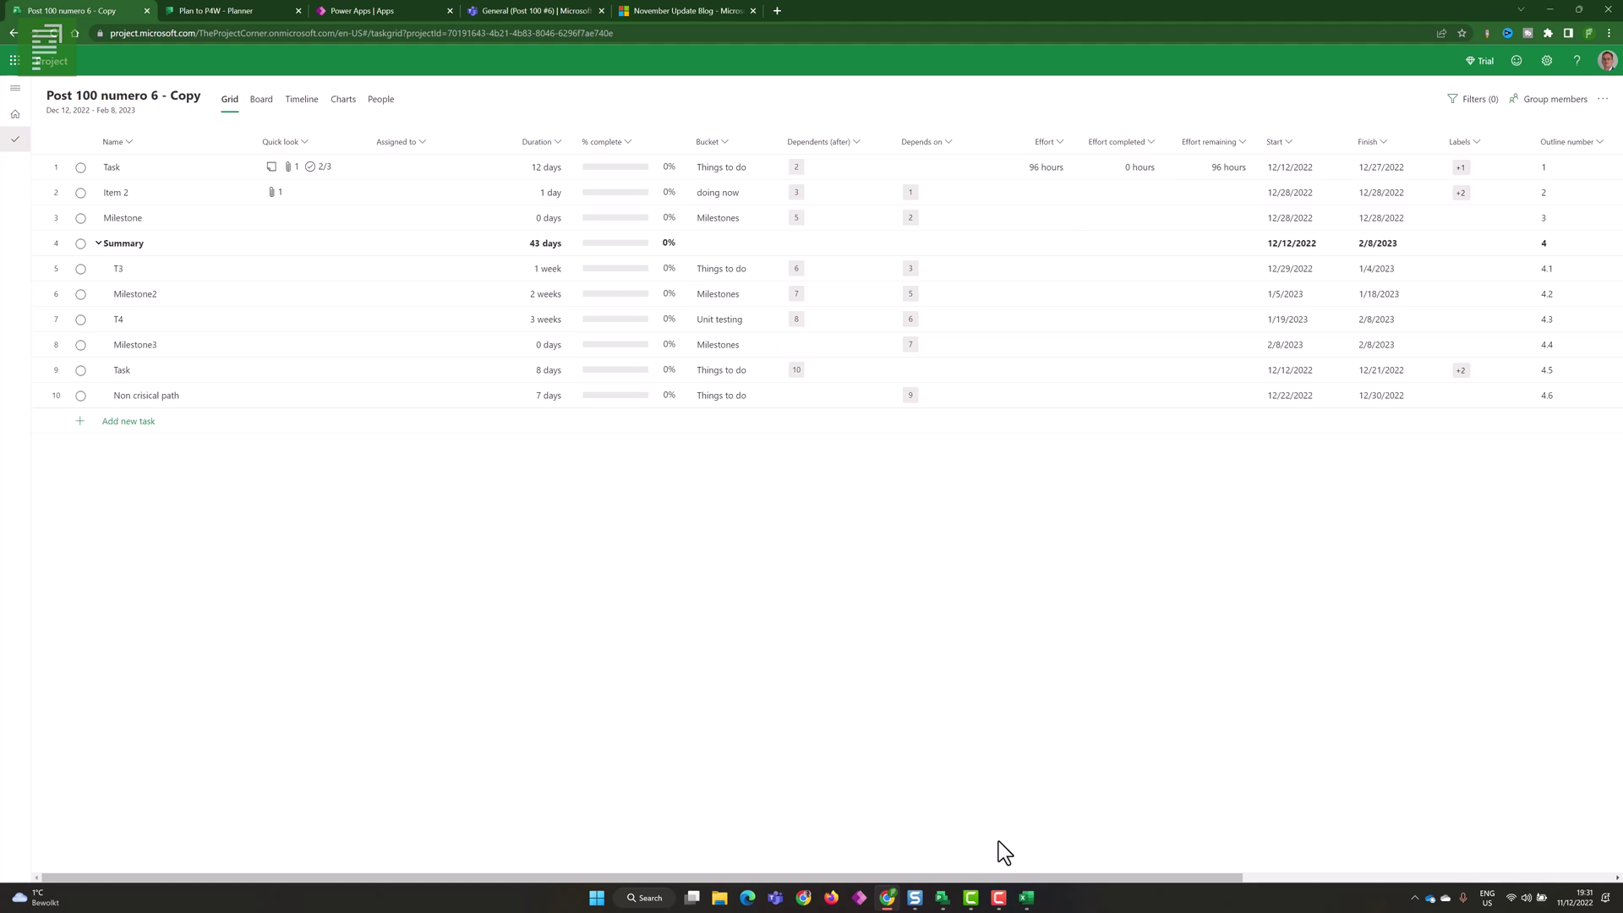
- Inspect the labels on the first task and on Item 2 in the grid
drag(1016, 873, 1382, 878)
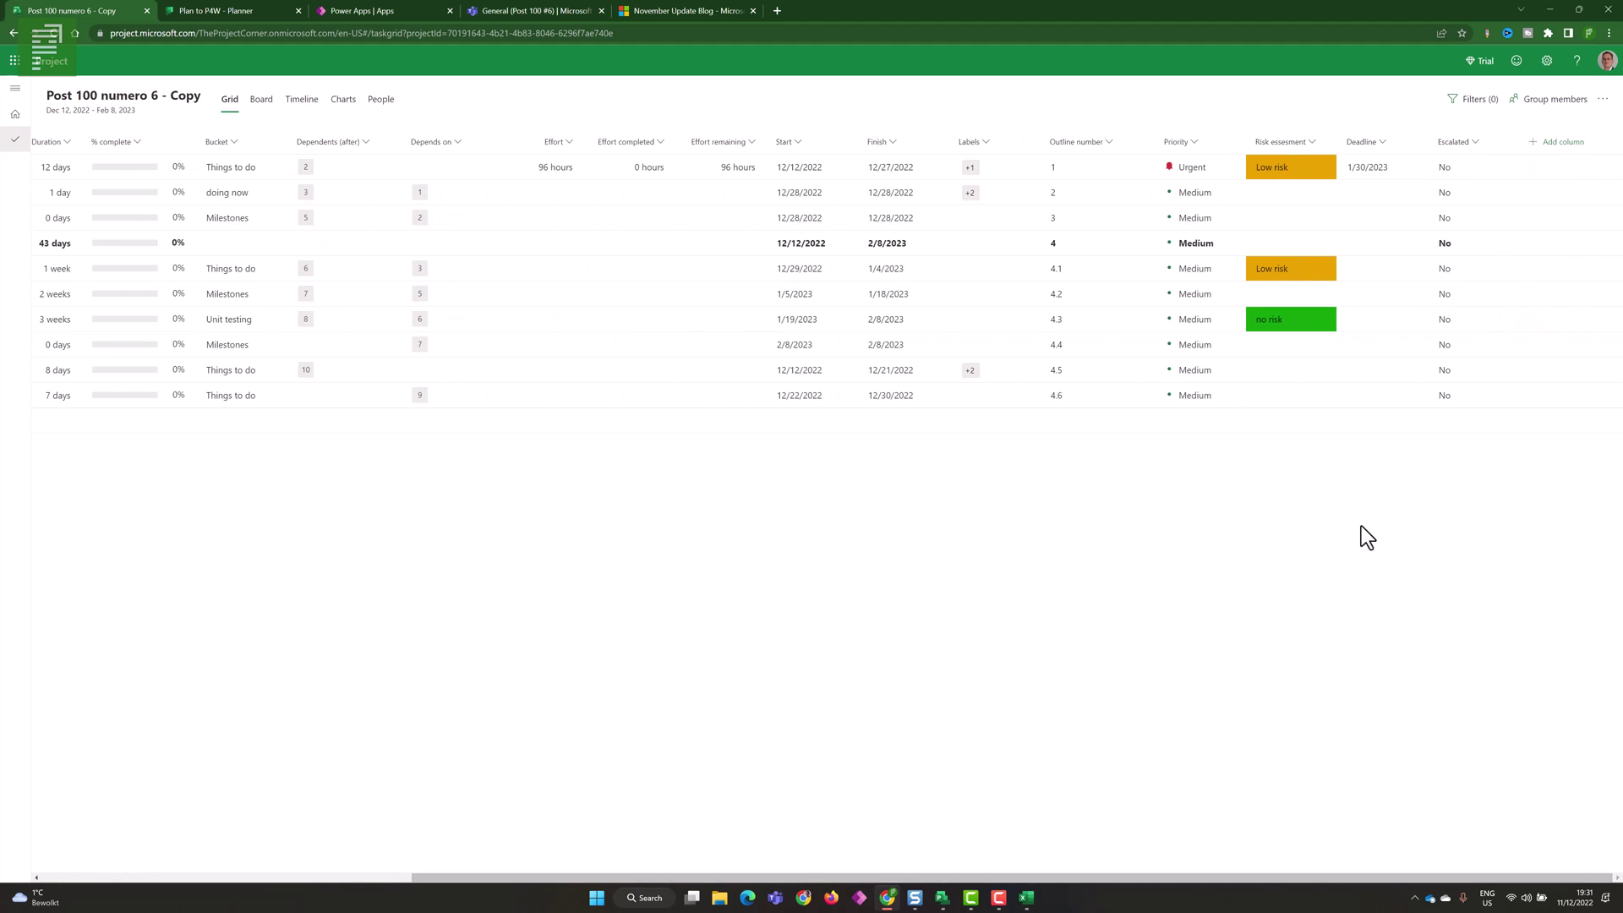
click(973, 169)
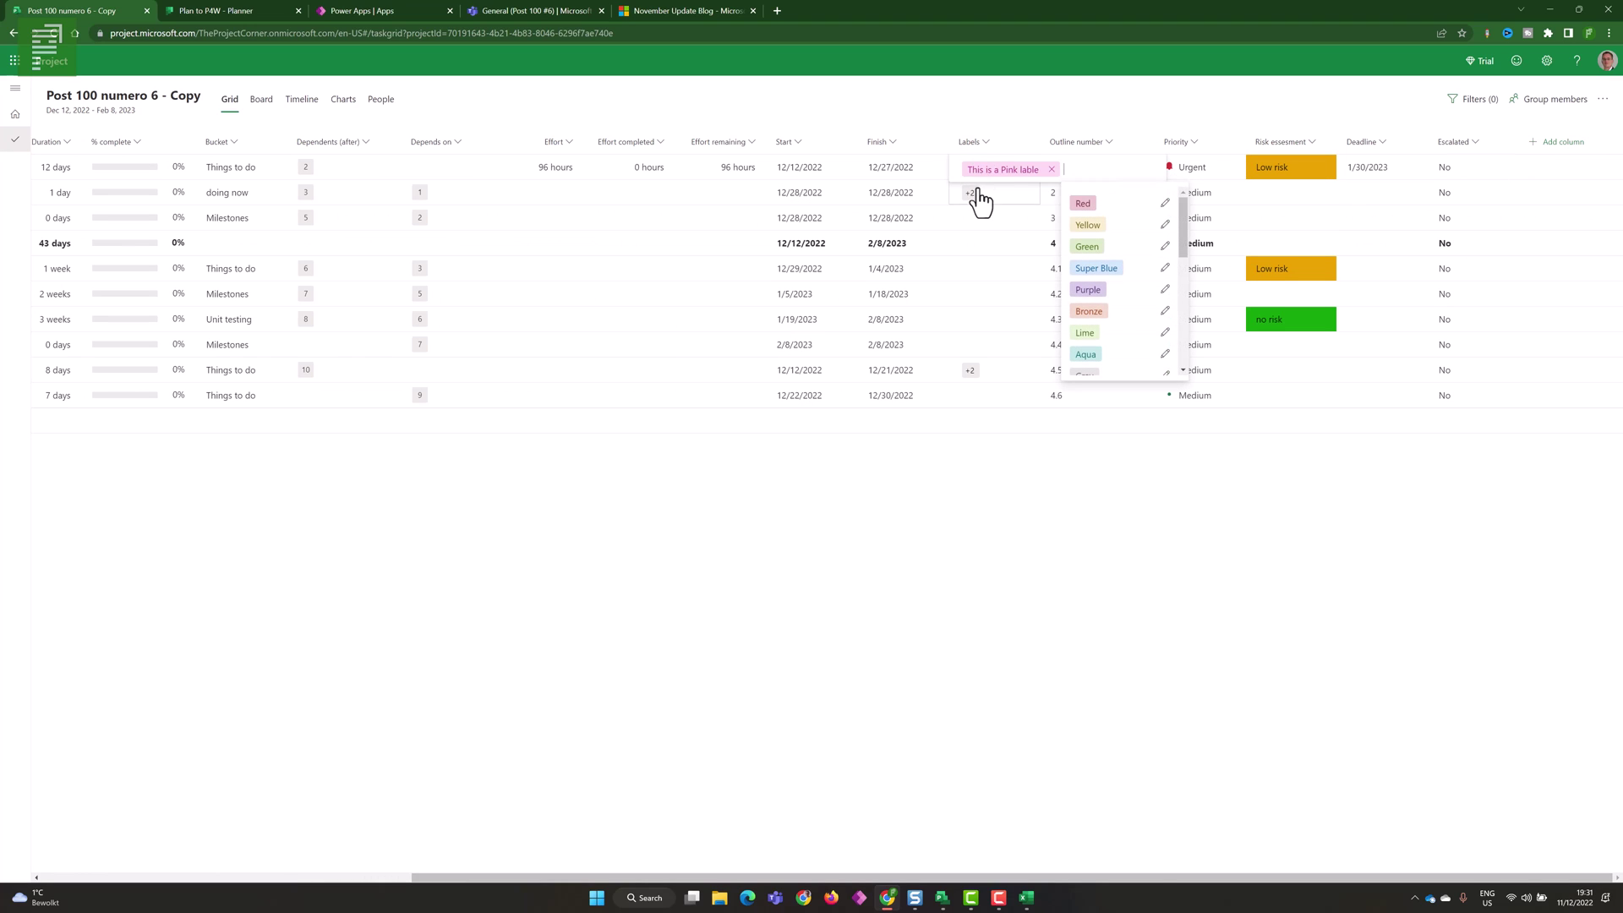
click(976, 195)
click(976, 192)
click(1132, 211)
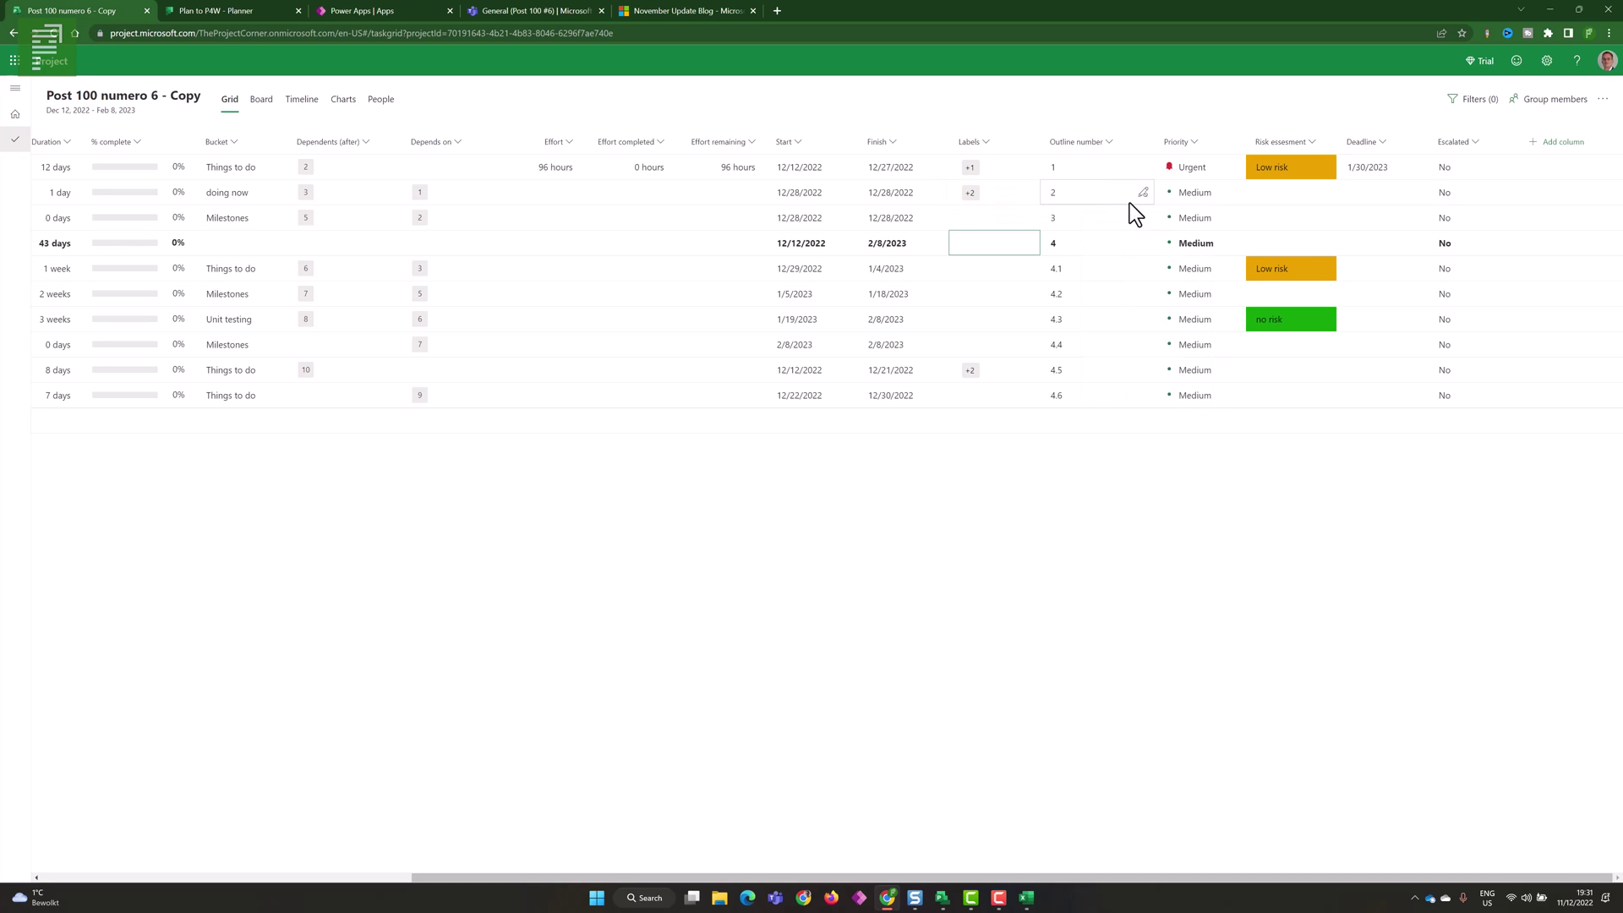
click(393, 876)
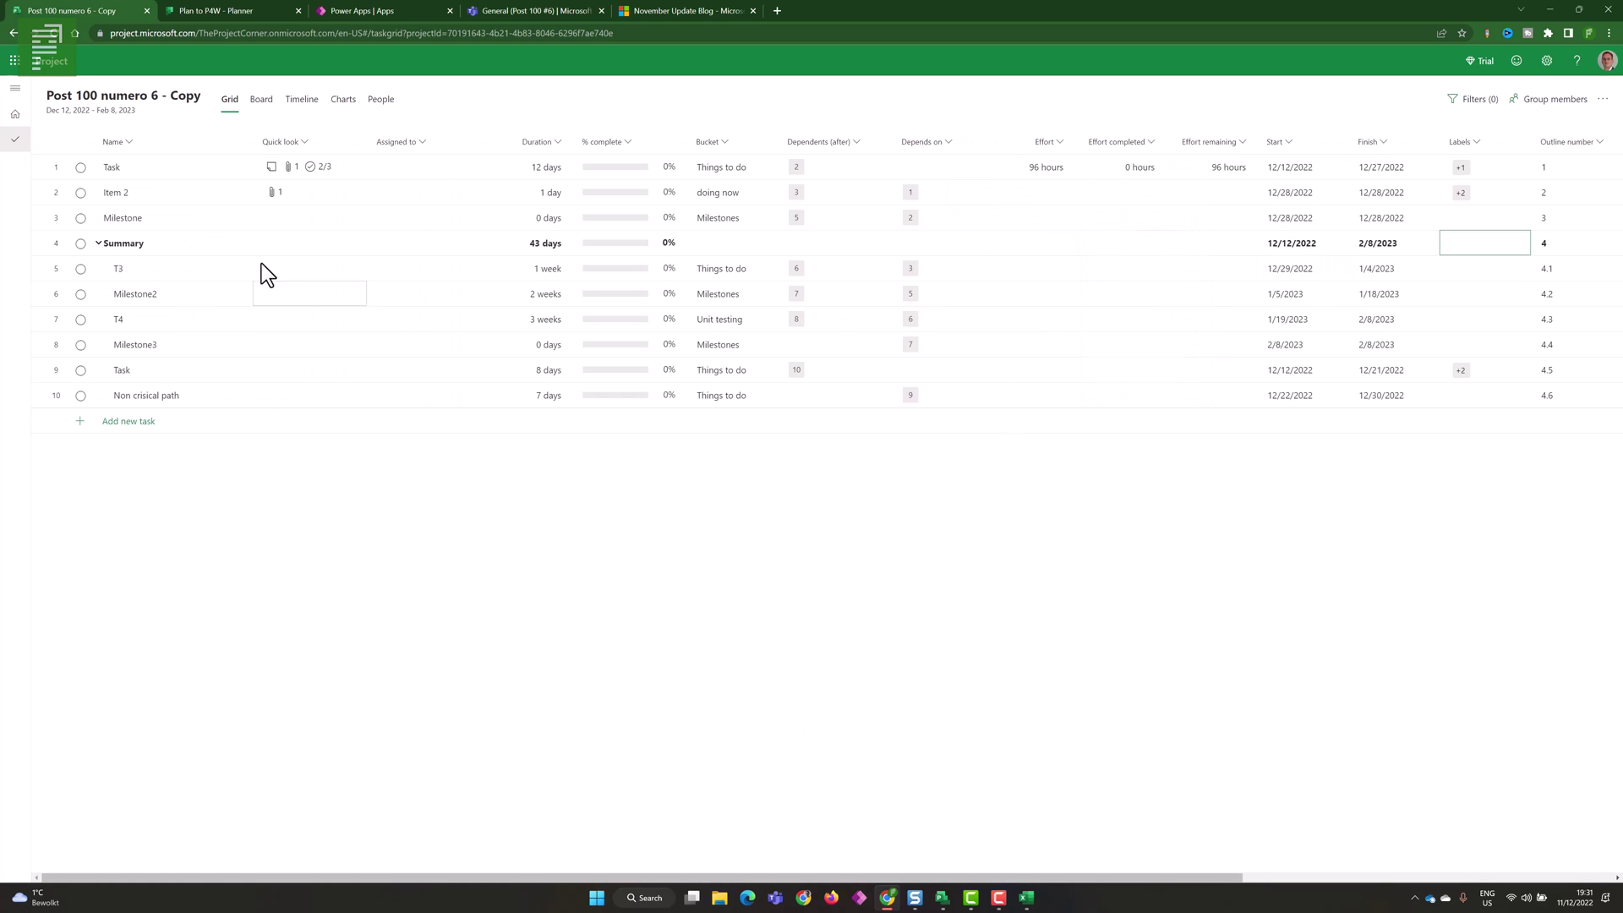
- Rename the copied project from 'Post 100 numero 6 - Copy' to 'Post 100 Number 7'
click(165, 113)
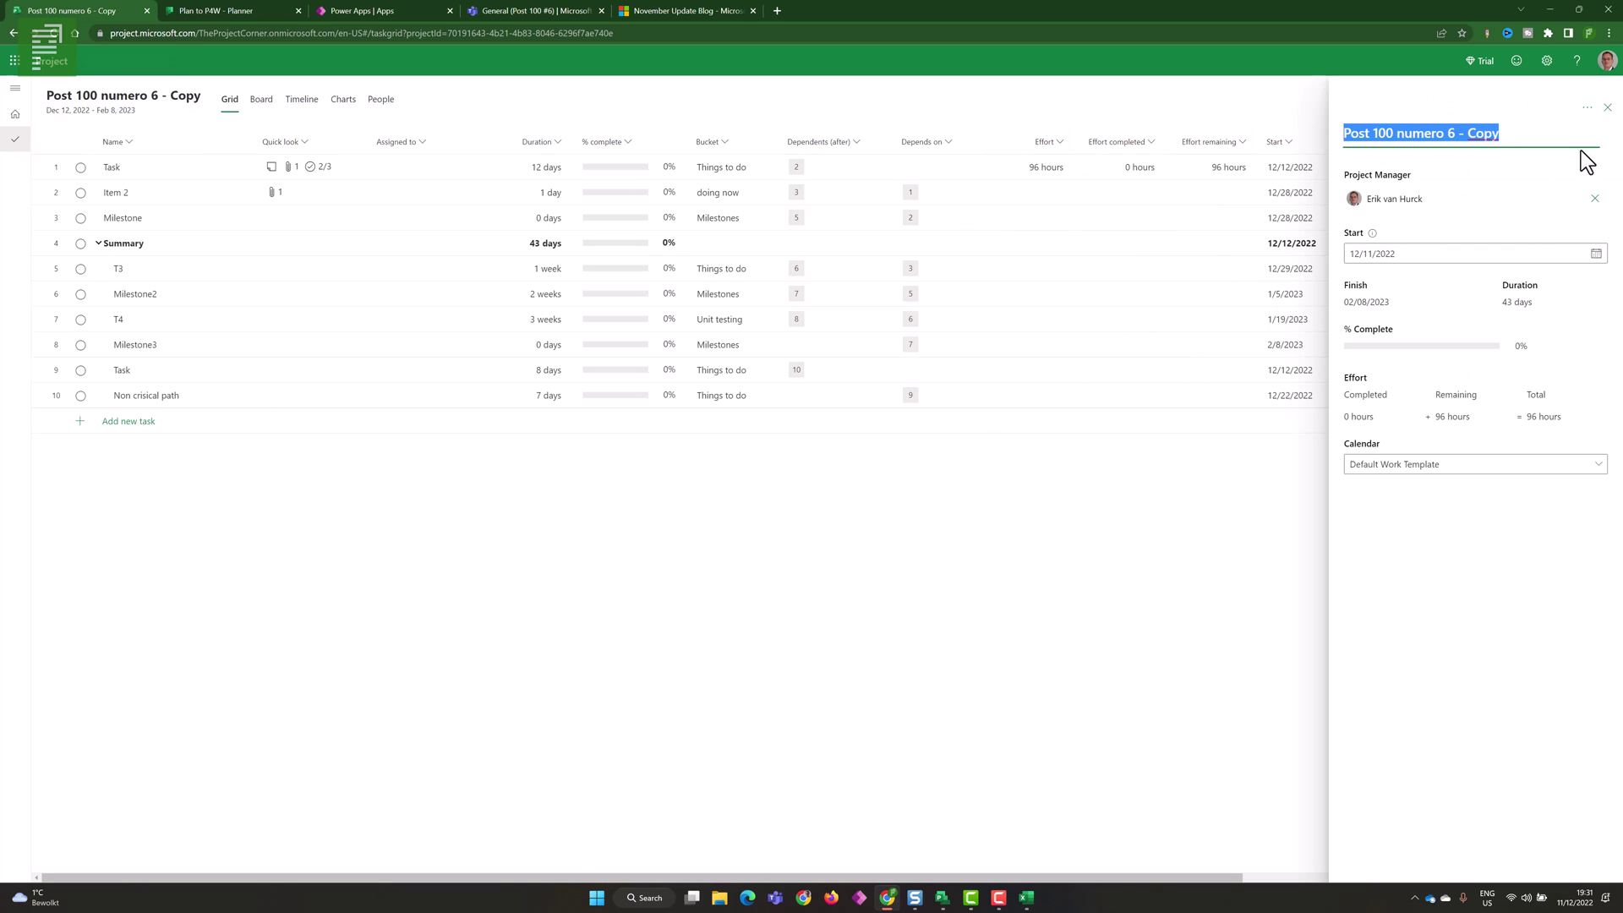
click(1522, 129)
key(ctrl+shift+Left)
key(ctrl+shift+Left)
key(ctrl+shift+Left)
key(ctrl+shift+Left)
text(Number 7)
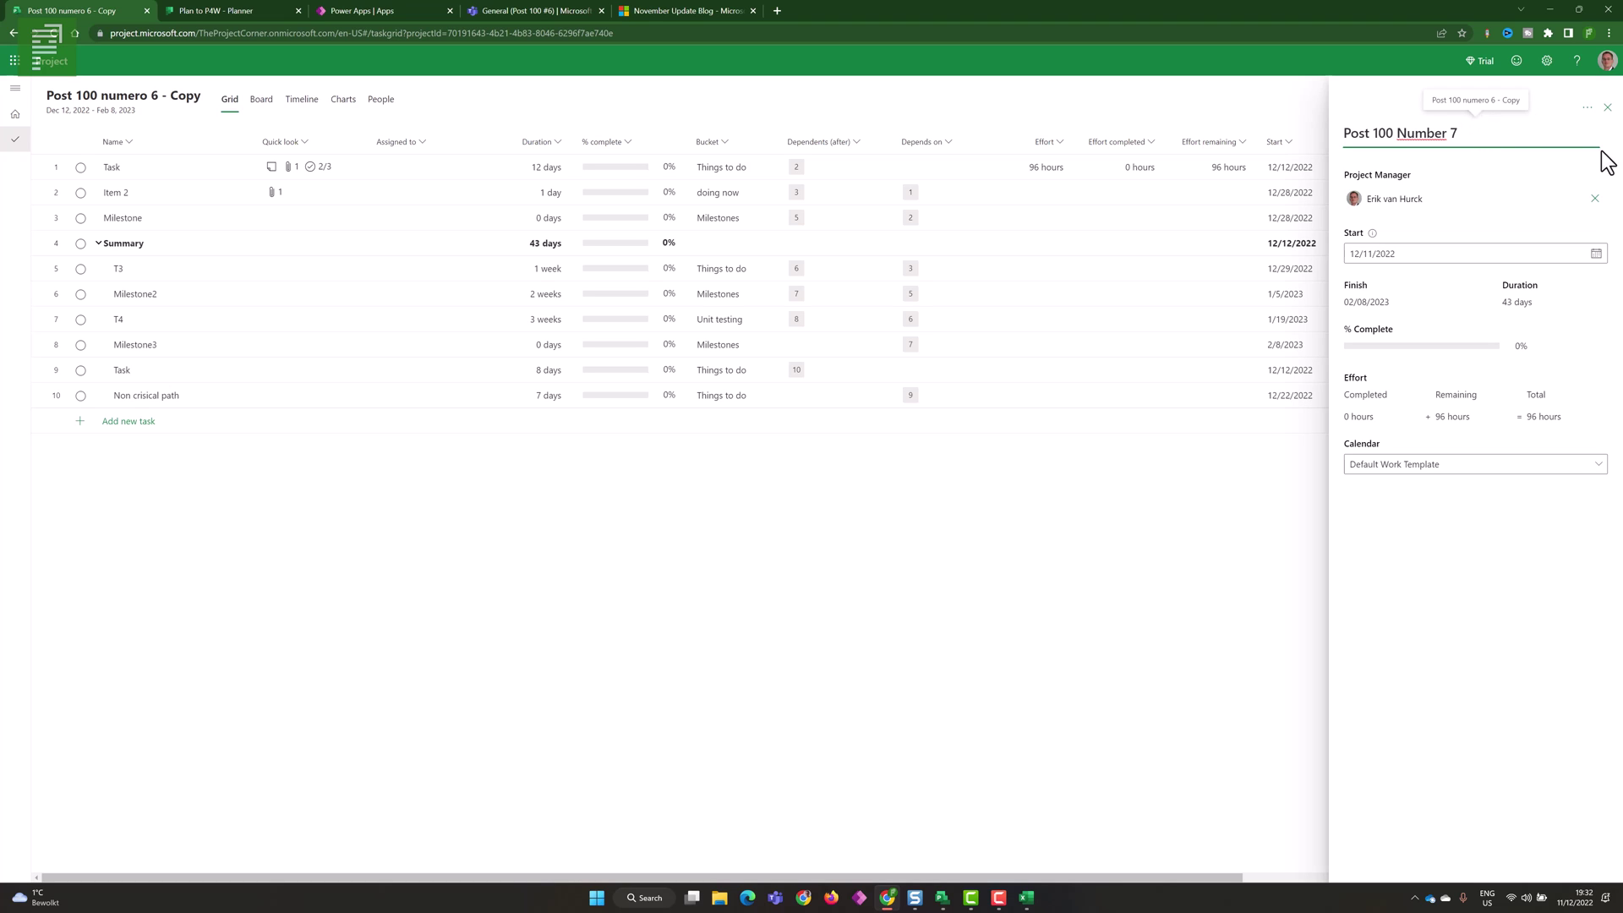
click(1603, 115)
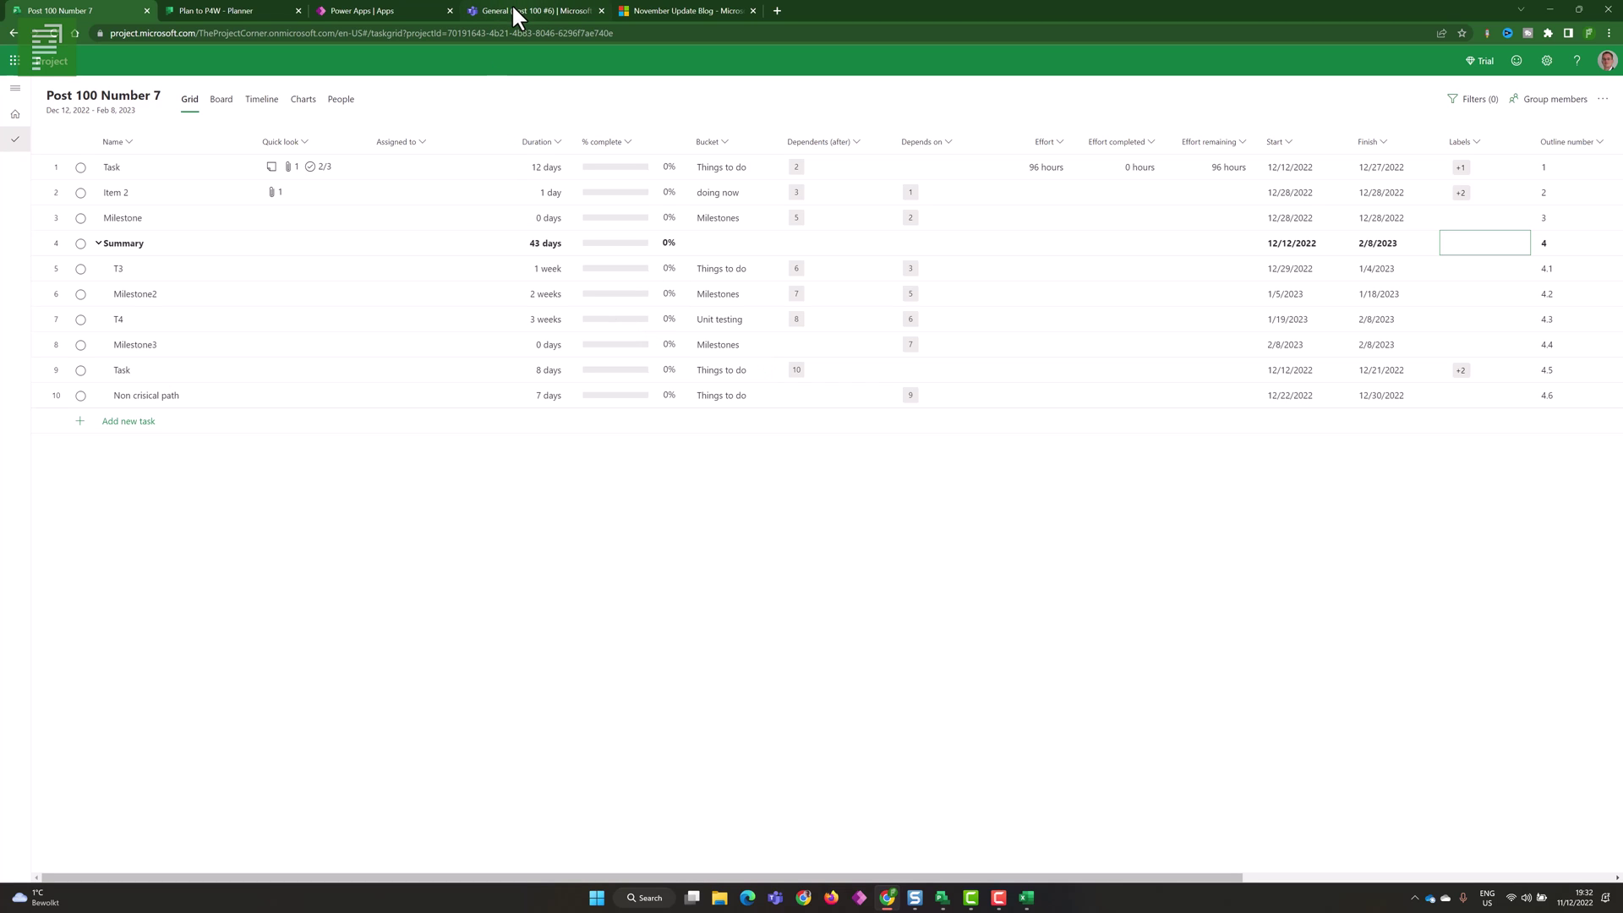
- Assign the first task, Task, to a searched team member, choosing Just assign
click(1574, 100)
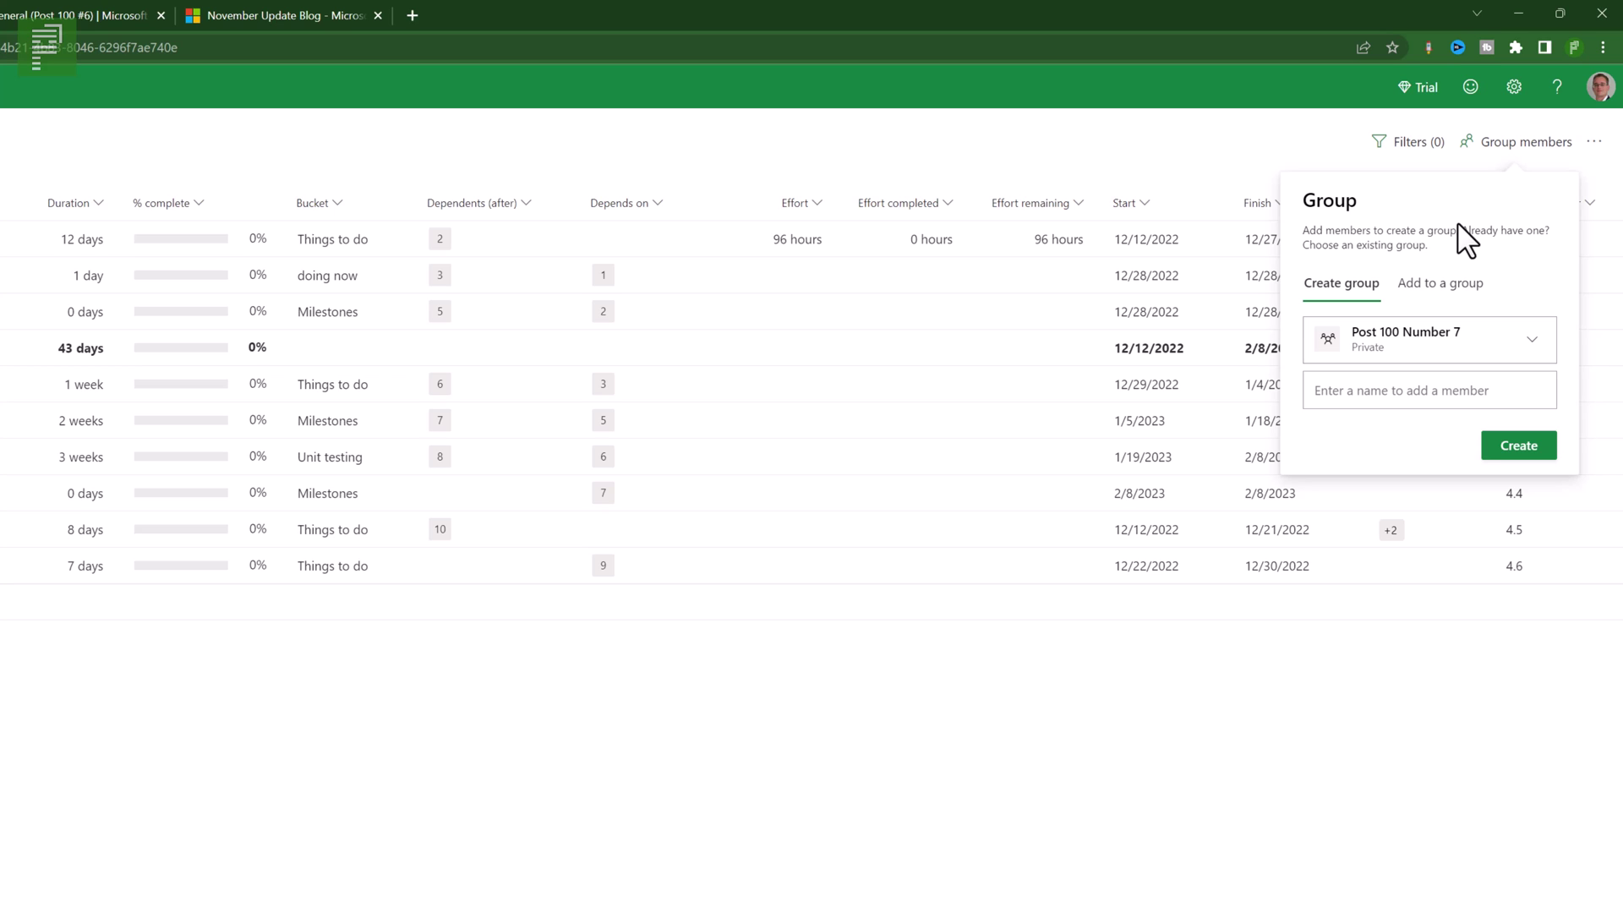
click(3, 364)
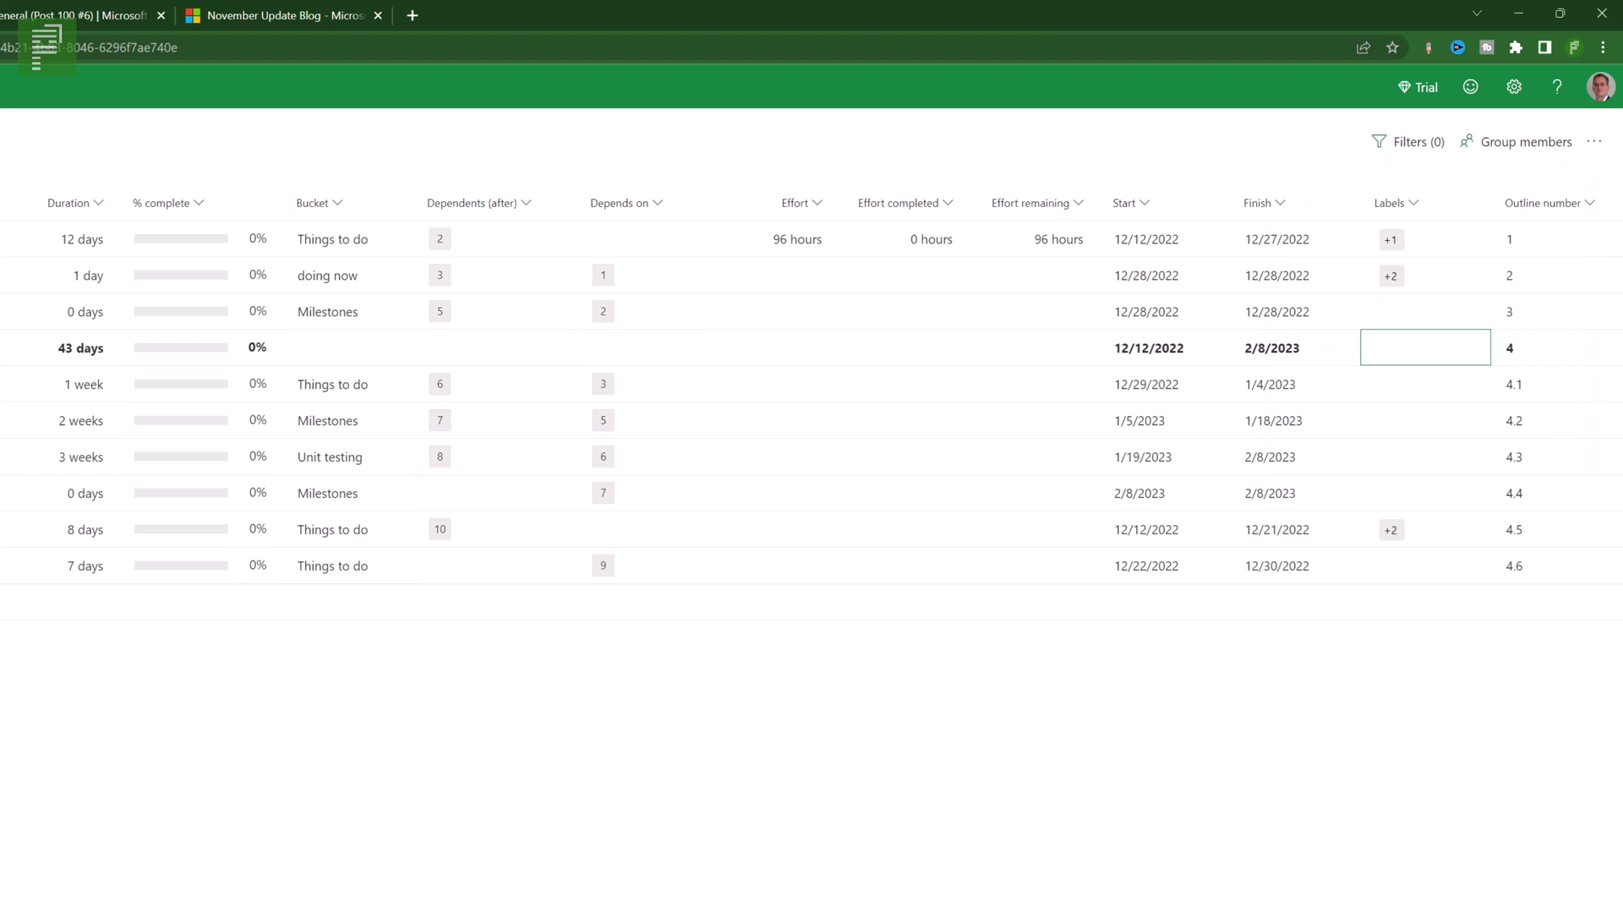
click(23, 224)
click(144, 209)
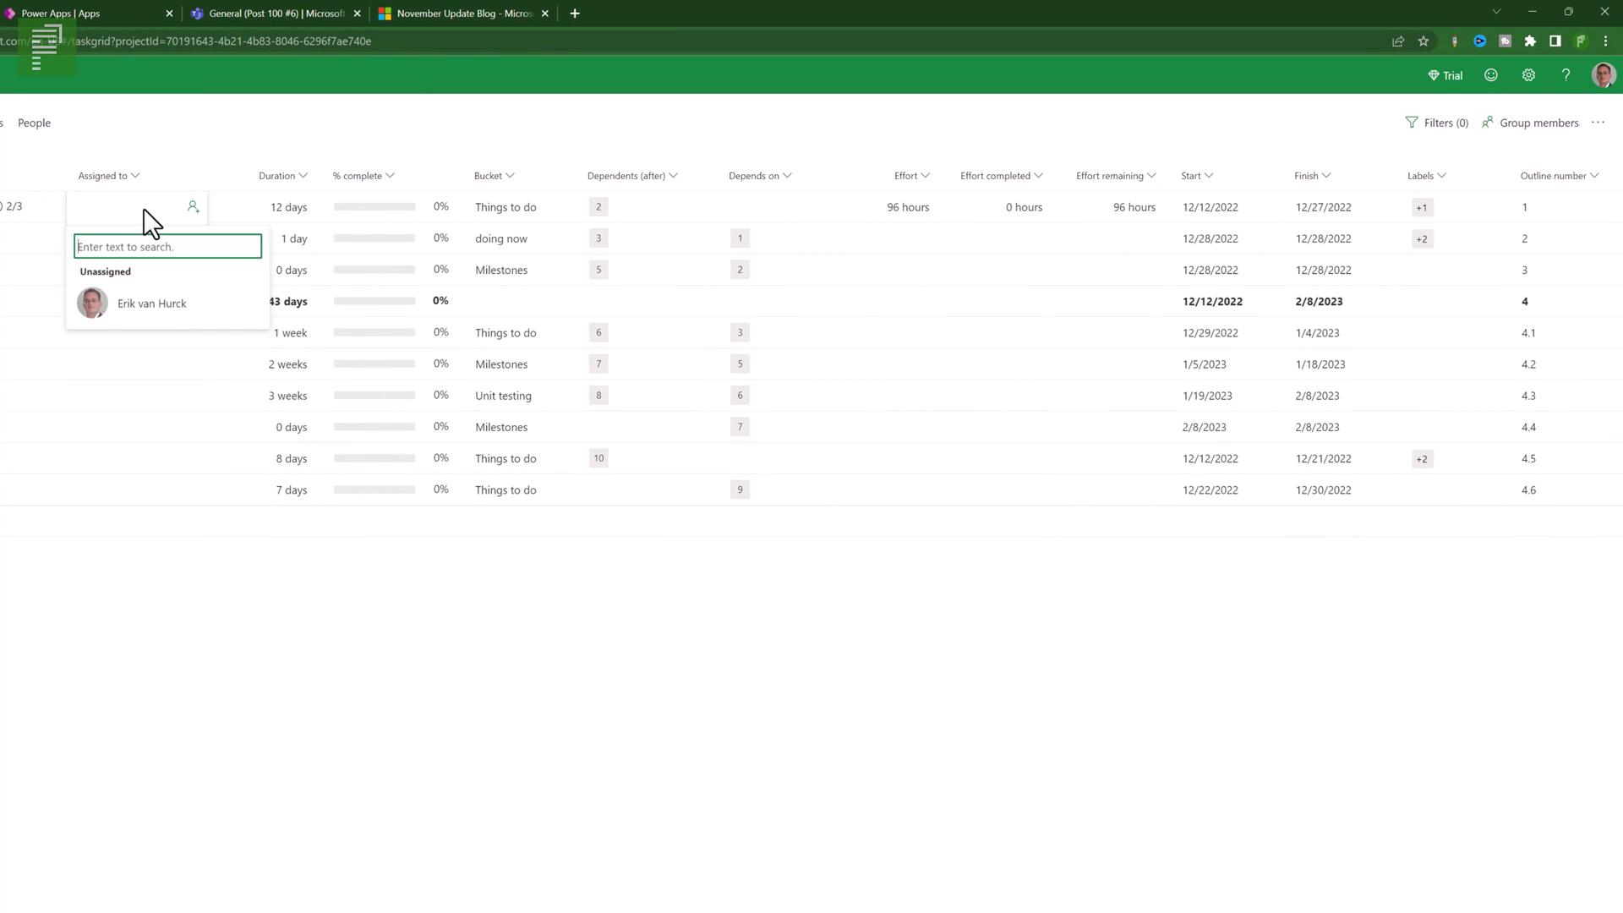
text(mirjam)
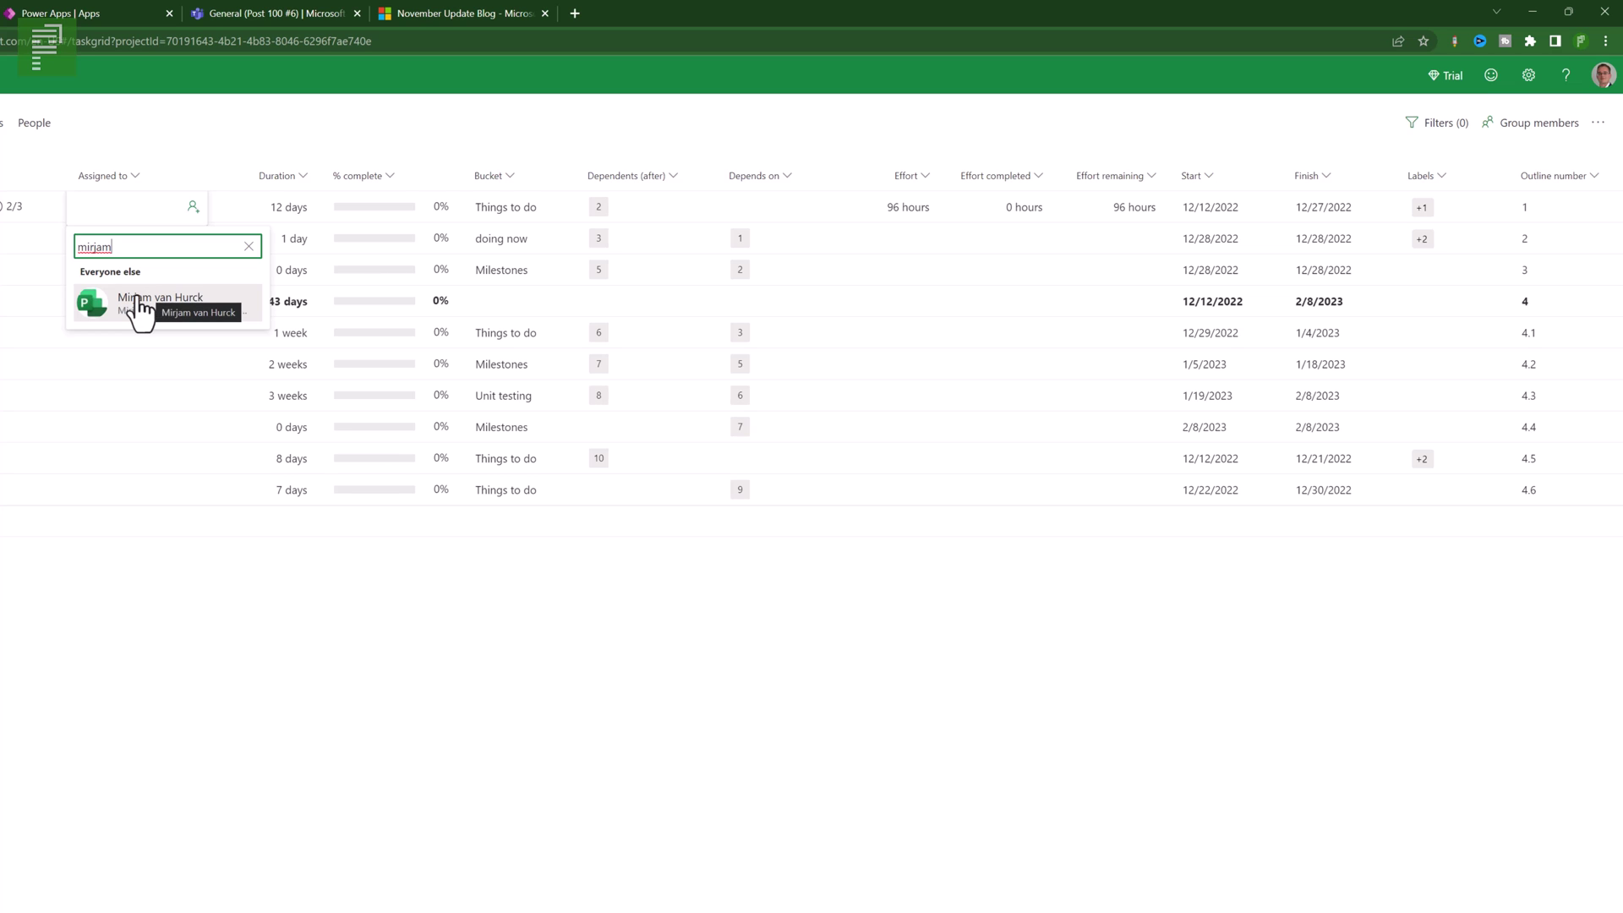
click(153, 304)
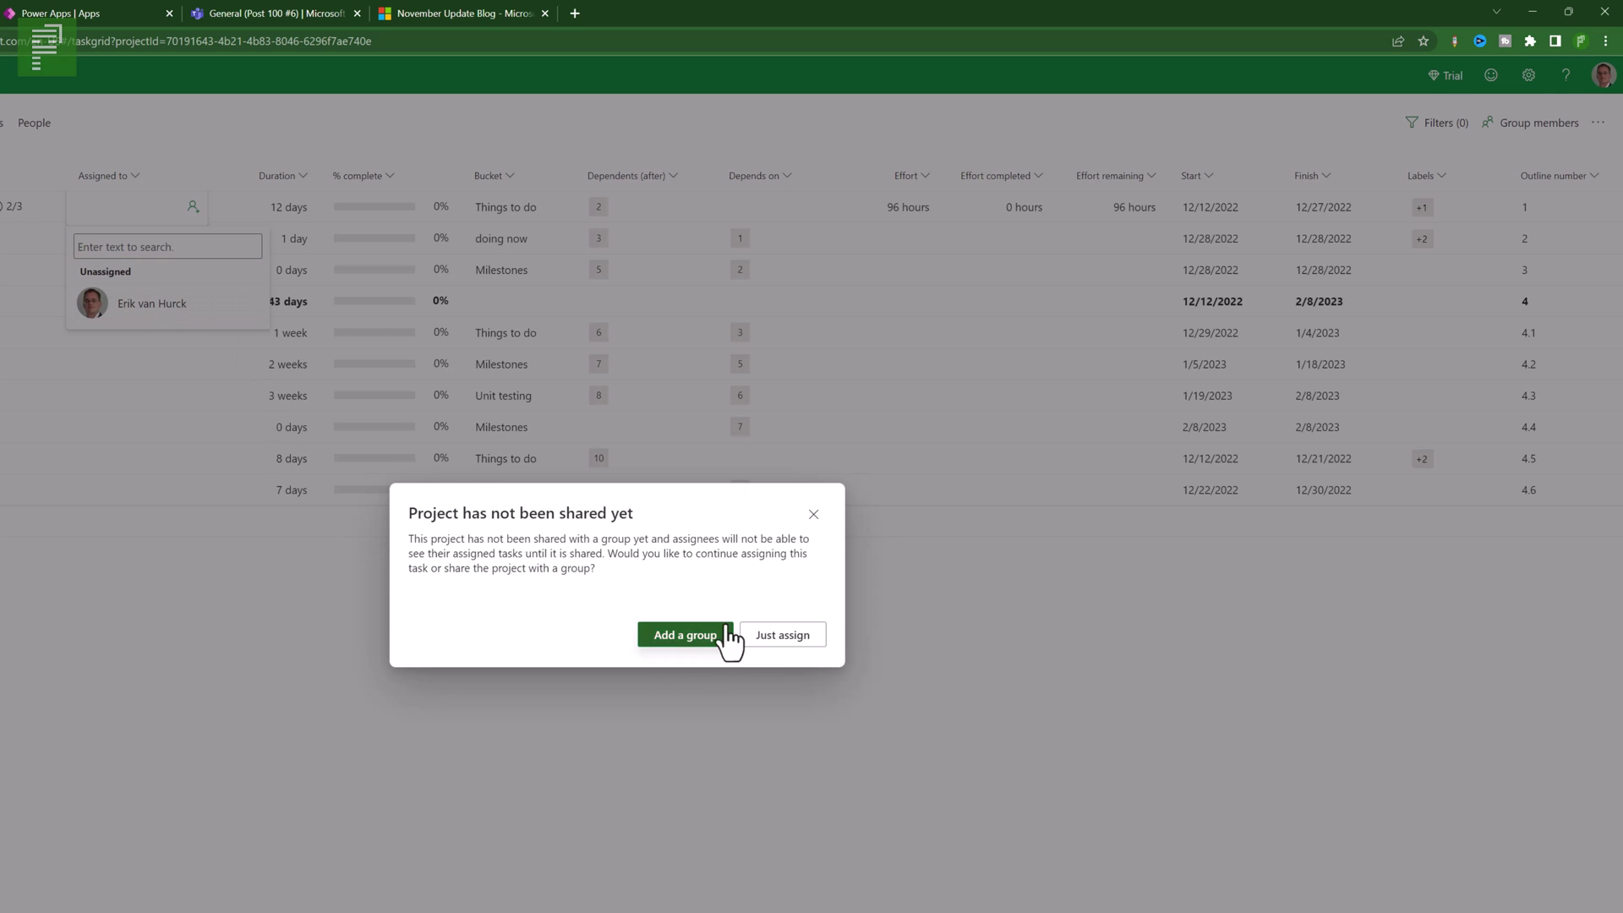
click(792, 649)
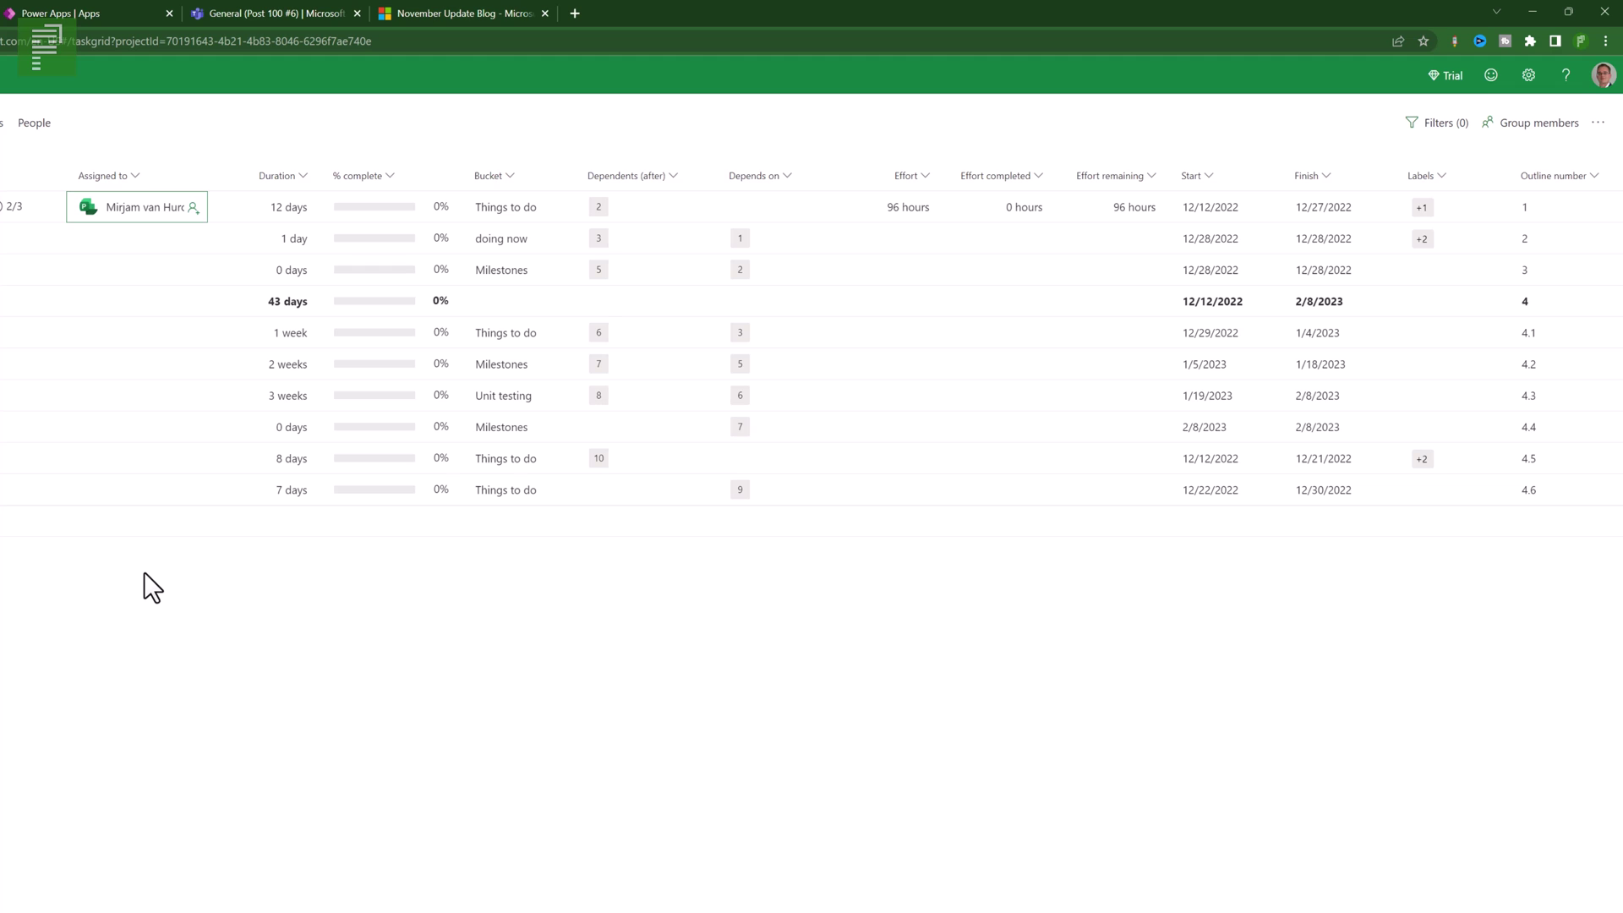
- Assign Item 2 to a team member, then open the panel proposing group 'Post 100 Number 7'
click(145, 241)
click(157, 233)
text(we)
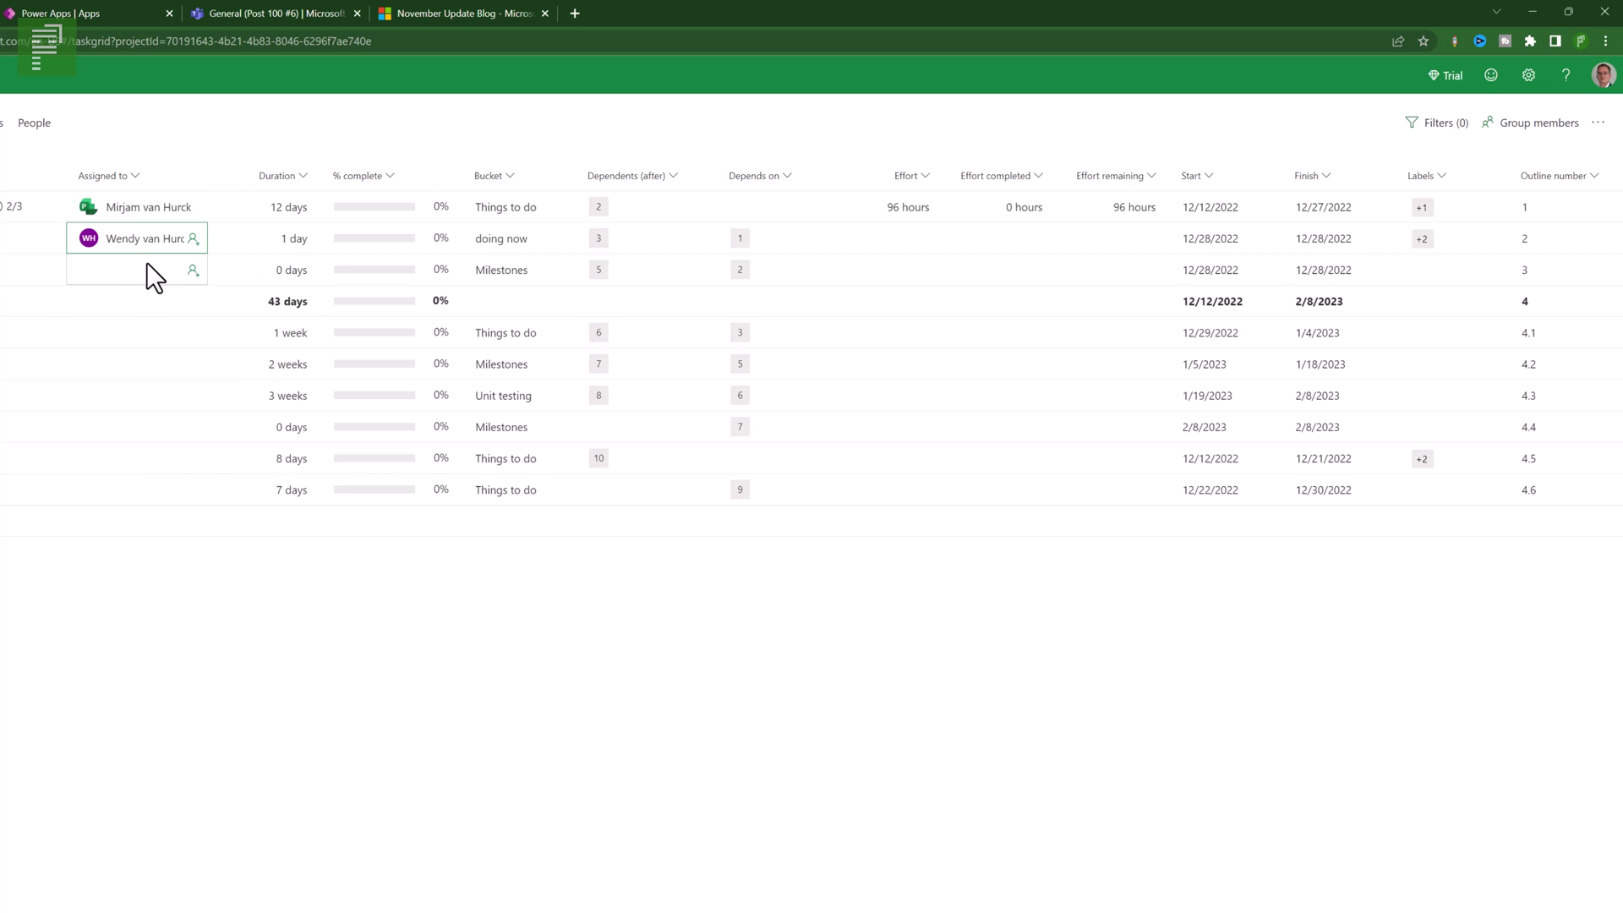
click(145, 262)
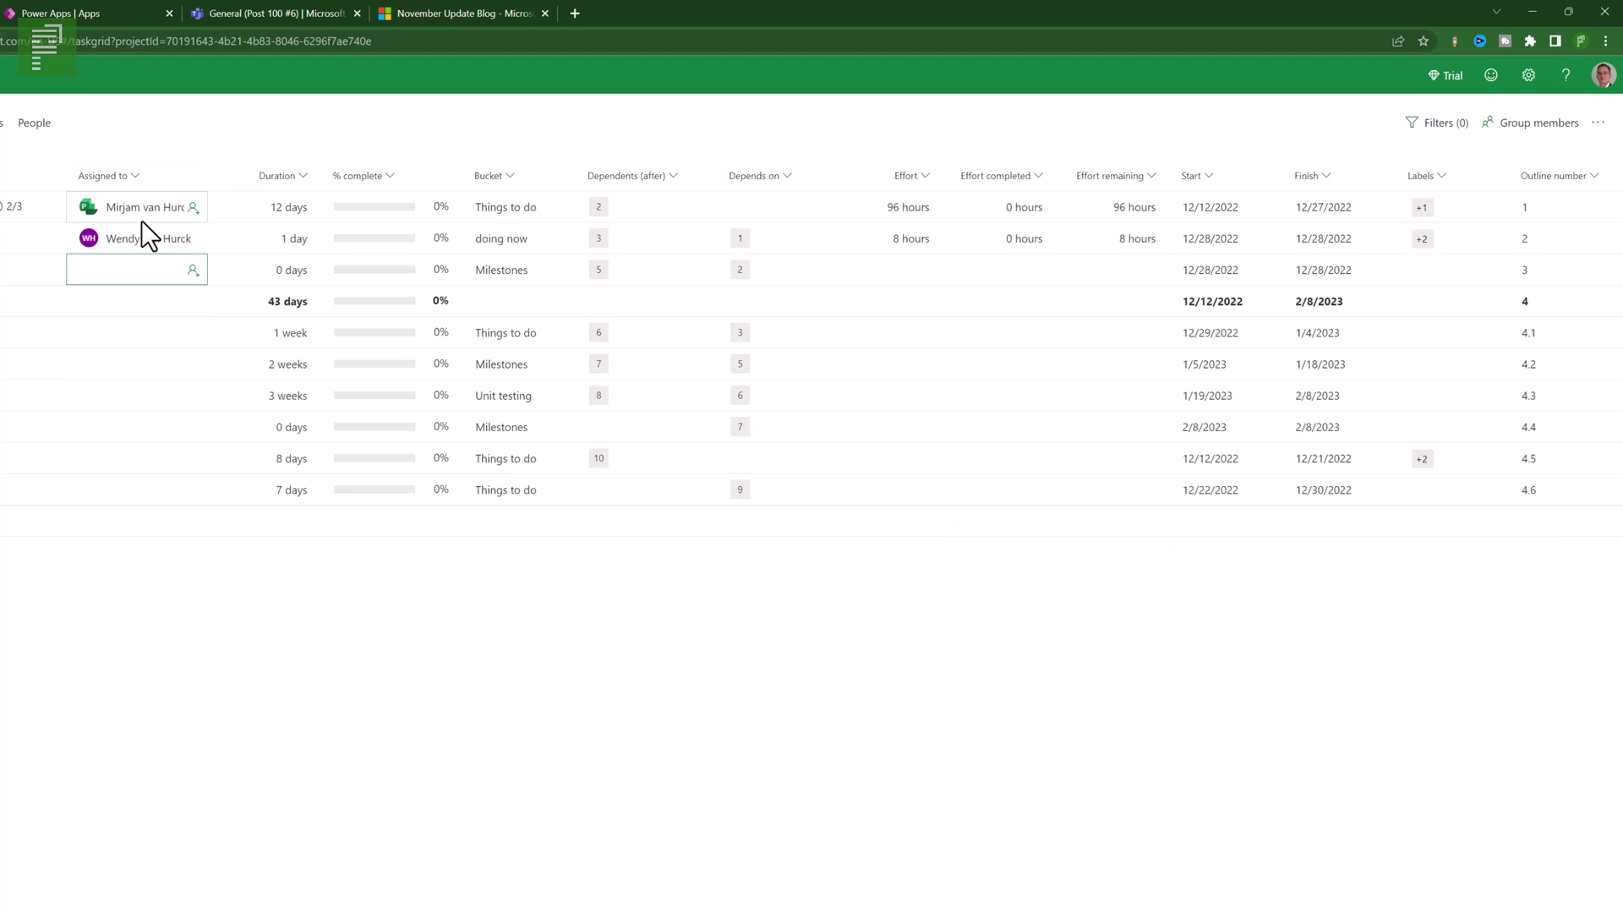
click(1526, 134)
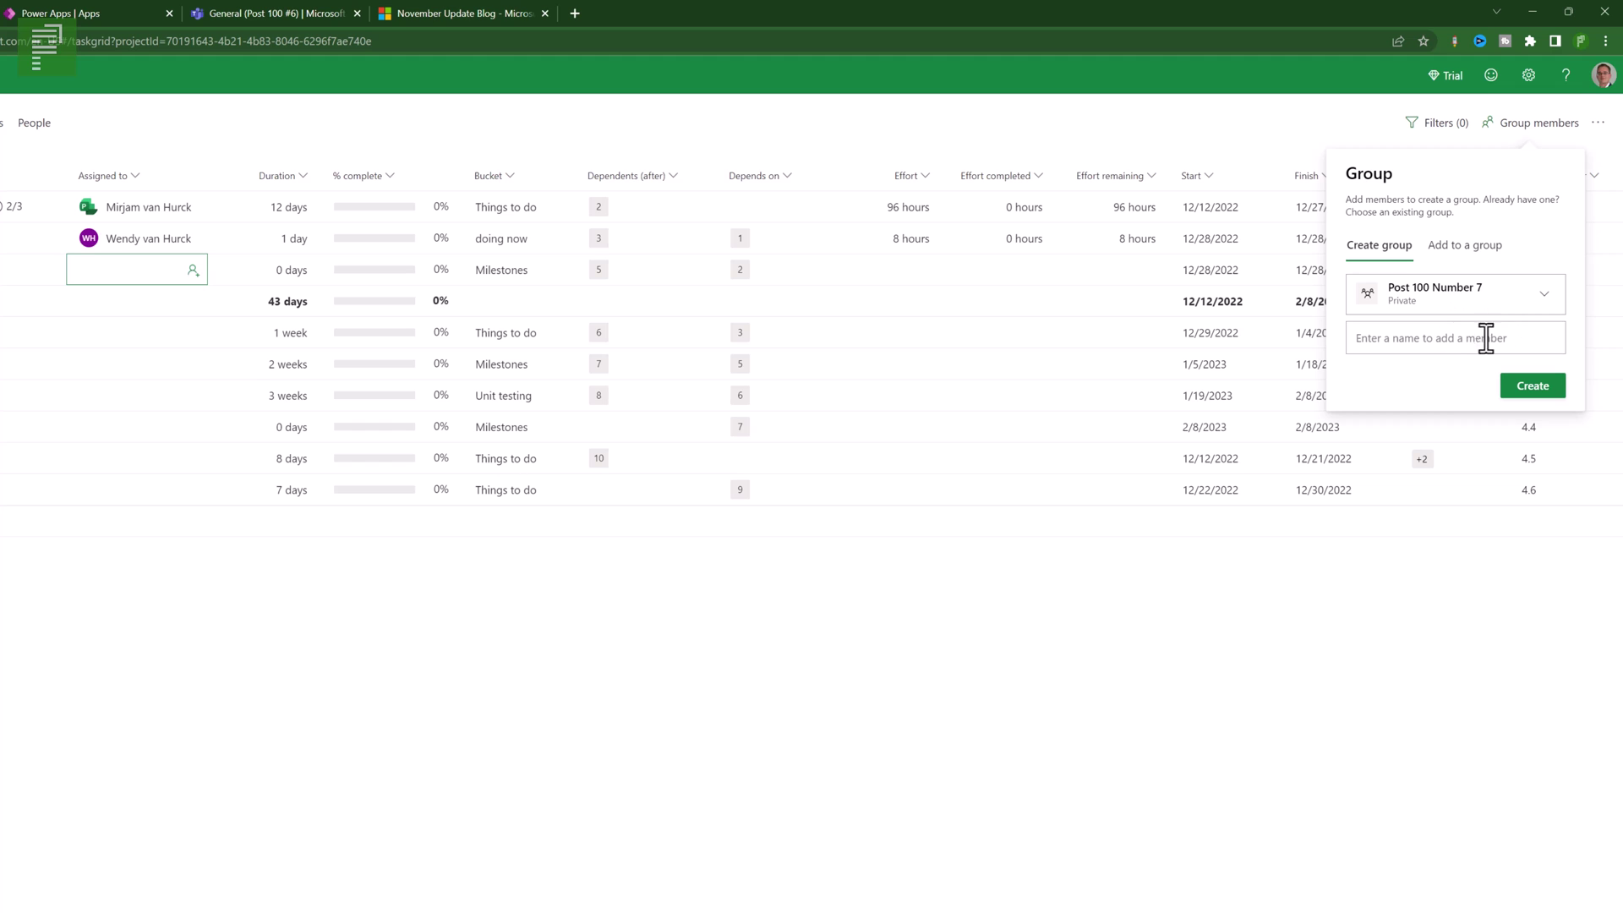
- Add a second person to the private Post 100 Number 7 group, create it, then review the people outside it
right_click(1525, 338)
click(1523, 335)
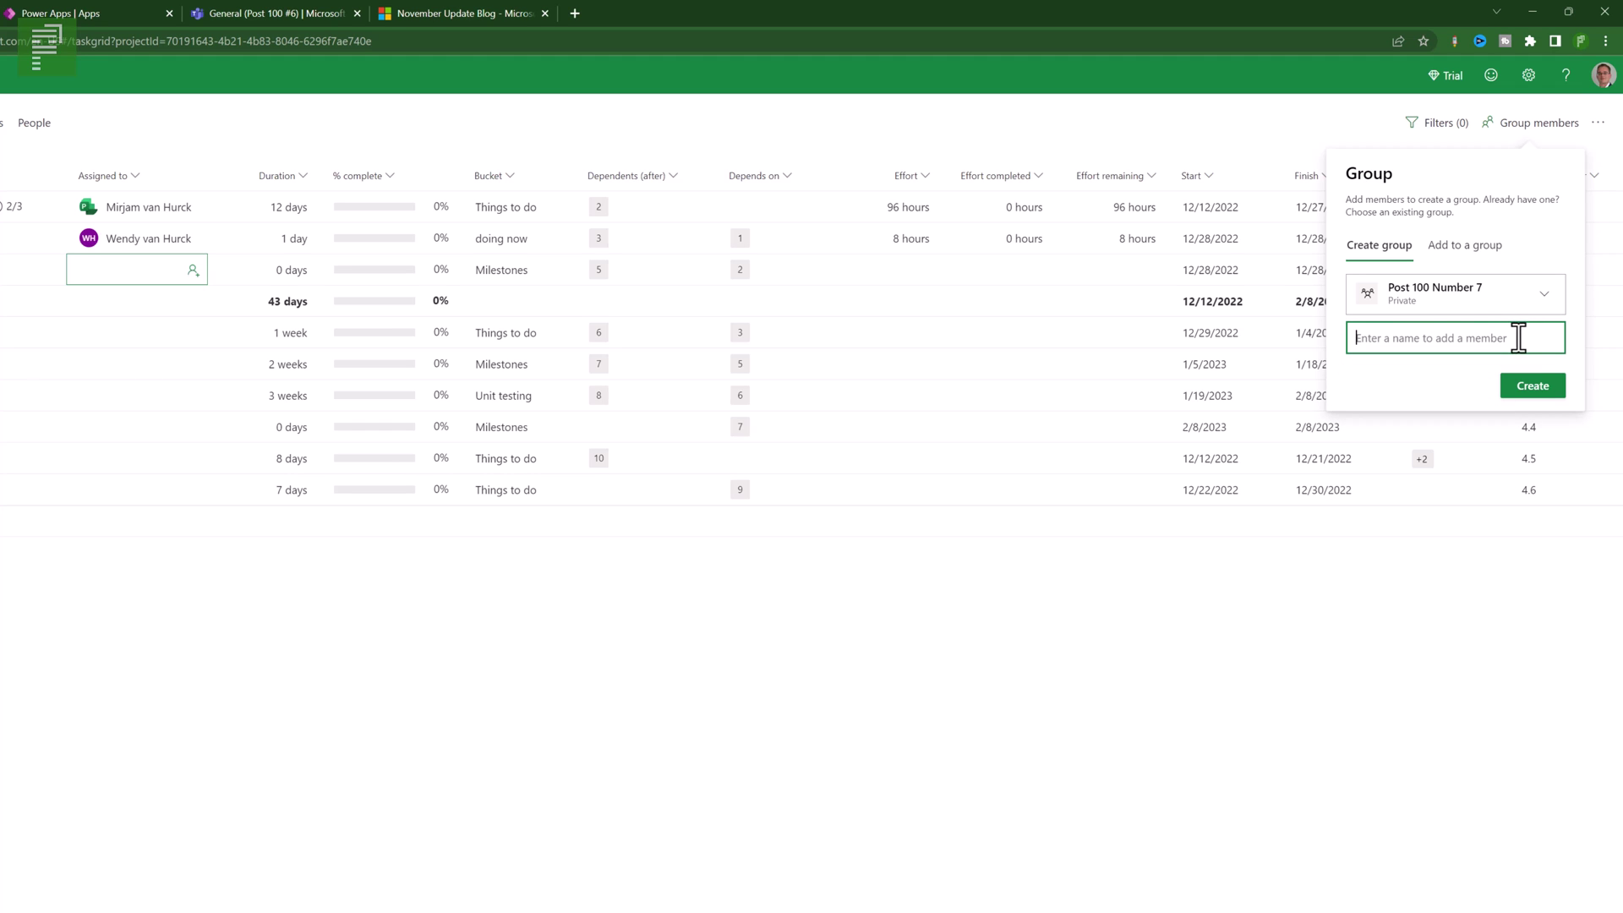
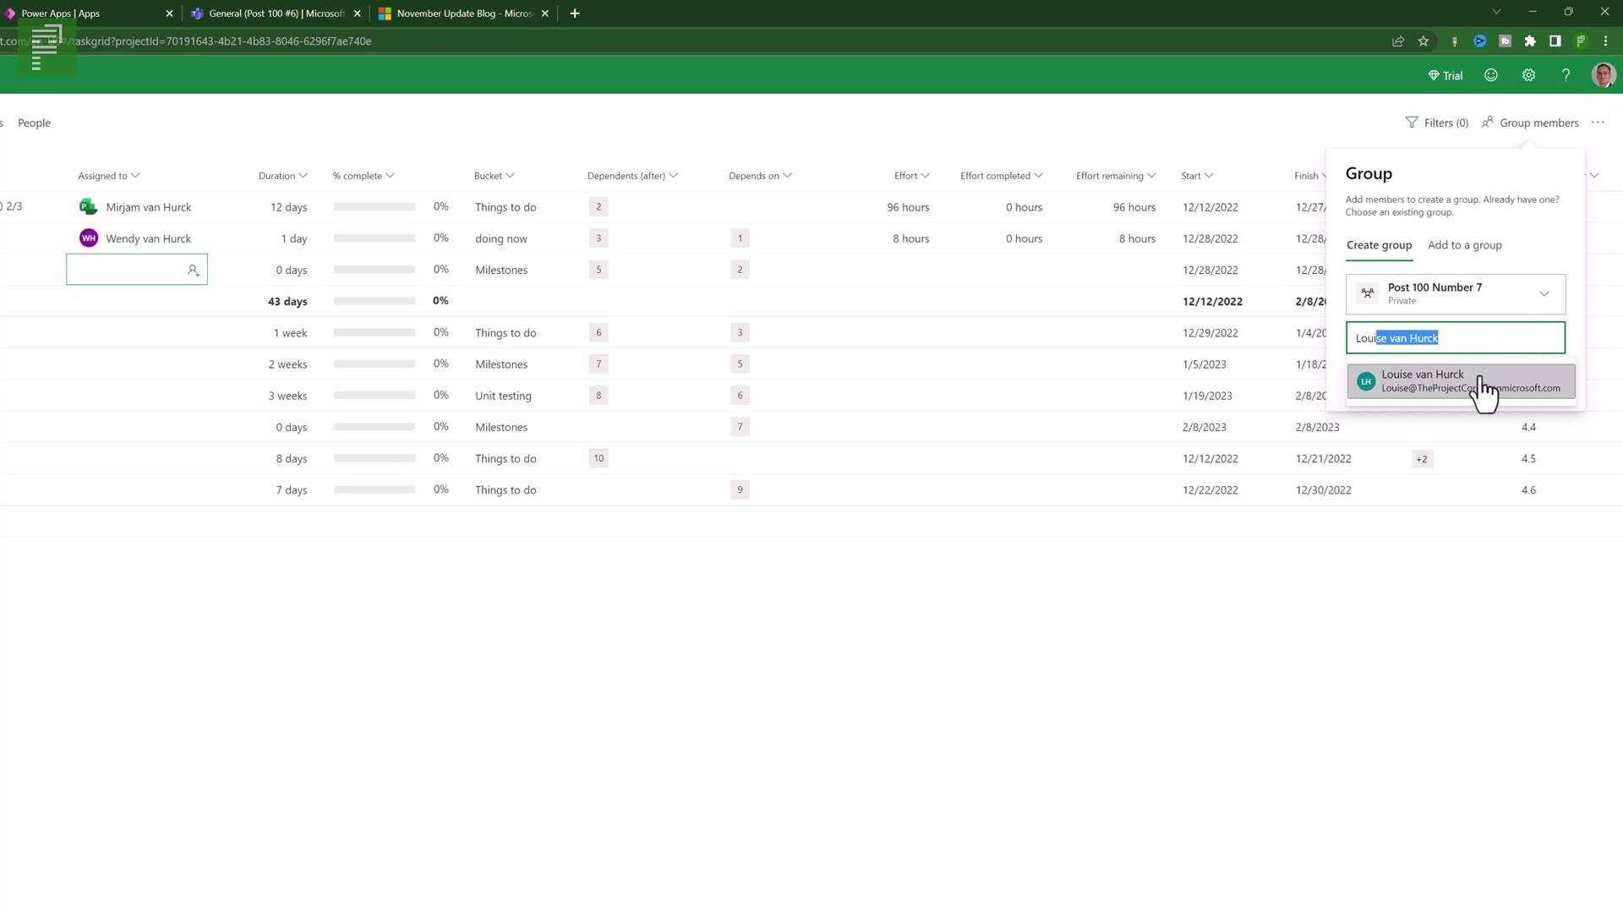
click(1480, 382)
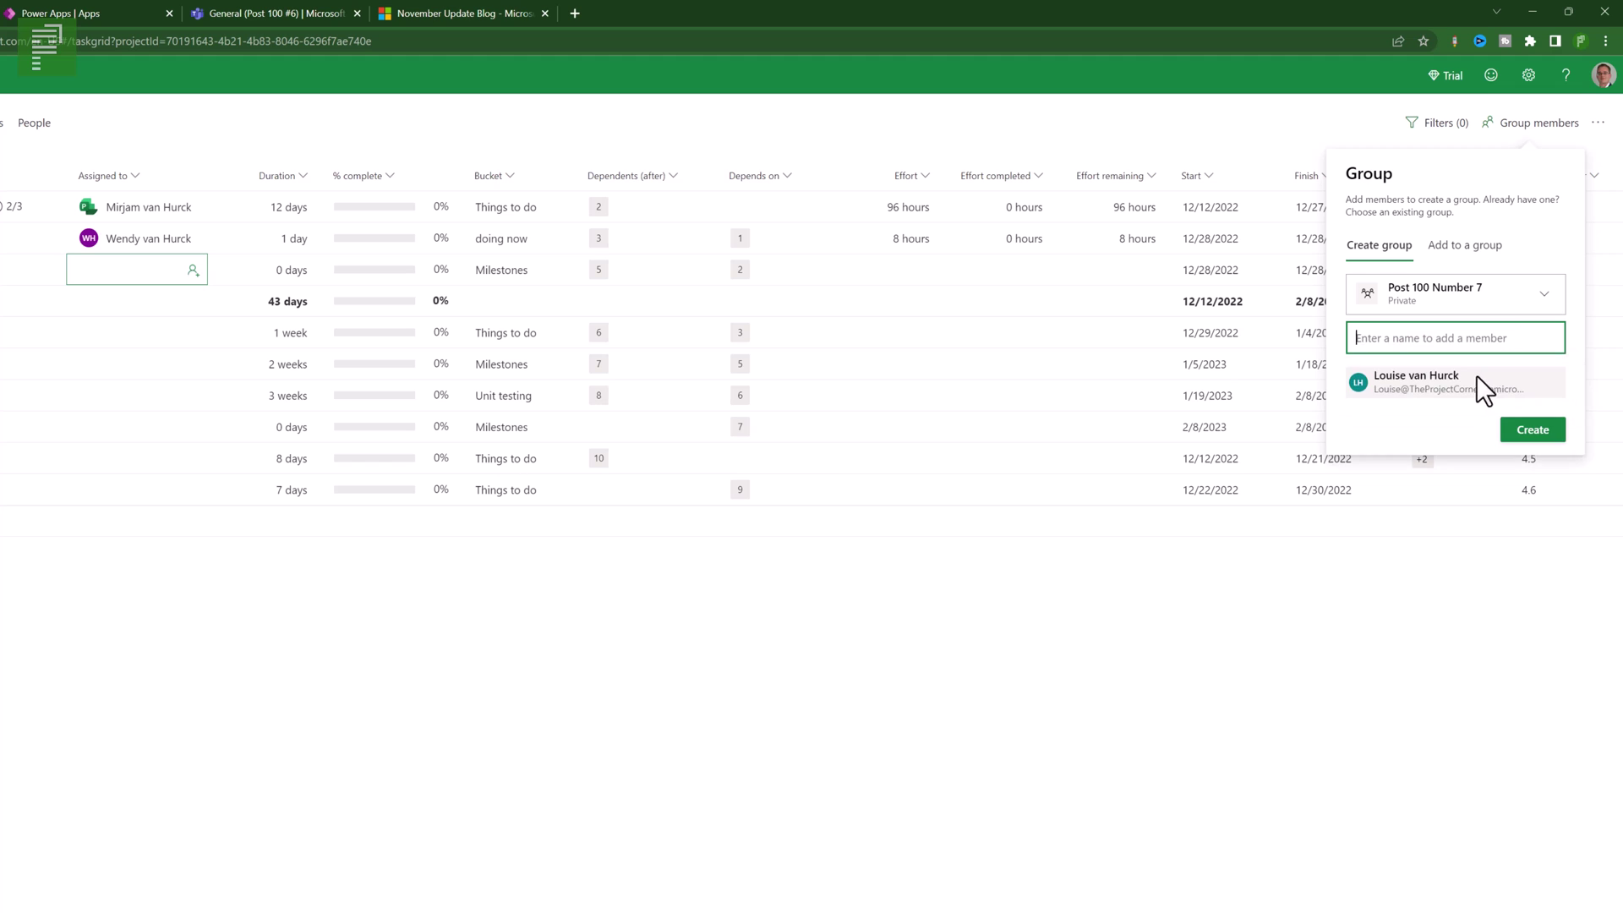
click(1519, 431)
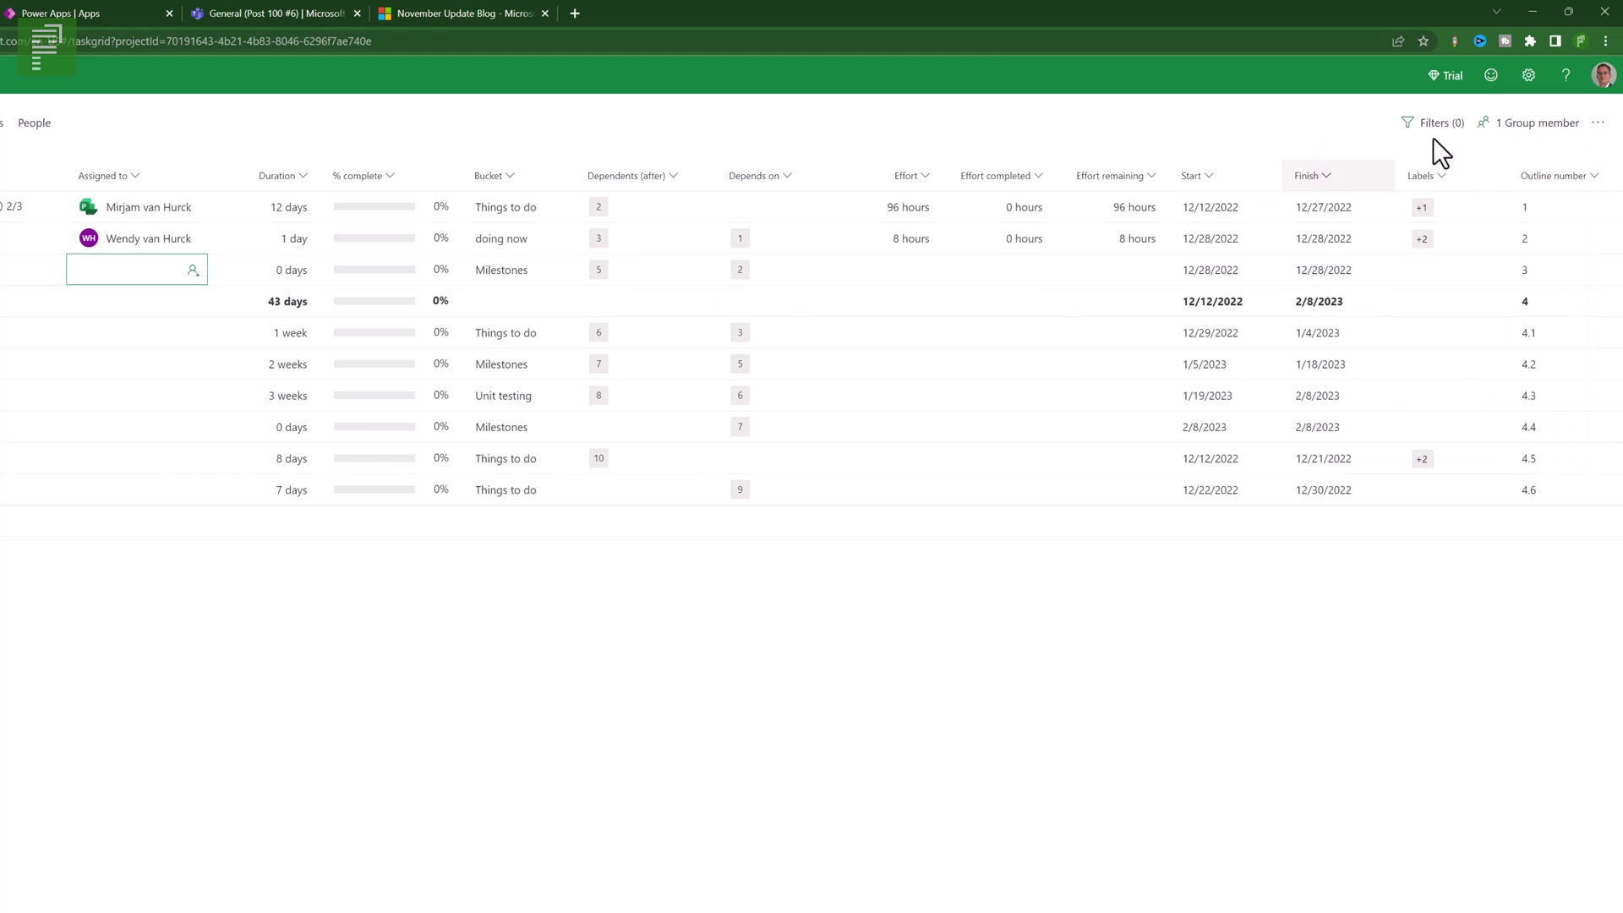
click(1510, 140)
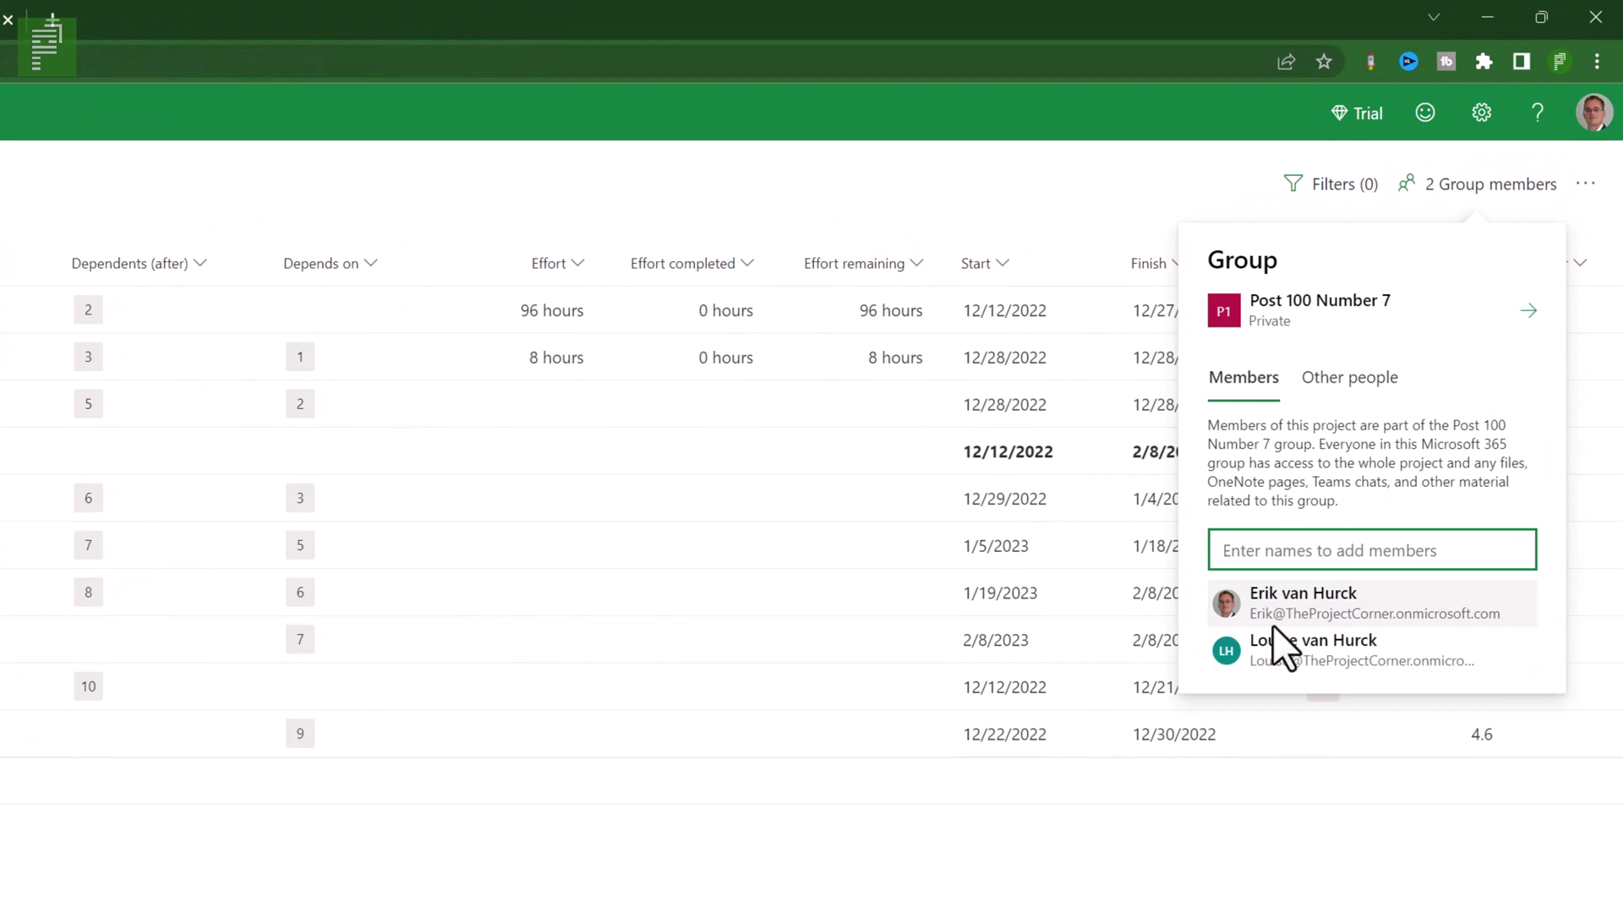
click(1344, 381)
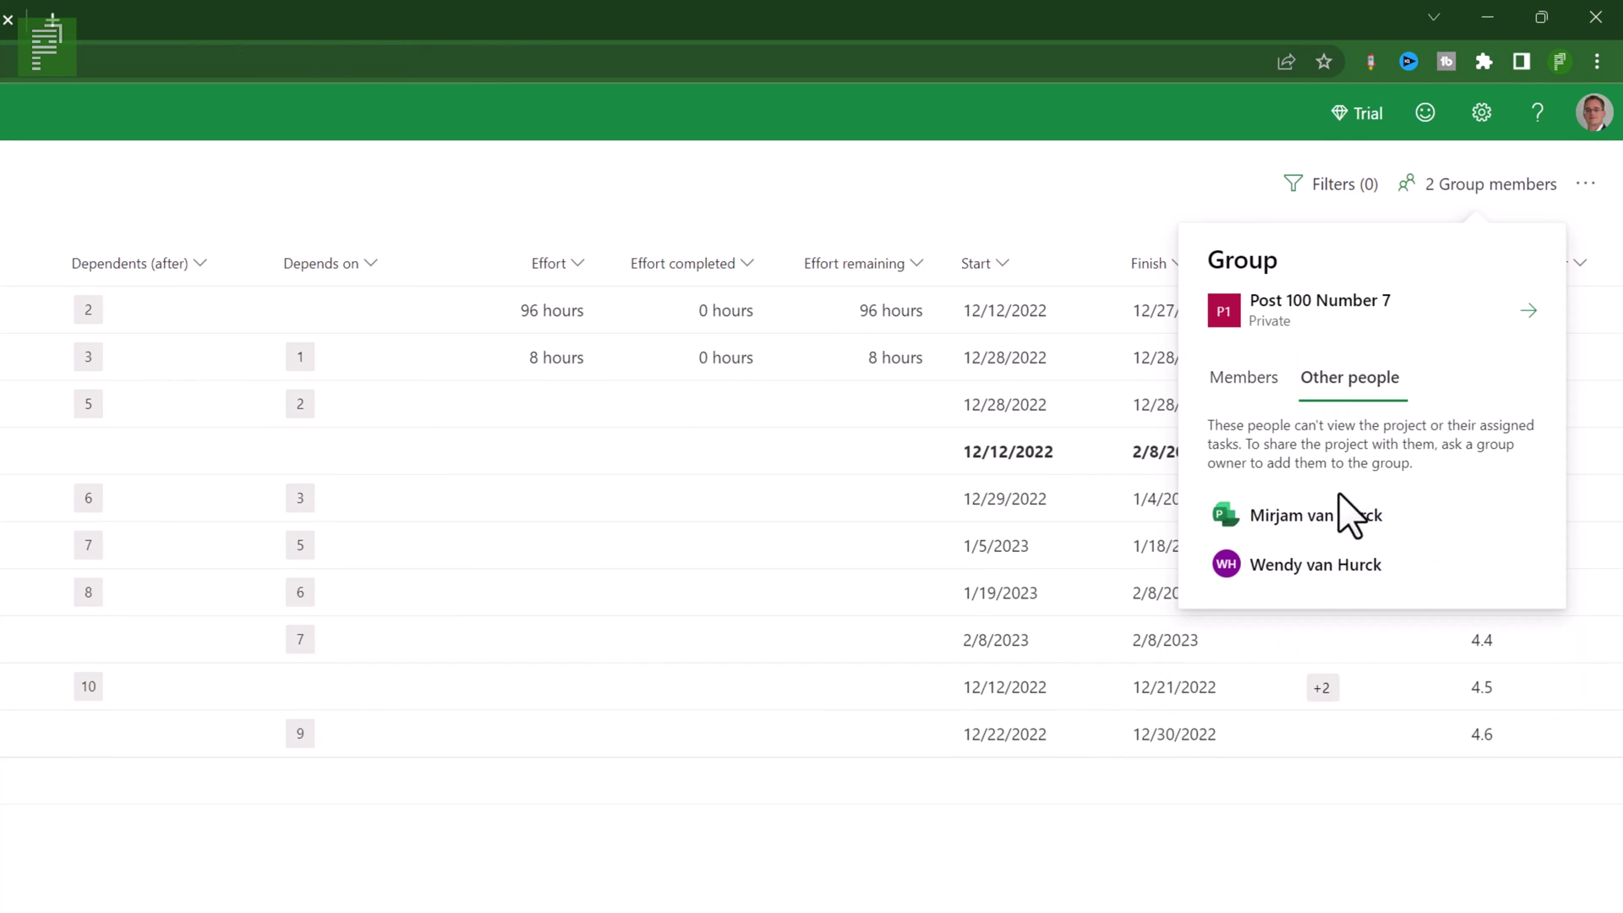
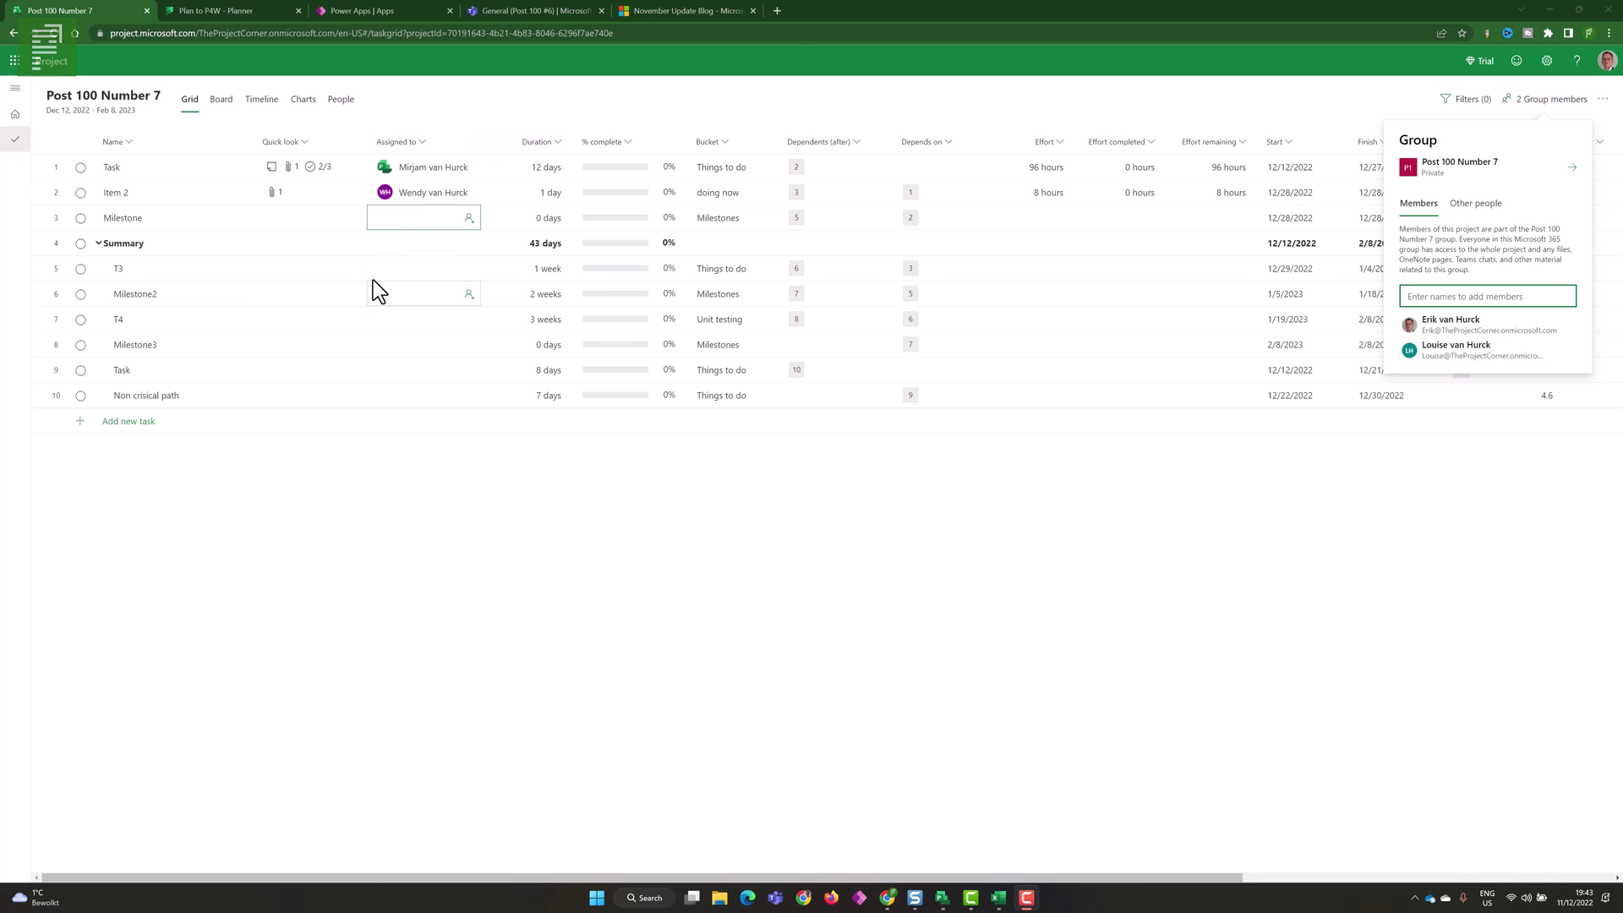
- Close the Post 100 Number 7 group members flyout to return to the task grid
click(402, 271)
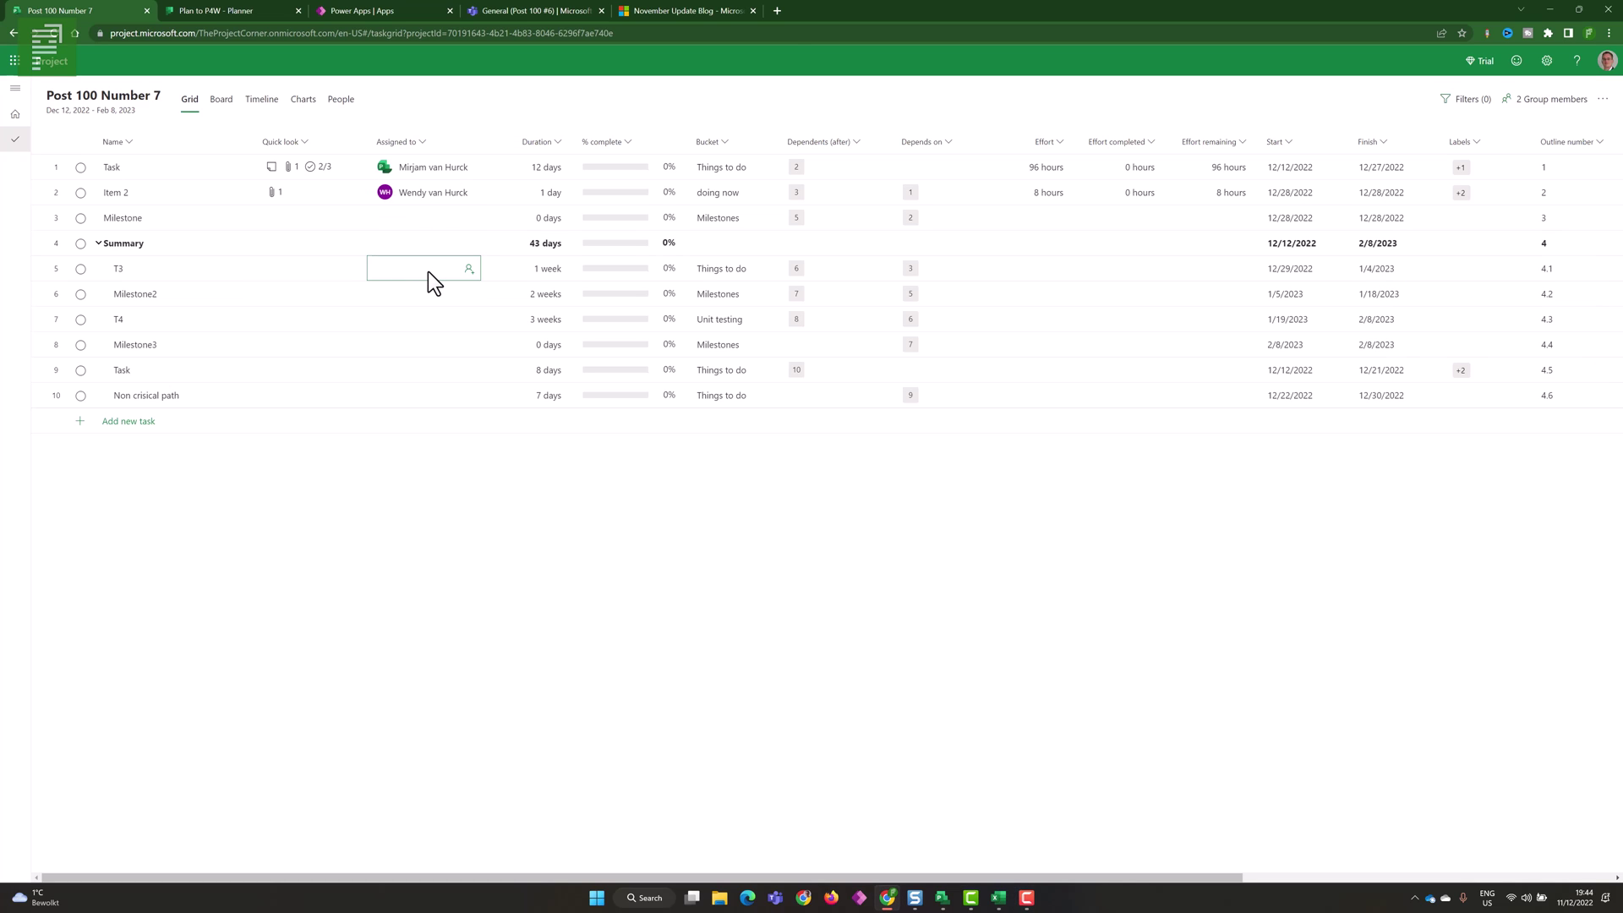
- Pick assignees for T3 and T4, give row 9's Task four people, then show the People board
click(428, 271)
click(432, 434)
click(429, 296)
click(418, 319)
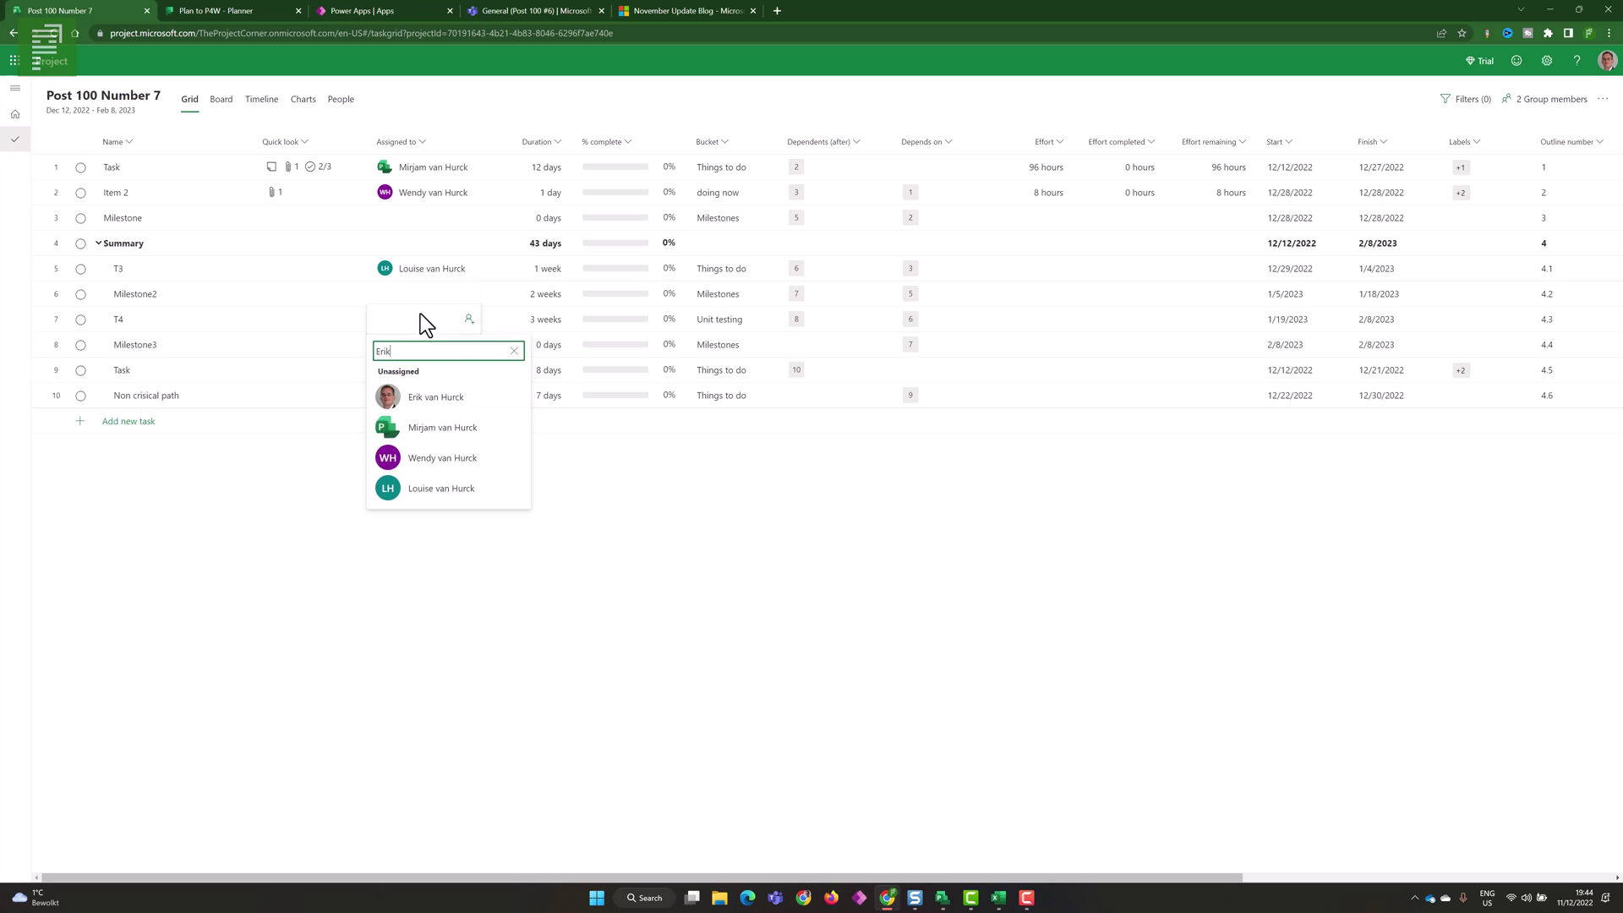
click(457, 399)
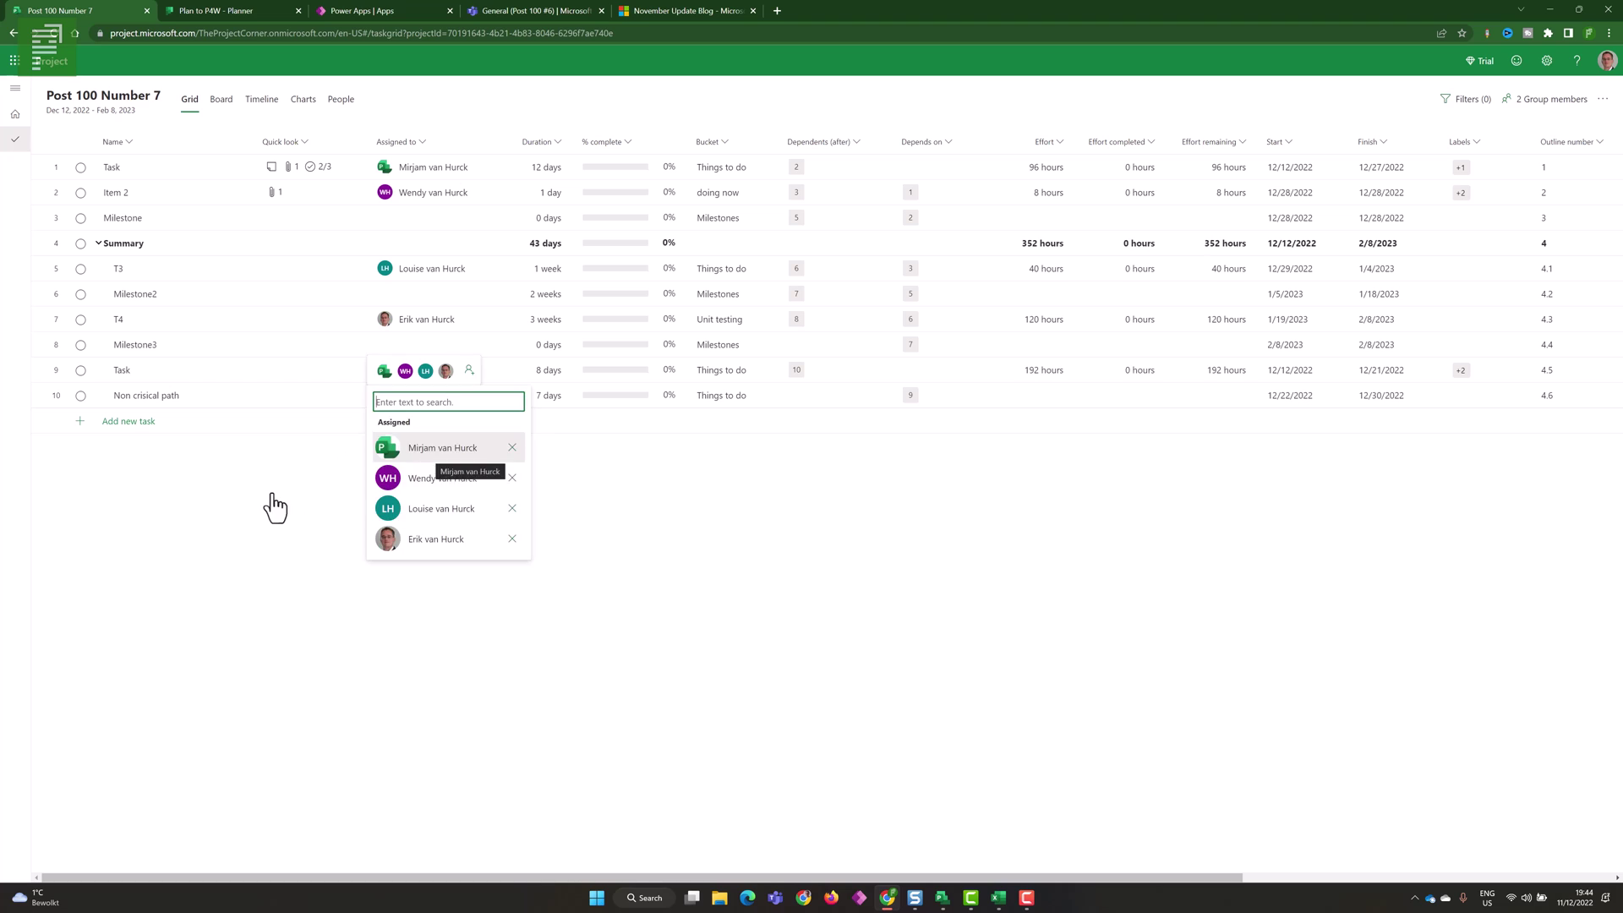
click(269, 496)
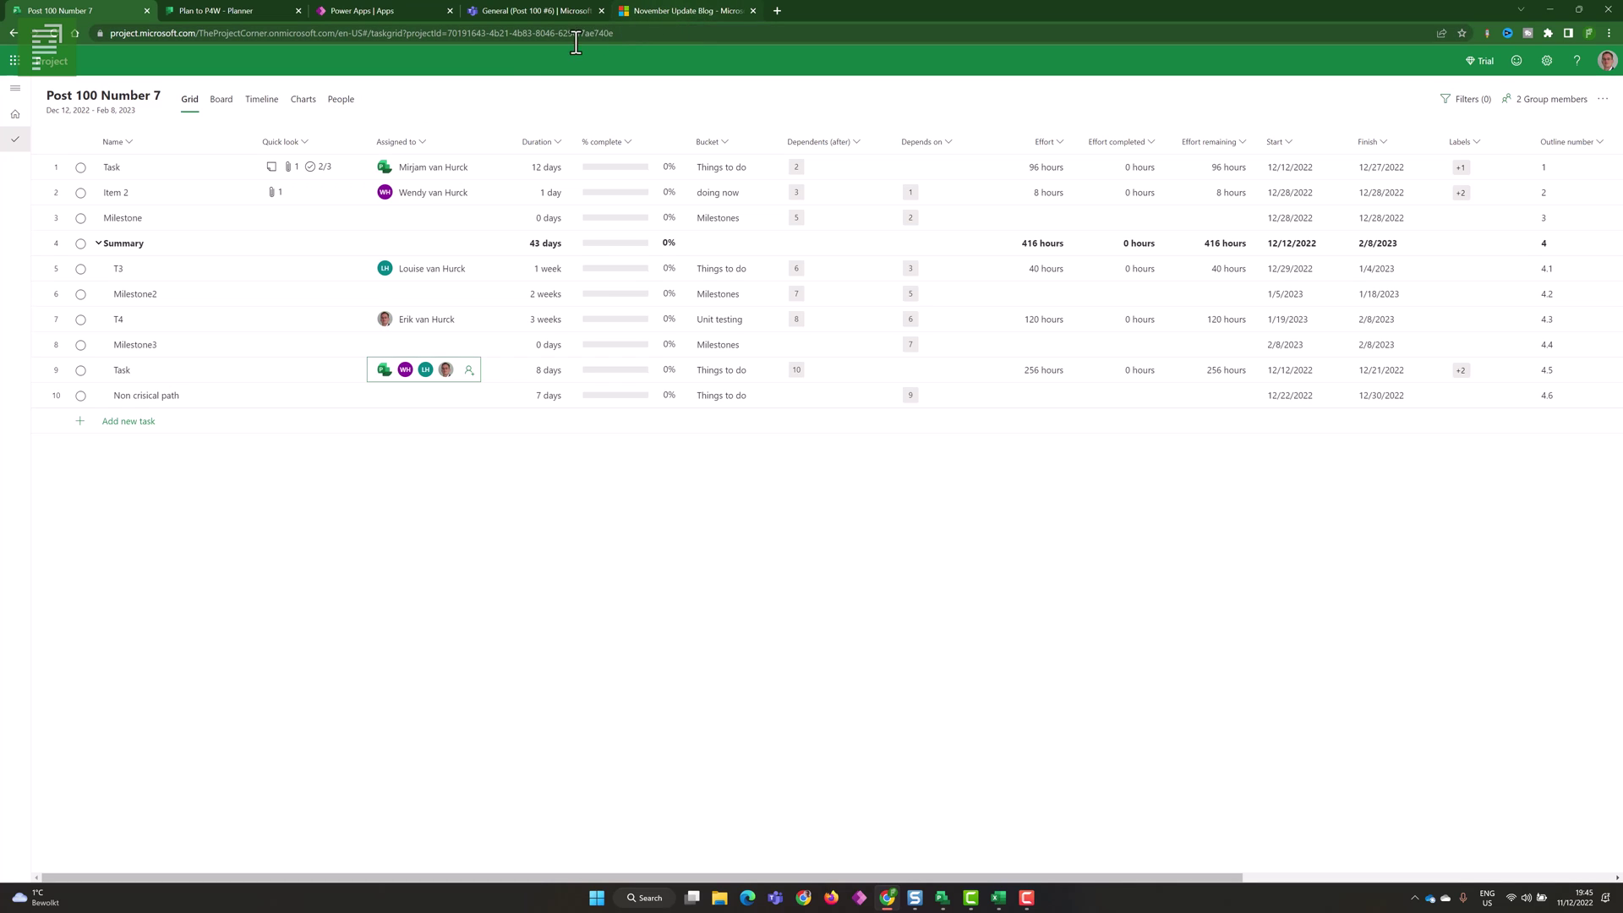
click(342, 101)
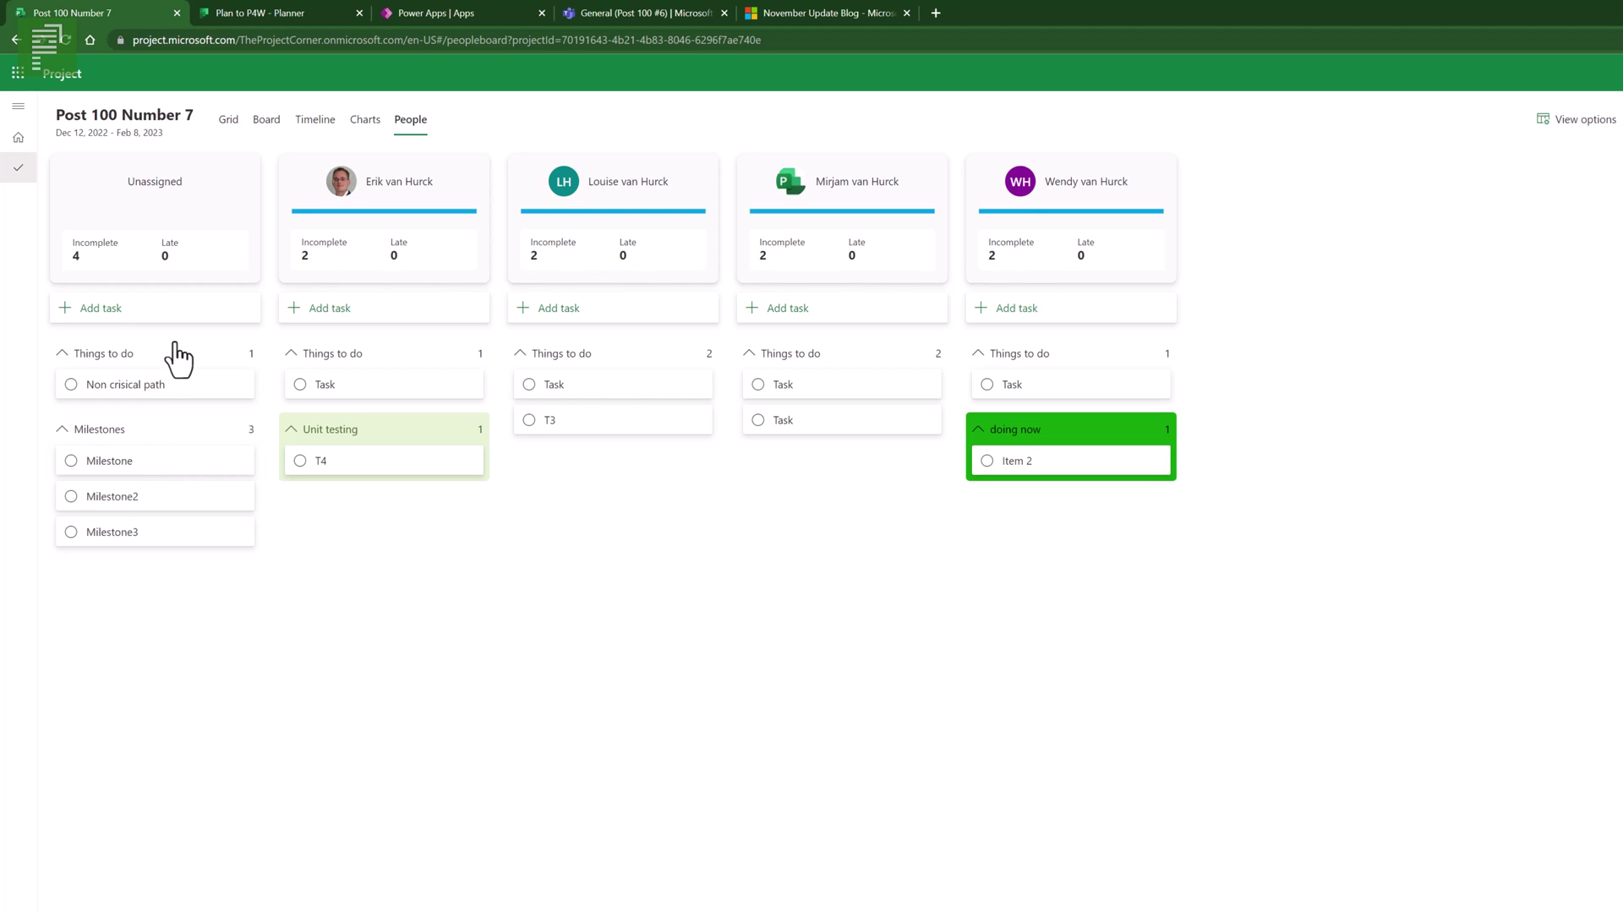
- Add an 'Additional task for' this team member to their Things to do, then switch to Board view
click(332, 320)
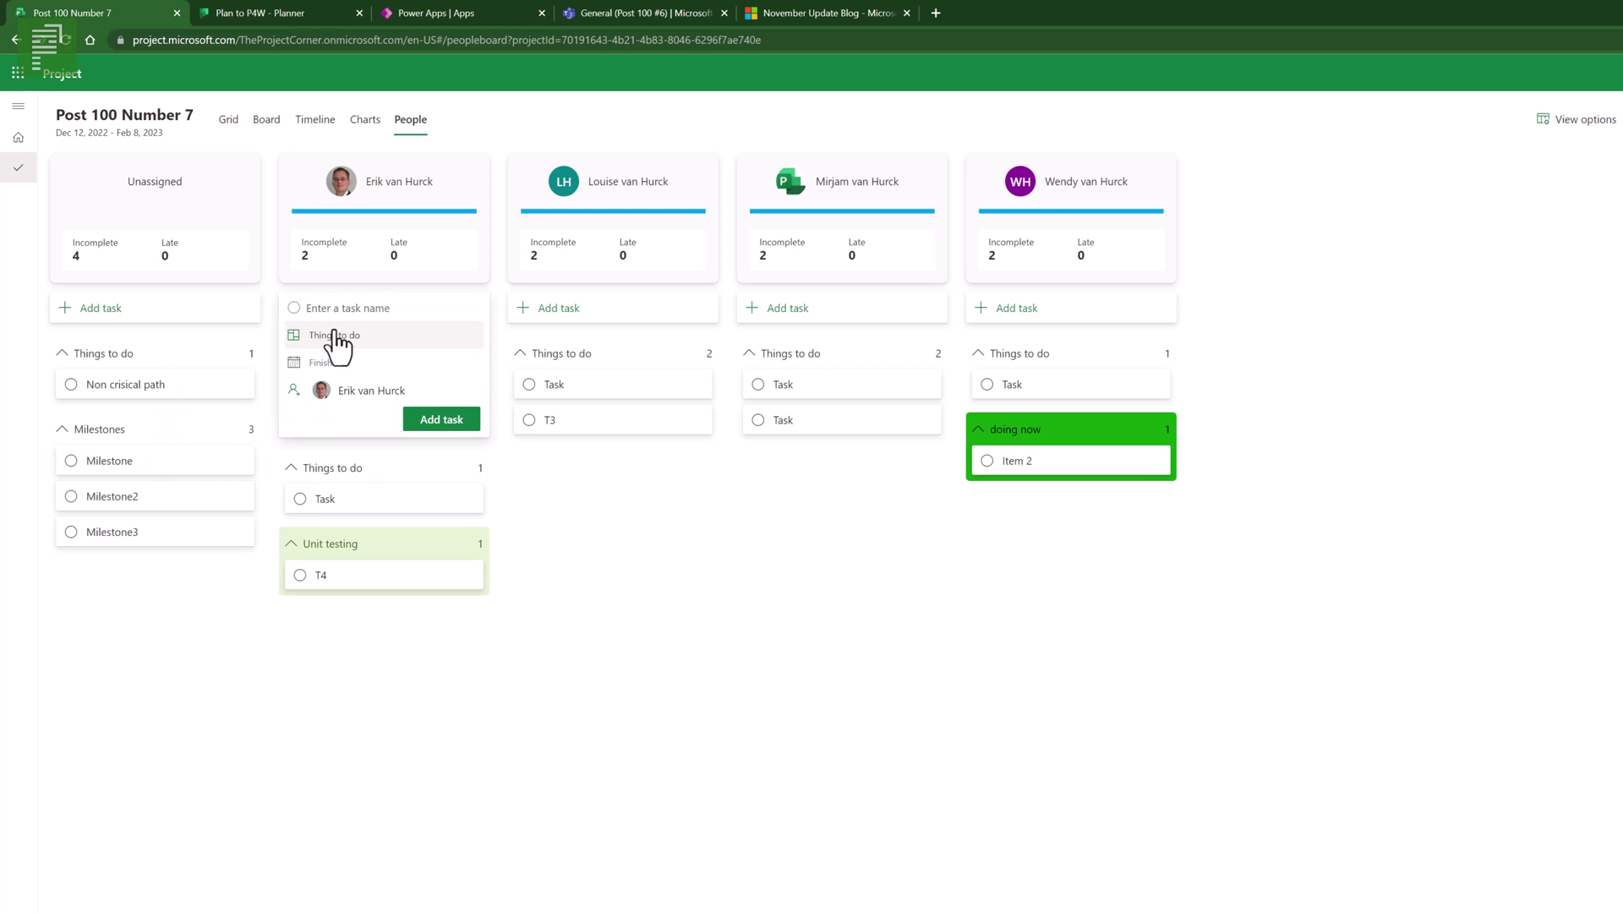
text(Additional task for Erik)
click(439, 422)
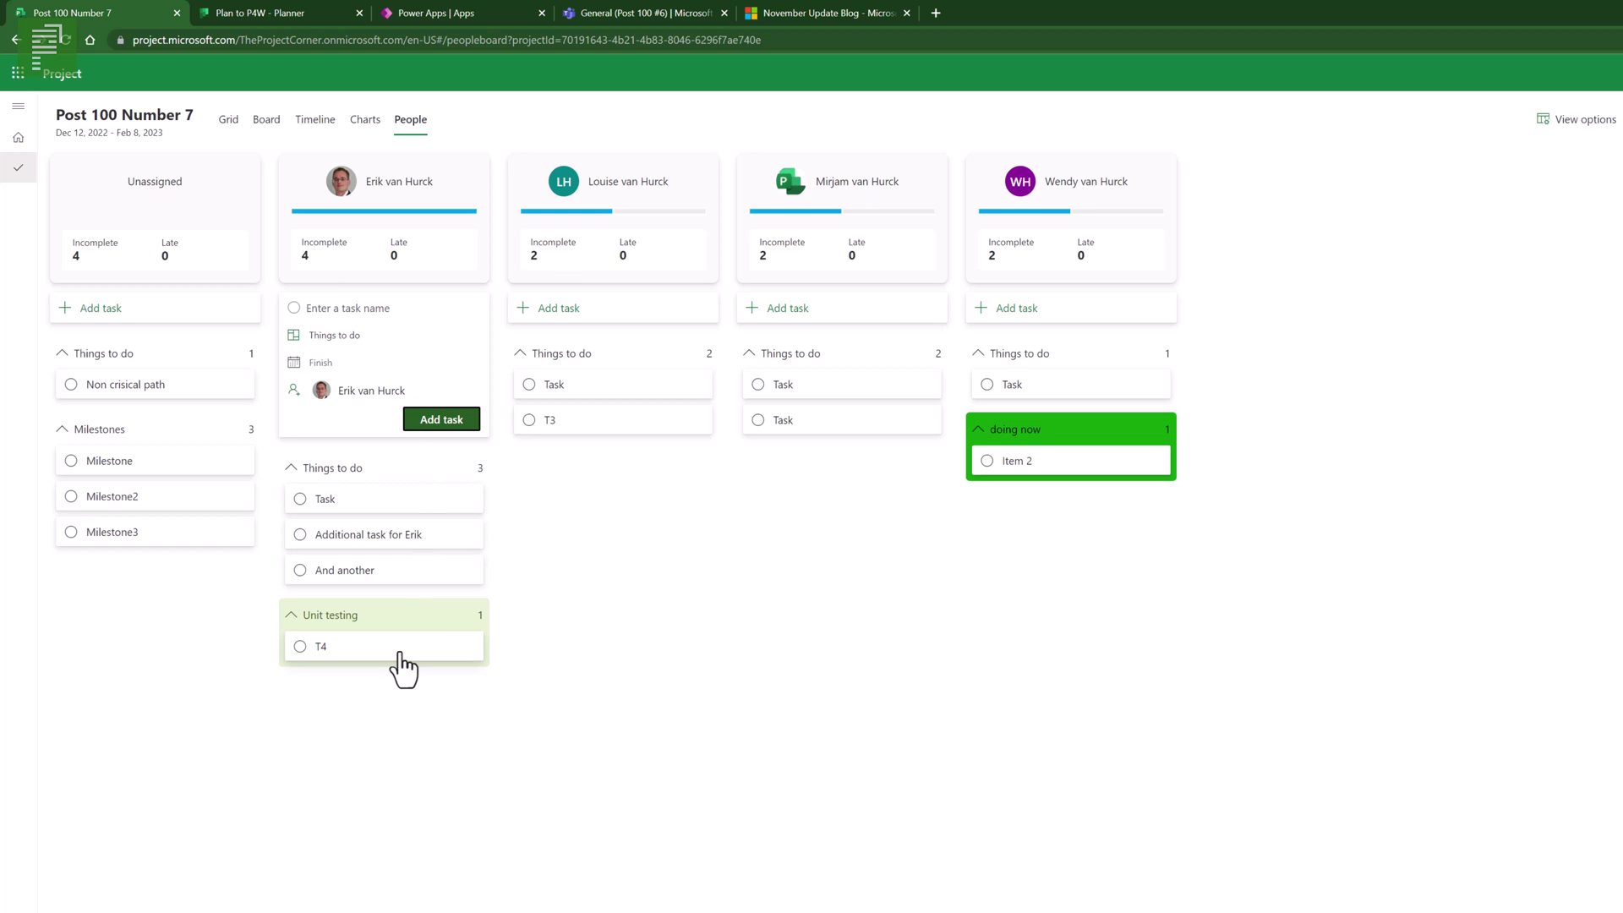
click(354, 337)
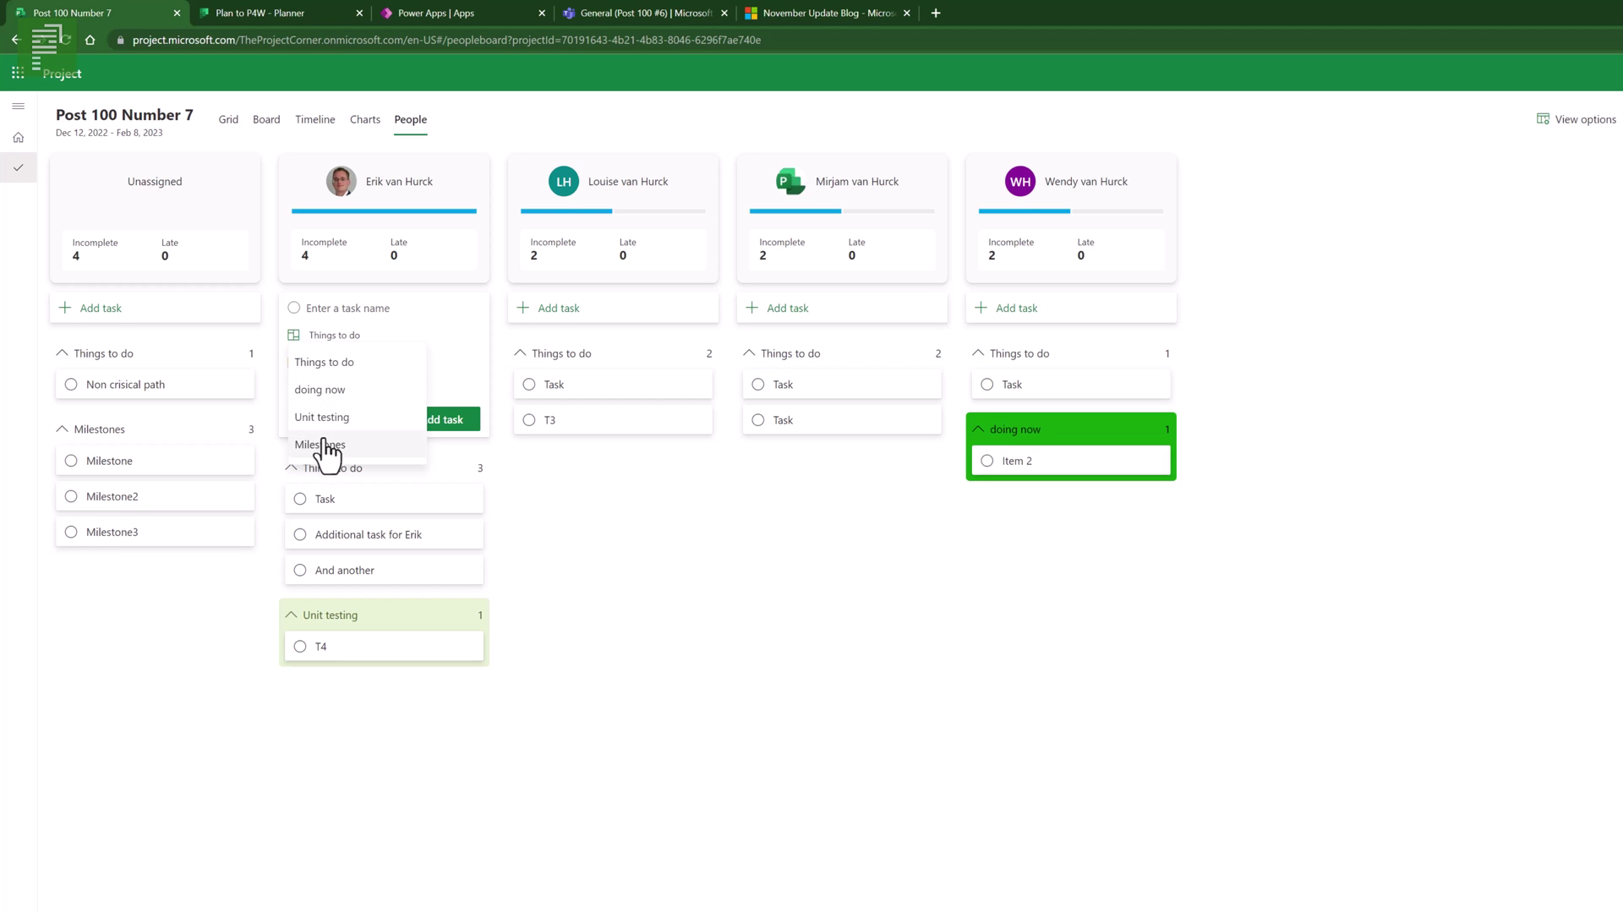
click(269, 118)
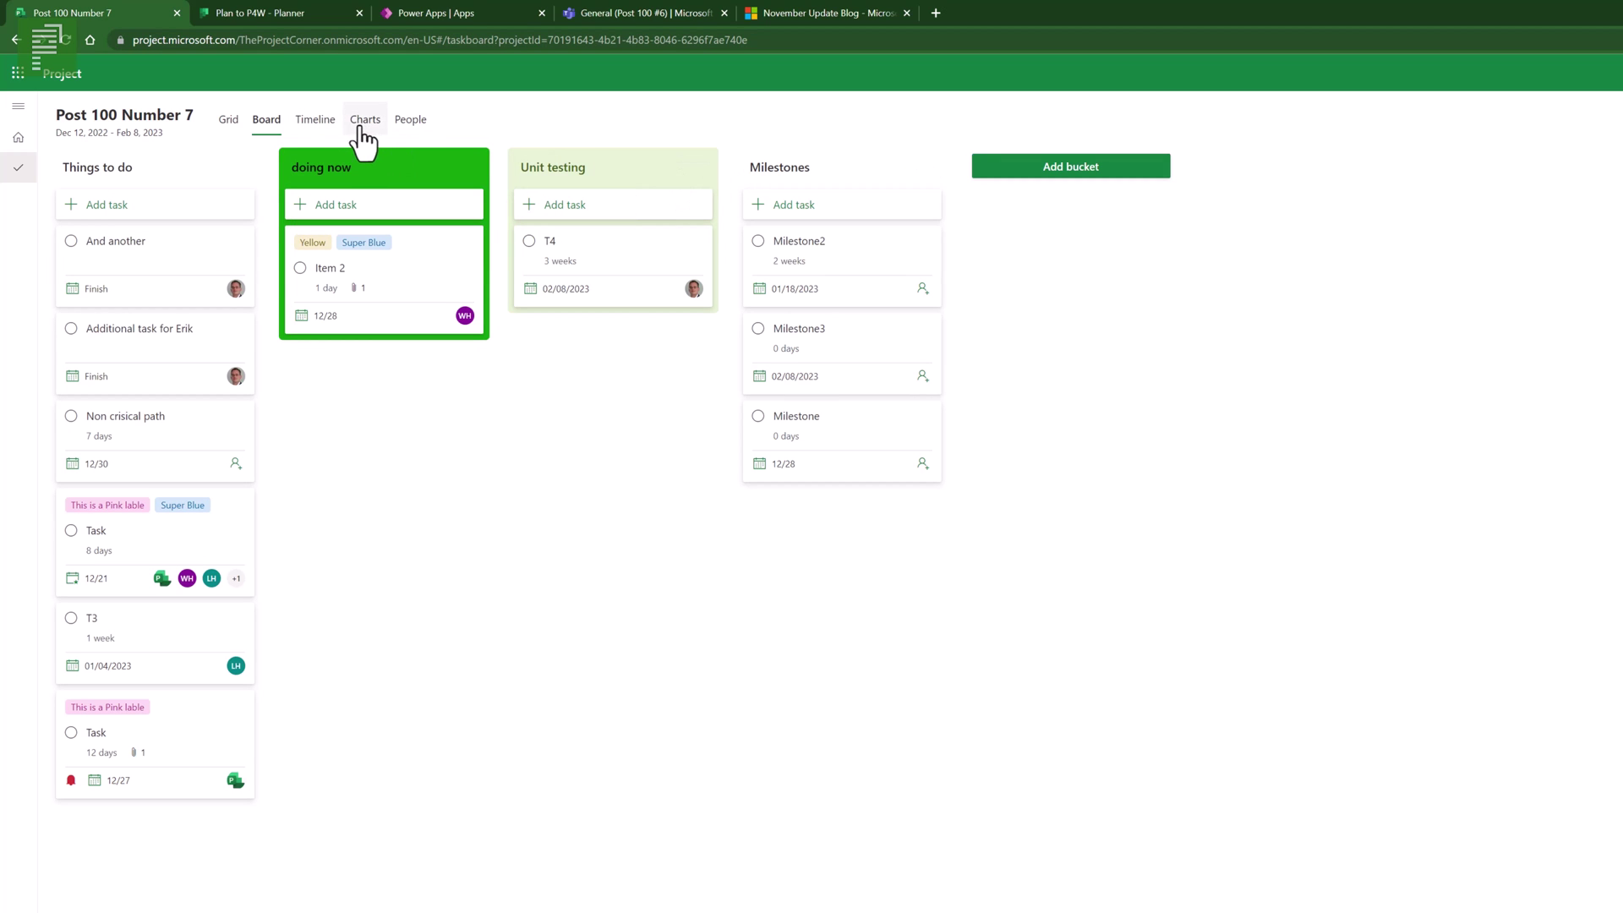
- Back on the People board, add a 'Doing now' task in the member's doing now bucket
click(411, 123)
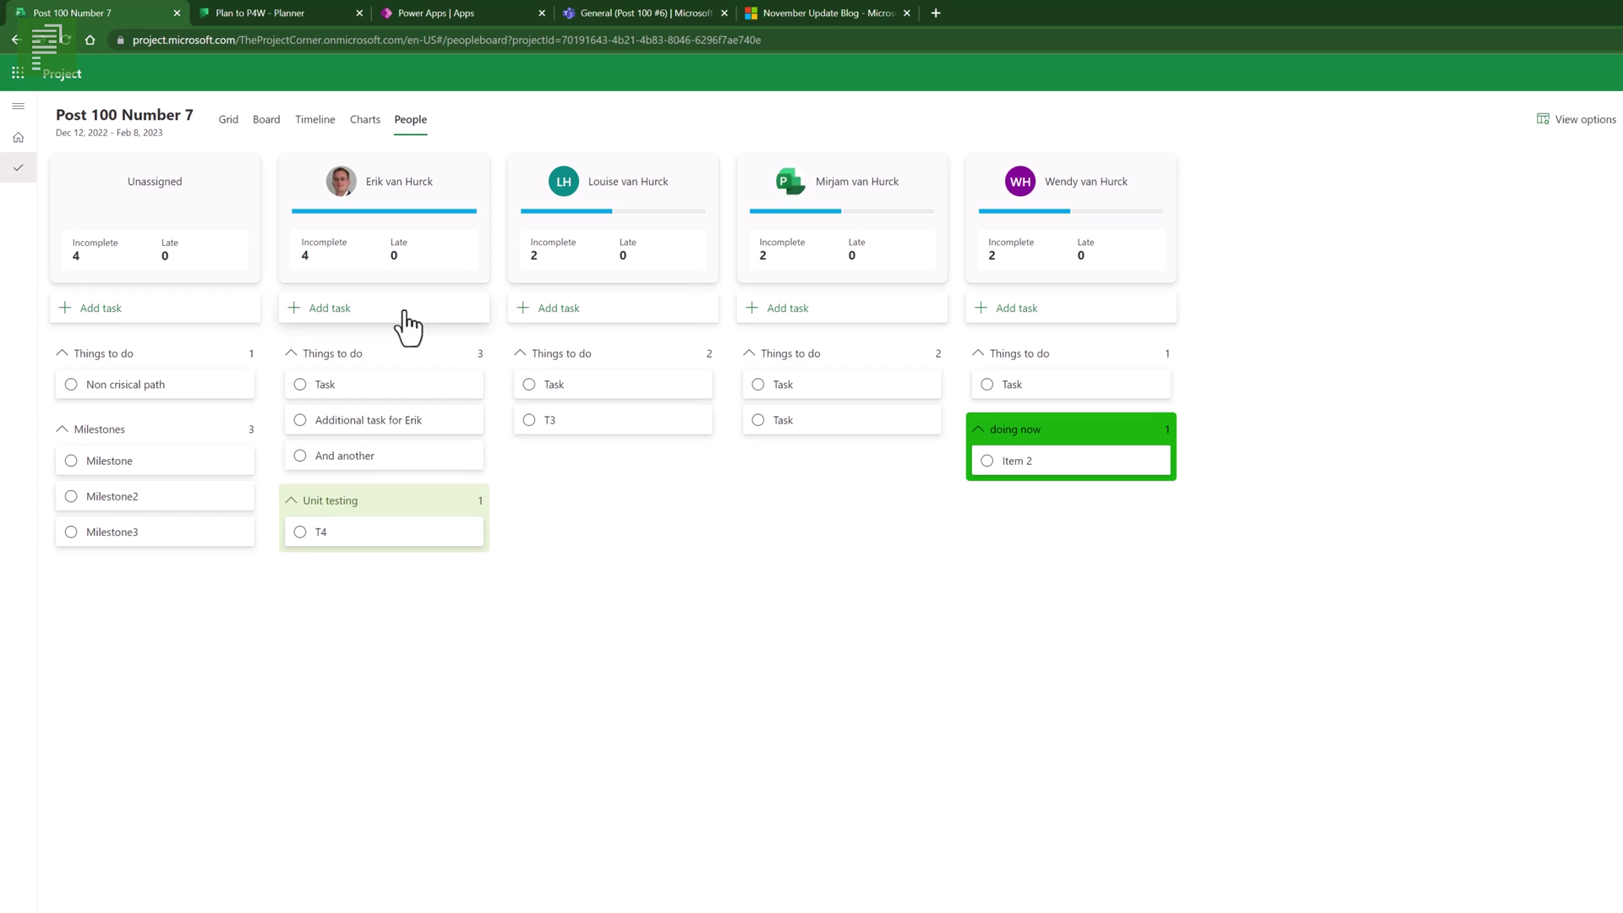
click(402, 307)
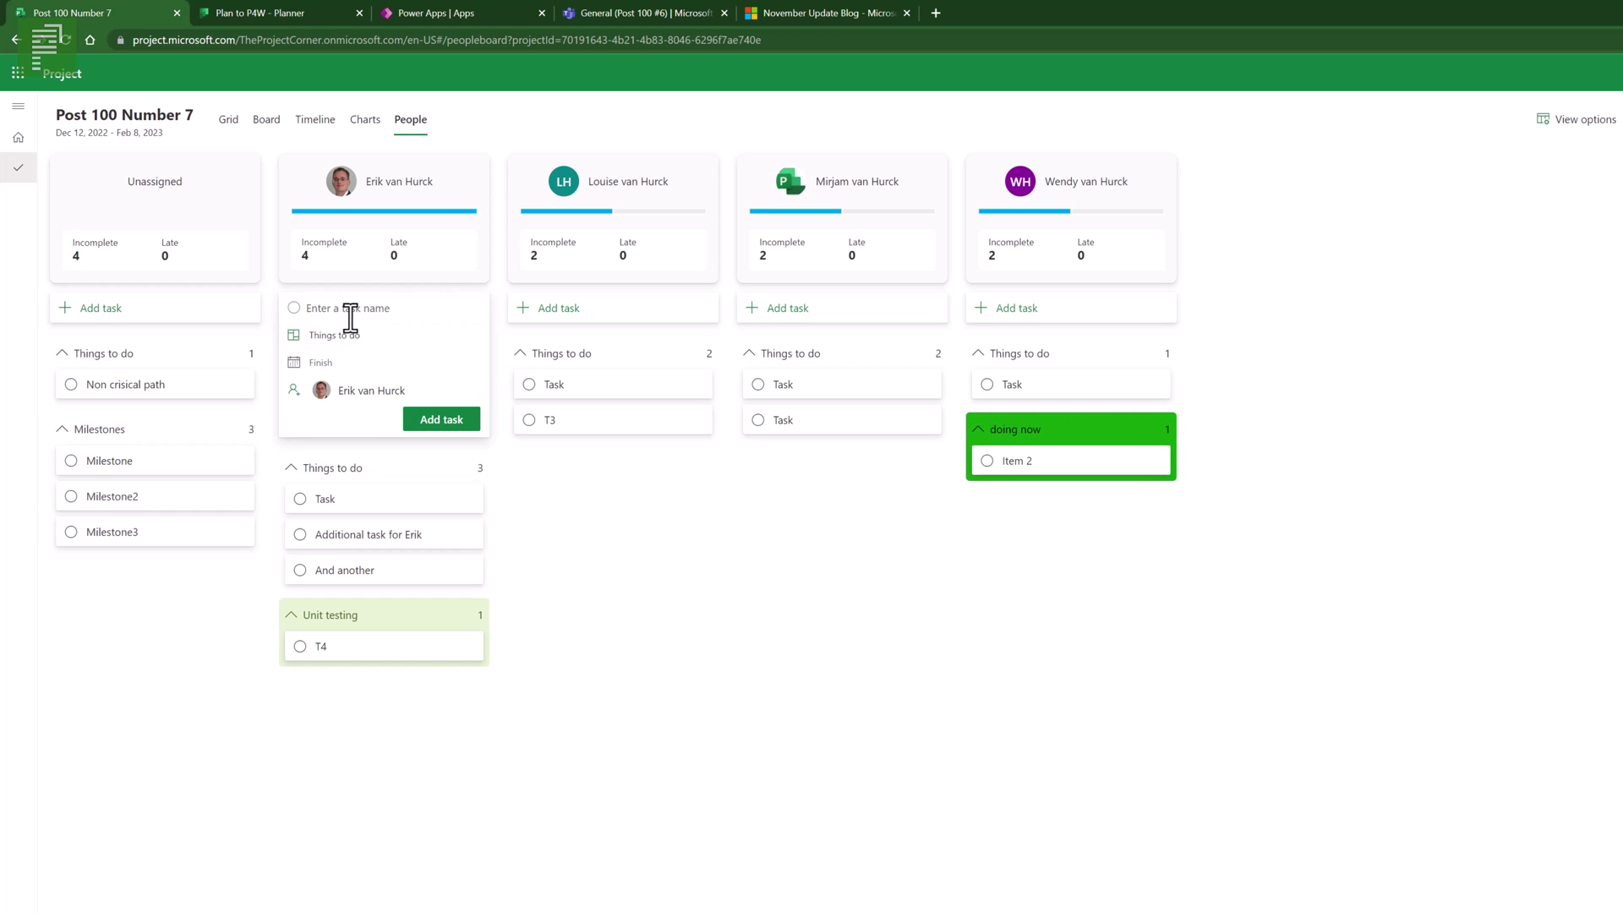
text(Doing now)
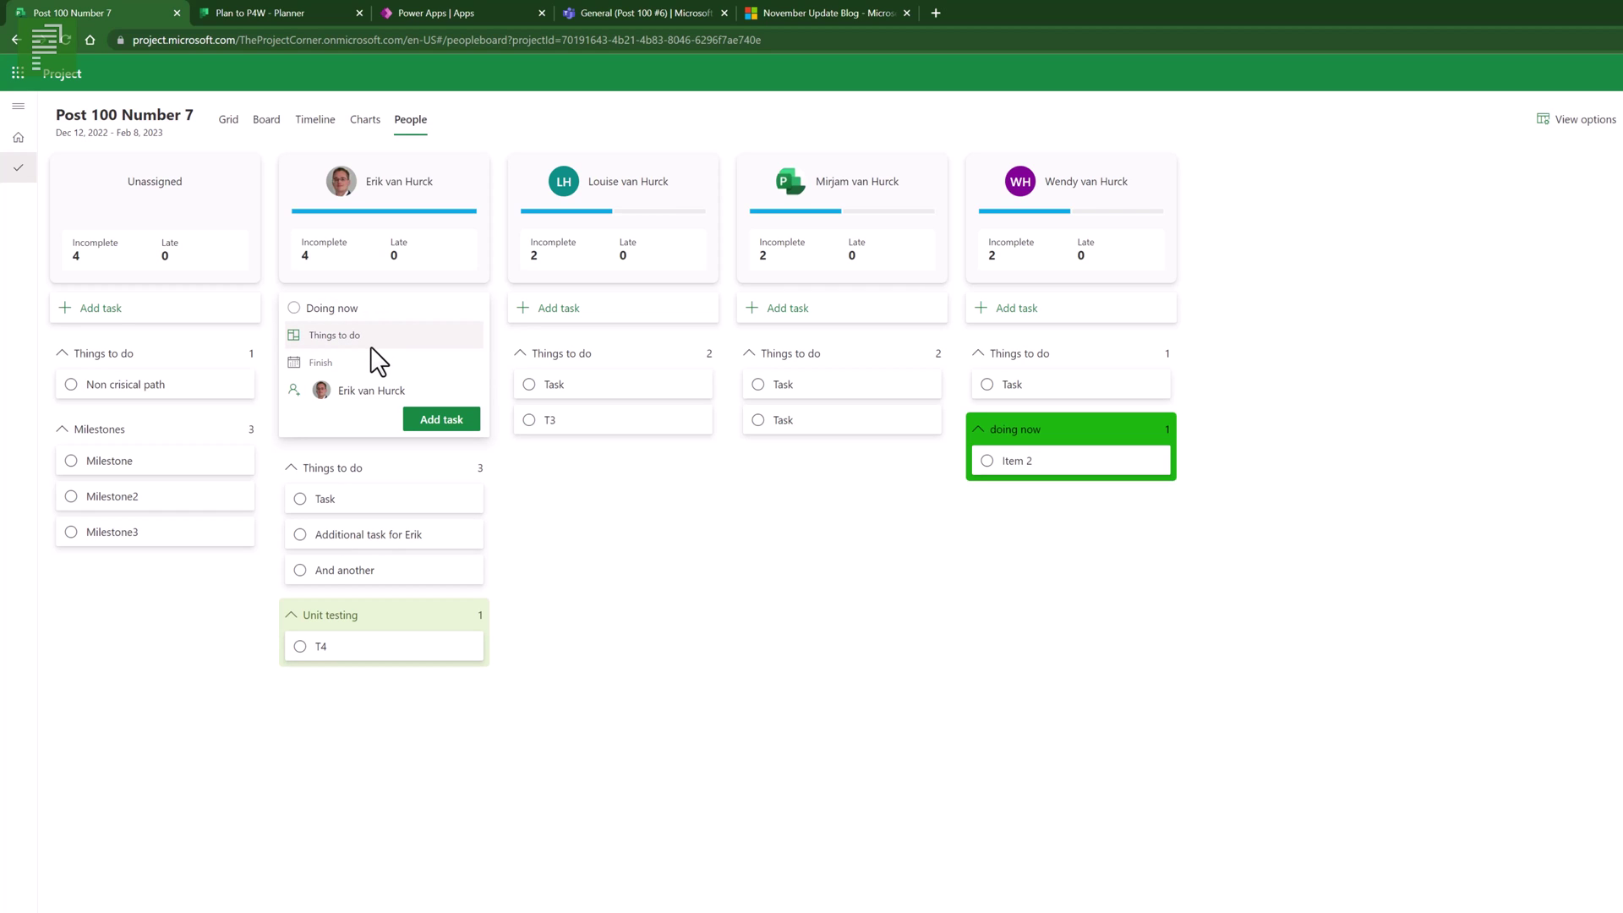
click(347, 339)
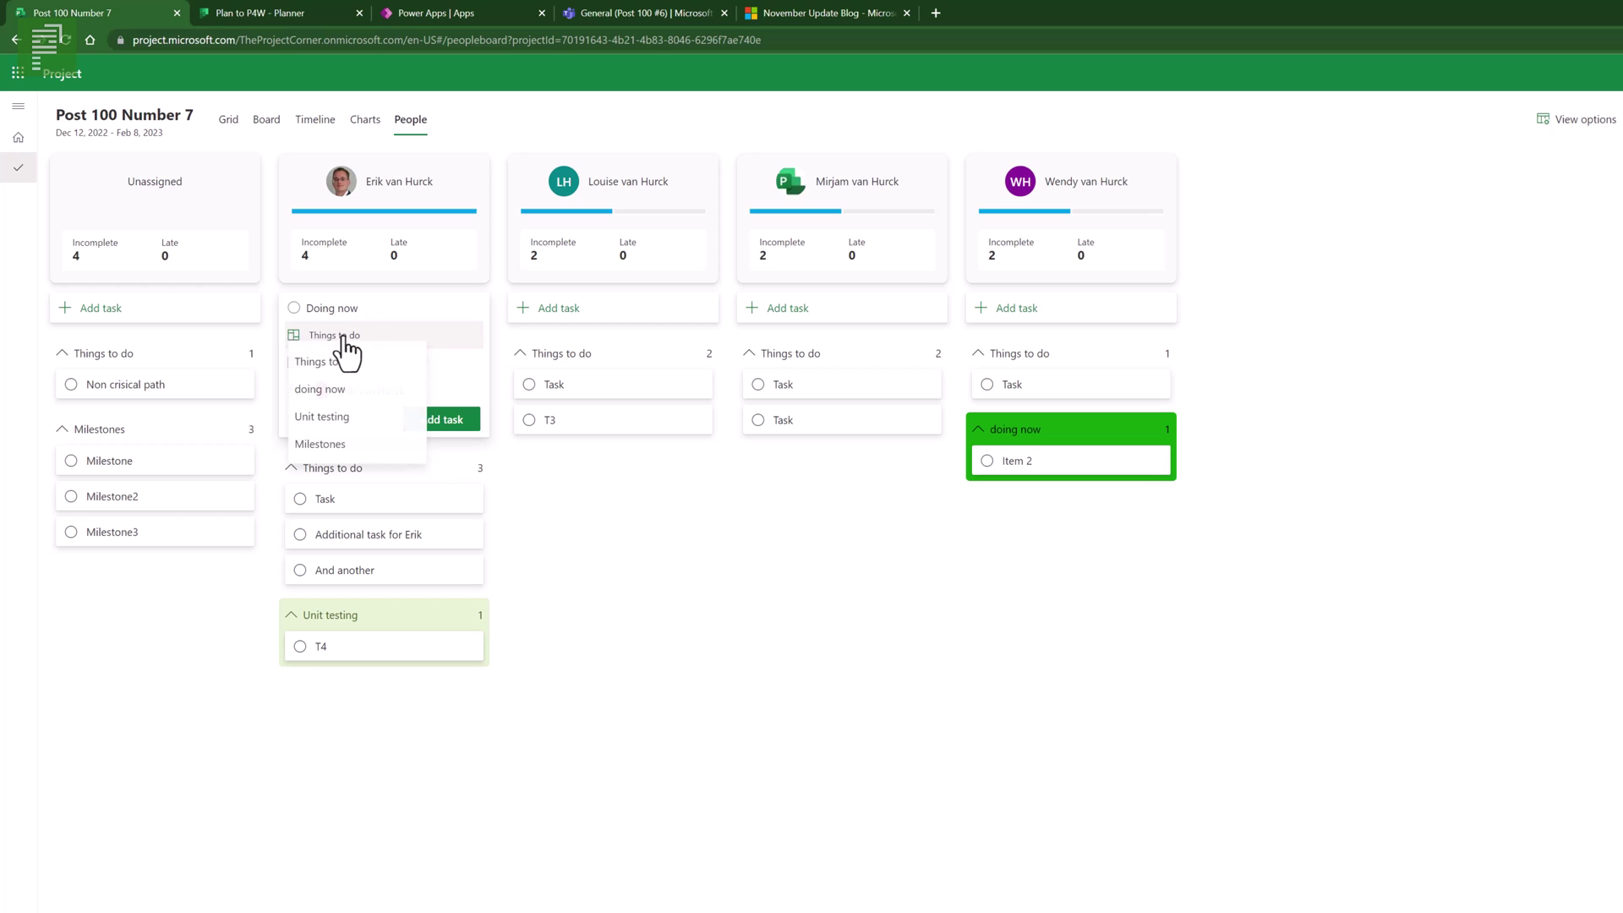
click(319, 389)
click(430, 421)
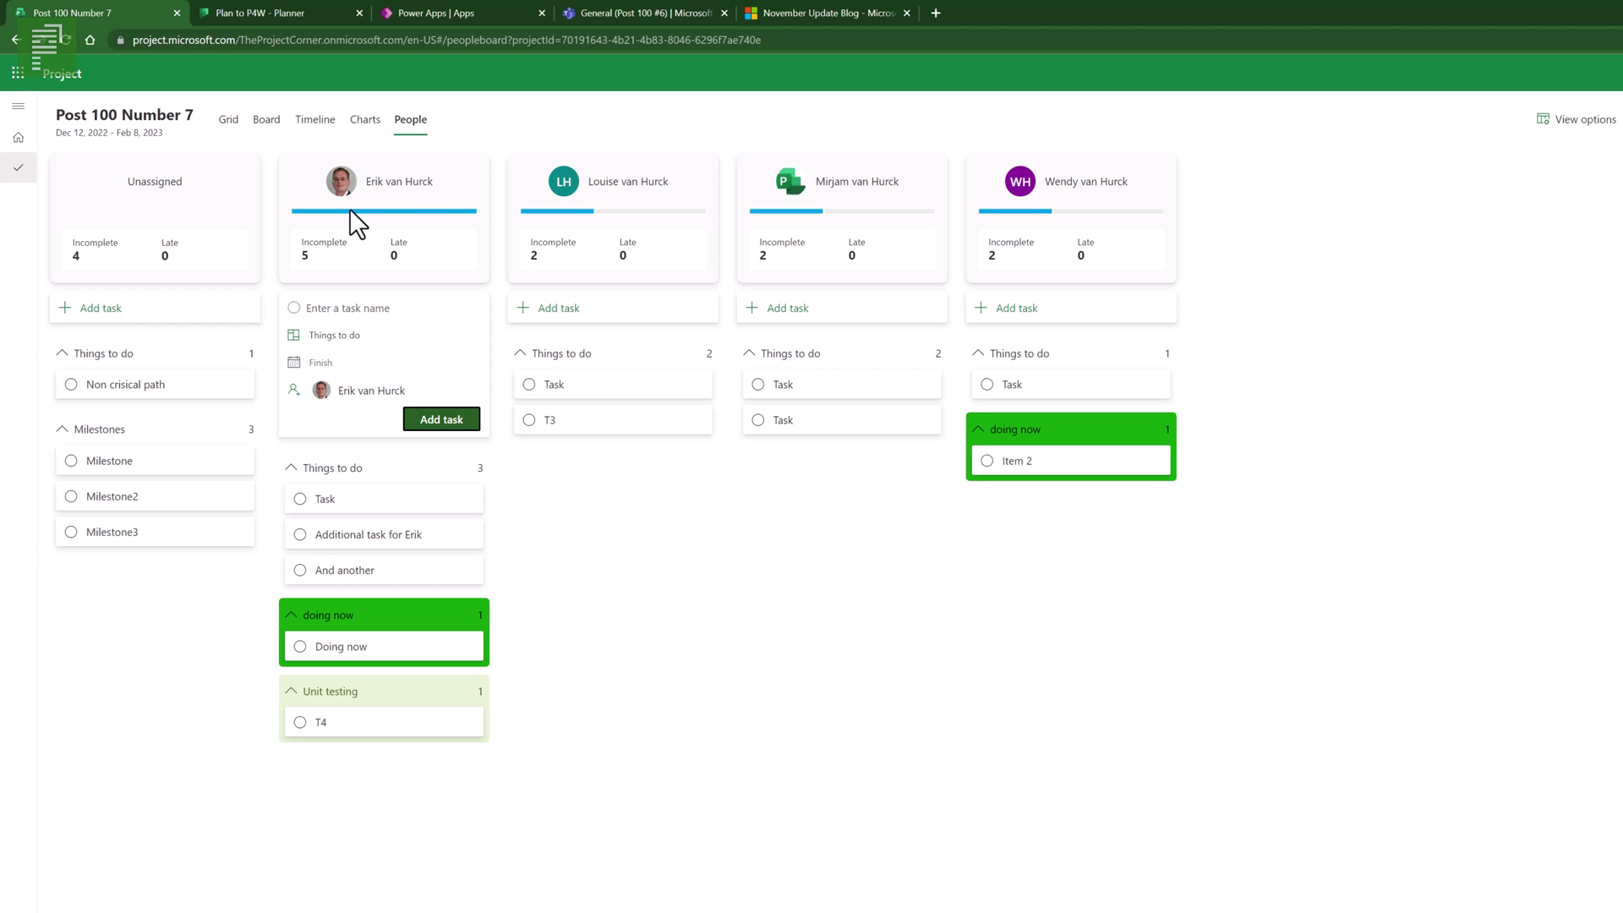
mouse_move(349, 207)
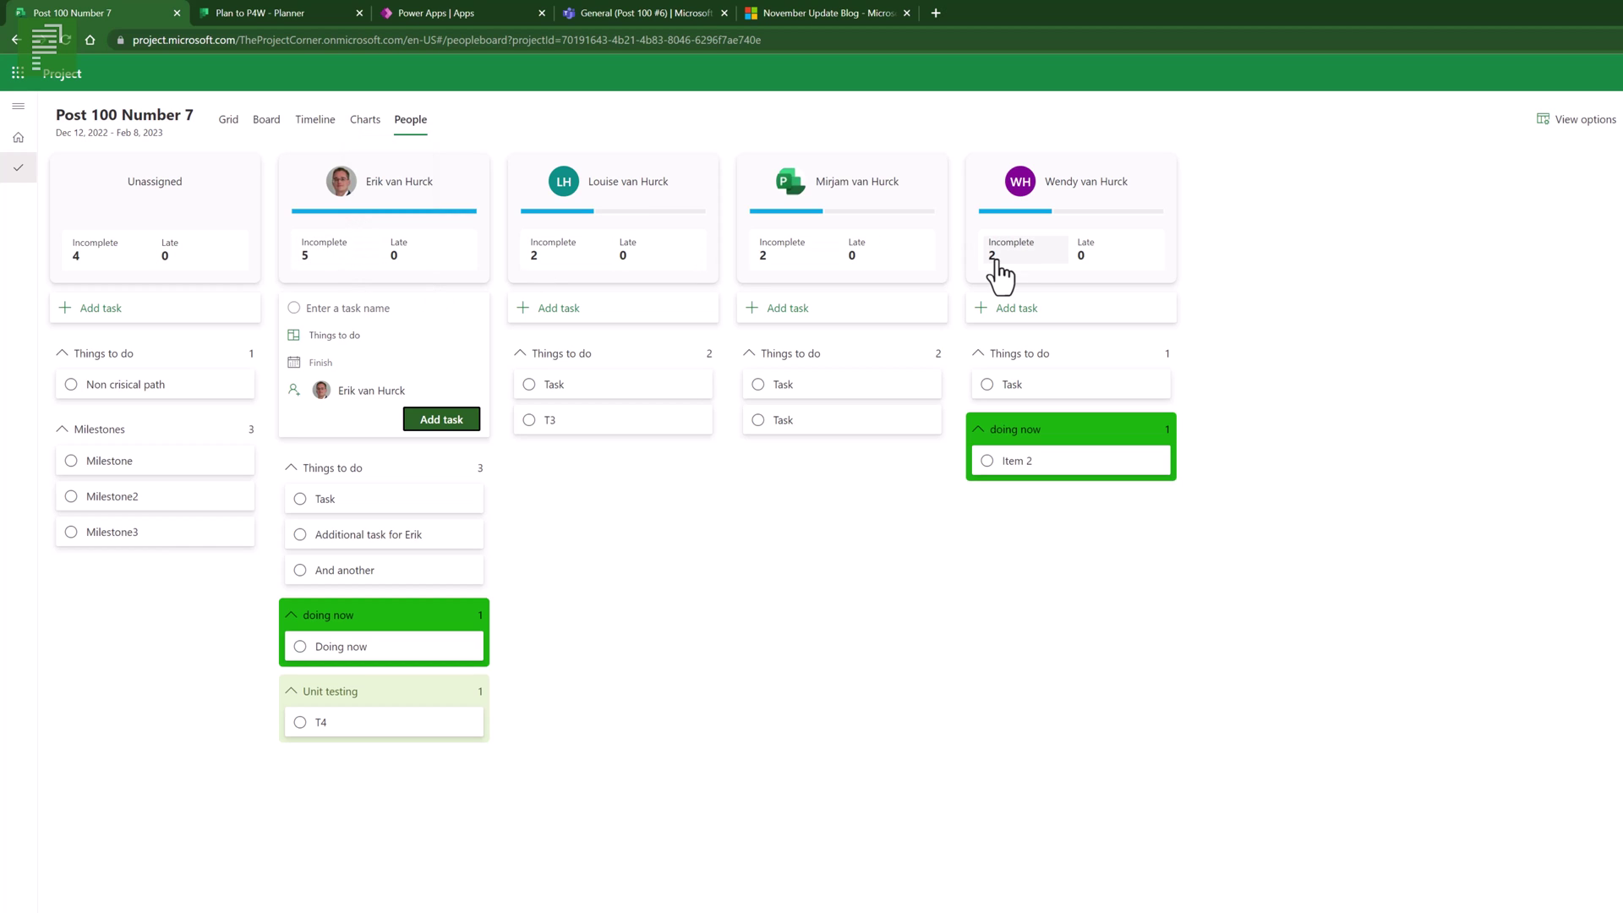
click(1576, 119)
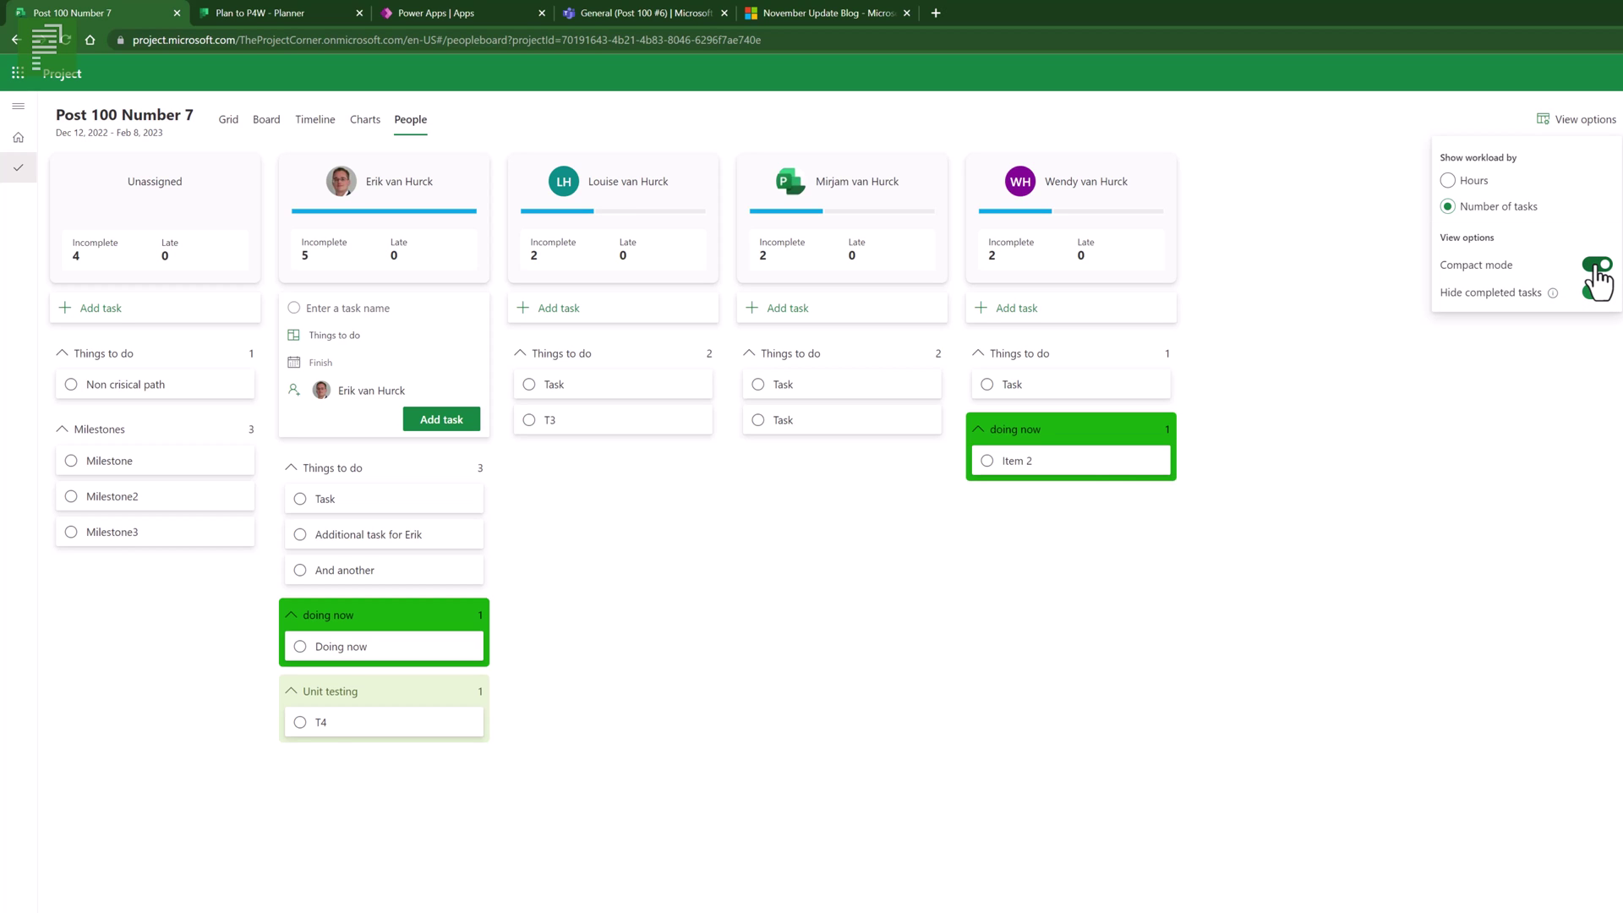
- Toggle Compact mode off and on a few times, leaving the task cards compact
click(1596, 267)
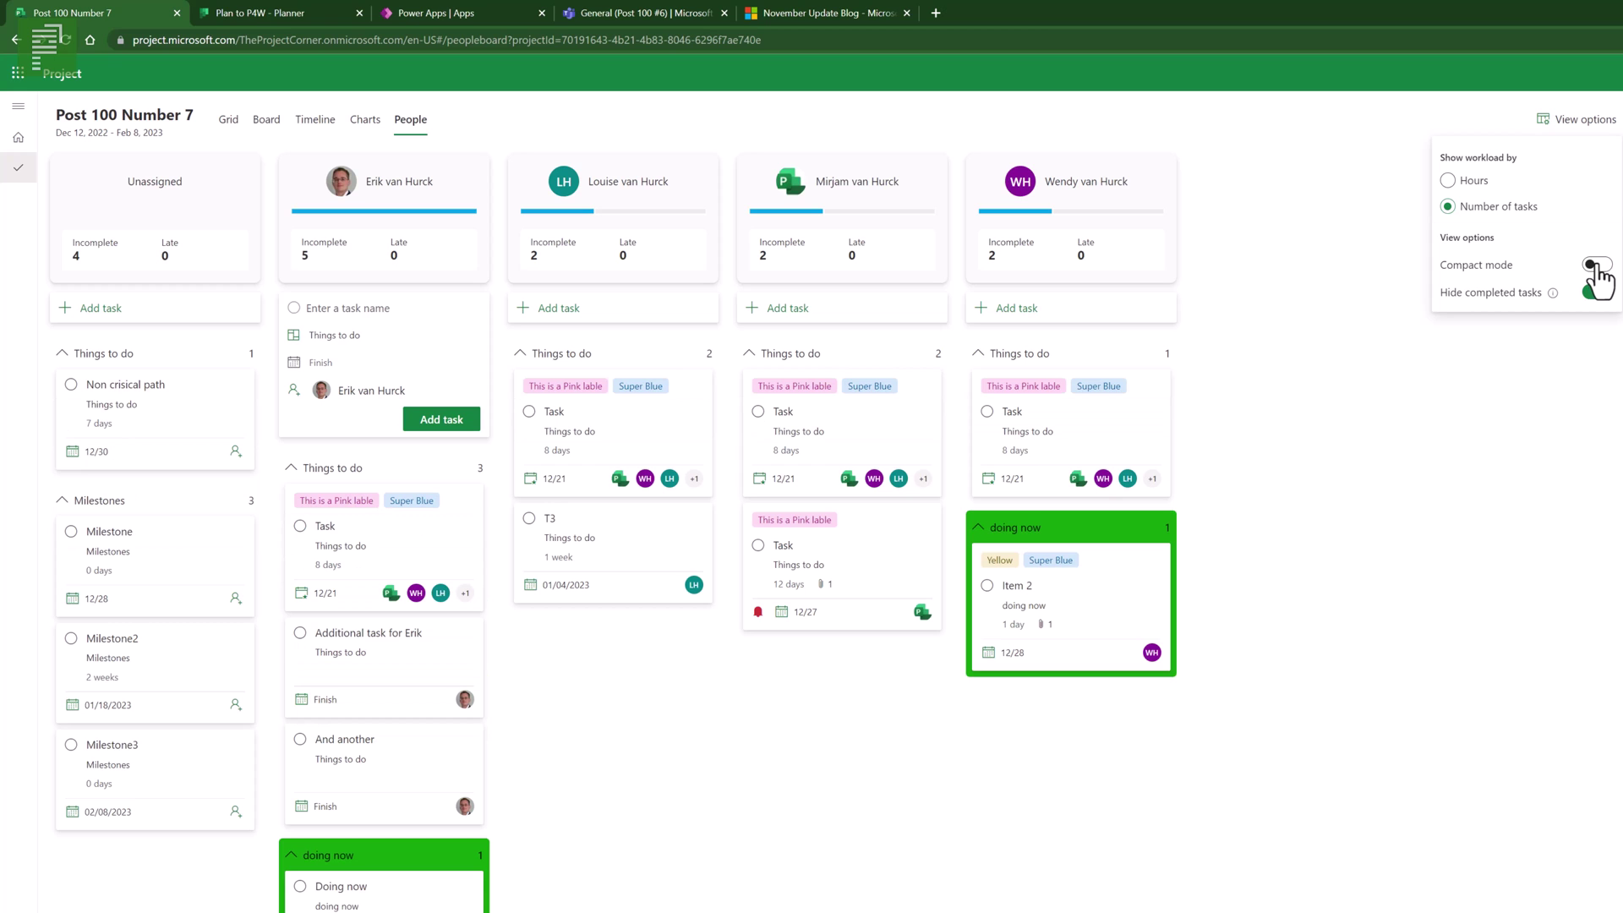
click(1598, 267)
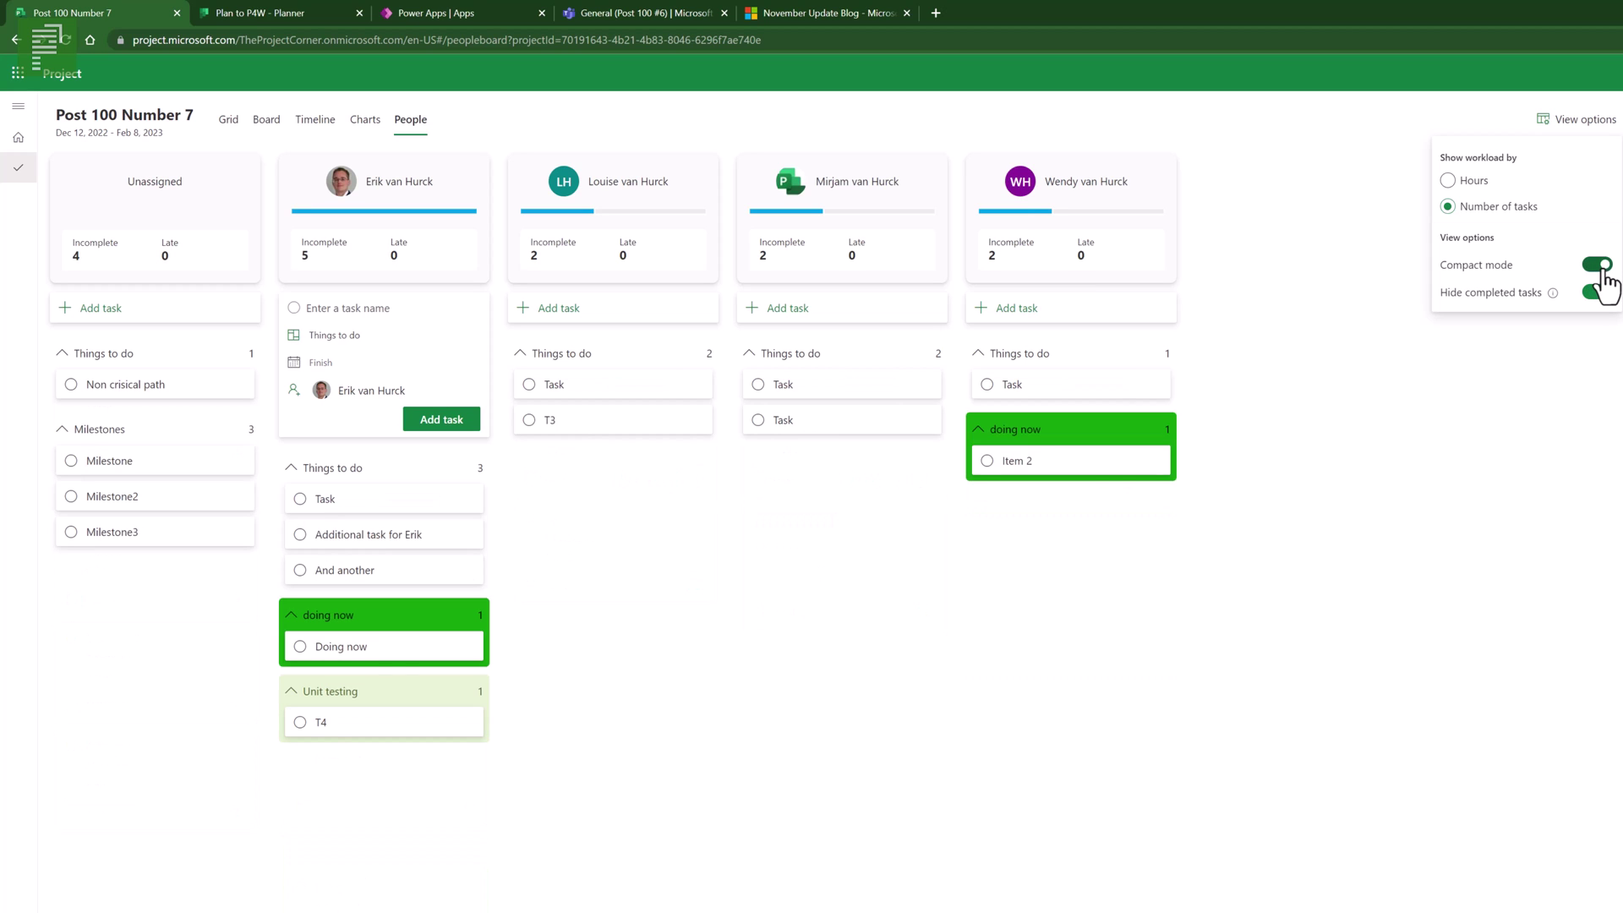
click(1602, 269)
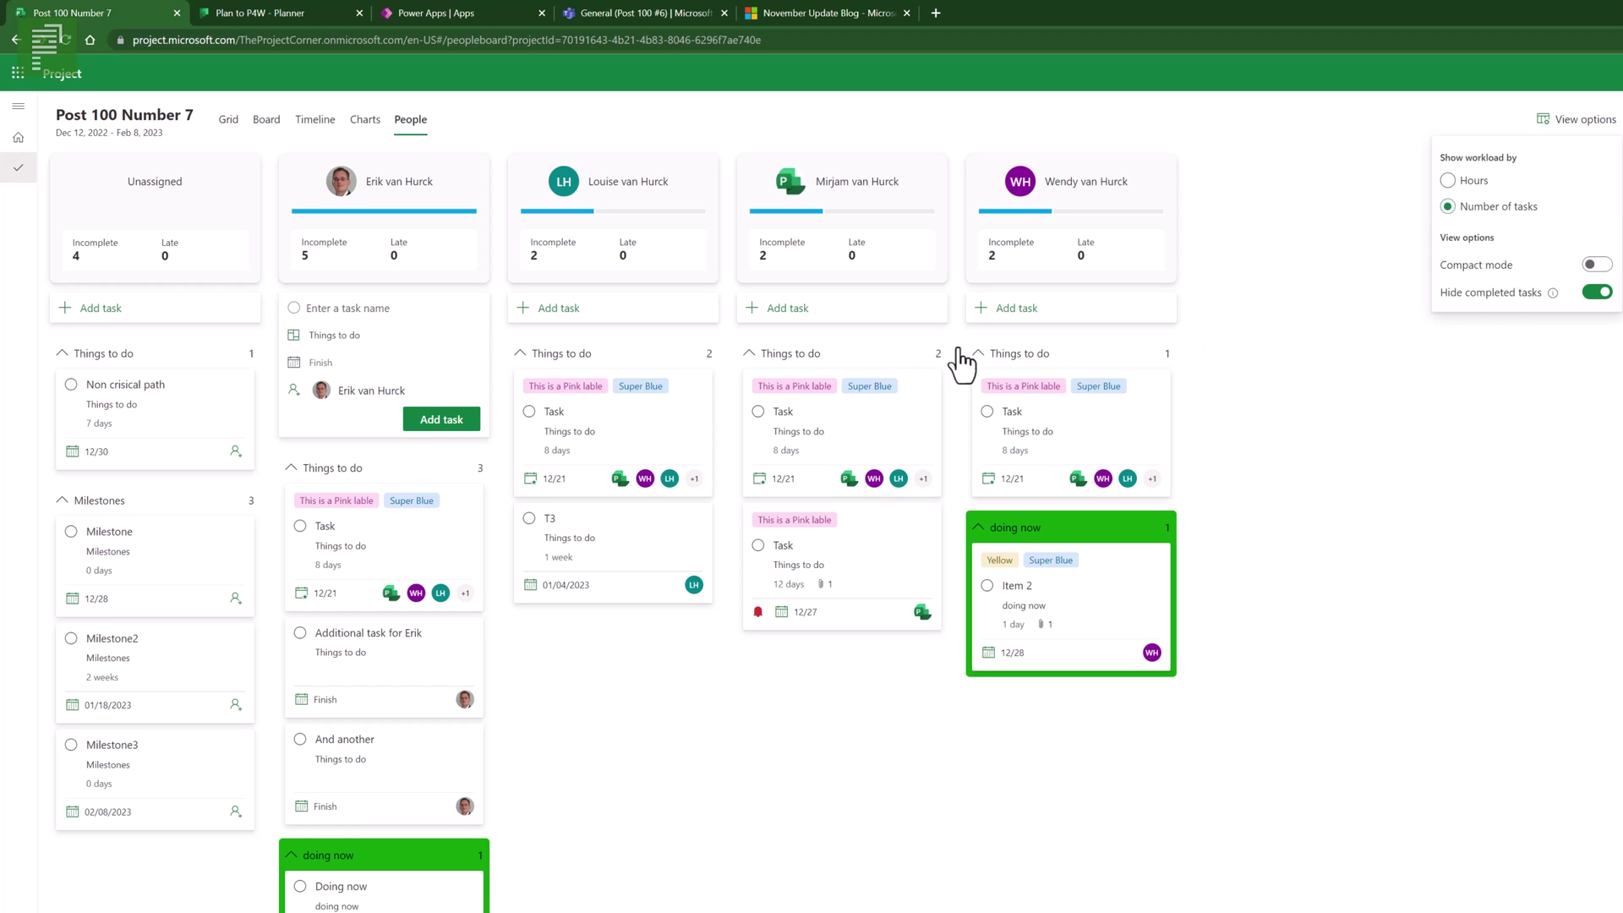
click(1596, 265)
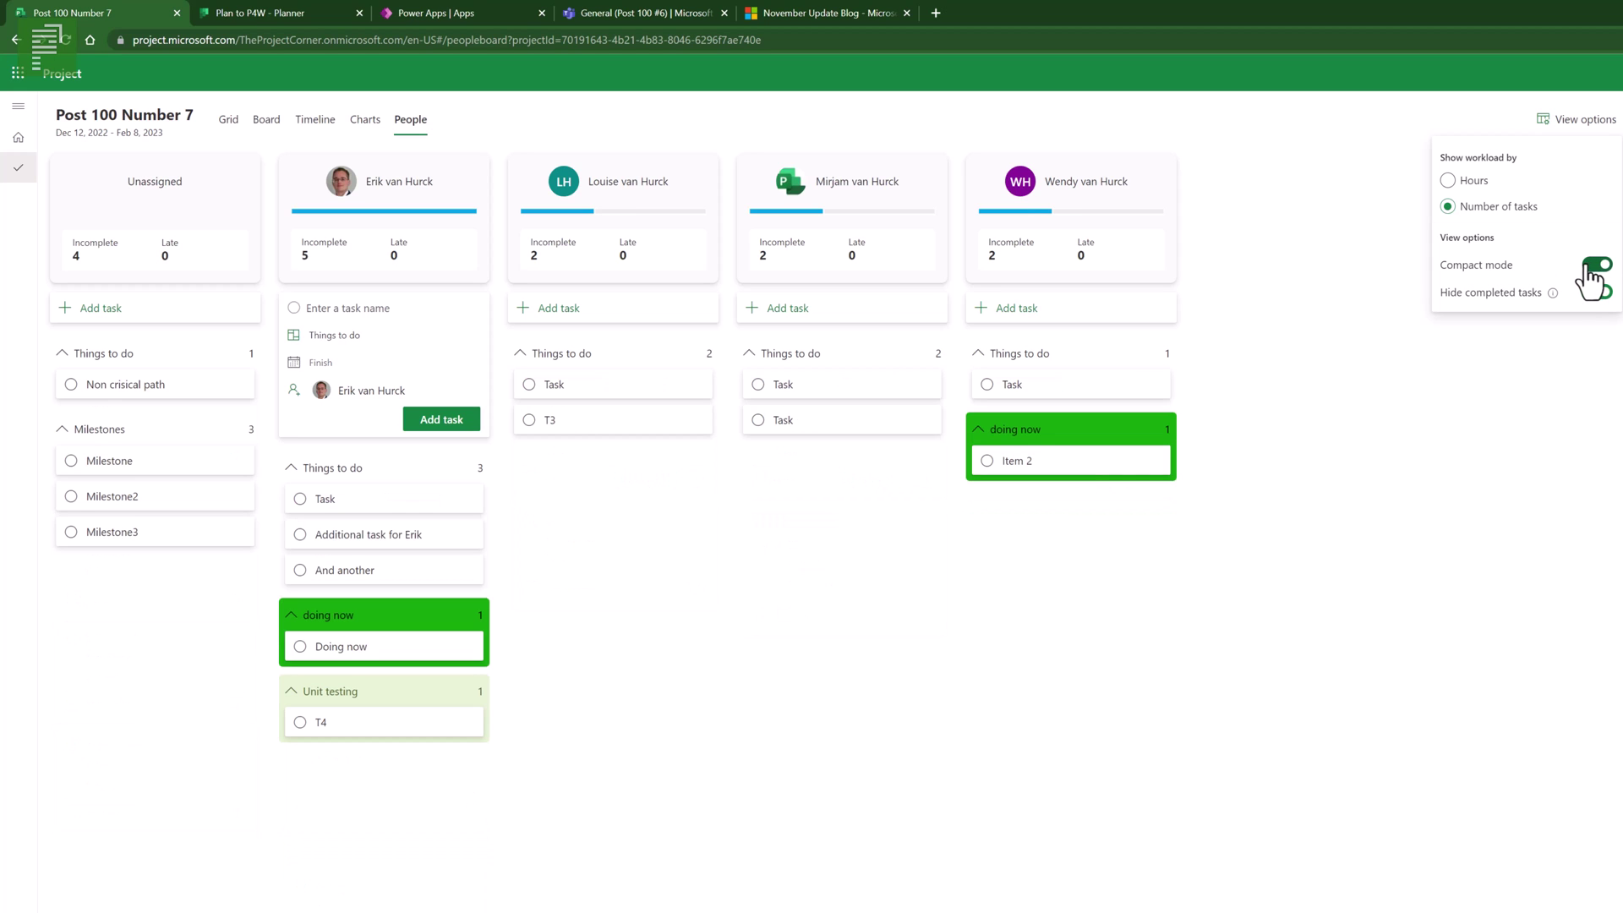
click(1595, 266)
click(1592, 266)
- Show workload by Hours rather than task count, giving 376 h, 296 h, 352 h and 264 h
click(1472, 190)
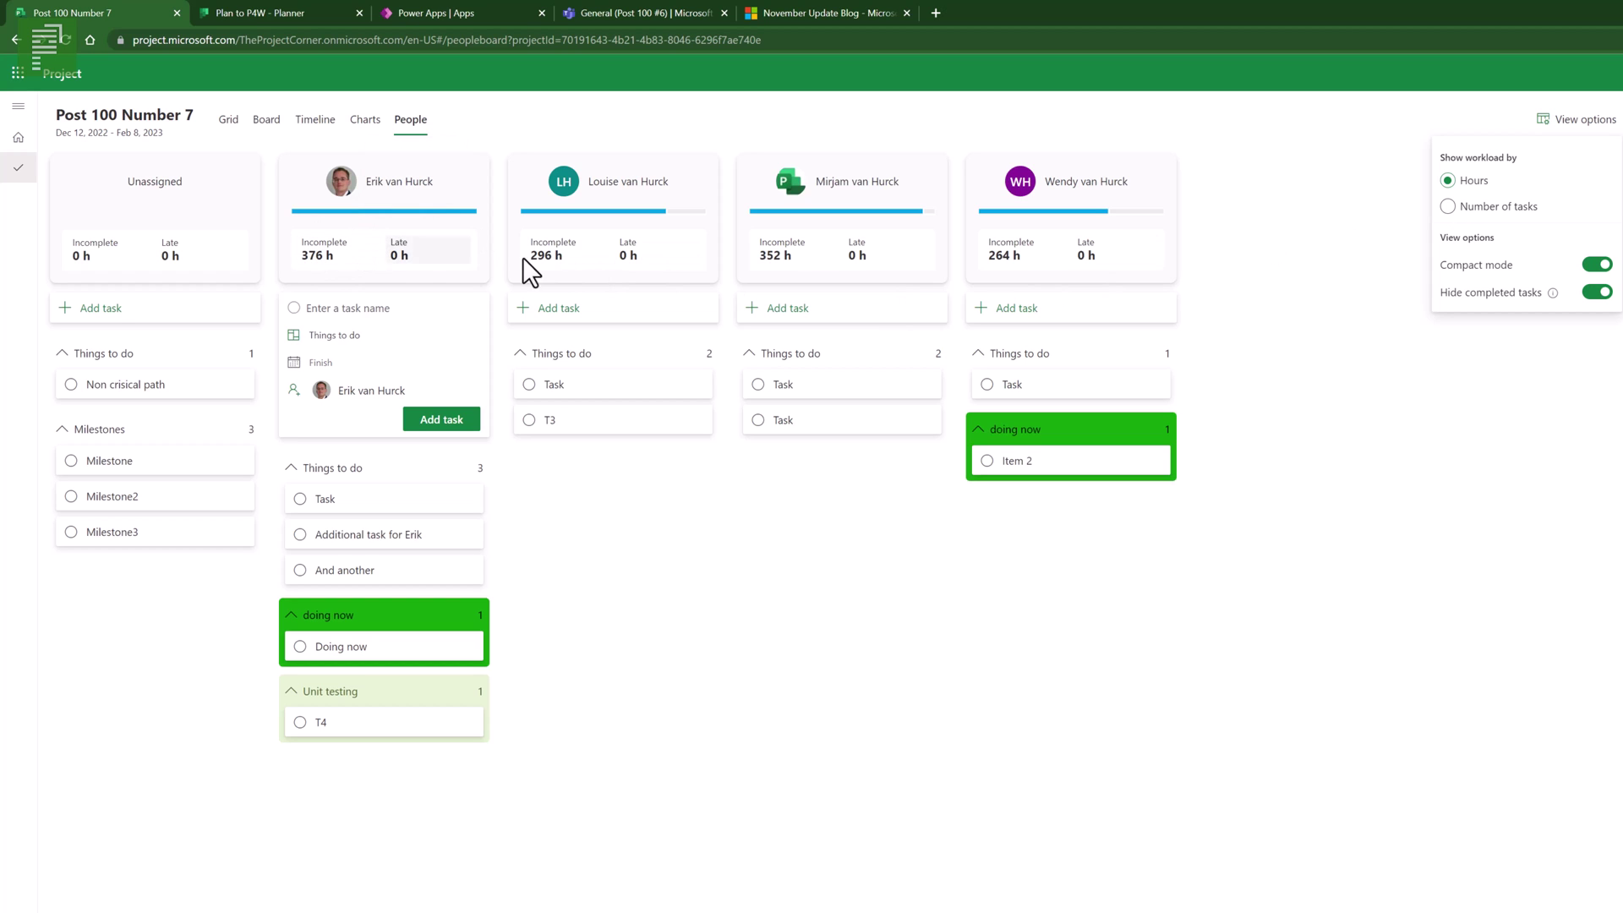
click(1503, 206)
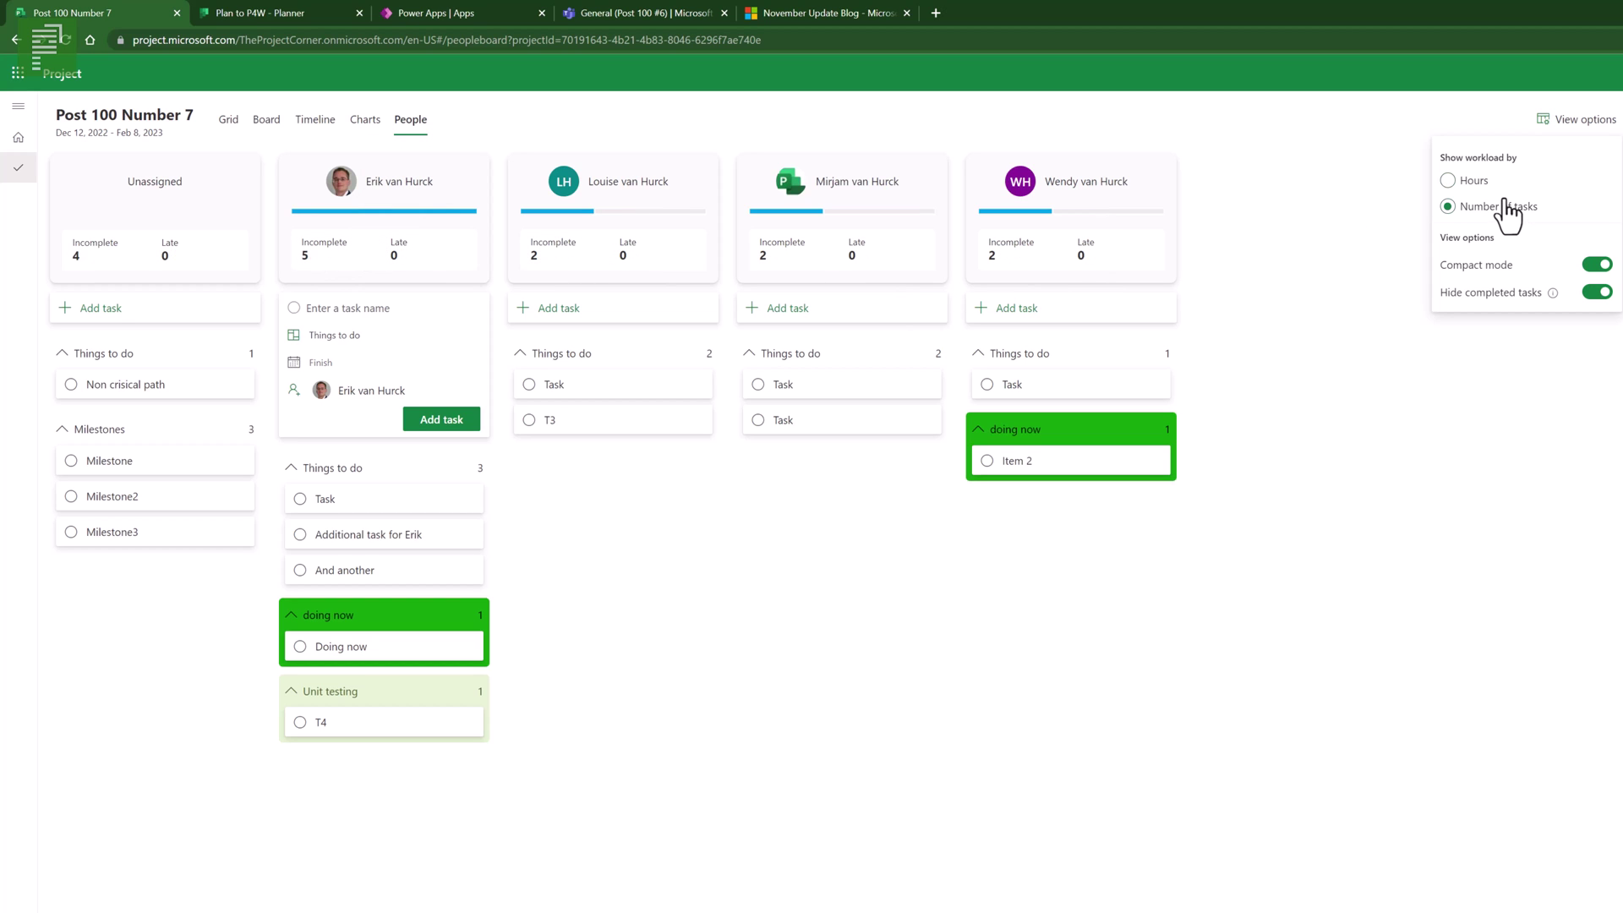
click(1492, 182)
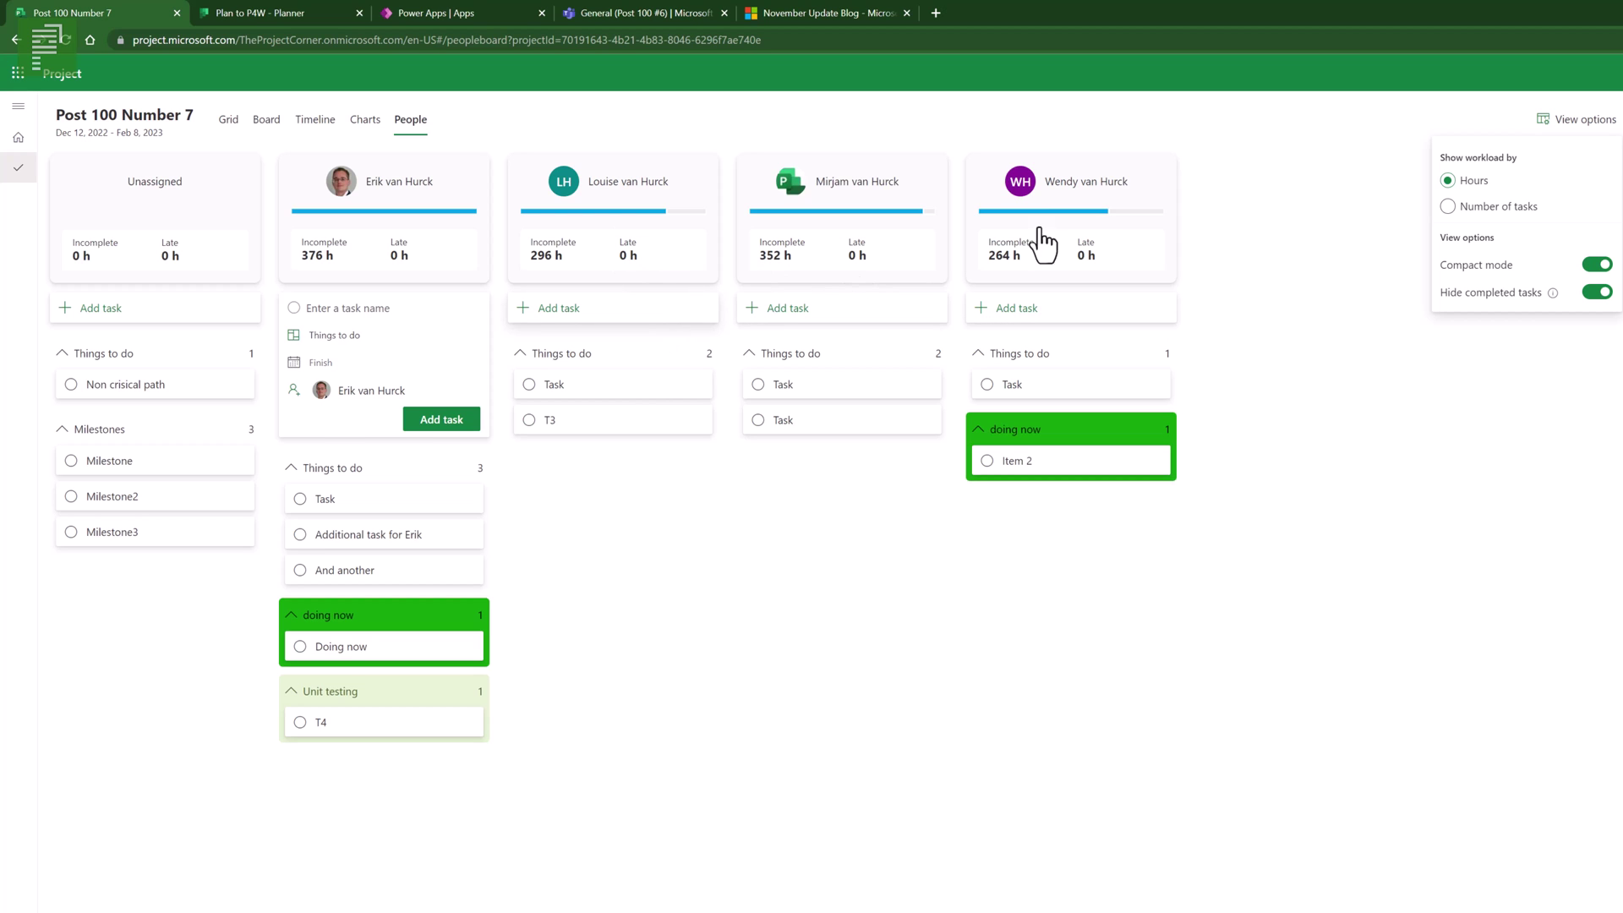
click(1596, 127)
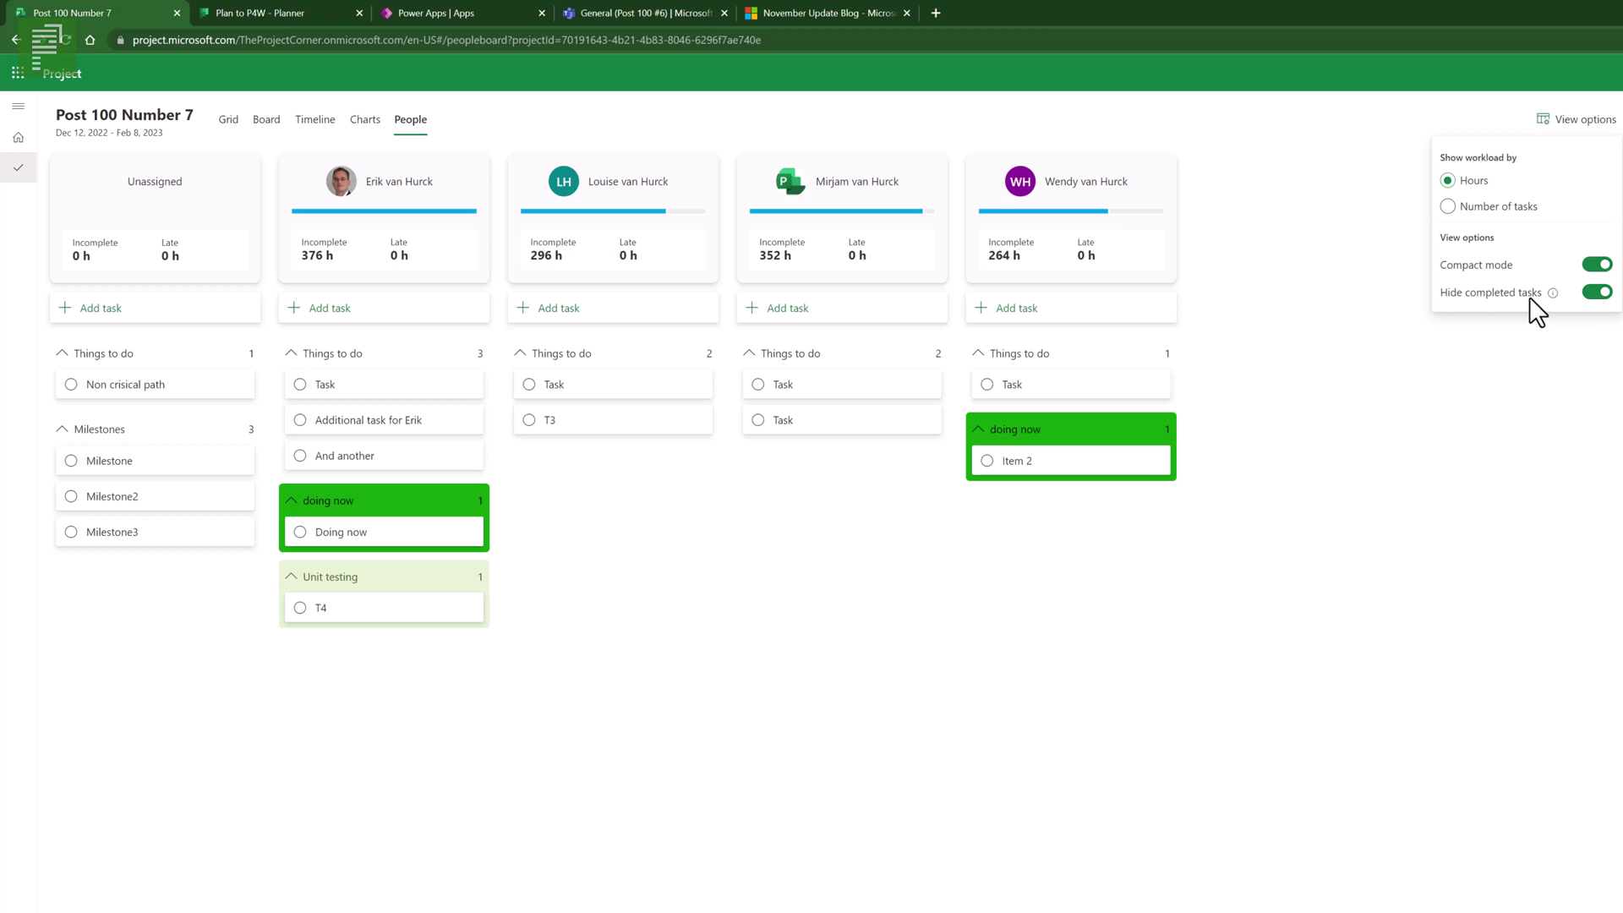
- Toggle Hide completed tasks off and back on, then close View options
click(1596, 293)
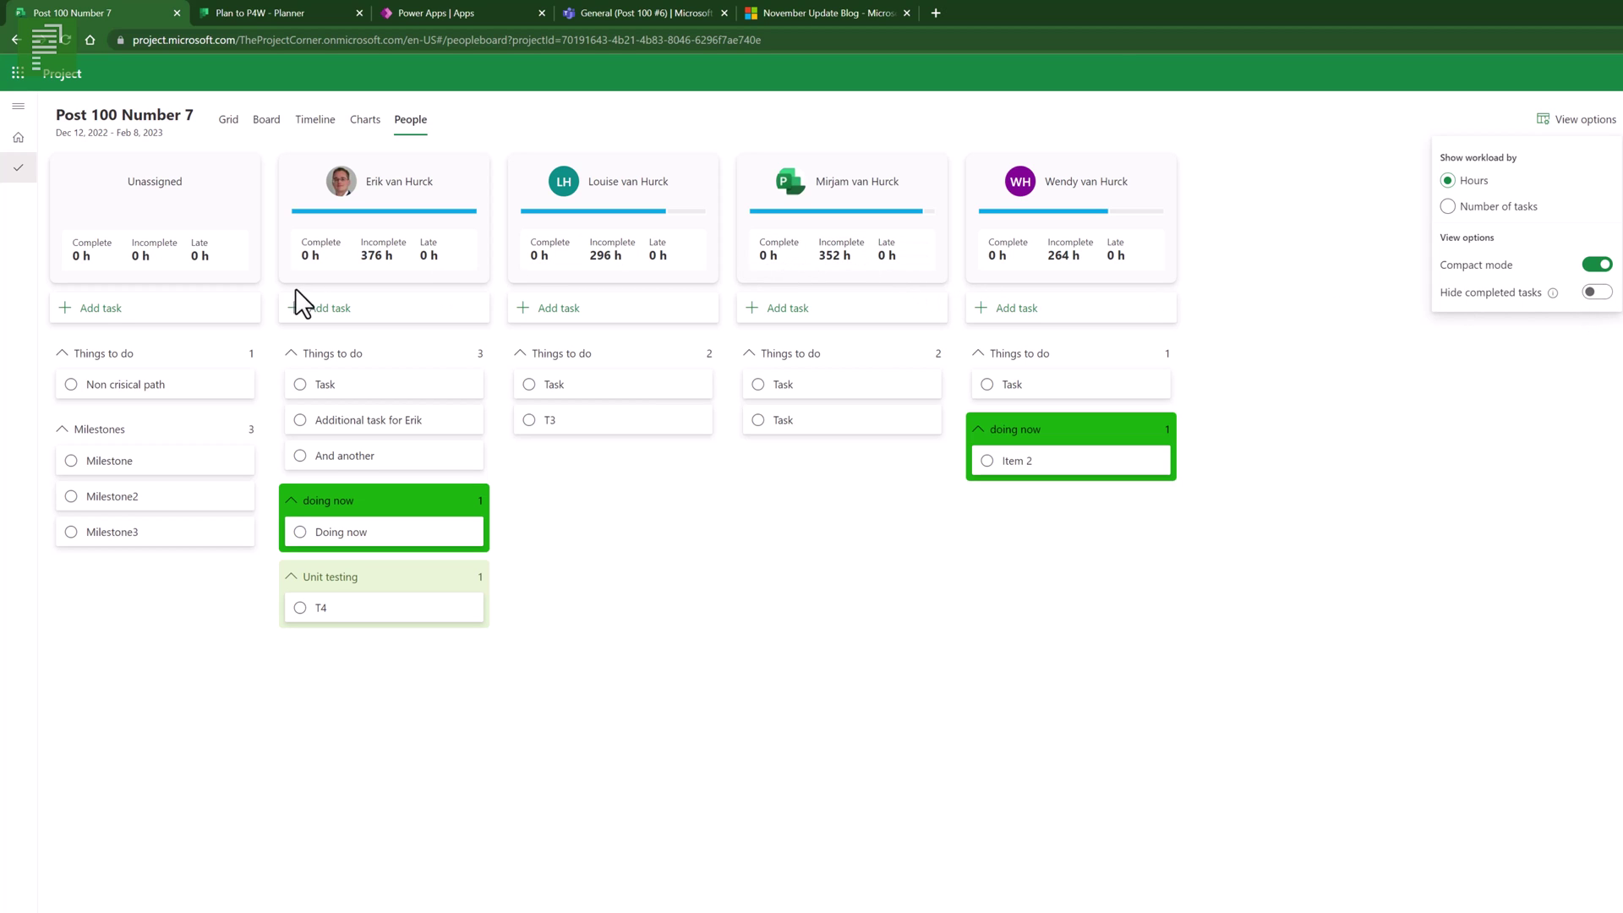
click(1590, 293)
mouse_move(1554, 293)
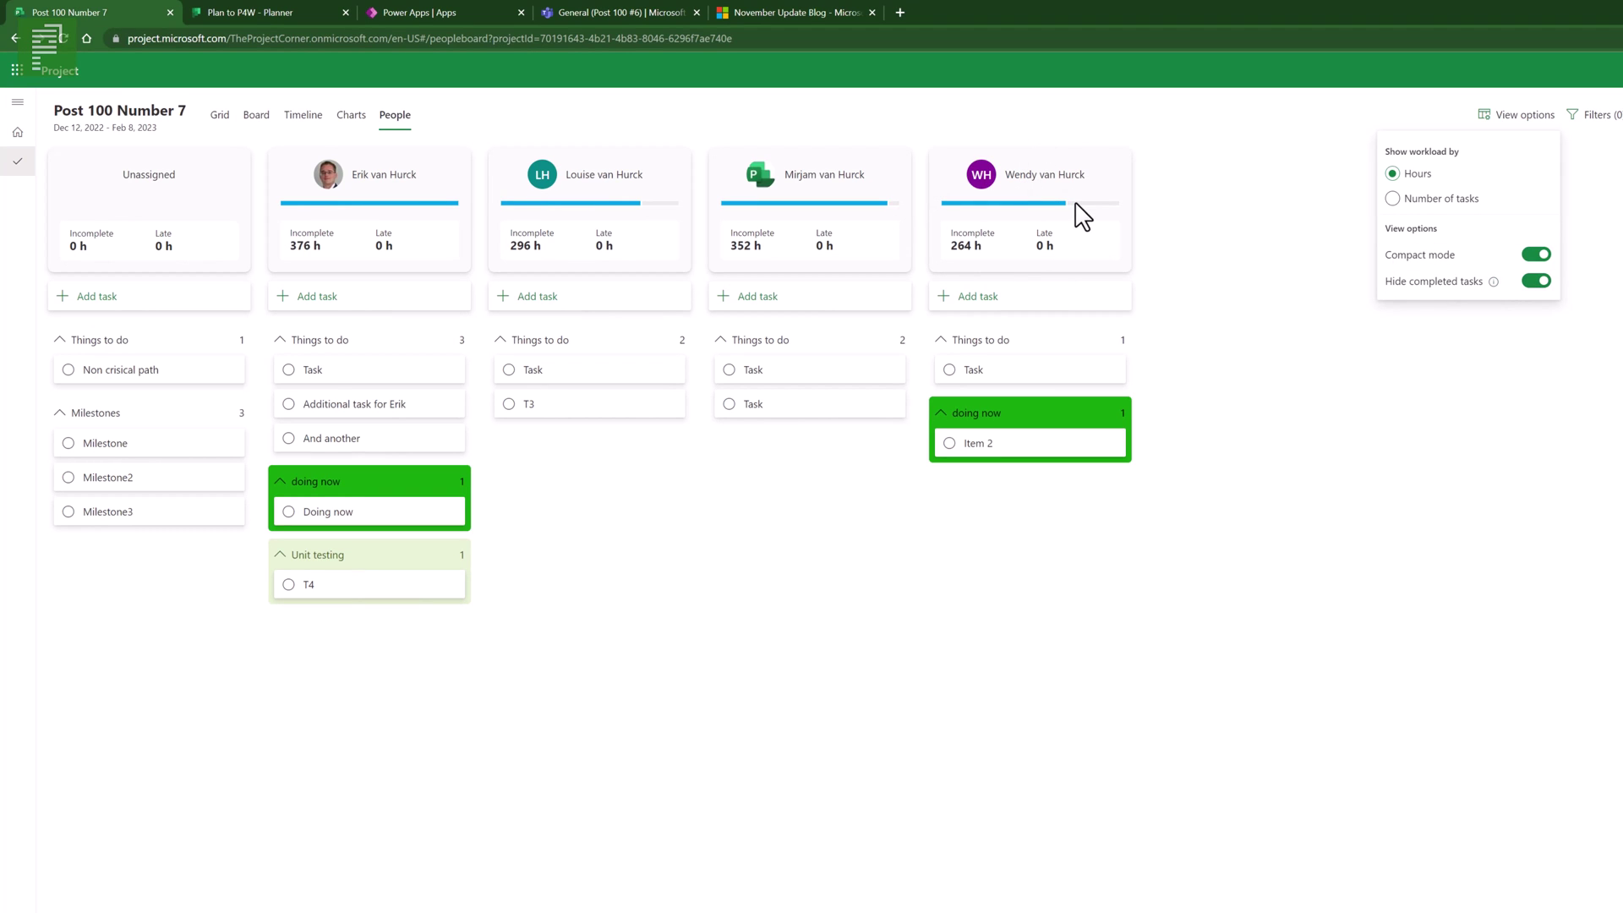
click(1159, 234)
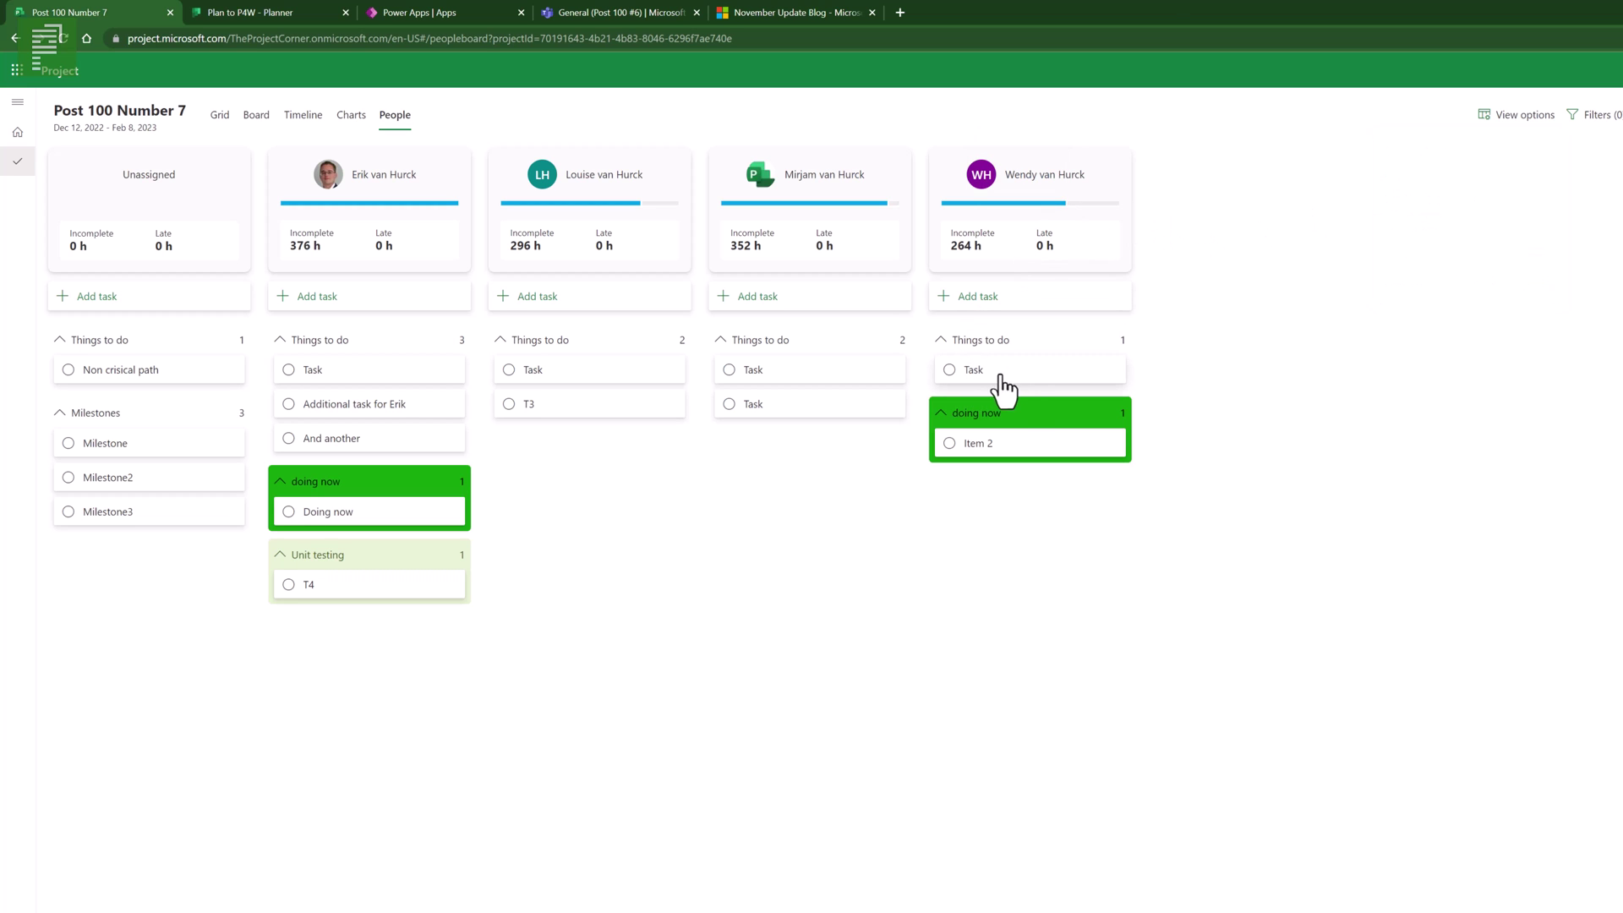
click(1026, 377)
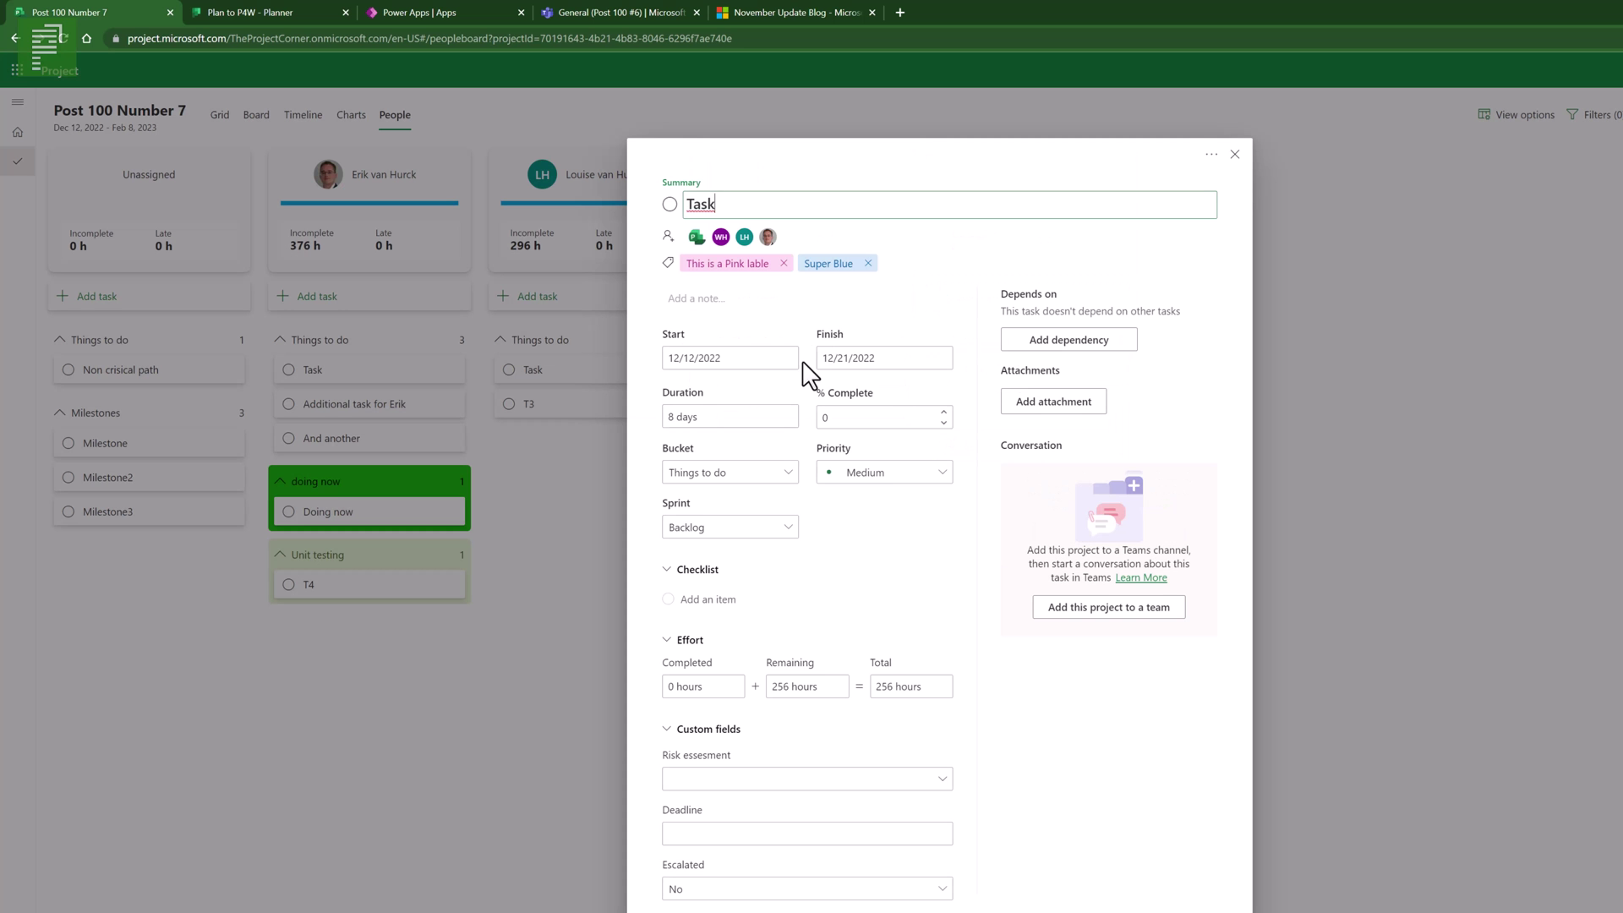
- Set the shared 8-day Task to 25% complete, cutting workloads to 312, 232, 288 and 200 h
click(826, 419)
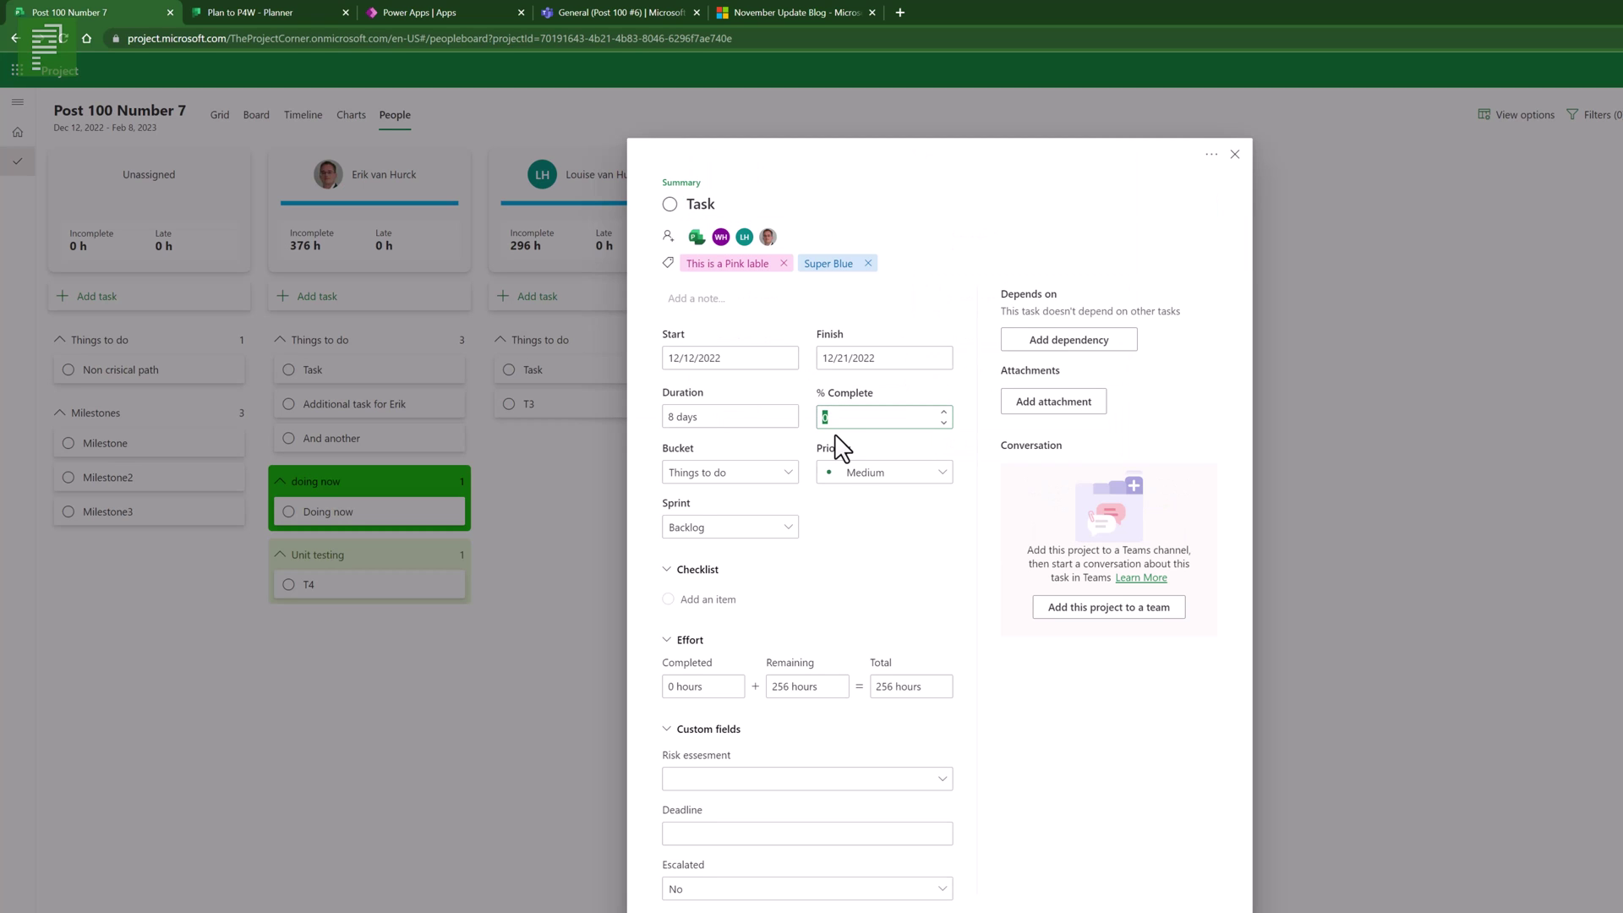
click(858, 526)
click(1236, 155)
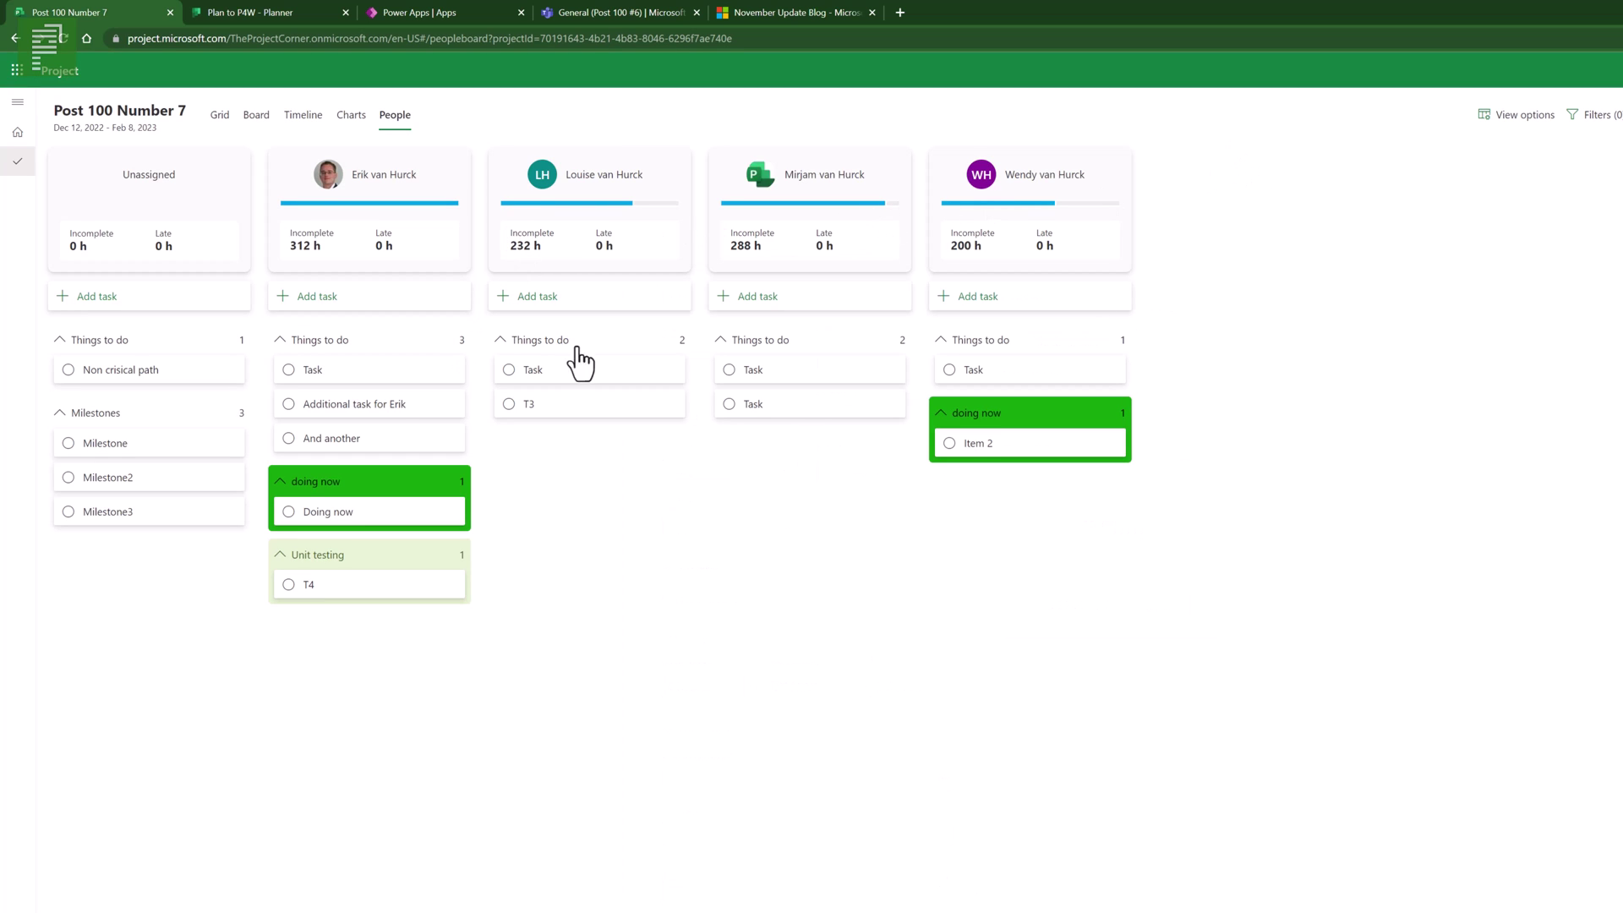
click(1492, 120)
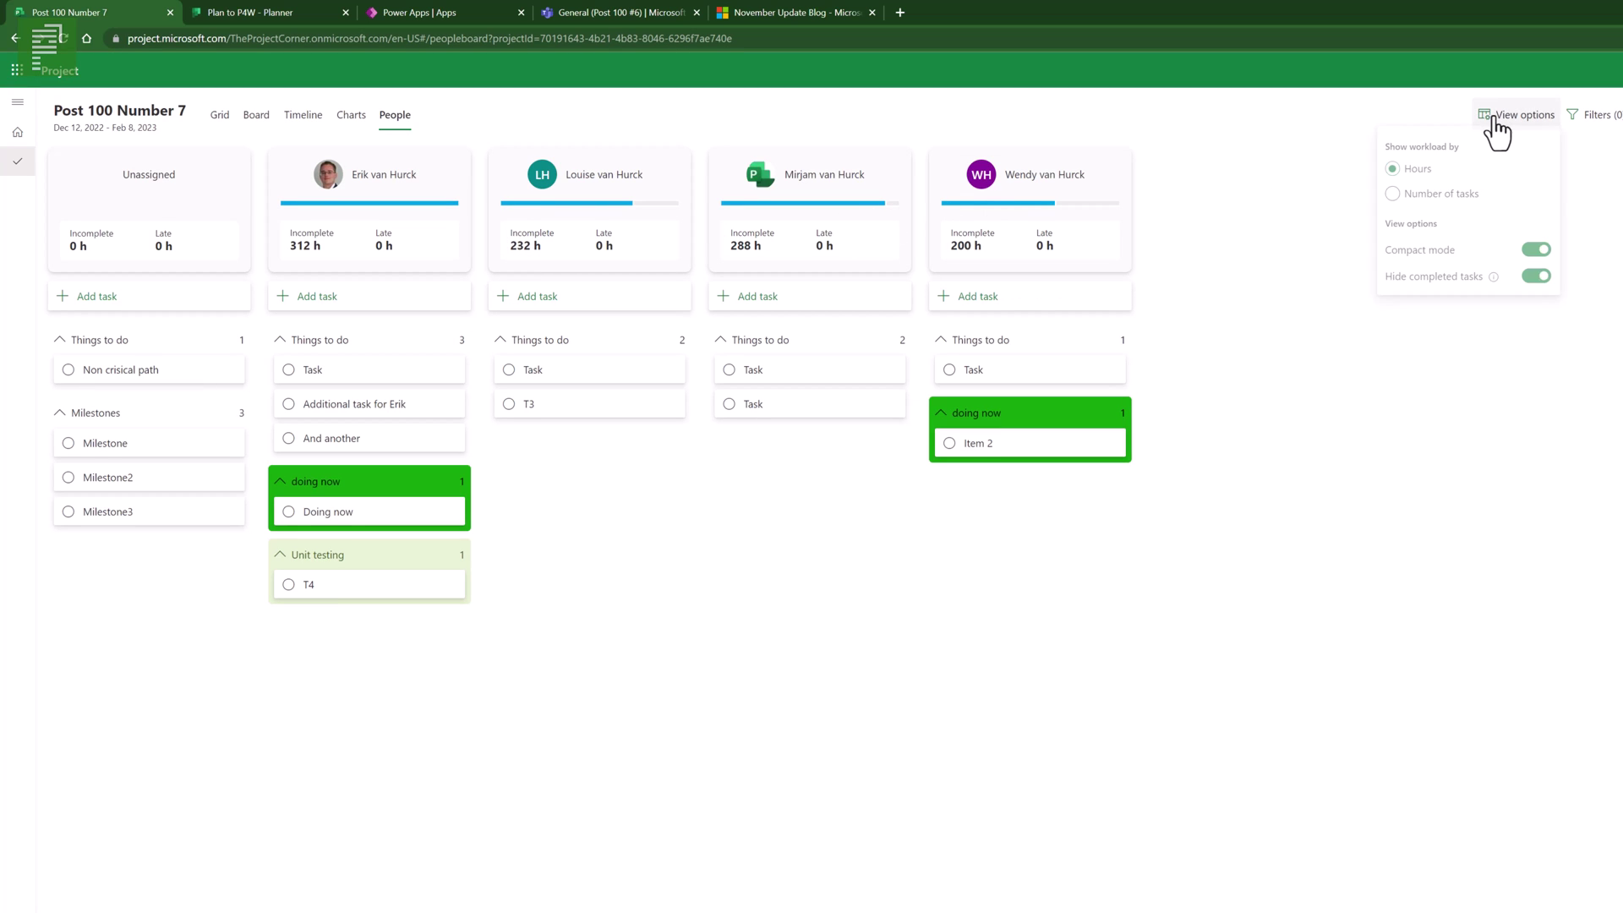
- Show completed hours, mark the Doing now task complete, and expand then collapse the Completed group
click(1535, 281)
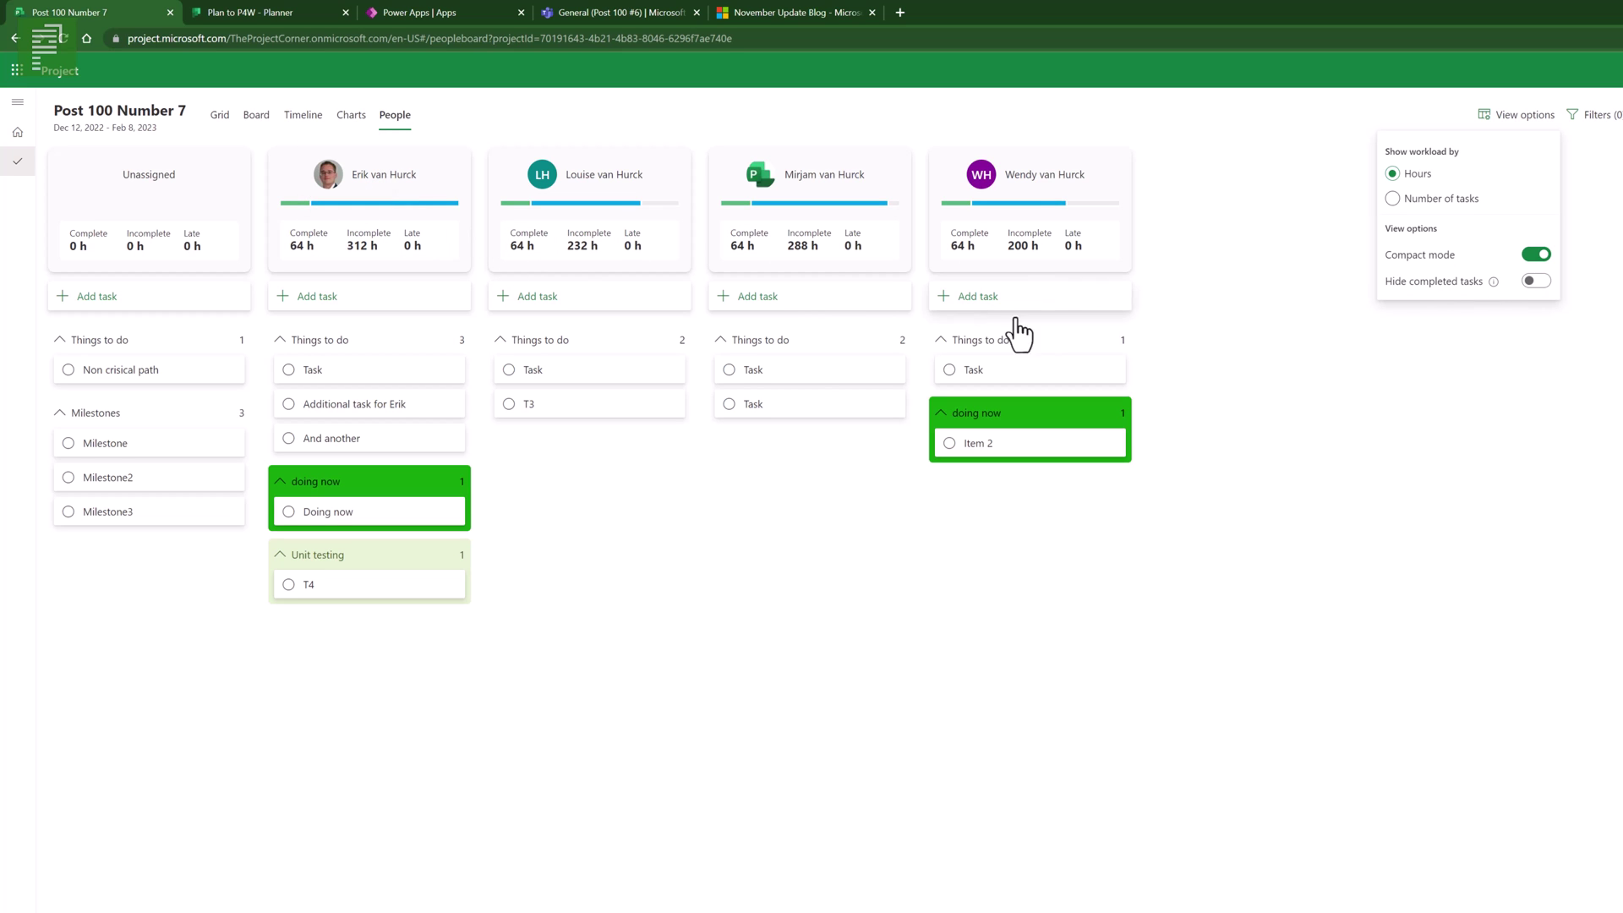
mouse_move(1053, 190)
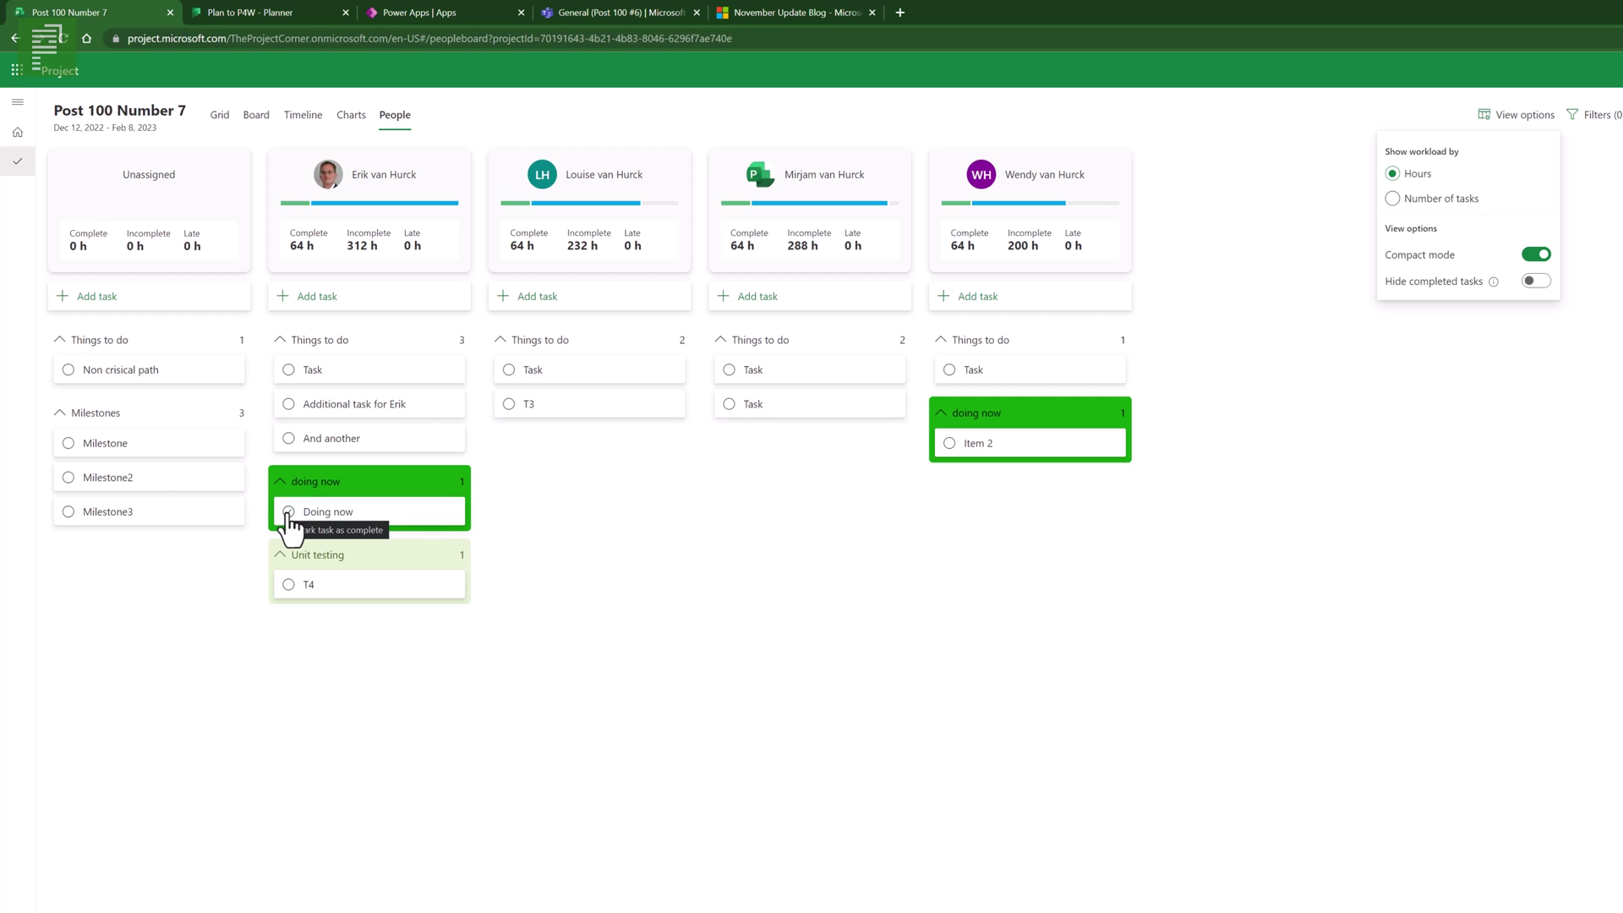
click(289, 512)
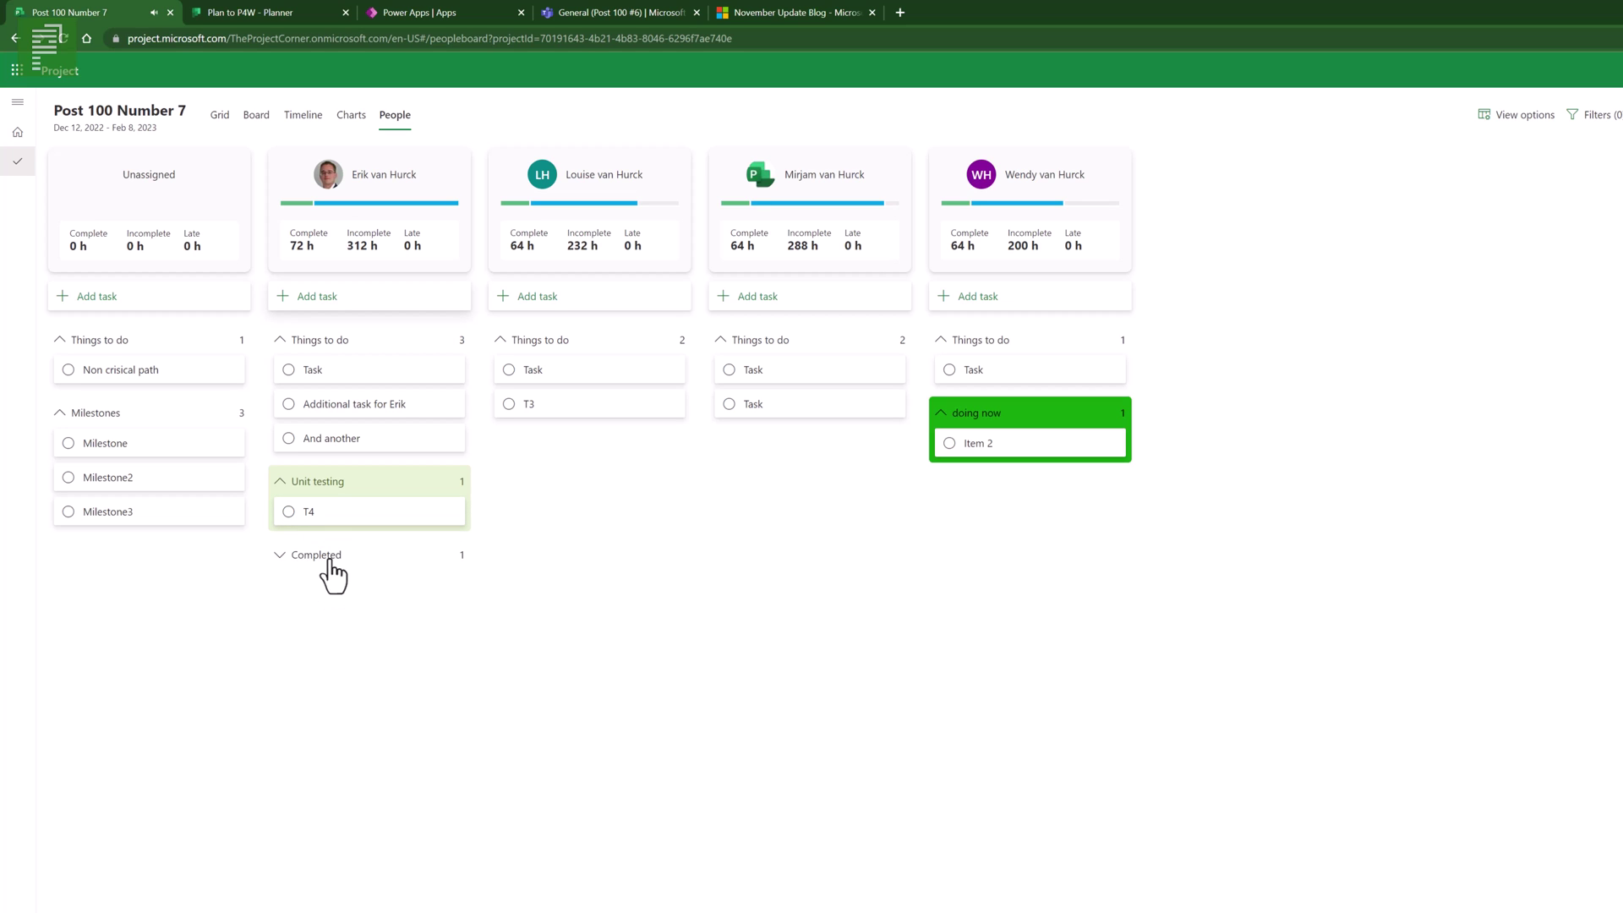
click(306, 564)
click(306, 561)
- Add a 'We are late' task finishing December 9 to the first member's Things to do
click(352, 297)
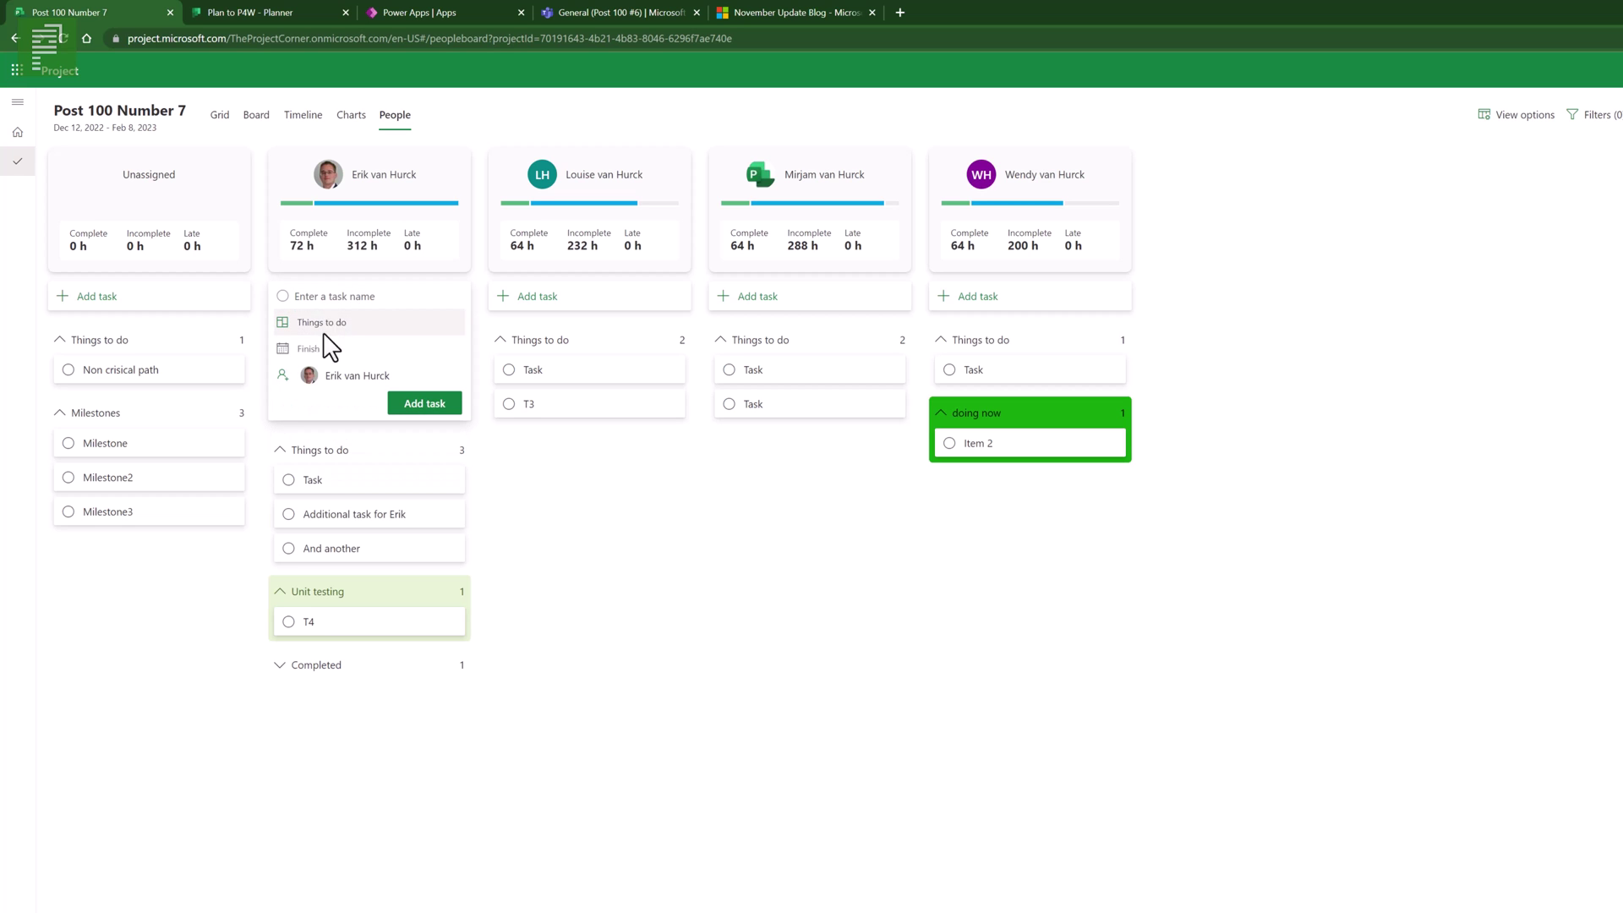
click(314, 350)
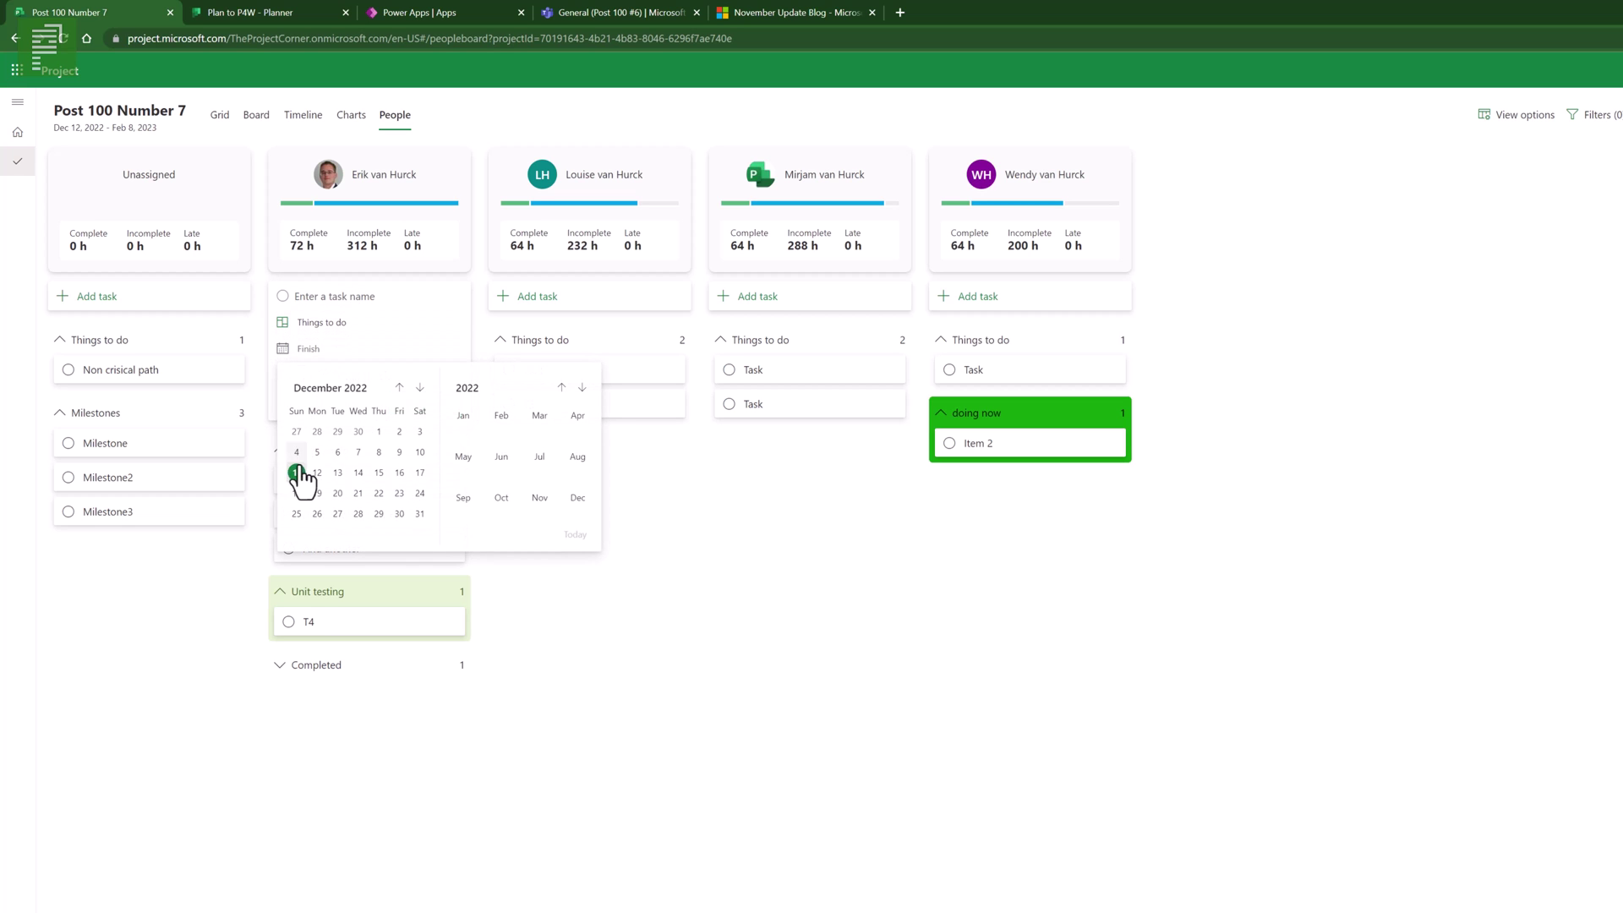
click(397, 452)
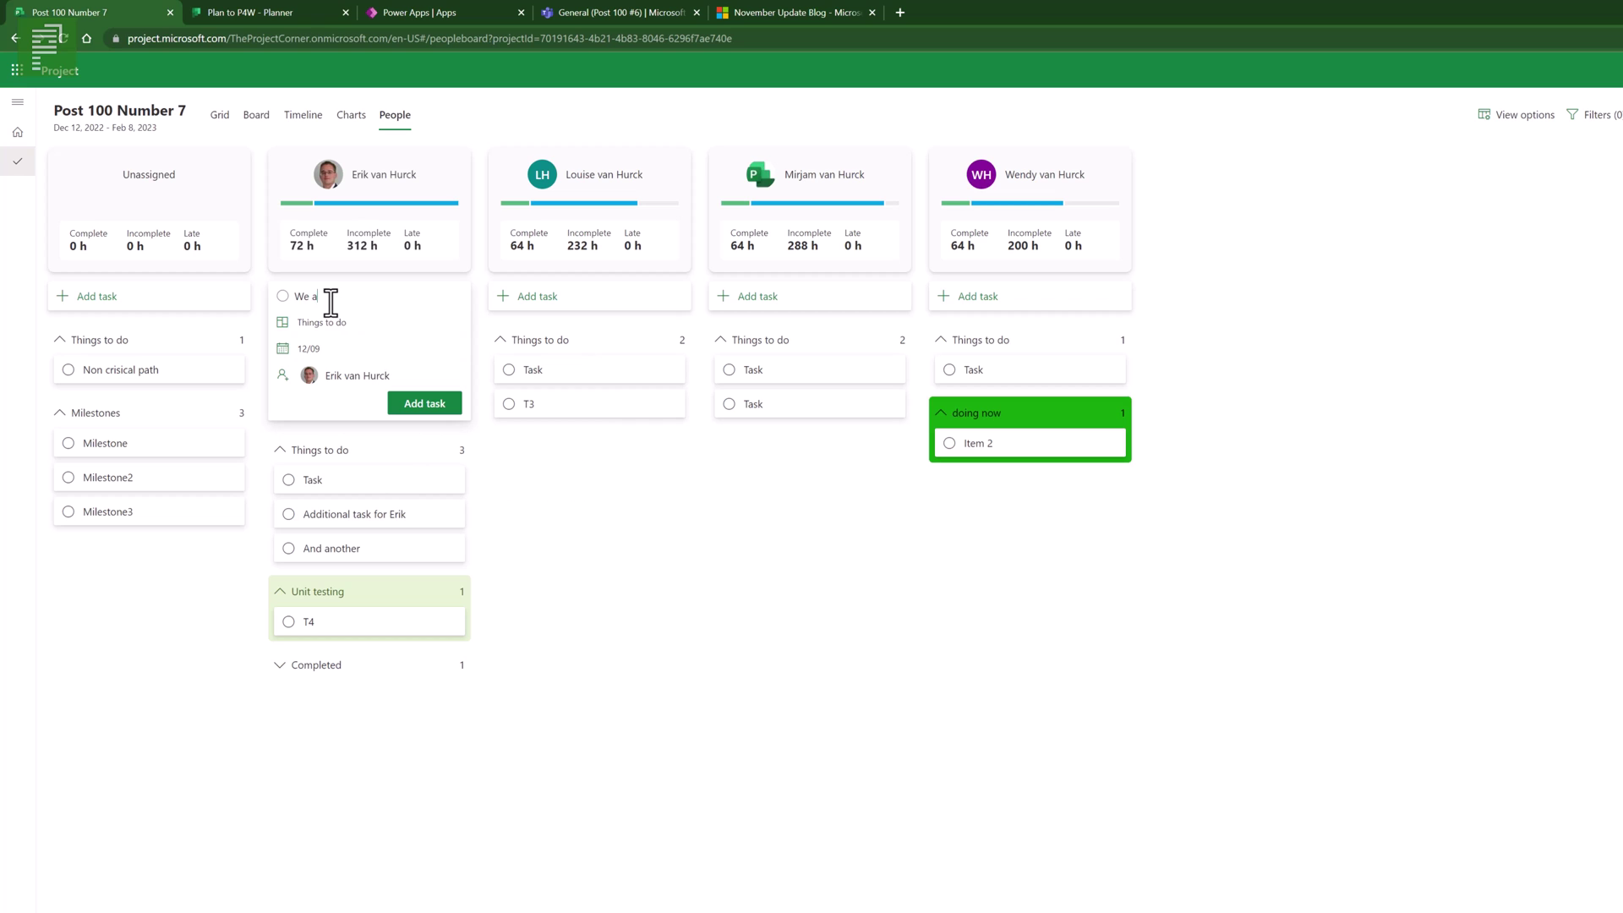
click(418, 406)
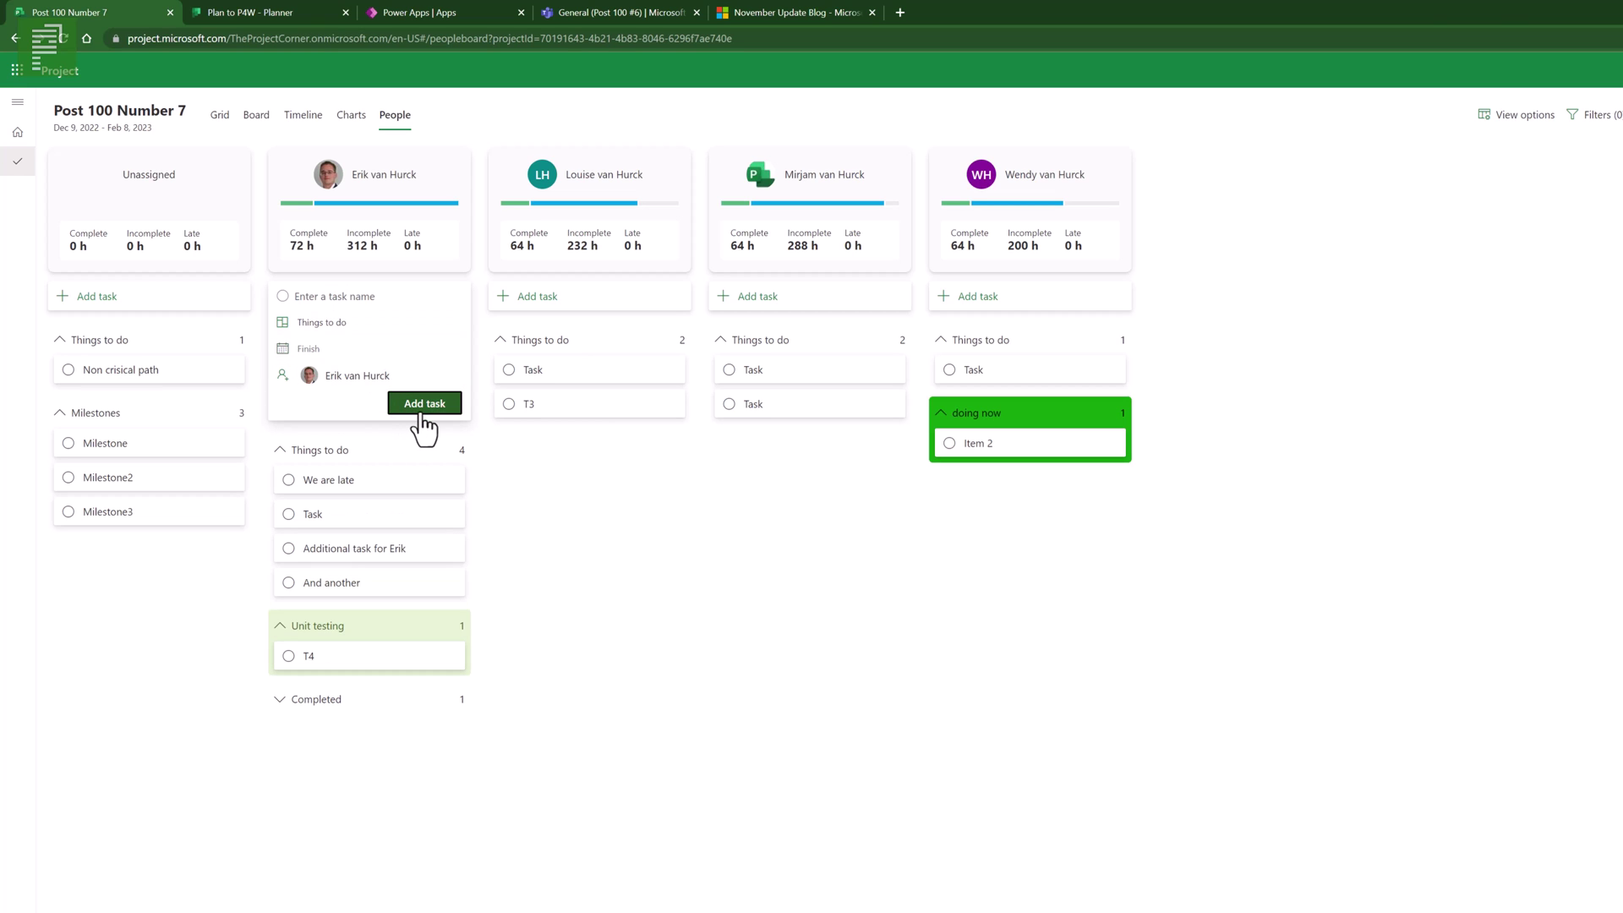
mouse_move(439, 208)
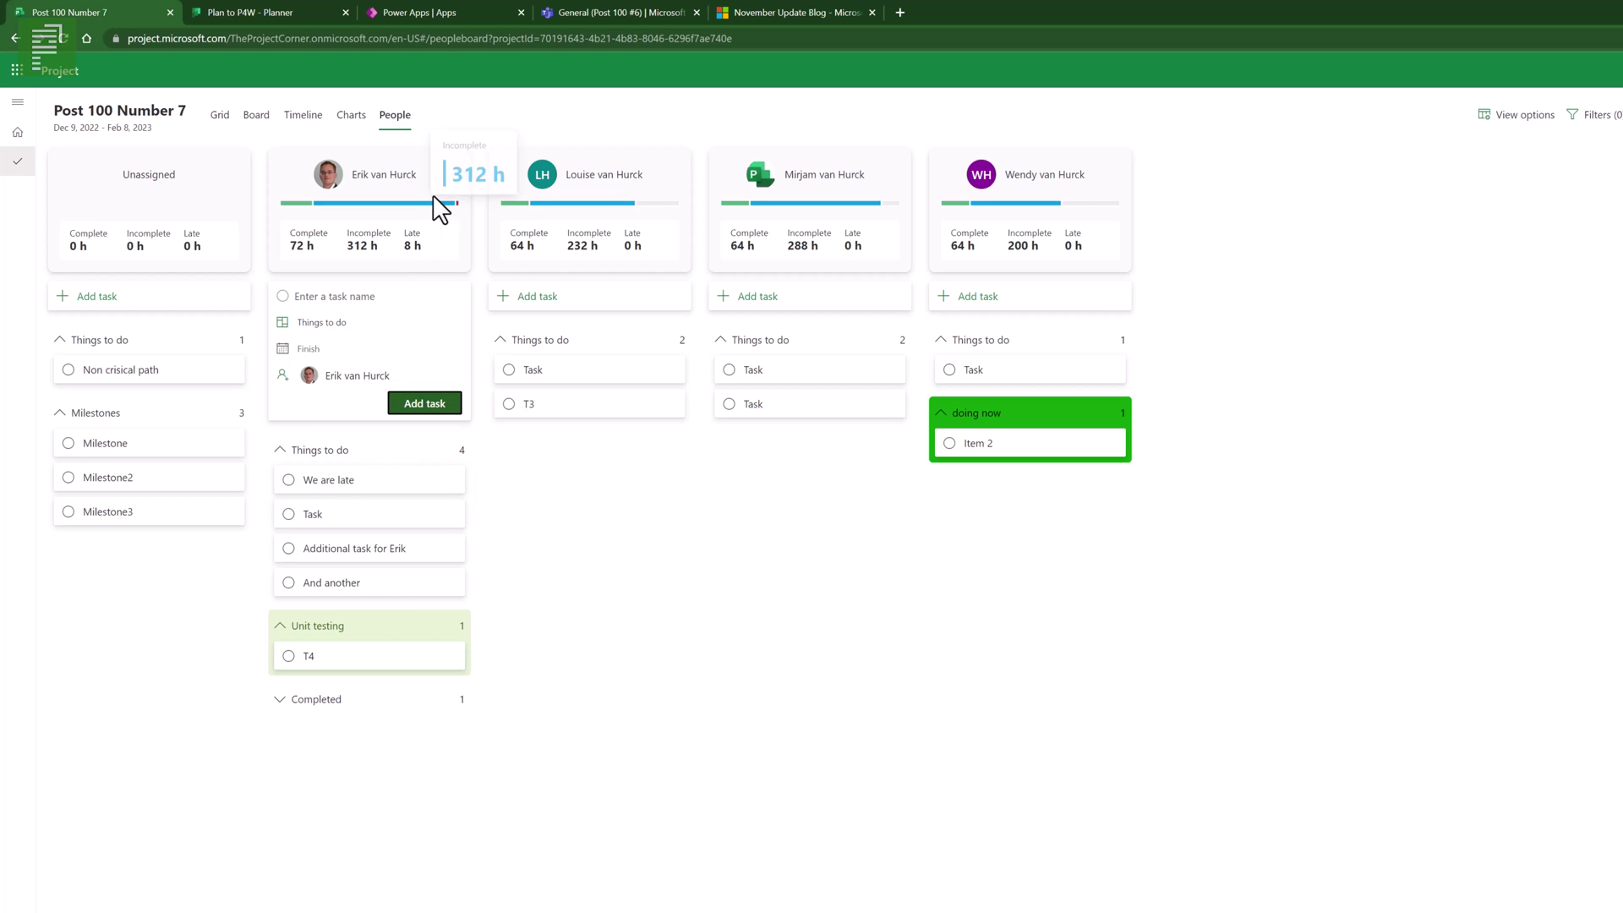
click(325, 486)
- Make 'We are late' last 4 weeks from 11/14/2022, raising its owner's late hours to 160 h
click(724, 418)
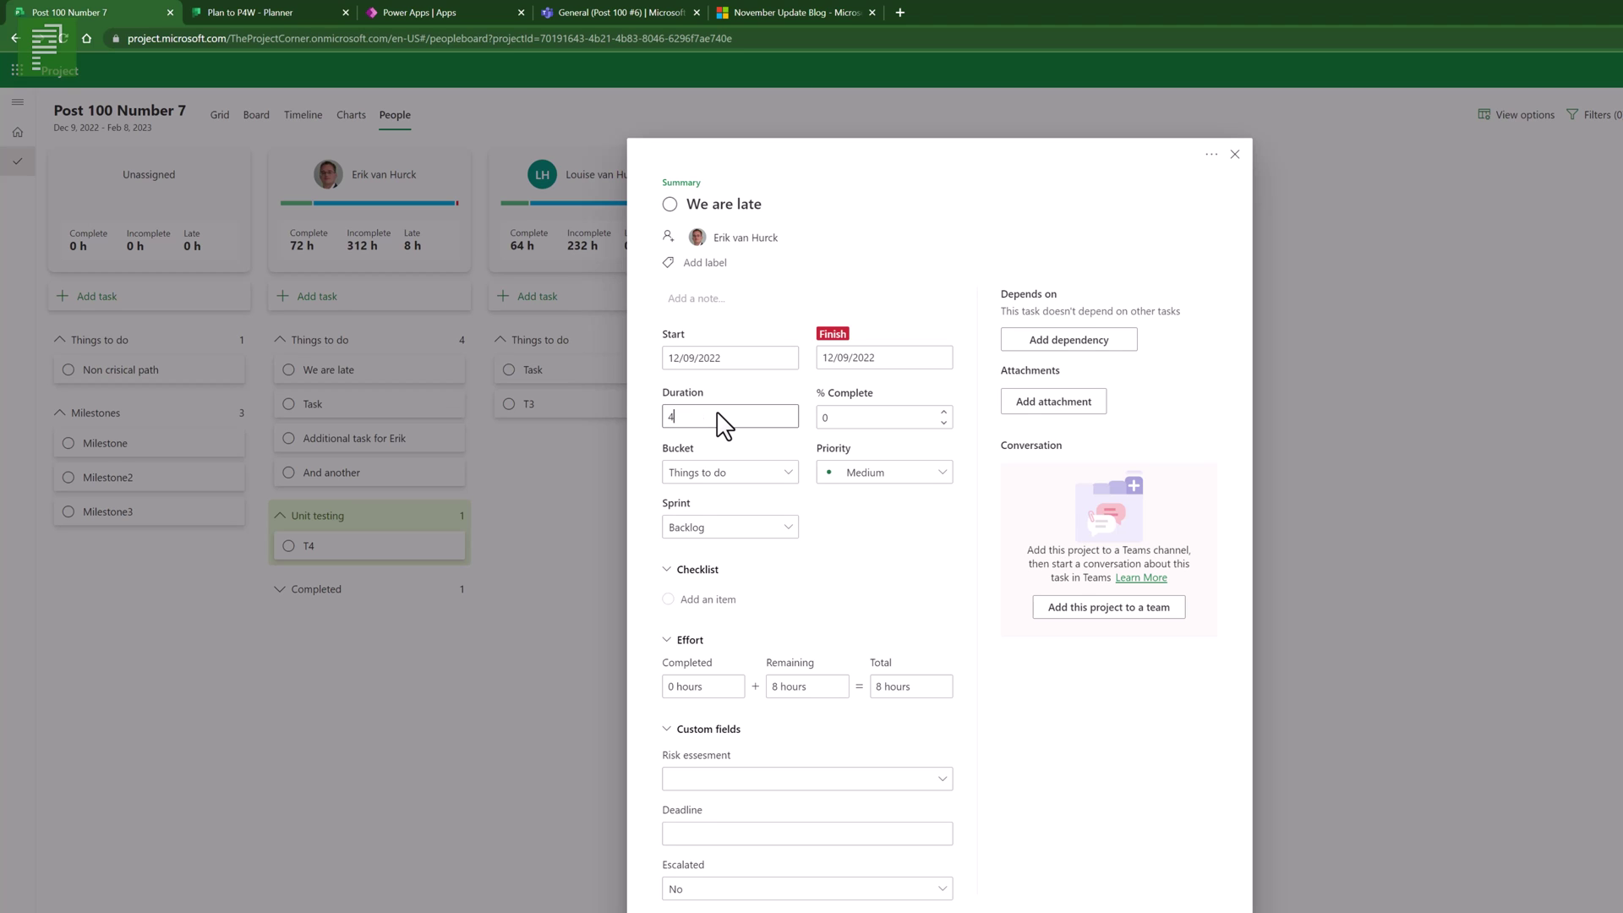
key(Return)
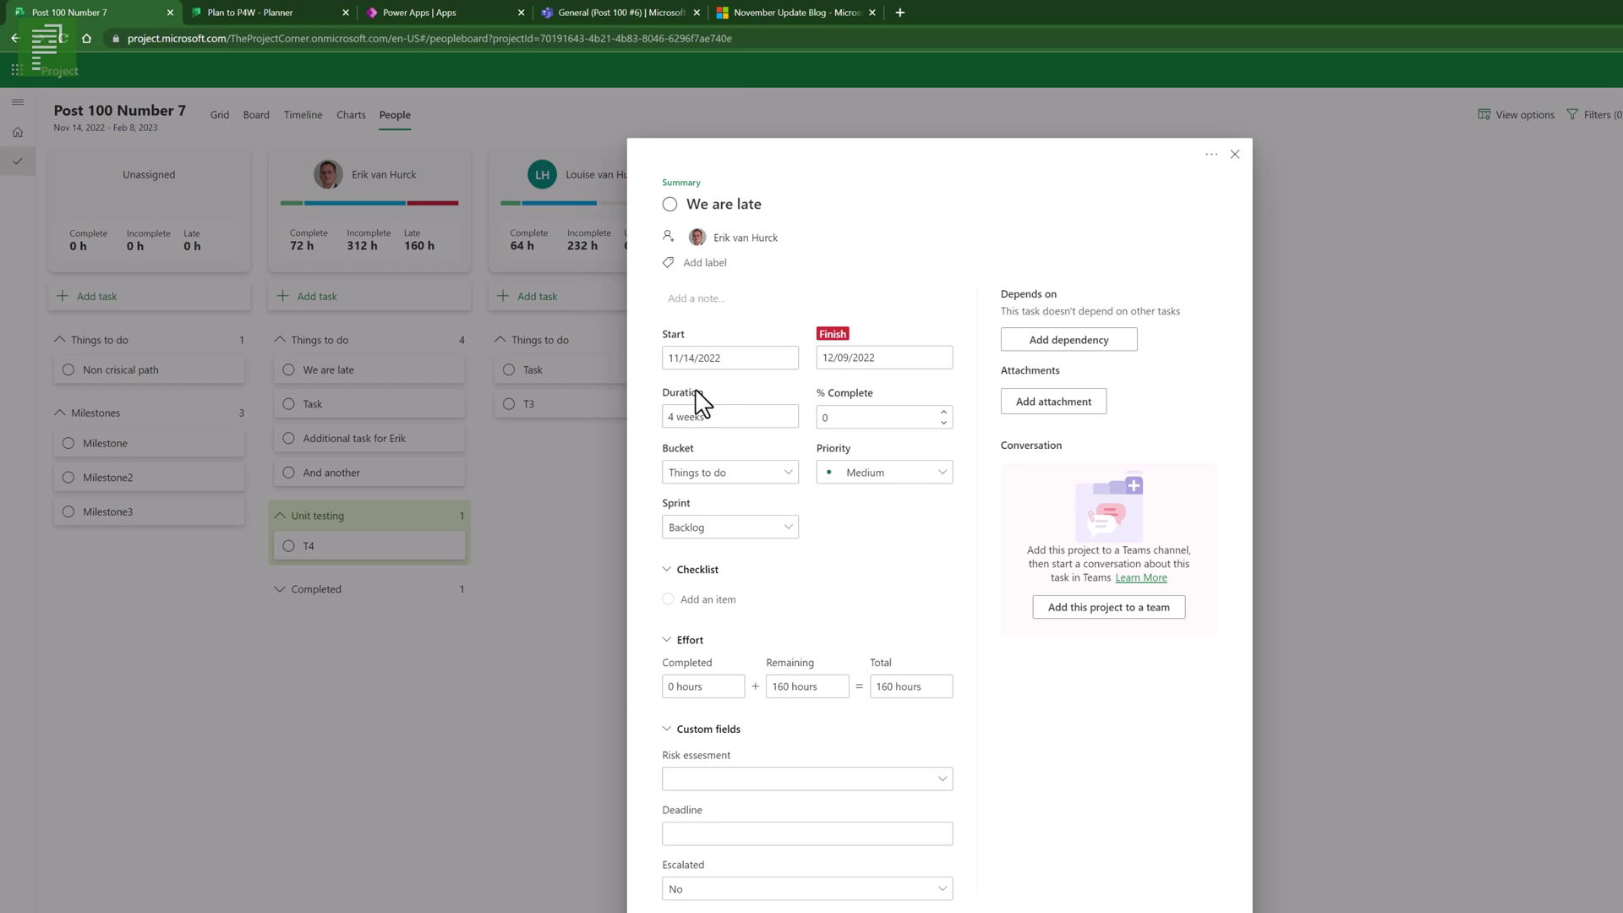
click(1235, 154)
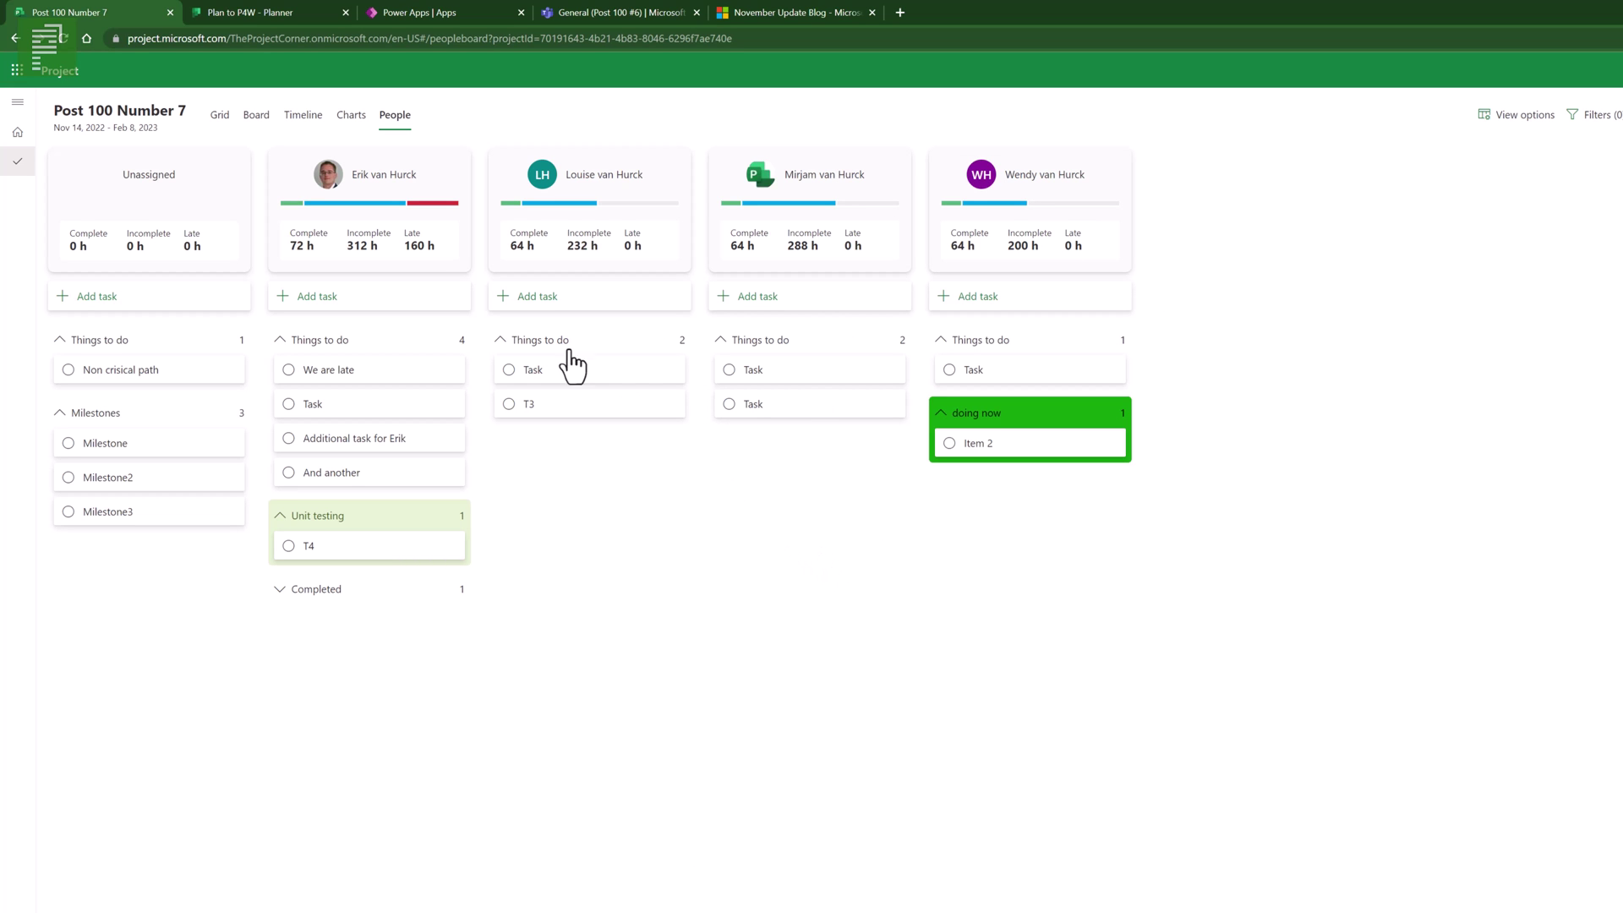
mouse_move(305, 205)
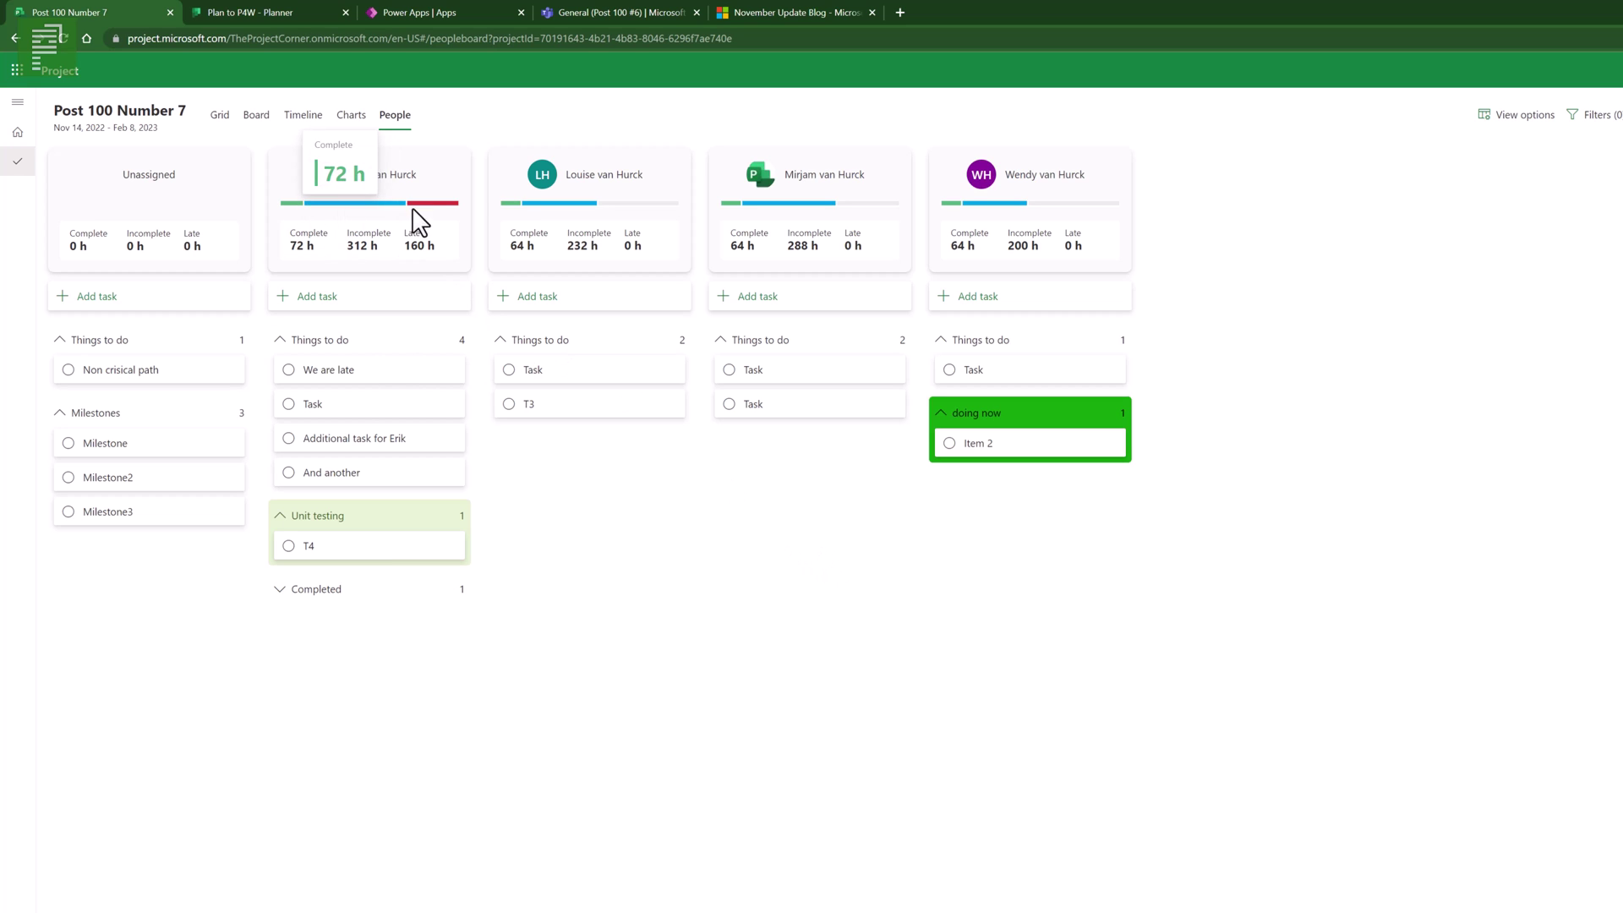
mouse_move(401, 216)
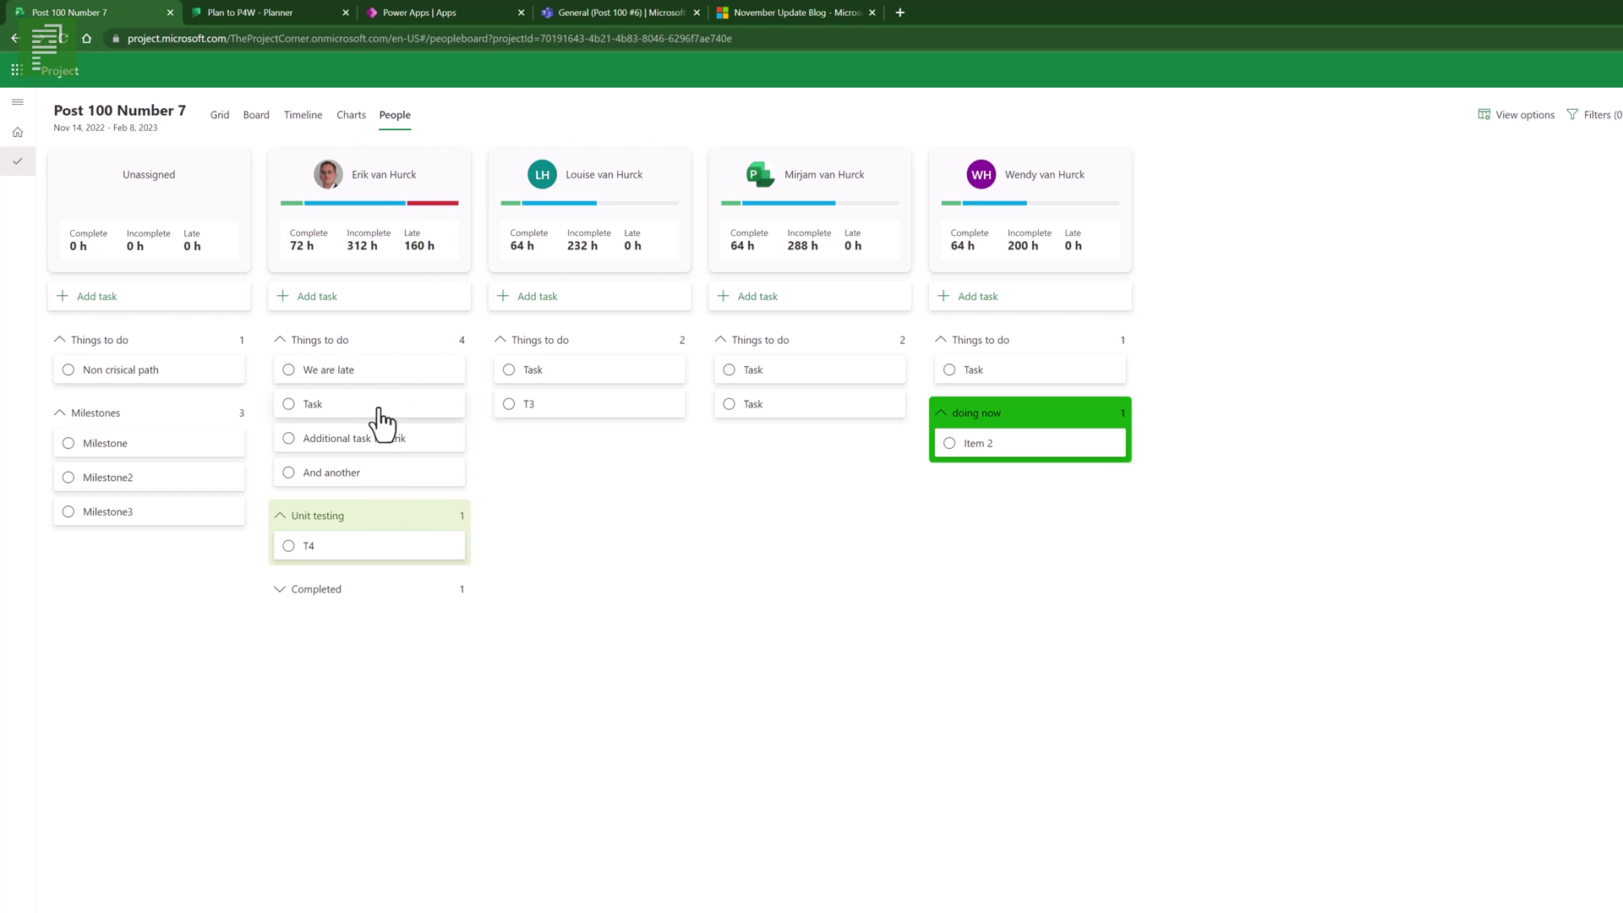
- Reassign the Task, T3 and And another cards to other team members, then view the charts
drag(377, 408, 559, 438)
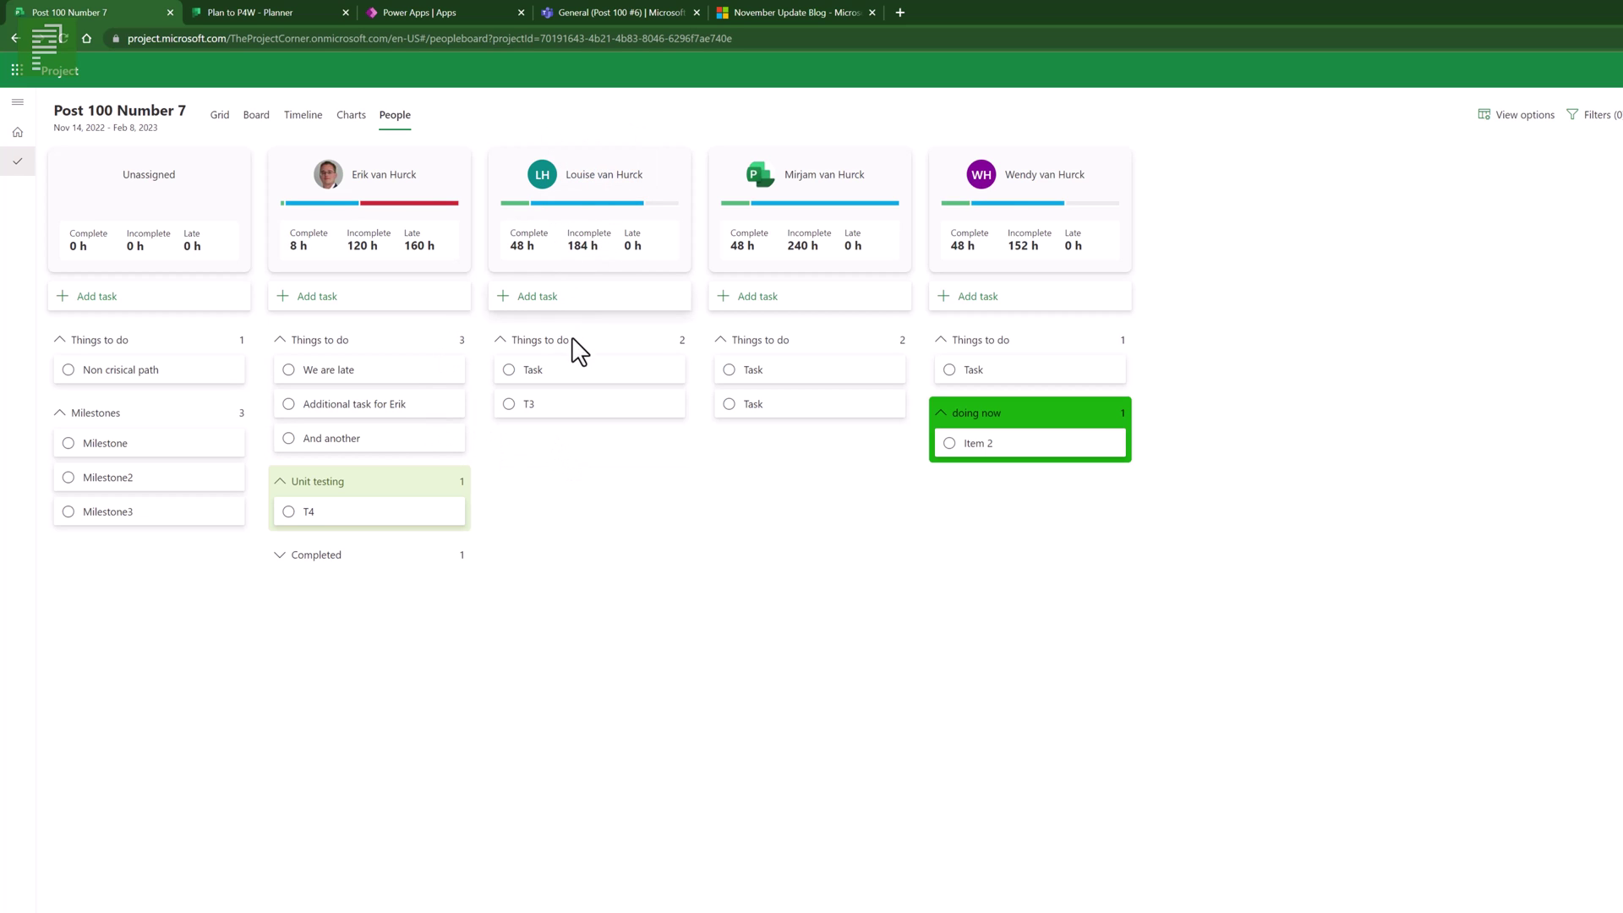
drag(554, 409, 774, 427)
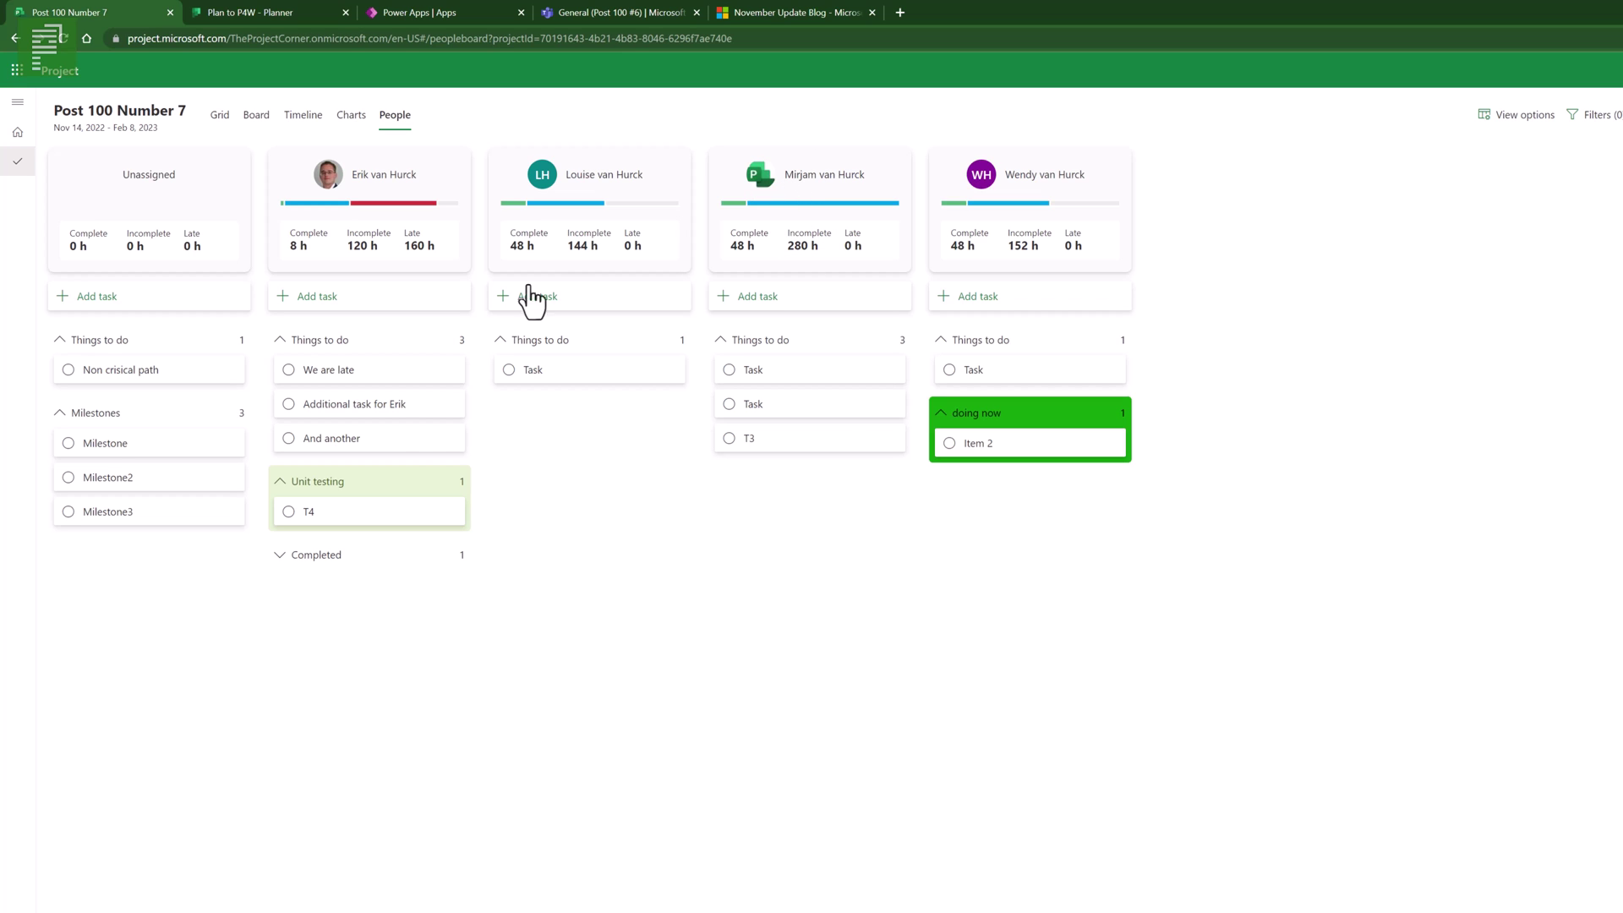
drag(402, 452, 768, 480)
mouse_move(768, 180)
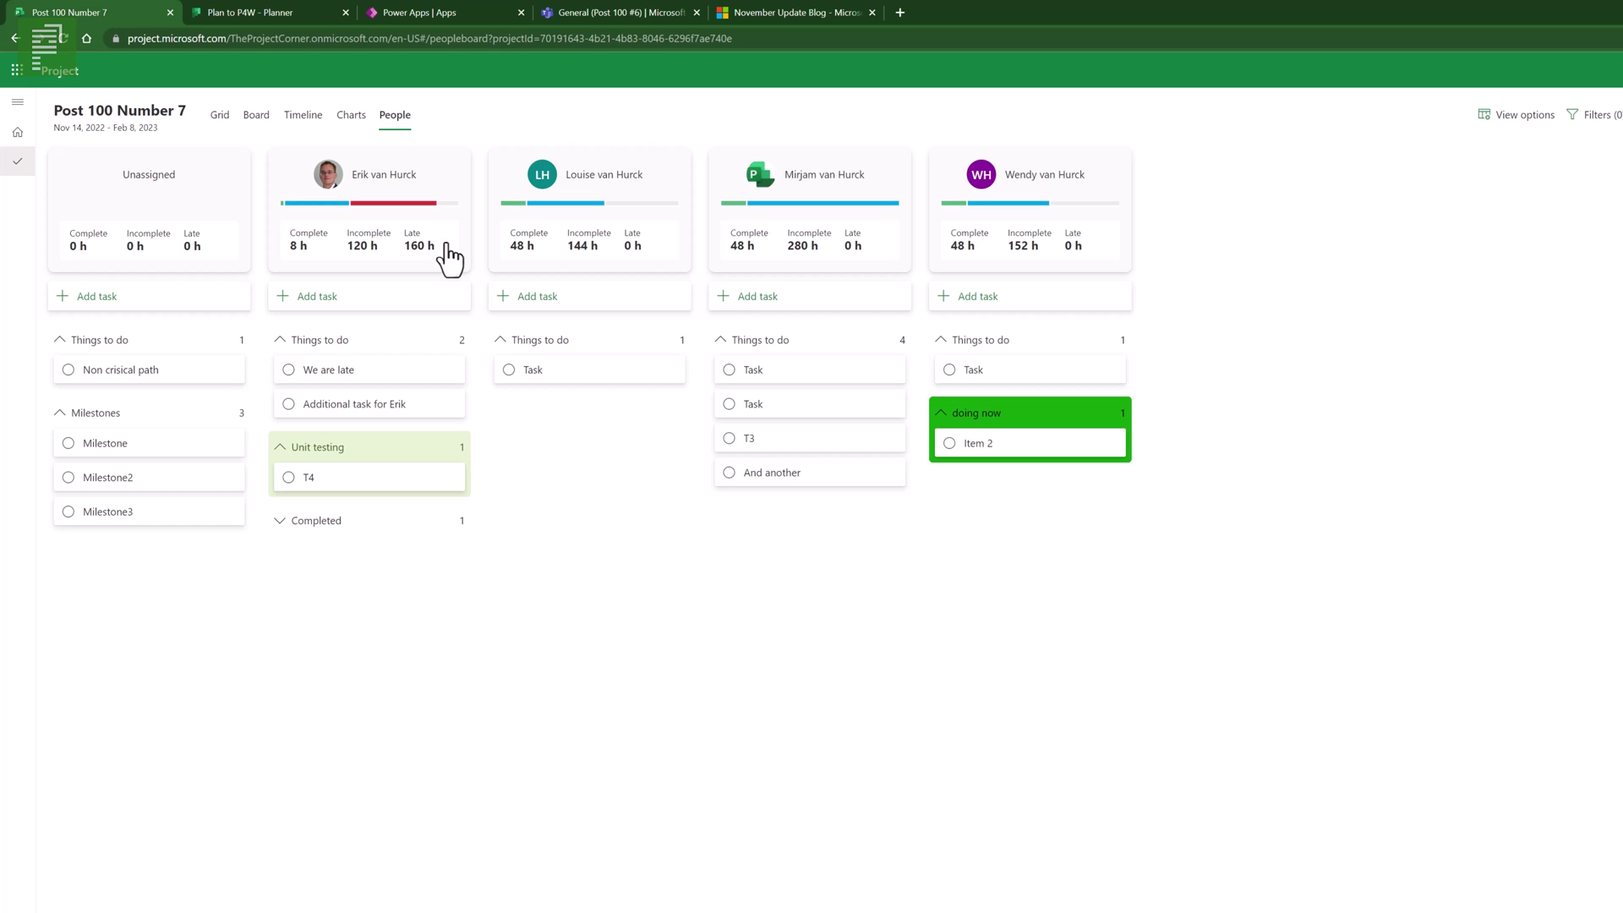
click(358, 123)
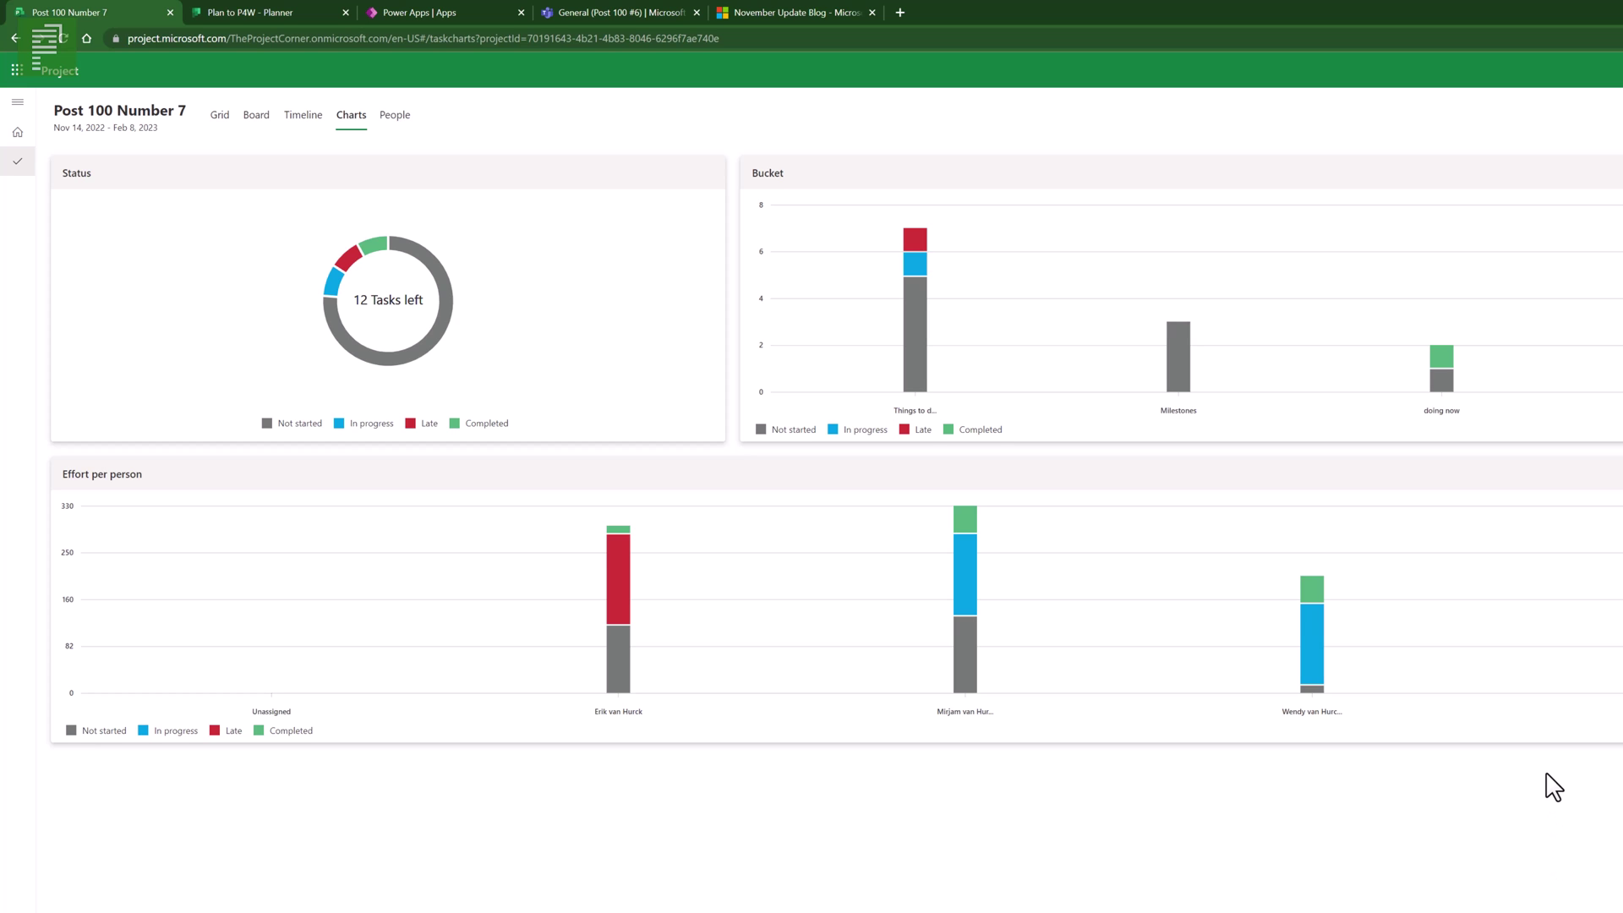
- Leave the Status, Bucket and Effort charts and go back to the People workload board
click(392, 120)
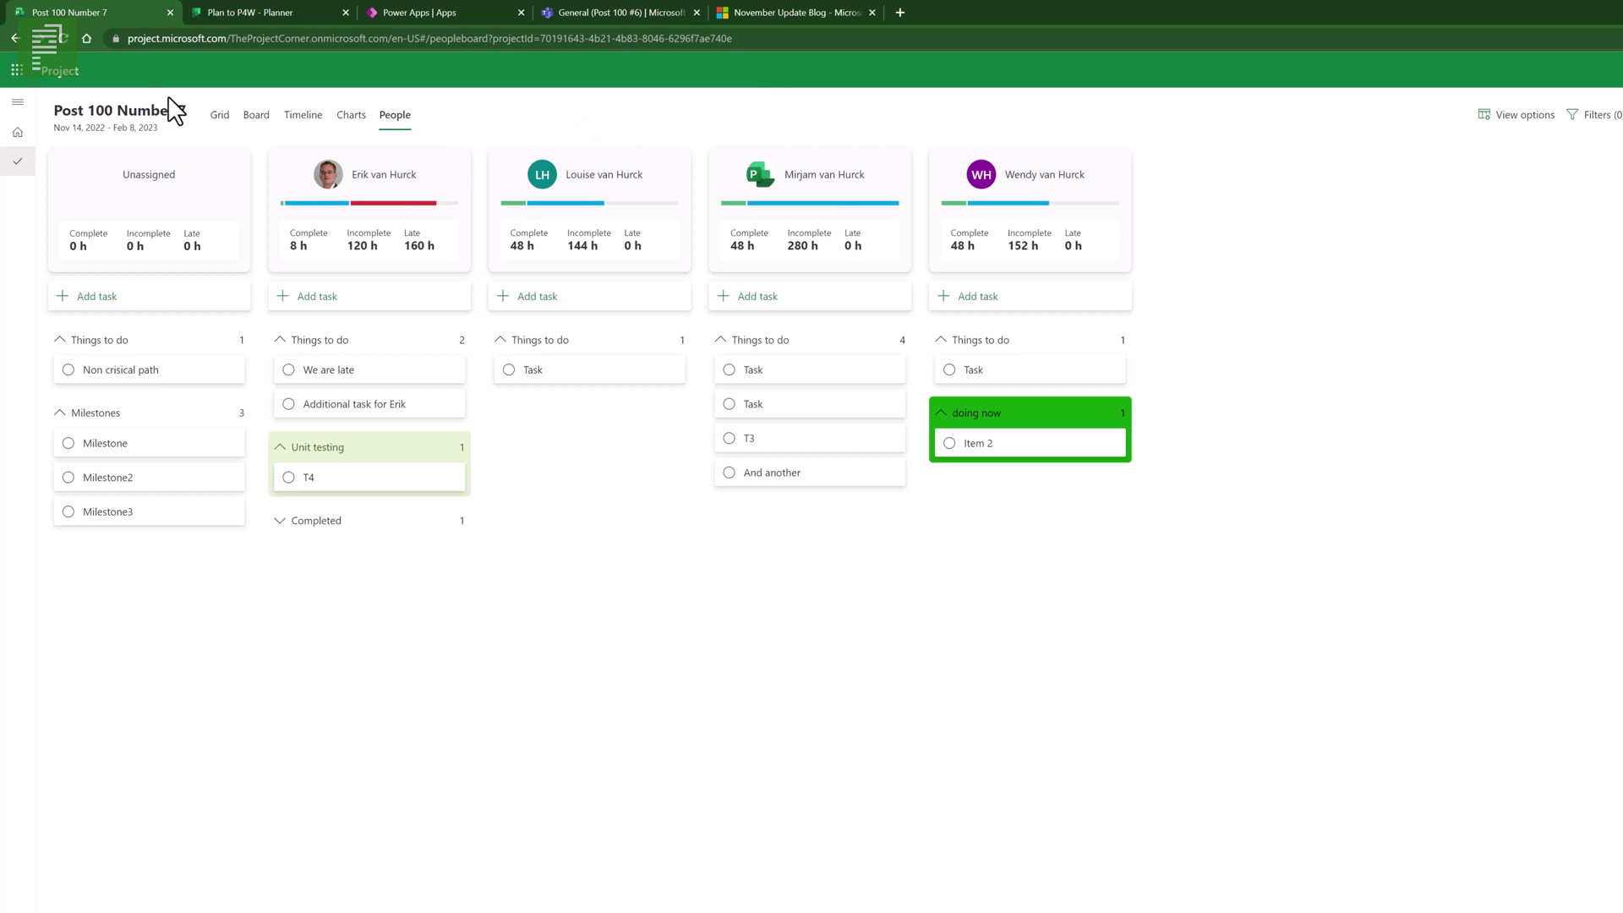
- Show the task grid and confirm the project calendar stays Default Work Template
click(218, 116)
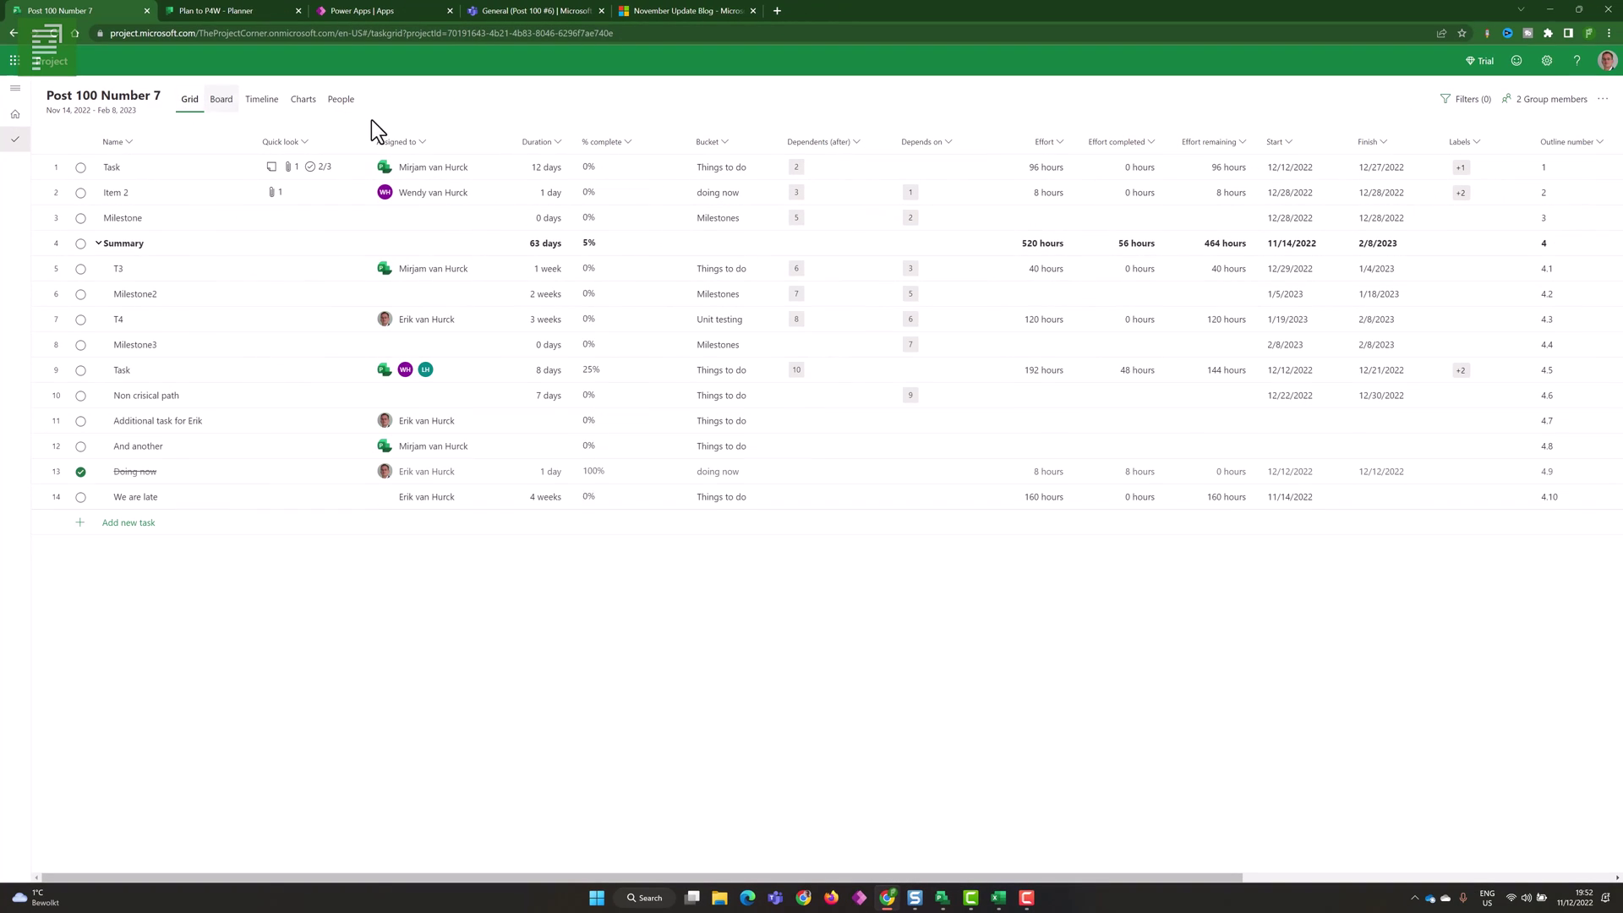
click(145, 105)
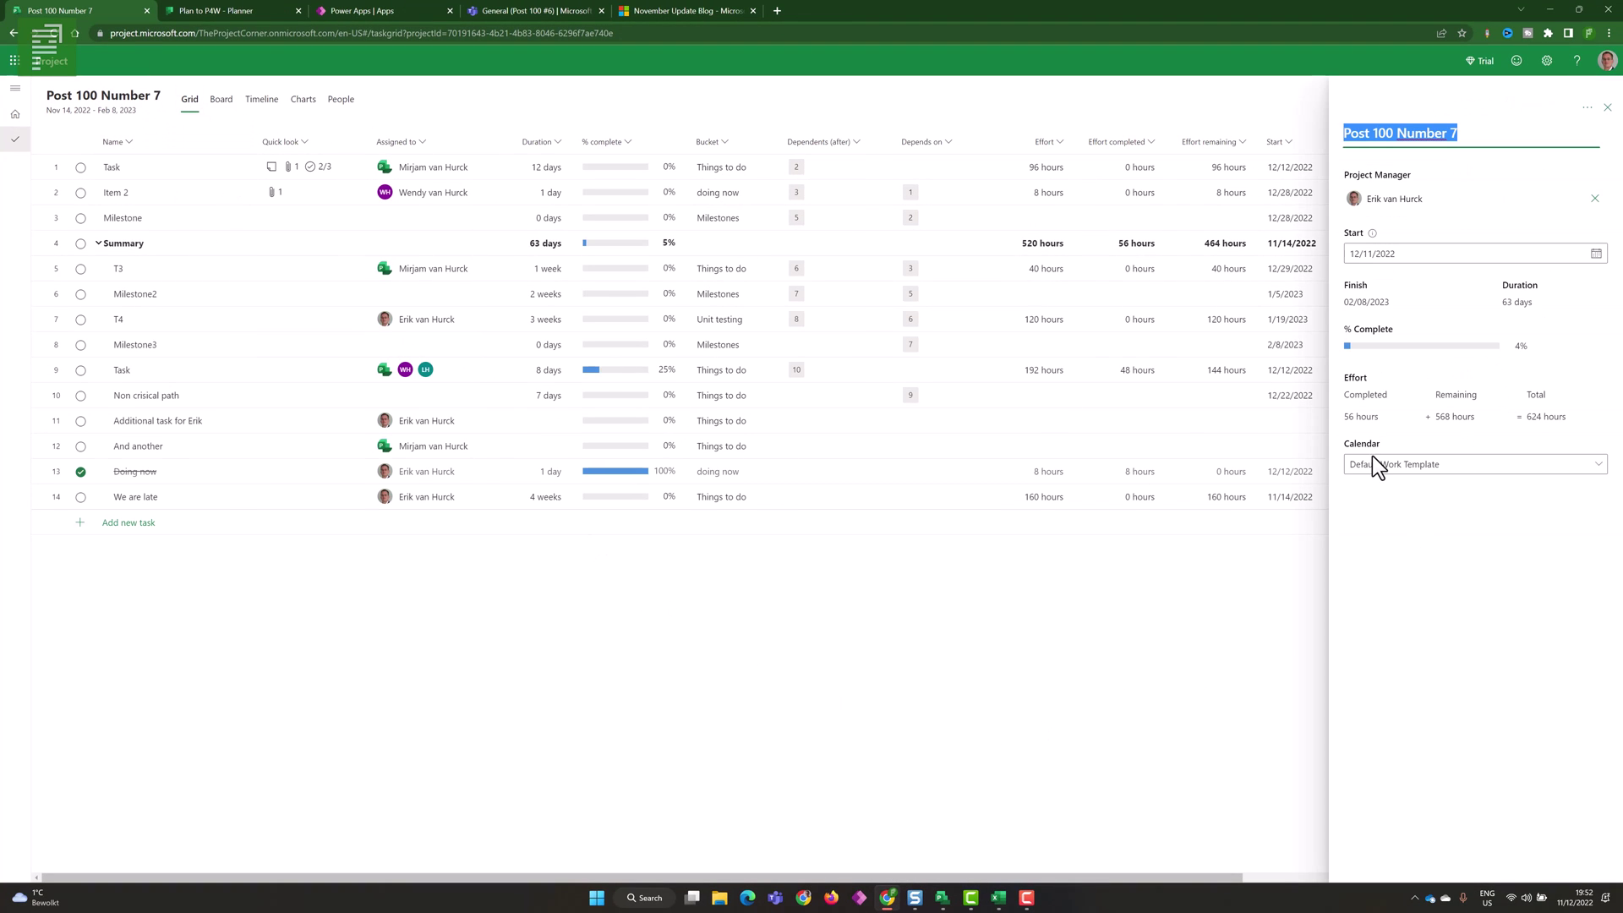
click(1421, 474)
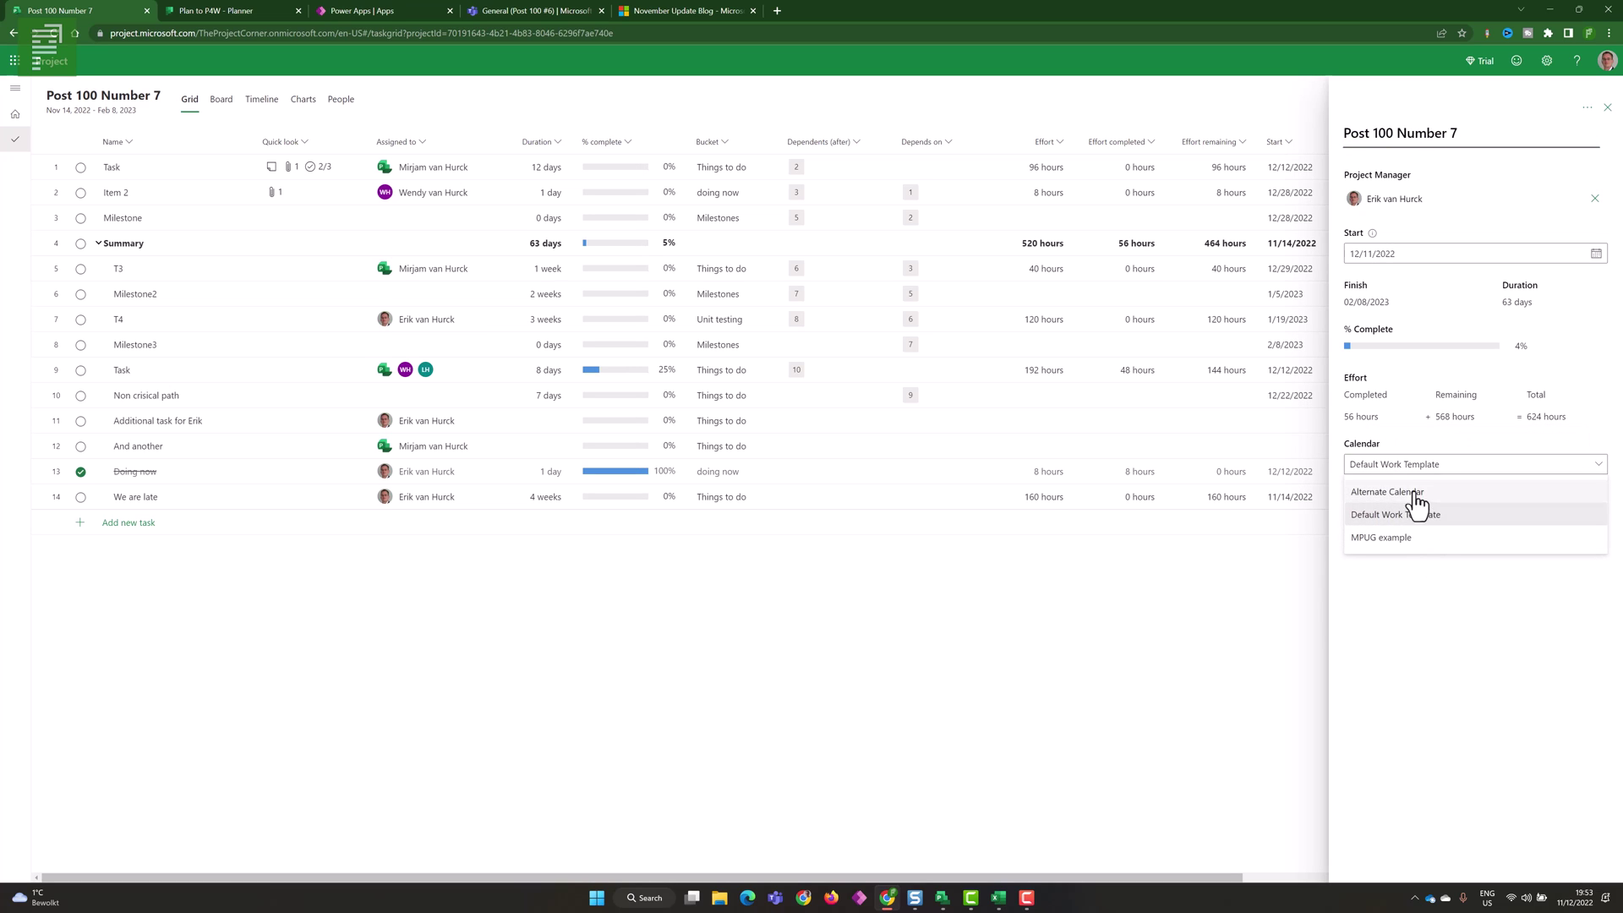
click(1453, 583)
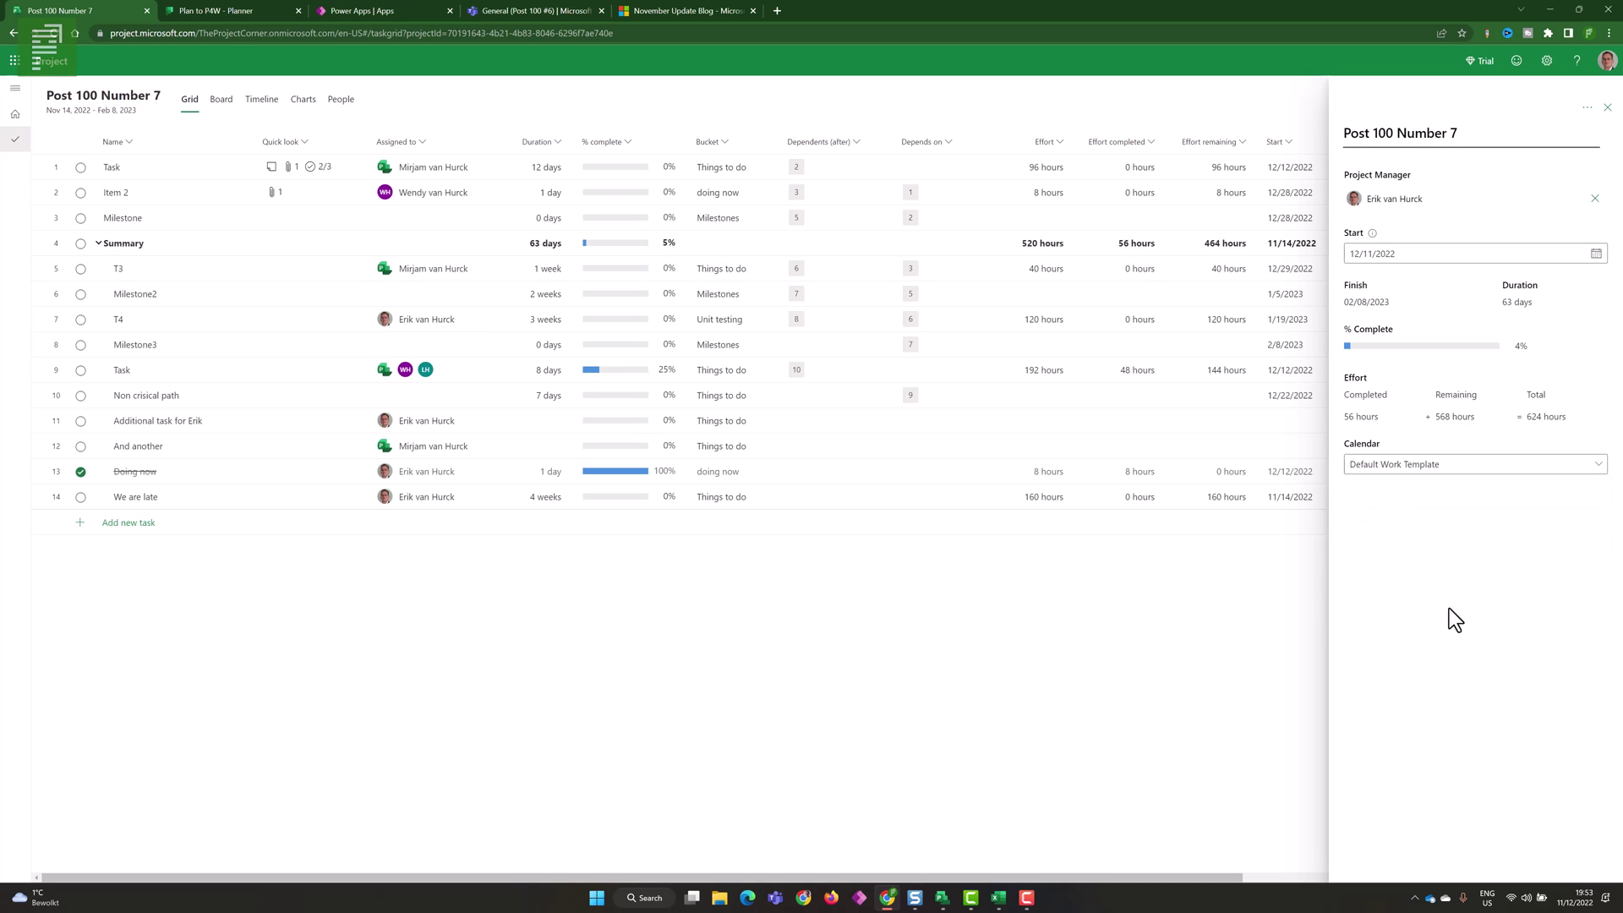
click(1607, 108)
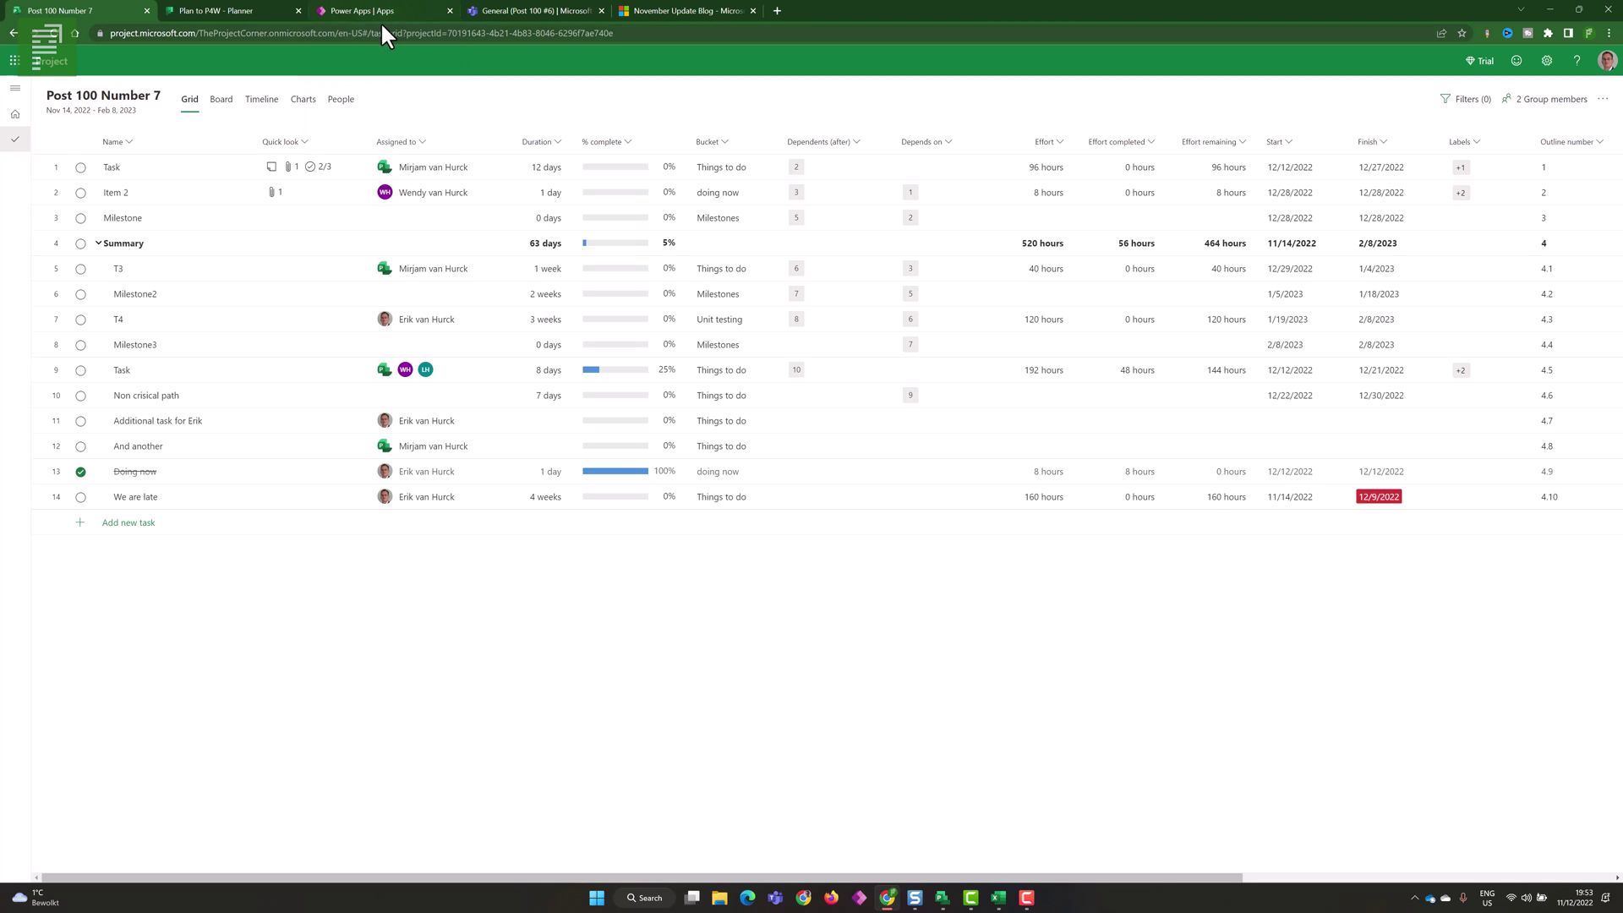
- In the Power Apps Project app, list active projects, then open the Bookable Resources list
click(362, 10)
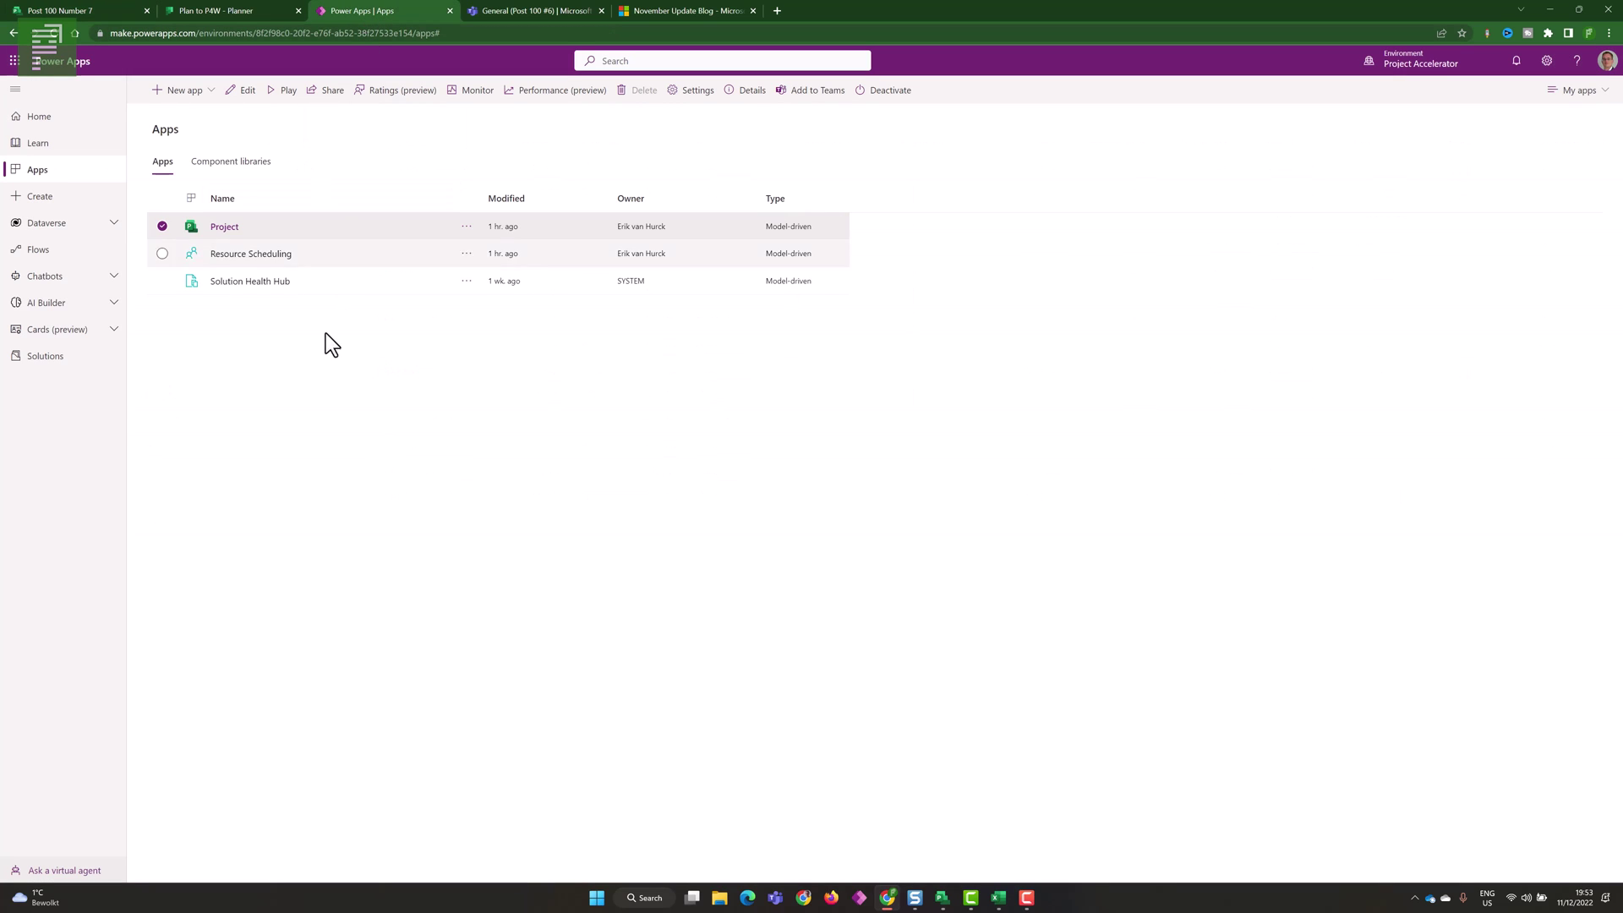
click(221, 227)
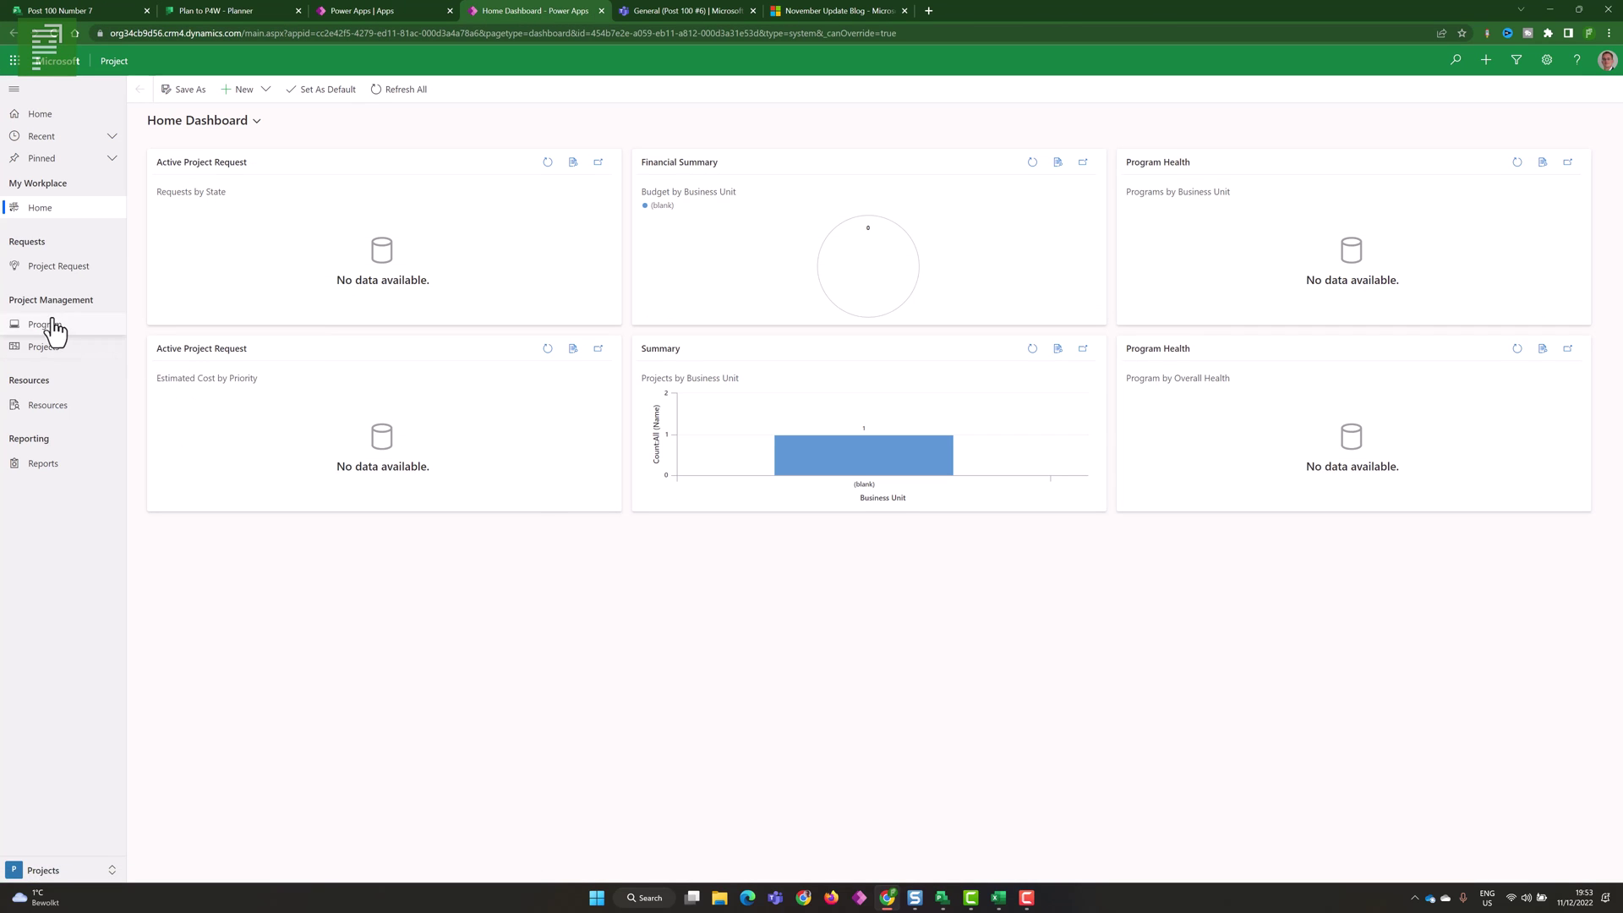
click(27, 349)
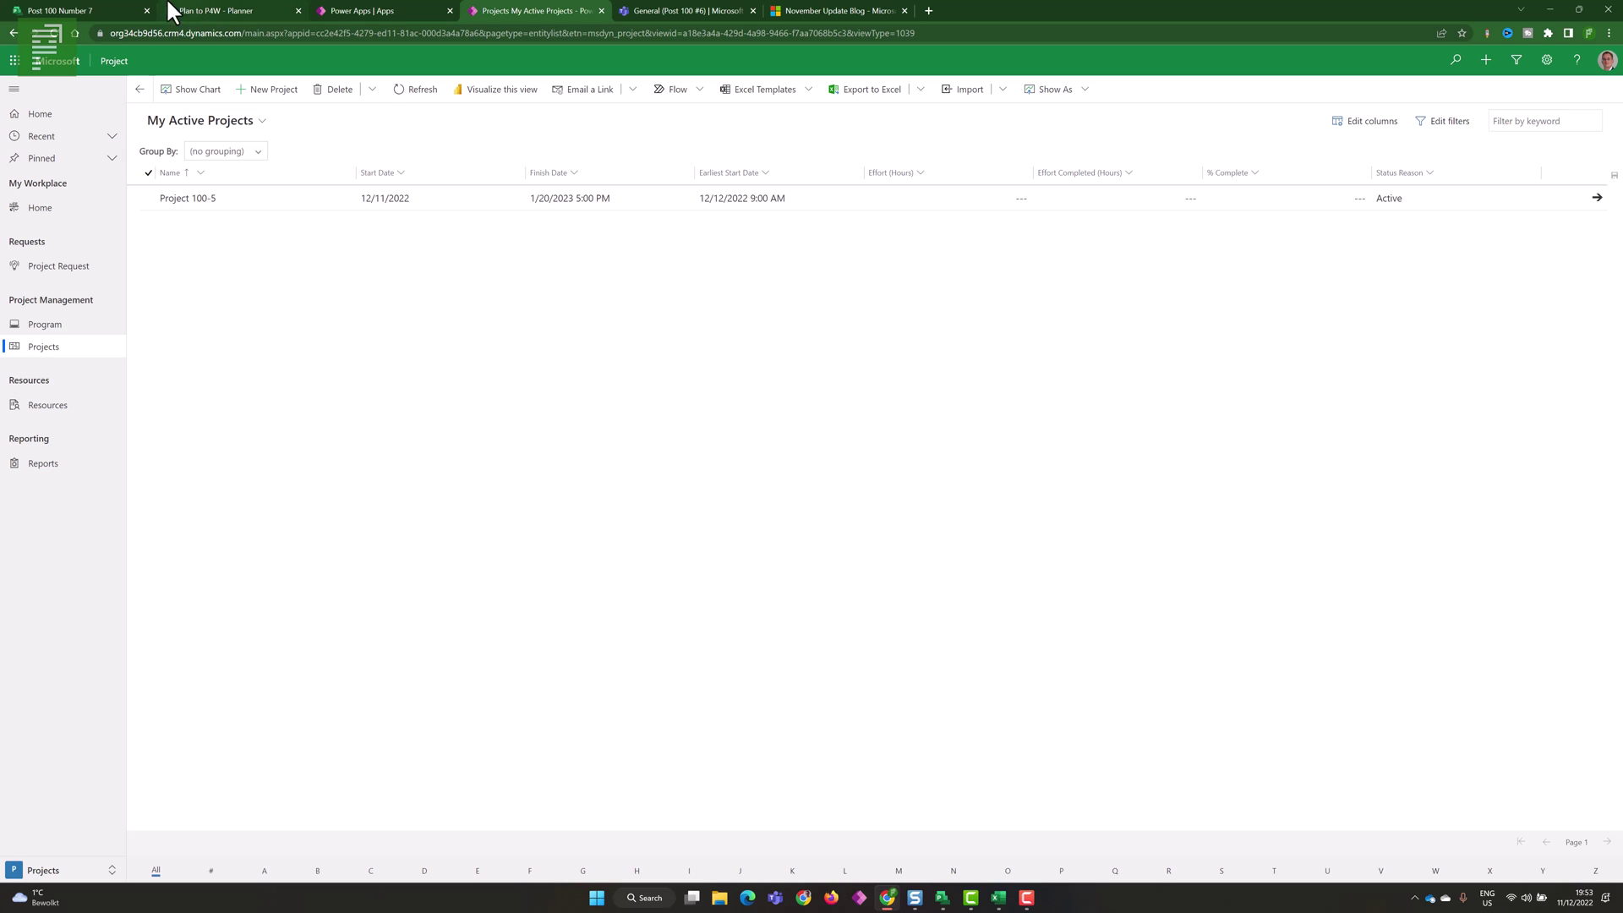
click(105, 8)
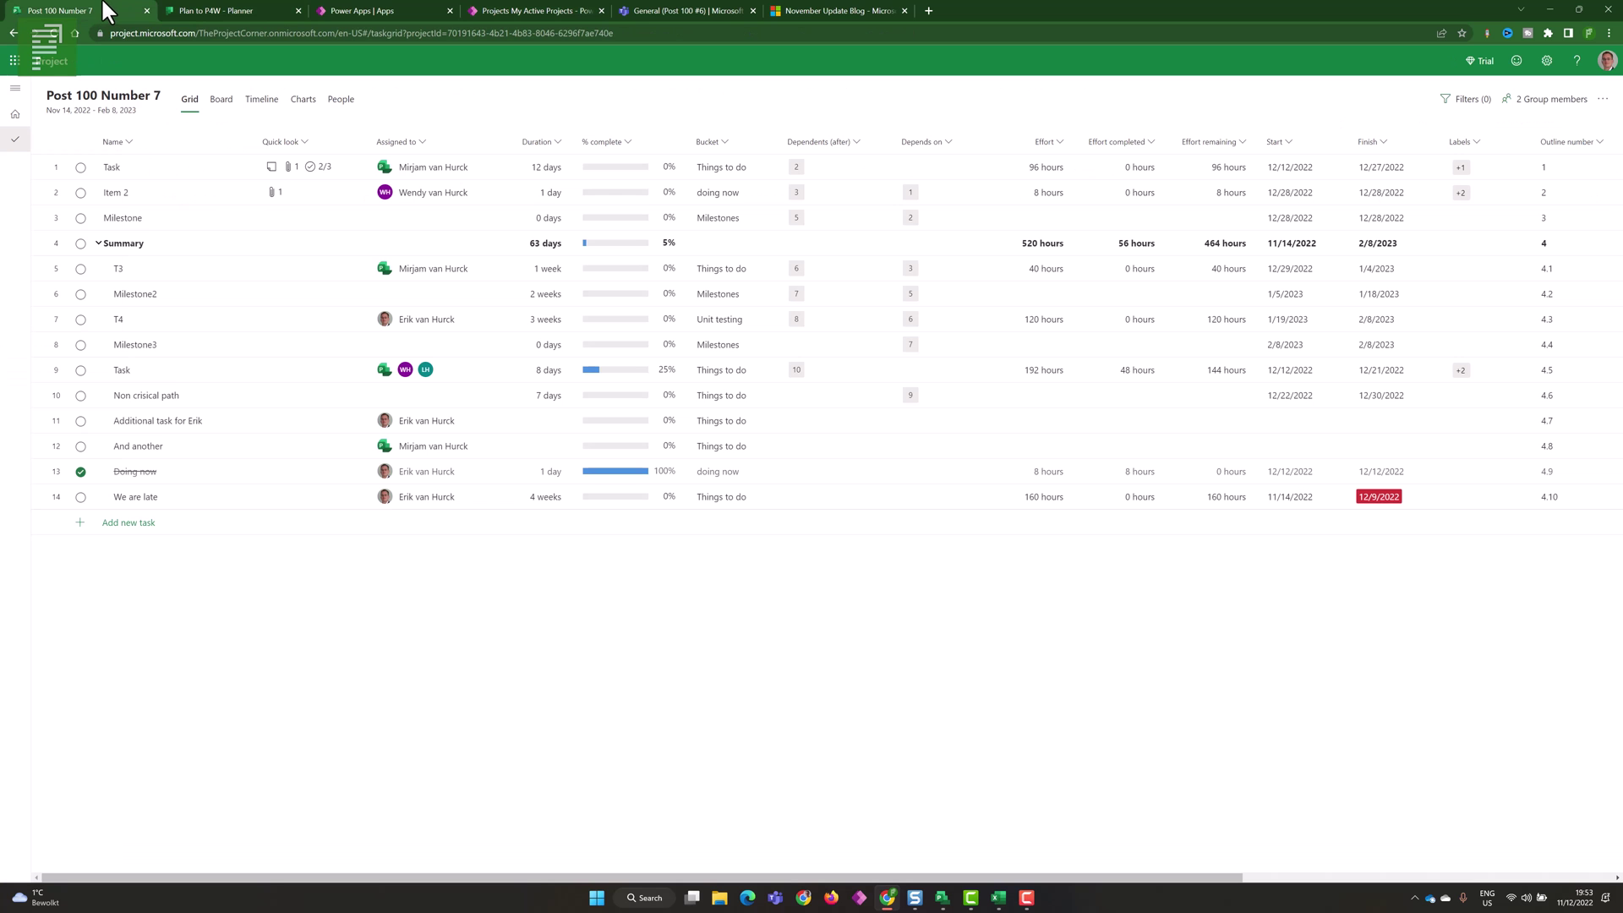
click(17, 119)
click(508, 10)
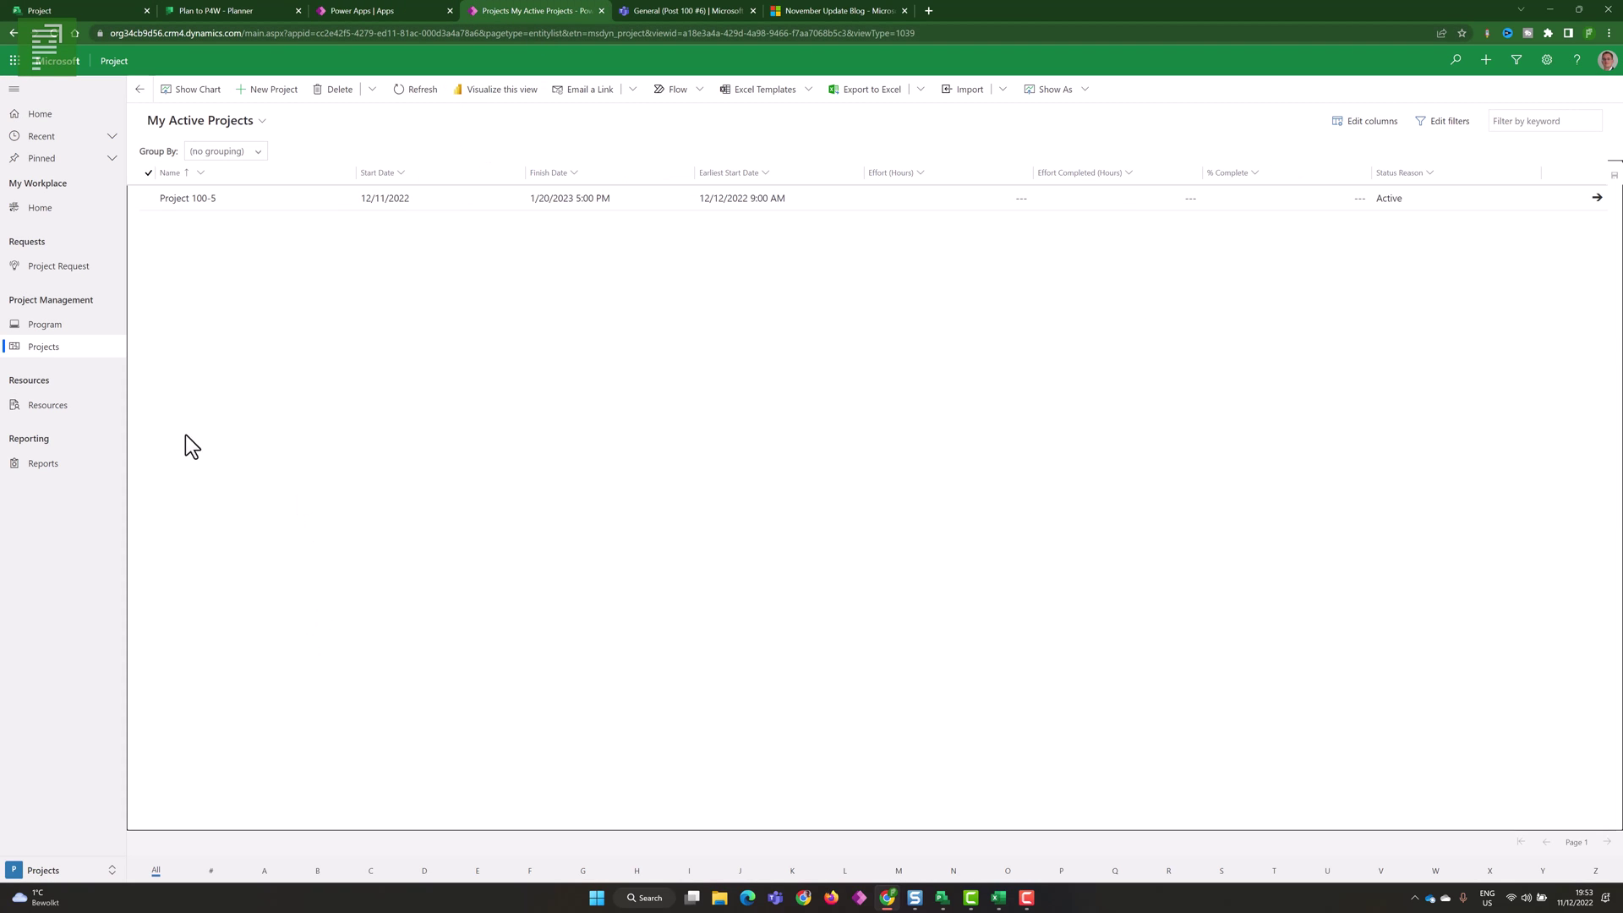
click(65, 414)
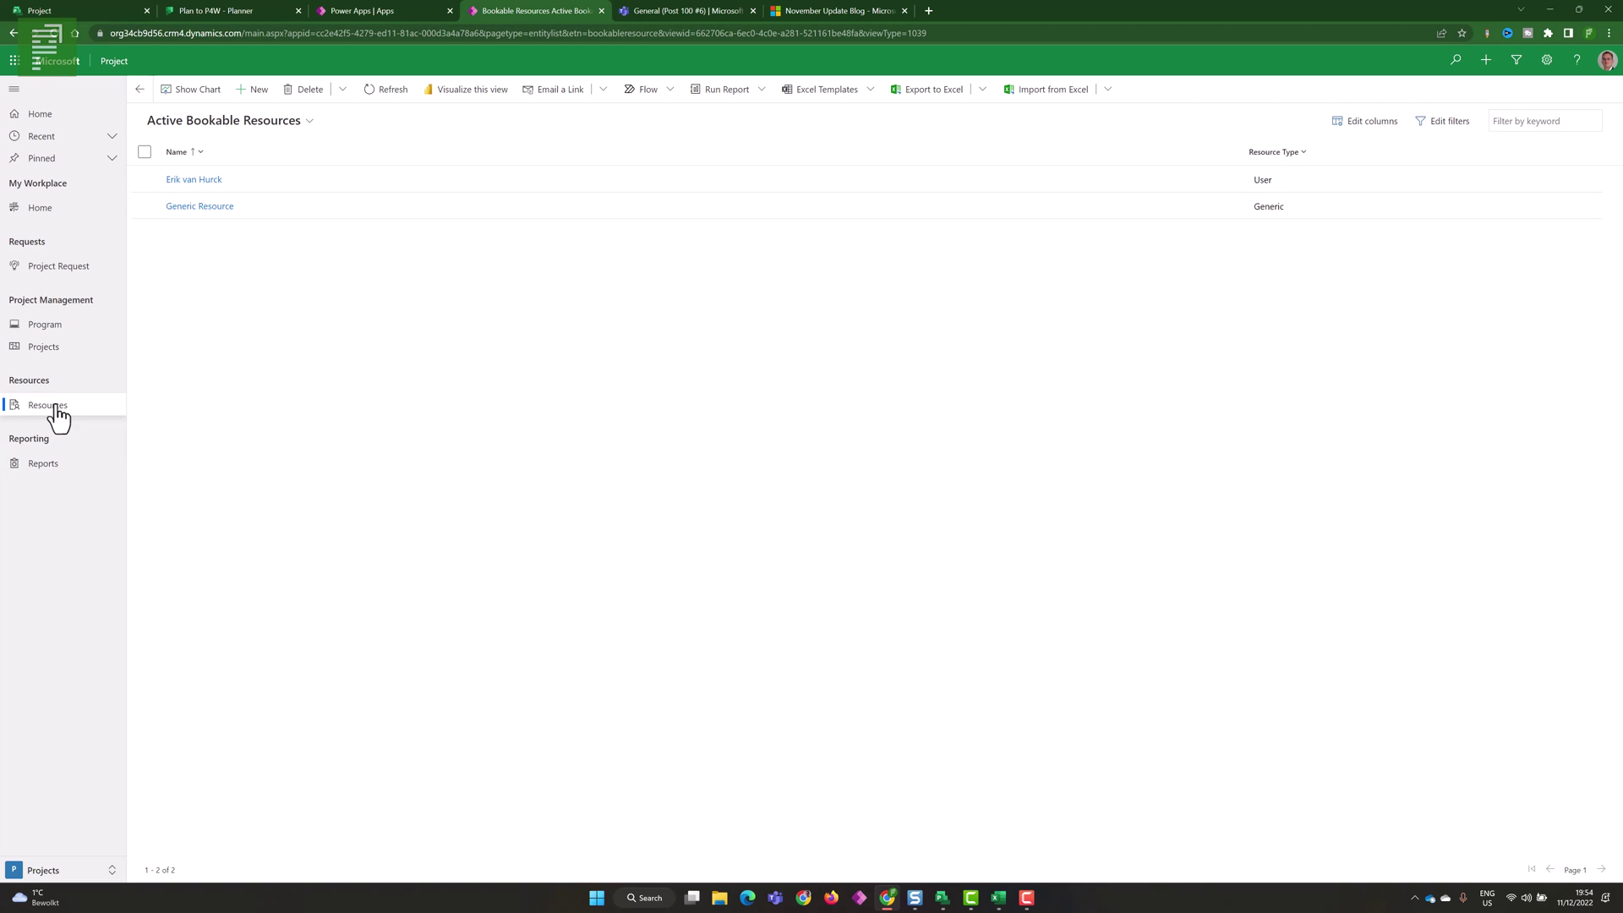
- Create and save a Generic bookable resource named 'New Calendar'
click(248, 105)
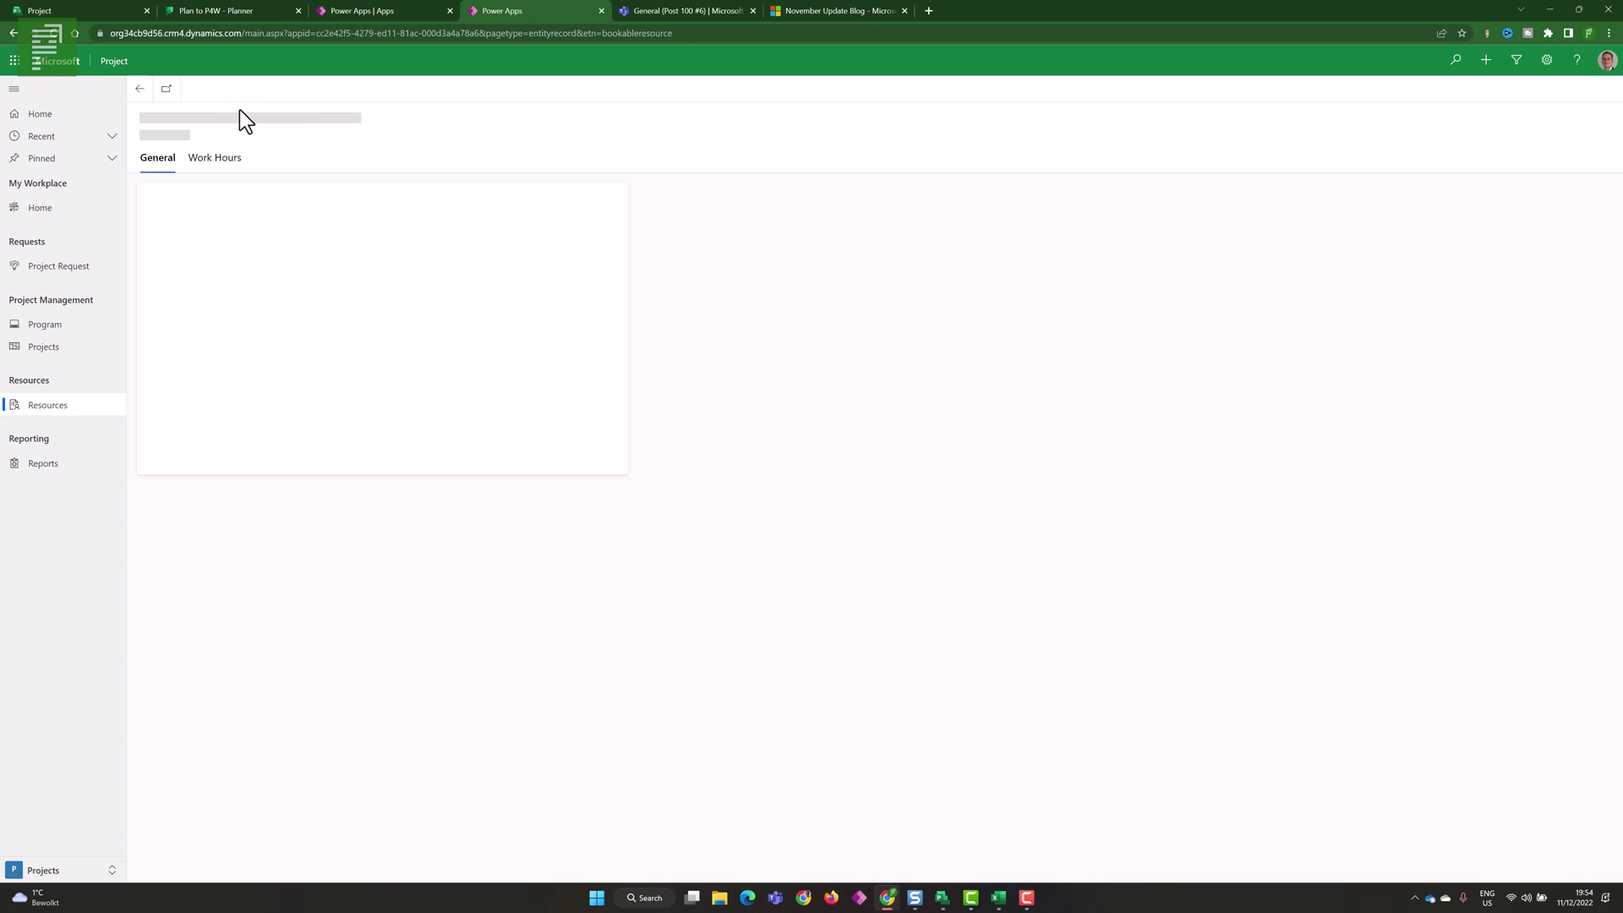
click(277, 199)
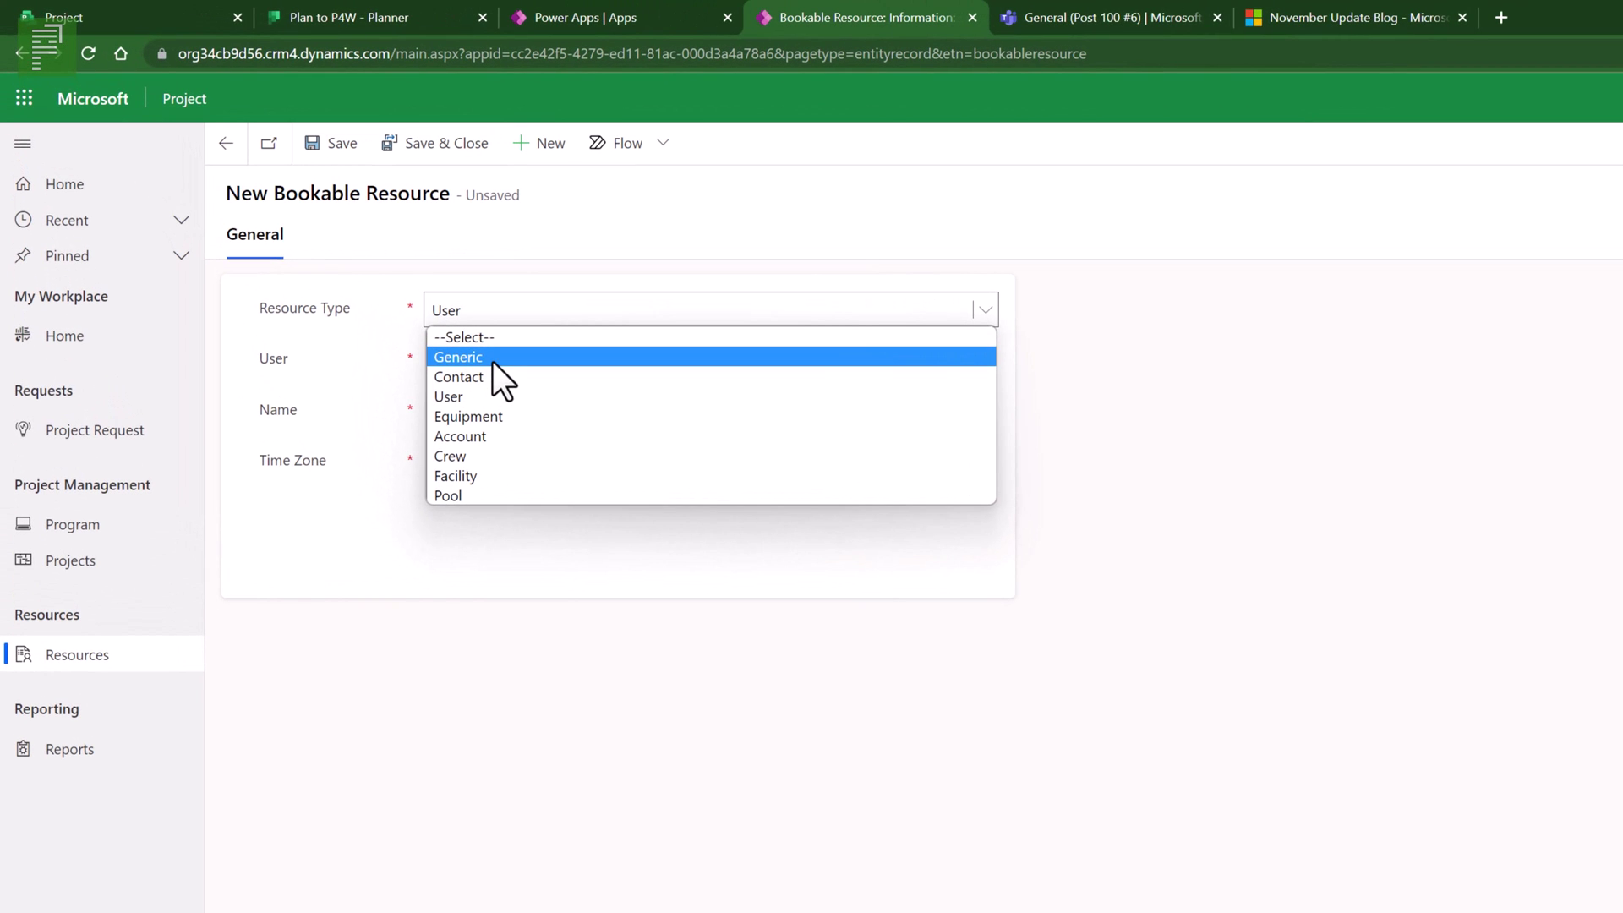
click(493, 358)
click(490, 362)
text(New Calendar)
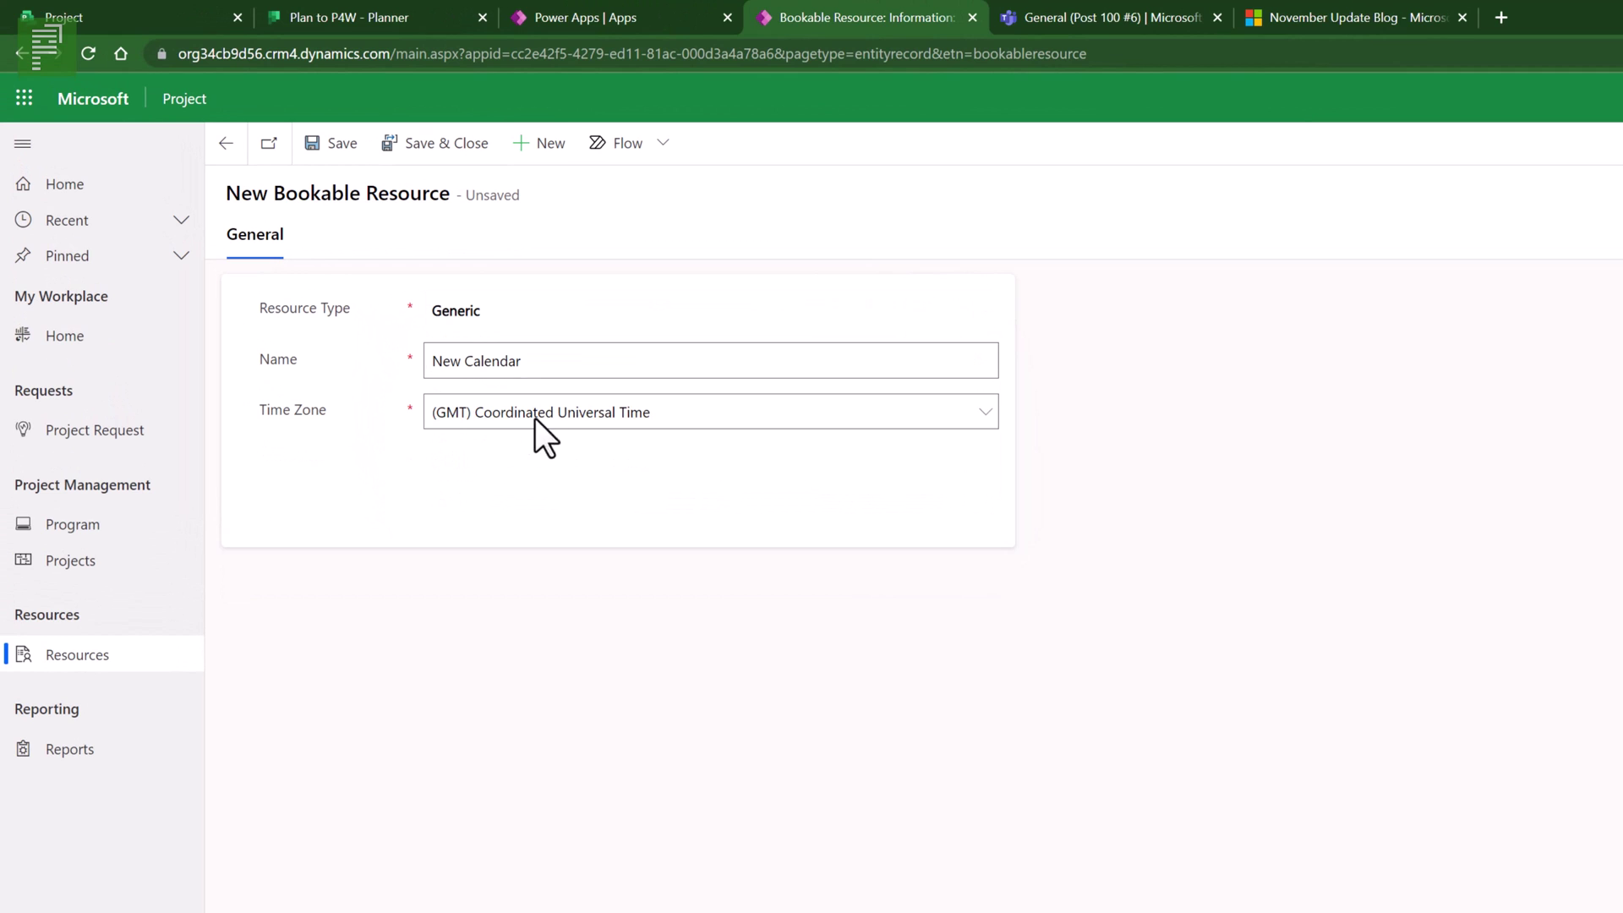
click(556, 470)
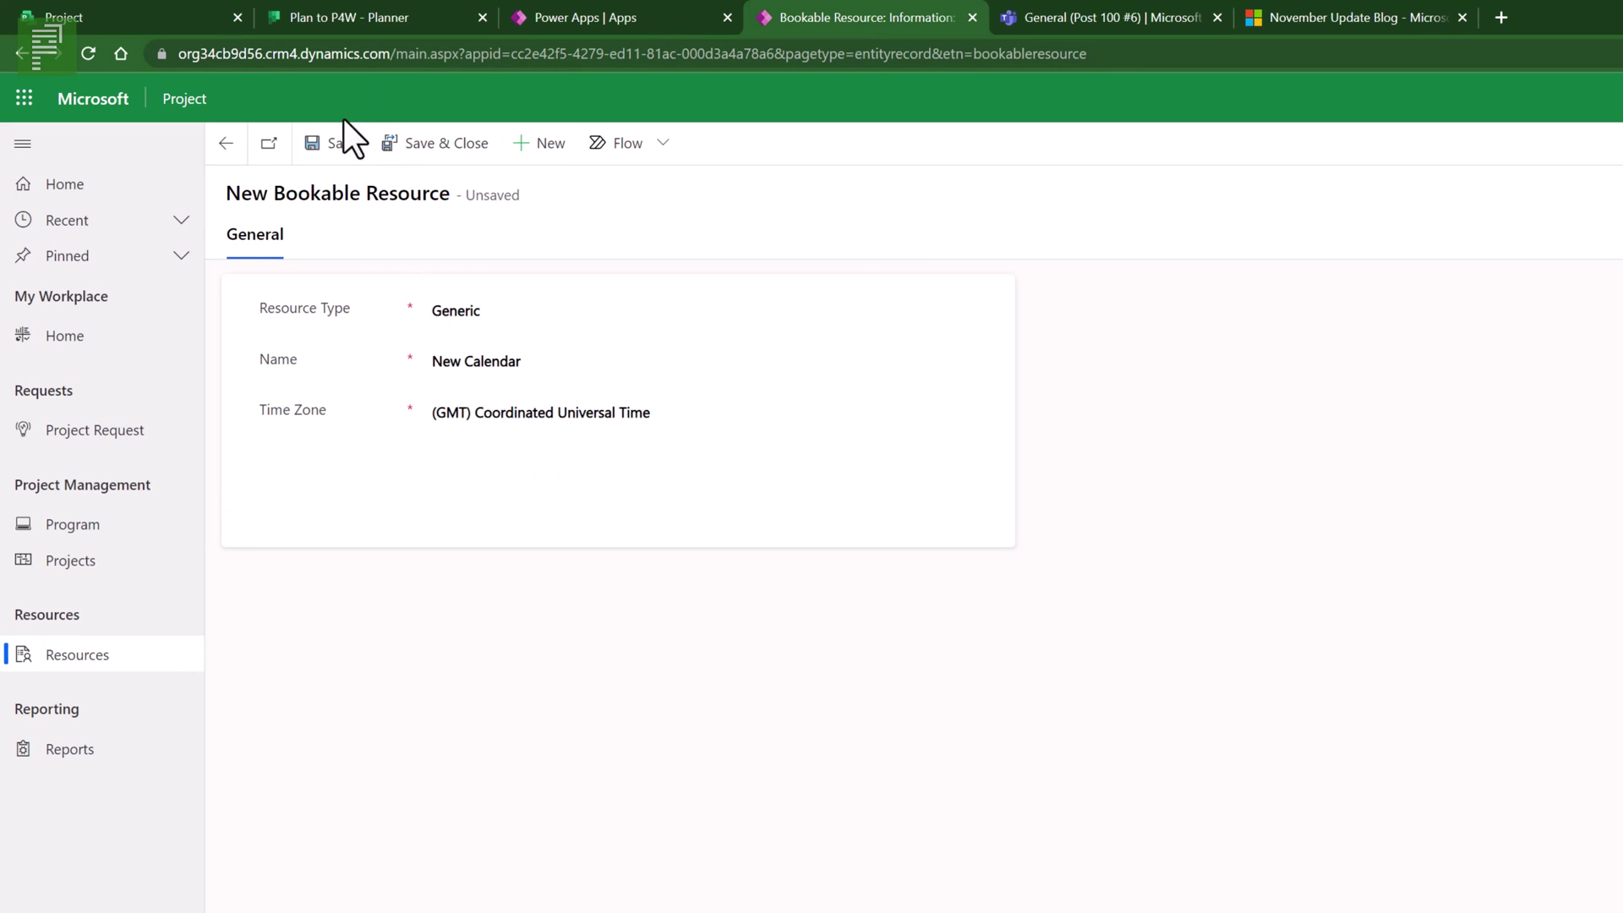
click(342, 143)
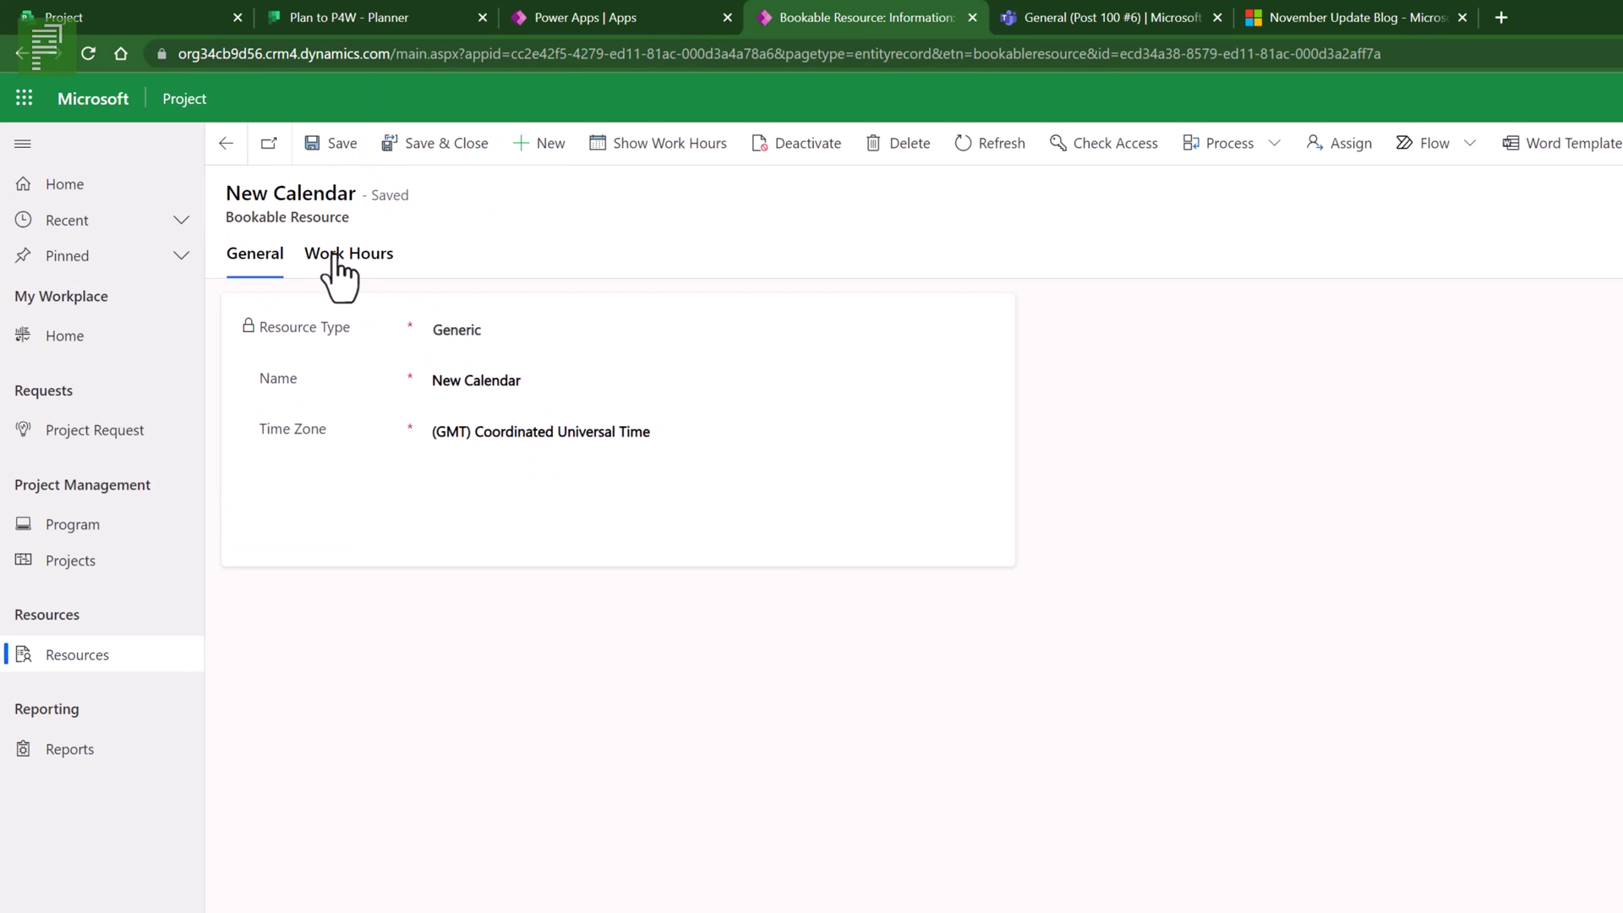
- Edit New Calendar's recurring work-hours series to drop Friday, leaving Monday–Thursday working days
click(340, 262)
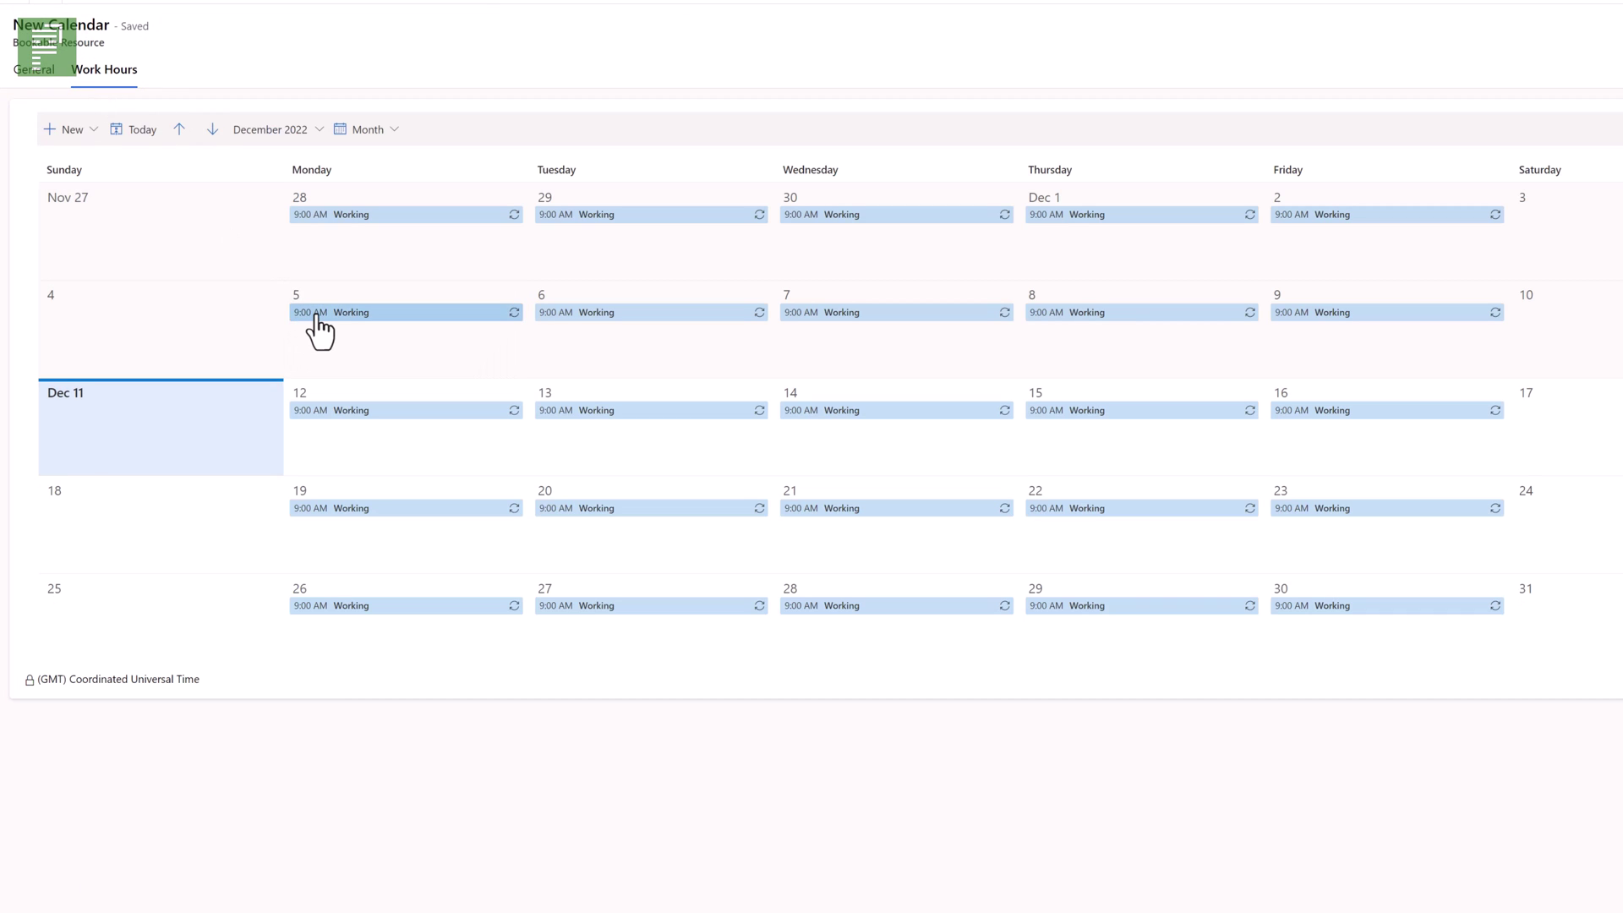
click(318, 314)
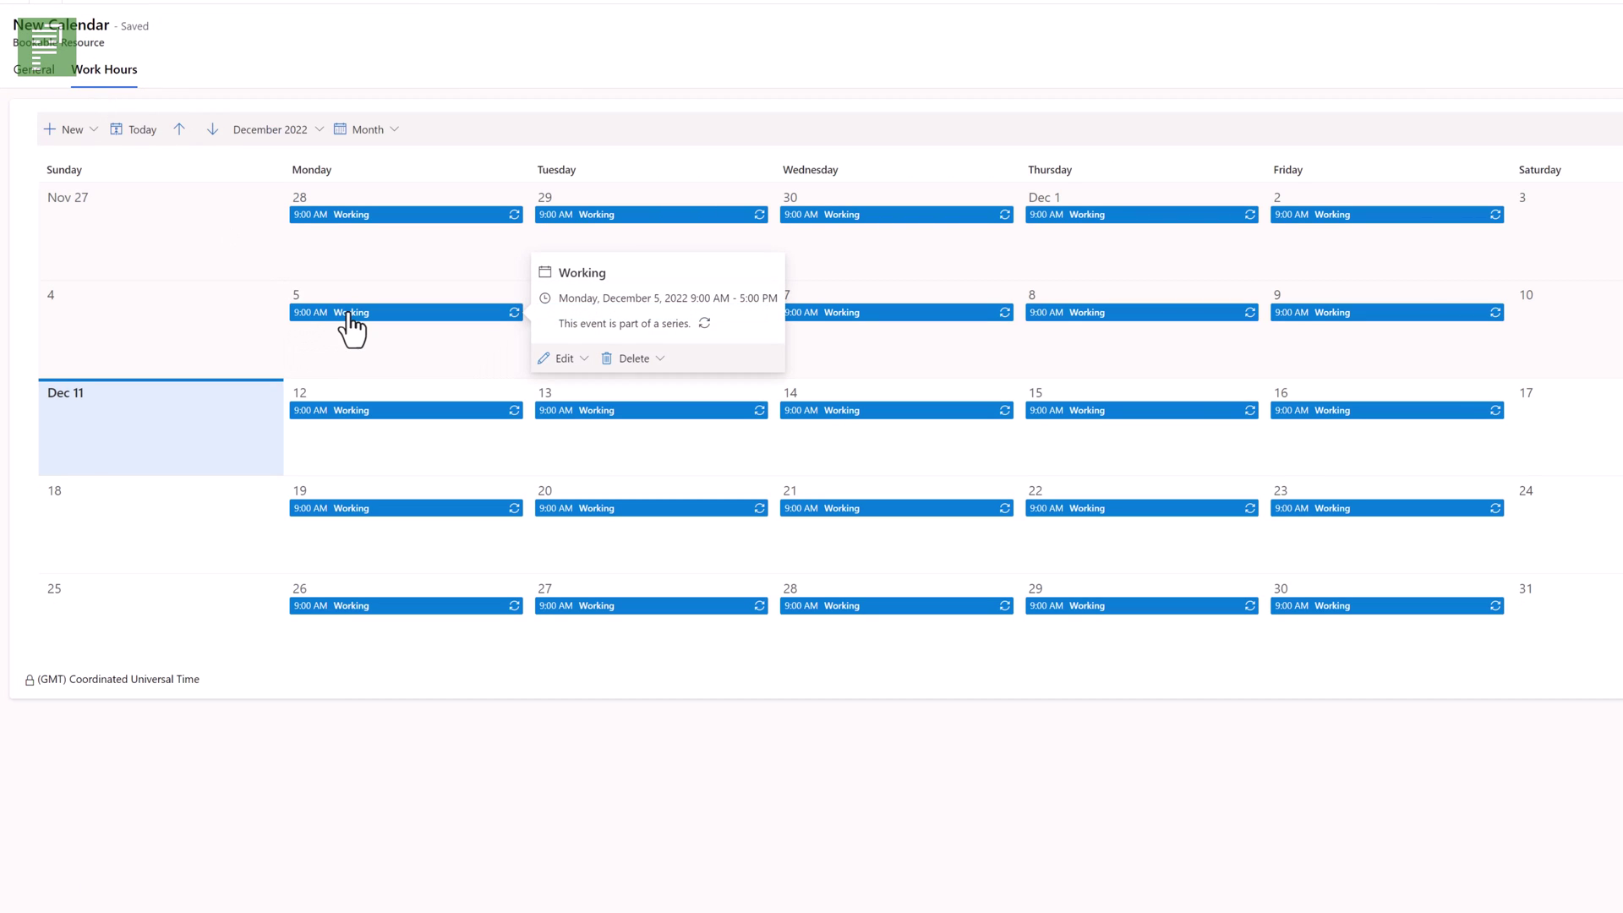
click(575, 359)
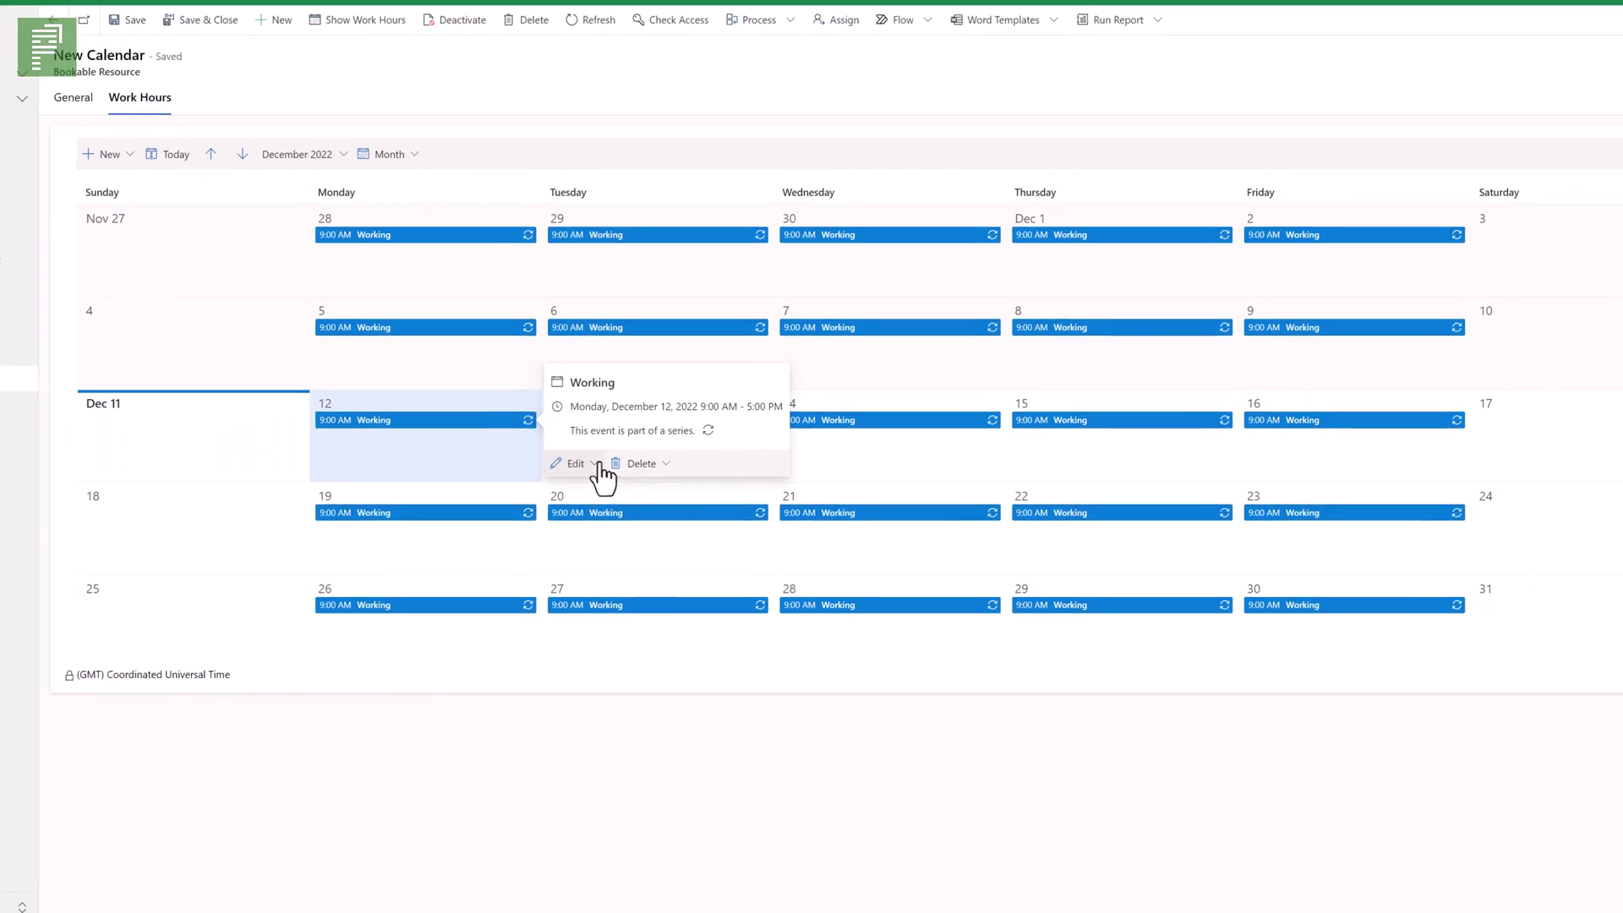
click(597, 465)
click(612, 529)
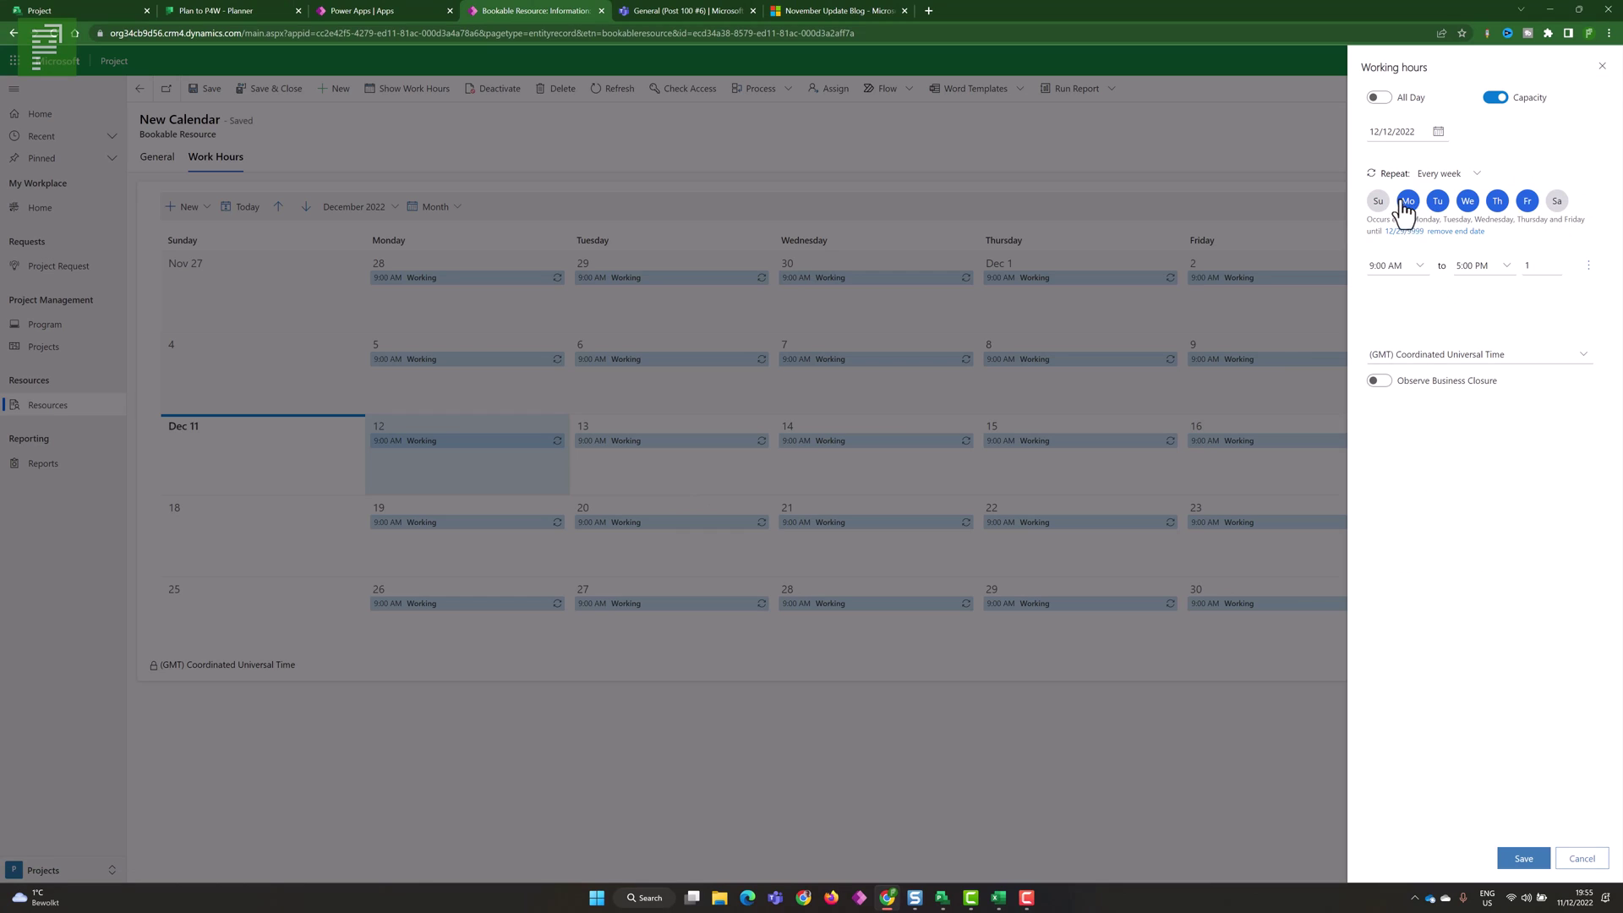
click(1526, 201)
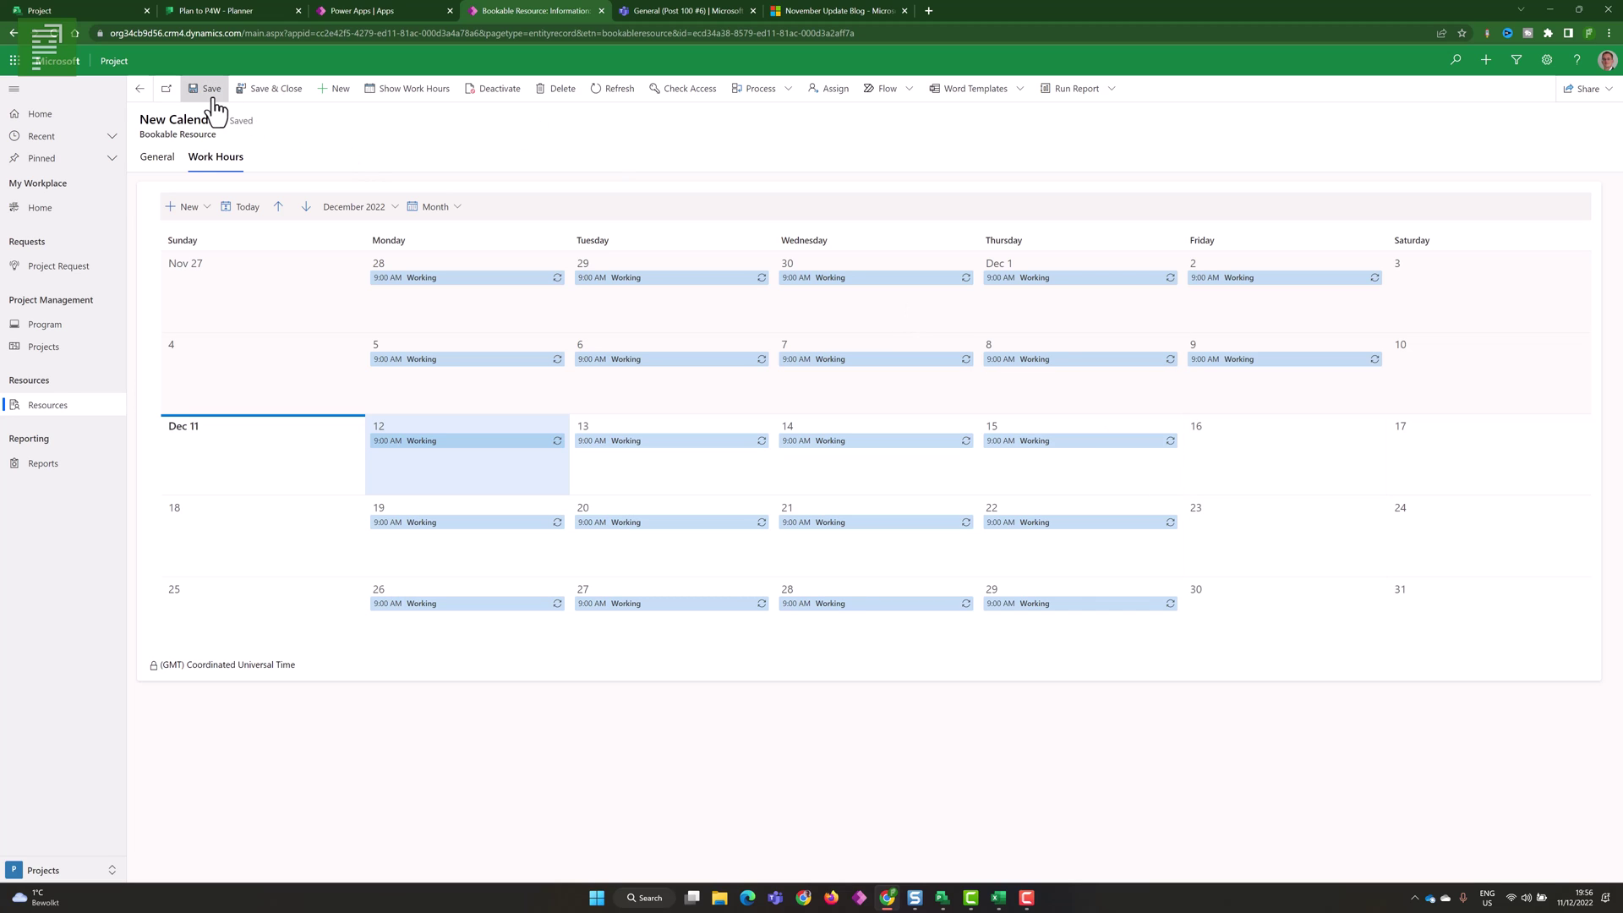
click(159, 162)
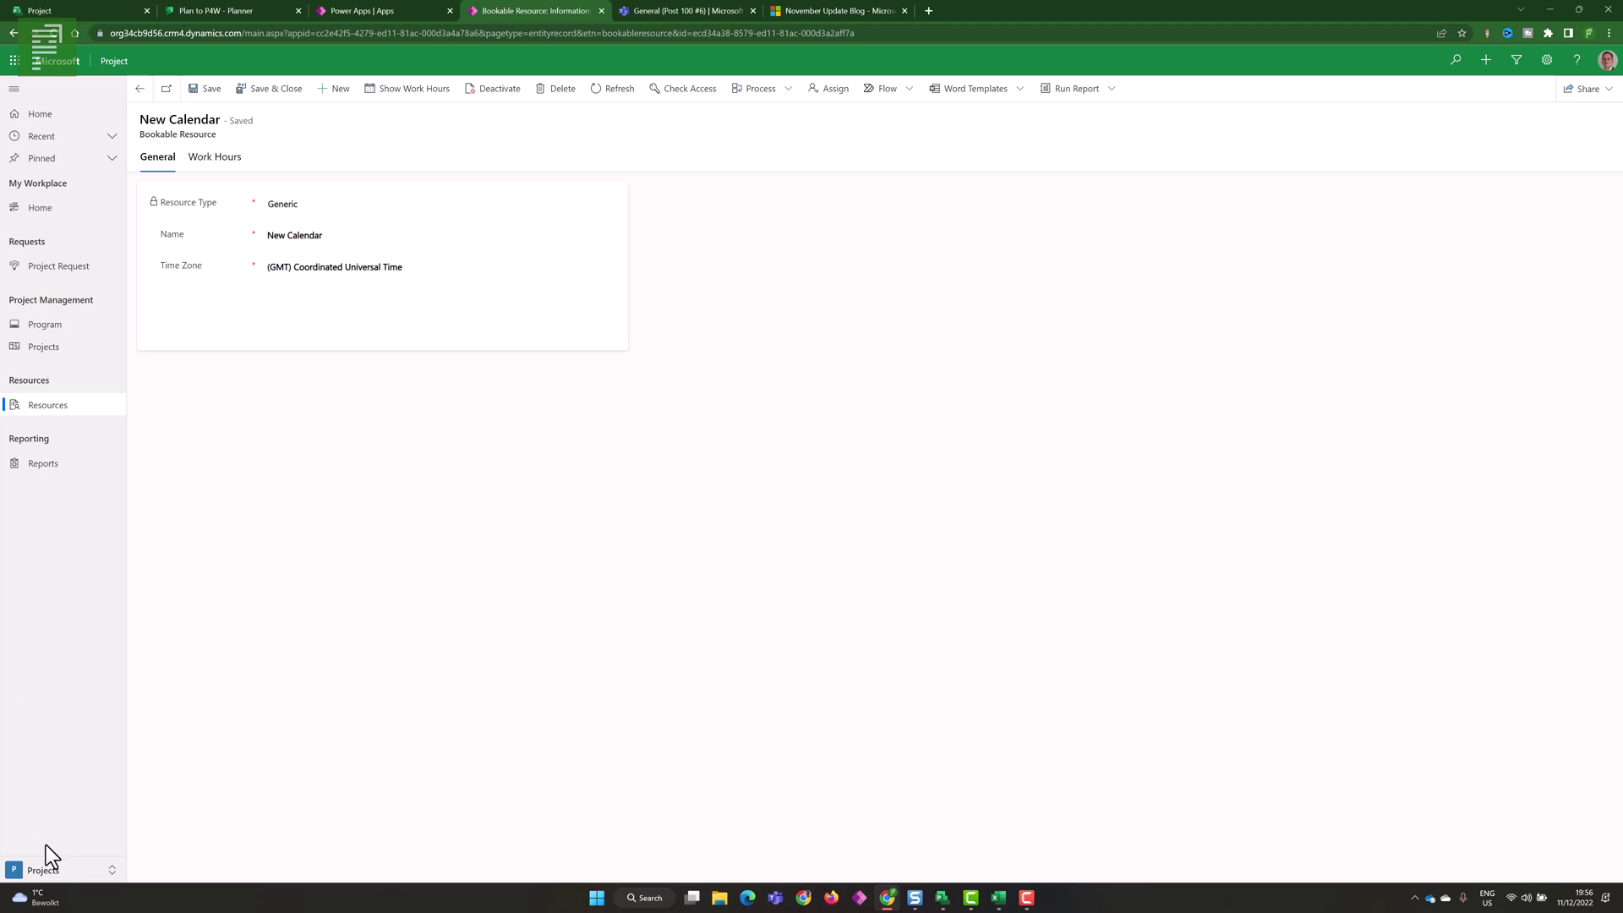
- In Settings, create and save a 'New Calendar' work-hours template based on the New Calendar resource
click(49, 871)
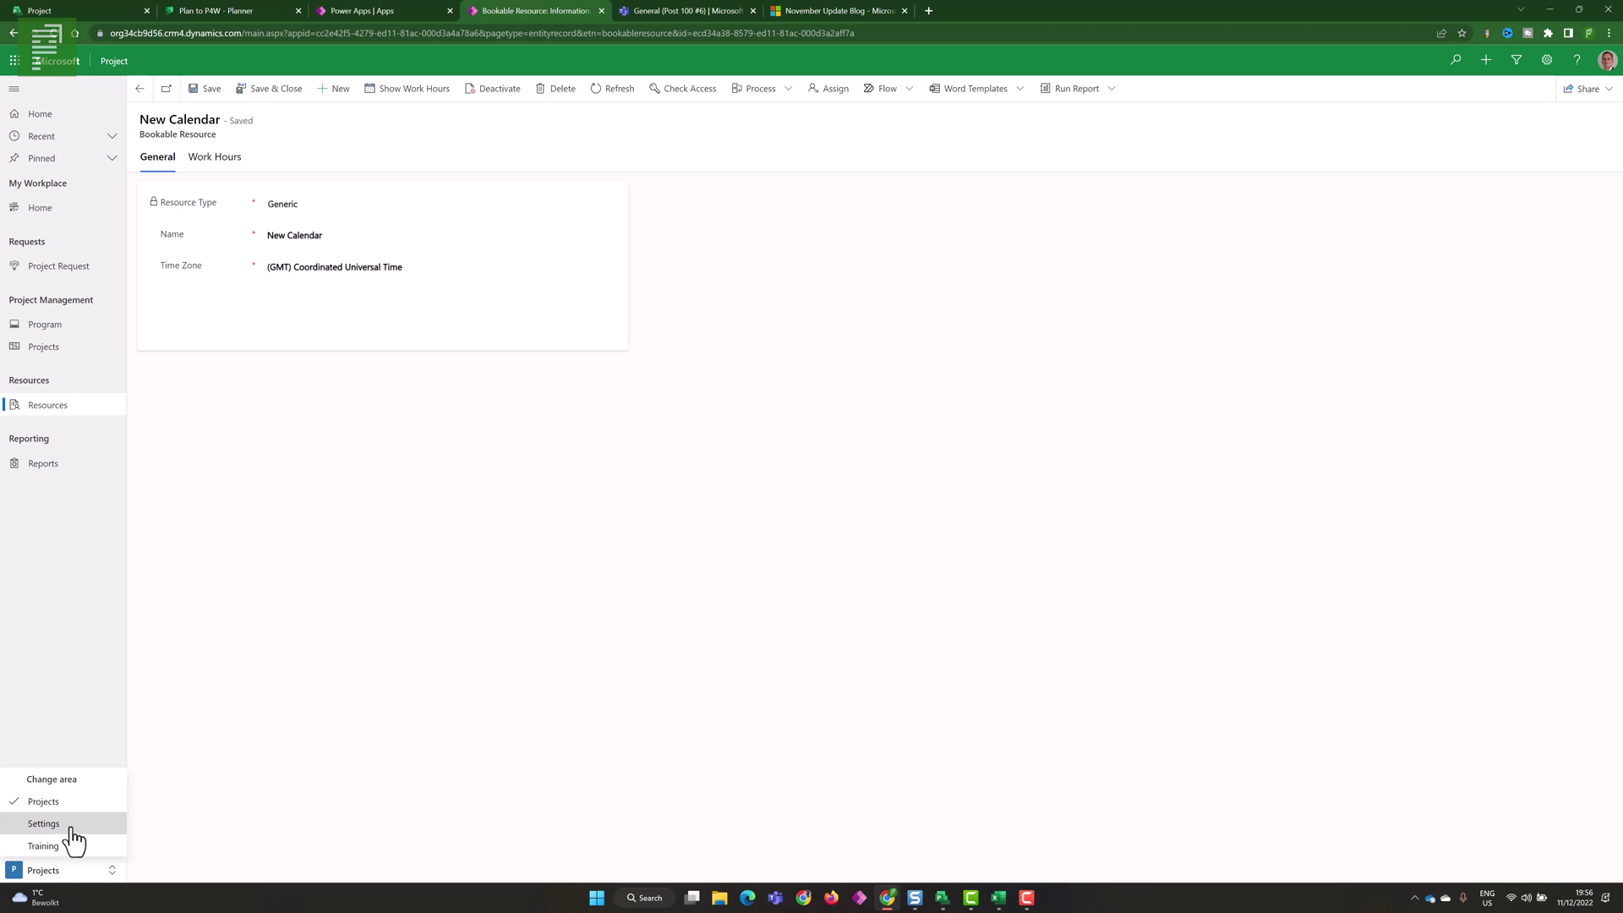
click(50, 823)
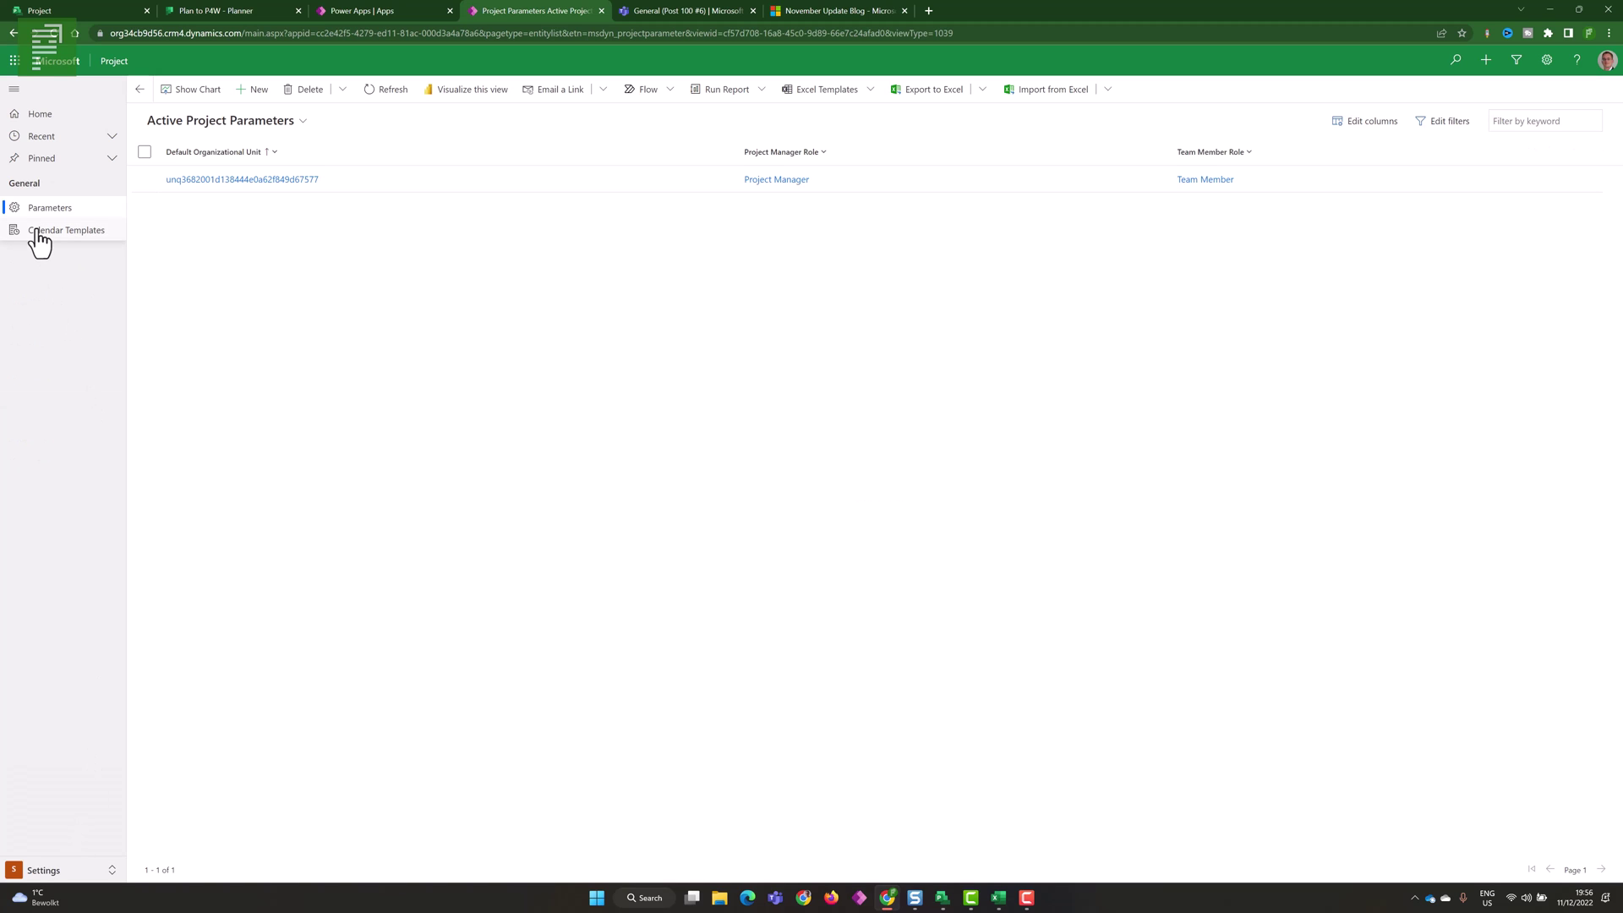
click(38, 234)
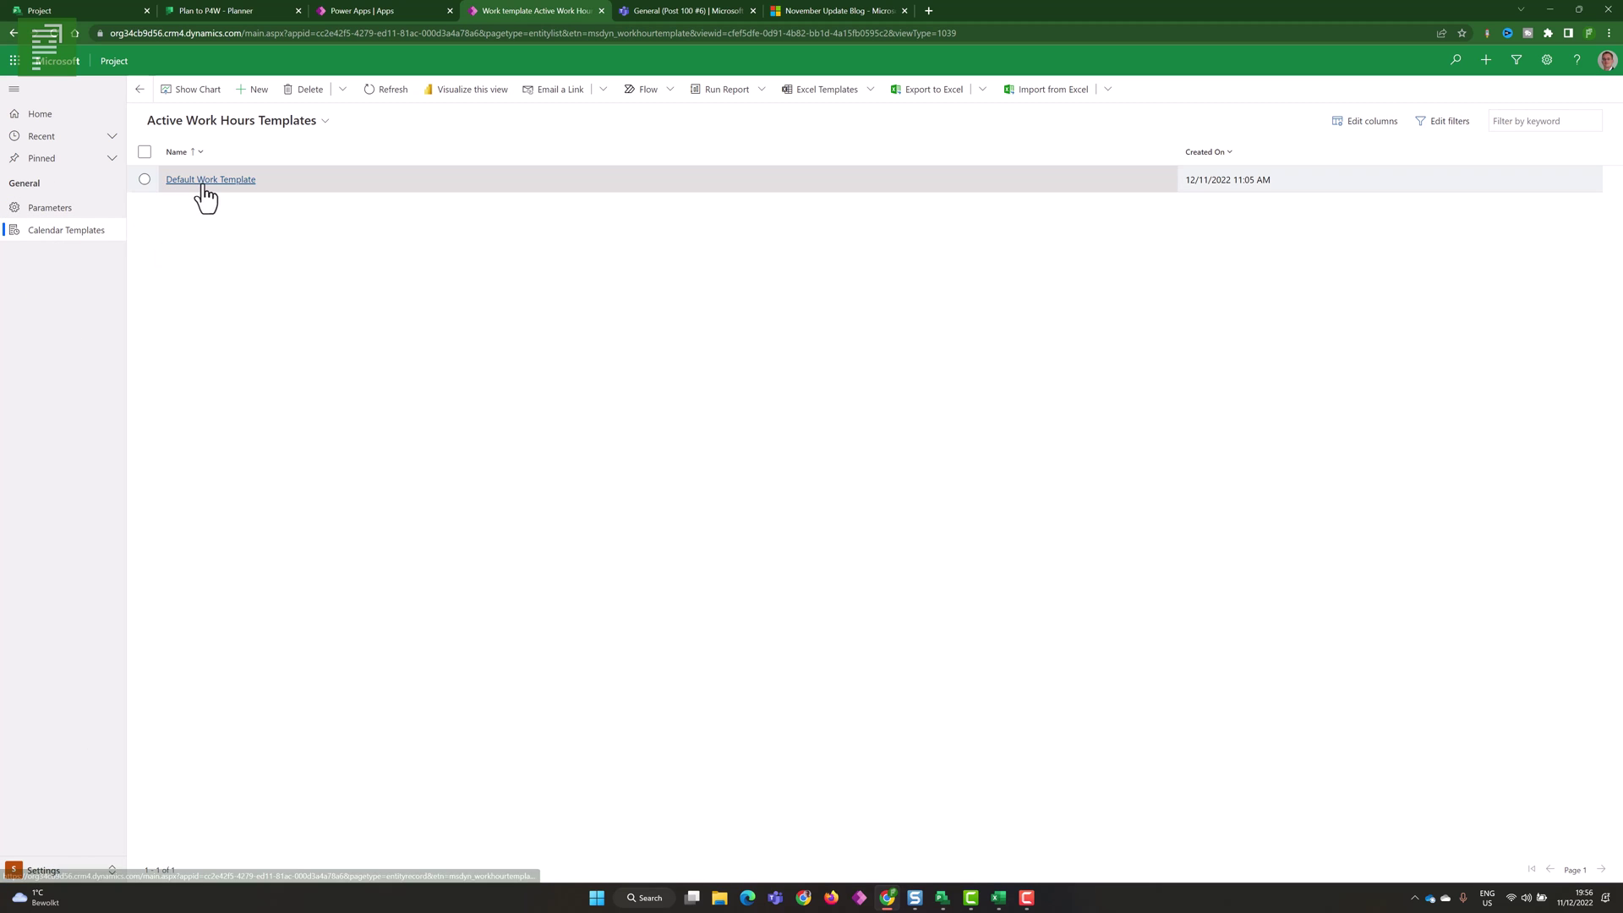
click(256, 93)
click(276, 193)
text(New Calendar)
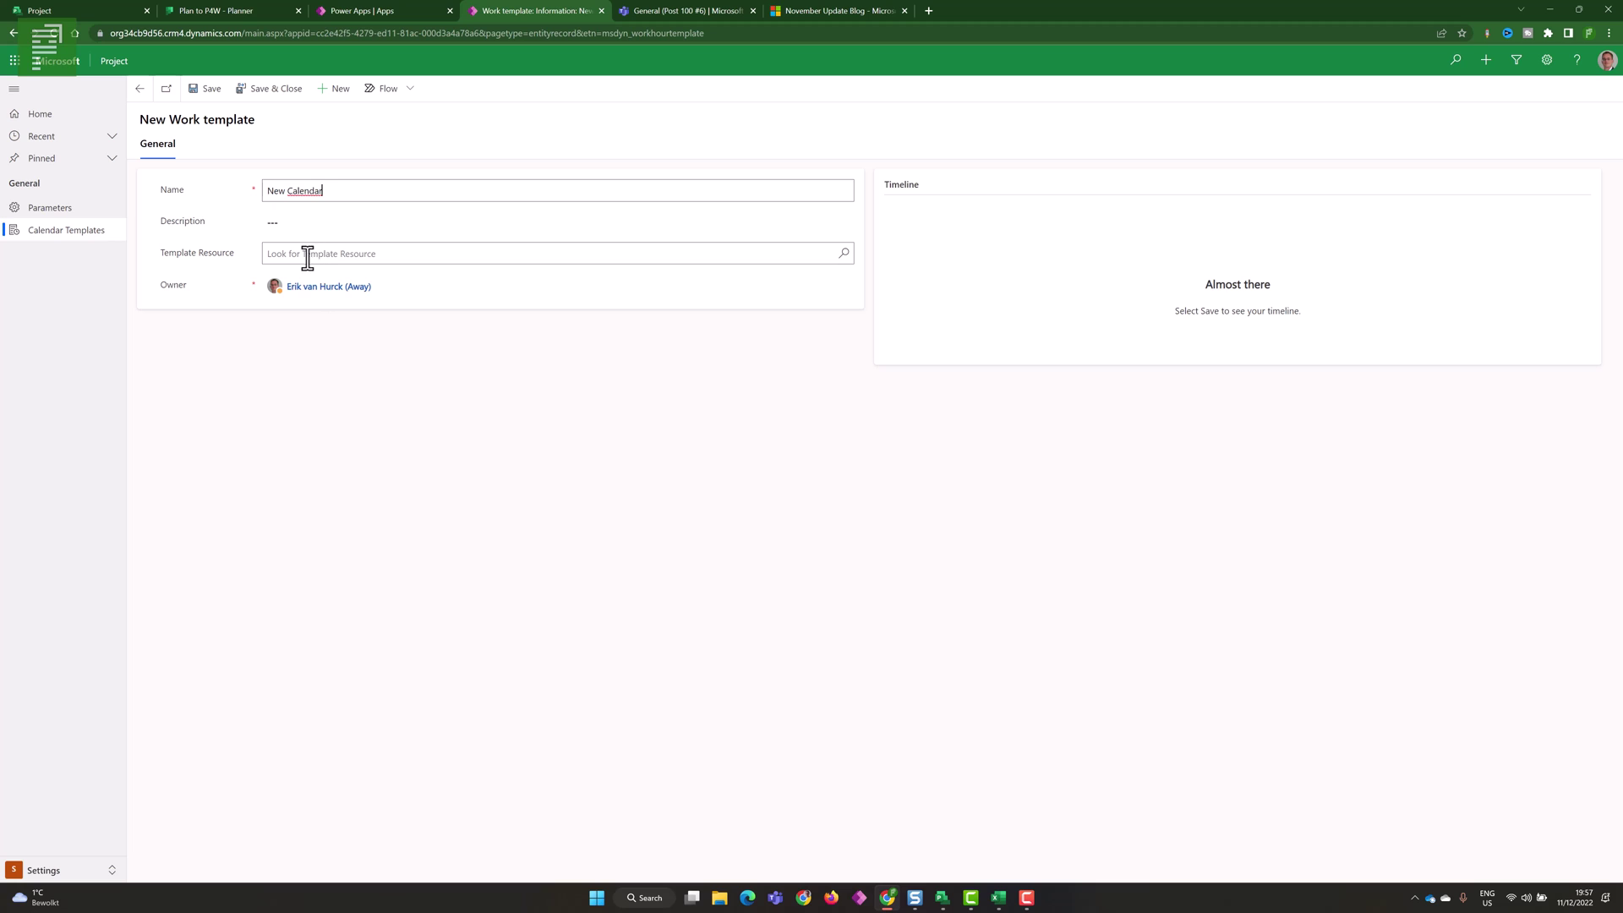
click(318, 253)
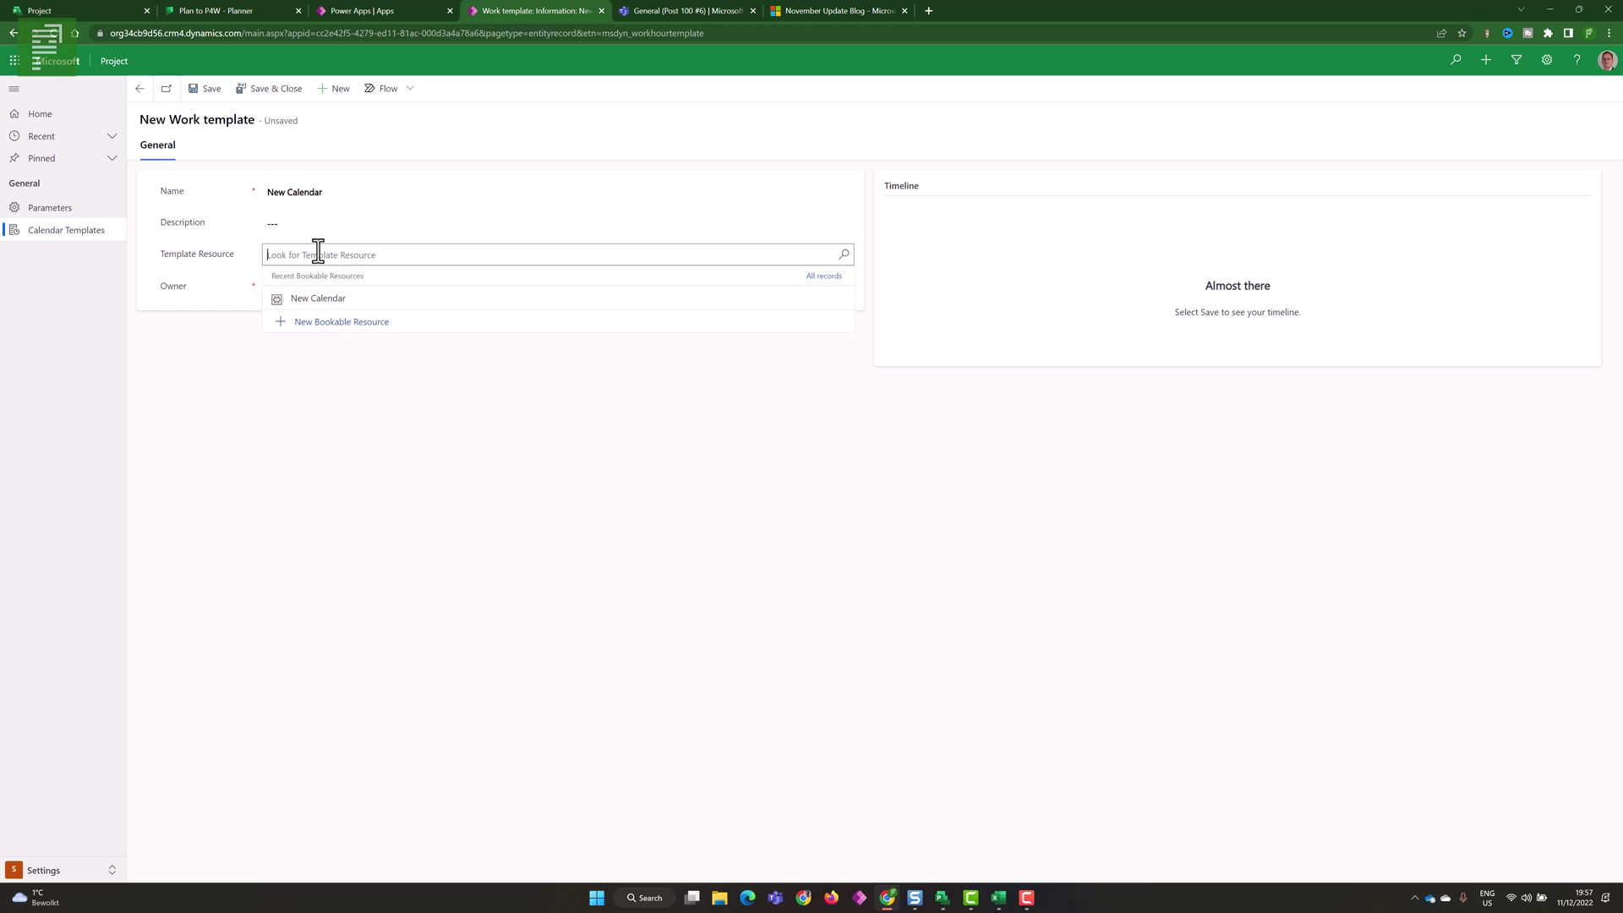
click(326, 301)
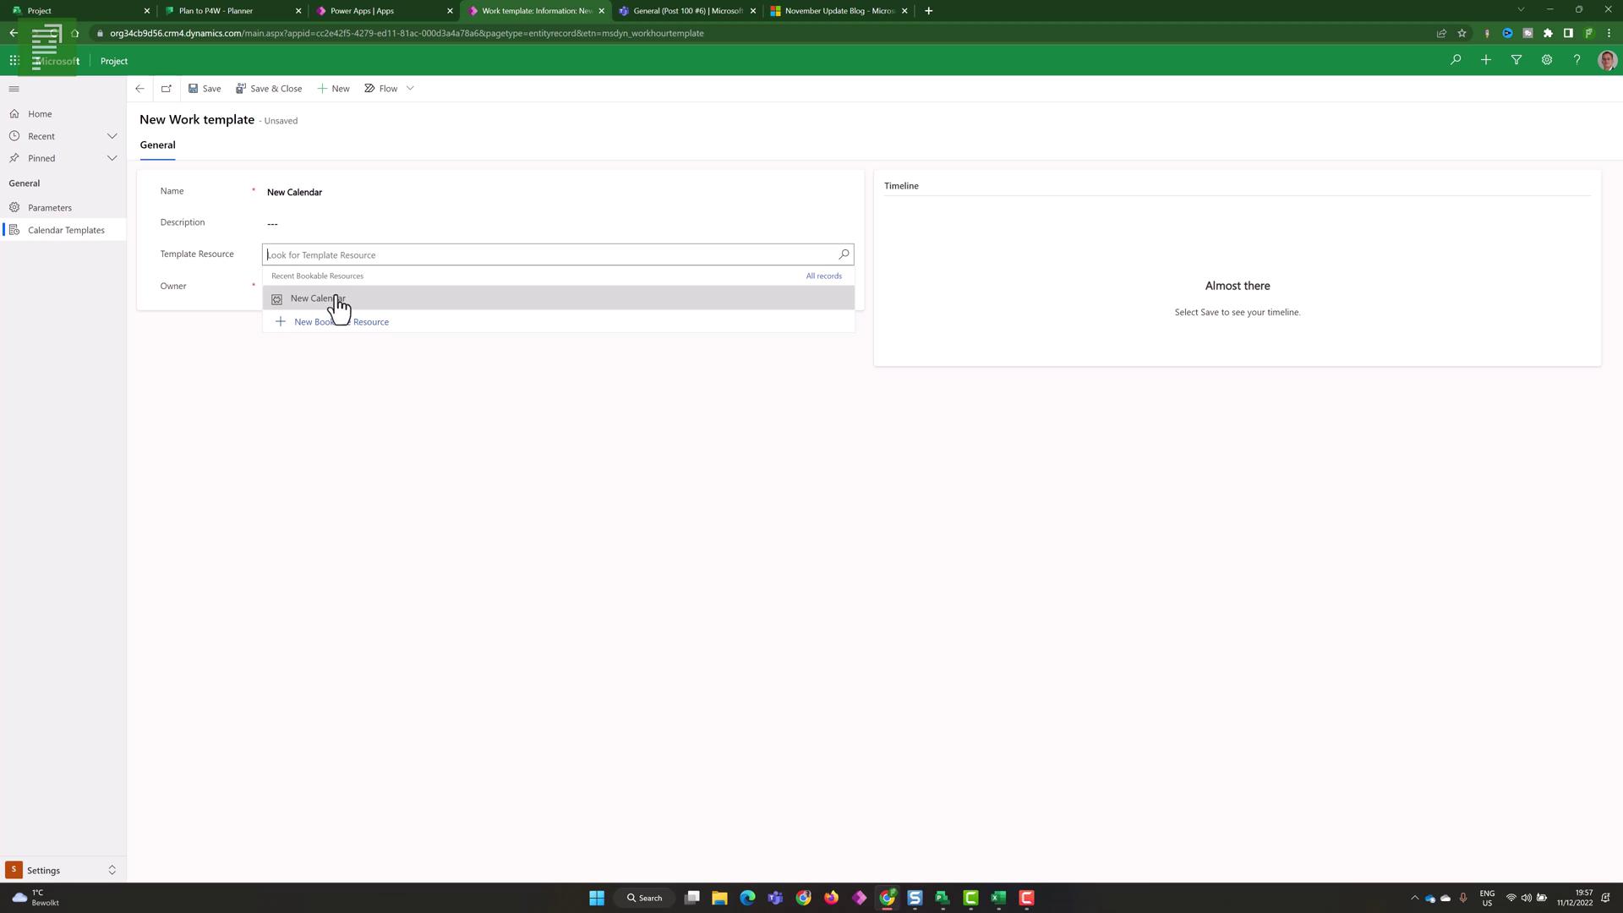
click(361, 360)
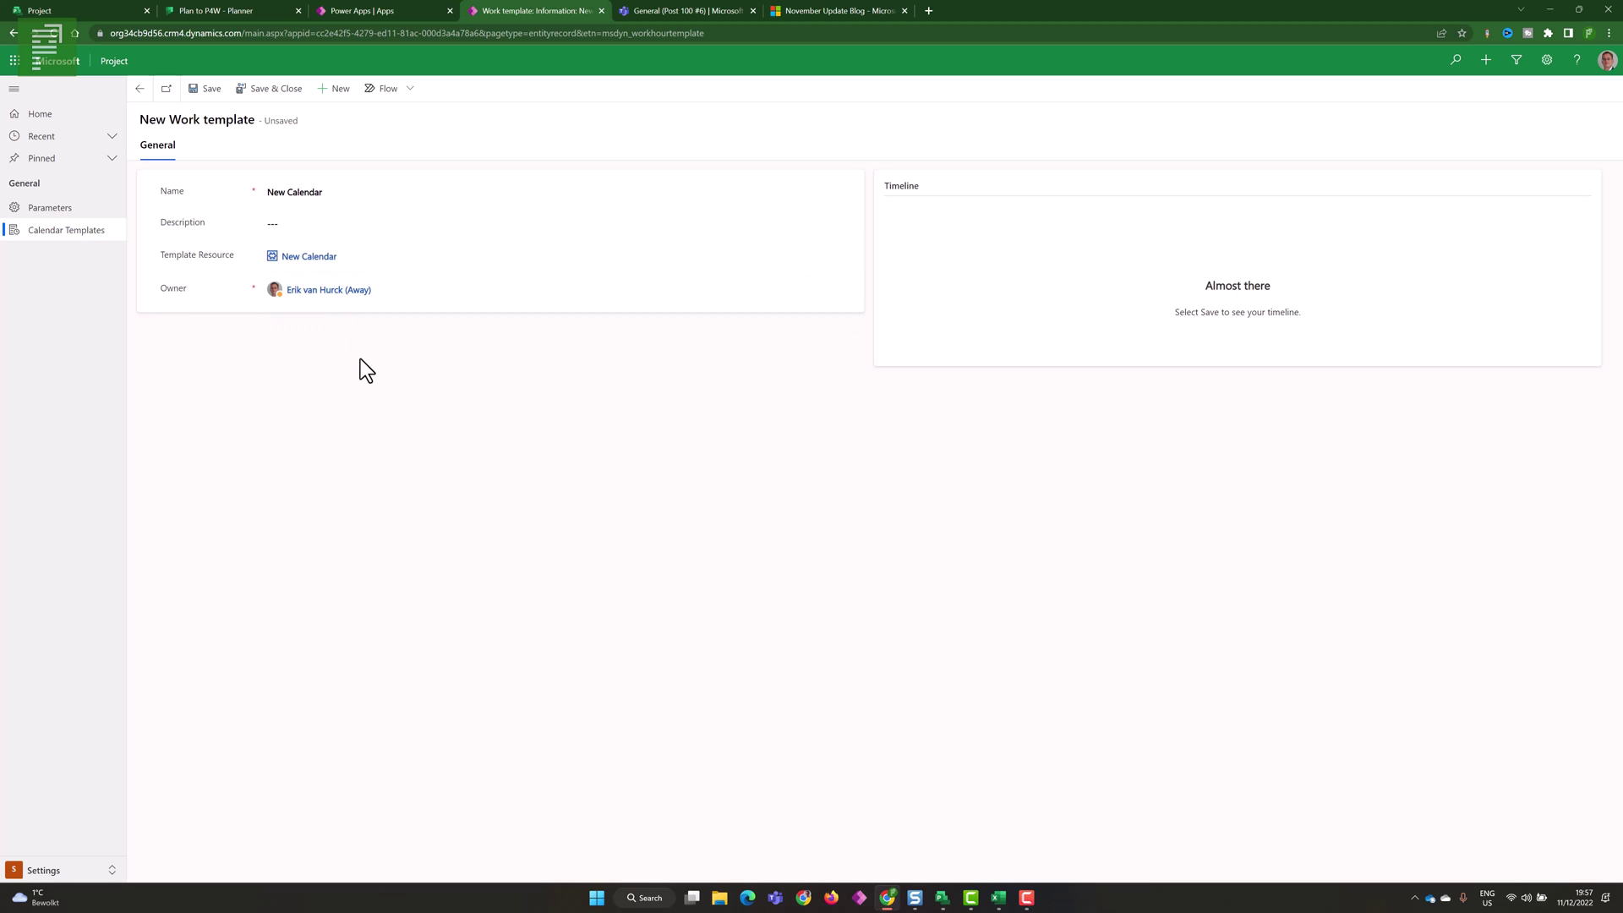
click(211, 90)
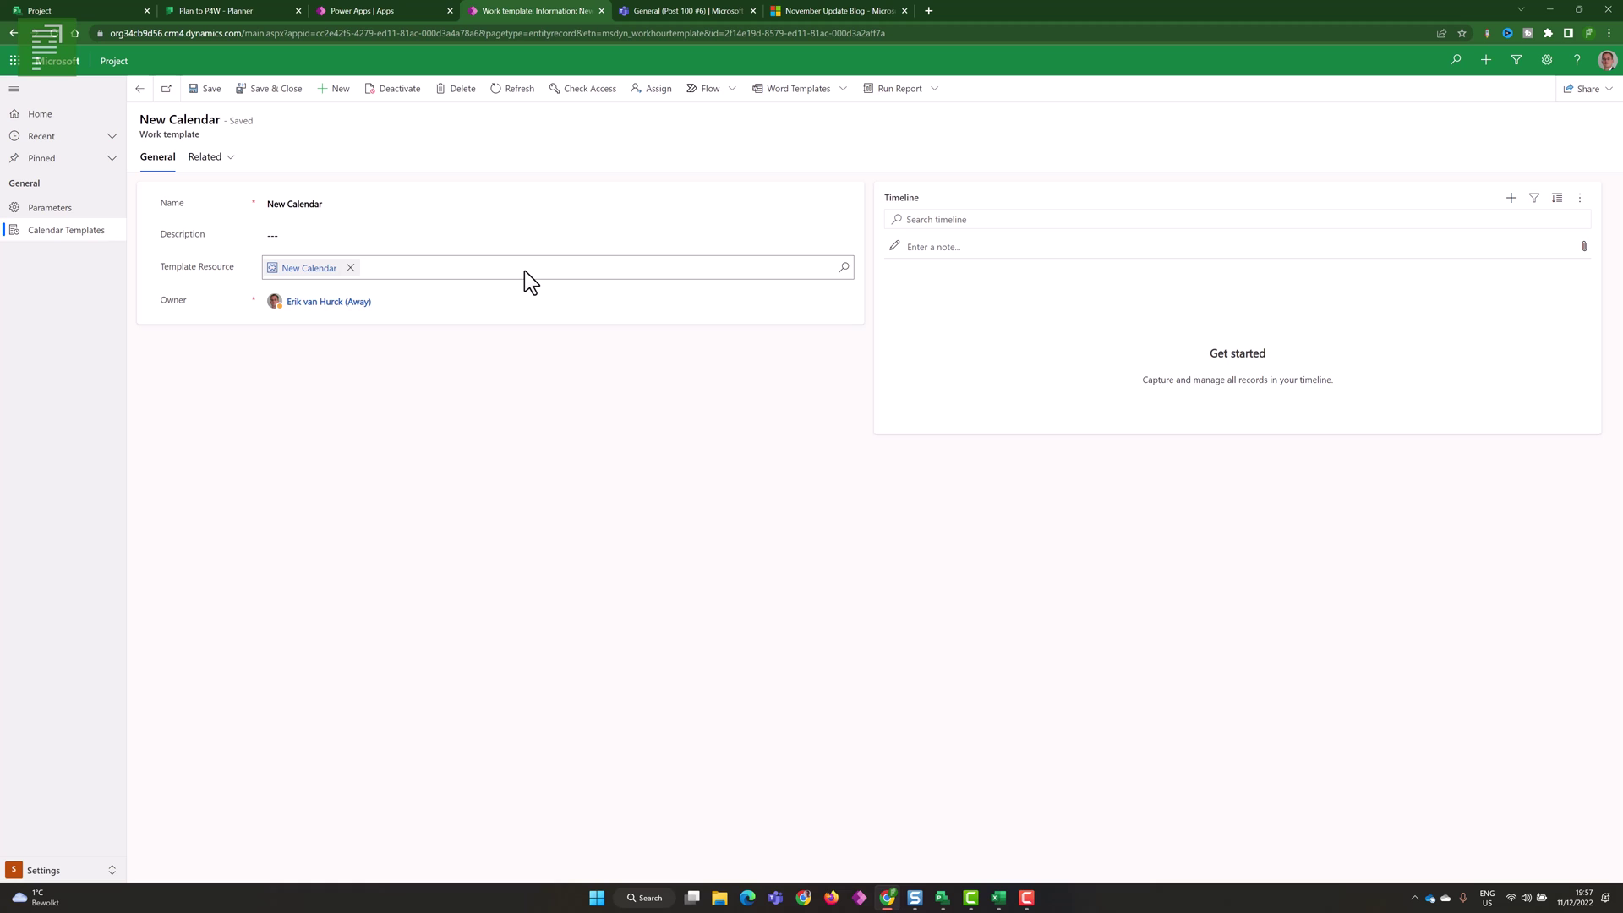
click(90, 864)
- Open the Project 100-5 record from the active projects list and look over its tasks
click(99, 801)
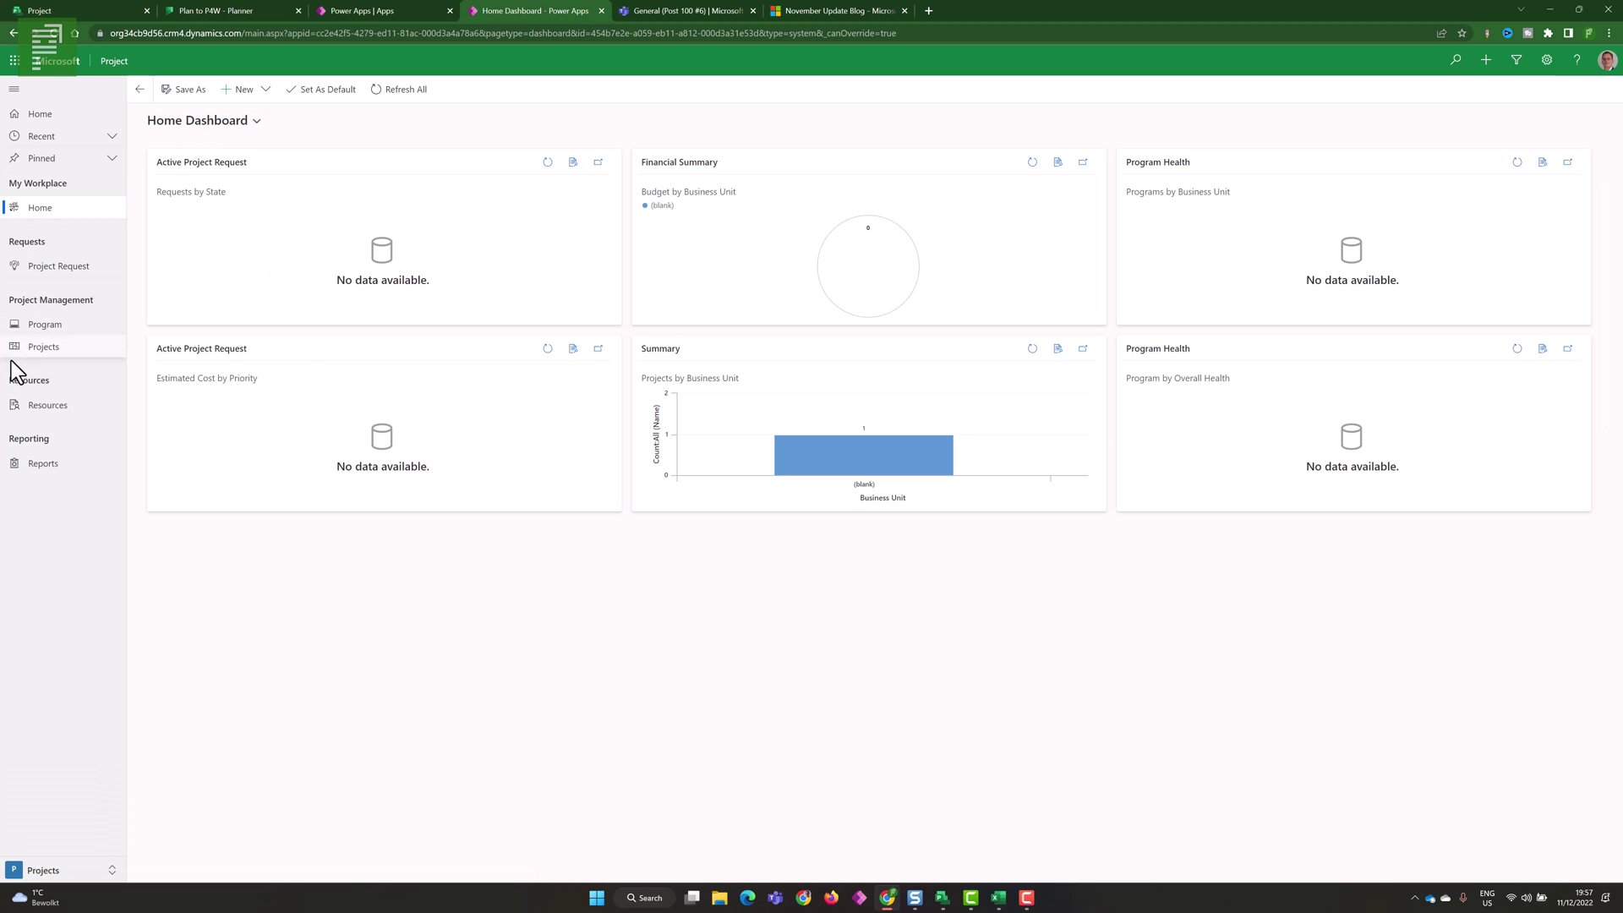
click(38, 349)
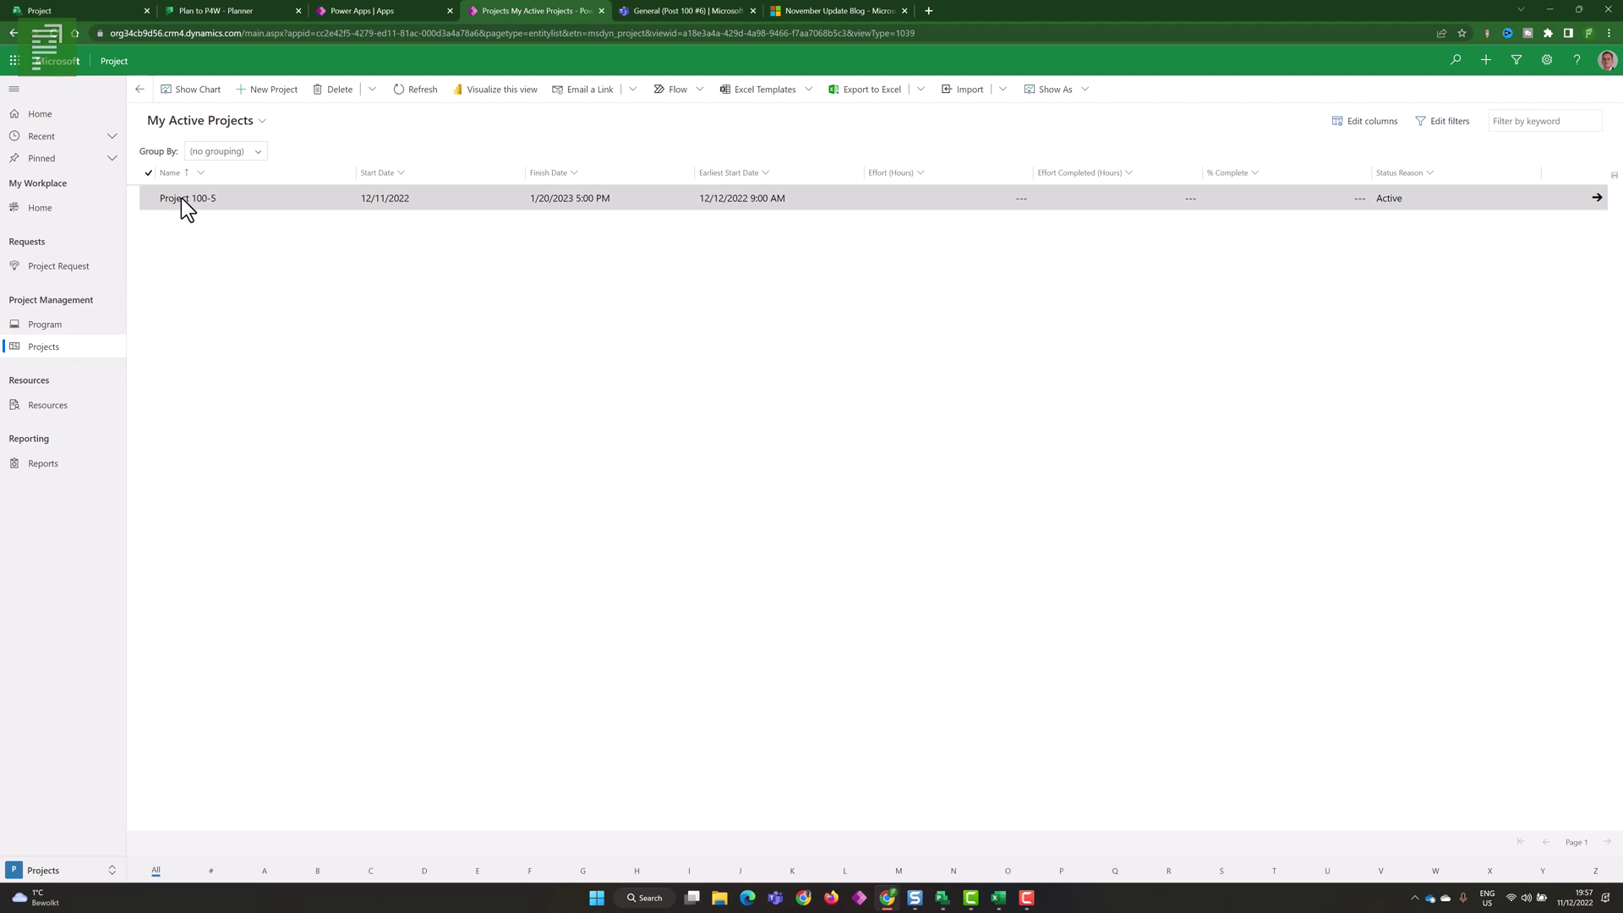
click(182, 205)
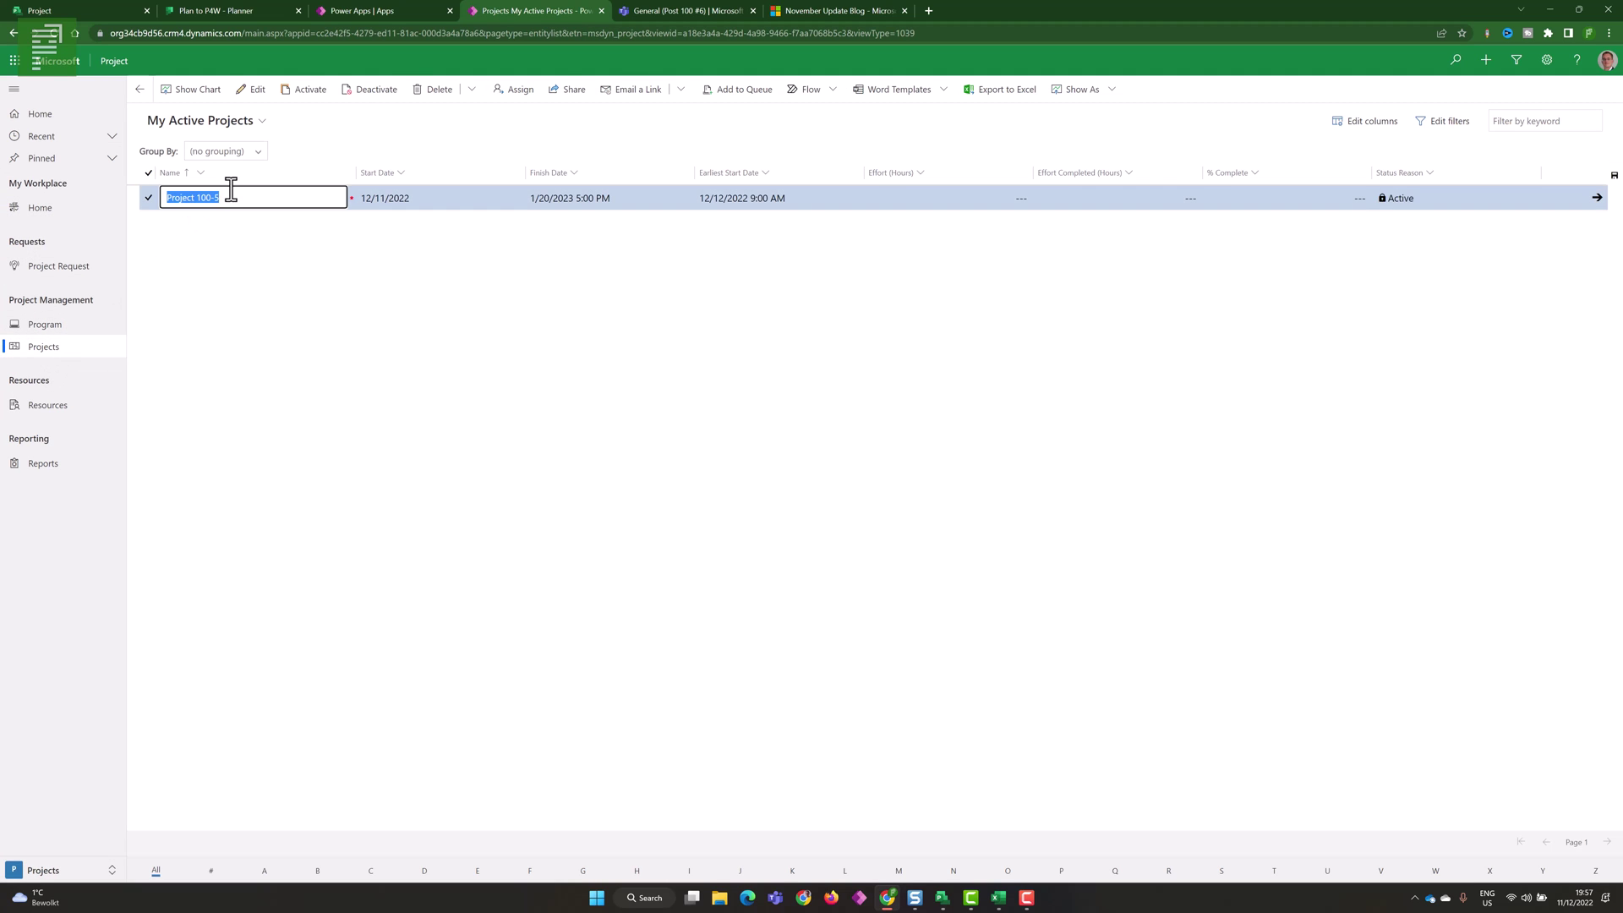
click(250, 94)
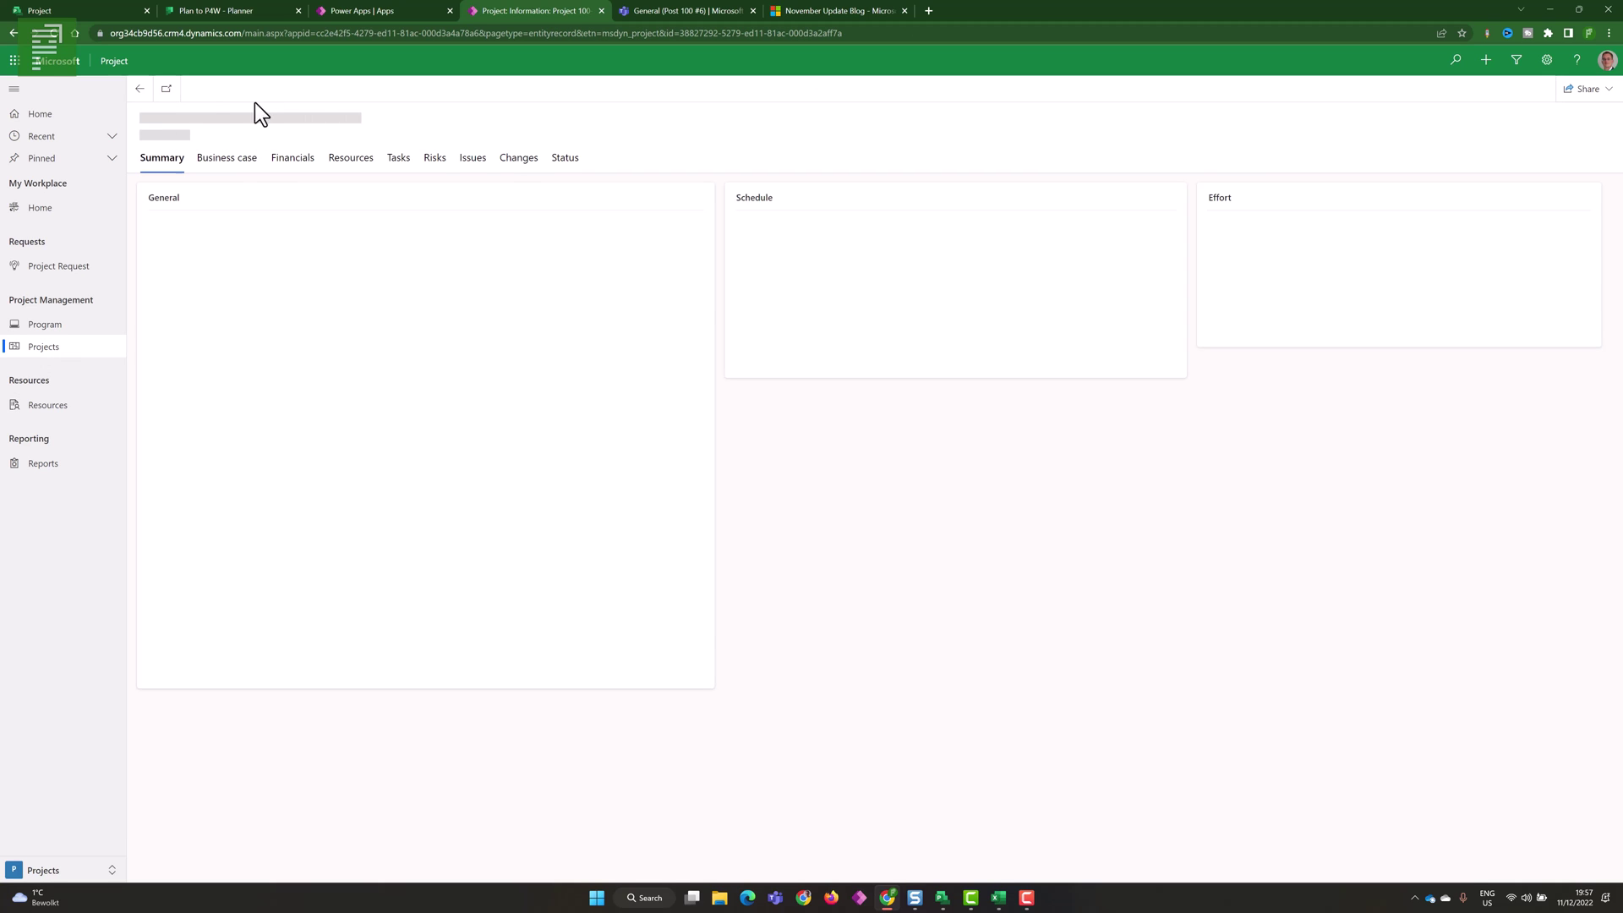
click(394, 159)
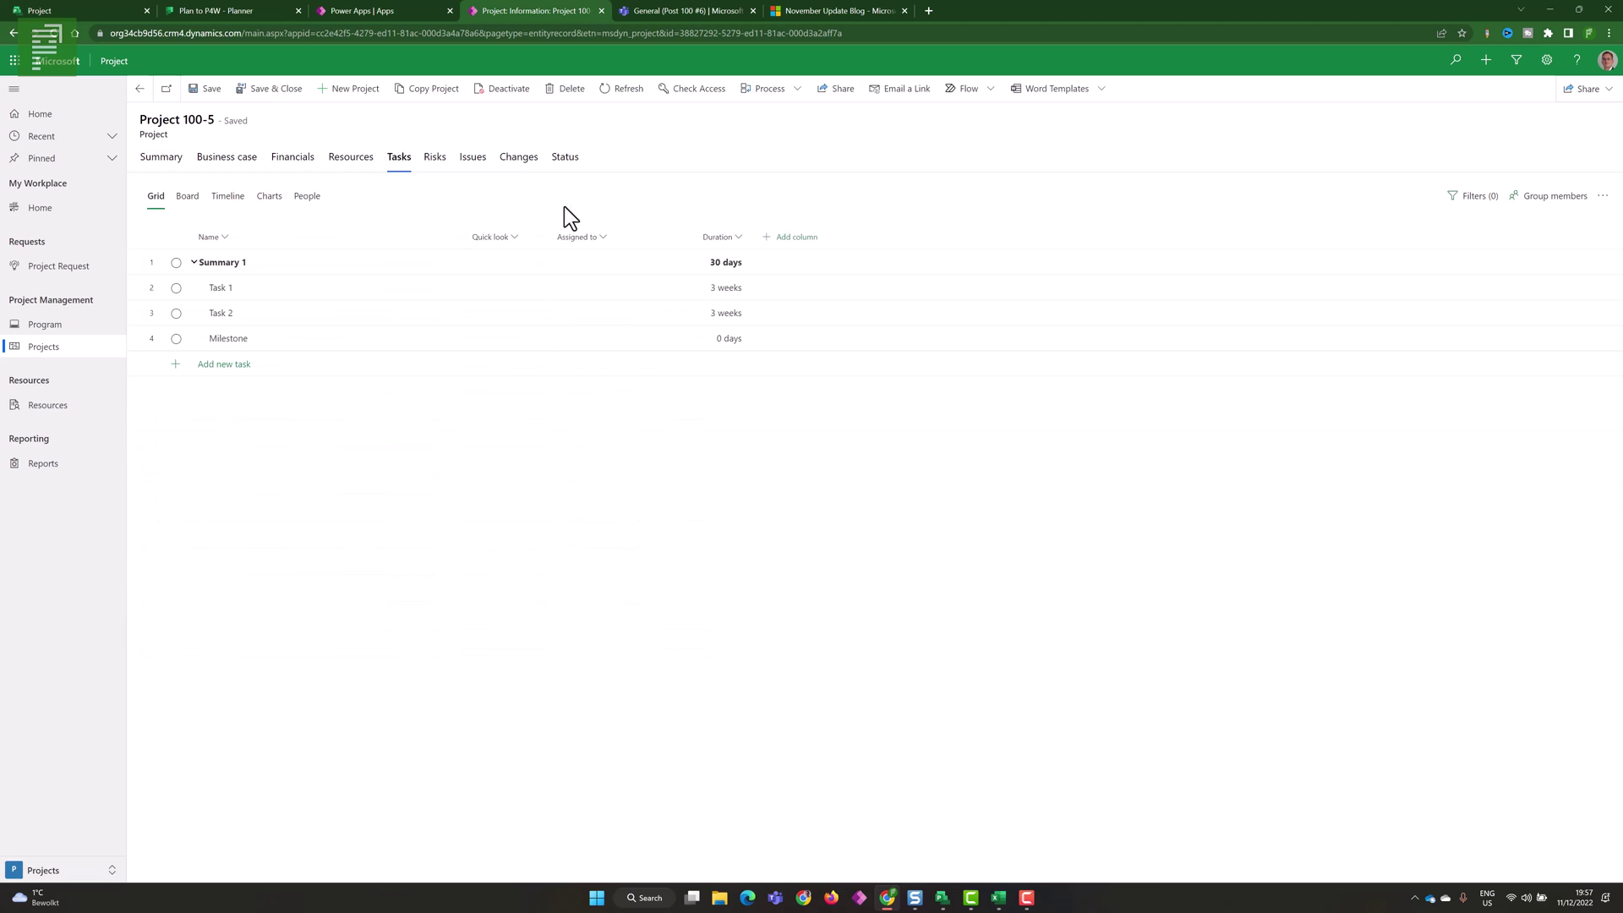
click(1602, 197)
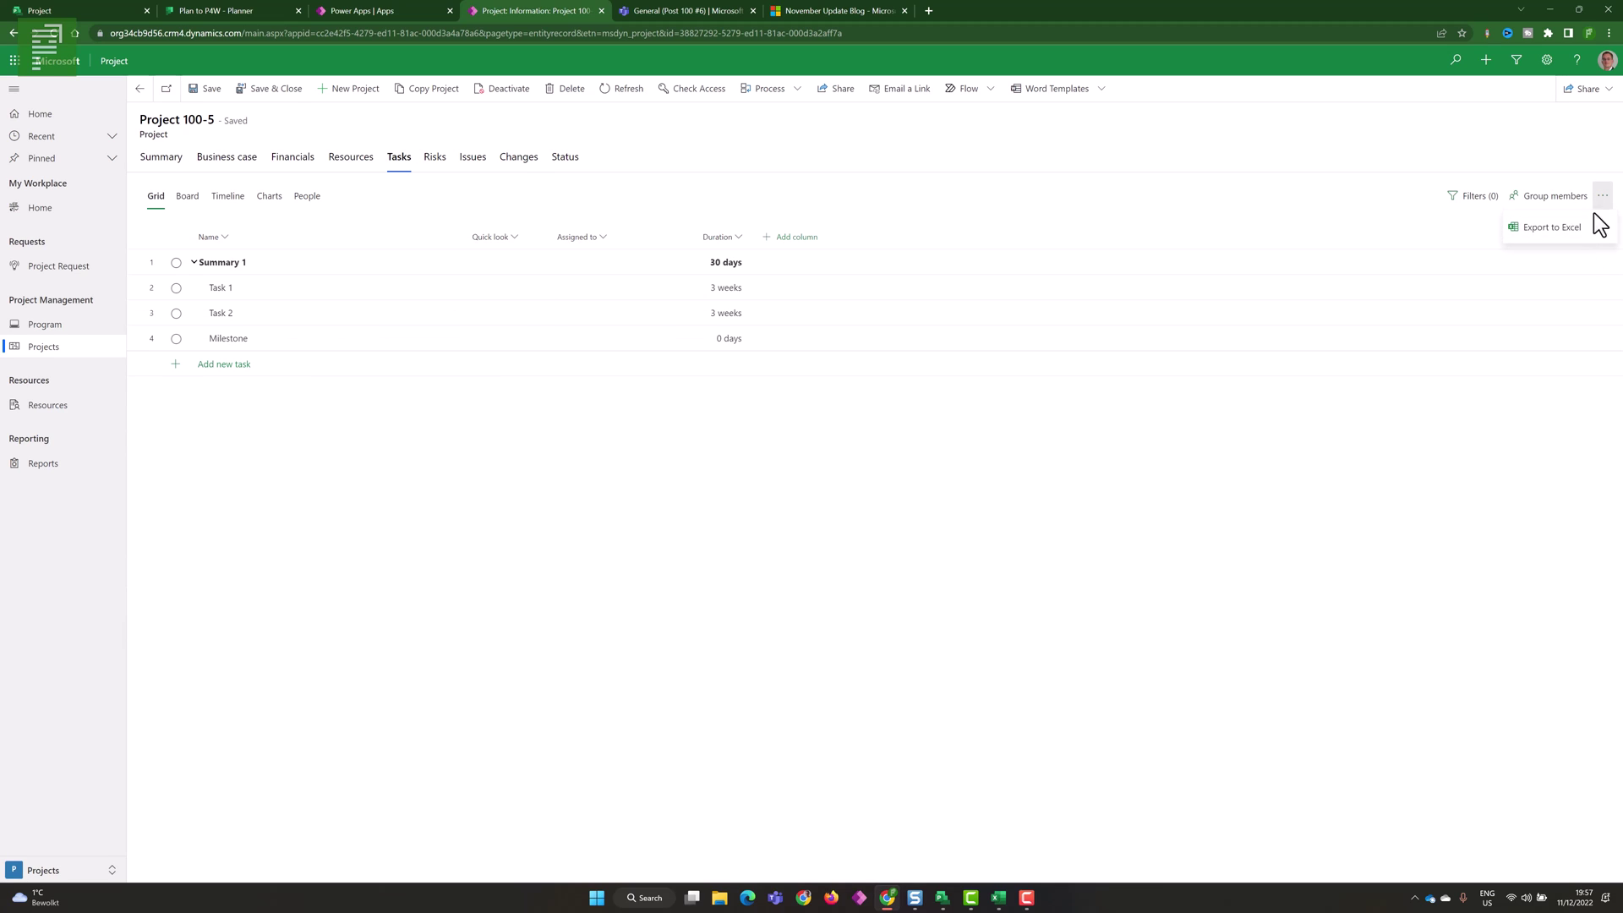
key(Escape)
- Set Project 100-5's calendar template to New Calendar and save the project
click(143, 163)
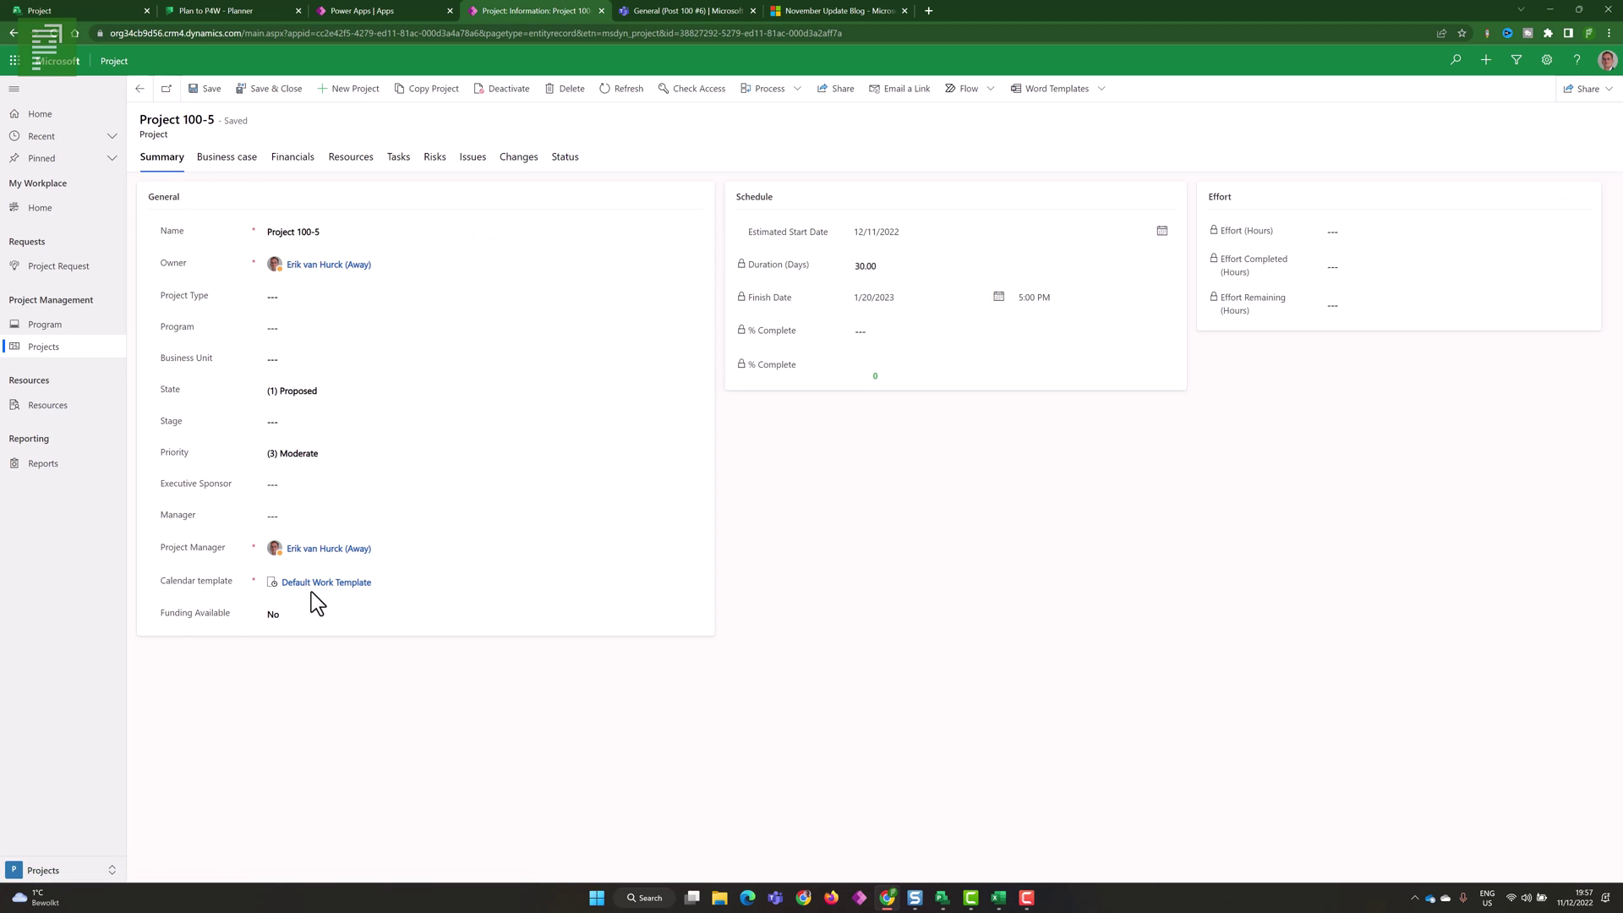
click(391, 583)
right_click(395, 583)
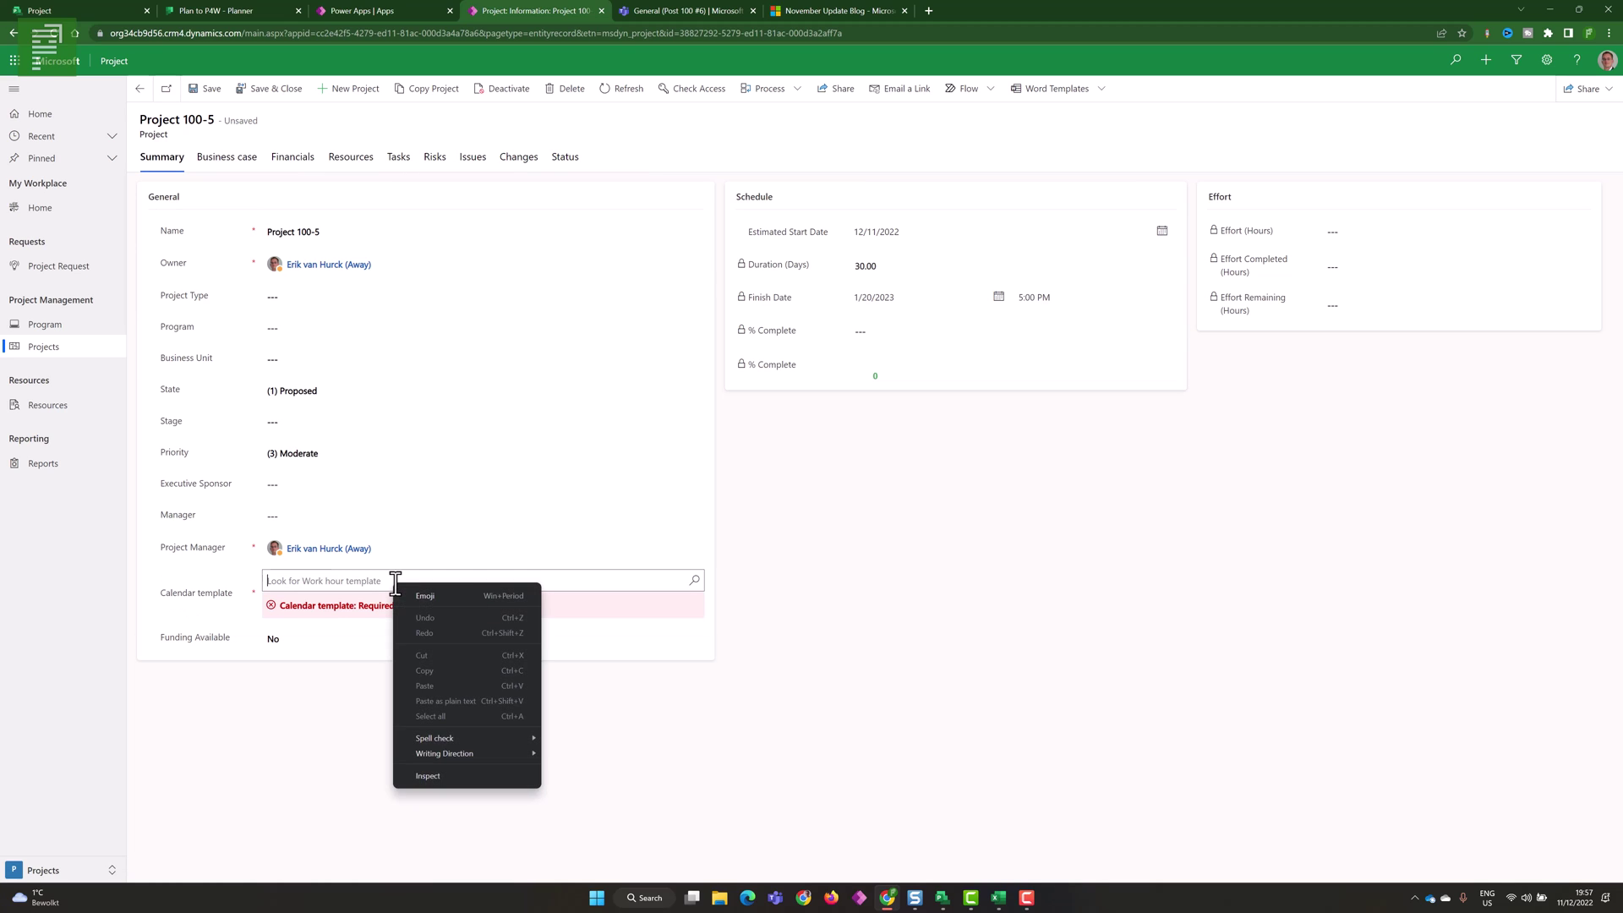
click(380, 584)
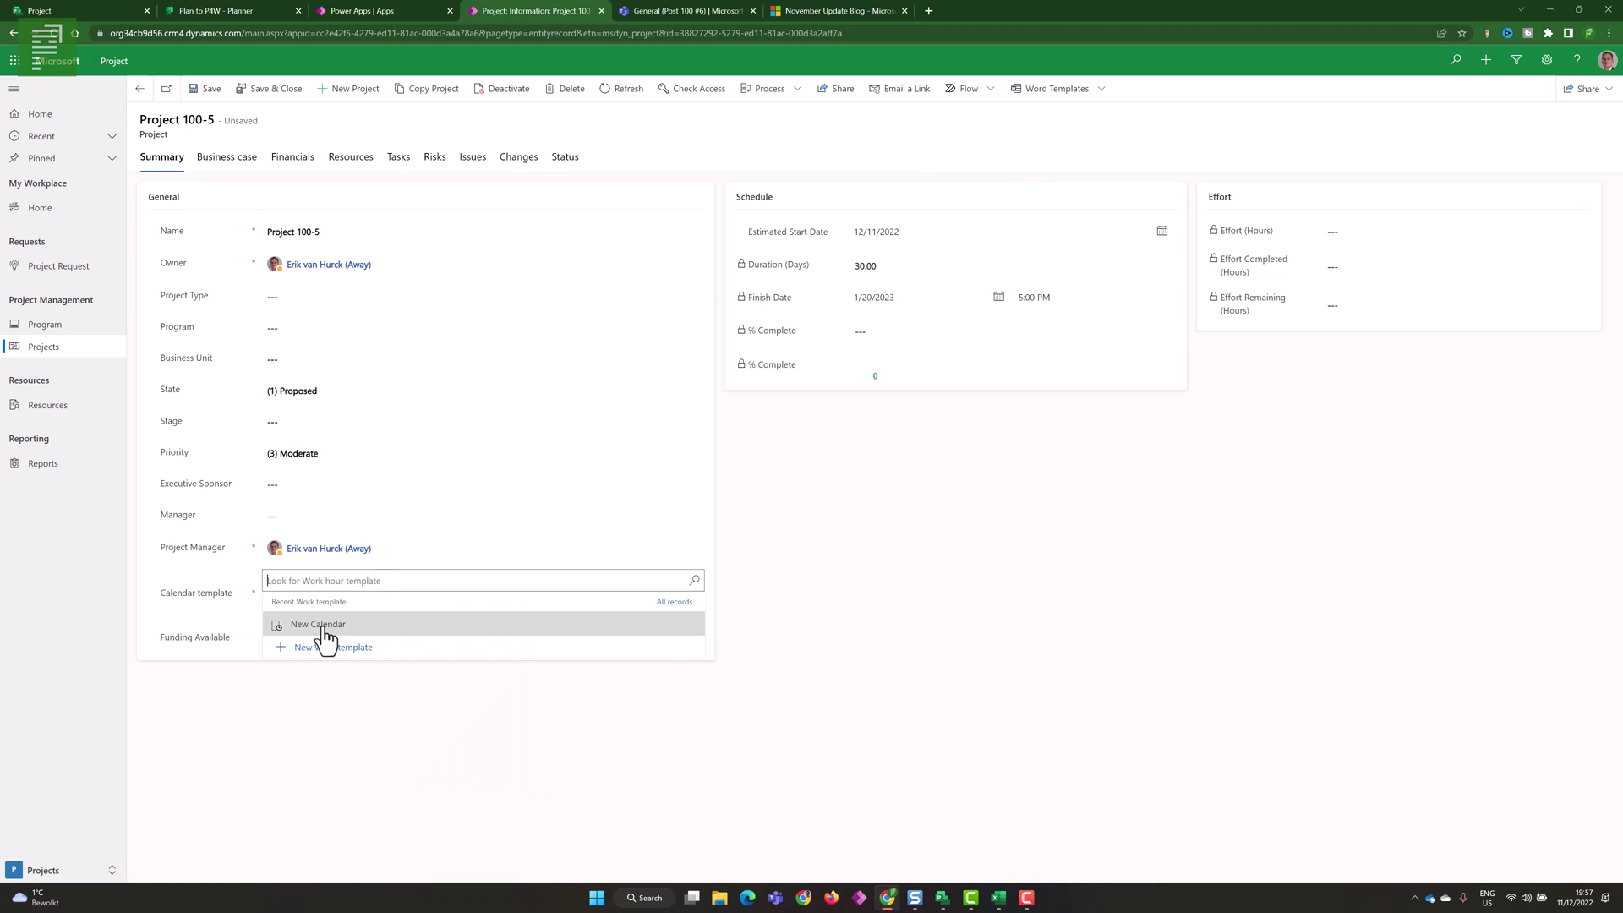
click(364, 634)
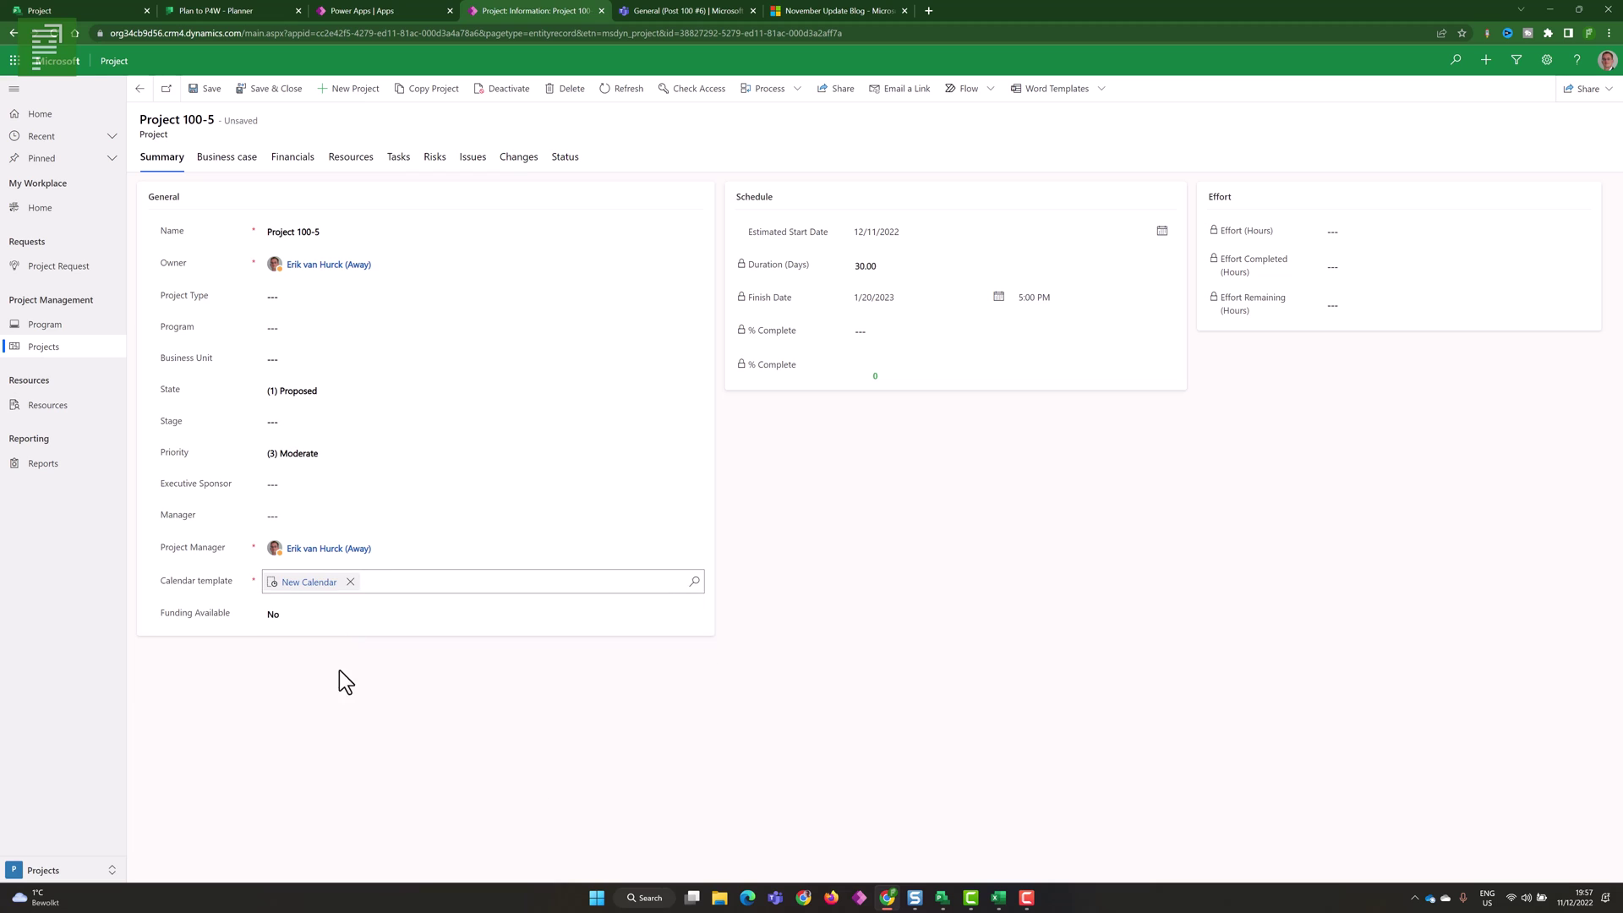
click(215, 95)
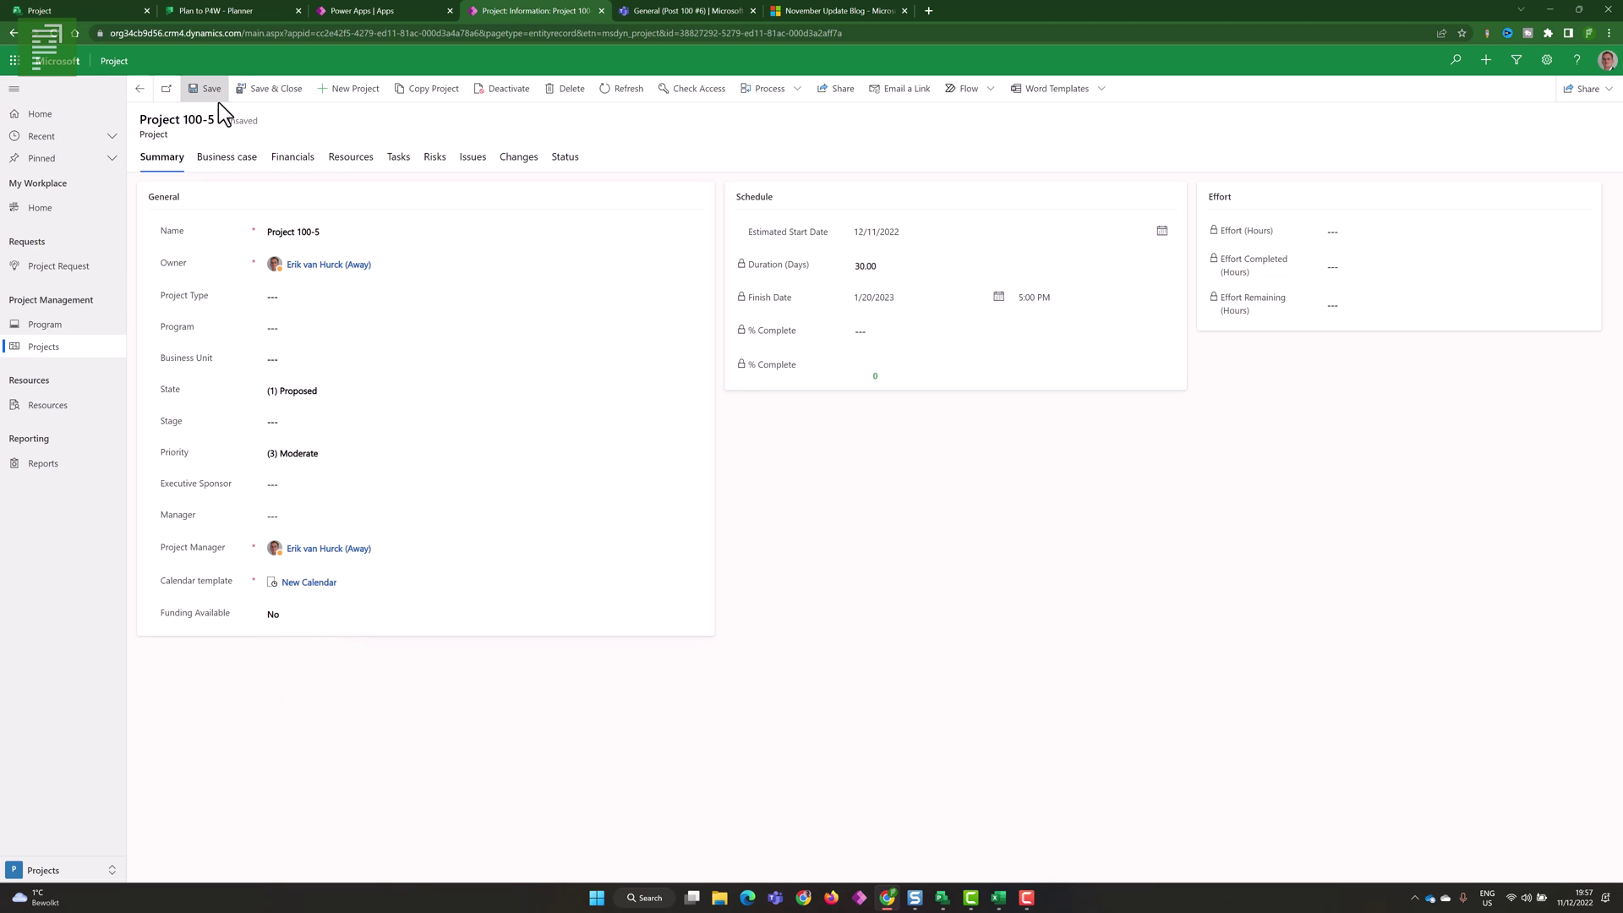
click(391, 164)
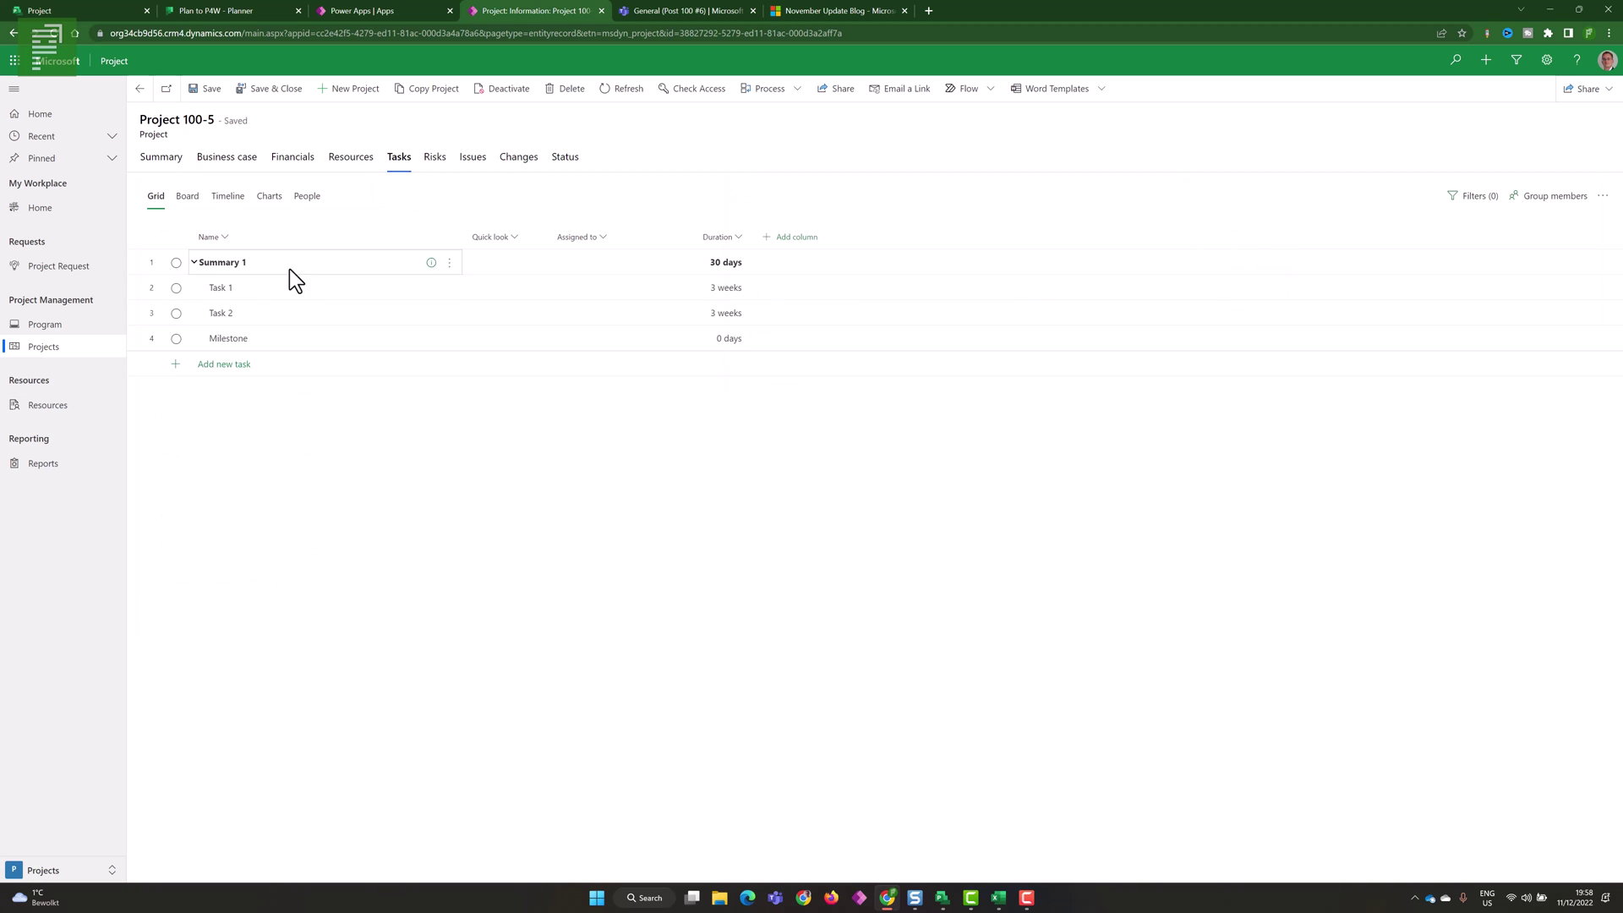
click(235, 203)
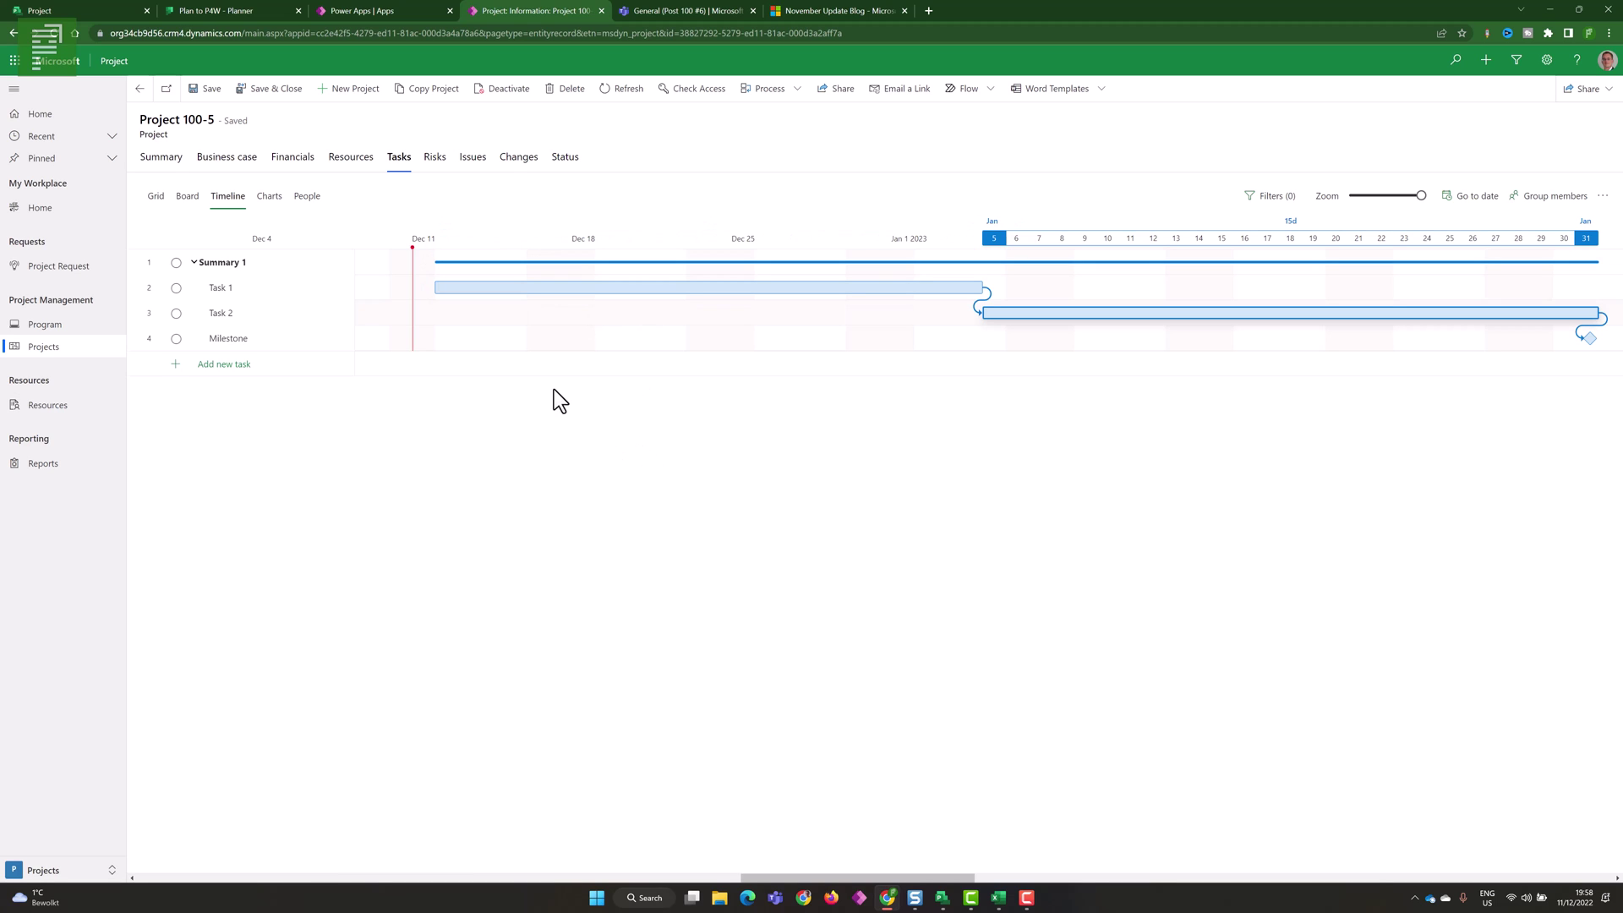
click(156, 195)
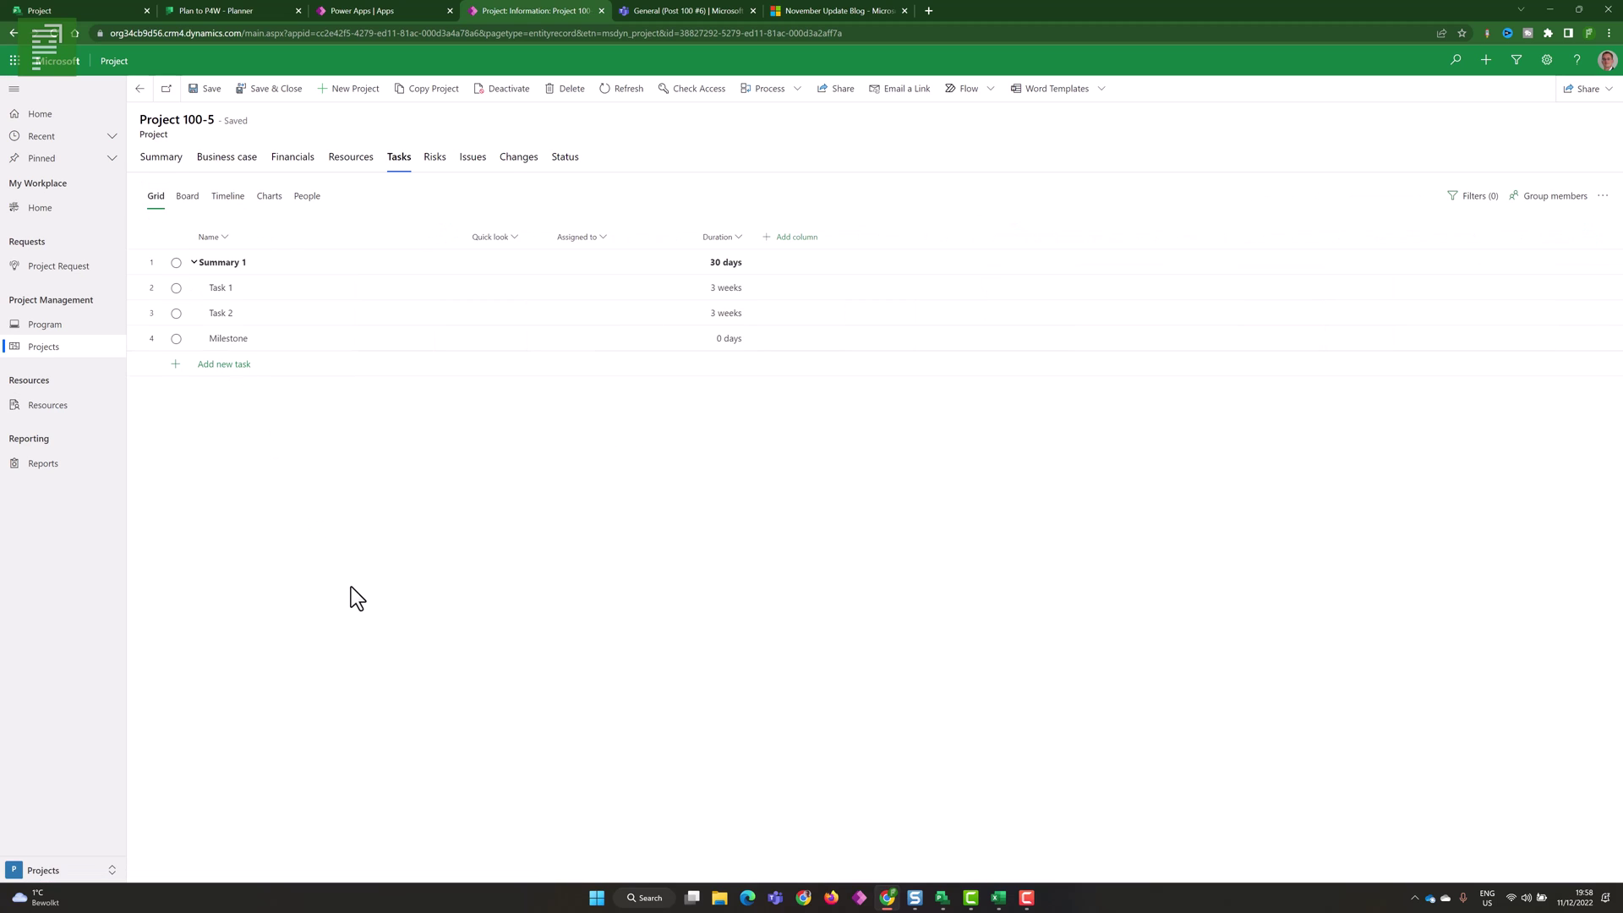